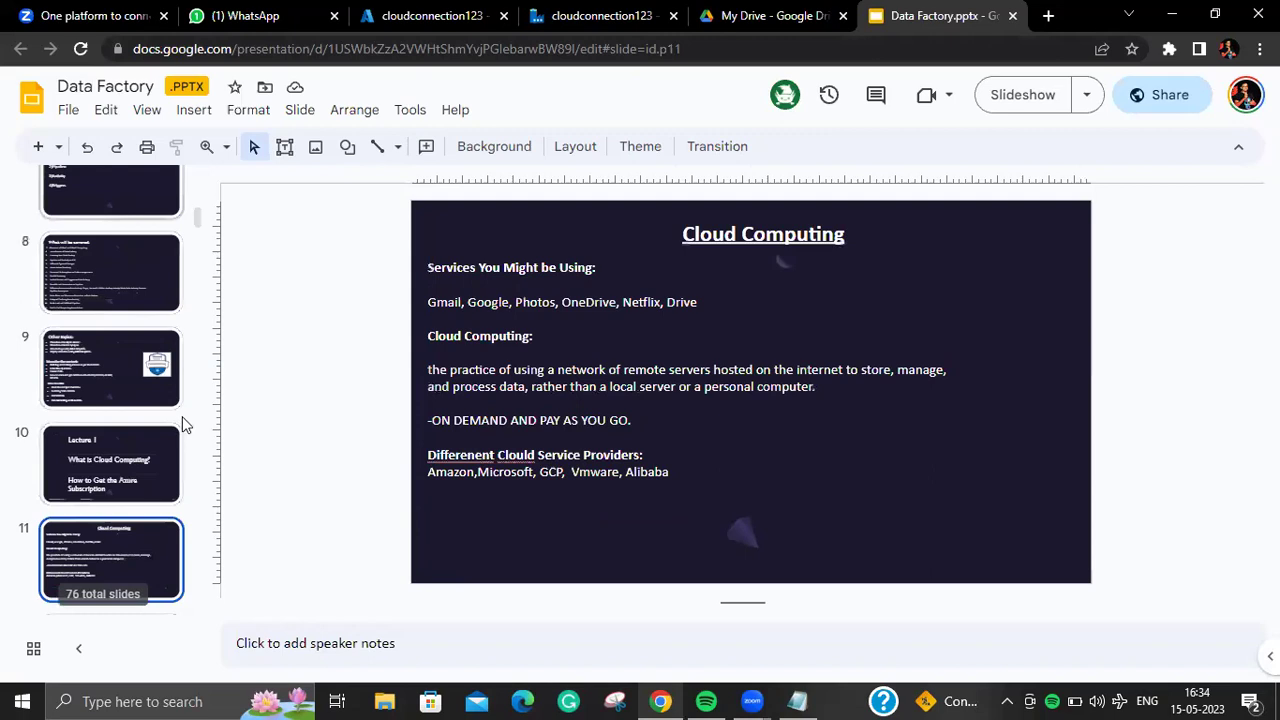
Step: Advance to the deployment model slide and select its DATASET box
{"action": "key", "text": "Down"}
{"action": "key", "text": "Down"}
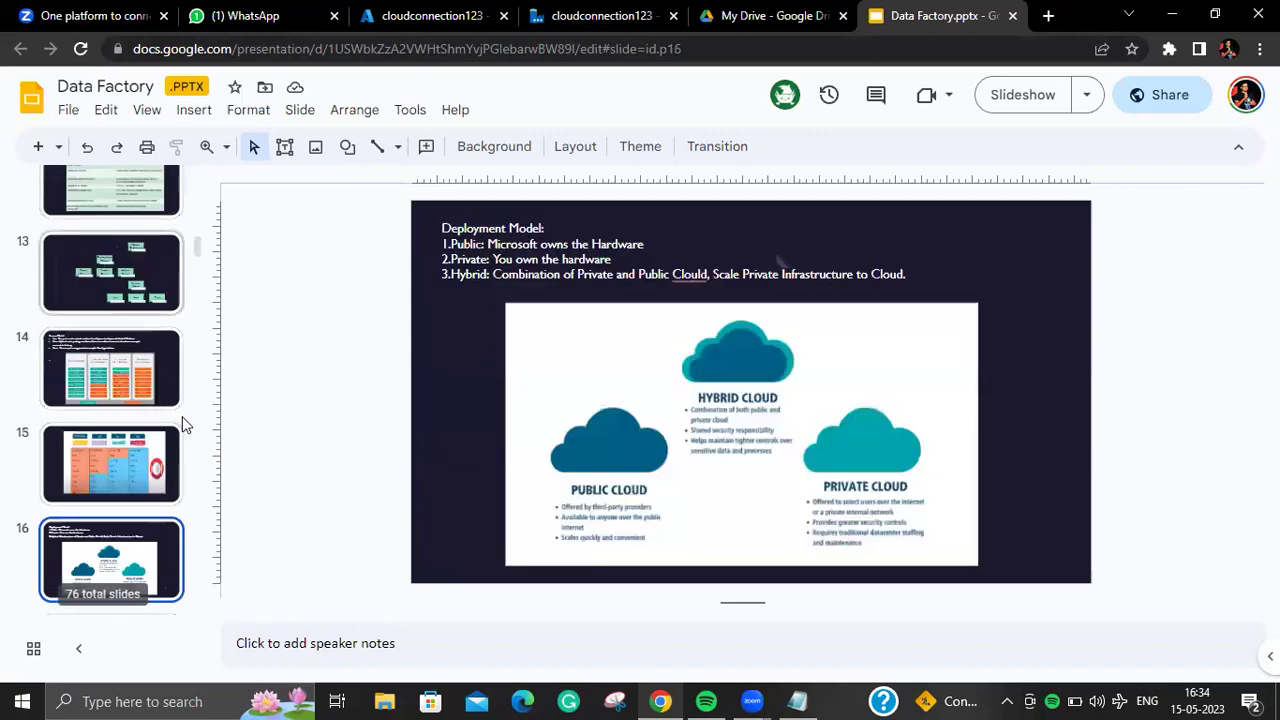
{"action": "key", "text": "Down"}
{"action": "key", "text": "Down"}
{"action": "key", "text": "Down"}
{"action": "key", "text": "Down"}
{"action": "key", "text": "Down"}
{"action": "key", "text": "Down"}
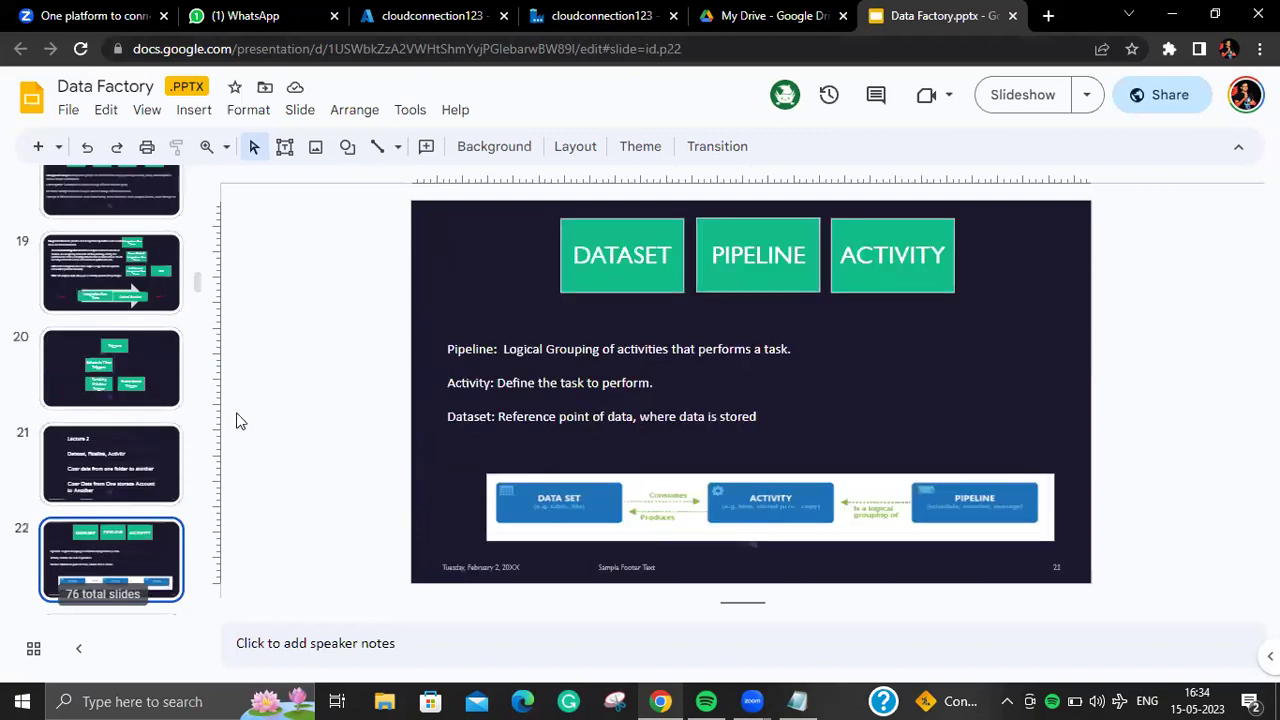
{"action": "left_click", "coordinate": [635, 250]}
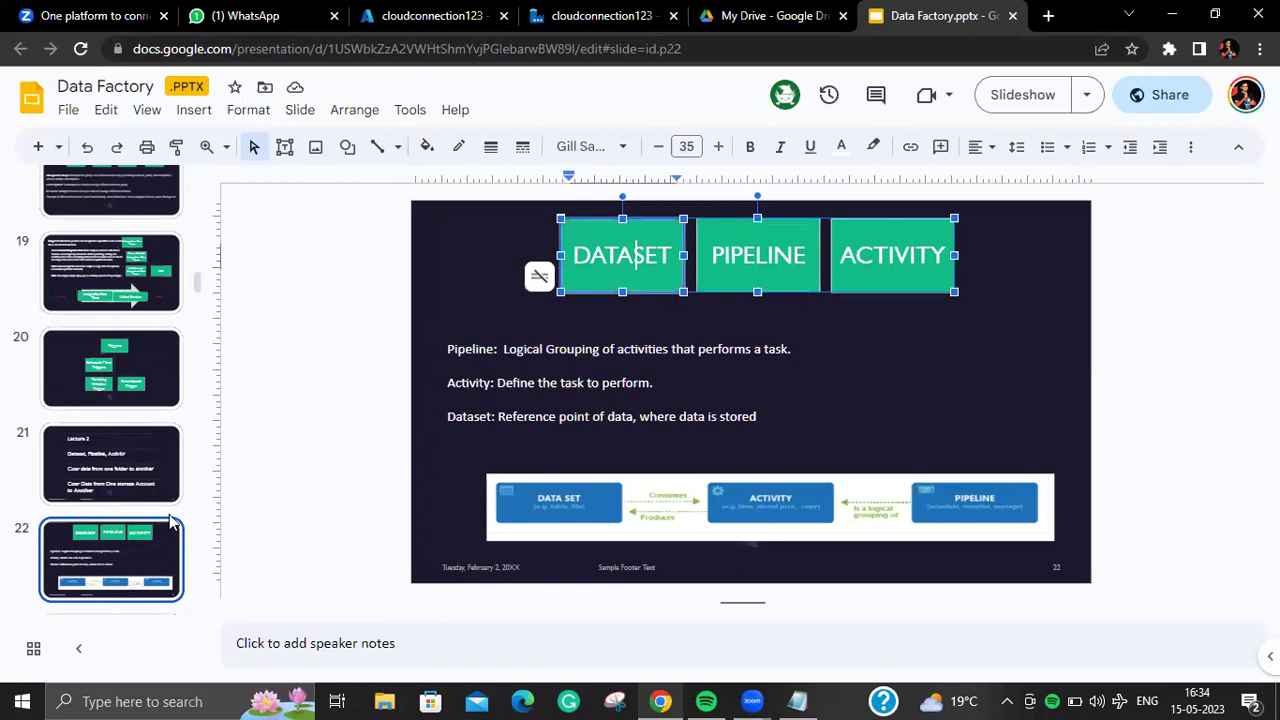
Step: Move on to slide 23 on activity types, then open the Data Factory authoring workspace
{"action": "left_click", "coordinate": [145, 492]}
{"action": "left_click", "coordinate": [144, 534]}
{"action": "scroll", "coordinate": [150, 535], "scroll_direction": "down", "scroll_amount": 1}
{"action": "left_click", "coordinate": [158, 537]}
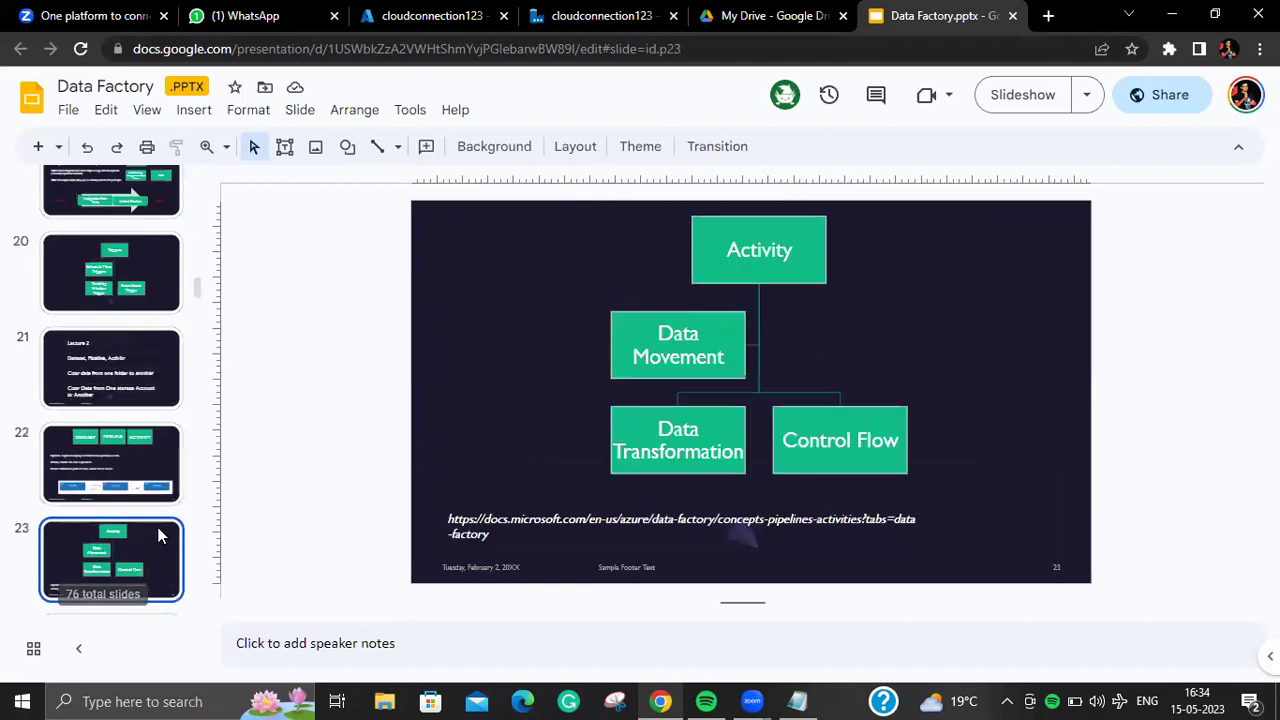
{"action": "left_click", "coordinate": [592, 20]}
{"action": "left_click", "coordinate": [20, 202]}
Step: Add a new pipeline and rename it from pipeline2 to FirstADFPipeline
{"action": "left_click", "coordinate": [180, 232]}
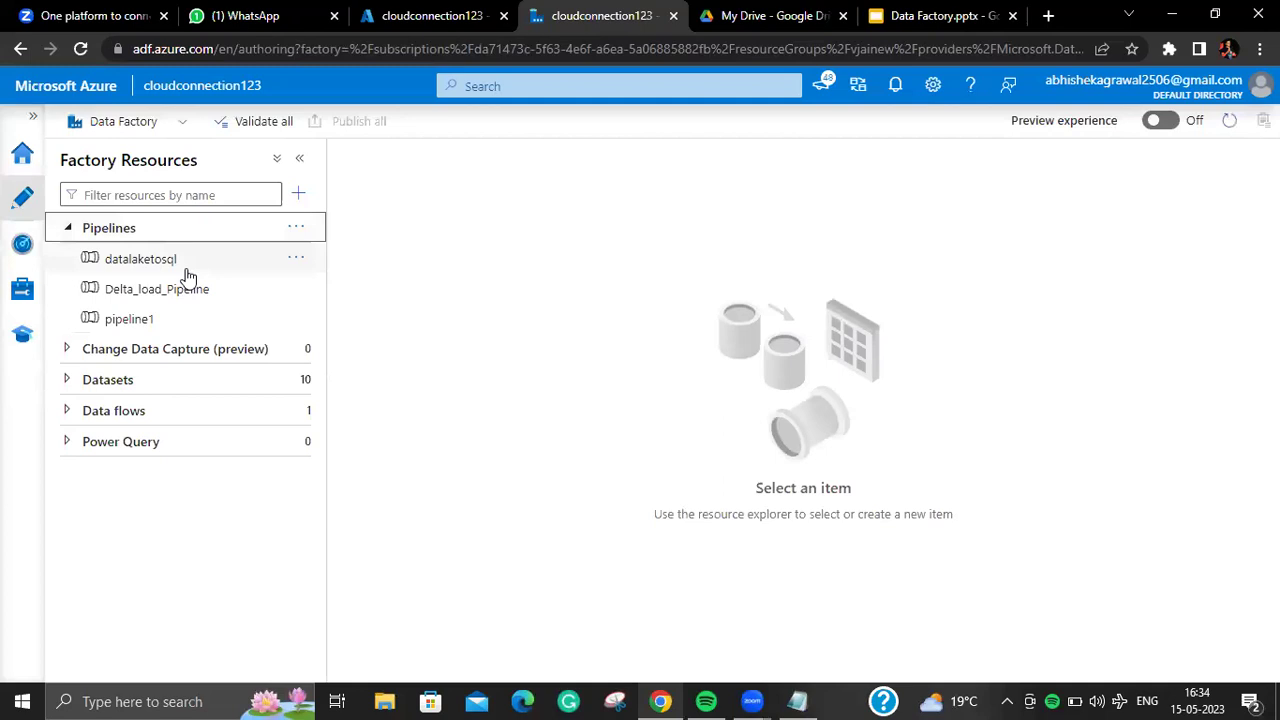
{"action": "left_click", "coordinate": [296, 229]}
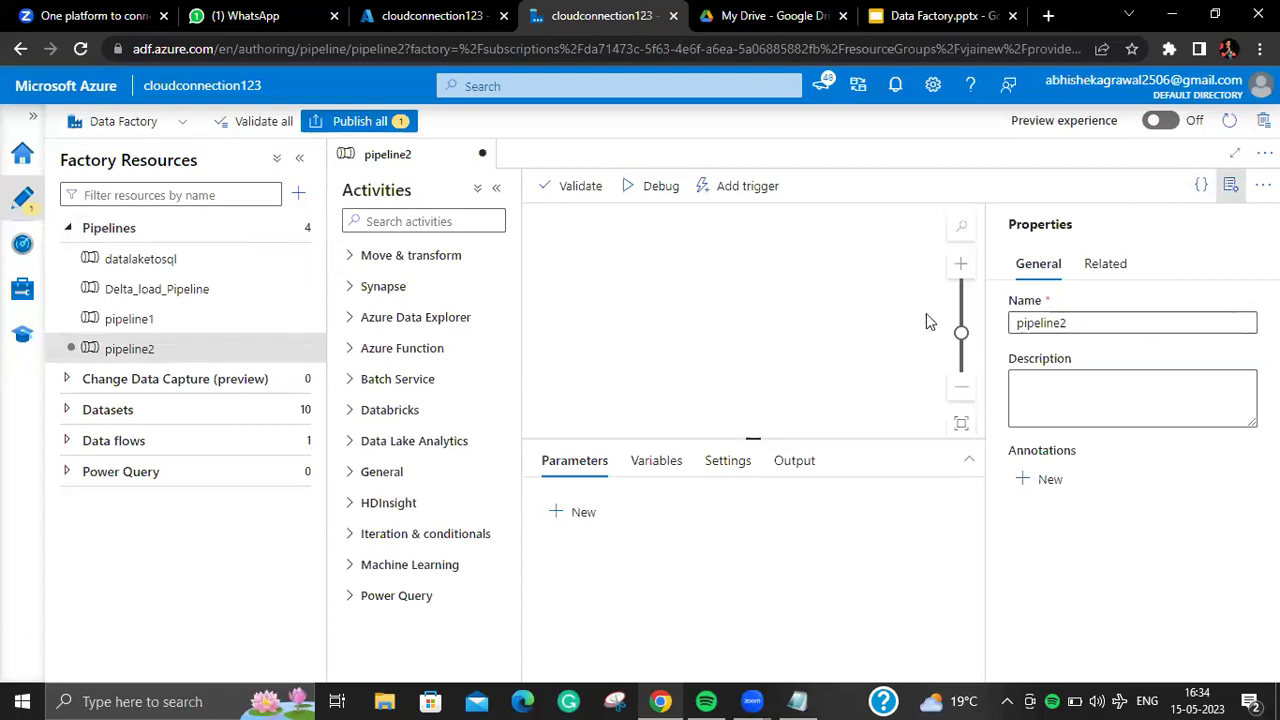
{"action": "left_click_drag", "start_coordinate": [1086, 323], "coordinate": [997, 336]}
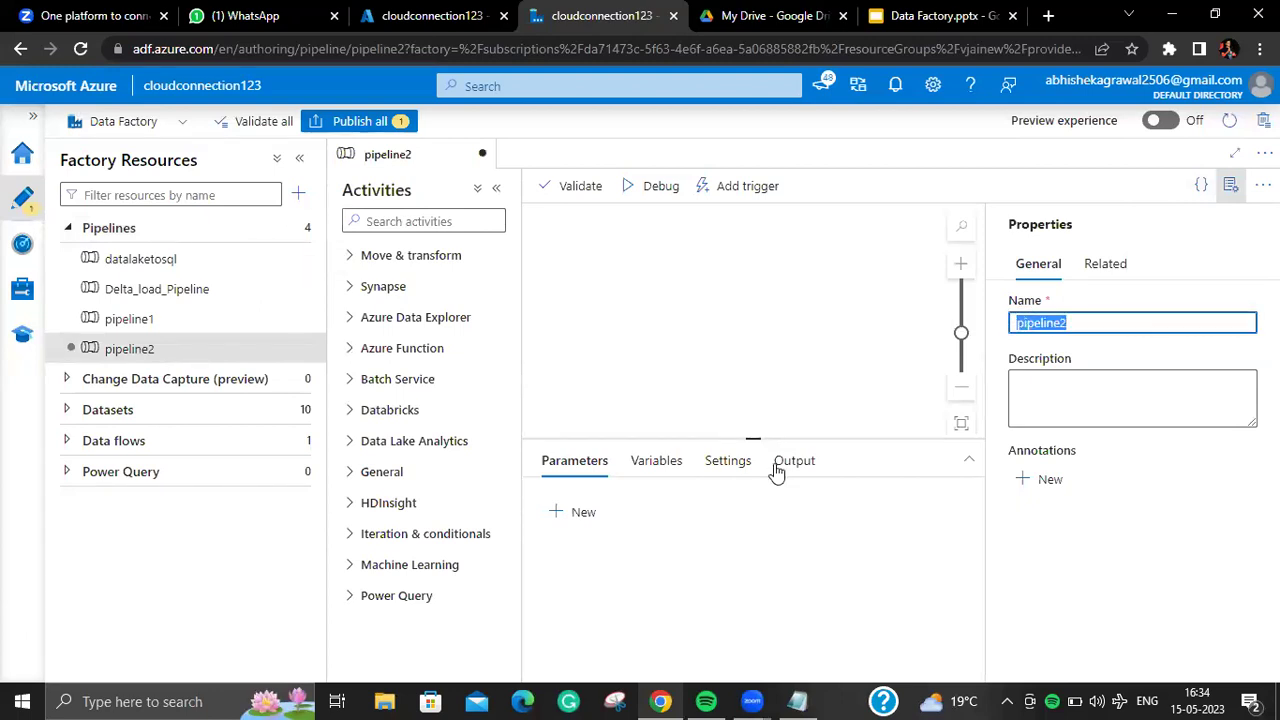
{"action": "key", "text": "BackSpace"}
{"action": "type", "text": "1"}
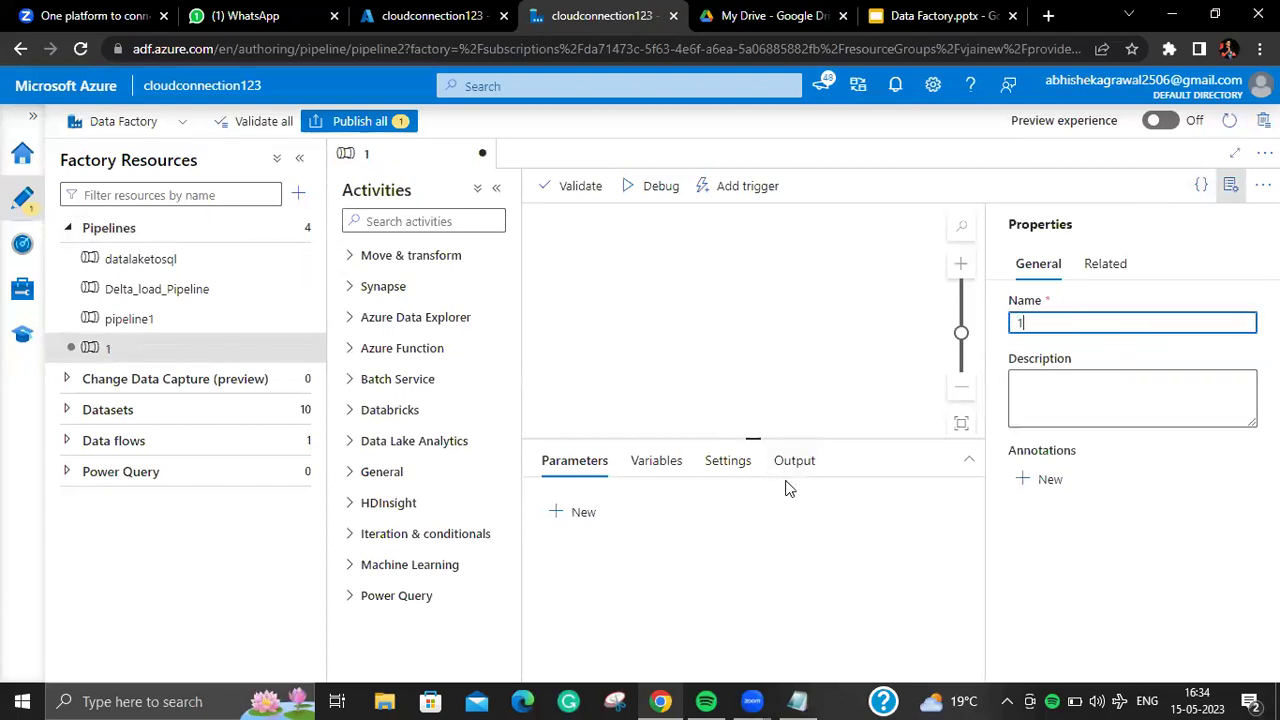
{"action": "key", "text": "BackSpace"}
{"action": "type", "text": "FirstADFPipeline"}
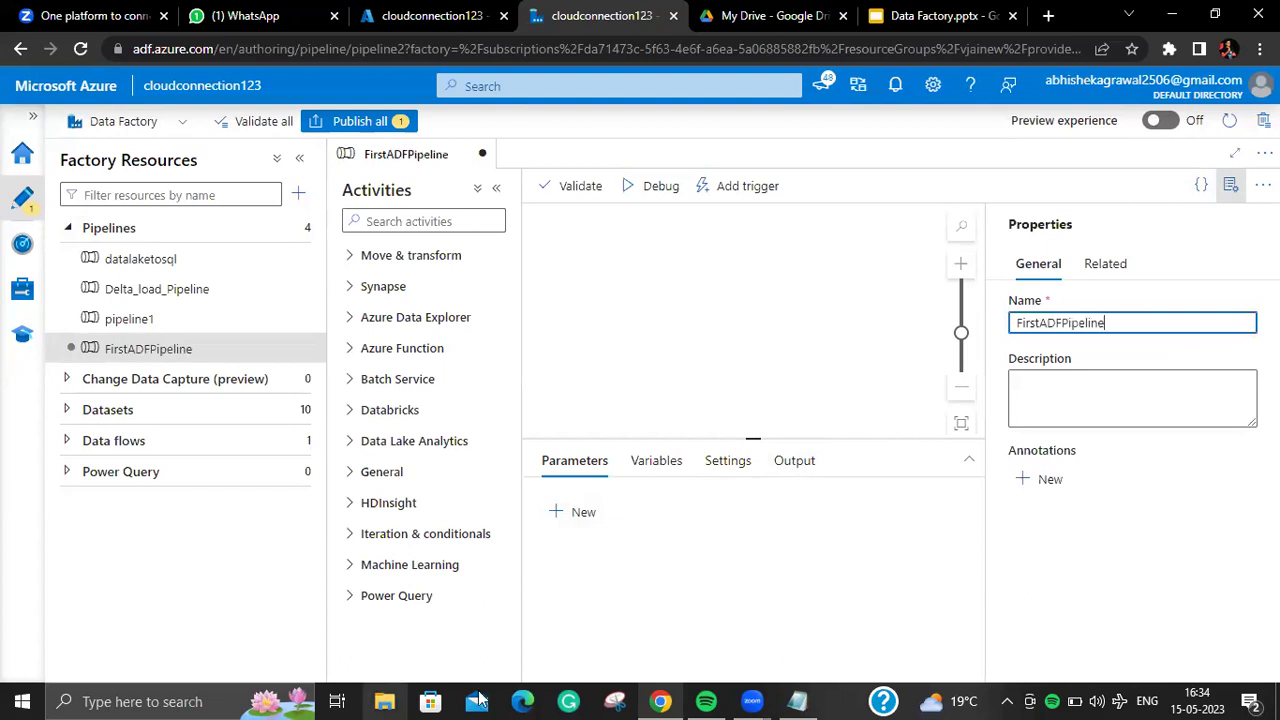
{"action": "left_click", "coordinate": [1231, 185]}
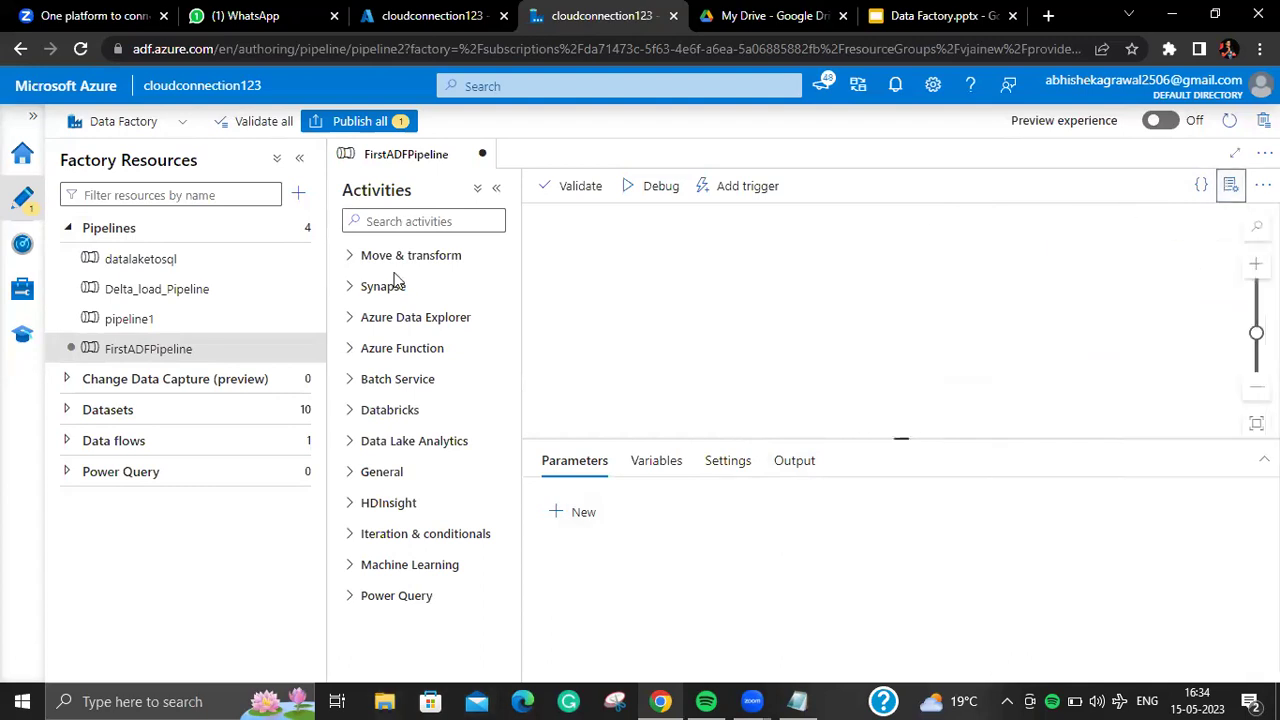
Step: In the portal, go to actualgen2's containers and view the input container's contents
{"action": "left_click", "coordinate": [460, 16]}
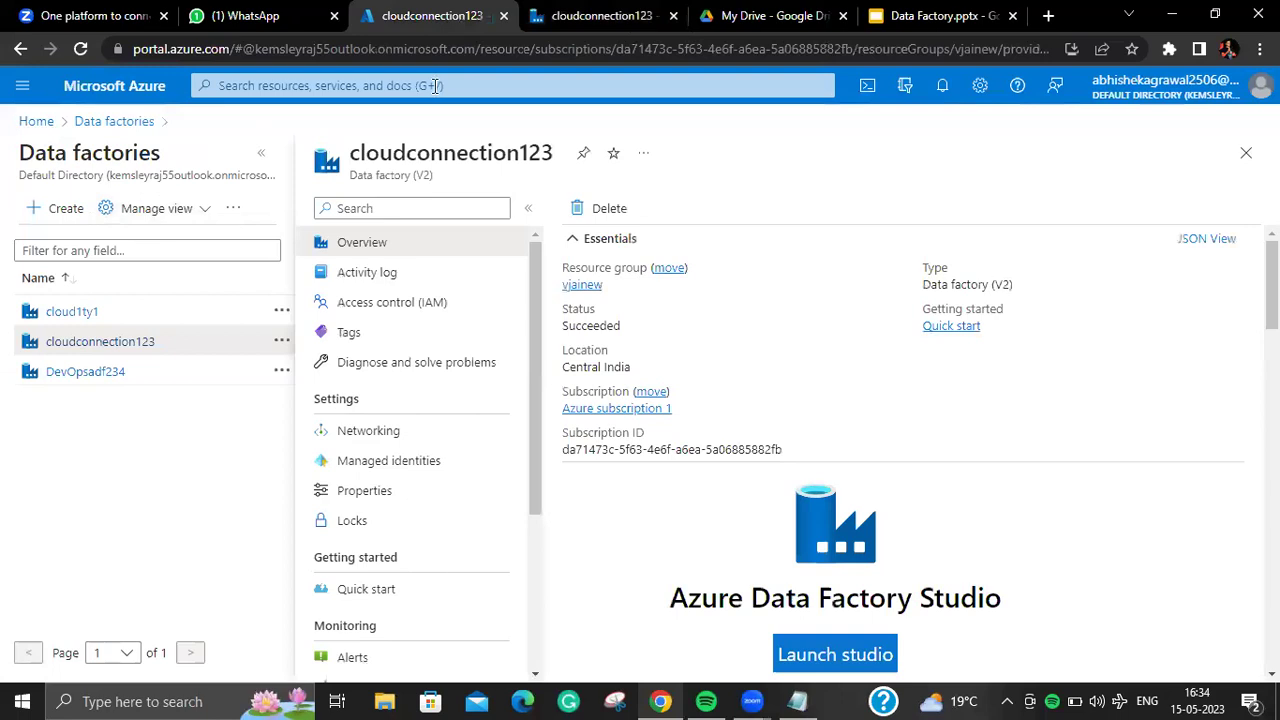
{"action": "left_click", "coordinate": [36, 124]}
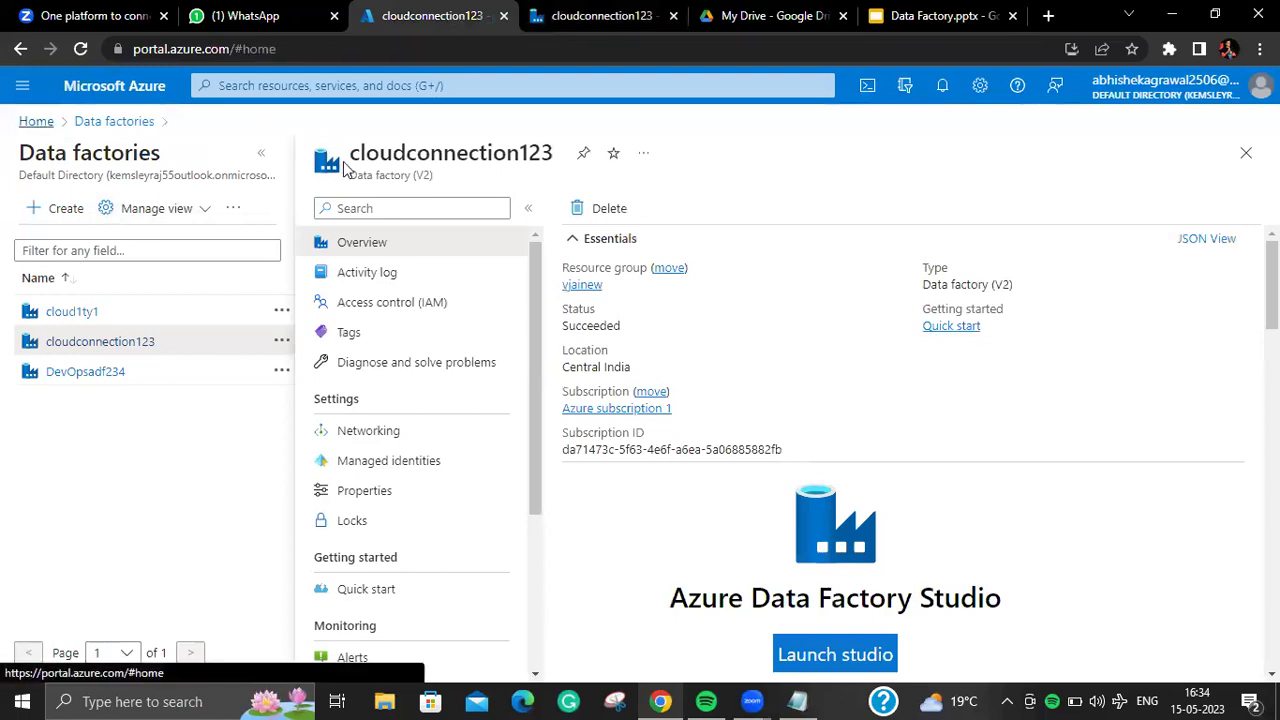
{"action": "left_click", "coordinate": [460, 290]}
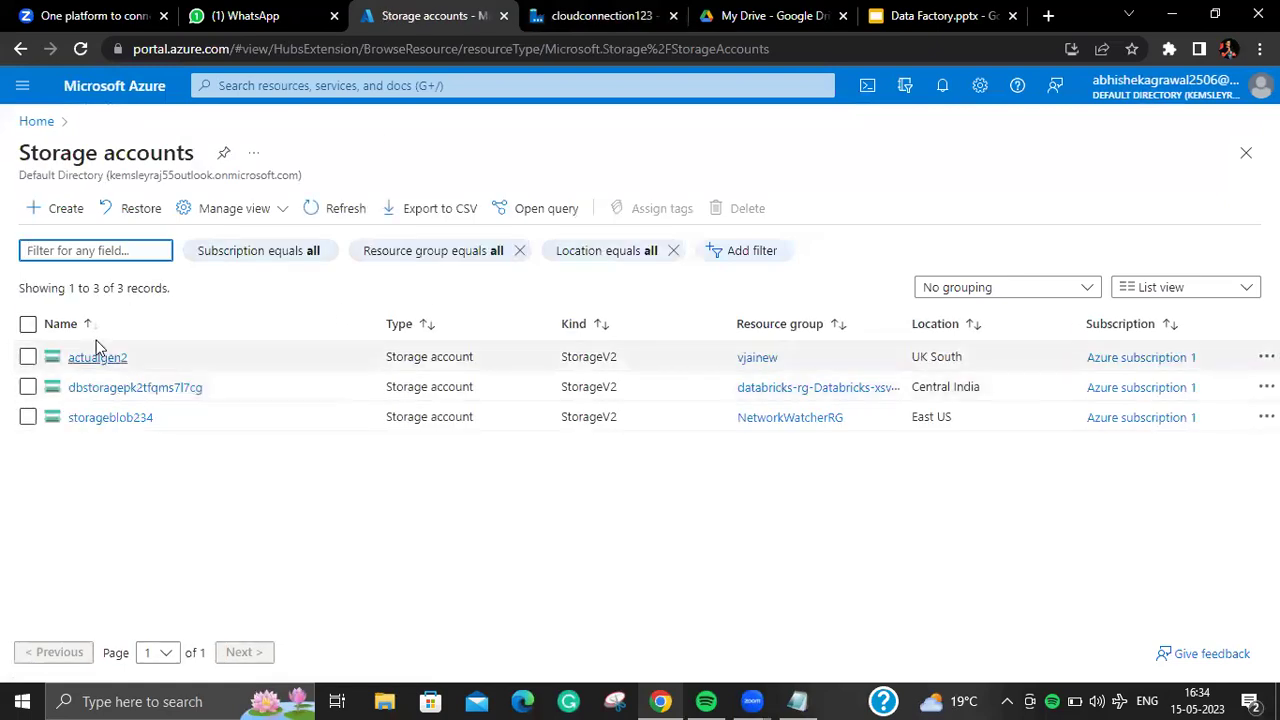
{"action": "left_click", "coordinate": [96, 356]}
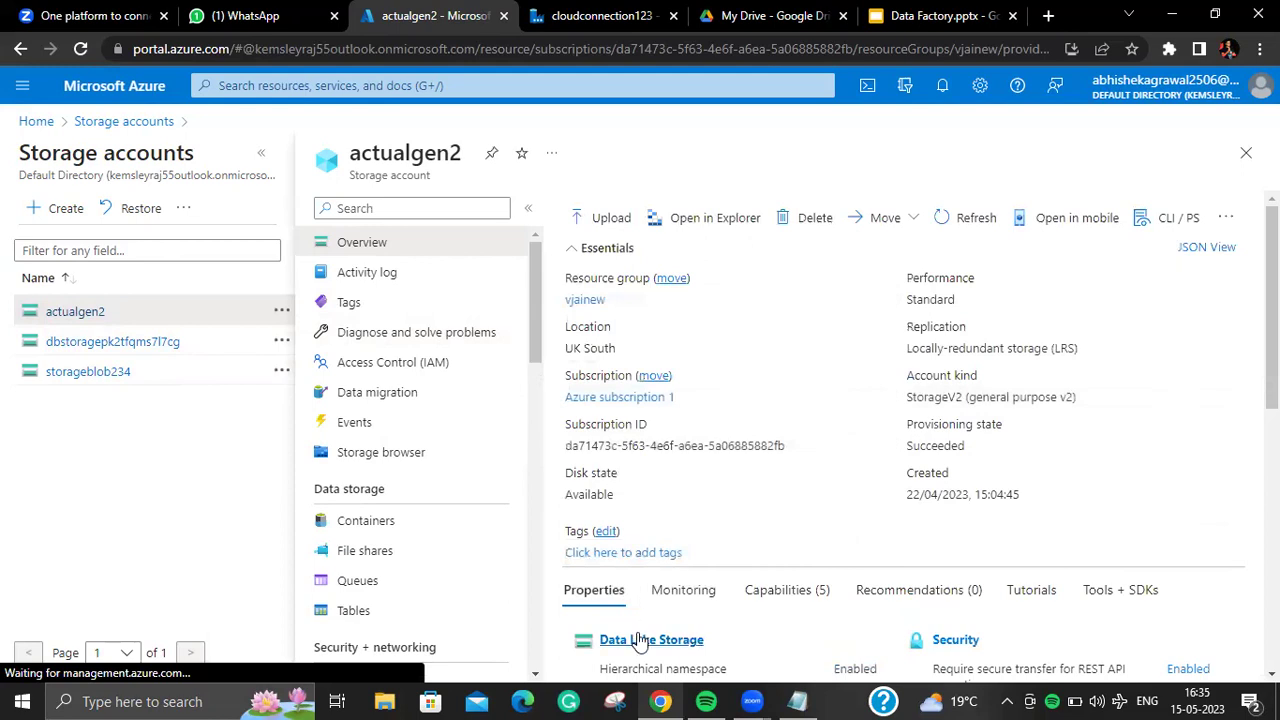
{"action": "left_click", "coordinate": [640, 640]}
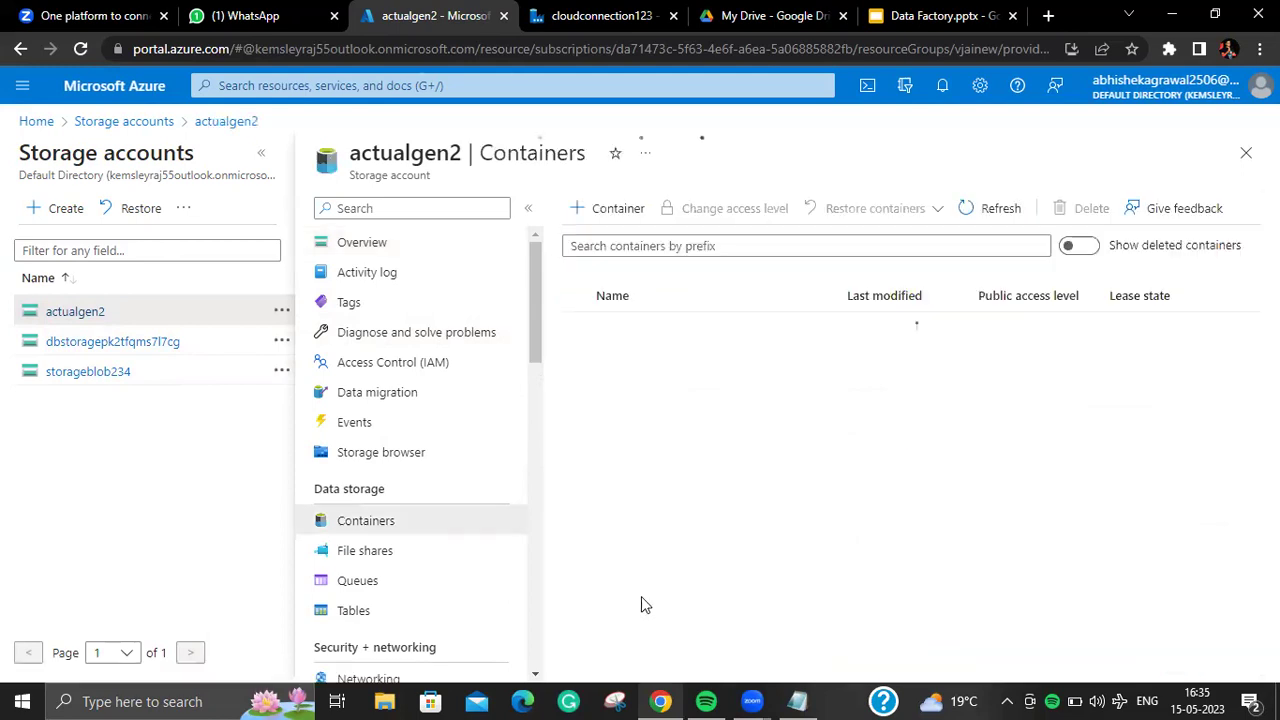
{"action": "left_click", "coordinate": [613, 446]}
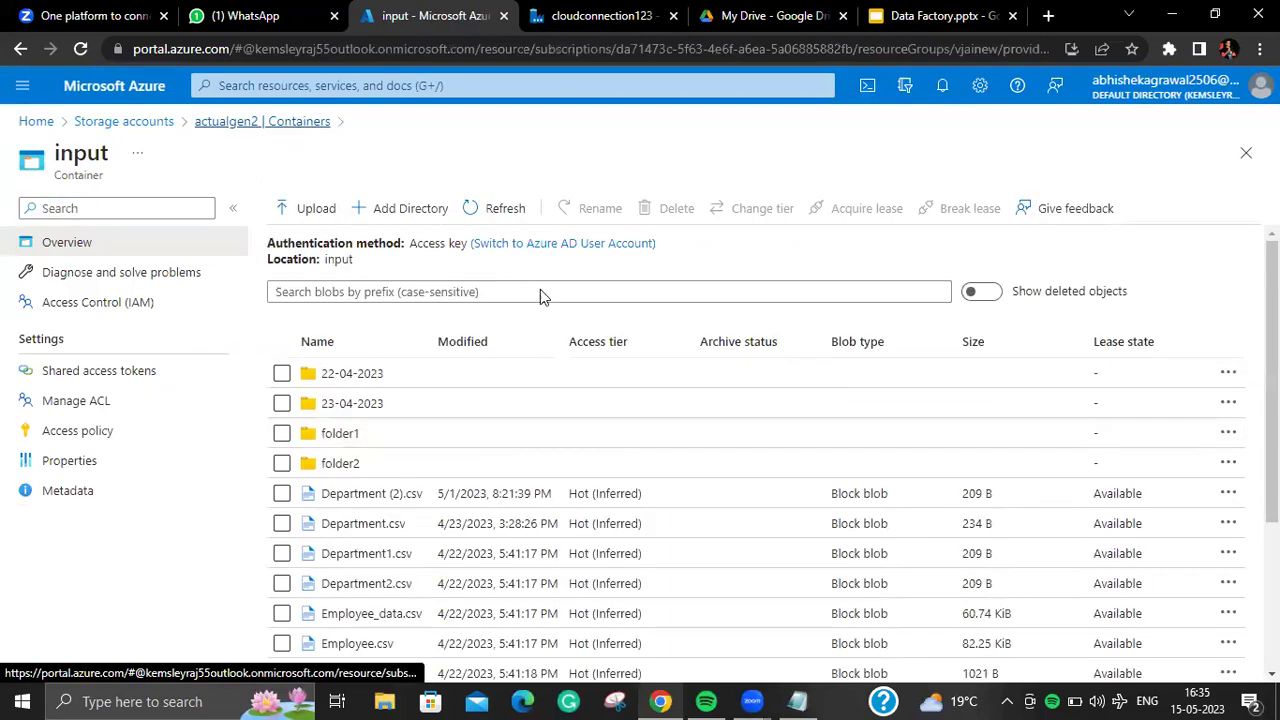
{"action": "key", "text": "alt+Left"}
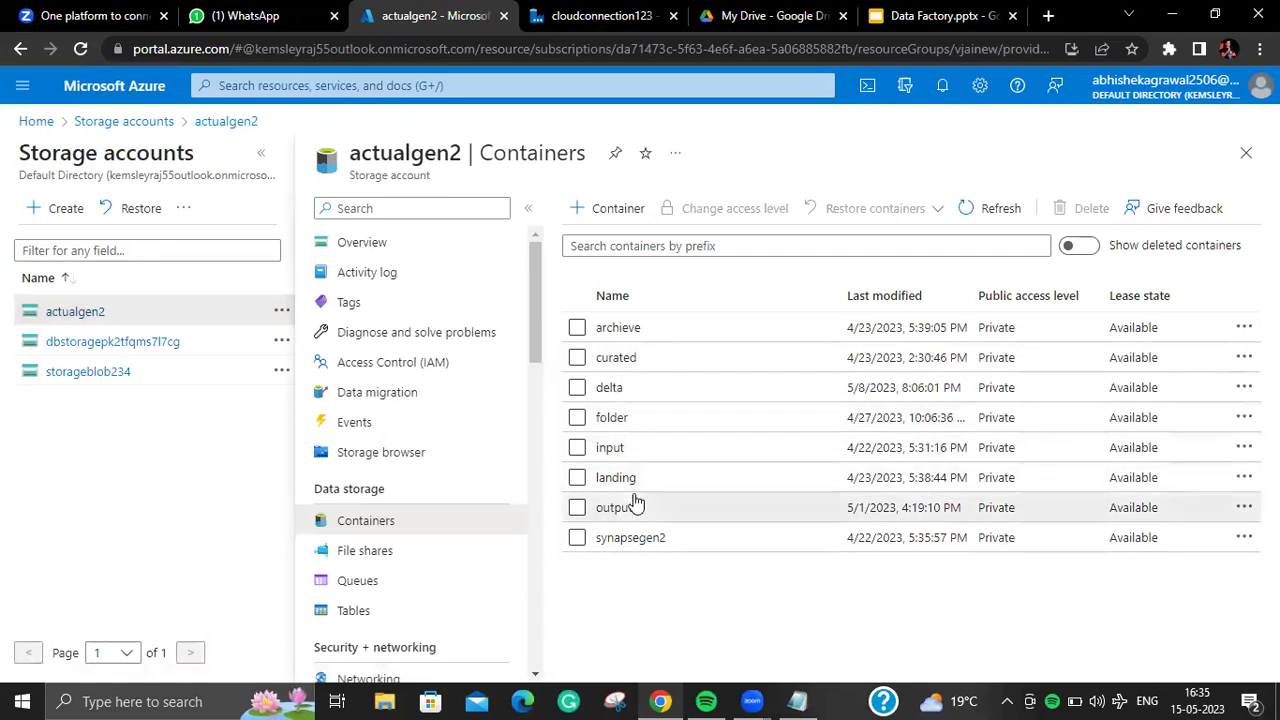
Step: Delete the ayan, dim and fact folders and depatment.csv from the output container
{"action": "left_click", "coordinate": [630, 506]}
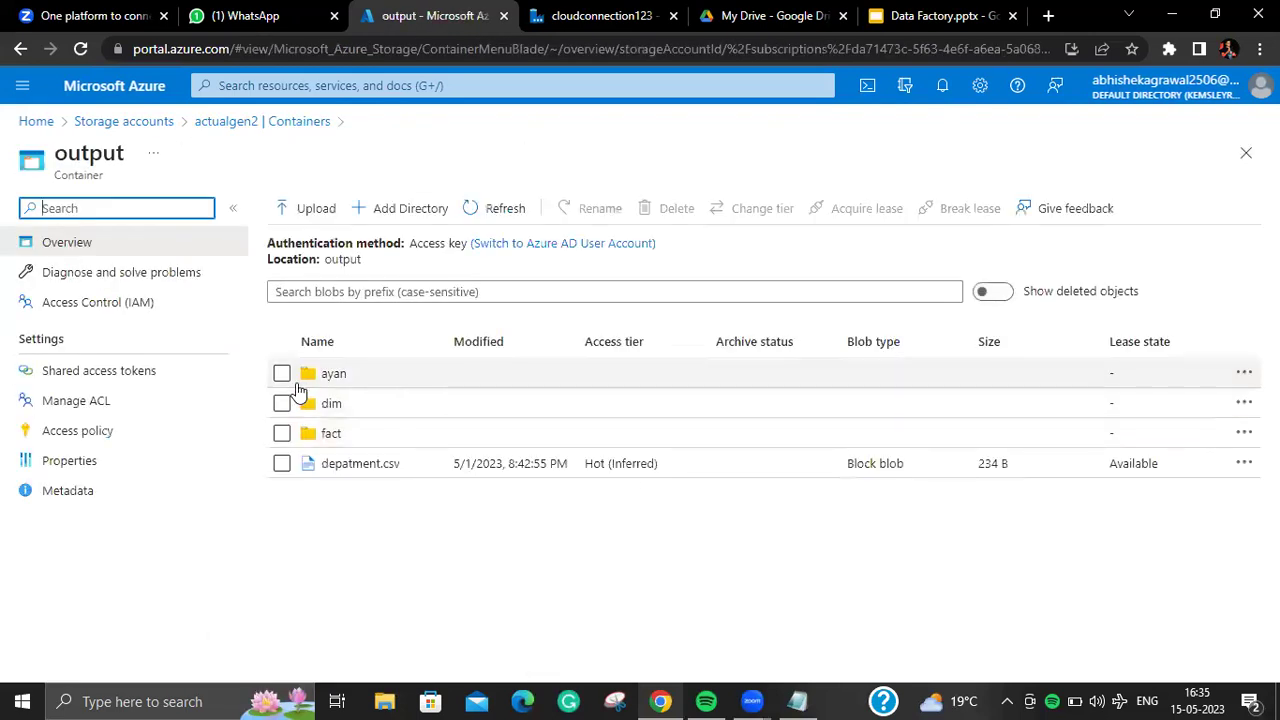
{"action": "left_click", "coordinate": [282, 373]}
{"action": "left_click", "coordinate": [282, 403]}
{"action": "left_click", "coordinate": [282, 433]}
{"action": "left_click", "coordinate": [282, 463]}
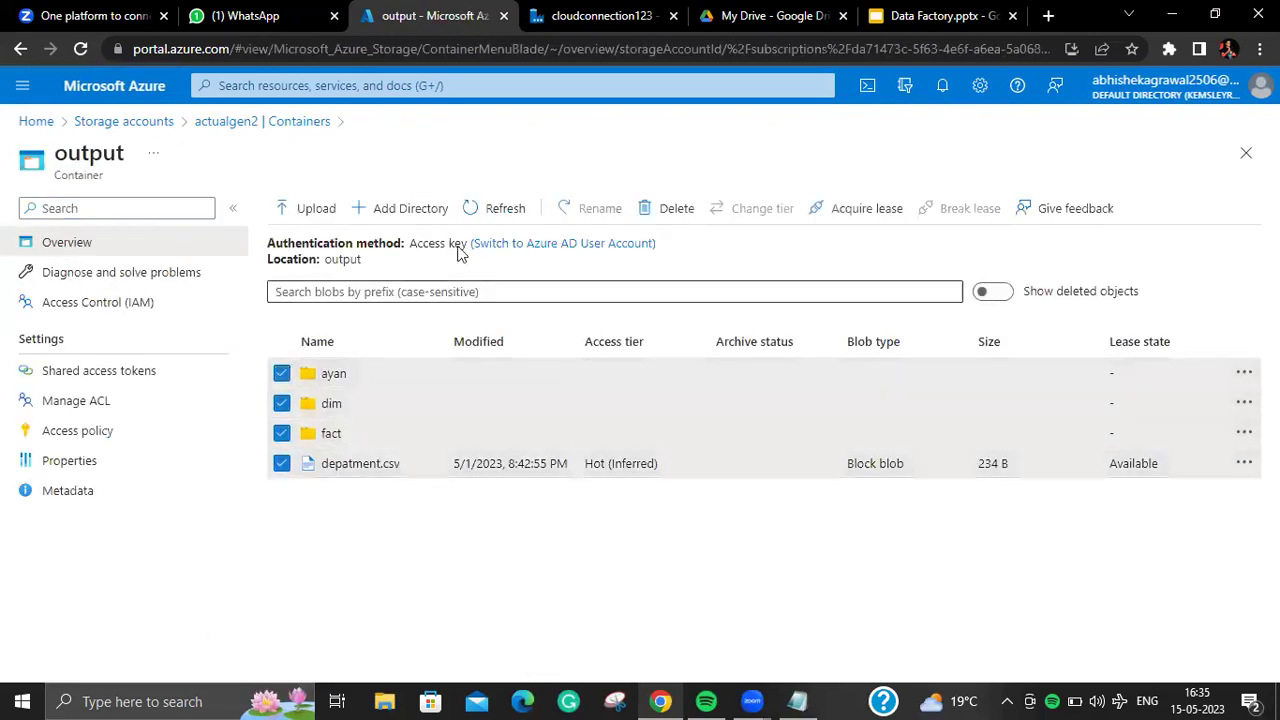
{"action": "left_click", "coordinate": [652, 210]}
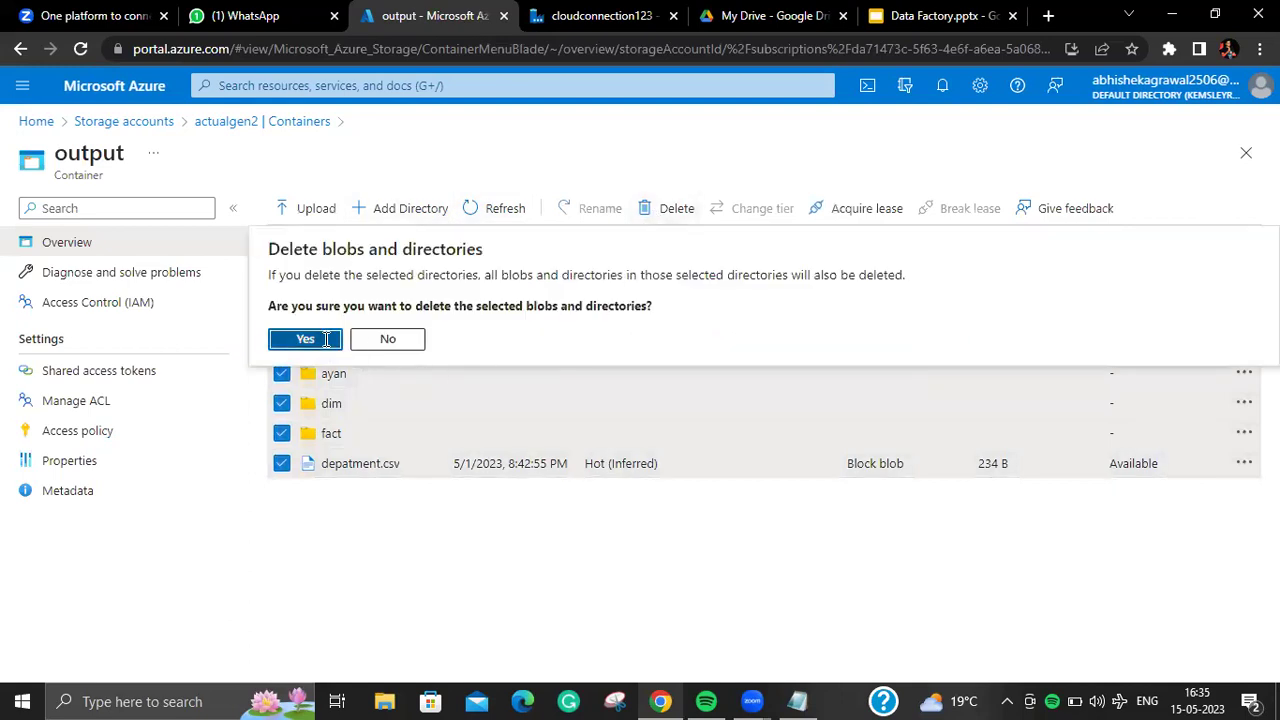
{"action": "left_click", "coordinate": [305, 339]}
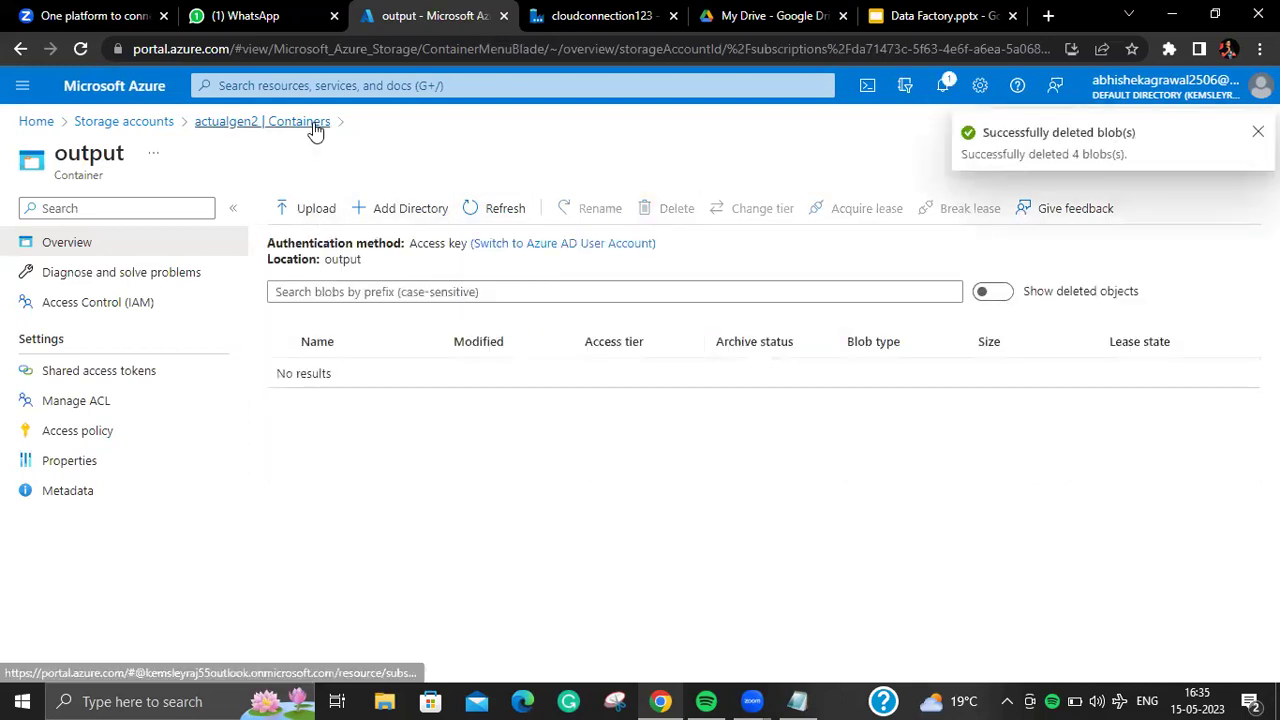
Step: Switch between the input and output containers to confirm output is now empty
{"action": "left_click", "coordinate": [300, 122]}
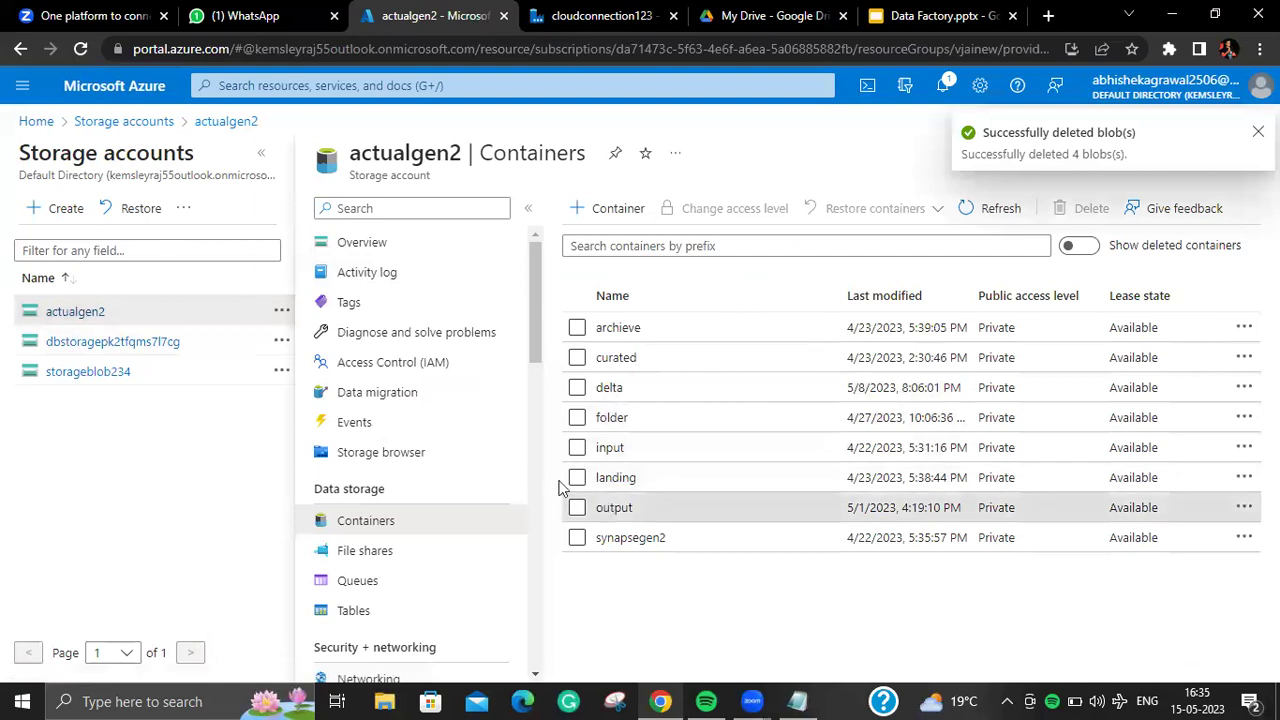
{"action": "left_click", "coordinate": [612, 508]}
{"action": "left_click", "coordinate": [290, 124]}
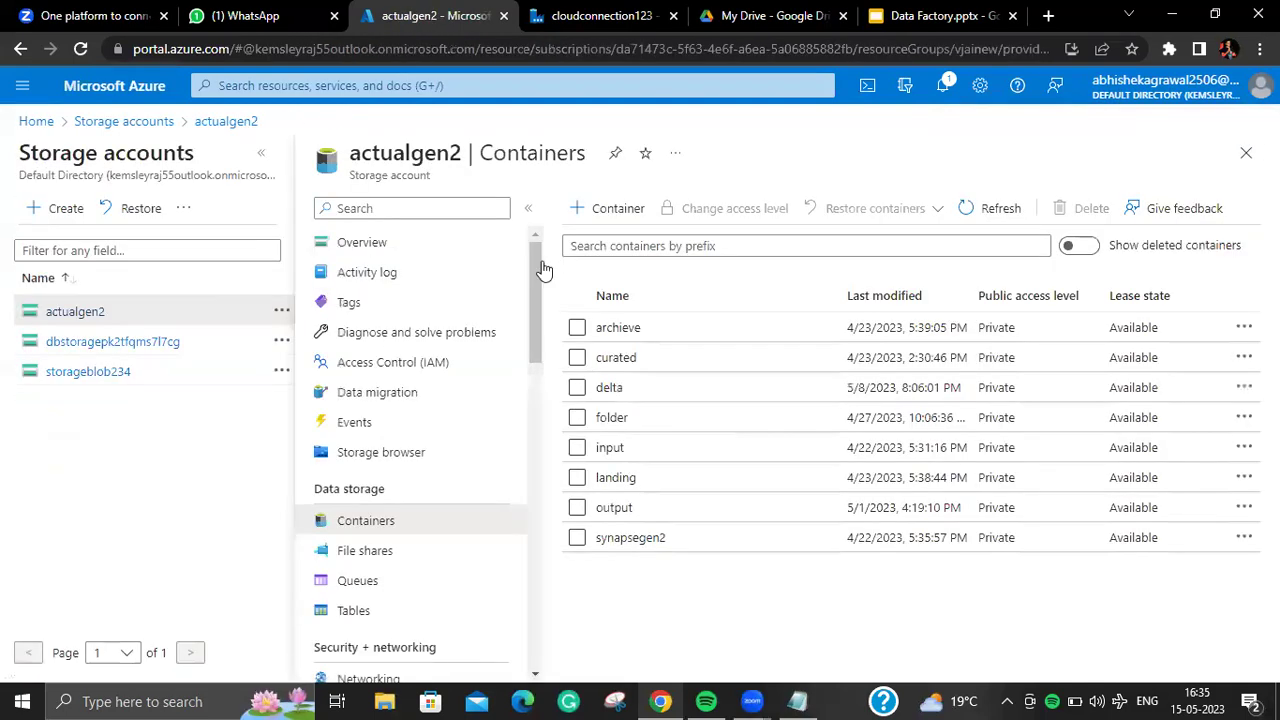
{"action": "left_click", "coordinate": [663, 449]}
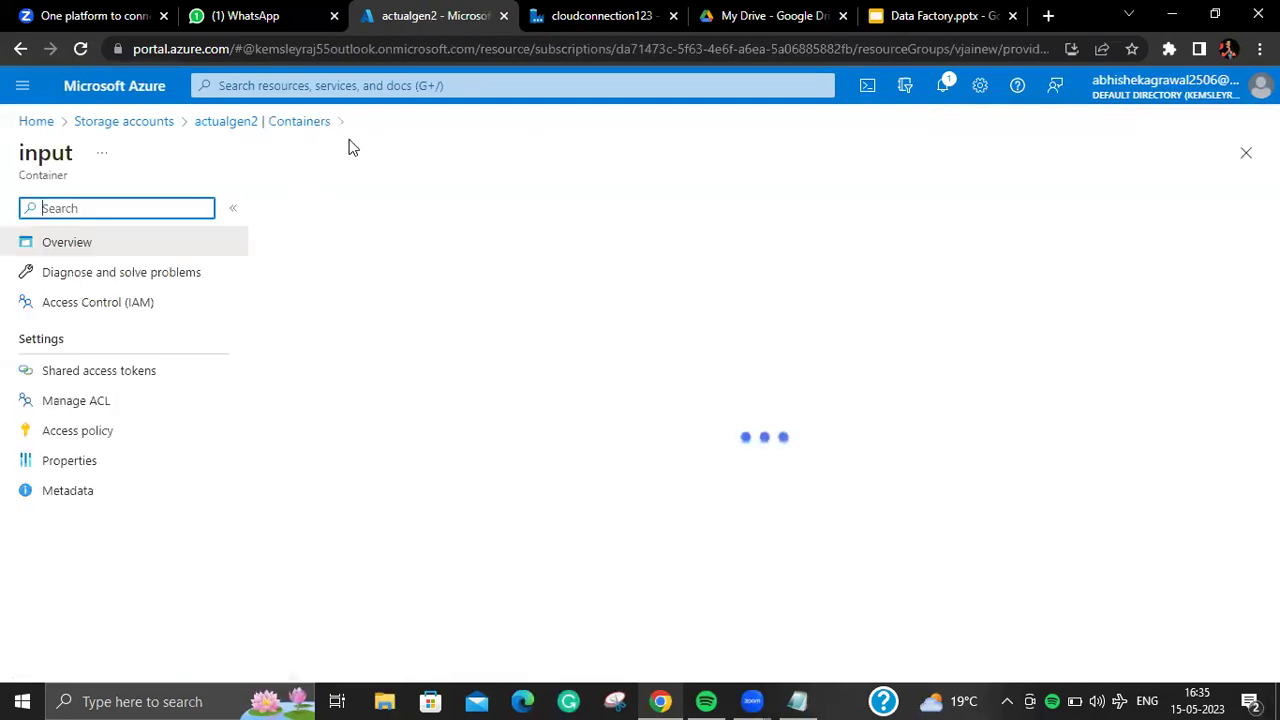
{"action": "left_click", "coordinate": [313, 124]}
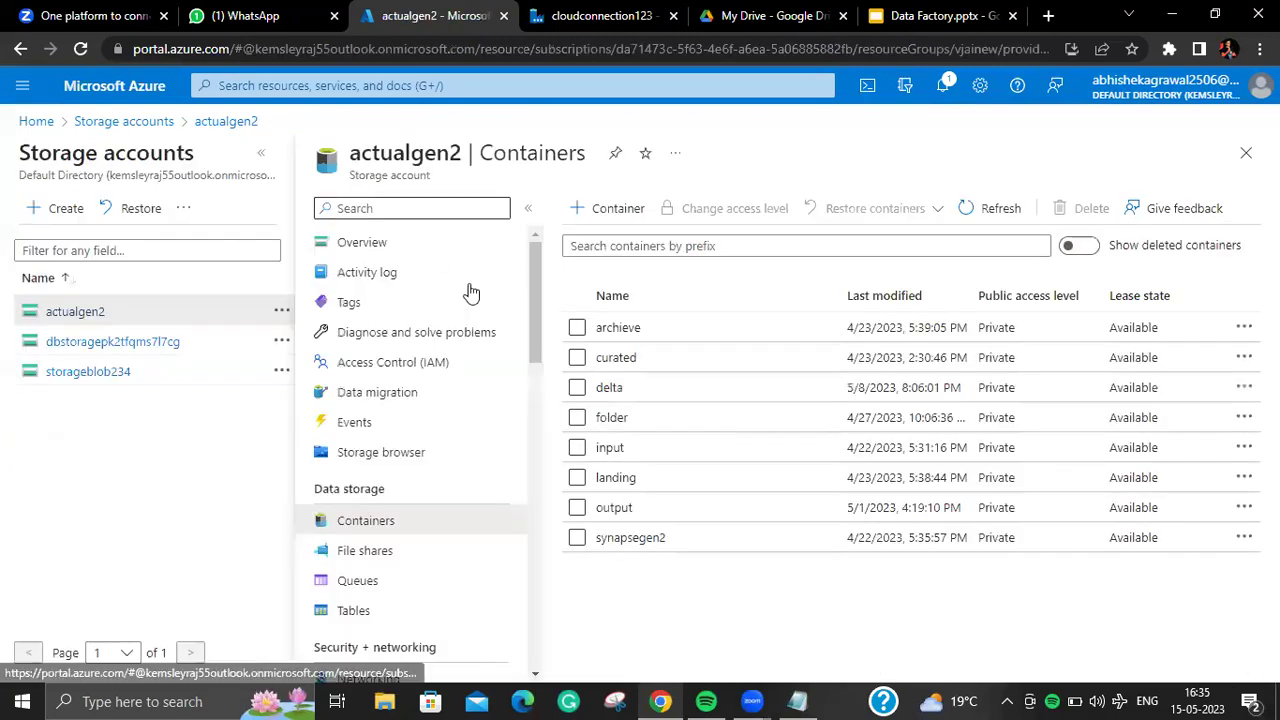
{"action": "left_click", "coordinate": [638, 508]}
{"action": "left_click", "coordinate": [313, 124]}
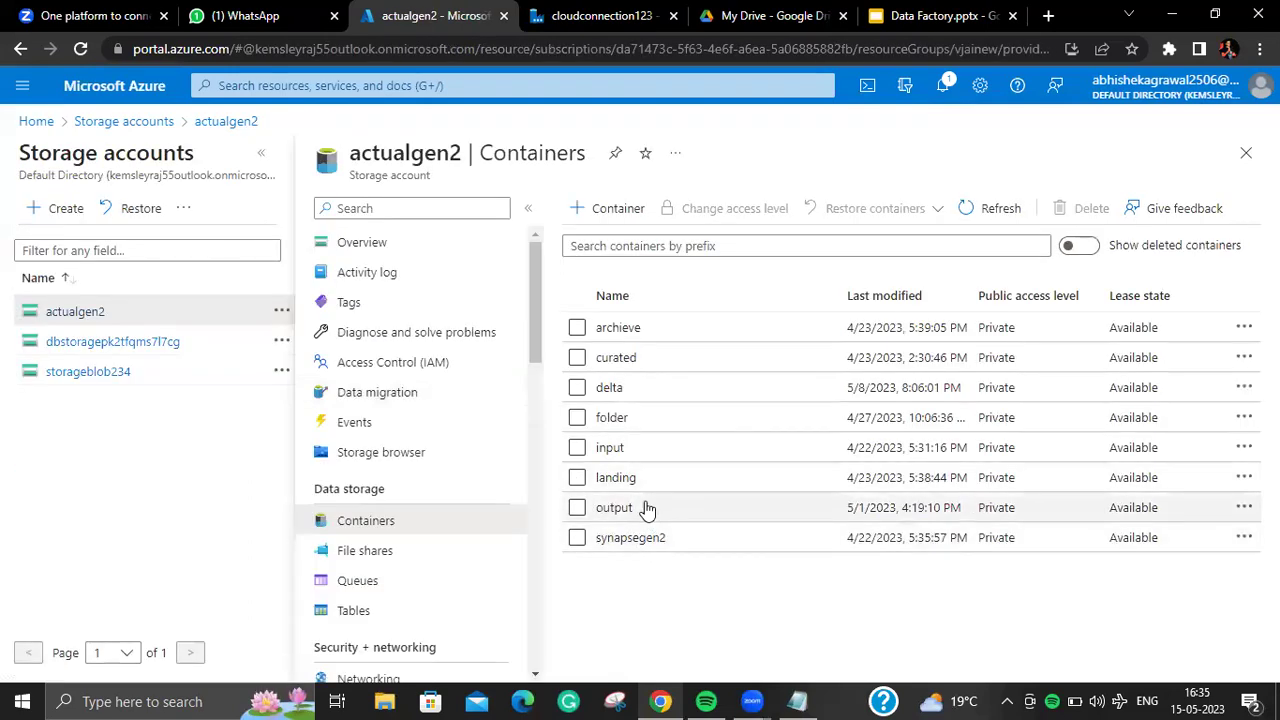
{"action": "left_click", "coordinate": [610, 448]}
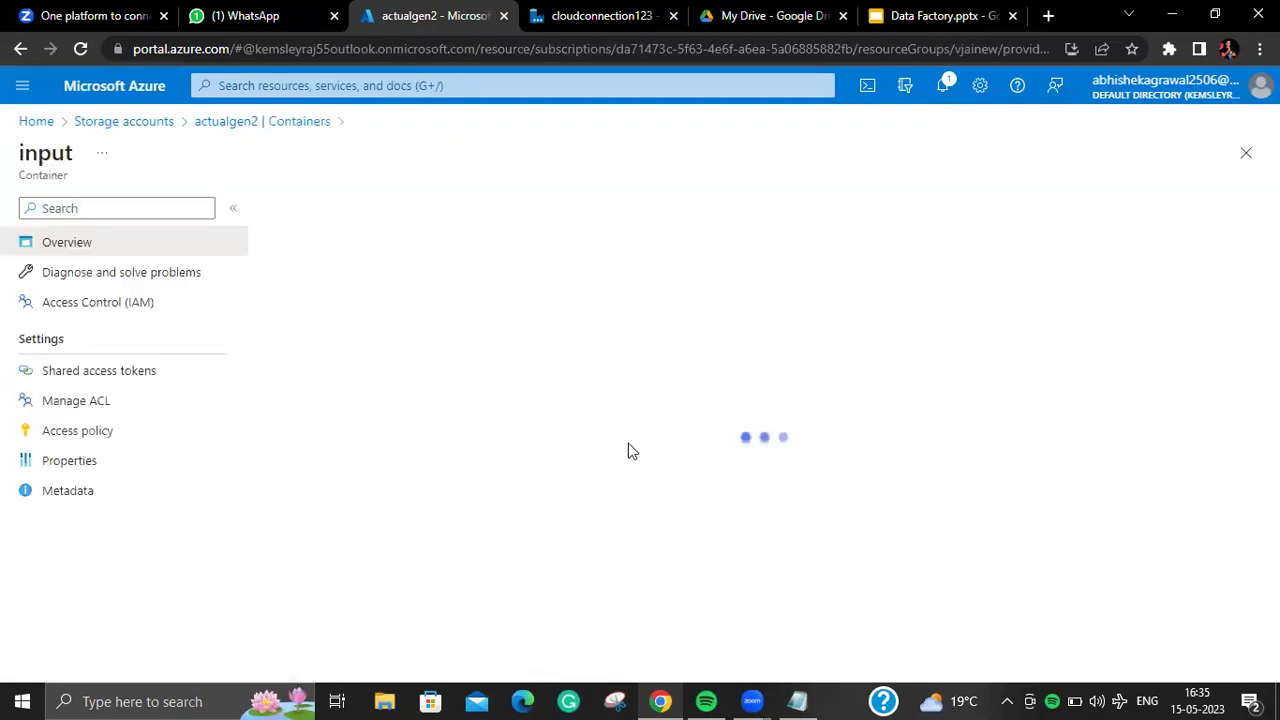
{"action": "left_click", "coordinate": [300, 124]}
{"action": "left_click", "coordinate": [641, 513]}
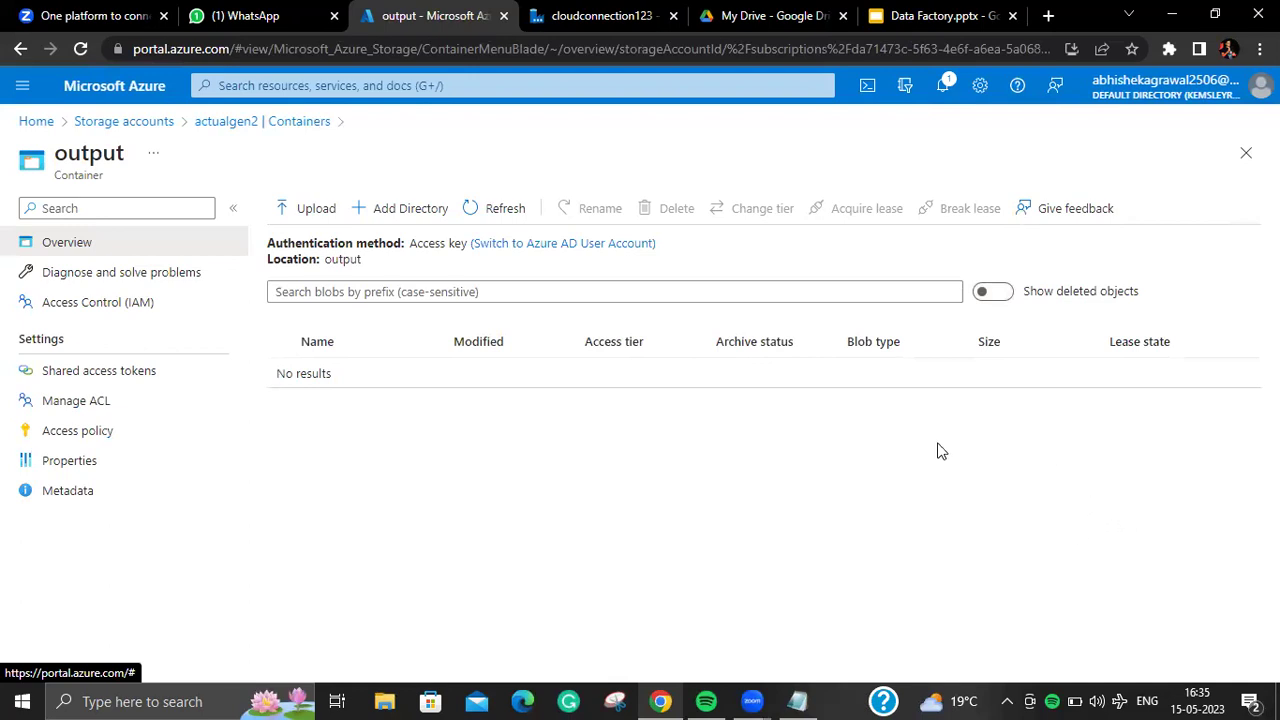
{"action": "left_click", "coordinate": [312, 123]}
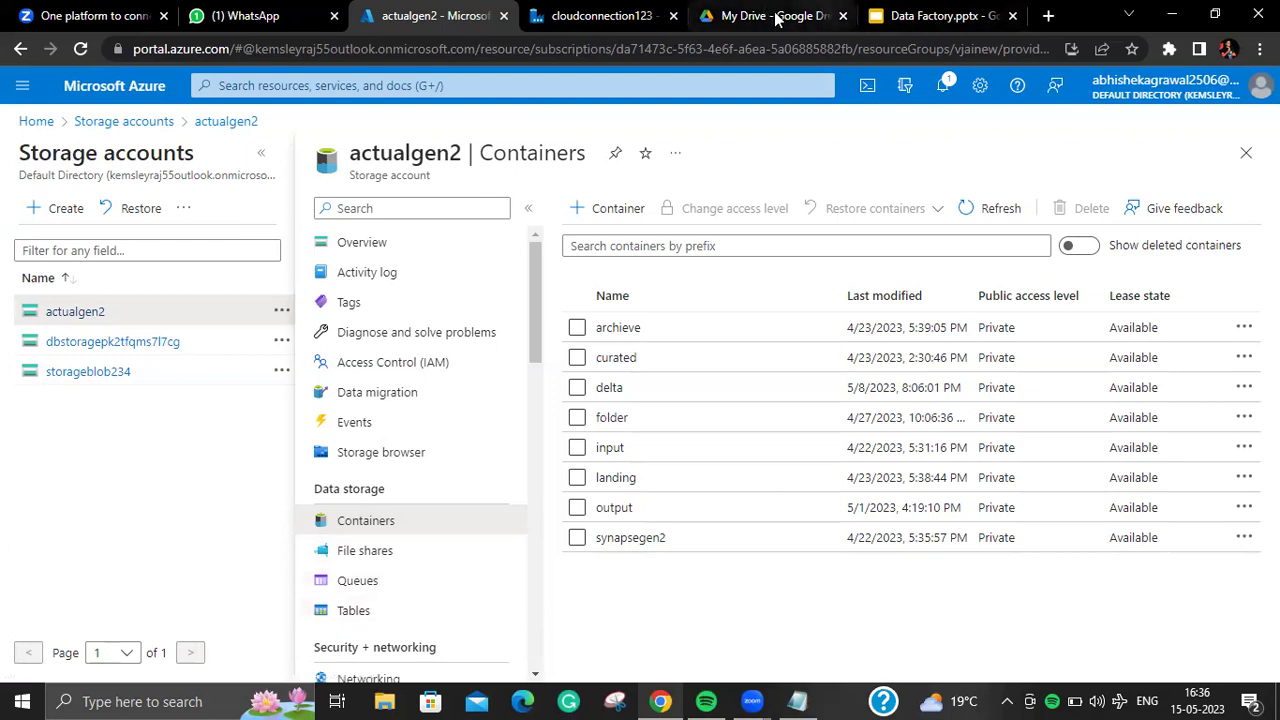
Step: Inspect the actualgen2_LS linked service, then return to the empty FirstADFPipeline canvas's activity search
{"action": "left_click", "coordinate": [609, 19]}
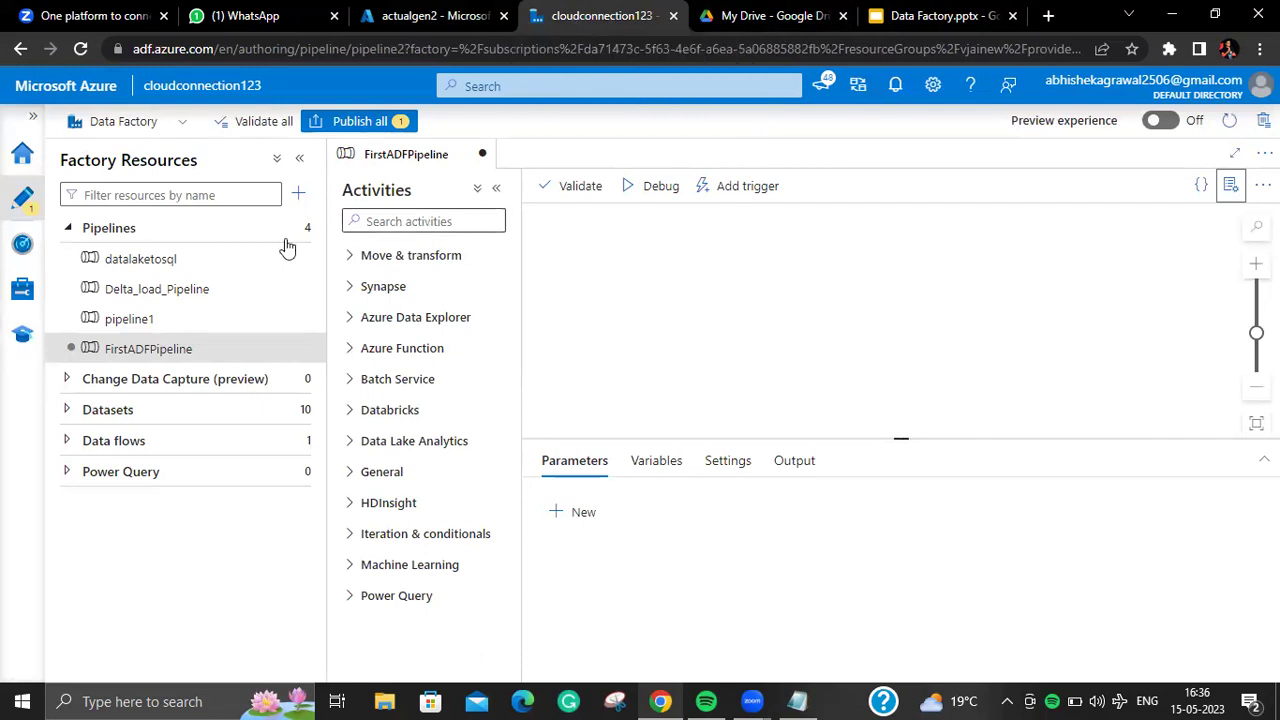
{"action": "left_click", "coordinate": [22, 290]}
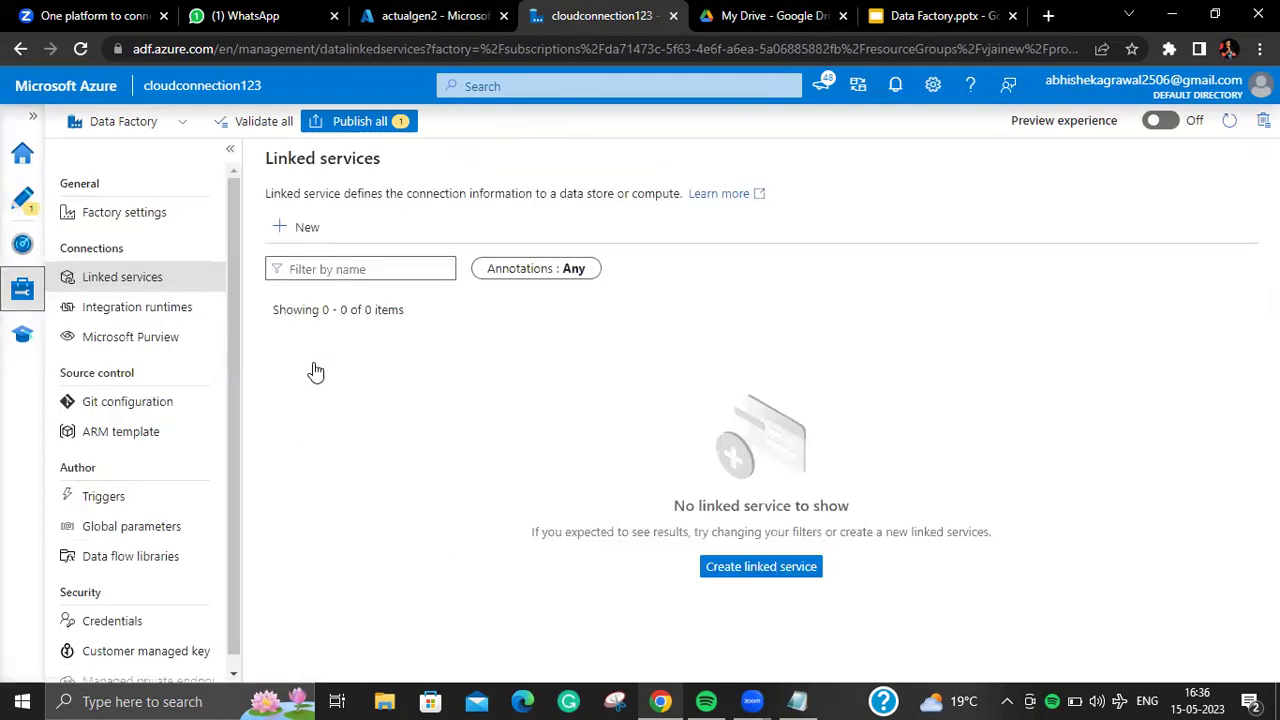
{"action": "left_click", "coordinate": [326, 408]}
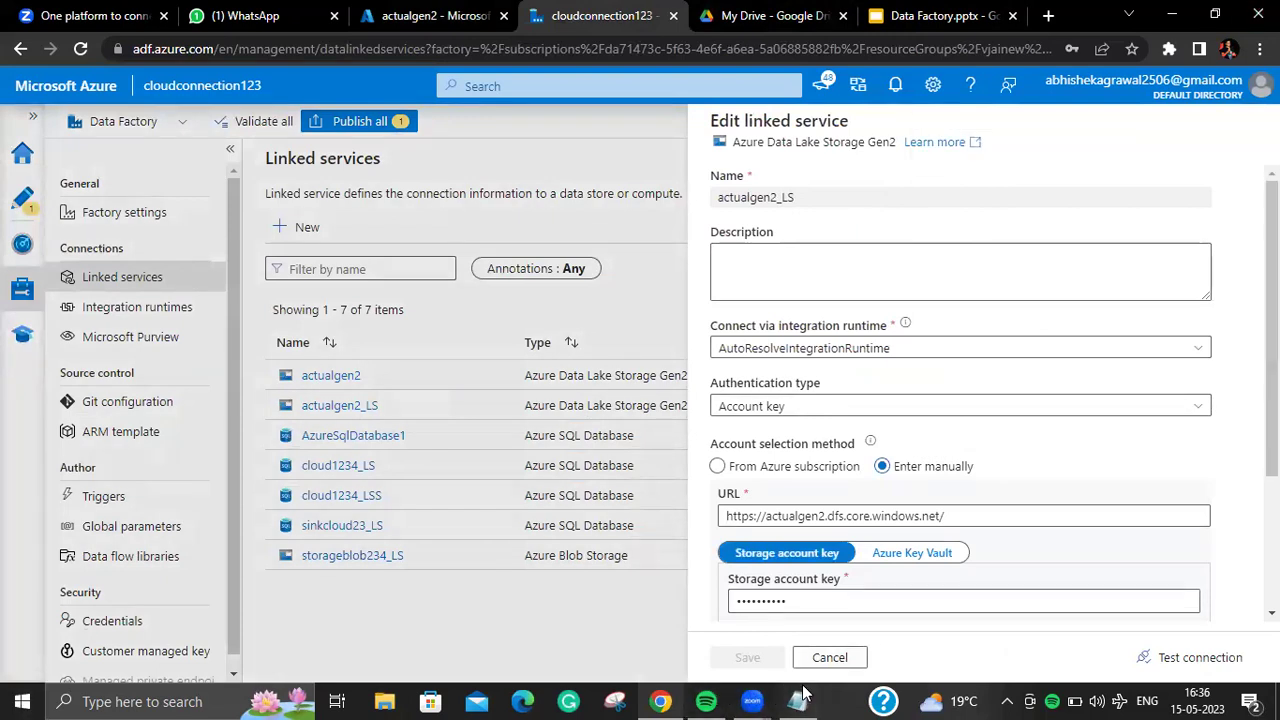
{"action": "left_click", "coordinate": [22, 197]}
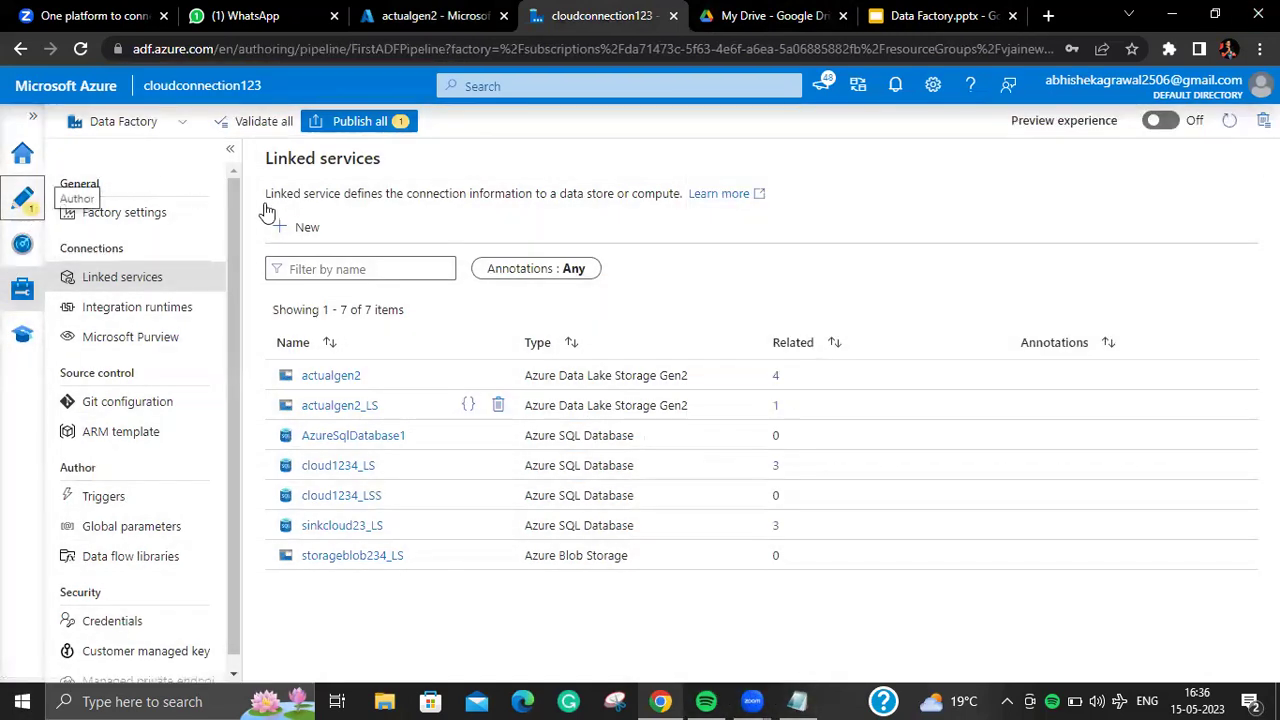
{"action": "left_click", "coordinate": [372, 222]}
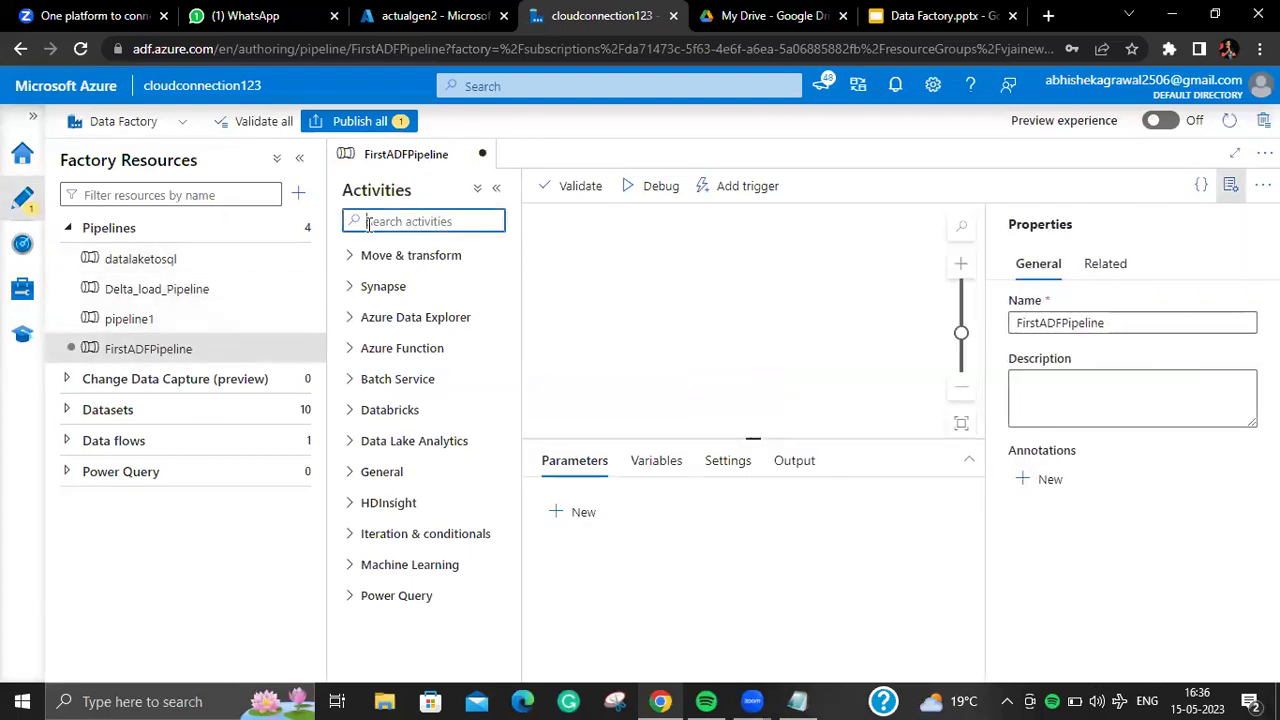
Step: Add a Copy data activity via the 'co' search, check its Source options, then view Linked services
{"action": "type", "text": "co"}
{"action": "left_click_drag", "start_coordinate": [382, 289], "coordinate": [773, 295]}
{"action": "left_click", "coordinate": [1230, 185]}
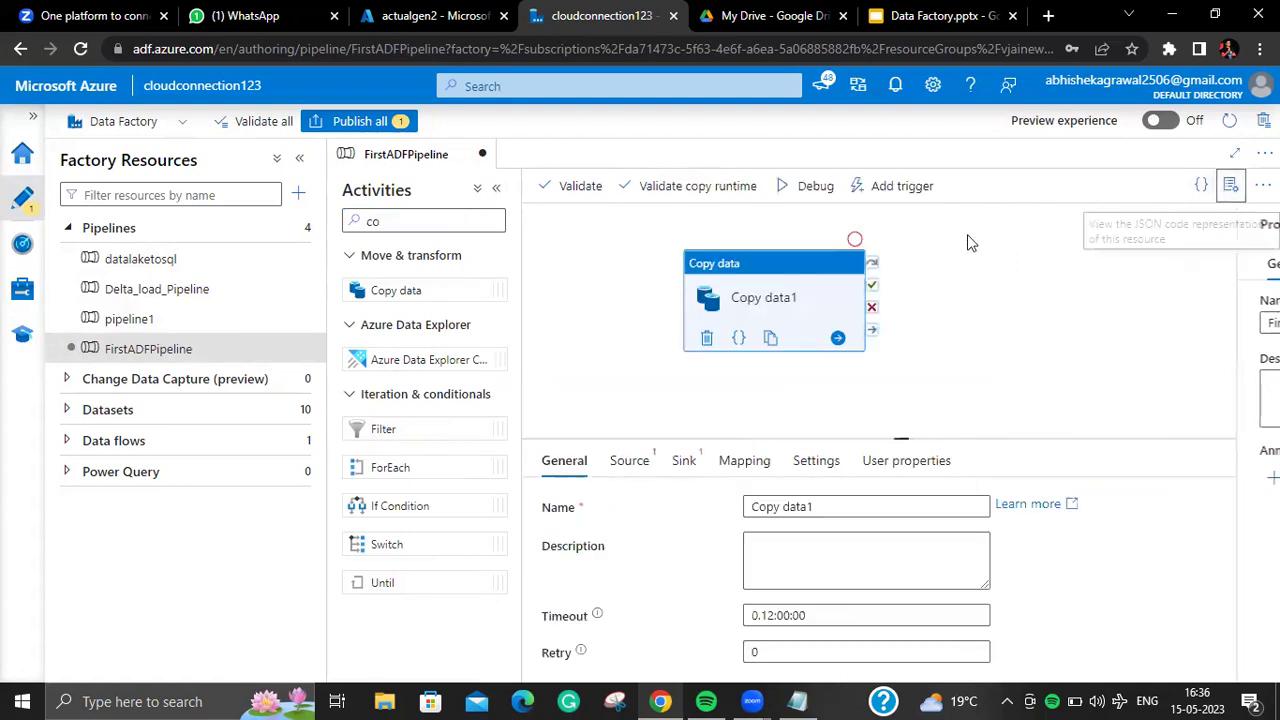
{"action": "left_click", "coordinate": [640, 462]}
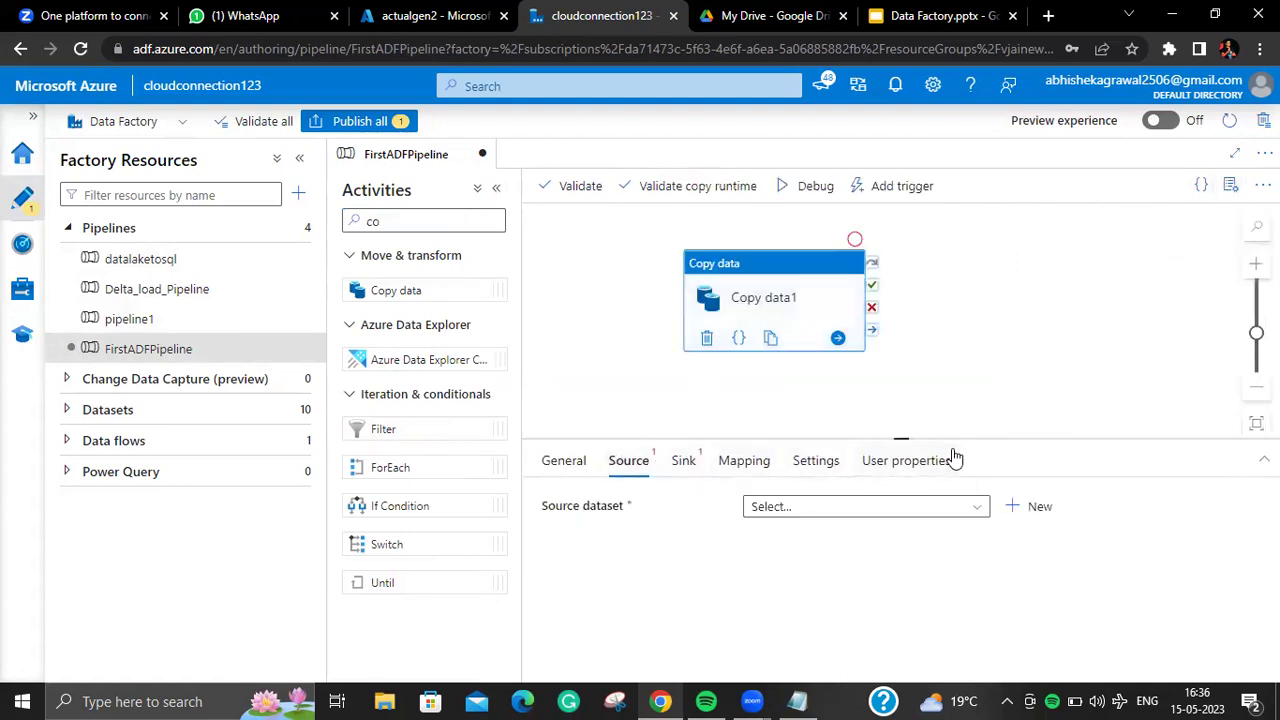
{"action": "left_click", "coordinate": [1022, 512]}
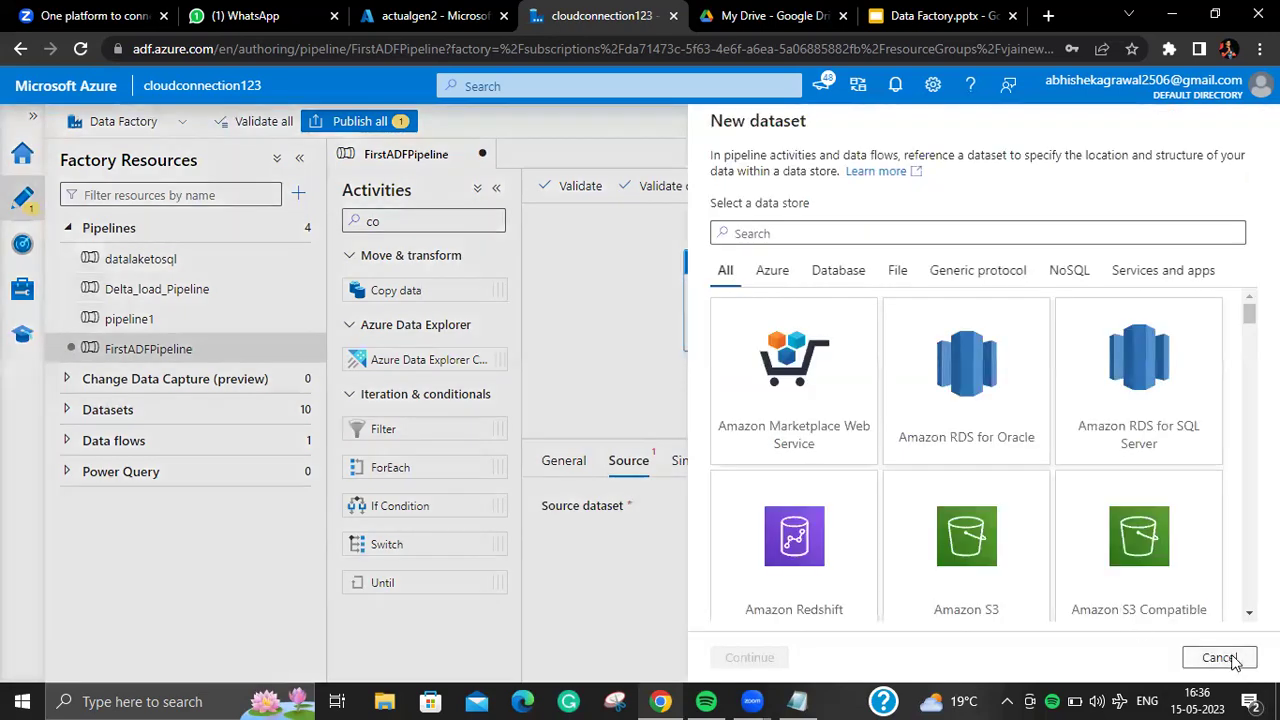
{"action": "left_click", "coordinate": [1219, 658]}
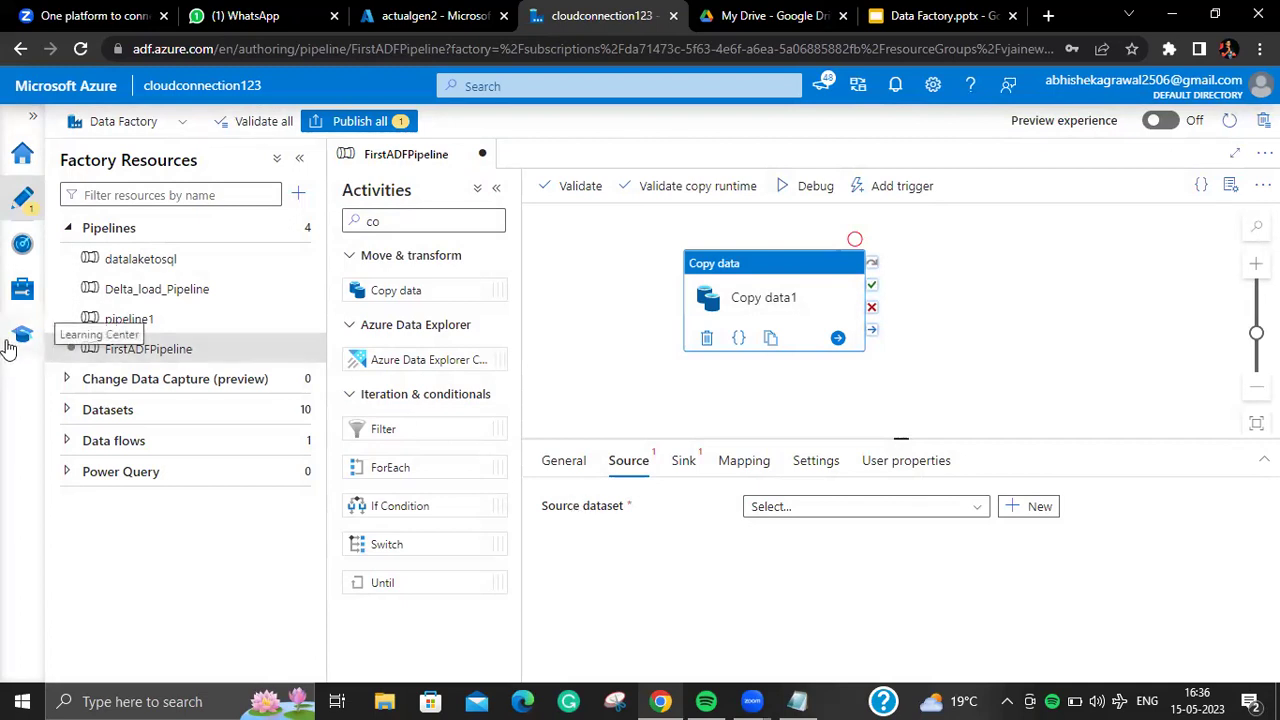
{"action": "left_click", "coordinate": [20, 290]}
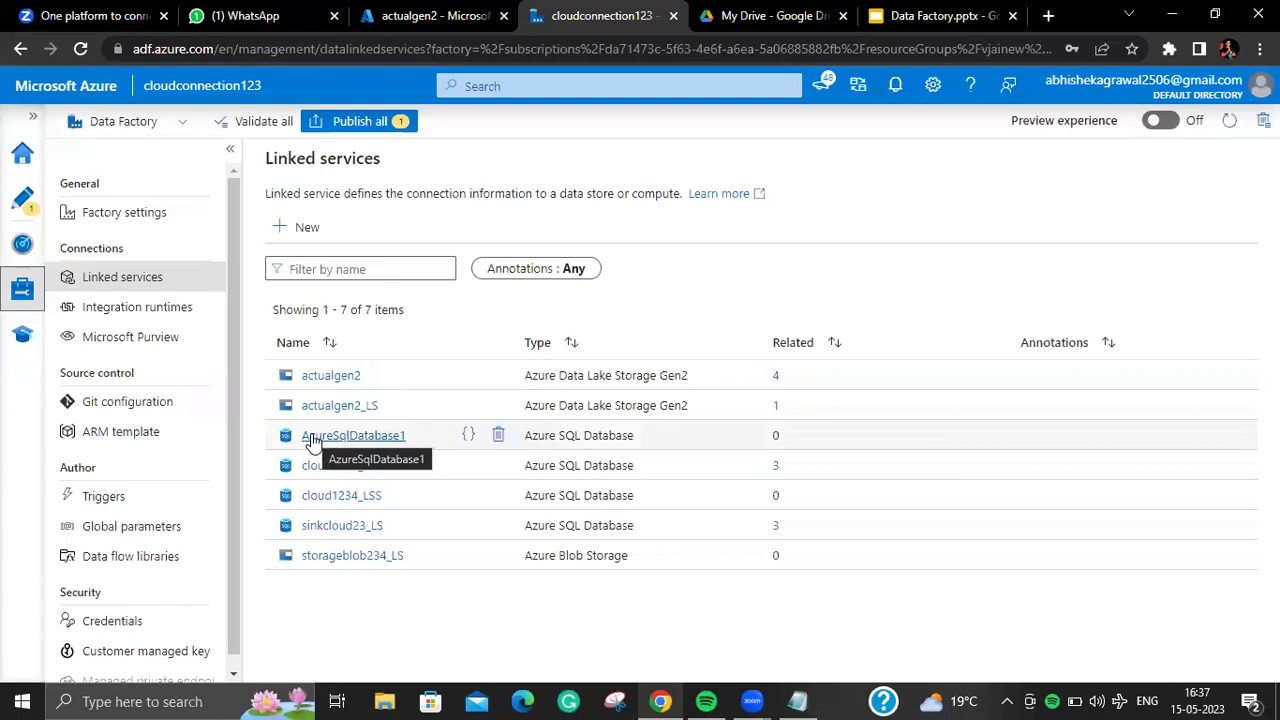
Step: Back on FirstADFPipeline, select Copy data1 and compare its Source and Sink dataset tabs
{"action": "left_click", "coordinate": [23, 198]}
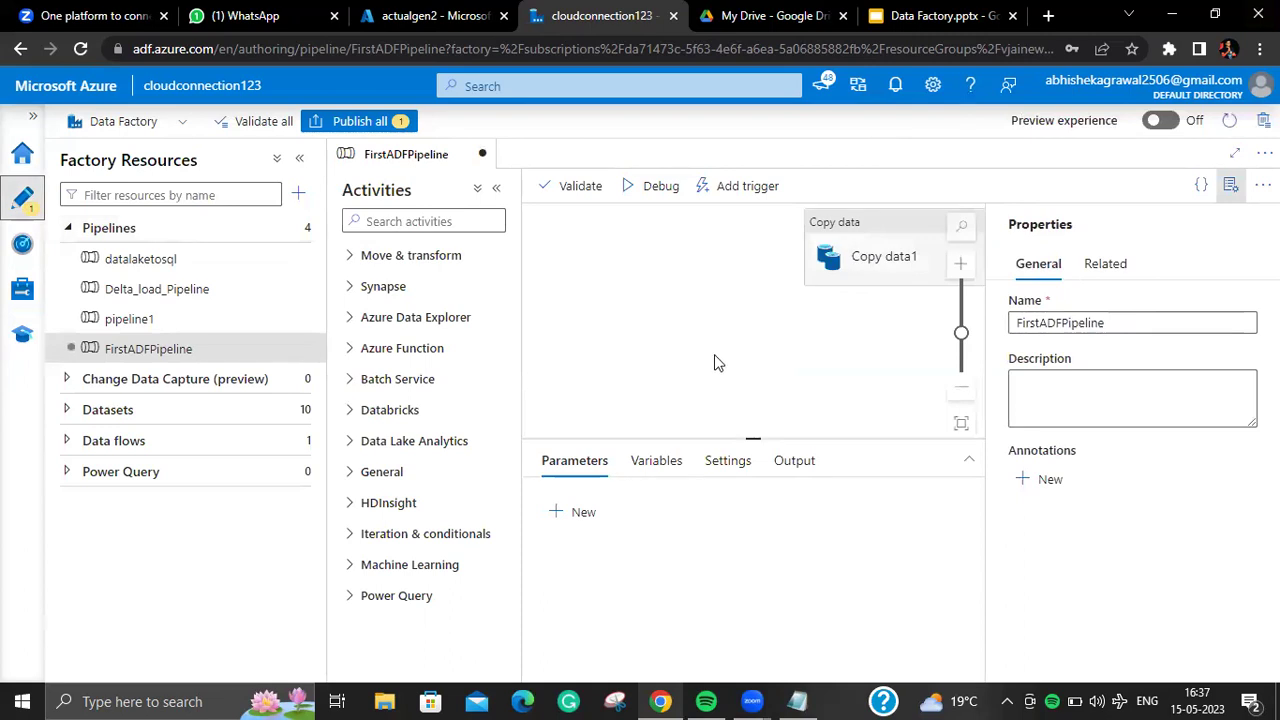
{"action": "left_click", "coordinate": [1231, 186]}
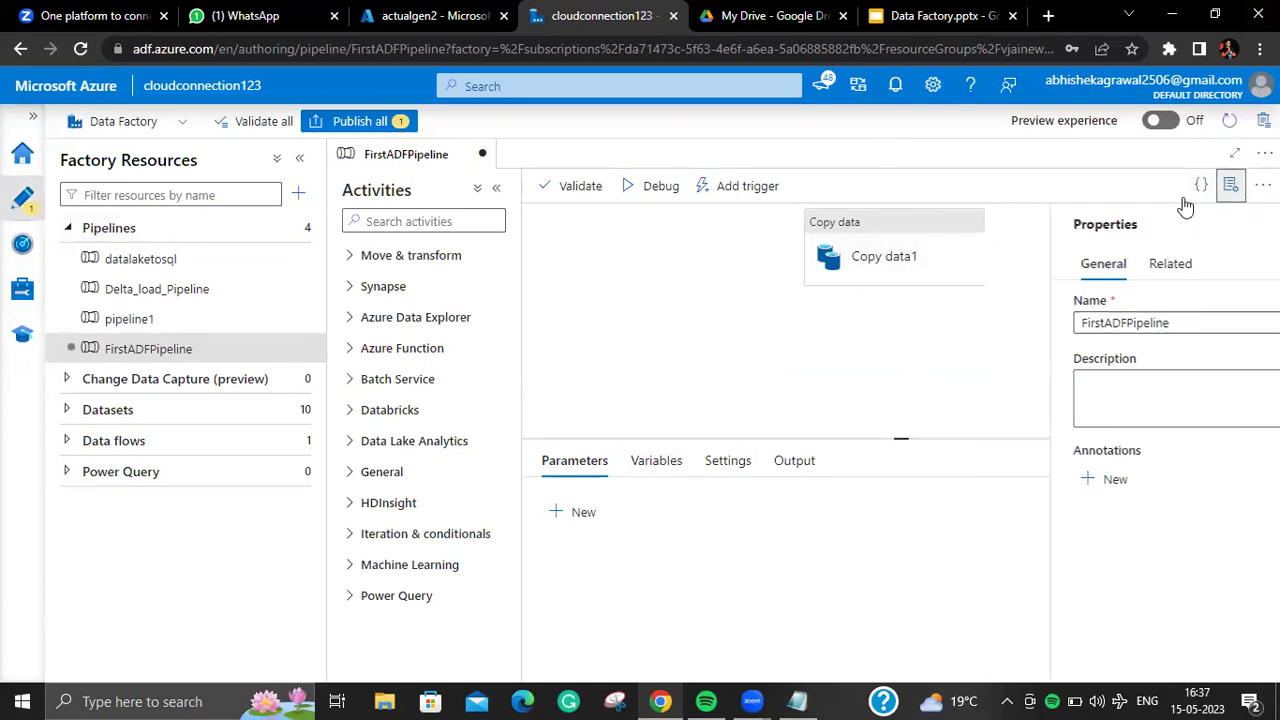
{"action": "left_click", "coordinate": [920, 228]}
{"action": "left_click", "coordinate": [635, 465]}
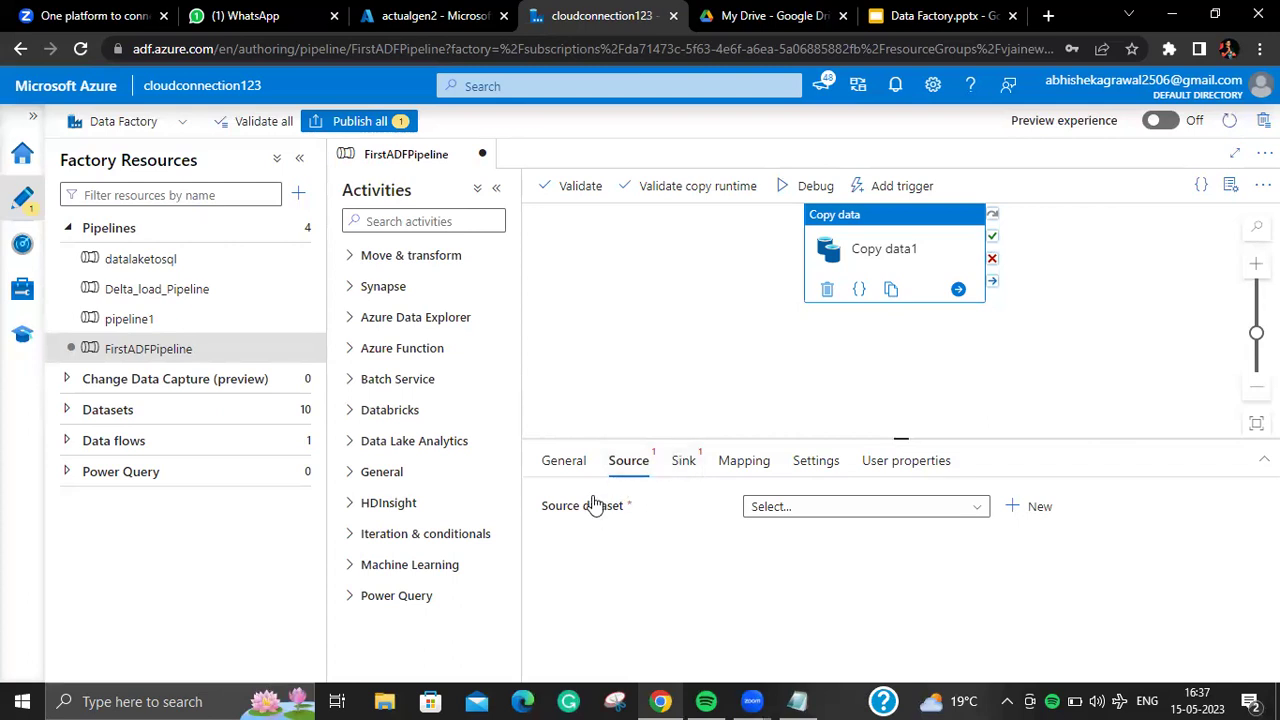
{"action": "left_click", "coordinate": [683, 463]}
{"action": "left_click", "coordinate": [634, 468]}
{"action": "left_click", "coordinate": [676, 465]}
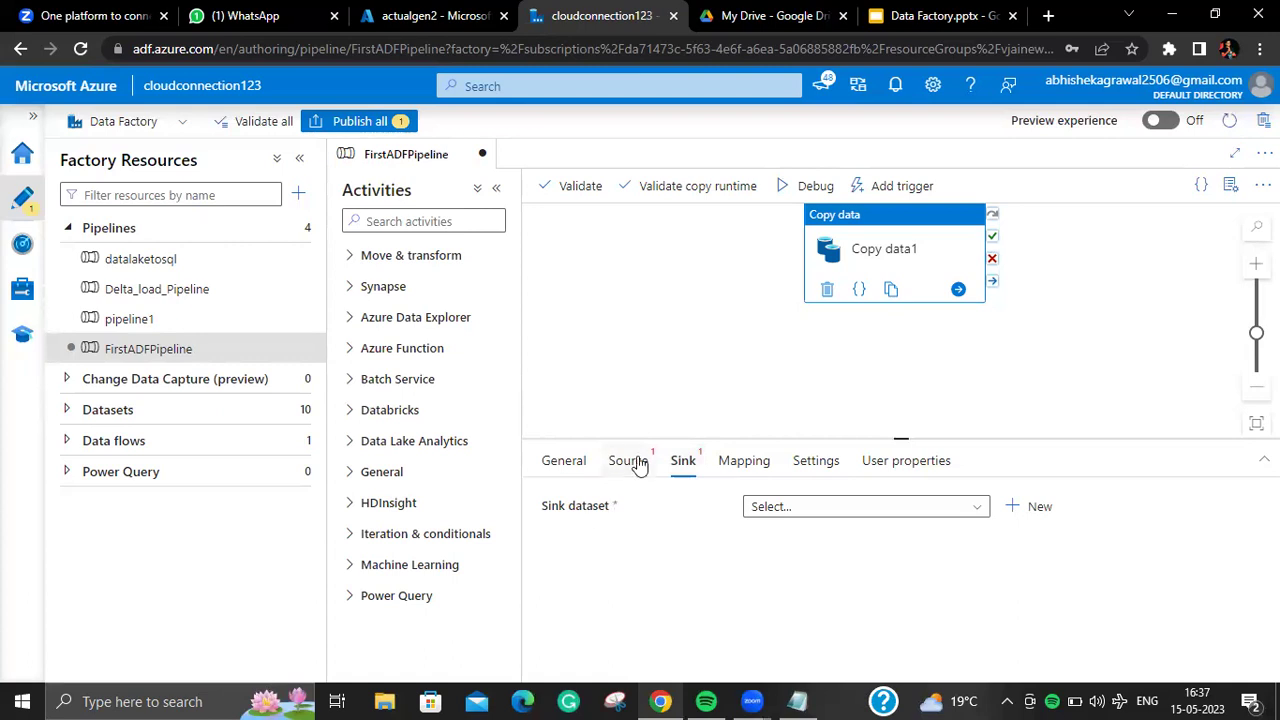
Step: Start a new Copy data1 source dataset on Azure Data Lake Storage Gen2 with DelimitedText format
{"action": "left_click", "coordinate": [639, 467]}
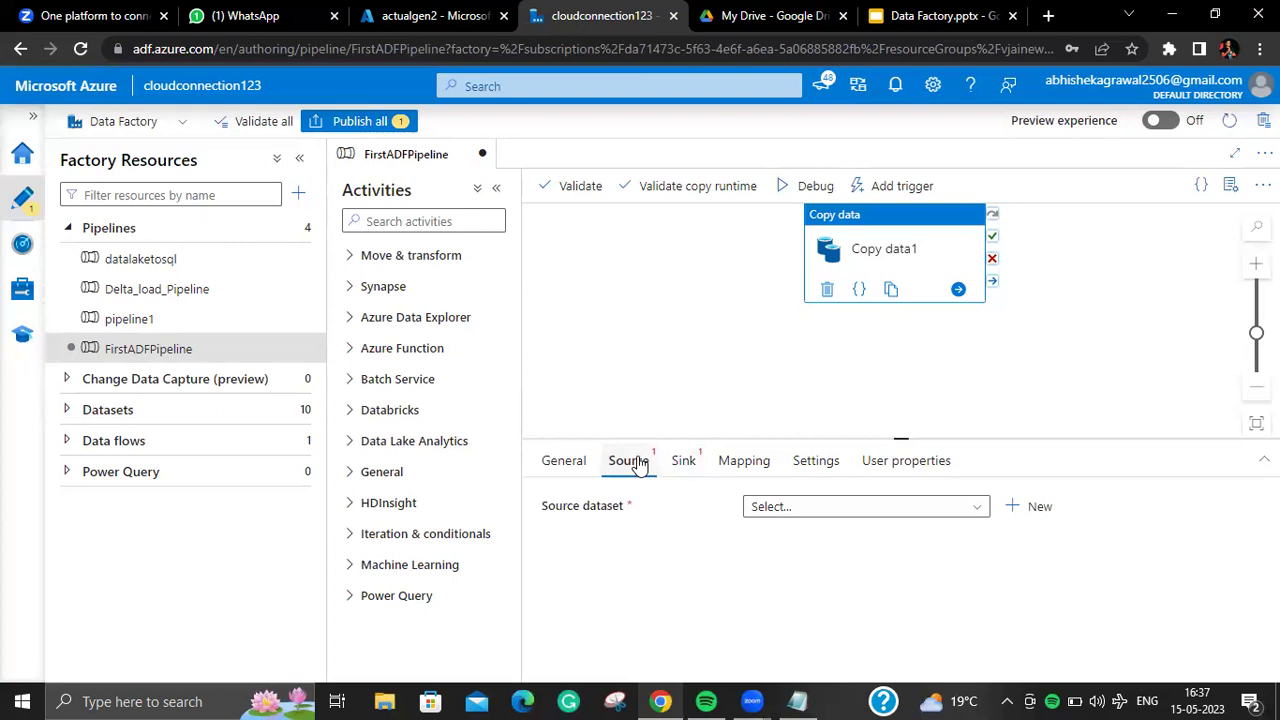
{"action": "left_click", "coordinate": [683, 470]}
{"action": "left_click", "coordinate": [630, 466]}
{"action": "left_click", "coordinate": [1030, 507]}
{"action": "type", "text": "da"}
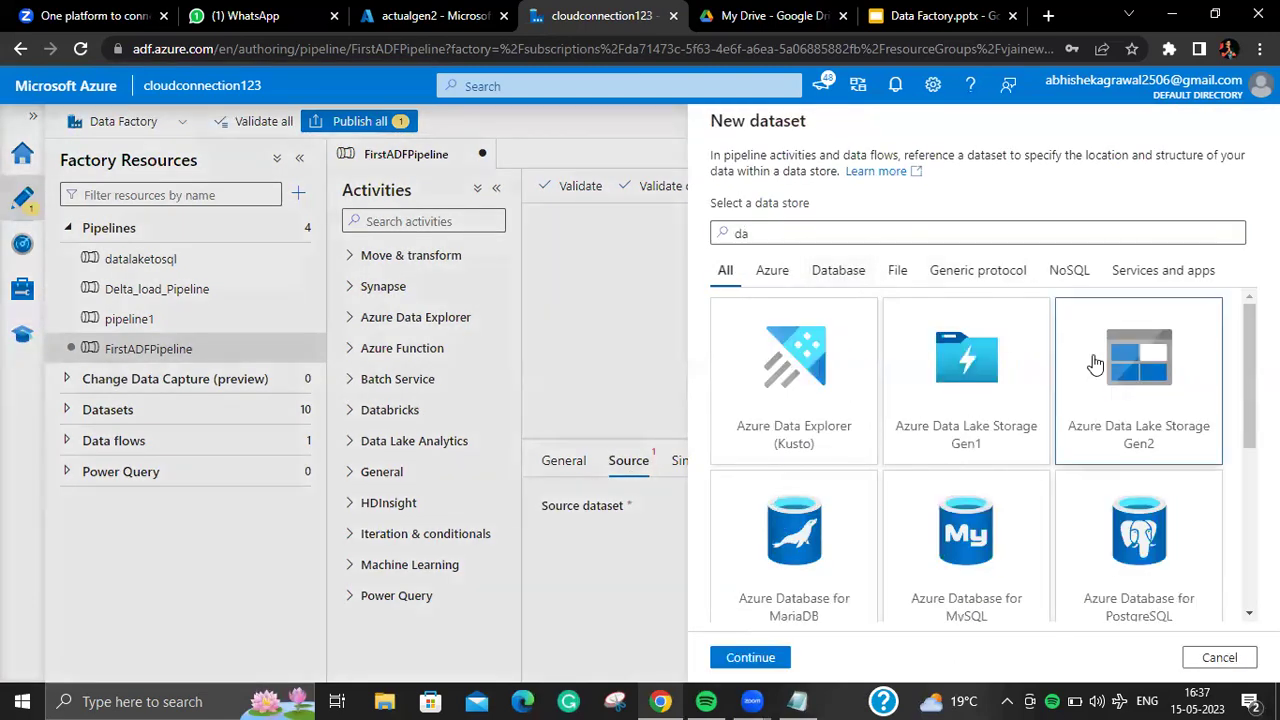
{"action": "left_click", "coordinate": [752, 657]}
{"action": "left_click", "coordinate": [1140, 235]}
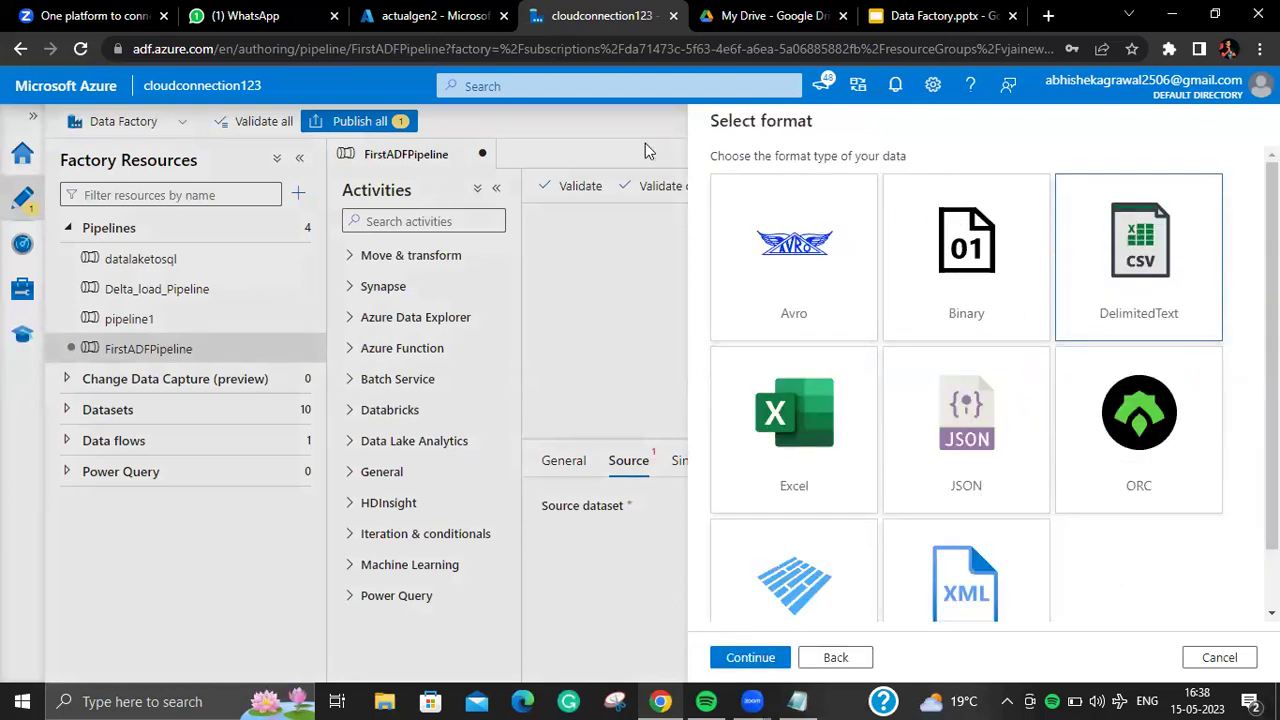
{"action": "left_click", "coordinate": [446, 24]}
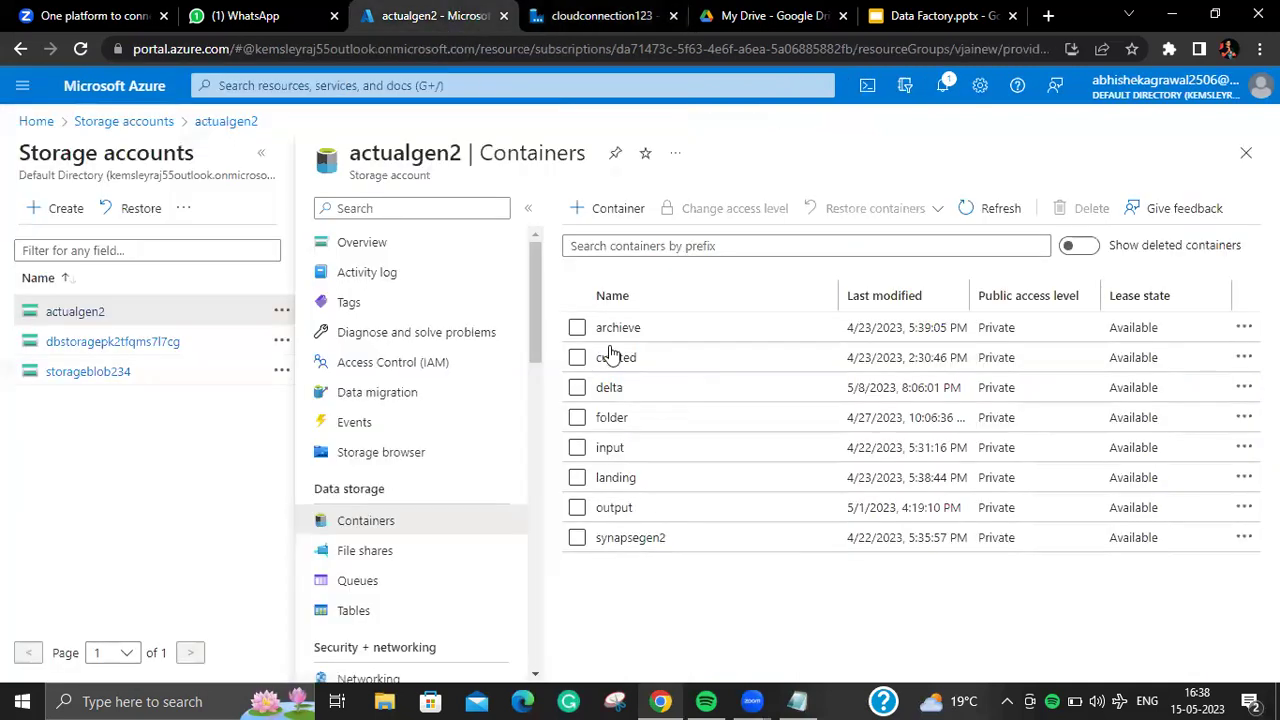
{"action": "left_click", "coordinate": [610, 448]}
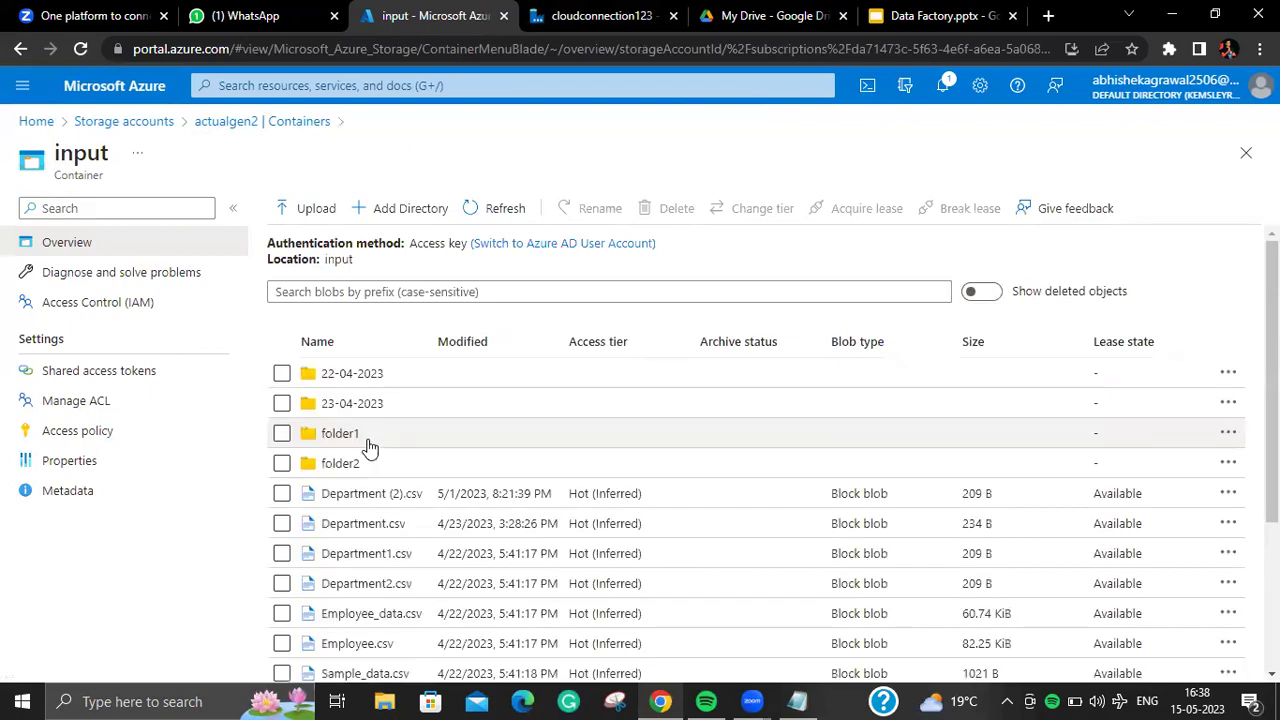
{"action": "left_click", "coordinate": [775, 15]}
{"action": "left_click", "coordinate": [580, 17]}
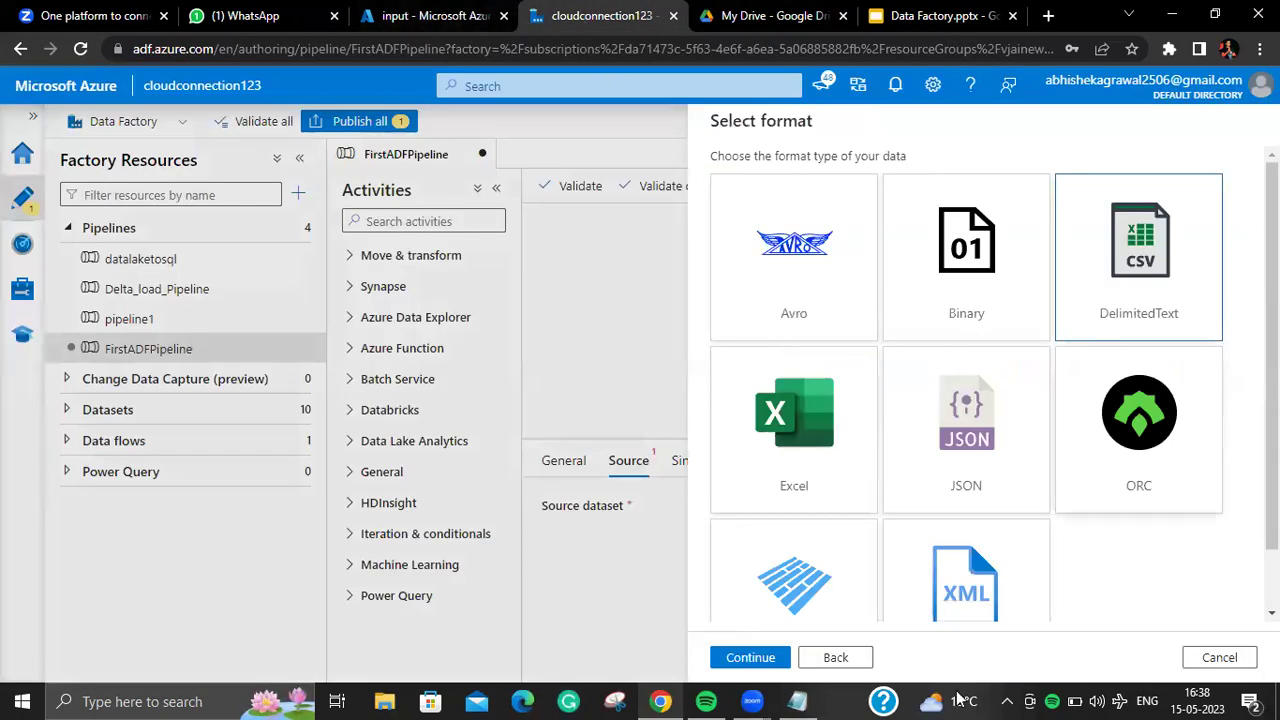
Step: Review the DelimitedText2 name and linked service choices, then back out and cancel the wizard
{"action": "left_click", "coordinate": [750, 657]}
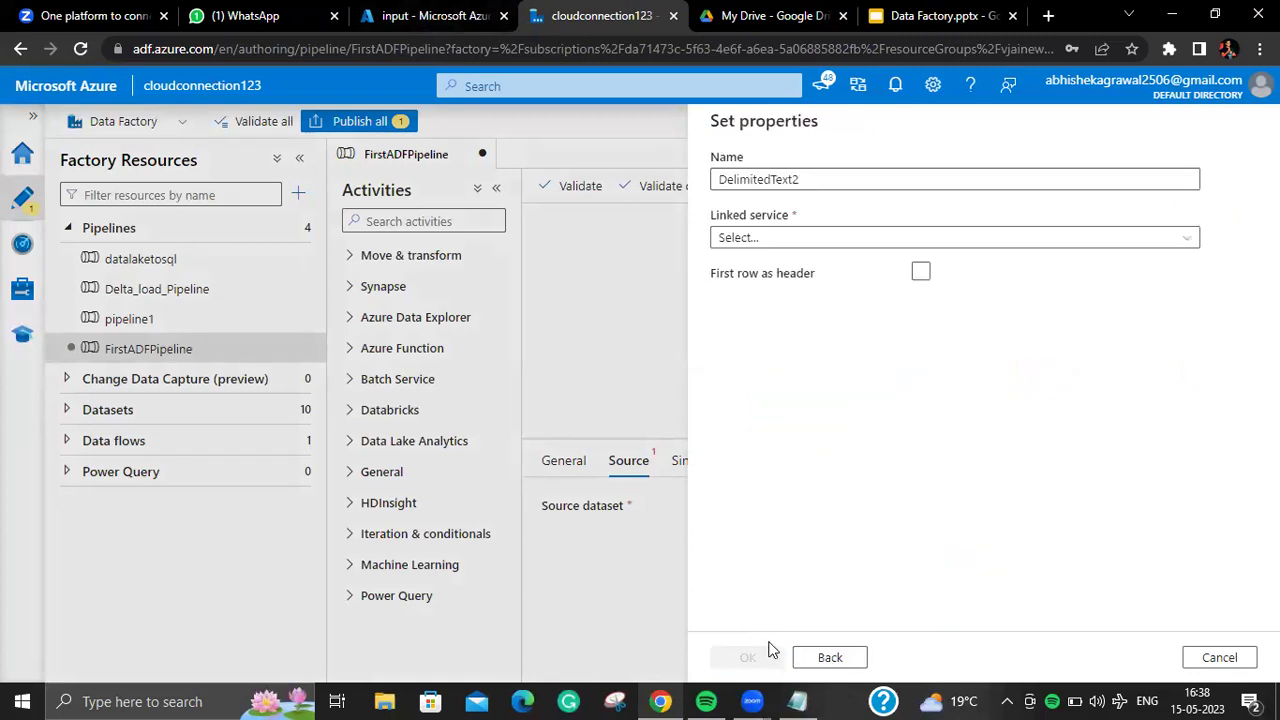
{"action": "left_click", "coordinate": [930, 189]}
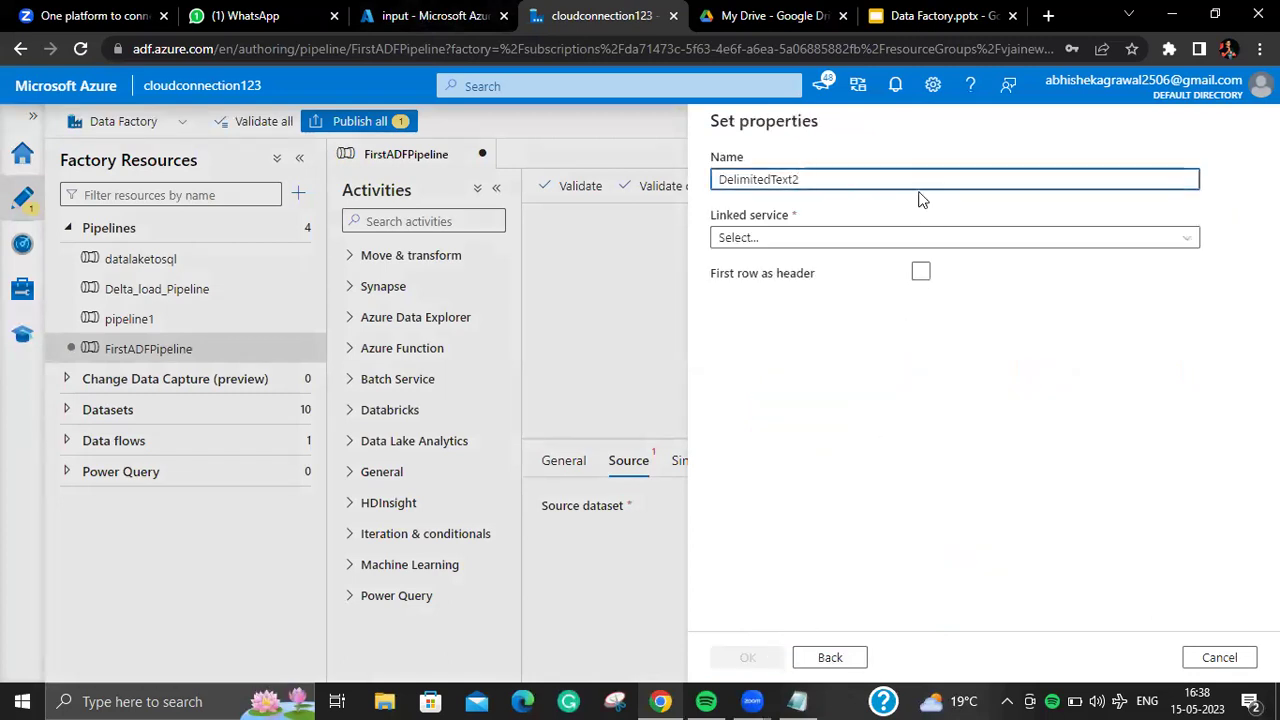
{"action": "key", "text": "ctrl+a"}
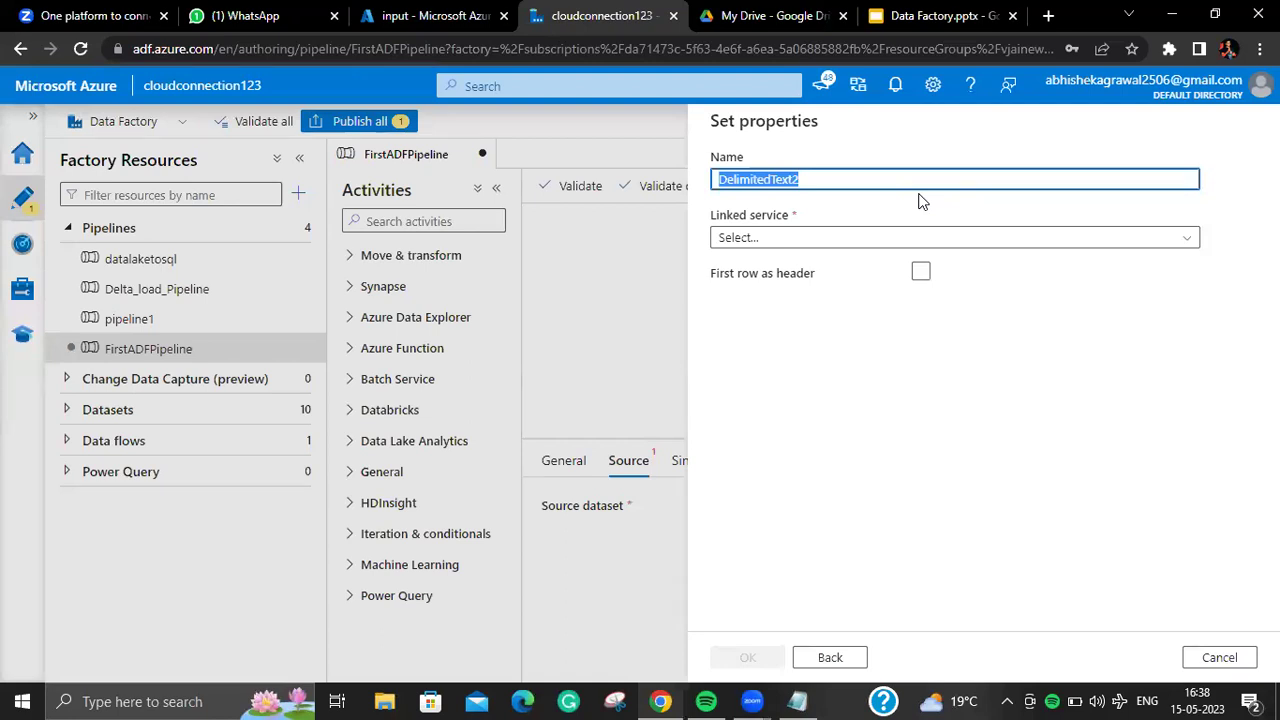
{"action": "left_click", "coordinate": [904, 268]}
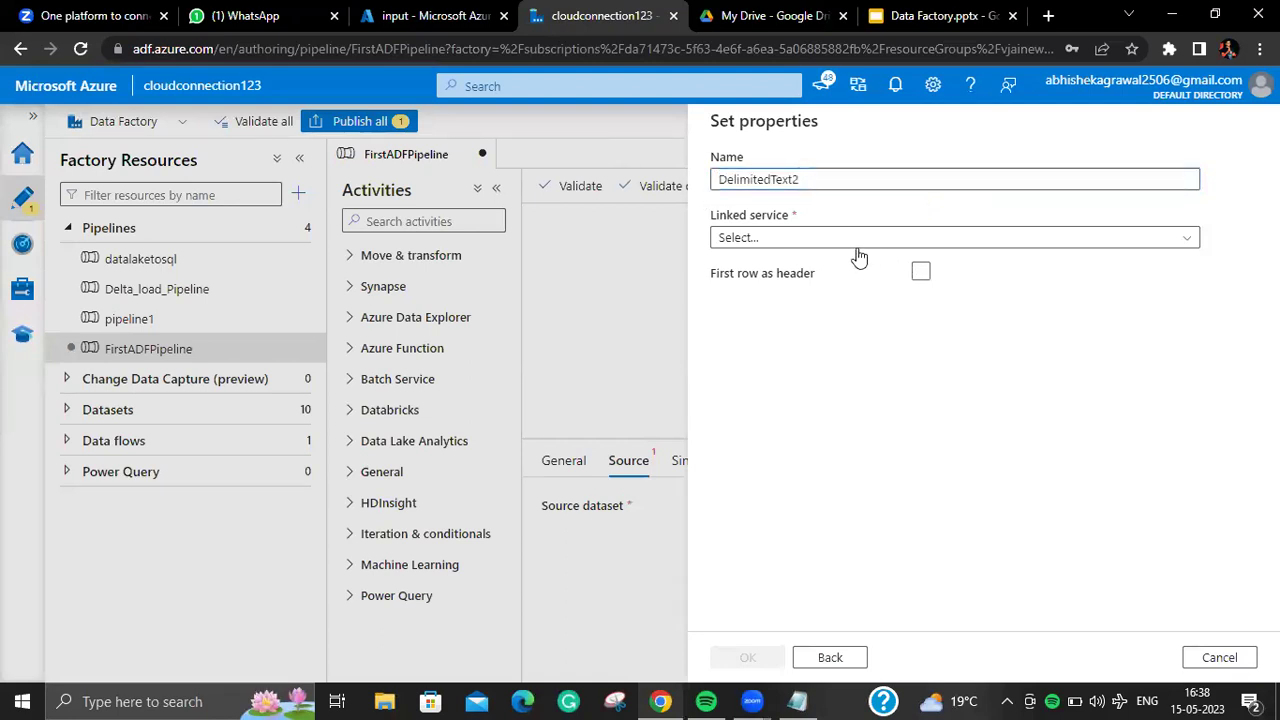
{"action": "left_click", "coordinate": [857, 243]}
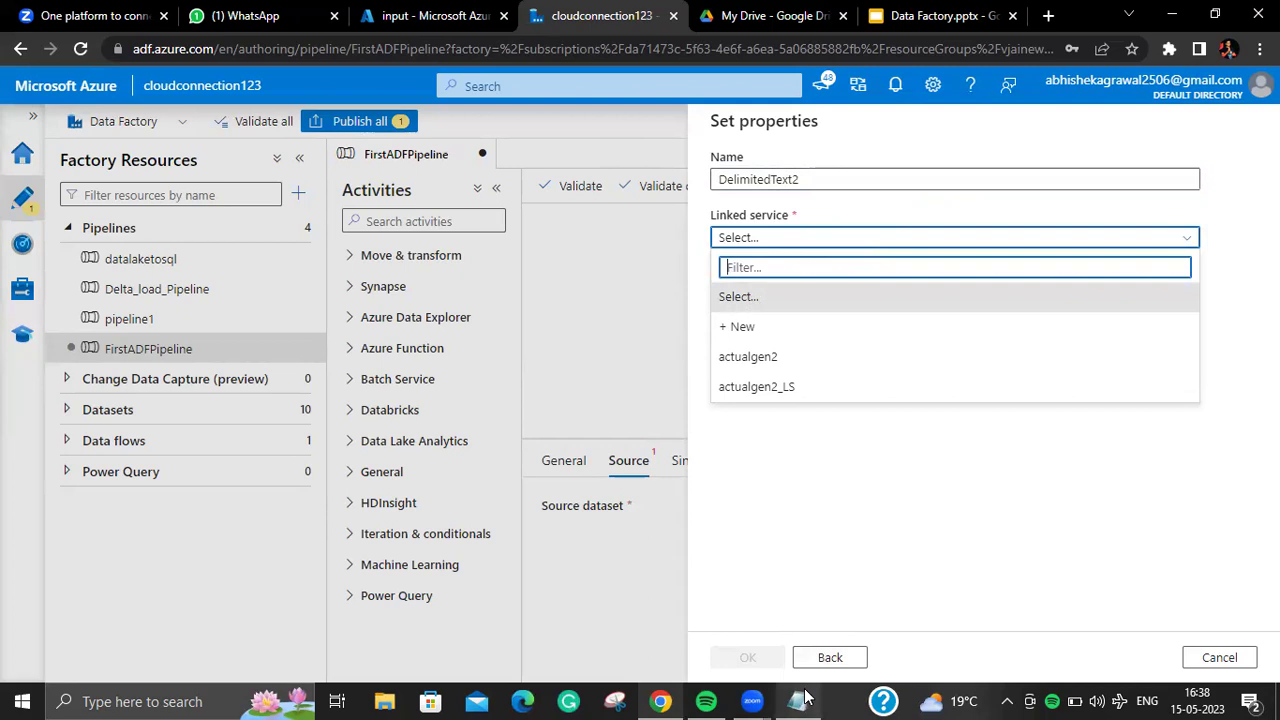
{"action": "left_click", "coordinate": [826, 657]}
{"action": "left_click", "coordinate": [866, 656]}
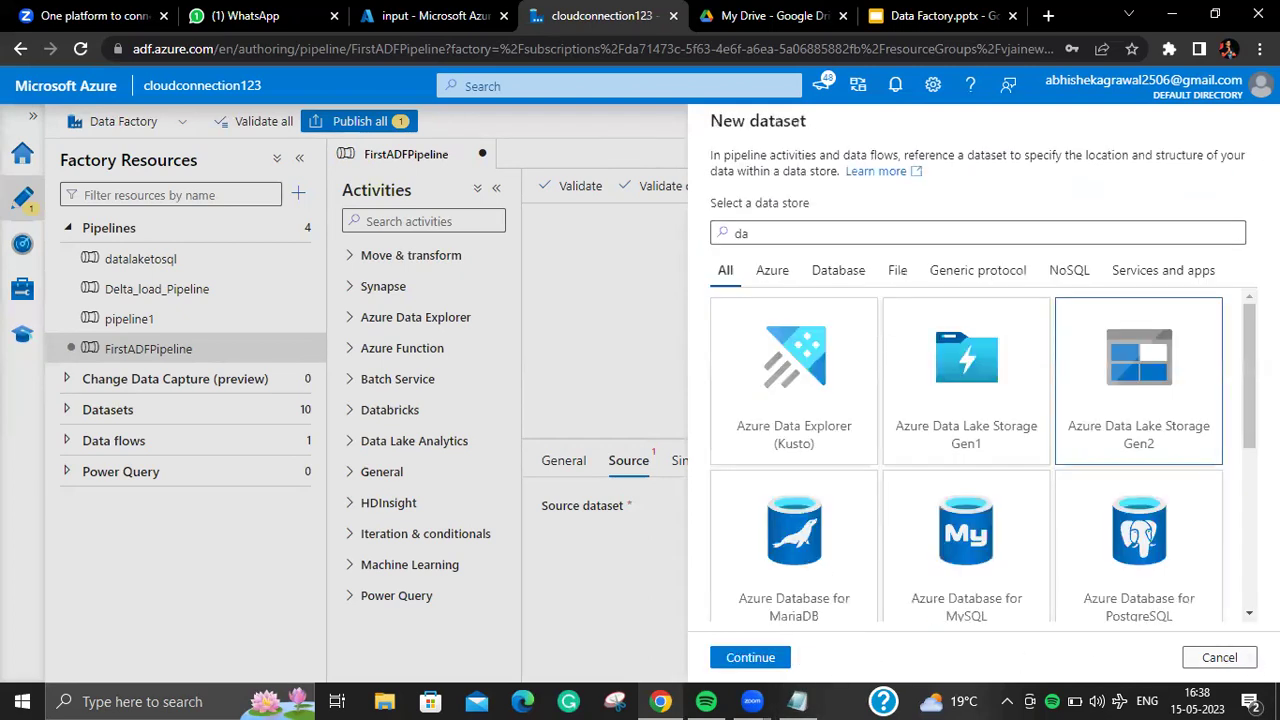
{"action": "left_click", "coordinate": [1205, 662]}
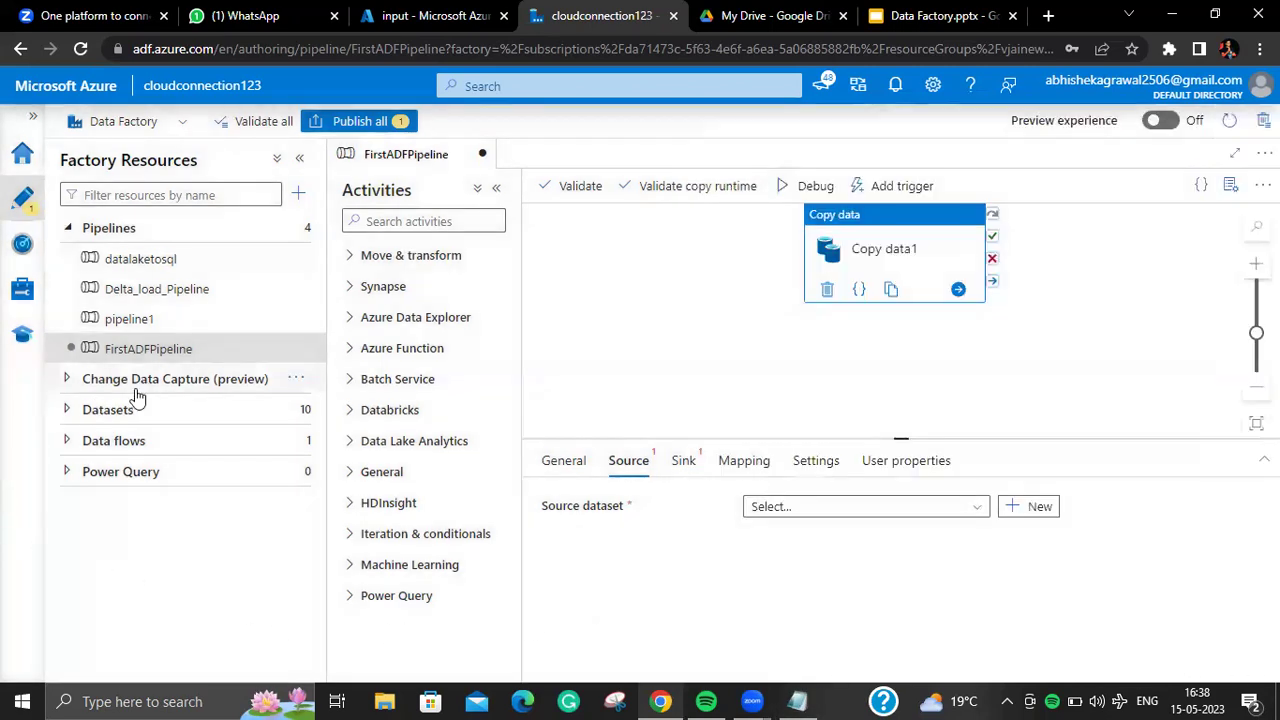
Step: Expand Datasets and scroll through the 10 existing datasets, like AzureSqlTable1 and DelimitedText1
{"action": "left_click", "coordinate": [150, 412]}
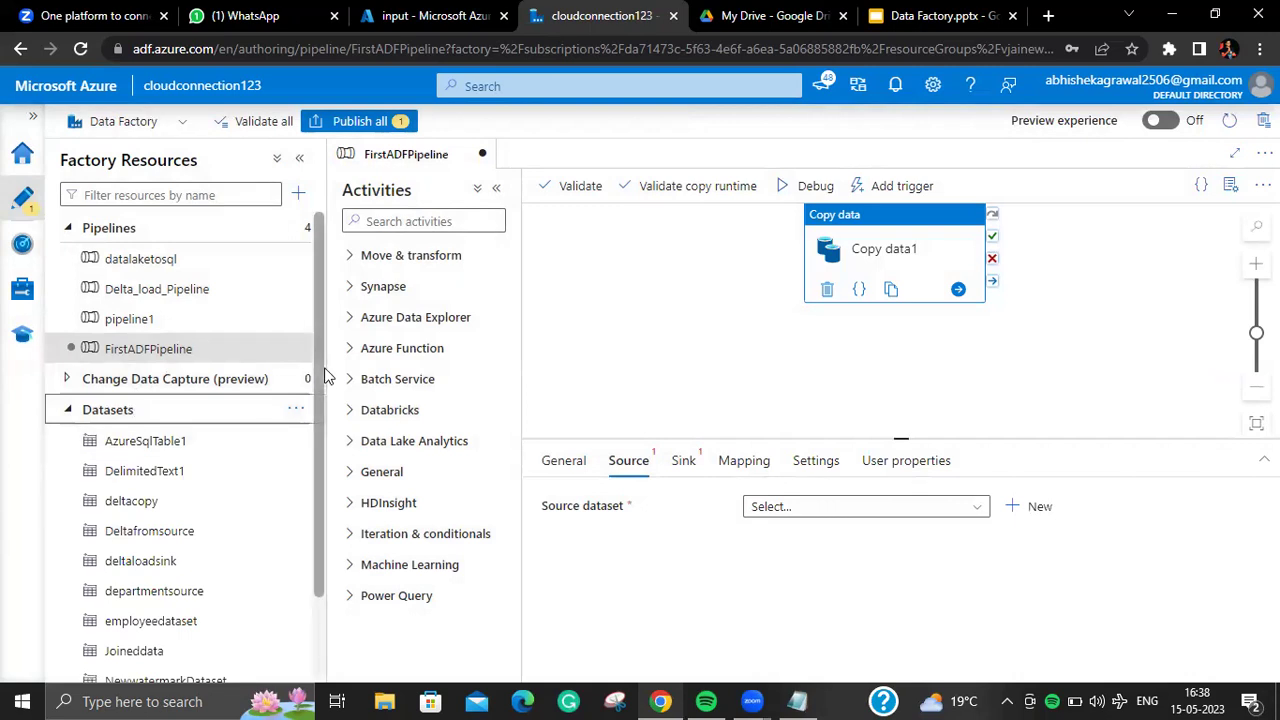
{"action": "scroll", "coordinate": [326, 374], "scroll_direction": "down", "scroll_amount": 2}
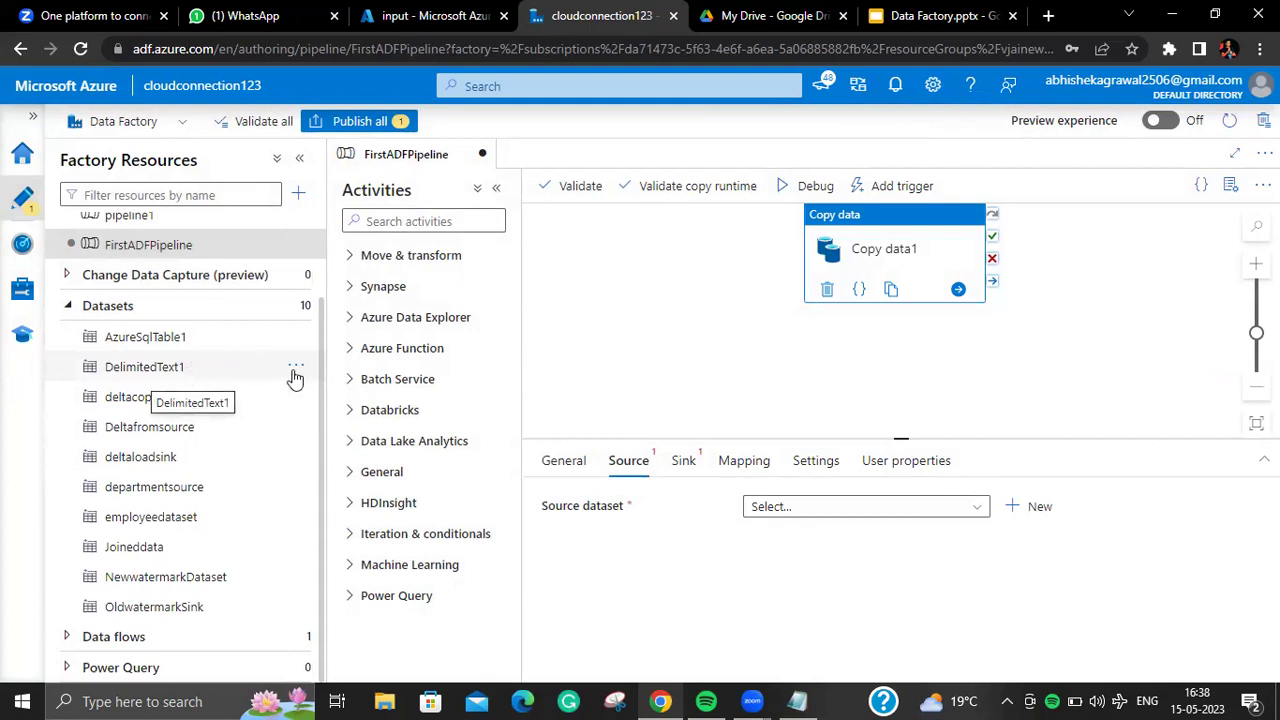
{"action": "scroll", "coordinate": [313, 349], "scroll_direction": "up", "scroll_amount": 2}
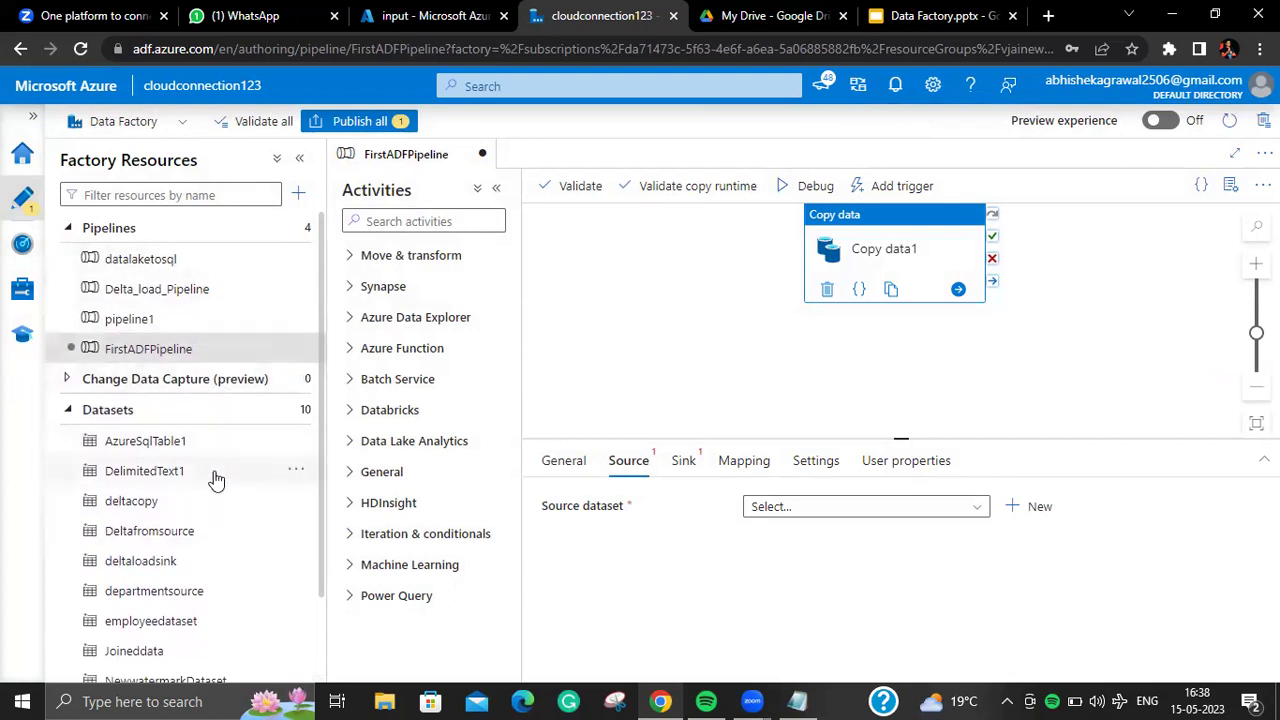
Step: Start a new source dataset on Azure Data Lake Storage Gen2 in DelimitedText format
{"action": "left_click", "coordinate": [1030, 506]}
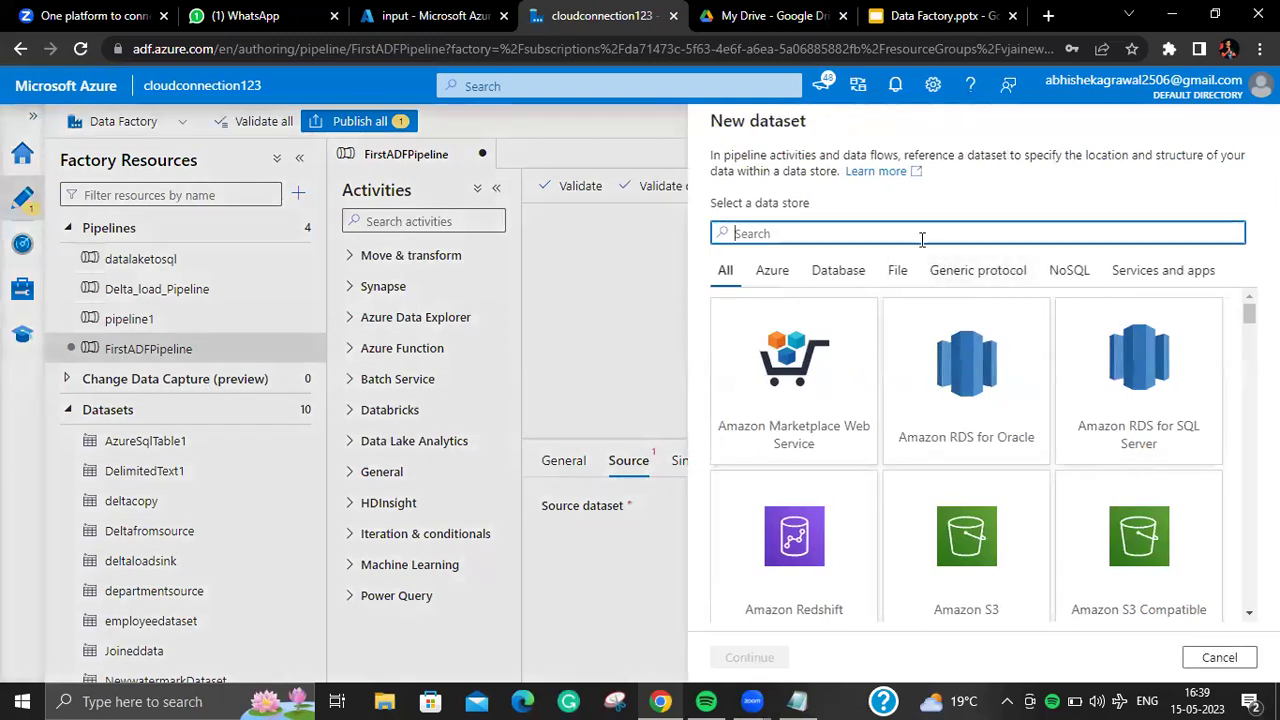
{"action": "type", "text": "data"}
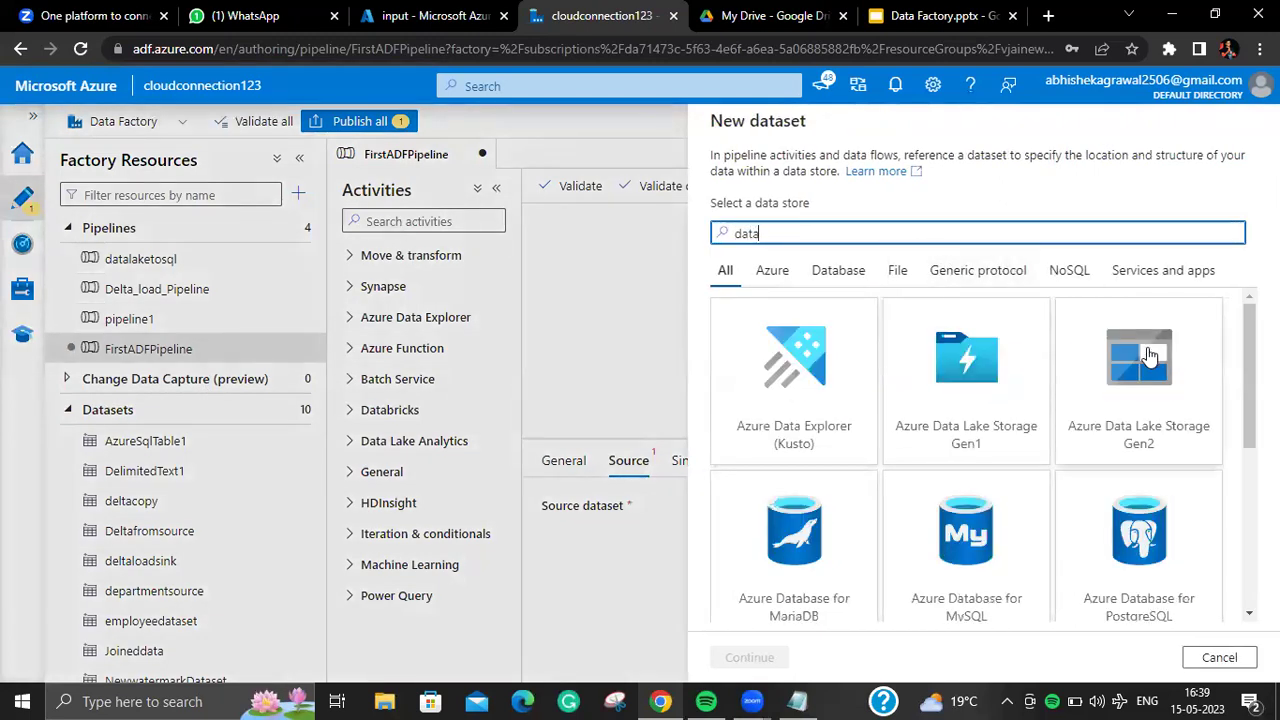
{"action": "left_click", "coordinate": [1150, 357]}
{"action": "left_click", "coordinate": [770, 652]}
{"action": "left_click", "coordinate": [1105, 255]}
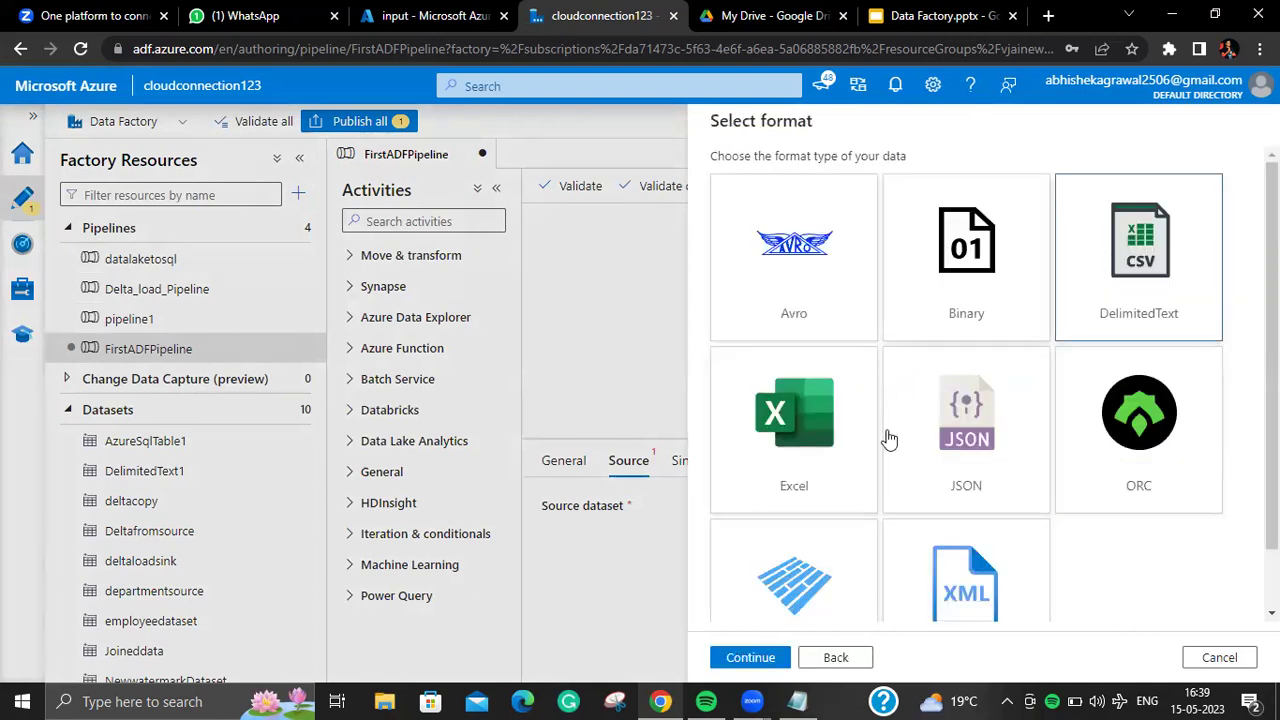
{"action": "left_click", "coordinate": [766, 660]}
Step: Rename the dataset to Firstcopyinputtooutput and link it to actualgen2_LS
{"action": "left_click_drag", "start_coordinate": [923, 183], "coordinate": [728, 205]}
{"action": "key", "text": "BackSpace"}
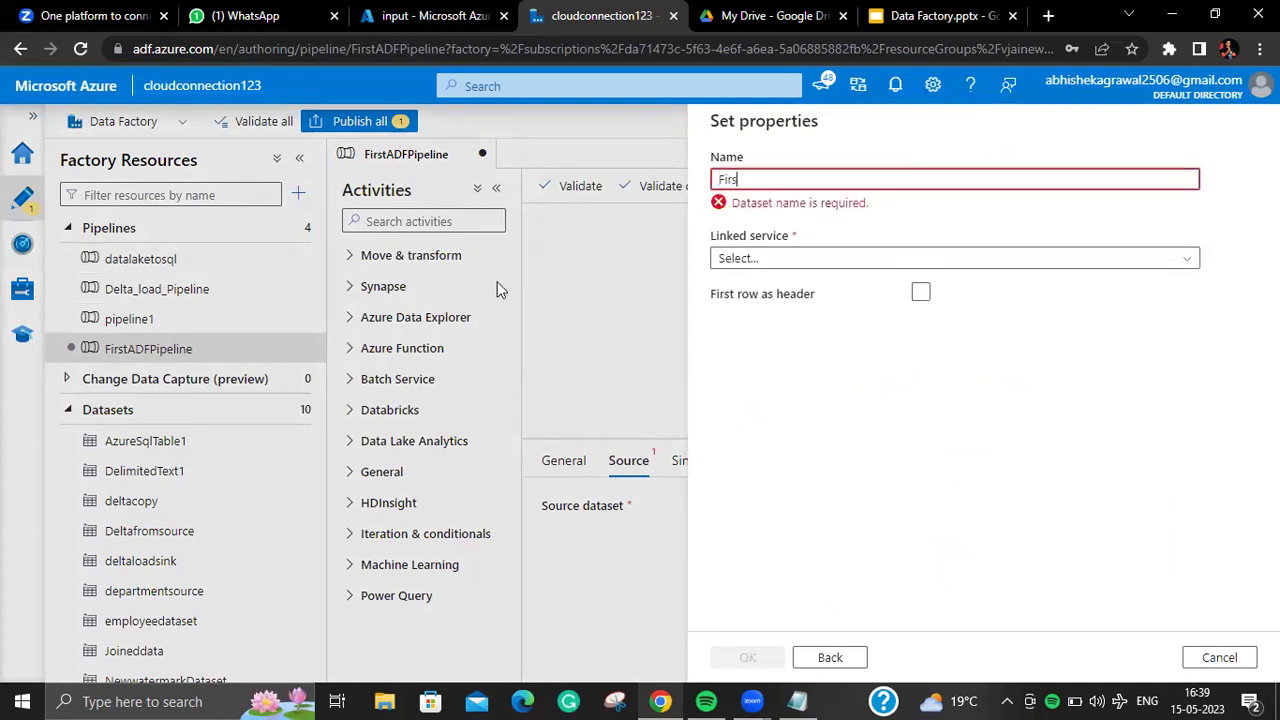
{"action": "type", "text": "Firstcopy"}
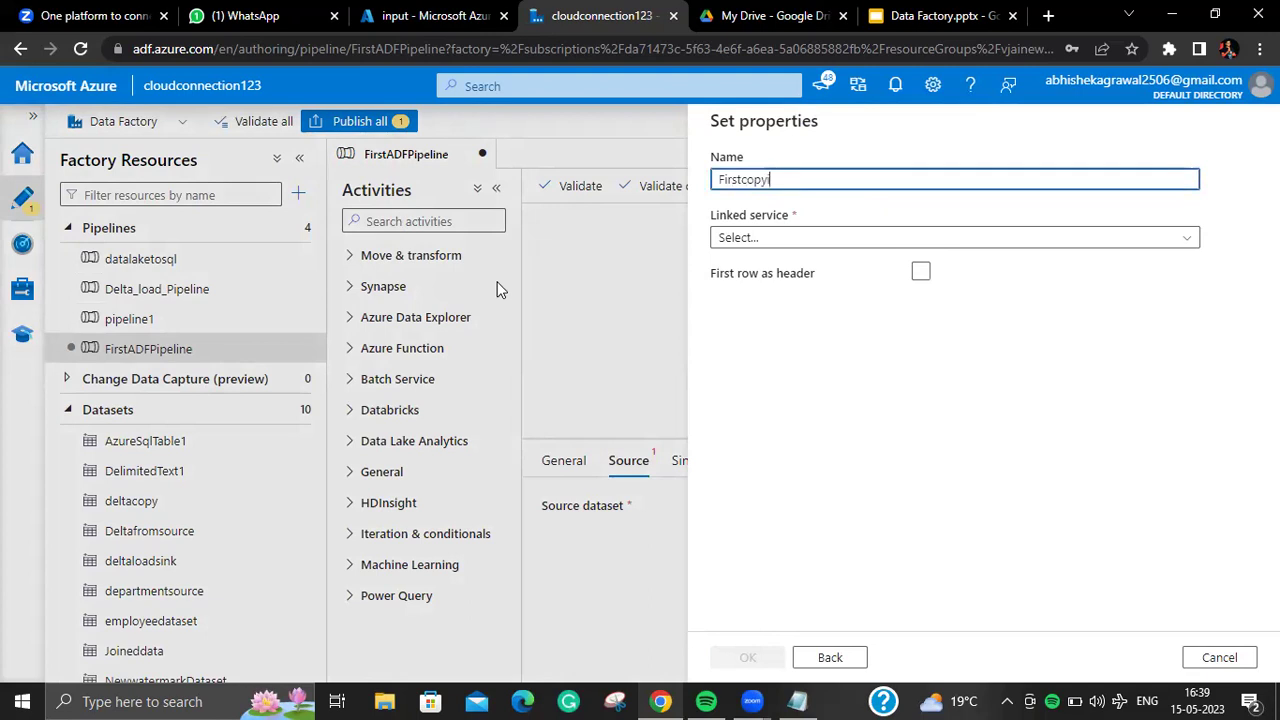
{"action": "type", "text": "inputto"}
{"action": "left_click", "coordinate": [975, 240]}
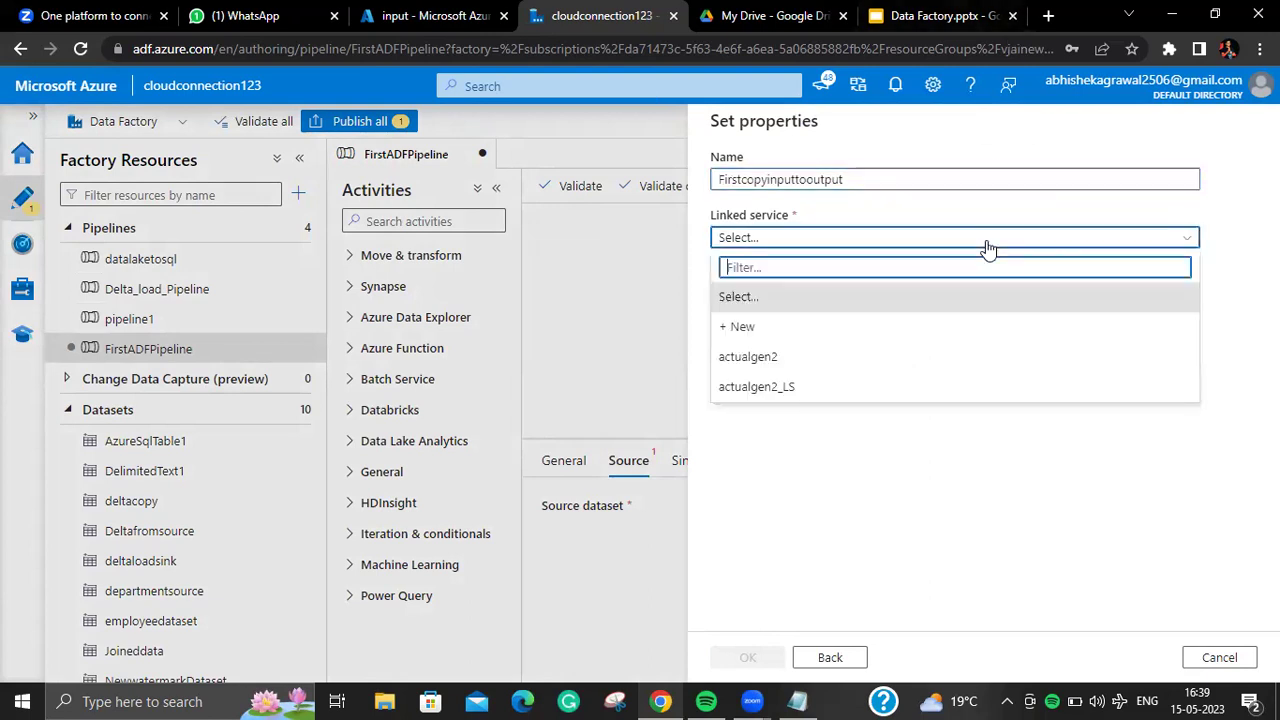
{"action": "left_click", "coordinate": [908, 392]}
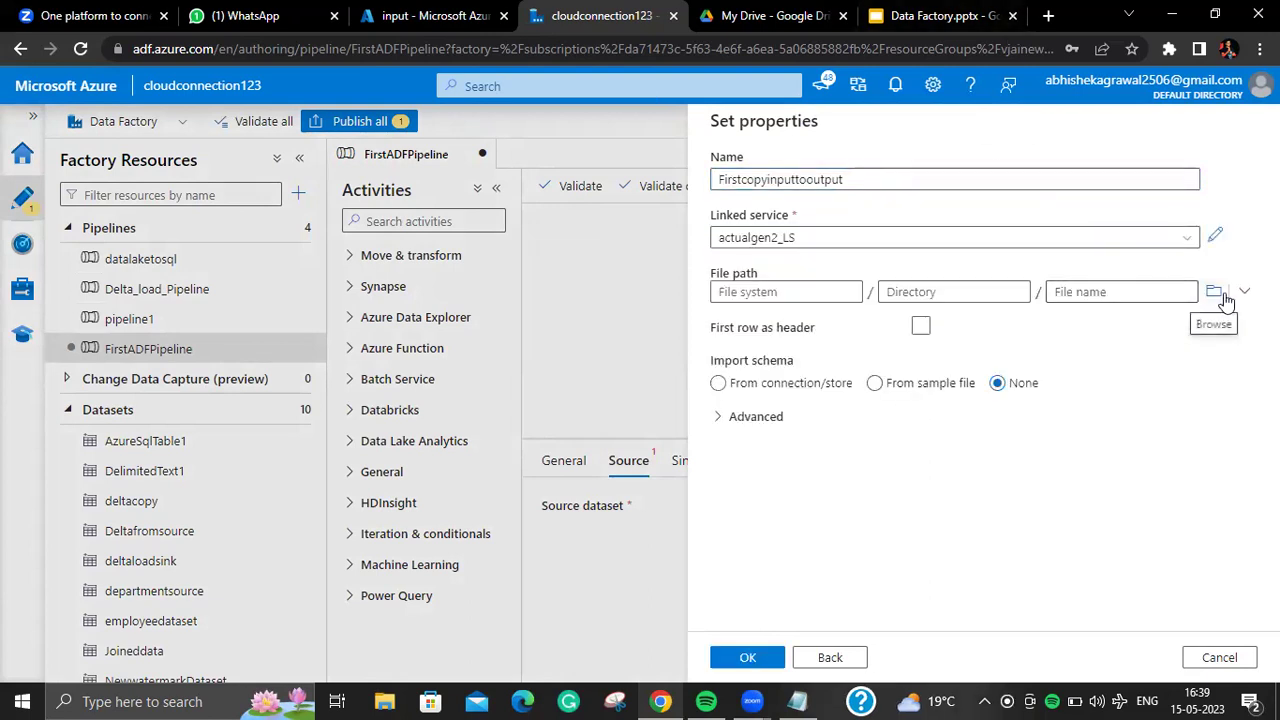
Step: Point the source dataset's file path at input/Department.csv
{"action": "left_click", "coordinate": [1213, 291]}
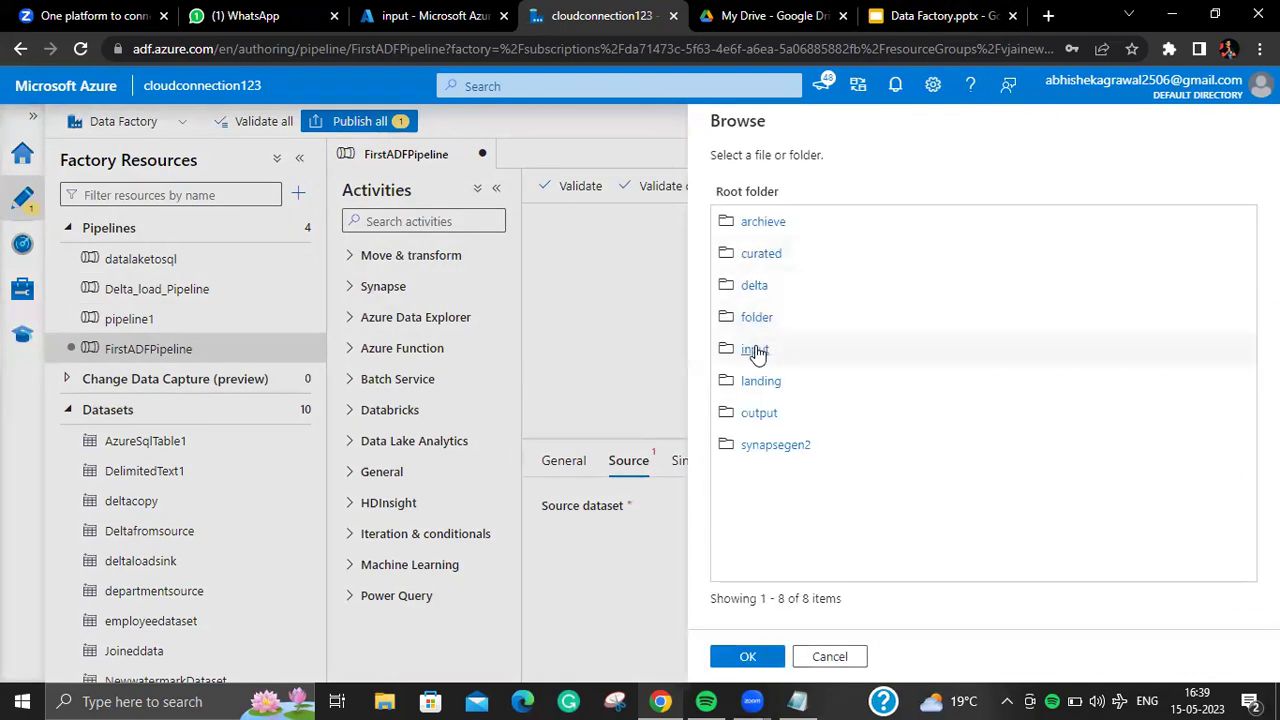
{"action": "left_click", "coordinate": [755, 350]}
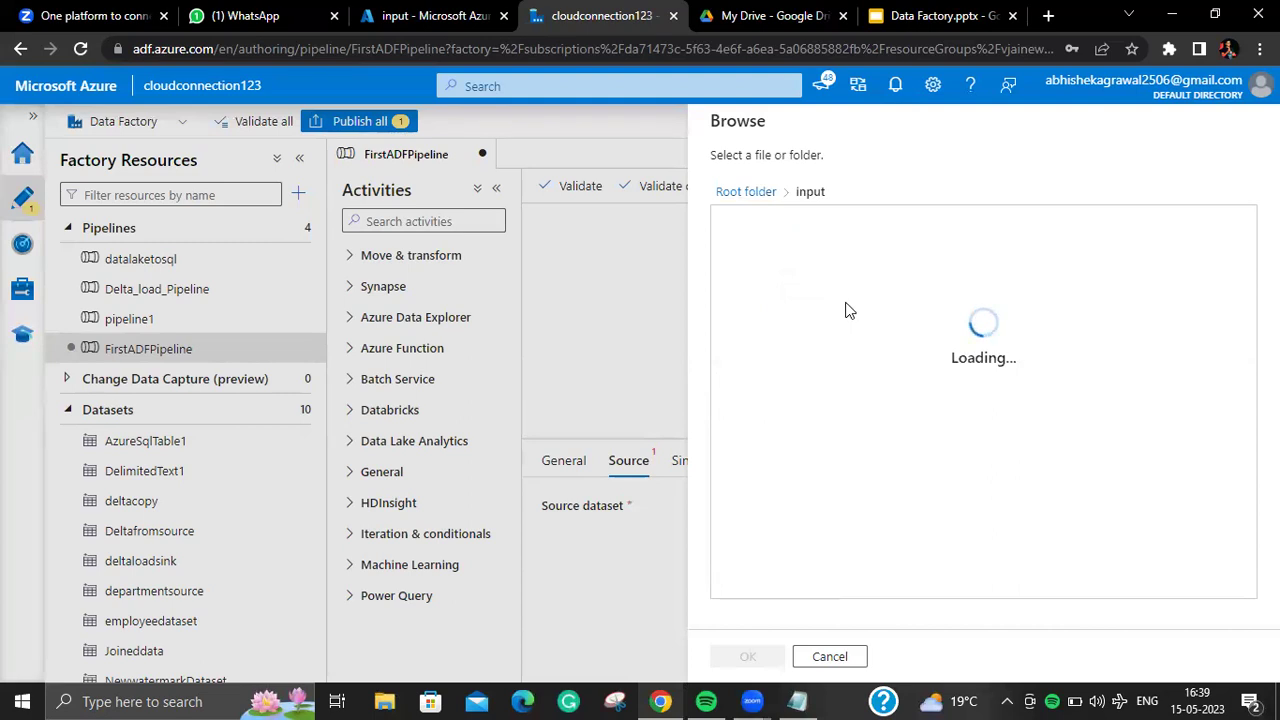
{"action": "left_click", "coordinate": [813, 388]}
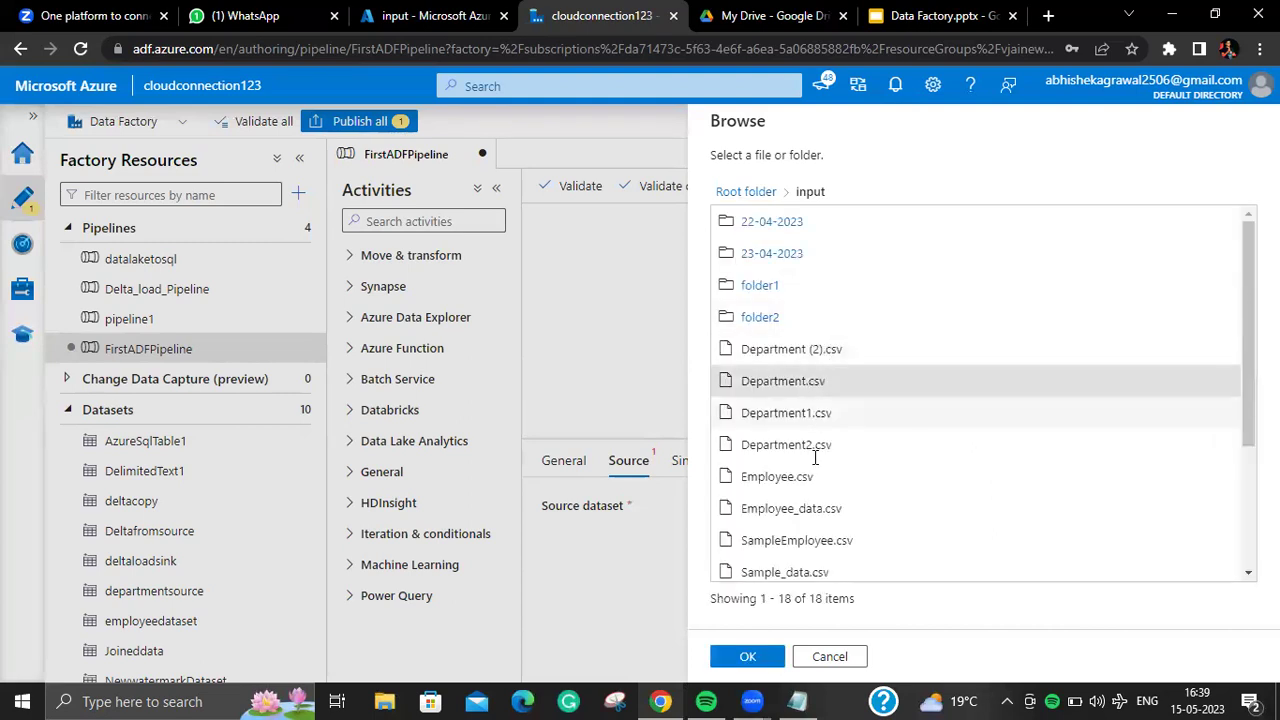
{"action": "left_click", "coordinate": [762, 658]}
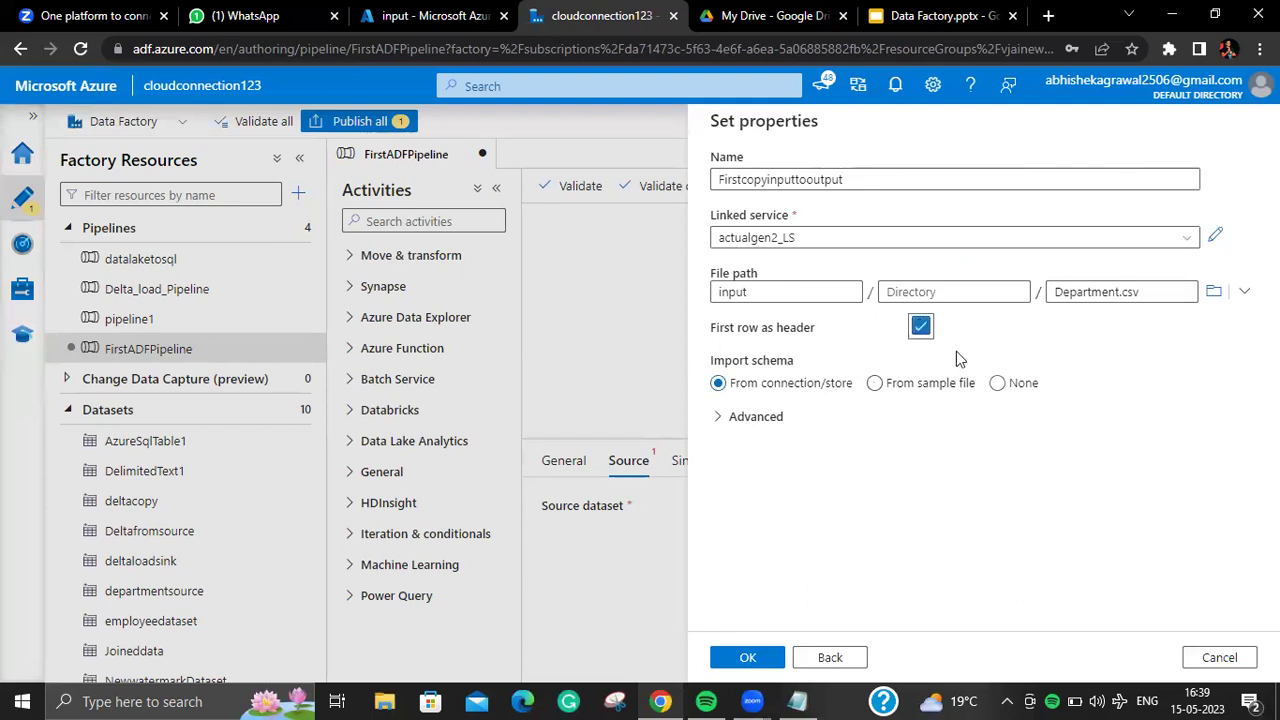
Step: Use the first row as header, leave Import schema at None, and attach the dataset
{"action": "left_click", "coordinate": [996, 386]}
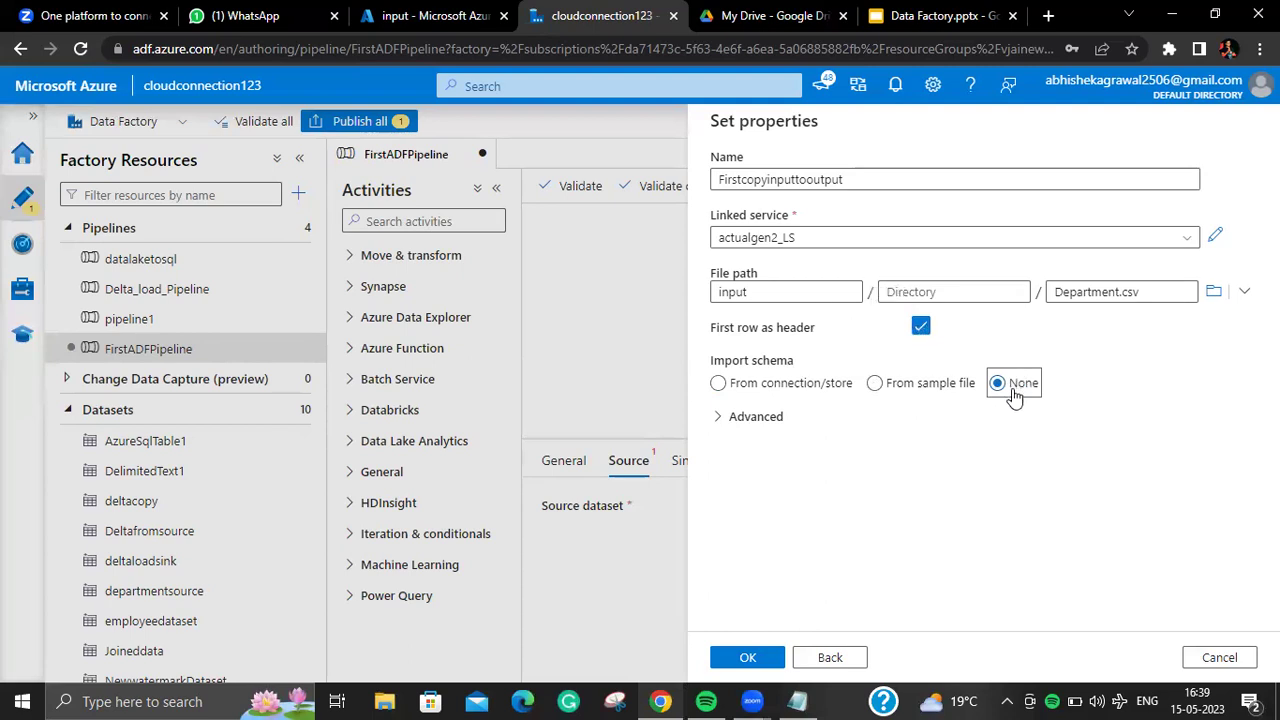
{"action": "left_click_drag", "start_coordinate": [706, 328], "coordinate": [820, 326]}
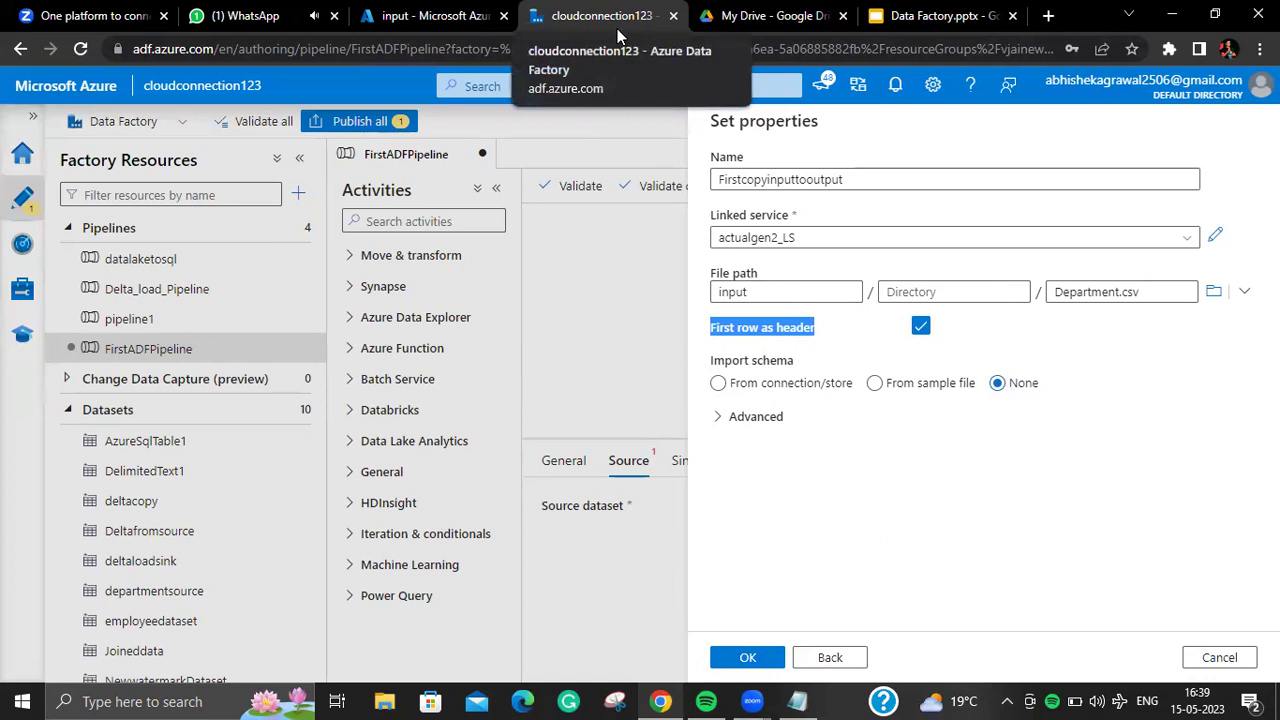
{"action": "left_click", "coordinate": [757, 386]}
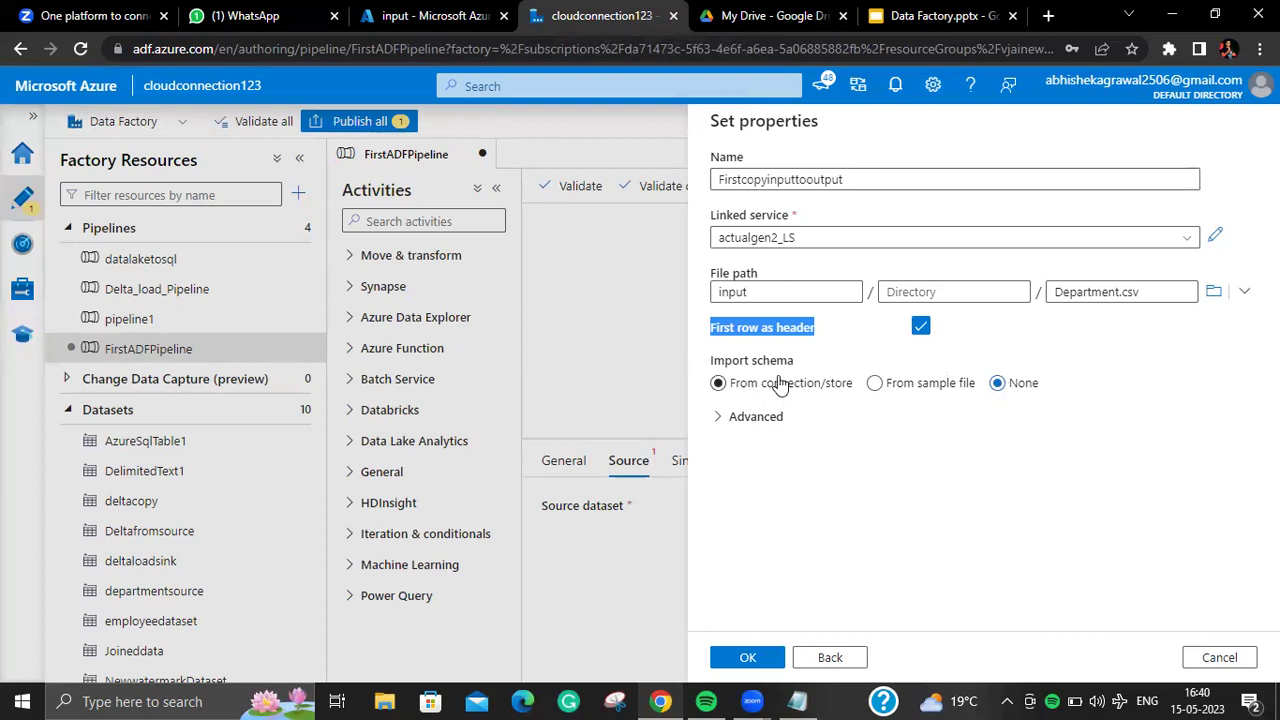
{"action": "left_click", "coordinate": [1003, 388]}
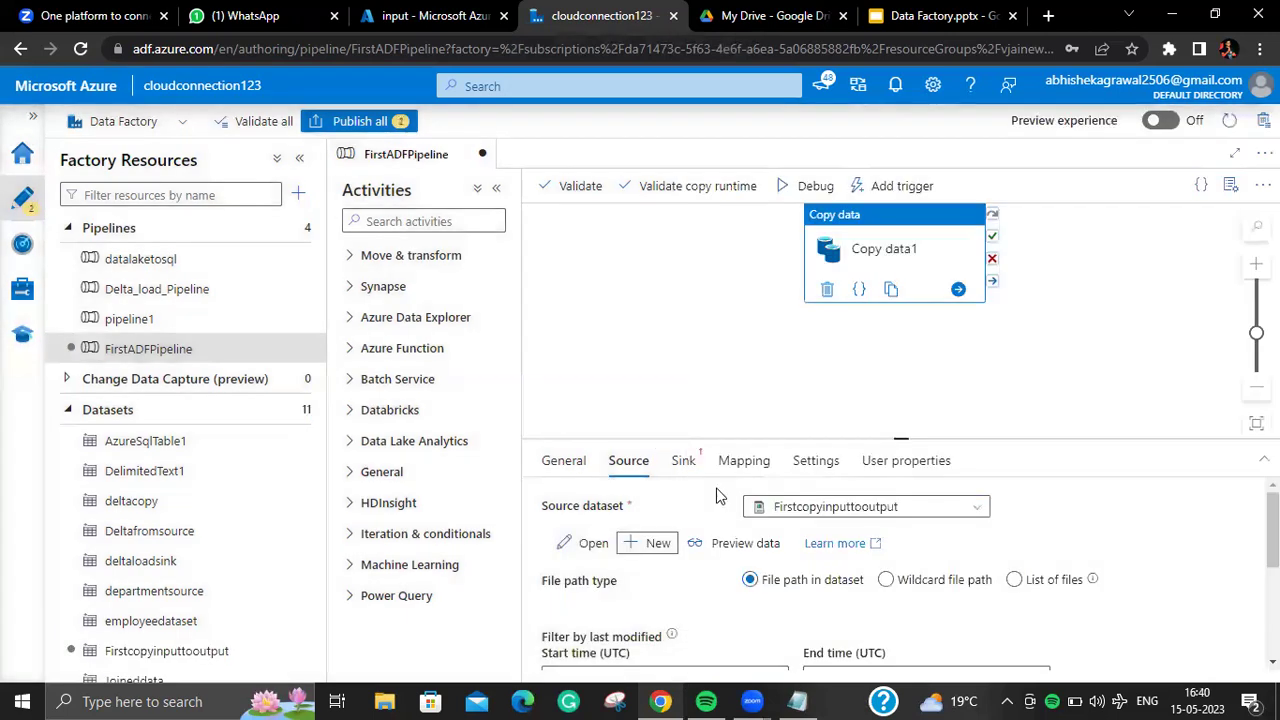
Step: Start a new DelimitedText sink dataset on Azure Data Lake Storage Gen2
{"action": "left_click", "coordinate": [688, 478]}
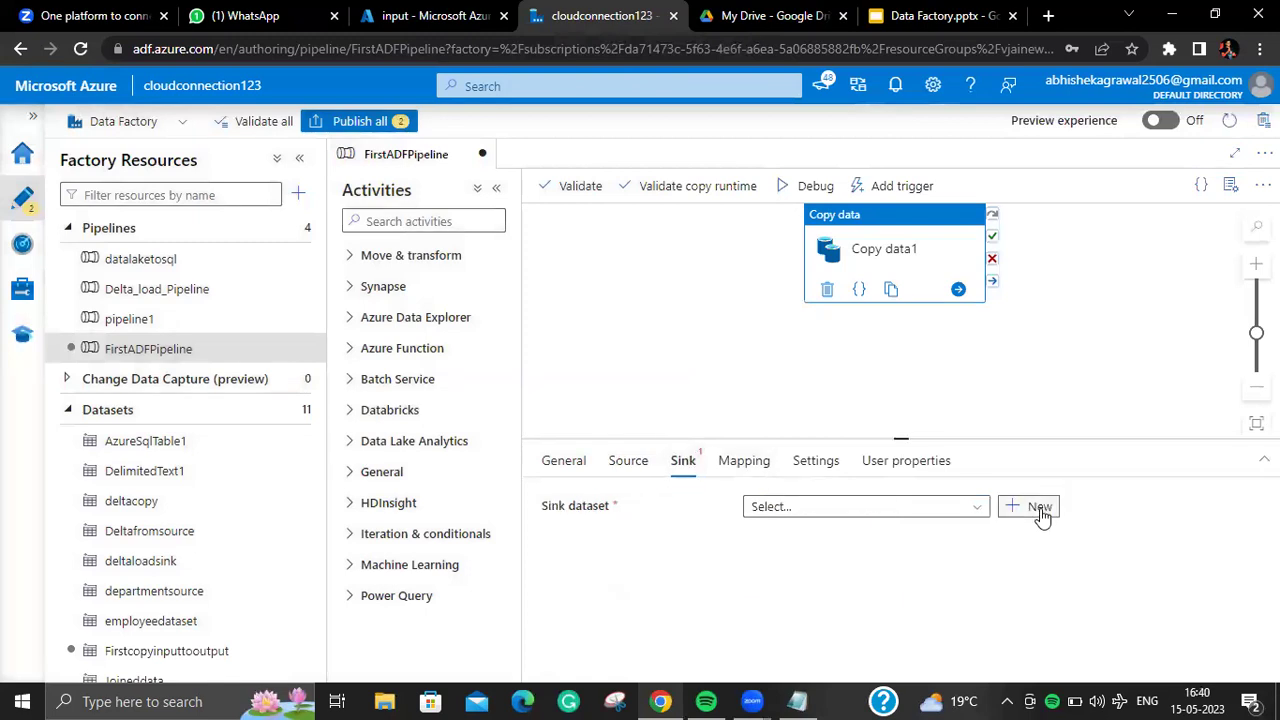
{"action": "left_click", "coordinate": [1008, 506]}
{"action": "type", "text": "data"}
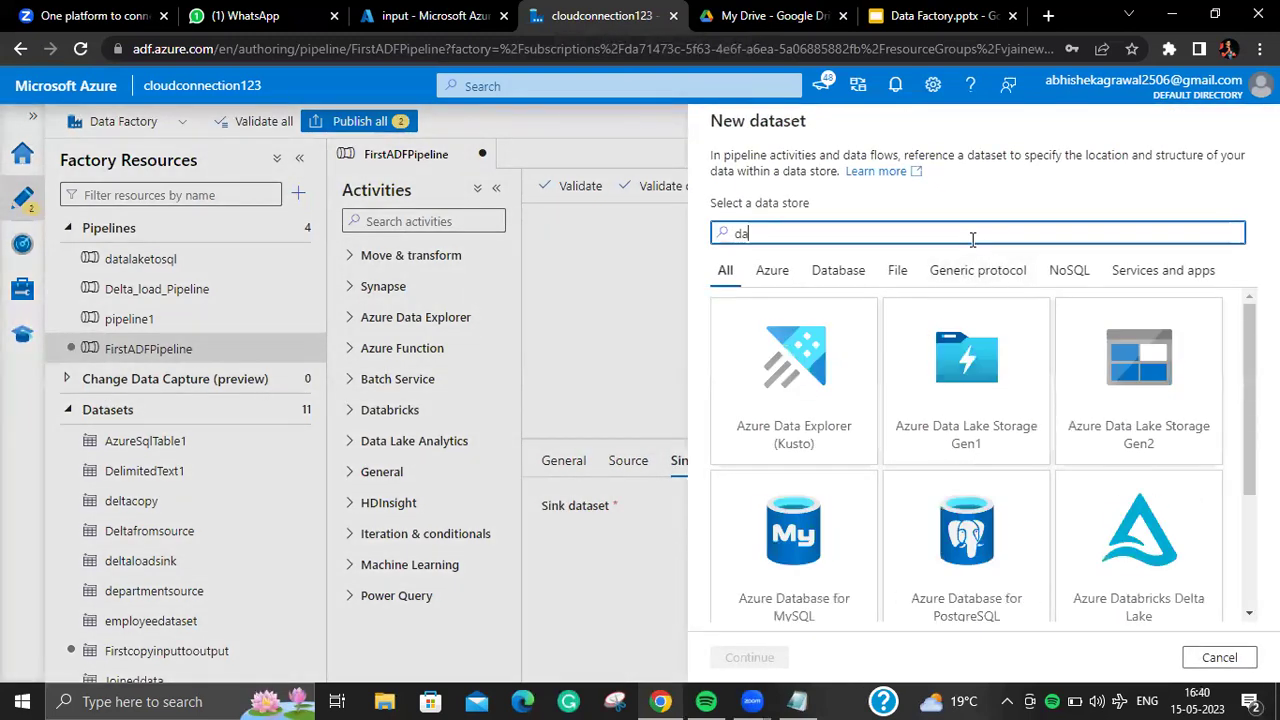
{"action": "left_click", "coordinate": [1100, 435]}
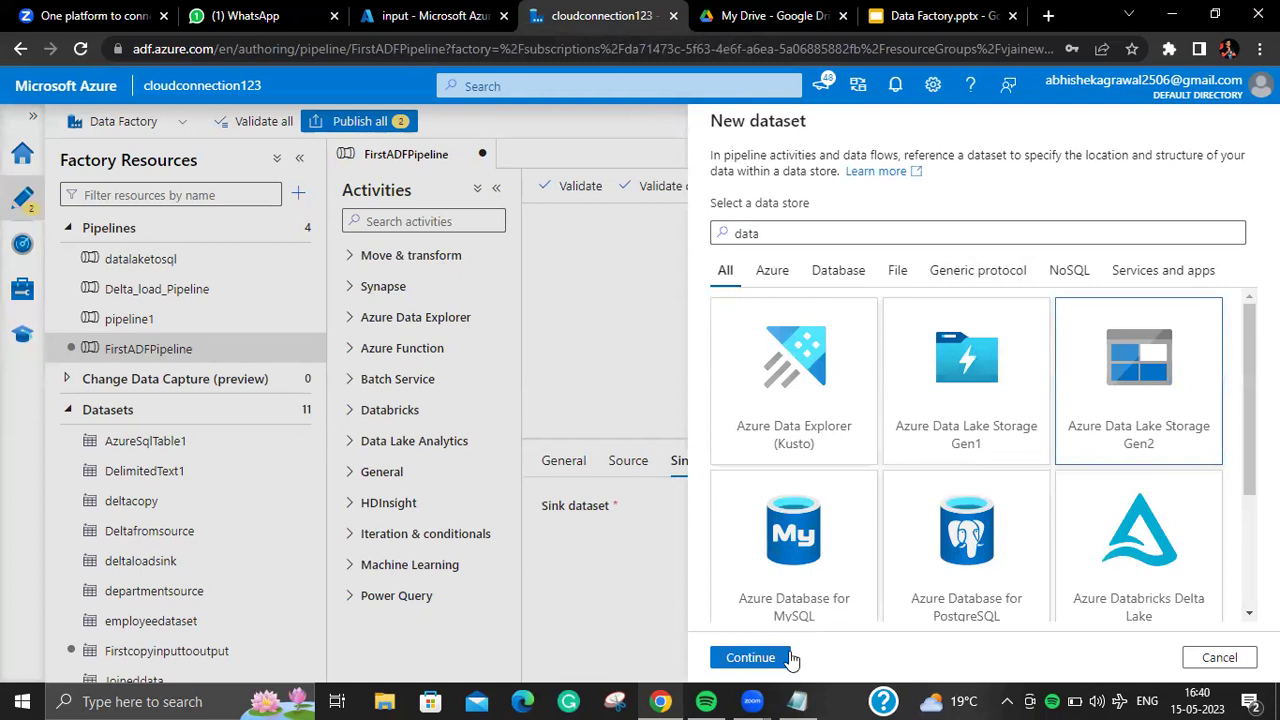
{"action": "left_click", "coordinate": [788, 657]}
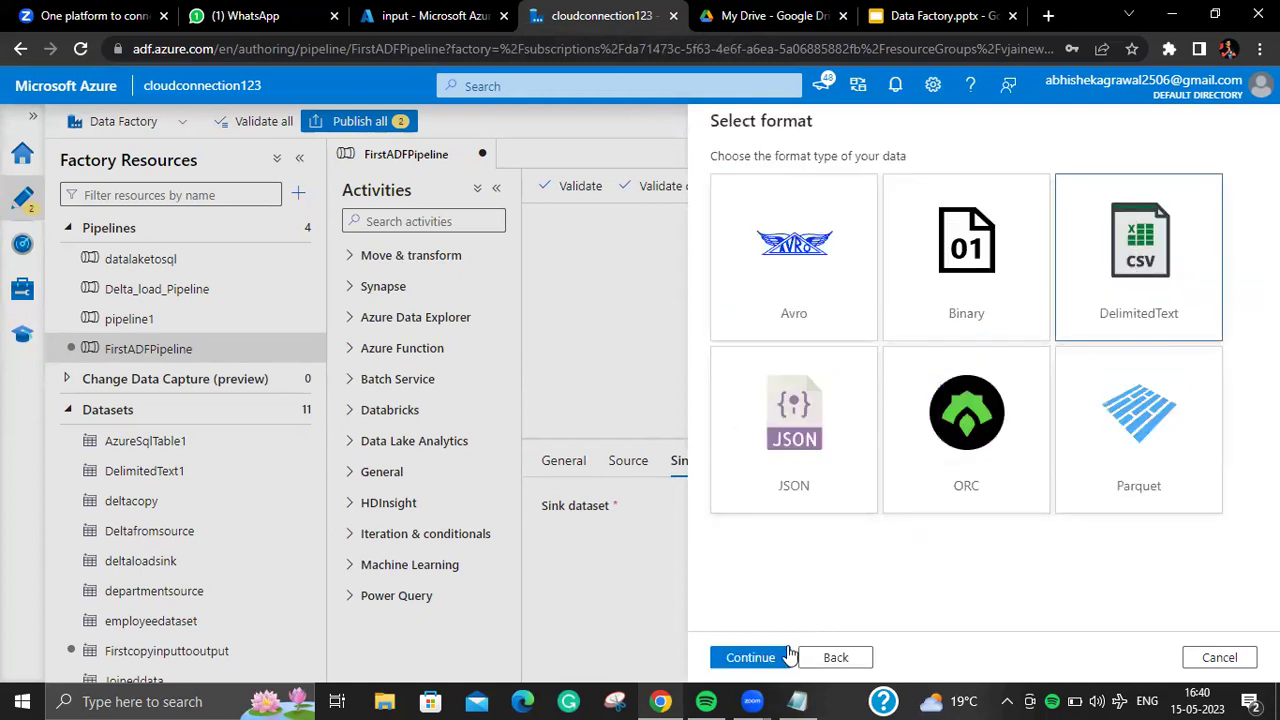
{"action": "left_click", "coordinate": [777, 657]}
Step: Name the sink dataset FirstADFPipelineSink and link it to actualgen2_LS
{"action": "left_click_drag", "start_coordinate": [866, 176], "coordinate": [708, 180]}
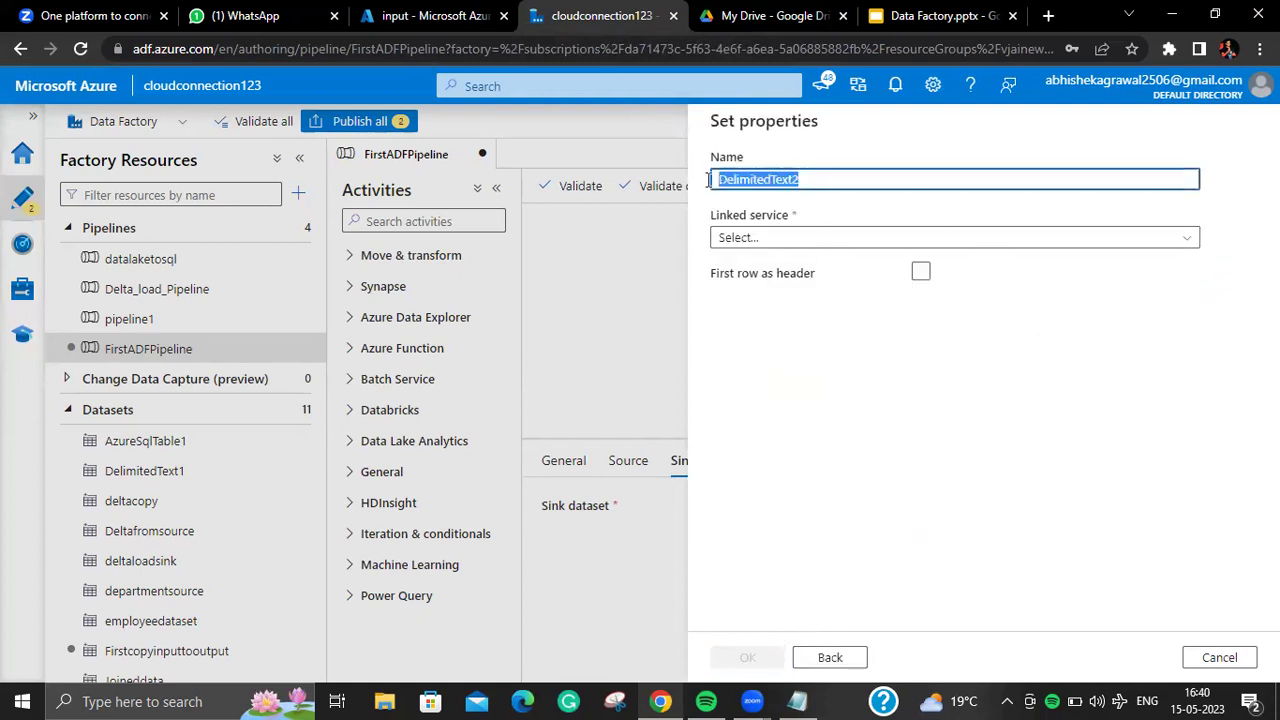
{"action": "key", "text": "BackSpace"}
{"action": "type", "text": "F"}
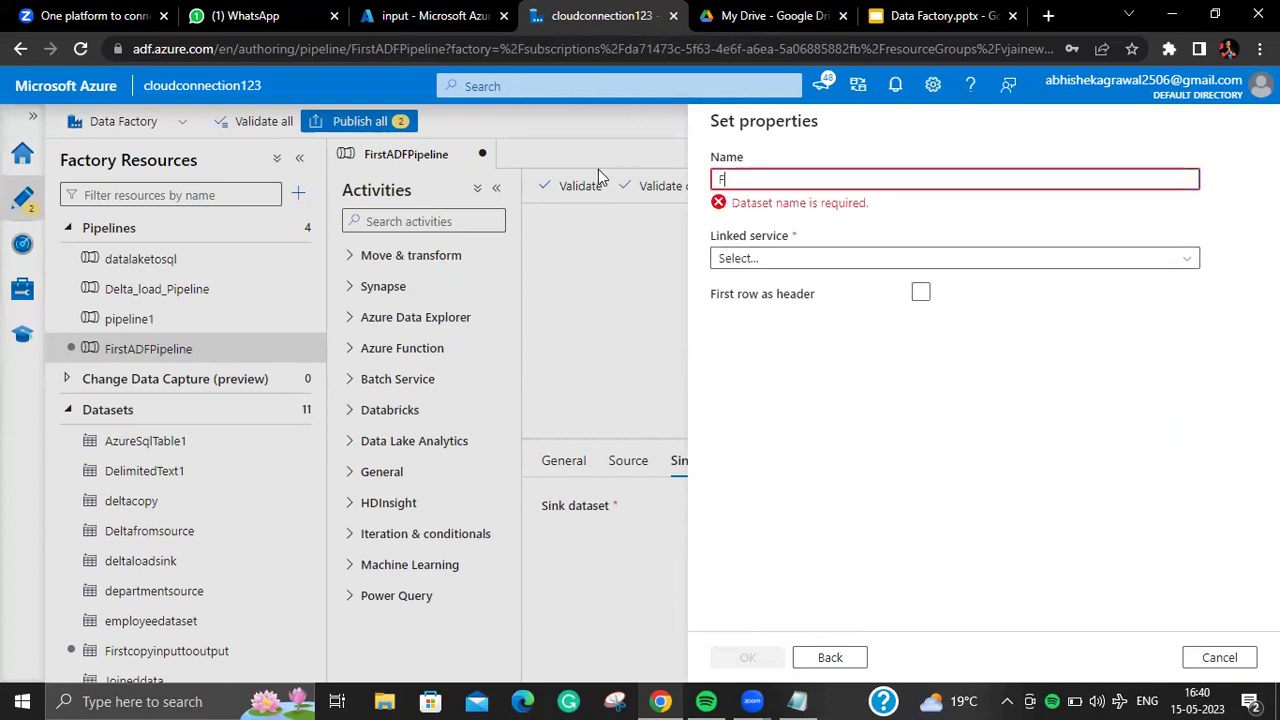
{"action": "type", "text": "irstADFPipelineSink"}
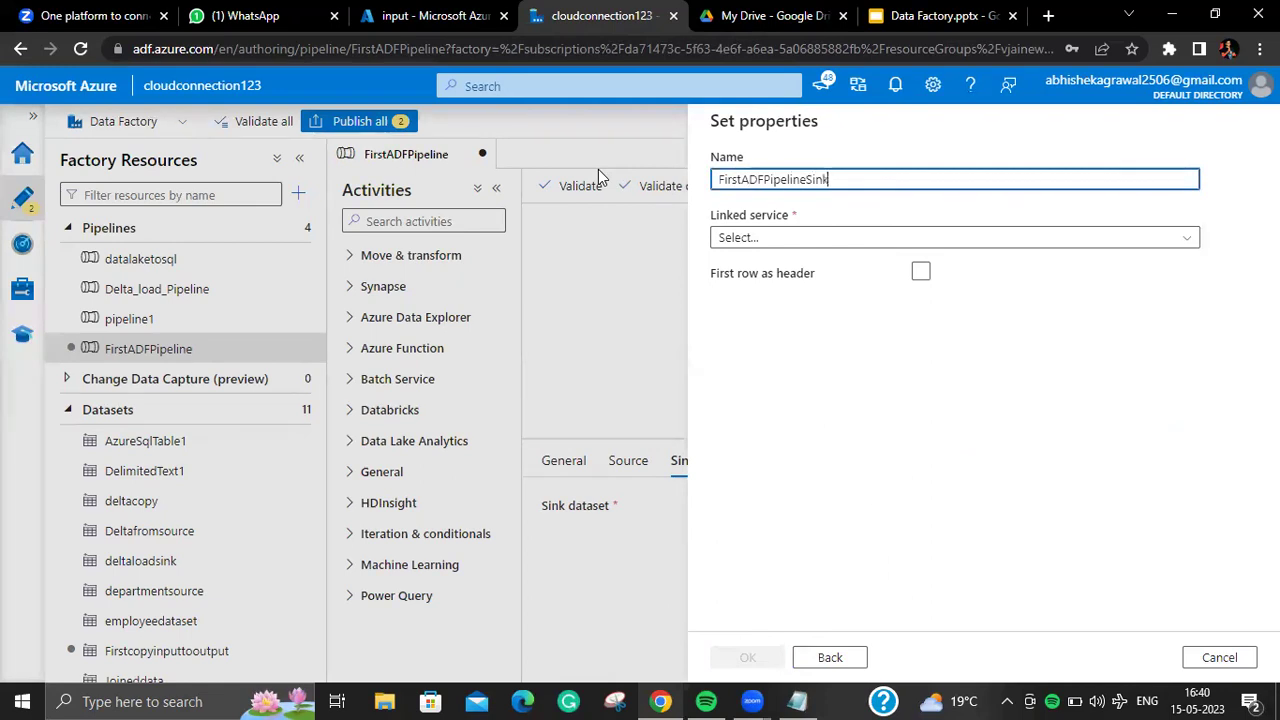
{"action": "left_click", "coordinate": [846, 237]}
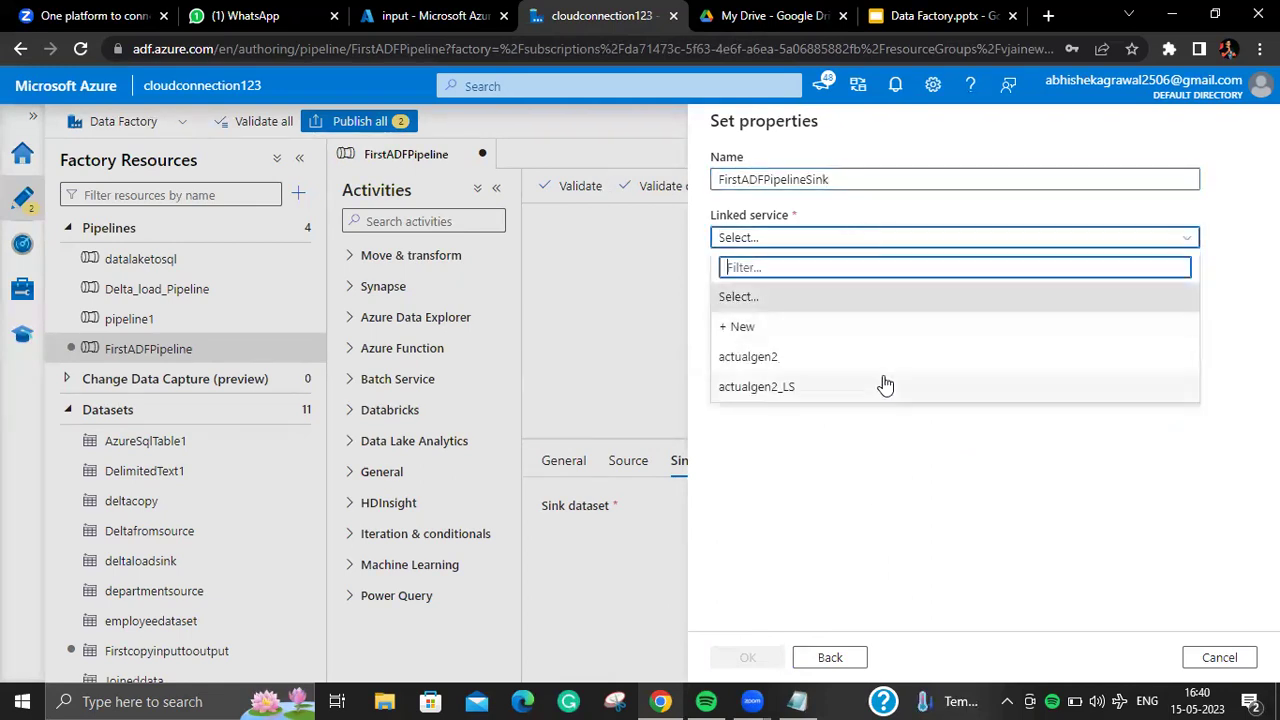
{"action": "left_click", "coordinate": [885, 383]}
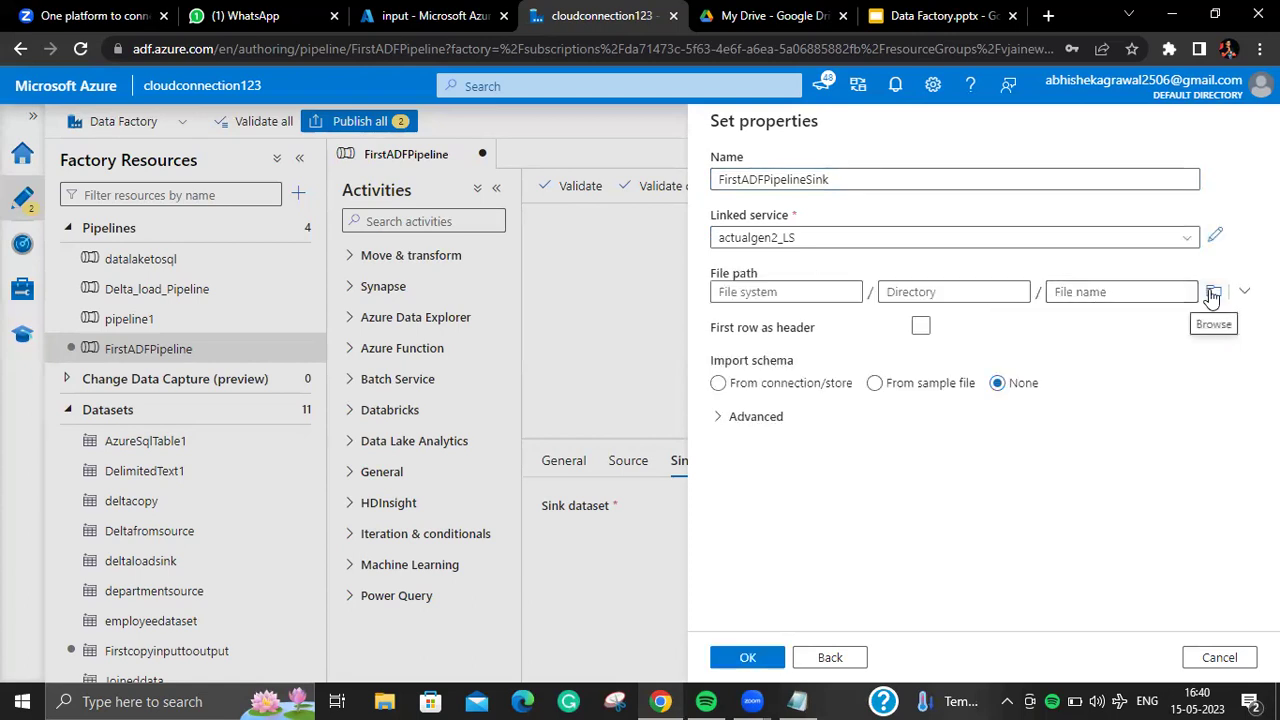
Step: Set the sink file path to output/Firstcopy/Department.csv
{"action": "left_click", "coordinate": [1186, 291]}
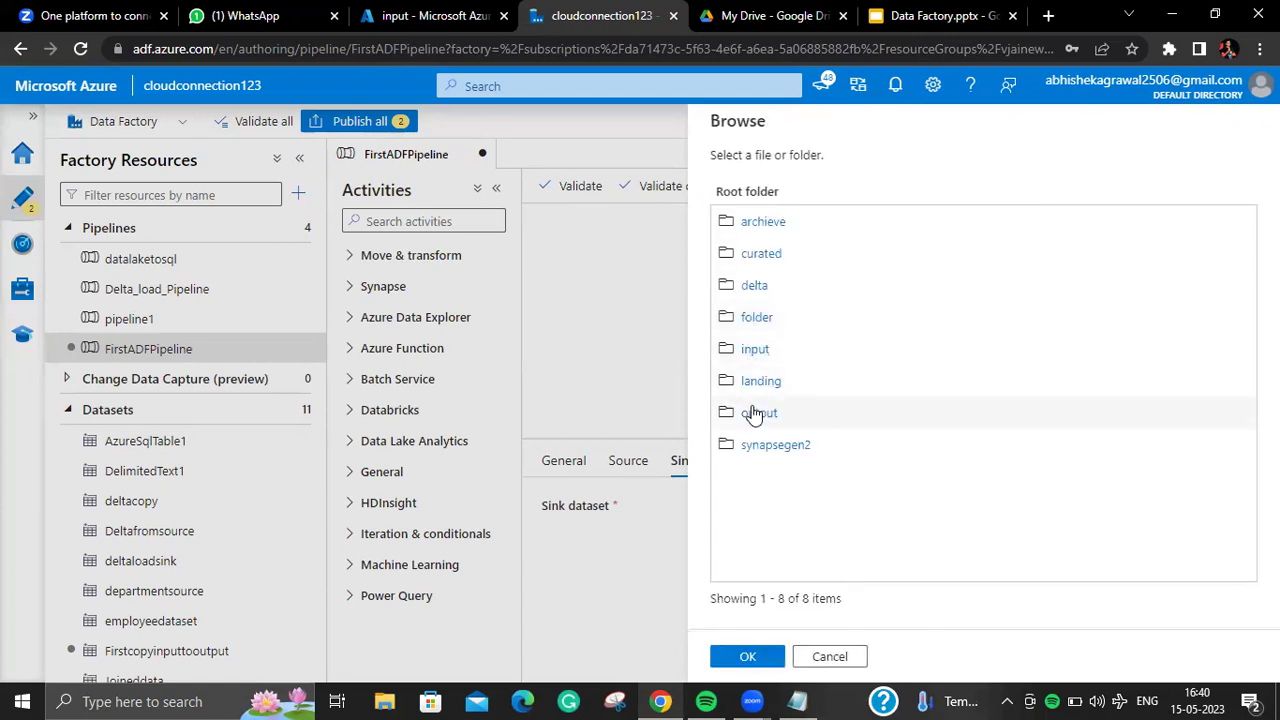
{"action": "left_click", "coordinate": [755, 413]}
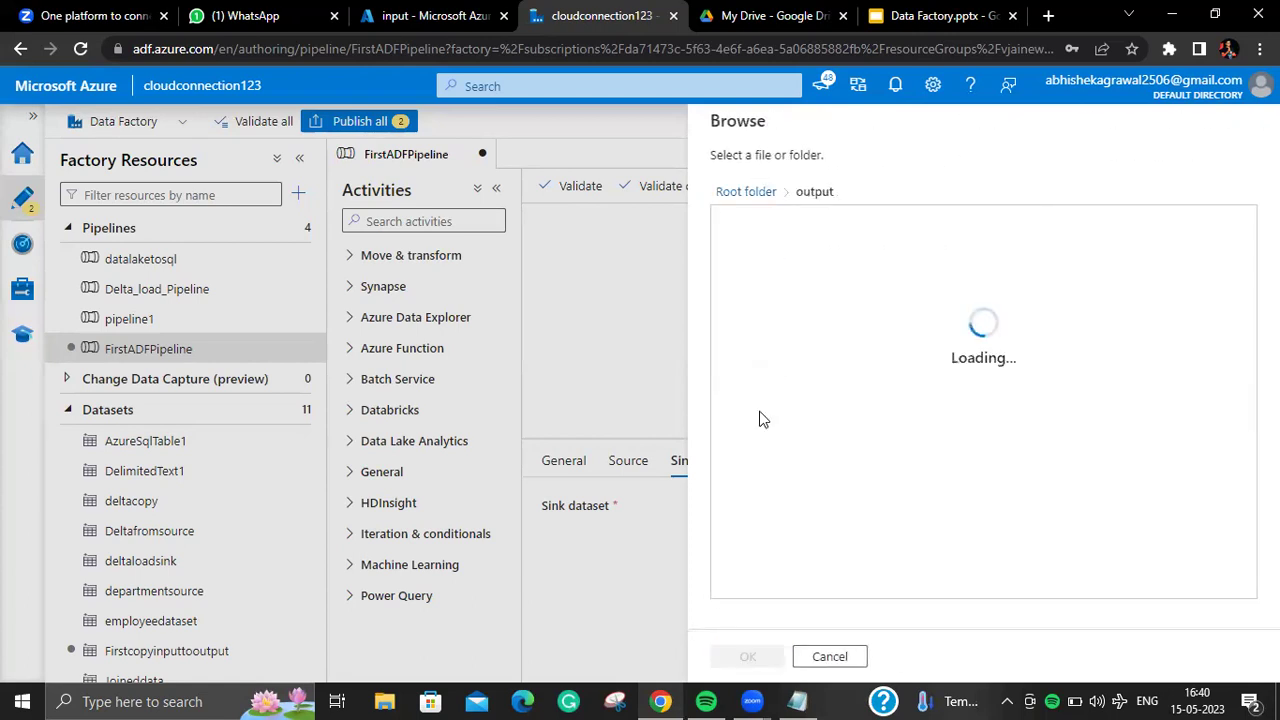
{"action": "left_click", "coordinate": [848, 660]}
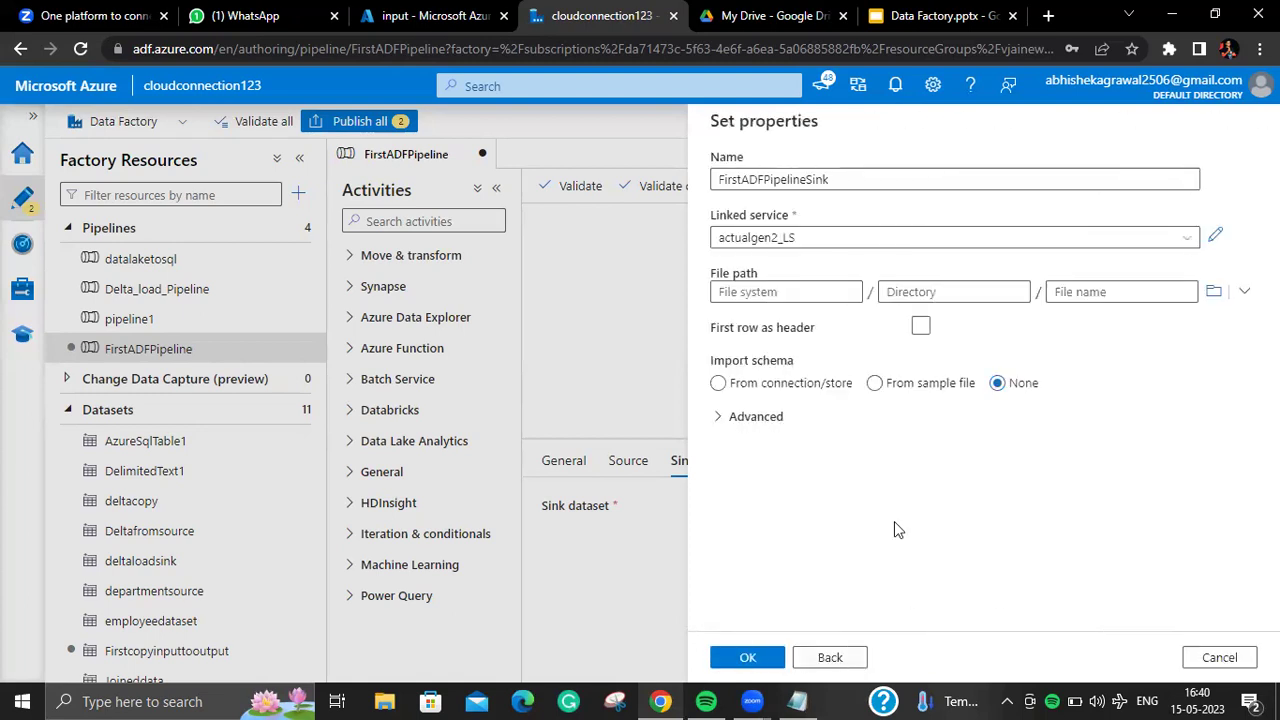
{"action": "left_click", "coordinate": [837, 298]}
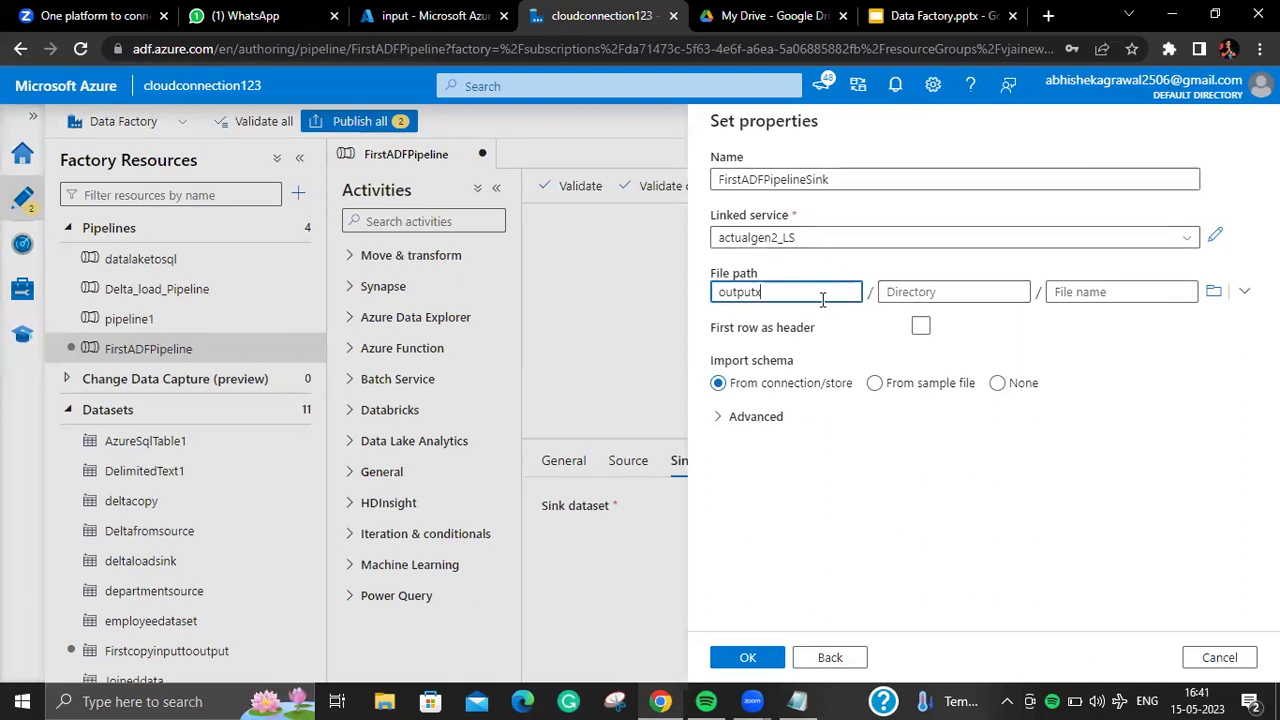
{"action": "left_click", "coordinate": [1213, 292]}
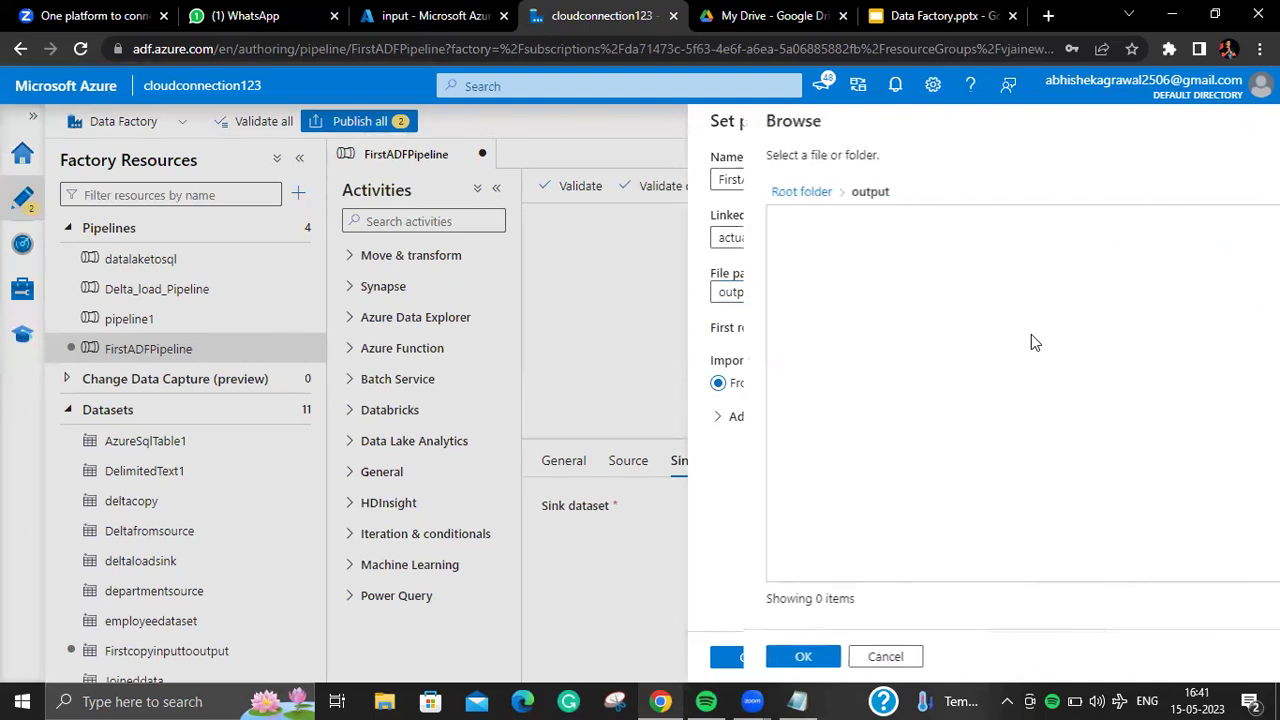
{"action": "left_click", "coordinate": [746, 192]}
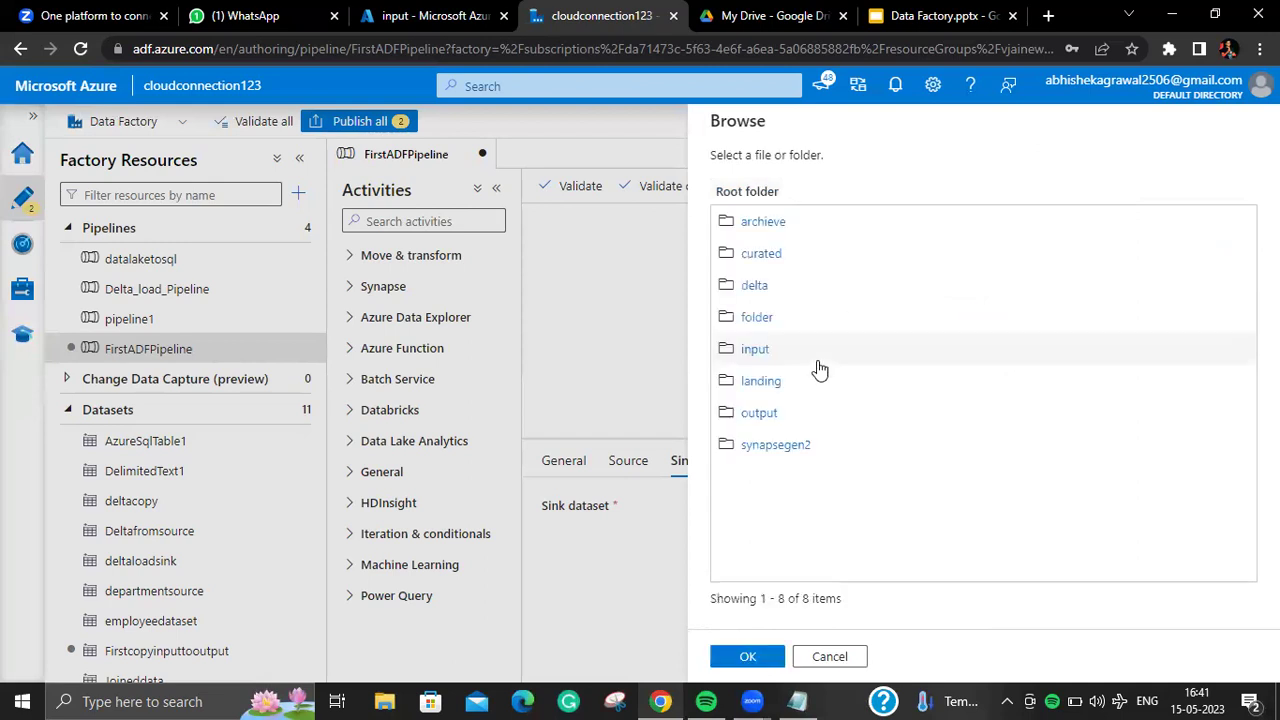
{"action": "left_click", "coordinate": [758, 410]}
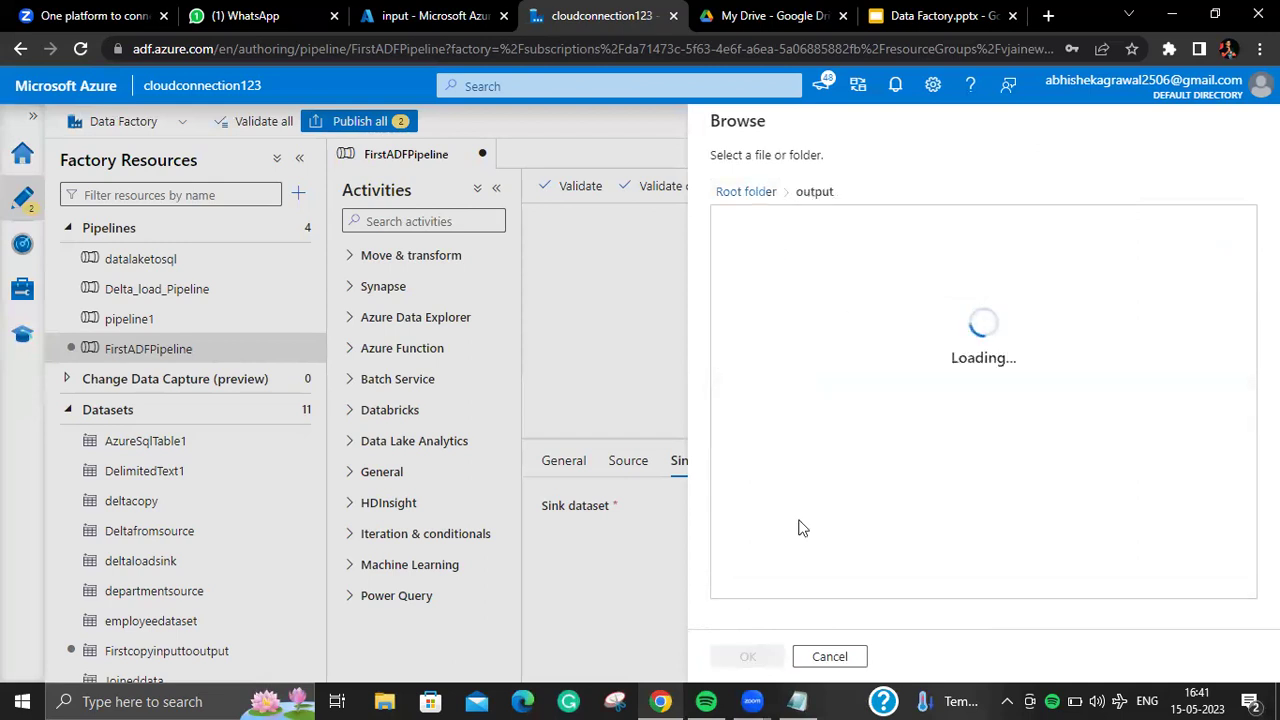
{"action": "left_click", "coordinate": [750, 656]}
{"action": "left_click", "coordinate": [978, 290]}
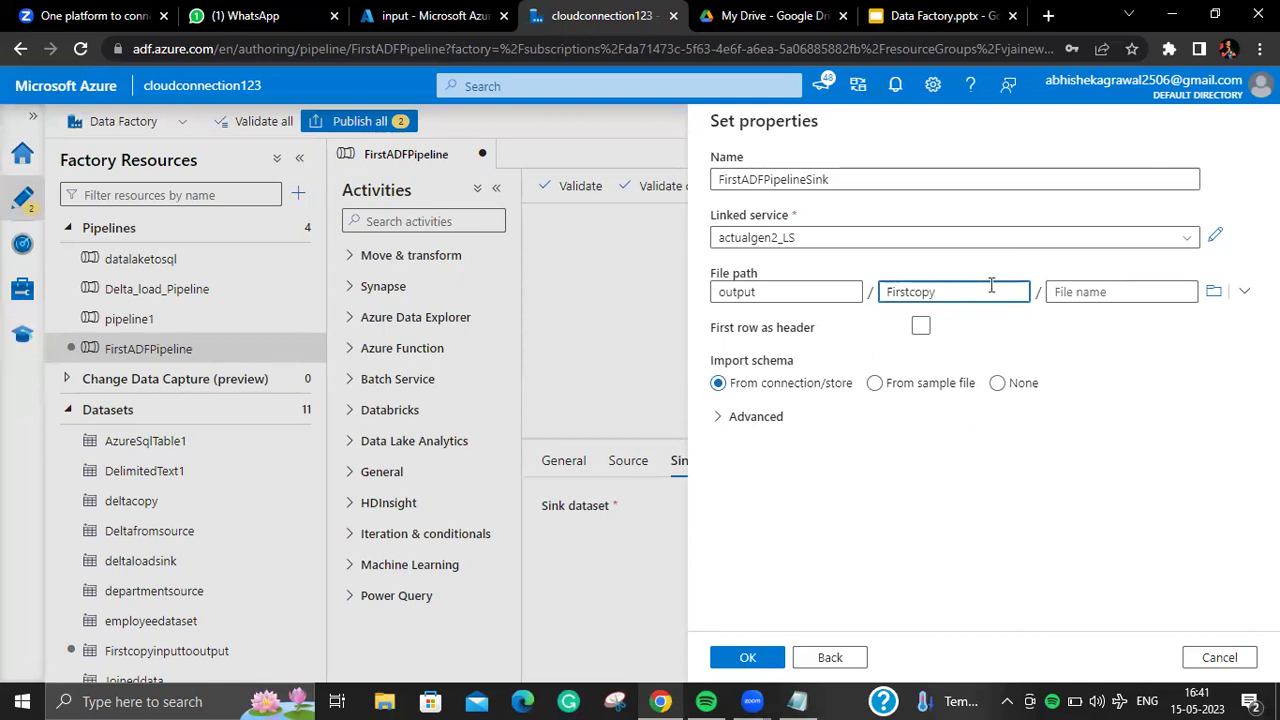
{"action": "left_click", "coordinate": [1092, 291]}
{"action": "type", "text": "Department.csv"}
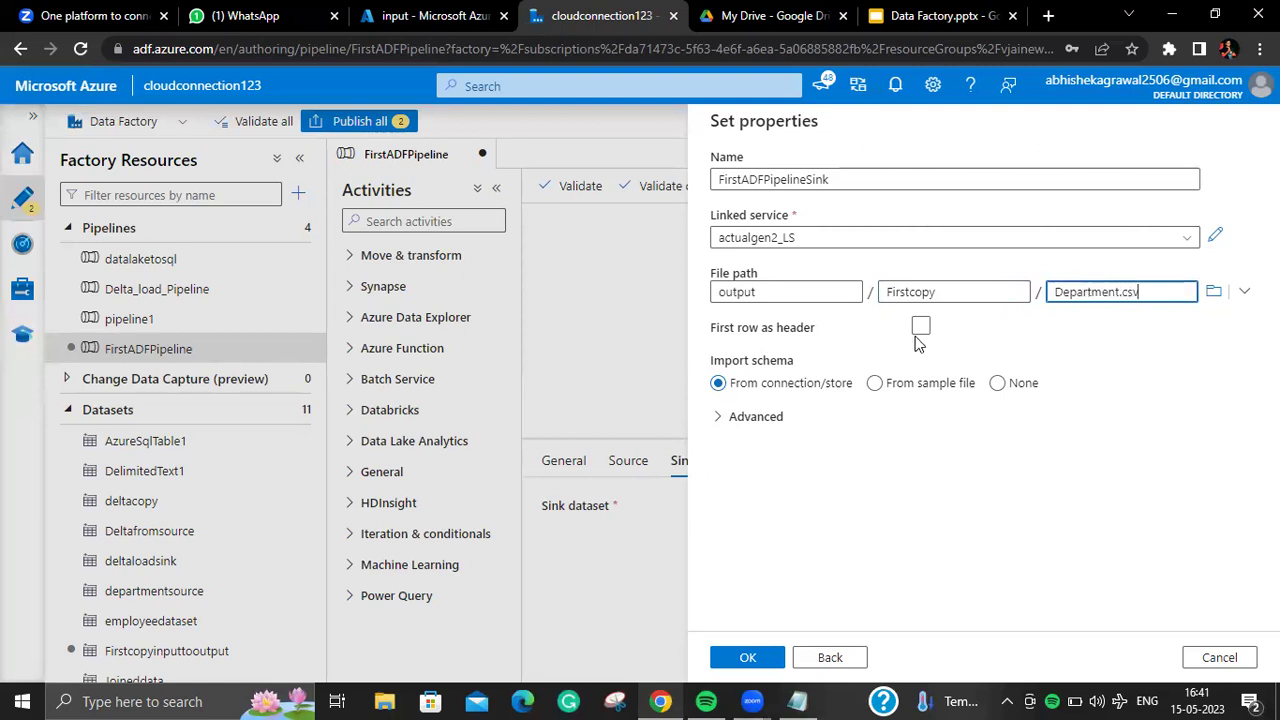
{"action": "left_click", "coordinate": [907, 329]}
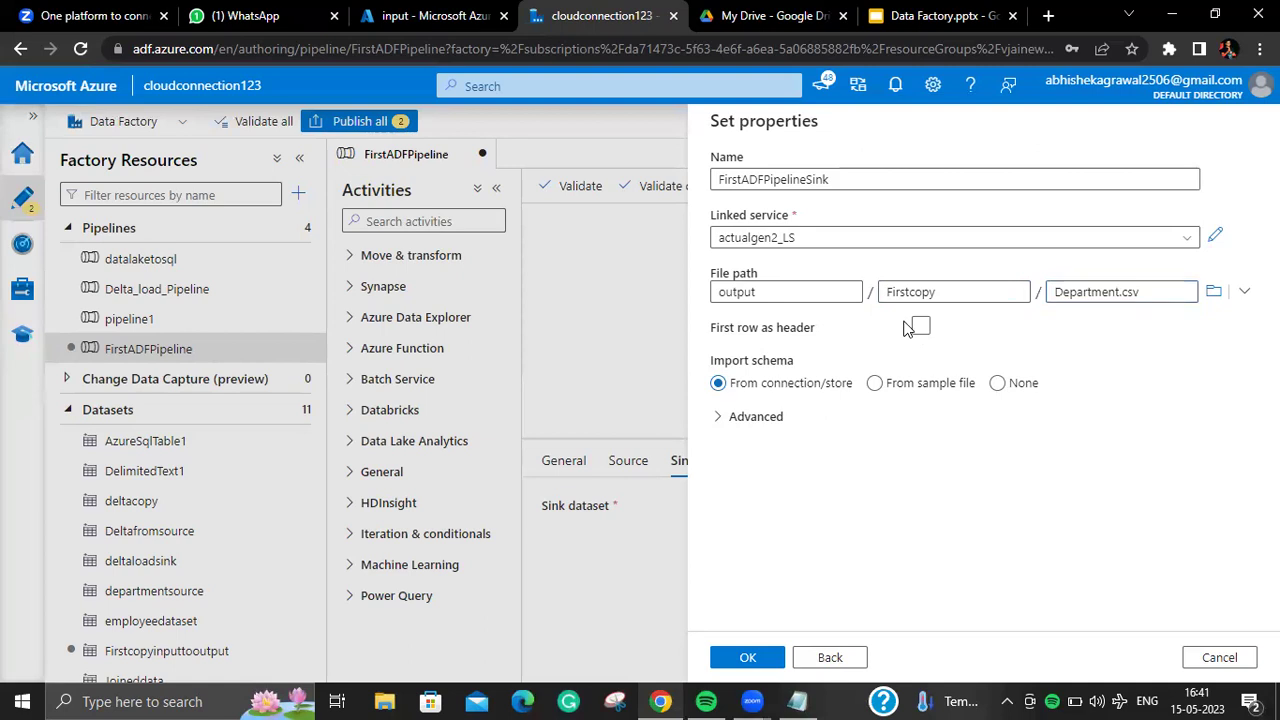
Step: Use the first row as header with no schema import, and create the sink dataset
{"action": "left_click", "coordinate": [921, 328]}
{"action": "left_click", "coordinate": [999, 385]}
{"action": "left_click", "coordinate": [746, 656]}
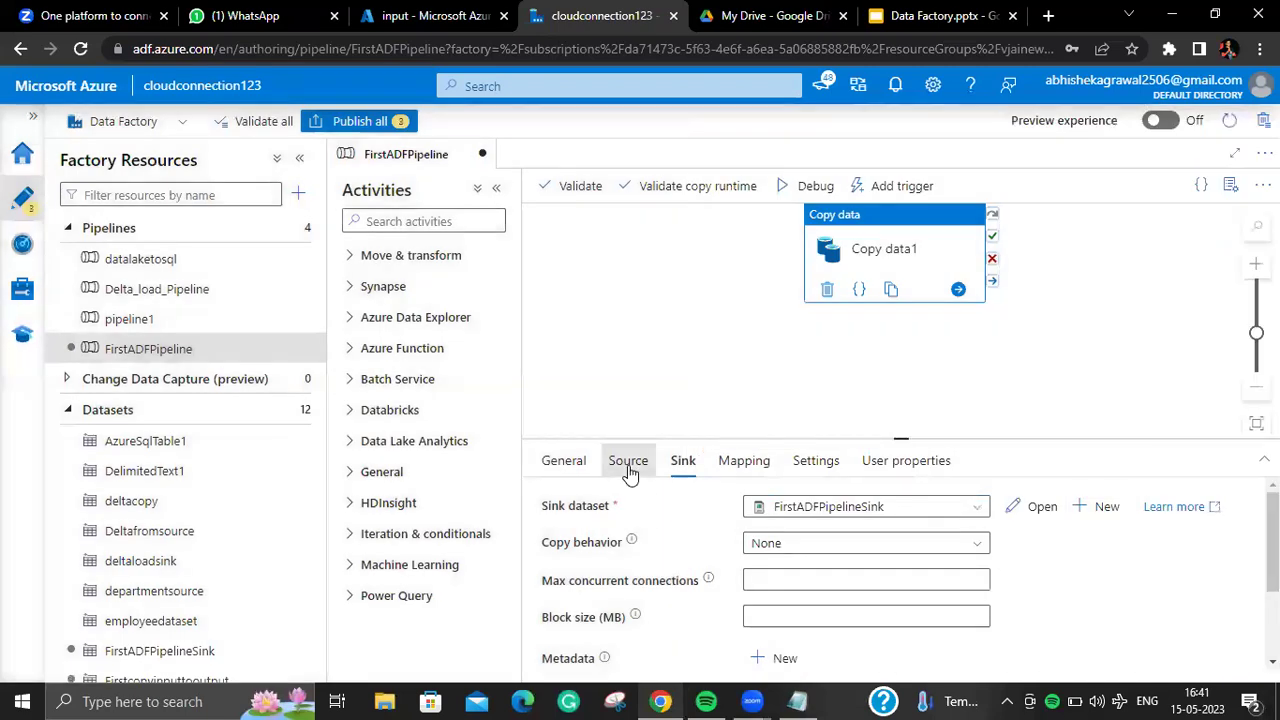
Step: Open the Firstcopyinputtooutput and FirstADFPipelineSink datasets, then return to FirstADFPipeline
{"action": "left_click", "coordinate": [627, 461]}
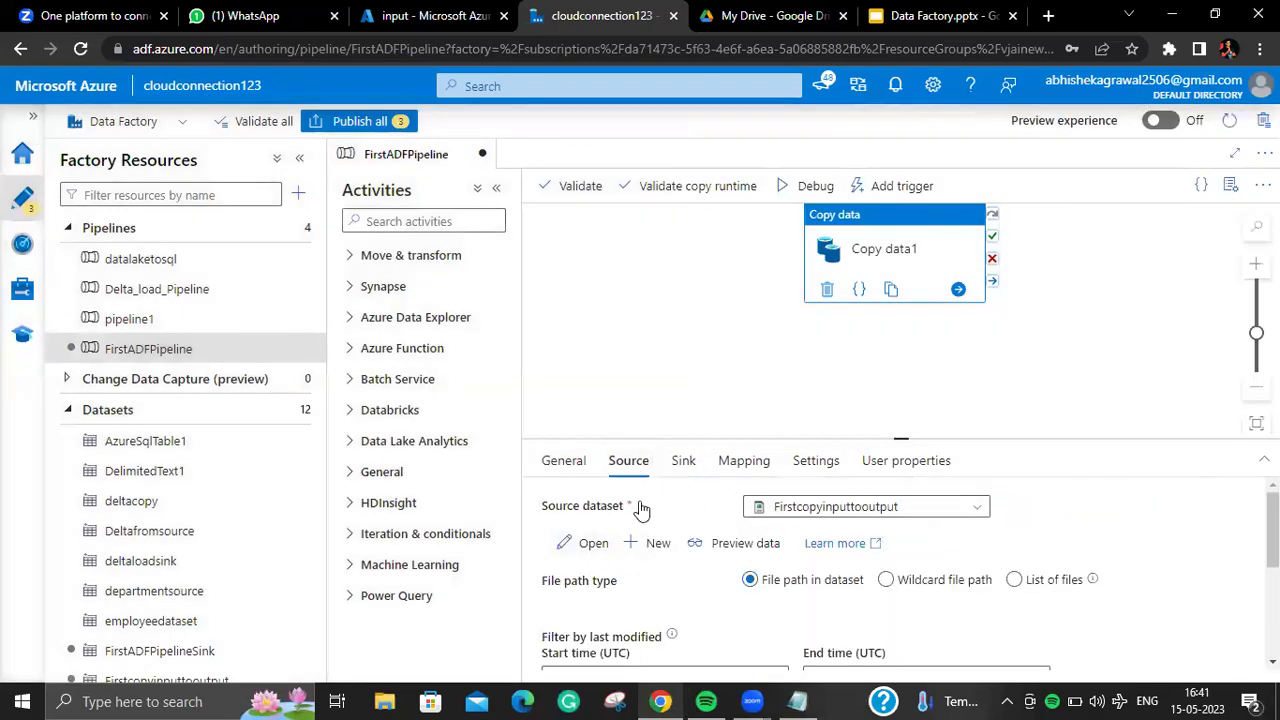
{"action": "left_click", "coordinate": [585, 543]}
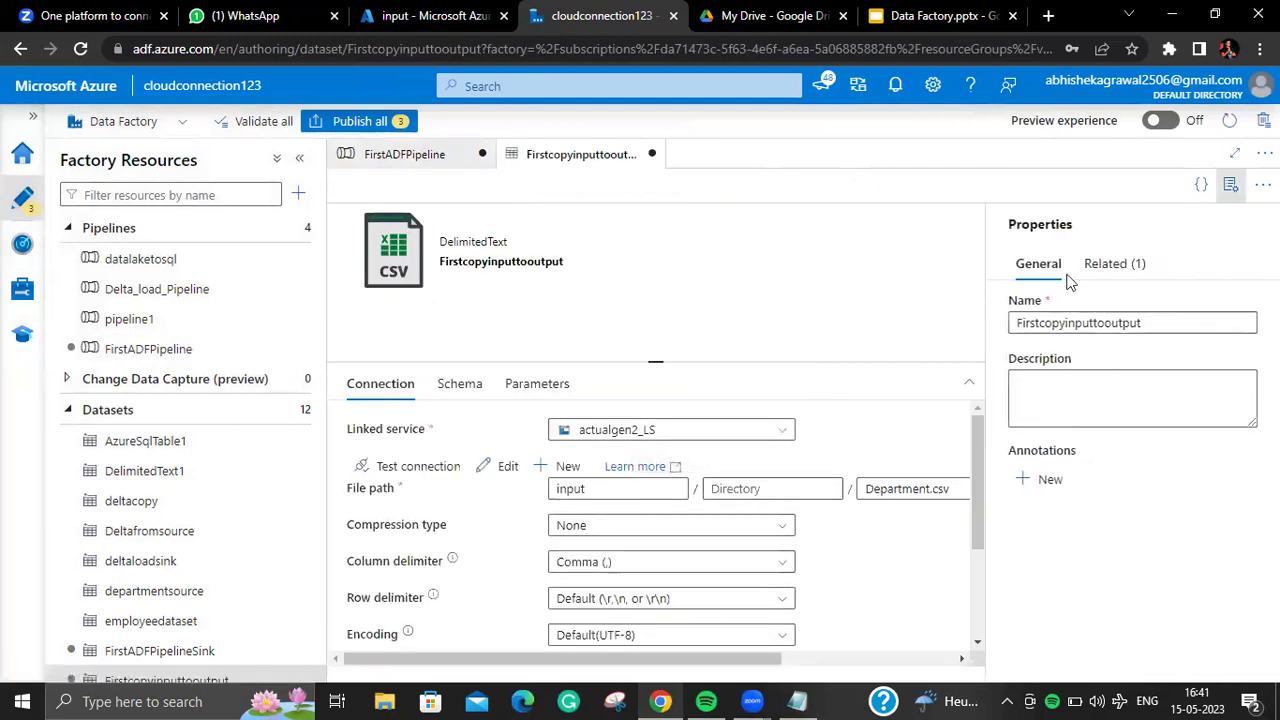
{"action": "left_click", "coordinate": [1230, 184]}
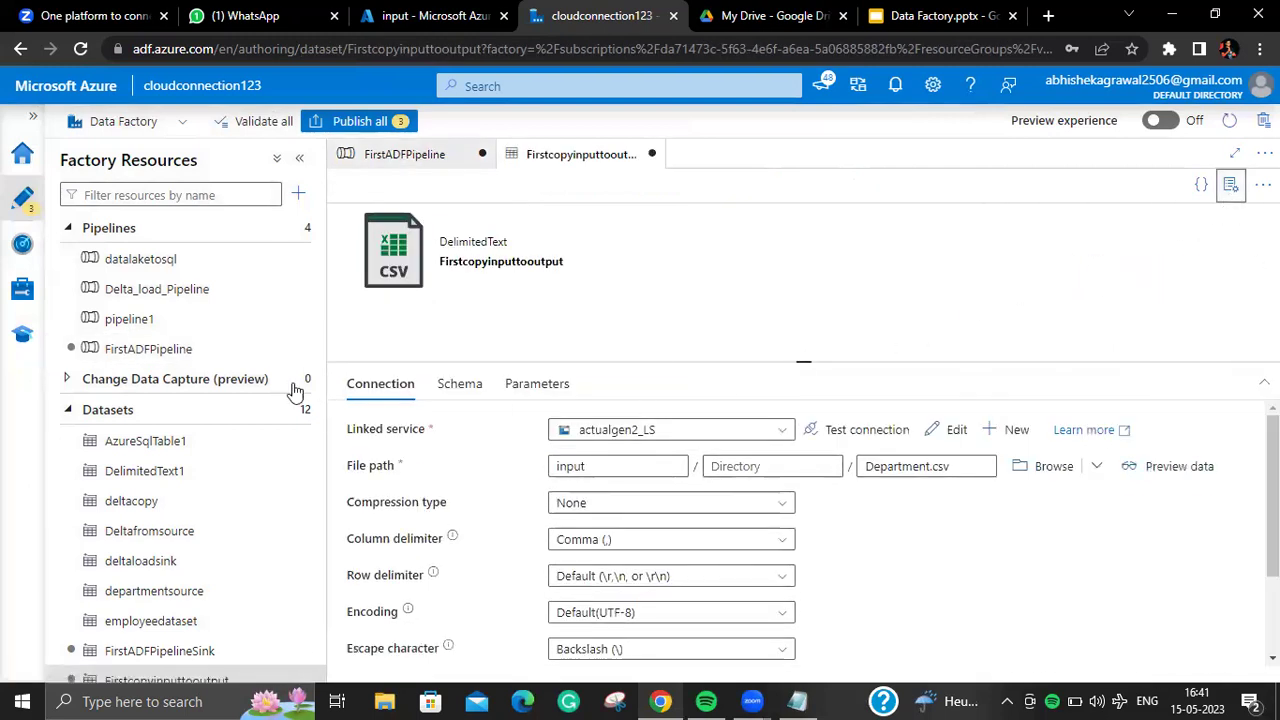
{"action": "left_click", "coordinate": [150, 348]}
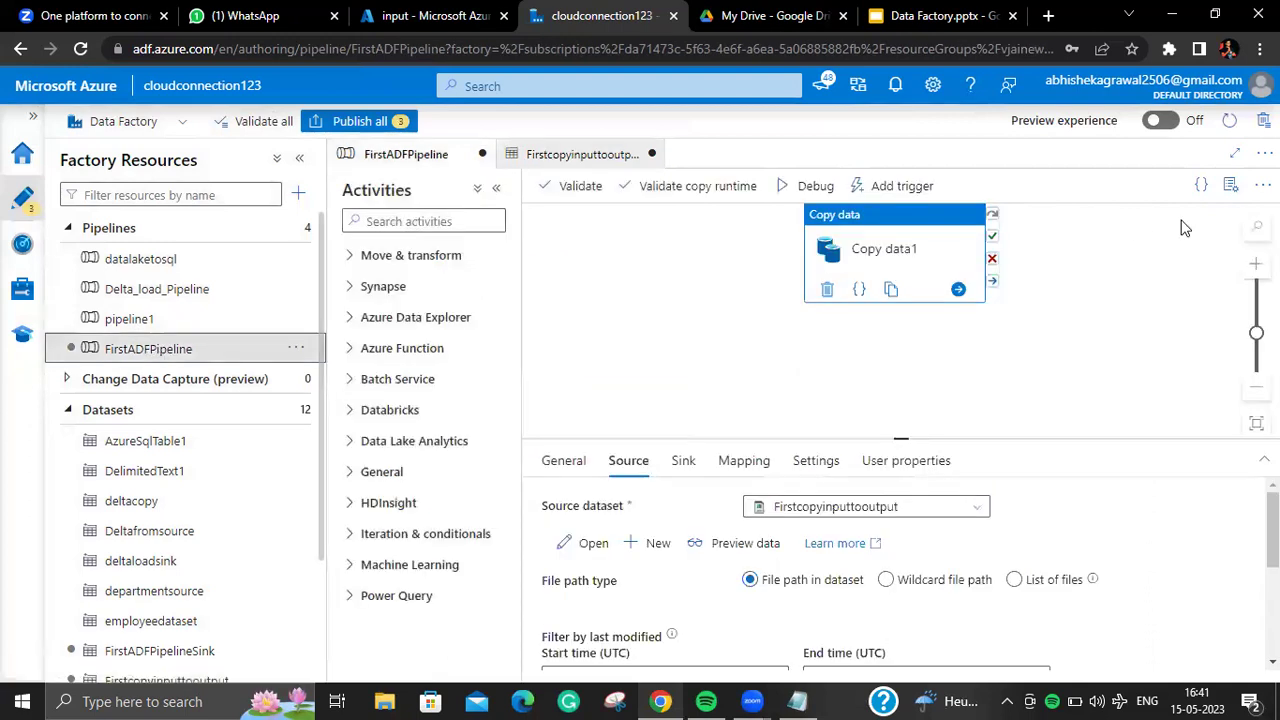
{"action": "left_click", "coordinate": [588, 543]}
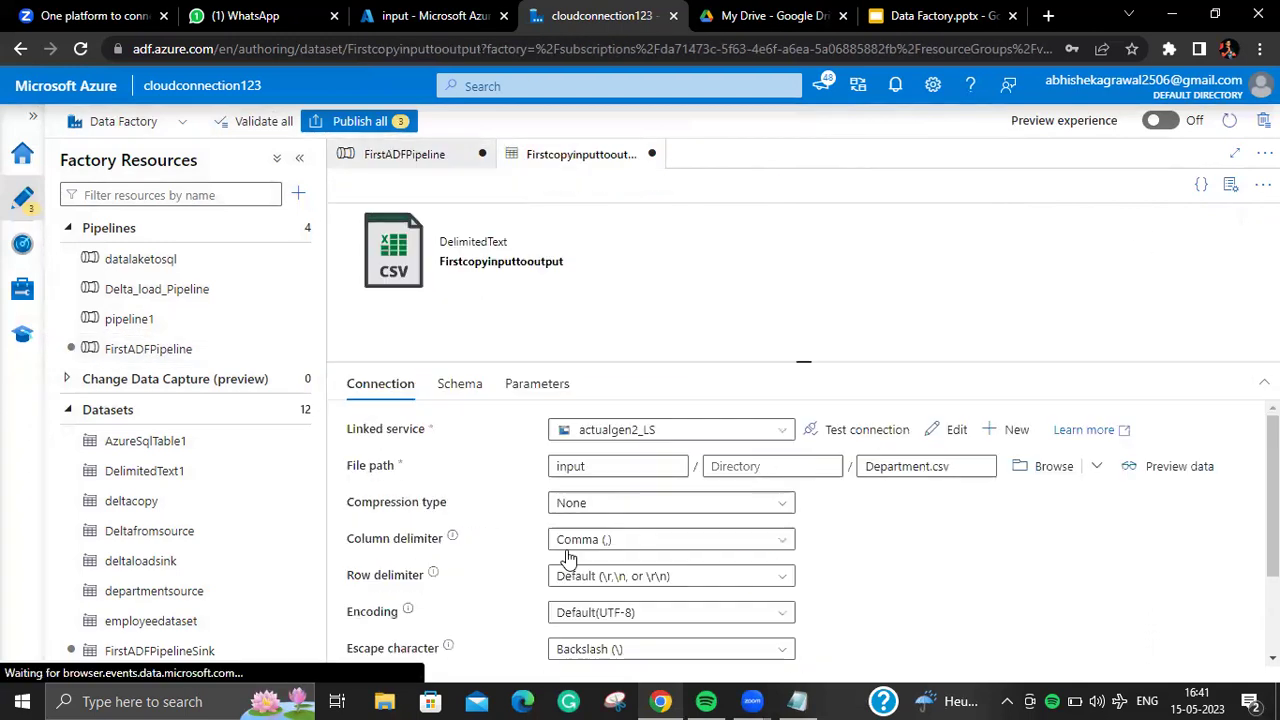
{"action": "left_click", "coordinate": [200, 650]}
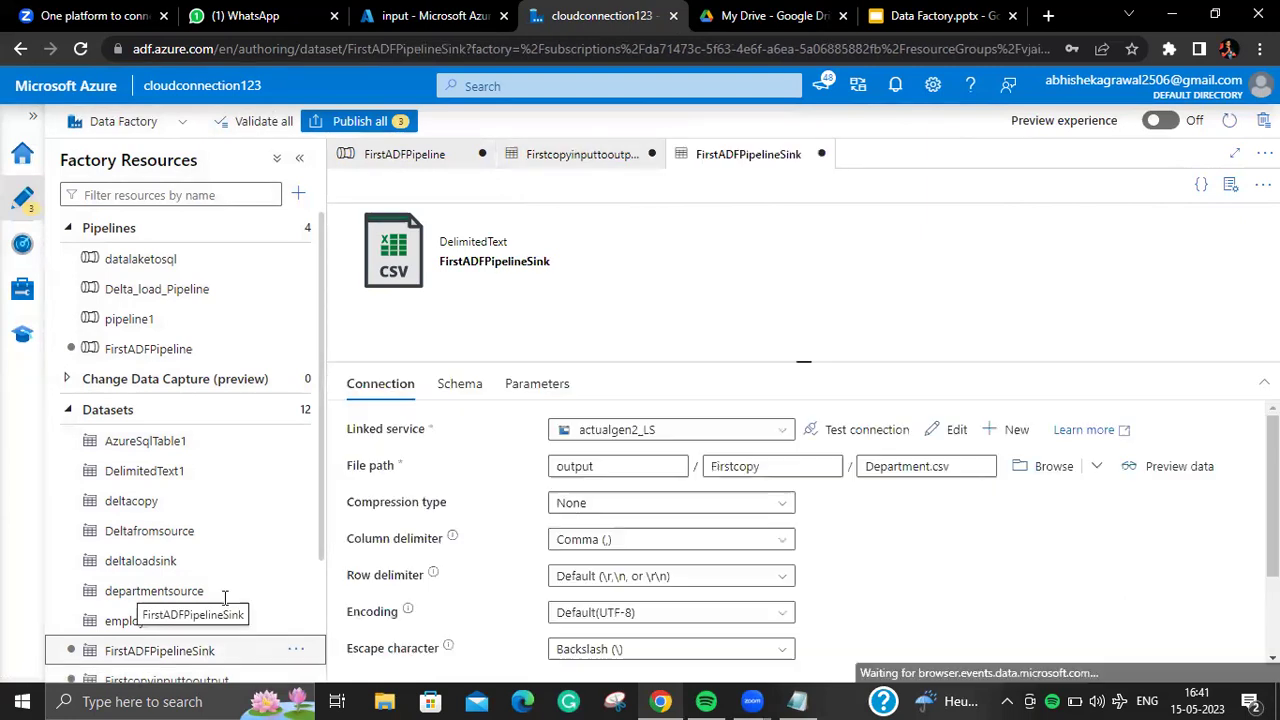
{"action": "left_click", "coordinate": [220, 352]}
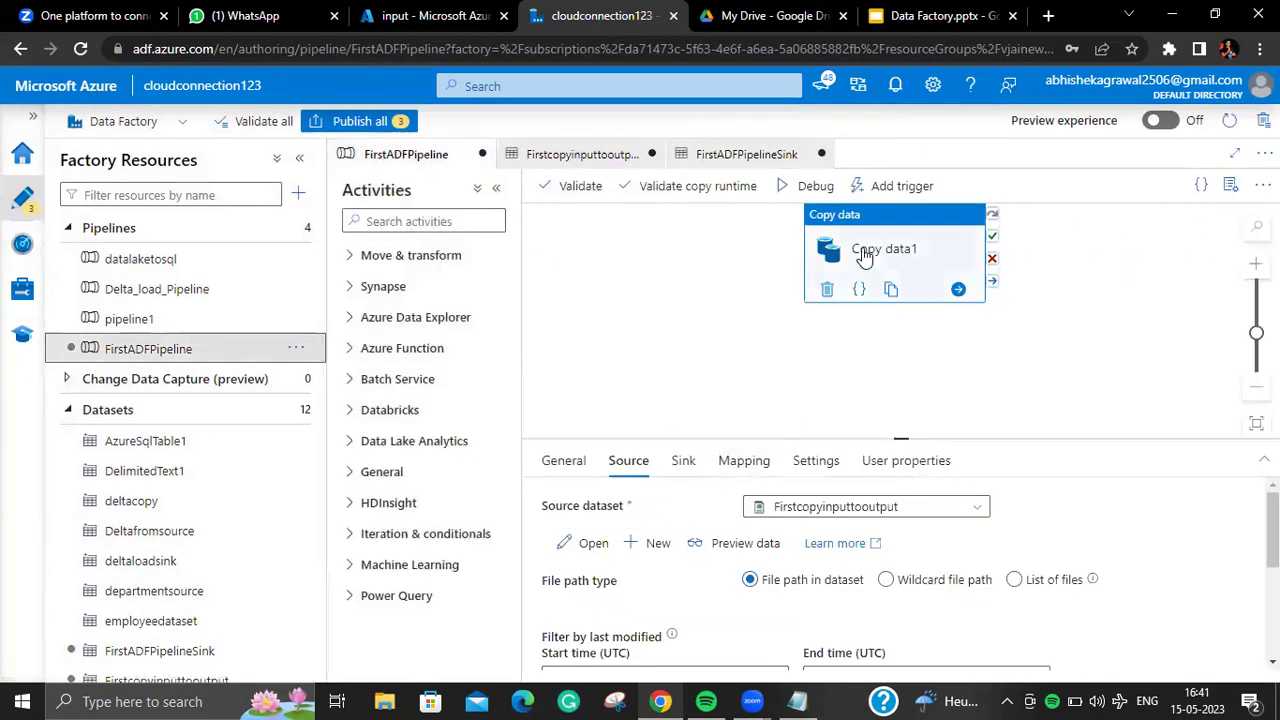
Step: Review Copy data1's General, Source, Sink, Mapping, Settings and User properties tabs
{"action": "left_click", "coordinate": [565, 461]}
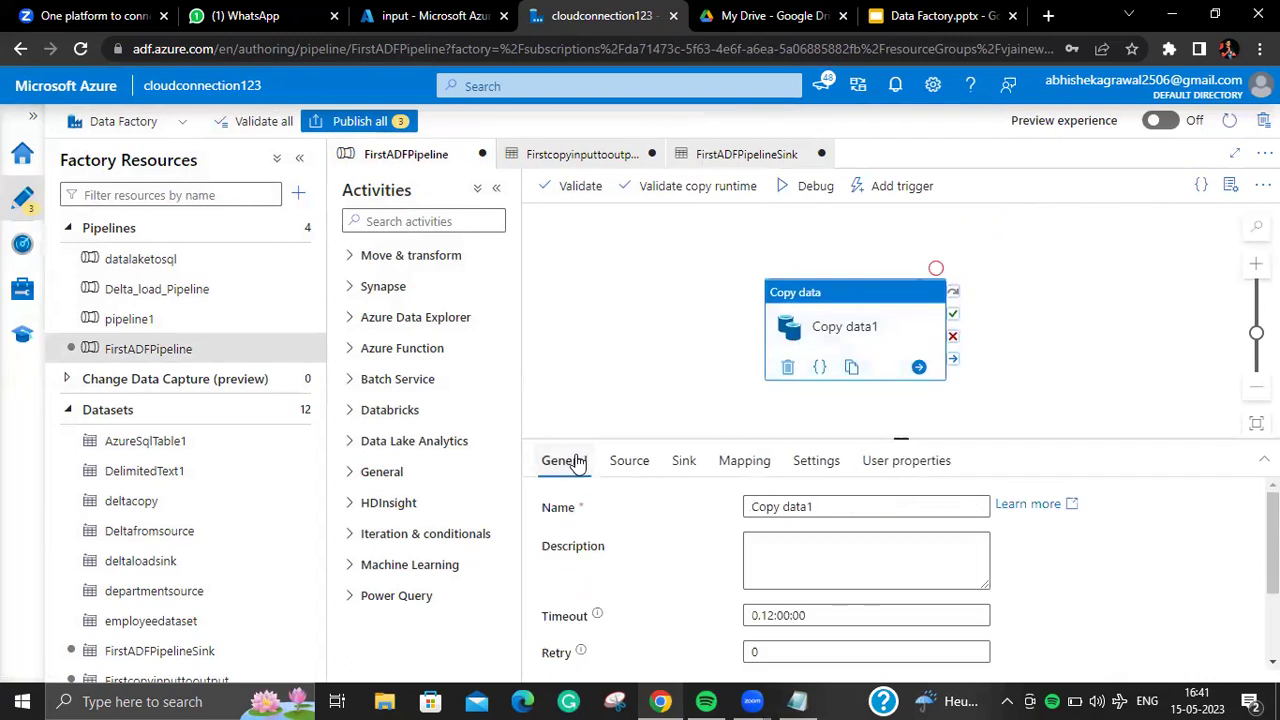
{"action": "left_click", "coordinate": [624, 462]}
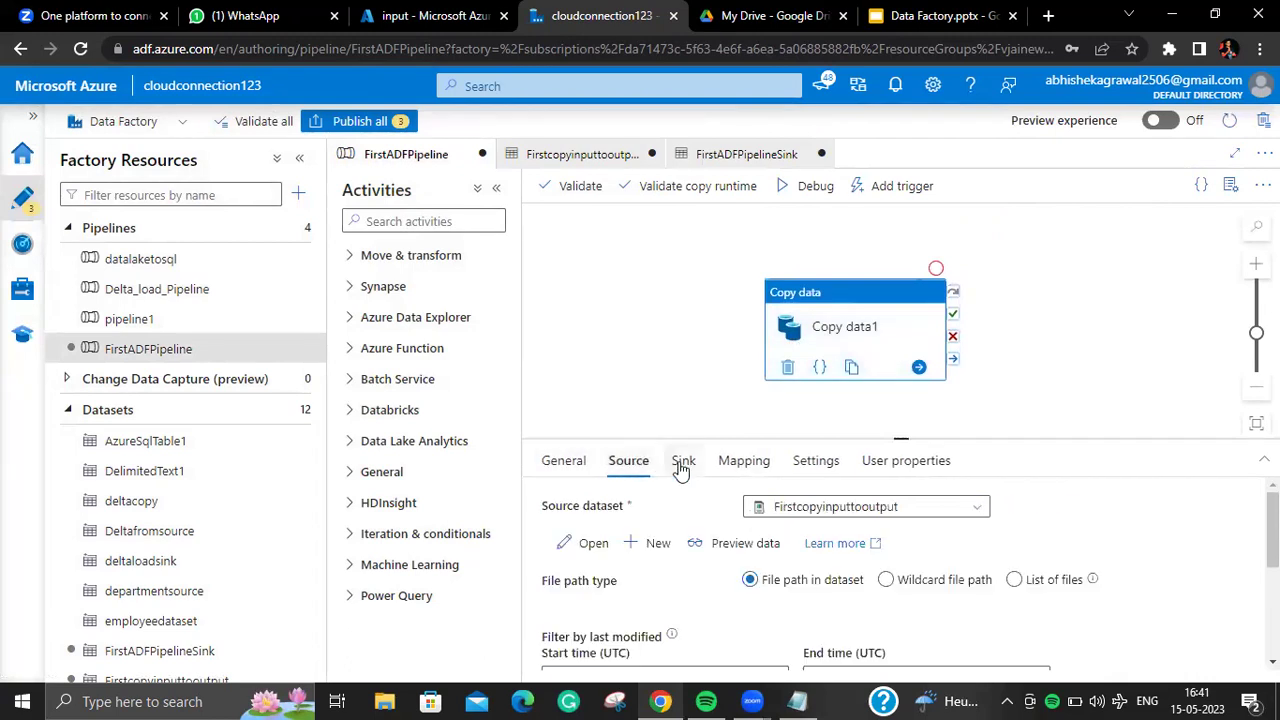
{"action": "left_click", "coordinate": [683, 462]}
{"action": "left_click", "coordinate": [740, 462]}
{"action": "left_click", "coordinate": [816, 462]}
{"action": "left_click", "coordinate": [903, 462]}
{"action": "left_click", "coordinate": [722, 462]}
{"action": "left_click", "coordinate": [625, 461]}
{"action": "left_click", "coordinate": [570, 462]}
{"action": "left_click", "coordinate": [635, 463]}
{"action": "left_click", "coordinate": [683, 462]}
{"action": "left_click", "coordinate": [628, 462]}
Step: Browse the pipeline's Parameters, Variables, Settings and Output, then recheck the source dataset
{"action": "left_click", "coordinate": [675, 317]}
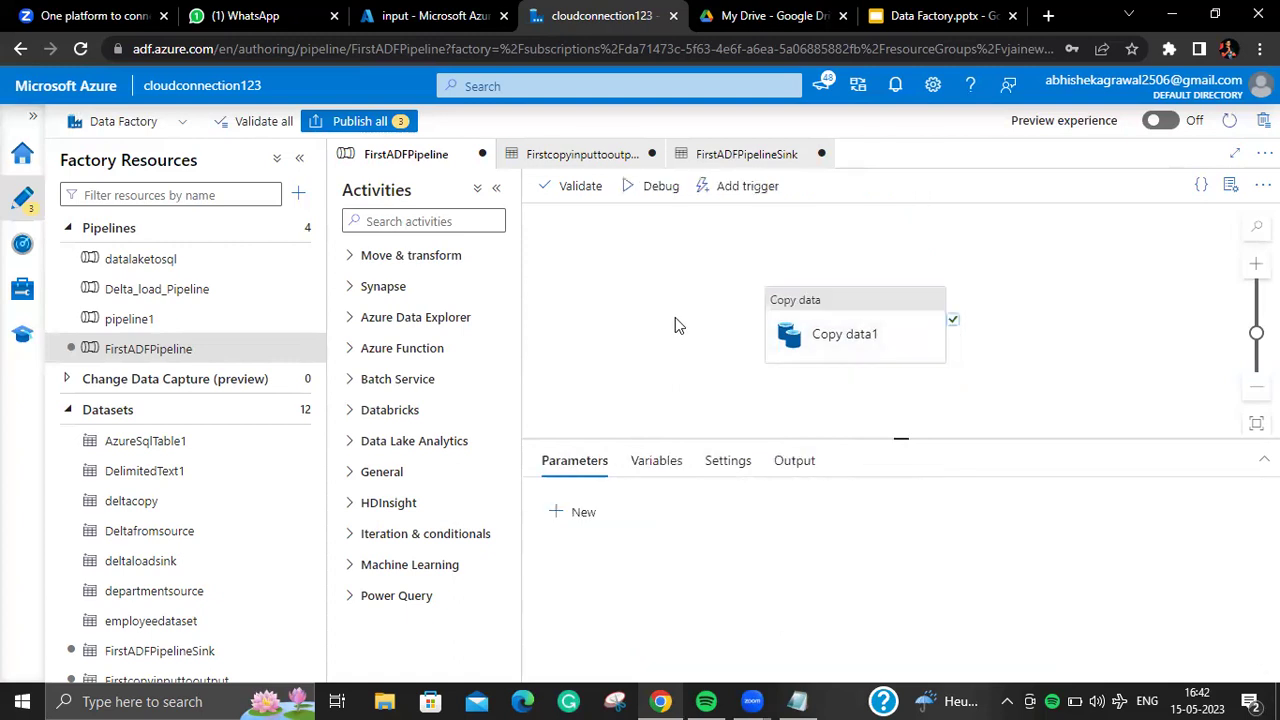
{"action": "left_click", "coordinate": [668, 460]}
{"action": "left_click", "coordinate": [794, 460]}
{"action": "left_click", "coordinate": [728, 460]}
{"action": "left_click", "coordinate": [574, 460]}
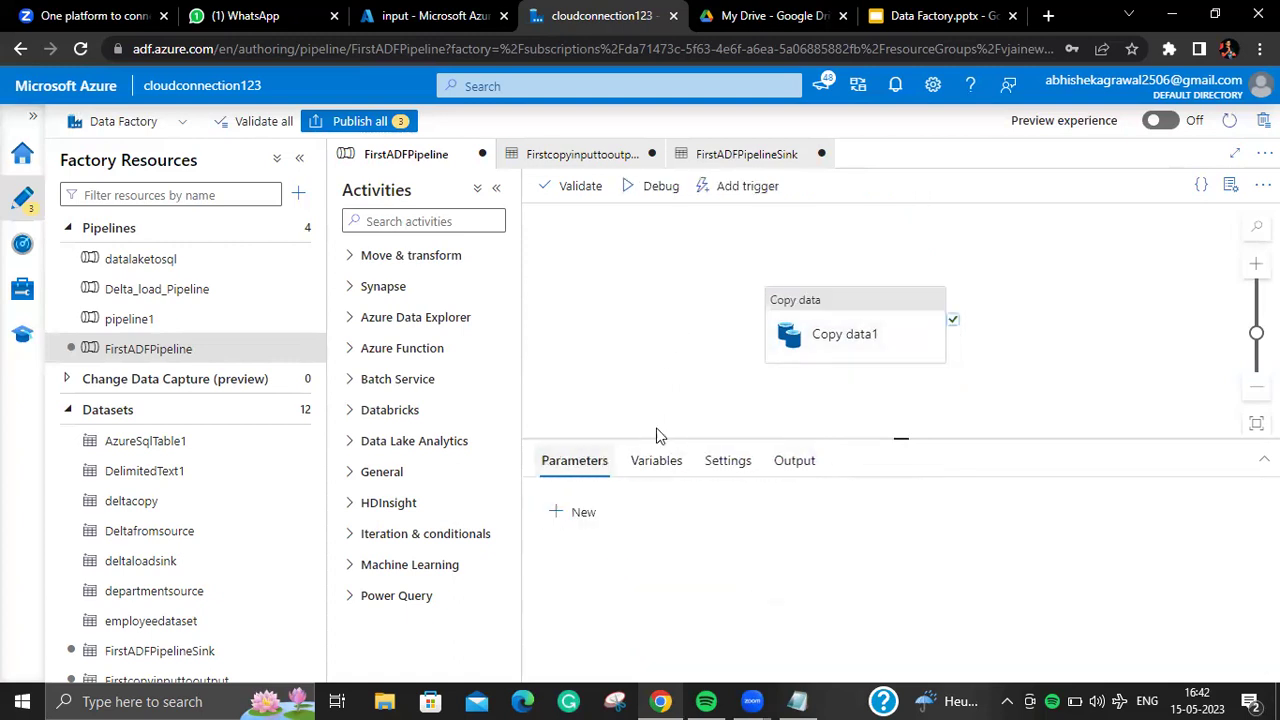
{"action": "left_click", "coordinate": [822, 338]}
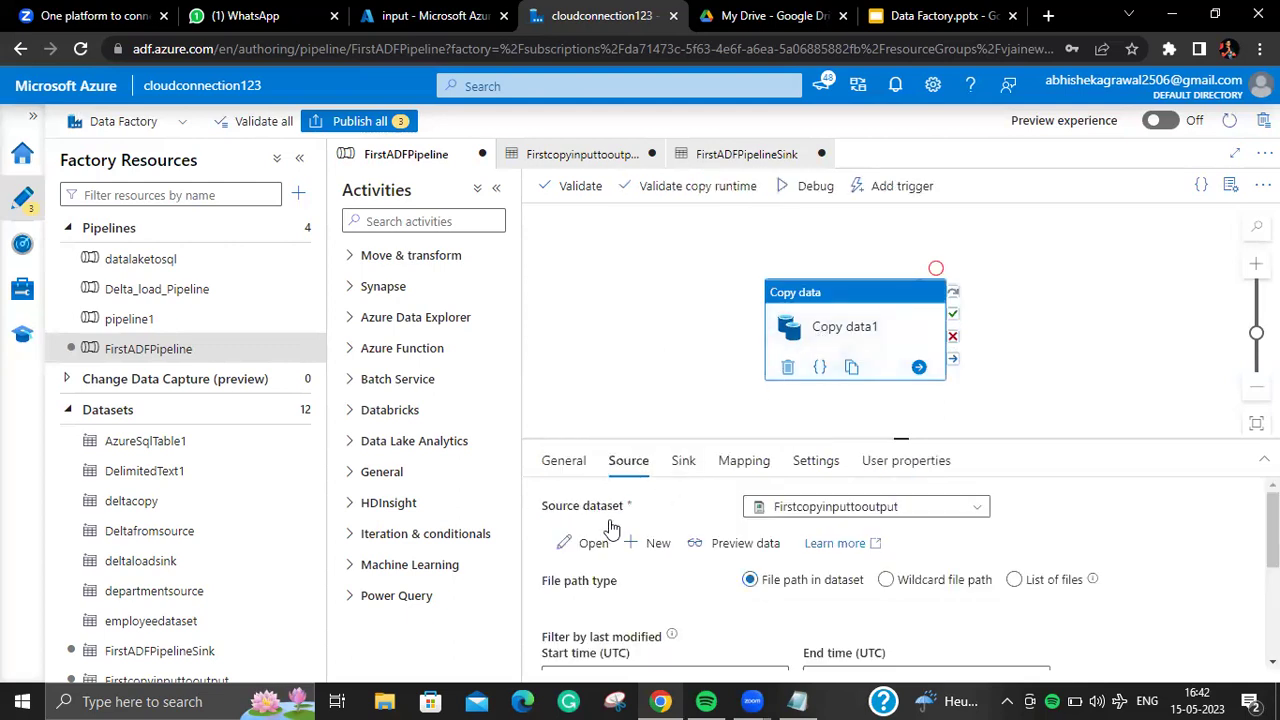
{"action": "left_click", "coordinate": [584, 542]}
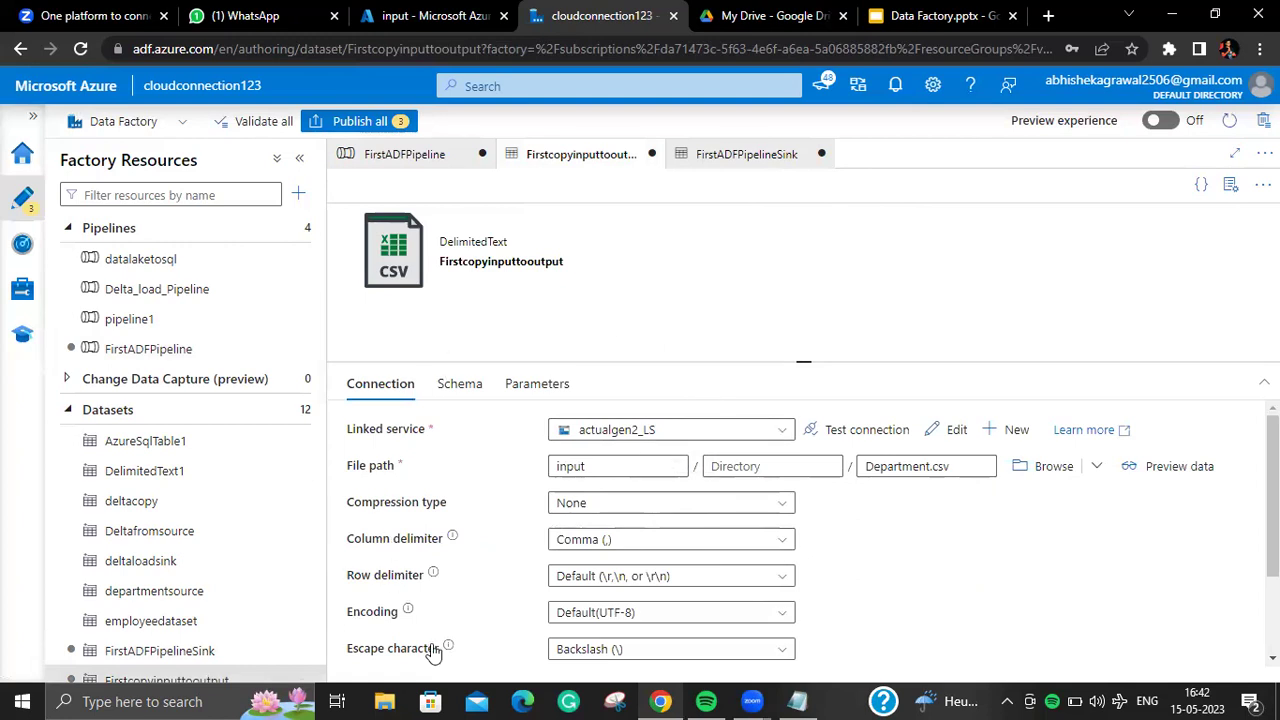
{"action": "left_click", "coordinate": [215, 349]}
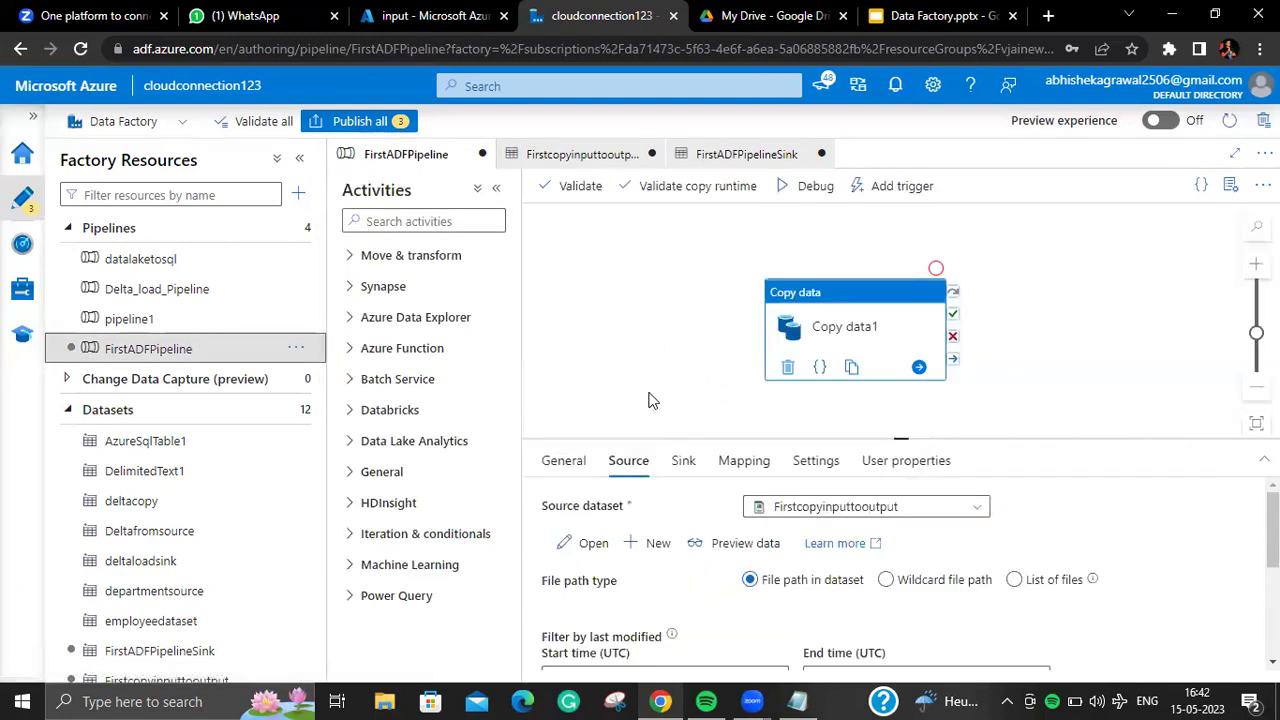
Step: Return to the pipeline's own Parameters, Variables, Settings and Output tabs
{"action": "left_click", "coordinate": [567, 276]}
{"action": "left_click", "coordinate": [655, 466]}
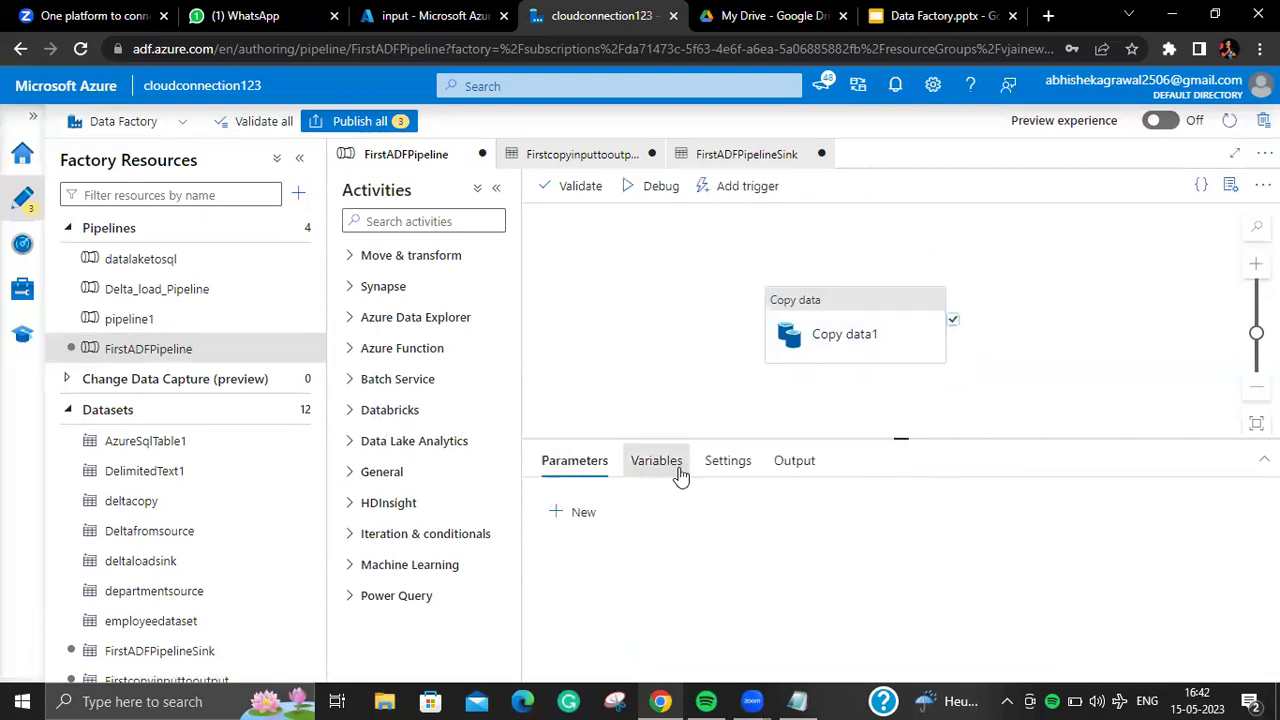
{"action": "left_click", "coordinate": [778, 468]}
{"action": "left_click", "coordinate": [738, 472]}
{"action": "left_click", "coordinate": [648, 468]}
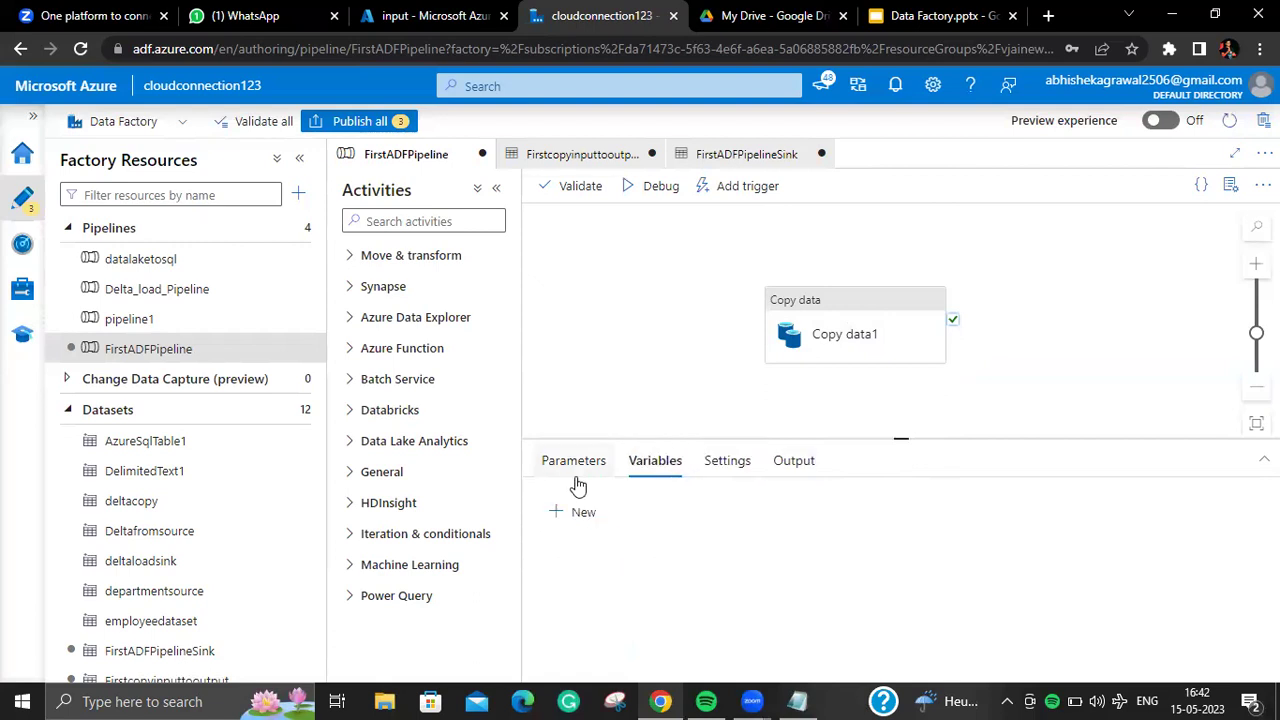
{"action": "left_click", "coordinate": [794, 462]}
{"action": "left_click", "coordinate": [722, 466]}
{"action": "left_click", "coordinate": [574, 462]}
{"action": "left_click", "coordinate": [464, 221]}
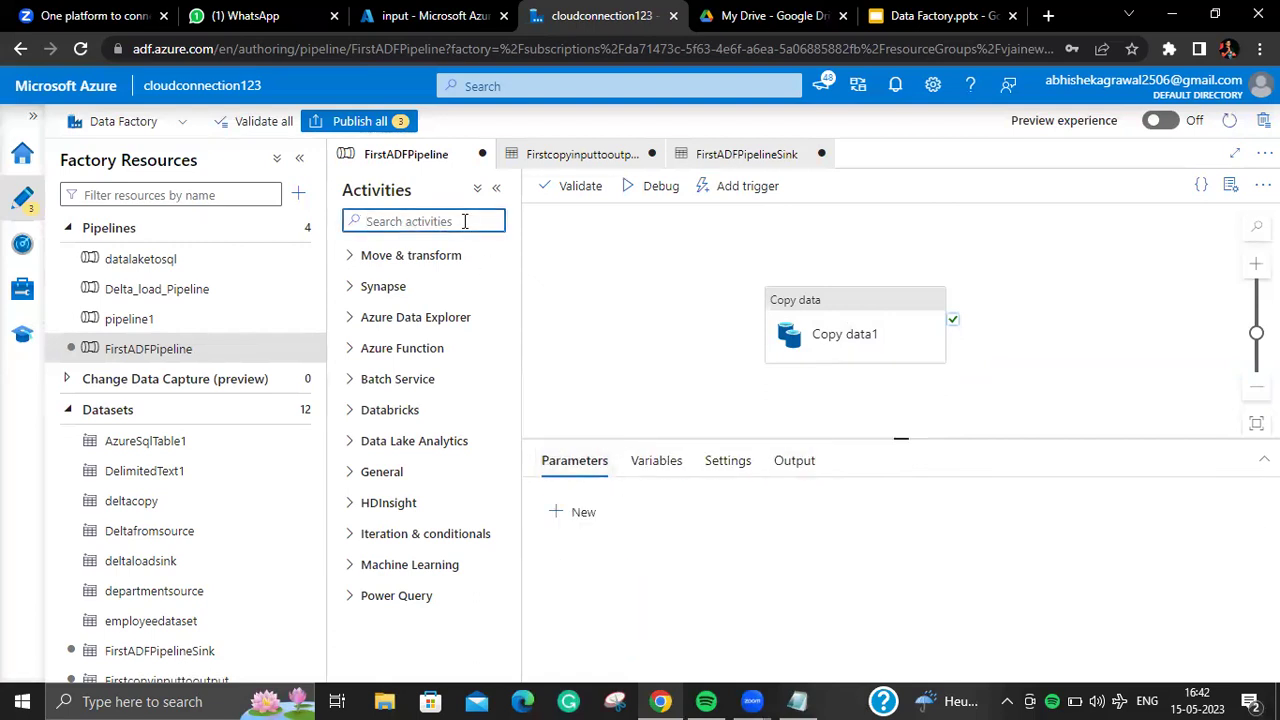
Step: Filter activities by 'c' and drag a second Copy data activity onto the canvas
{"action": "type", "text": "c"}
{"action": "left_click_drag", "start_coordinate": [460, 290], "coordinate": [1087, 311]}
{"action": "left_click", "coordinate": [618, 381]}
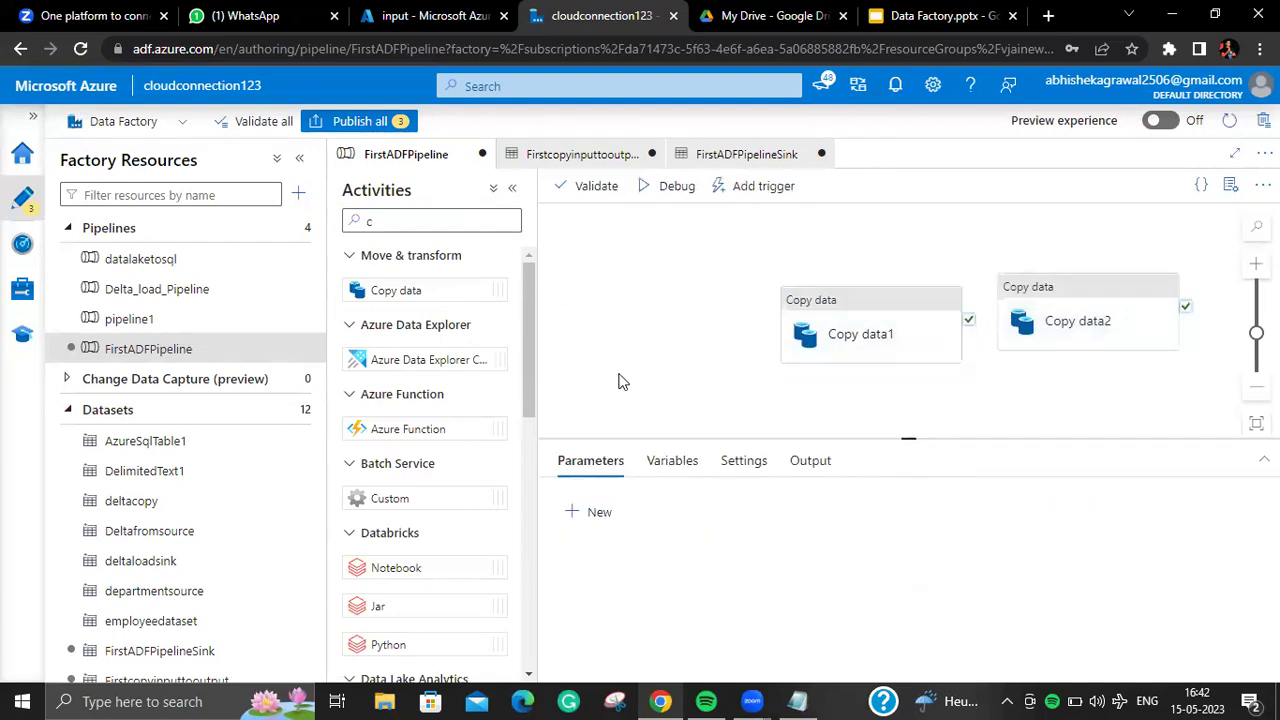
{"action": "left_click", "coordinate": [655, 466]}
{"action": "left_click", "coordinate": [590, 462]}
{"action": "left_click", "coordinate": [690, 466]}
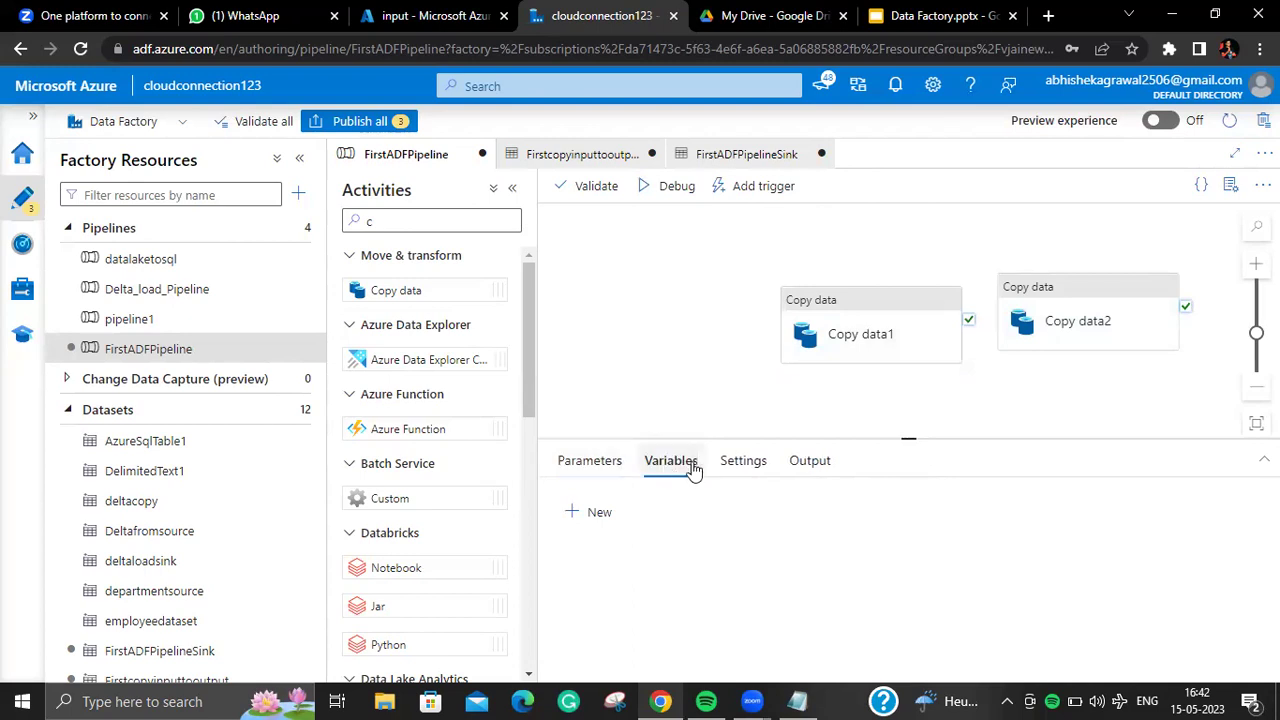
{"action": "left_click", "coordinate": [740, 462]}
{"action": "left_click", "coordinate": [650, 468]}
{"action": "left_click", "coordinate": [594, 460]}
{"action": "left_click", "coordinate": [660, 461]}
{"action": "left_click", "coordinate": [829, 340]}
Step: Delete the extra Copy data2 activity and reselect Copy data1
{"action": "left_click", "coordinate": [1030, 318]}
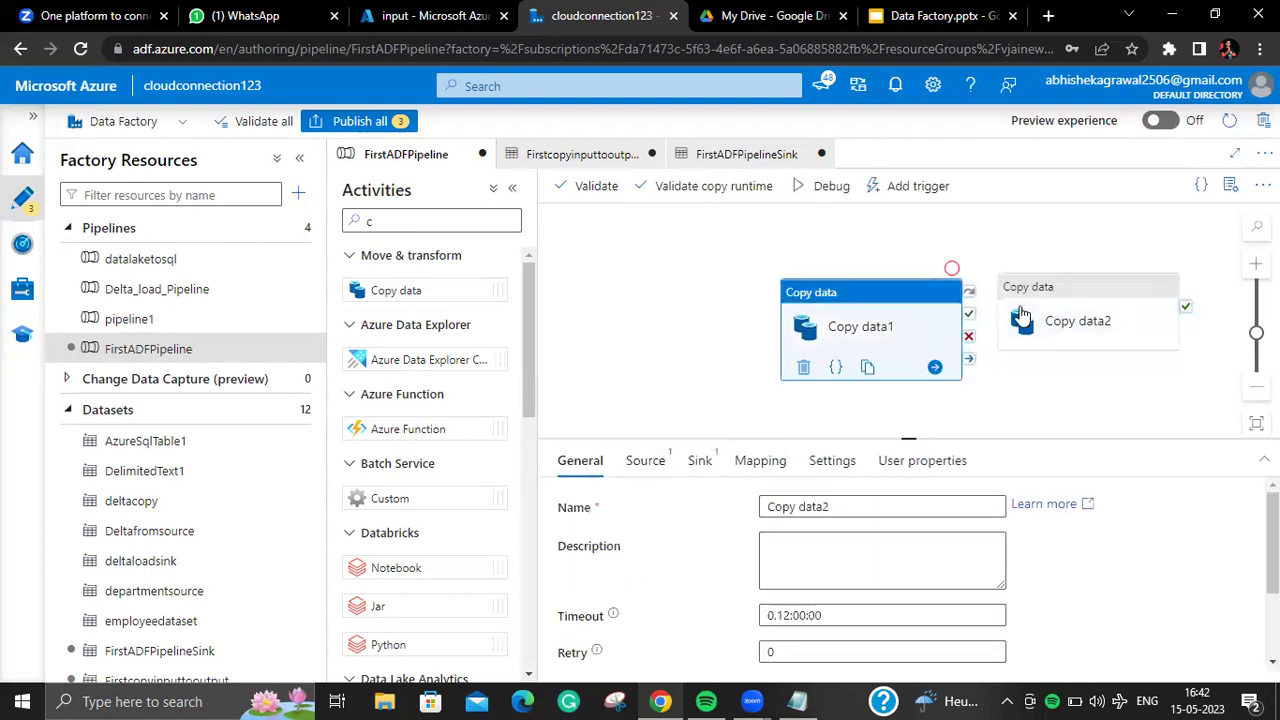
{"action": "left_click", "coordinate": [752, 430]}
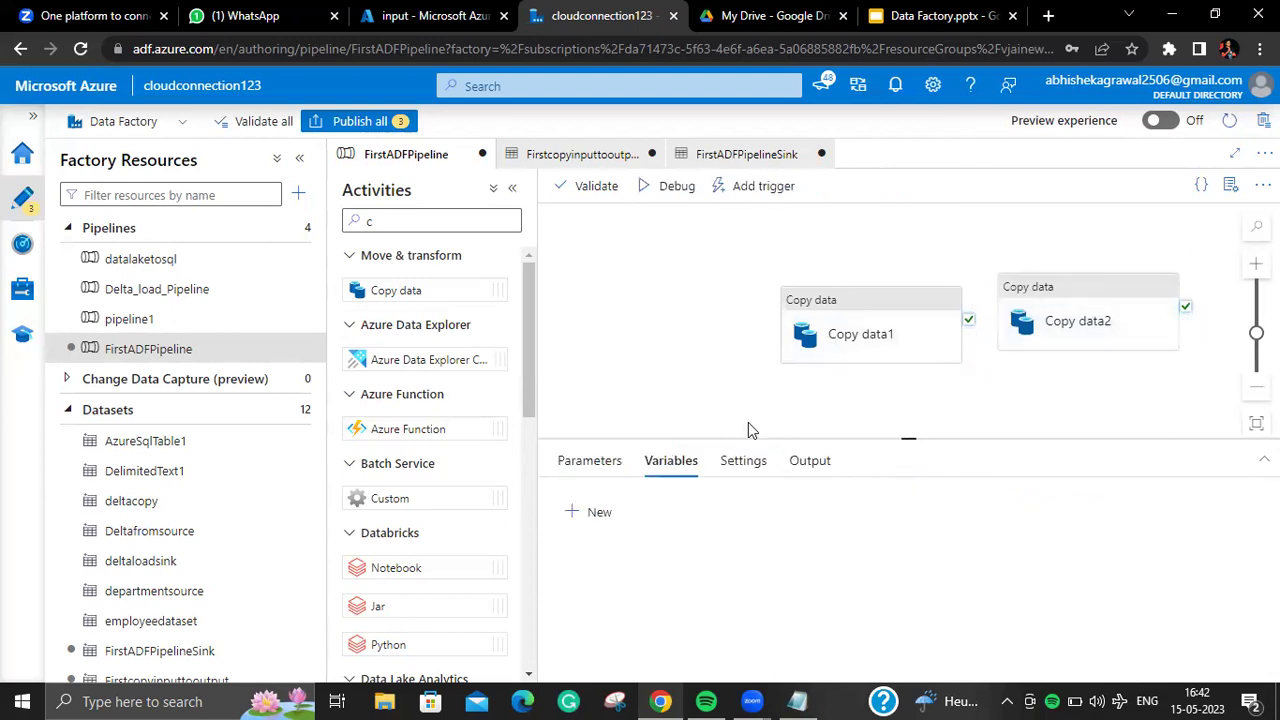
{"action": "left_click", "coordinate": [897, 347]}
{"action": "left_click", "coordinate": [1094, 316]}
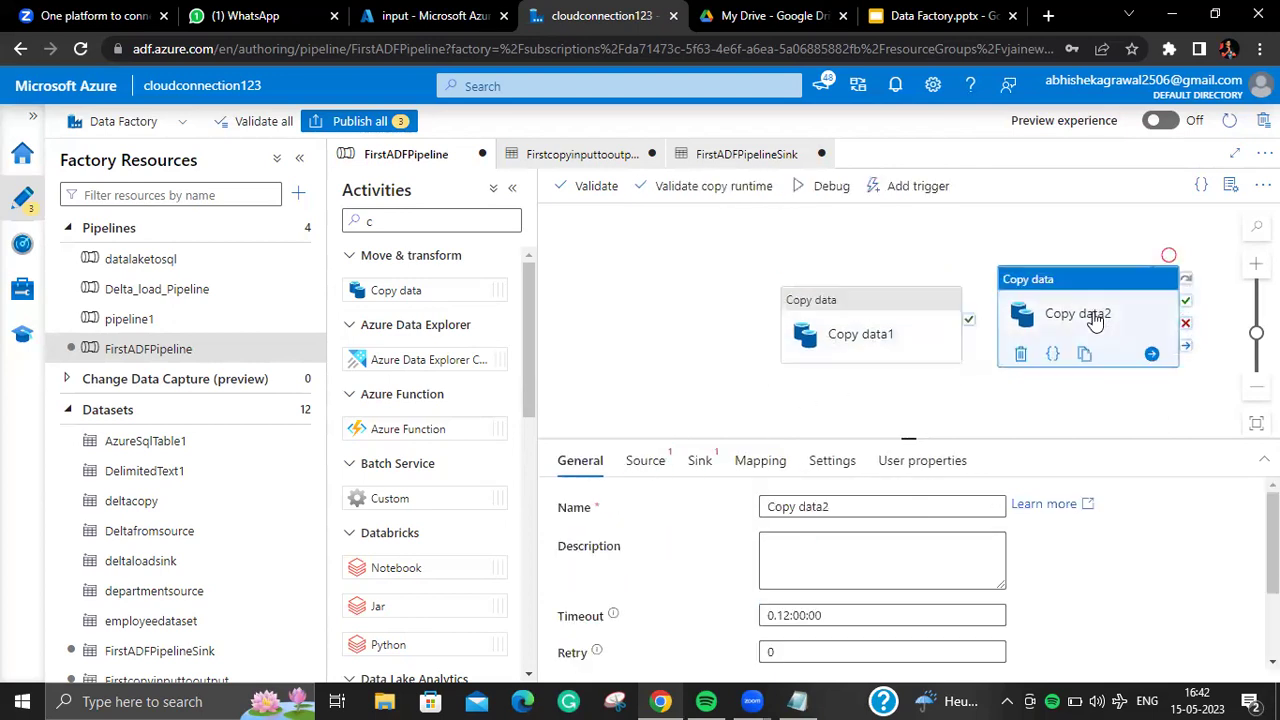
{"action": "key", "text": "Delete"}
{"action": "left_click", "coordinate": [889, 344]}
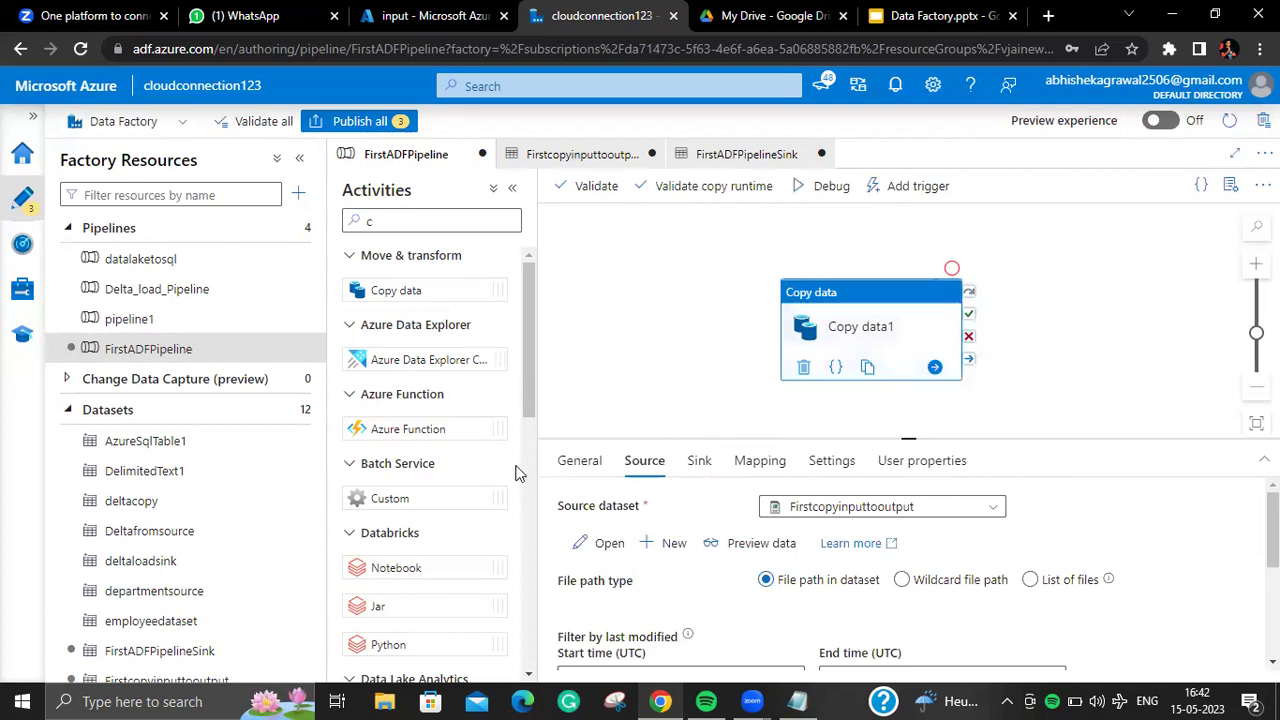
{"action": "left_click", "coordinate": [578, 466]}
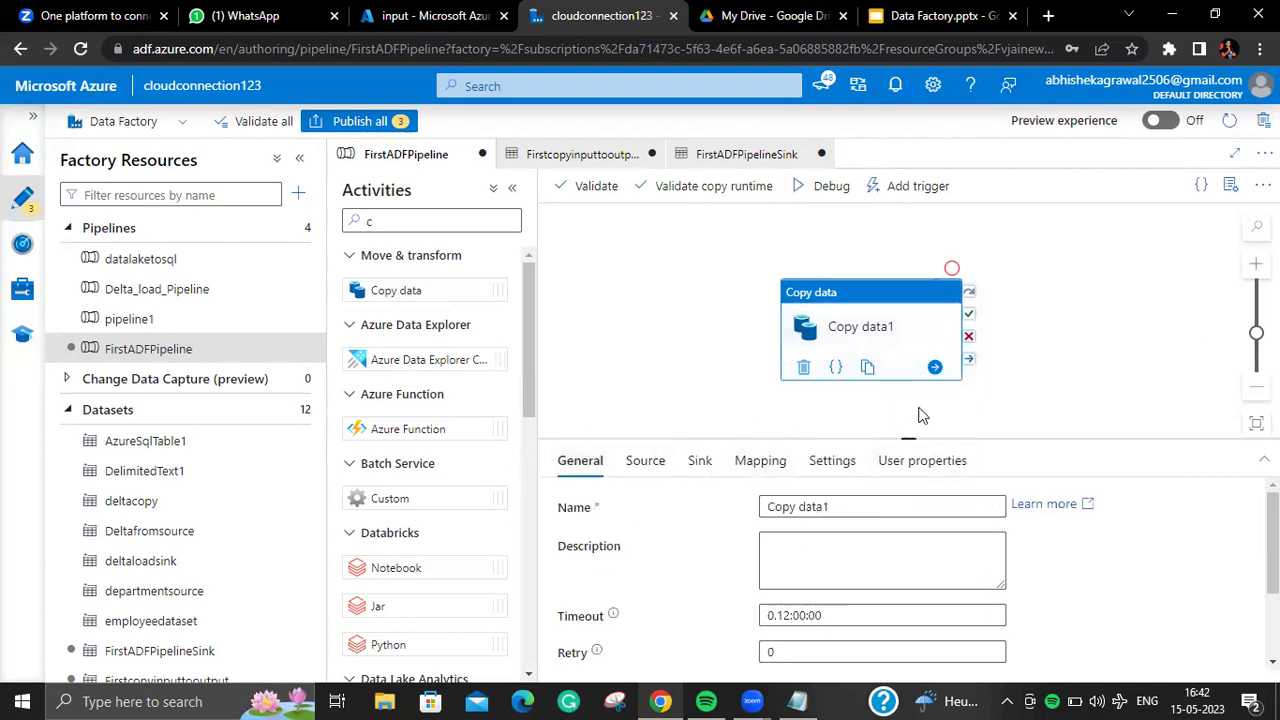
Step: Enlarge the settings panel and cycle through Copy data1's General, Source, Sink, Mapping and User properties tabs
{"action": "left_click_drag", "start_coordinate": [922, 415], "coordinate": [915, 407]}
{"action": "left_click", "coordinate": [640, 428]}
{"action": "left_click", "coordinate": [698, 428]}
{"action": "left_click", "coordinate": [758, 428]}
{"action": "left_click", "coordinate": [910, 428]}
{"action": "left_click", "coordinate": [760, 430]}
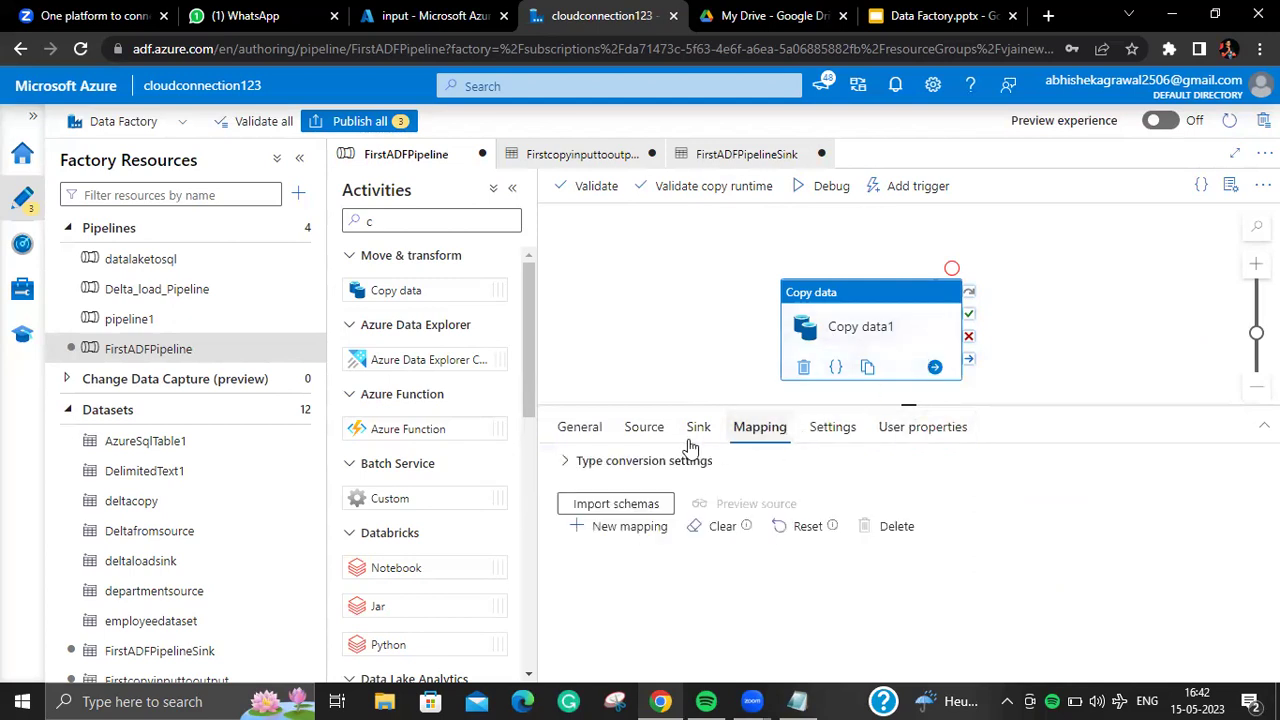
{"action": "left_click", "coordinate": [660, 430]}
{"action": "left_click", "coordinate": [578, 430]}
{"action": "left_click", "coordinate": [648, 430]}
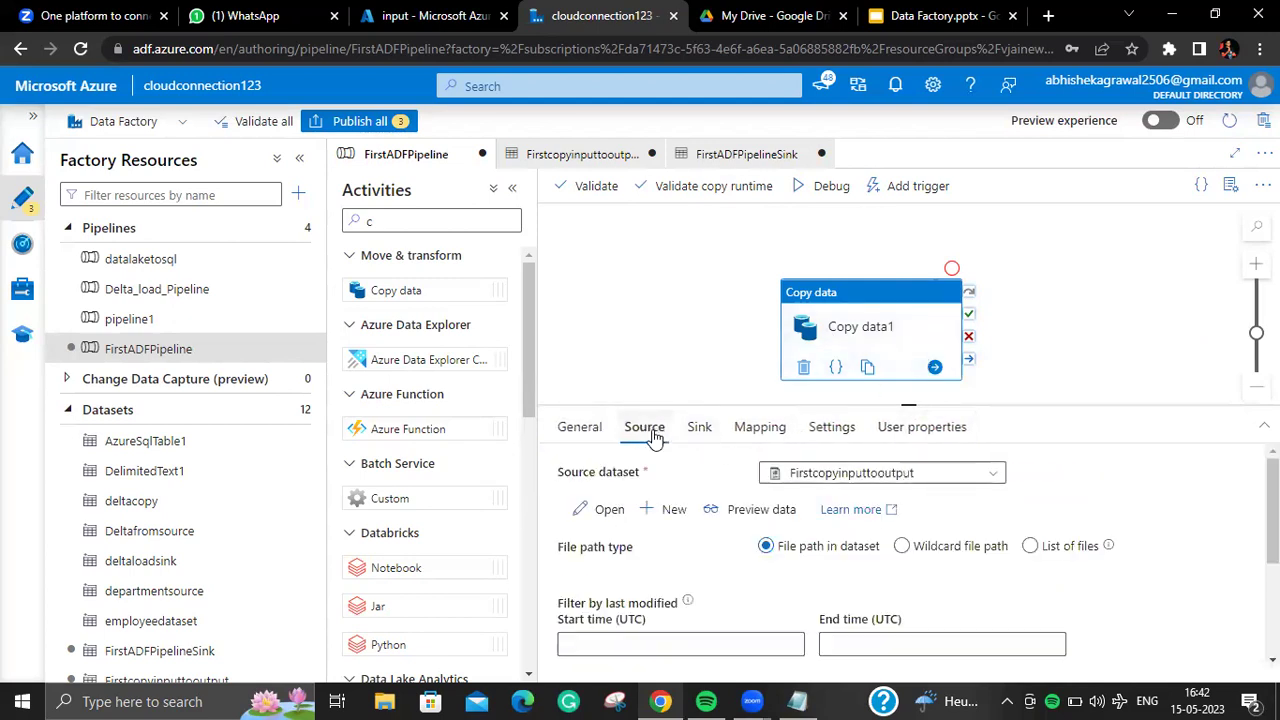
Step: Inspect the Firstcopyinputtooutput dataset, then show Copy data1's sink using FirstADFPipelineSink
{"action": "left_click", "coordinate": [609, 509]}
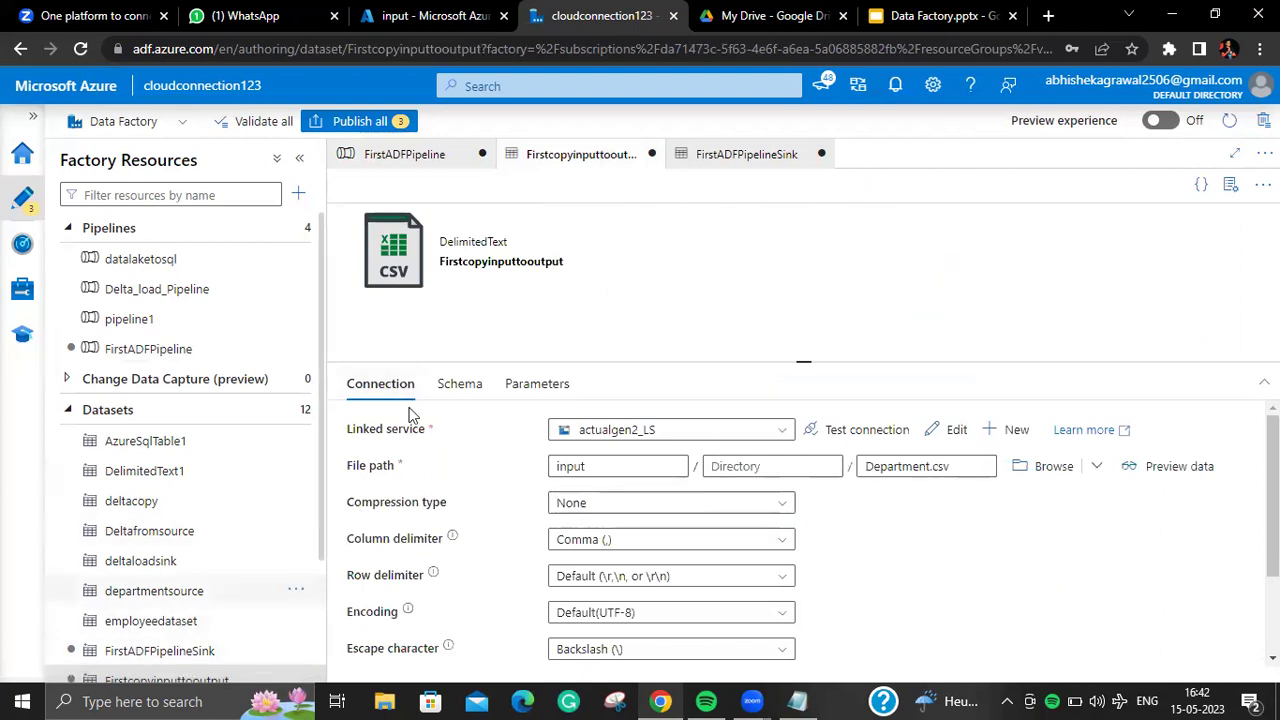
{"action": "left_click_drag", "start_coordinate": [313, 459], "coordinate": [306, 600]}
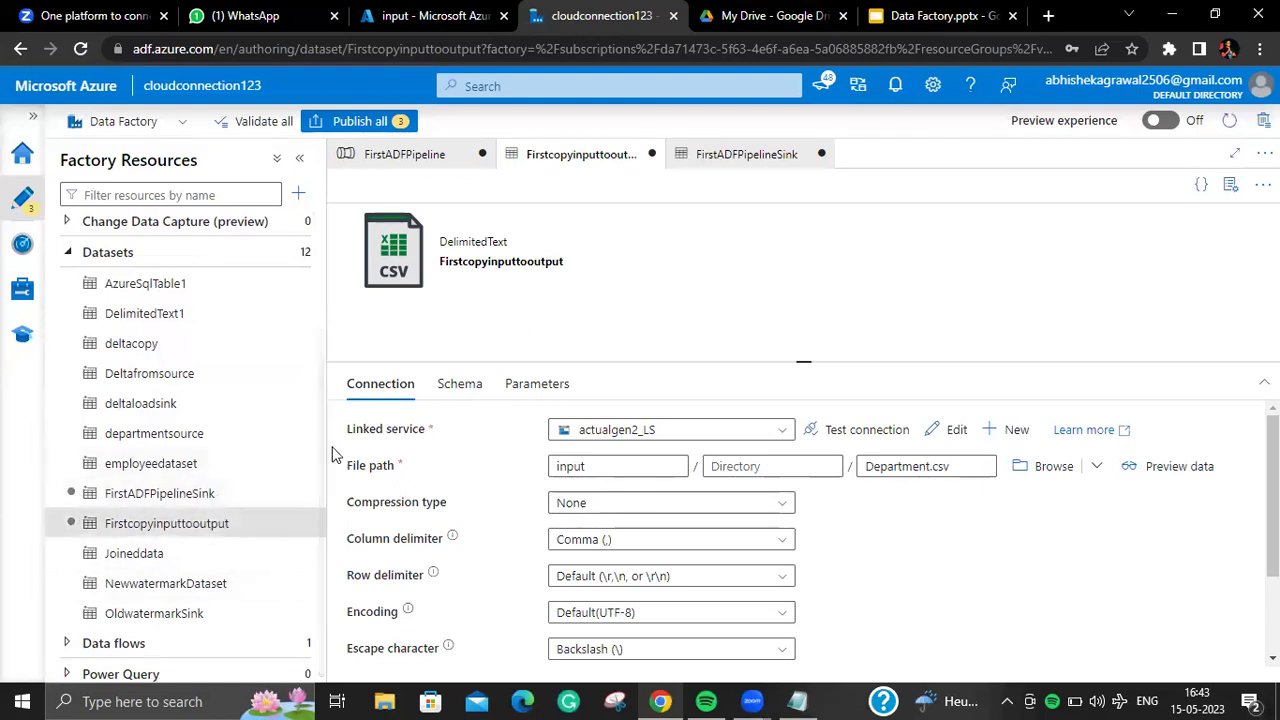
{"action": "scroll", "coordinate": [306, 374], "scroll_direction": "up", "scroll_amount": 3}
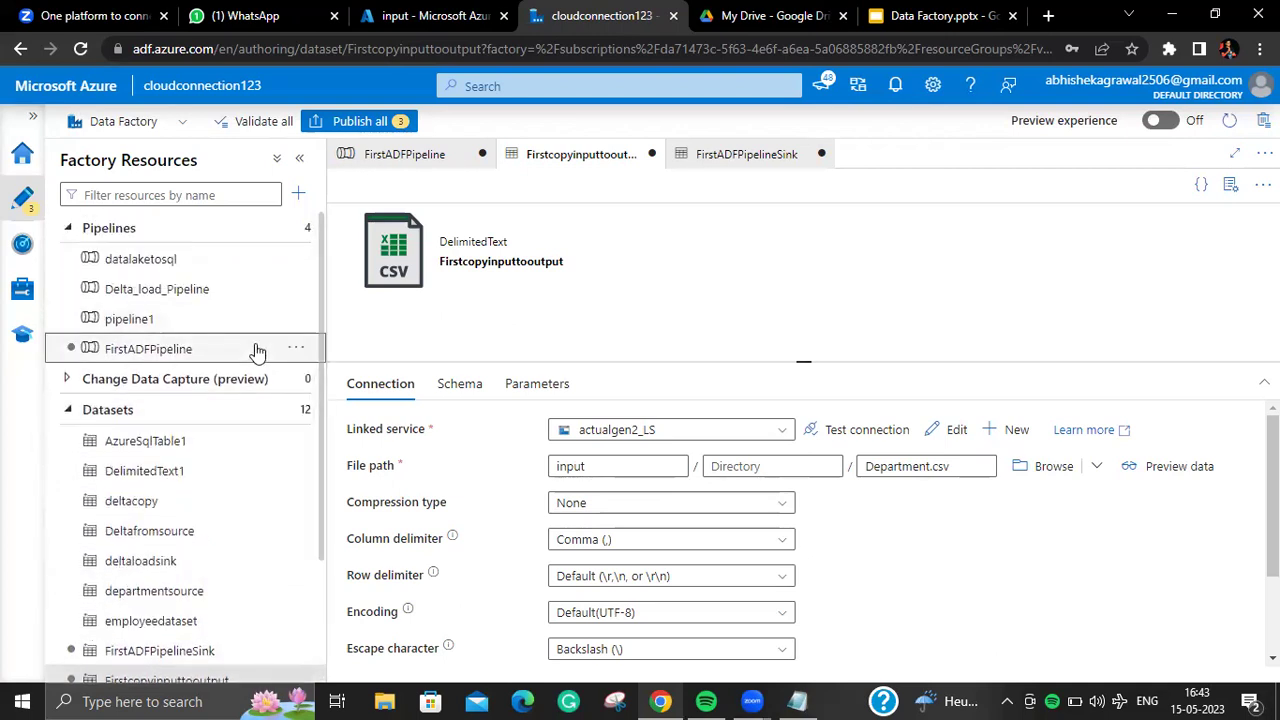
{"action": "left_click", "coordinate": [256, 352]}
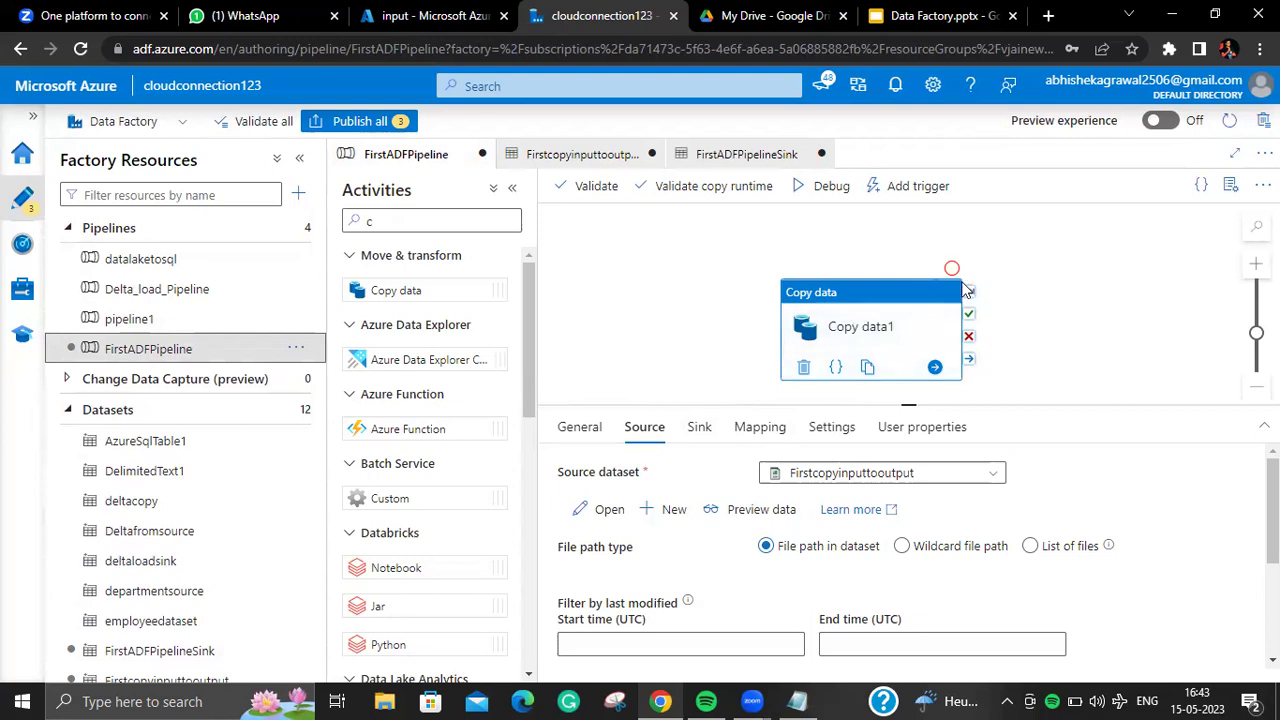
{"action": "left_click", "coordinate": [703, 427]}
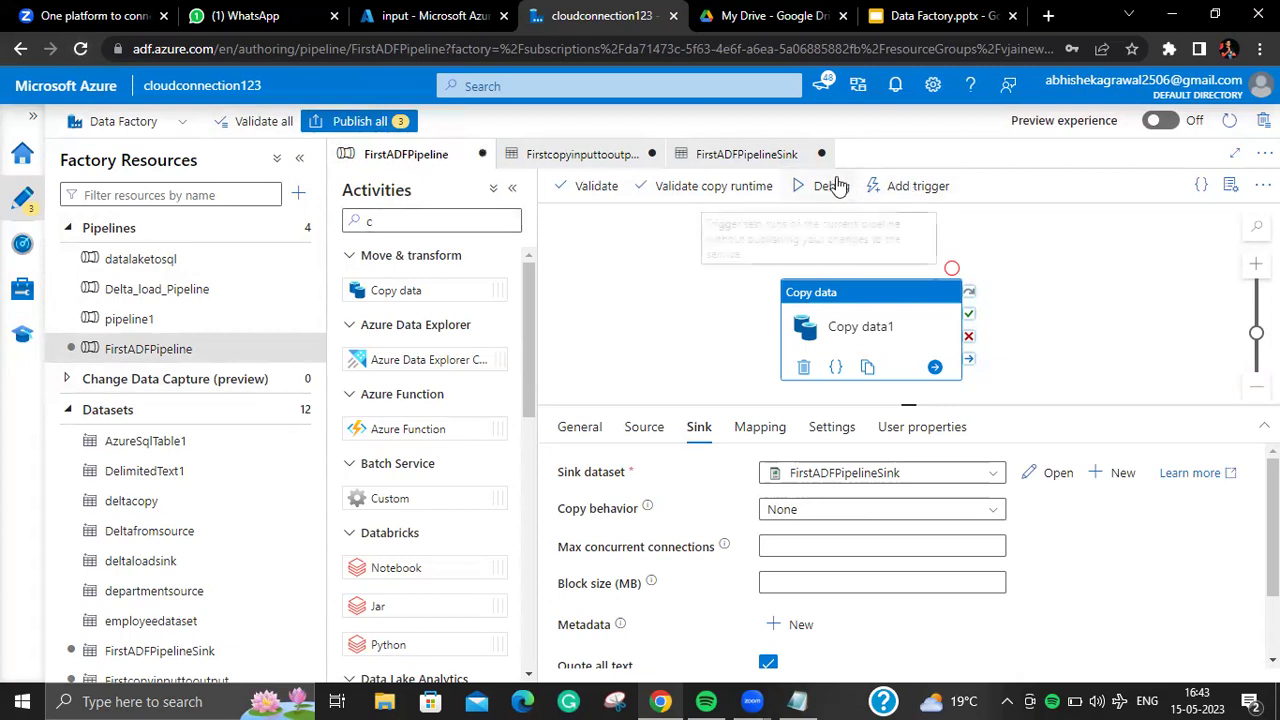
Step: Refresh the debug run output until Copy data1 shows Succeeded in 00:00:11
{"action": "left_click", "coordinate": [623, 252]}
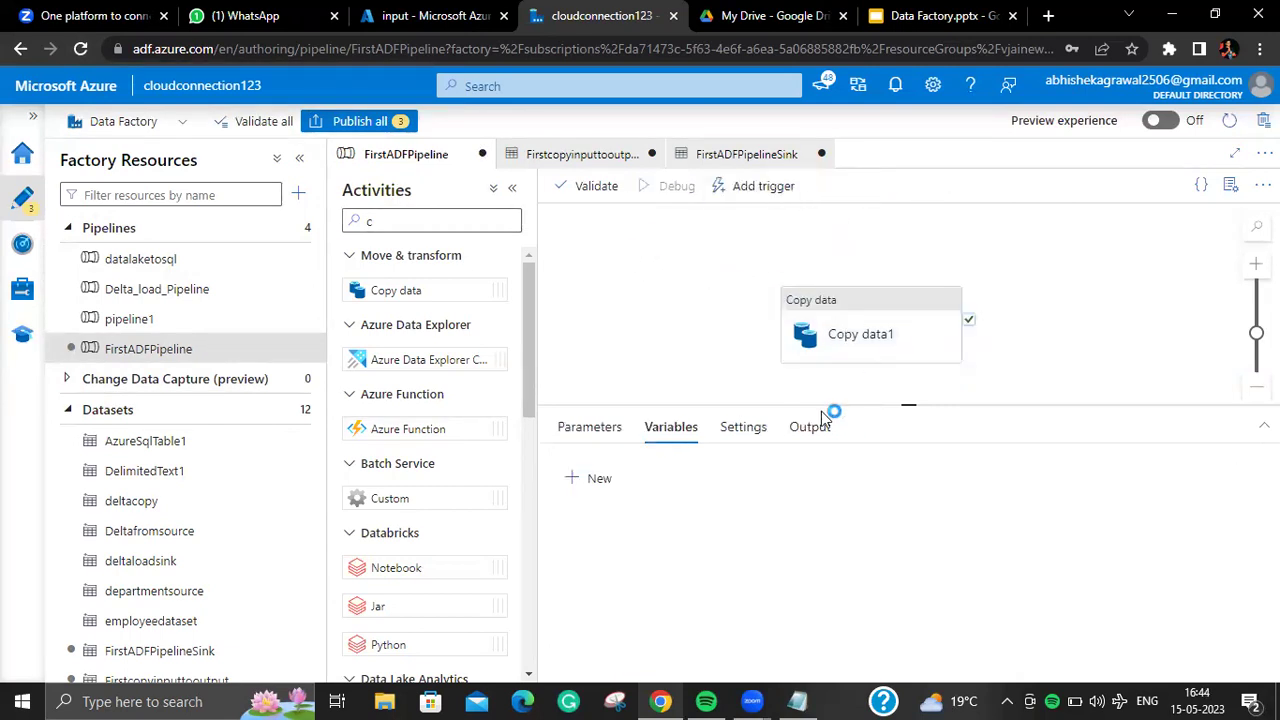
{"action": "left_click", "coordinate": [888, 327]}
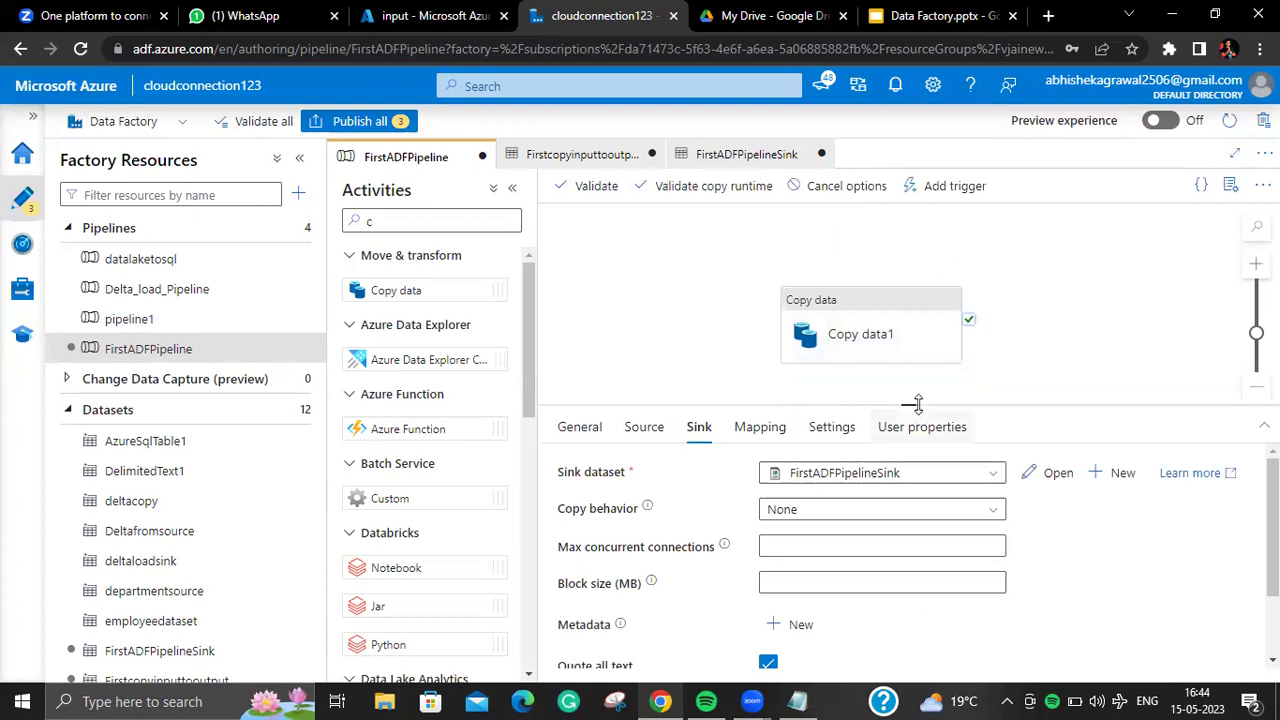
{"action": "left_click", "coordinate": [860, 300]}
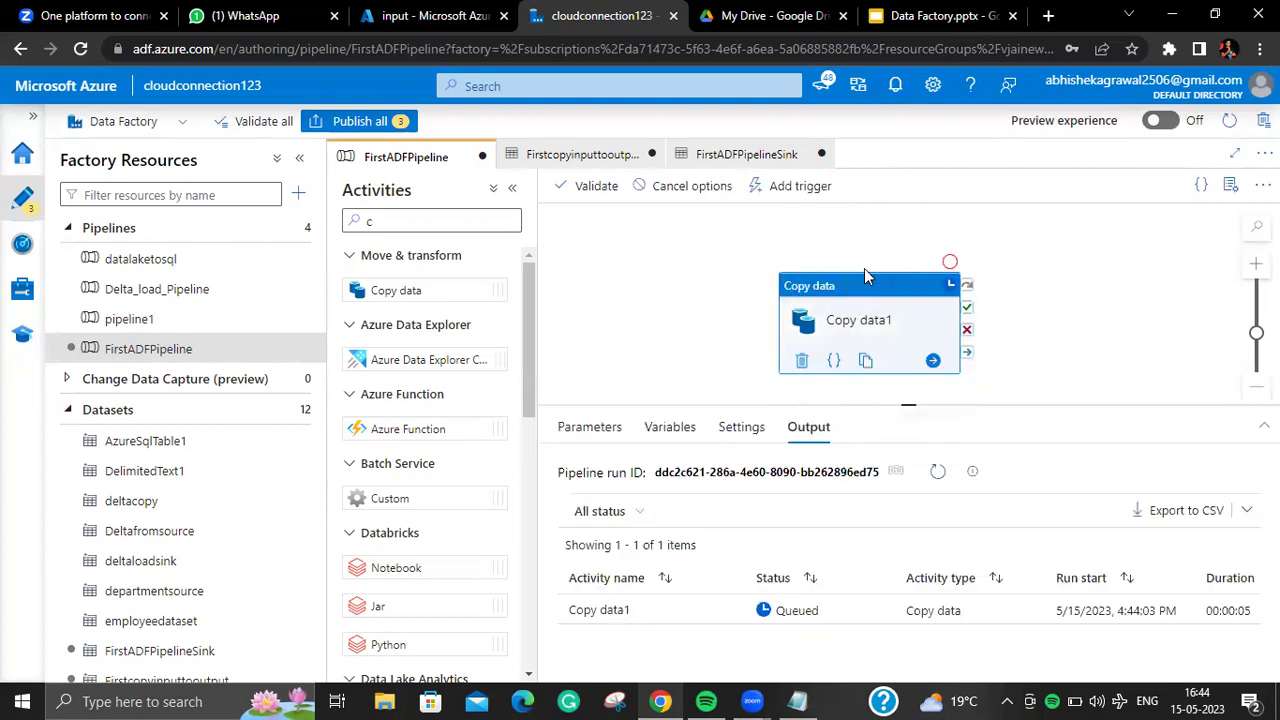
{"action": "left_click", "coordinate": [868, 372]}
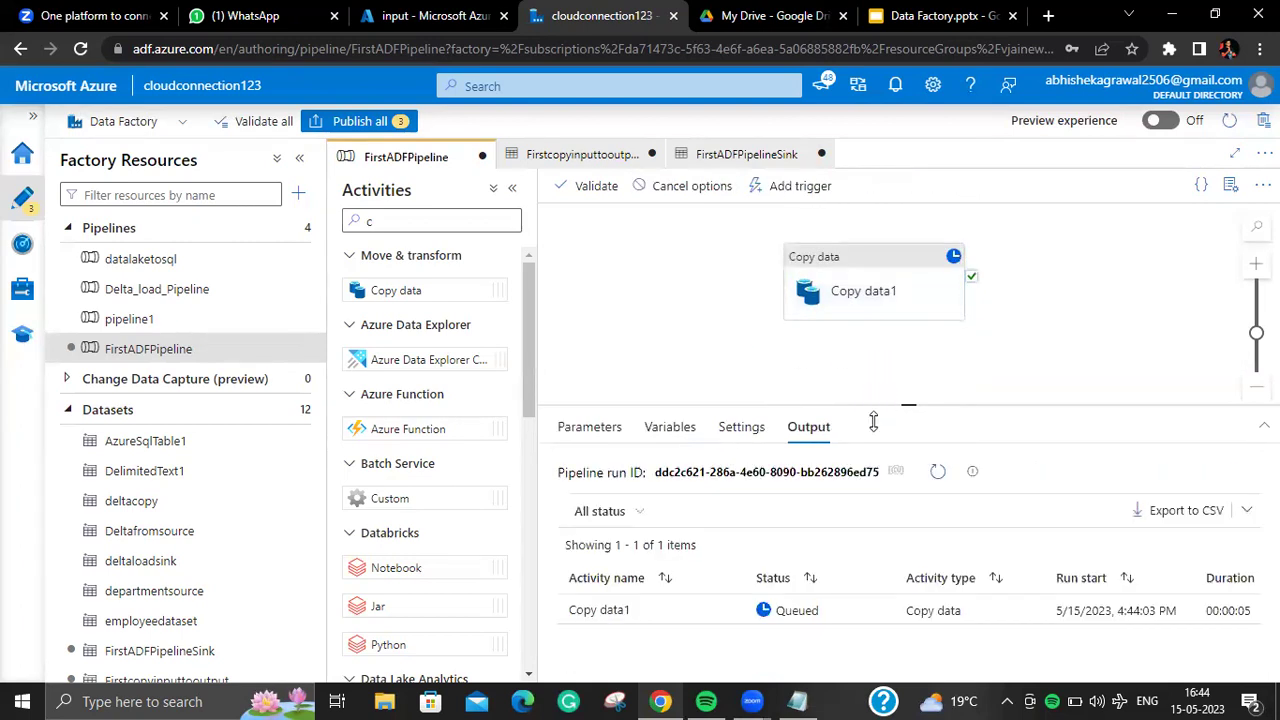
{"action": "left_click_drag", "start_coordinate": [908, 405], "coordinate": [910, 330]}
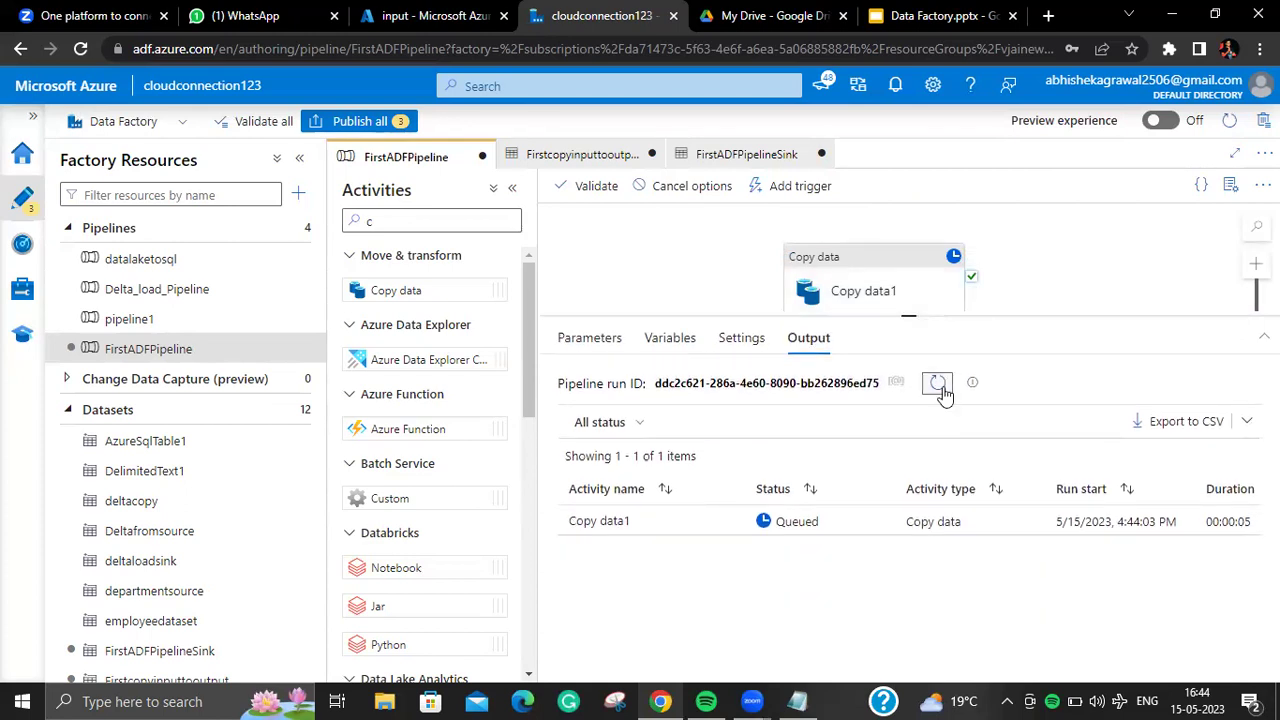
{"action": "left_click", "coordinate": [938, 386]}
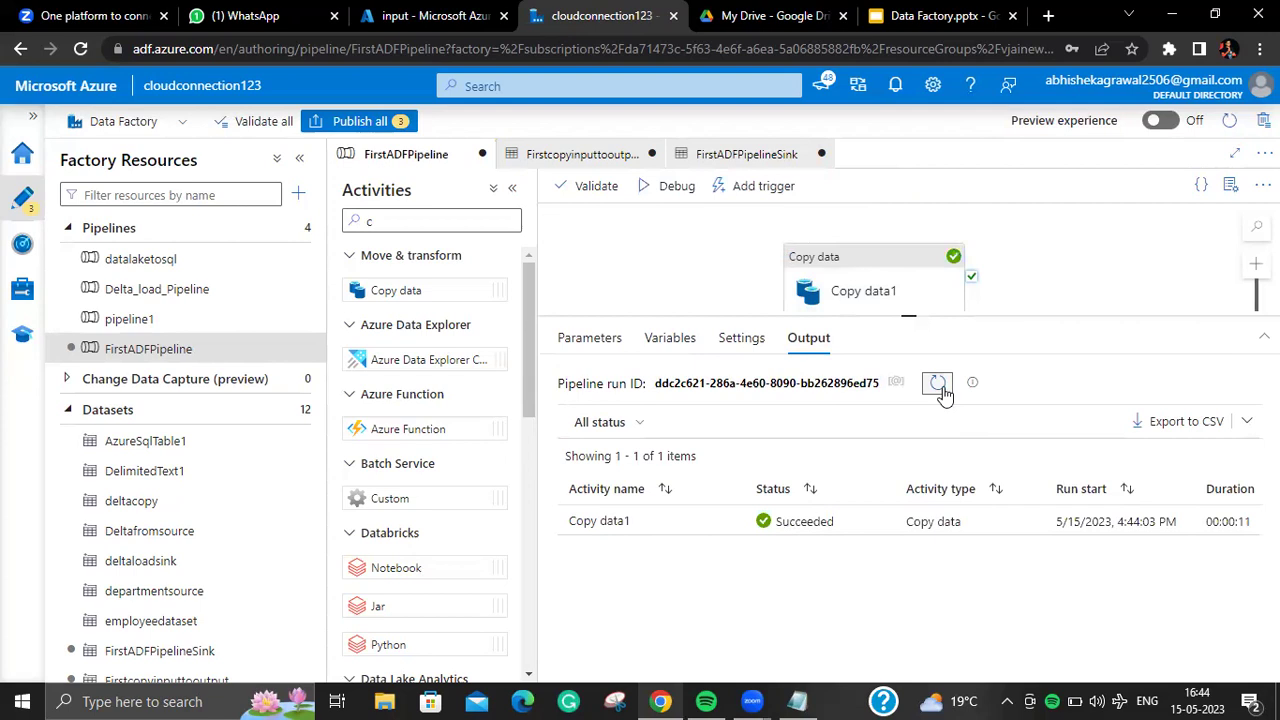
{"action": "left_click", "coordinate": [411, 18]}
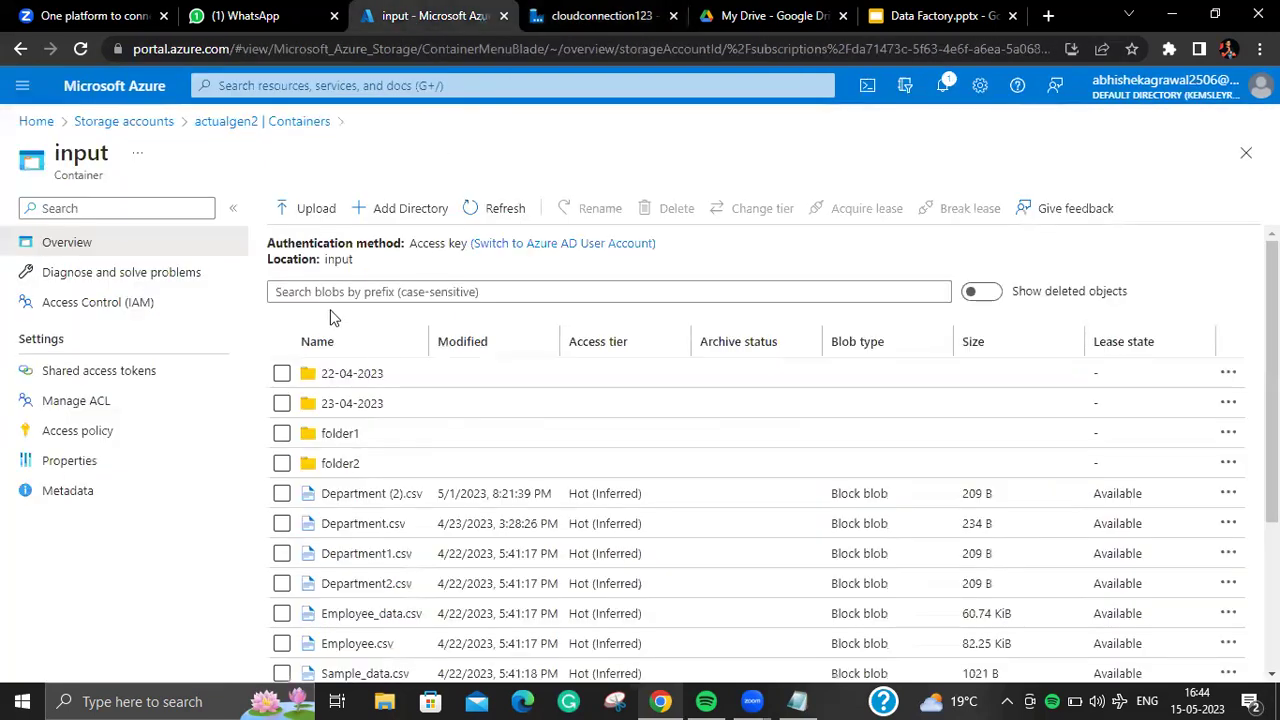
Step: View the copied Department.csv contents in the output/Firstcopy folder
{"action": "left_click", "coordinate": [288, 125]}
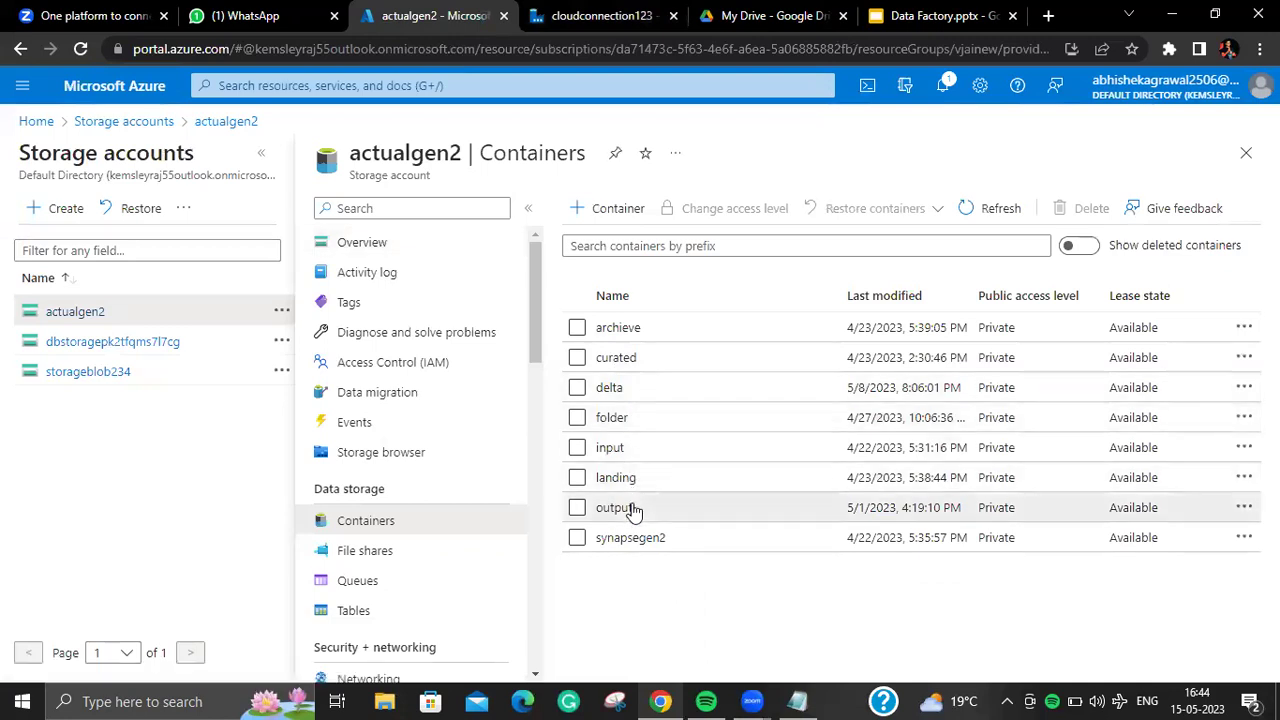
{"action": "left_click", "coordinate": [614, 508]}
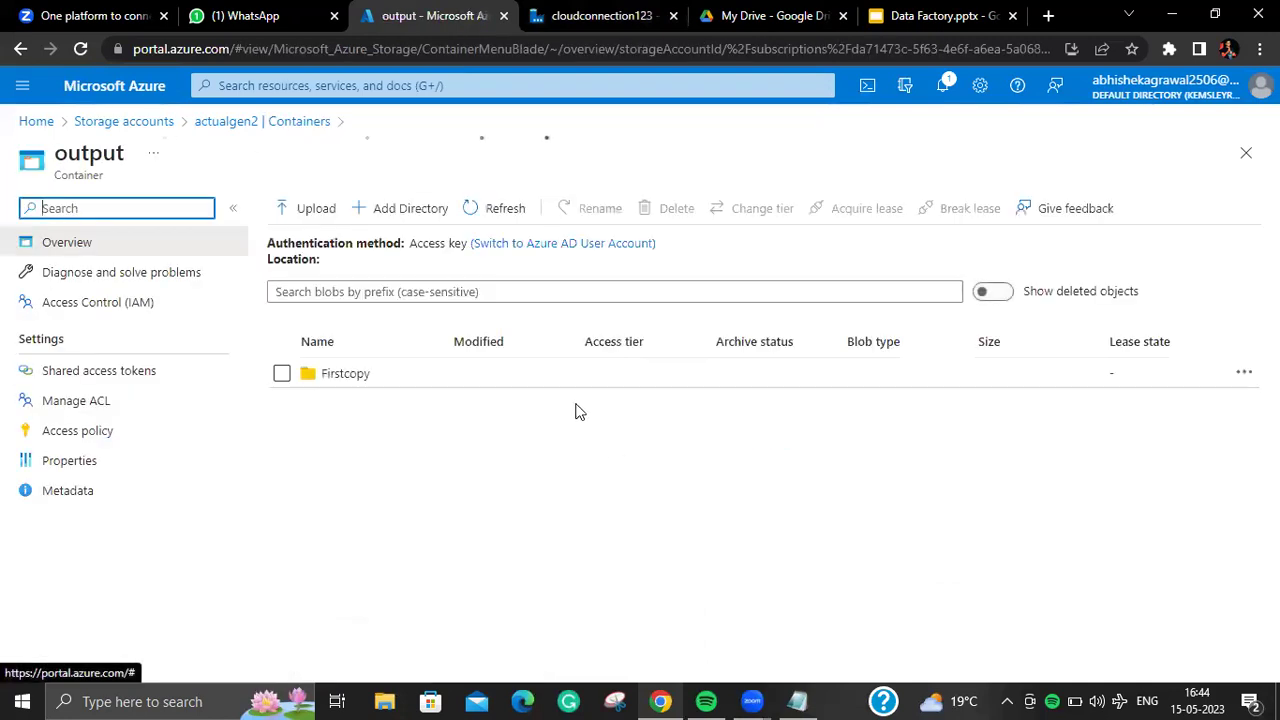
{"action": "left_click", "coordinate": [335, 373]}
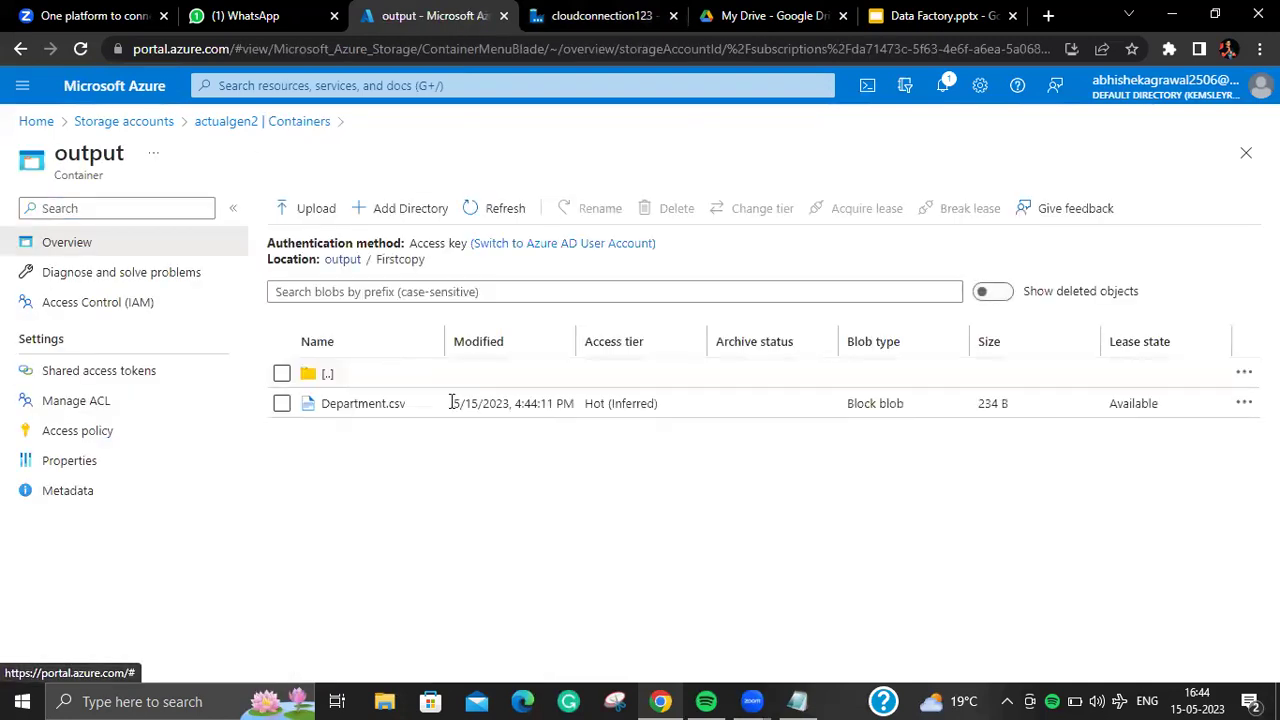
{"action": "left_click", "coordinate": [363, 404]}
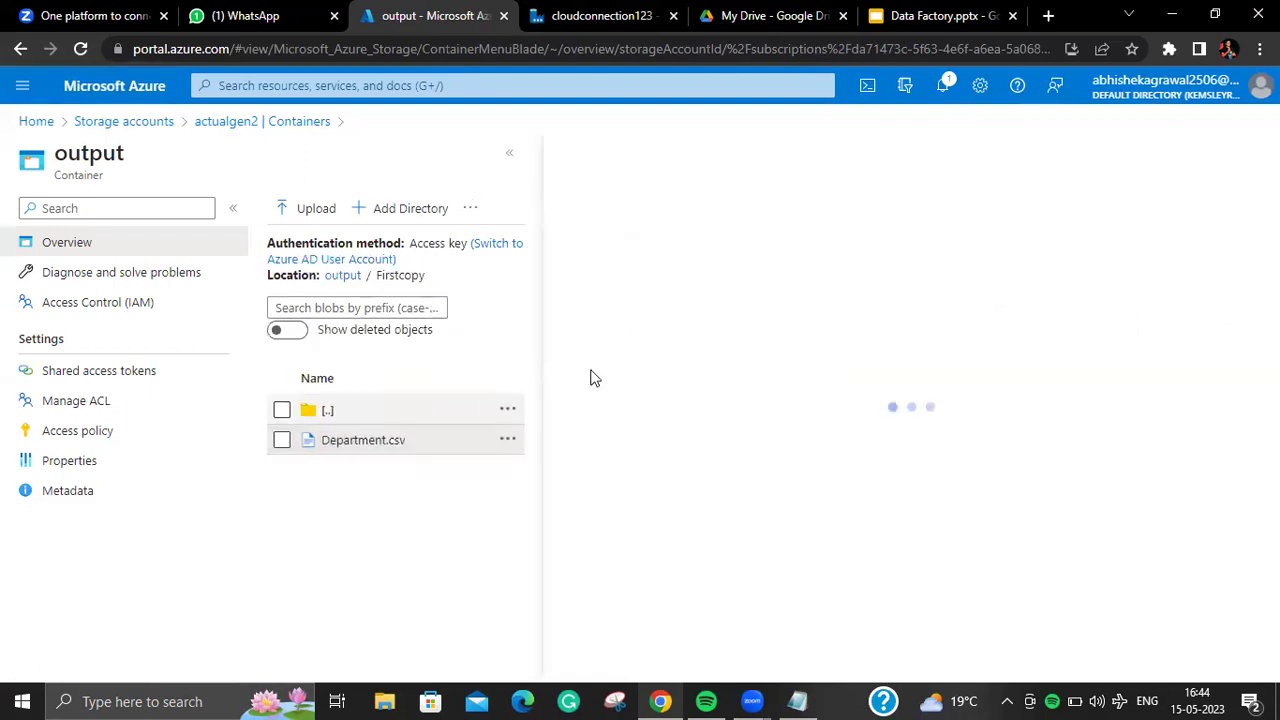
{"action": "left_click", "coordinate": [730, 256]}
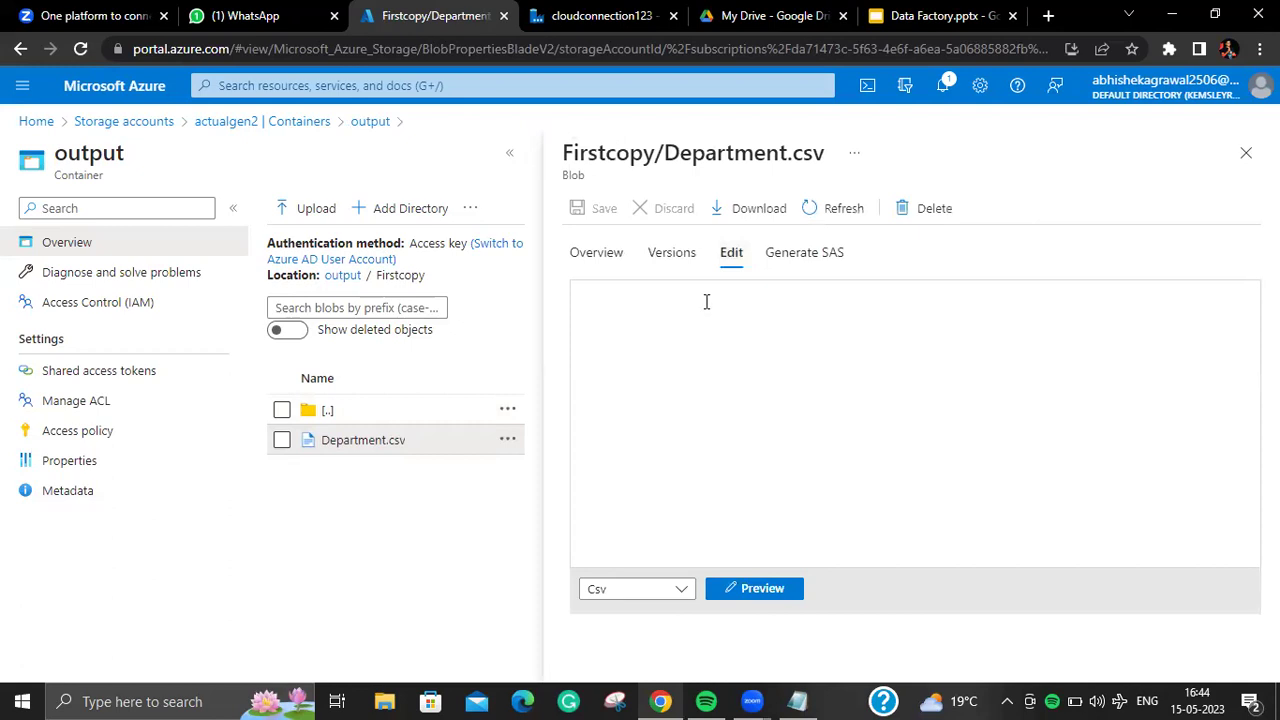
{"action": "left_click", "coordinate": [1245, 154]}
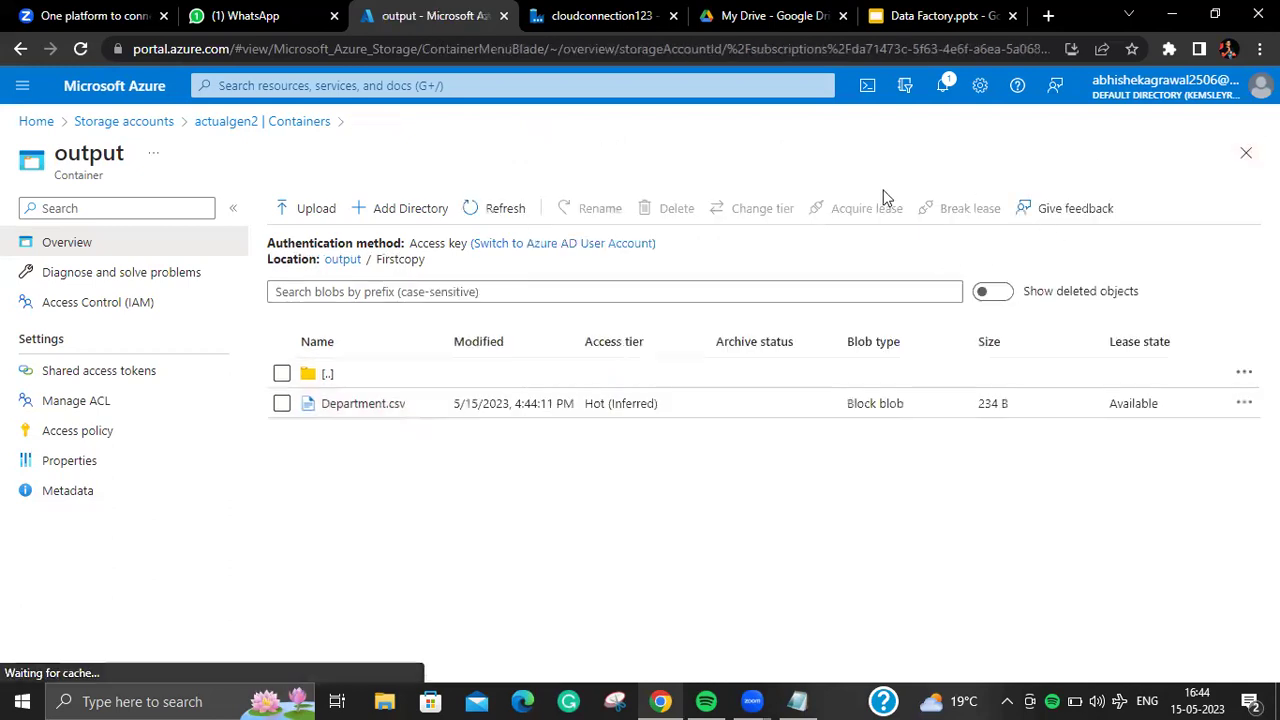
Step: Compare against the original input/Department.csv contents, then go back to Data Factory
{"action": "left_click", "coordinate": [257, 121]}
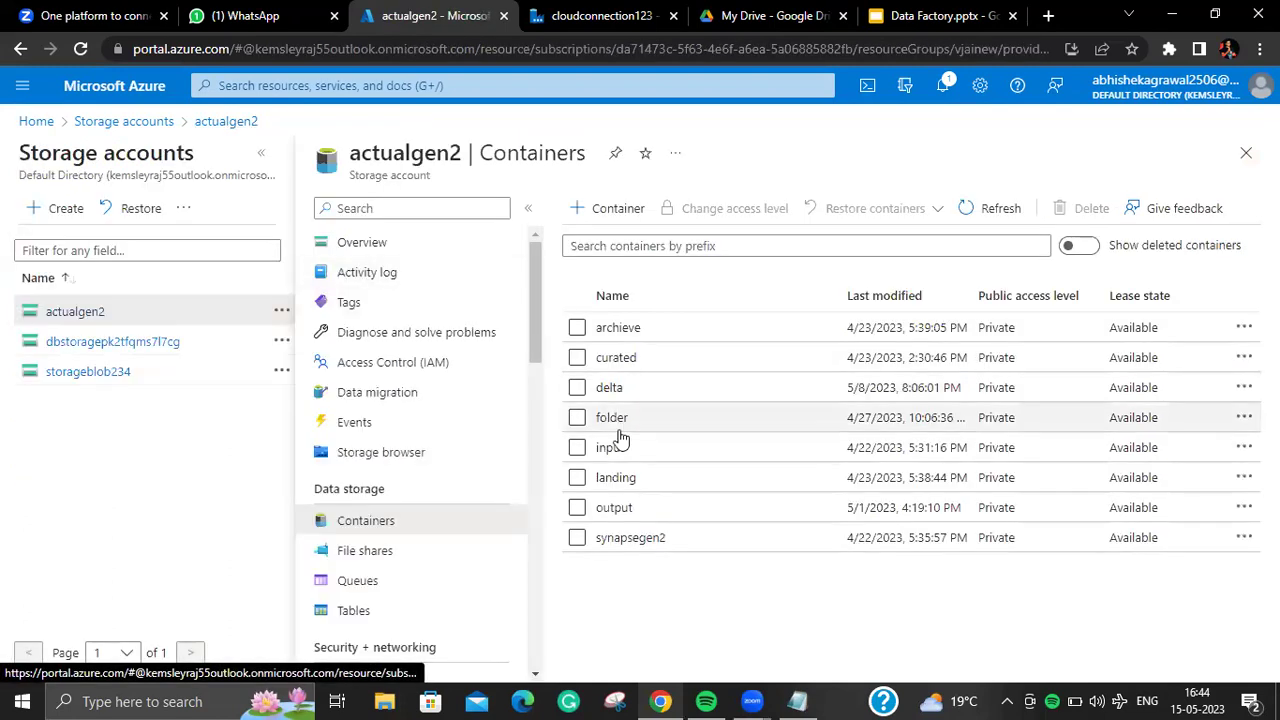
{"action": "left_click", "coordinate": [612, 447]}
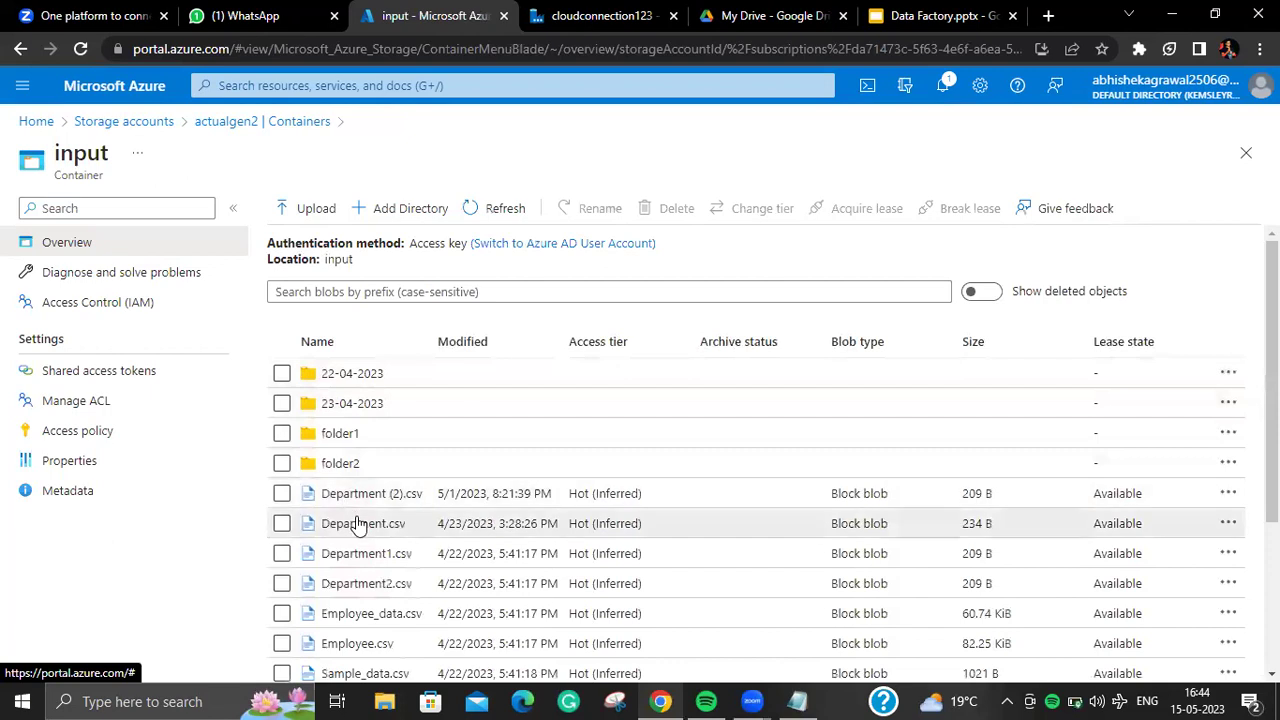
{"action": "left_click", "coordinate": [362, 523]}
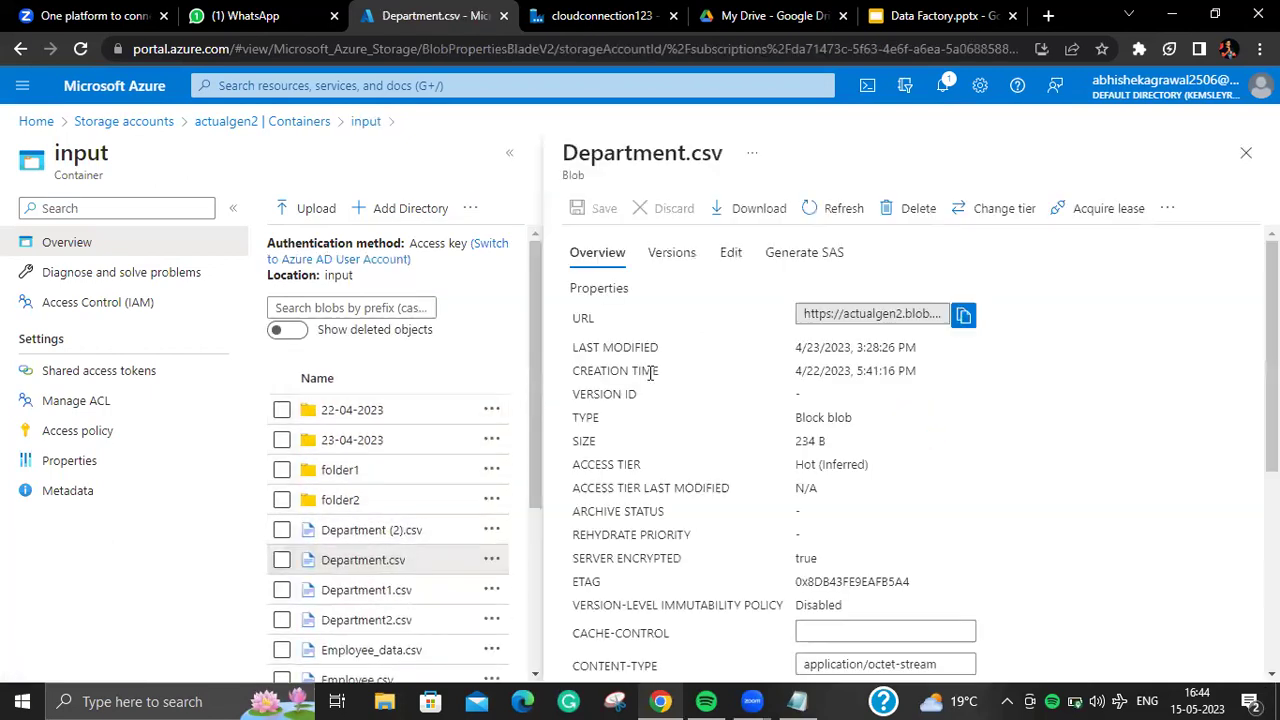
{"action": "left_click", "coordinate": [735, 253]}
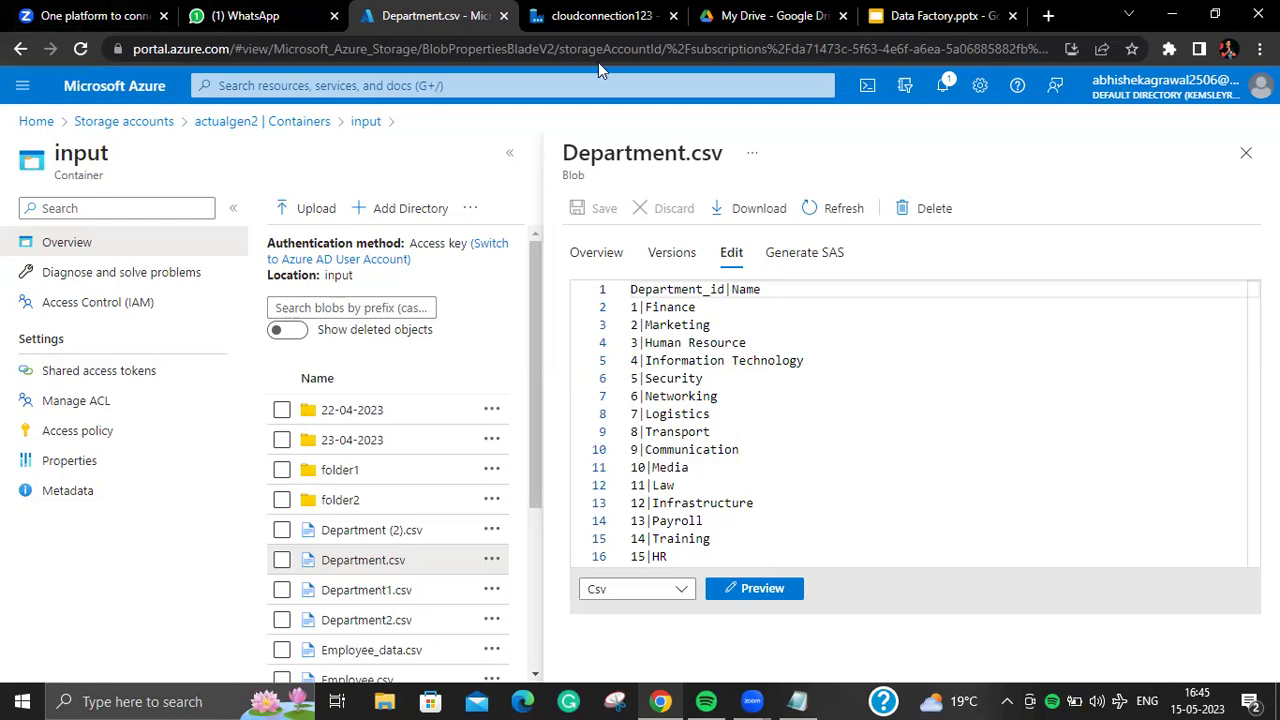
{"action": "left_click", "coordinate": [640, 22]}
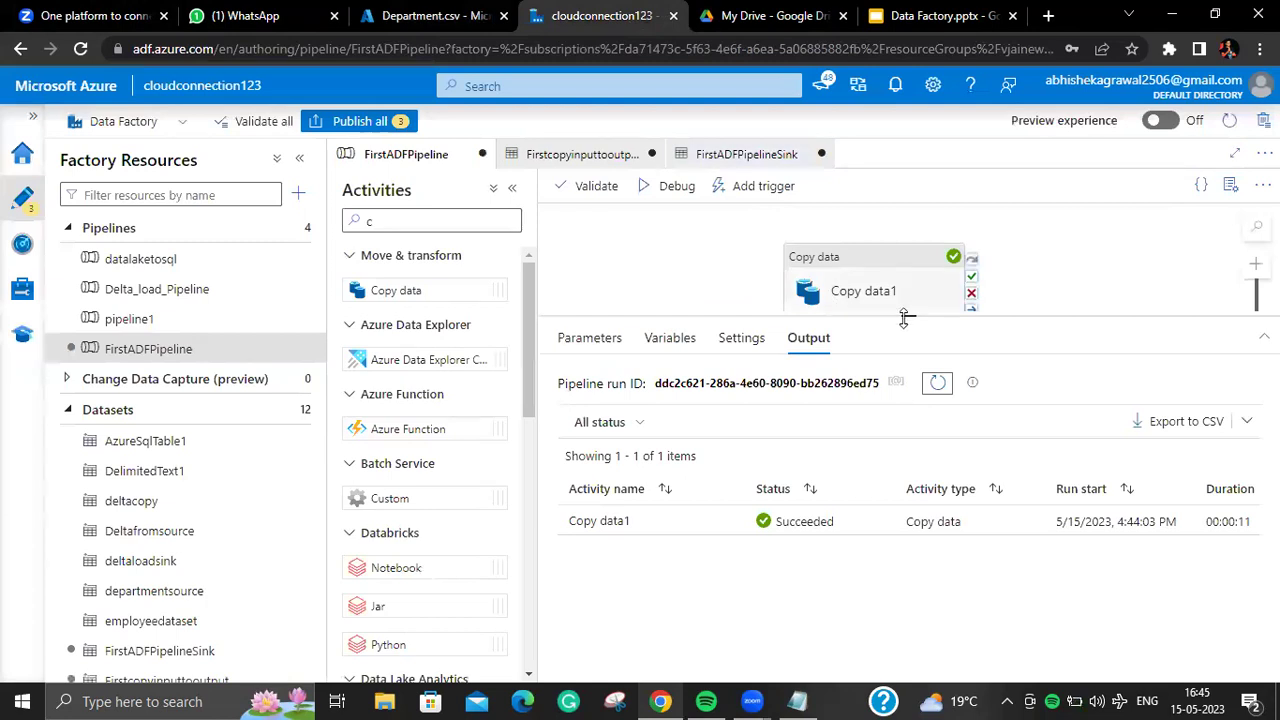
Step: Publish all three pending resources, then browse the pipeline's Settings, Variables and Parameters tabs
{"action": "left_click", "coordinate": [375, 121]}
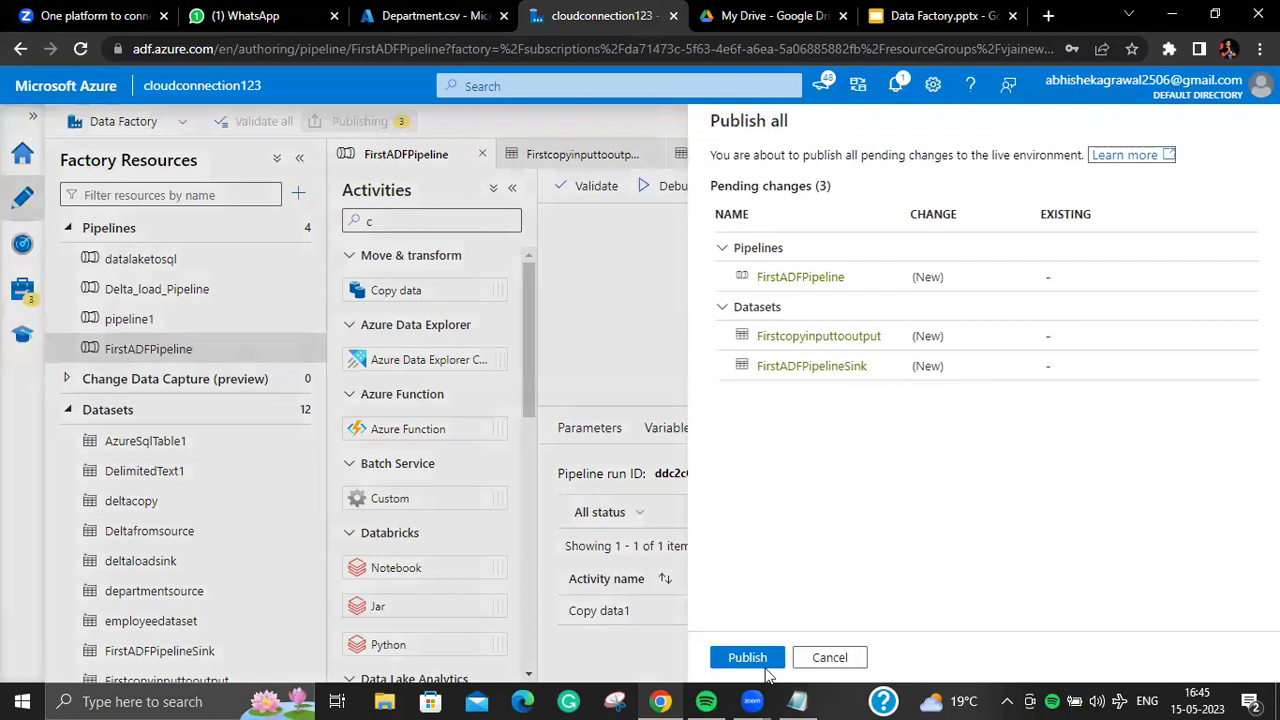
{"action": "left_click", "coordinate": [766, 668]}
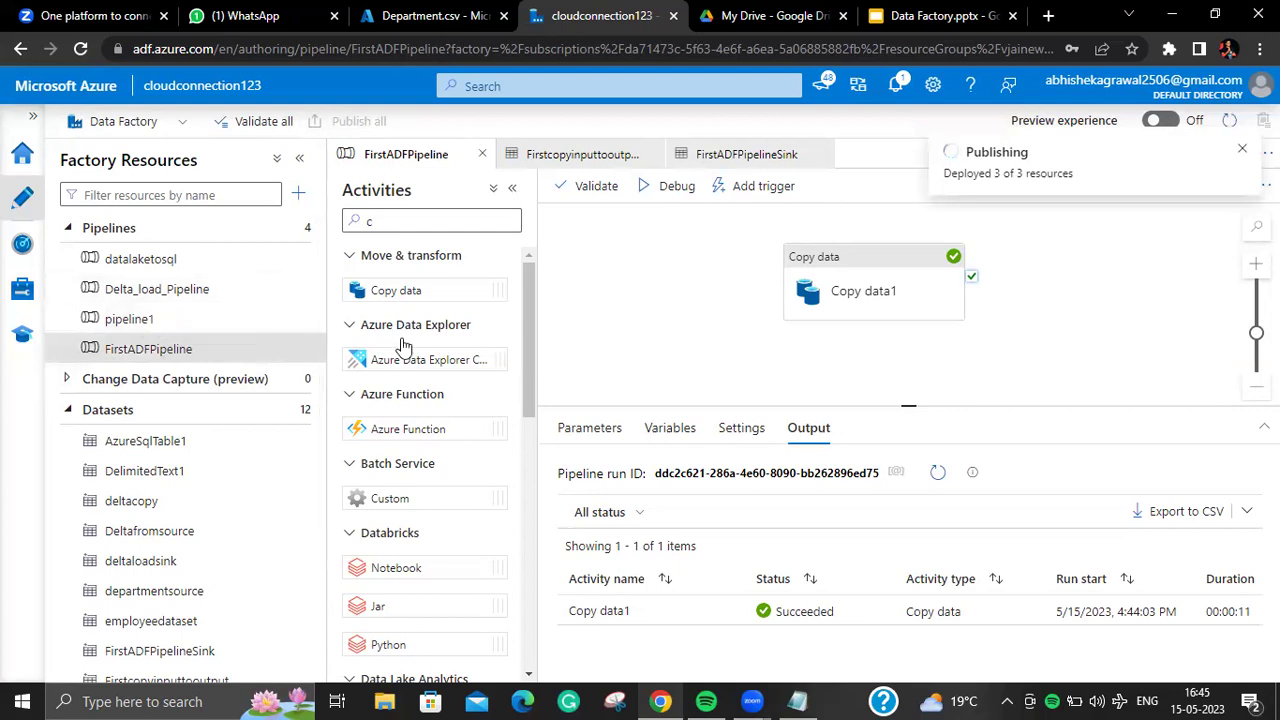
{"action": "left_click", "coordinate": [1244, 152]}
{"action": "left_click", "coordinate": [752, 432]}
{"action": "left_click", "coordinate": [662, 429]}
{"action": "left_click", "coordinate": [580, 430]}
{"action": "left_click", "coordinate": [665, 430]}
{"action": "left_click", "coordinate": [743, 427]}
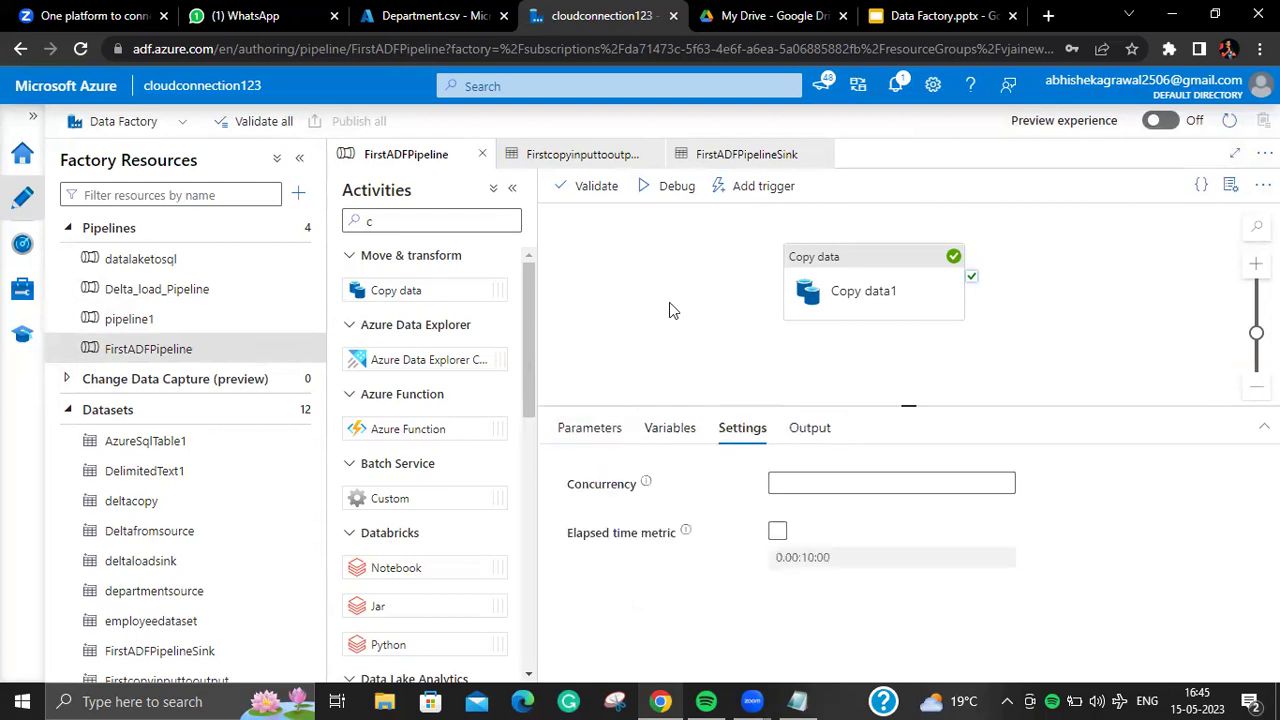
Step: Reopen FirstADFPipeline and view the Copy data1 activity's source settings
{"action": "left_click", "coordinate": [180, 360]}
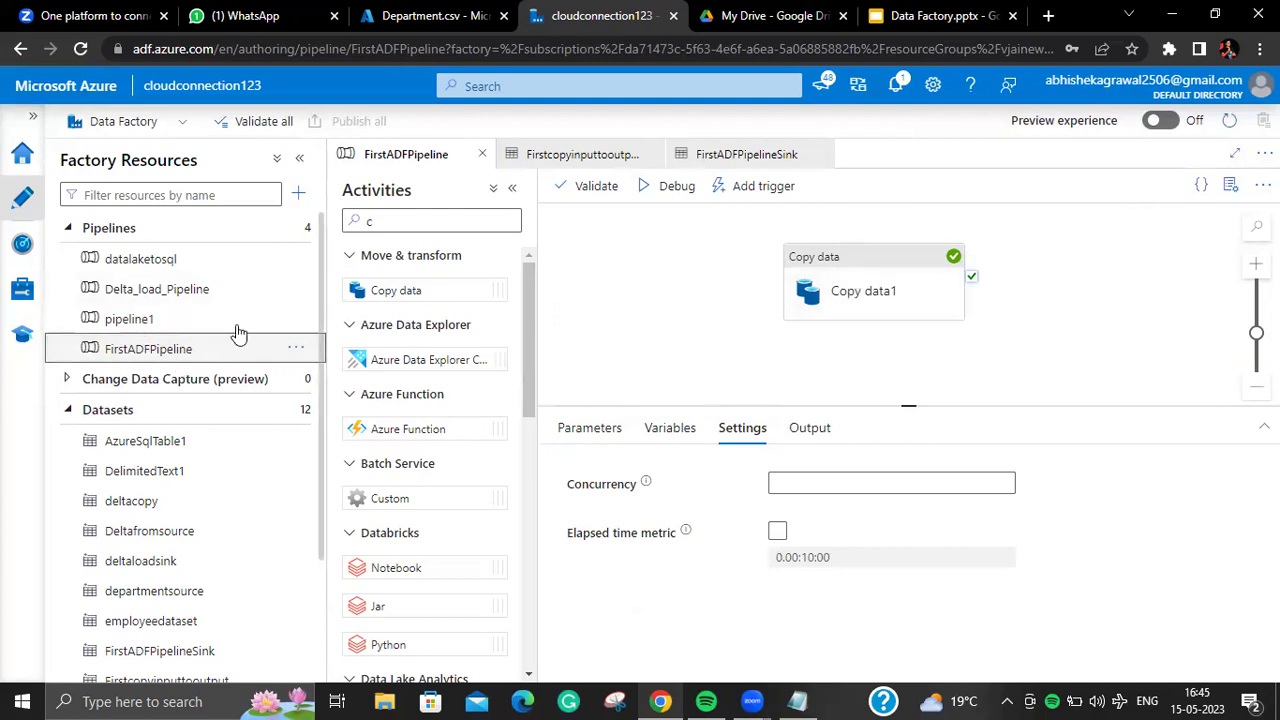
{"action": "left_click", "coordinate": [833, 270]}
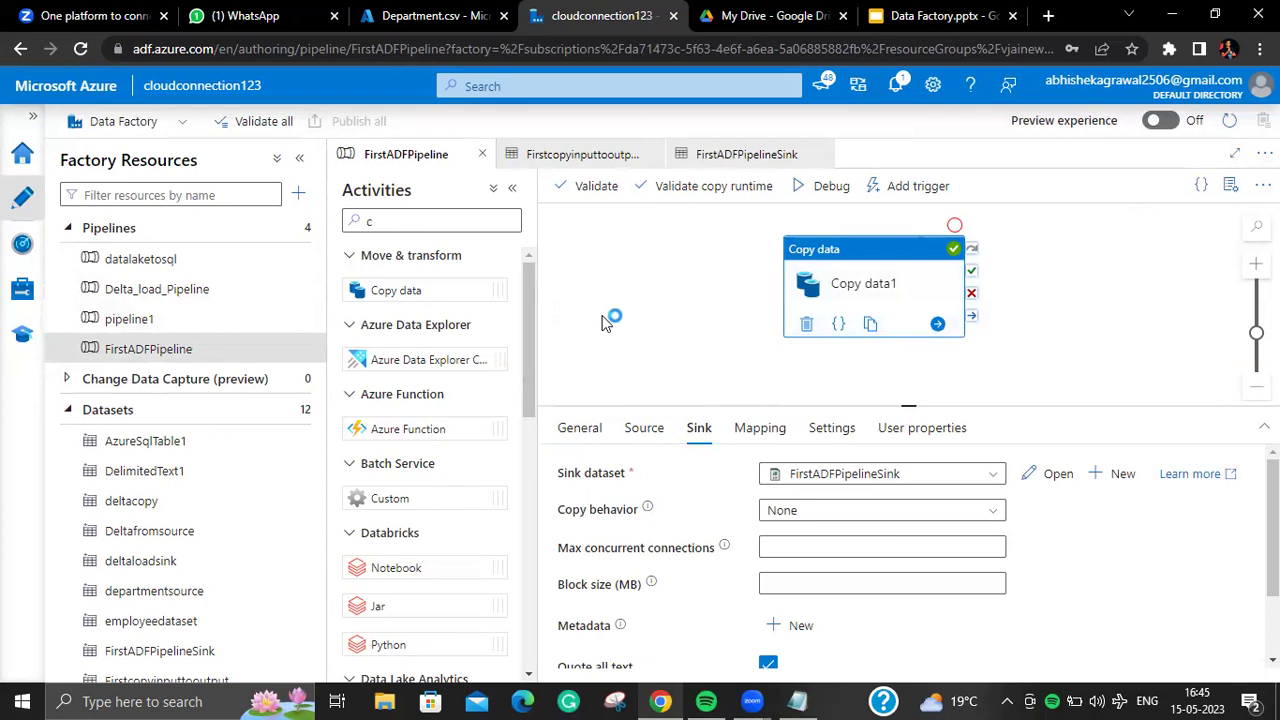
{"action": "left_click", "coordinate": [644, 427]}
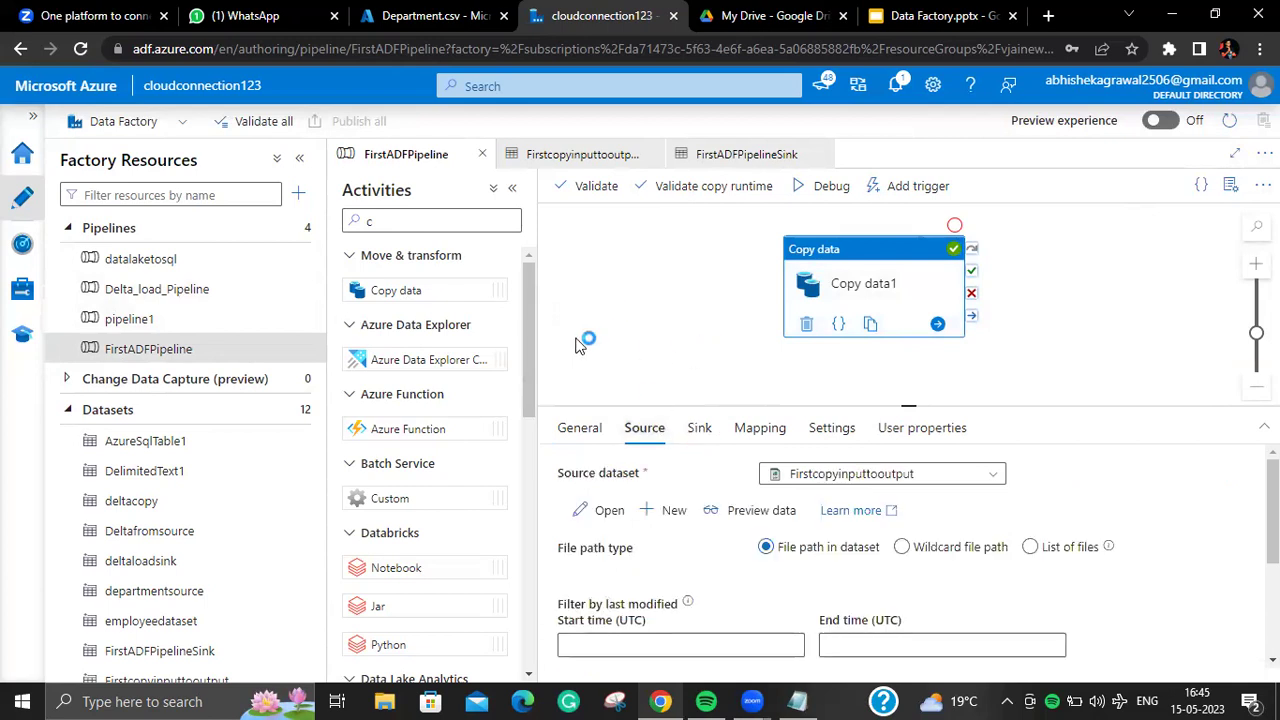
{"action": "scroll", "coordinate": [316, 400], "scroll_direction": "down", "scroll_amount": 2}
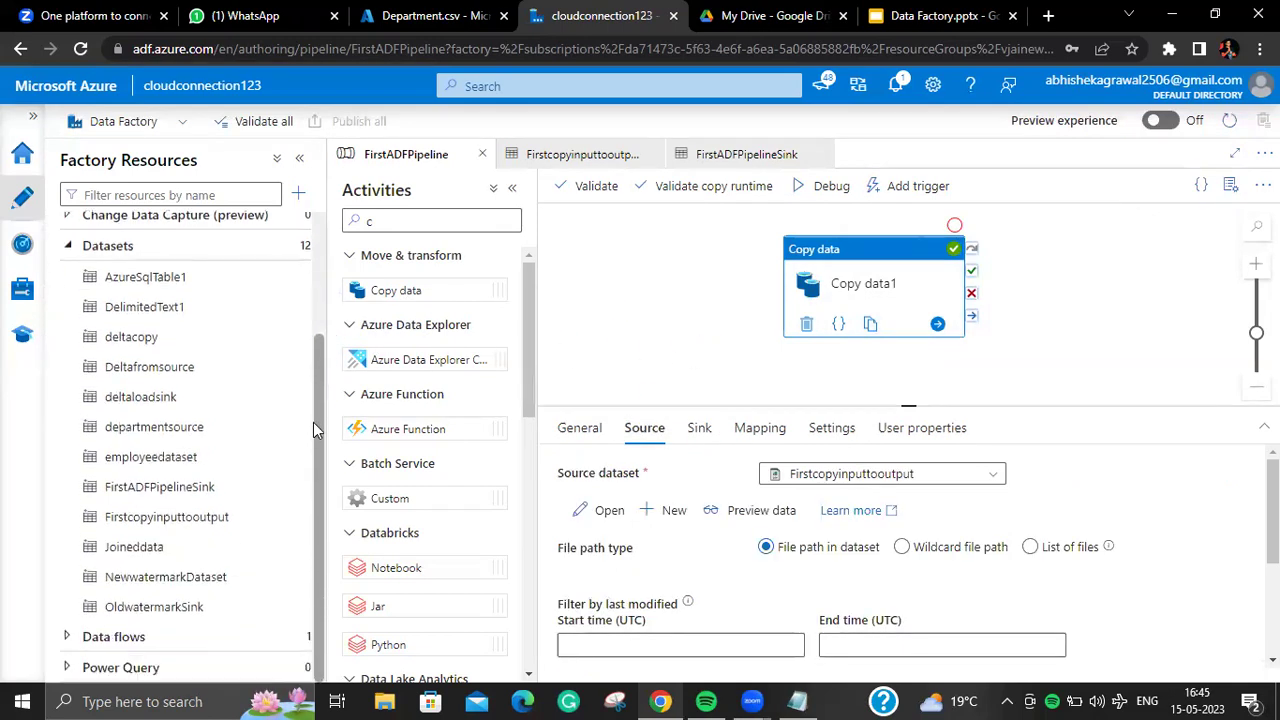
Step: Compare the Firstcopyinputtooutput and FirstADFPipelineSink datasets, glance at the slides, then return to authoring
{"action": "left_click", "coordinate": [215, 516]}
{"action": "left_click", "coordinate": [160, 487]}
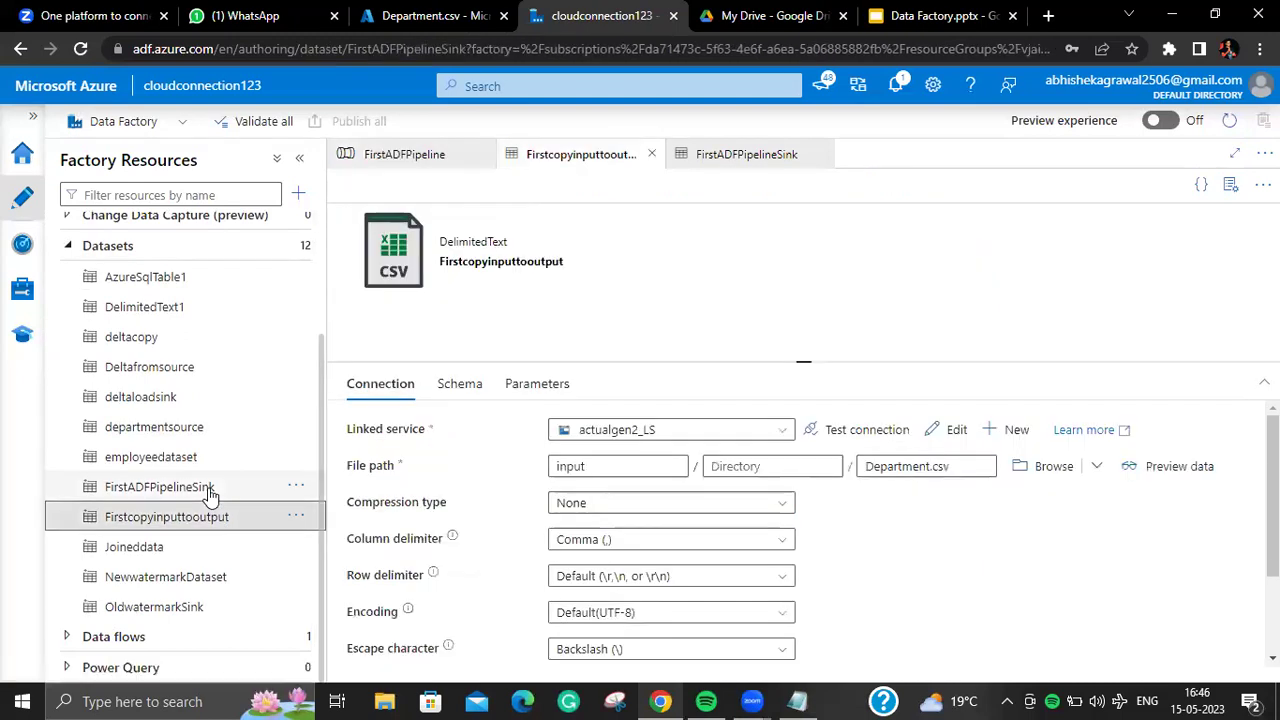
{"action": "left_click", "coordinate": [172, 517]}
{"action": "left_click", "coordinate": [163, 489]}
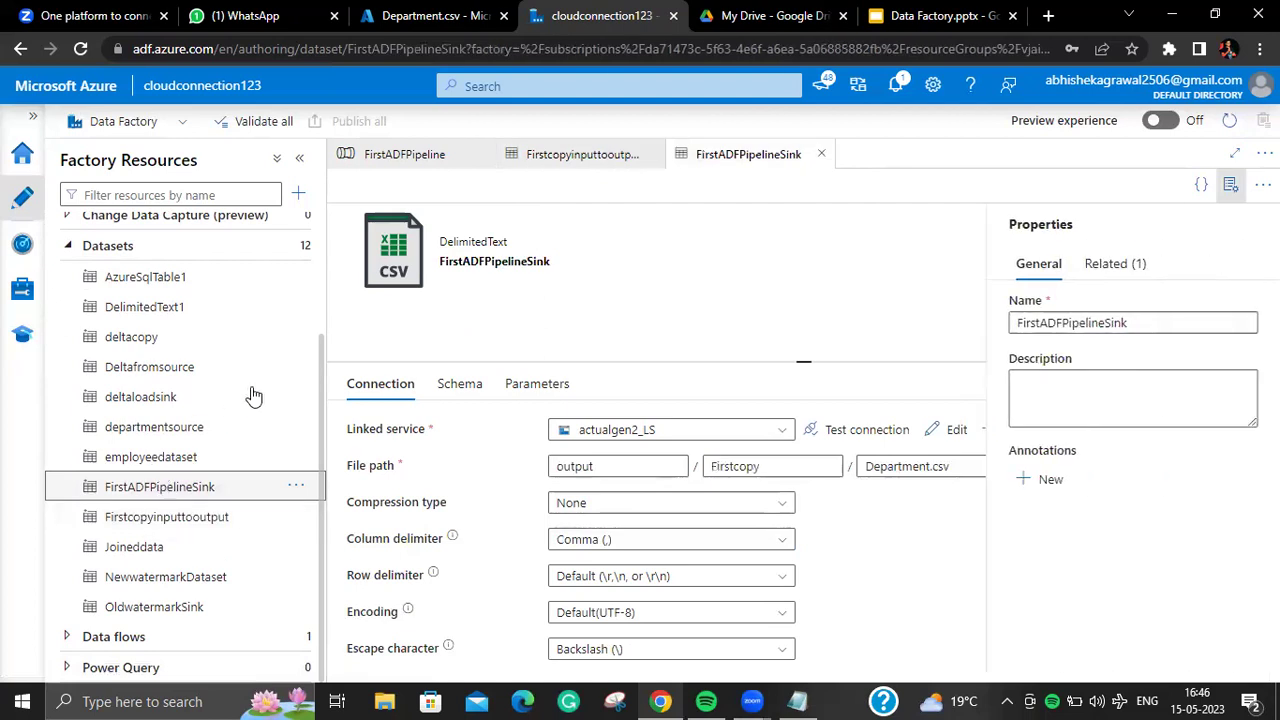
{"action": "left_click_drag", "start_coordinate": [313, 360], "coordinate": [323, 262]}
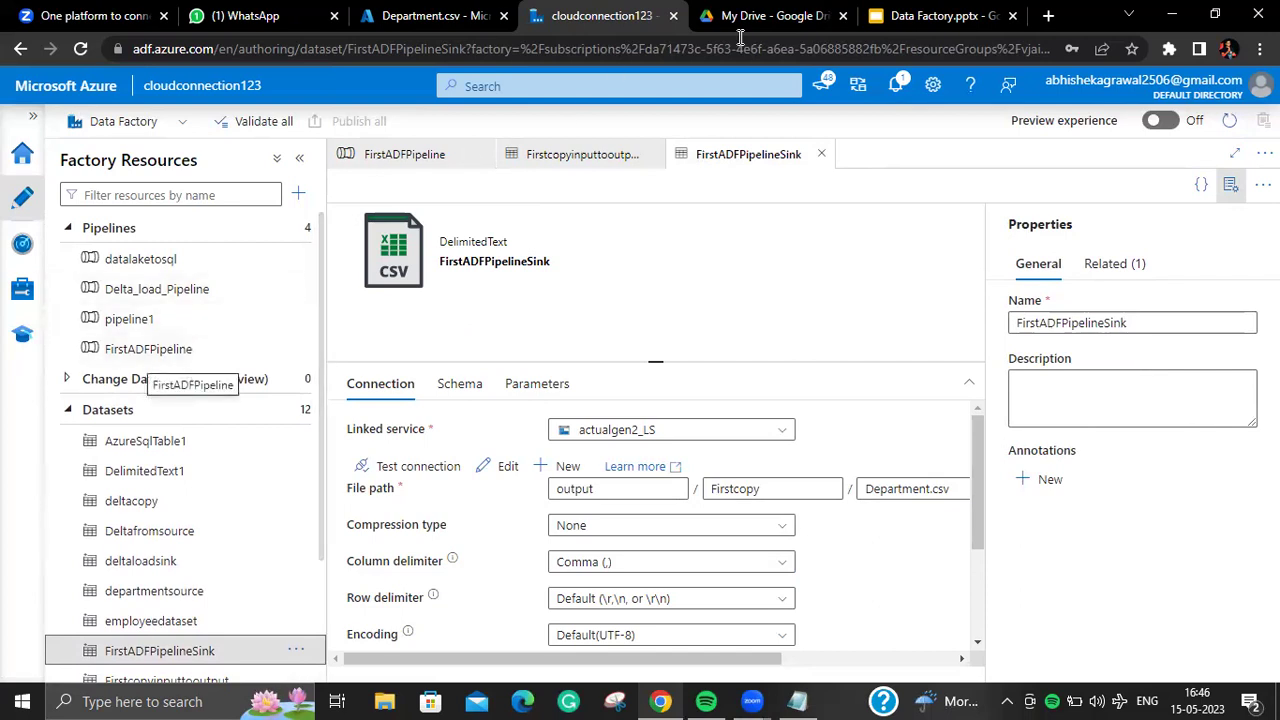
{"action": "left_click", "coordinate": [938, 16]}
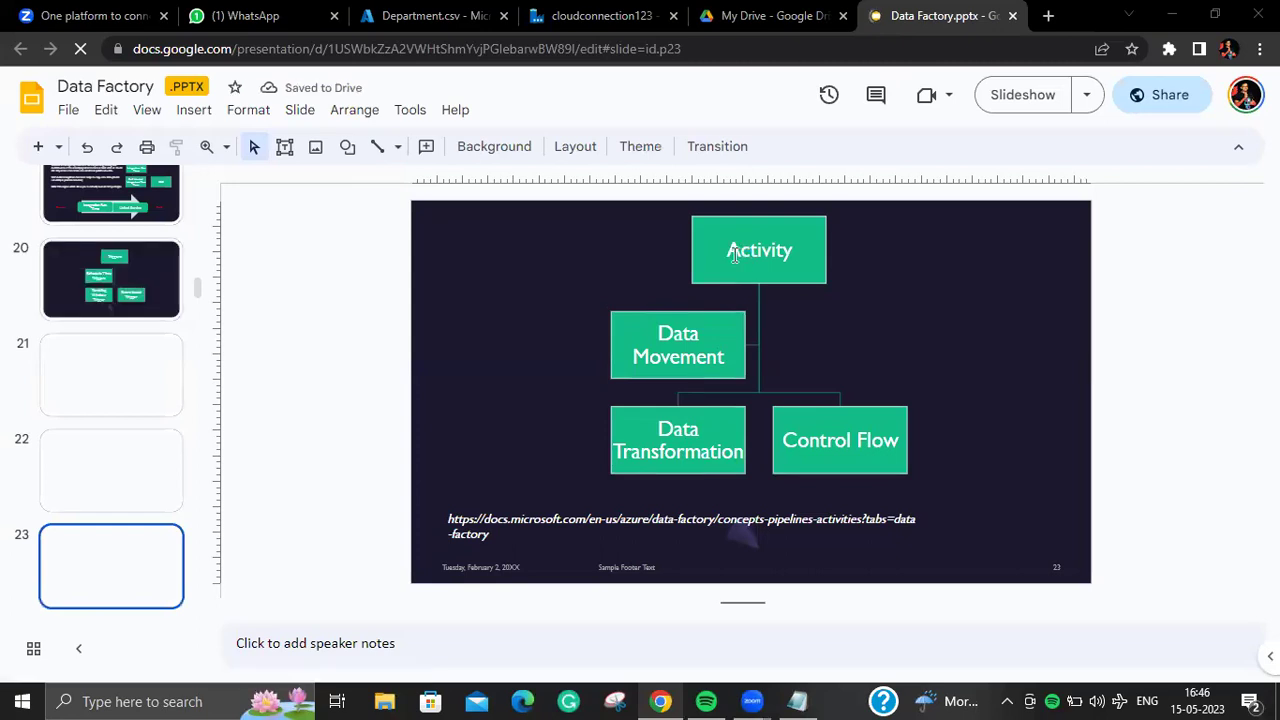
{"action": "left_click", "coordinate": [588, 16]}
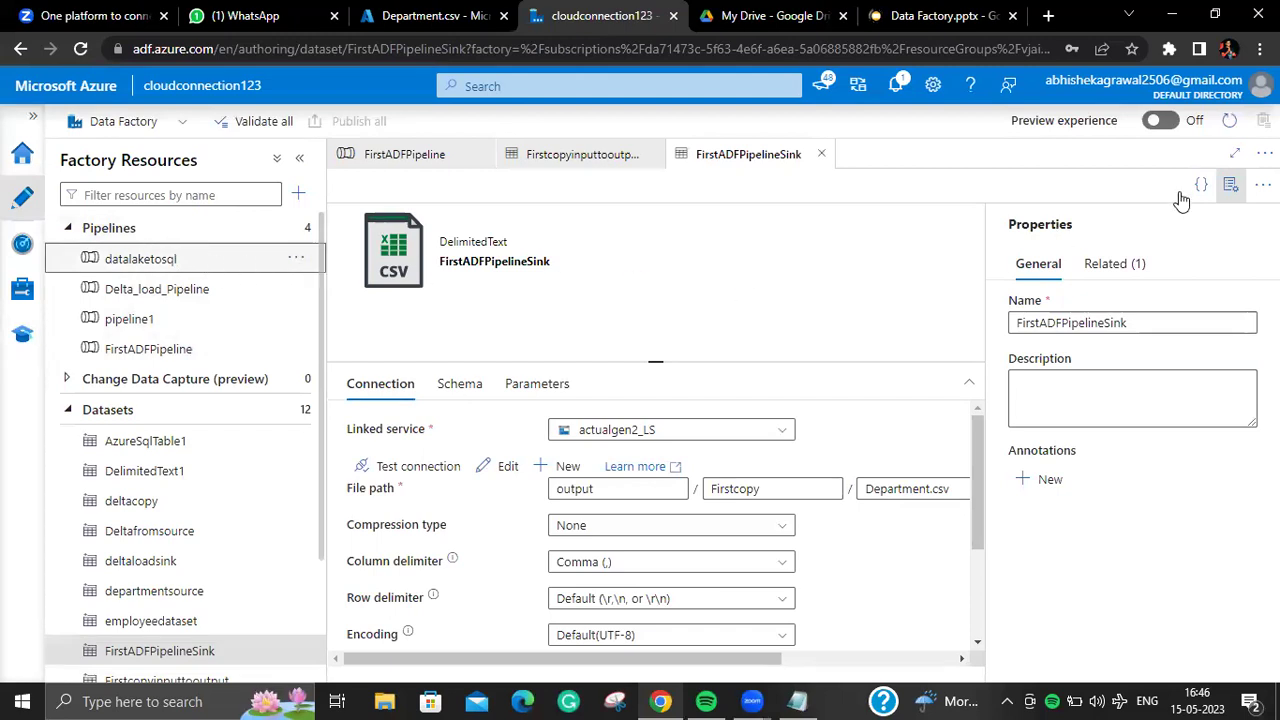
Step: Clear the 'st' and 'fo' searches from the activity filter, then show the Data Factory slides
{"action": "left_click", "coordinate": [440, 222]}
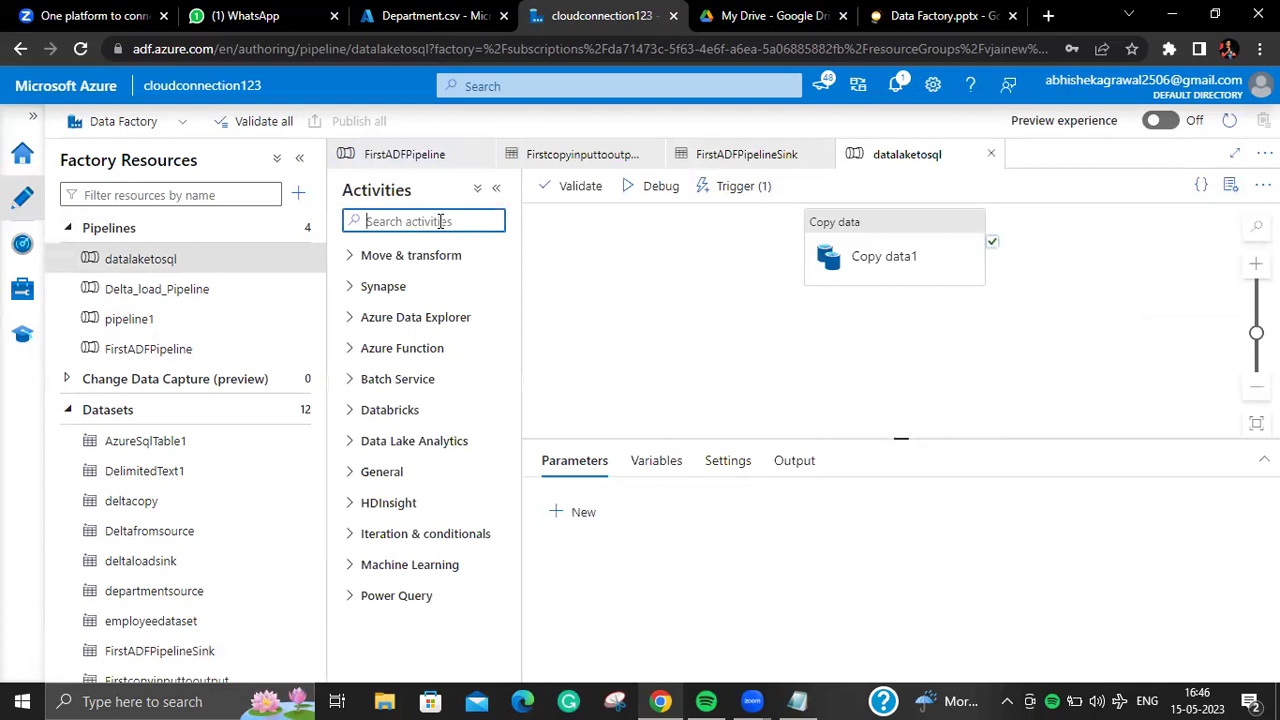
{"action": "type", "text": "st"}
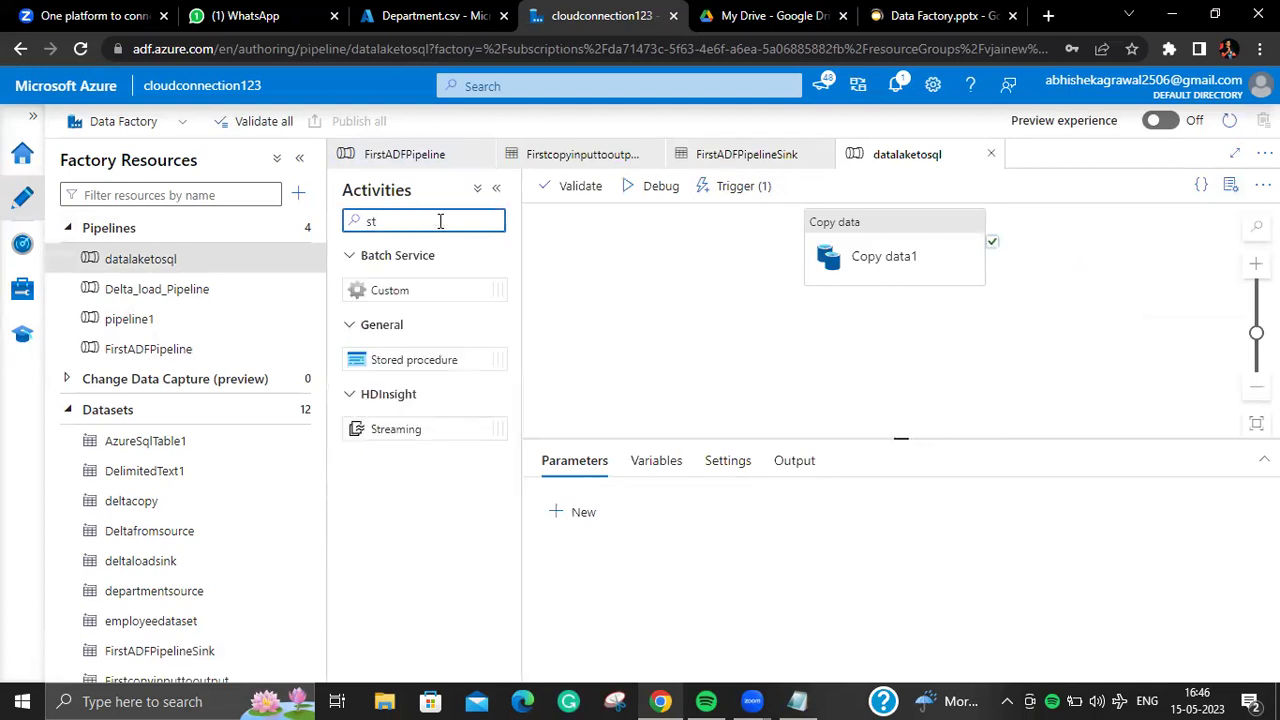
{"action": "key", "text": "BackSpace"}
{"action": "key", "text": "BackSpace"}
{"action": "type", "text": "fo"}
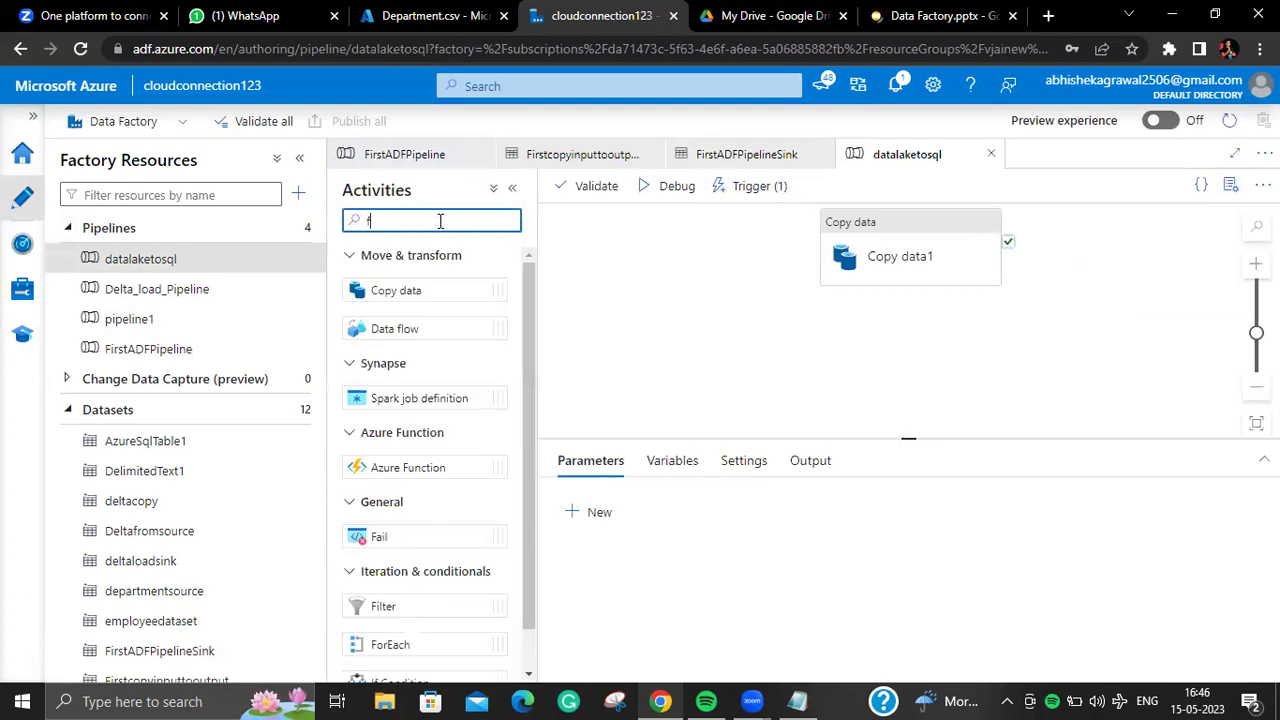
{"action": "key", "text": "BackSpace"}
{"action": "key", "text": "BackSpace"}
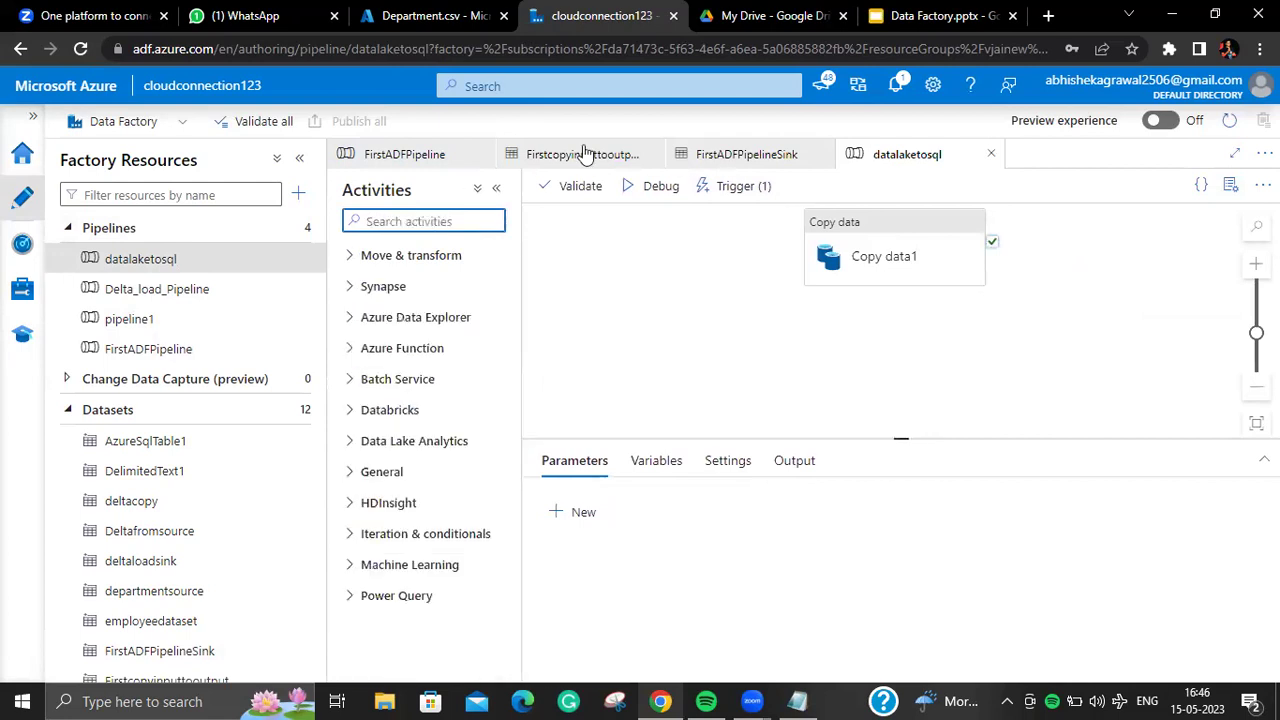
{"action": "left_click", "coordinate": [930, 21]}
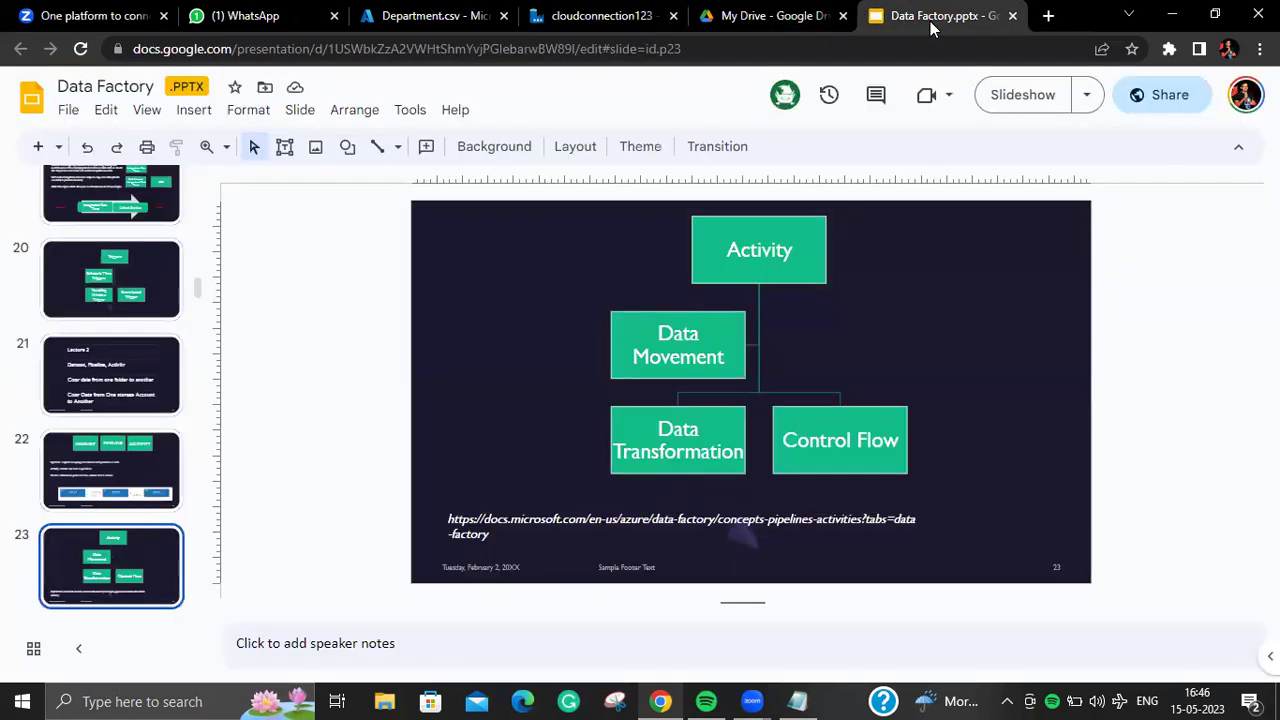
Step: Point out Data Transformation and Control Flow on slide 23, select the documentation link, and open a new tab
{"action": "left_click", "coordinate": [658, 372]}
{"action": "left_click", "coordinate": [658, 430]}
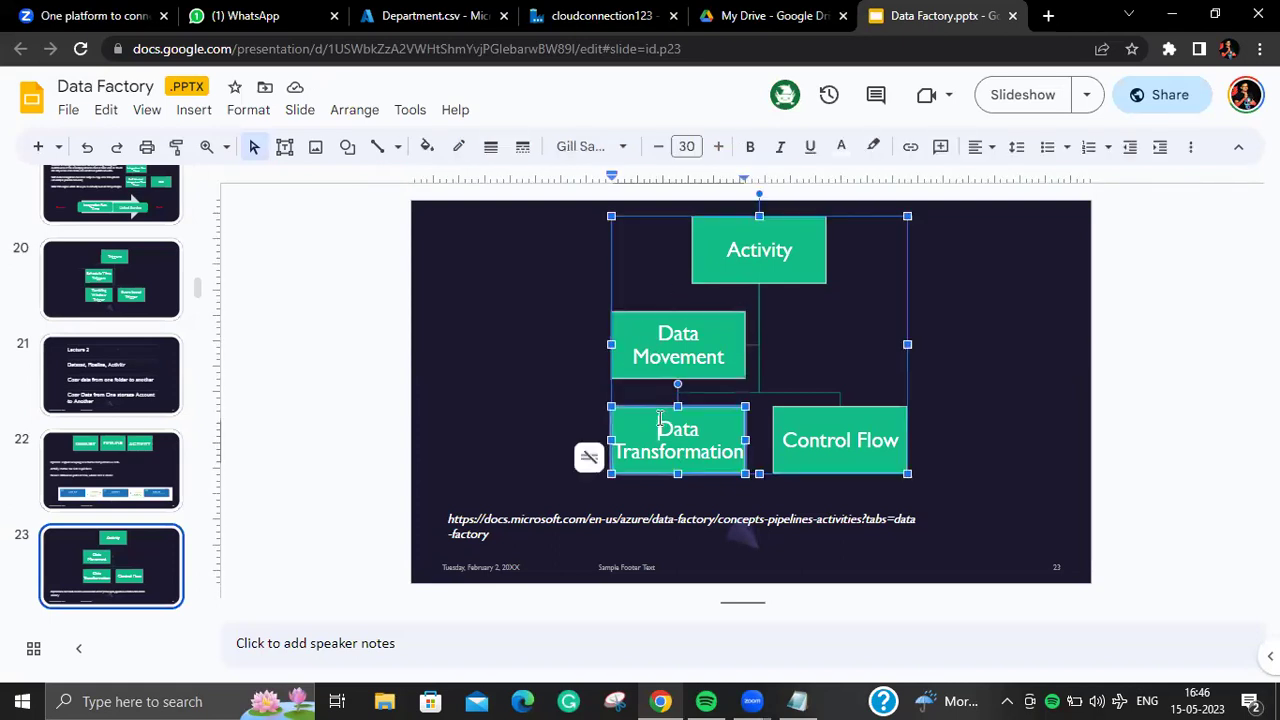
{"action": "left_click", "coordinate": [811, 427]}
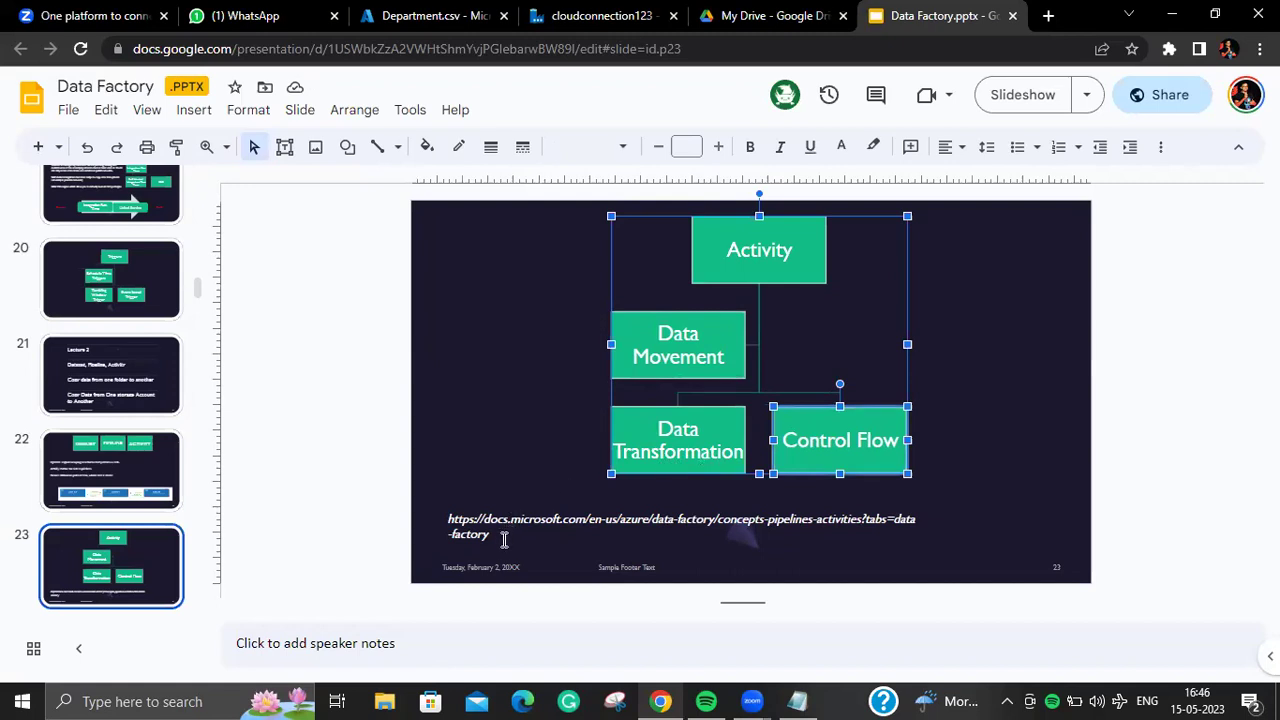
{"action": "triple_click", "coordinate": [452, 522]}
{"action": "key", "text": "ctrl+c"}
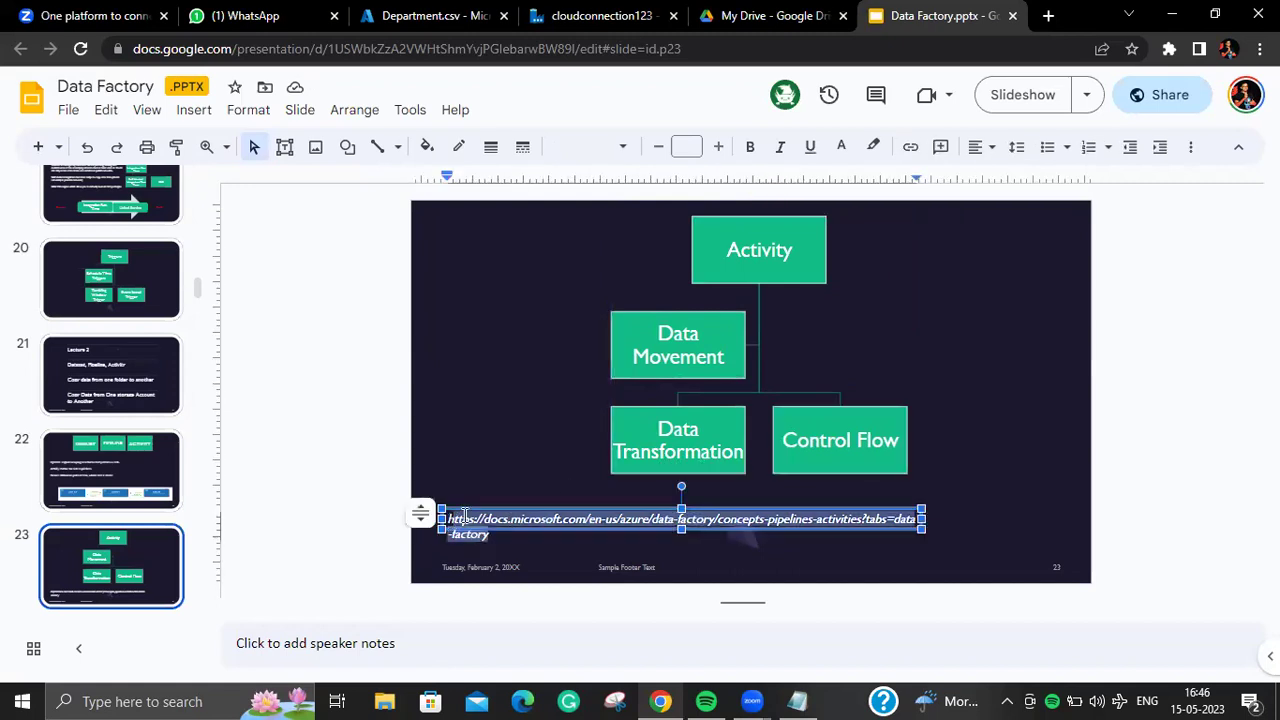
{"action": "left_click", "coordinate": [1047, 16]}
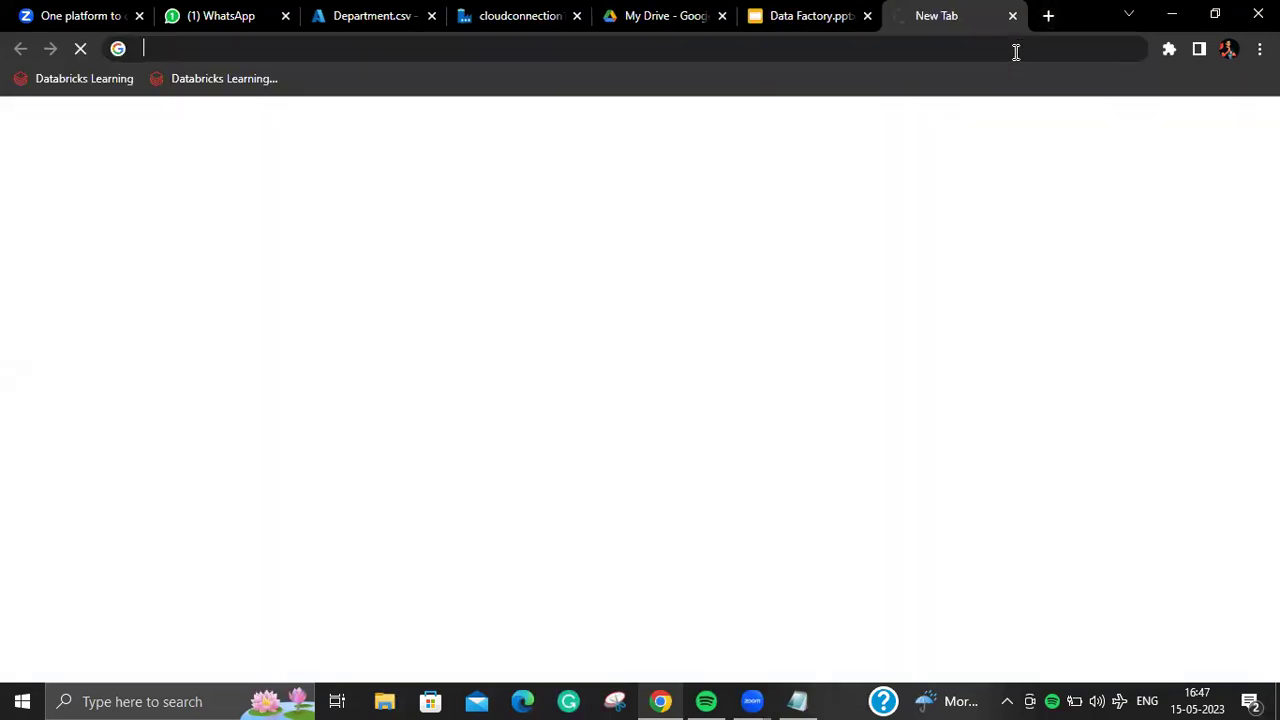
Step: Load the pasted documentation link and scroll through the data transformation and control flow activity tables
{"action": "key", "text": "ctrl+v"}
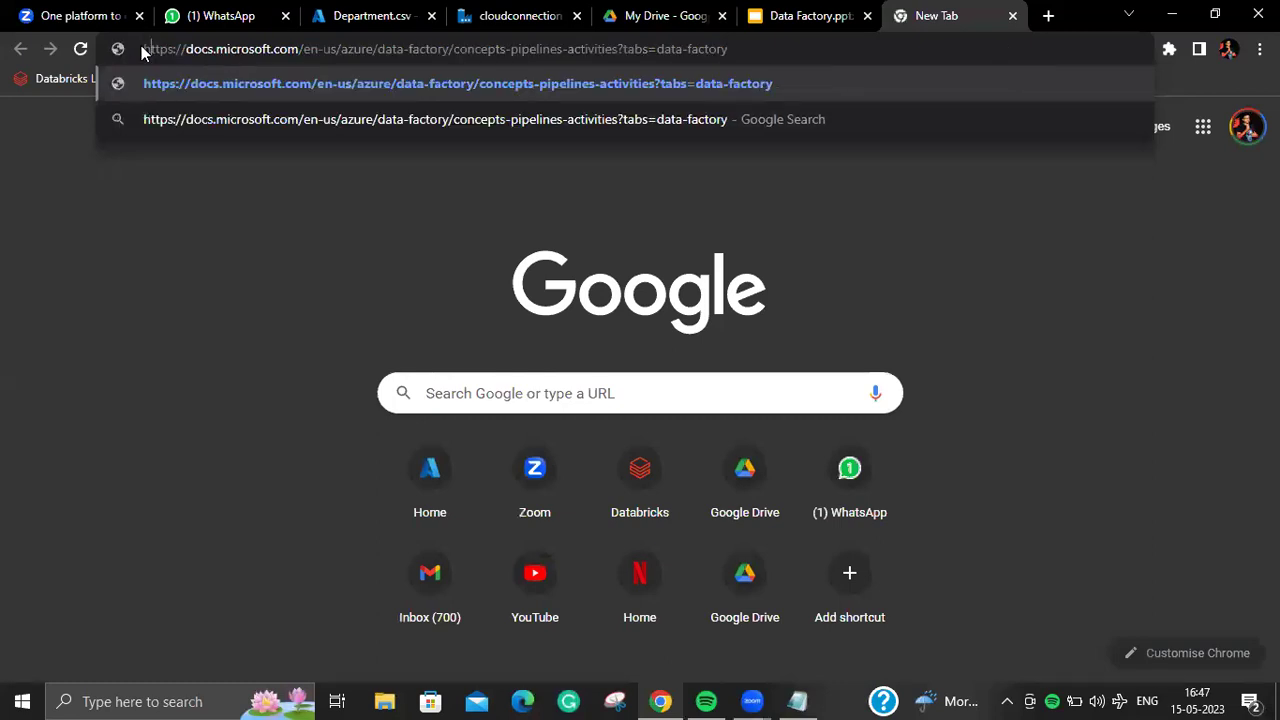
{"action": "key", "text": "Return"}
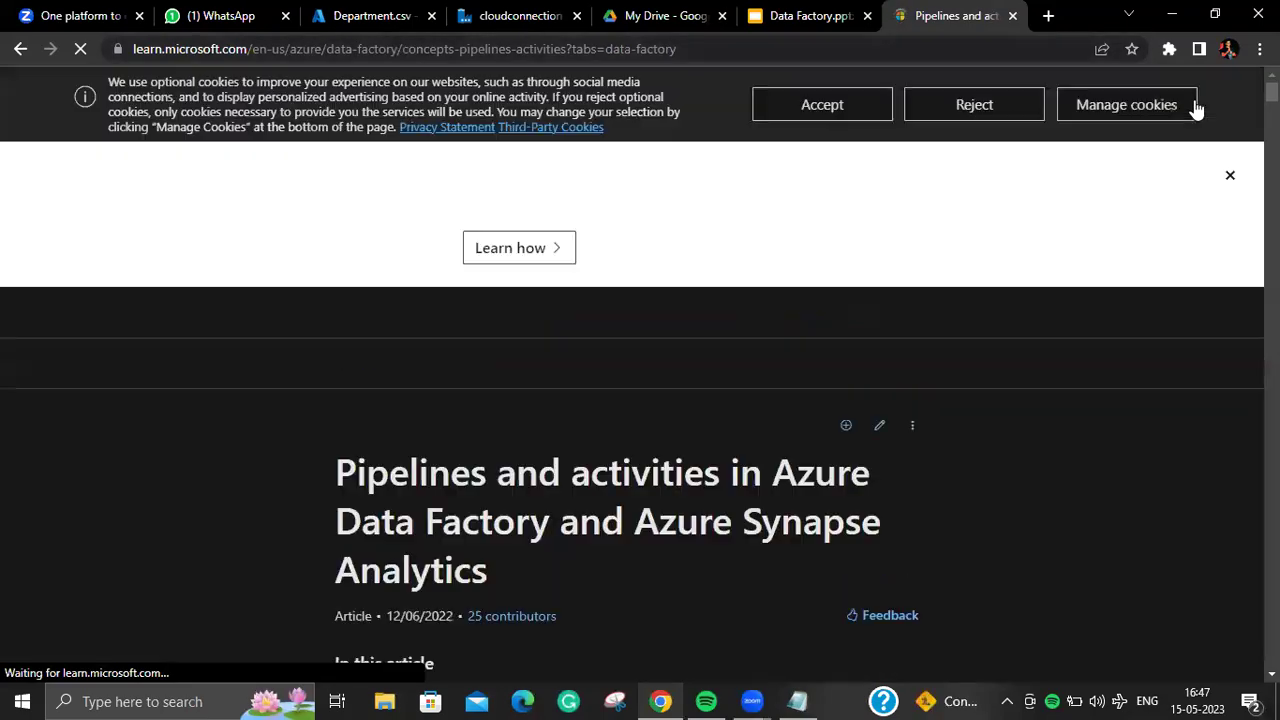
{"action": "scroll", "coordinate": [632, 400], "scroll_direction": "down", "scroll_amount": 10}
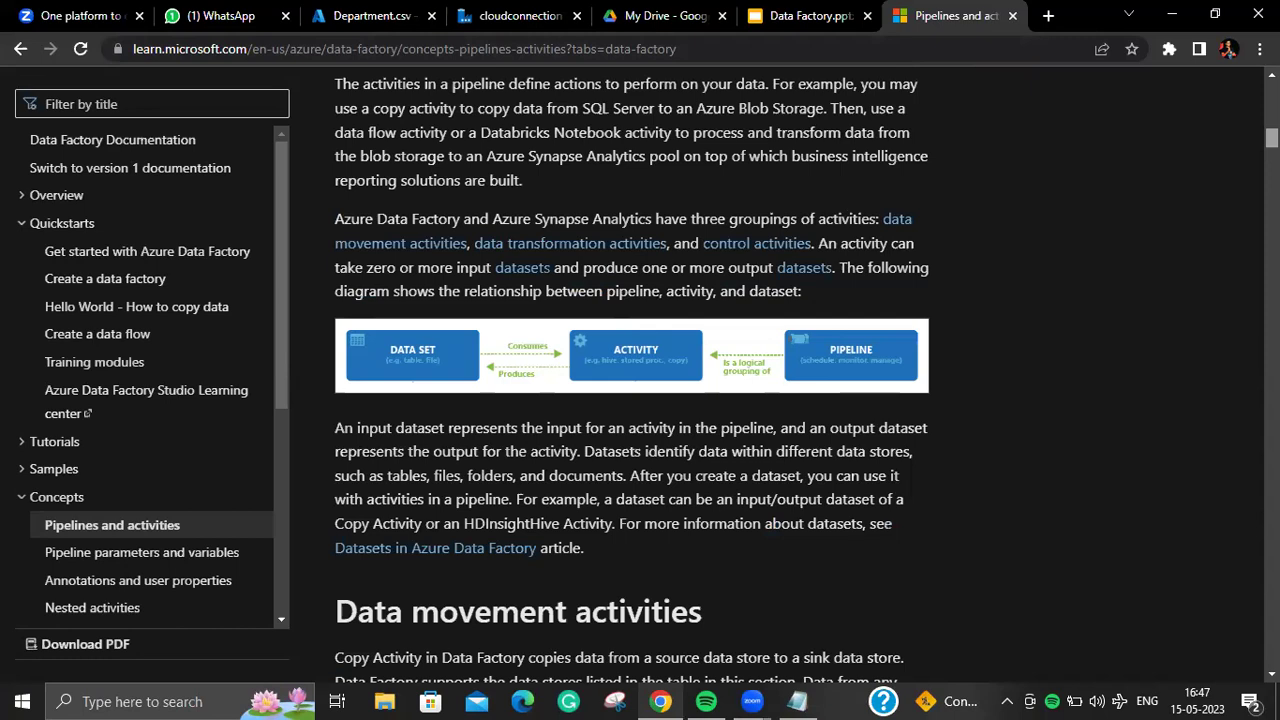
{"action": "scroll", "coordinate": [632, 374], "scroll_direction": "down", "scroll_amount": 20}
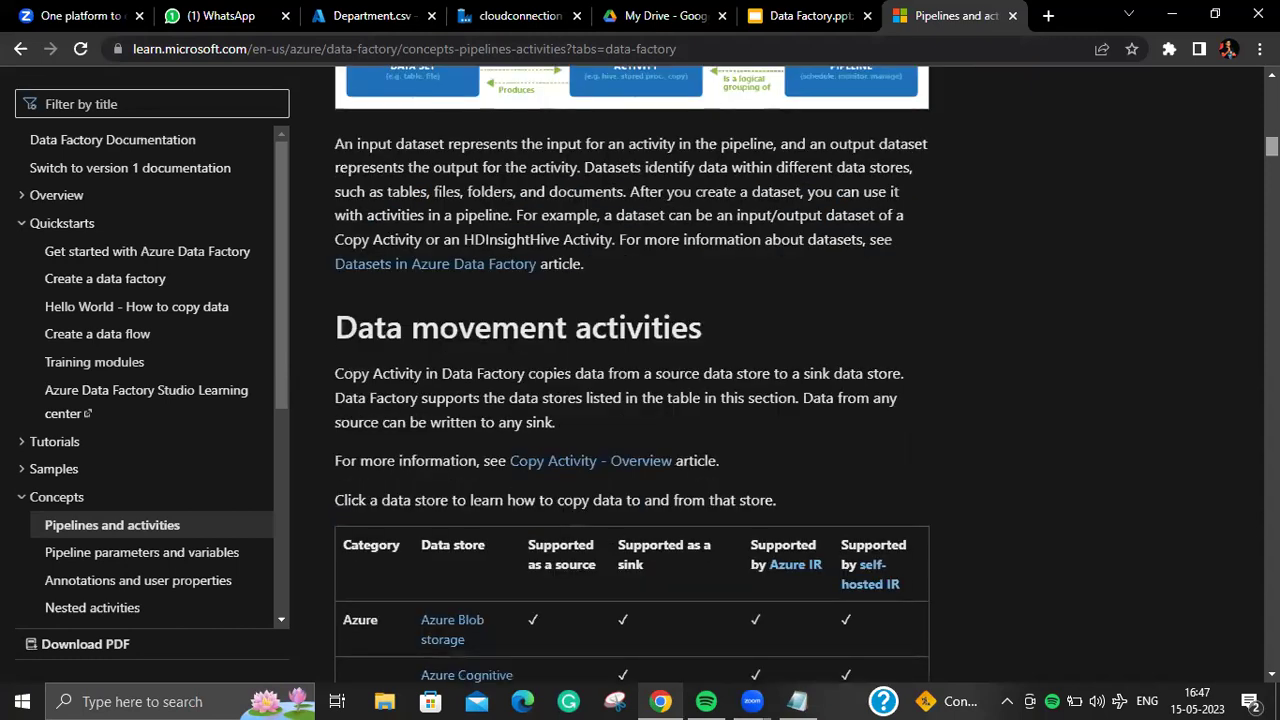
{"action": "scroll", "coordinate": [632, 374], "scroll_direction": "up", "scroll_amount": 8}
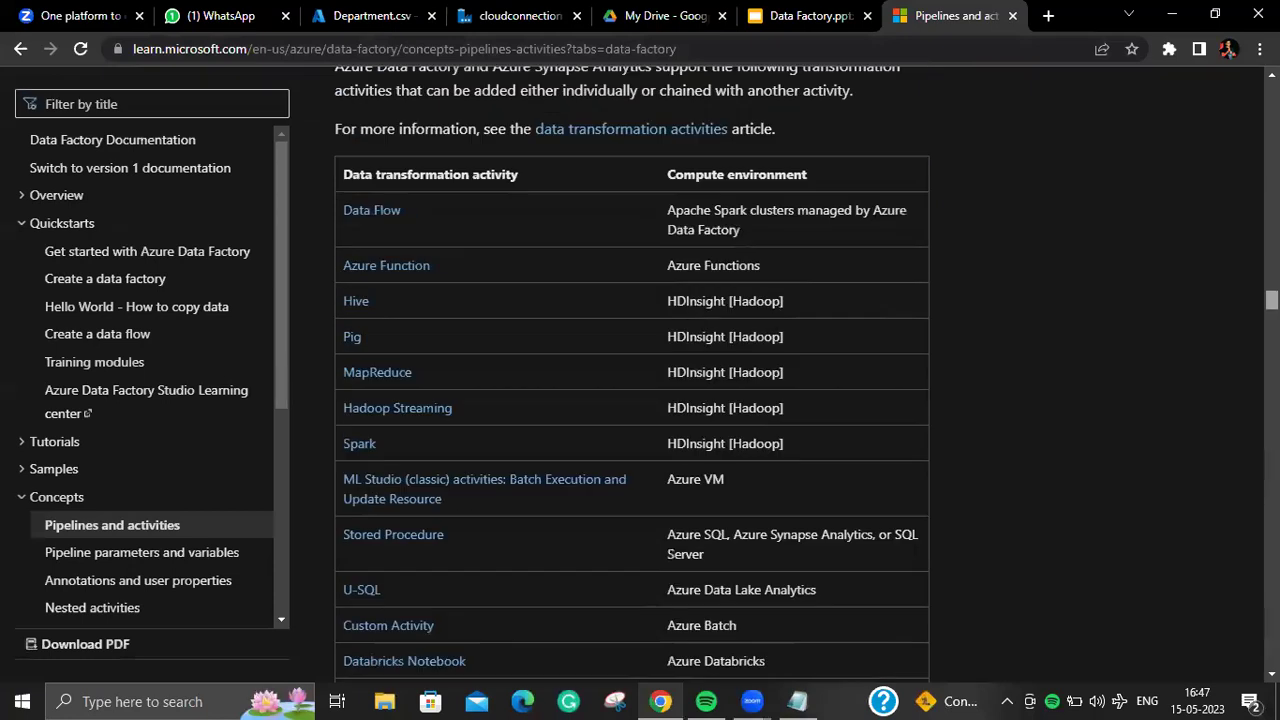
{"action": "scroll", "coordinate": [632, 374], "scroll_direction": "down", "scroll_amount": 8}
{"action": "scroll", "coordinate": [632, 374], "scroll_direction": "down", "scroll_amount": 4}
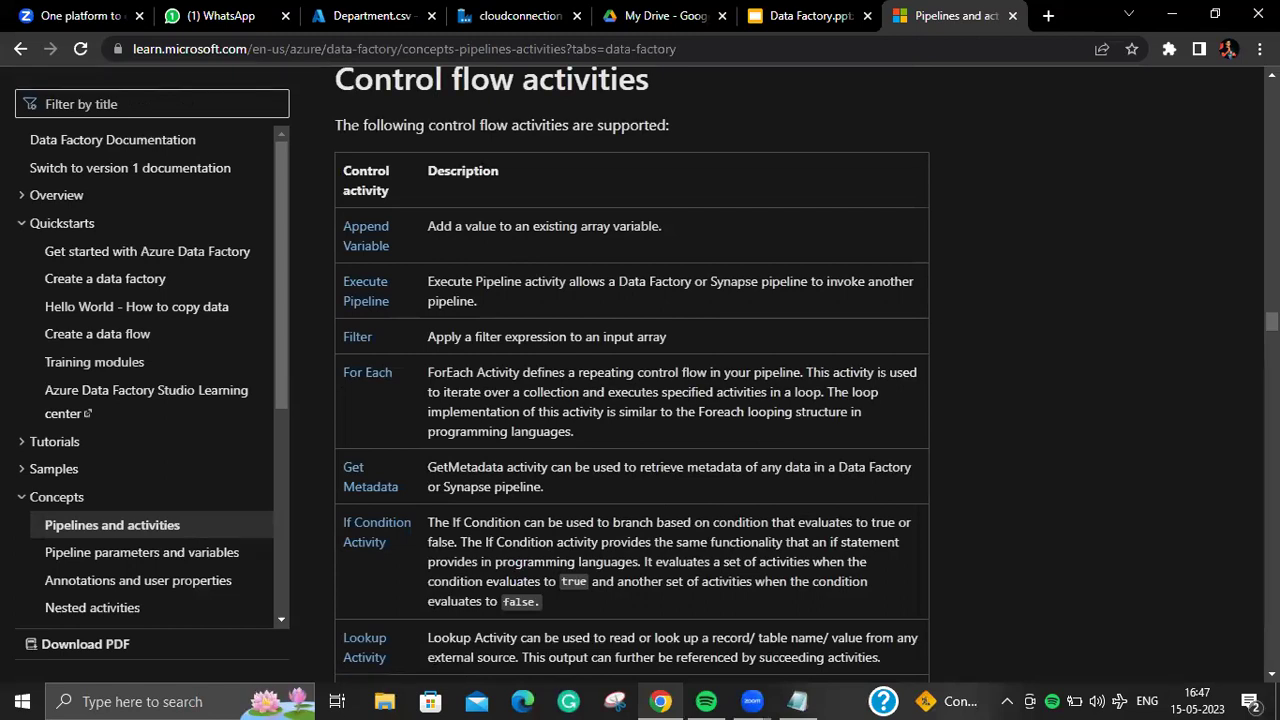
{"action": "left_click", "coordinate": [528, 16]}
Step: Shift Copy data1 lower and add a ForEach activity to the datalaketosql pipeline
{"action": "left_click", "coordinate": [862, 280]}
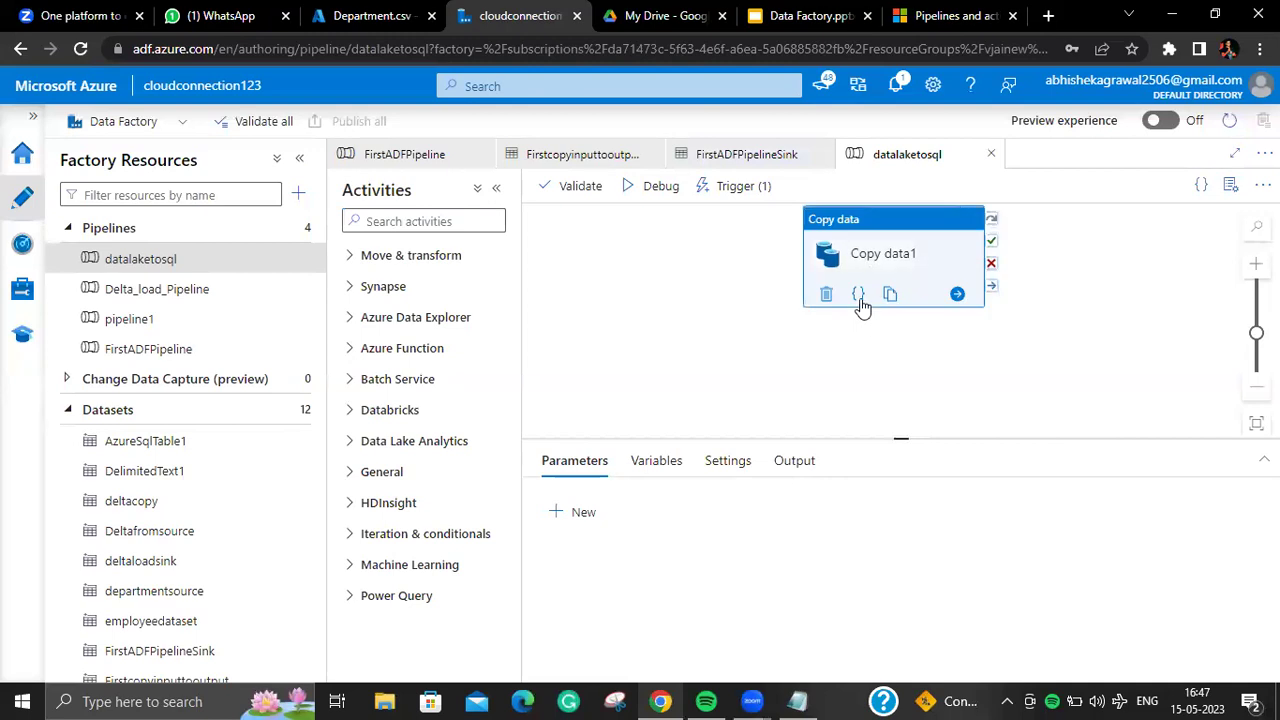
{"action": "left_click_drag", "start_coordinate": [860, 262], "coordinate": [852, 330]}
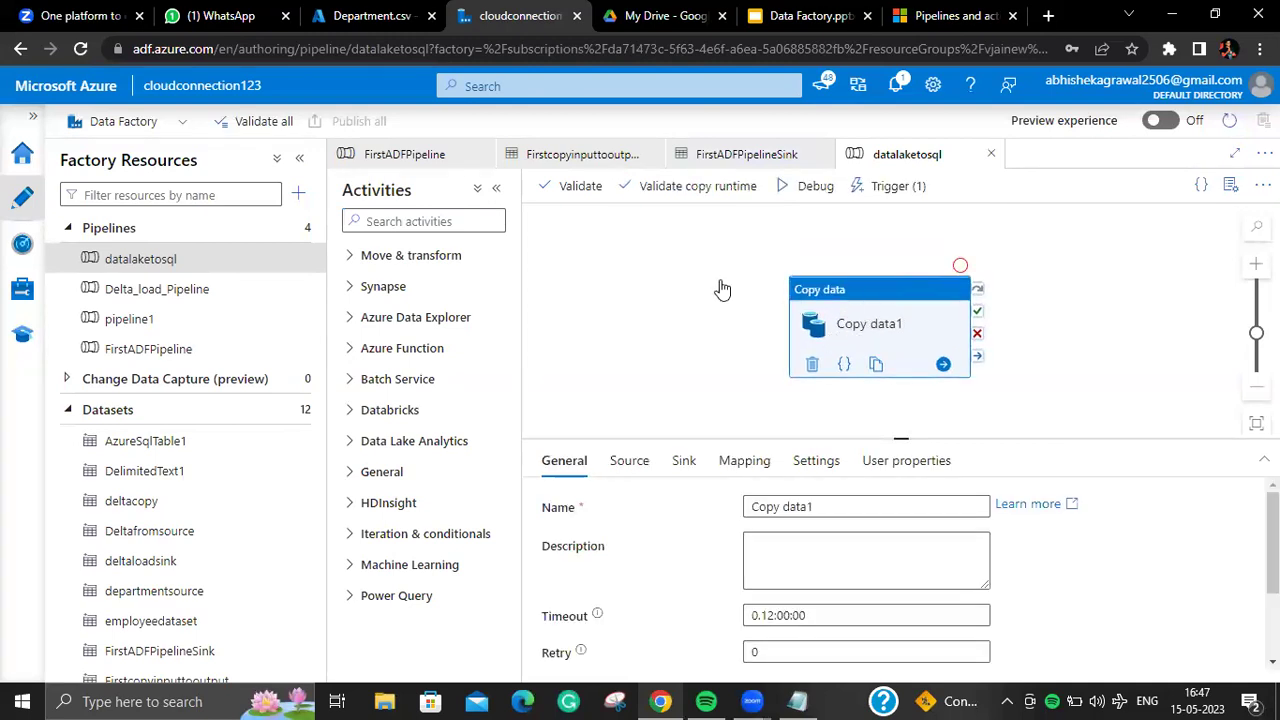
{"action": "left_click", "coordinate": [455, 221]}
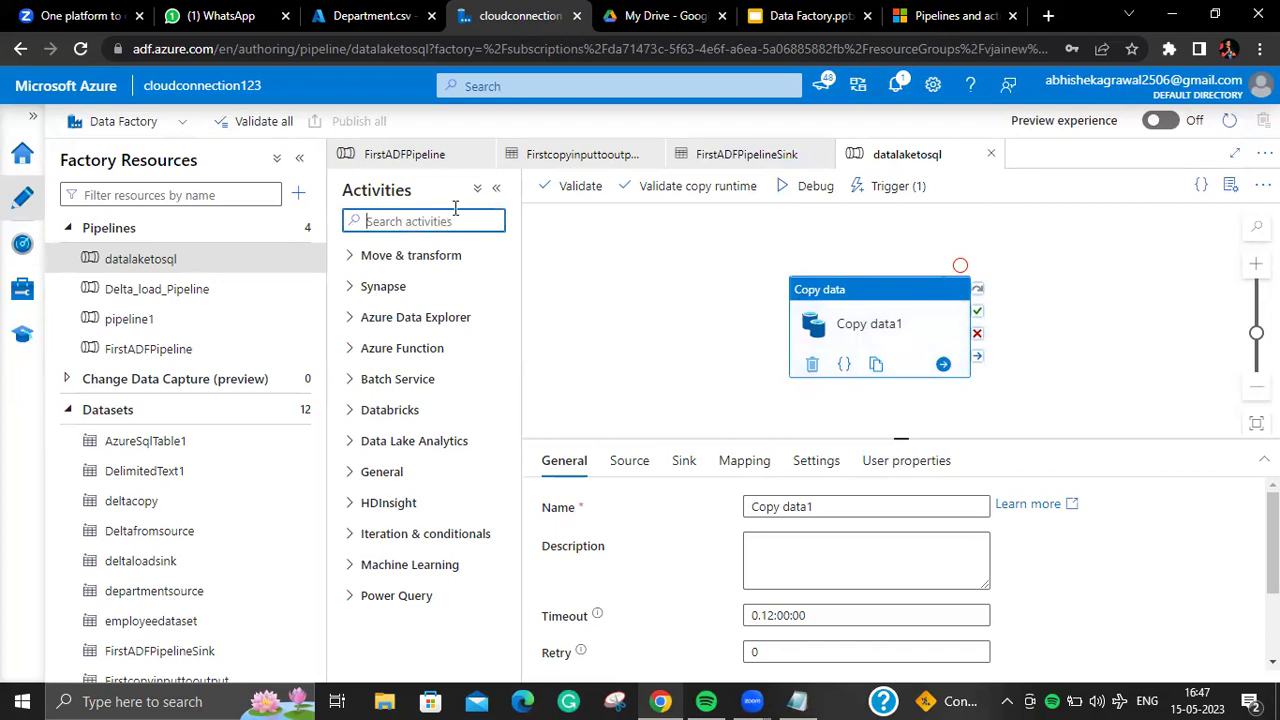
{"action": "type", "text": "f"}
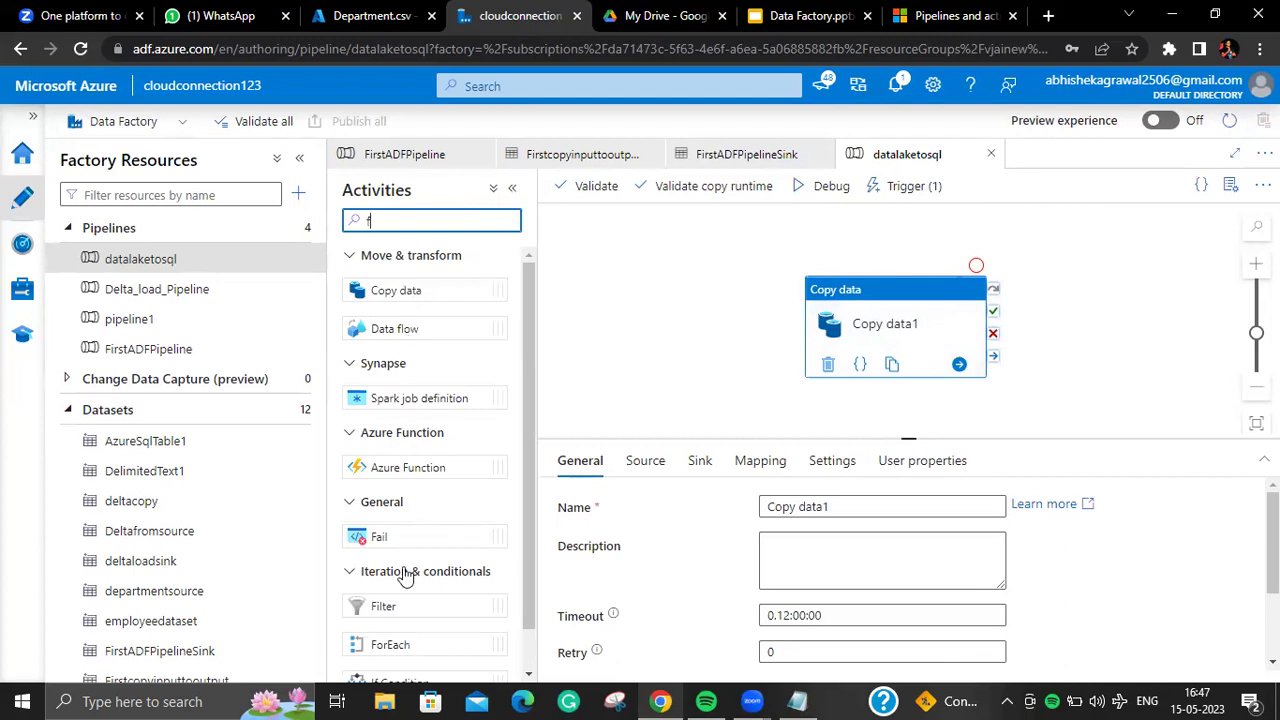
{"action": "left_click_drag", "start_coordinate": [390, 644], "coordinate": [665, 283]}
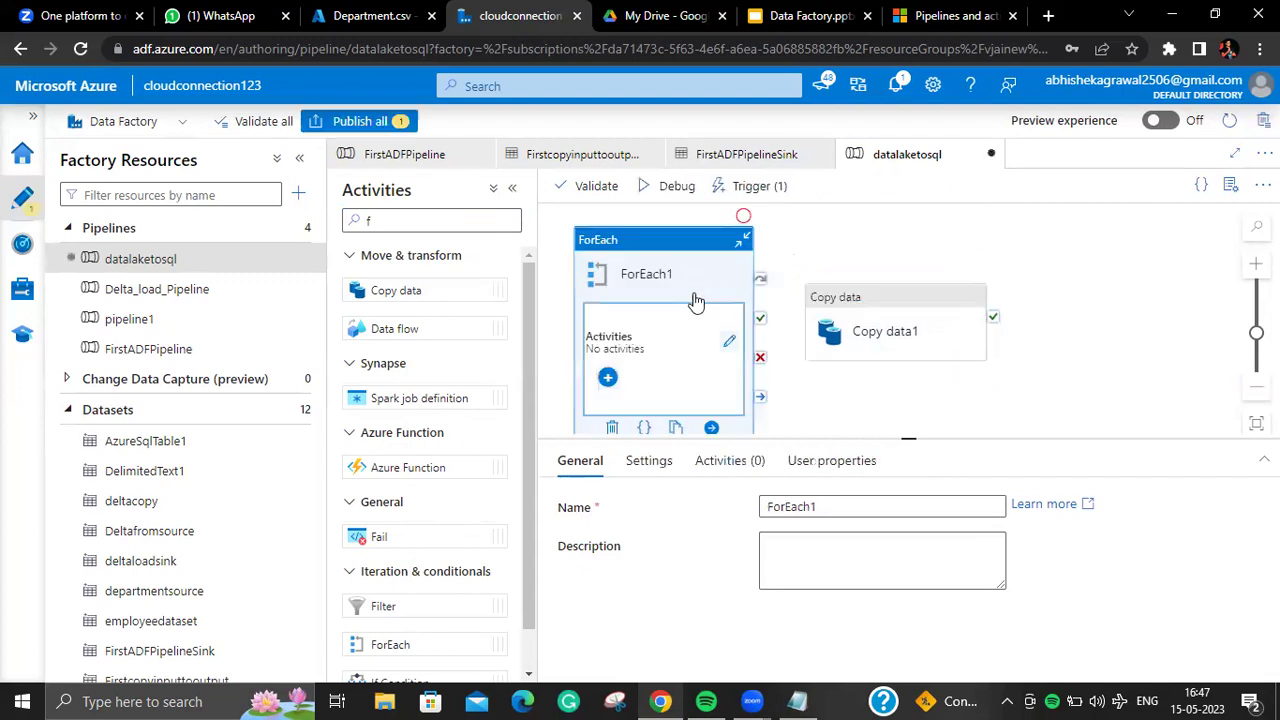
Step: Cut Copy data1 and paste it inside ForEach1, then reload the studio discarding unsaved changes
{"action": "left_click", "coordinate": [891, 323]}
{"action": "right_click", "coordinate": [900, 322]}
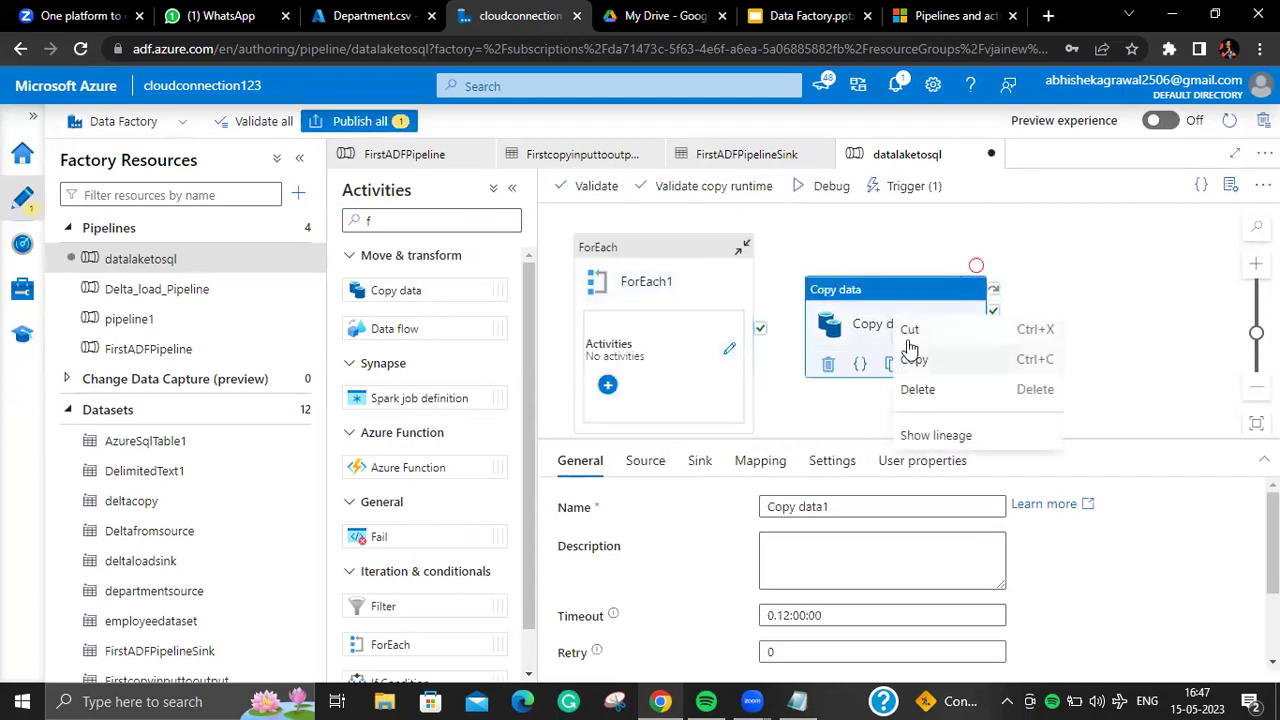
{"action": "left_click", "coordinate": [909, 331]}
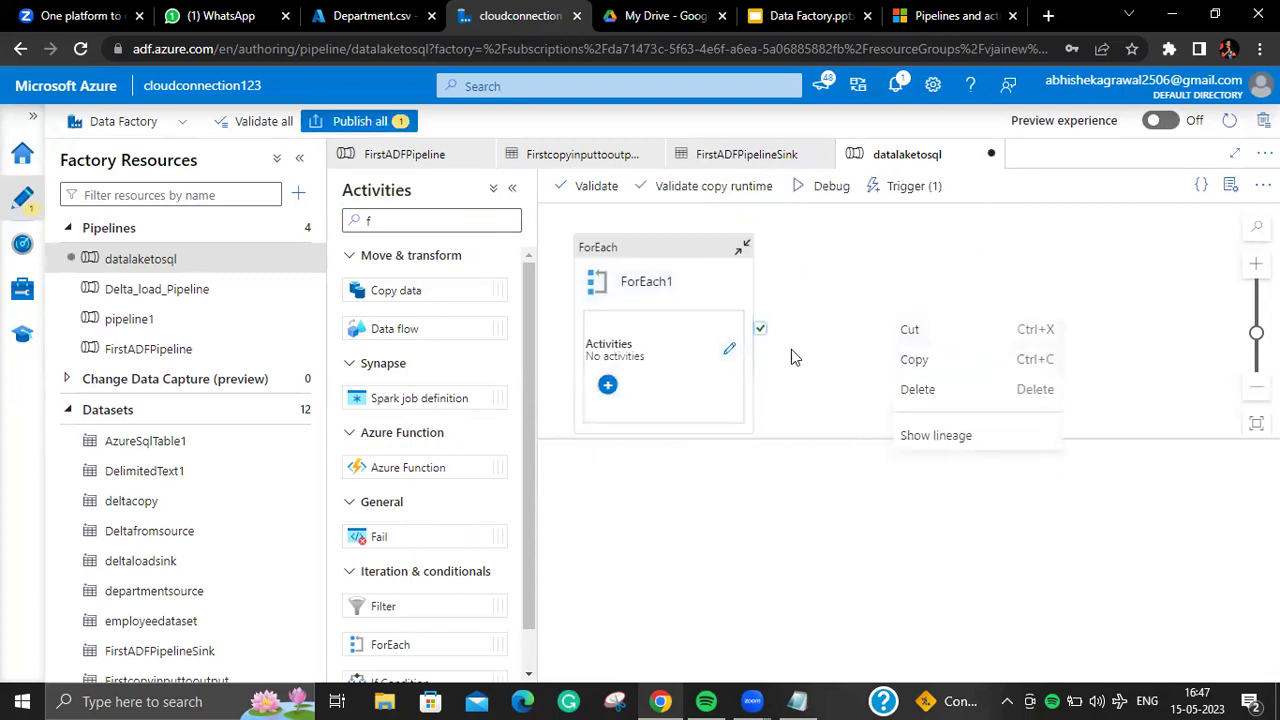
{"action": "left_click", "coordinate": [731, 352]}
{"action": "right_click", "coordinate": [729, 345]}
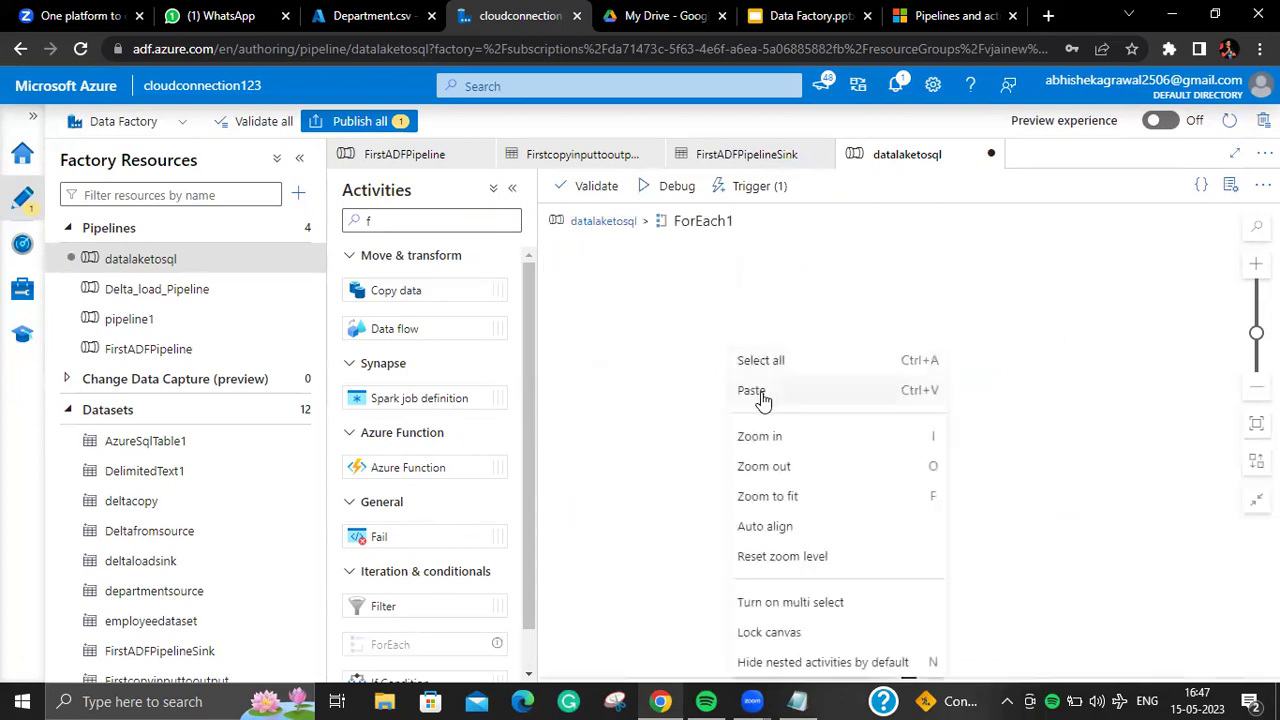
{"action": "left_click", "coordinate": [752, 391]}
{"action": "left_click", "coordinate": [608, 221]}
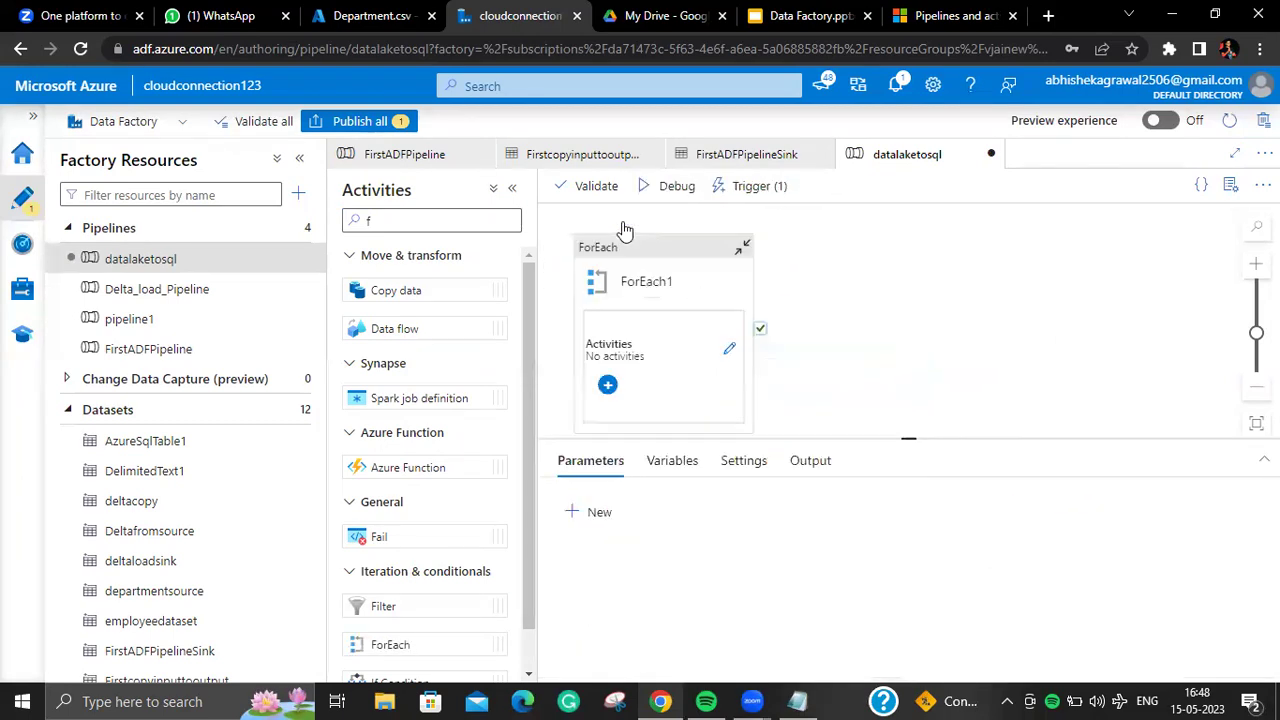
{"action": "left_click", "coordinate": [657, 285]}
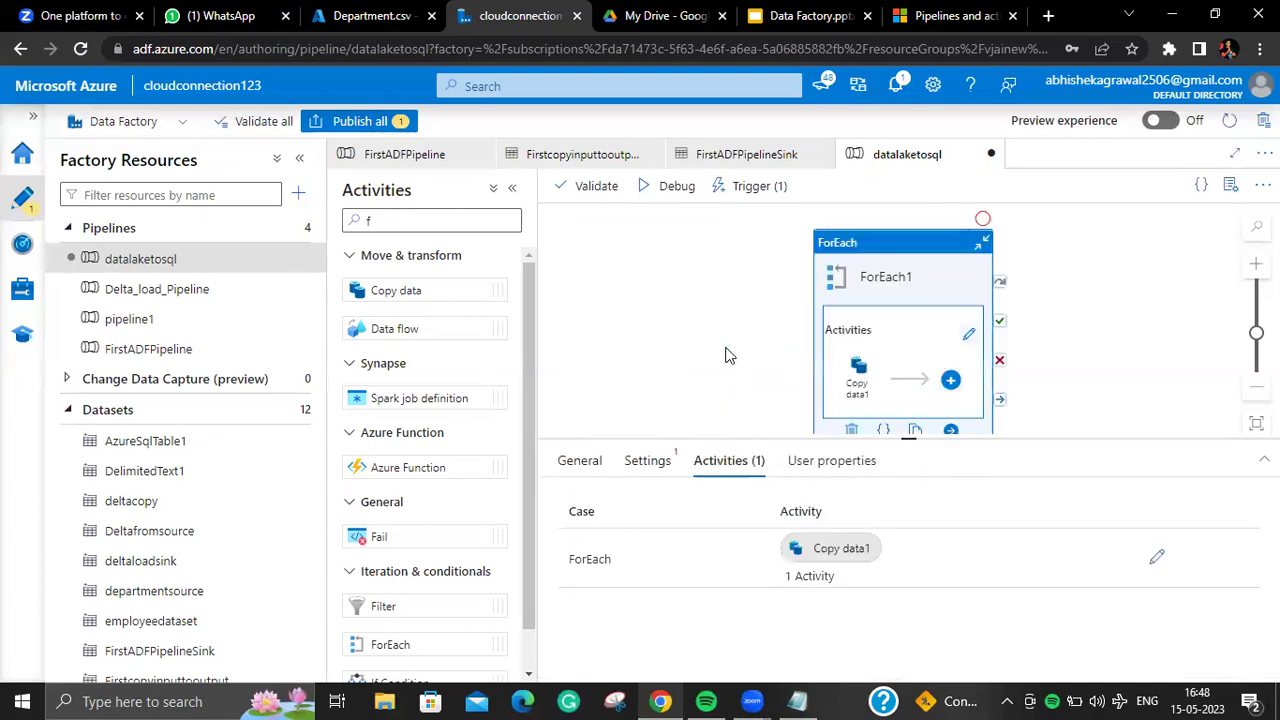
{"action": "left_click", "coordinate": [967, 334]}
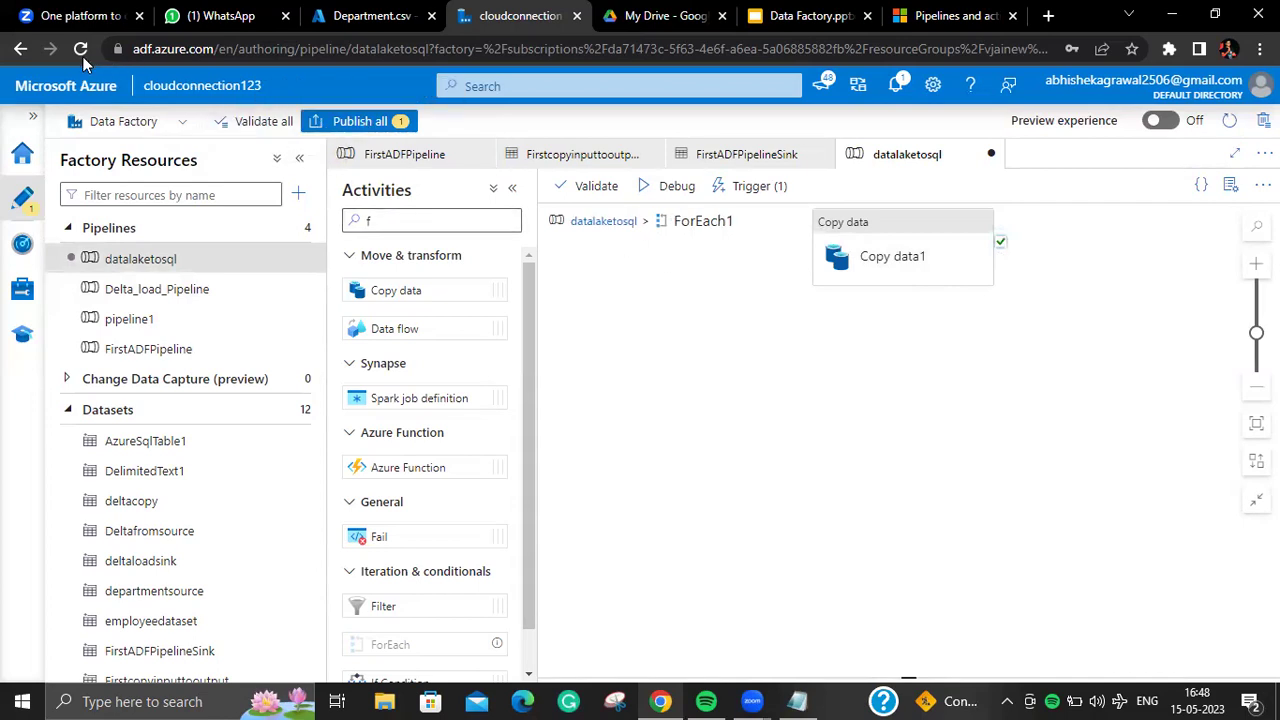
{"action": "key", "text": "F5"}
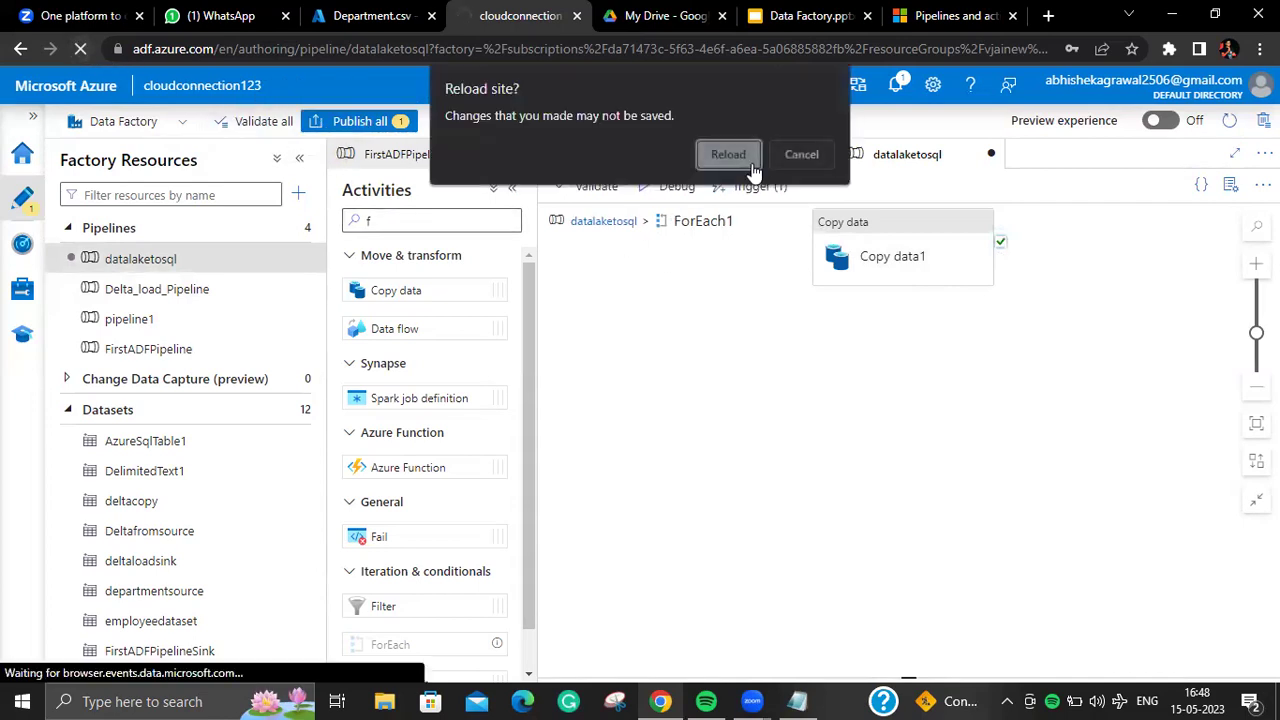
{"action": "left_click", "coordinate": [733, 152]}
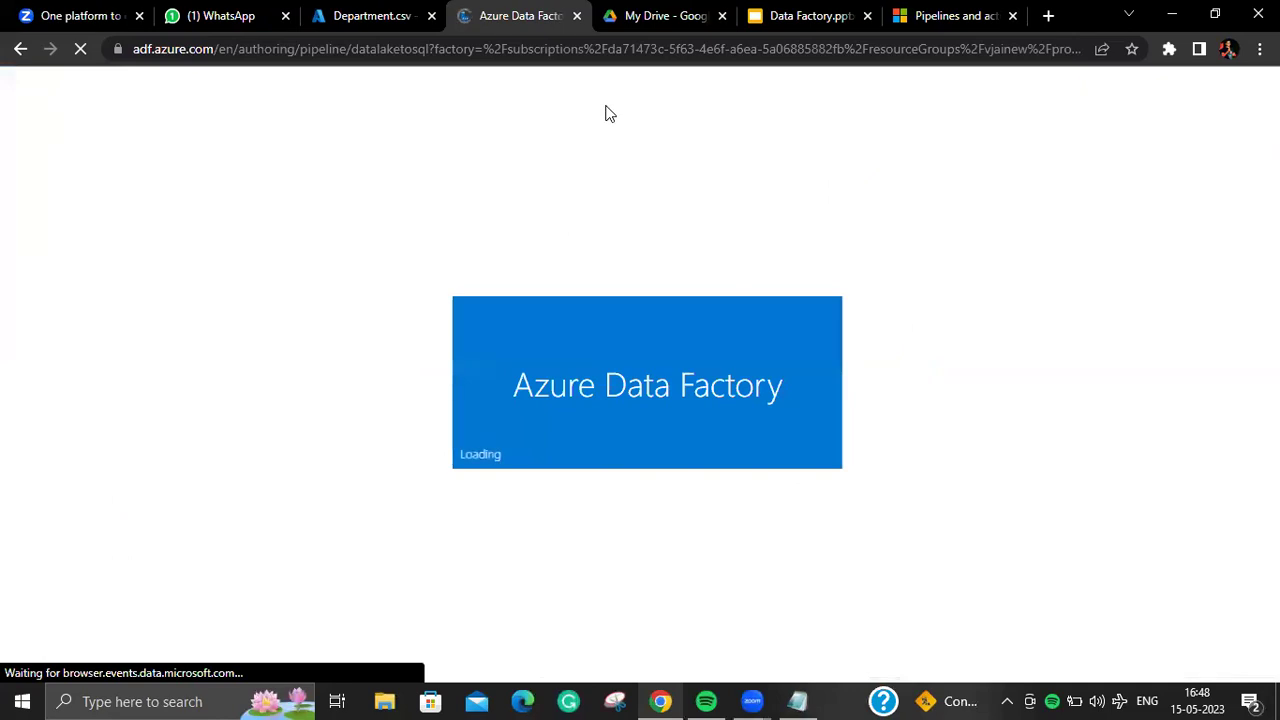
Step: Highlight the Control Flow box on slide 23, then return to the Pipelines and activities article
{"action": "left_click", "coordinate": [818, 16]}
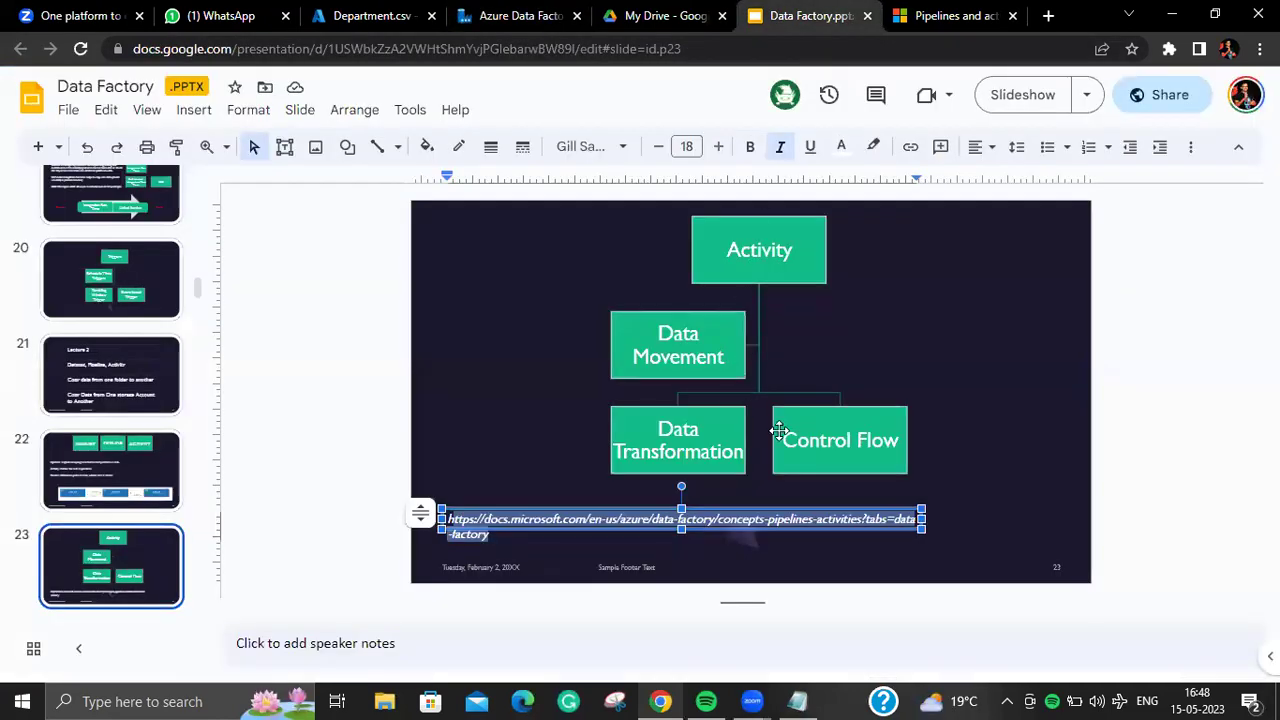
{"action": "left_click", "coordinate": [813, 430]}
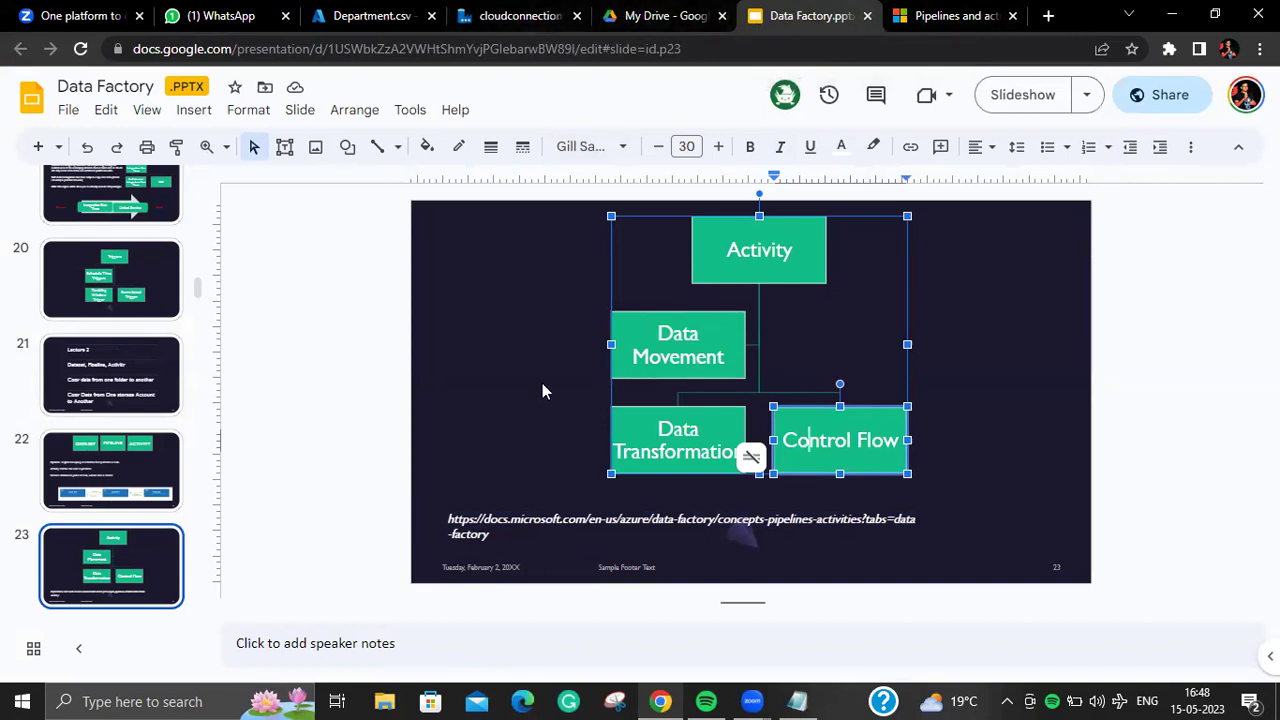
{"action": "left_click", "coordinate": [568, 355]}
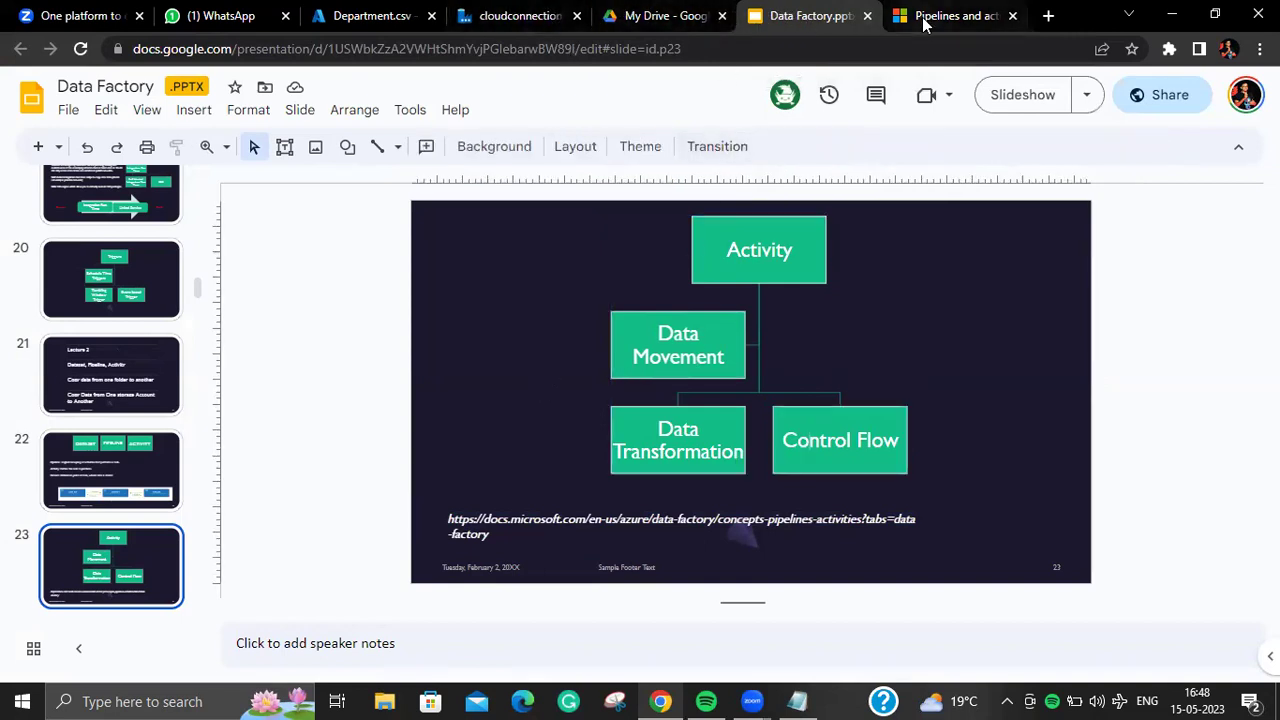
{"action": "left_click", "coordinate": [923, 22]}
Step: Highlight the Azure Blob storage and Azure Cognitive Search index rows in the data store table
{"action": "scroll", "coordinate": [847, 227], "scroll_direction": "up", "scroll_amount": 20}
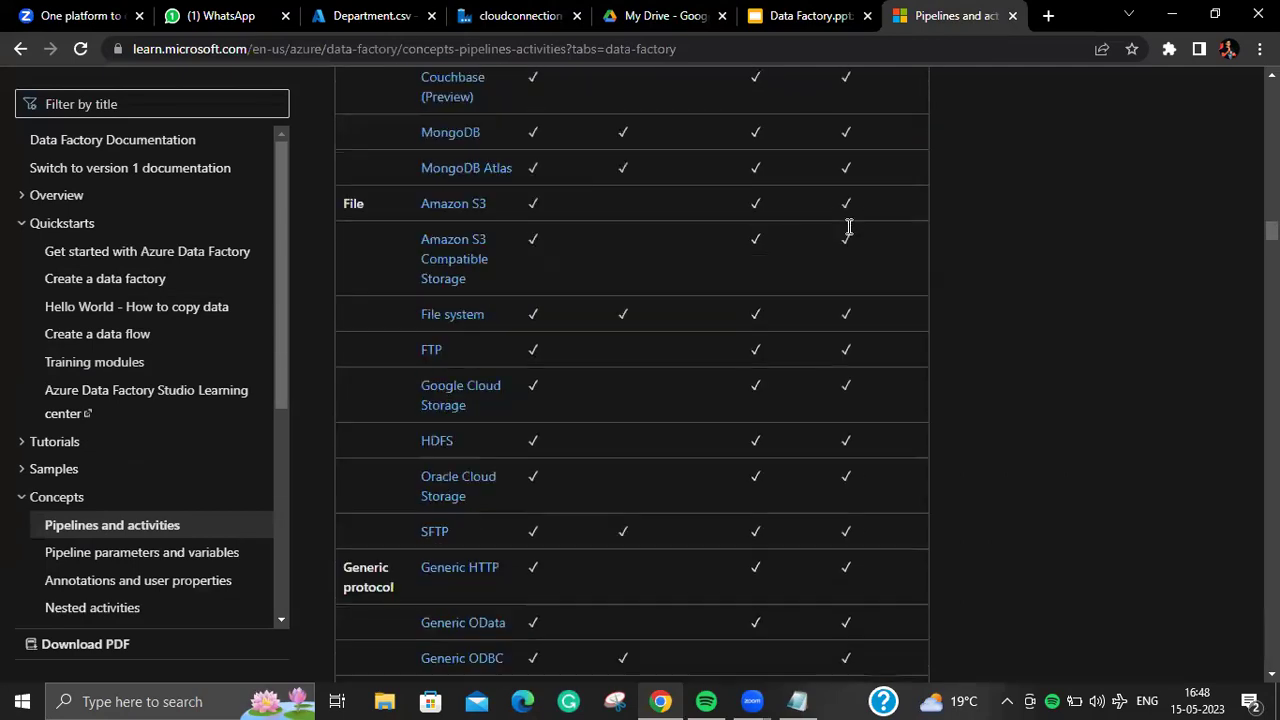
{"action": "scroll", "coordinate": [847, 227], "scroll_direction": "down", "scroll_amount": 15}
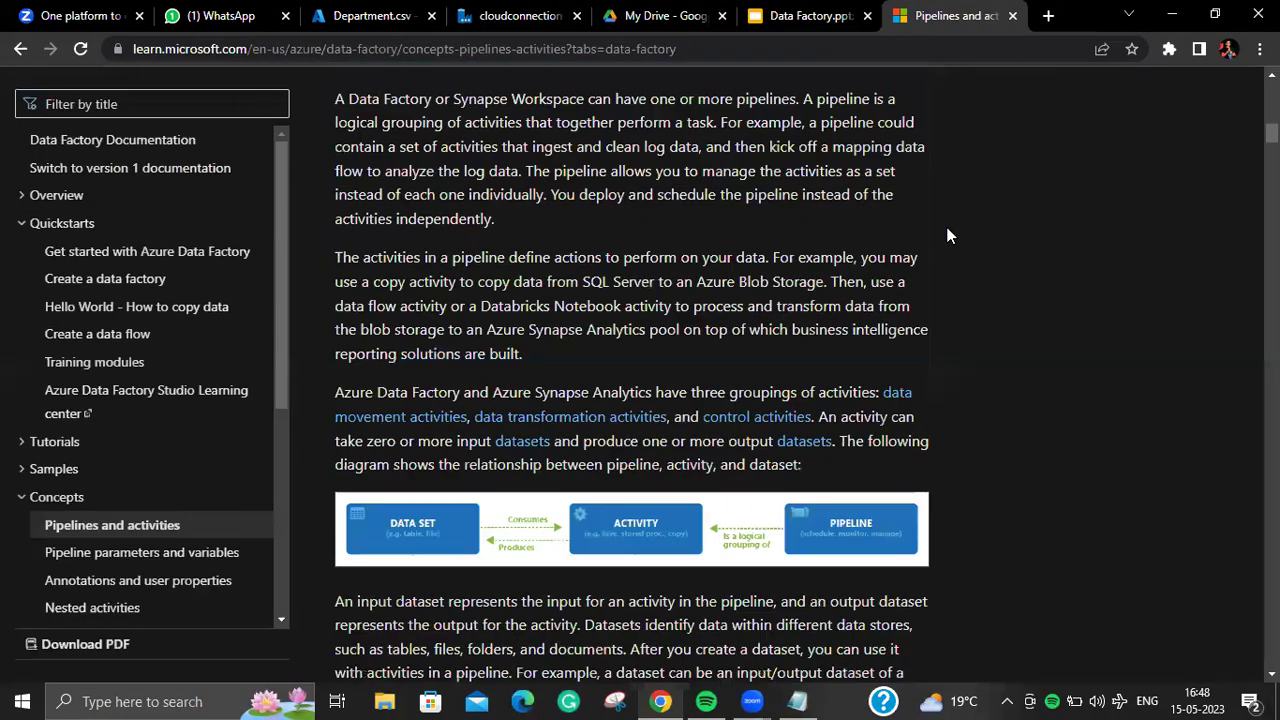
{"action": "scroll", "coordinate": [632, 380], "scroll_direction": "down", "scroll_amount": 8}
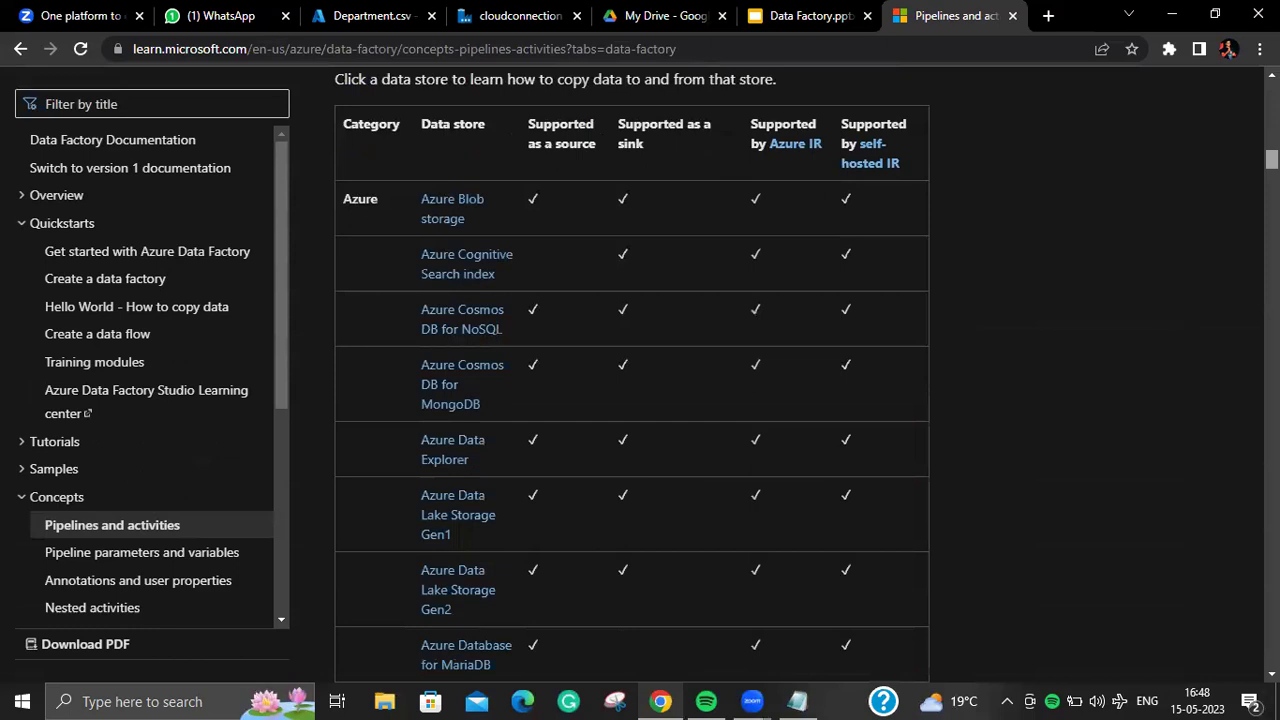
{"action": "scroll", "coordinate": [632, 380], "scroll_direction": "up", "scroll_amount": 2}
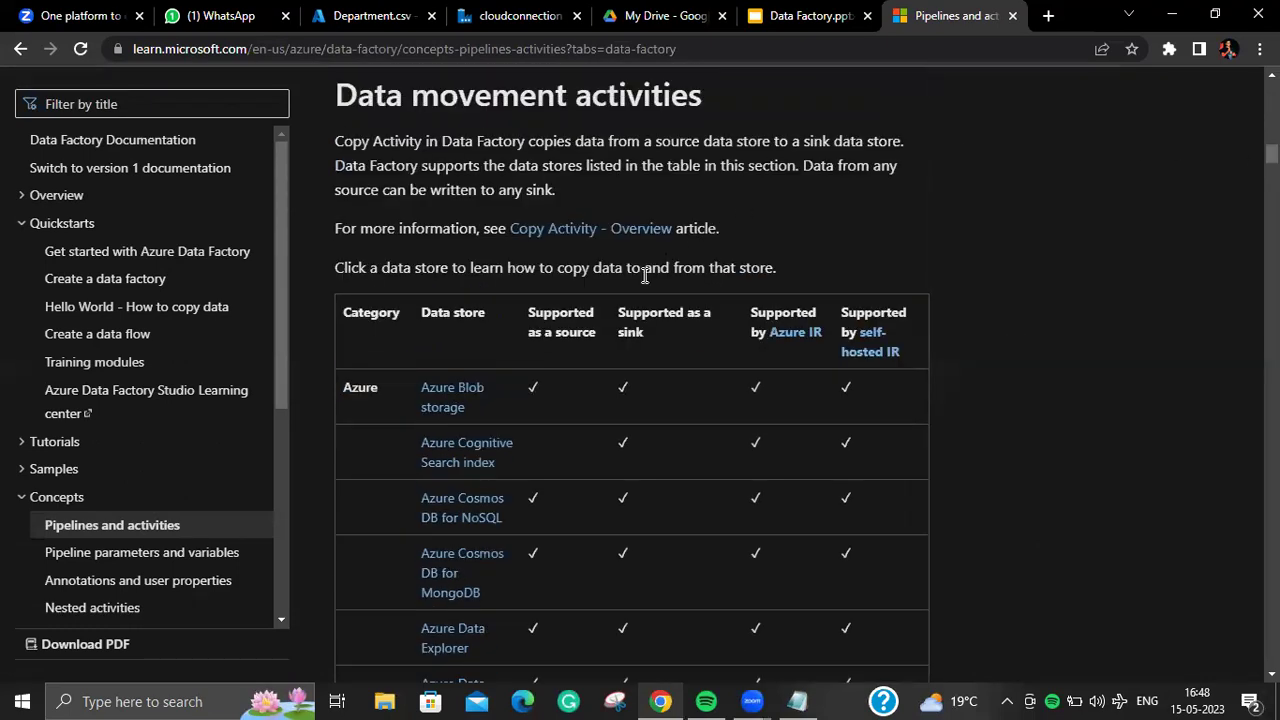
{"action": "left_click_drag", "start_coordinate": [482, 400], "coordinate": [401, 382]}
{"action": "left_click_drag", "start_coordinate": [514, 381], "coordinate": [596, 387]}
{"action": "left_click", "coordinate": [636, 388]}
{"action": "left_click_drag", "start_coordinate": [525, 461], "coordinate": [416, 444]}
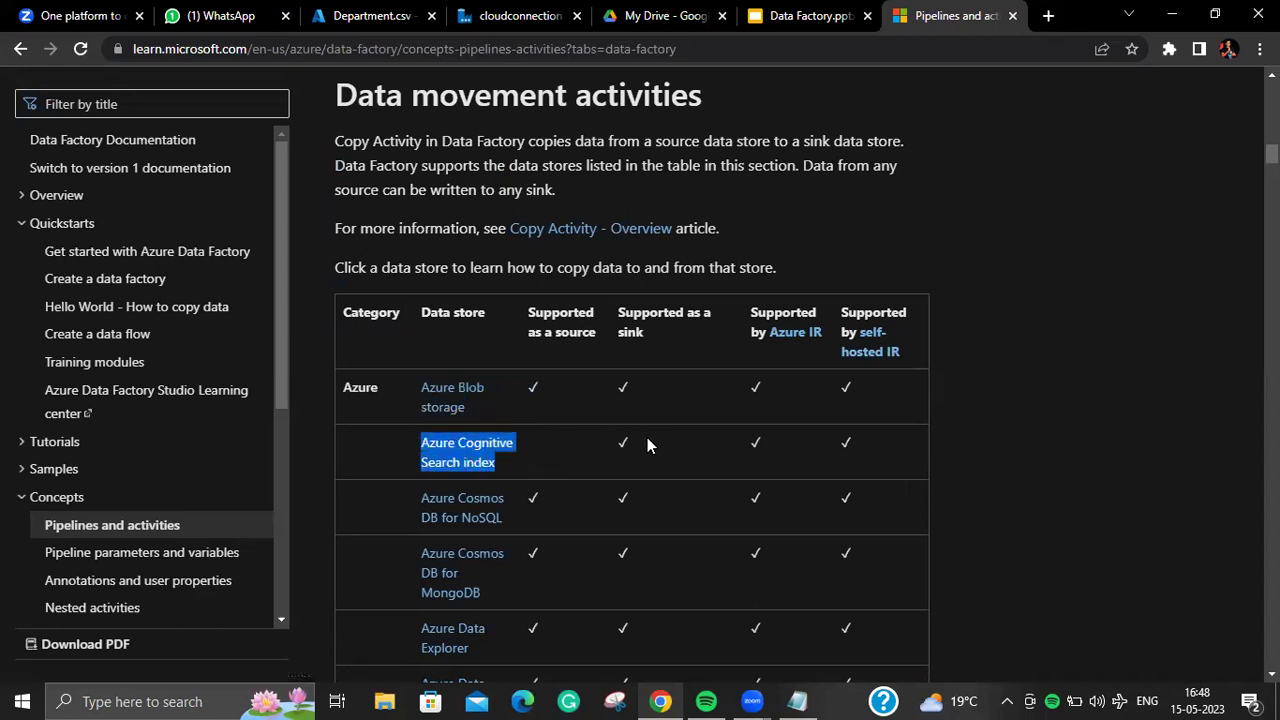
{"action": "left_click", "coordinate": [647, 445]}
{"action": "double_click", "coordinate": [623, 445]}
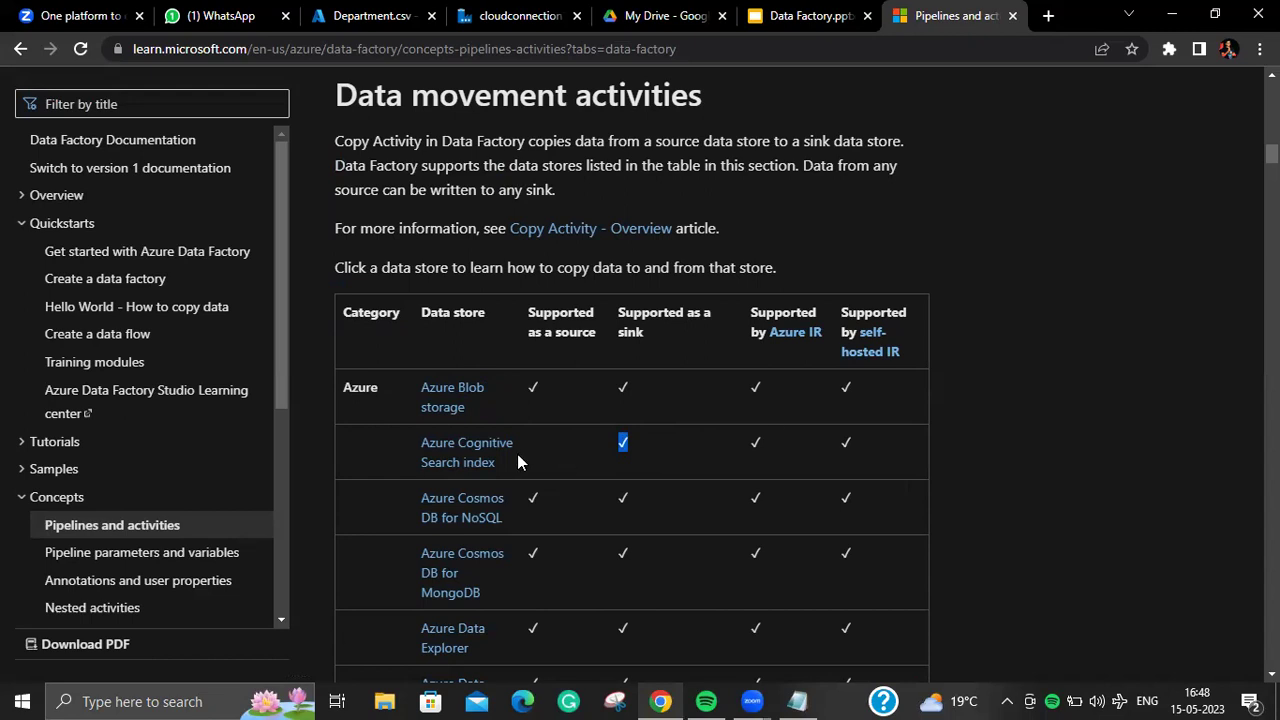
Step: Find 'mysql' in the data store table, then go back to the datalaketosql pipeline
{"action": "scroll", "coordinate": [621, 403], "scroll_direction": "down", "scroll_amount": 20}
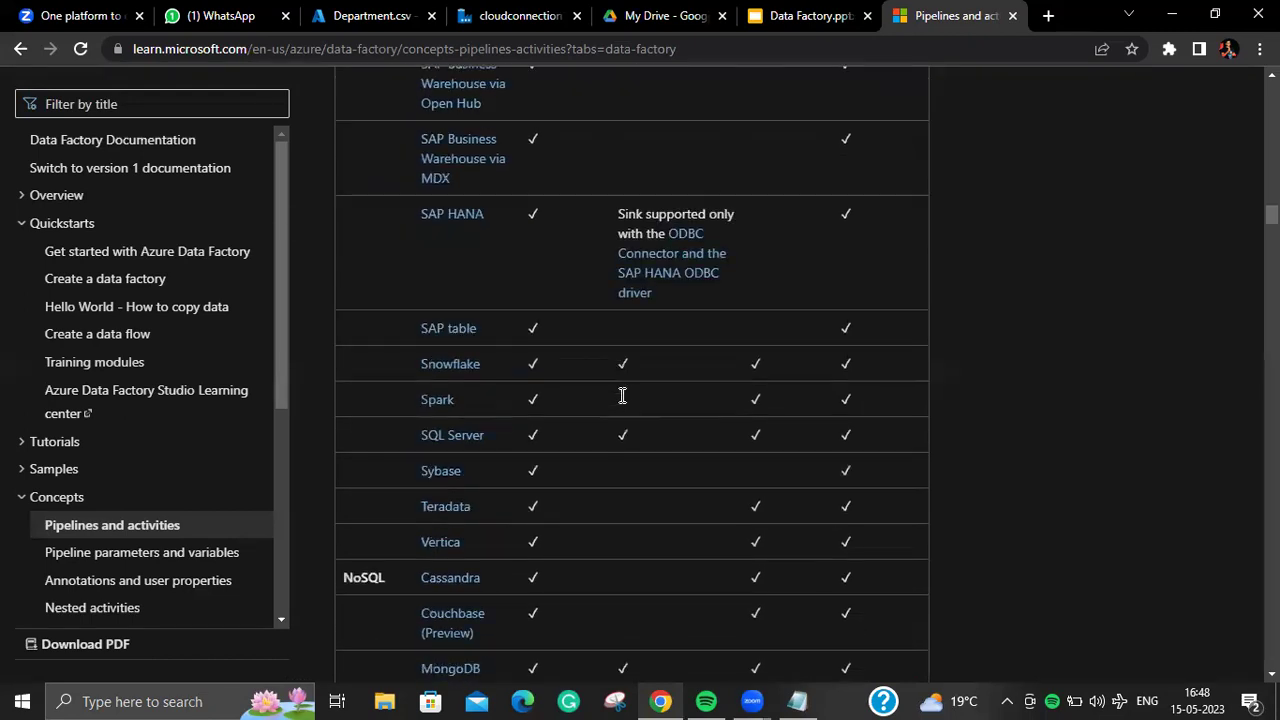
{"action": "scroll", "coordinate": [621, 403], "scroll_direction": "down", "scroll_amount": 15}
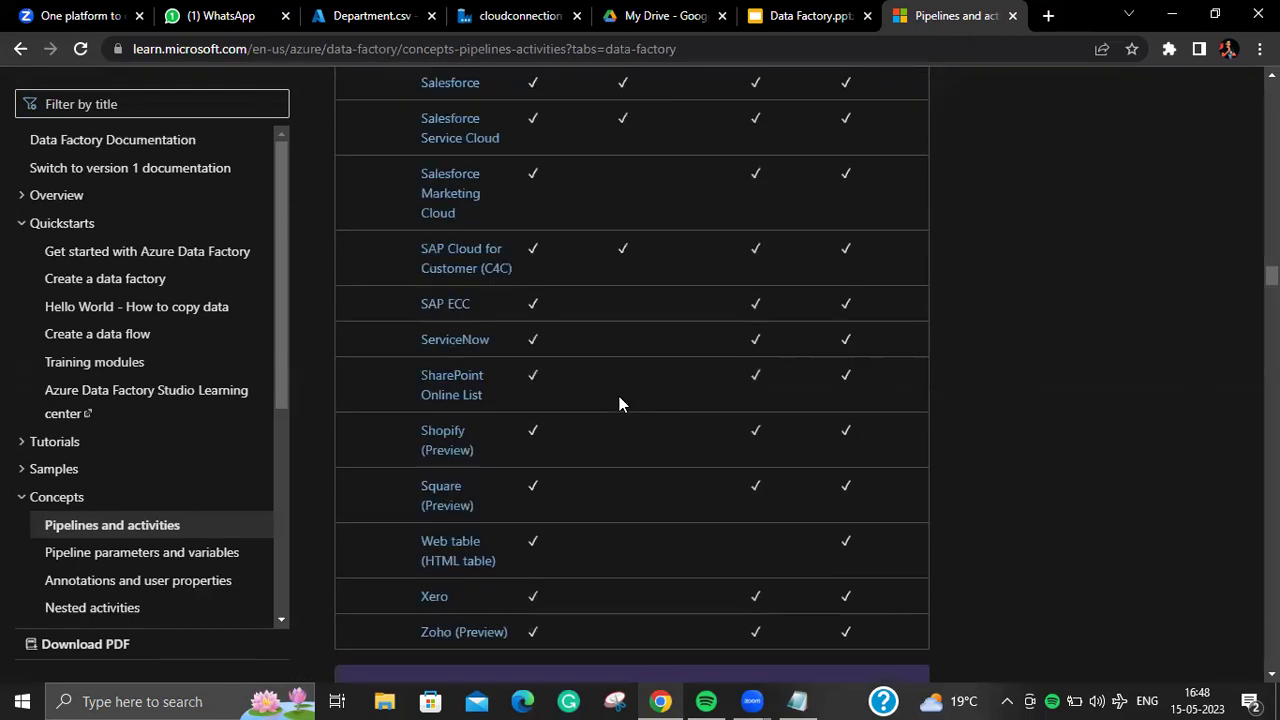
{"action": "scroll", "coordinate": [619, 403], "scroll_direction": "up", "scroll_amount": 7}
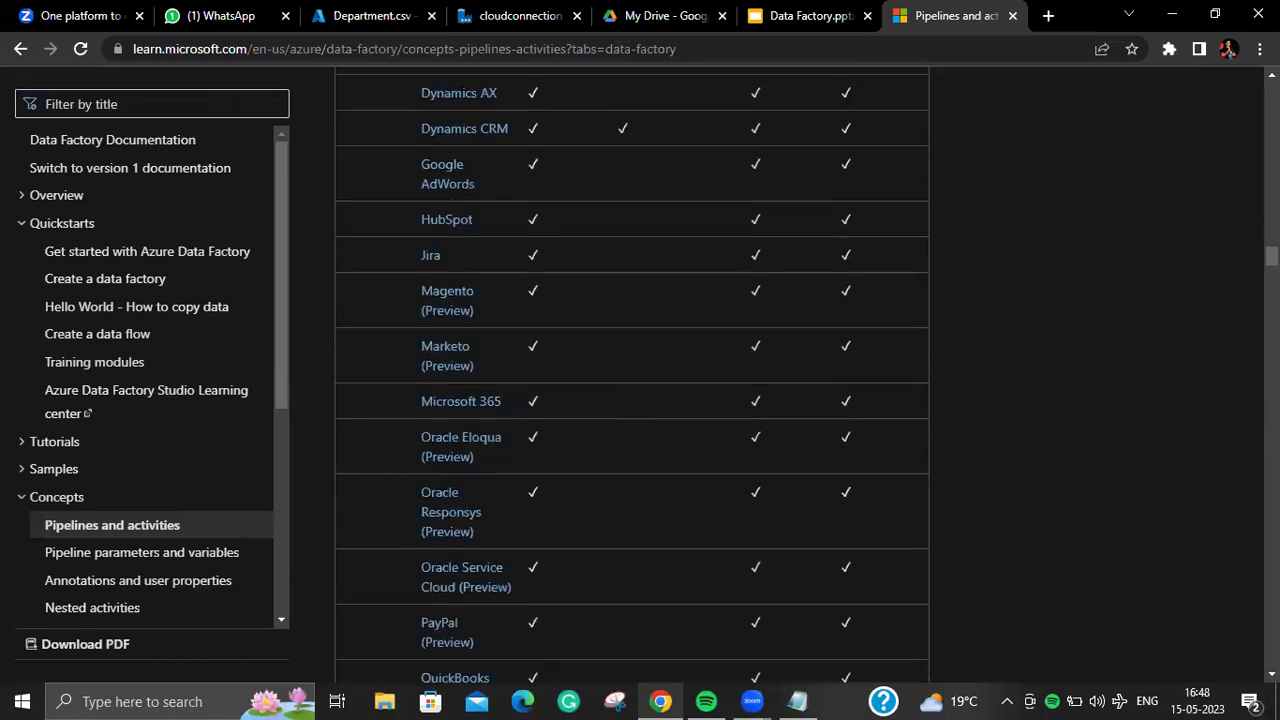
{"action": "scroll", "coordinate": [619, 403], "scroll_direction": "down", "scroll_amount": 7}
{"action": "scroll", "coordinate": [619, 403], "scroll_direction": "down", "scroll_amount": 1}
{"action": "scroll", "coordinate": [619, 403], "scroll_direction": "up", "scroll_amount": 5}
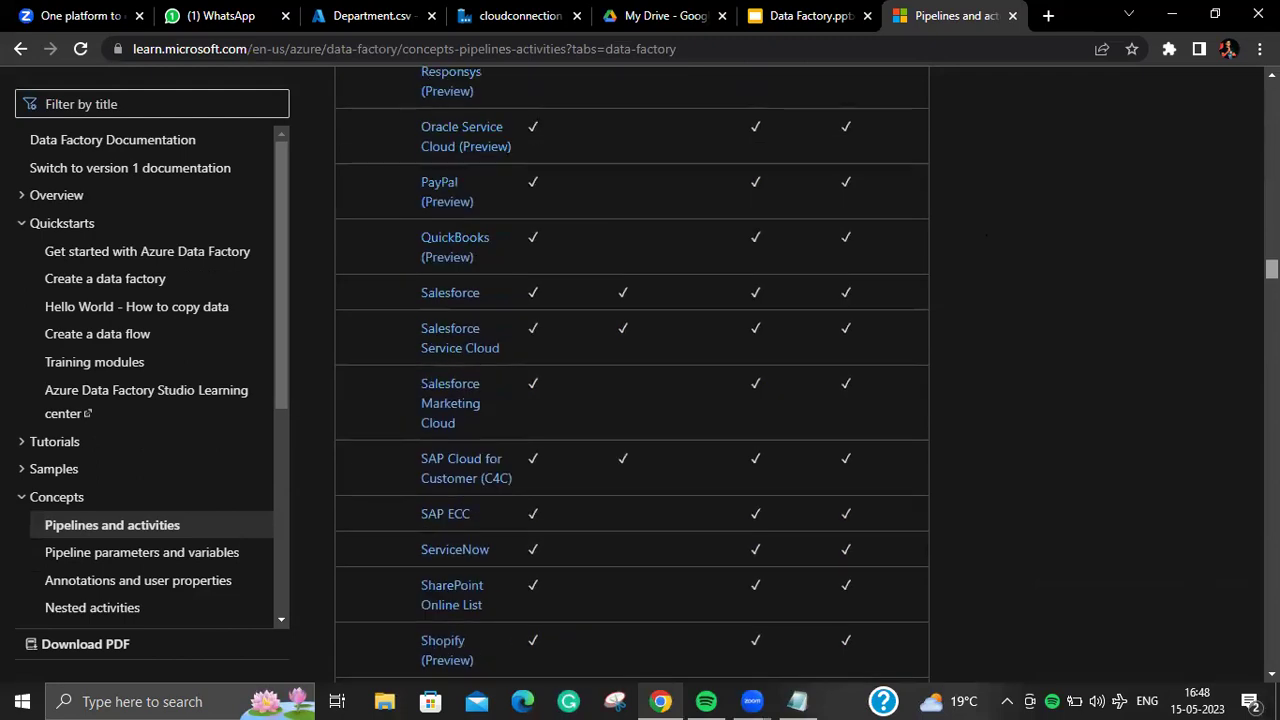
{"action": "scroll", "coordinate": [619, 403], "scroll_direction": "up", "scroll_amount": 1}
{"action": "scroll", "coordinate": [619, 403], "scroll_direction": "up", "scroll_amount": 5}
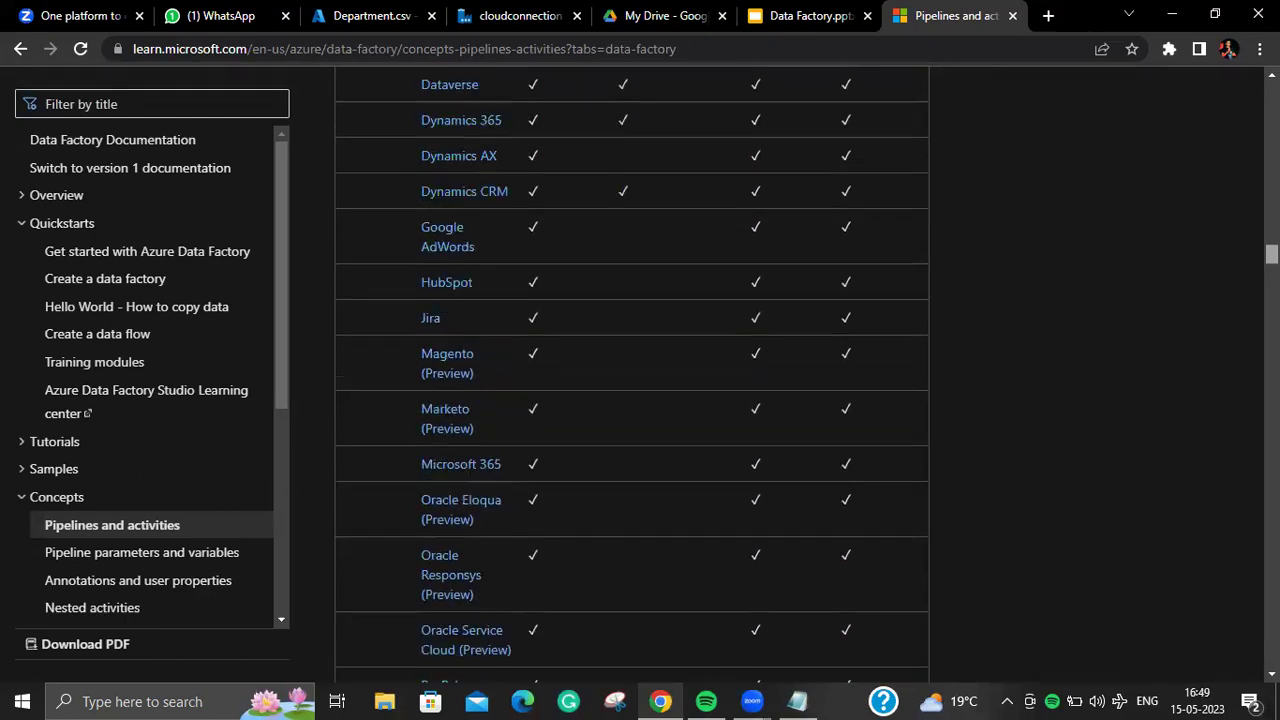
{"action": "scroll", "coordinate": [619, 403], "scroll_direction": "up", "scroll_amount": 1}
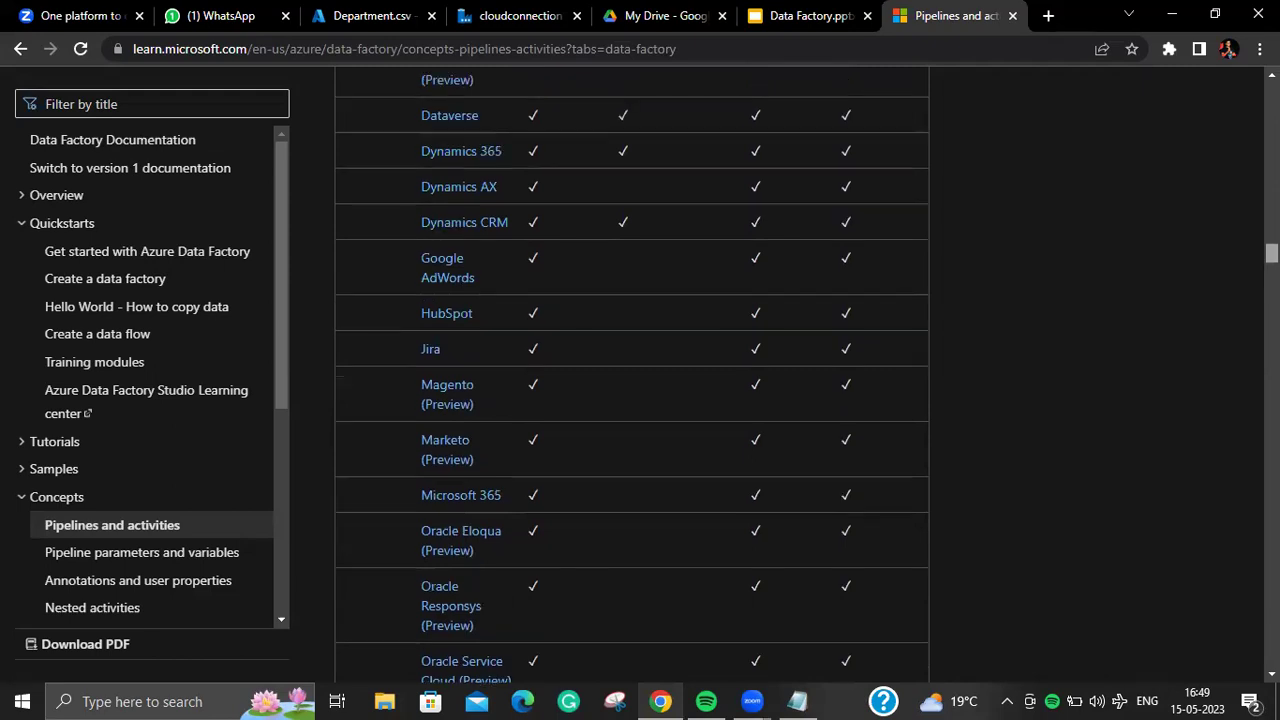
{"action": "scroll", "coordinate": [619, 403], "scroll_direction": "up", "scroll_amount": 4}
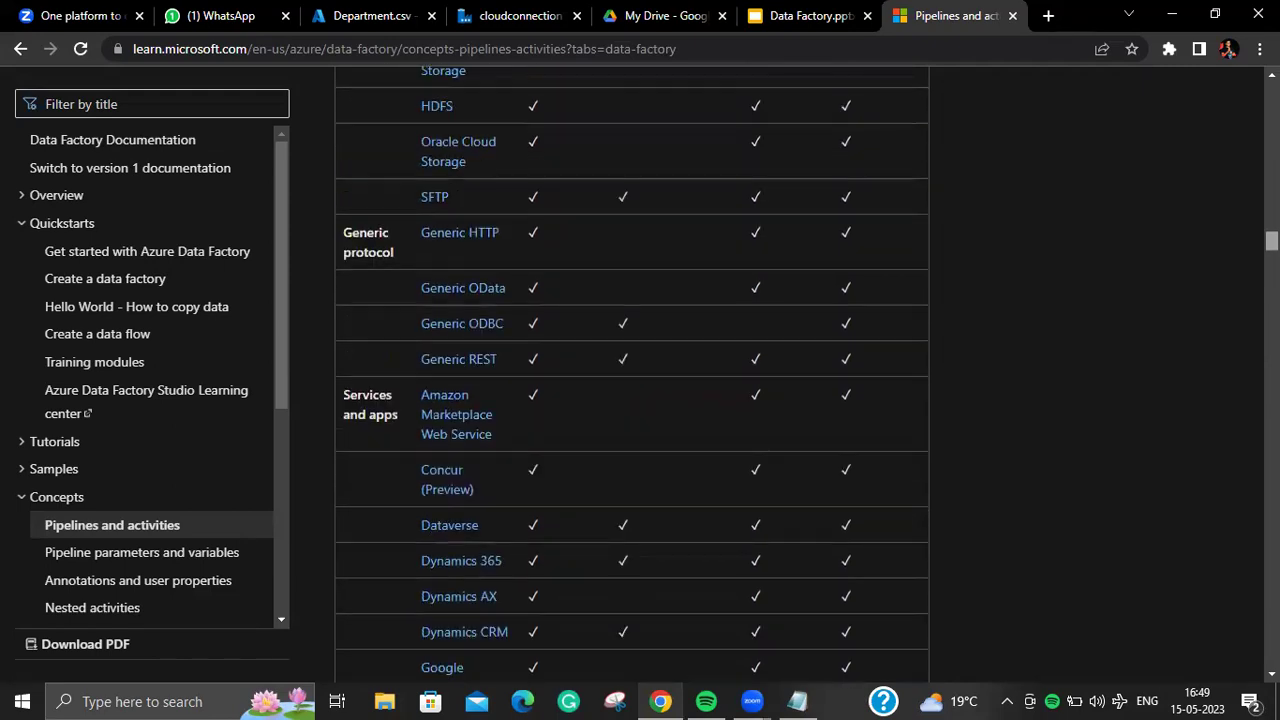
{"action": "scroll", "coordinate": [619, 403], "scroll_direction": "up", "scroll_amount": 1}
{"action": "key", "text": "ctrl+f"}
{"action": "type", "text": "mysq"}
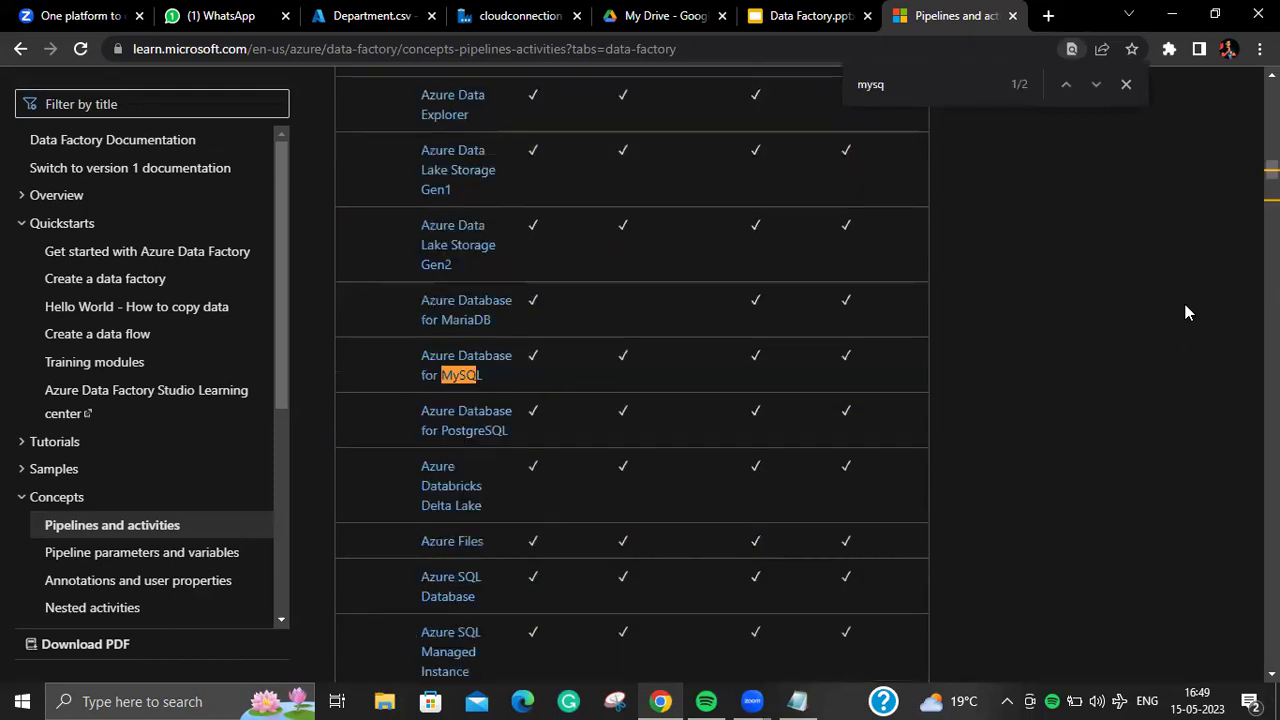
{"action": "type", "text": "l"}
{"action": "key", "text": "Return"}
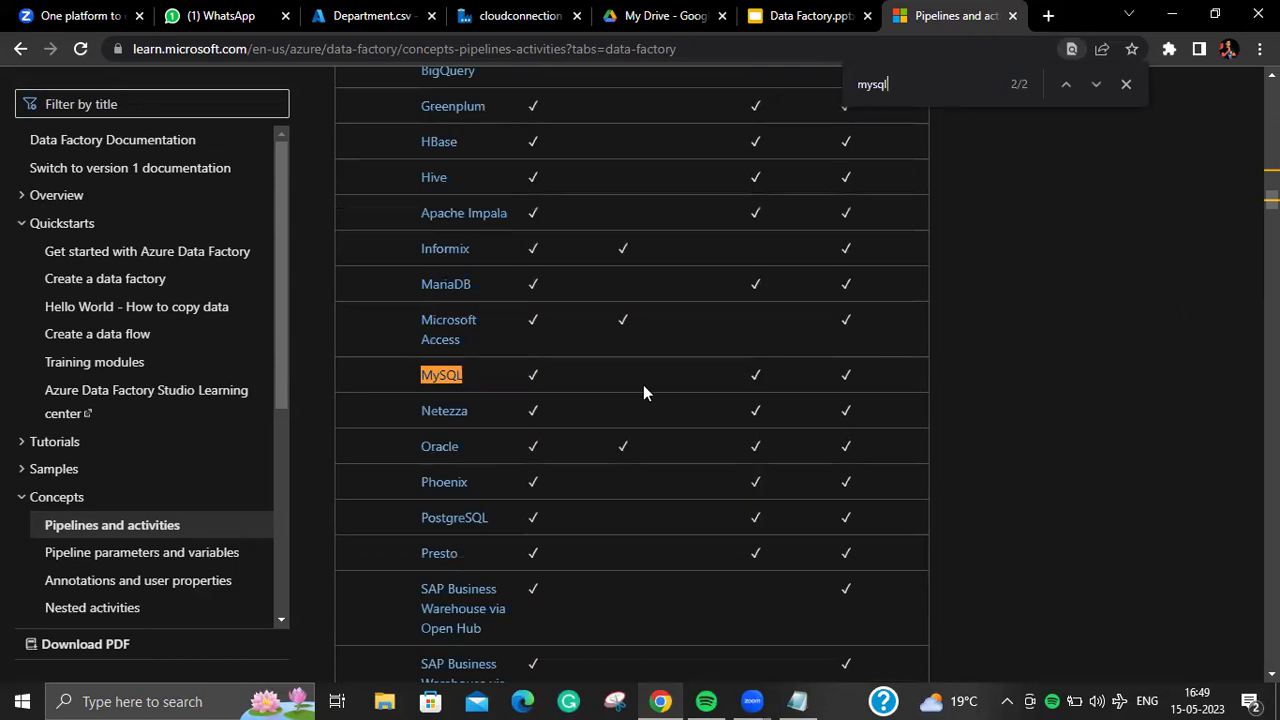
{"action": "left_click", "coordinate": [630, 377]}
{"action": "left_click", "coordinate": [520, 16]}
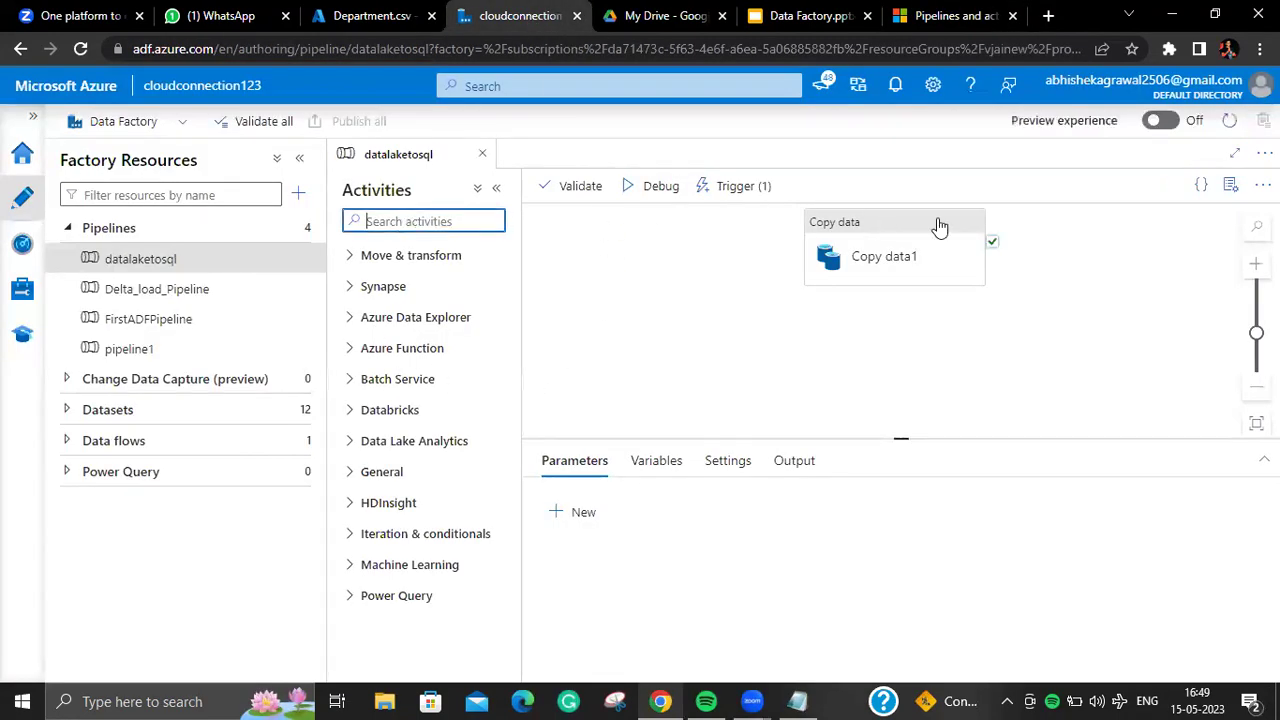
Step: Search 'my' among new sink dataset stores for Copy data1, then cancel
{"action": "mouse_move", "coordinate": [925, 233]}
{"action": "left_click", "coordinate": [915, 255]}
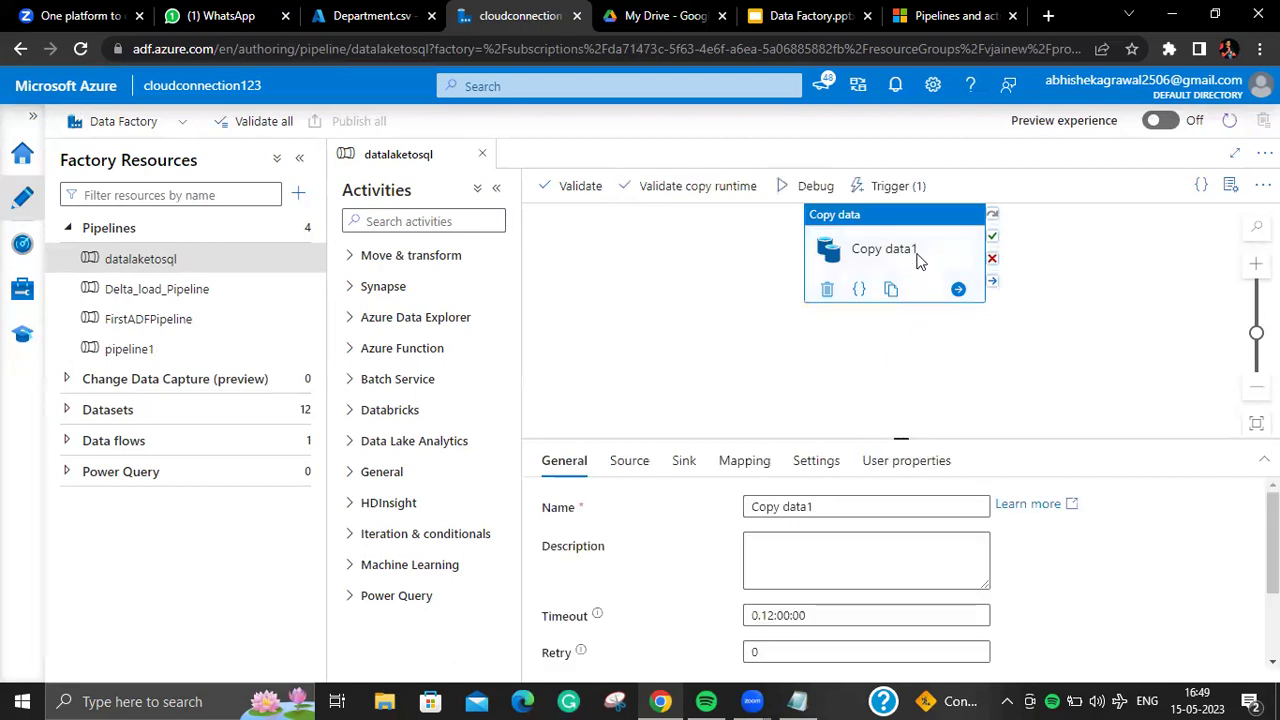
{"action": "left_click", "coordinate": [688, 461]}
{"action": "left_click", "coordinate": [1100, 506]}
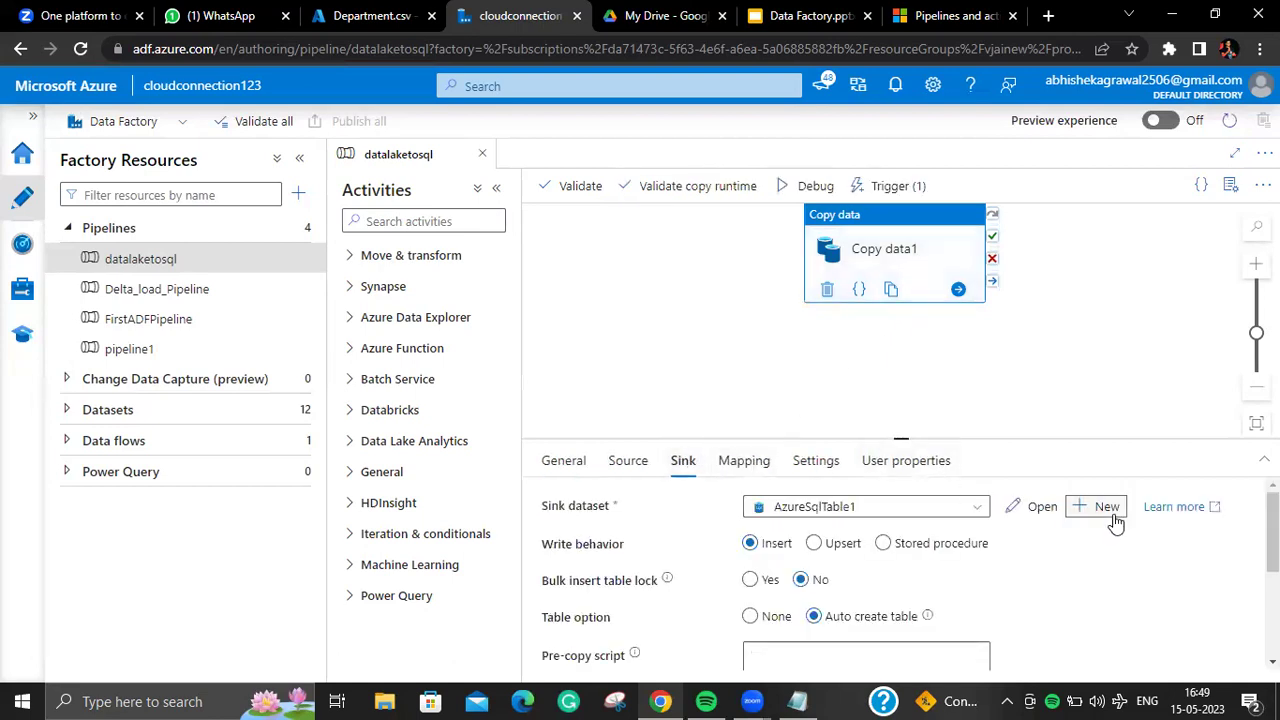
{"action": "type", "text": "my"}
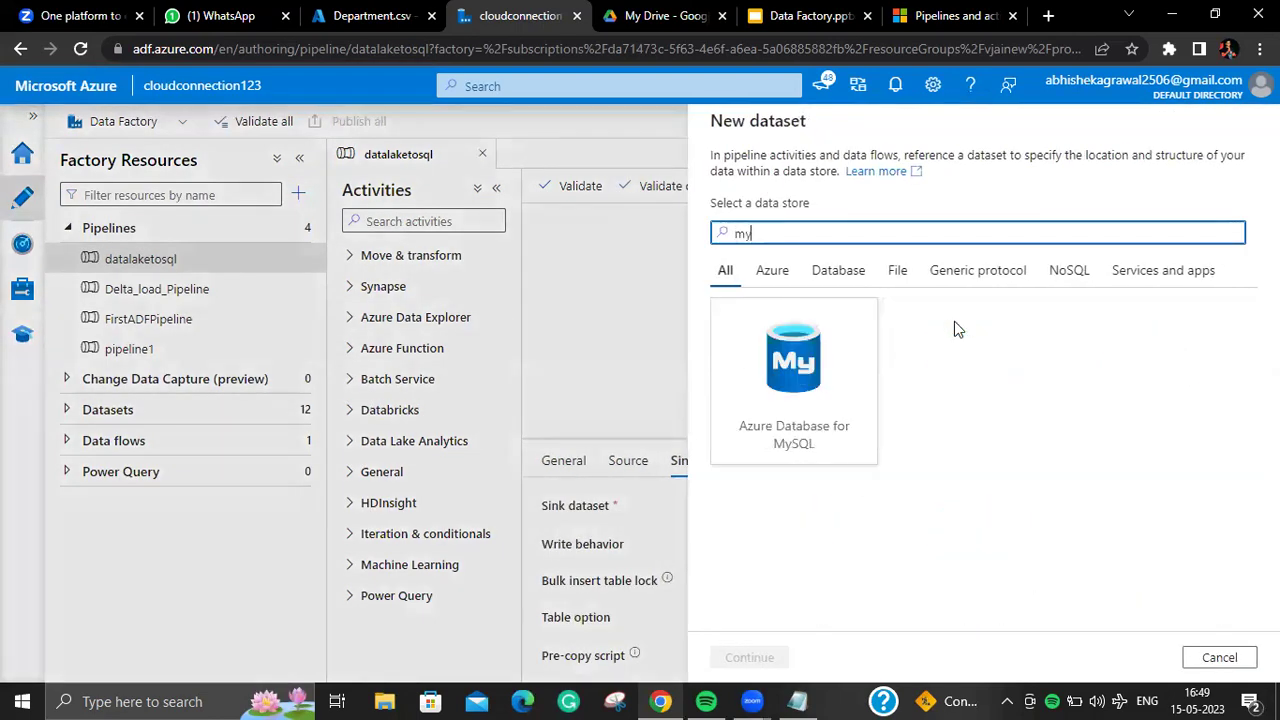
{"action": "left_click", "coordinate": [1220, 657]}
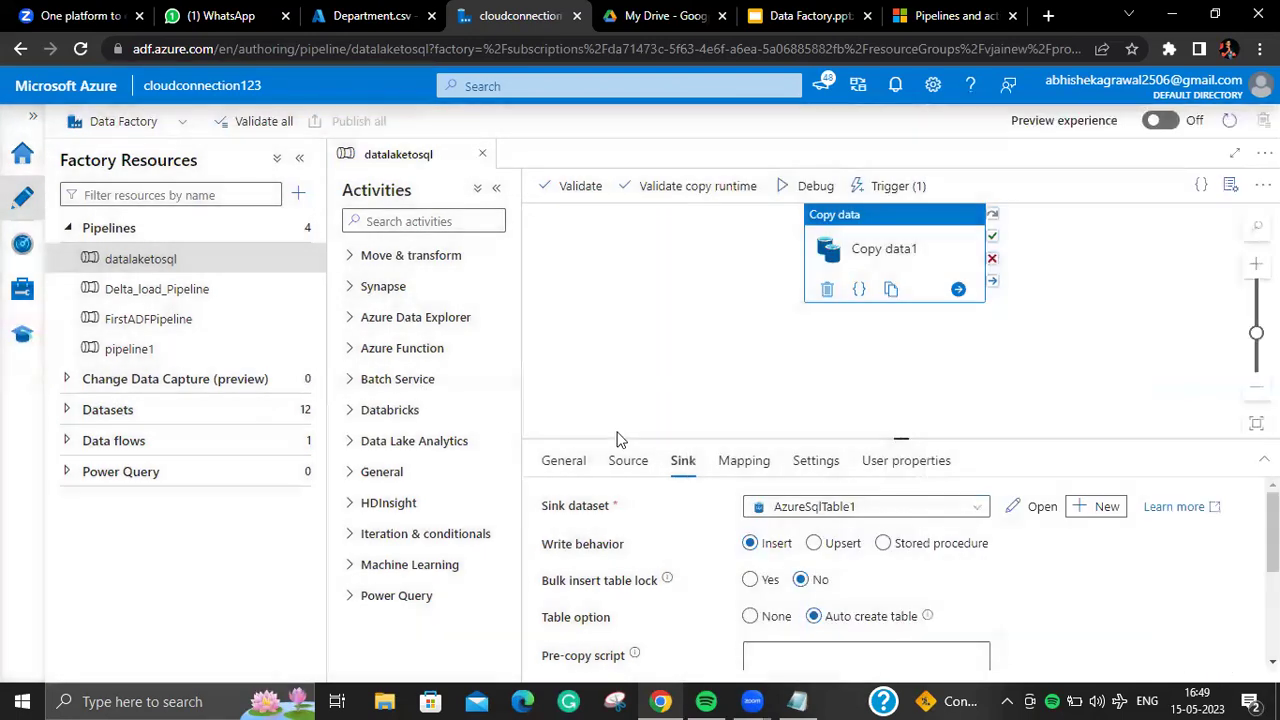
Step: Search 'my' among new source dataset stores, cancel, return to Sink, and switch to Google Drive
{"action": "left_click", "coordinate": [630, 461]}
{"action": "left_click", "coordinate": [650, 543]}
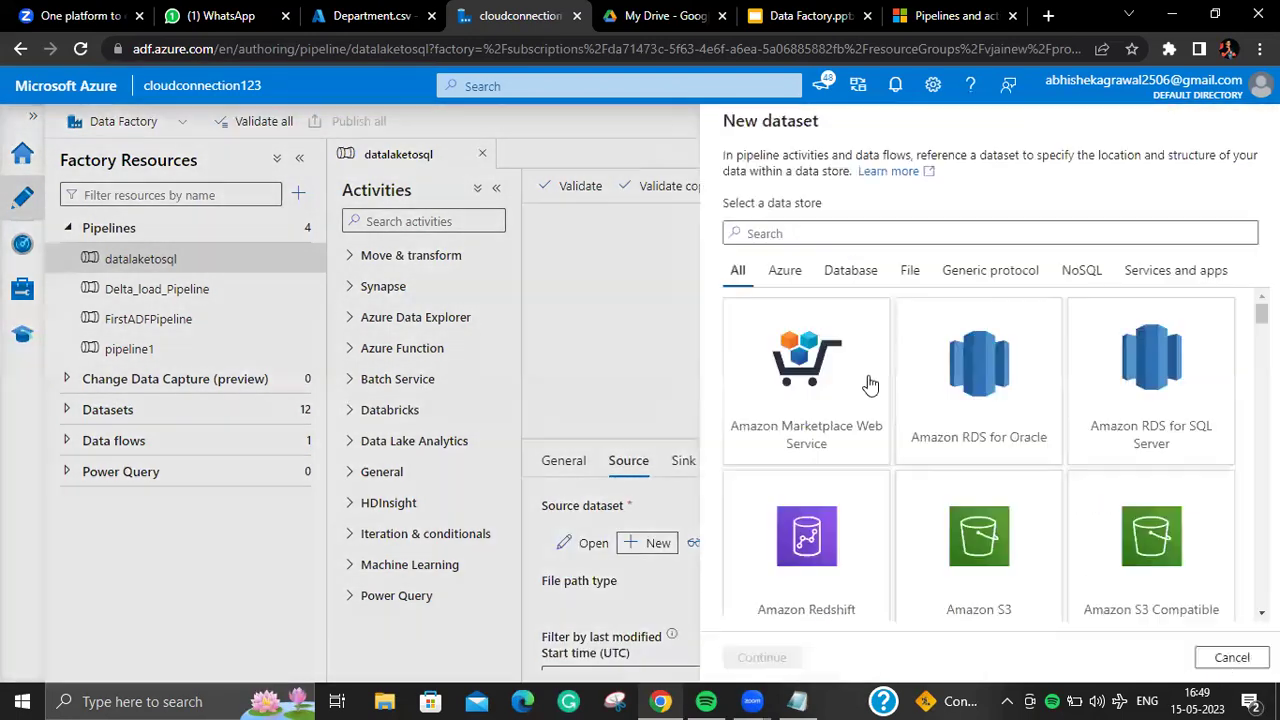
{"action": "type", "text": "my"}
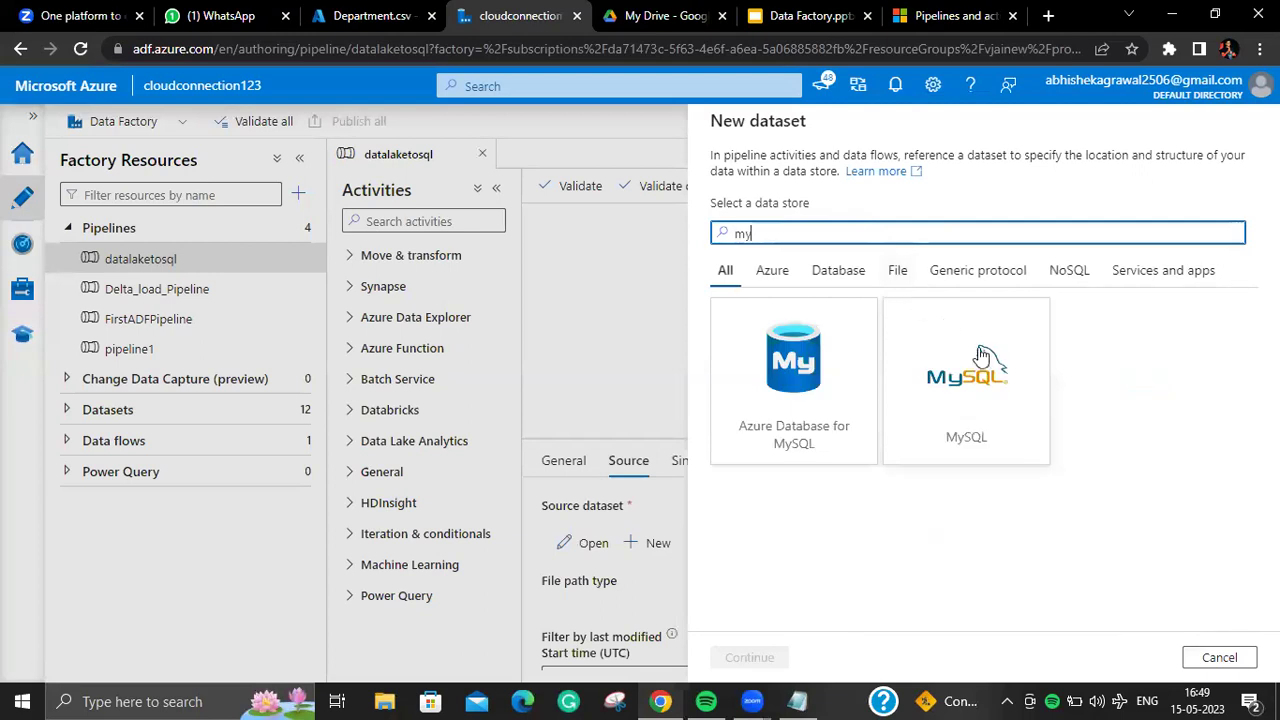
{"action": "left_click", "coordinate": [1222, 657]}
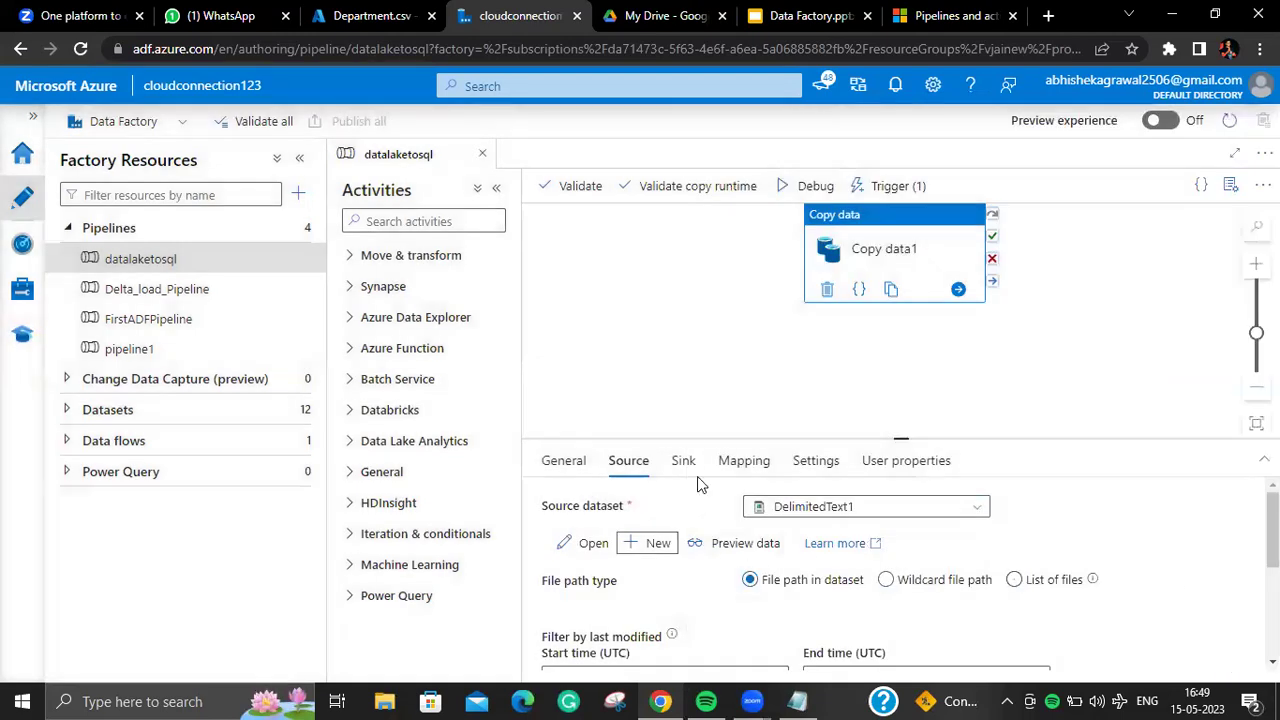
{"action": "left_click", "coordinate": [684, 462]}
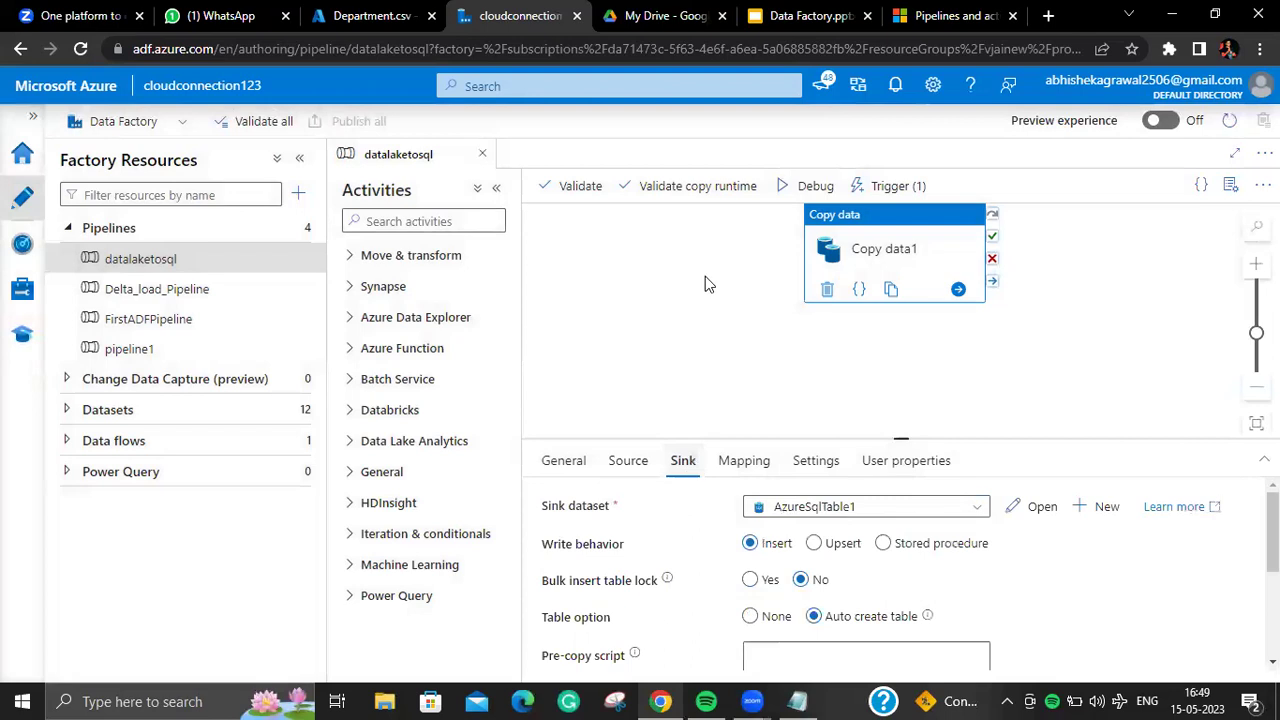
{"action": "left_click", "coordinate": [700, 18]}
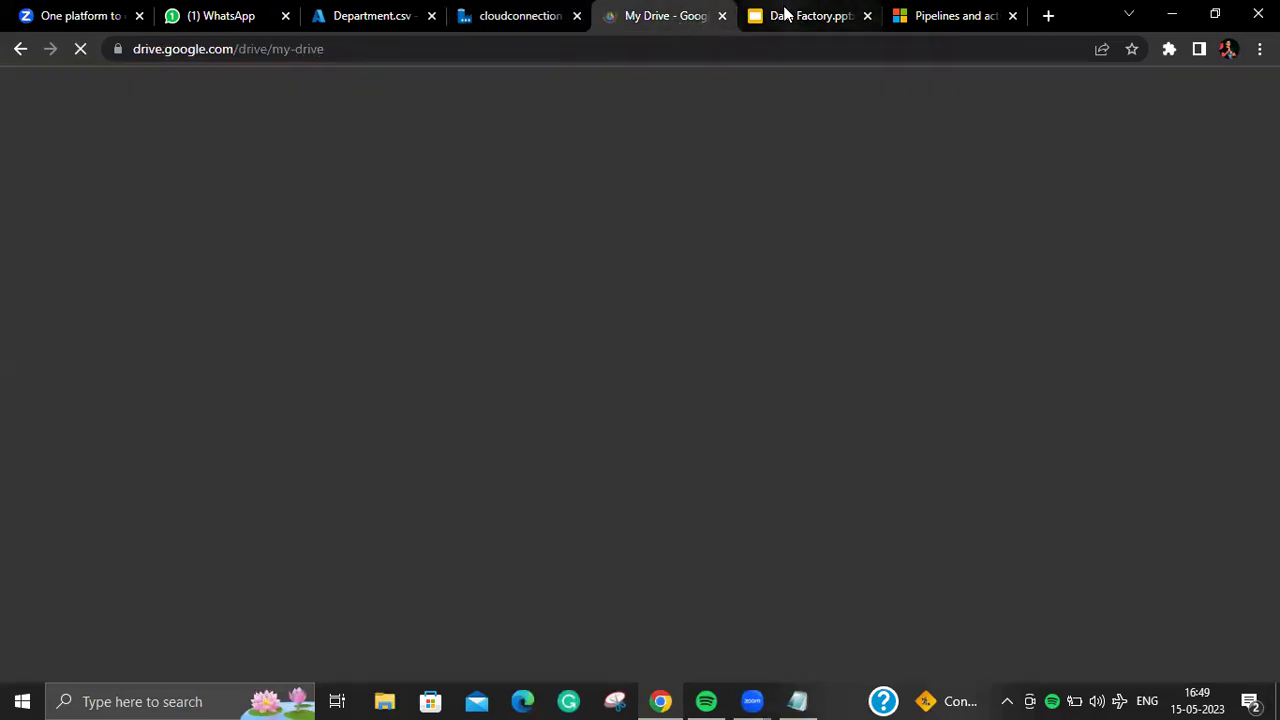
Step: Scroll back up to the top of the supported data stores table in the docs
{"action": "left_click", "coordinate": [795, 15]}
{"action": "left_click", "coordinate": [935, 18]}
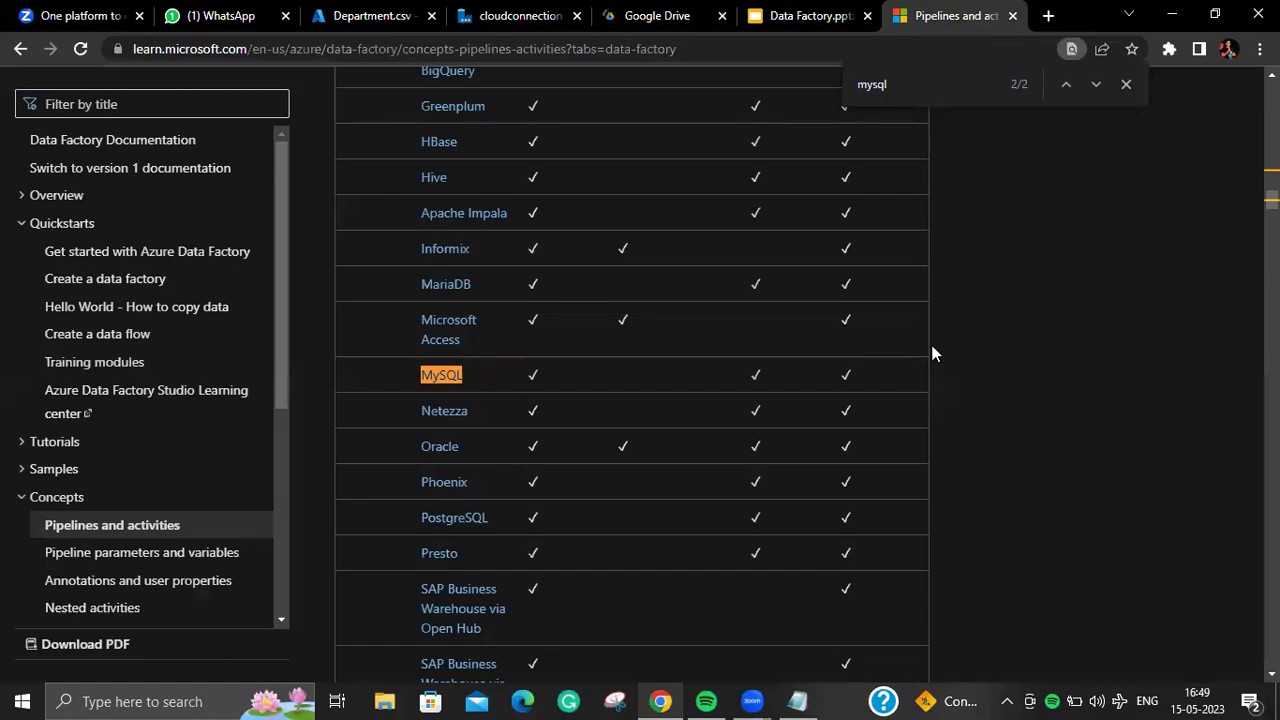
{"action": "scroll", "coordinate": [933, 353], "scroll_direction": "up", "scroll_amount": 20}
{"action": "scroll", "coordinate": [933, 353], "scroll_direction": "down", "scroll_amount": 20}
{"action": "scroll", "coordinate": [933, 353], "scroll_direction": "down", "scroll_amount": 15}
{"action": "scroll", "coordinate": [933, 353], "scroll_direction": "up", "scroll_amount": 8}
{"action": "scroll", "coordinate": [933, 353], "scroll_direction": "up", "scroll_amount": 20}
{"action": "scroll", "coordinate": [933, 353], "scroll_direction": "up", "scroll_amount": 10}
{"action": "scroll", "coordinate": [933, 353], "scroll_direction": "down", "scroll_amount": 10}
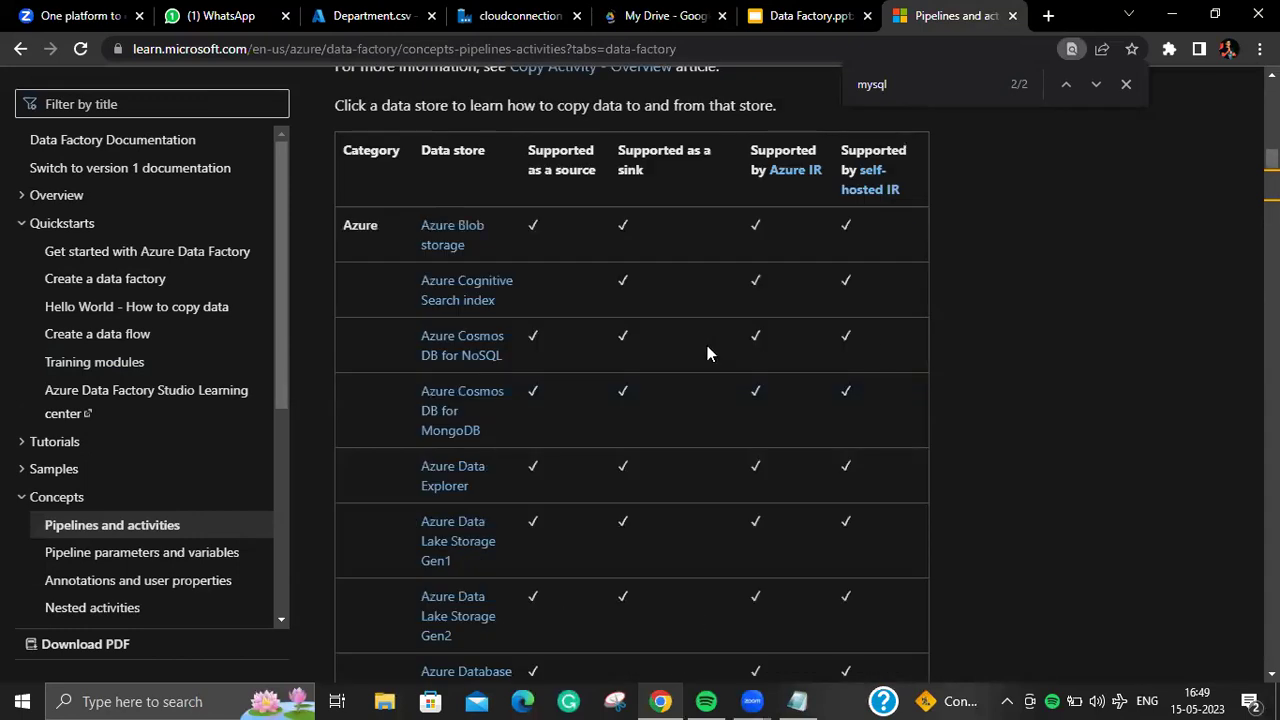
Step: Recheck Copy data1's Source and Sink tabs, then pass through the slides back to the docs
{"action": "mouse_move", "coordinate": [525, 22]}
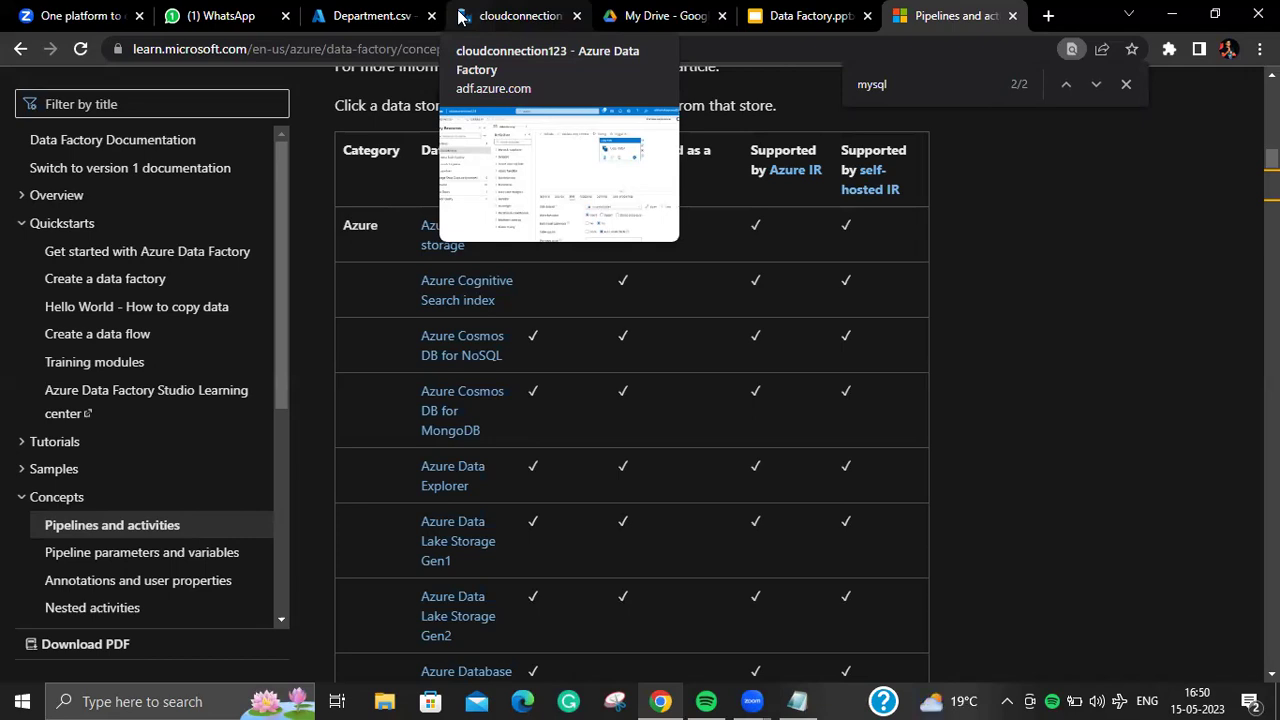
{"action": "left_click", "coordinate": [462, 17]}
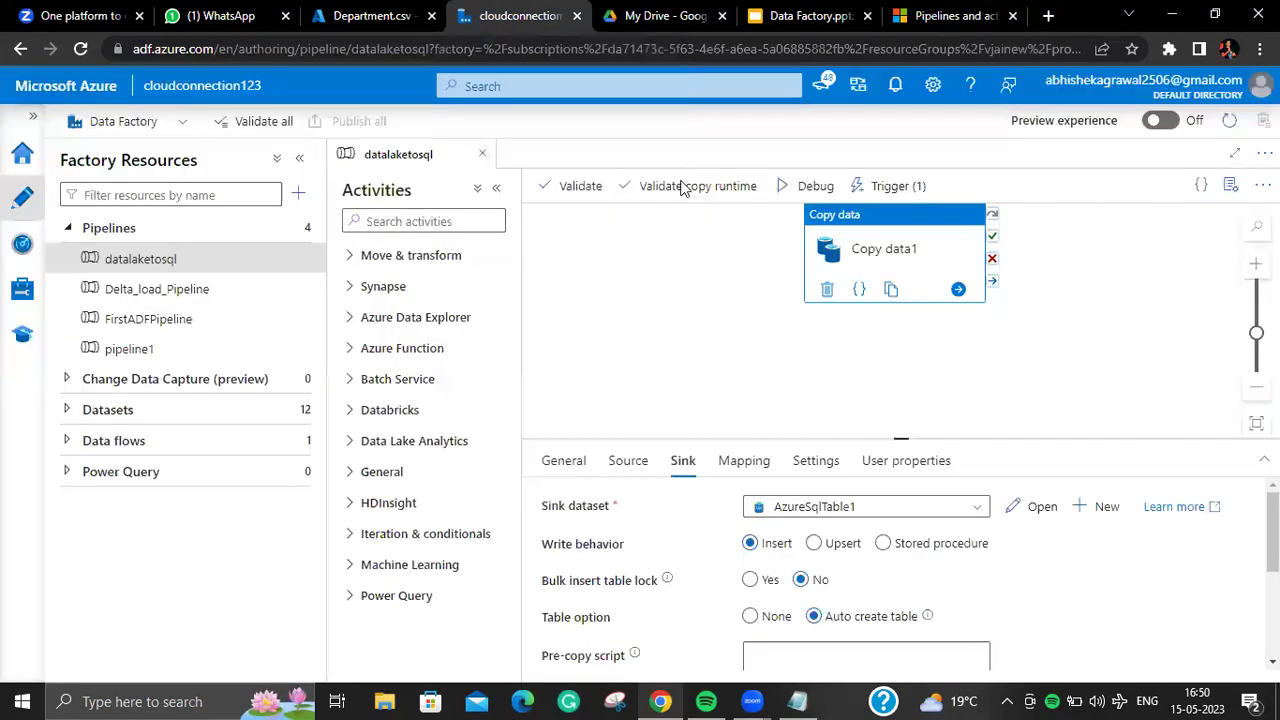
{"action": "left_click", "coordinate": [630, 462]}
{"action": "left_click", "coordinate": [630, 462]}
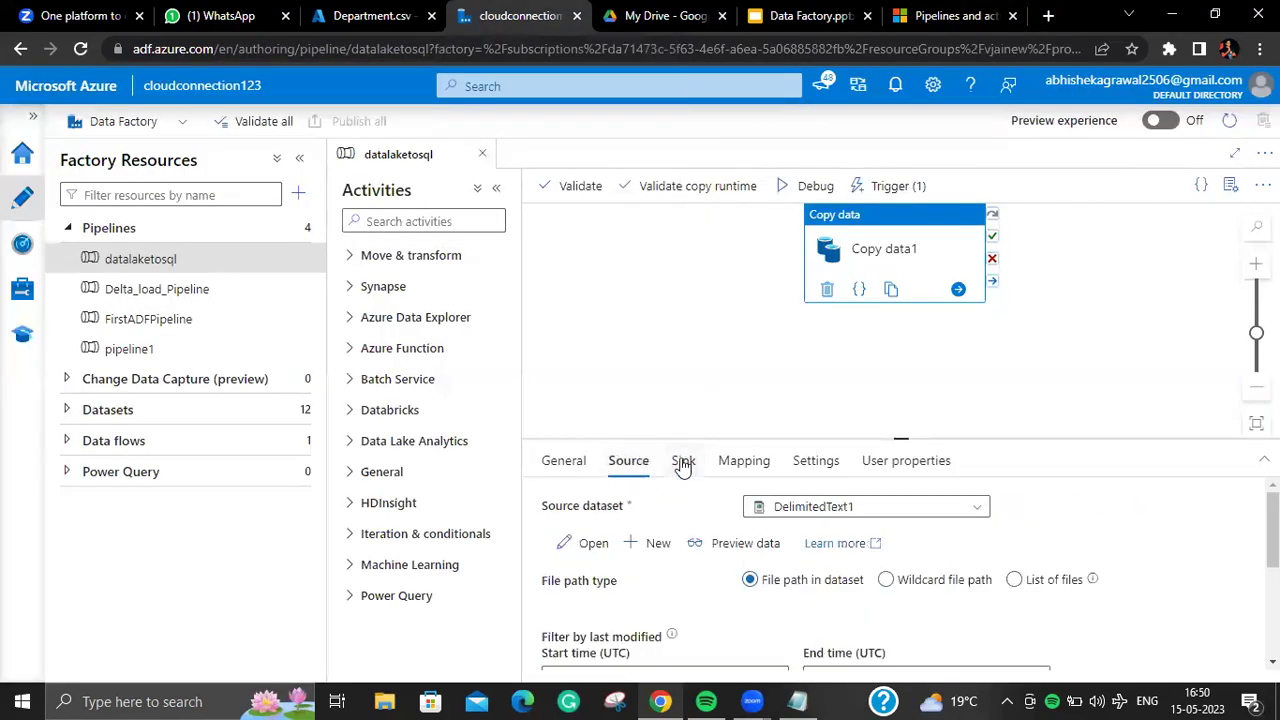
{"action": "left_click", "coordinate": [810, 17]}
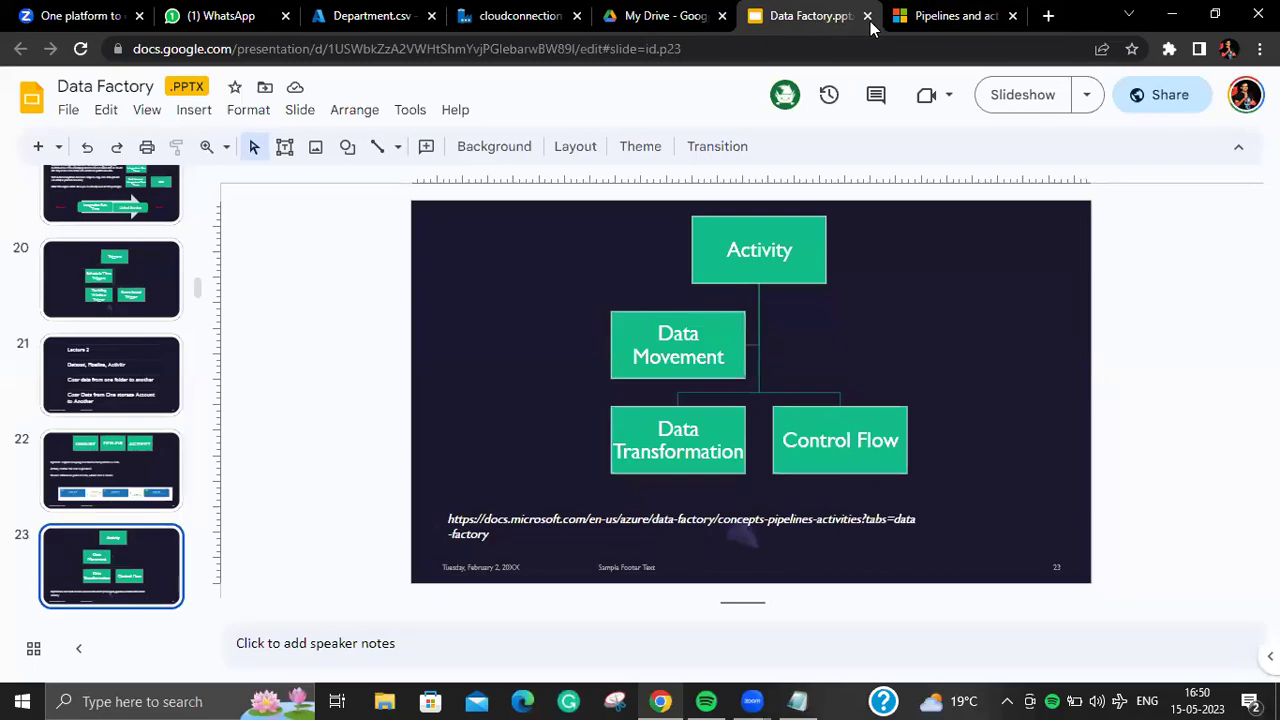
{"action": "left_click", "coordinate": [950, 16]}
Step: Scroll past the Execution activities JSON to the name, description, type and linkedServiceName properties table
{"action": "scroll", "coordinate": [802, 256], "scroll_direction": "down", "scroll_amount": 15}
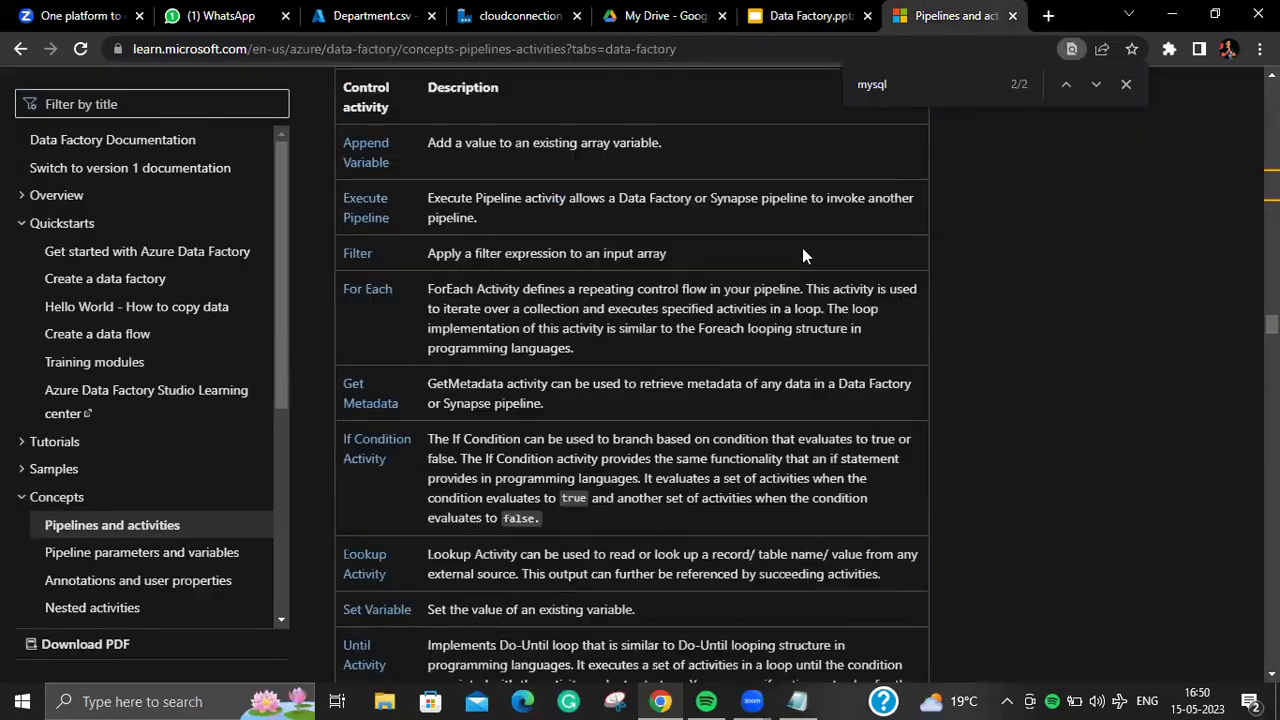
{"action": "scroll", "coordinate": [798, 262], "scroll_direction": "down", "scroll_amount": 10}
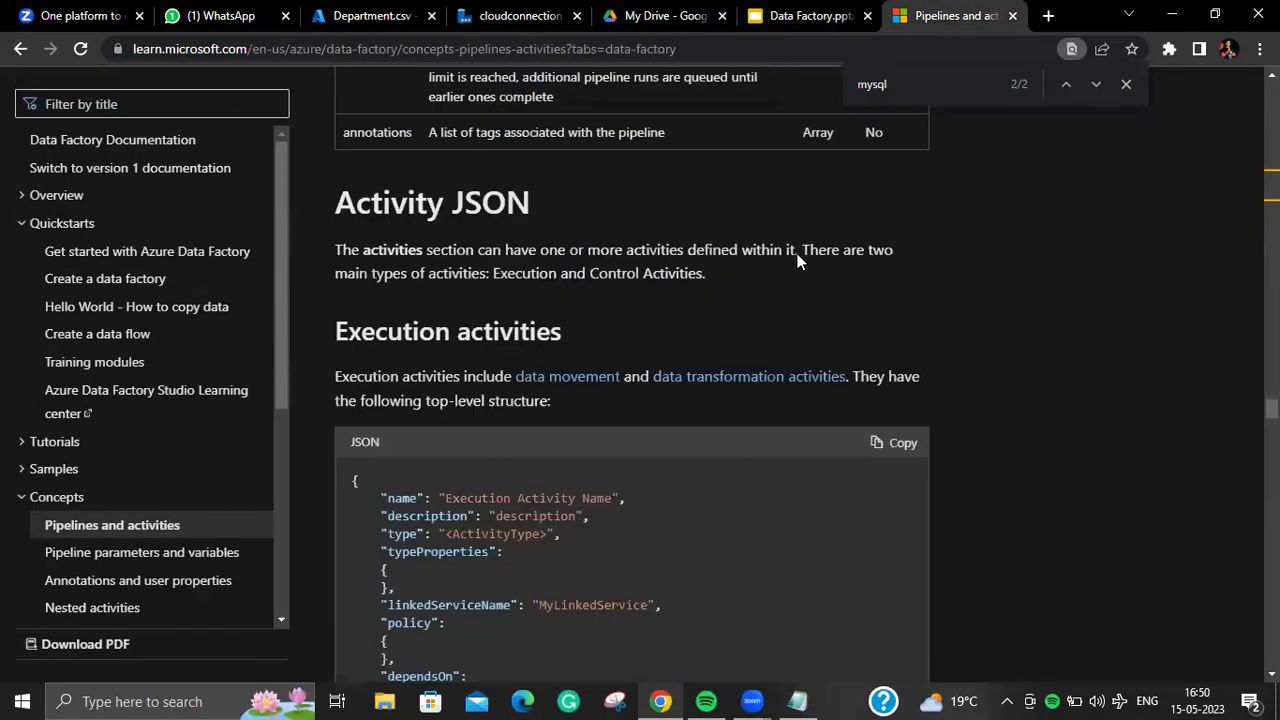
{"action": "scroll", "coordinate": [798, 262], "scroll_direction": "down", "scroll_amount": 10}
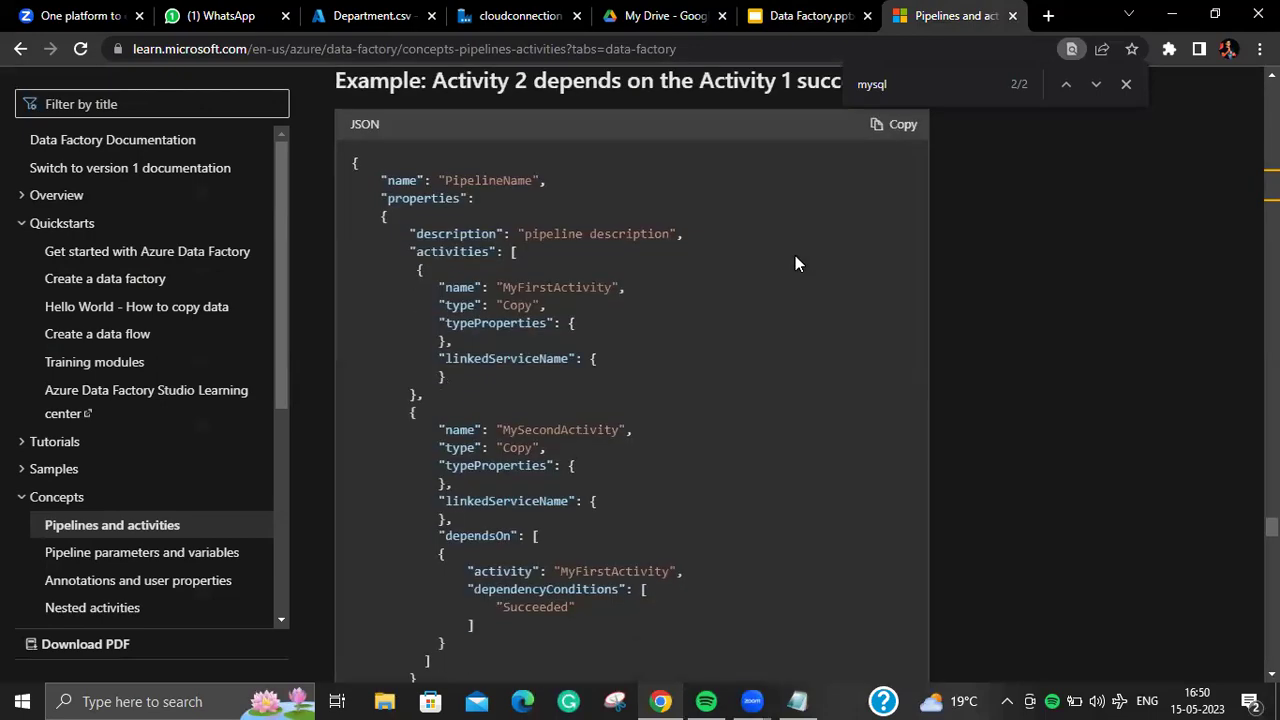
{"action": "scroll", "coordinate": [632, 380], "scroll_direction": "down", "scroll_amount": 10}
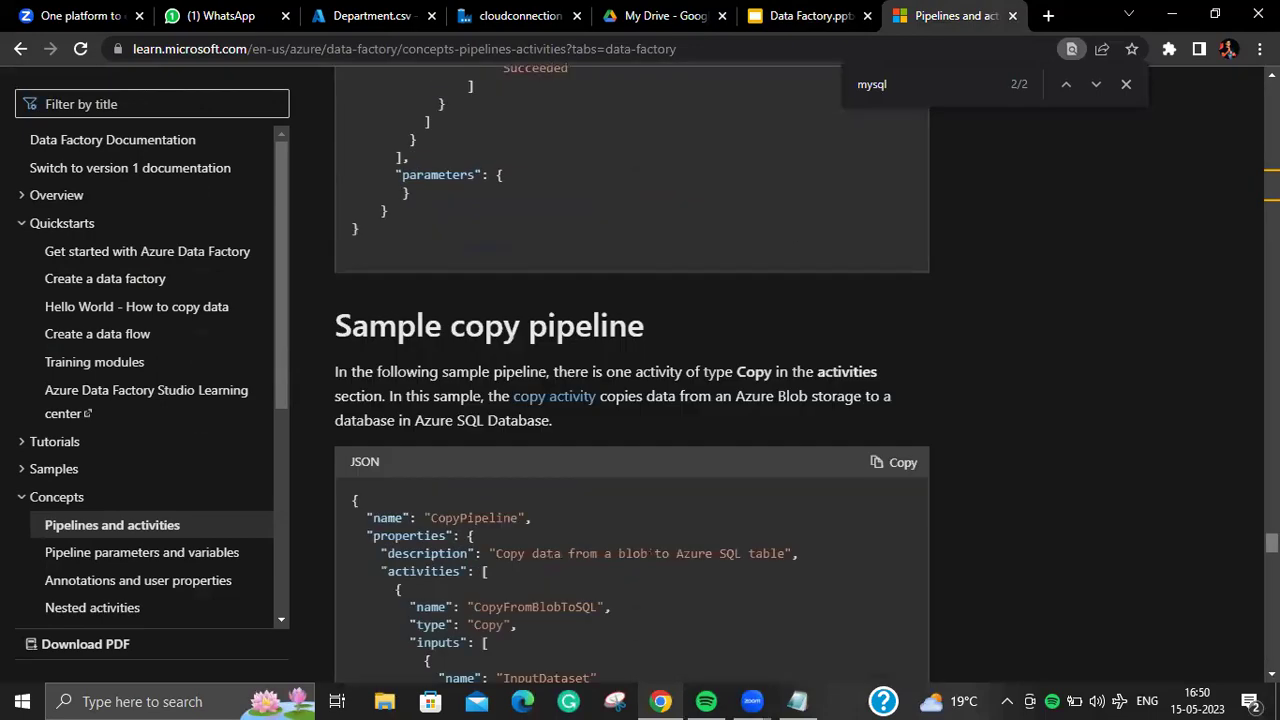
{"action": "scroll", "coordinate": [632, 380], "scroll_direction": "down", "scroll_amount": 5}
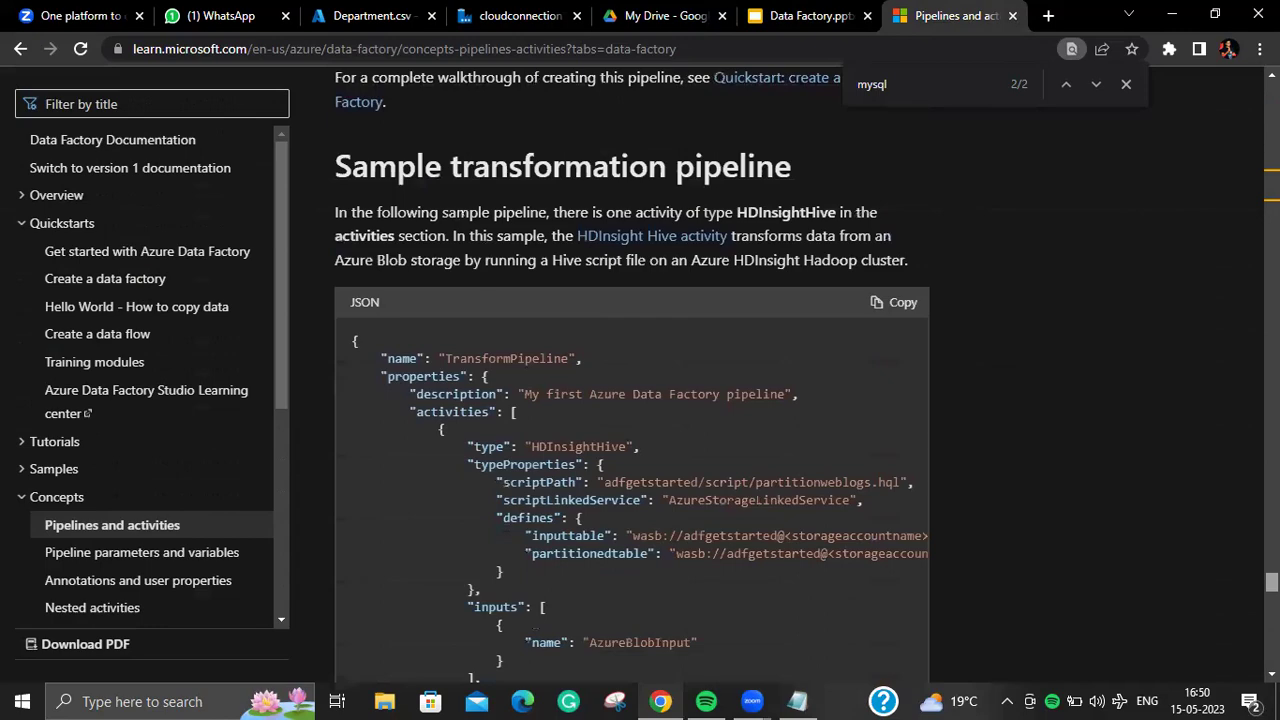
{"action": "scroll", "coordinate": [632, 380], "scroll_direction": "up", "scroll_amount": 15}
{"action": "scroll", "coordinate": [632, 370], "scroll_direction": "up", "scroll_amount": 2}
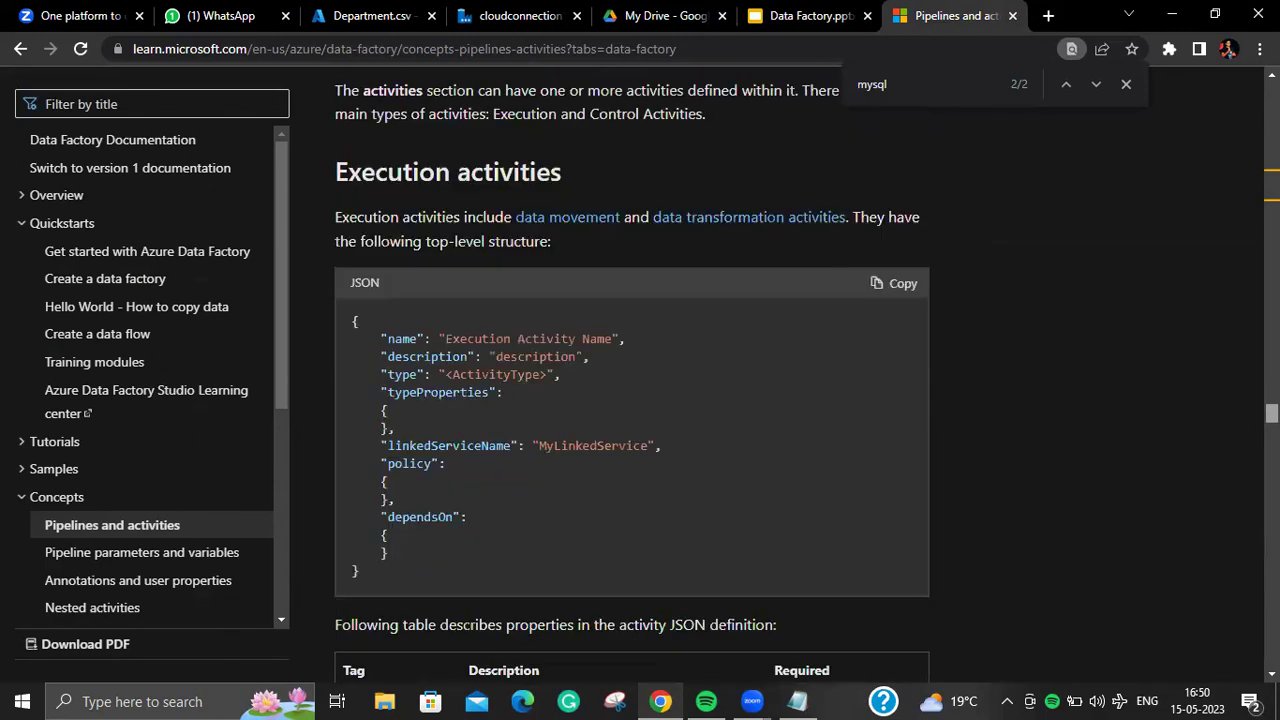
{"action": "scroll", "coordinate": [632, 370], "scroll_direction": "down", "scroll_amount": 6}
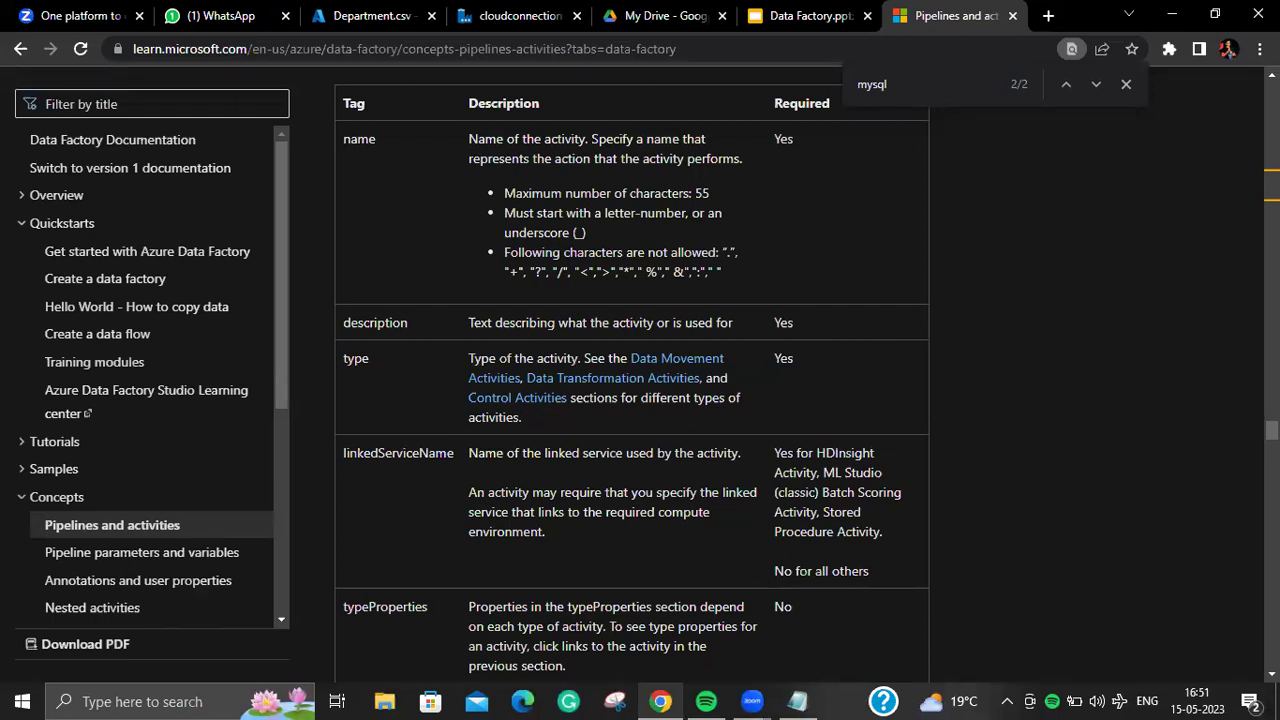
Step: Back in Data Factory, move the Copy data activity lower and open the empty Delta_load_Pipeline
{"action": "left_click", "coordinate": [515, 16]}
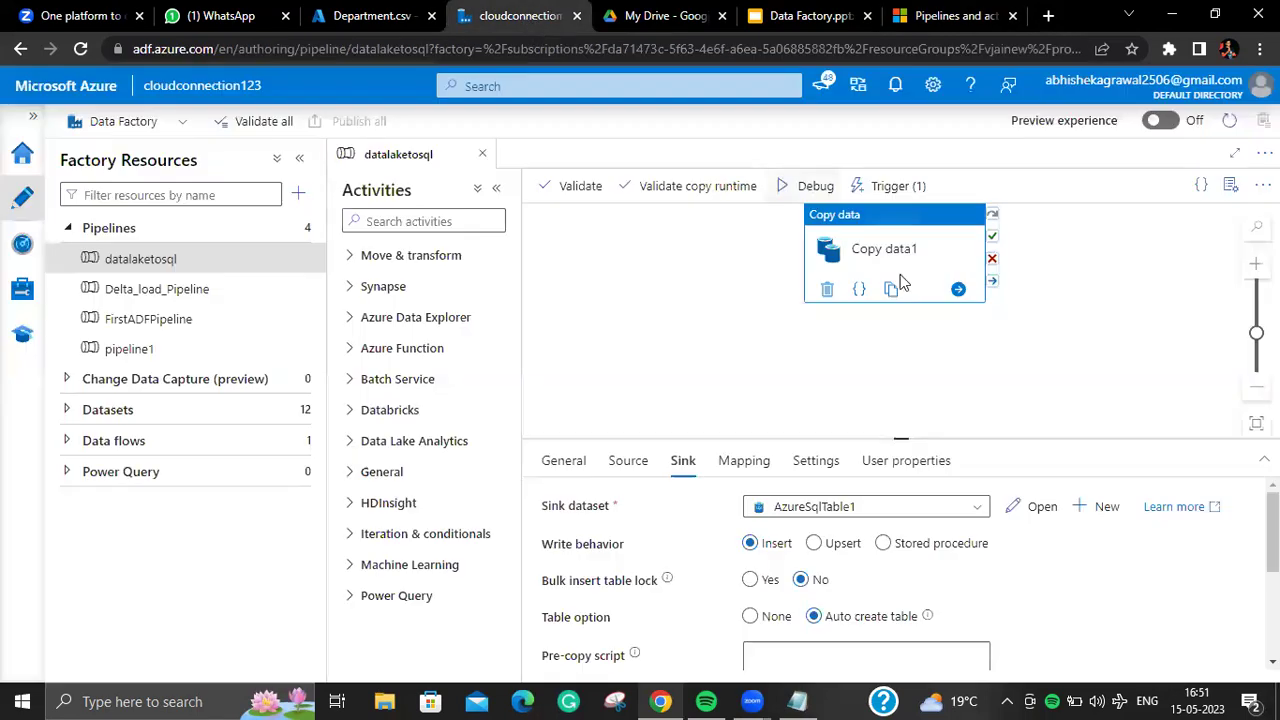
{"action": "left_click_drag", "start_coordinate": [924, 279], "coordinate": [918, 351]}
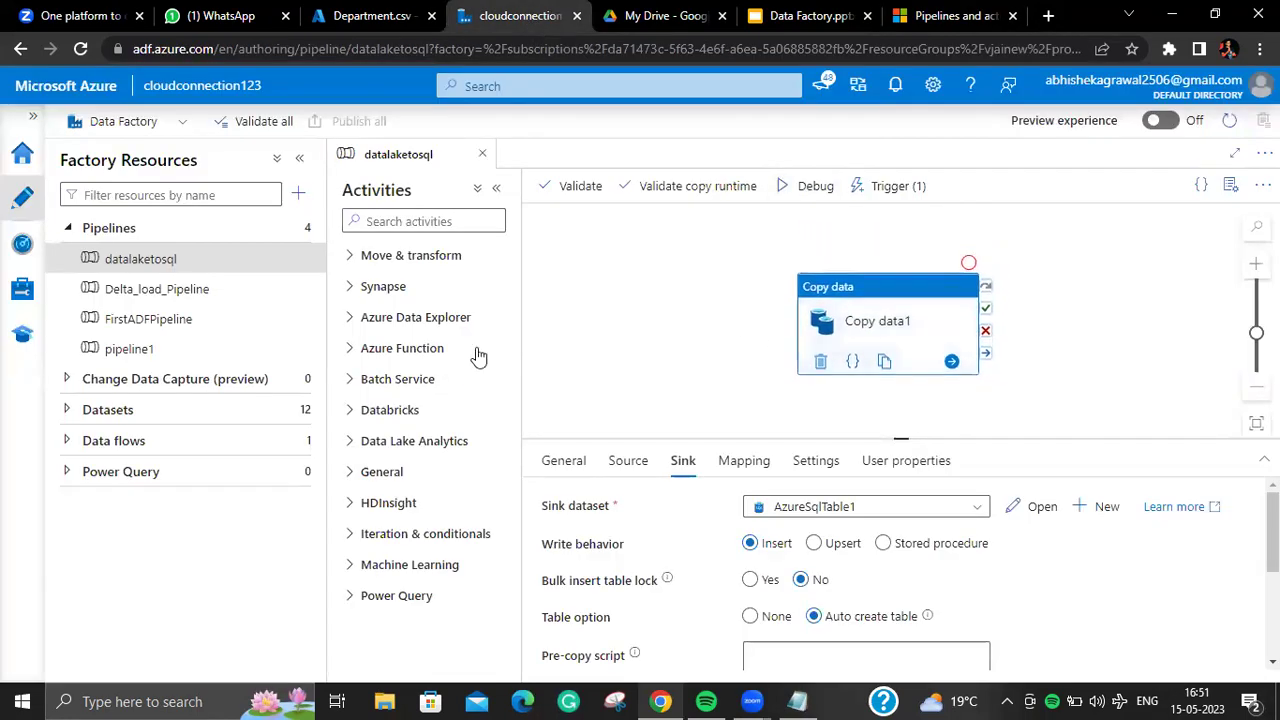
{"action": "left_click", "coordinate": [160, 288]}
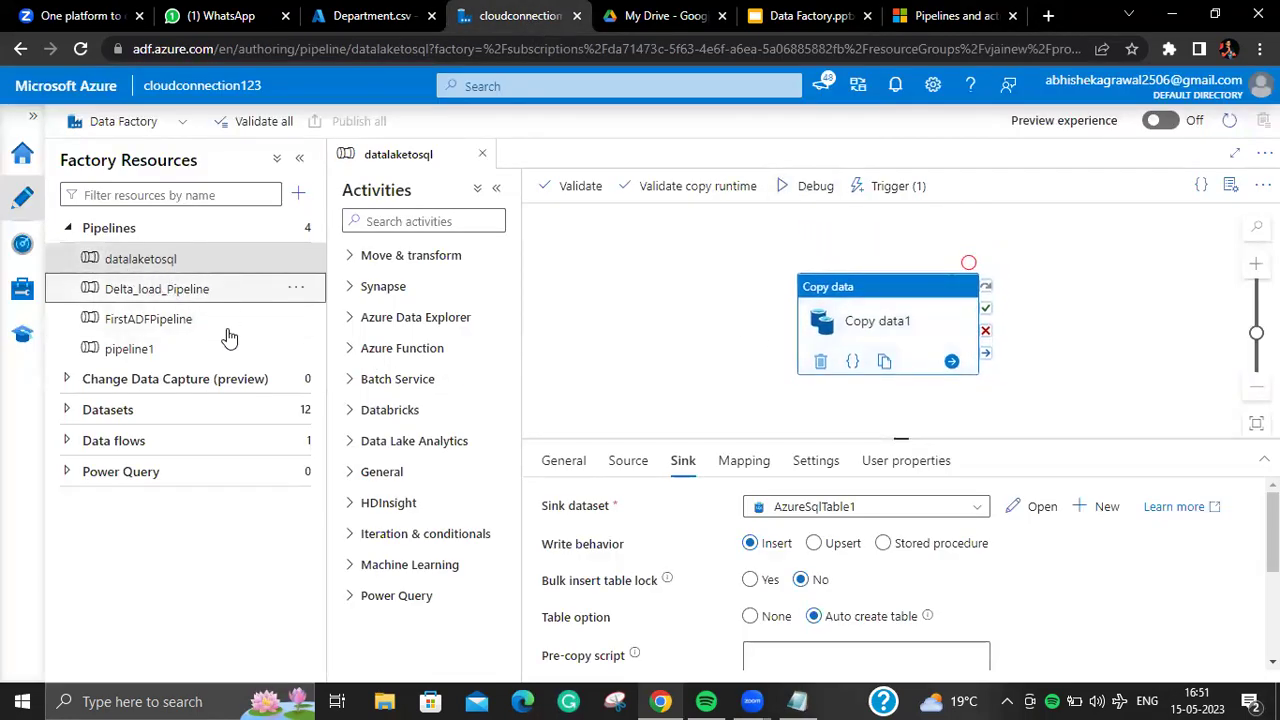
Step: Return to the Data Factory slide deck and step around the slide 23 activity-types diagram
{"action": "left_click", "coordinate": [813, 17]}
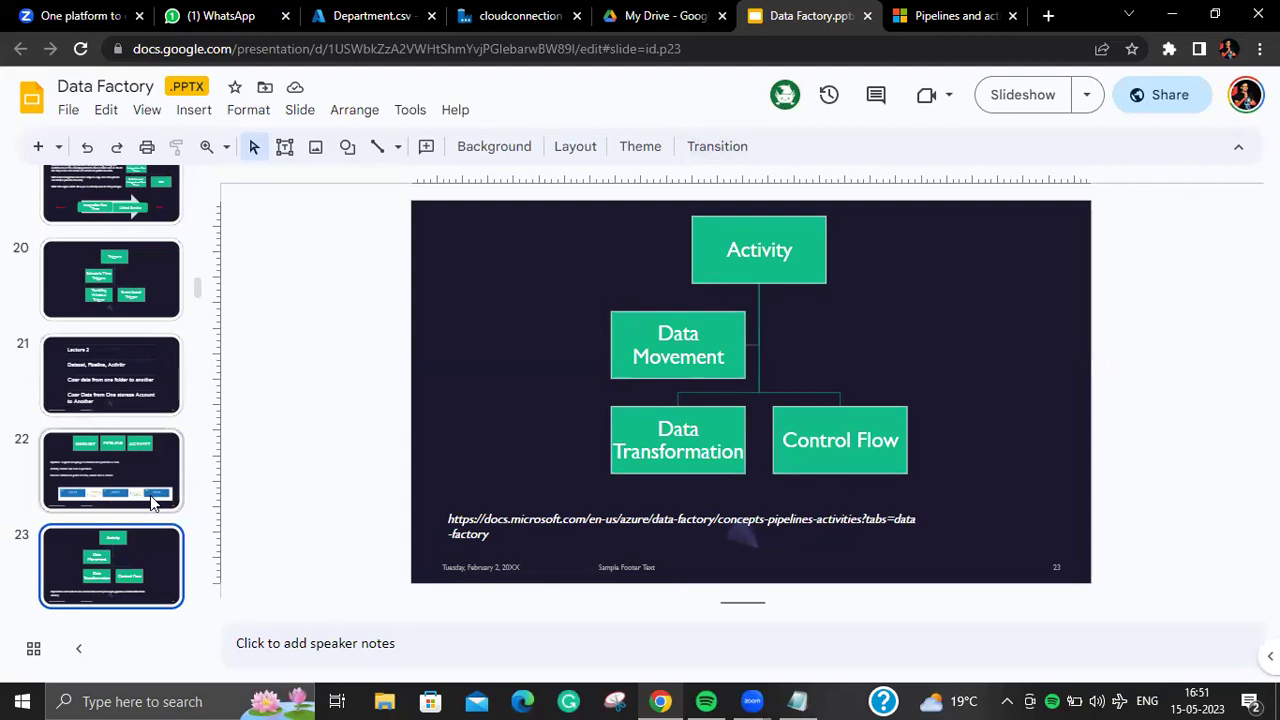
{"action": "key", "text": "Down"}
{"action": "key", "text": "Up"}
{"action": "key", "text": "Up"}
{"action": "key", "text": "Down"}
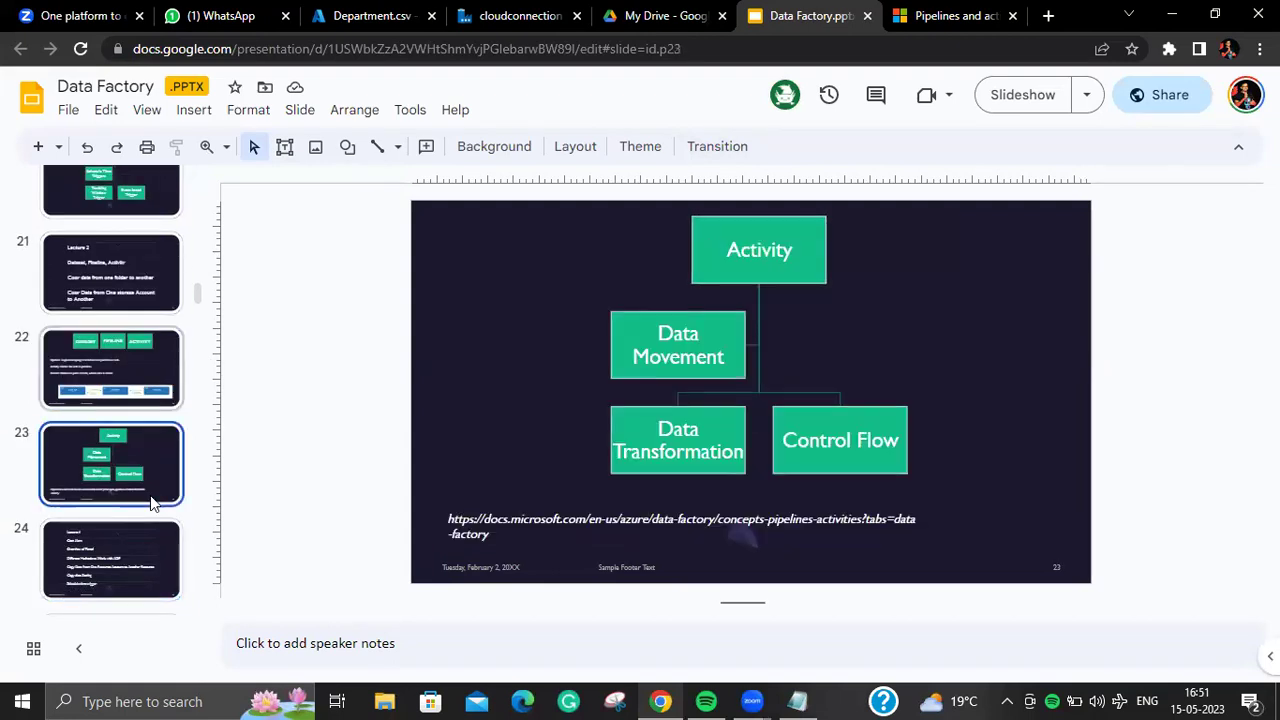
Step: Scroll the Pipelines and activities article to the control flow activities table, Append Variable through Until
{"action": "left_click", "coordinate": [950, 15]}
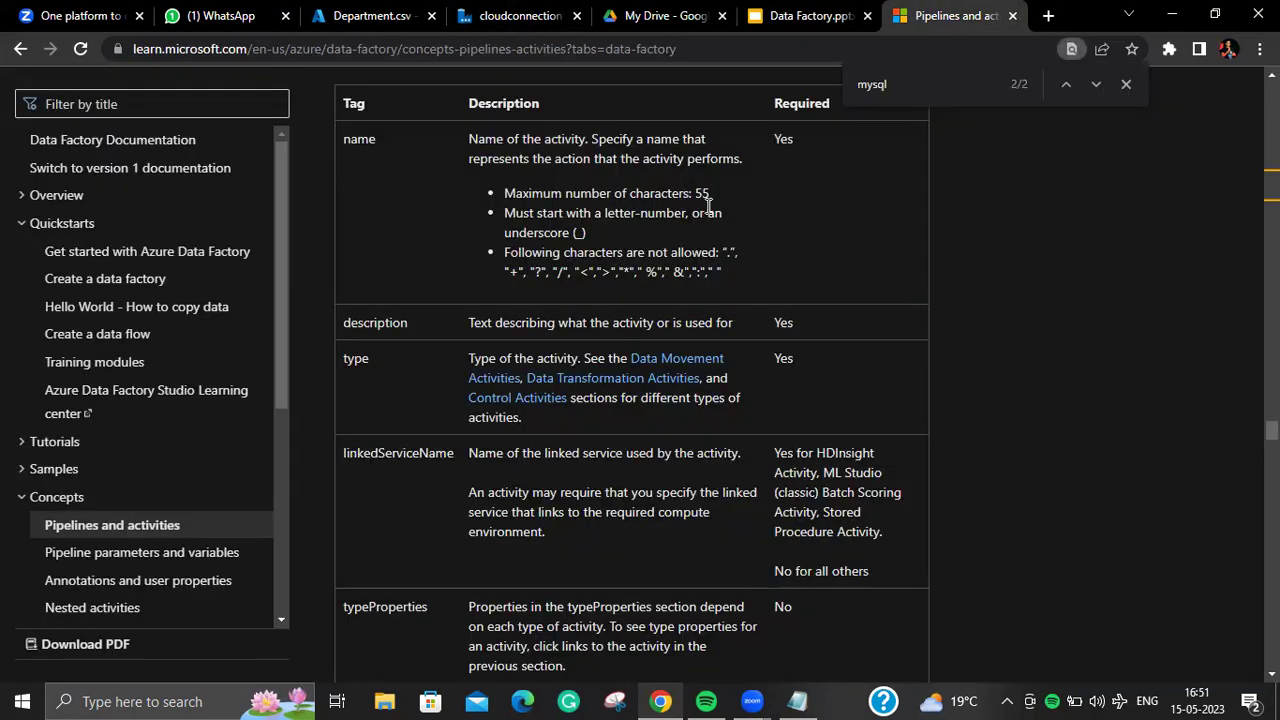
{"action": "scroll", "coordinate": [707, 205], "scroll_direction": "up", "scroll_amount": 5}
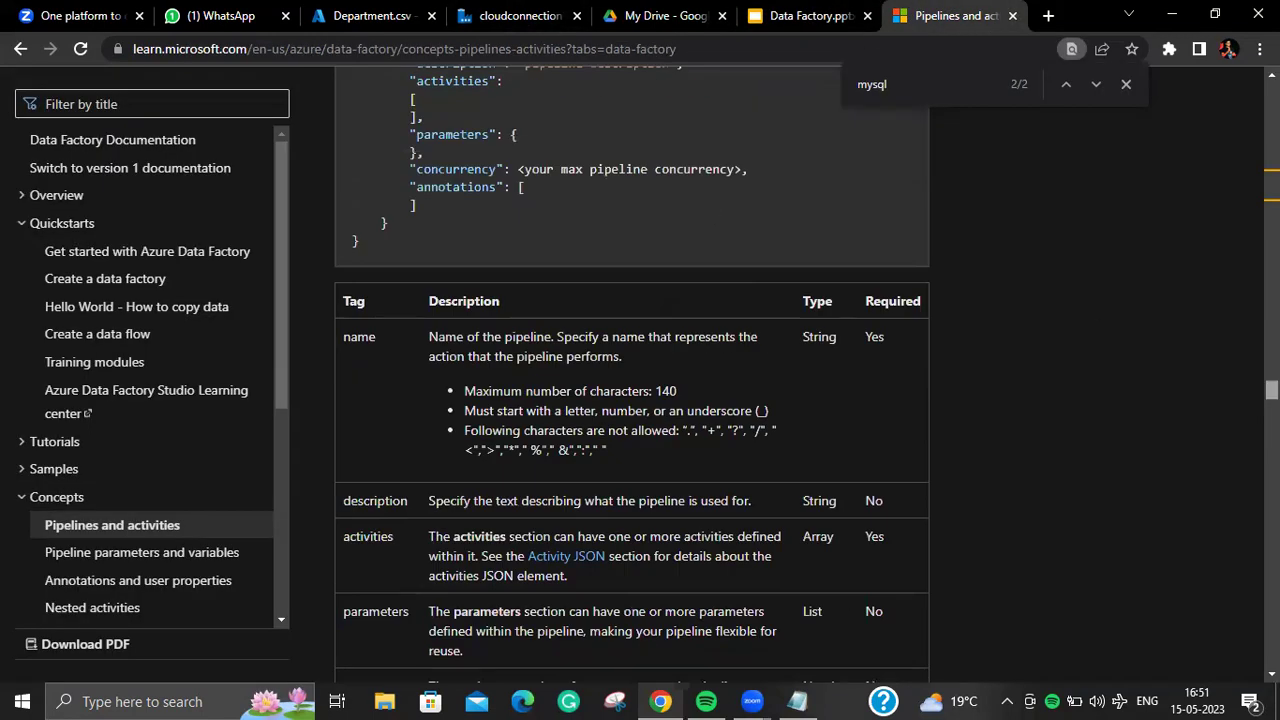
{"action": "scroll", "coordinate": [632, 375], "scroll_direction": "up", "scroll_amount": 10}
{"action": "scroll", "coordinate": [632, 375], "scroll_direction": "down", "scroll_amount": 20}
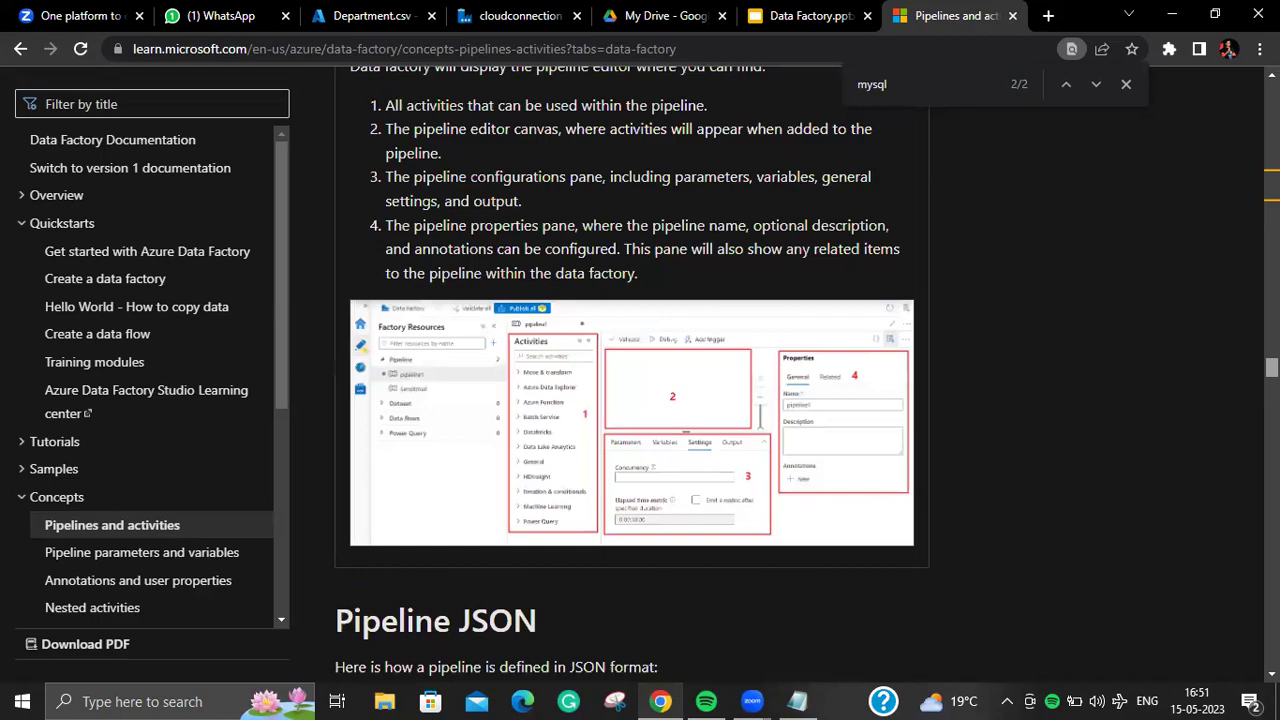
{"action": "scroll", "coordinate": [632, 375], "scroll_direction": "down", "scroll_amount": 20}
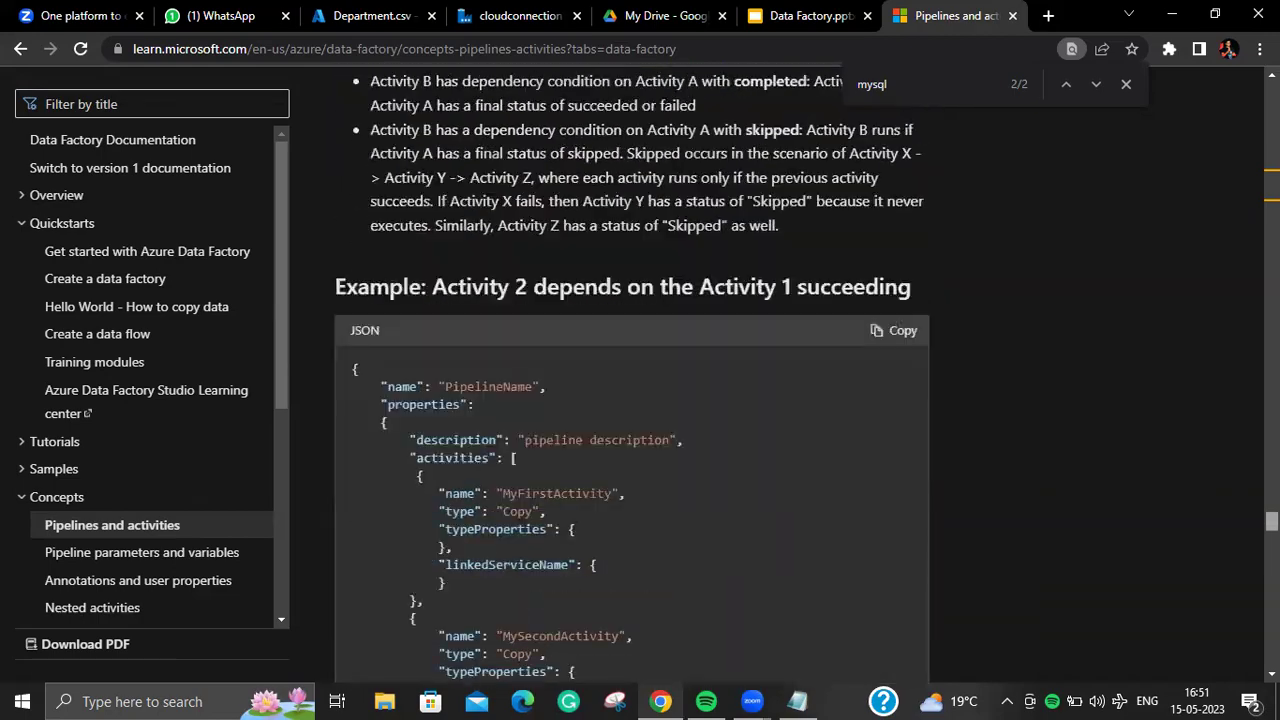
{"action": "scroll", "coordinate": [632, 375], "scroll_direction": "down", "scroll_amount": 15}
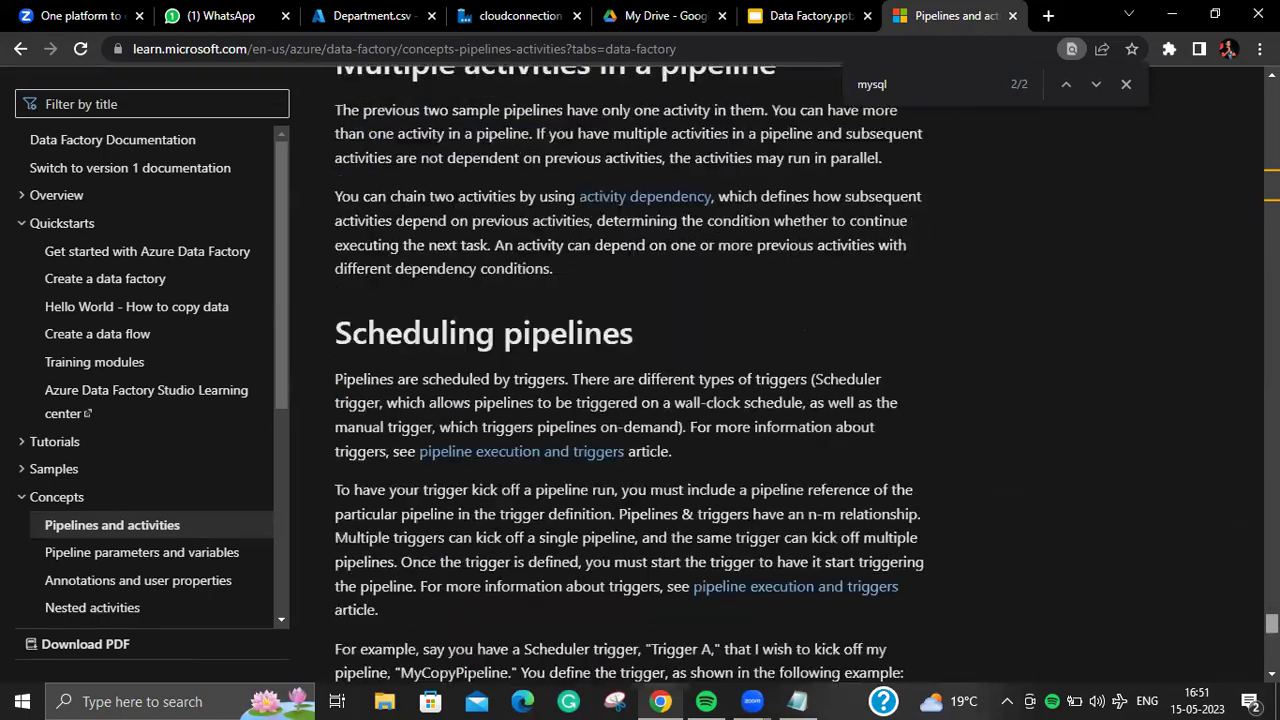
{"action": "scroll", "coordinate": [632, 375], "scroll_direction": "up", "scroll_amount": 5}
{"action": "scroll", "coordinate": [632, 375], "scroll_direction": "up", "scroll_amount": 20}
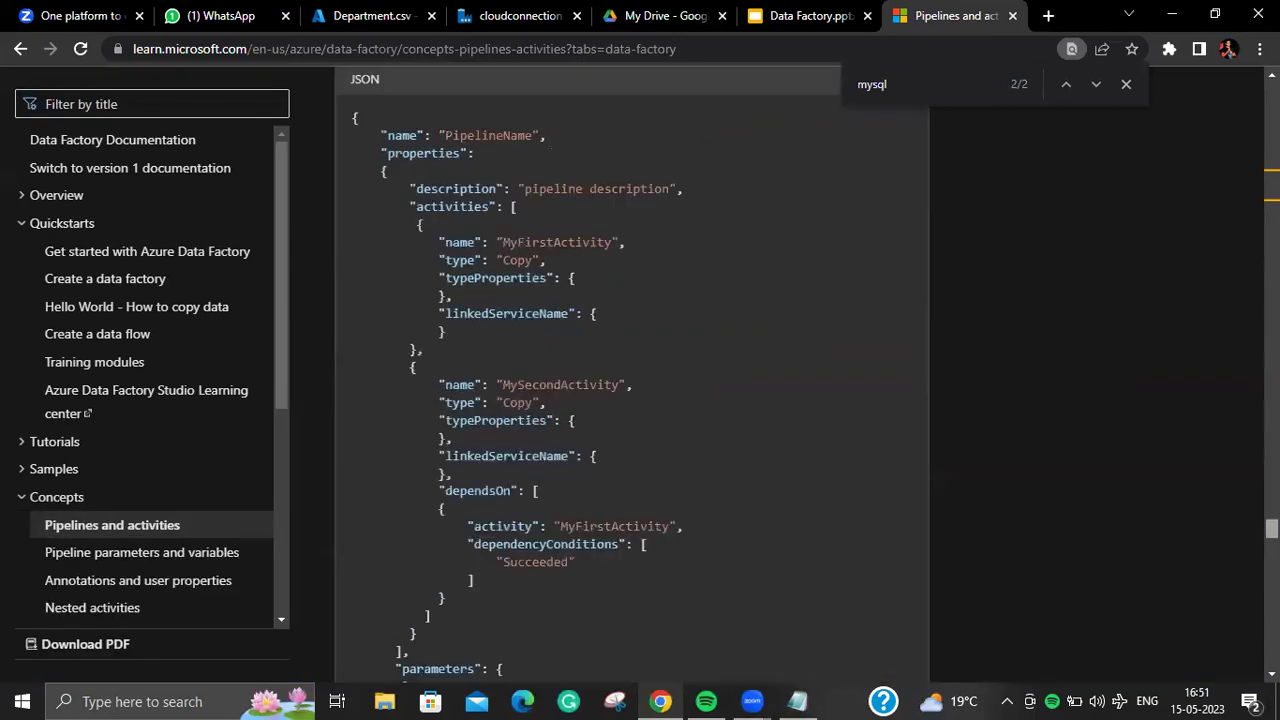
{"action": "scroll", "coordinate": [632, 375], "scroll_direction": "down", "scroll_amount": 3}
{"action": "scroll", "coordinate": [632, 375], "scroll_direction": "up", "scroll_amount": 15}
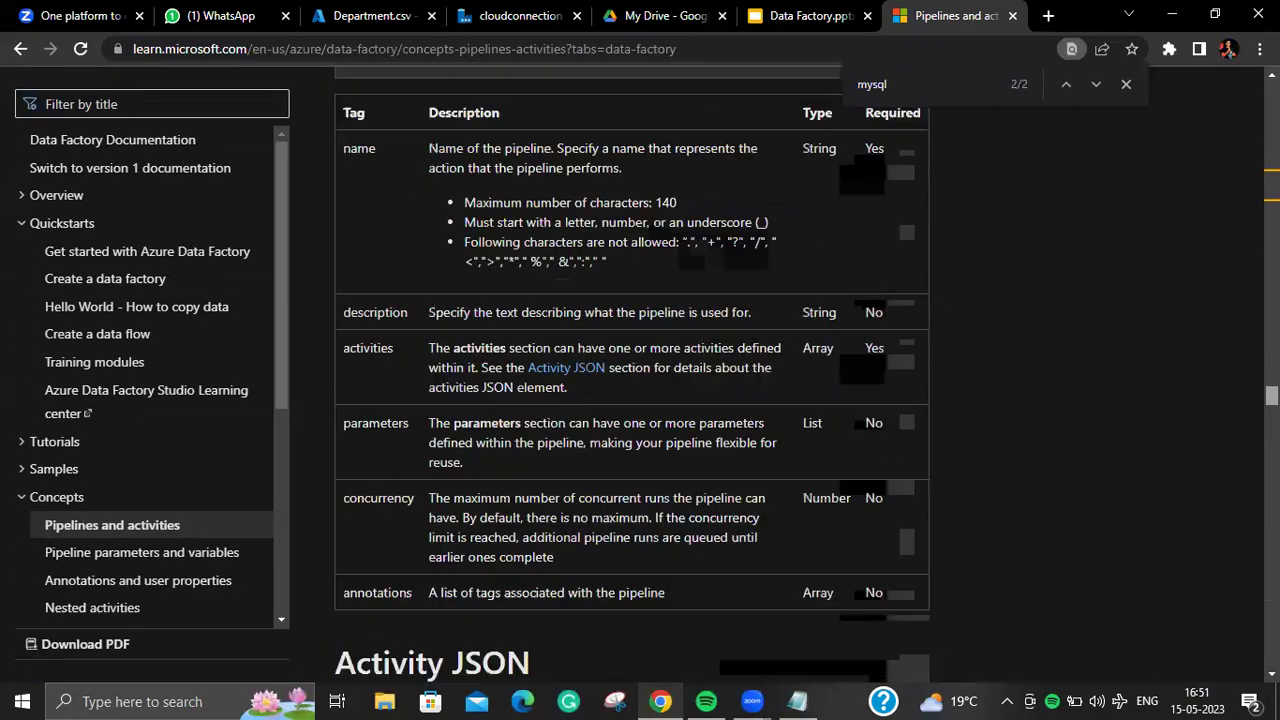
{"action": "scroll", "coordinate": [632, 375], "scroll_direction": "up", "scroll_amount": 15}
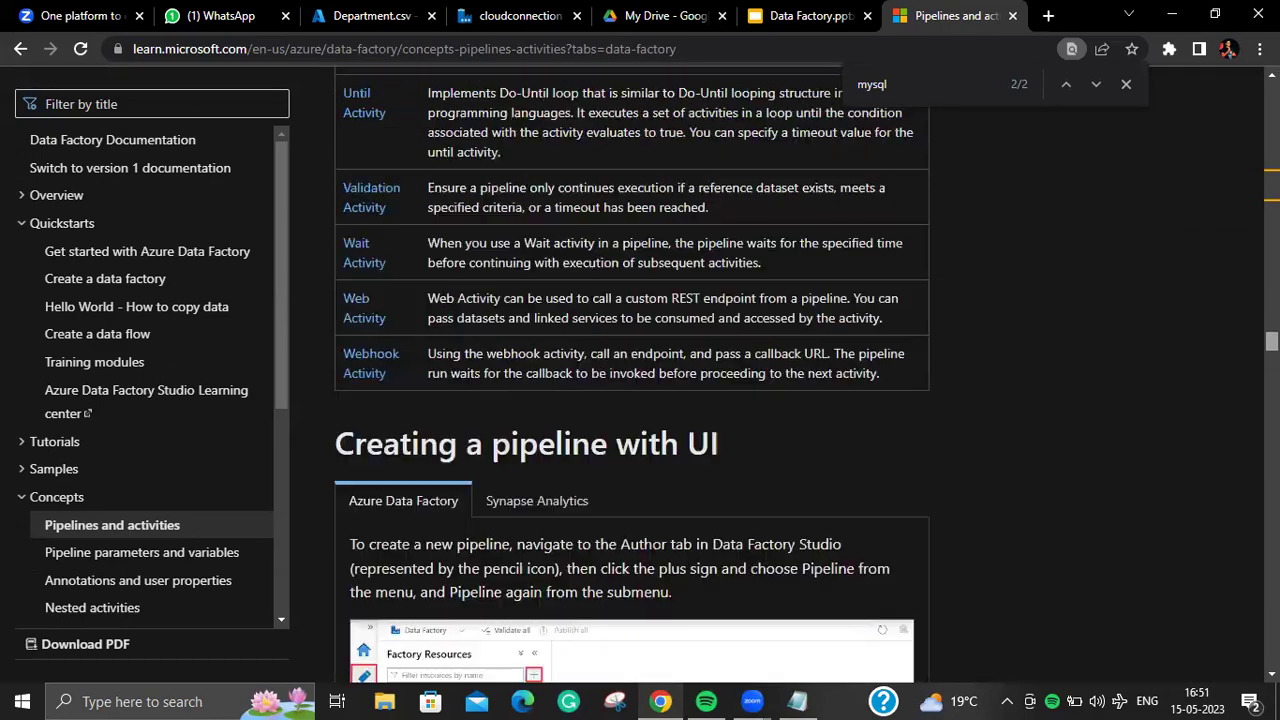
{"action": "scroll", "coordinate": [632, 375], "scroll_direction": "up", "scroll_amount": 8}
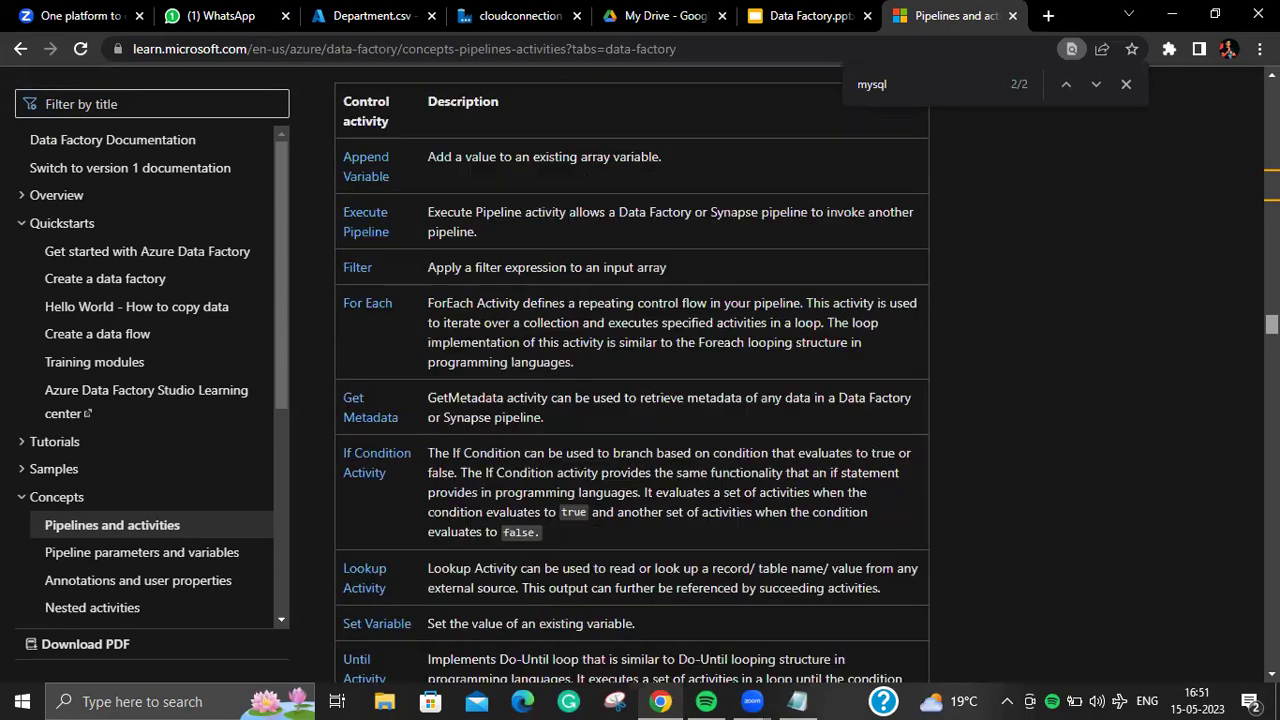
{"action": "scroll", "coordinate": [632, 375], "scroll_direction": "down", "scroll_amount": 2}
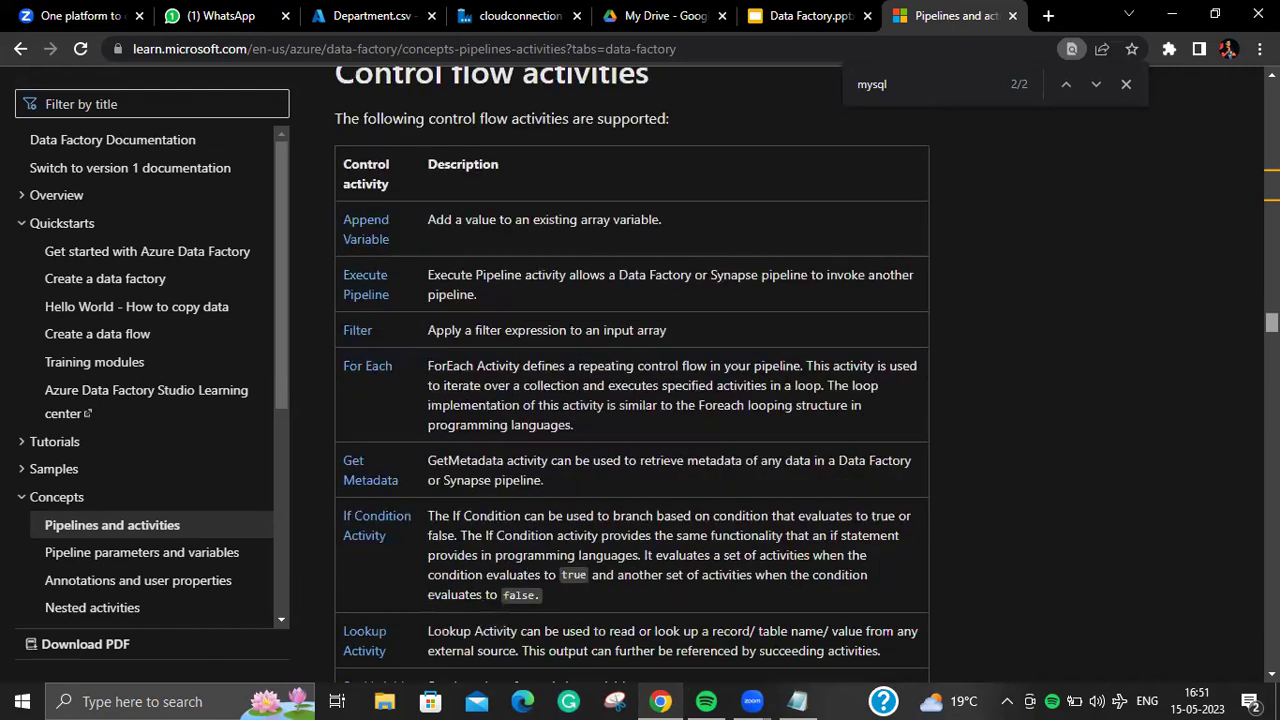
{"action": "scroll", "coordinate": [632, 375], "scroll_direction": "down", "scroll_amount": 1}
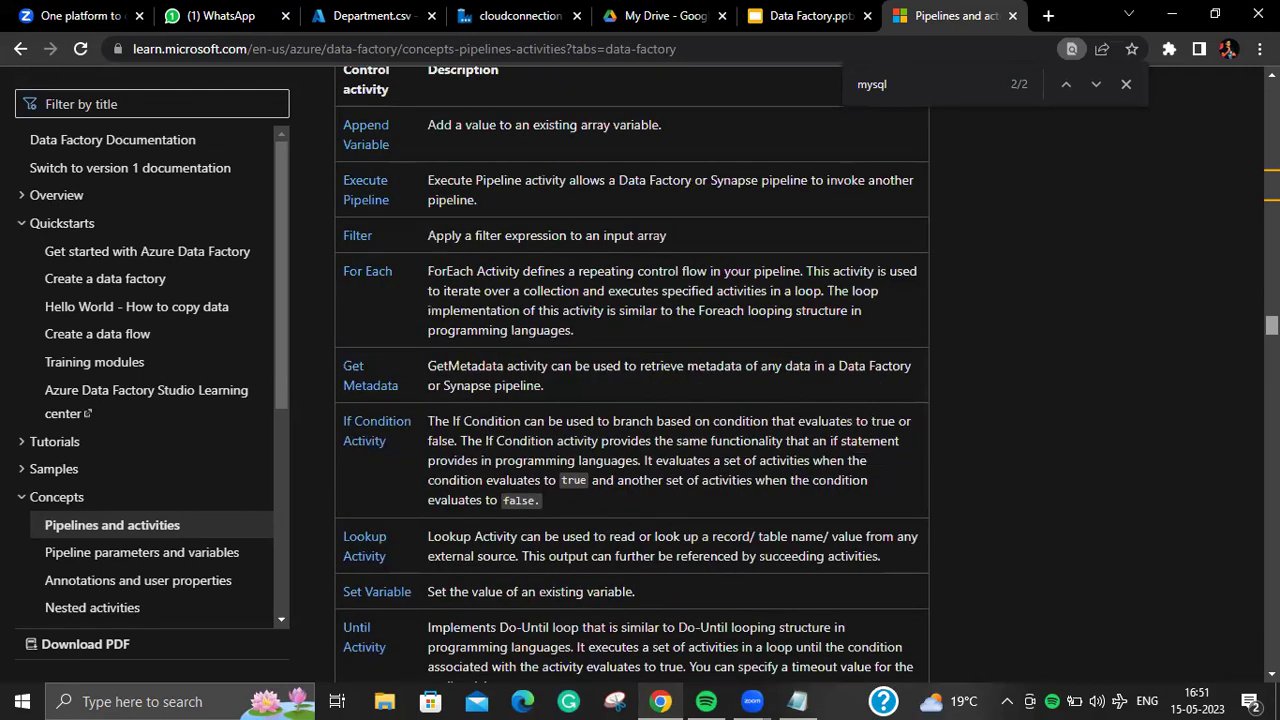
{"action": "scroll", "coordinate": [632, 375], "scroll_direction": "down", "scroll_amount": 2}
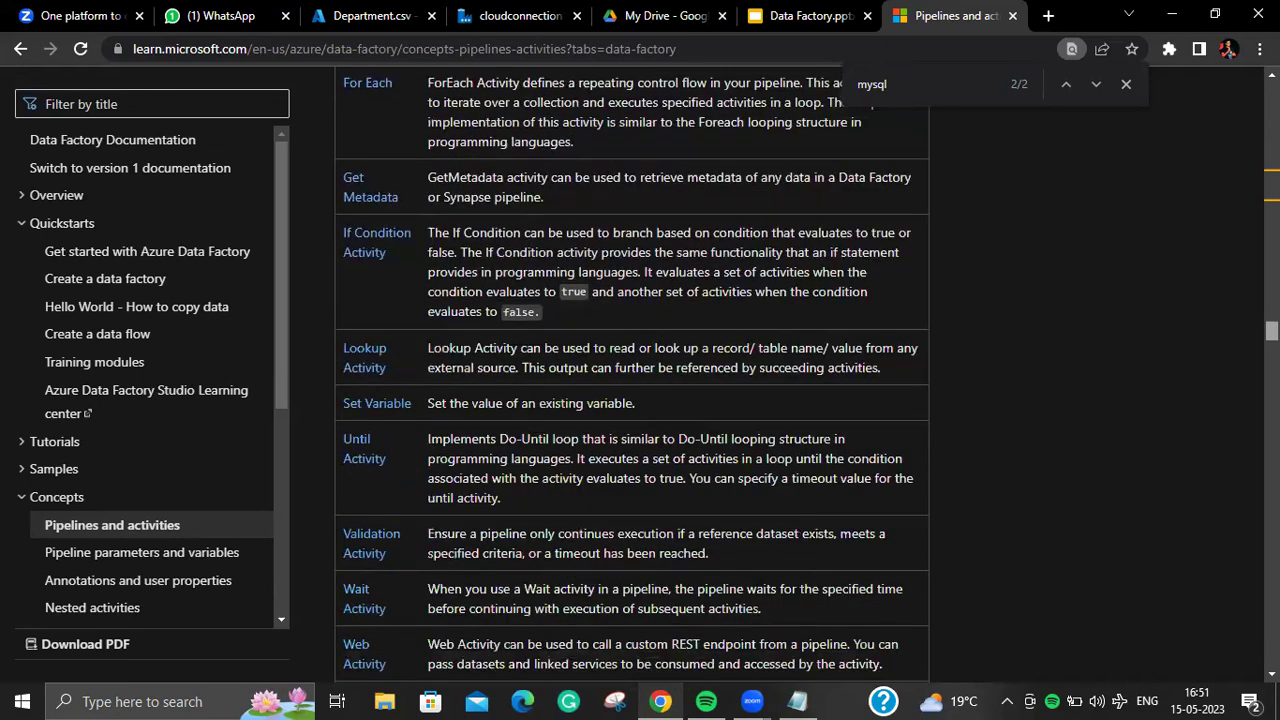
{"action": "scroll", "coordinate": [632, 375], "scroll_direction": "down", "scroll_amount": 2}
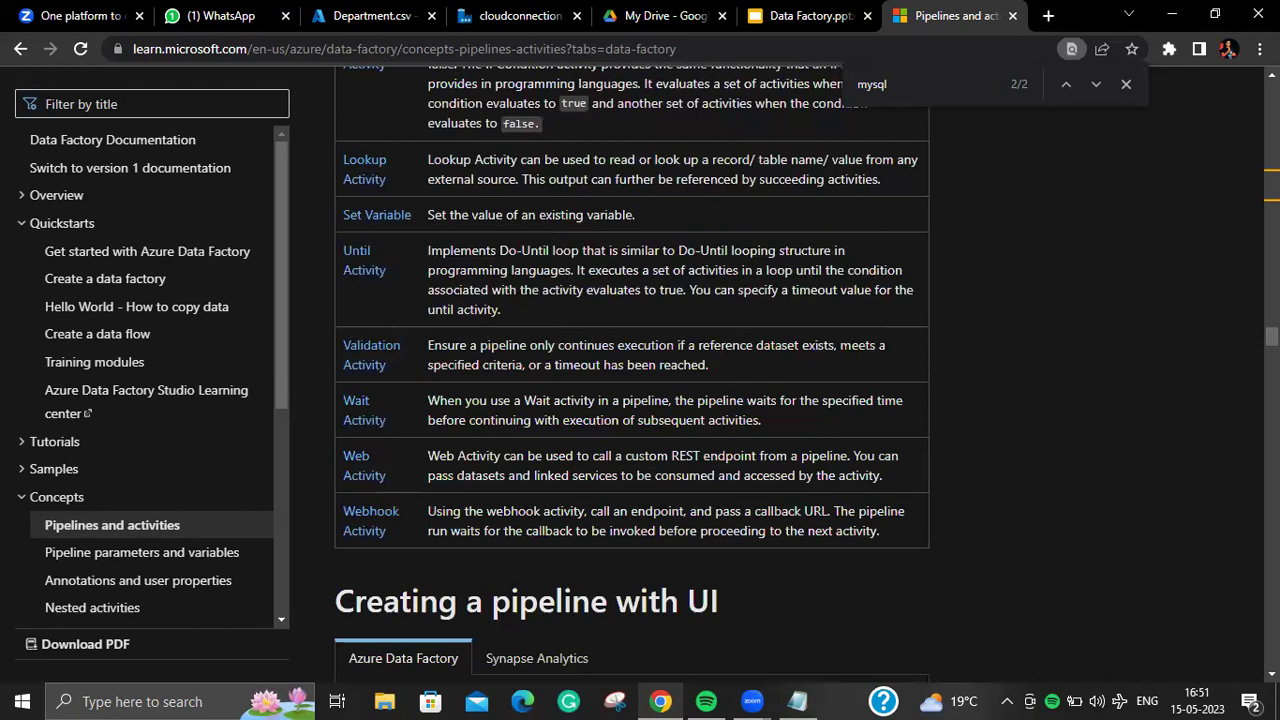
{"action": "scroll", "coordinate": [632, 375], "scroll_direction": "up", "scroll_amount": 7}
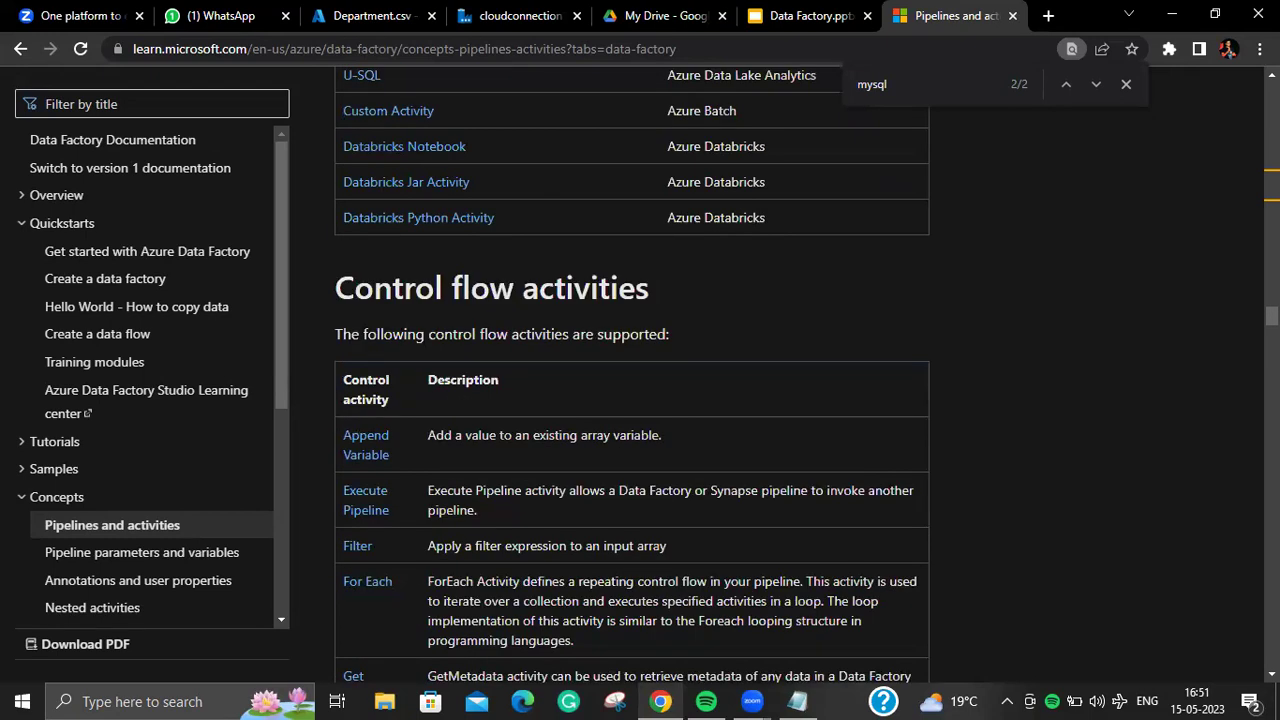
{"action": "scroll", "coordinate": [632, 375], "scroll_direction": "down", "scroll_amount": 2}
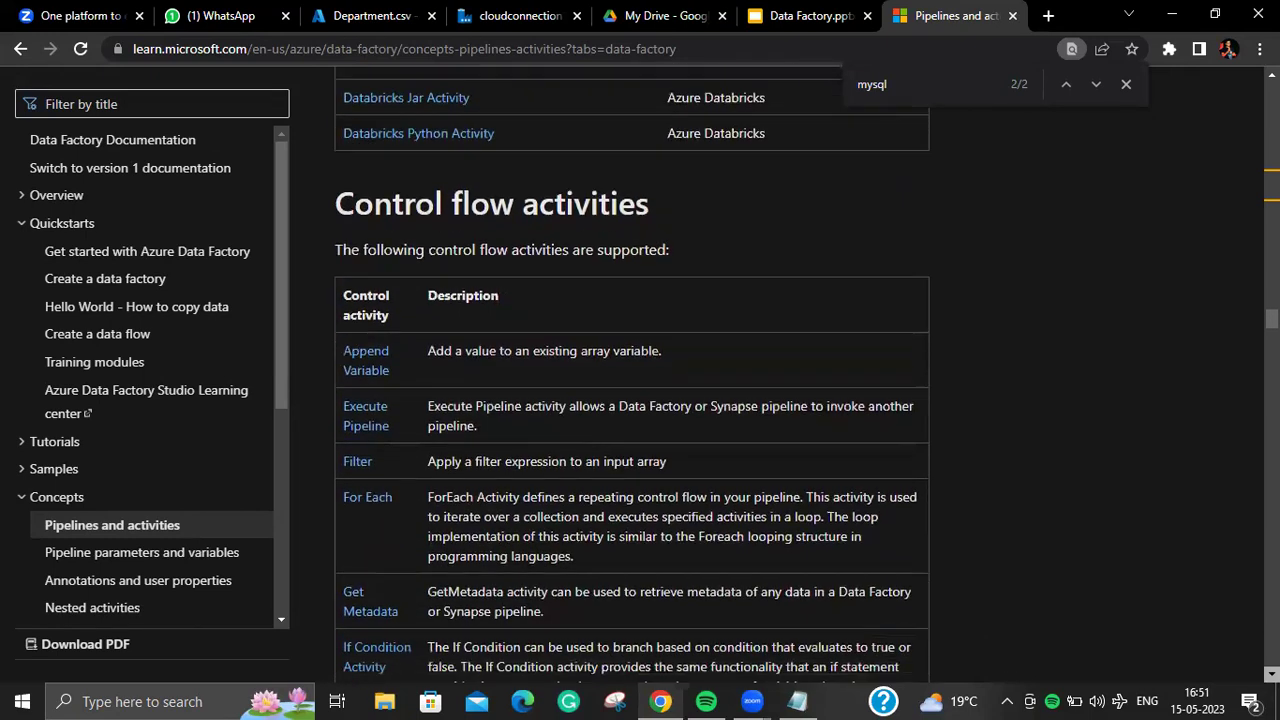
{"action": "scroll", "coordinate": [632, 375], "scroll_direction": "down", "scroll_amount": 2}
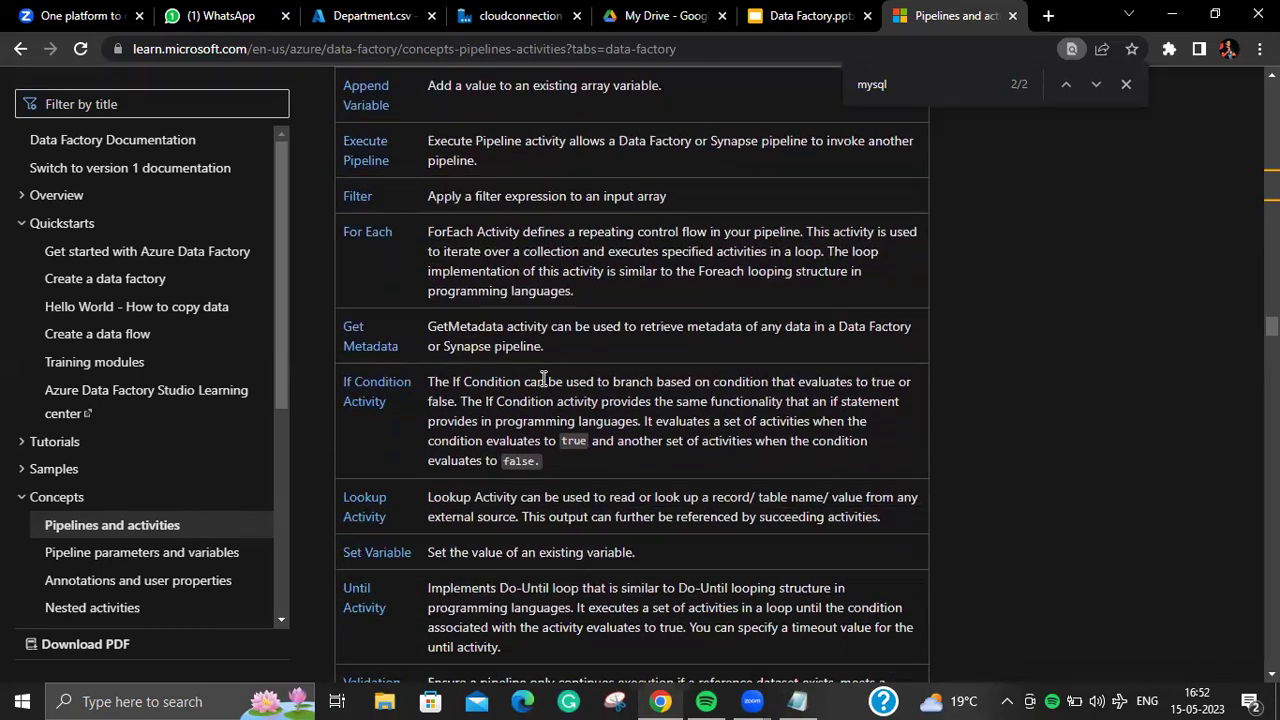
{"action": "left_click_drag", "start_coordinate": [412, 245], "coordinate": [342, 238]}
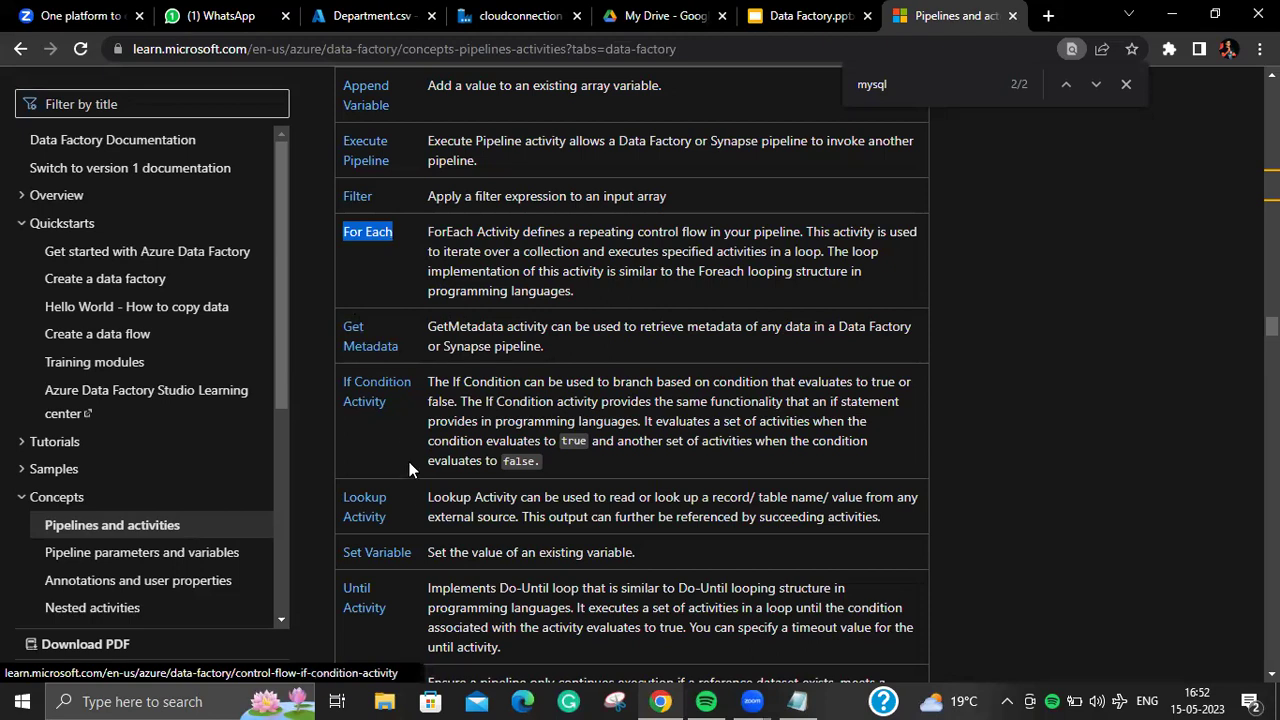
{"action": "left_click_drag", "start_coordinate": [400, 516], "coordinate": [336, 507]}
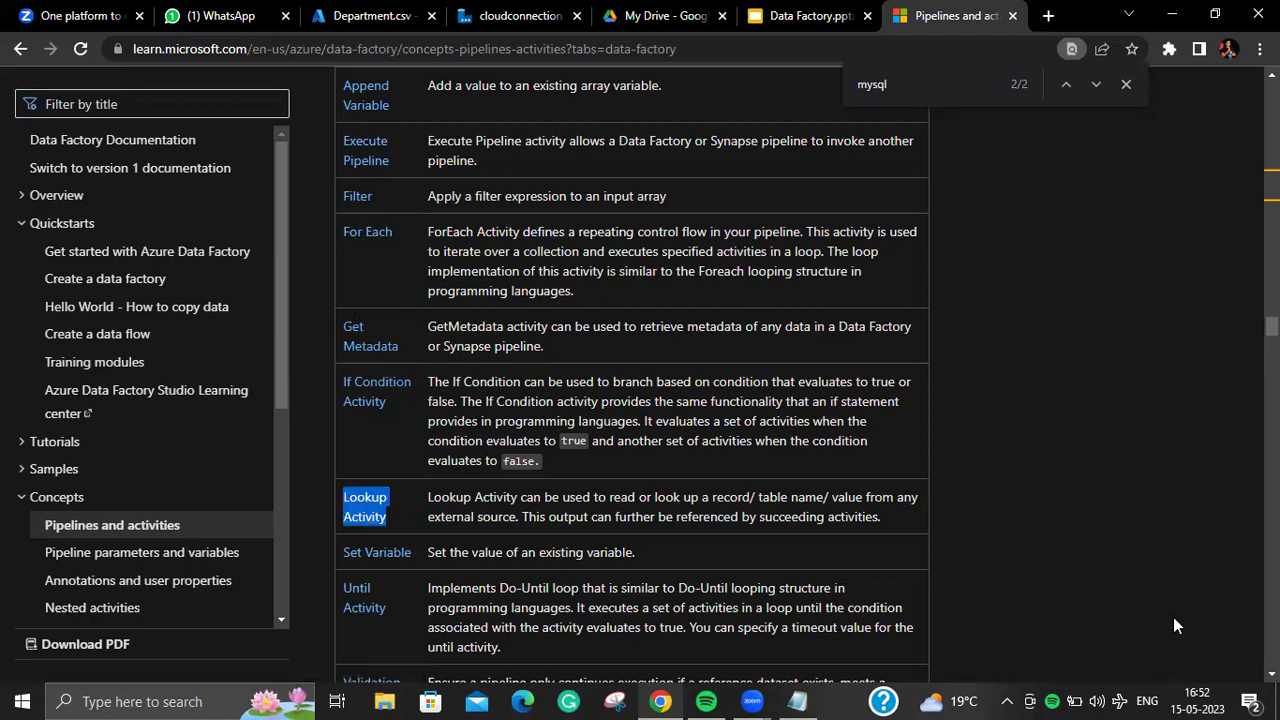
{"action": "scroll", "coordinate": [632, 375], "scroll_direction": "down", "scroll_amount": 3}
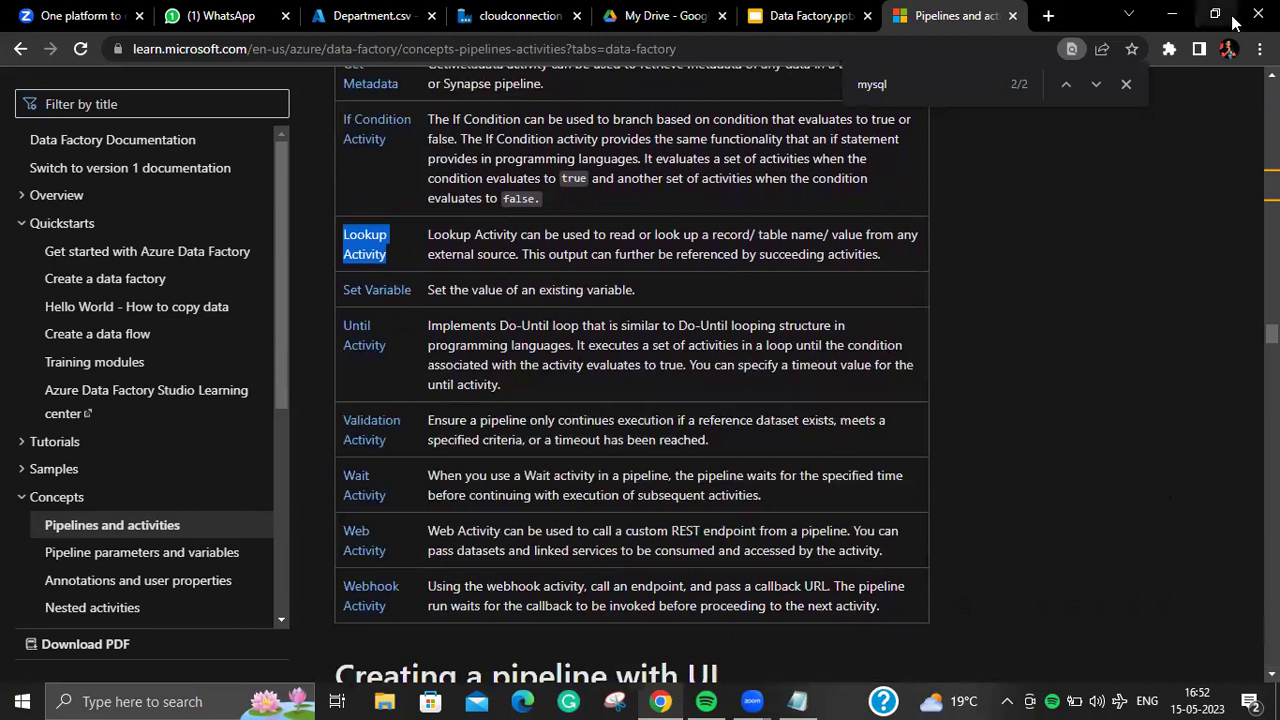
{"action": "scroll", "coordinate": [632, 376], "scroll_direction": "up", "scroll_amount": 1}
{"action": "scroll", "coordinate": [632, 376], "scroll_direction": "up", "scroll_amount": 1}
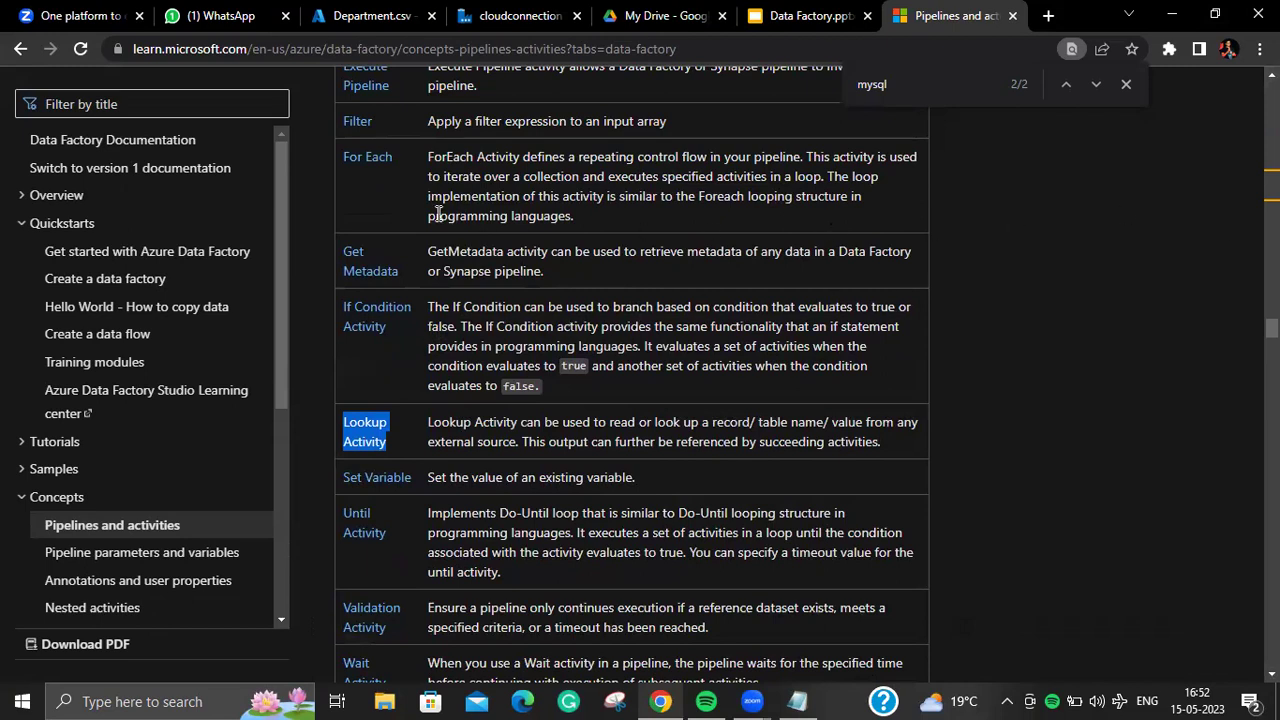
{"action": "left_click_drag", "start_coordinate": [416, 148], "coordinate": [334, 165]}
{"action": "left_click_drag", "start_coordinate": [412, 131], "coordinate": [338, 124]}
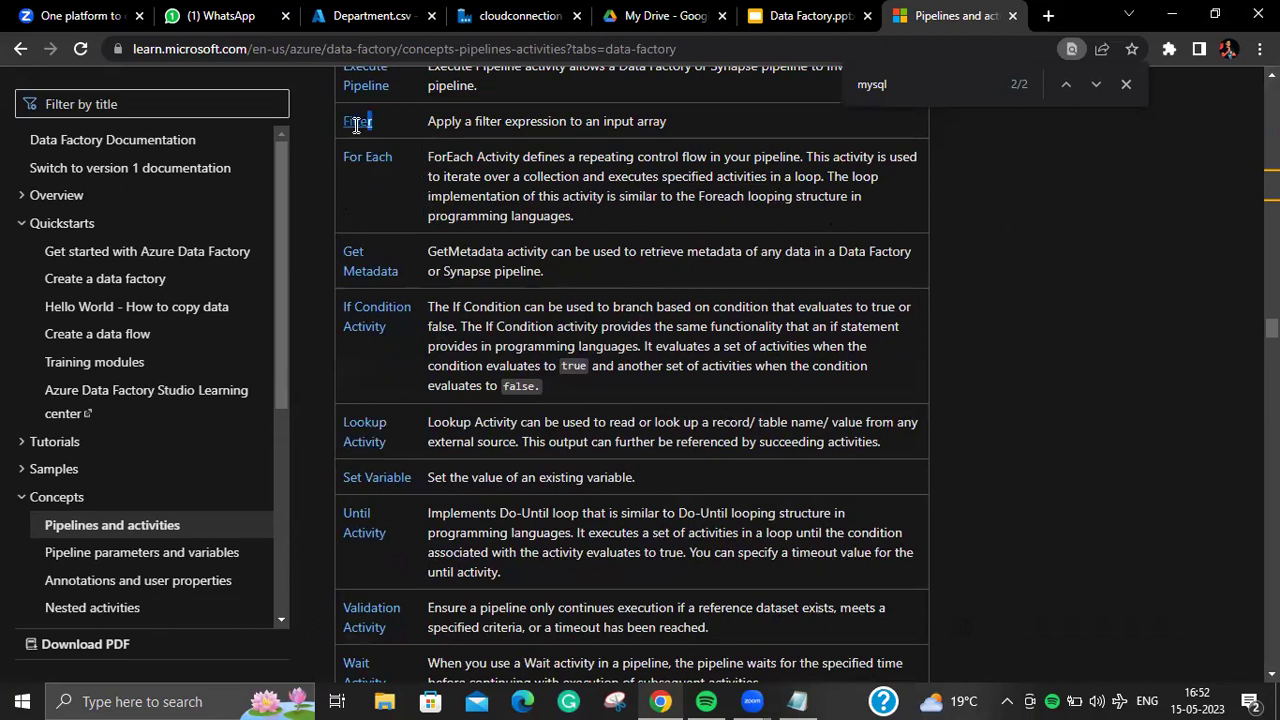
{"action": "left_click_drag", "start_coordinate": [399, 274], "coordinate": [341, 251]}
{"action": "left_click", "coordinate": [1035, 241]}
{"action": "scroll", "coordinate": [1035, 241], "scroll_direction": "up", "scroll_amount": 2}
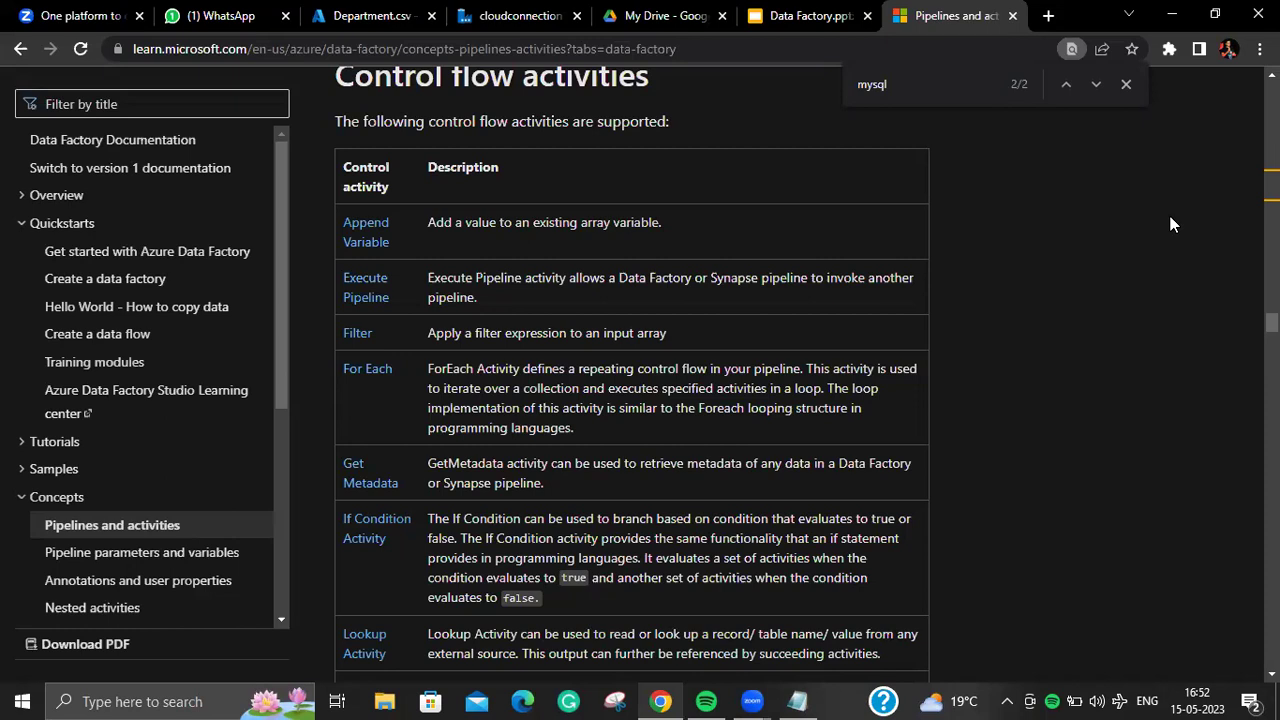
Step: Switch from the Microsoft Learn docs to the Notepad scenario notes
{"action": "left_click", "coordinate": [797, 699]}
{"action": "left_click", "coordinate": [599, 322]}
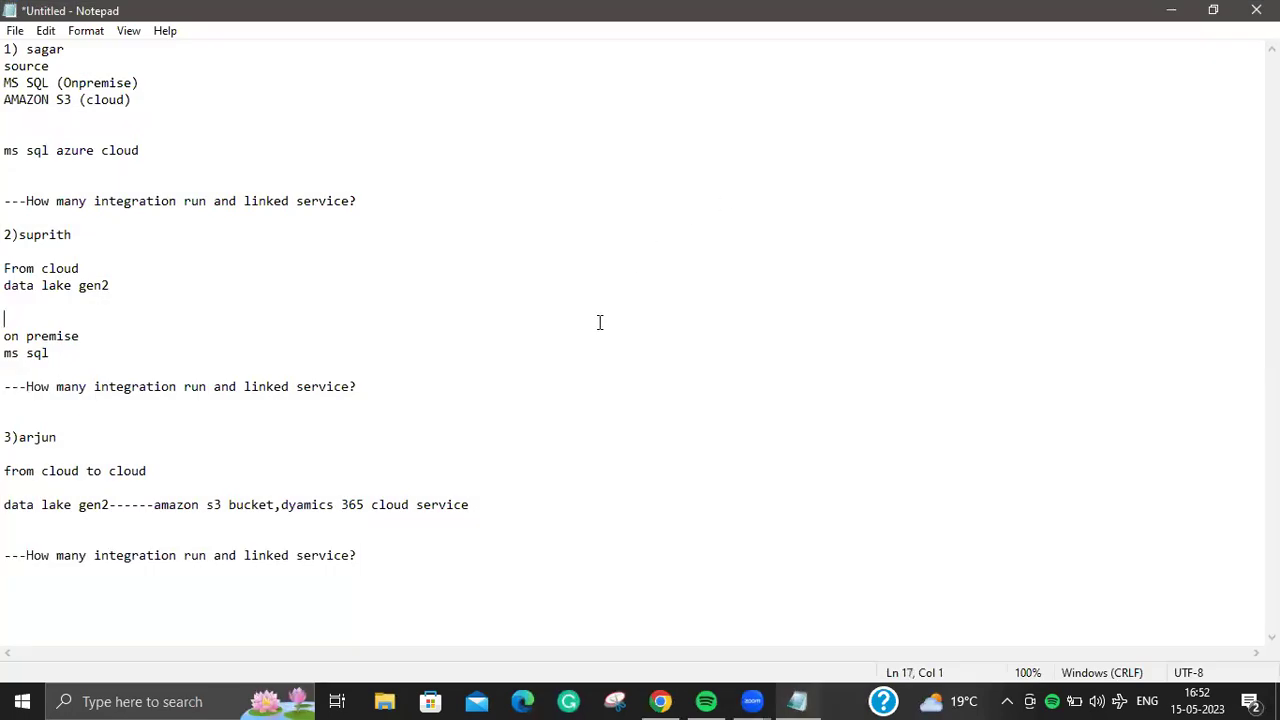
Step: Erase the old scenario notes and start a '5 files' heading
{"action": "key", "text": "ctrl+a"}
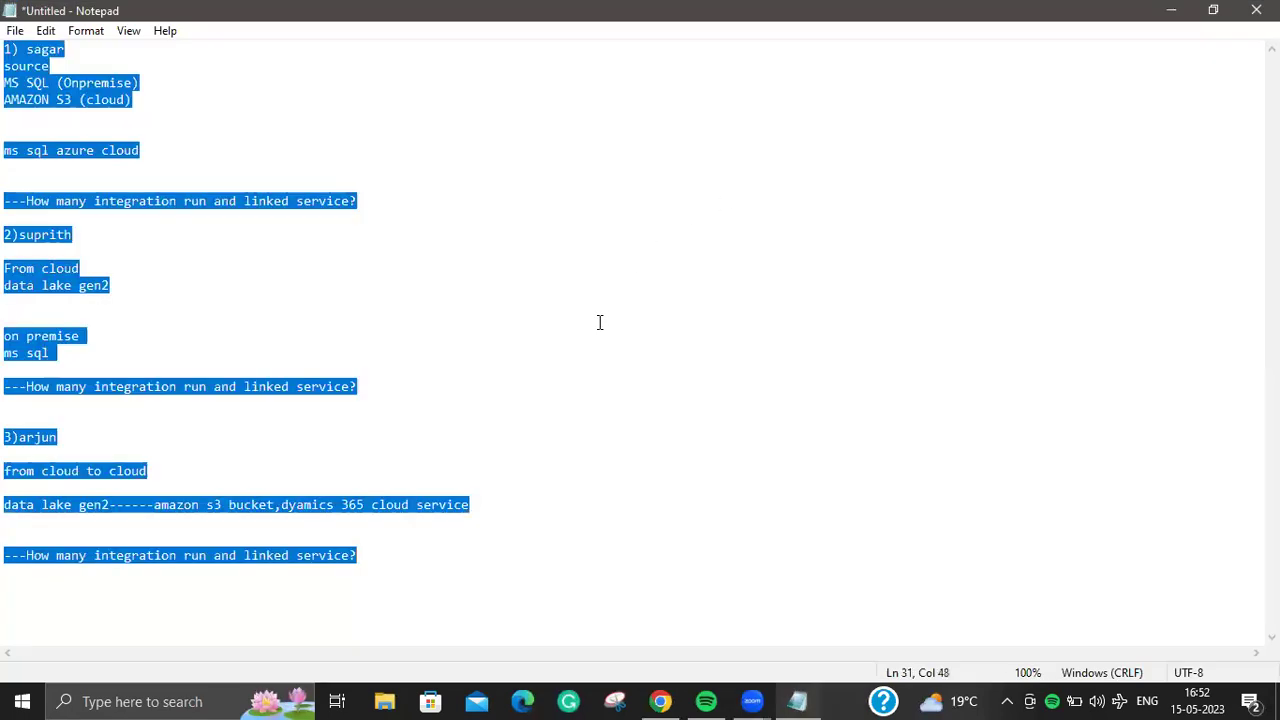
{"action": "key", "text": "BackSpace"}
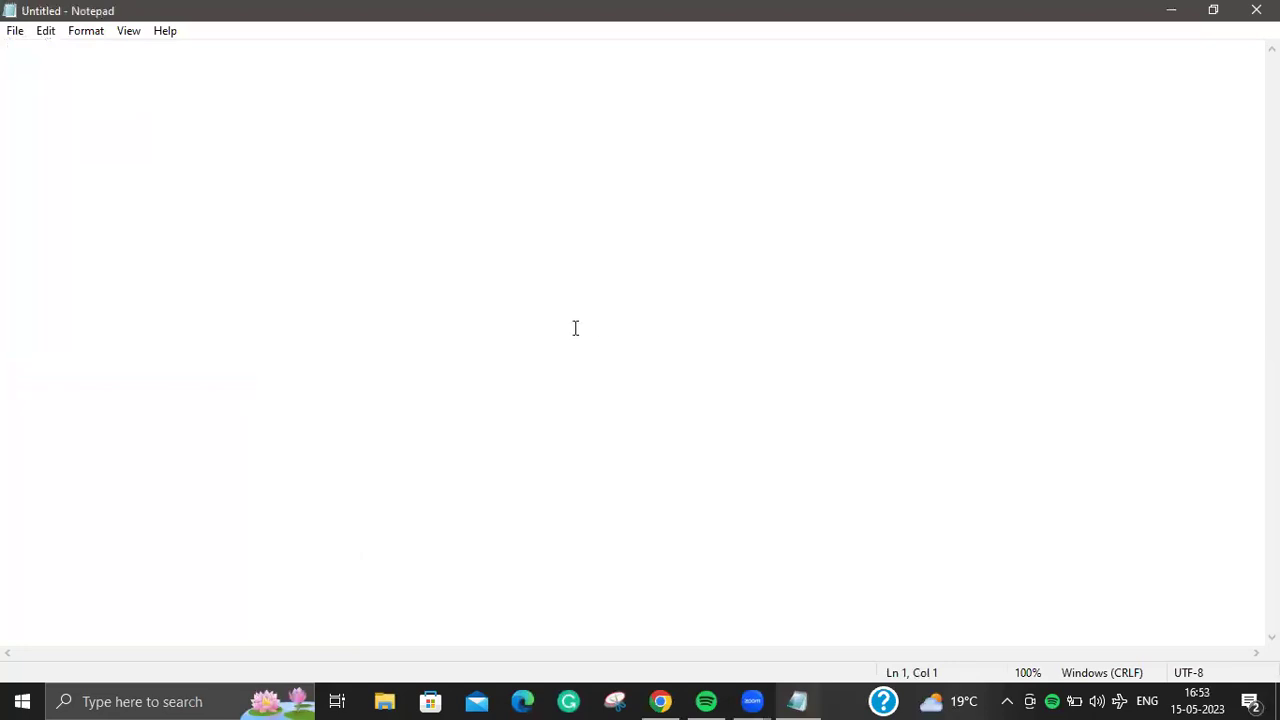
{"action": "type", "text": "5 files"}
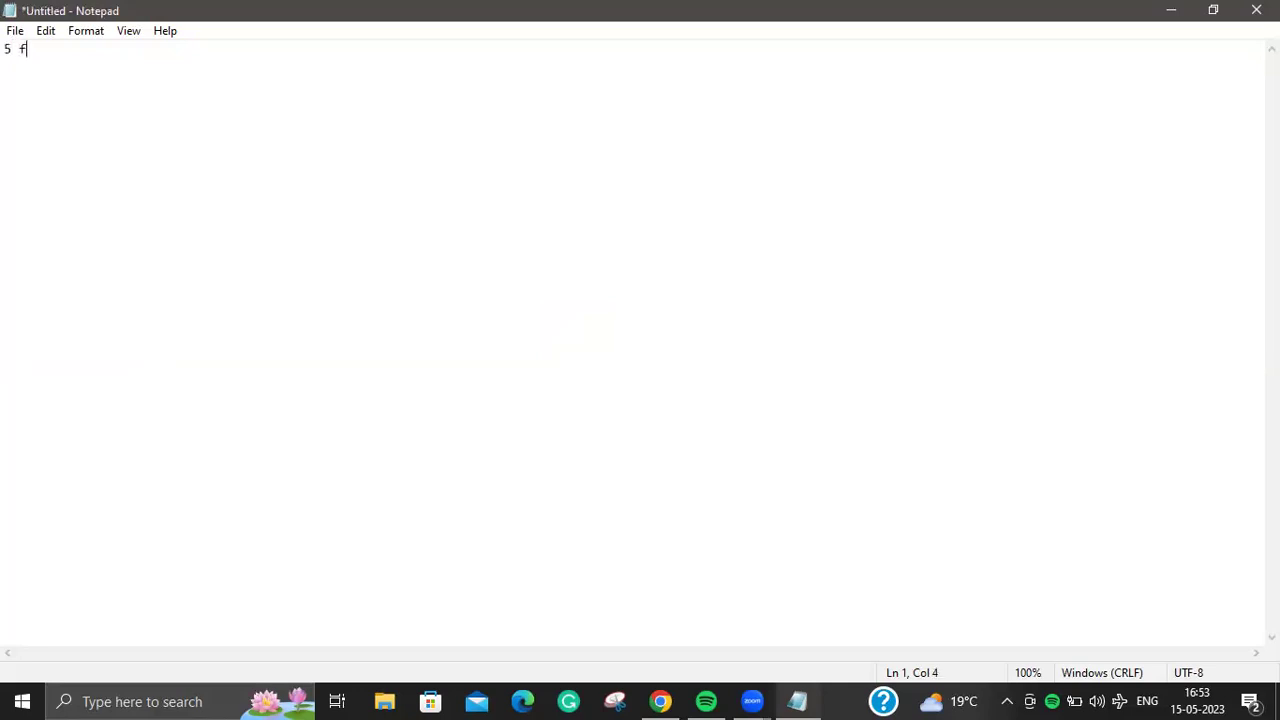
{"action": "key", "text": "Return"}
{"action": "type", "text": "1"}
{"action": "key", "text": "Return"}
{"action": "key", "text": "BackSpace"}
{"action": "key", "text": "BackSpace"}
{"action": "type", "text": "de[ar"}
{"action": "key", "text": "BackSpace"}
{"action": "key", "text": "BackSpace"}
{"action": "key", "text": "BackSpace"}
{"action": "key", "text": "BackSpace"}
{"action": "key", "text": "BackSpace"}
{"action": "type", "text": "x"}
{"action": "key", "text": "Return"}
{"action": "type", "text": "z"}
{"action": "key", "text": "Return"}
{"action": "key", "text": "BackSpace"}
{"action": "key", "text": "BackSpace"}
{"action": "key", "text": "BackSpace"}
{"action": "key", "text": "BackSpace"}
{"action": "key", "text": "BackSpace"}
{"action": "key", "text": "Return"}
Step: List the files A, B, C, D and E on separate lines
{"action": "type", "text": "A"}
{"action": "key", "text": "Return"}
{"action": "type", "text": "B"}
{"action": "key", "text": "Return"}
{"action": "type", "text": "C"}
{"action": "key", "text": "Return"}
{"action": "type", "text": "D"}
{"action": "key", "text": "Return"}
{"action": "type", "text": "E"}
{"action": "key", "text": "Return"}
{"action": "key", "text": "Return"}
{"action": "key", "text": "Return"}
Step: Add an 'x=[a,' line below the list, then minimize Notepad
{"action": "type", "text": "x=[ab"}
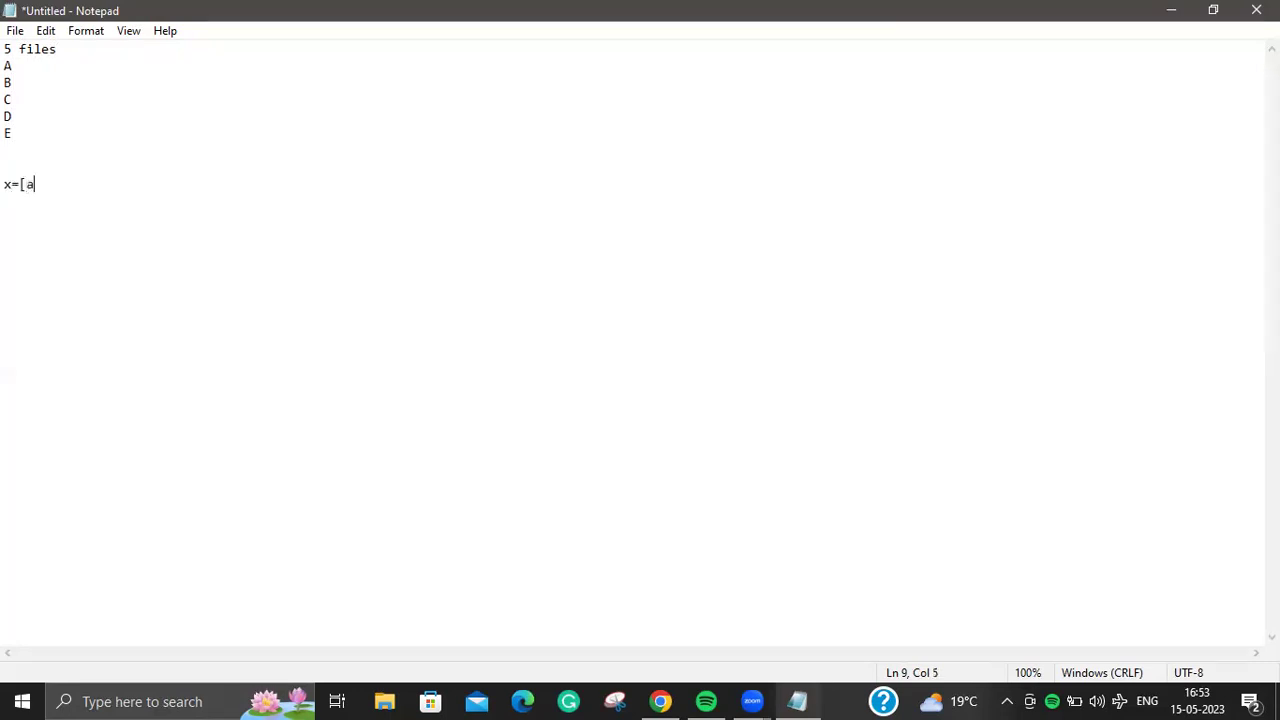
{"action": "key", "text": "BackSpace"}
{"action": "type", "text": ","}
{"action": "left_click_drag", "start_coordinate": [3, 184], "coordinate": [12, 184]}
{"action": "mouse_move", "coordinate": [4, 65]}
{"action": "left_mouse_down"}
{"action": "mouse_move", "coordinate": [38, 66]}
{"action": "mouse_move", "coordinate": [4, 66]}
{"action": "left_mouse_up"}
{"action": "left_click", "coordinate": [7, 83]}
{"action": "left_click", "coordinate": [12, 150]}
{"action": "left_click", "coordinate": [1170, 10]}
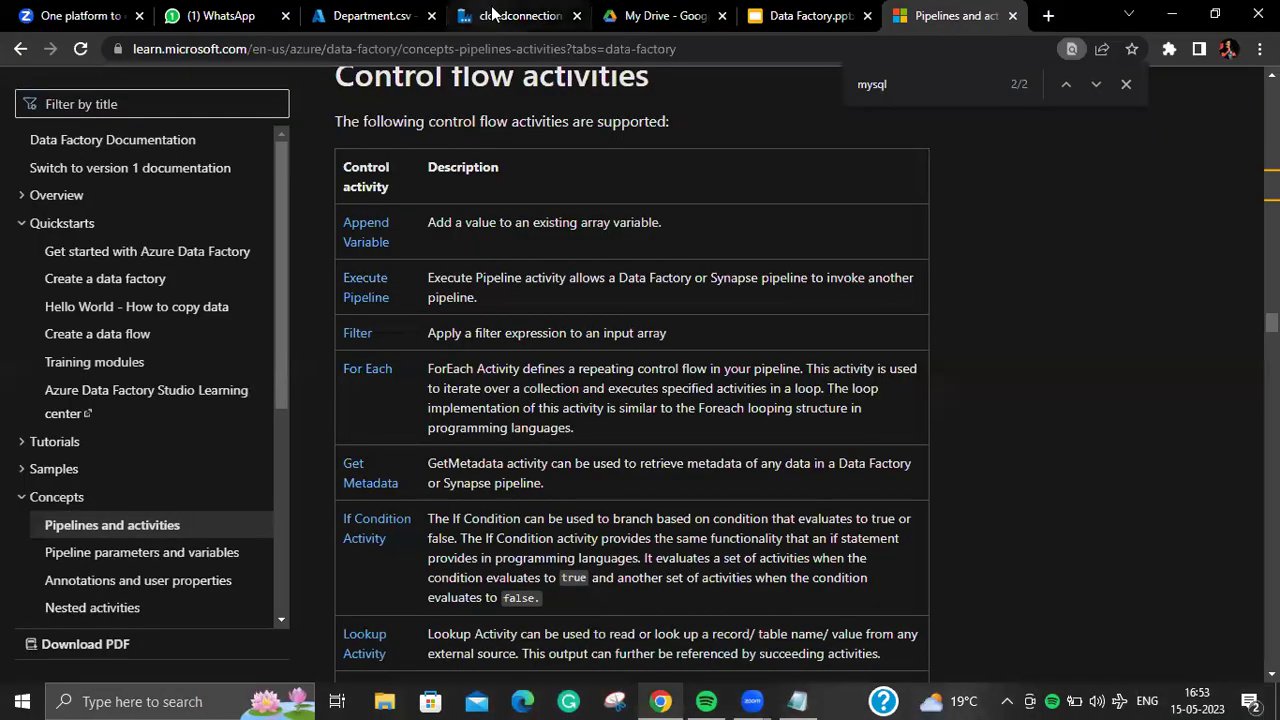
Step: Browse the datalaketosql copy activity's tabs, then open FirstADFPipeline with its Copy data1 activity
{"action": "left_click", "coordinate": [492, 14]}
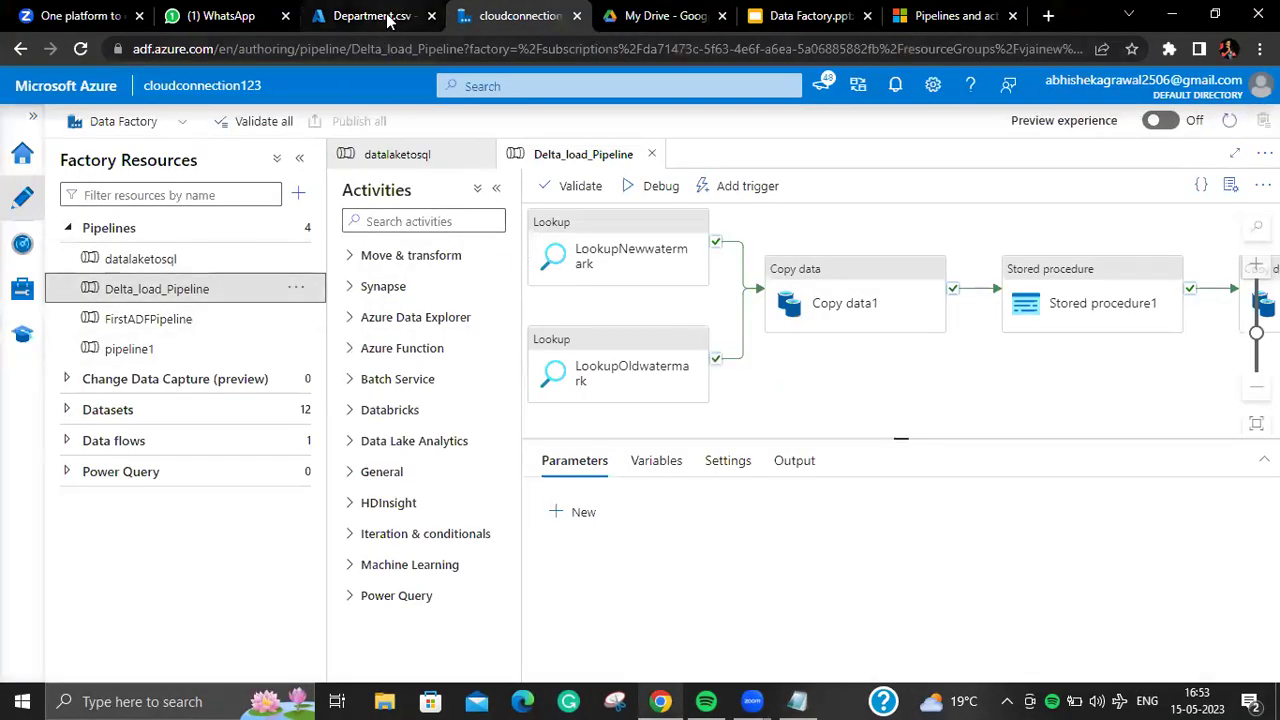
{"action": "left_click", "coordinate": [390, 16]}
{"action": "left_click", "coordinate": [527, 16]}
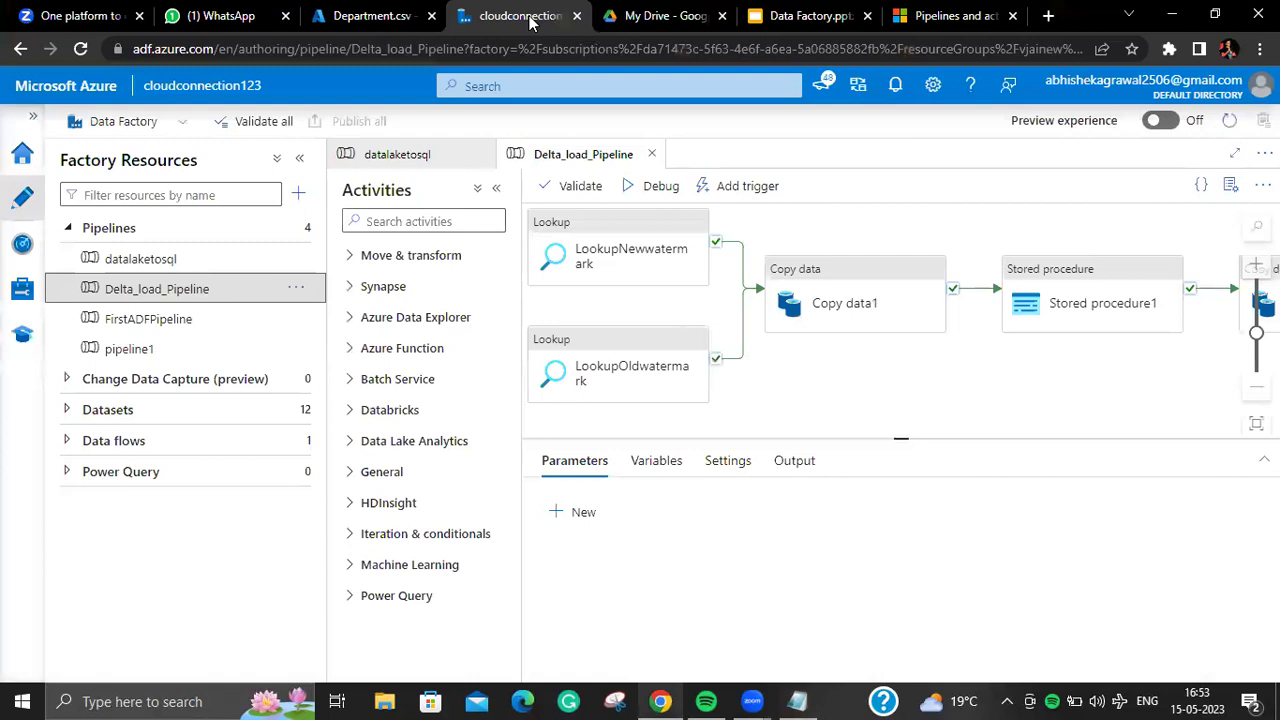
{"action": "left_click", "coordinate": [458, 156]}
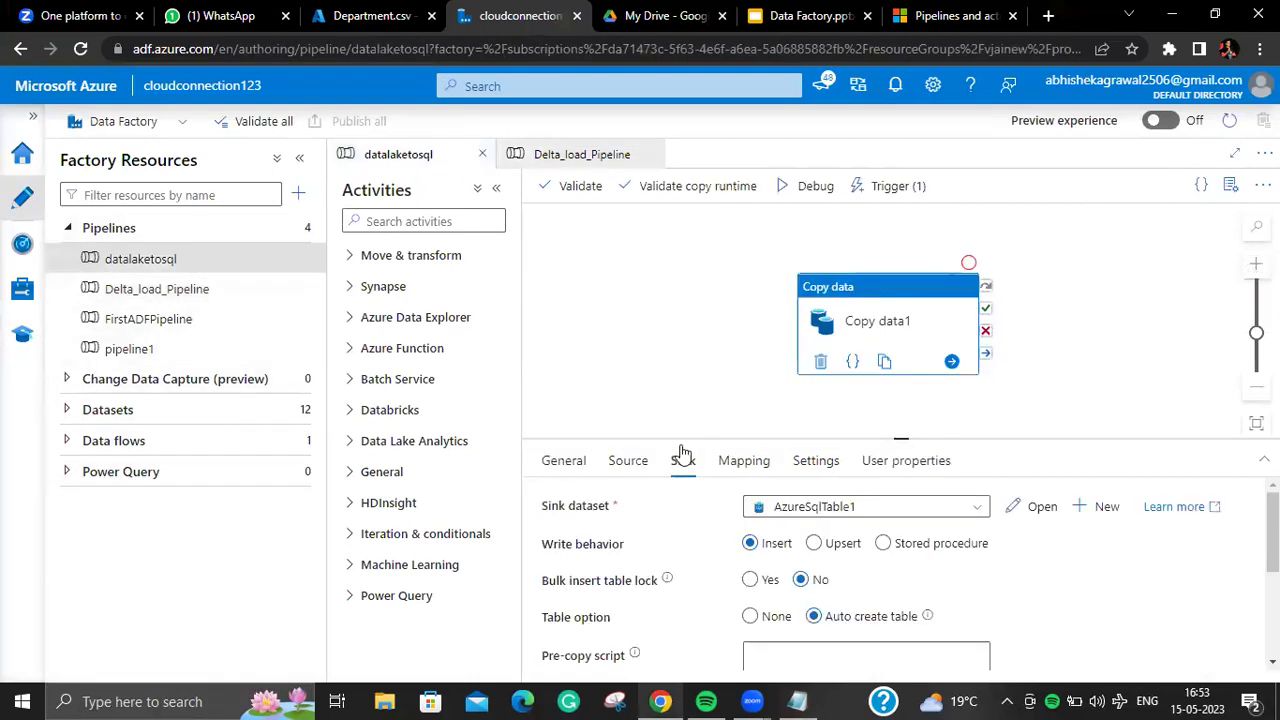
{"action": "left_click", "coordinate": [630, 464]}
{"action": "left_click", "coordinate": [566, 464]}
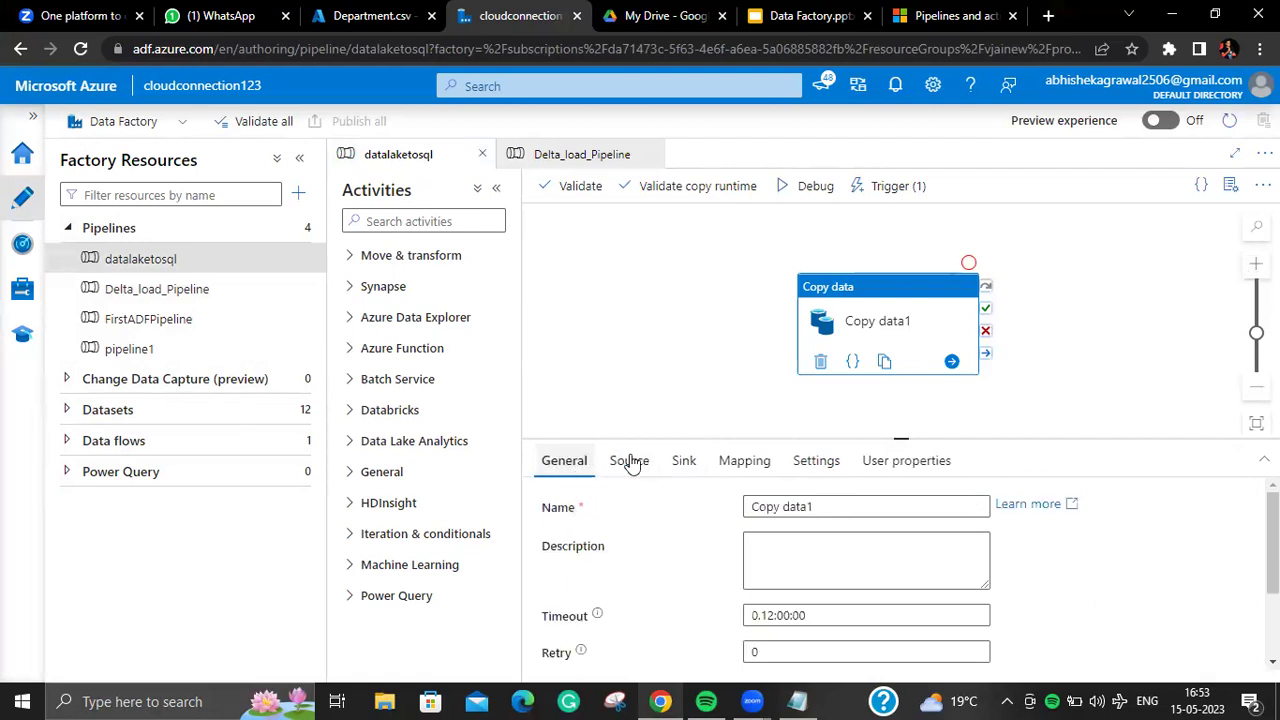
{"action": "left_click", "coordinate": [260, 328]}
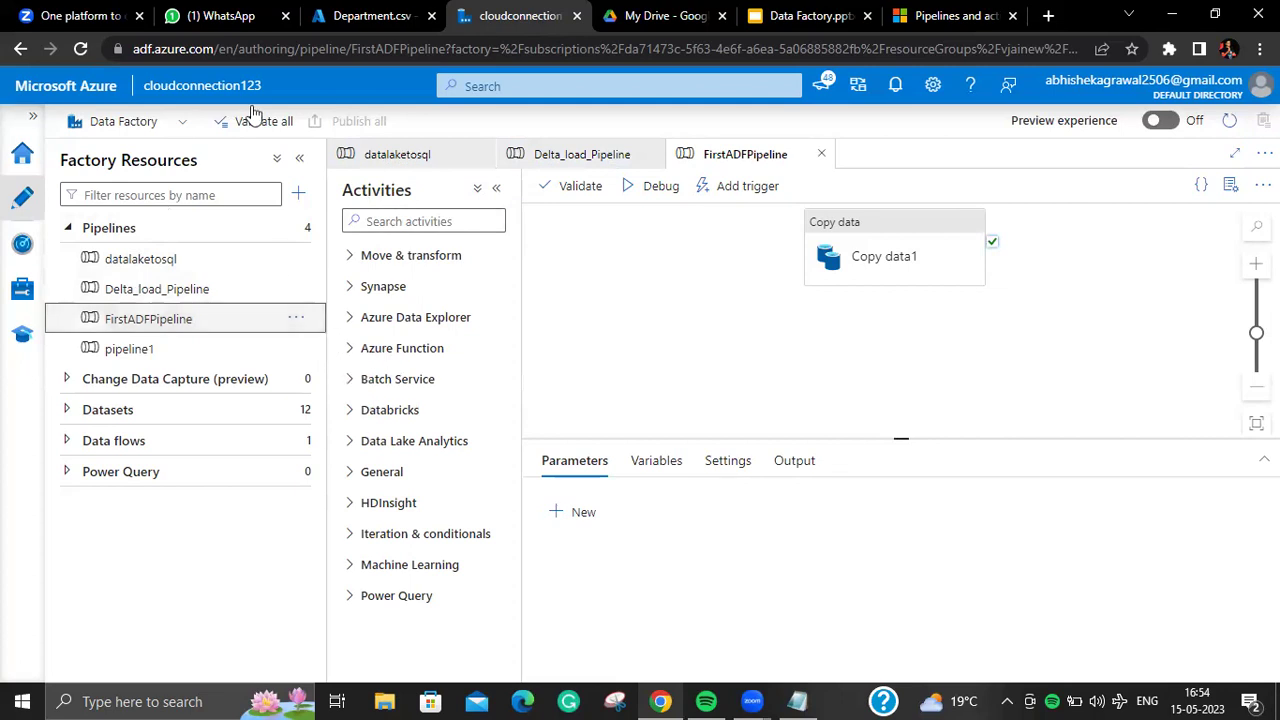
Step: Glance at the Department.csv page and FirstADFPipeline's trigger options
{"action": "left_click", "coordinate": [380, 16]}
{"action": "left_click", "coordinate": [560, 16]}
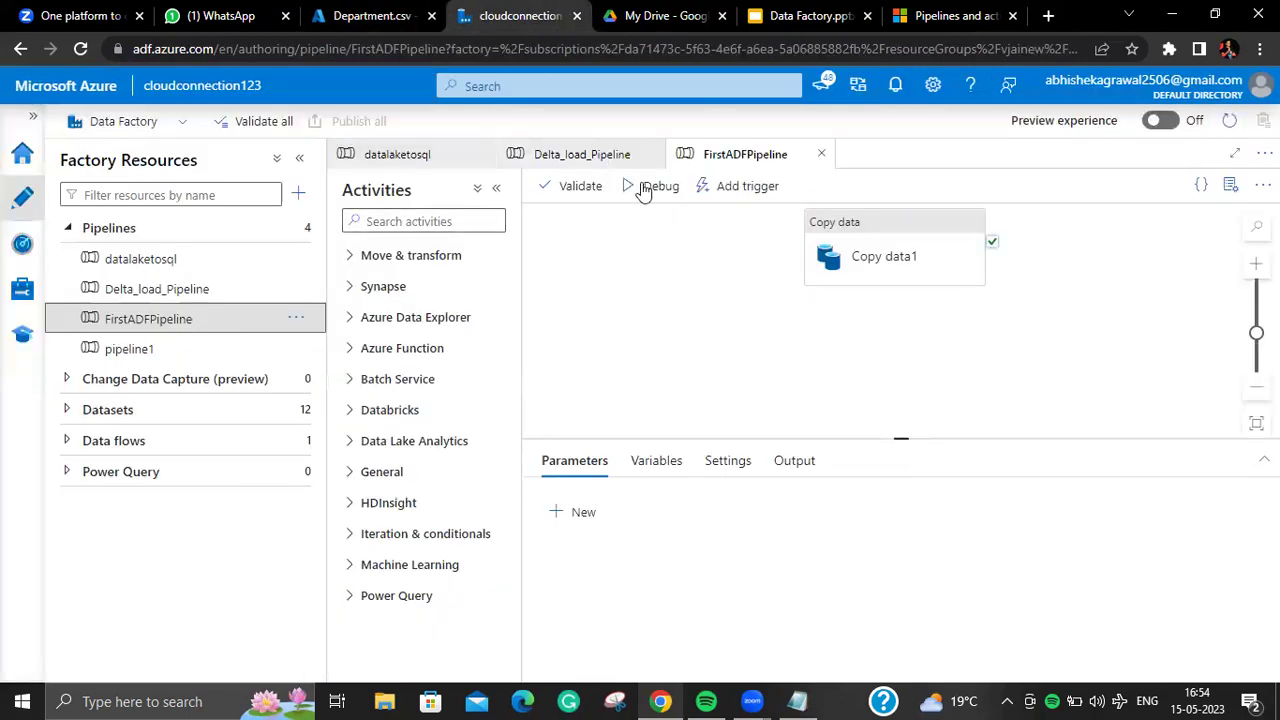
{"action": "left_click", "coordinate": [722, 186]}
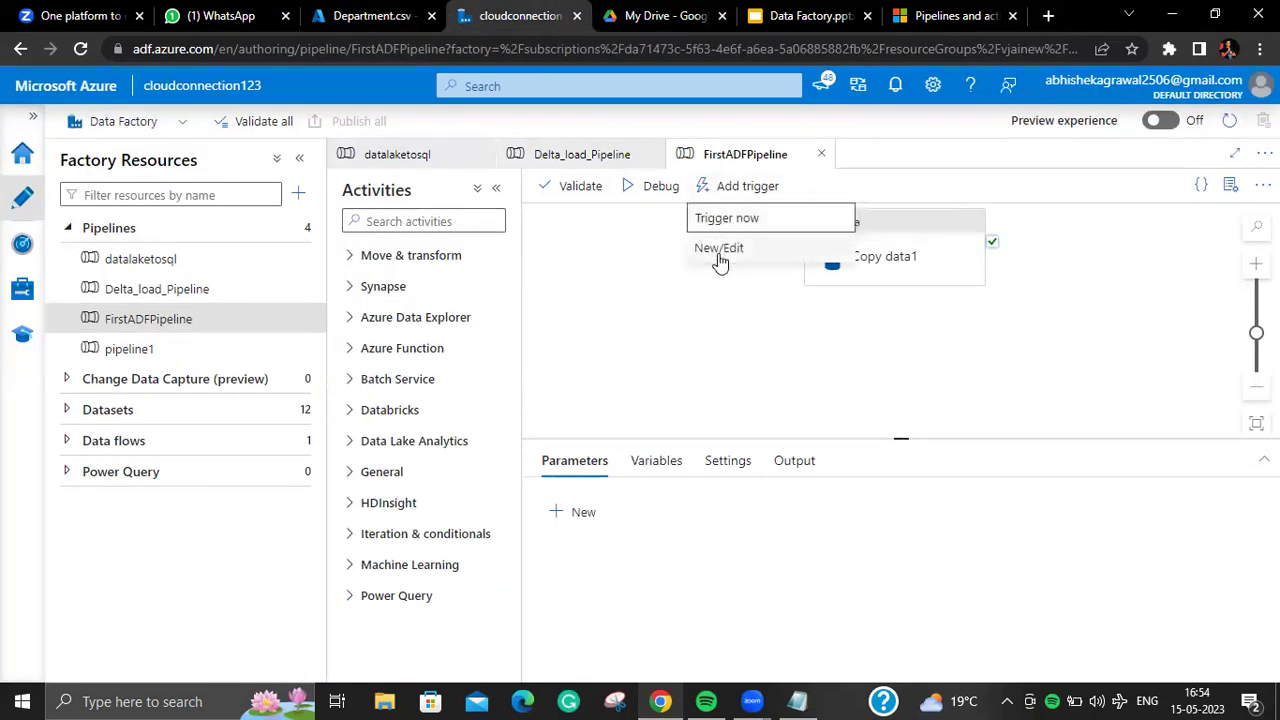
{"action": "left_click", "coordinate": [614, 249]}
Step: Compare Copy data1's source Firstcopyinputtooutput with its sink FirstADFPipelineSink
{"action": "mouse_move", "coordinate": [820, 244]}
{"action": "left_click", "coordinate": [827, 297]}
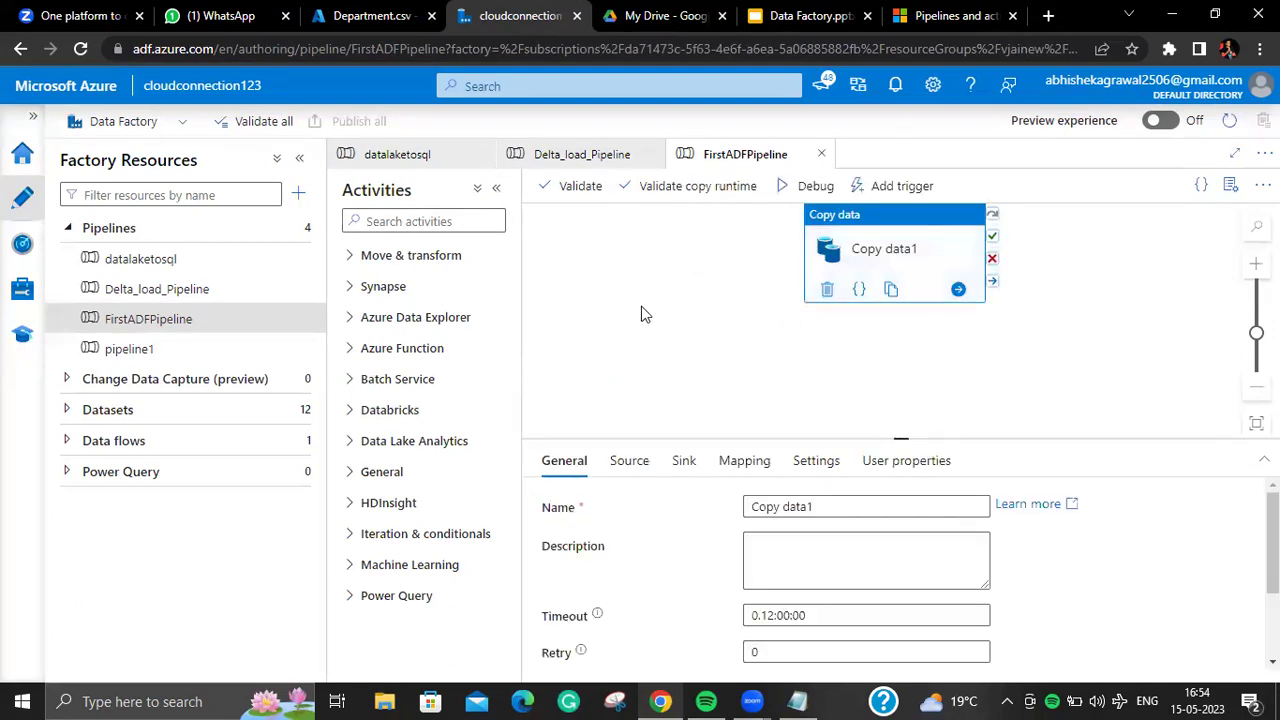
{"action": "left_click", "coordinate": [640, 463]}
{"action": "left_click", "coordinate": [690, 463]}
{"action": "left_click", "coordinate": [632, 466]}
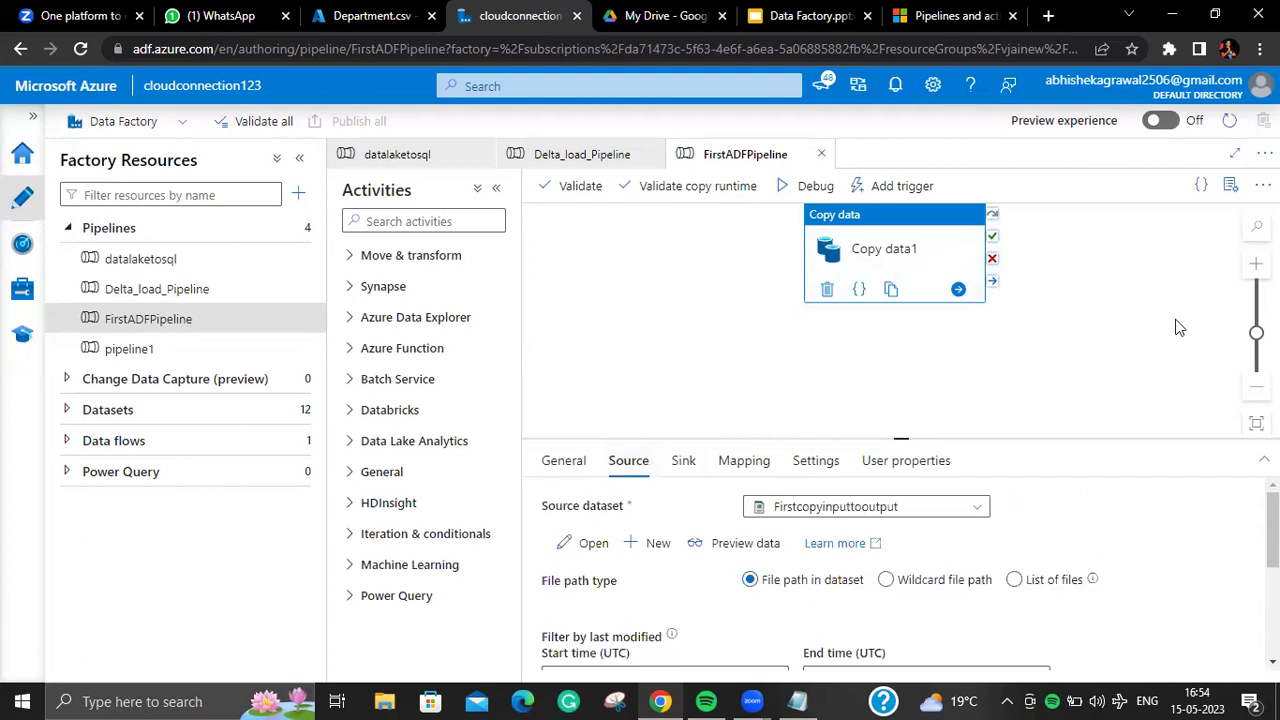
{"action": "left_click", "coordinate": [684, 466]}
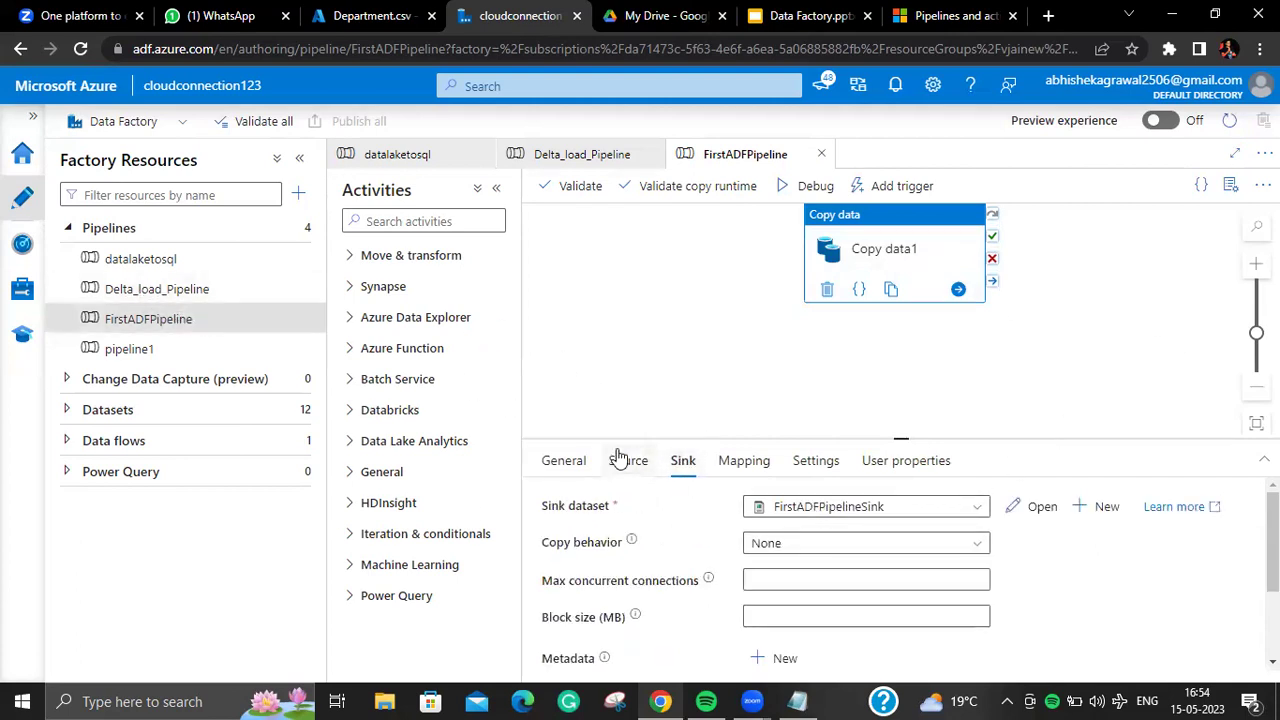
{"action": "left_click", "coordinate": [622, 460]}
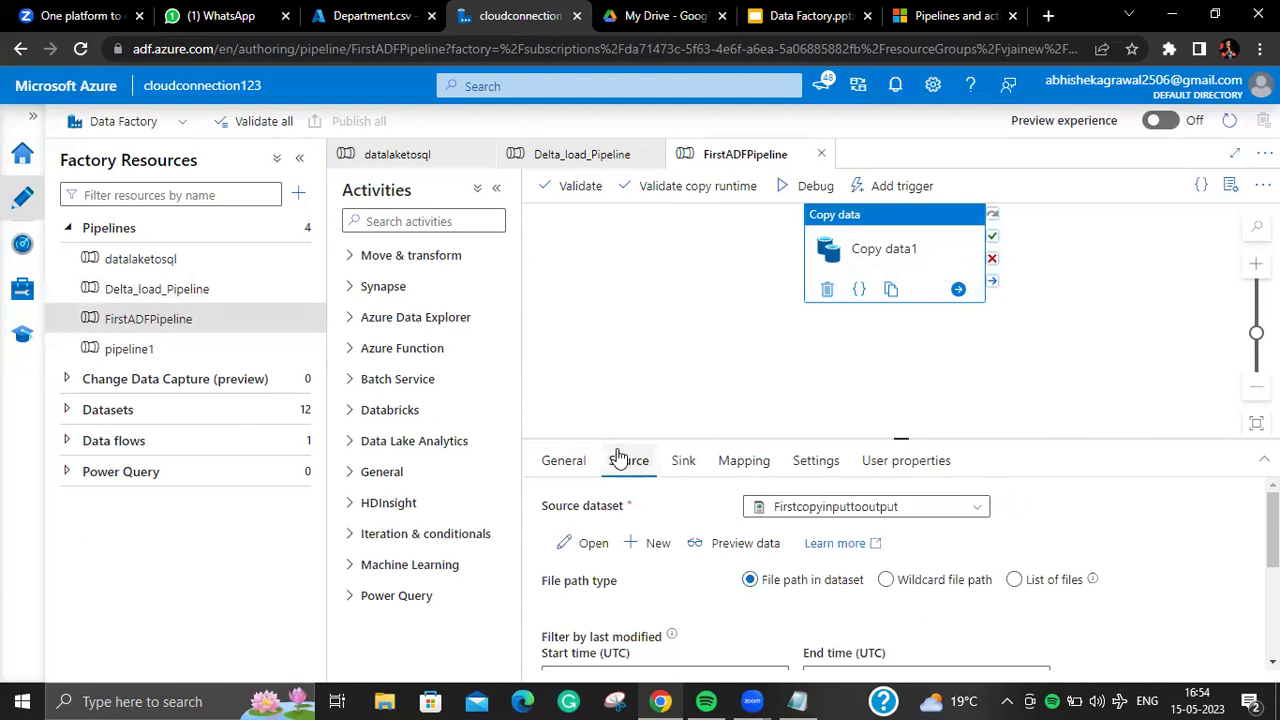
{"action": "left_click", "coordinate": [688, 461]}
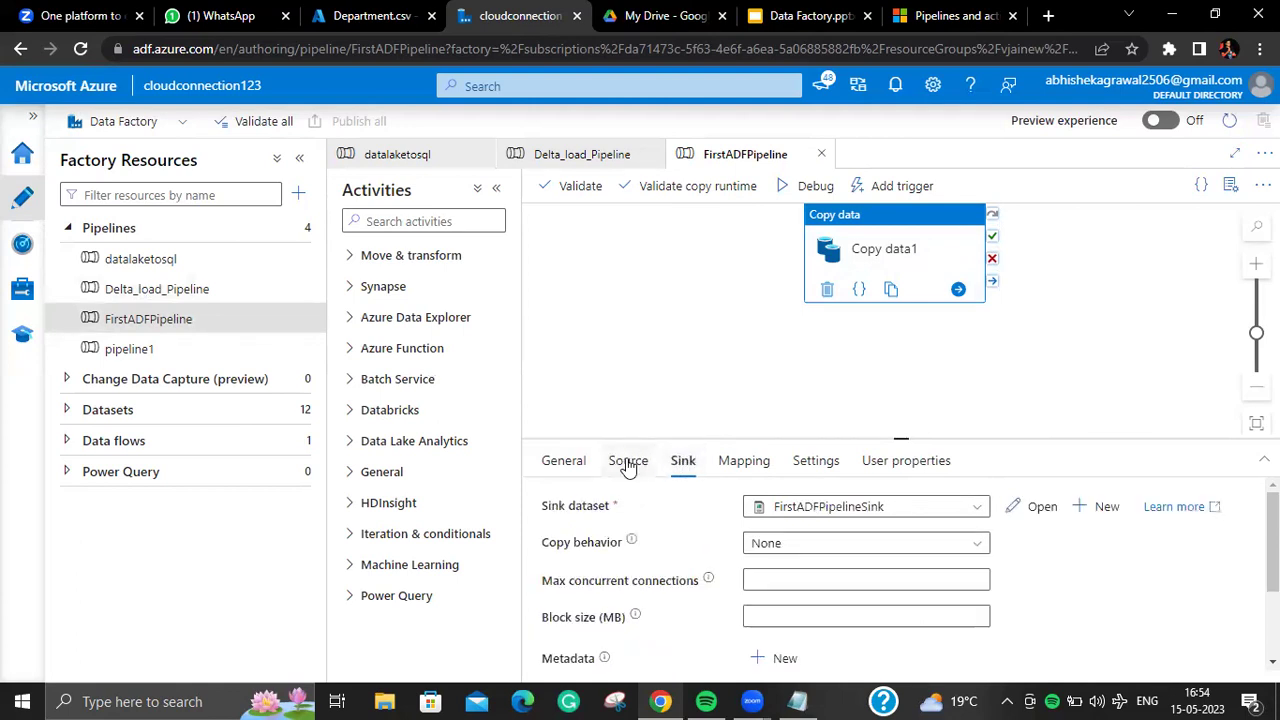
{"action": "left_click", "coordinate": [627, 465]}
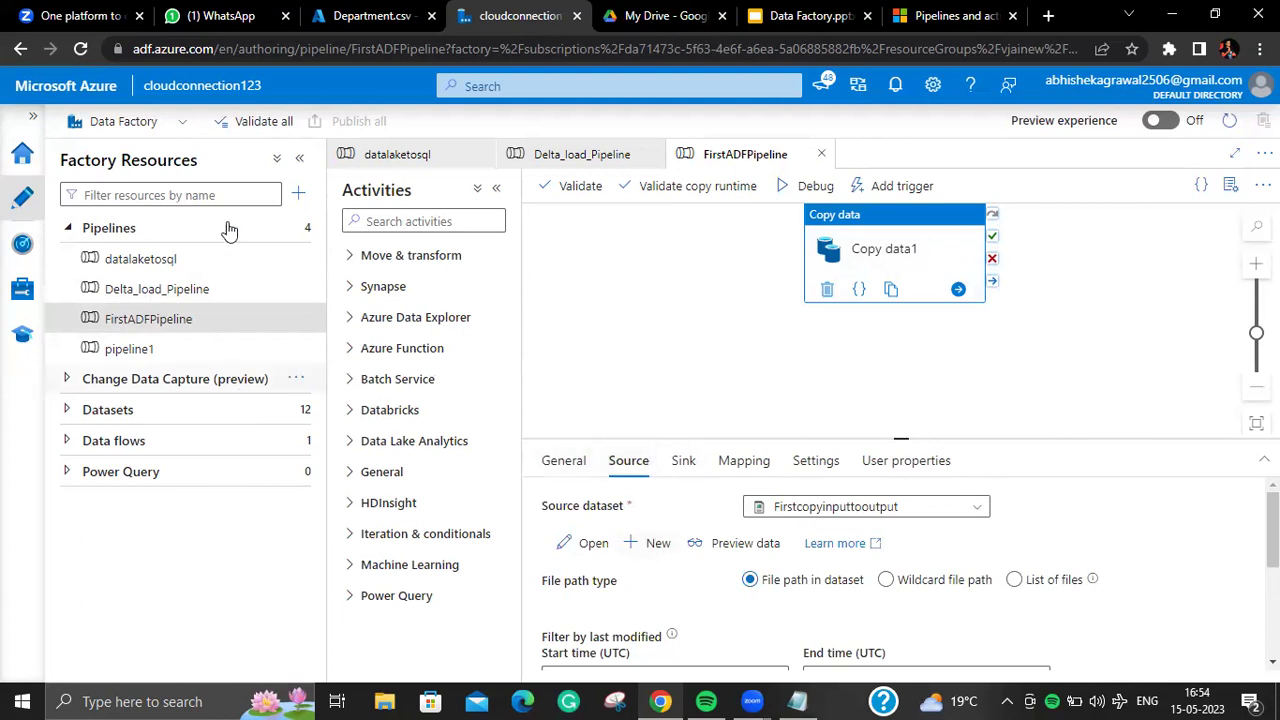
{"action": "left_click", "coordinate": [298, 229]}
Step: Create a new pipeline and add a Copy data activity to its canvas
{"action": "left_click", "coordinate": [334, 250]}
{"action": "left_click", "coordinate": [400, 220]}
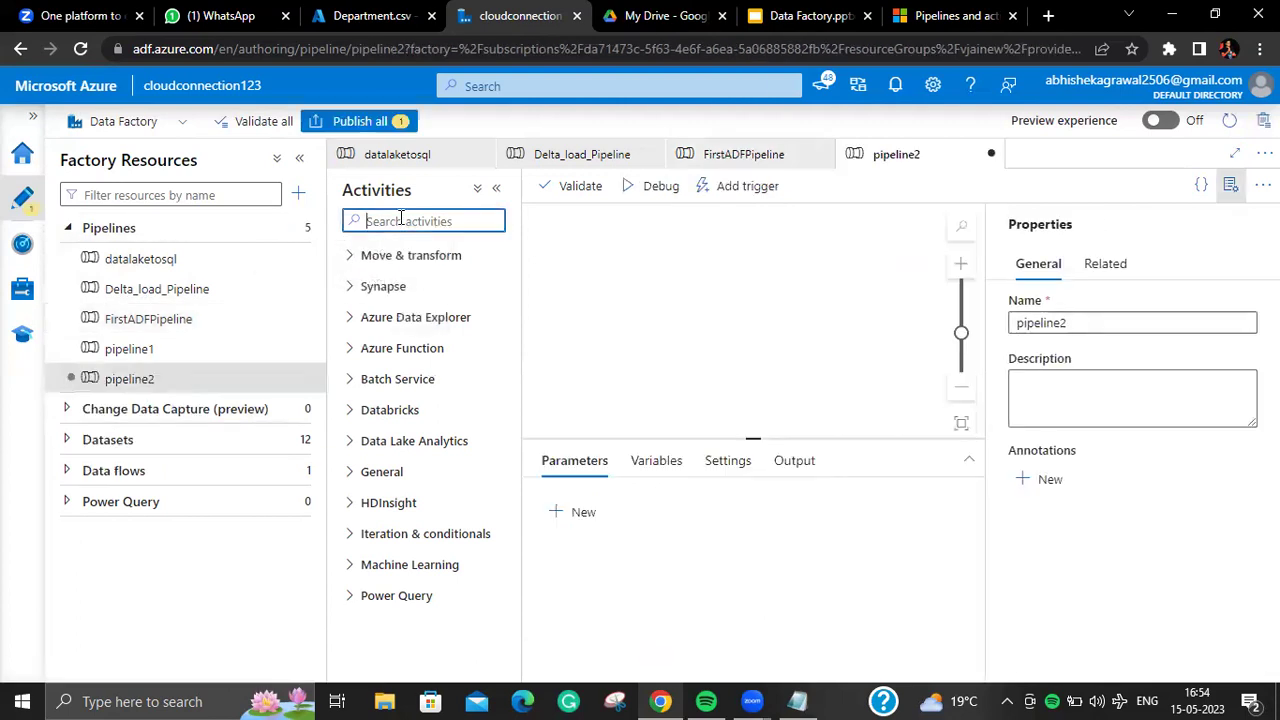
{"action": "type", "text": "co"}
{"action": "left_click_drag", "start_coordinate": [445, 290], "coordinate": [813, 288]}
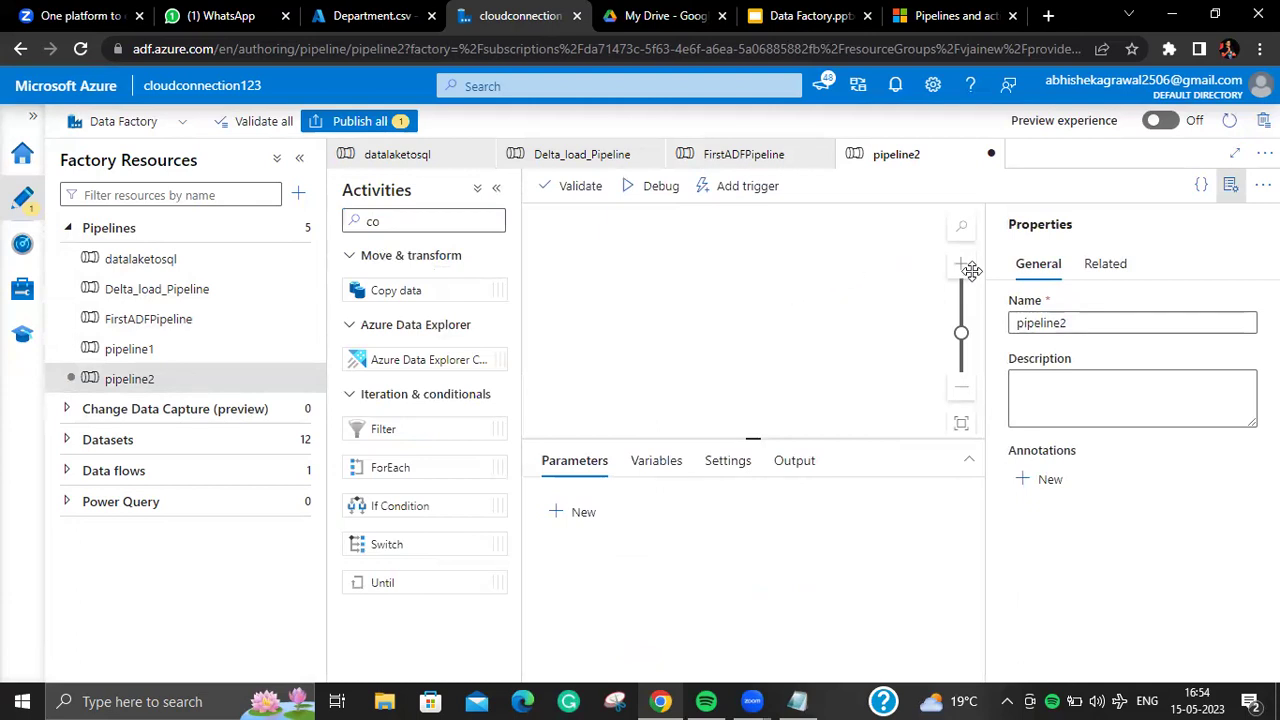
{"action": "left_click", "coordinate": [1230, 185]}
Step: Start a new SQL Server source dataset for the copy activity
{"action": "left_click", "coordinate": [615, 478]}
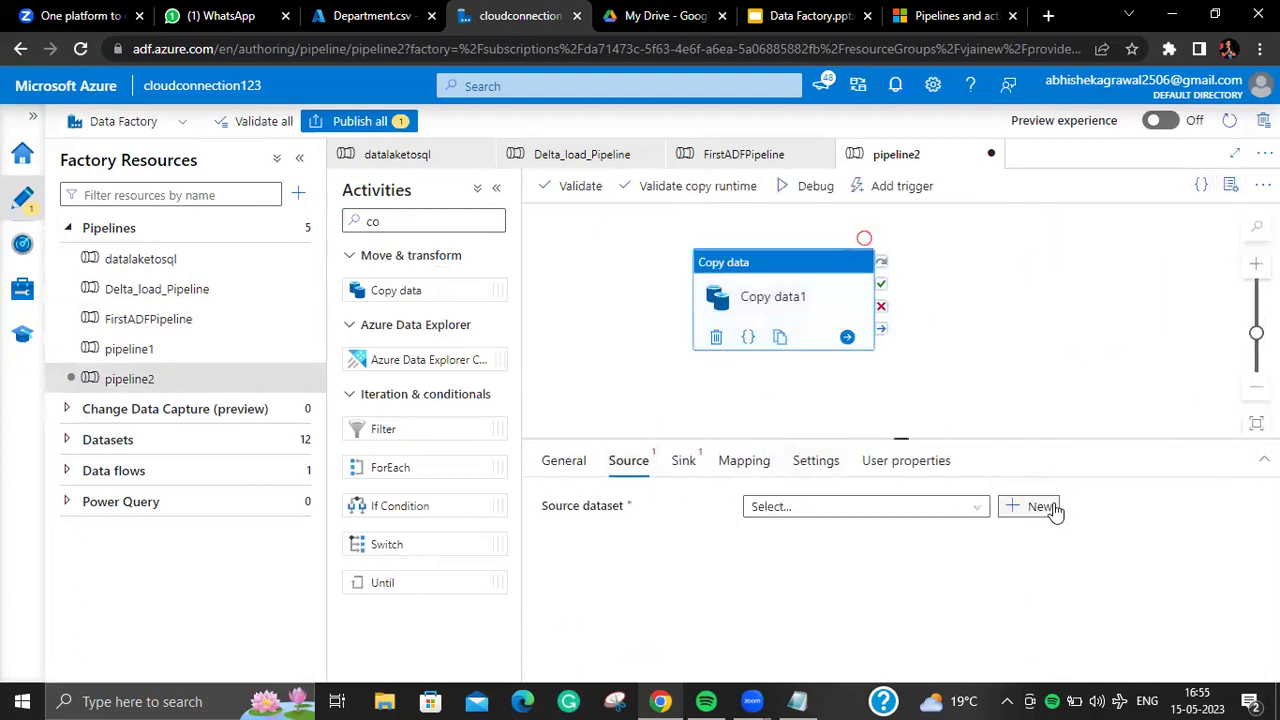
{"action": "left_click", "coordinate": [1054, 511]}
{"action": "left_click", "coordinate": [995, 233]}
{"action": "type", "text": "ms"}
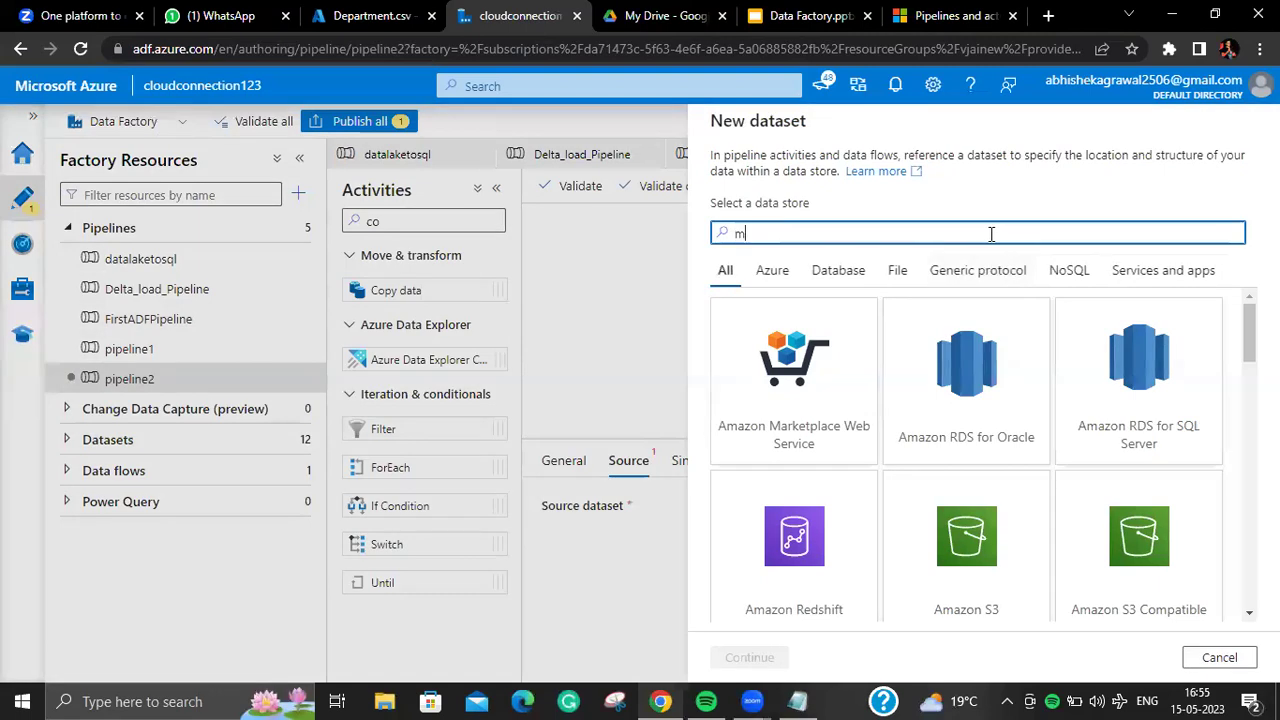
{"action": "key", "text": "BackSpace"}
{"action": "key", "text": "BackSpace"}
{"action": "key", "text": "BackSpace"}
{"action": "type", "text": "sql"}
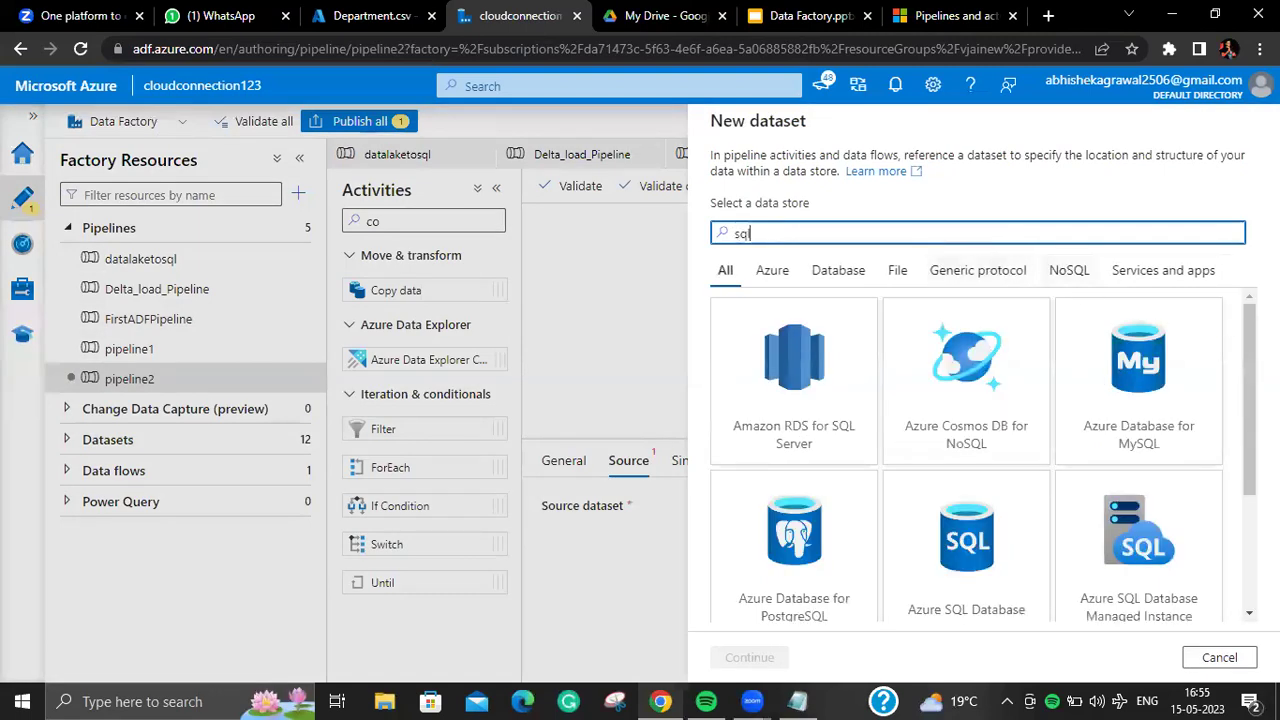
{"action": "scroll", "coordinate": [1216, 505], "scroll_direction": "down", "scroll_amount": 3}
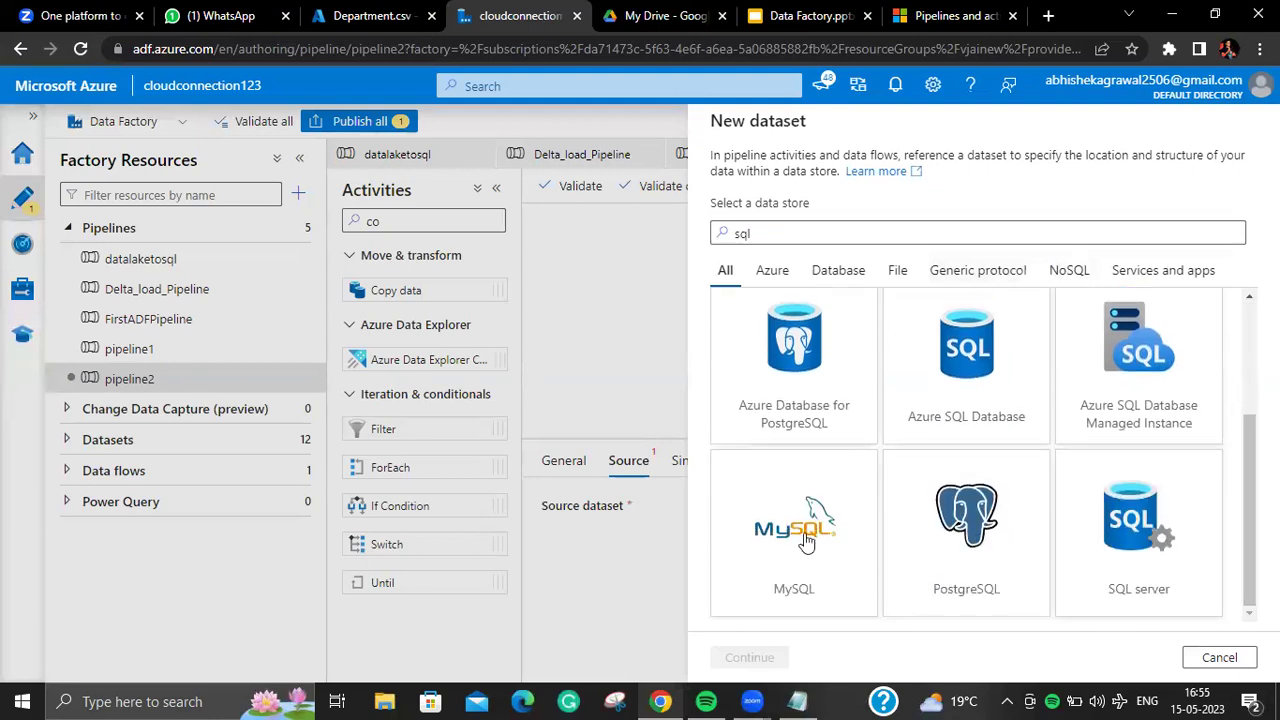
{"action": "scroll", "coordinate": [1222, 498], "scroll_direction": "up", "scroll_amount": 2}
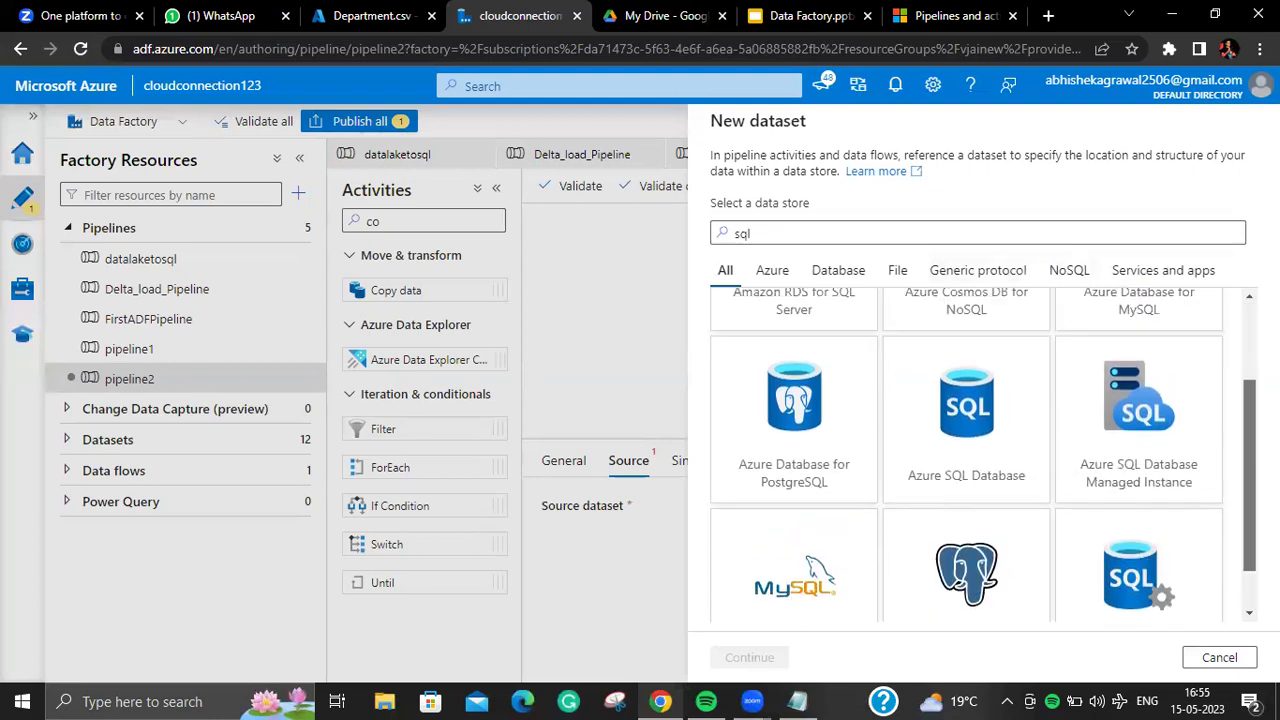
{"action": "scroll", "coordinate": [1062, 525], "scroll_direction": "down", "scroll_amount": 3}
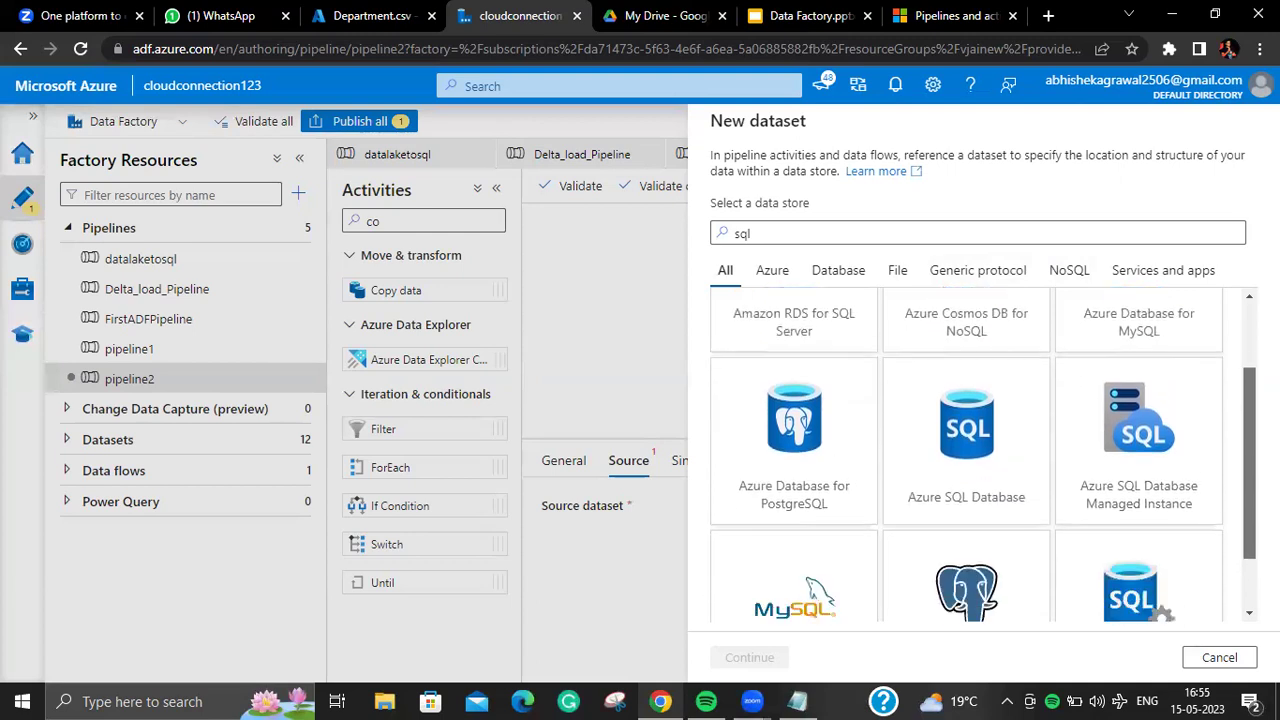
{"action": "left_click", "coordinate": [1075, 520]}
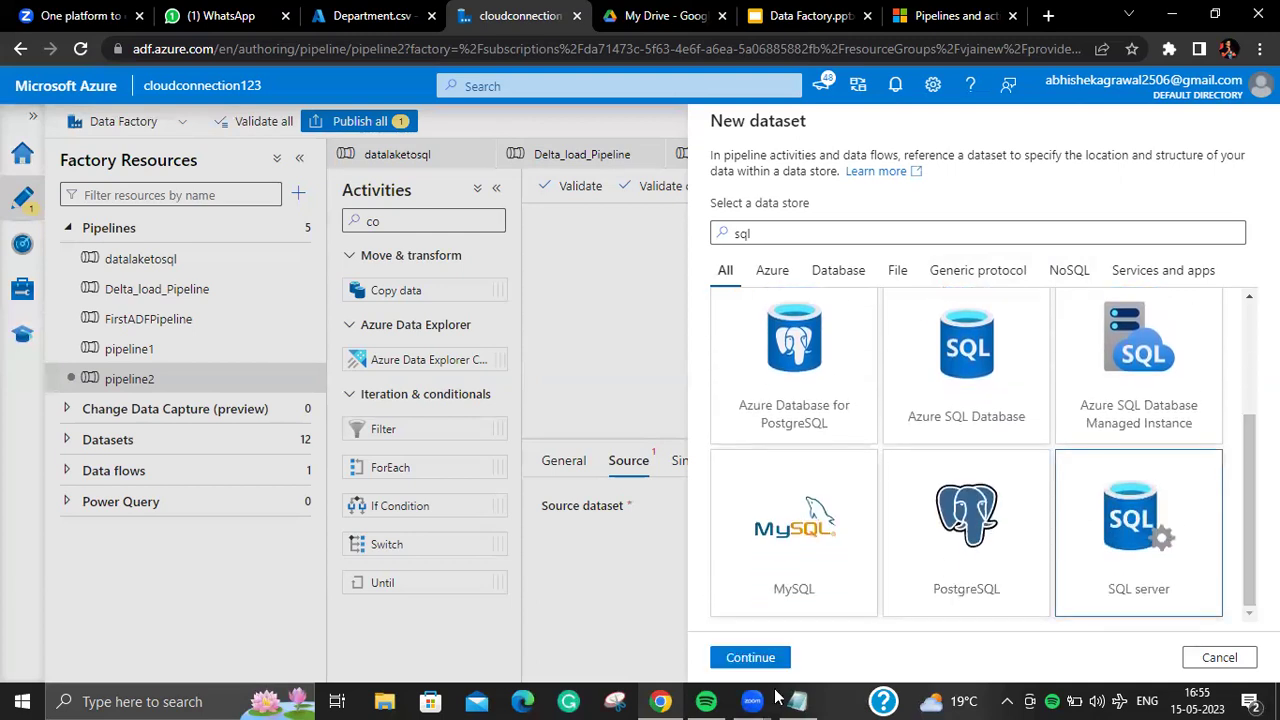
{"action": "left_click", "coordinate": [749, 657]}
Step: Abandon the SQL Server dataset and show the copy activity's sink settings
{"action": "left_click", "coordinate": [961, 237]}
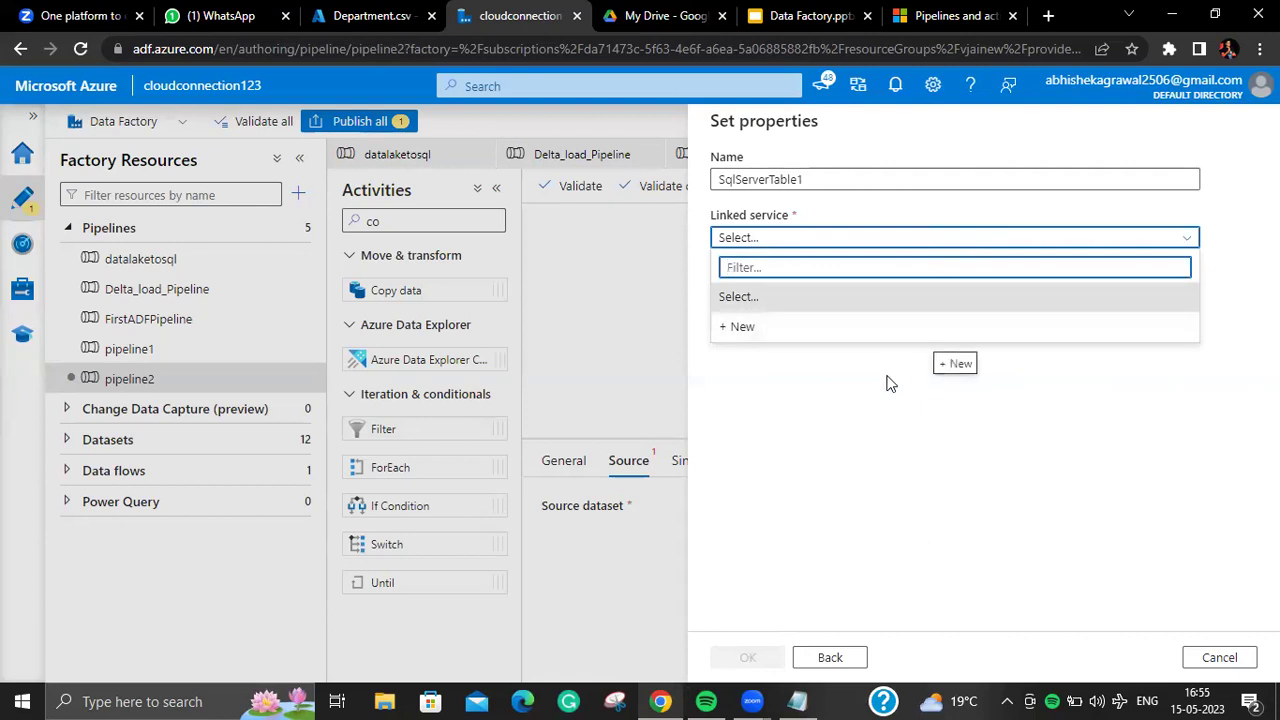
{"action": "left_click", "coordinate": [903, 343]}
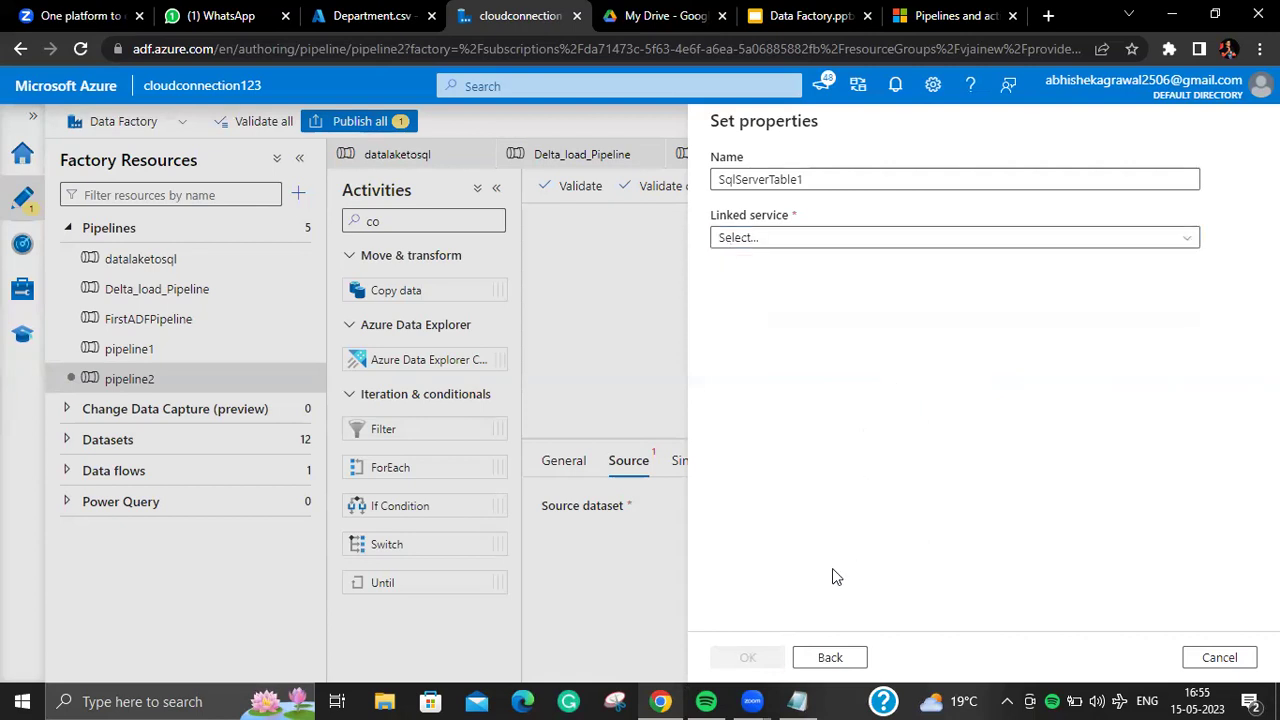
{"action": "left_click", "coordinate": [850, 660]}
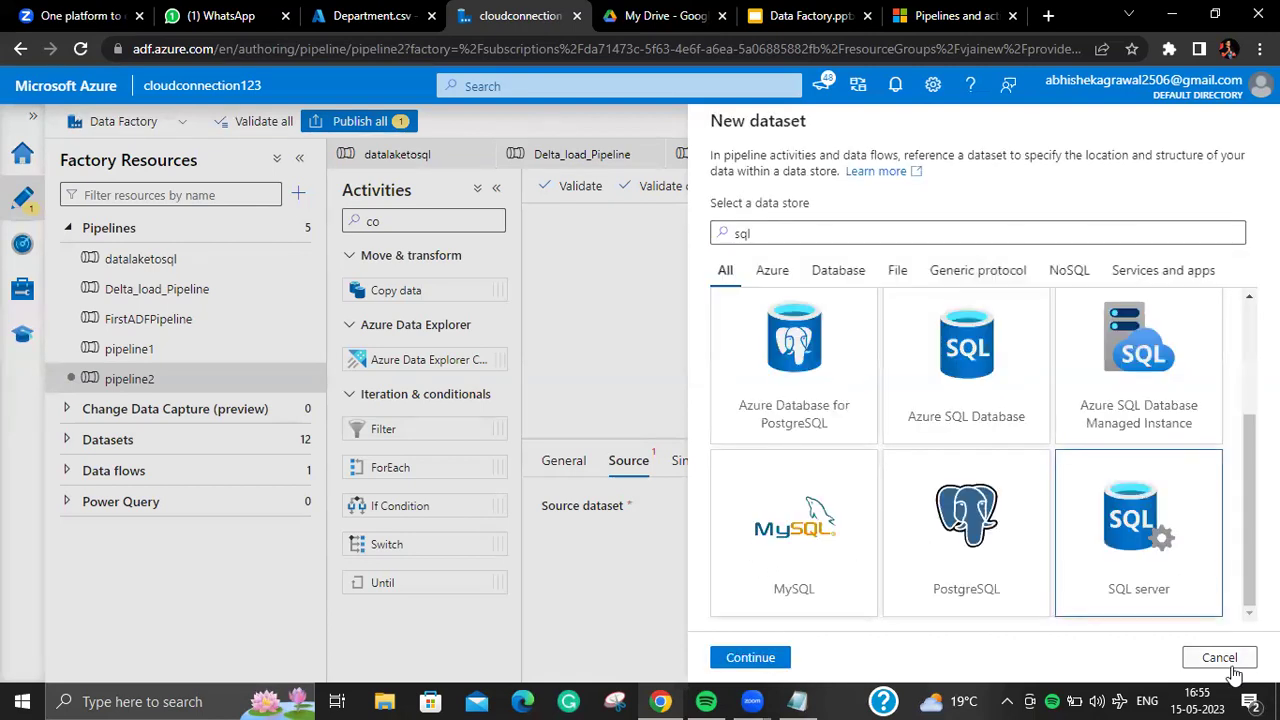
{"action": "left_click", "coordinate": [1226, 660]}
{"action": "left_click", "coordinate": [684, 460]}
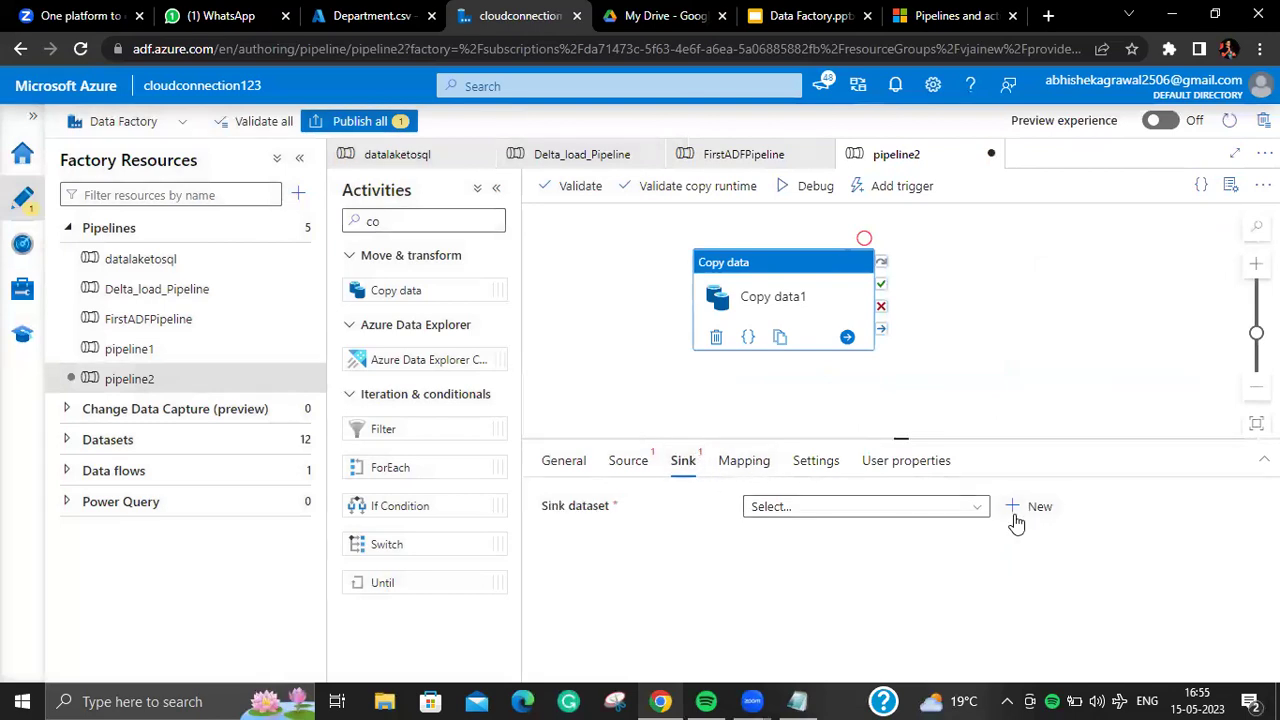
{"action": "left_click", "coordinate": [1022, 506]}
{"action": "left_click", "coordinate": [903, 235]}
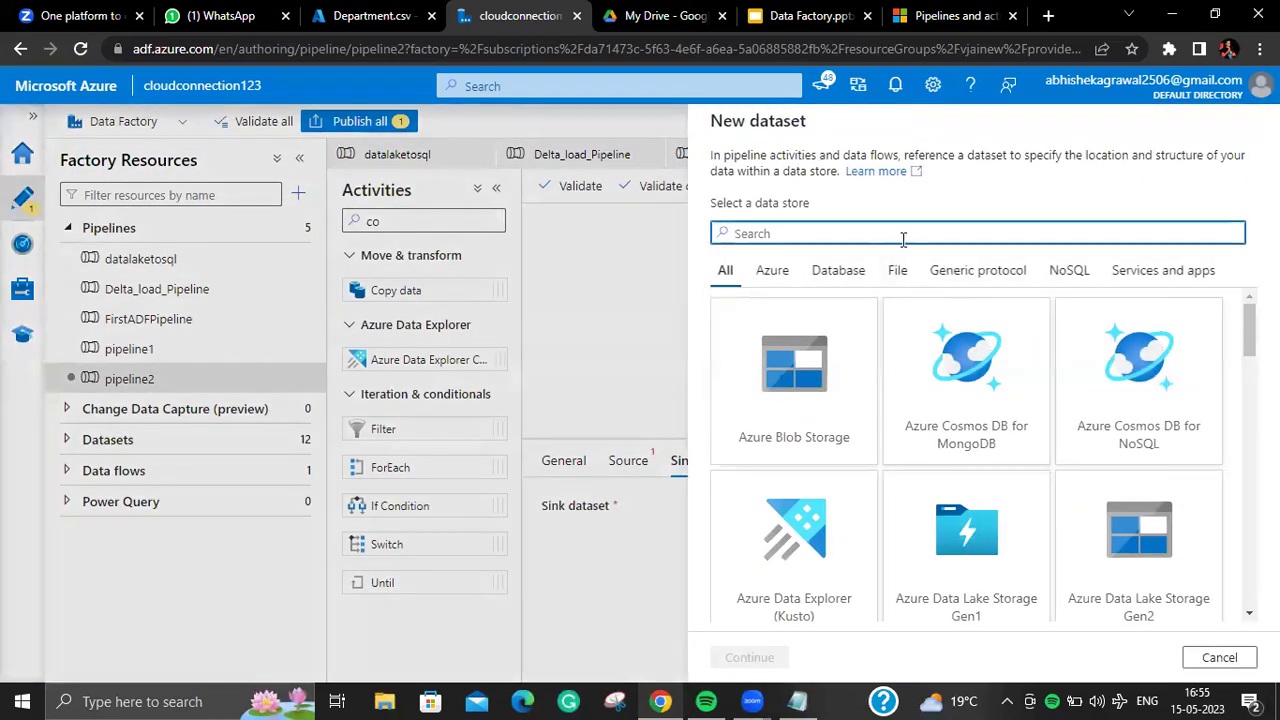
{"action": "type", "text": "data"}
{"action": "left_click", "coordinate": [1182, 395]}
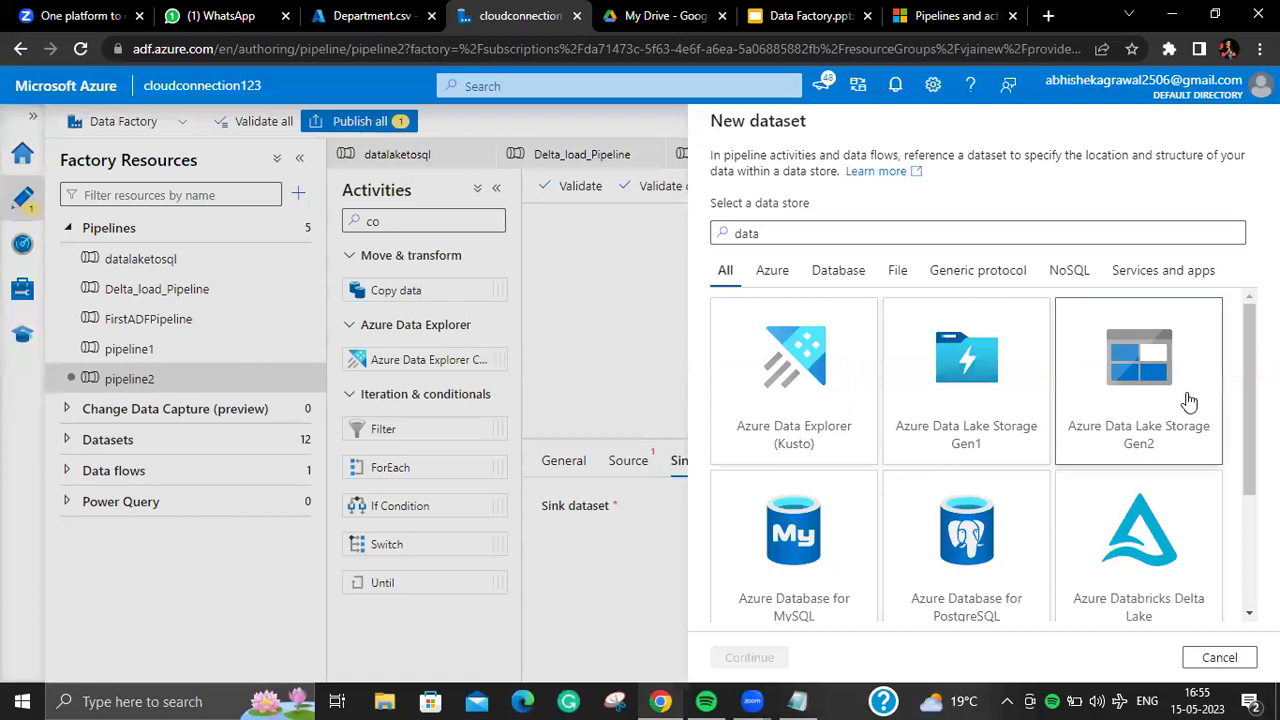
{"action": "double_click", "coordinate": [712, 233]}
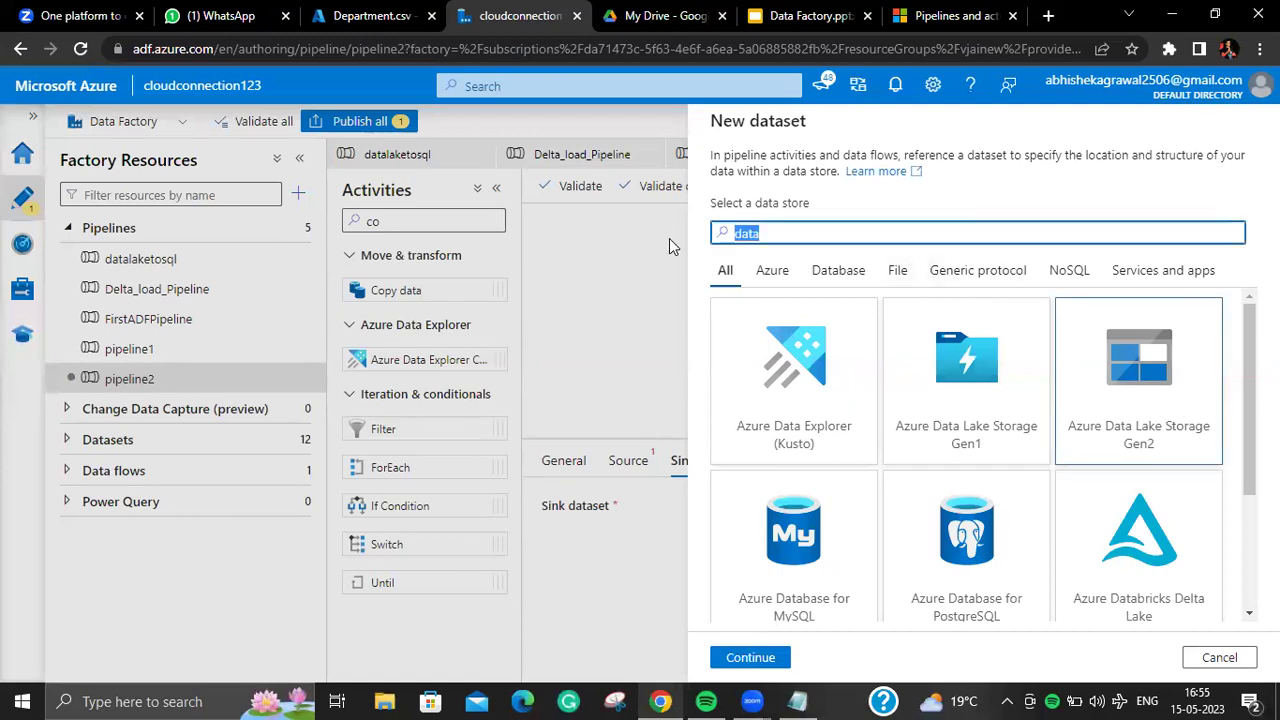
{"action": "key", "text": "BackSpace"}
{"action": "type", "text": "po"}
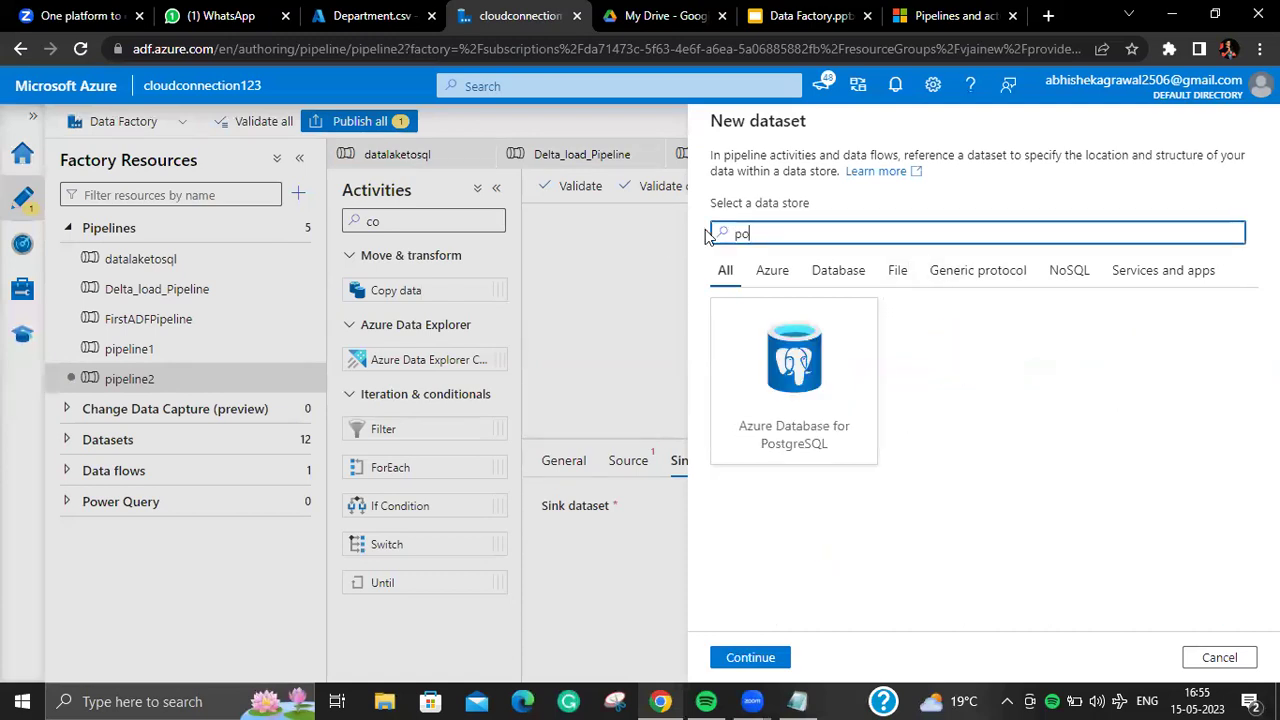
{"action": "left_click", "coordinate": [850, 412]}
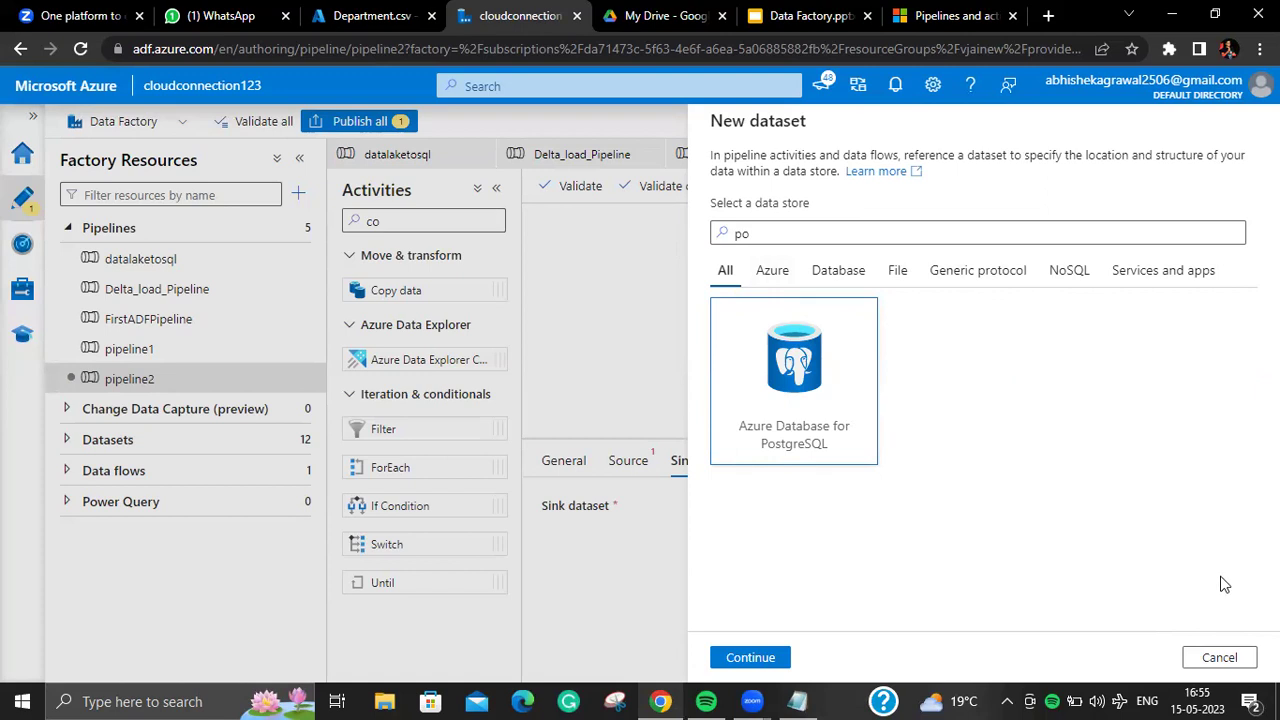
{"action": "left_click", "coordinate": [1226, 650]}
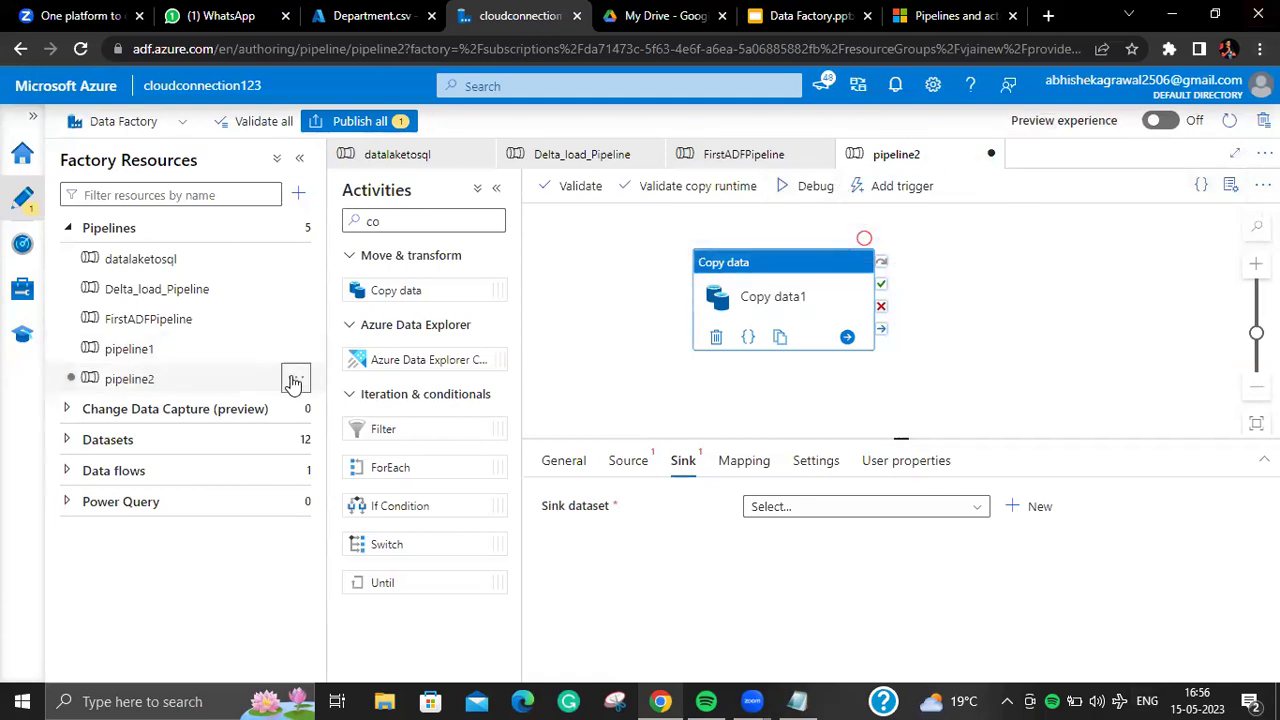
Step: Delete pipeline2 and confirm the deletion
{"action": "left_click", "coordinate": [294, 381]}
{"action": "left_click", "coordinate": [325, 588]}
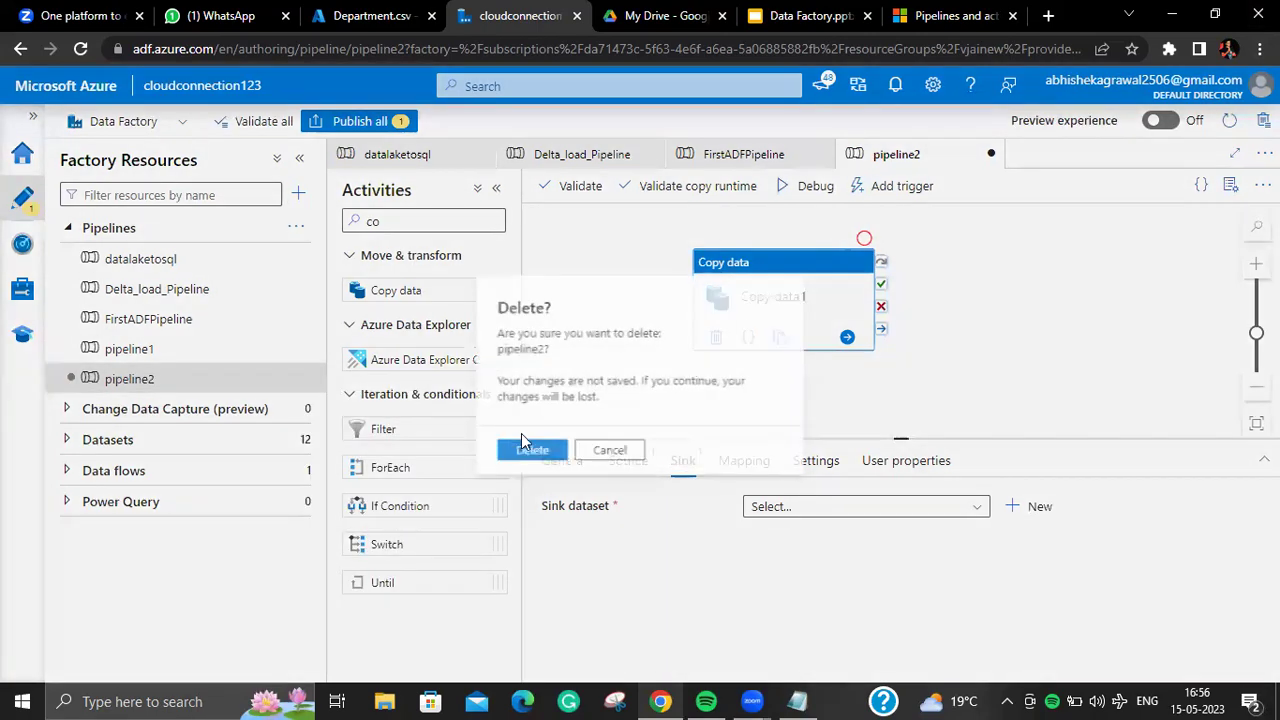
{"action": "left_click", "coordinate": [534, 447]}
Step: Flip through the pipelines, then show FirstADFPipeline's Copy data1 general settings
{"action": "left_click", "coordinate": [180, 349]}
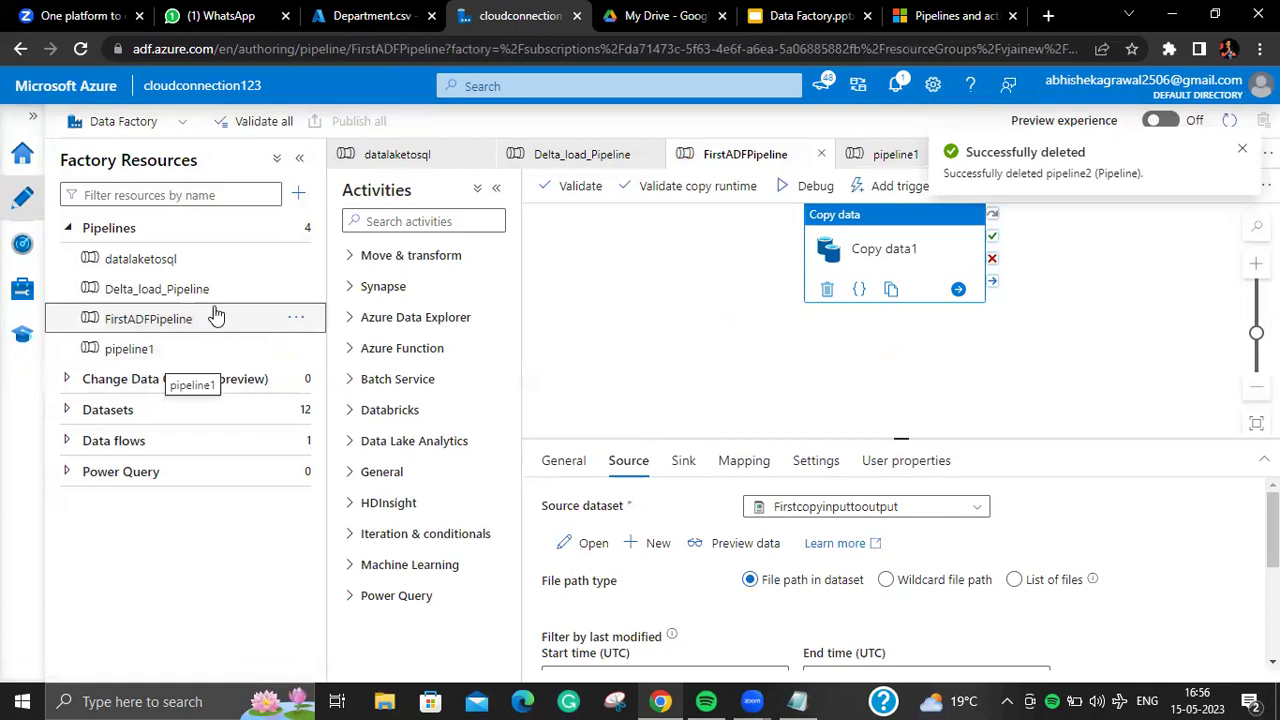
{"action": "left_click", "coordinate": [247, 293]}
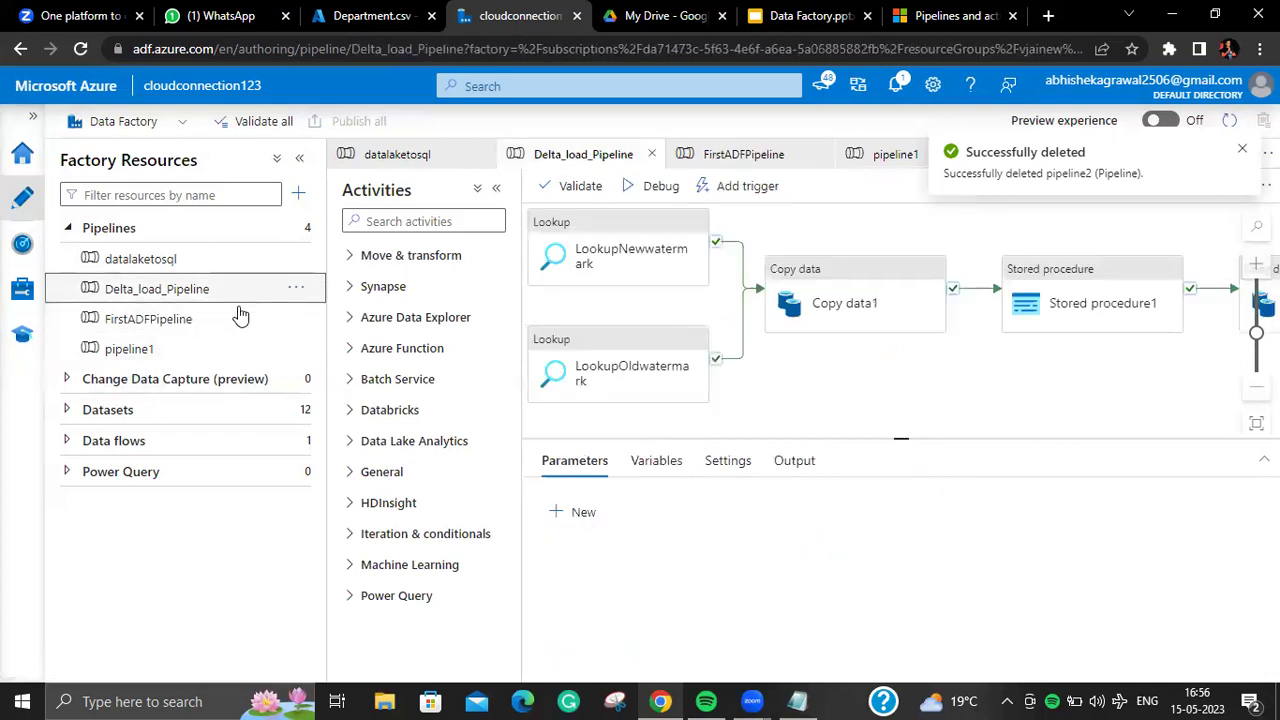
{"action": "left_click", "coordinate": [237, 318]}
{"action": "left_click", "coordinate": [229, 347]}
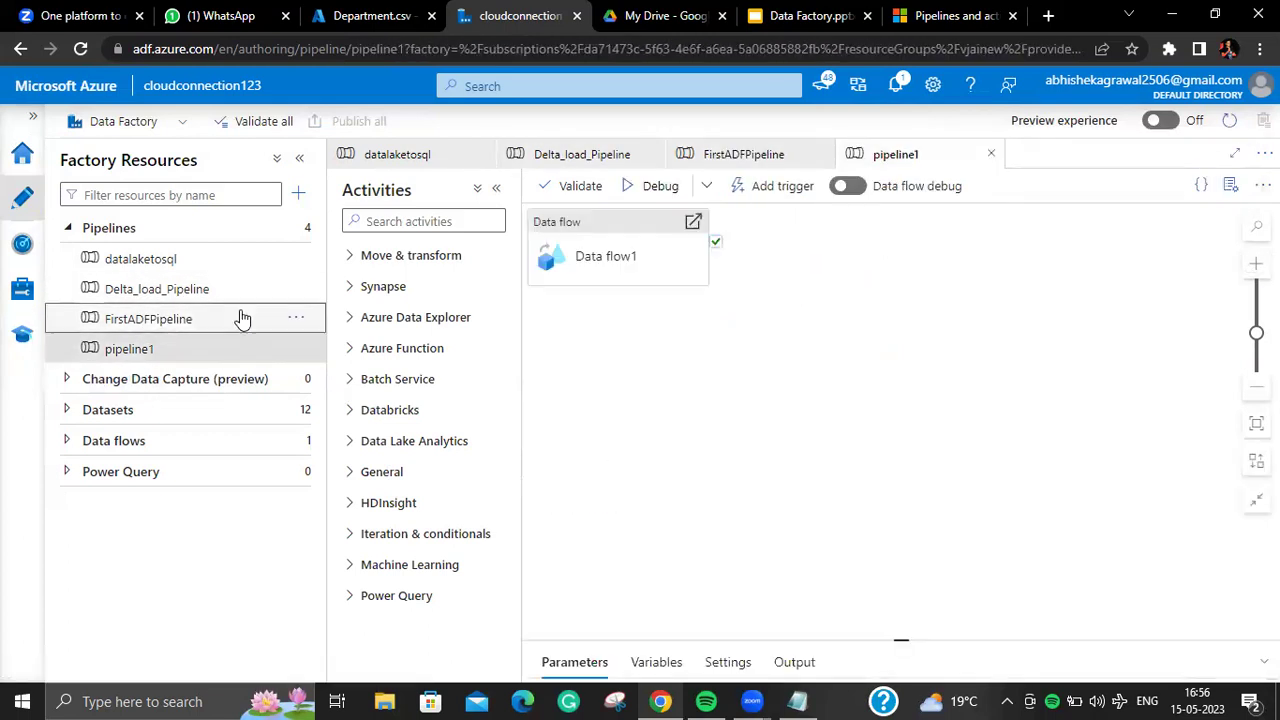
{"action": "left_click", "coordinate": [241, 318]}
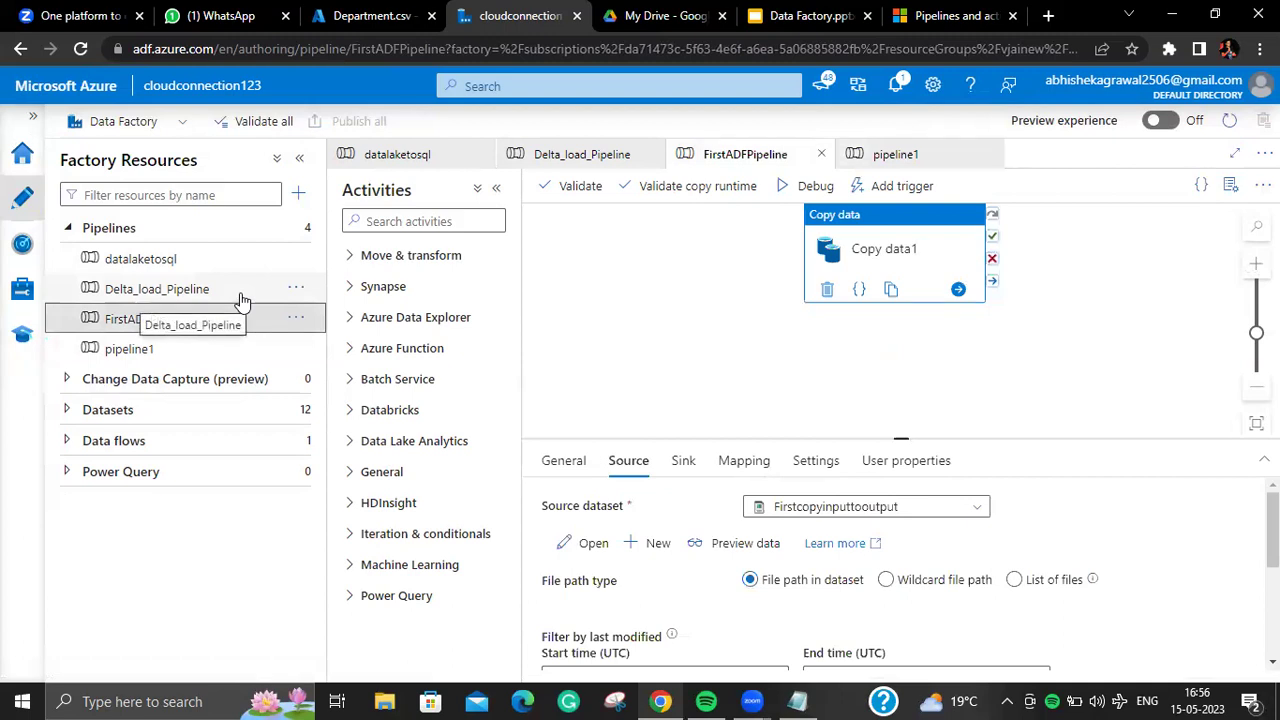
{"action": "left_click", "coordinate": [241, 296]}
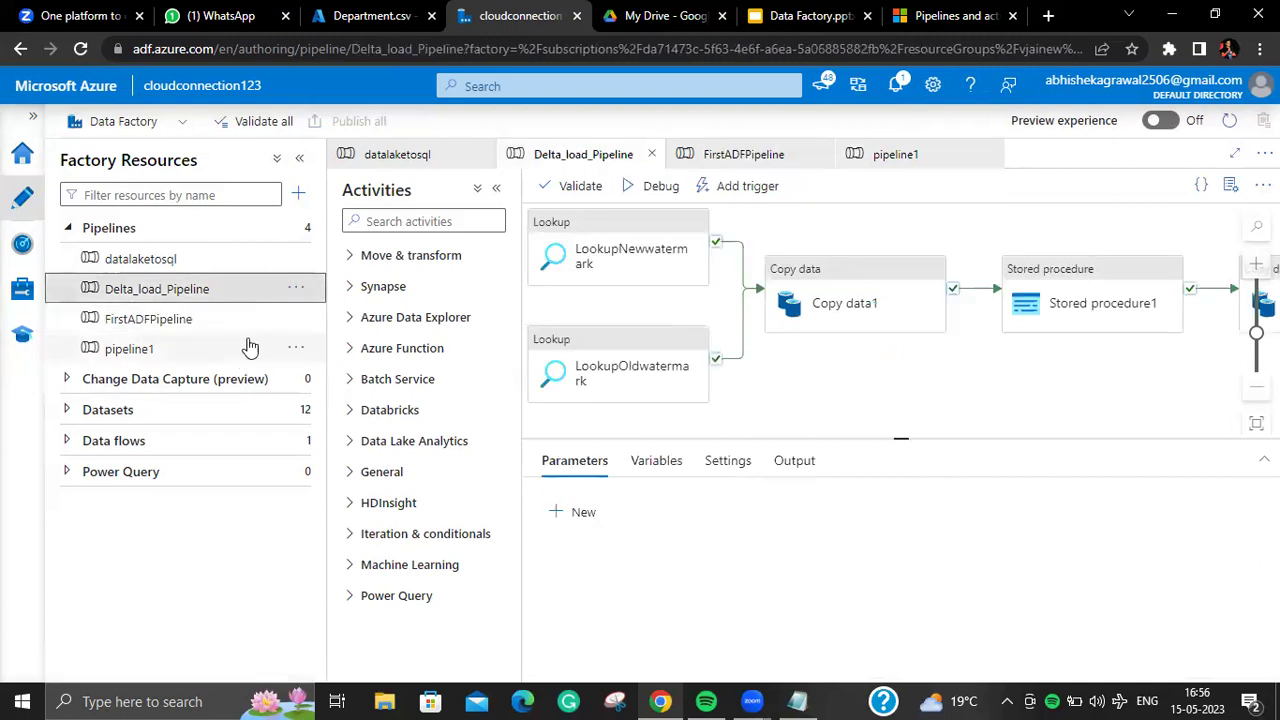
{"action": "left_click", "coordinate": [253, 330]}
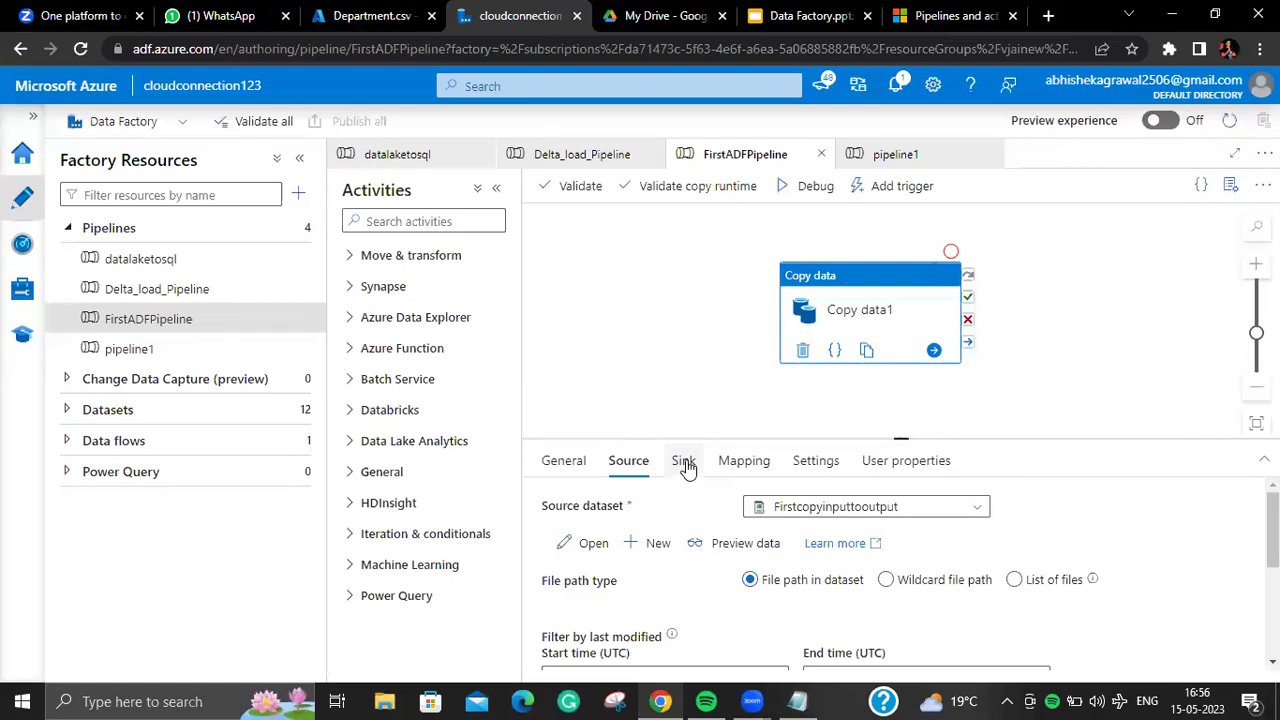
{"action": "left_click", "coordinate": [572, 468]}
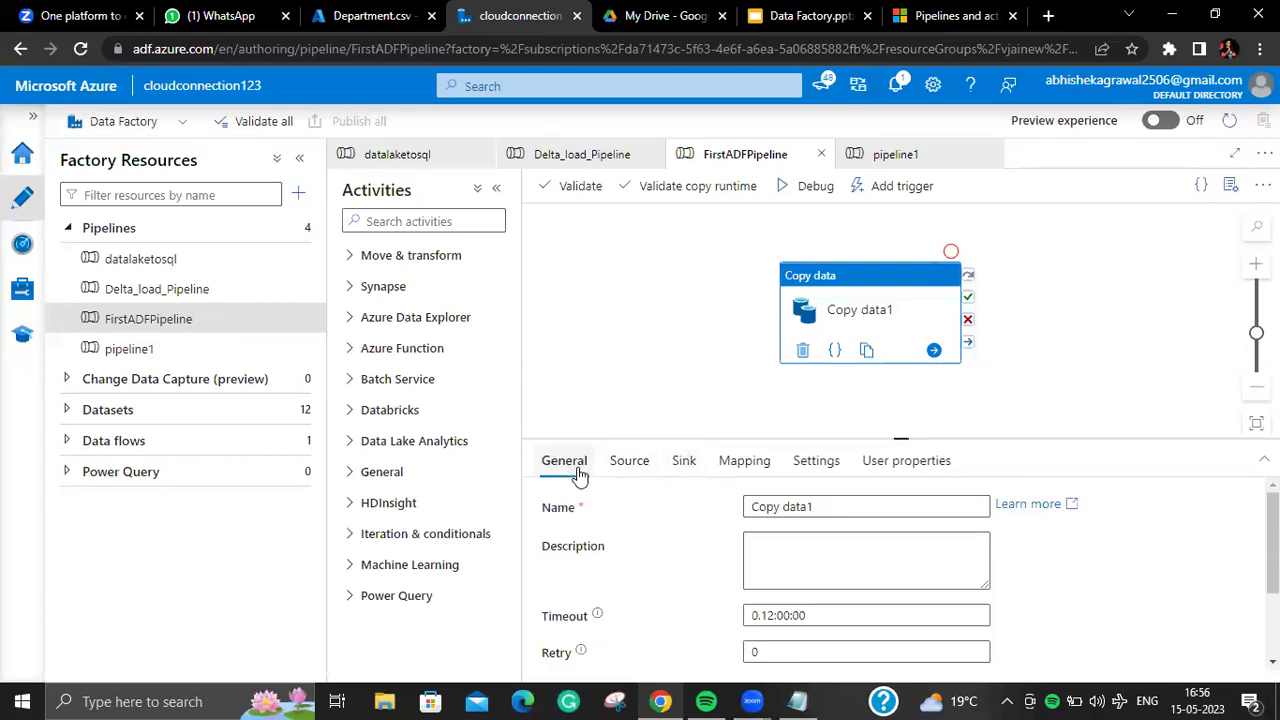
{"action": "left_click_drag", "start_coordinate": [880, 337], "coordinate": [894, 326]}
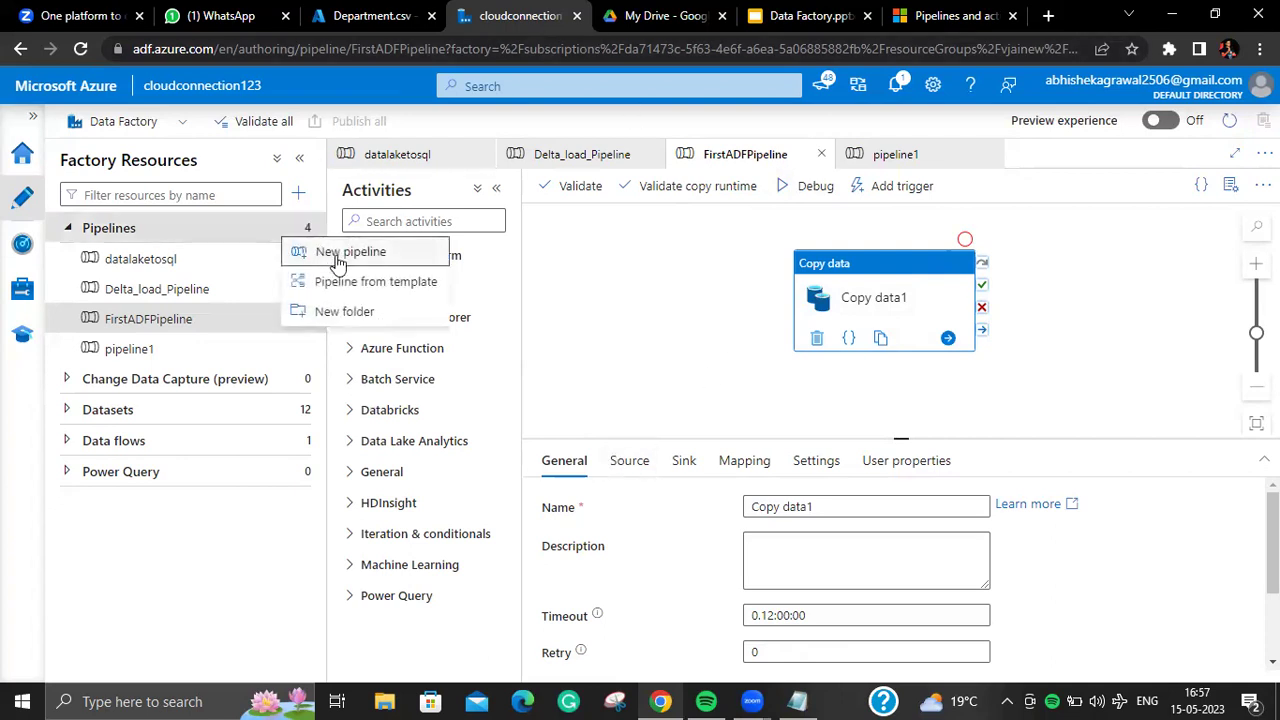
Step: Create a new empty pipeline2 and check its name in Properties
{"action": "left_click", "coordinate": [338, 262]}
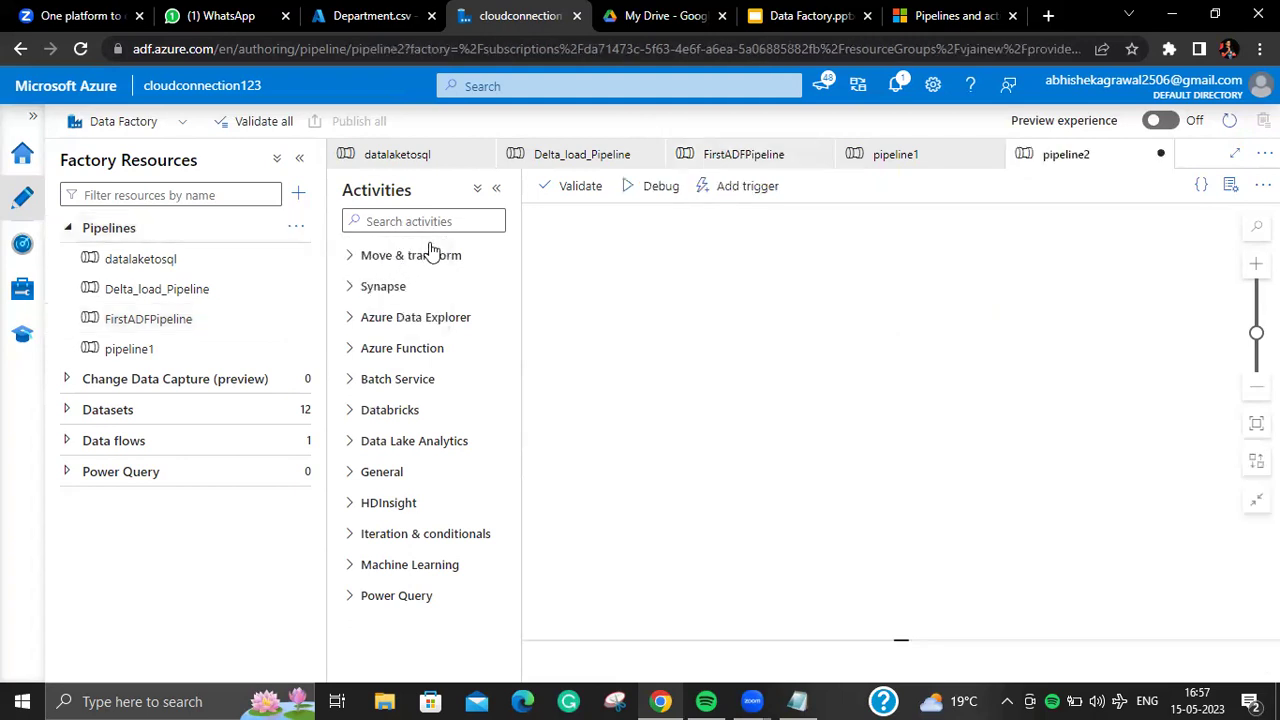
{"action": "left_click", "coordinate": [1120, 323]}
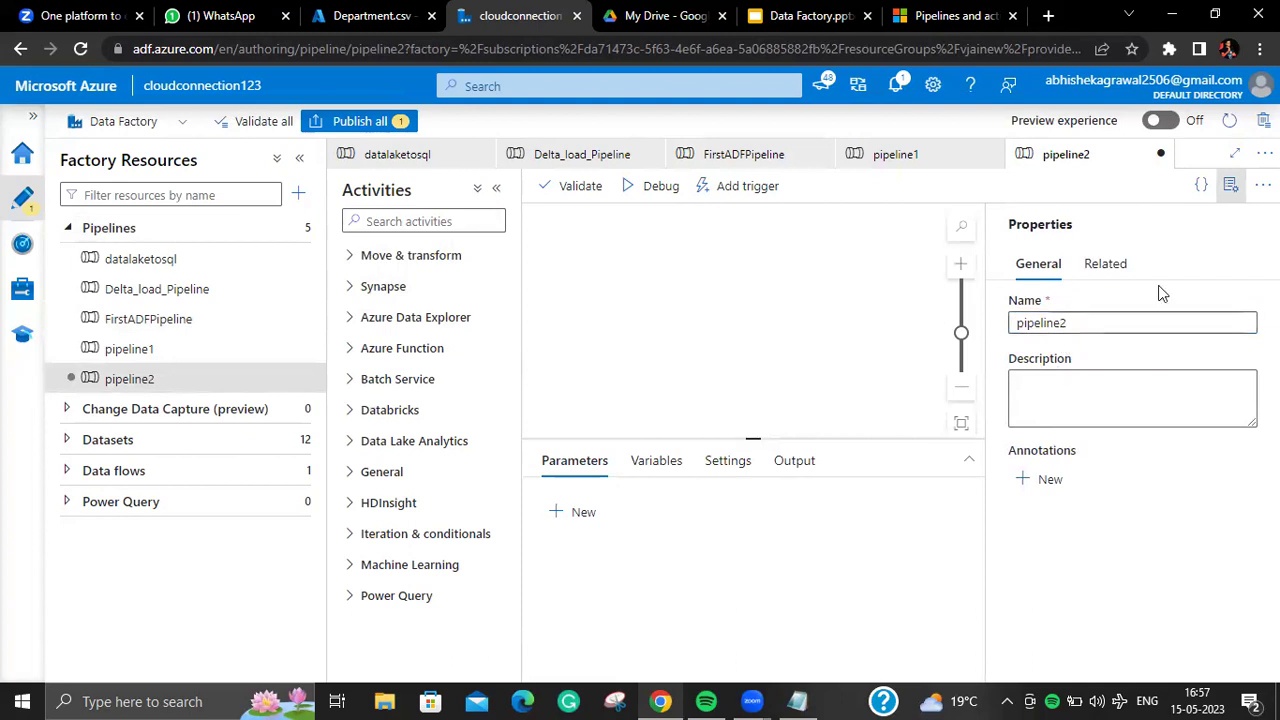
{"action": "left_click", "coordinate": [1229, 185]}
{"action": "left_click", "coordinate": [1228, 185]}
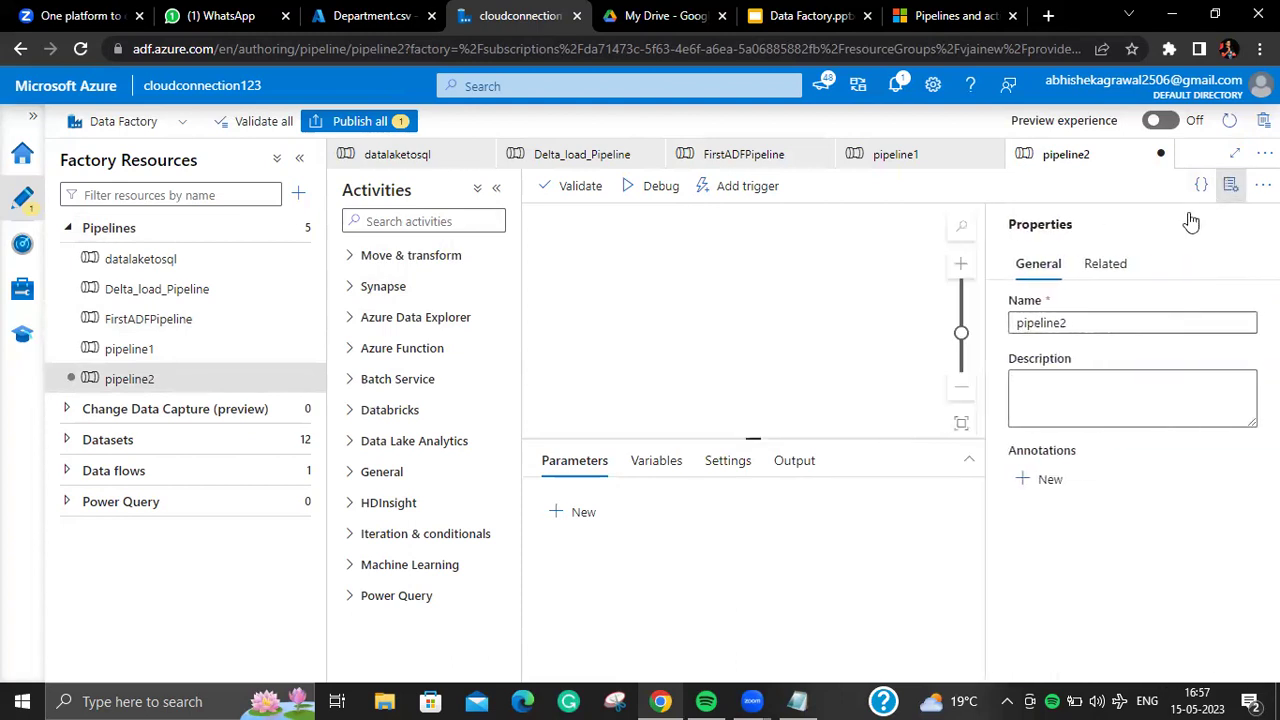
{"action": "double_click", "coordinate": [1080, 320]}
Step: Reopen FirstADFPipeline and check its name in the Properties pane
{"action": "left_click", "coordinate": [178, 318]}
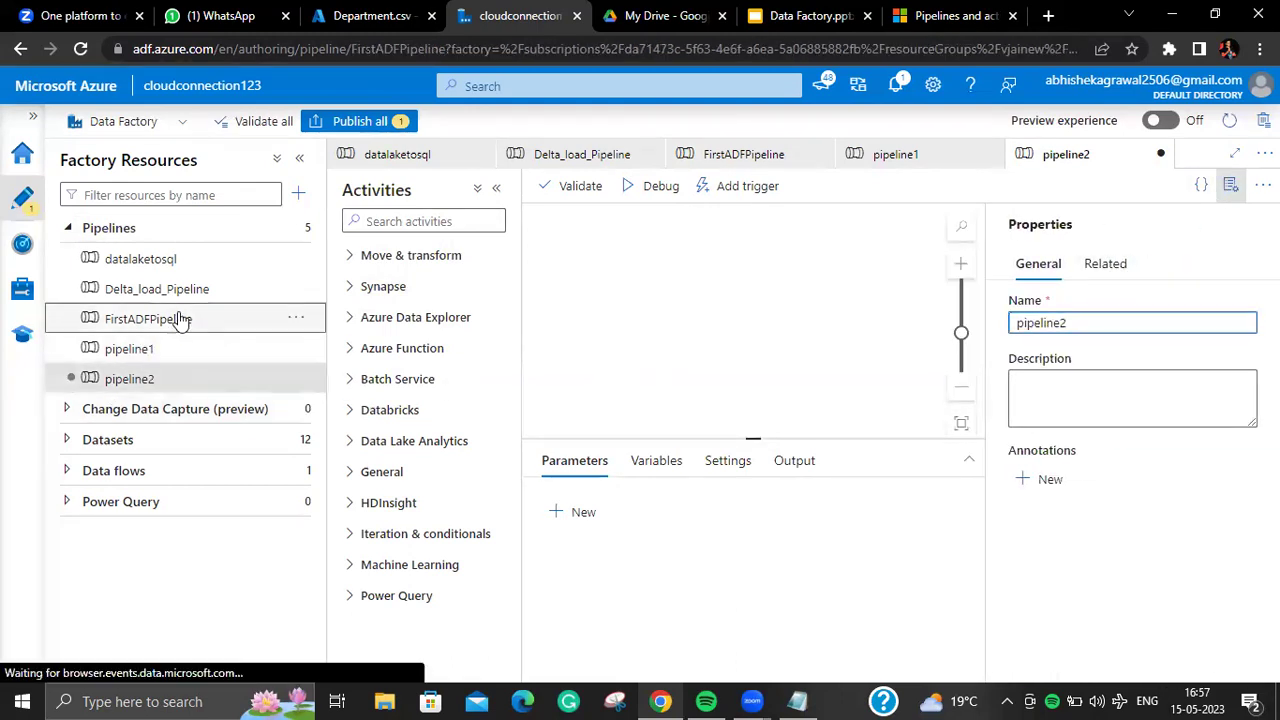
{"action": "left_click", "coordinate": [1232, 190]}
{"action": "left_click", "coordinate": [1151, 320]}
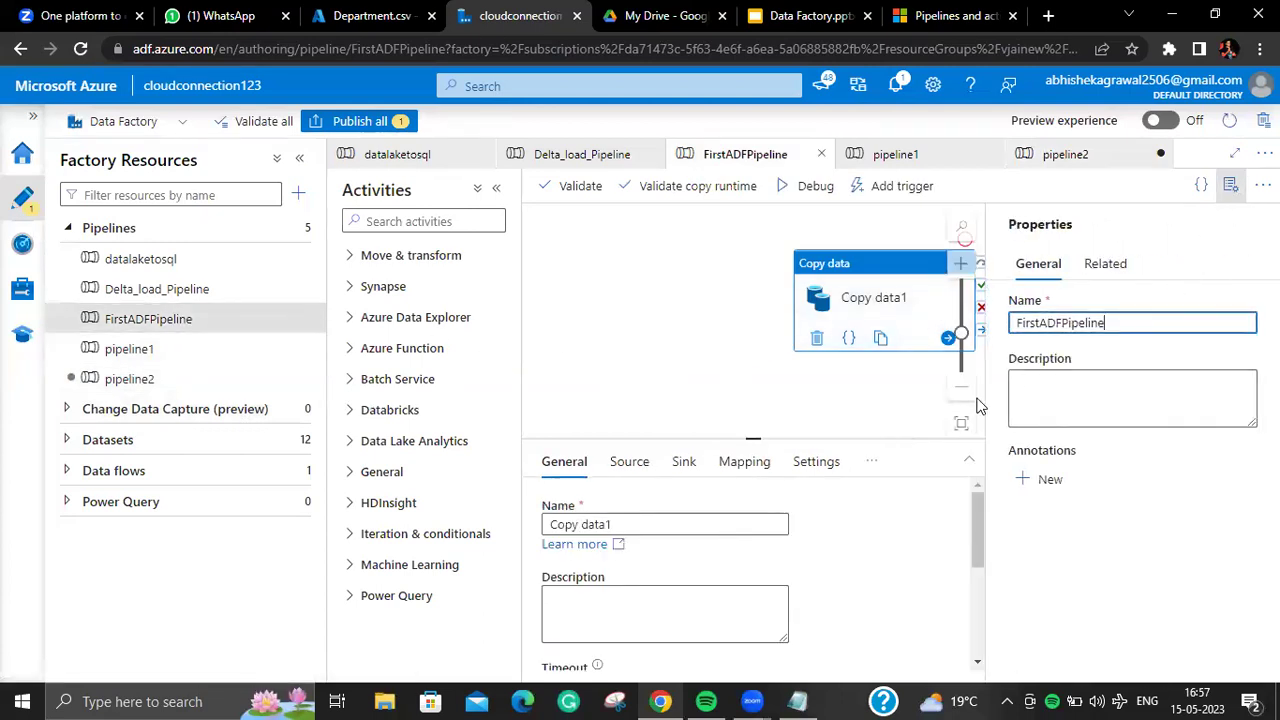
{"action": "left_click", "coordinate": [1236, 187]}
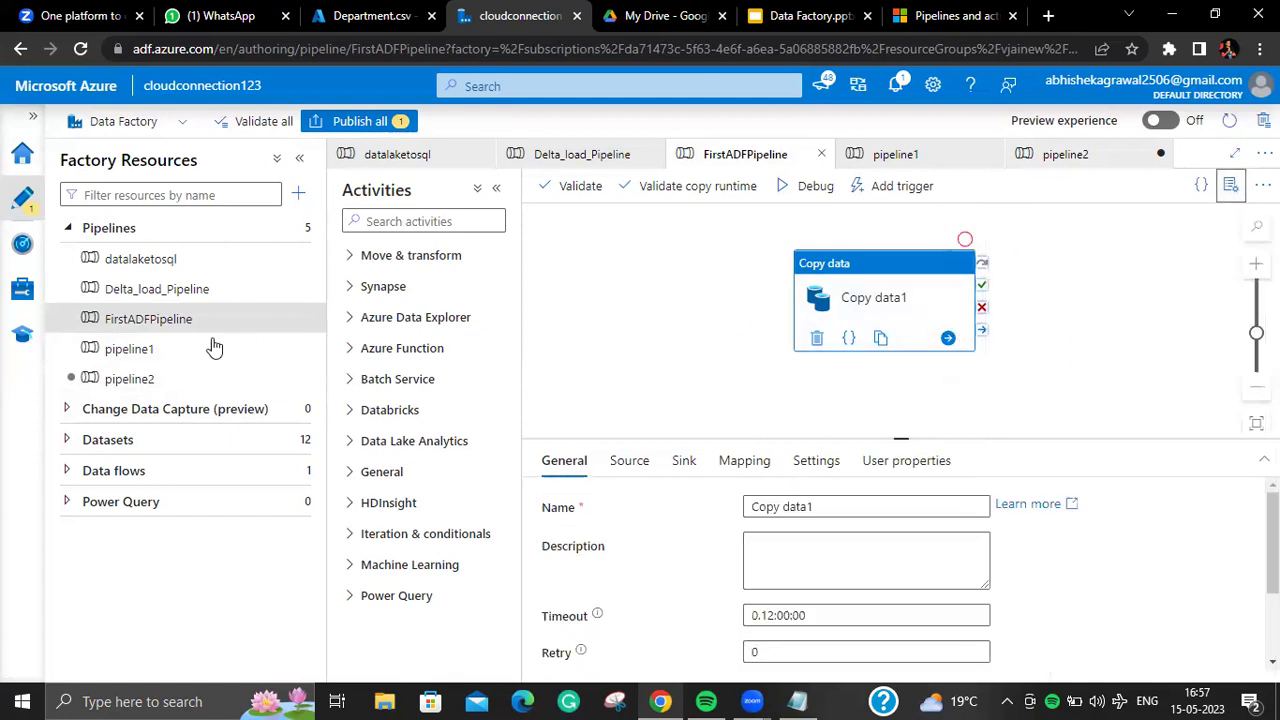
Step: Read FirstADFPipeline's JSON with Copy data1's DelimitedText source and sink, then close it
{"action": "left_click", "coordinate": [1213, 188]}
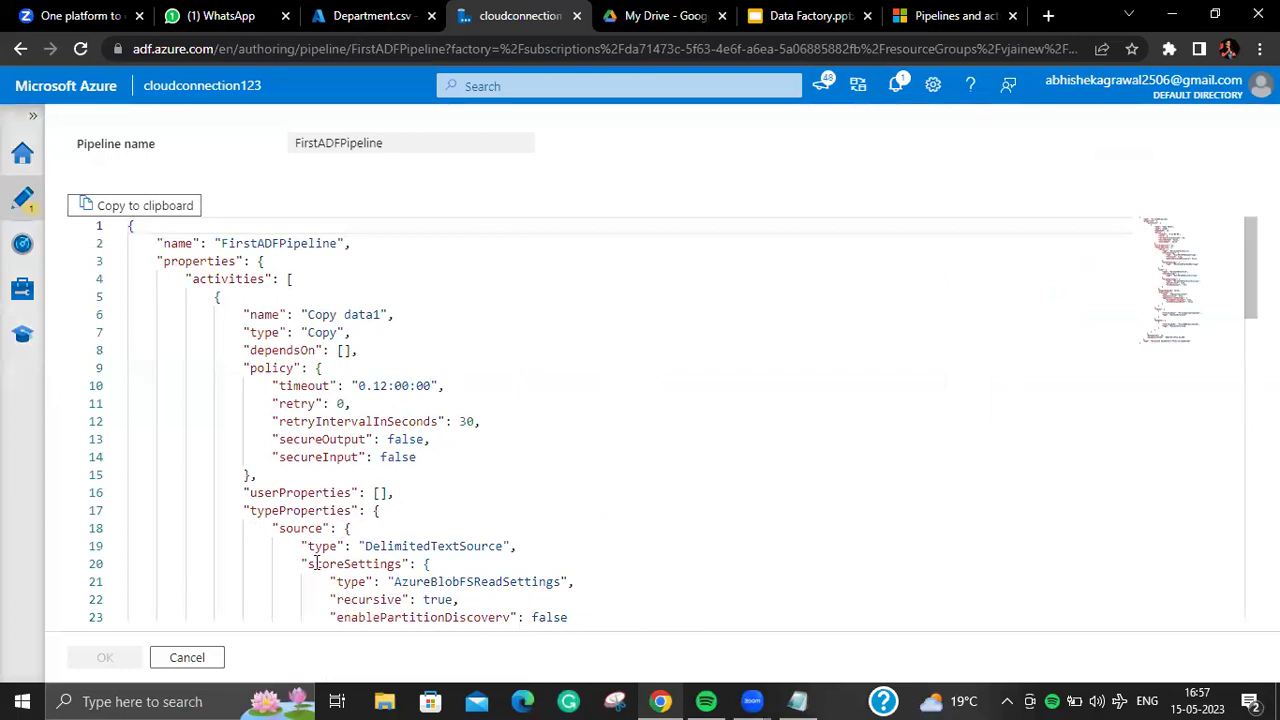
{"action": "key", "text": "Escape"}
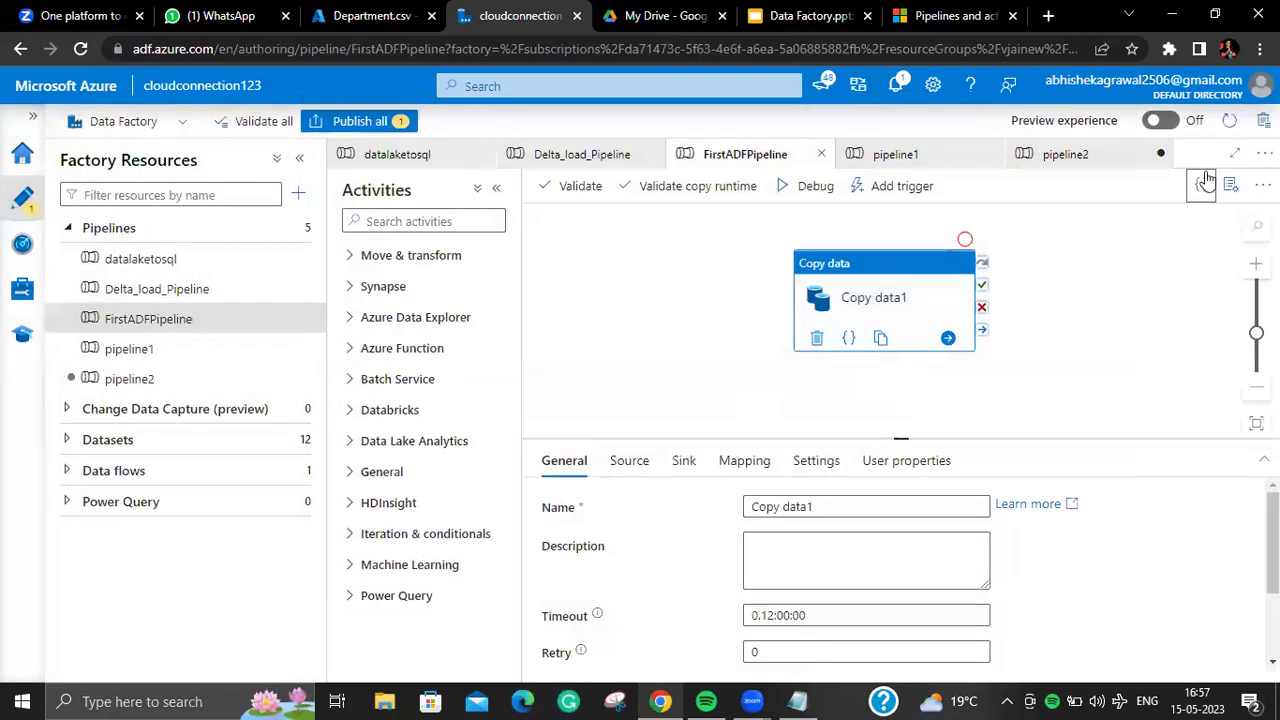
{"action": "left_click", "coordinate": [1206, 181]}
{"action": "scroll", "coordinate": [307, 405], "scroll_direction": "down", "scroll_amount": 5}
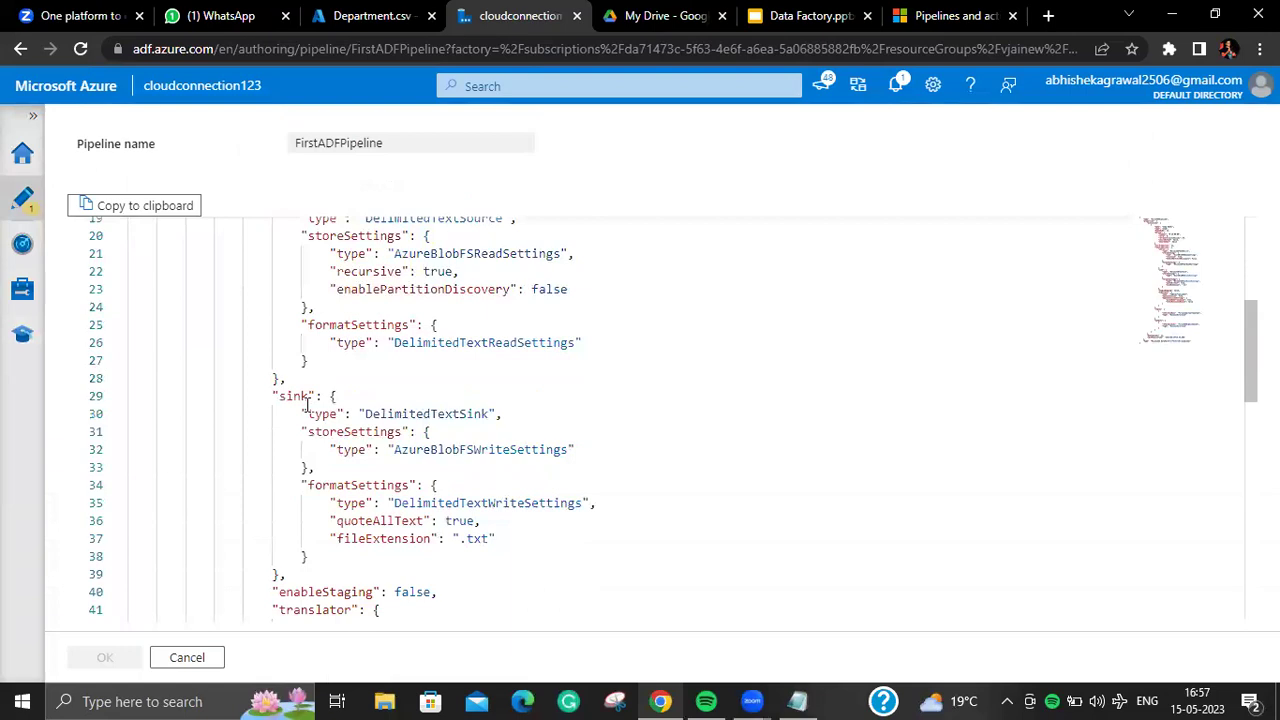
{"action": "scroll", "coordinate": [307, 405], "scroll_direction": "down", "scroll_amount": 10}
{"action": "scroll", "coordinate": [307, 405], "scroll_direction": "up", "scroll_amount": 10}
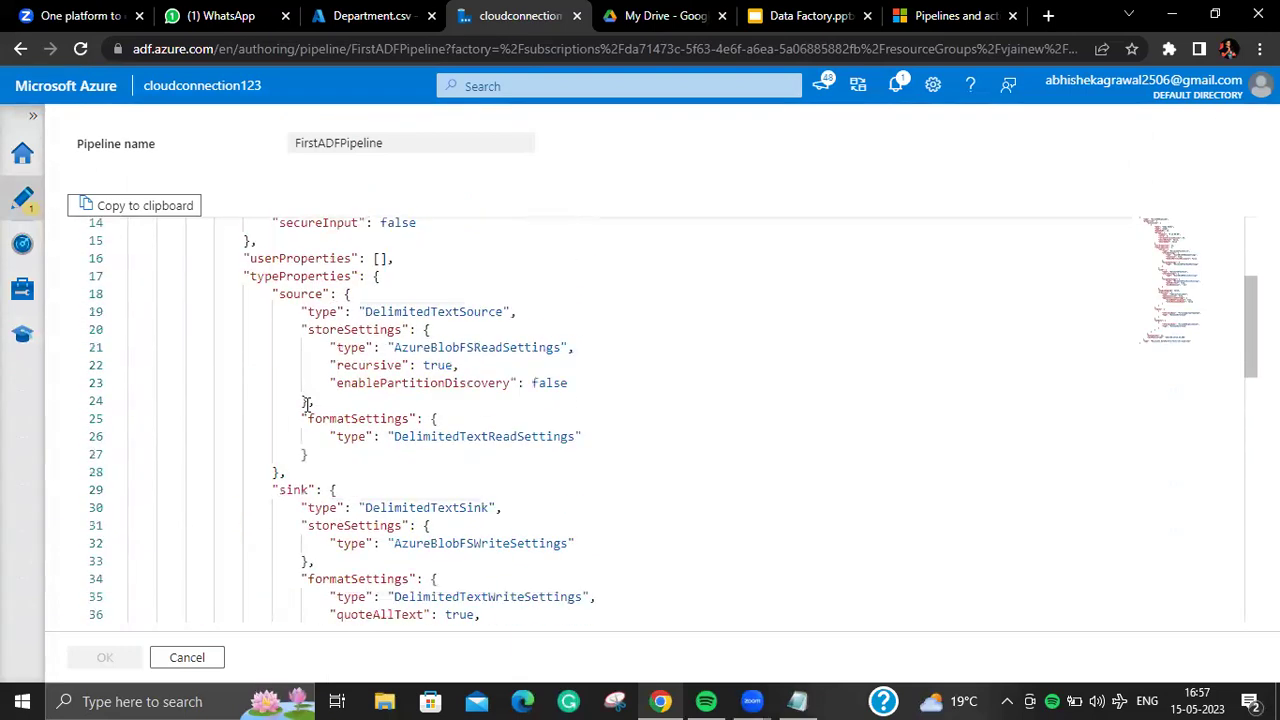
{"action": "scroll", "coordinate": [307, 405], "scroll_direction": "up", "scroll_amount": 4}
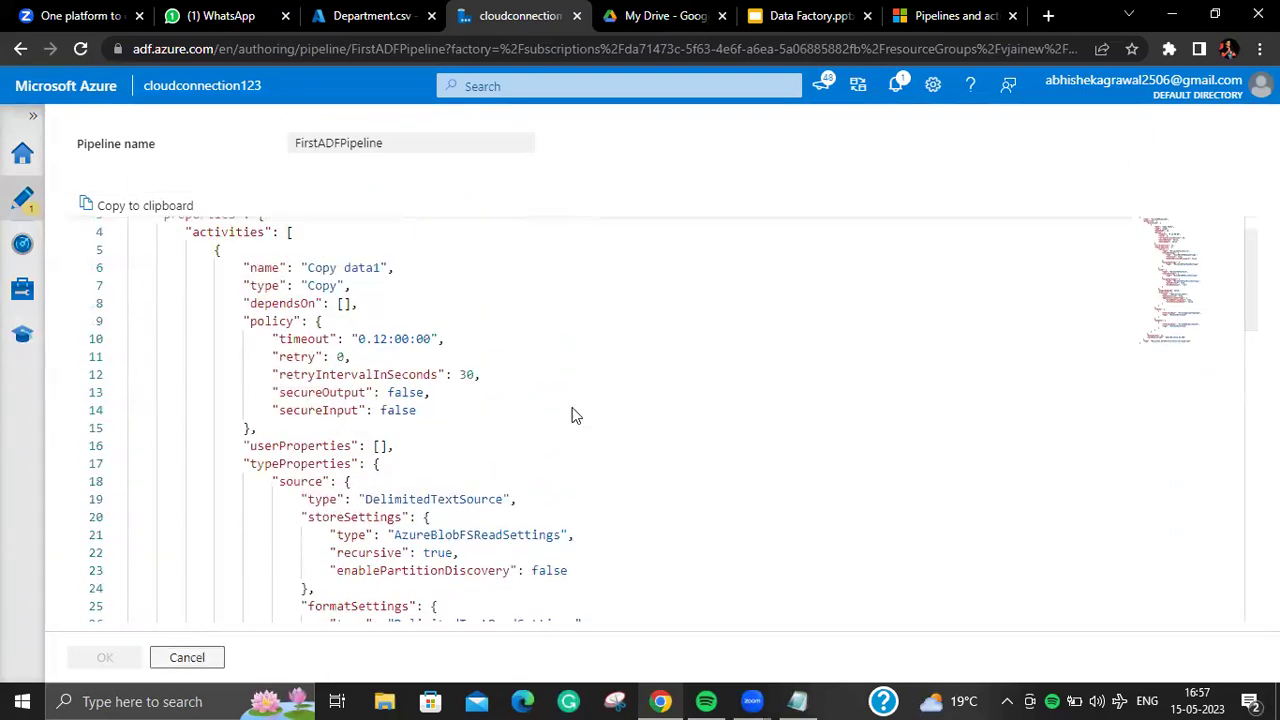
{"action": "key", "text": "Escape"}
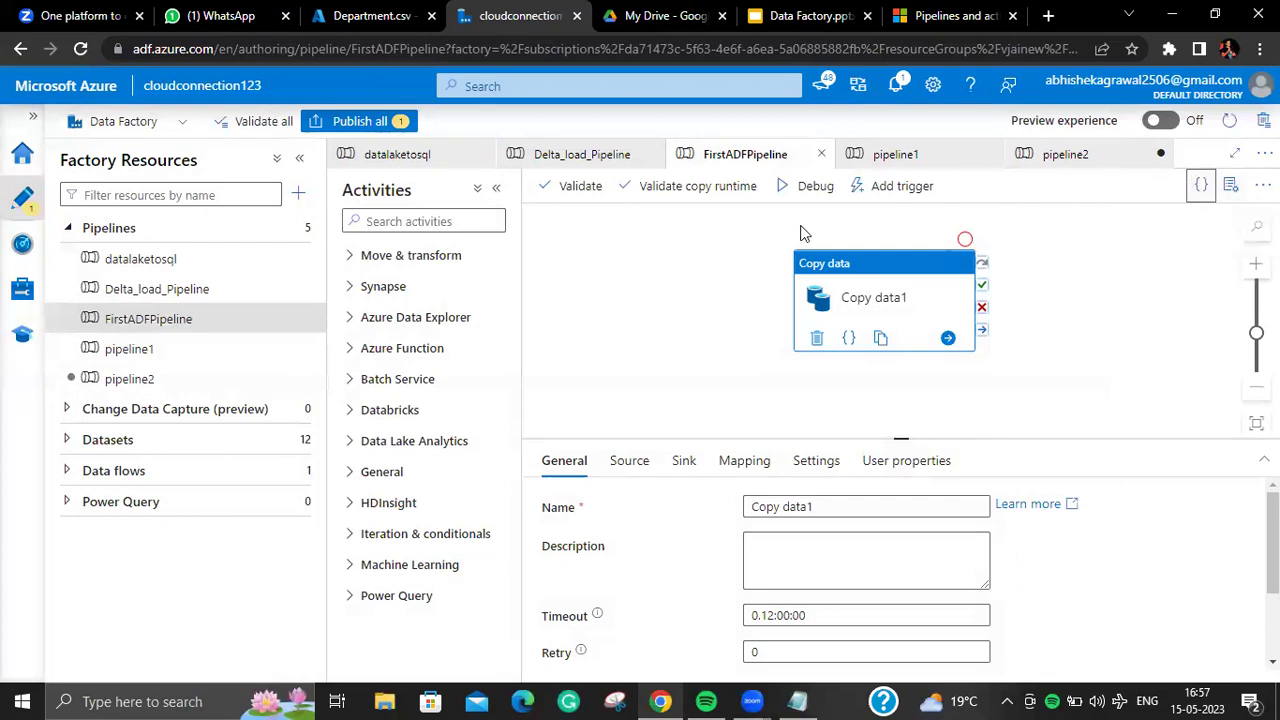
Step: Rename pipeline2 to BlobtoDataLakegen2 in the Properties pane
{"action": "left_click", "coordinate": [195, 374]}
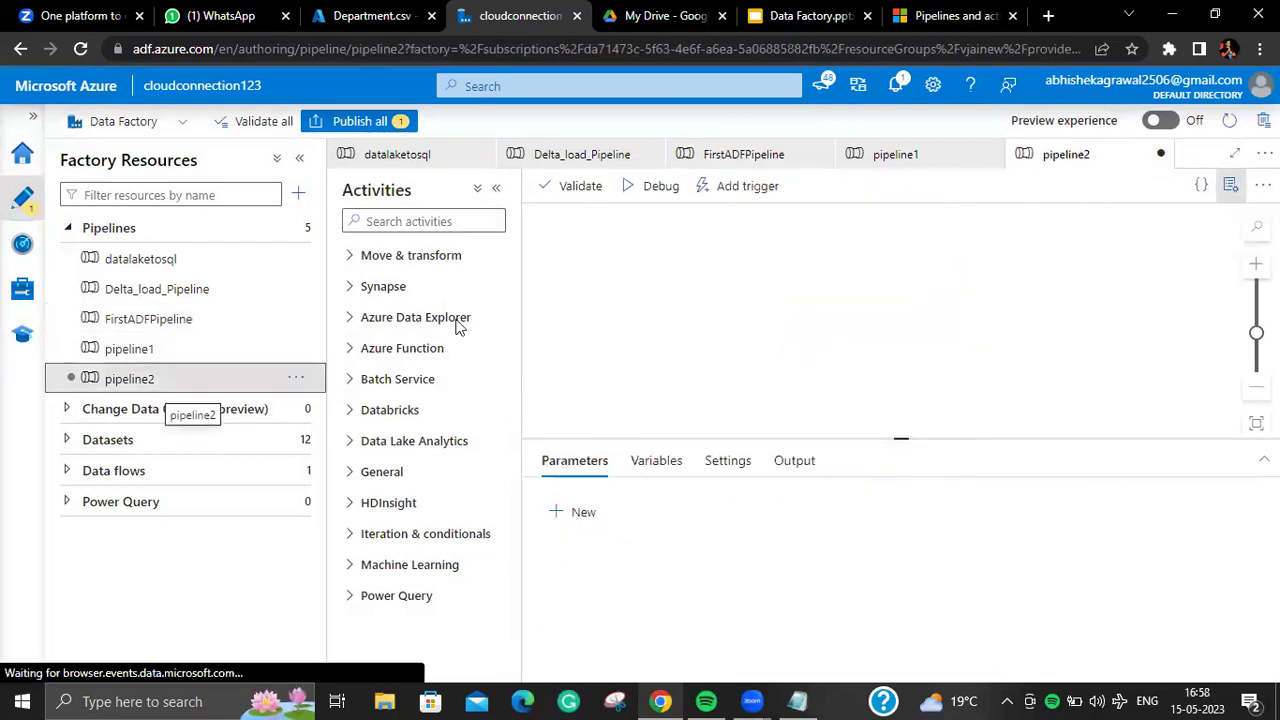
{"action": "left_click", "coordinate": [1229, 184]}
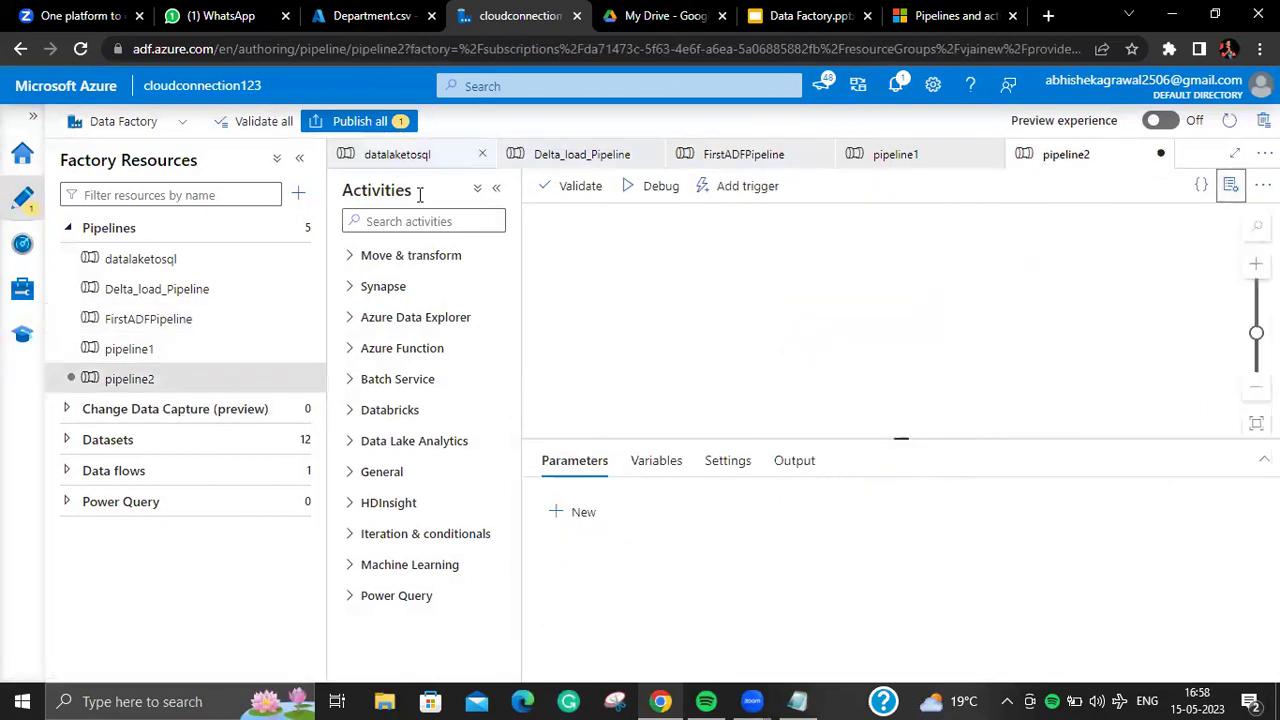
{"action": "left_click", "coordinate": [1229, 184]}
{"action": "left_click", "coordinate": [862, 313]}
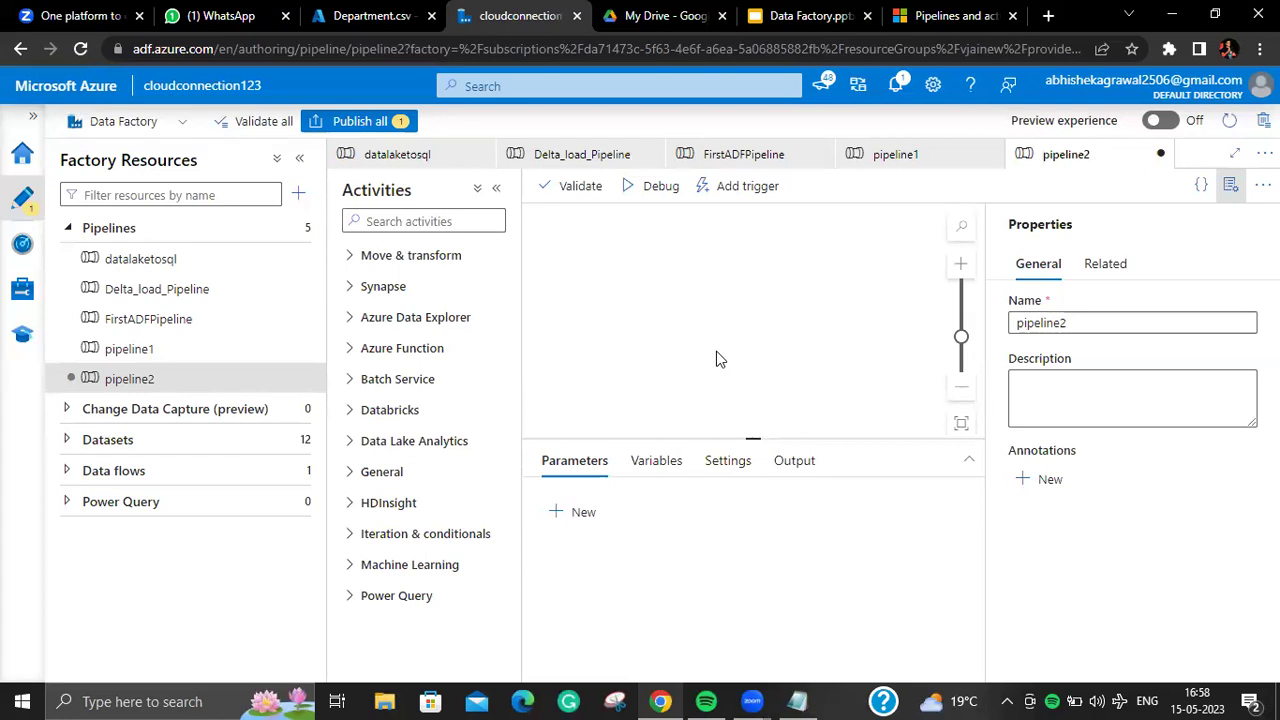
{"action": "double_click", "coordinate": [1135, 325]}
{"action": "key", "text": "BackSpace"}
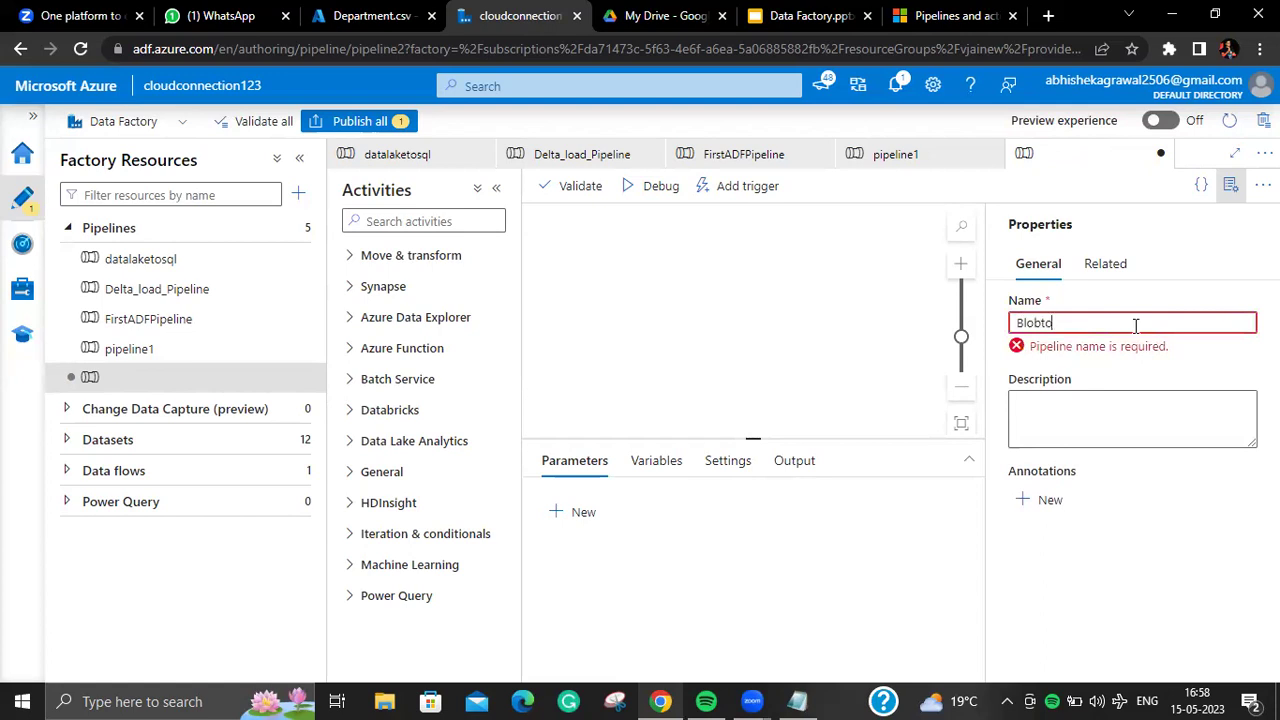
{"action": "type", "text": "BlobtoDataLakegen2"}
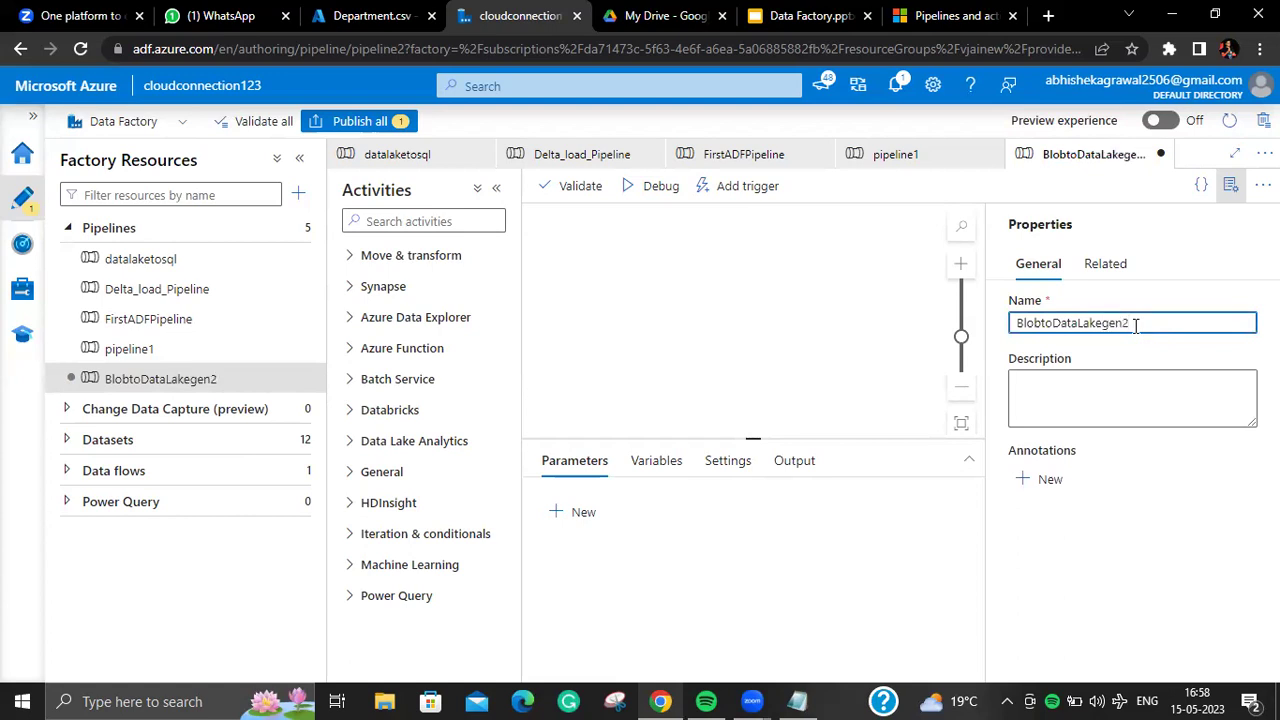
{"action": "left_click", "coordinate": [1231, 185]}
Step: Add a Copy data activity to BlobtoDataLakegen2's canvas and view its Source settings
{"action": "left_click", "coordinate": [459, 229]}
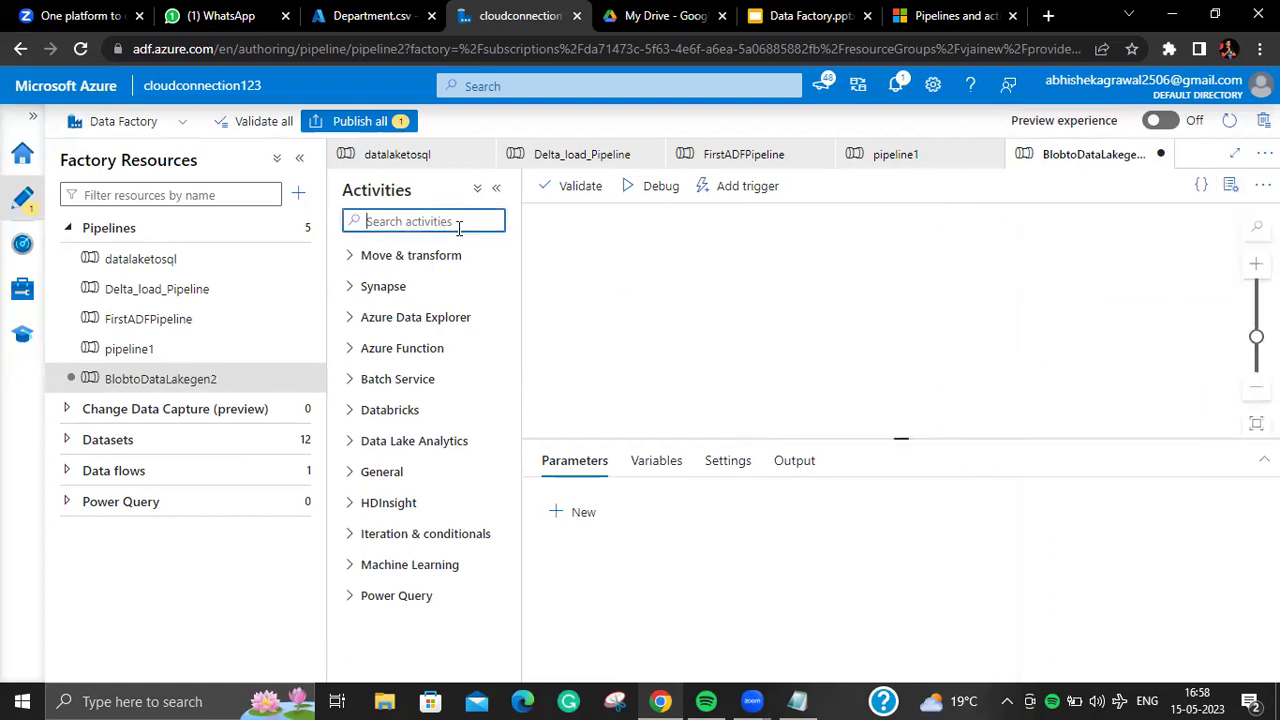
{"action": "type", "text": "co"}
{"action": "left_click_drag", "start_coordinate": [471, 287], "coordinate": [862, 292]}
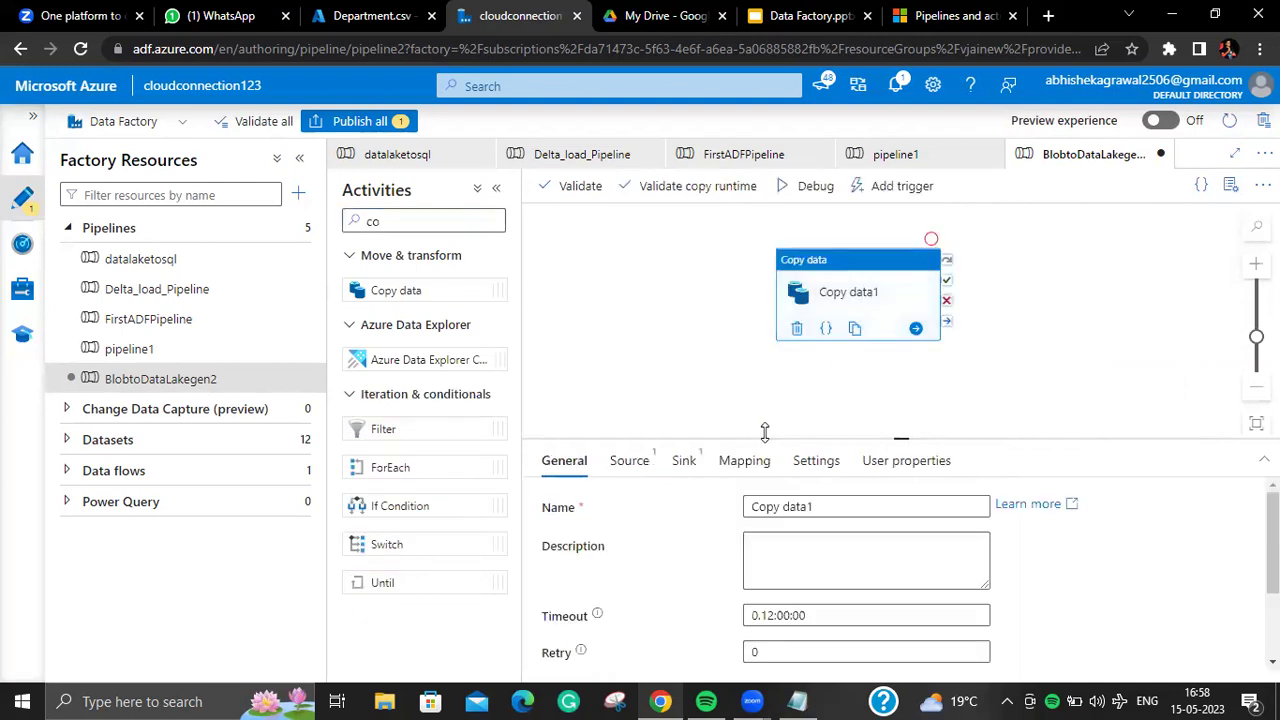
{"action": "left_click", "coordinate": [625, 461]}
Step: Start a new Azure Blob Storage DelimitedText source dataset and clear its default name
{"action": "left_click", "coordinate": [1030, 507]}
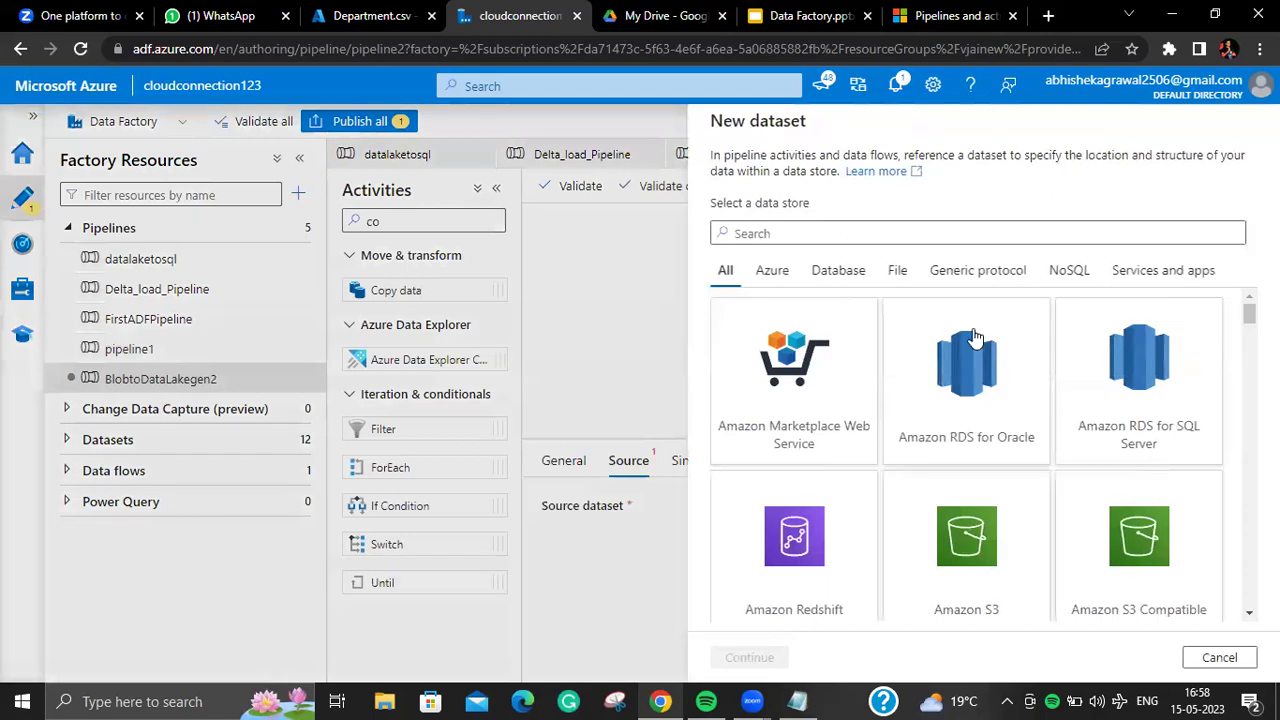
{"action": "type", "text": "bl"}
{"action": "left_click", "coordinate": [940, 400]}
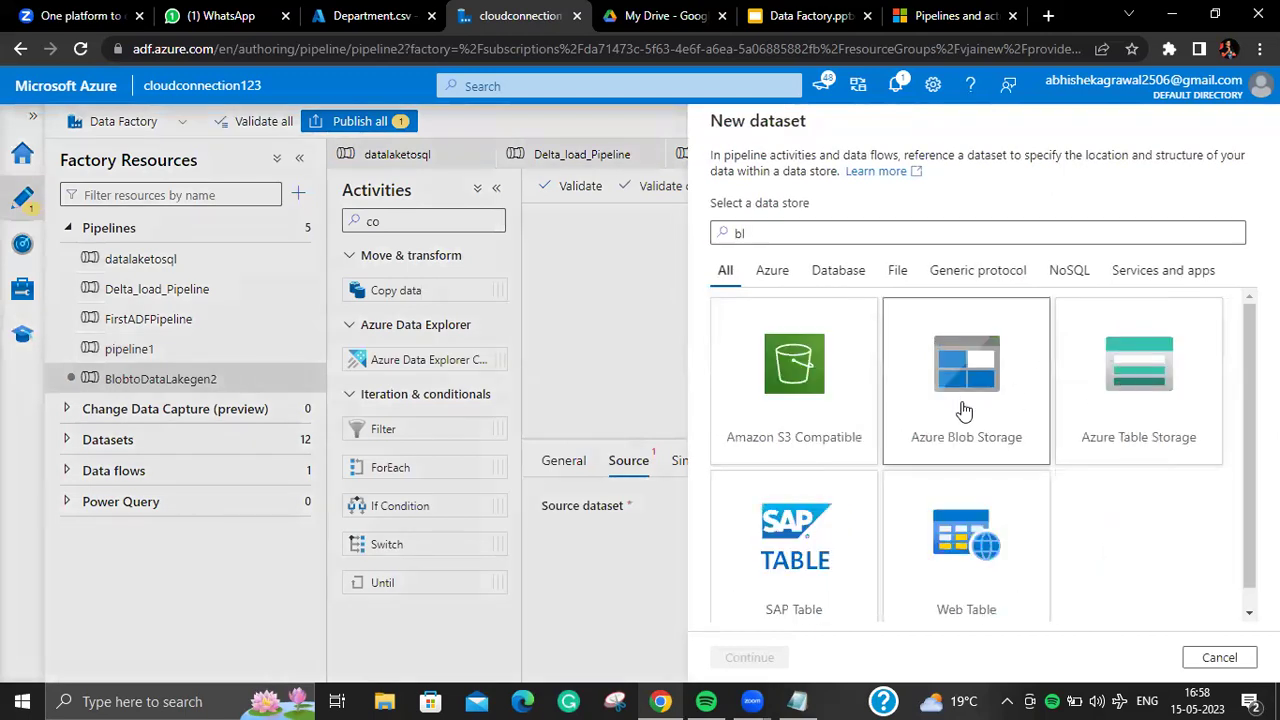
{"action": "left_click", "coordinate": [760, 662]}
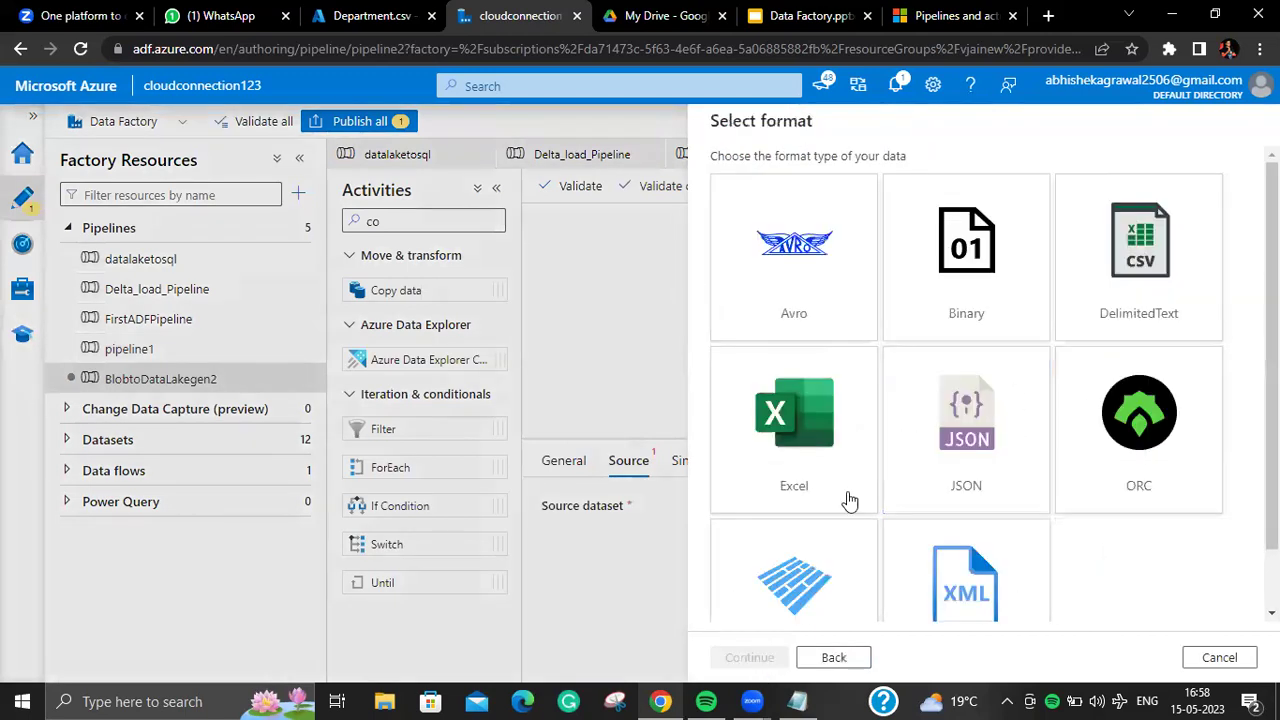
{"action": "left_click", "coordinate": [1143, 312]}
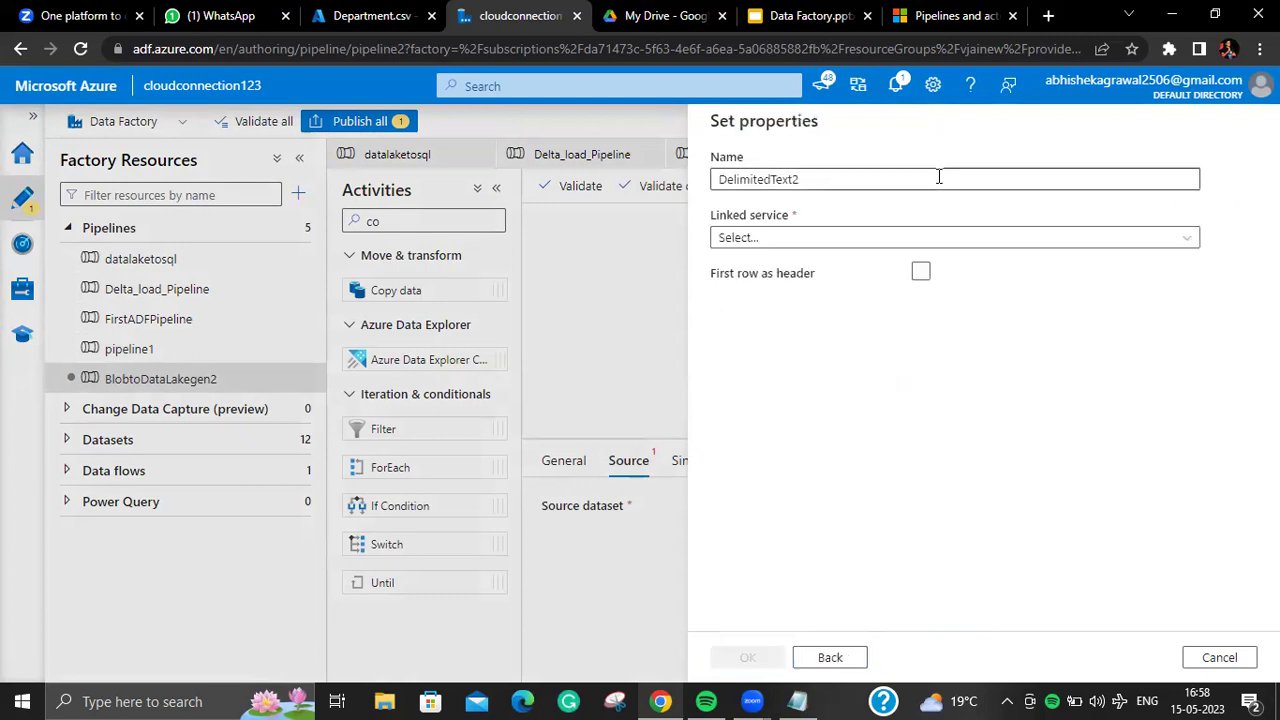
{"action": "key", "text": "BackSpace"}
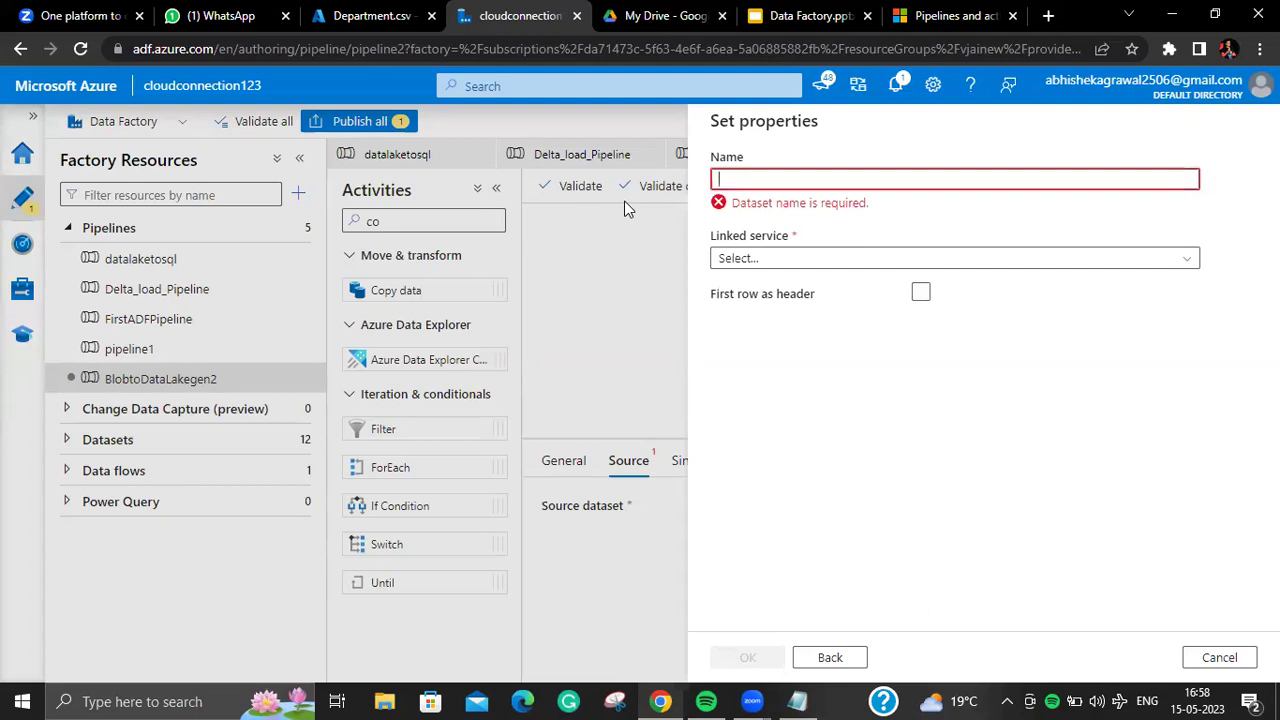
Step: Close the Department.csv view and open the actualgen2 input container's full file list
{"action": "left_click", "coordinate": [386, 18]}
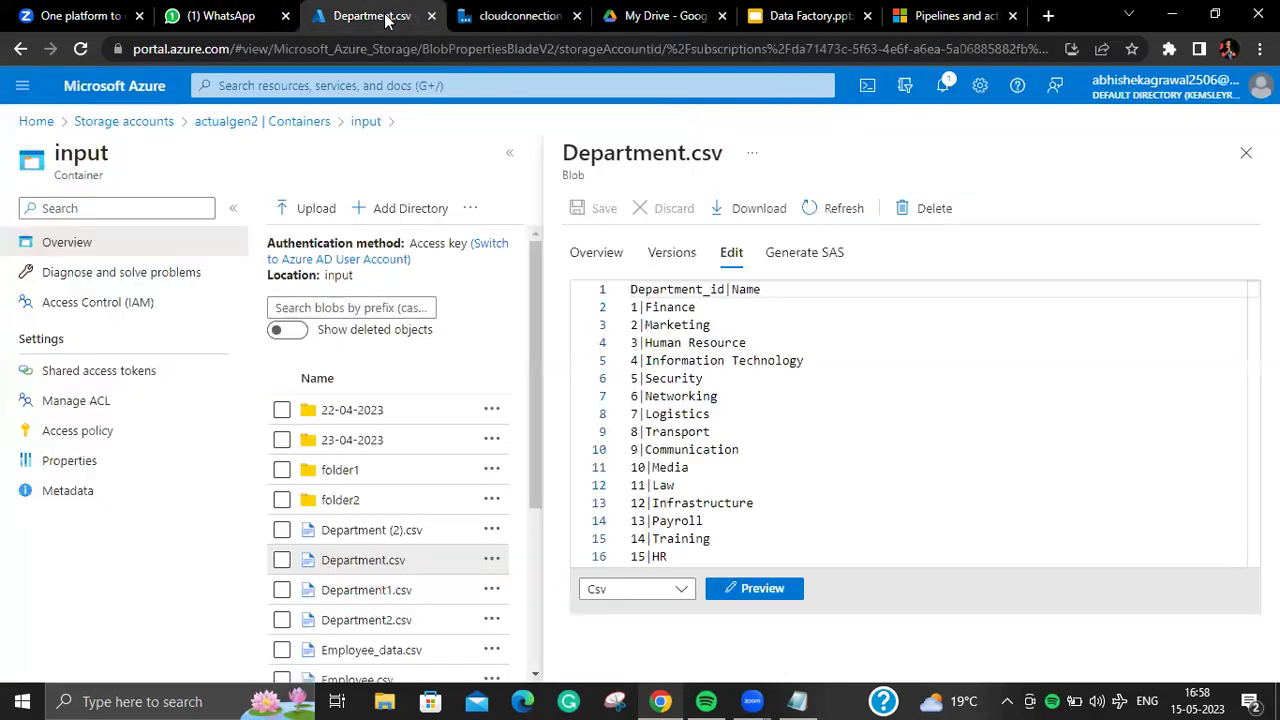
{"action": "left_click", "coordinate": [1246, 152]}
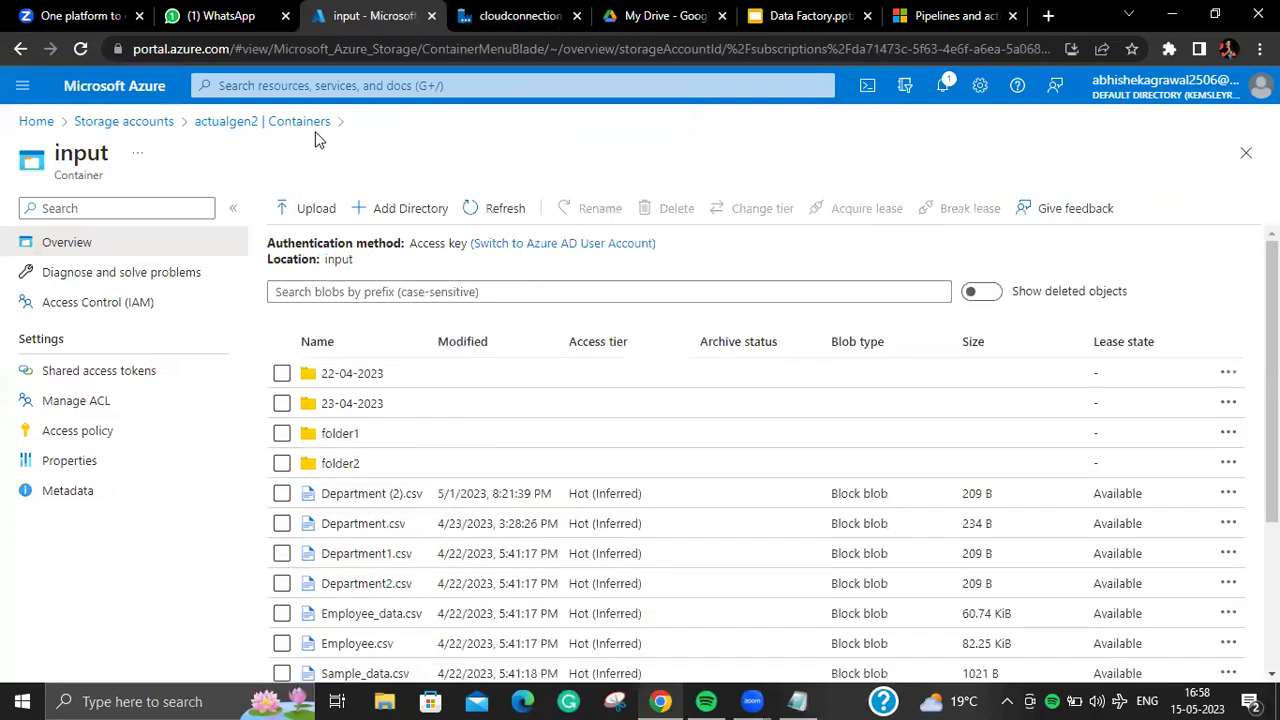
{"action": "left_click", "coordinate": [310, 124]}
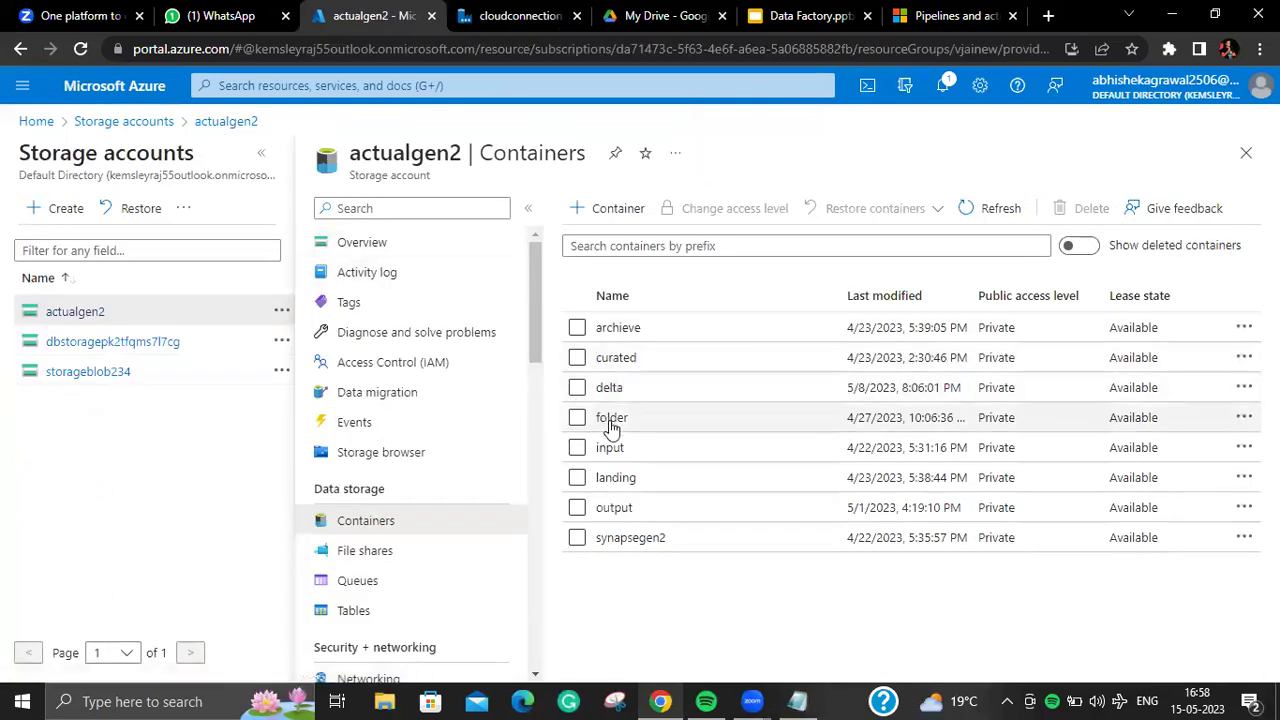
{"action": "left_click", "coordinate": [609, 448]}
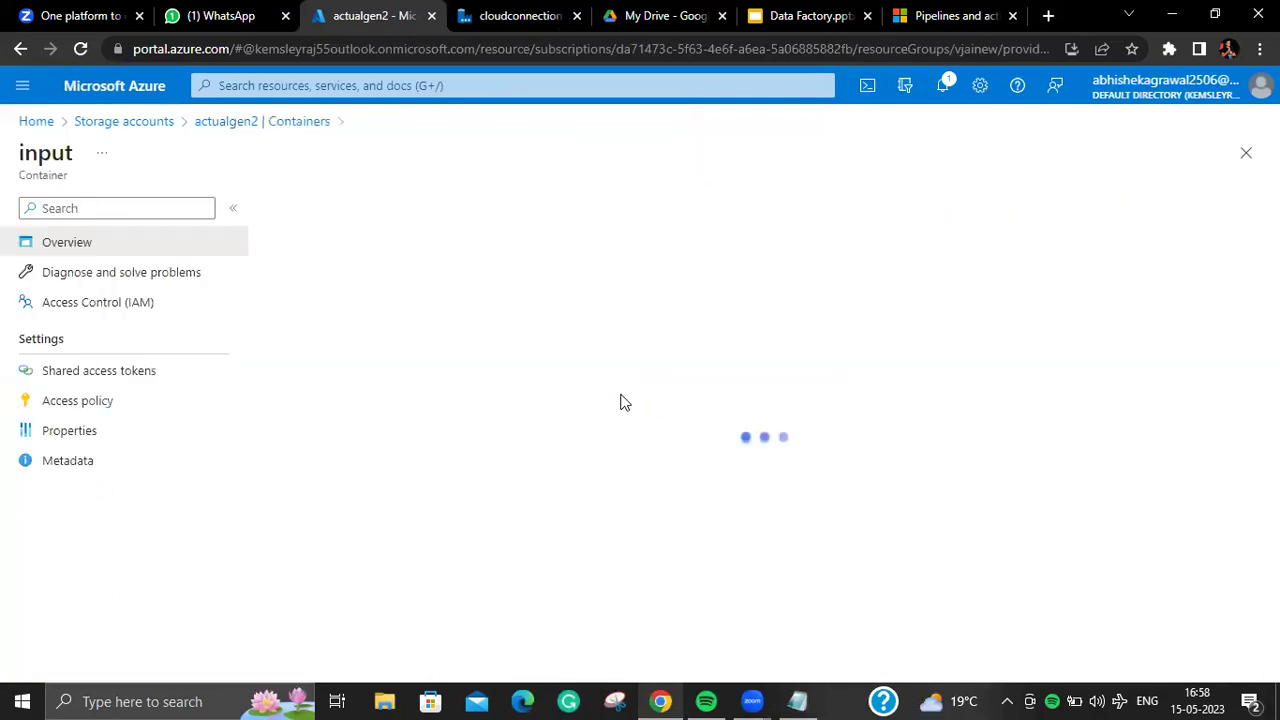
{"action": "left_click", "coordinate": [428, 372]}
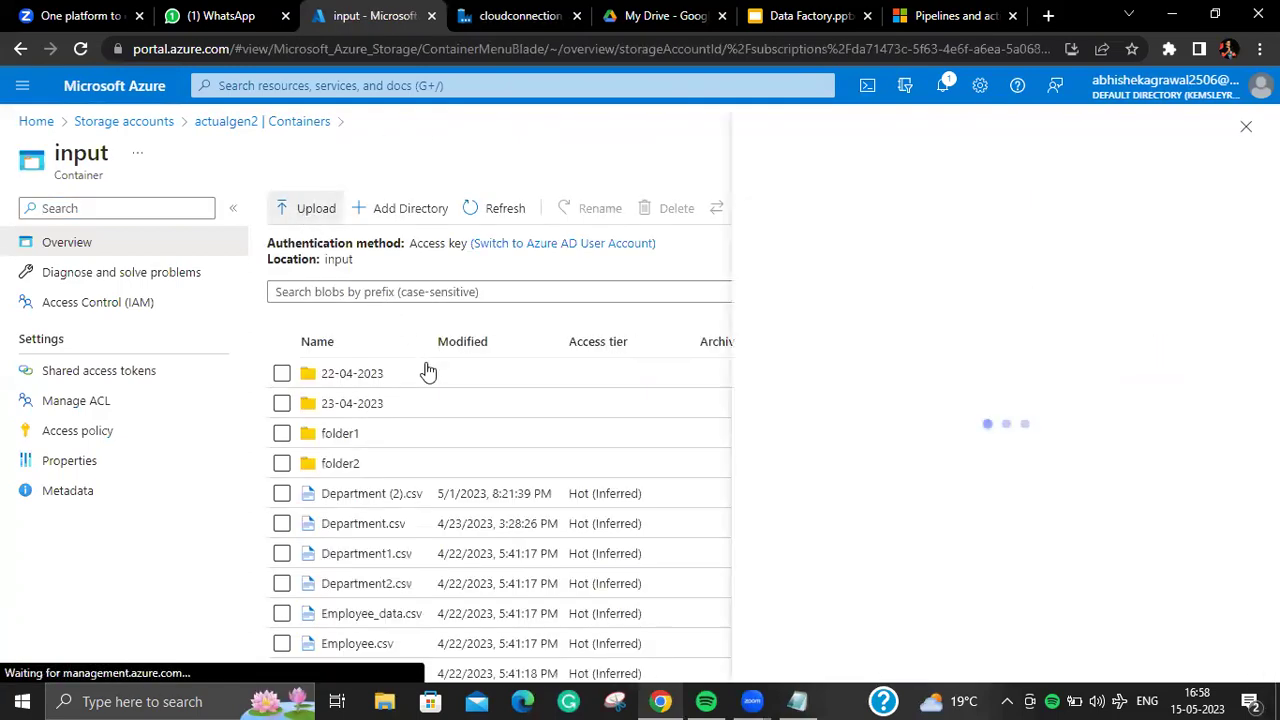
{"action": "left_click", "coordinate": [1245, 127]}
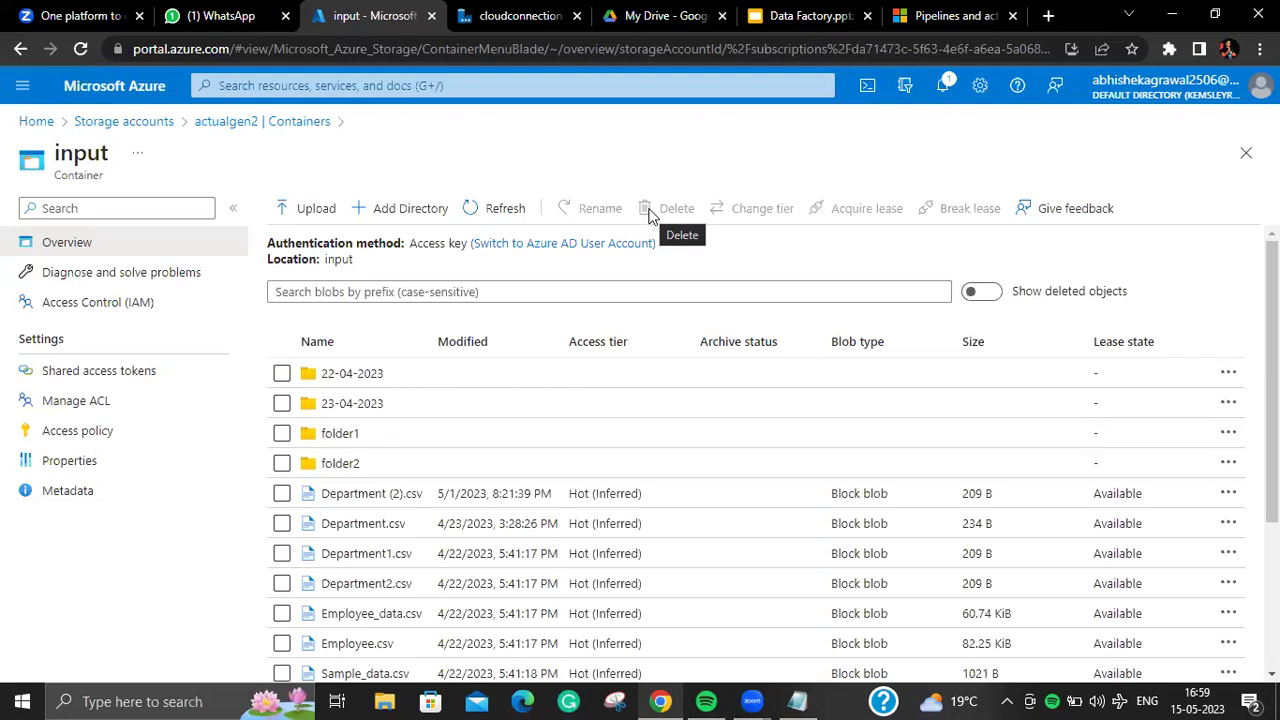
Step: Search data stores for 'sql', choose SQL server, then cancel the new dataset
{"action": "left_click", "coordinate": [510, 22]}
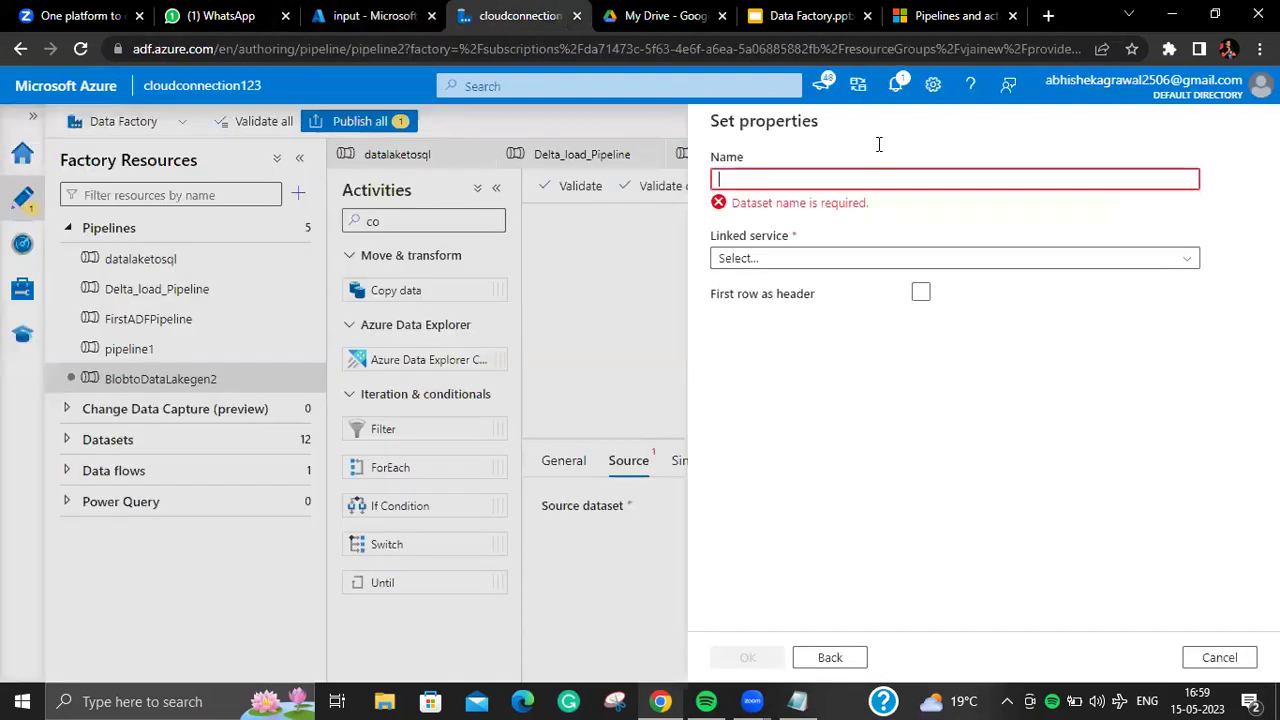
{"action": "left_click", "coordinate": [830, 657]}
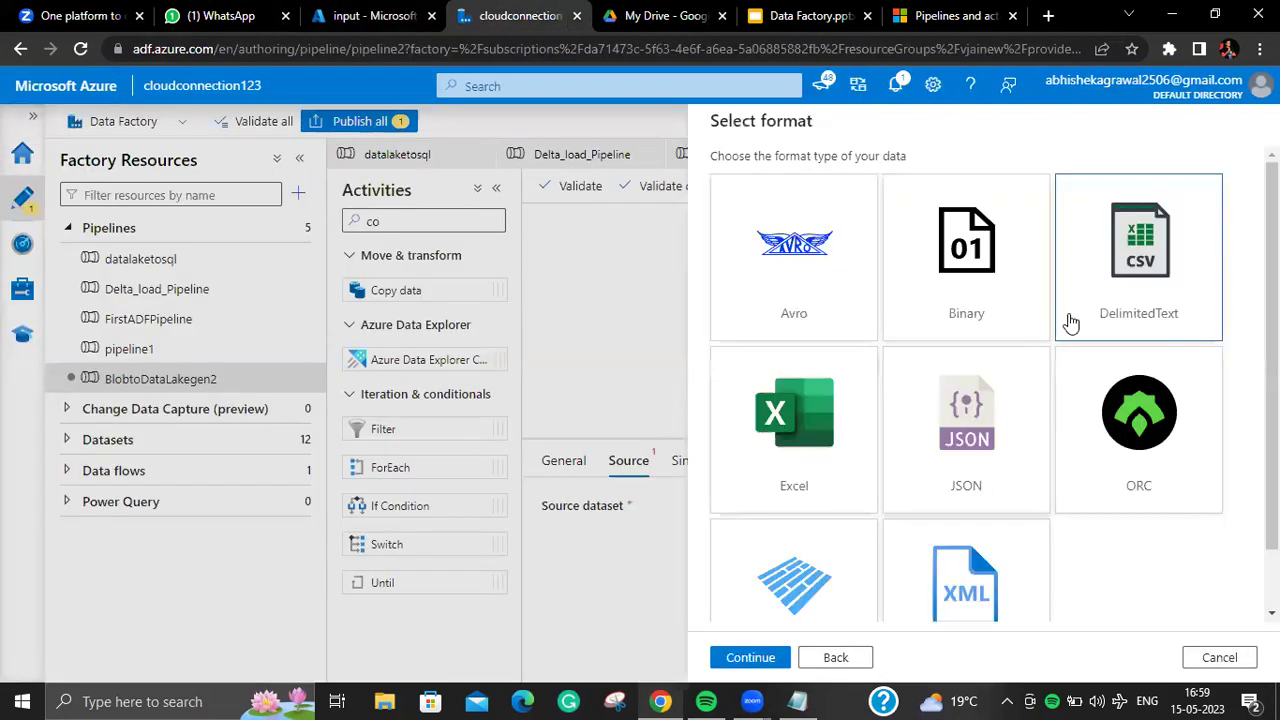
{"action": "left_click_drag", "start_coordinate": [868, 235], "coordinate": [590, 228]}
{"action": "key", "text": "BackSpace"}
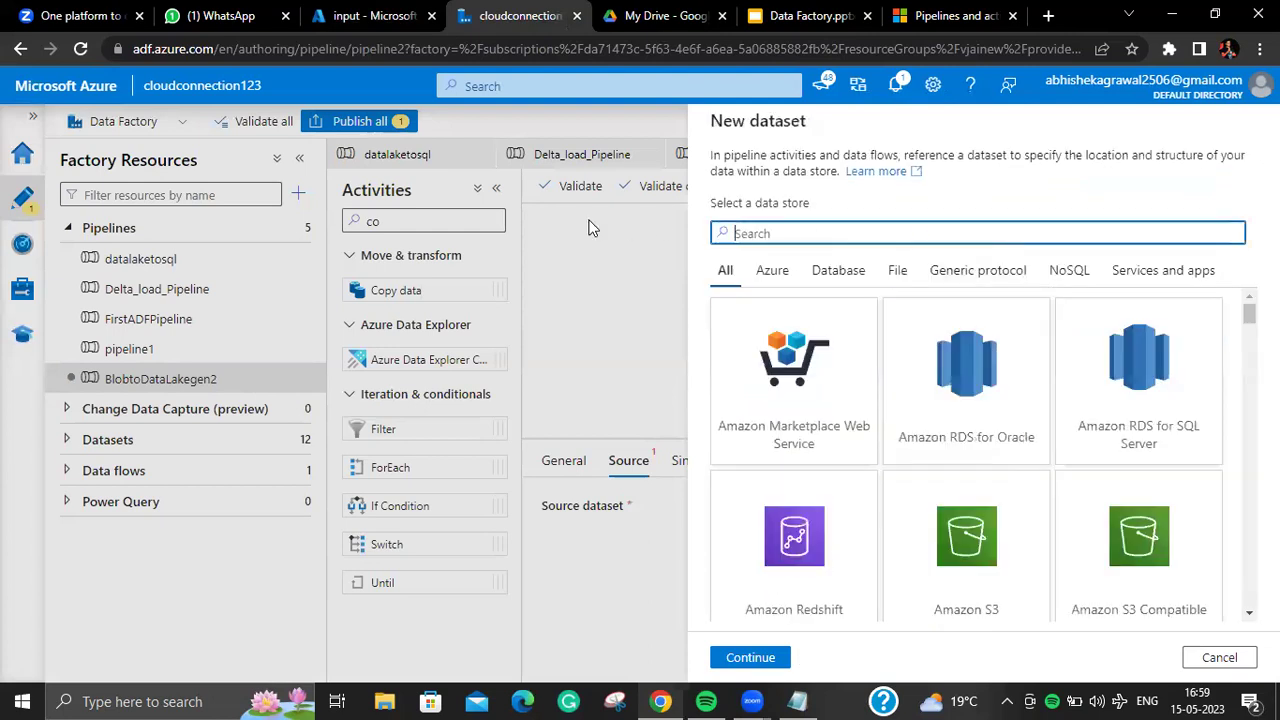
{"action": "type", "text": "ms"}
{"action": "key", "text": "BackSpace"}
{"action": "key", "text": "BackSpace"}
{"action": "type", "text": "sql"}
{"action": "left_click_drag", "start_coordinate": [1248, 364], "coordinate": [1248, 482]}
{"action": "left_click", "coordinate": [1127, 502]}
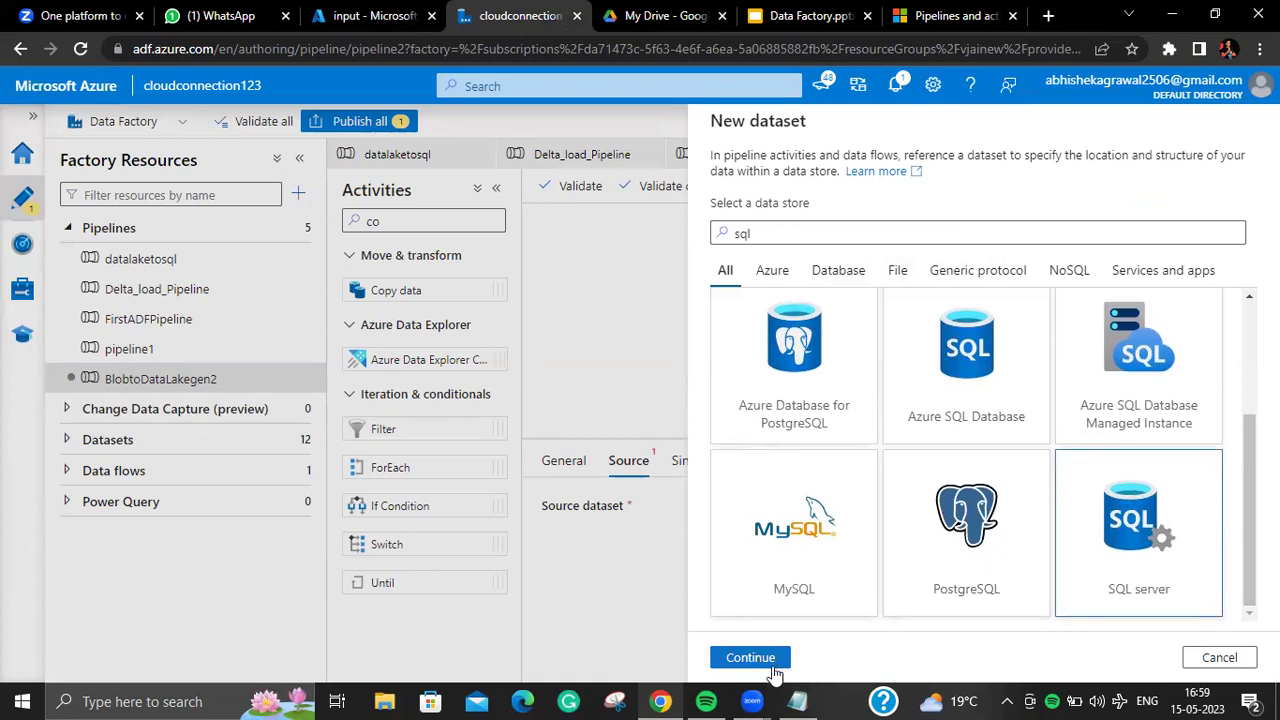
{"action": "left_click", "coordinate": [1222, 664]}
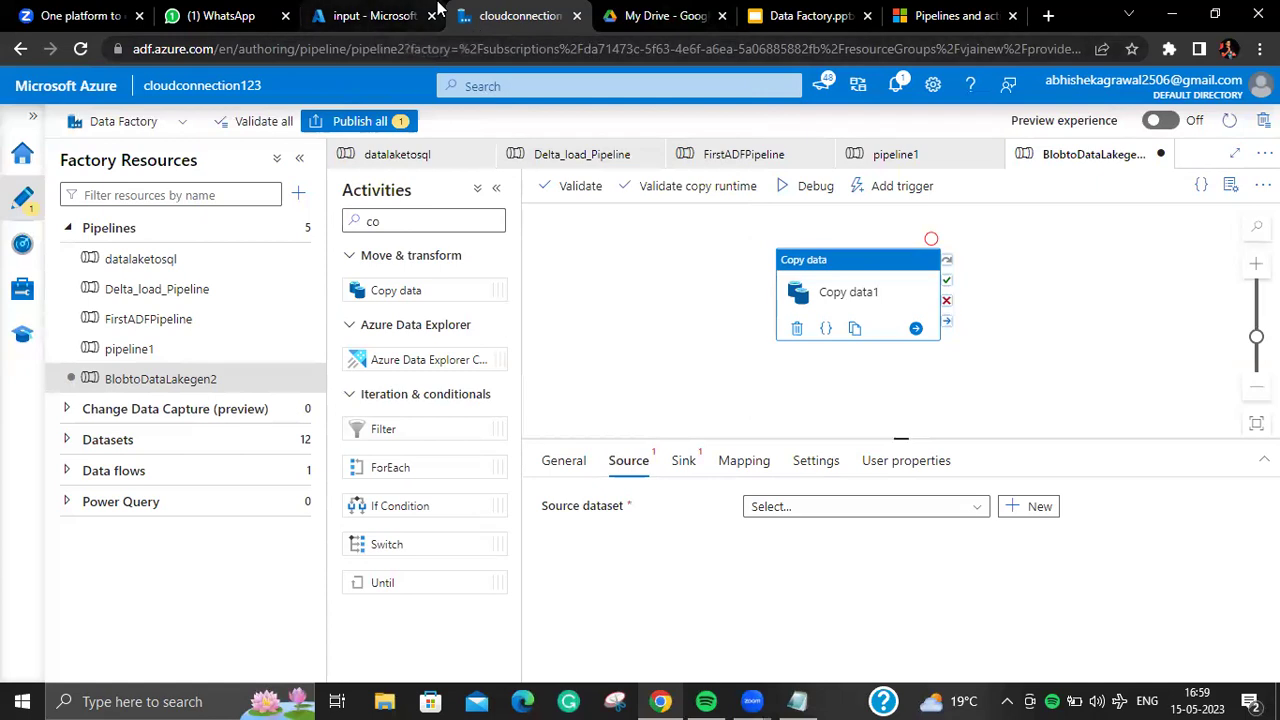
Step: Start a new Azure Blob Storage DelimitedText source dataset for Copy data1
{"action": "left_click", "coordinate": [400, 15]}
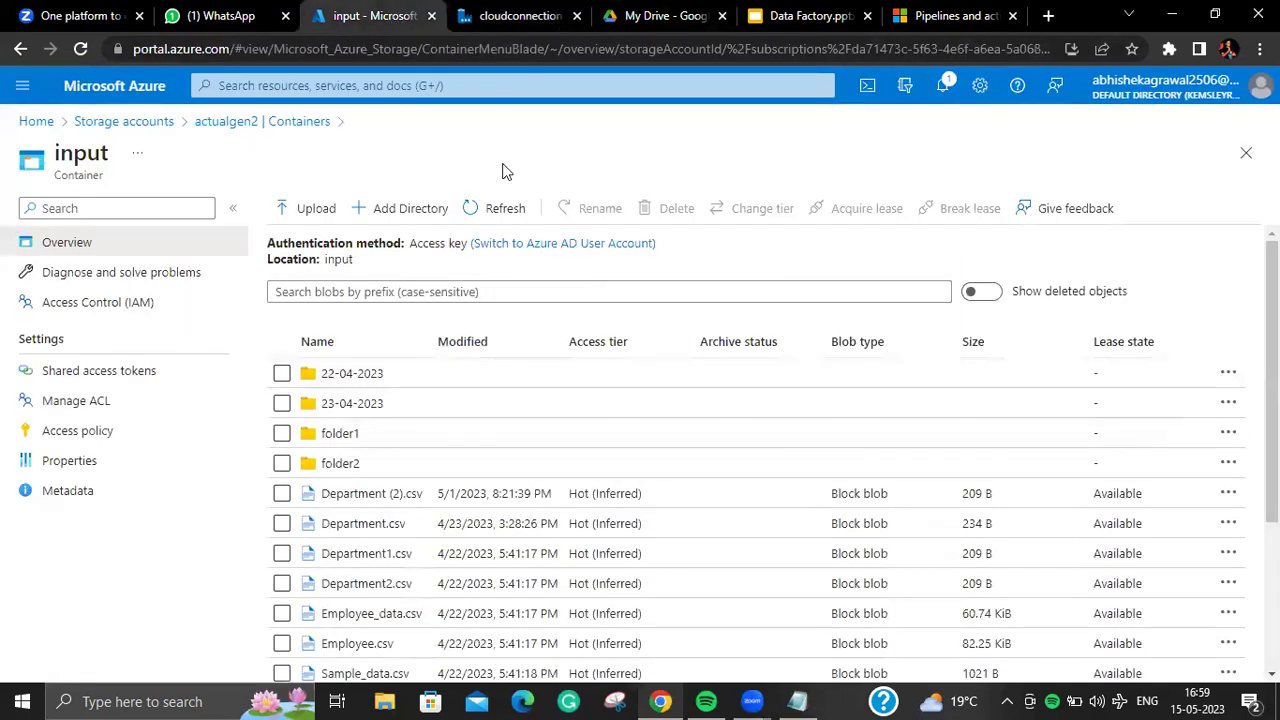
{"action": "left_click", "coordinate": [510, 15]}
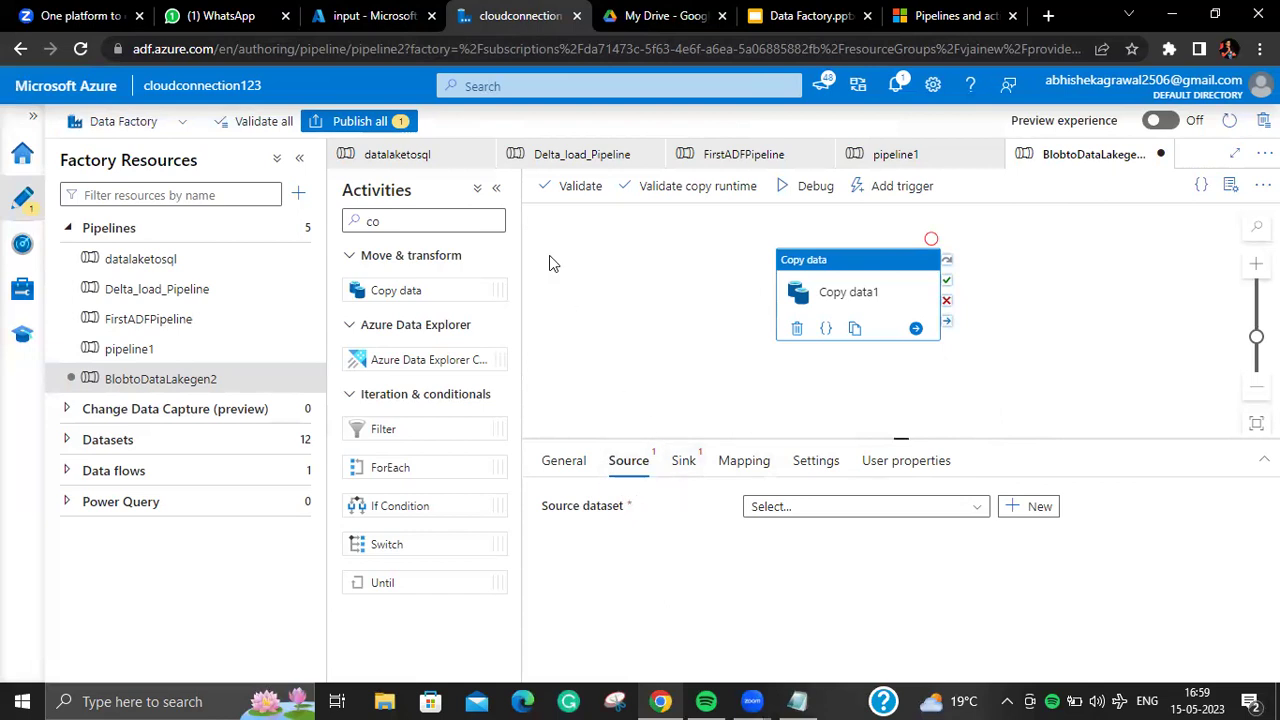
{"action": "left_click", "coordinate": [367, 17]}
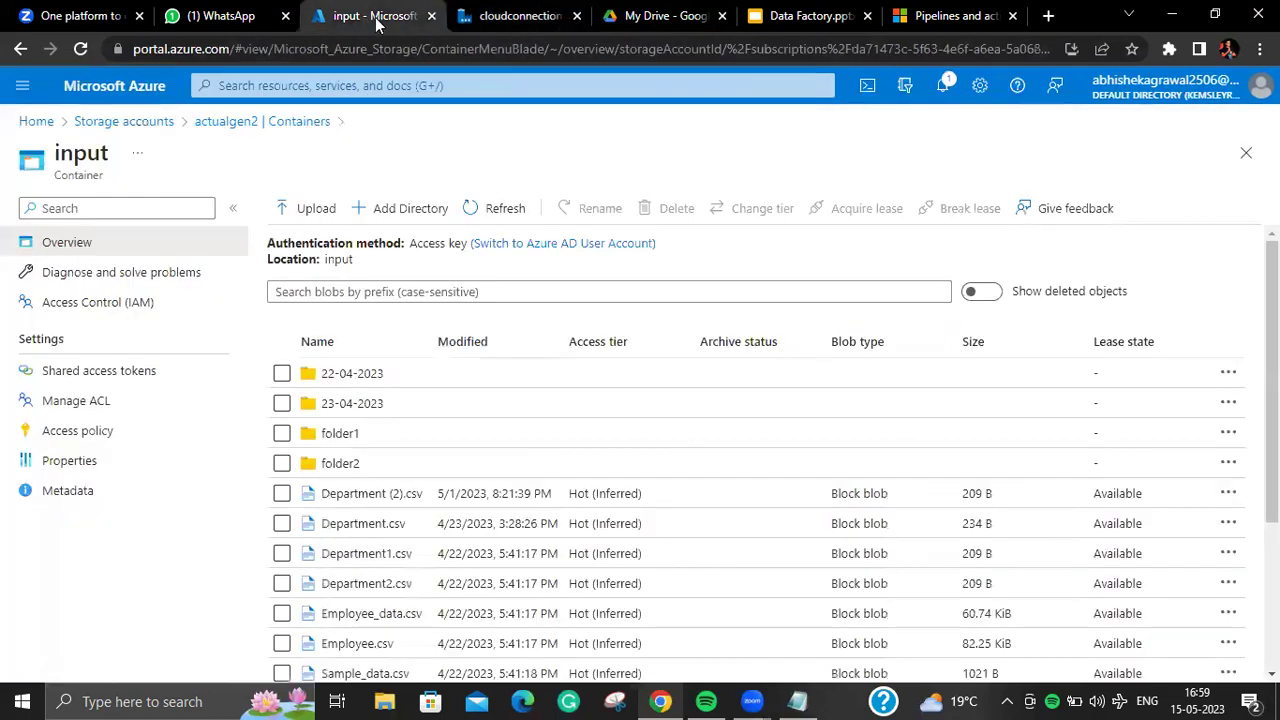
{"action": "left_click", "coordinate": [505, 16]}
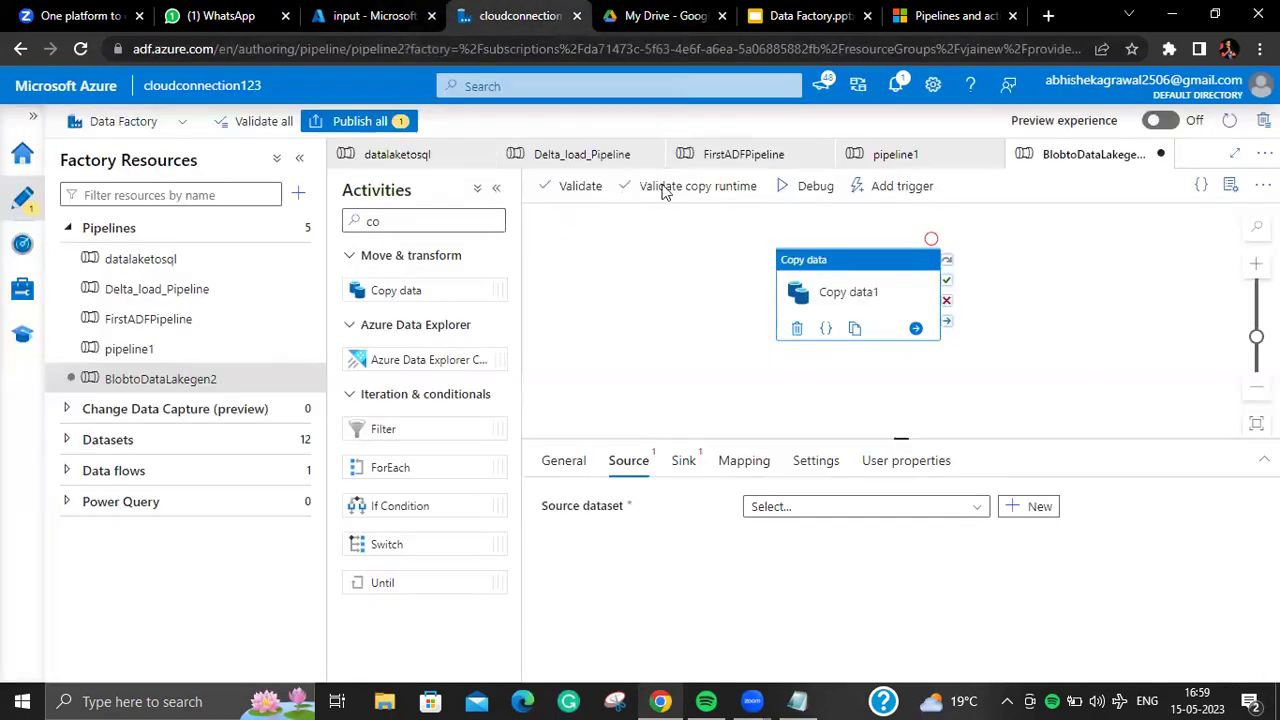
{"action": "left_click", "coordinate": [1016, 511]}
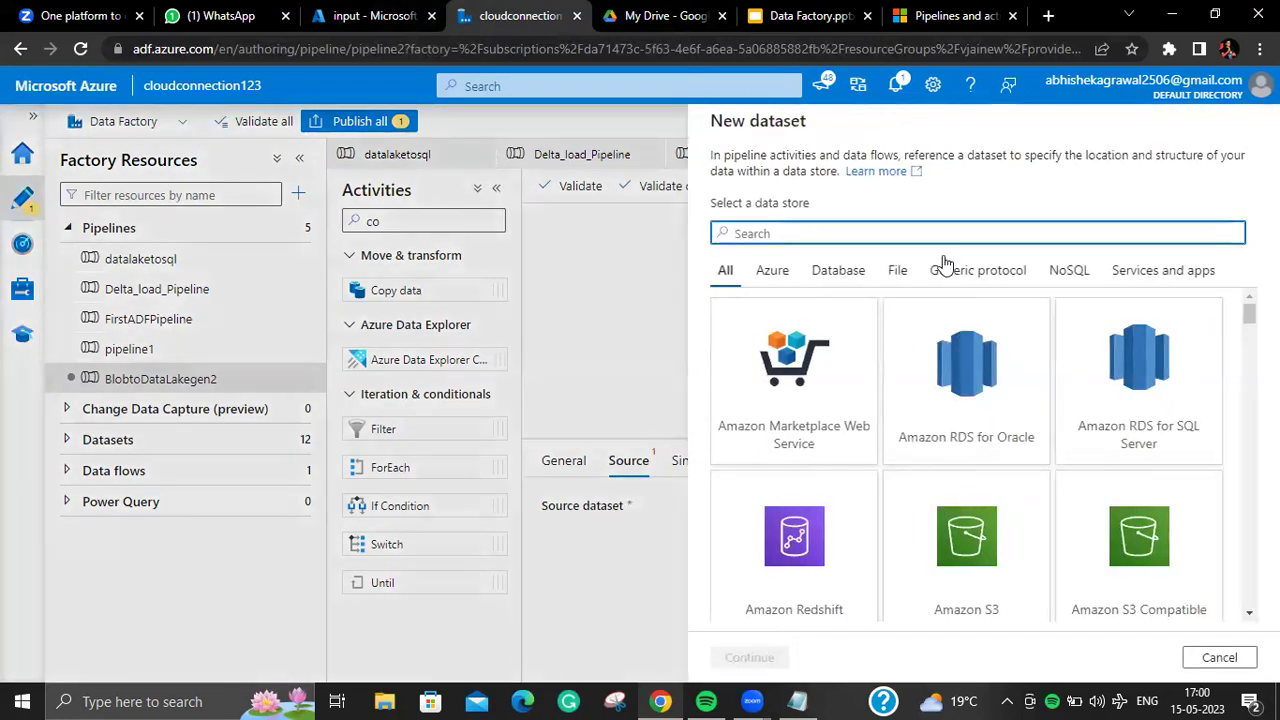
{"action": "type", "text": "blo"}
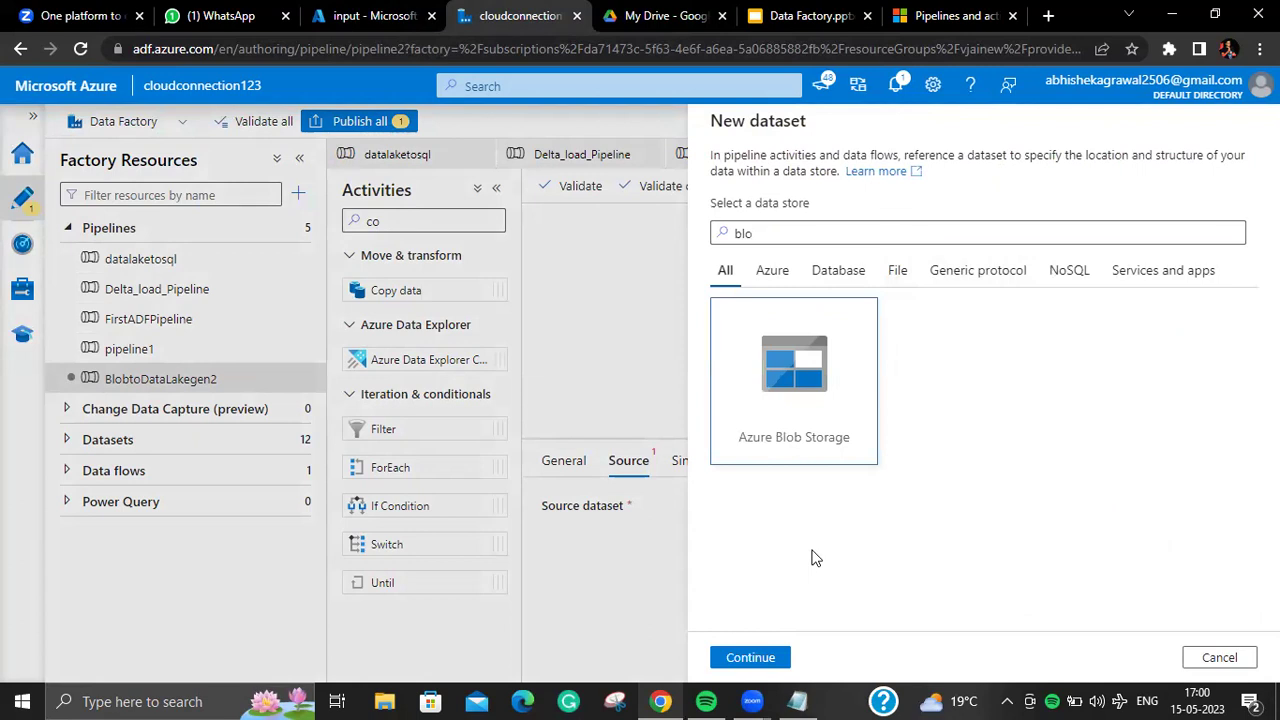
{"action": "left_click", "coordinate": [750, 657]}
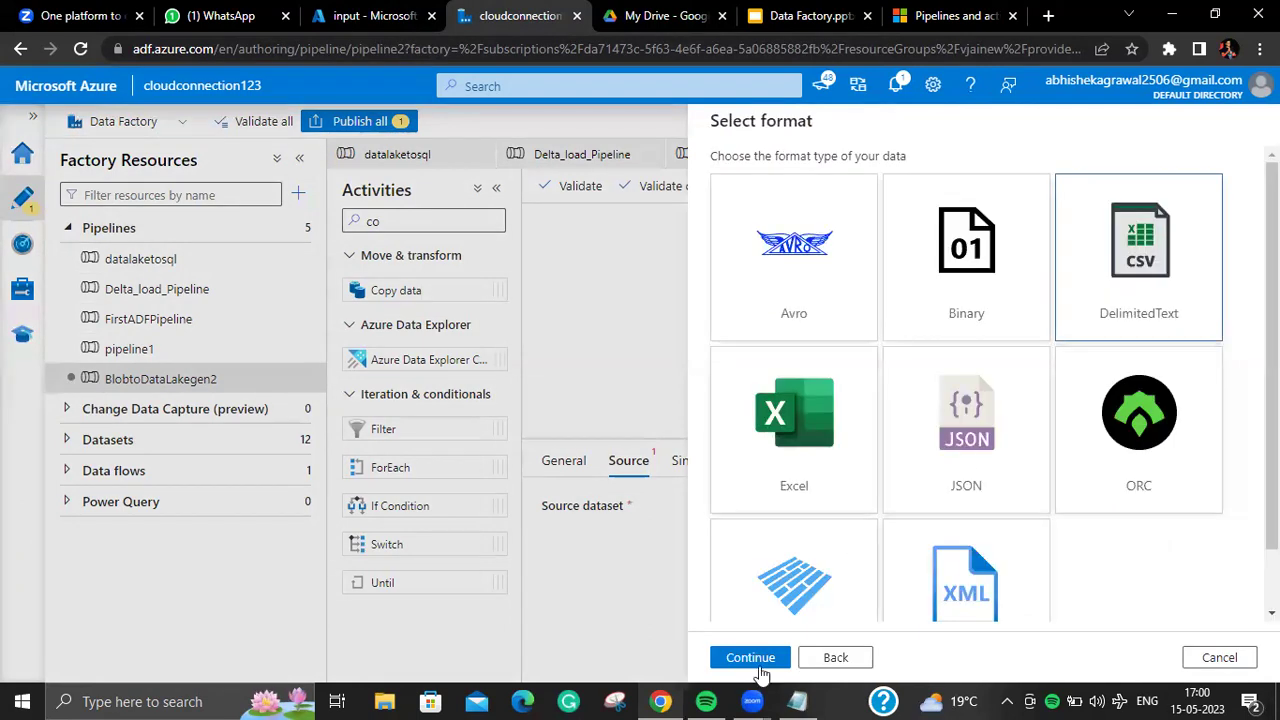
{"action": "left_click", "coordinate": [765, 657]}
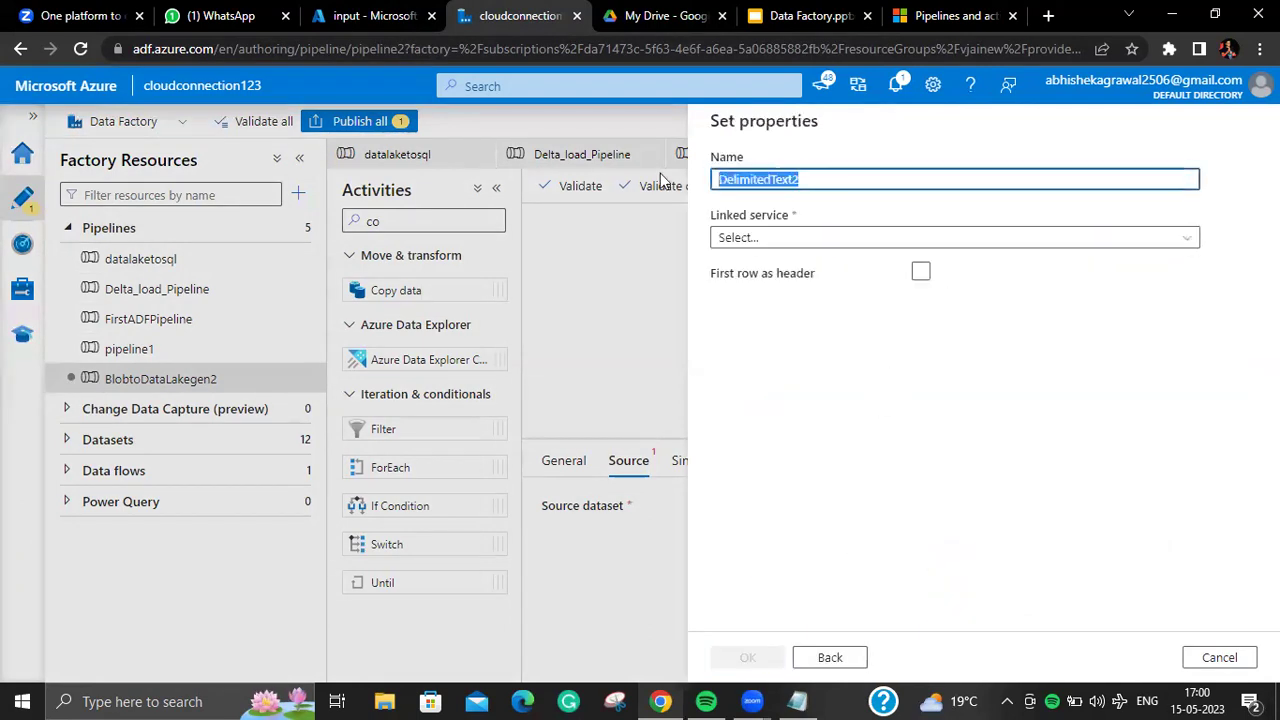
Step: Name it Blobsourceinput on storageblob234_LS, reading input/Department (2).csv with headers and no schema
{"action": "key", "text": "BackSpace"}
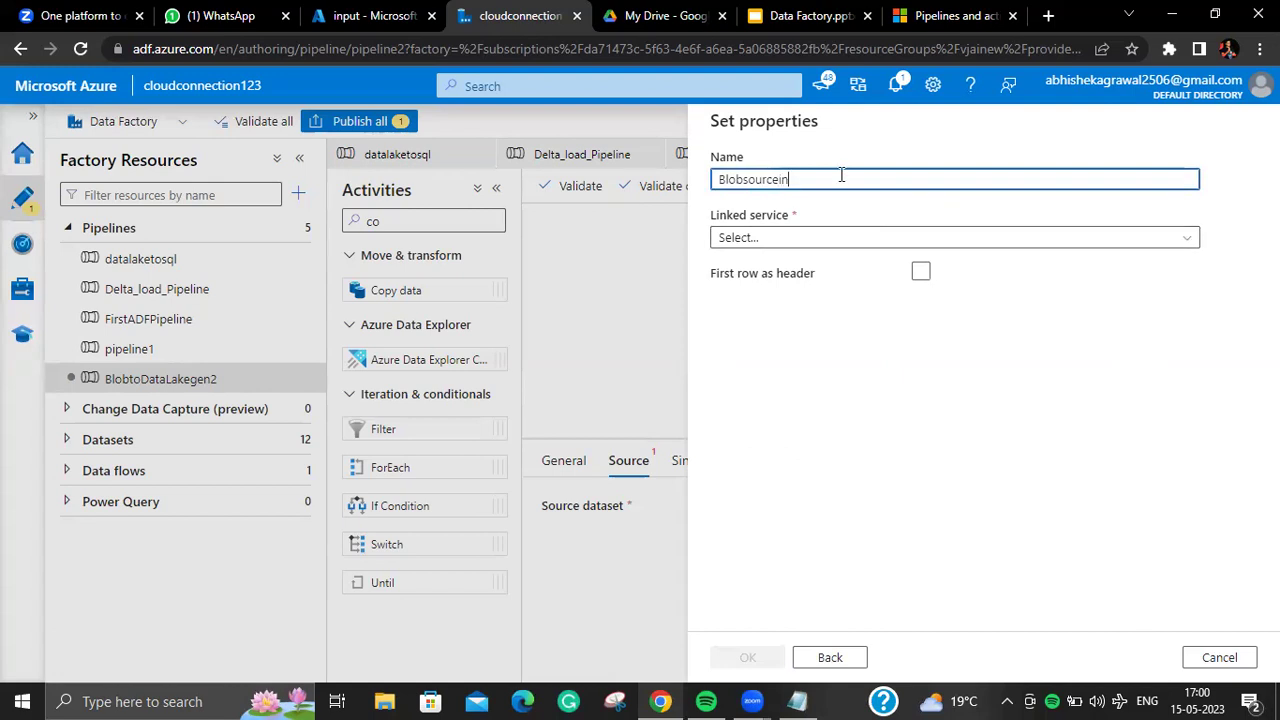
{"action": "left_click", "coordinate": [857, 237]}
{"action": "left_click", "coordinate": [892, 362]}
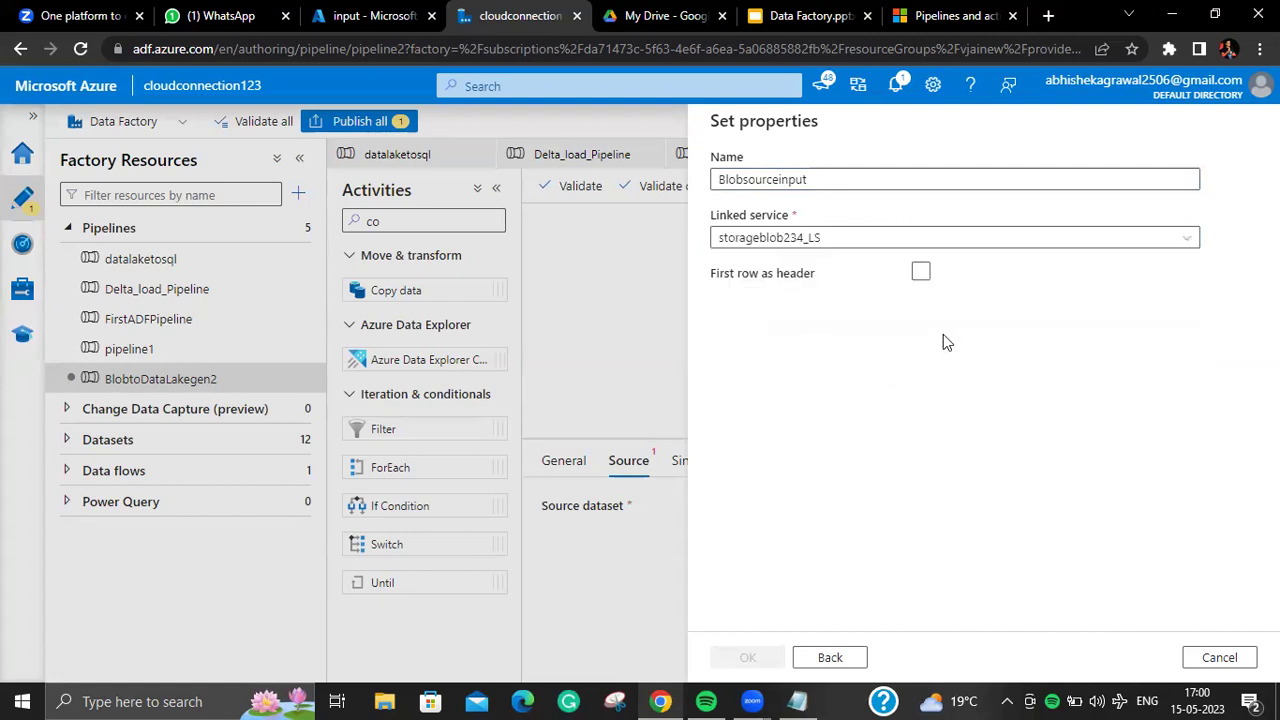
{"action": "left_click", "coordinate": [1209, 291]}
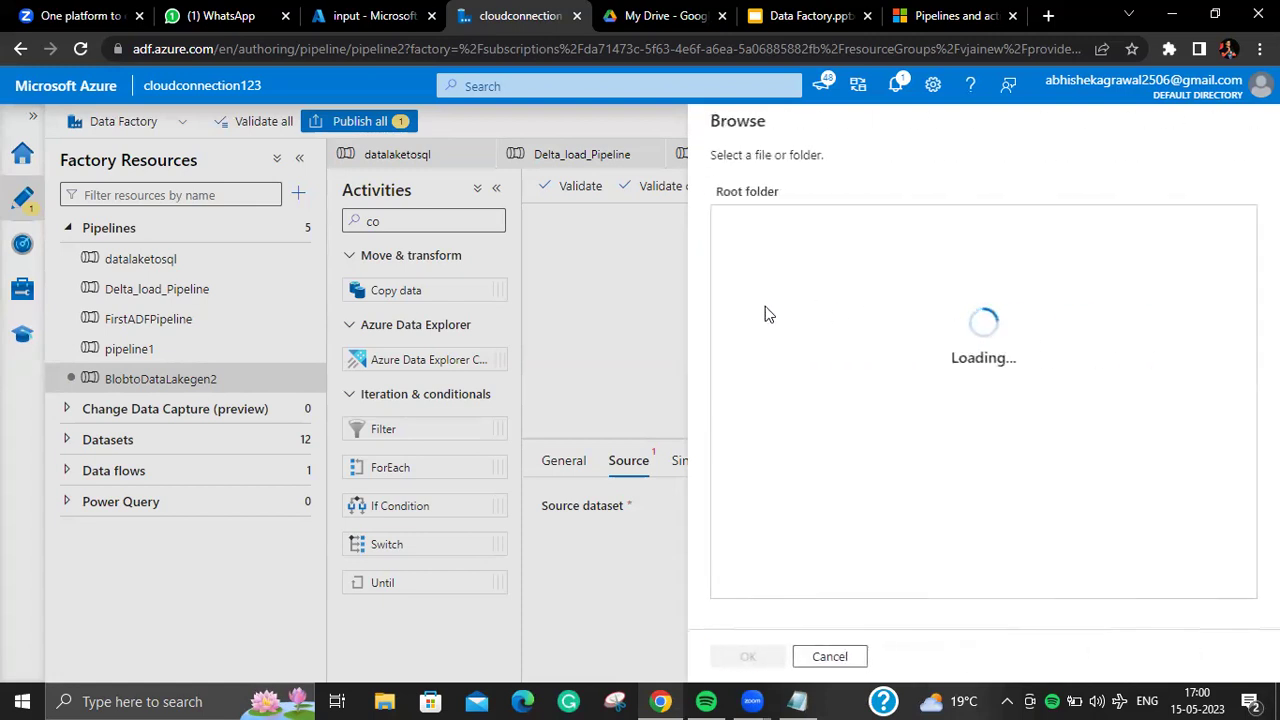
{"action": "left_click", "coordinate": [770, 253]}
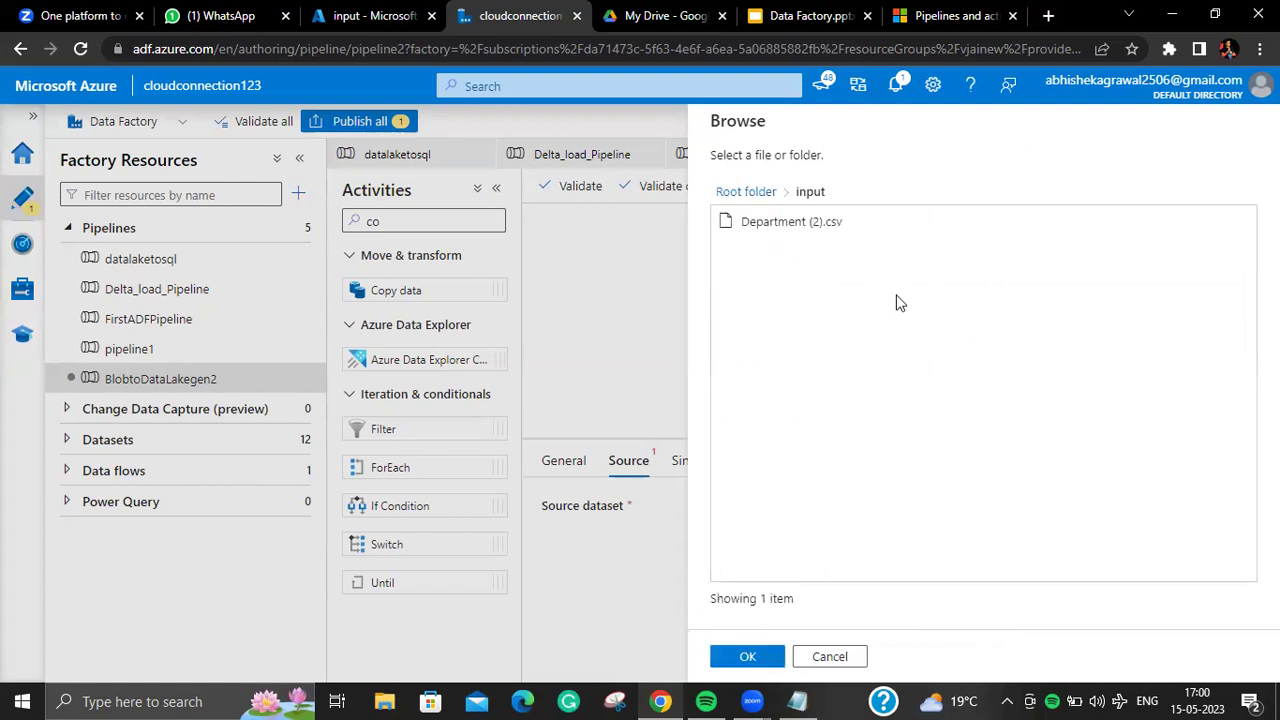
{"action": "left_click", "coordinate": [830, 224]}
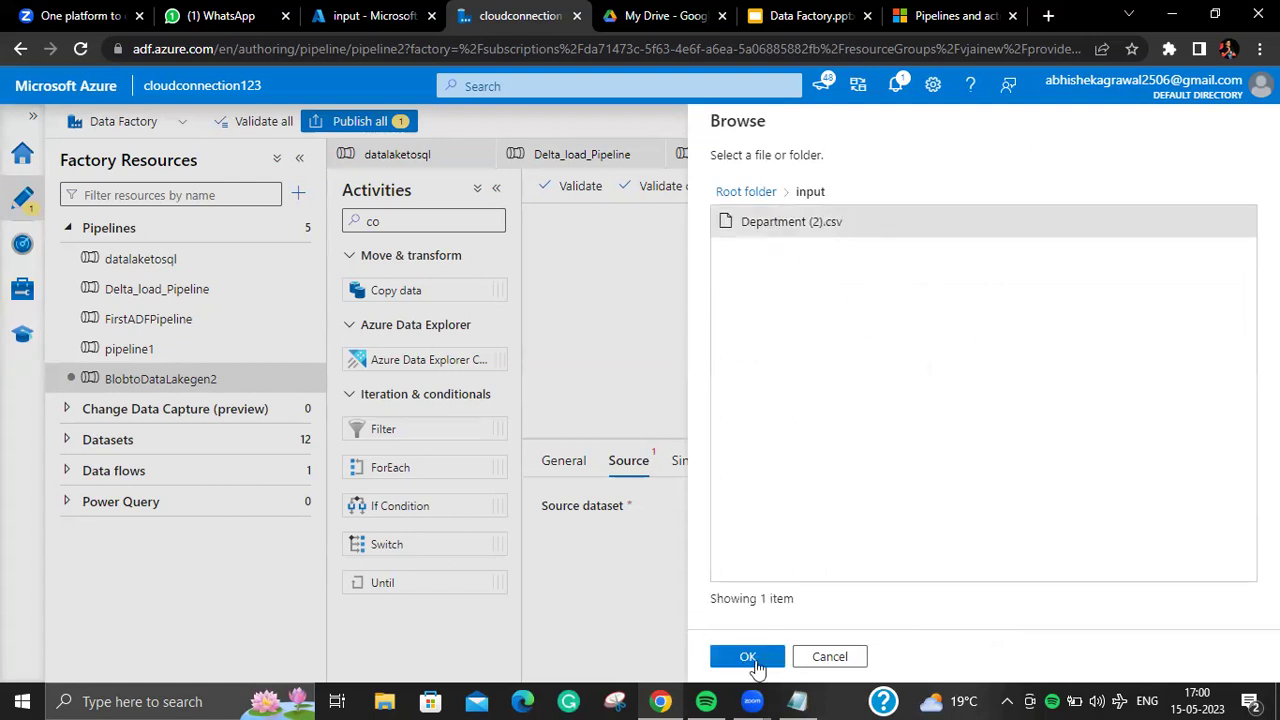
{"action": "left_click", "coordinate": [752, 657]}
{"action": "left_click", "coordinate": [921, 326]}
{"action": "left_click", "coordinate": [997, 383]}
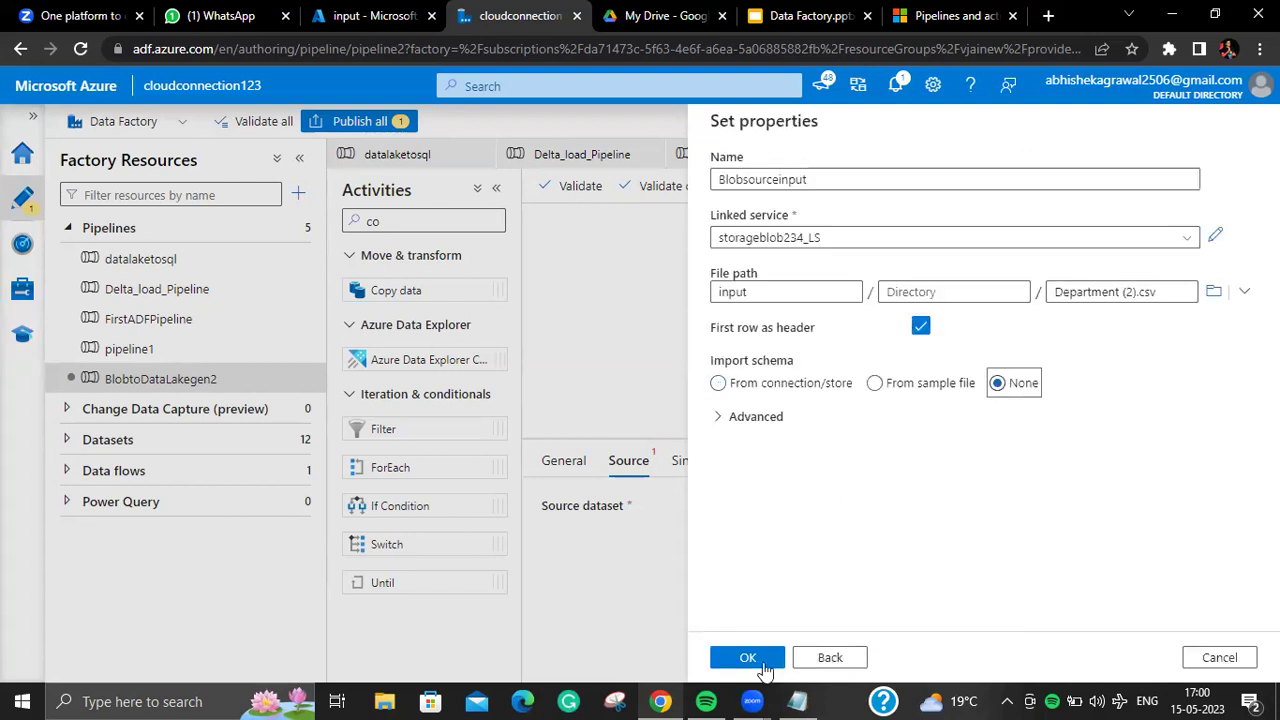
{"action": "left_click", "coordinate": [748, 657]}
{"action": "left_click", "coordinate": [688, 472]}
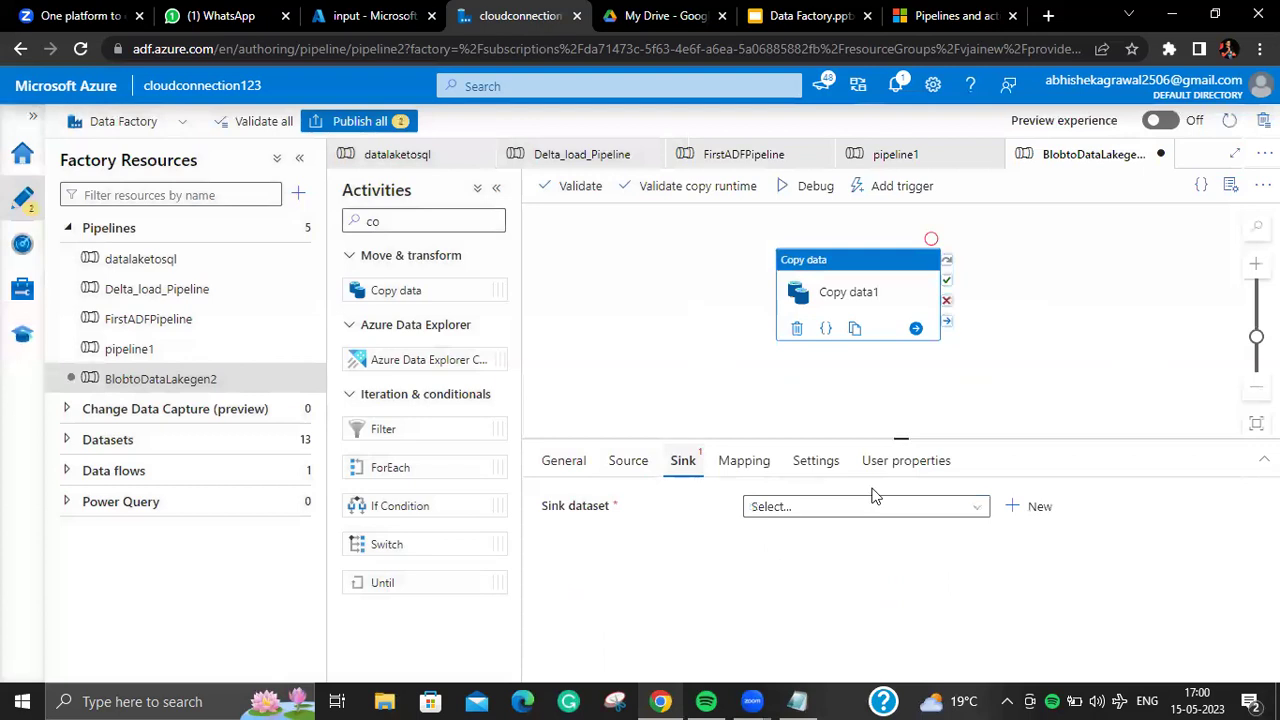
Step: Create an Azure Data Lake Storage Gen2 DelimitedText sink dataset named BlobtoDatalakegen2sink
{"action": "left_click", "coordinate": [1036, 523]}
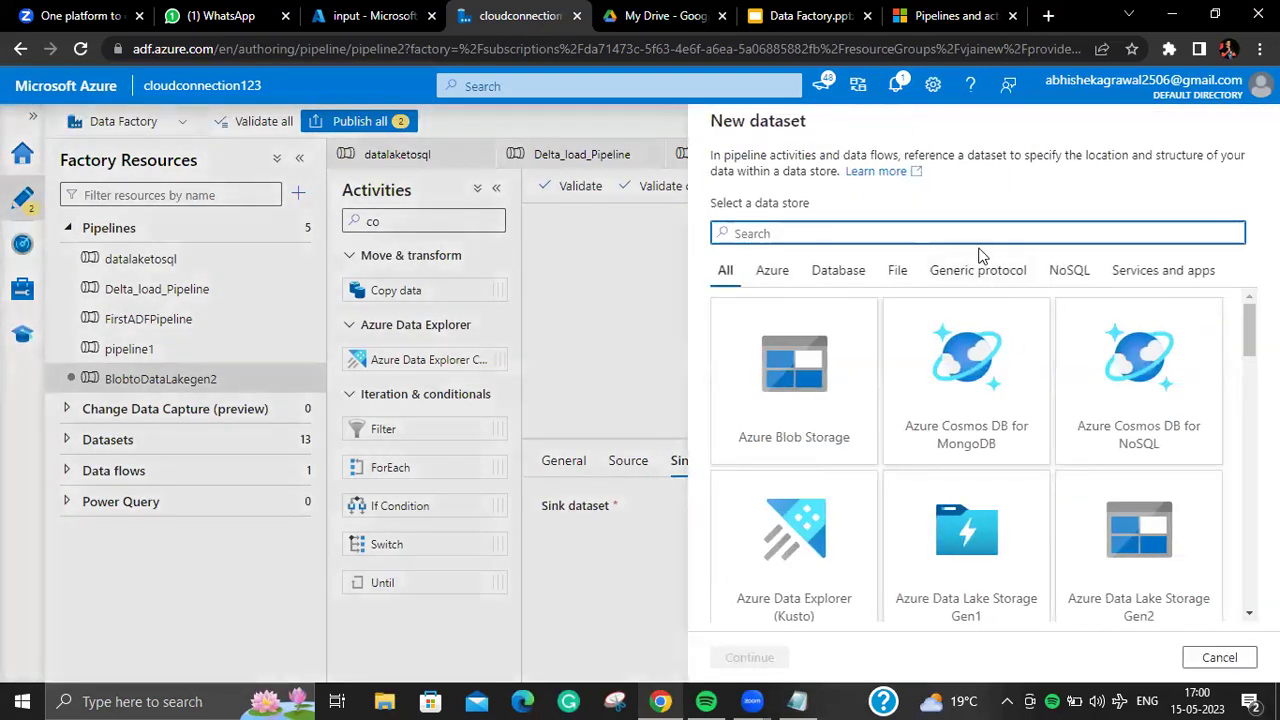
{"action": "type", "text": "da"}
{"action": "left_click", "coordinate": [1130, 388]}
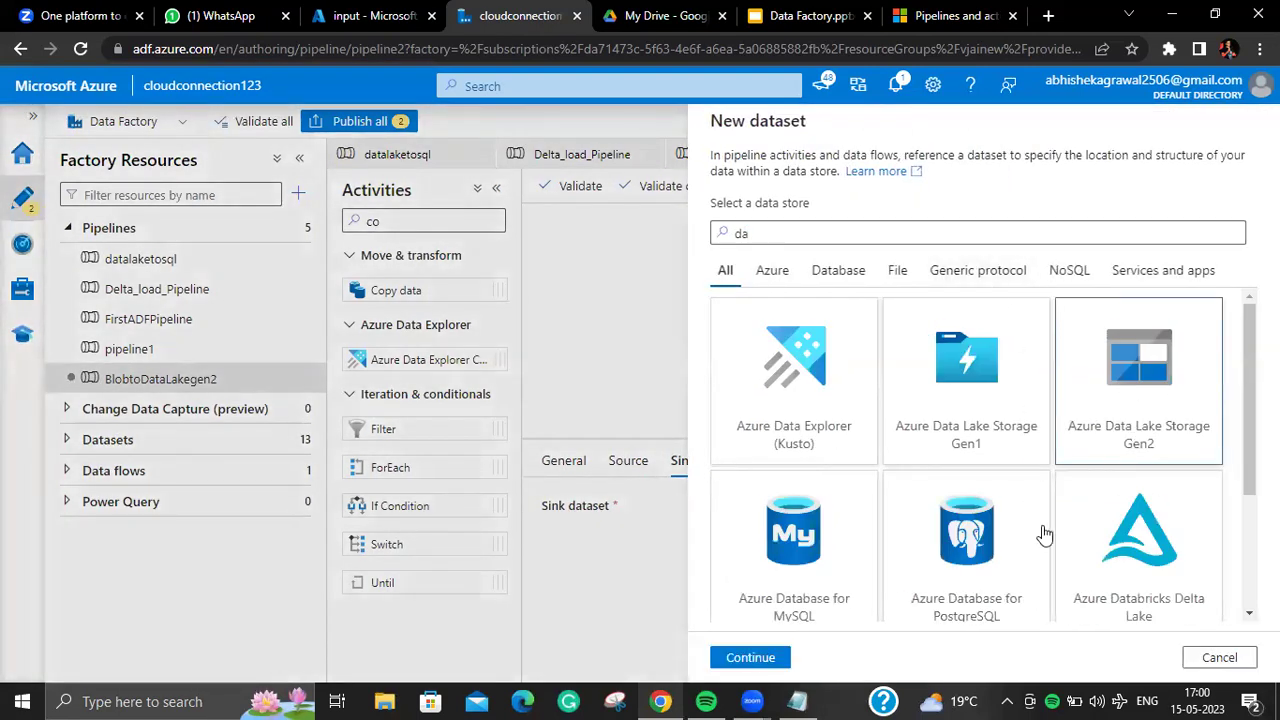
{"action": "left_click", "coordinate": [755, 658]}
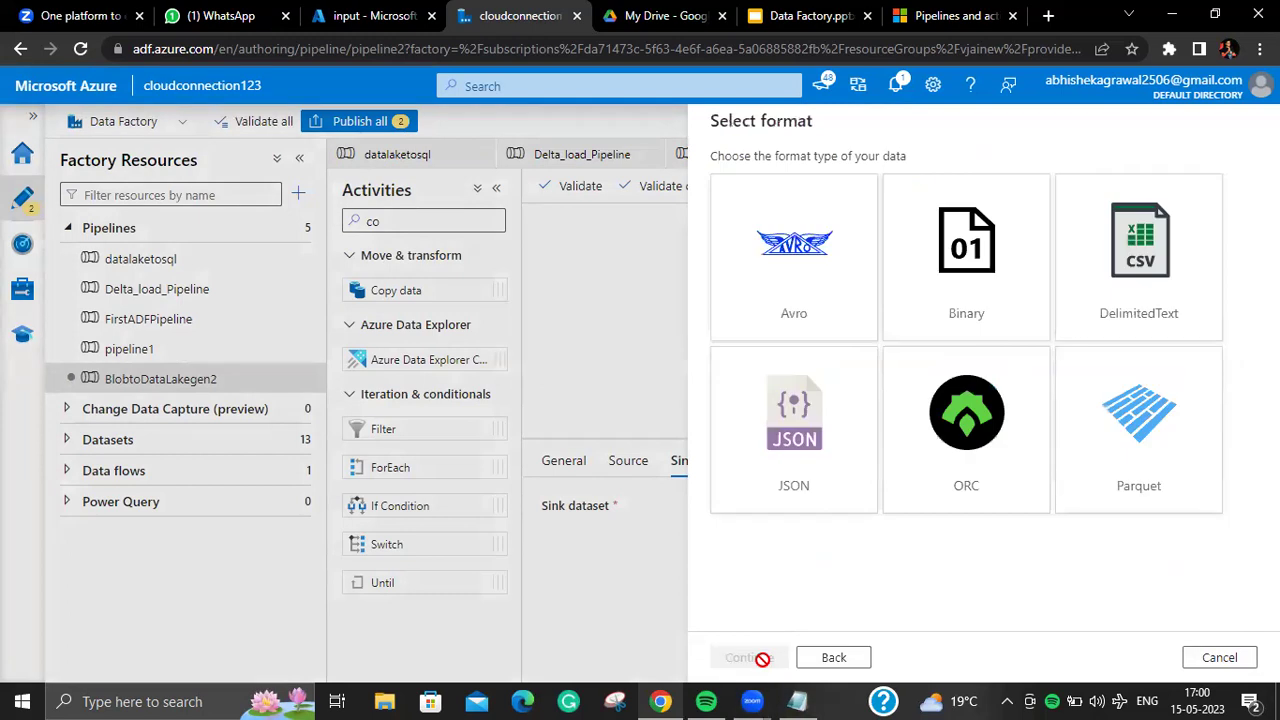
{"action": "left_click", "coordinate": [1137, 334]}
{"action": "left_click", "coordinate": [752, 658]}
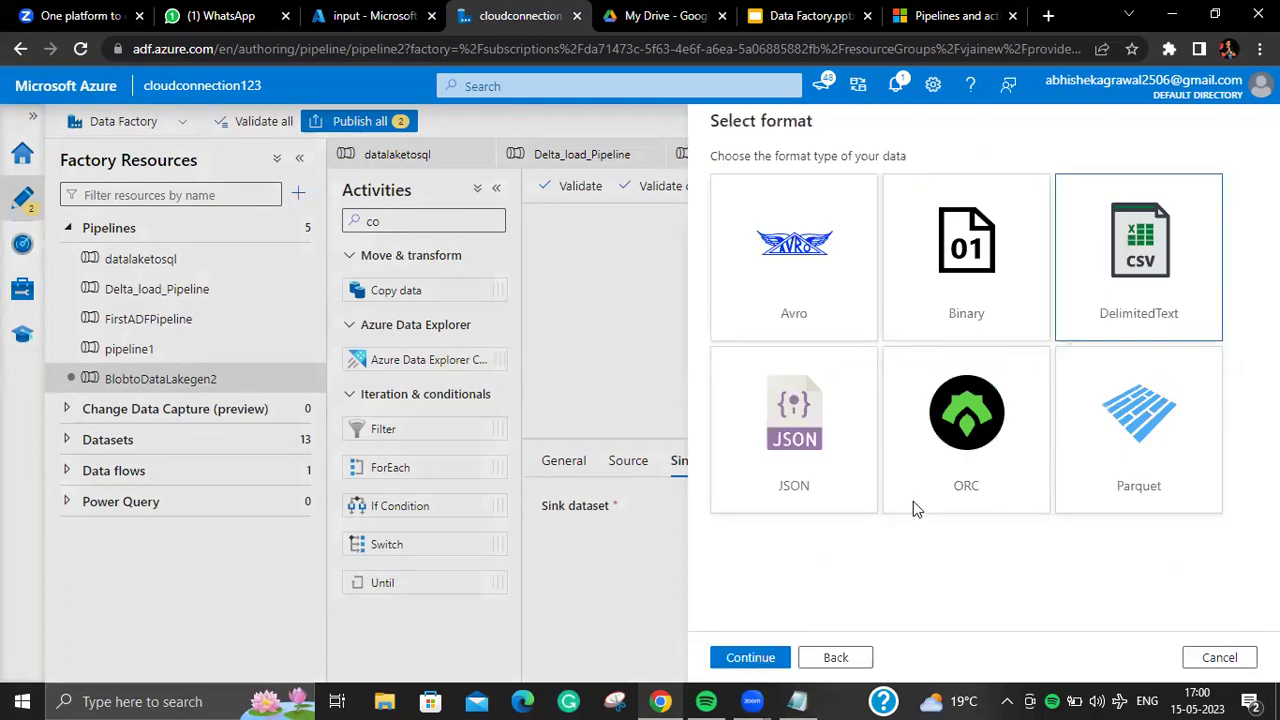
{"action": "left_click_drag", "start_coordinate": [840, 178], "coordinate": [662, 198]}
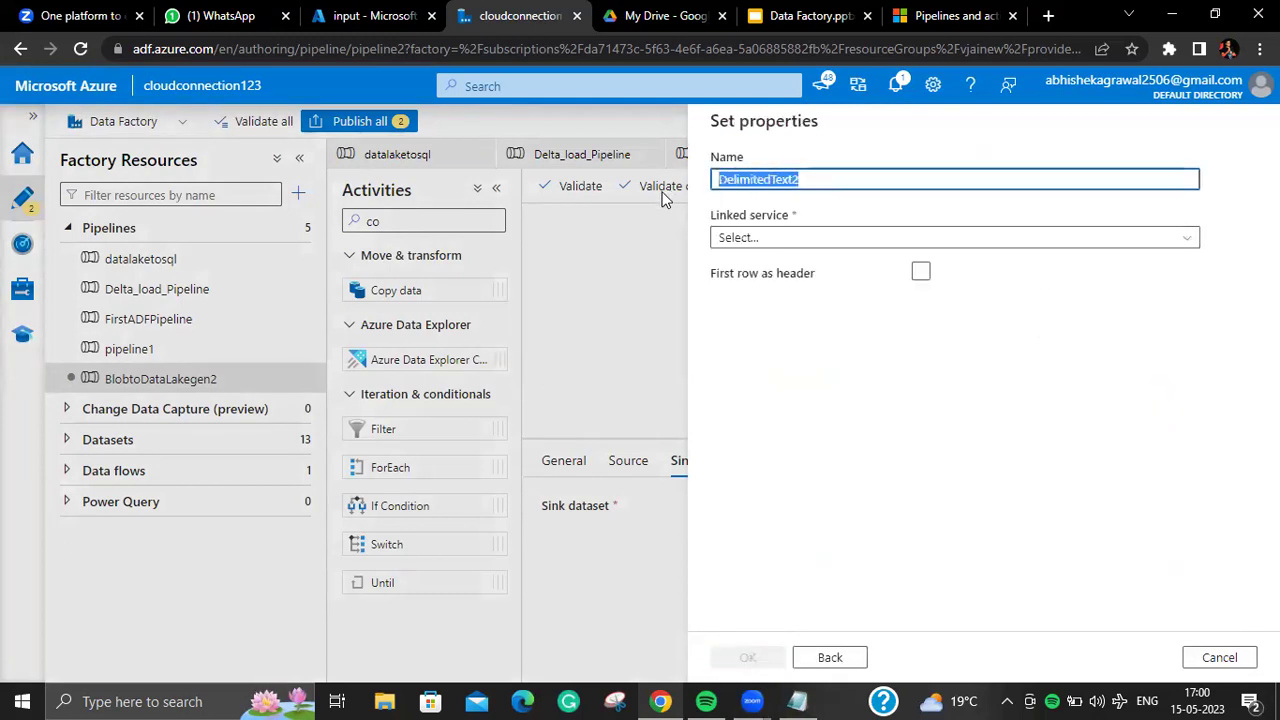
{"action": "key", "text": "BackSpace"}
{"action": "type", "text": "Blobto"}
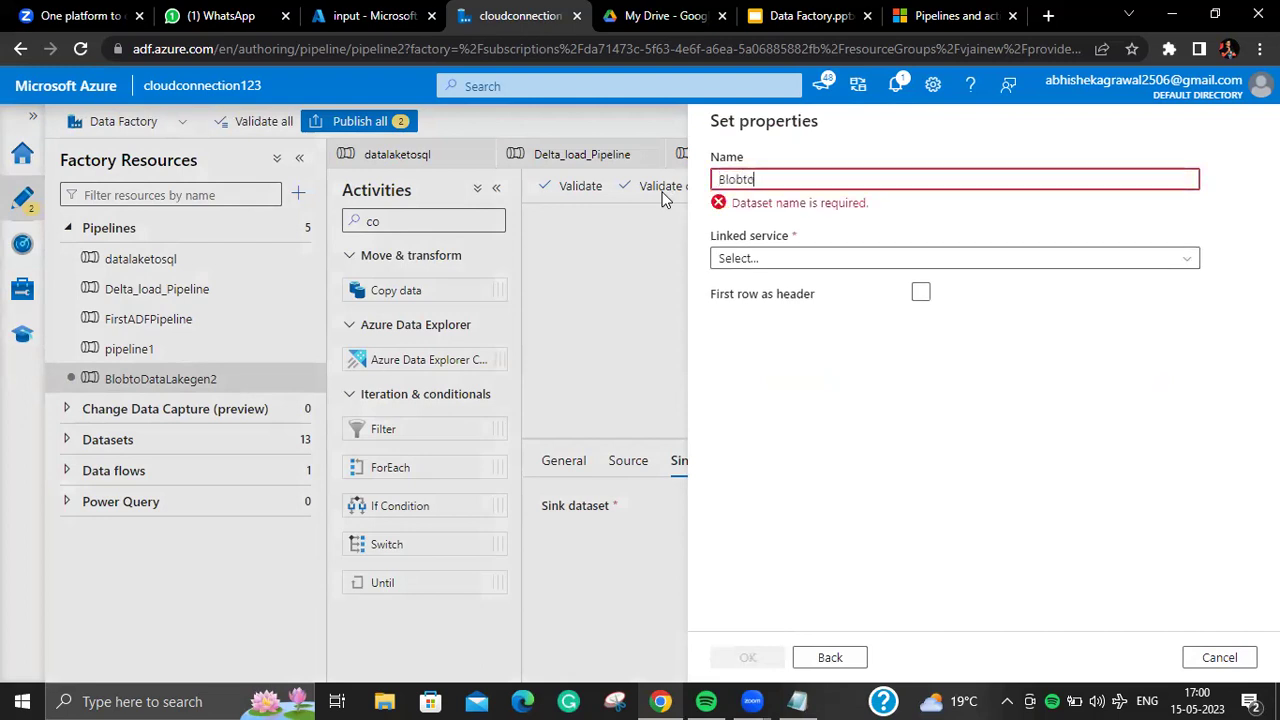
{"action": "type", "text": "Data"}
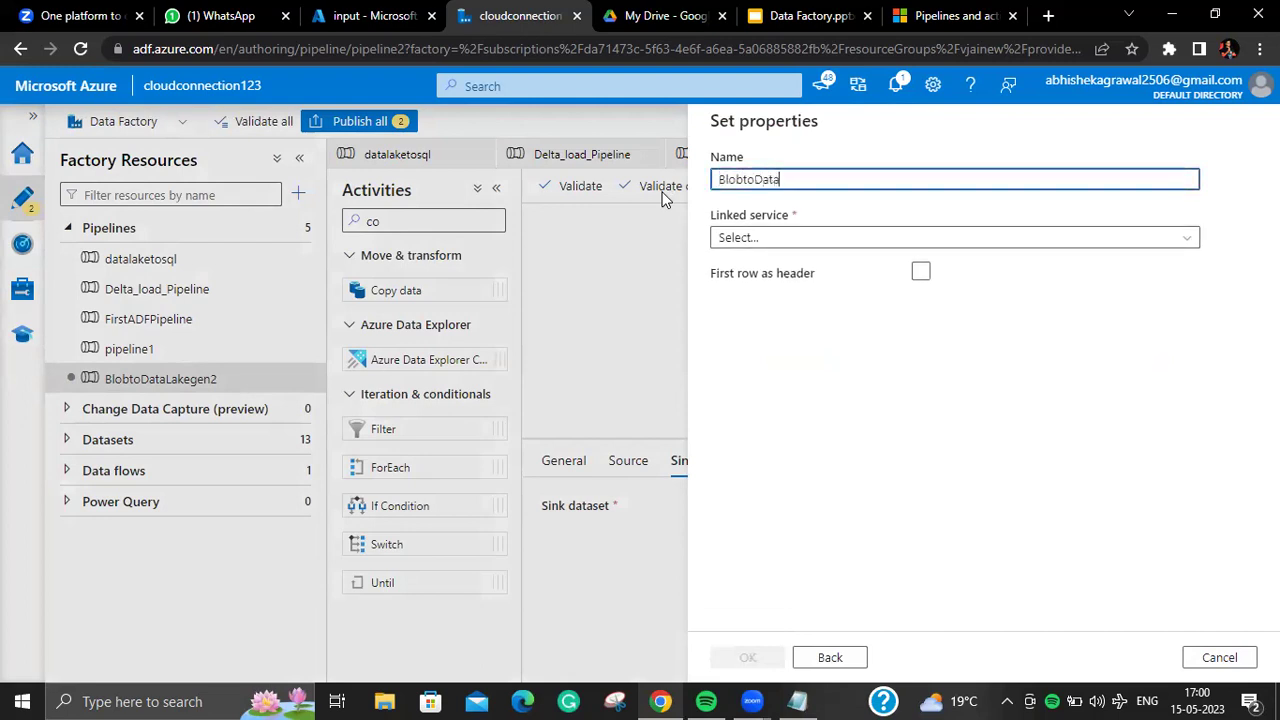
{"action": "type", "text": "lakegen2sink"}
{"action": "left_click", "coordinate": [889, 236]}
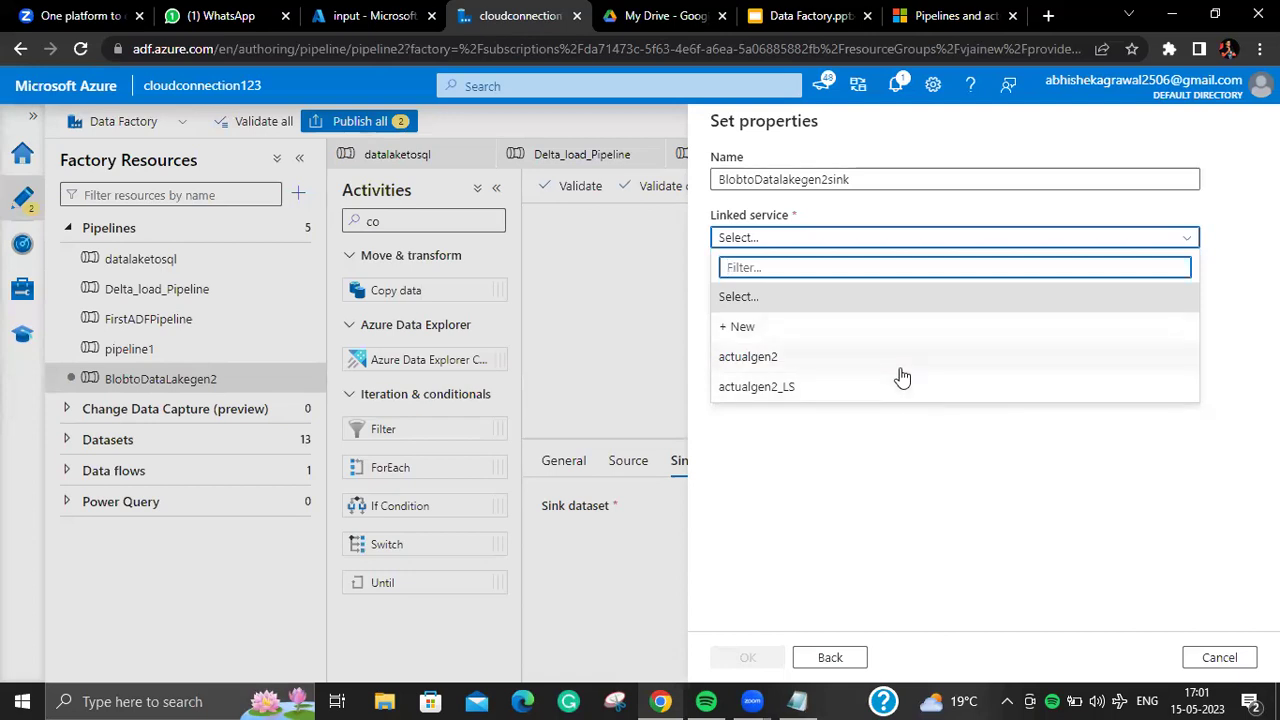
Step: Link the sink dataset to actualgen2_LS with container blobtransfer
{"action": "left_click", "coordinate": [900, 388]}
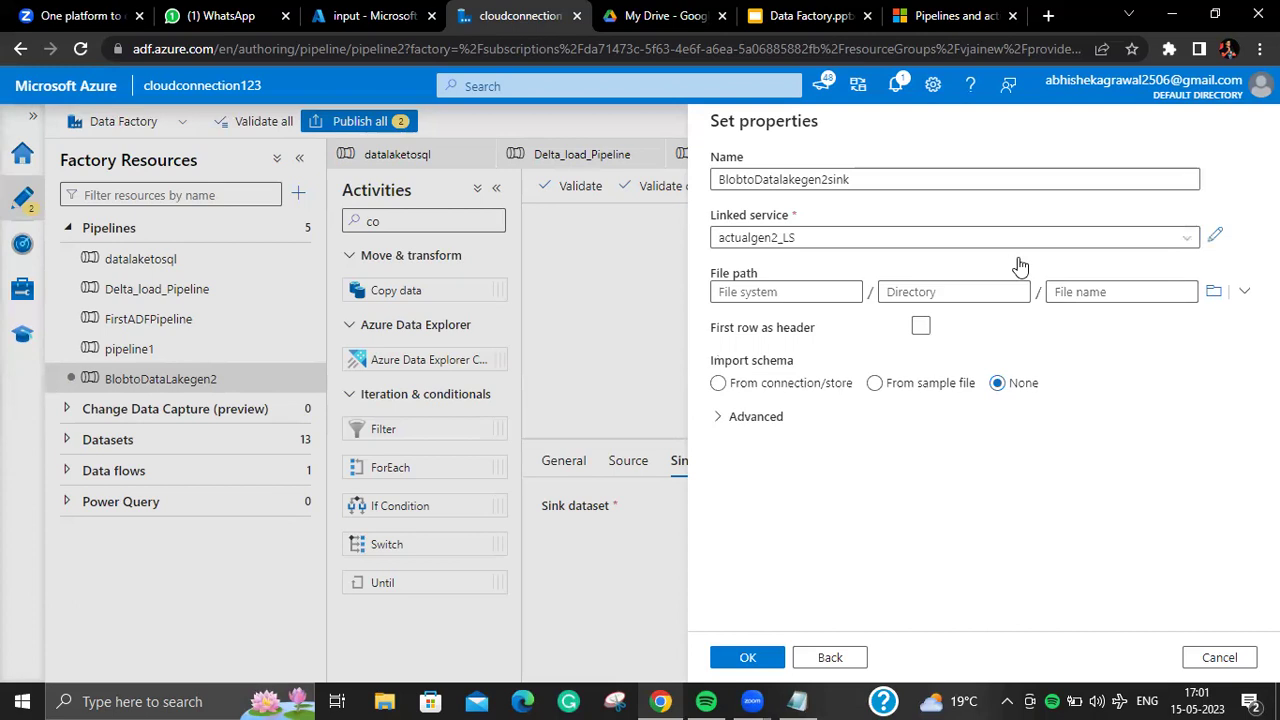
{"action": "left_click", "coordinate": [1215, 291]}
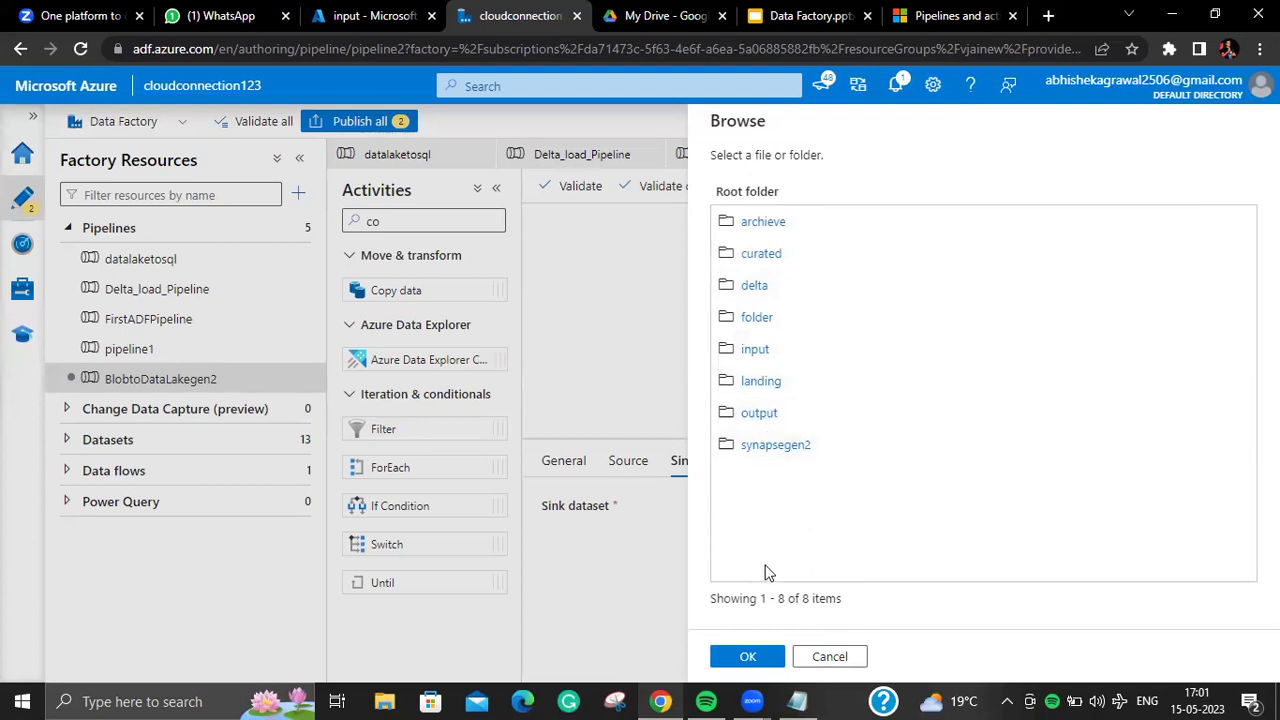
{"action": "left_click", "coordinate": [760, 667]}
{"action": "left_click", "coordinate": [845, 293]}
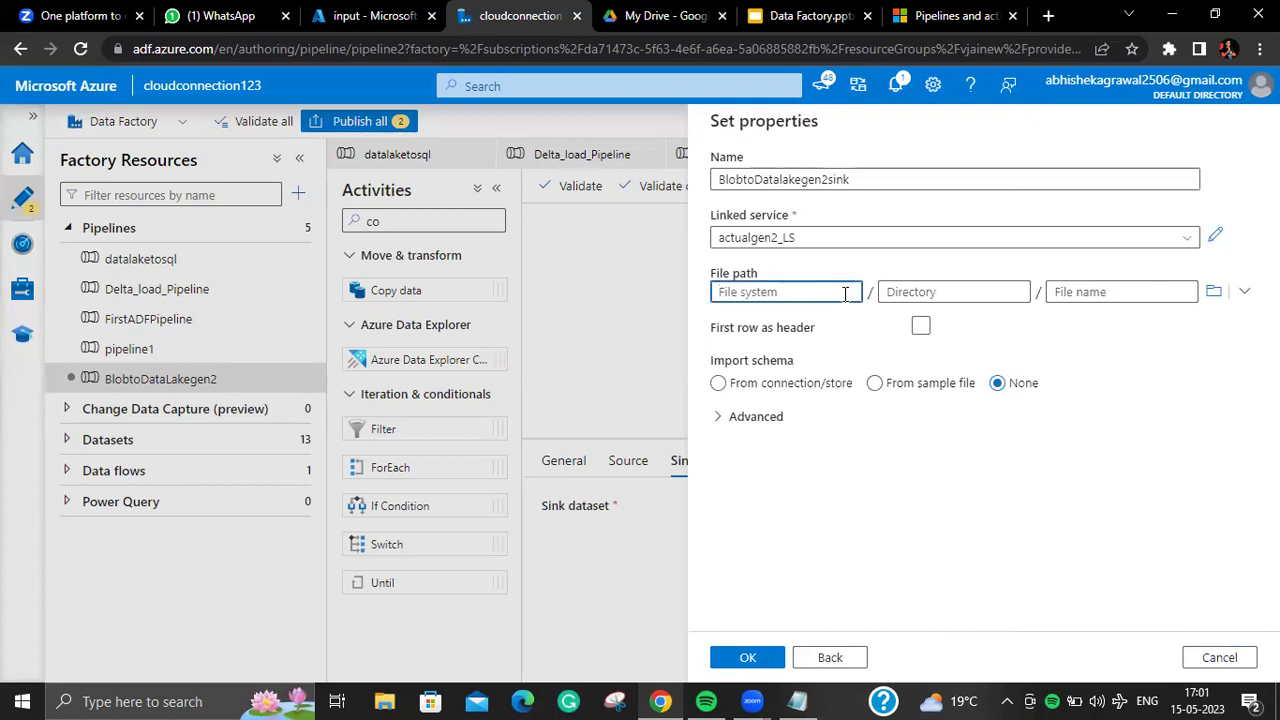
{"action": "type", "text": "mycontain"}
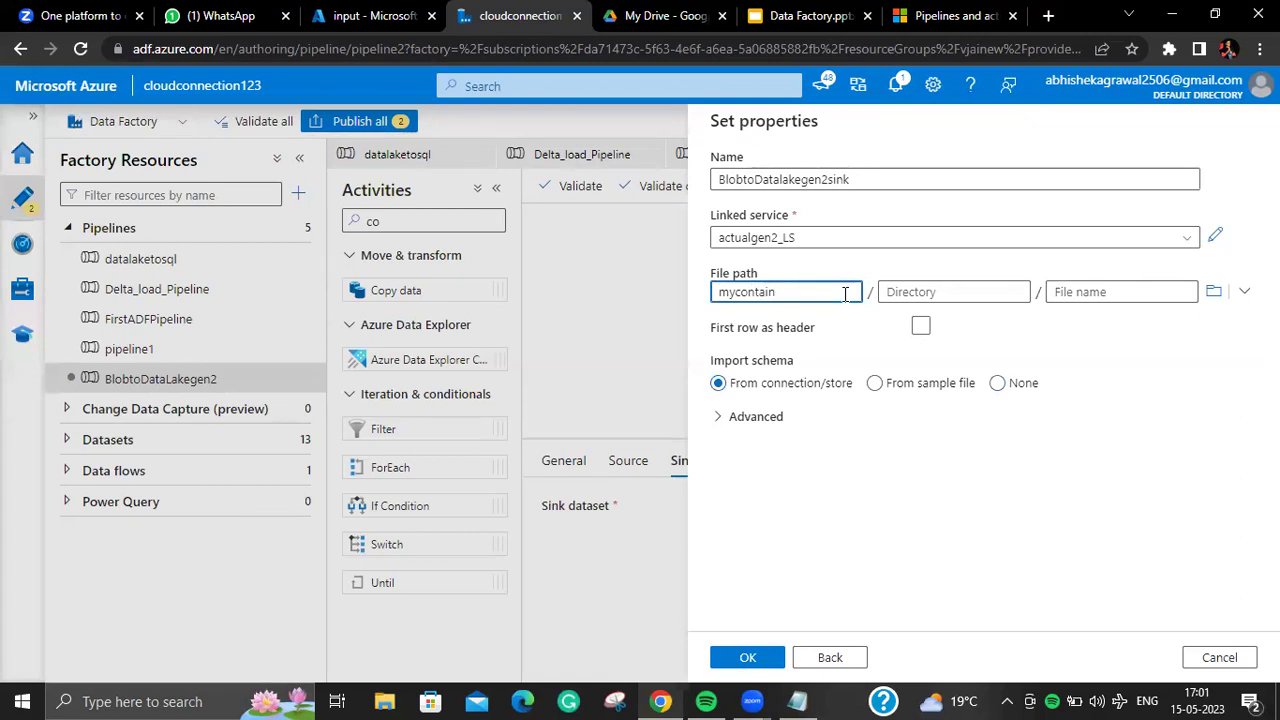
{"action": "key", "text": "ctrl+a"}
{"action": "key", "text": "BackSpace"}
{"action": "type", "text": "blobtransfer"}
Step: Set file name Department.csv and import schema None, then create and open the dataset
{"action": "left_click", "coordinate": [1066, 296]}
{"action": "type", "text": "Department"}
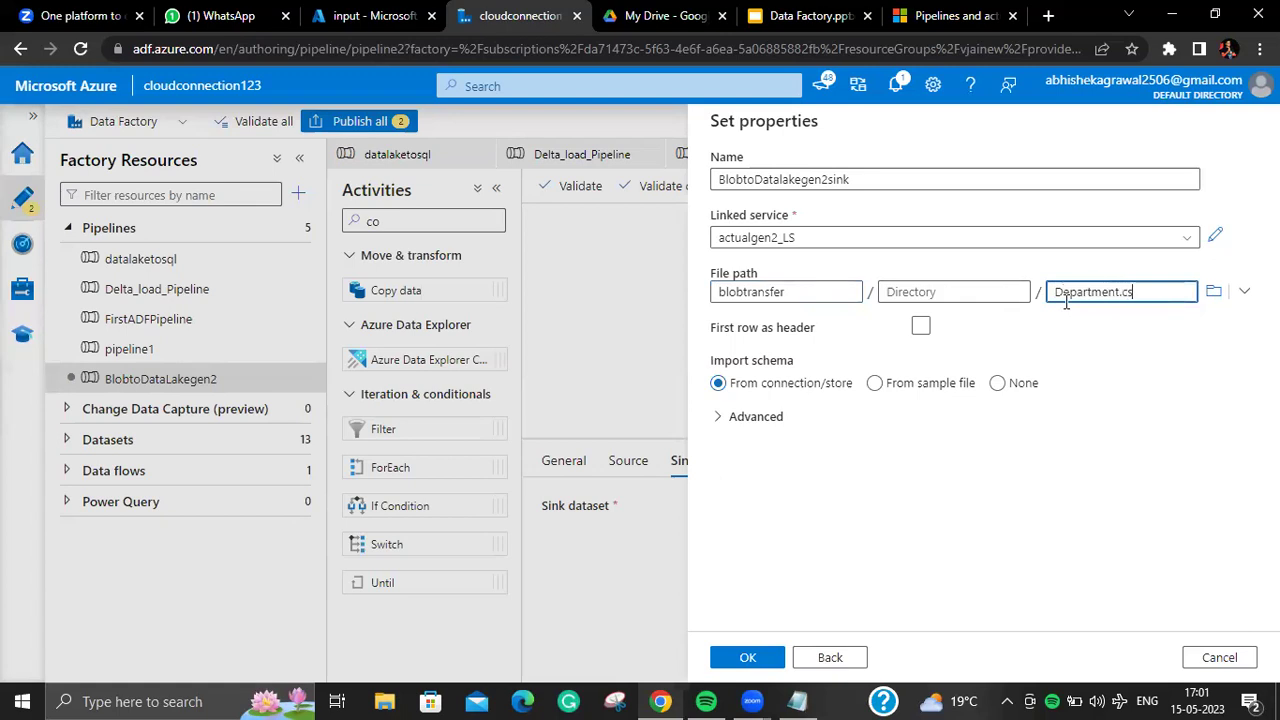
{"action": "left_click", "coordinate": [875, 383]}
{"action": "left_click", "coordinate": [997, 383]}
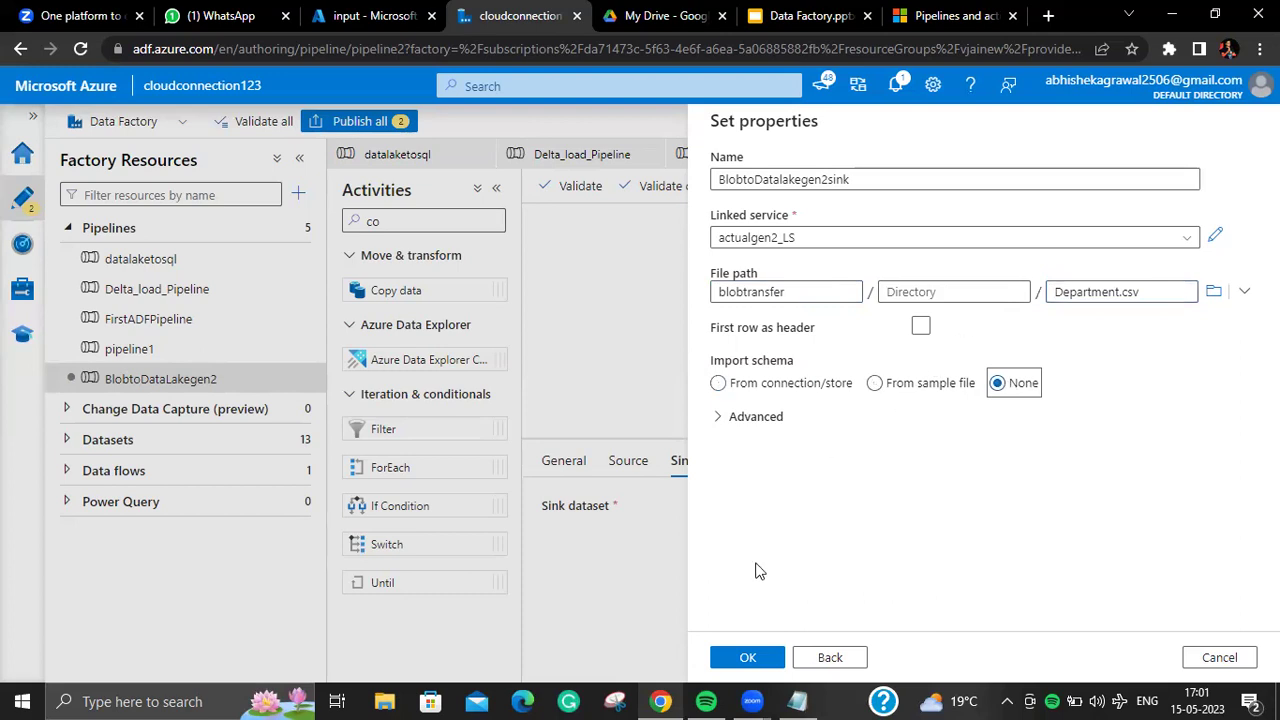
{"action": "left_click", "coordinate": [748, 657]}
{"action": "left_click", "coordinate": [1032, 509]}
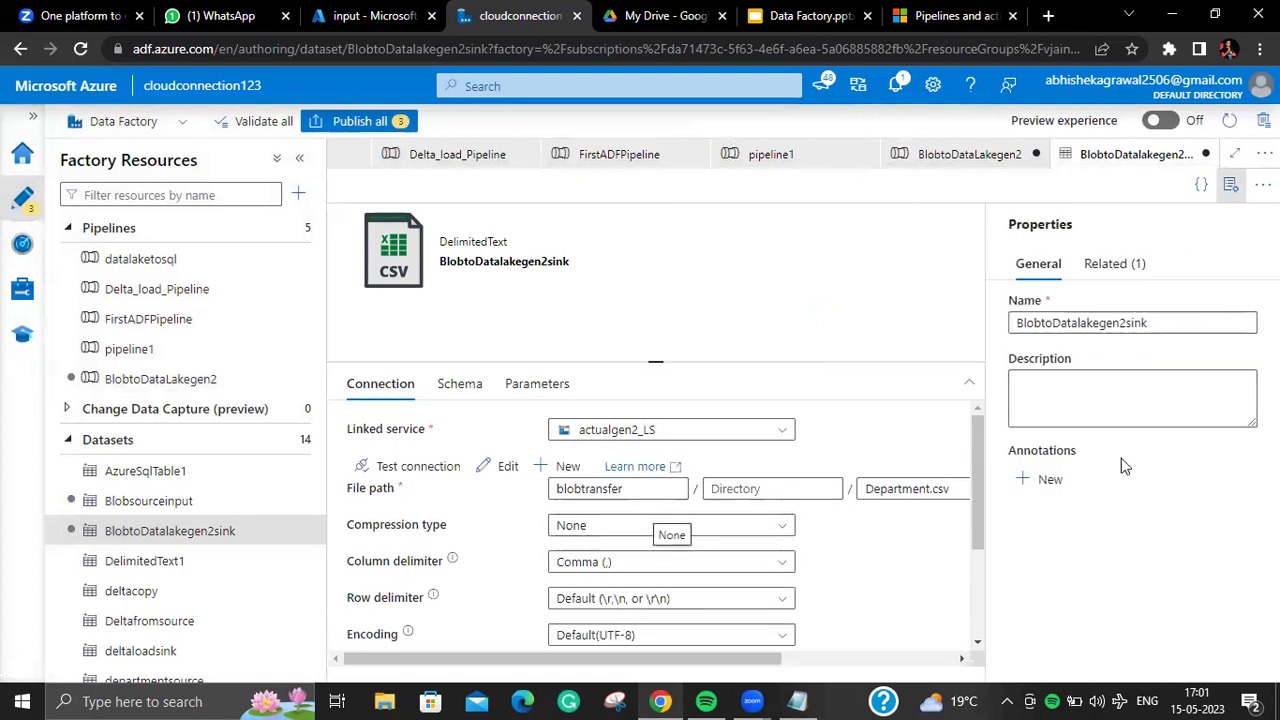
Step: Enable first row as header on the BlobtoDatalakegen2sink dataset
{"action": "left_click_drag", "start_coordinate": [975, 458], "coordinate": [952, 570]}
{"action": "left_click", "coordinate": [557, 581]}
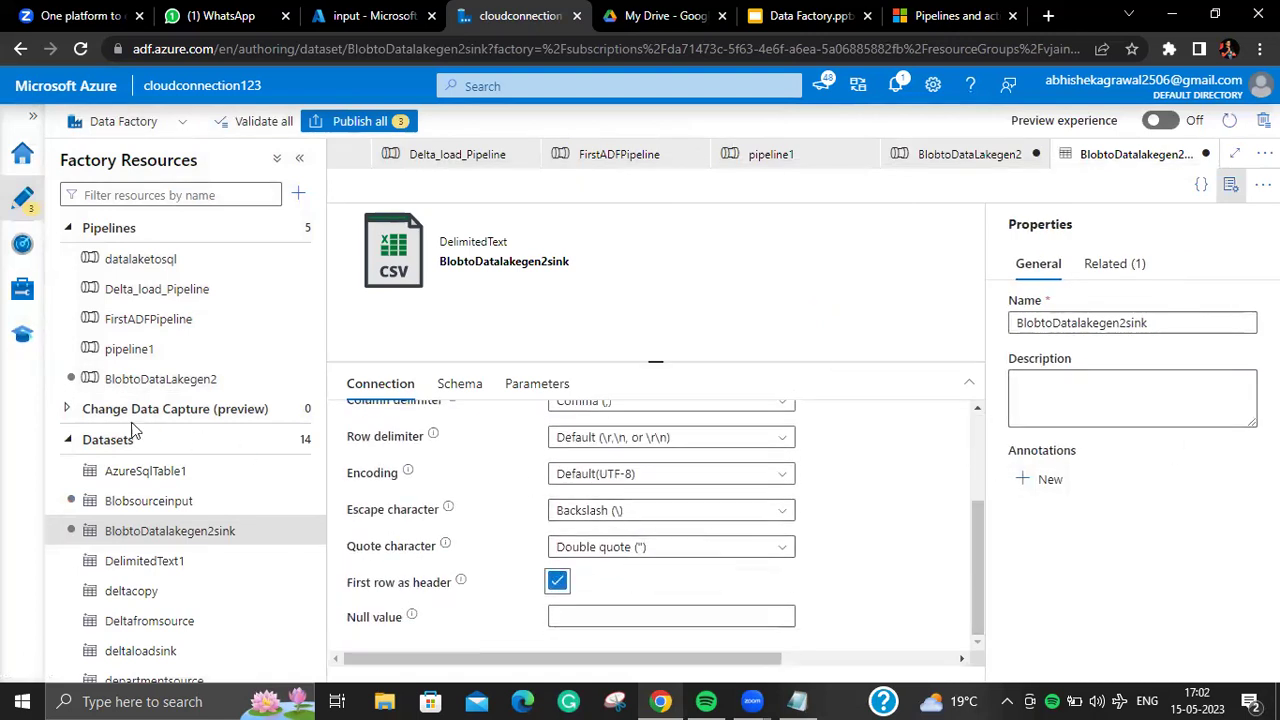
{"action": "left_click", "coordinate": [142, 381]}
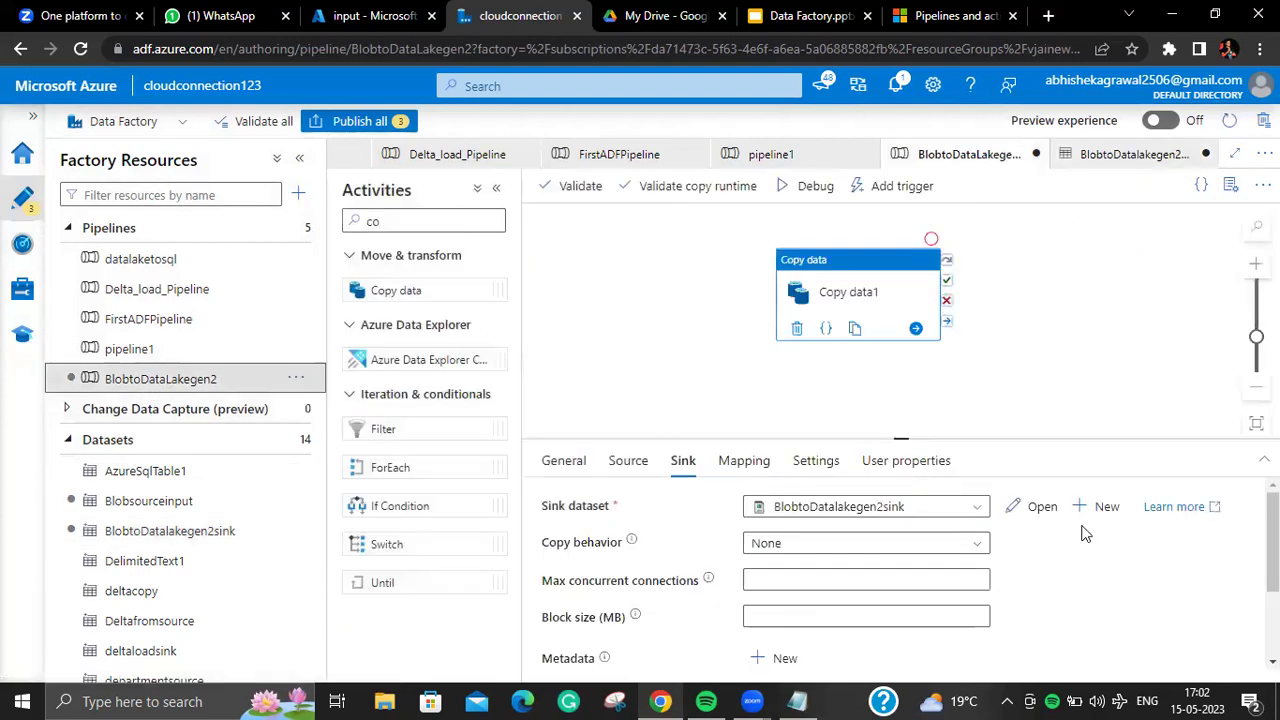
{"action": "left_click", "coordinate": [1042, 506]}
{"action": "left_click_drag", "start_coordinate": [978, 552], "coordinate": [997, 431]}
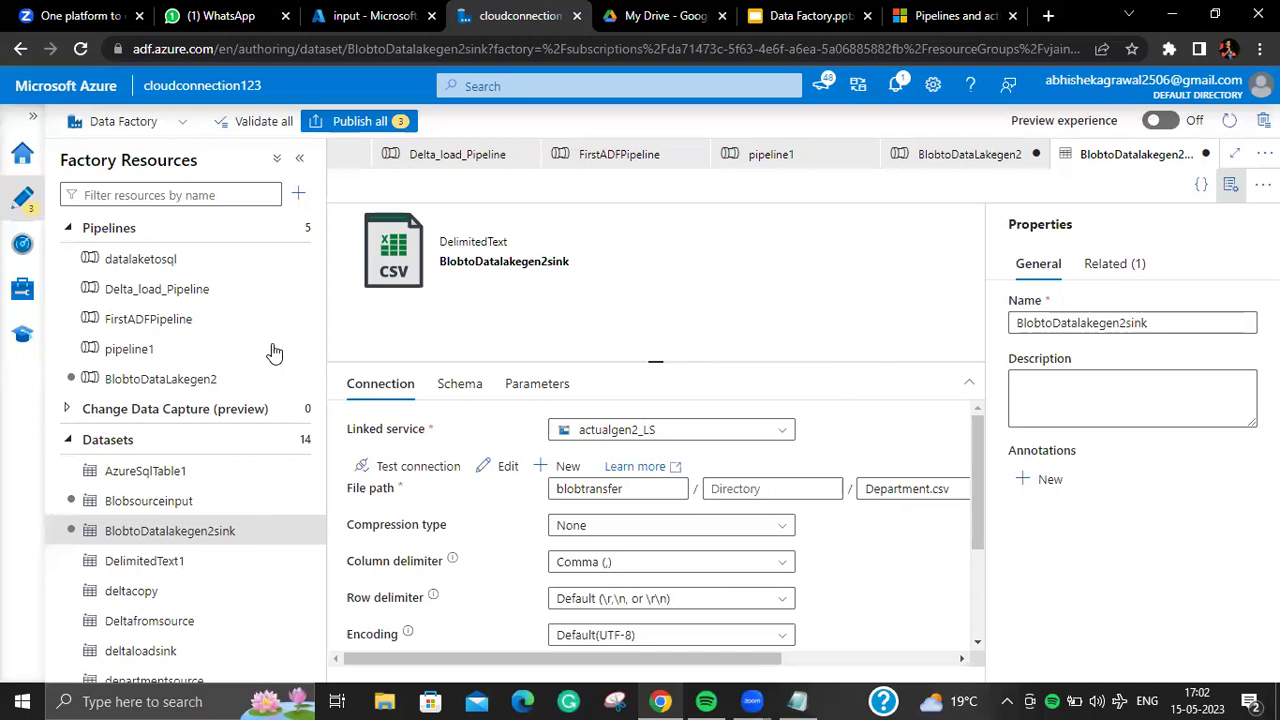
Step: Debug-run the BlobtoDatalakegen2 pipeline and refresh the output until Copy data1 succeeds
{"action": "left_click", "coordinate": [226, 378]}
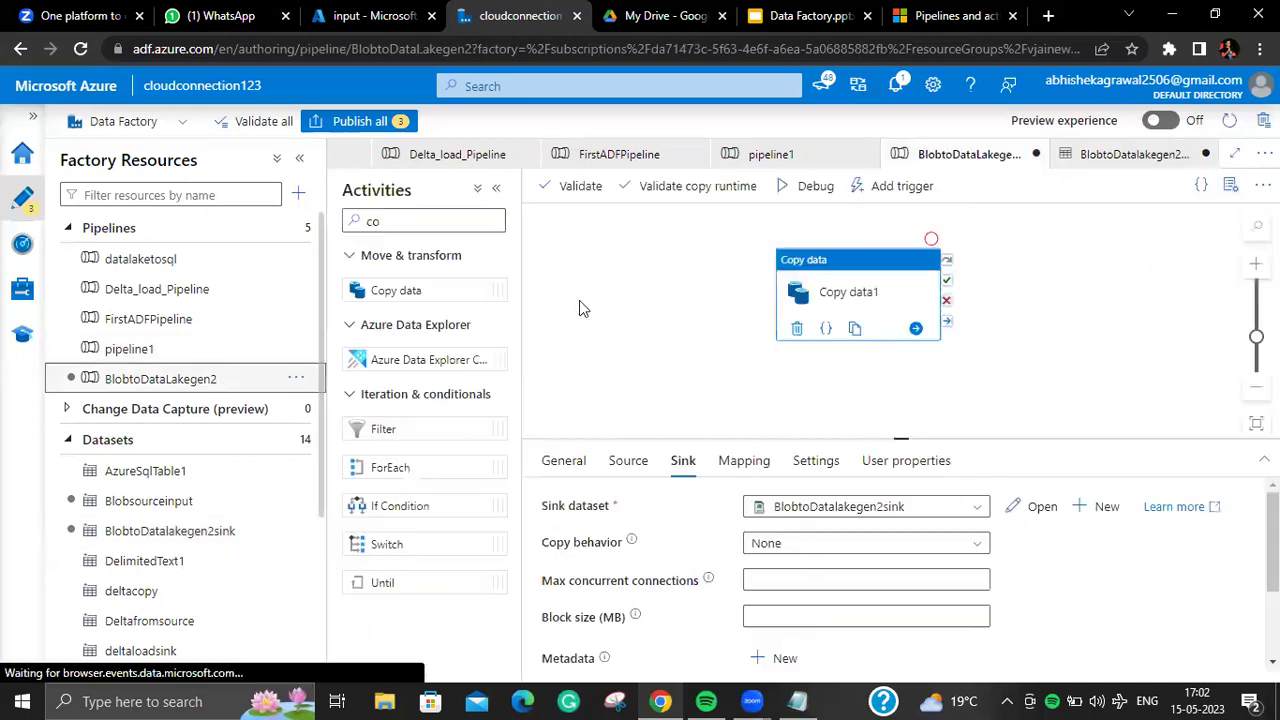
{"action": "left_click", "coordinate": [815, 186]}
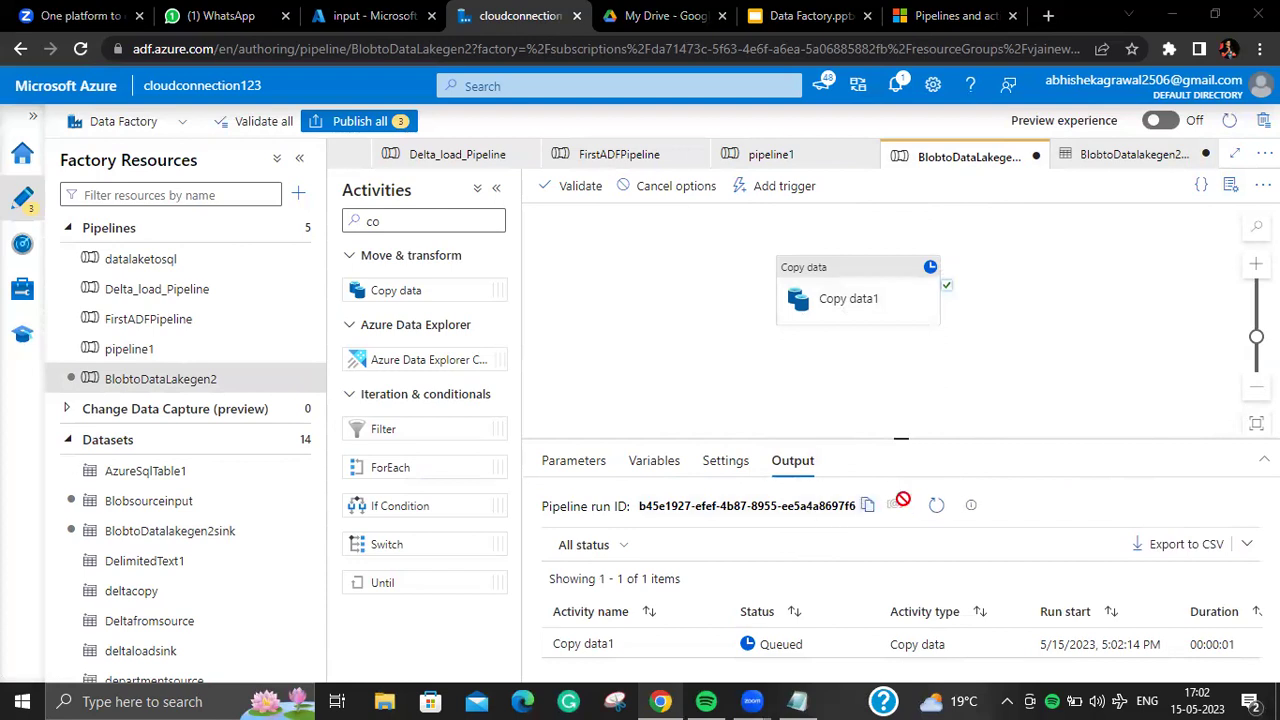
{"action": "left_click", "coordinate": [908, 507]}
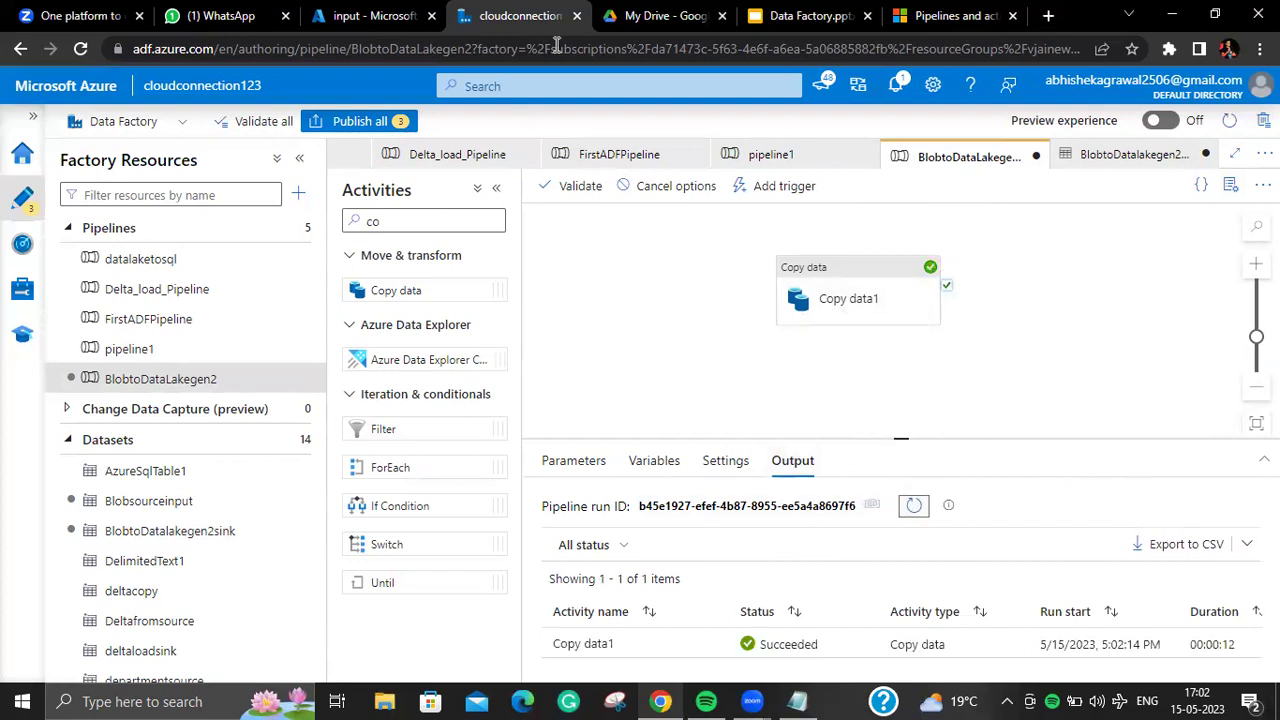
{"action": "left_click", "coordinate": [350, 16]}
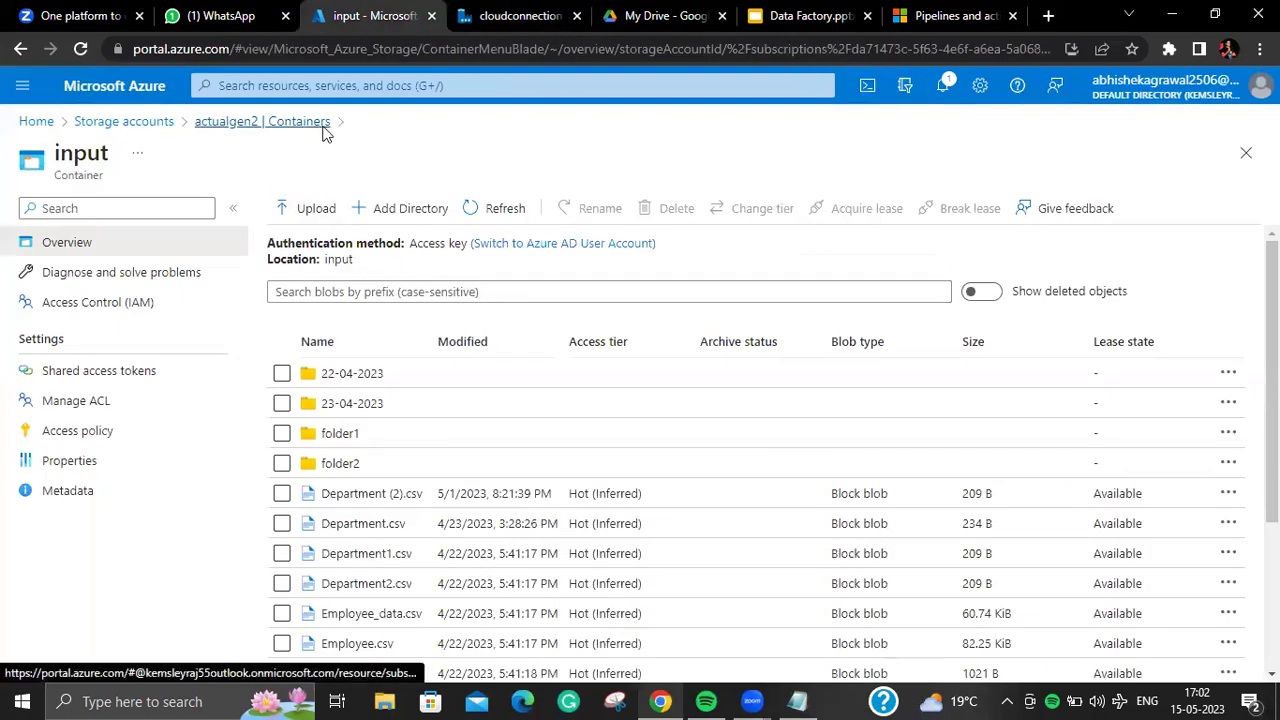
Step: Refresh actualgen2's containers and confirm blobtransfer holds the 209 B Department.csv
{"action": "left_click", "coordinate": [300, 124]}
{"action": "left_click", "coordinate": [978, 212]}
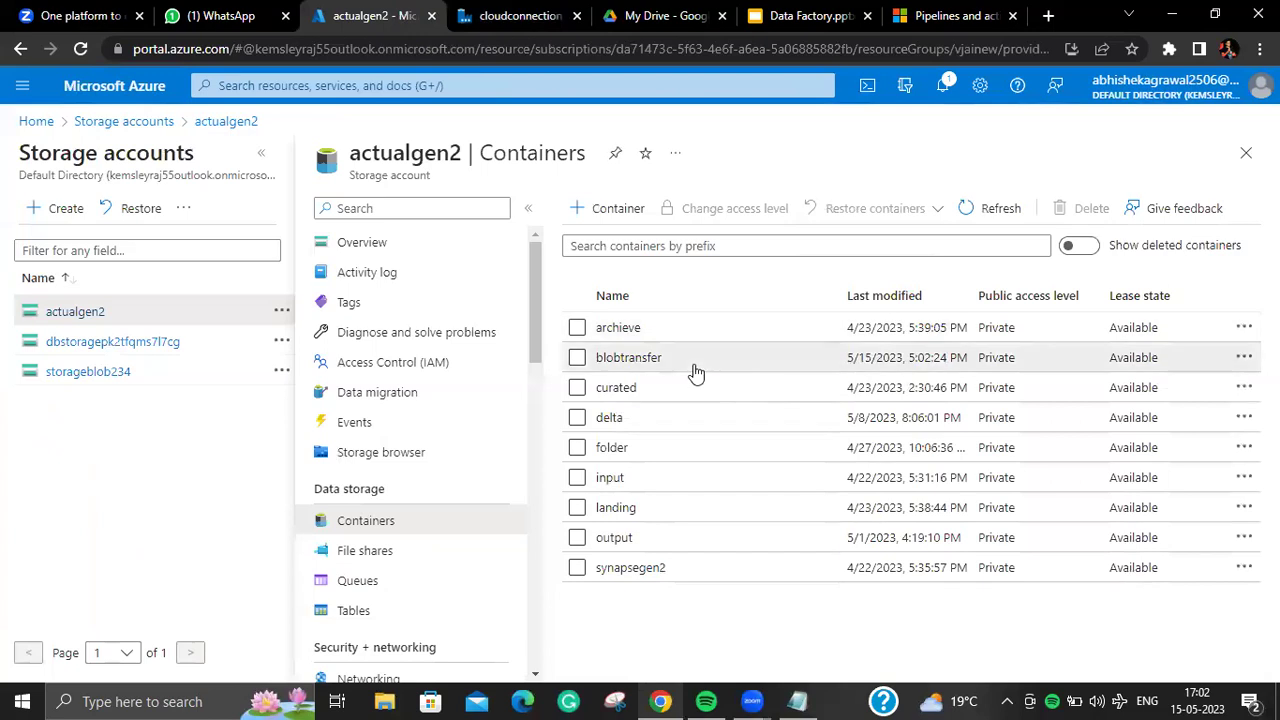
{"action": "left_click", "coordinate": [695, 366]}
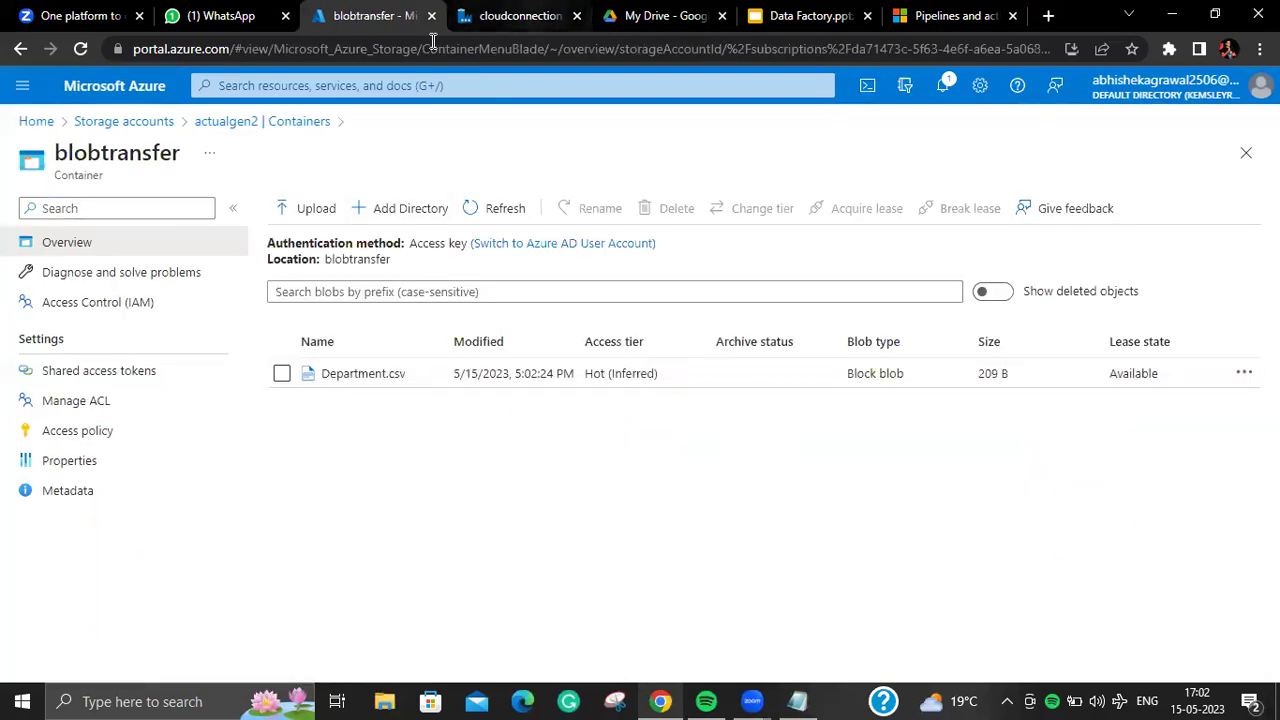
{"action": "left_click", "coordinate": [515, 16]}
{"action": "left_click", "coordinate": [884, 300]}
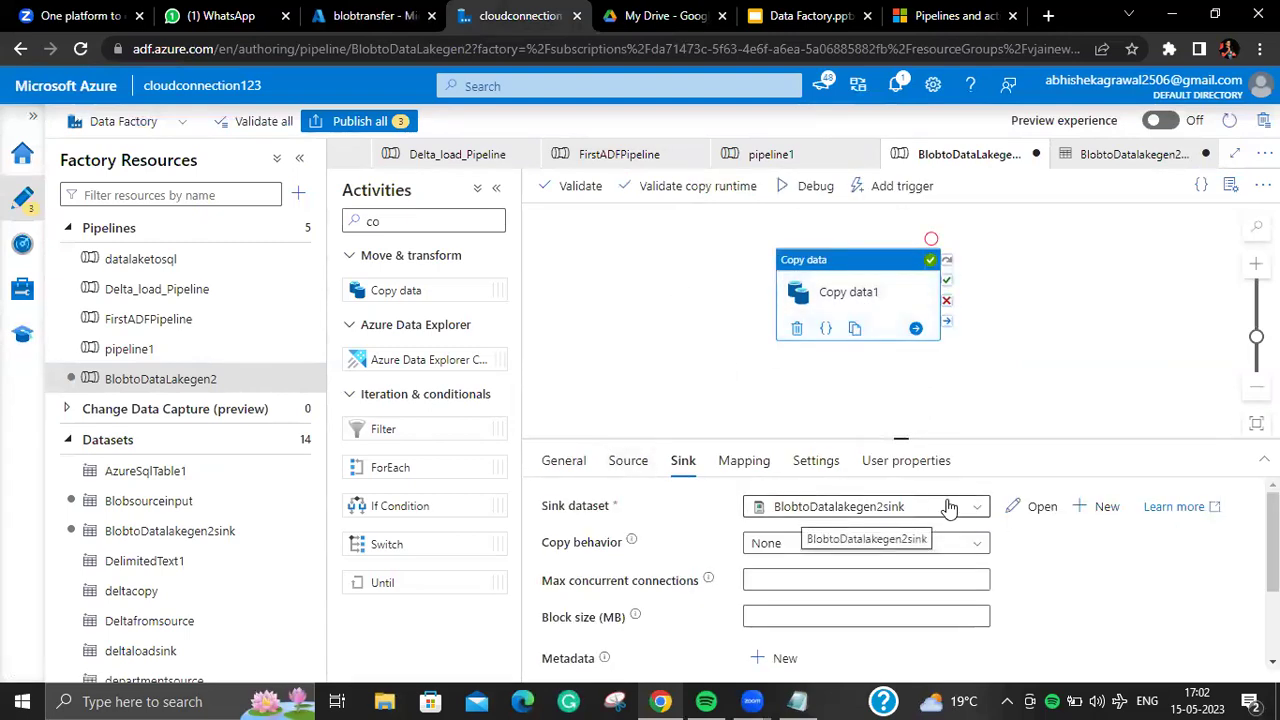
{"action": "left_click", "coordinate": [963, 506]}
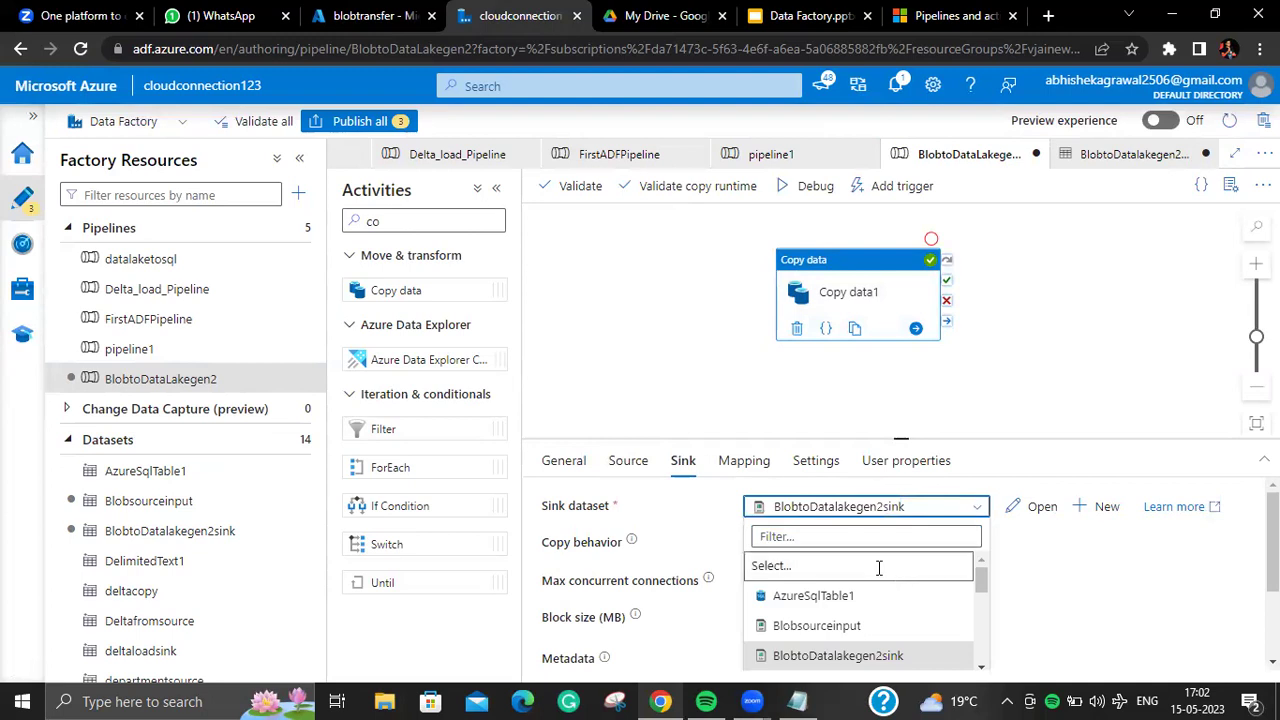
{"action": "left_click", "coordinate": [879, 566]}
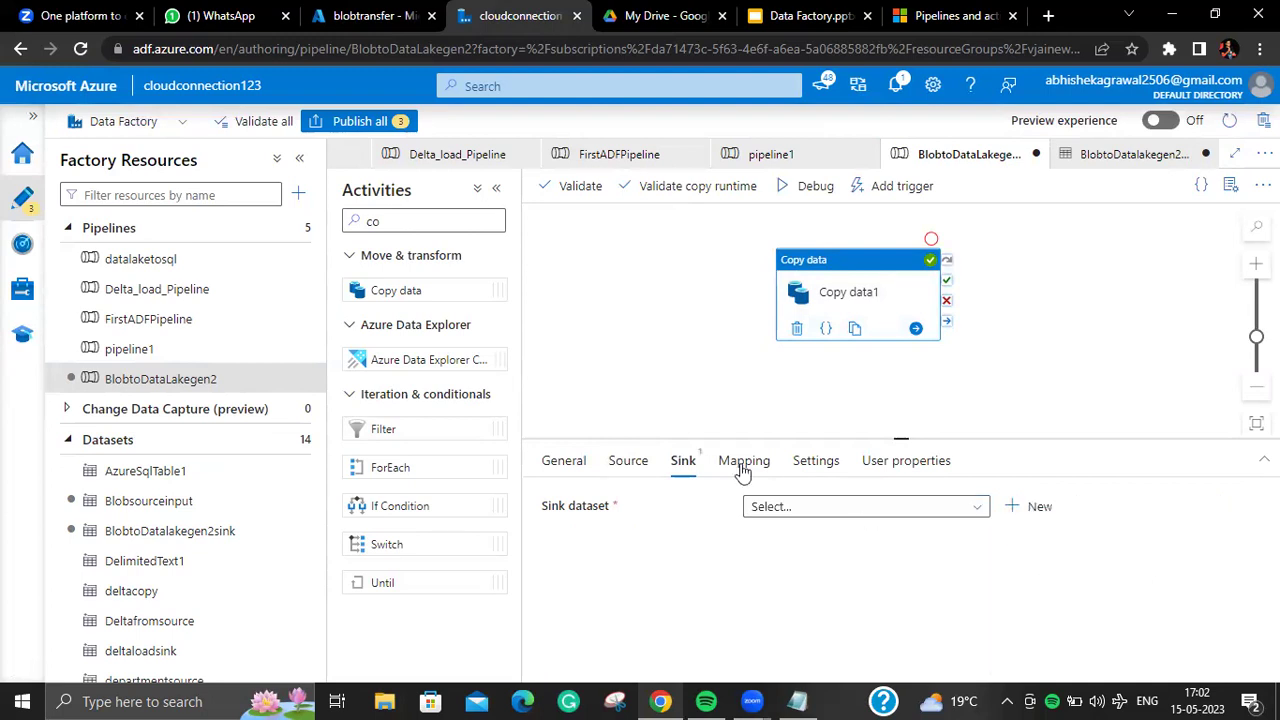
{"action": "left_click", "coordinate": [806, 186]}
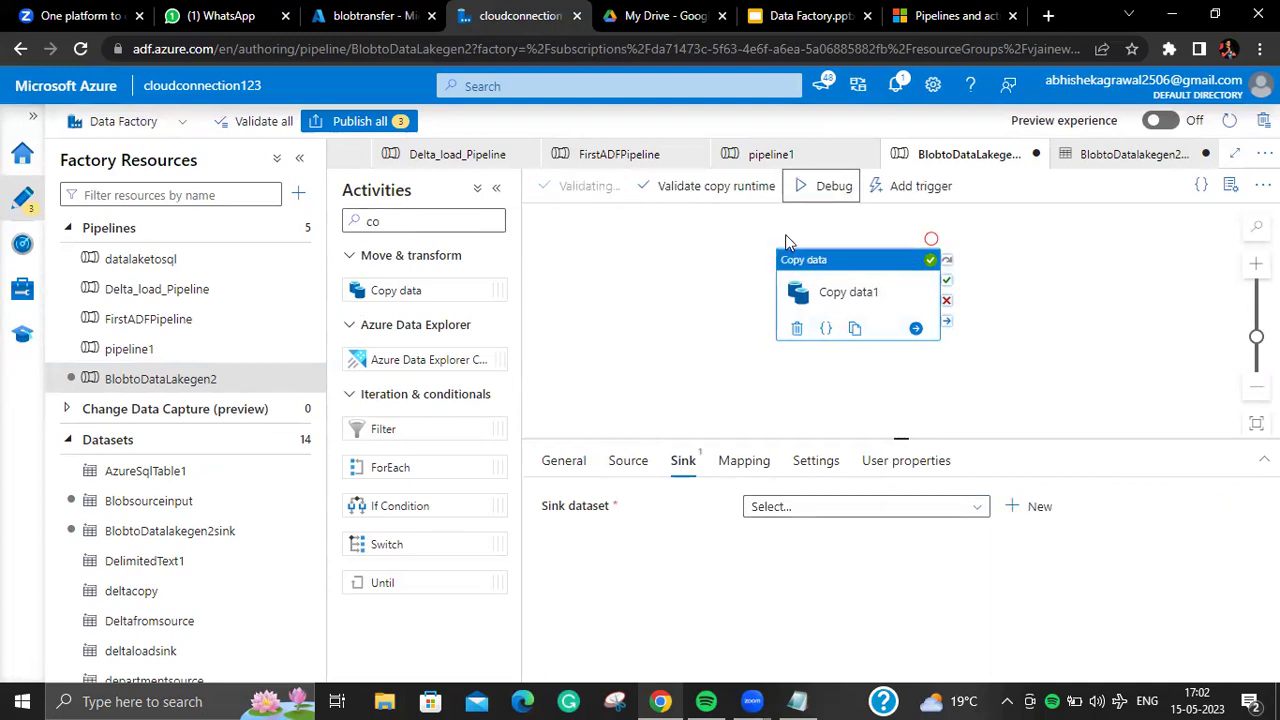
{"action": "left_click", "coordinate": [934, 657]}
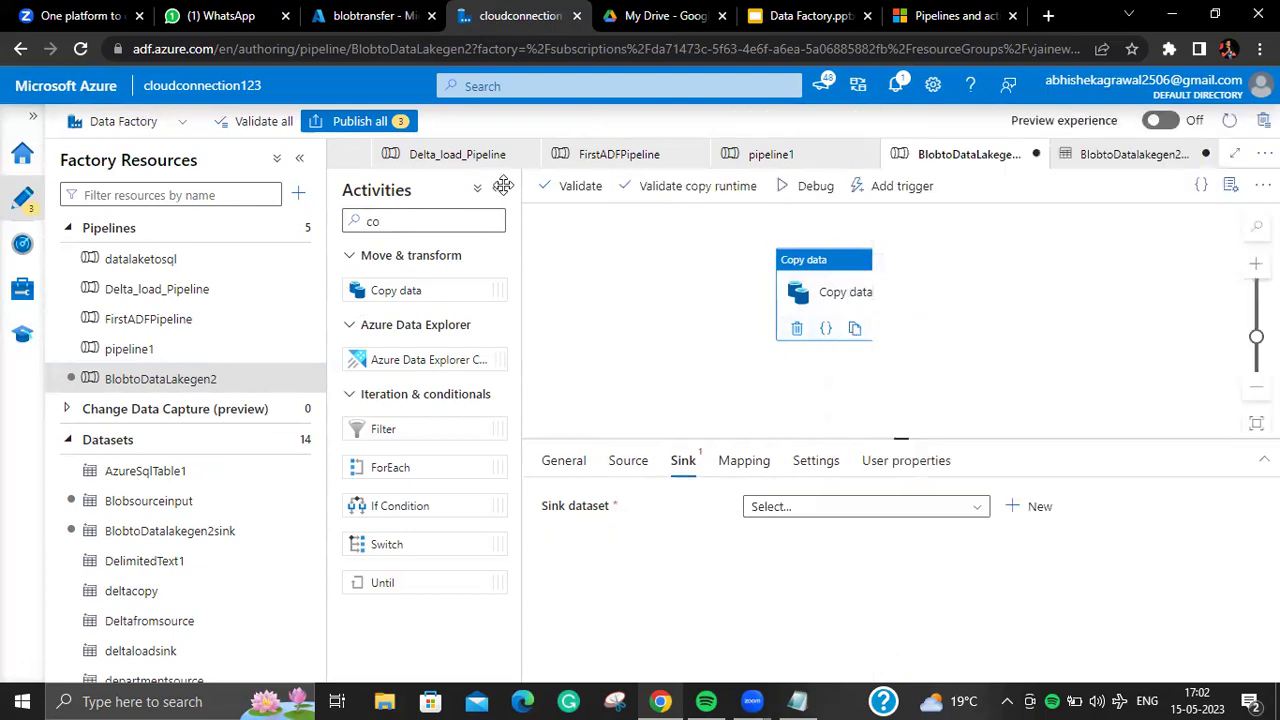
{"action": "left_click", "coordinate": [600, 187]}
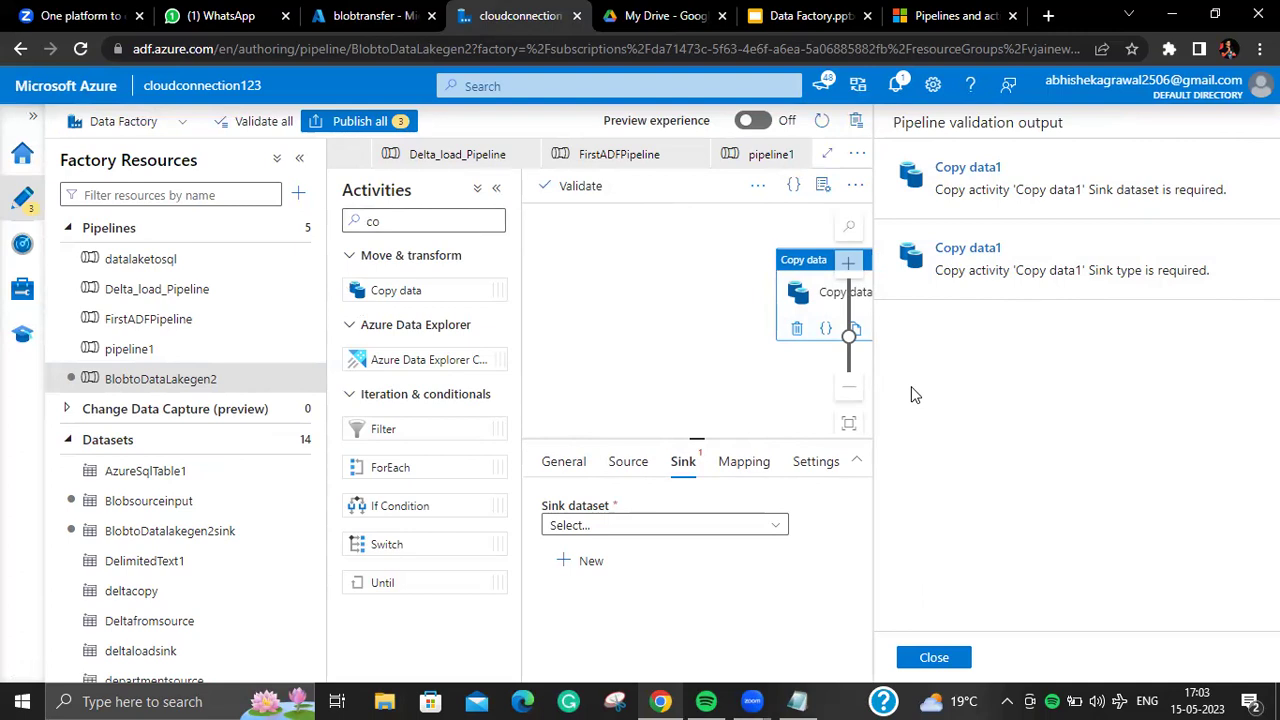
{"action": "left_click", "coordinate": [956, 659]}
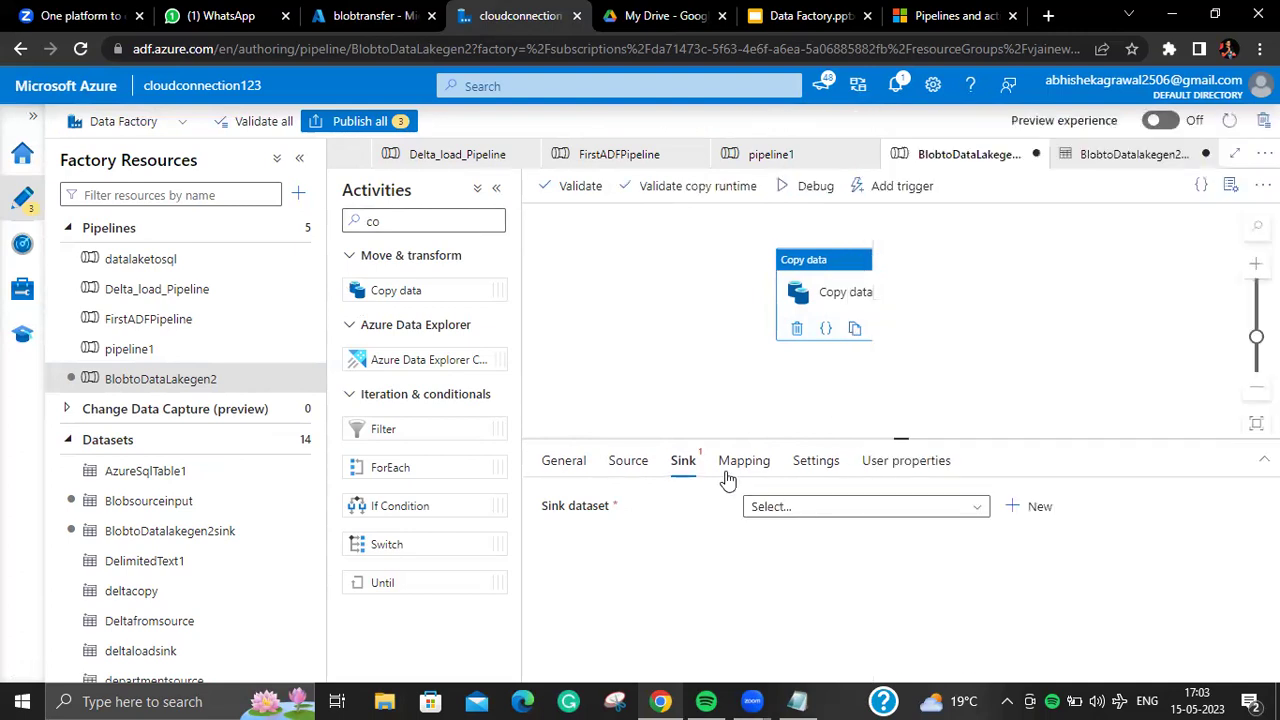
{"action": "left_click", "coordinate": [855, 512]}
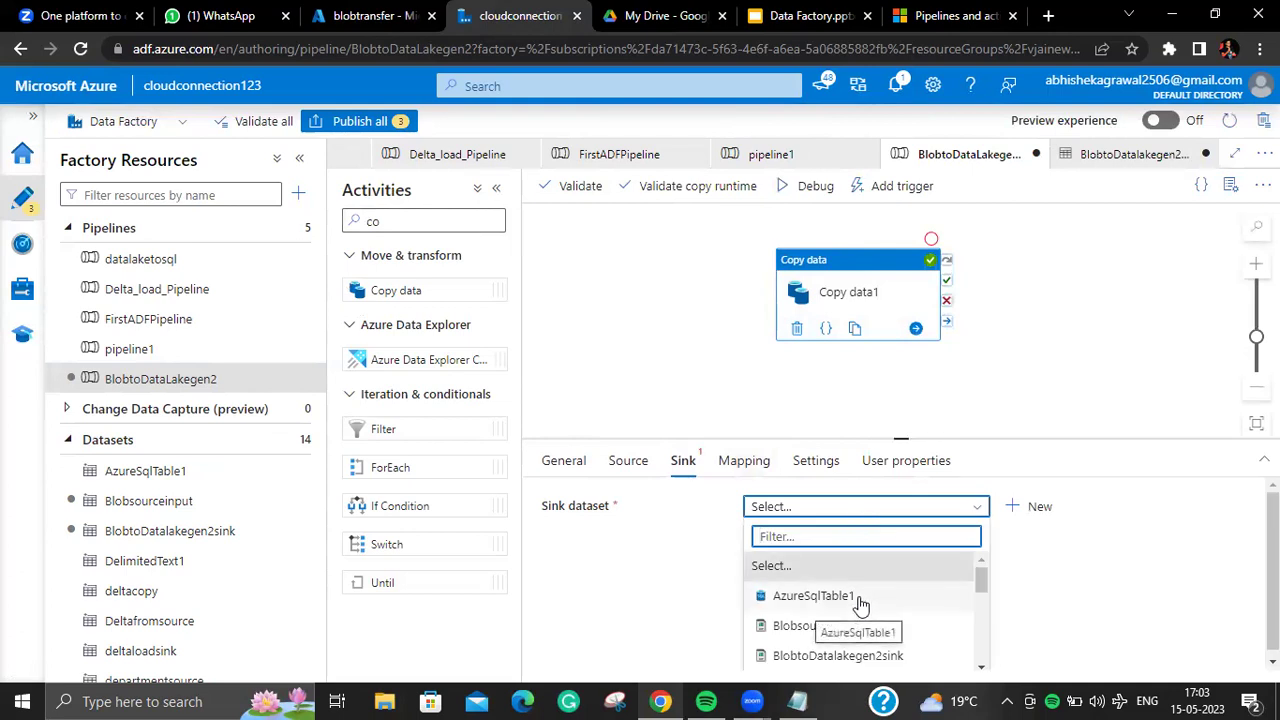
{"action": "left_click", "coordinate": [786, 660]}
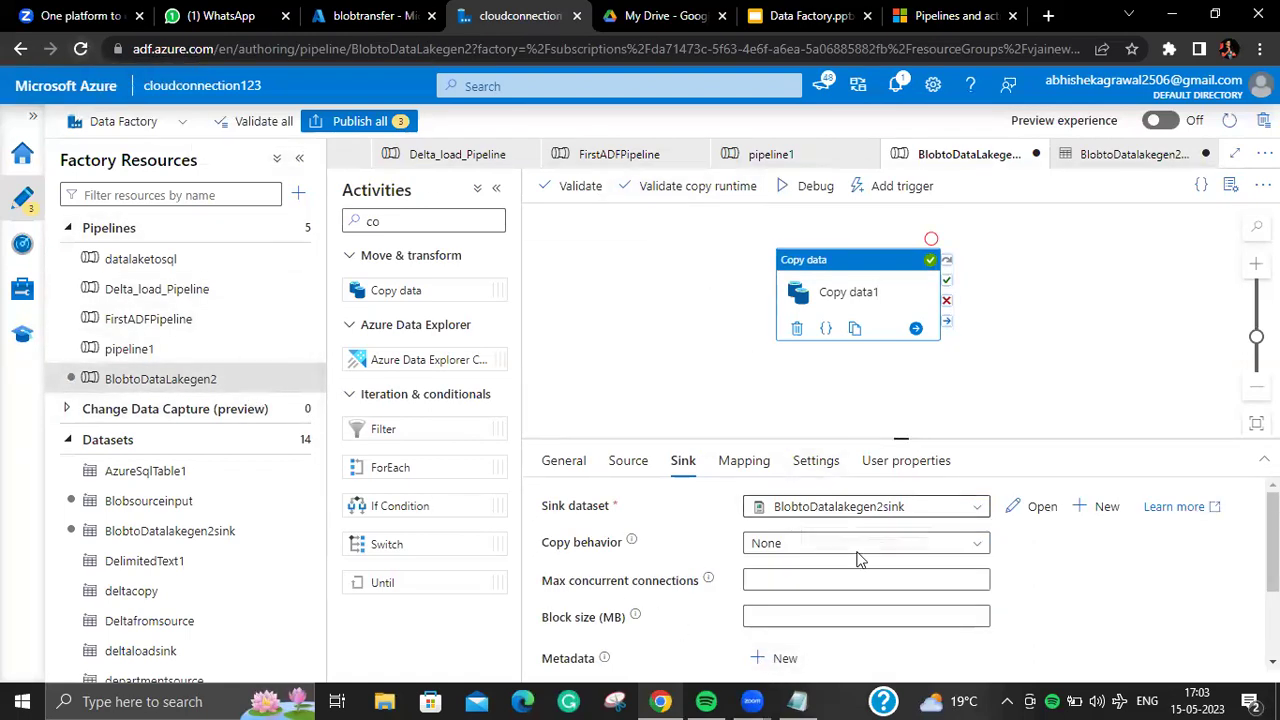
Step: Publish the three pending changes and create a new pipeline2
{"action": "left_click", "coordinate": [352, 121]}
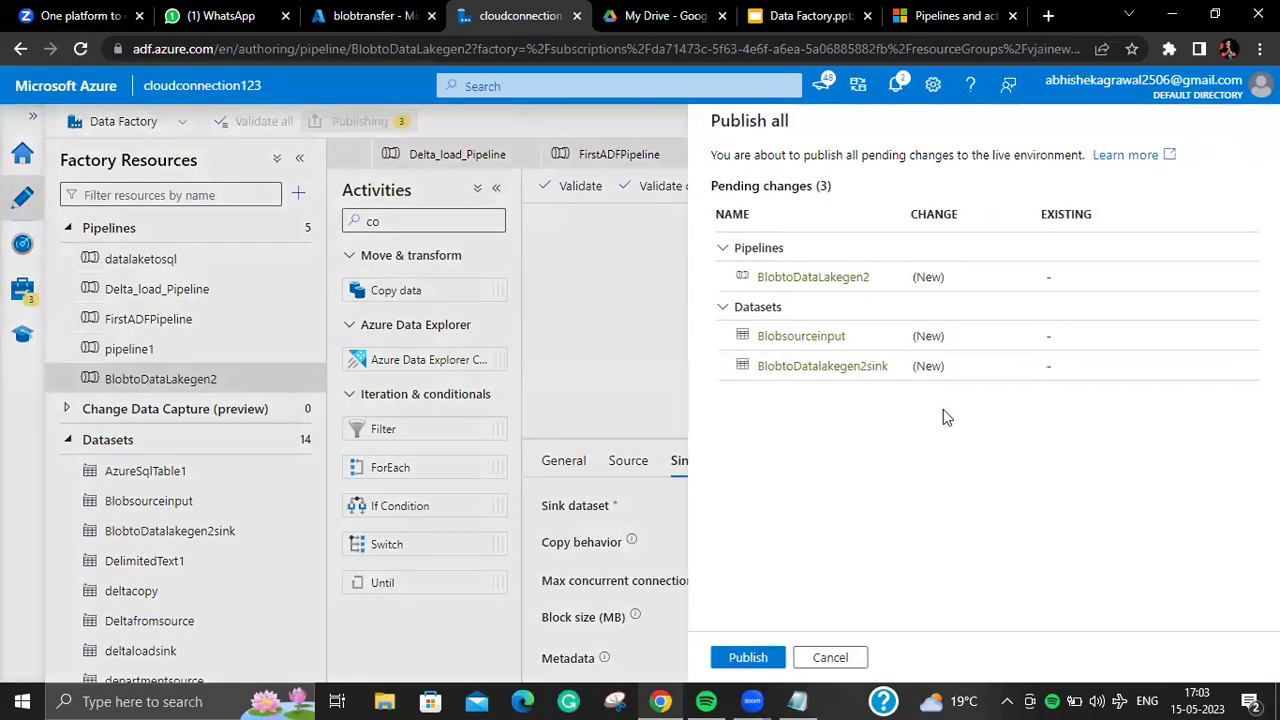
{"action": "left_click", "coordinate": [747, 657]}
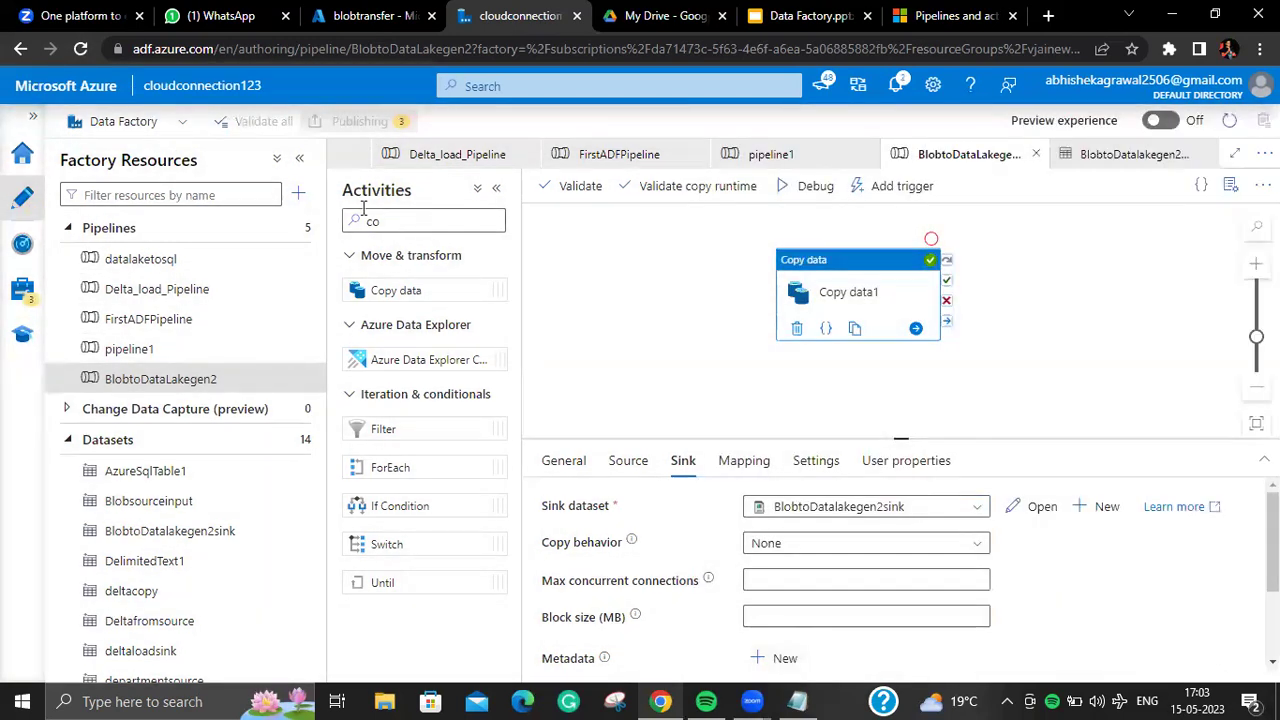
{"action": "left_click", "coordinate": [305, 229]}
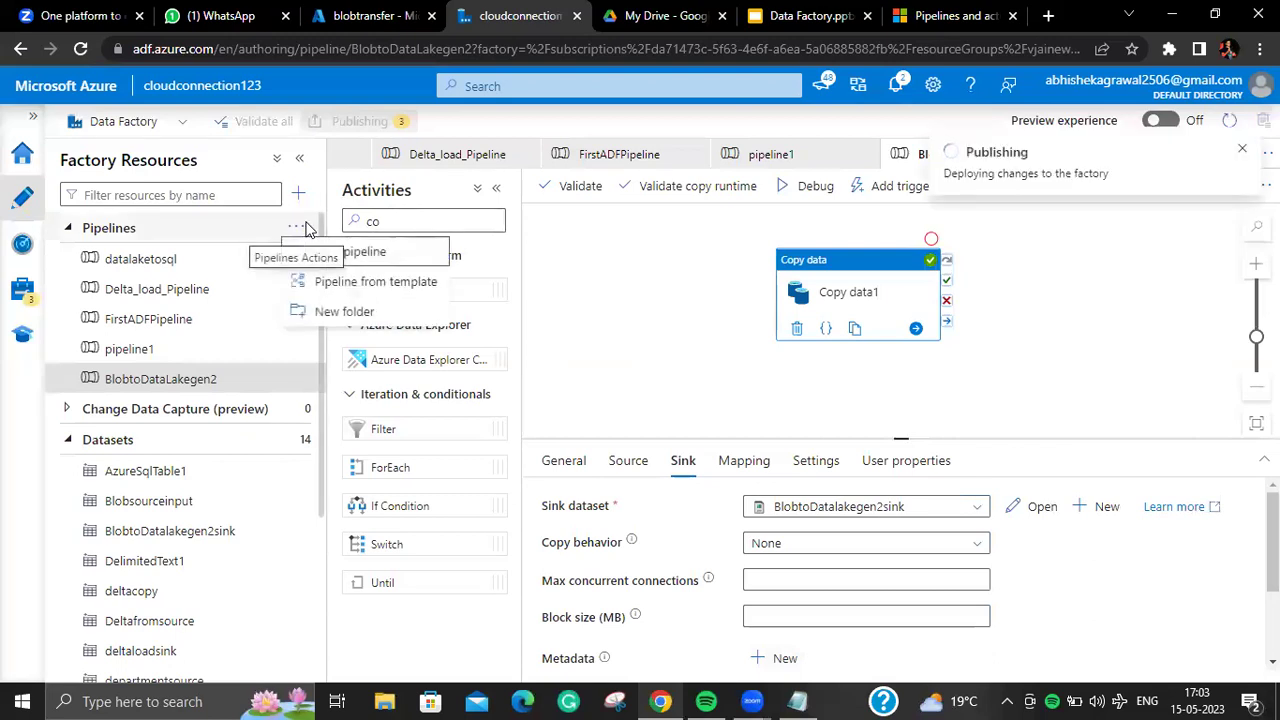
{"action": "left_click", "coordinate": [408, 264]}
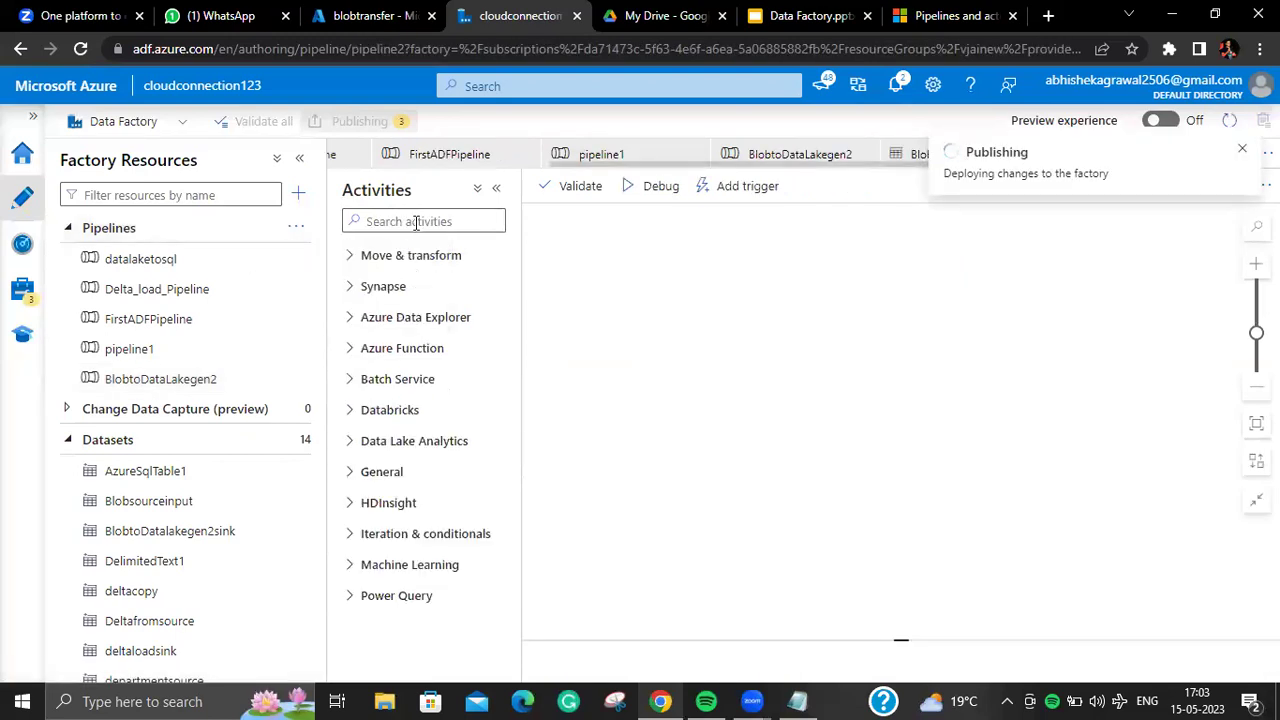
Step: Search activities for 'co' and place a Copy data activity on pipeline2's canvas
{"action": "left_click", "coordinate": [416, 221]}
{"action": "type", "text": "co"}
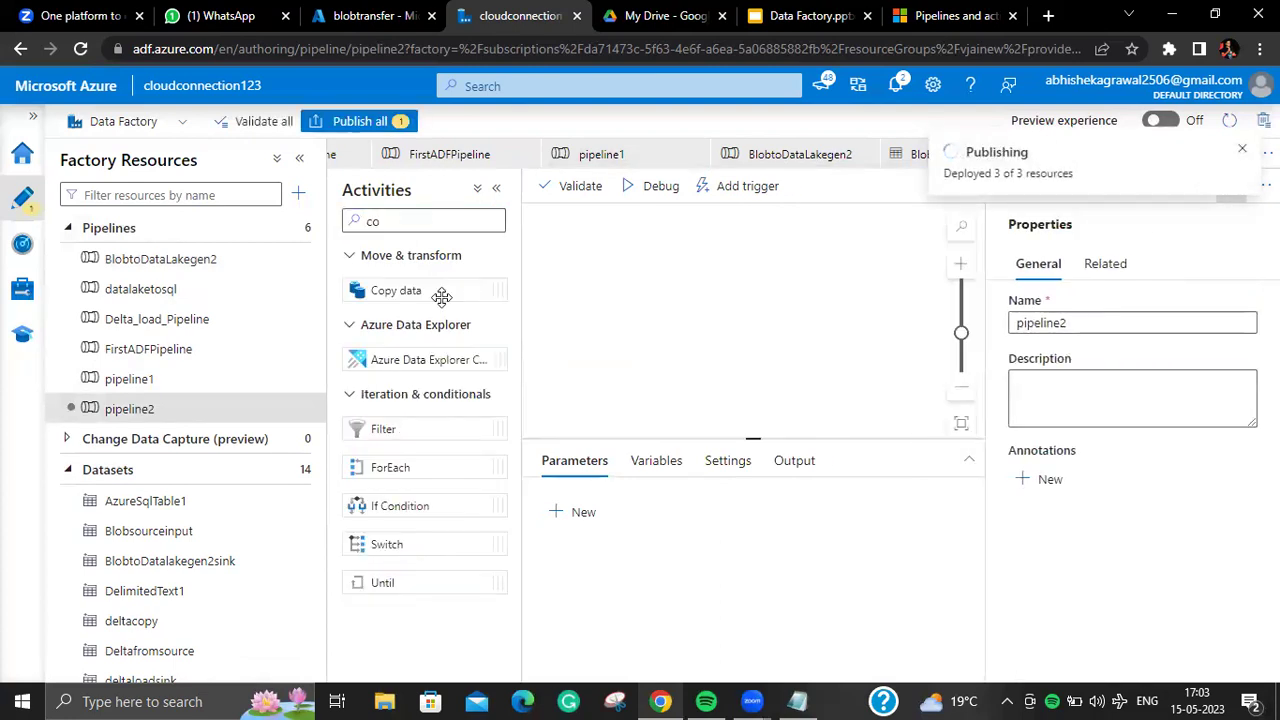
{"action": "left_click_drag", "start_coordinate": [441, 296], "coordinate": [931, 259]}
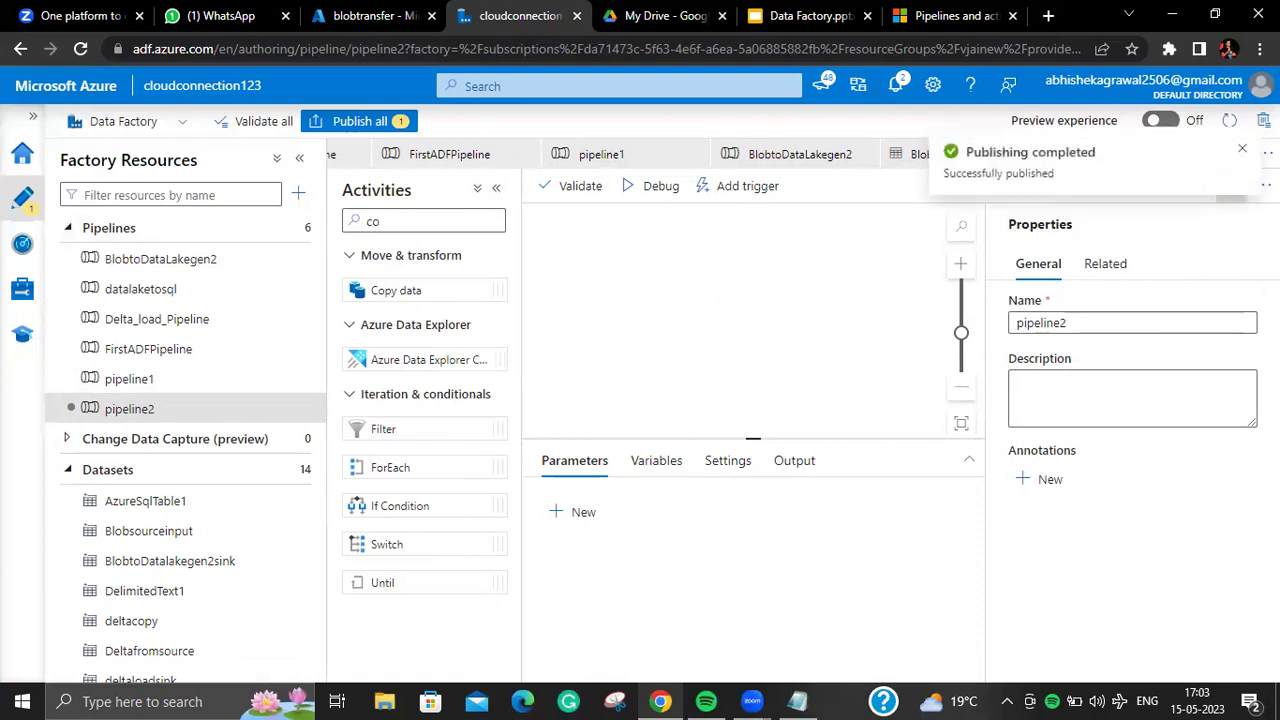
{"action": "left_click", "coordinate": [1243, 153]}
{"action": "left_click", "coordinate": [1230, 185]}
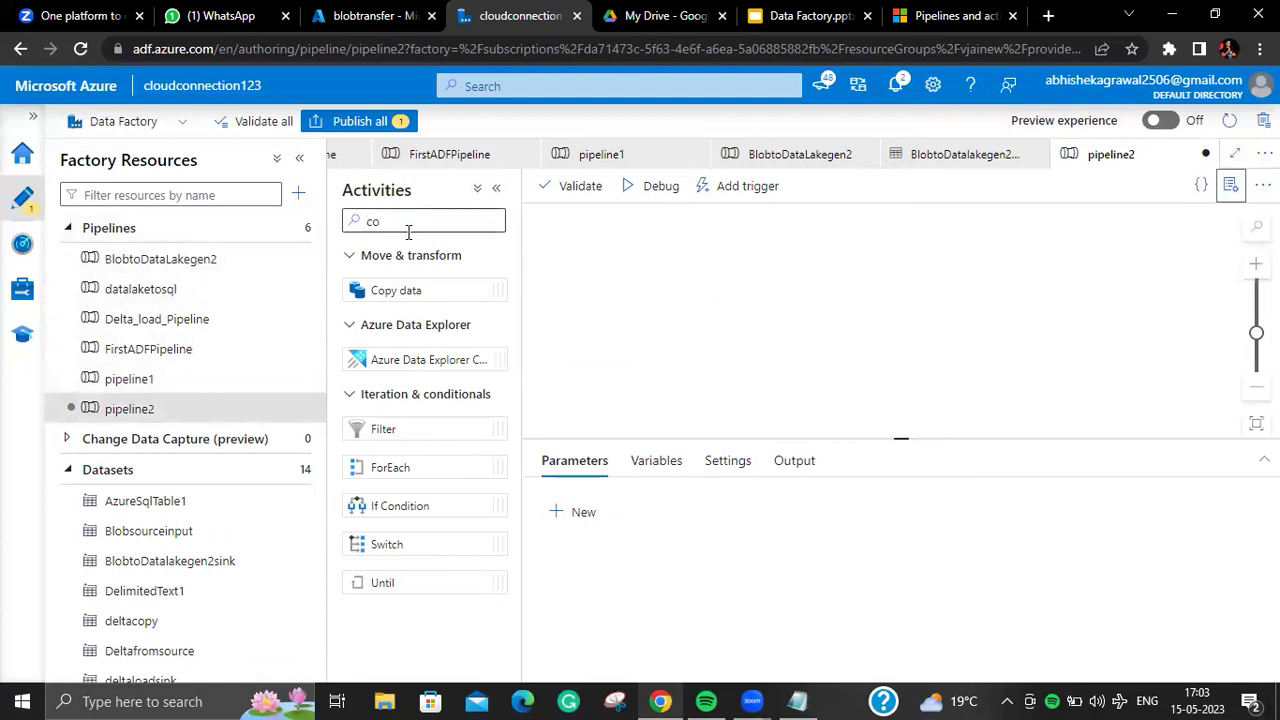
{"action": "left_click_drag", "start_coordinate": [434, 288], "coordinate": [835, 288]}
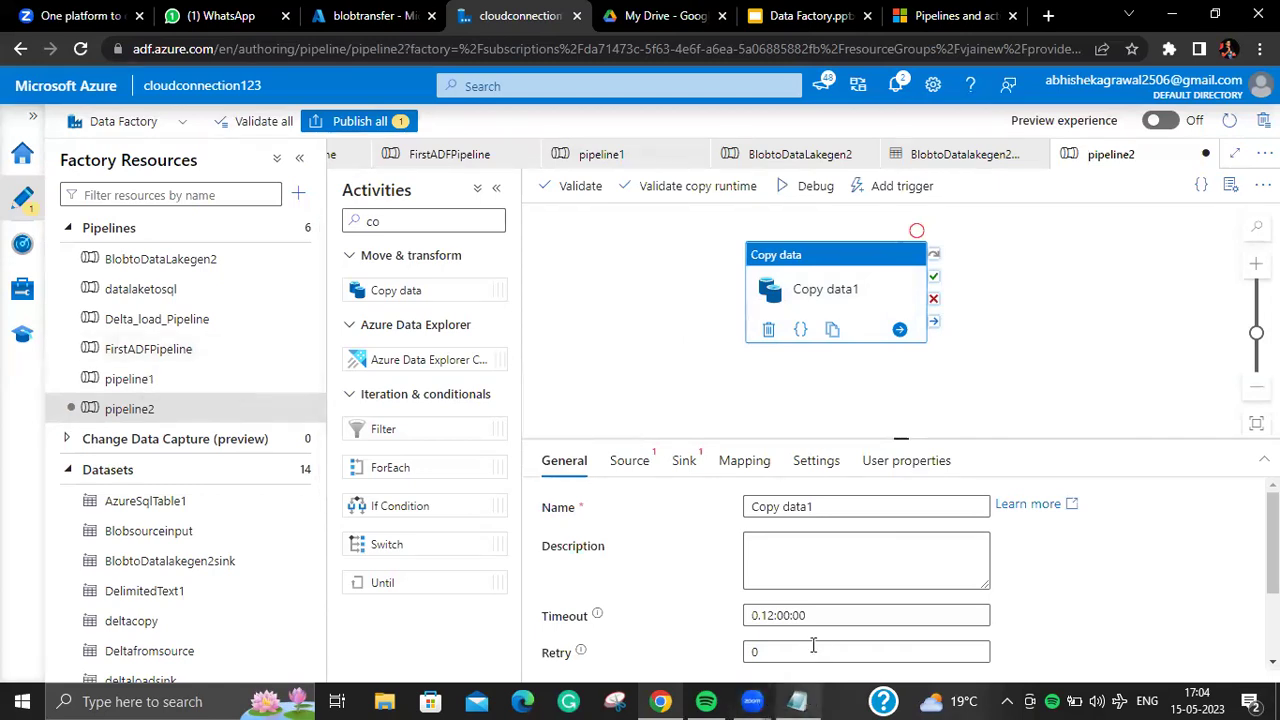
Step: Type a Copy data1 description noting the 1st data lake gen2 input-output and 2nd blob-data lakegen pipelines
{"action": "left_click", "coordinate": [794, 563]}
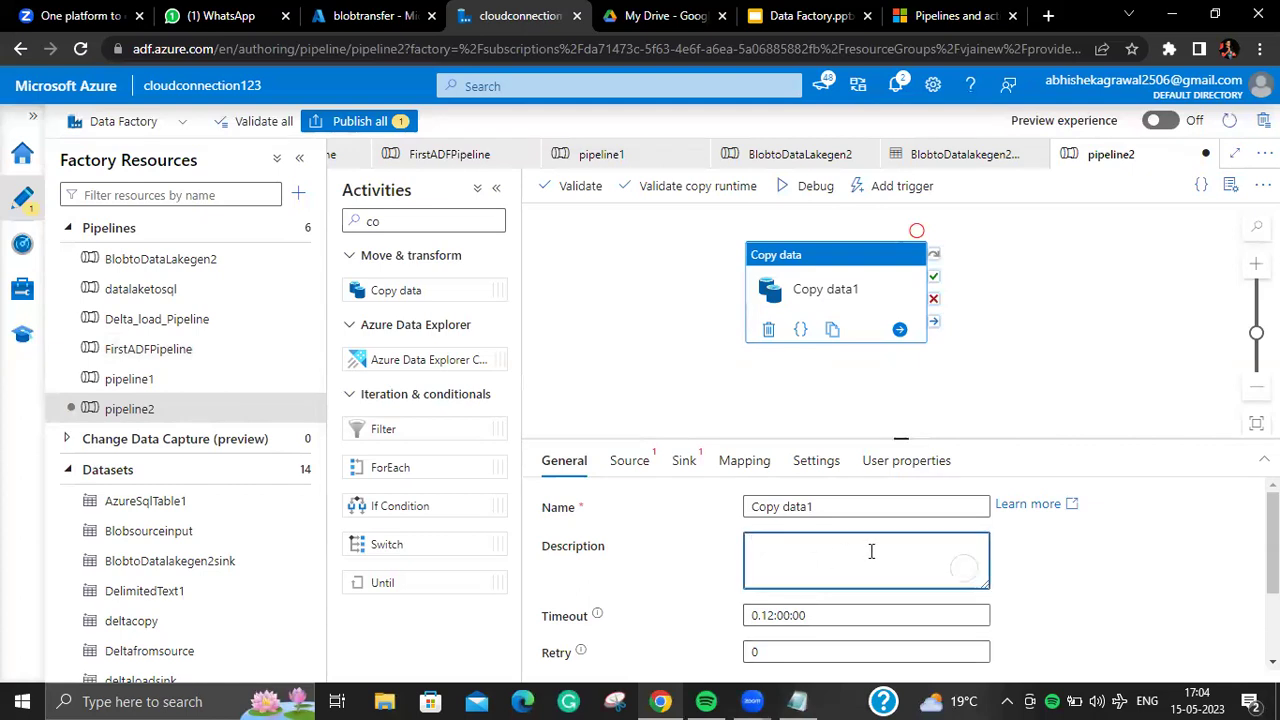
{"action": "type", "text": "--"}
{"action": "left_click", "coordinate": [253, 258]}
{"action": "left_click", "coordinate": [180, 410]}
{"action": "left_click", "coordinate": [774, 542]}
{"action": "type", "text": "1stt data lake gen2"}
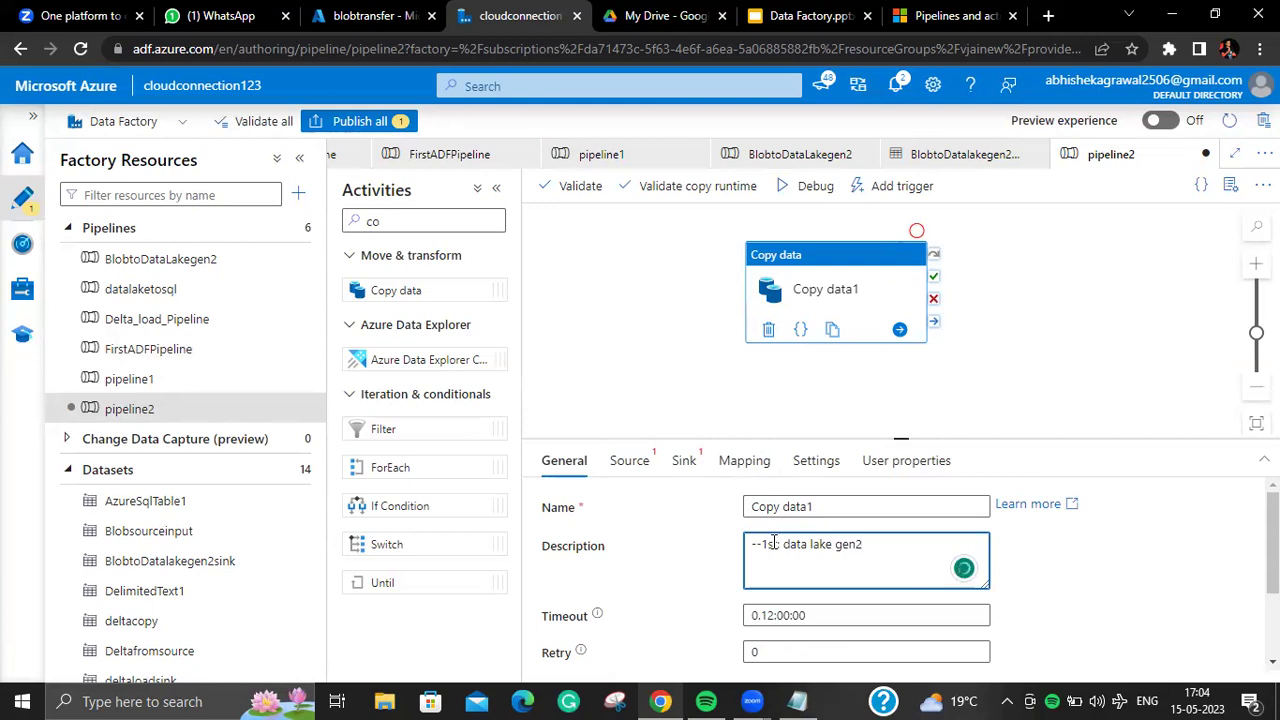
{"action": "type", "text": " inpu"}
{"action": "type", "text": "t-ou"}
{"action": "type", "text": "--2nd"}
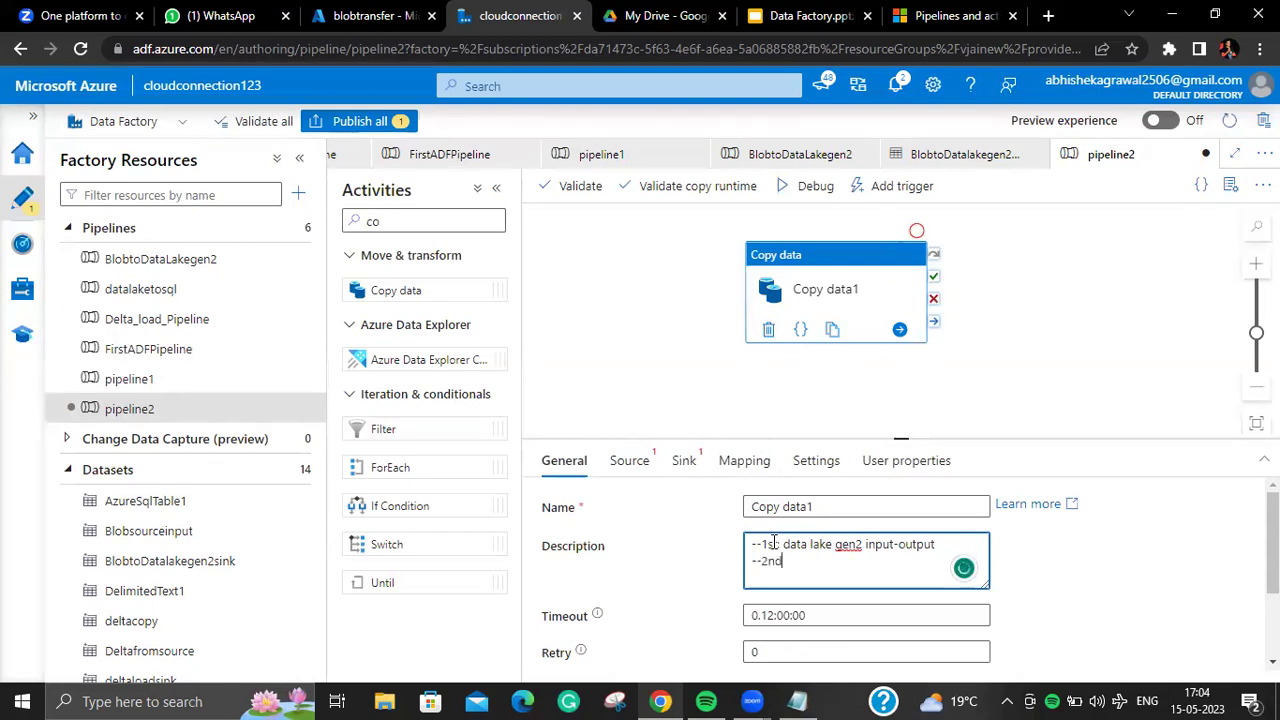
{"action": "type", "text": " pipeline"}
{"action": "type", "text": " bo"}
{"action": "type", "text": "ob-da"}
{"action": "type", "text": "ta la"}
{"action": "type", "text": "kegen2"}
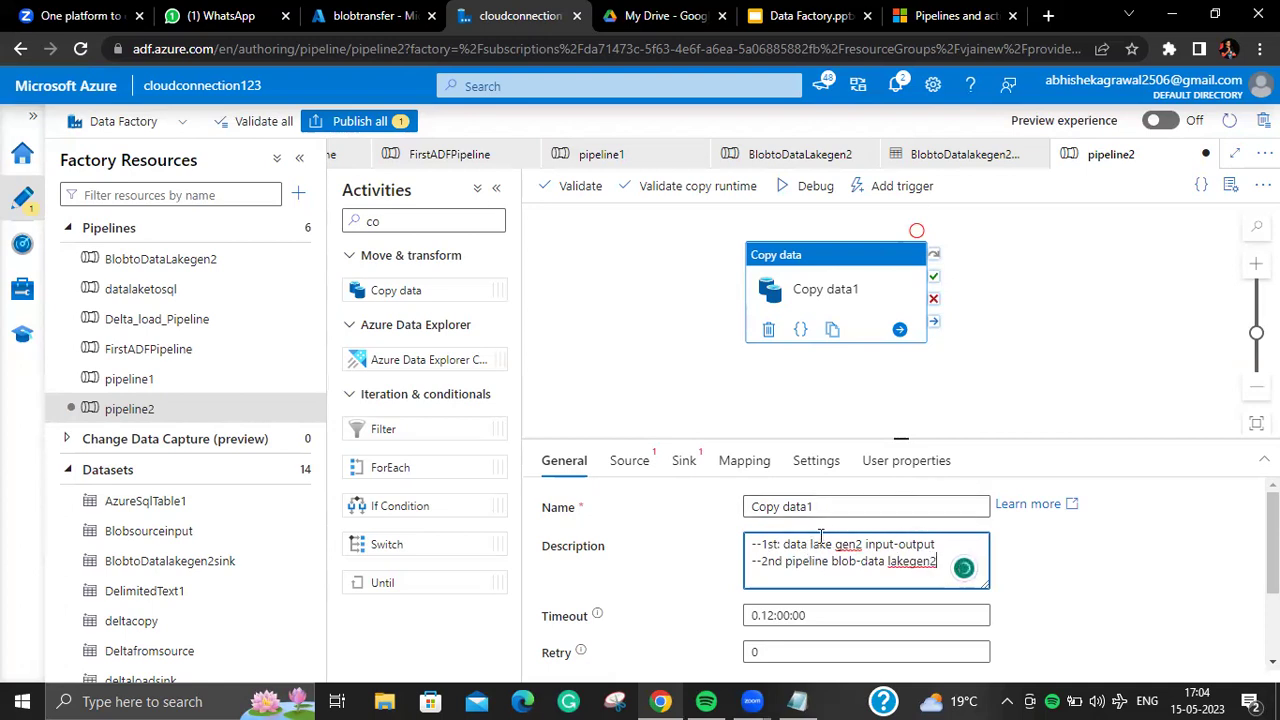
Step: Extend the description's second line to 'blob-data lakegen2(blob transfer)'
{"action": "left_click_drag", "start_coordinate": [834, 545], "coordinate": [860, 563]}
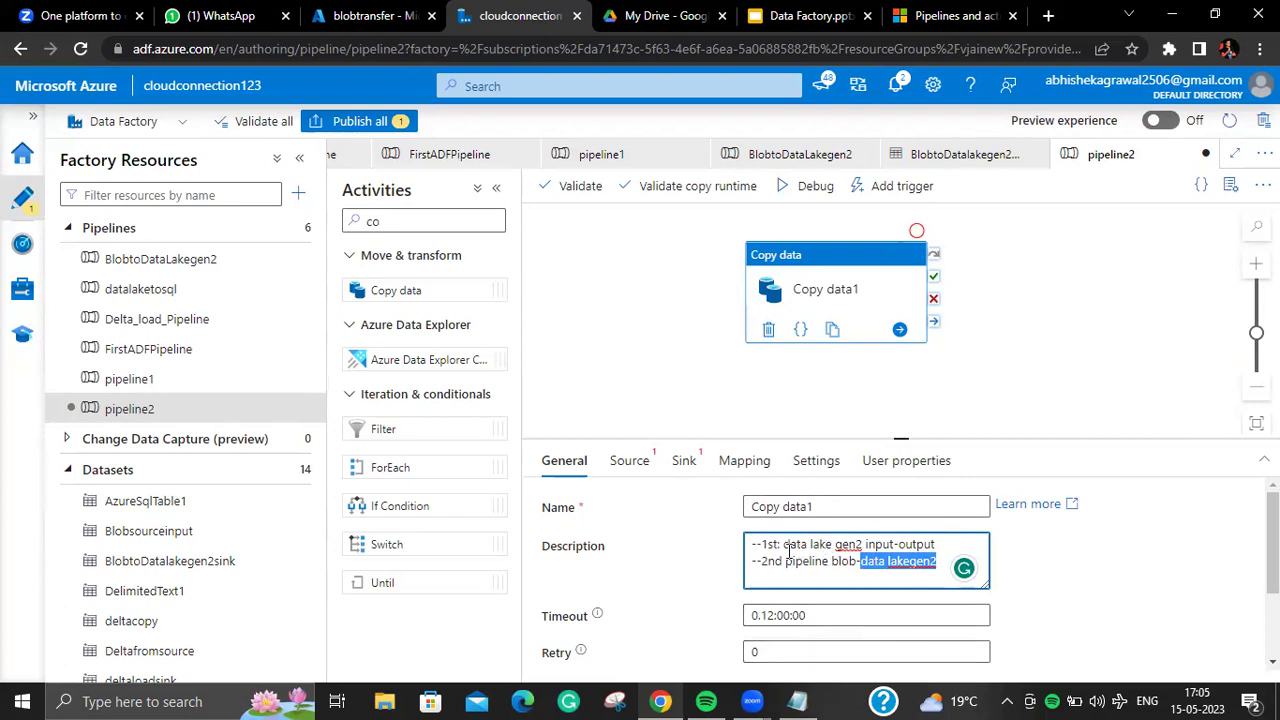
{"action": "left_click_drag", "start_coordinate": [762, 545], "coordinate": [899, 543]}
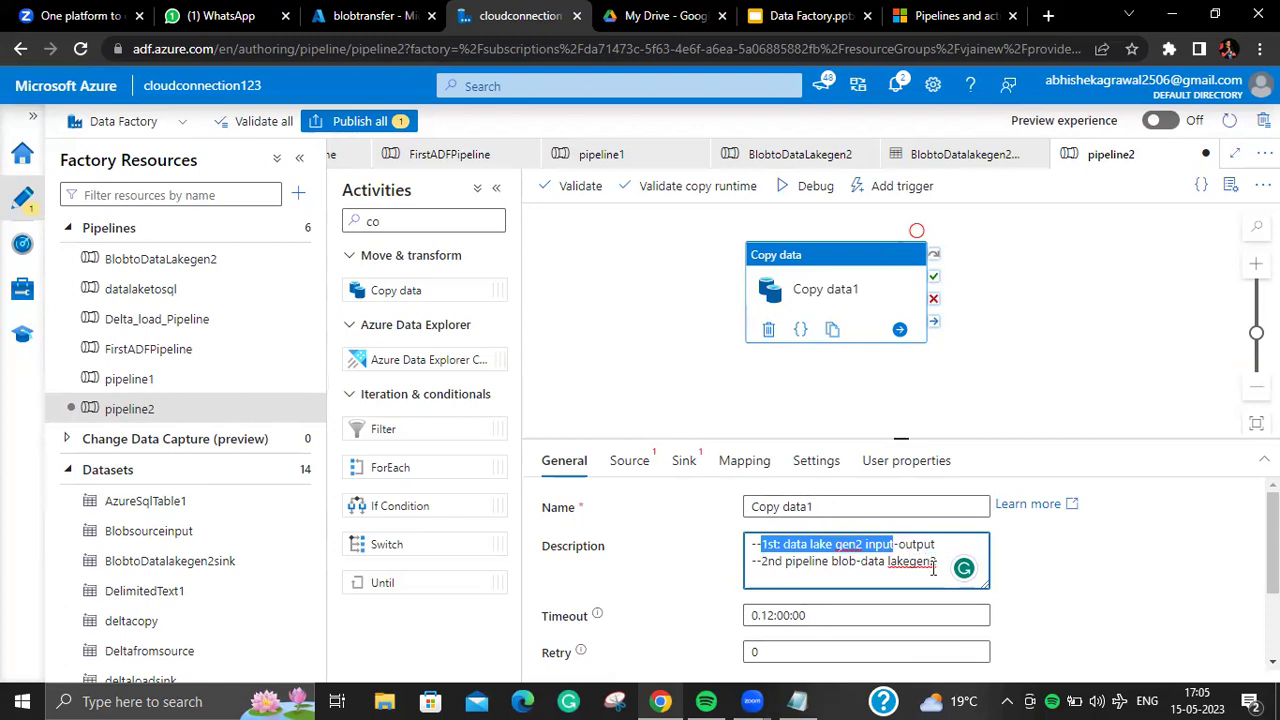
{"action": "left_click", "coordinate": [941, 561]}
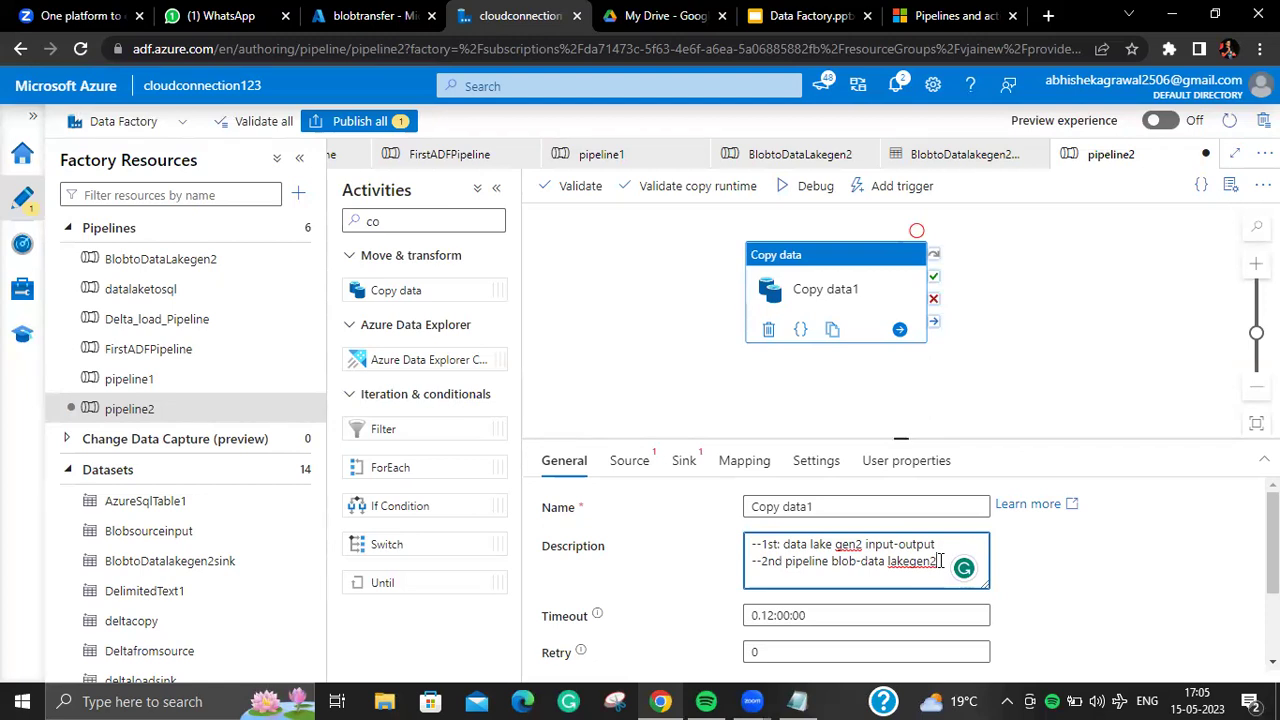
{"action": "type", "text": "(blob transfer"}
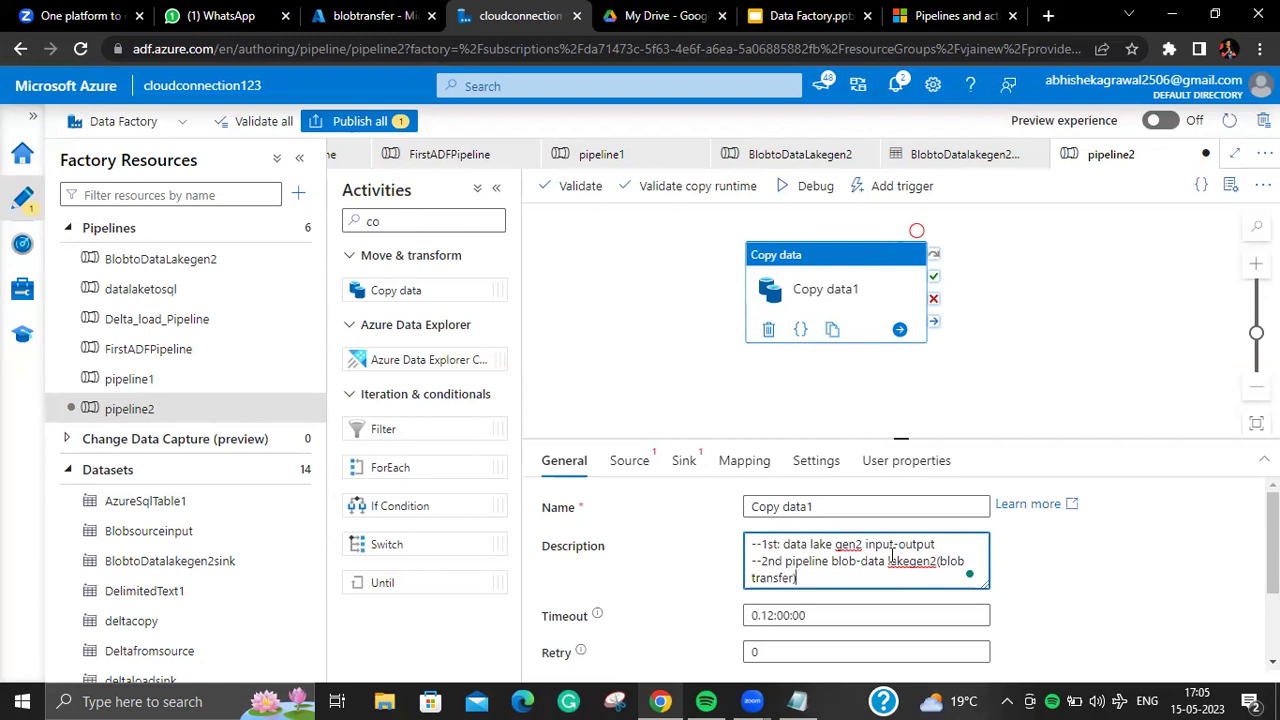
{"action": "left_click_drag", "start_coordinate": [892, 544], "coordinate": [738, 552]}
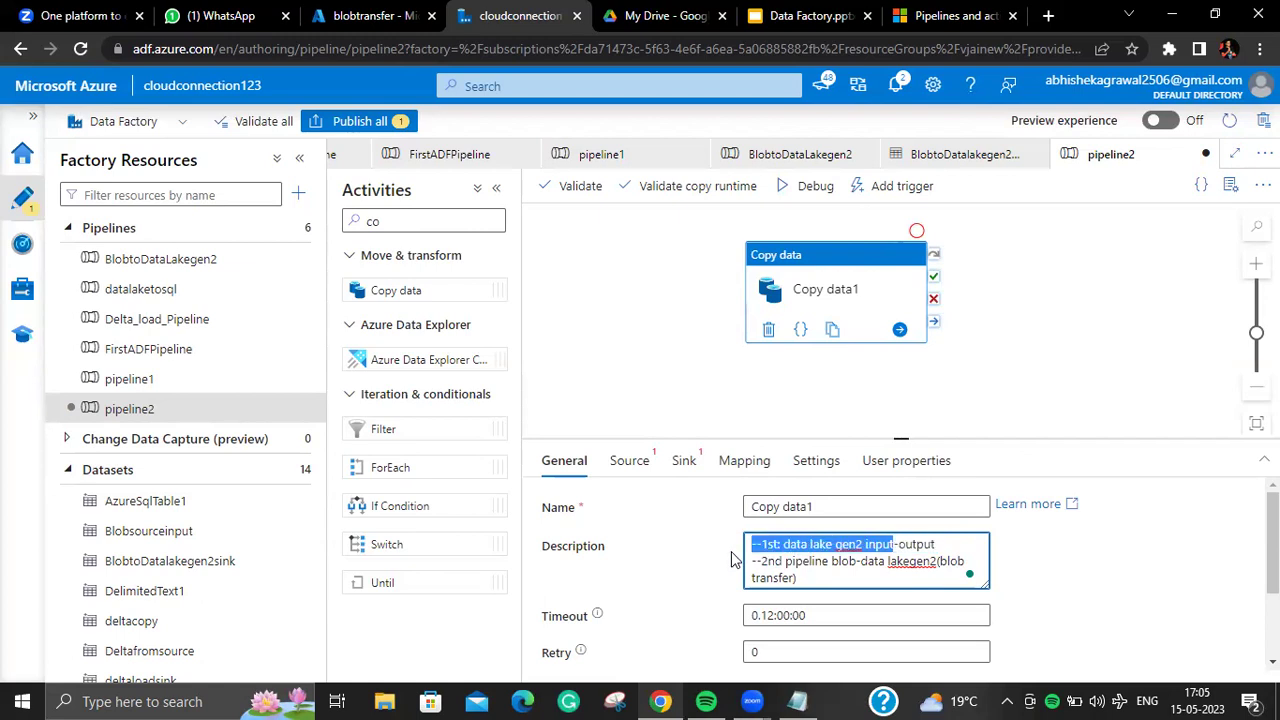
{"action": "left_click_drag", "start_coordinate": [815, 580], "coordinate": [860, 561]}
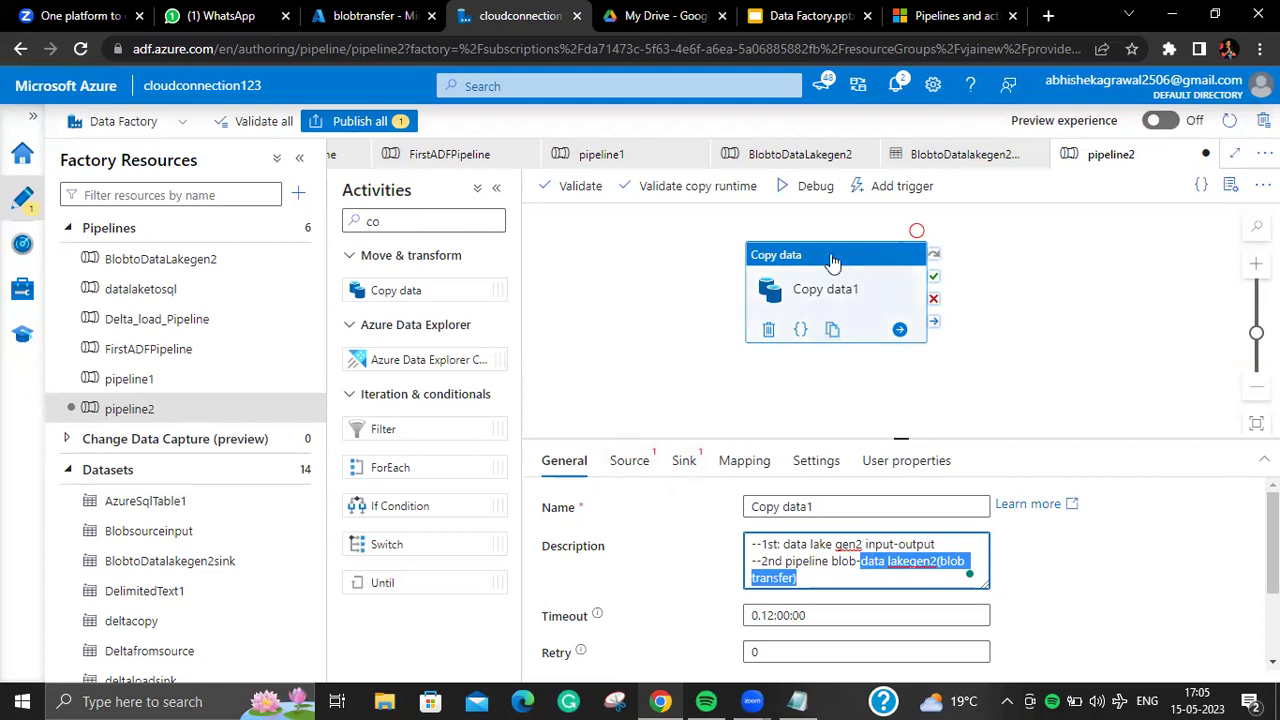
{"action": "left_click", "coordinate": [619, 462]}
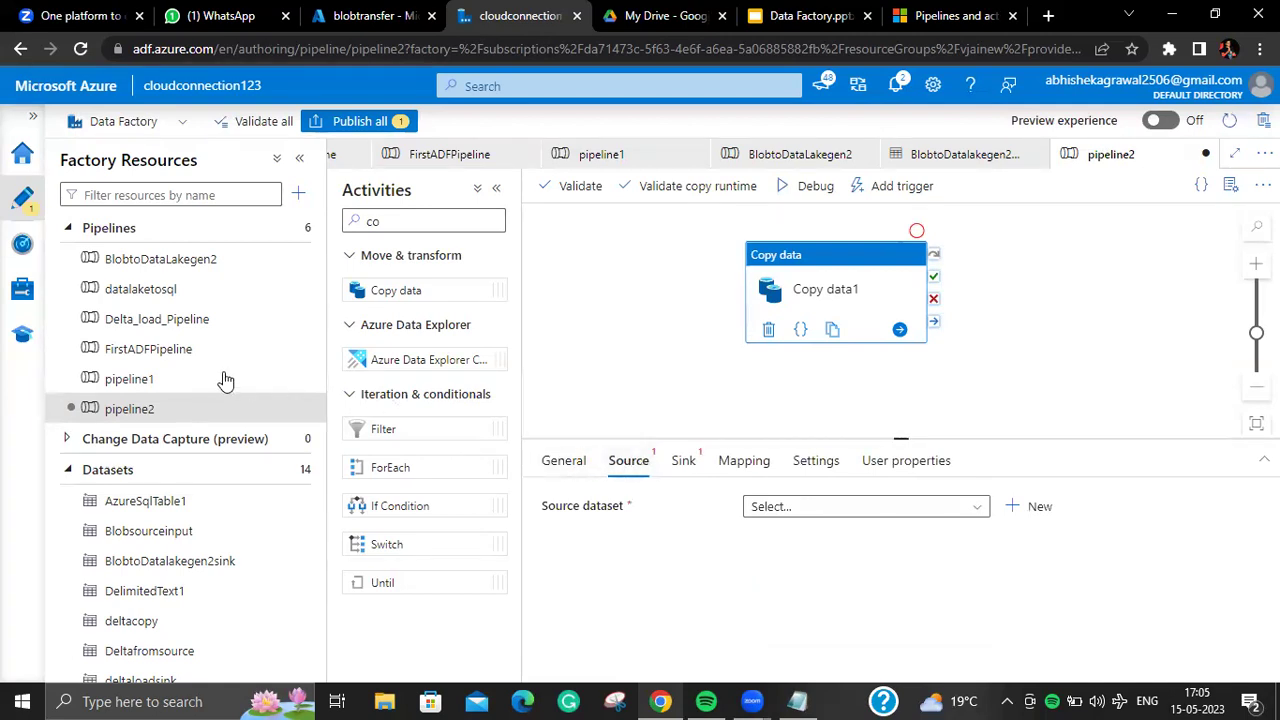
Step: Check FirstADFPipeline's source, then set pipeline2's source dataset to Firstcopyinputtooutput
{"action": "left_click", "coordinate": [203, 352]}
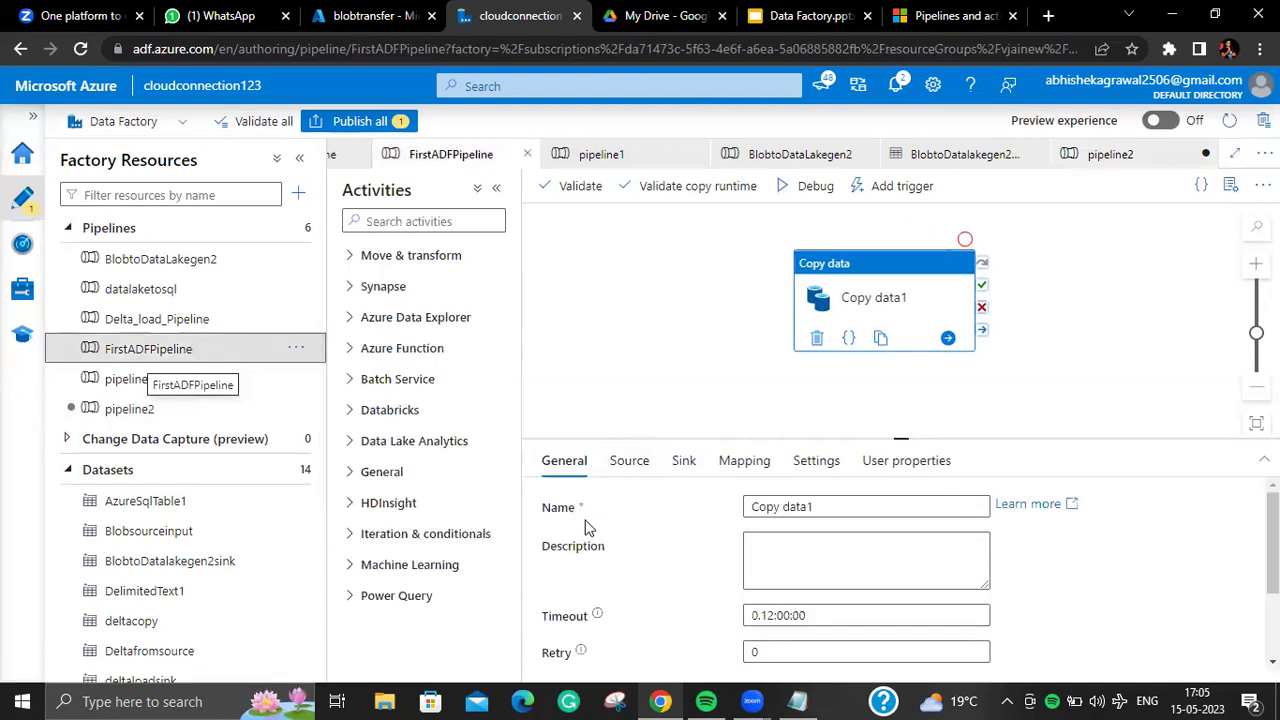
{"action": "left_click", "coordinate": [625, 472]}
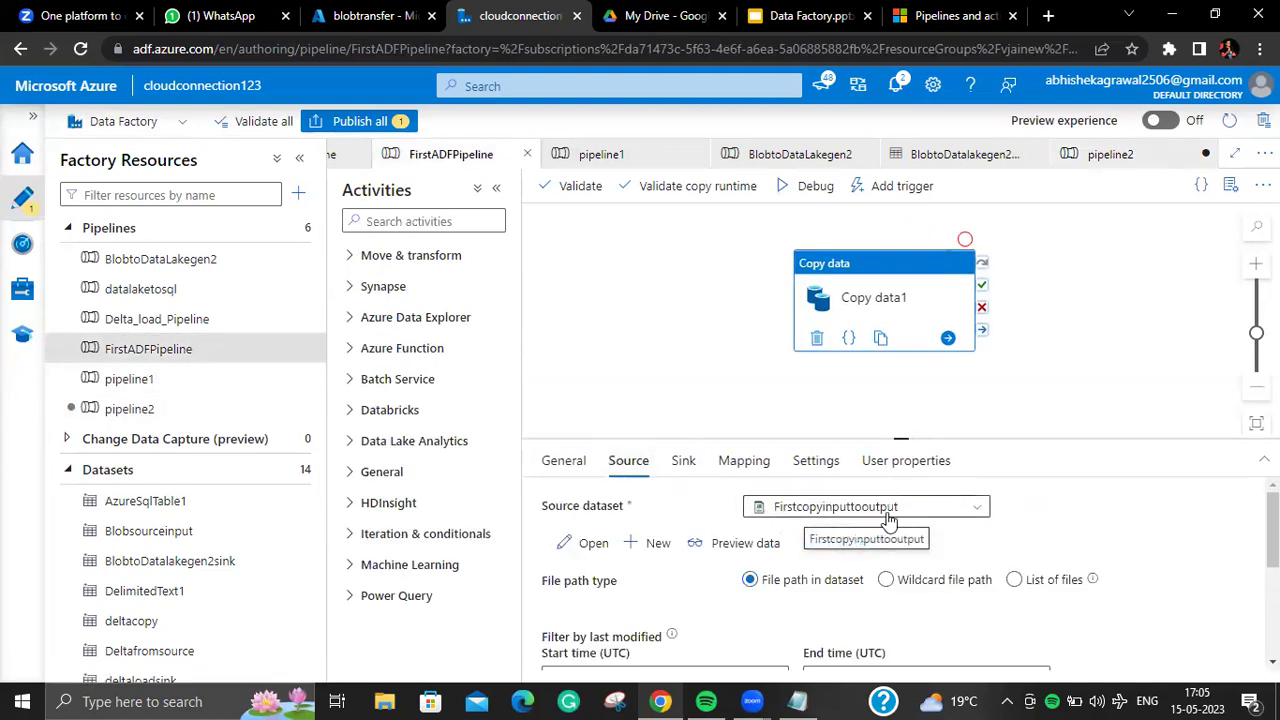
{"action": "left_click", "coordinate": [149, 408]}
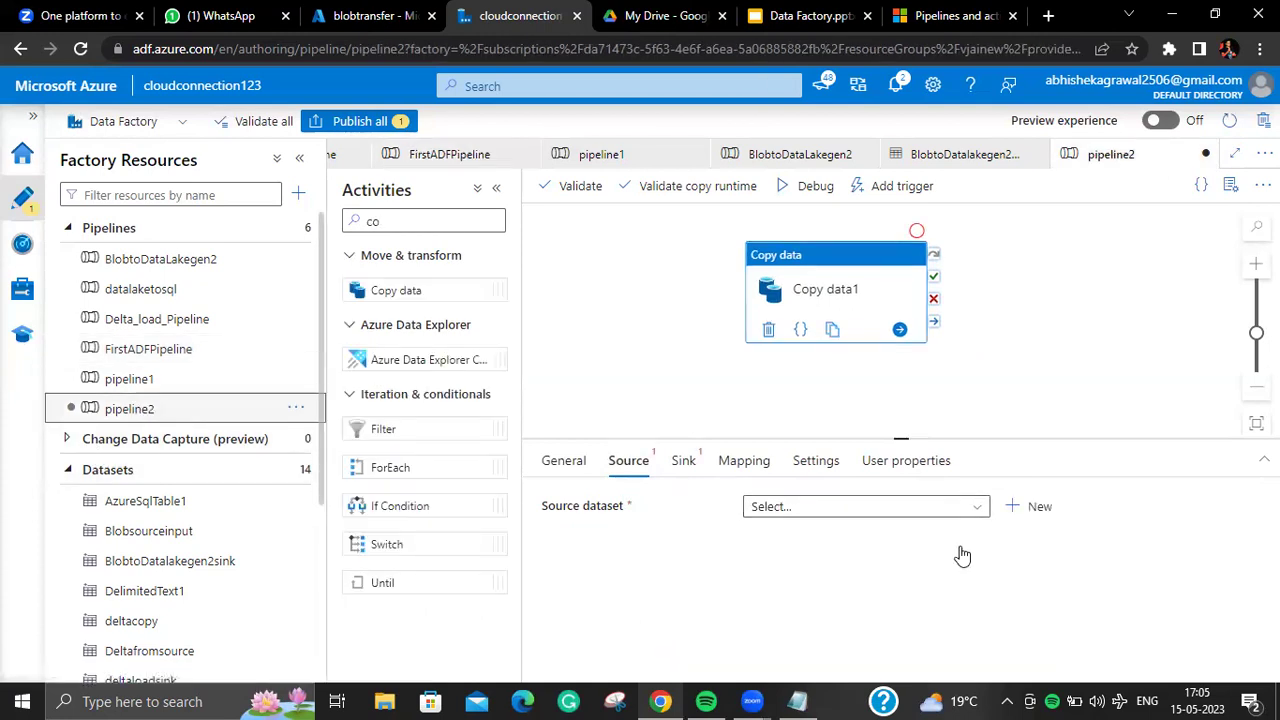
{"action": "left_click", "coordinate": [868, 506]}
{"action": "type", "text": "f"}
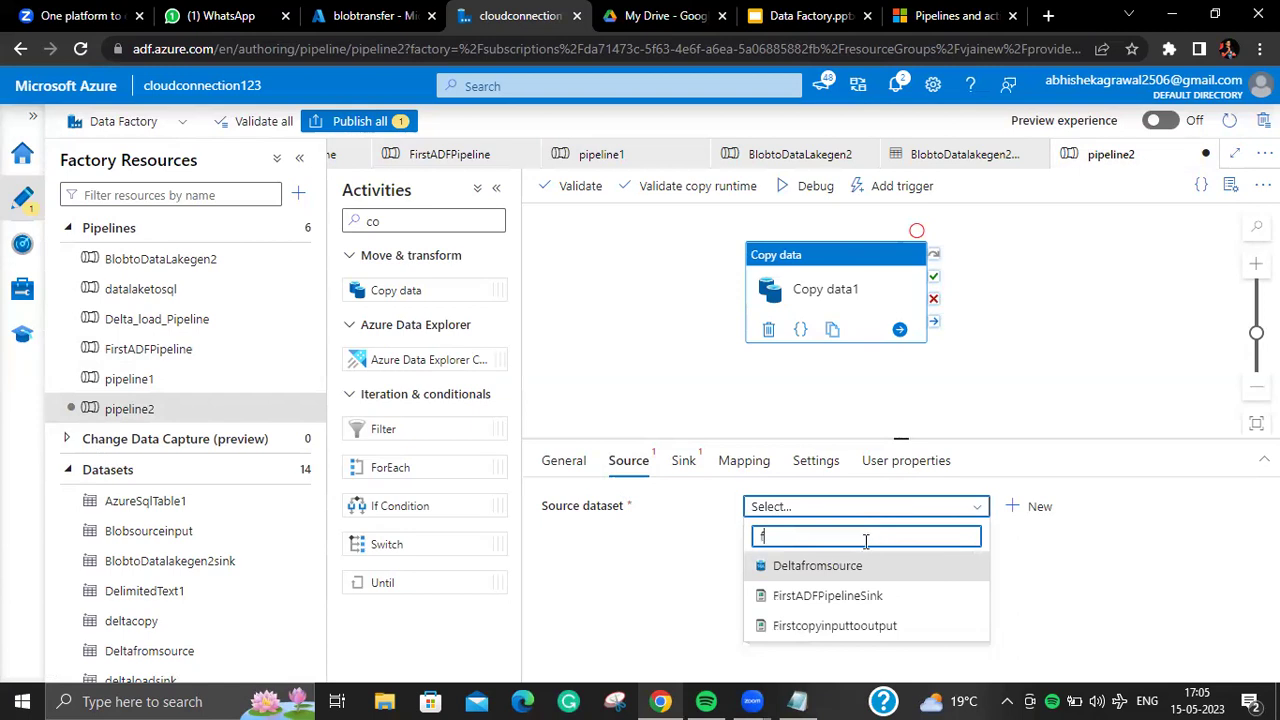
{"action": "left_click", "coordinate": [857, 626]}
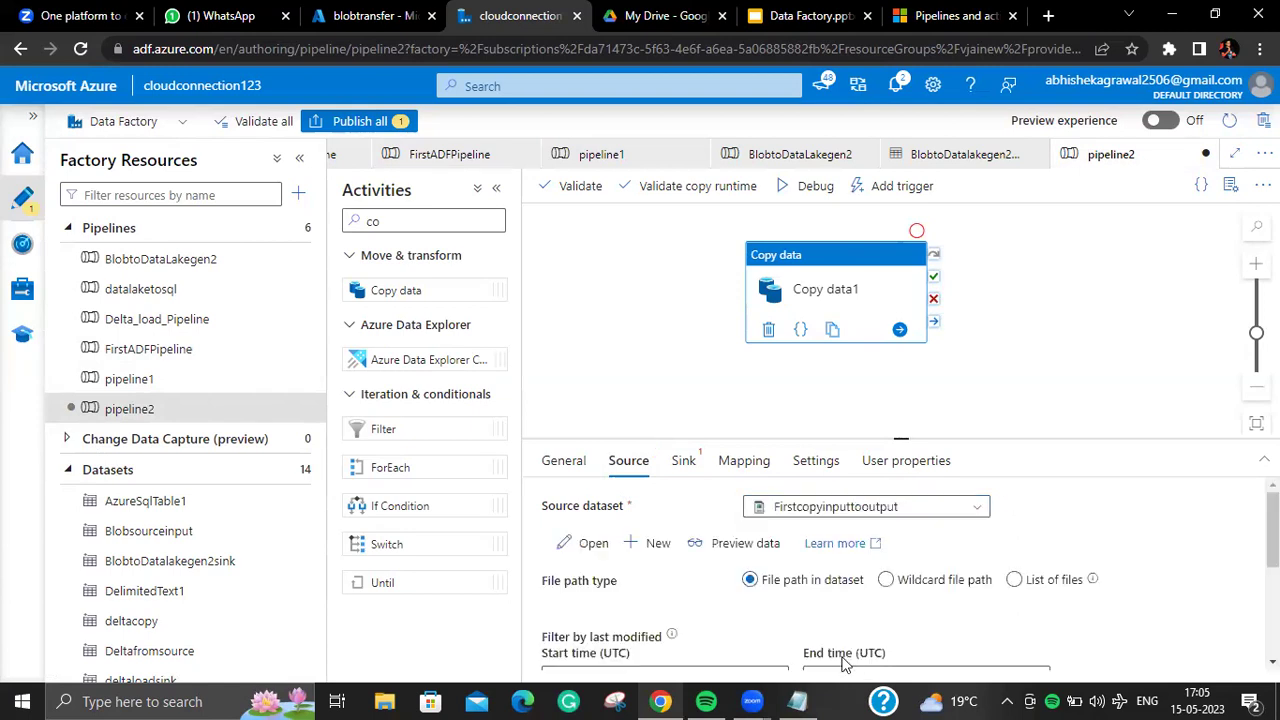
Step: Set the sink dataset to BlobtoDatalakegen2sink and inspect the Firstcopyinputtooutput dataset definition
{"action": "left_click", "coordinate": [690, 462]}
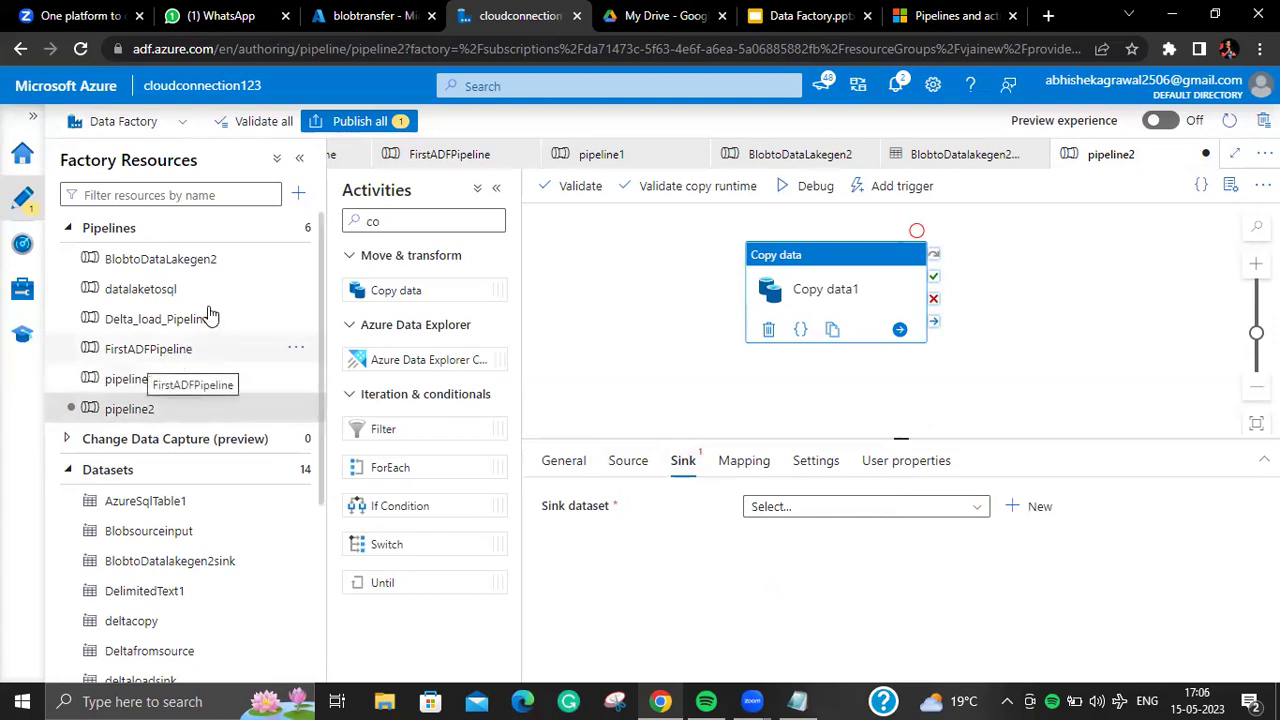
{"action": "left_click", "coordinate": [815, 508]}
{"action": "type", "text": "blo"}
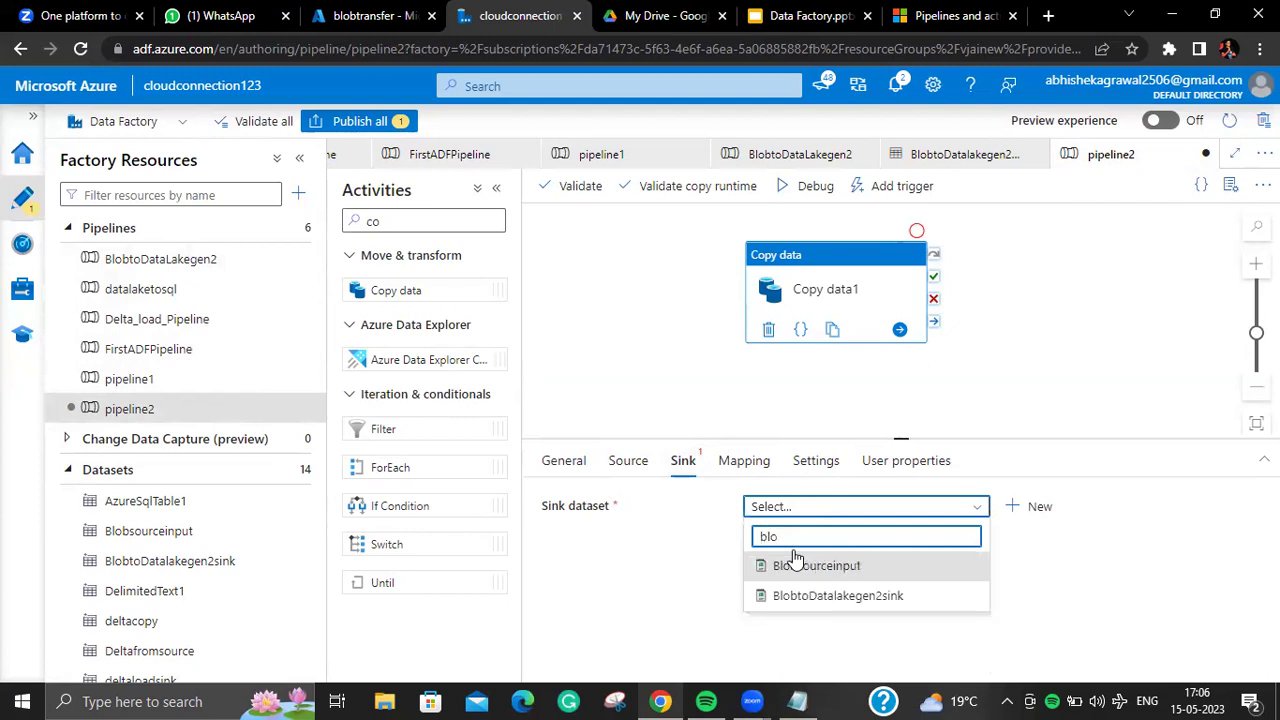
{"action": "left_click", "coordinate": [868, 595]}
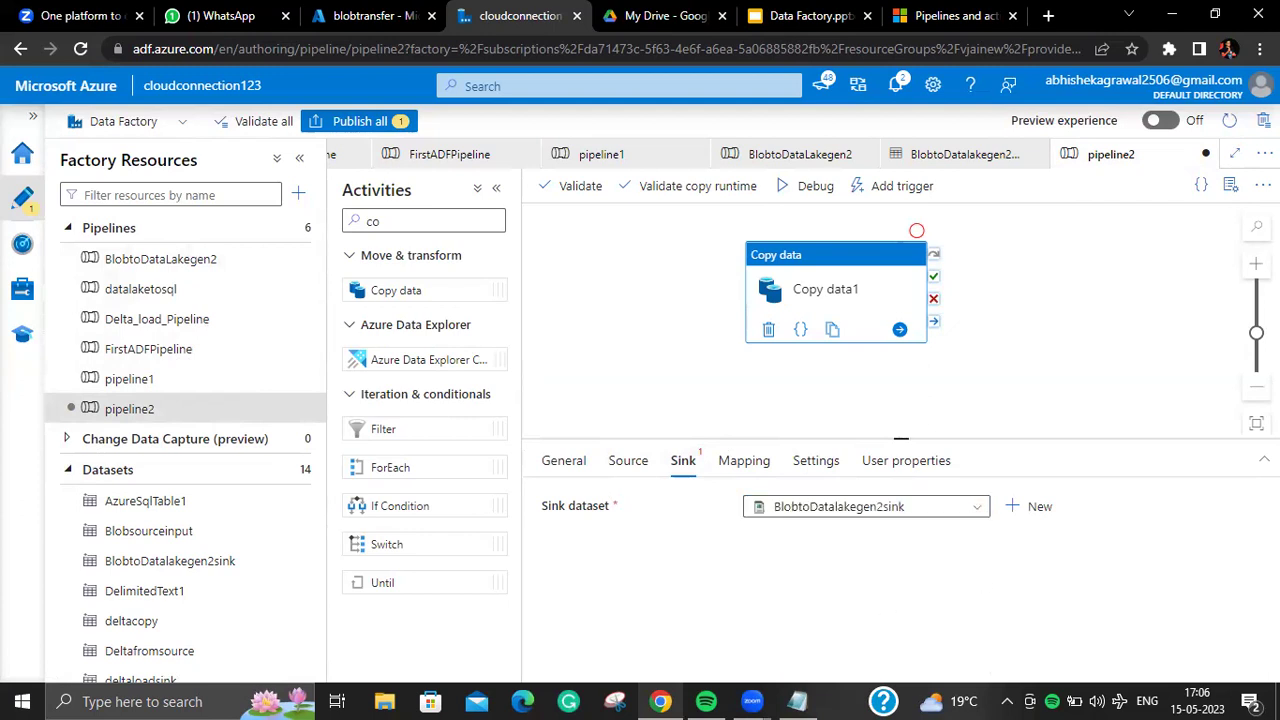
{"action": "left_click", "coordinate": [626, 461]}
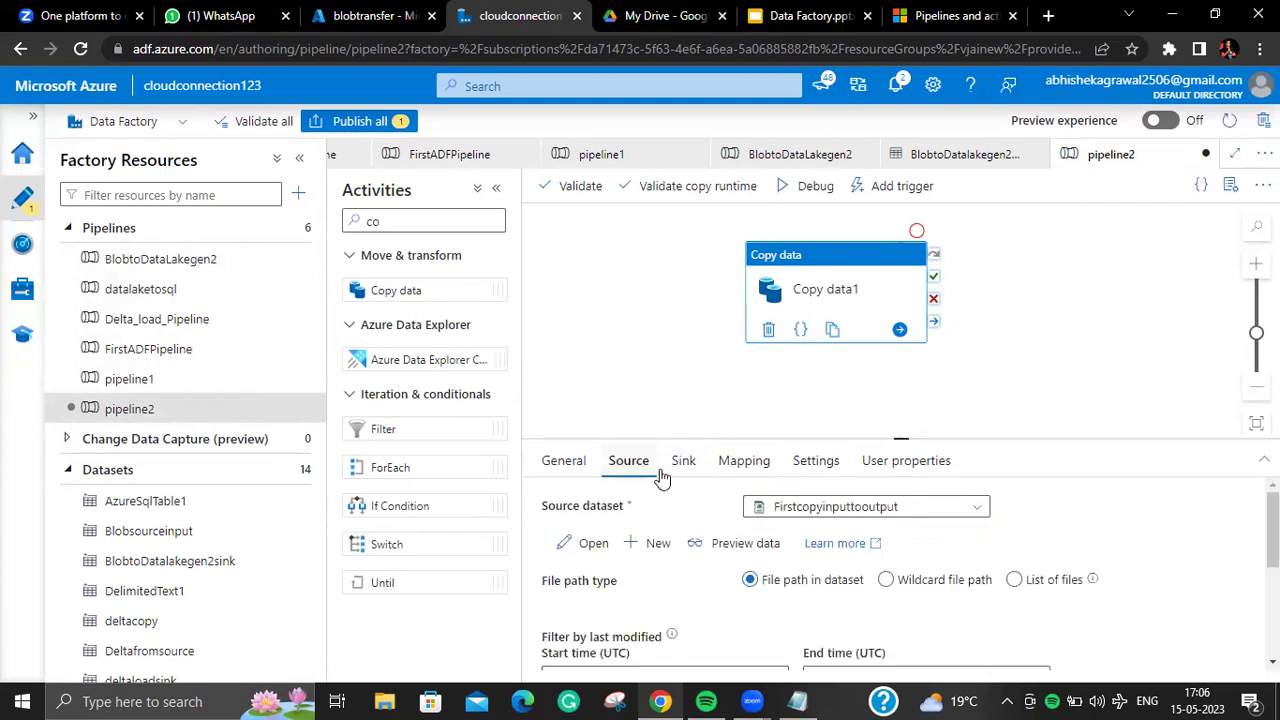
{"action": "left_click", "coordinate": [585, 550]}
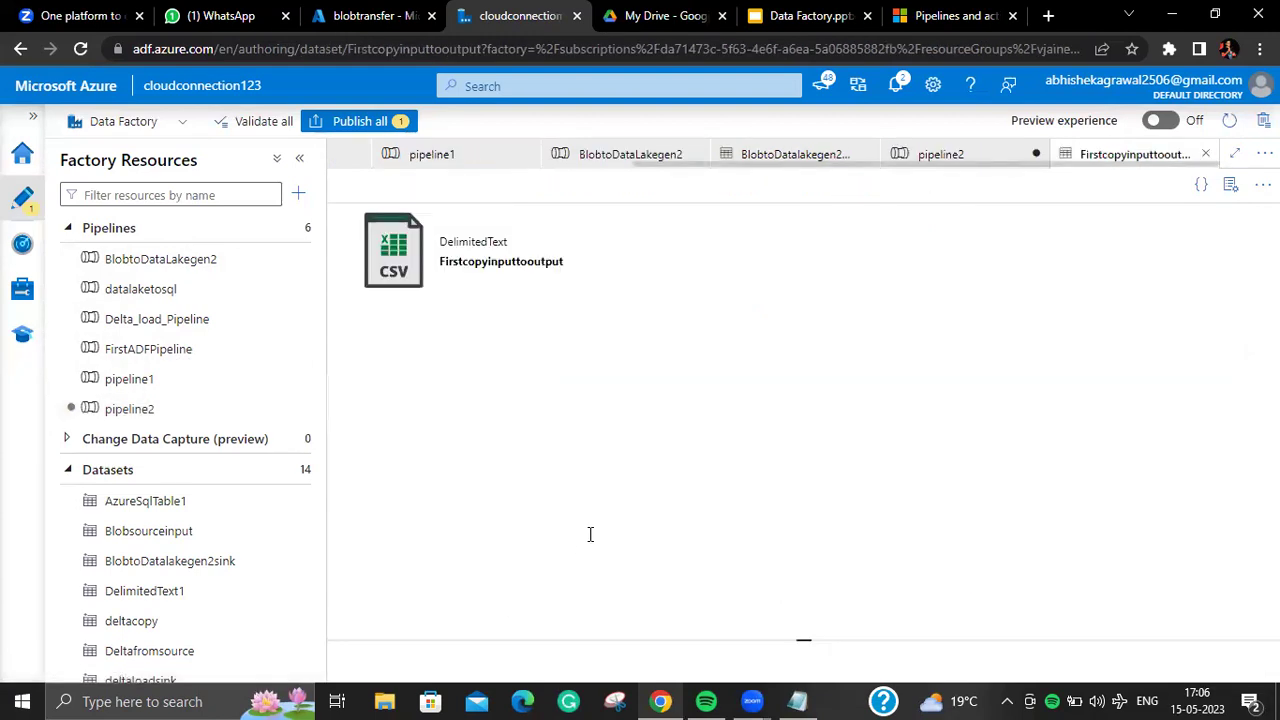
{"action": "left_click", "coordinate": [190, 412]}
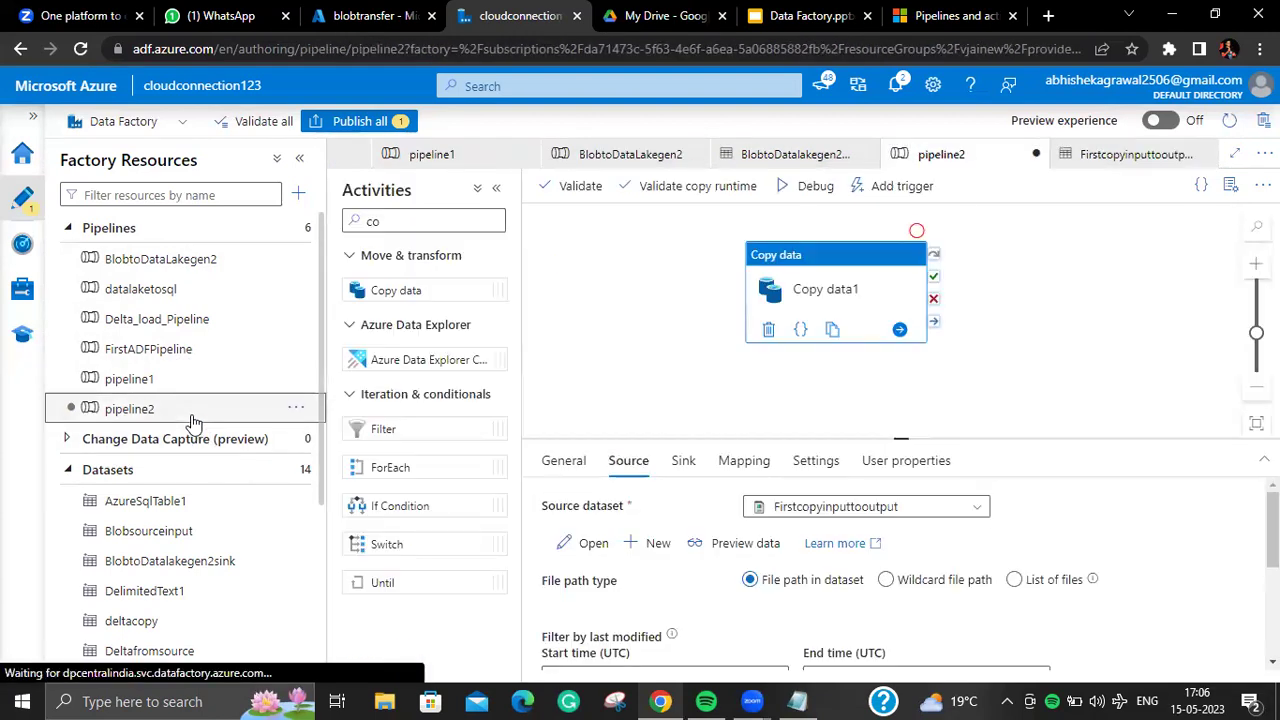
Step: Compare pipeline2's source and sink settings, then reload the Data Factory page
{"action": "left_click", "coordinate": [683, 460]}
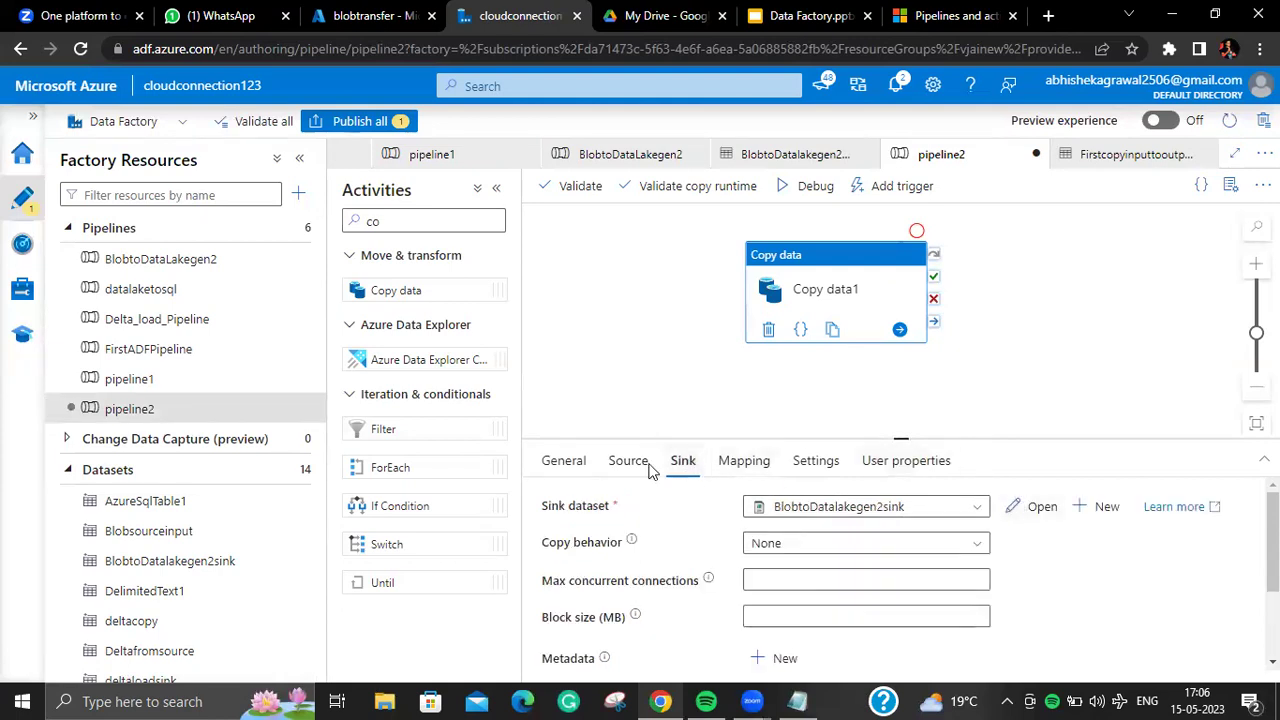
{"action": "left_click", "coordinate": [622, 465]}
{"action": "left_click", "coordinate": [680, 462]}
{"action": "left_click", "coordinate": [625, 462]}
{"action": "left_click", "coordinate": [668, 462]}
{"action": "left_click", "coordinate": [625, 462]}
{"action": "left_click", "coordinate": [677, 462]}
{"action": "left_click", "coordinate": [625, 462]}
{"action": "left_click", "coordinate": [678, 462]}
{"action": "left_click", "coordinate": [625, 460]}
{"action": "left_click", "coordinate": [677, 460]}
{"action": "left_click", "coordinate": [630, 470]}
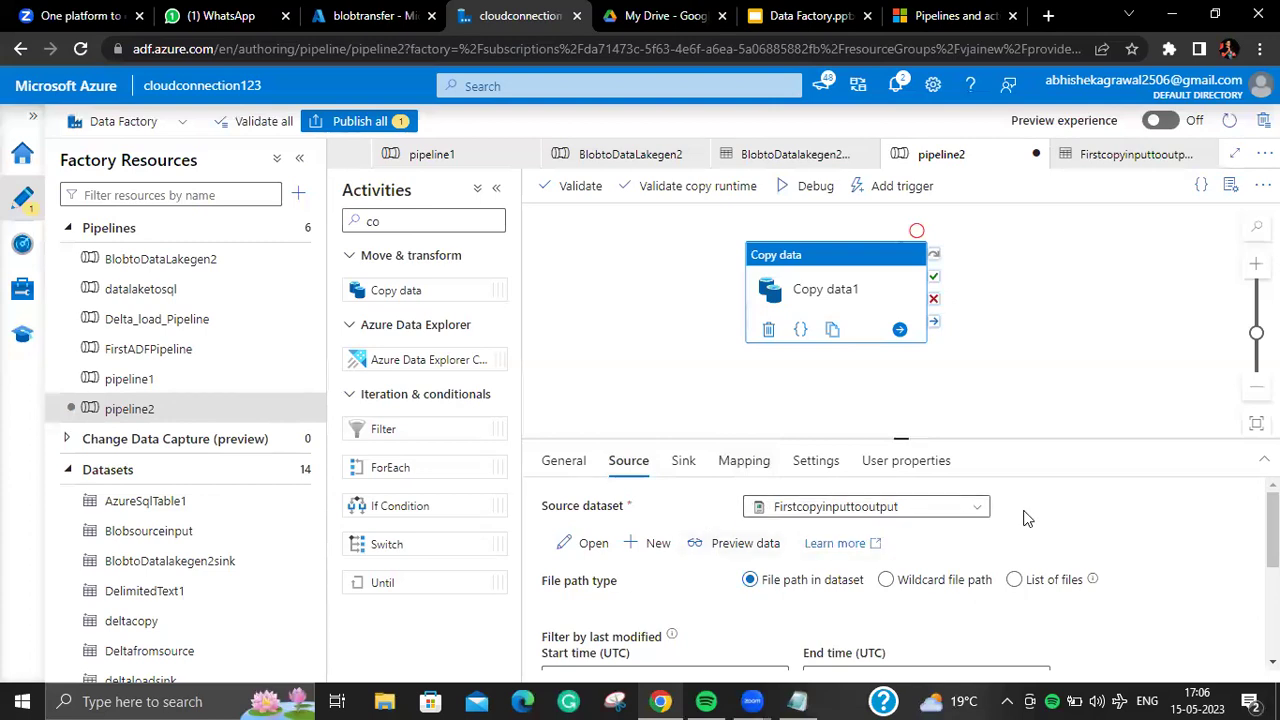
{"action": "left_click", "coordinate": [688, 466]}
{"action": "left_click", "coordinate": [632, 476]}
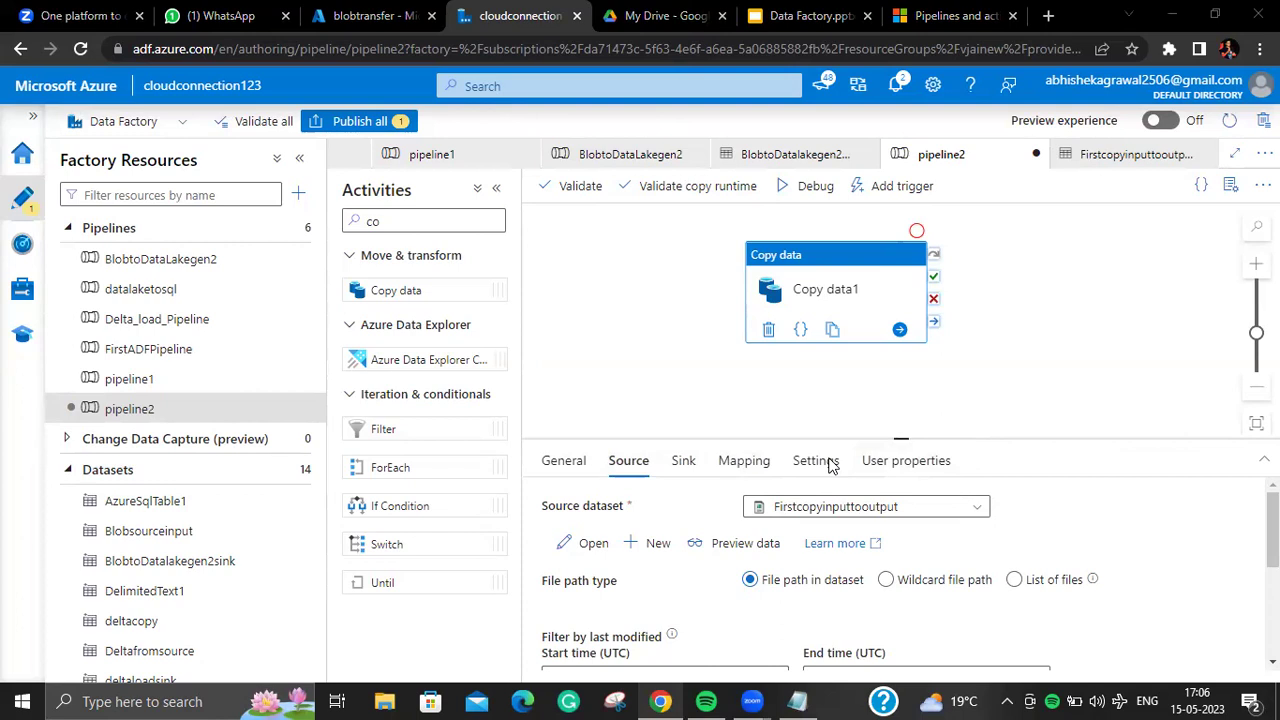
{"action": "left_click", "coordinate": [80, 48]}
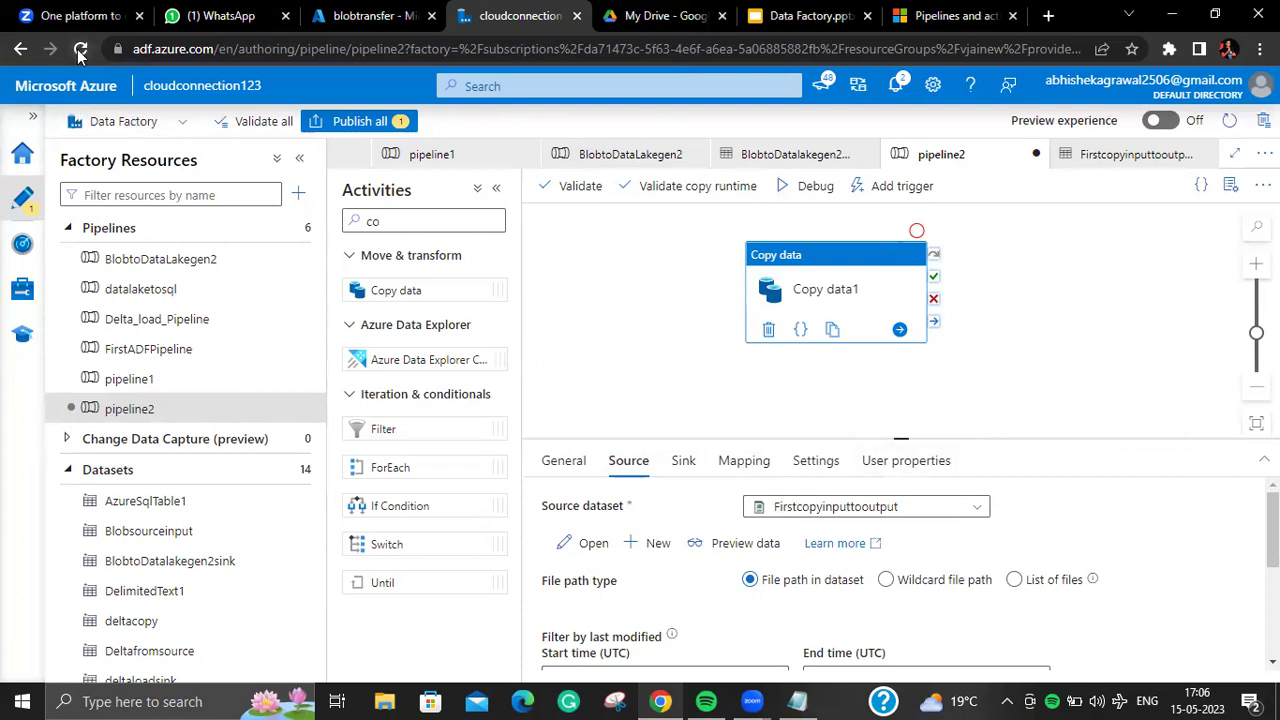
Step: Confirm the reload, then open the BlobtoDataLakegen2 pipeline and select its Copy data1 activity
{"action": "left_click", "coordinate": [738, 185]}
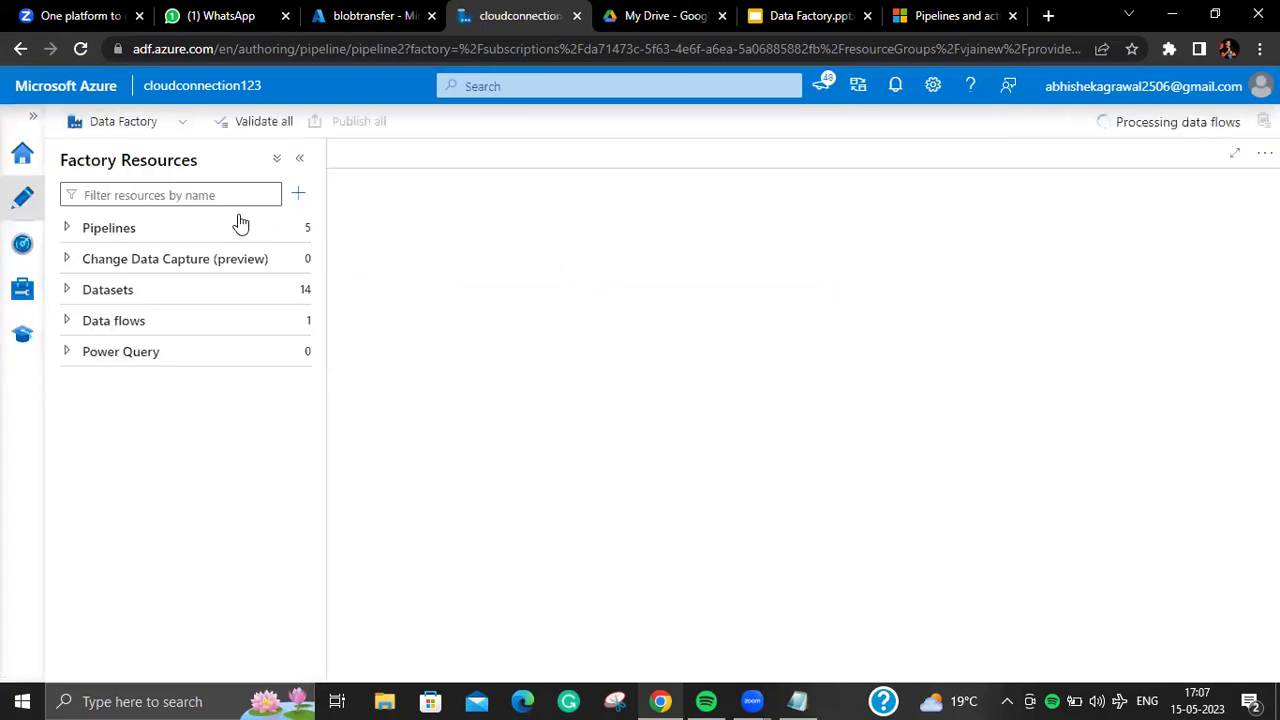
{"action": "left_click", "coordinate": [186, 222]}
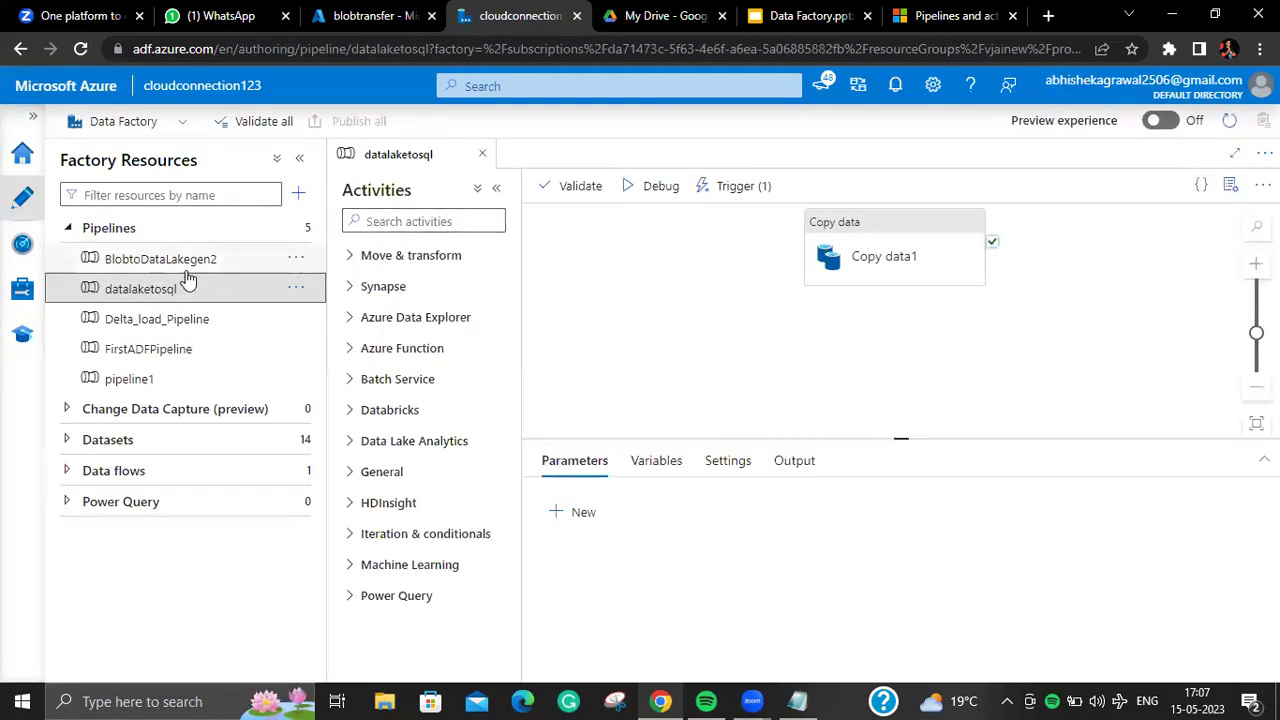
{"action": "left_click", "coordinate": [237, 261]}
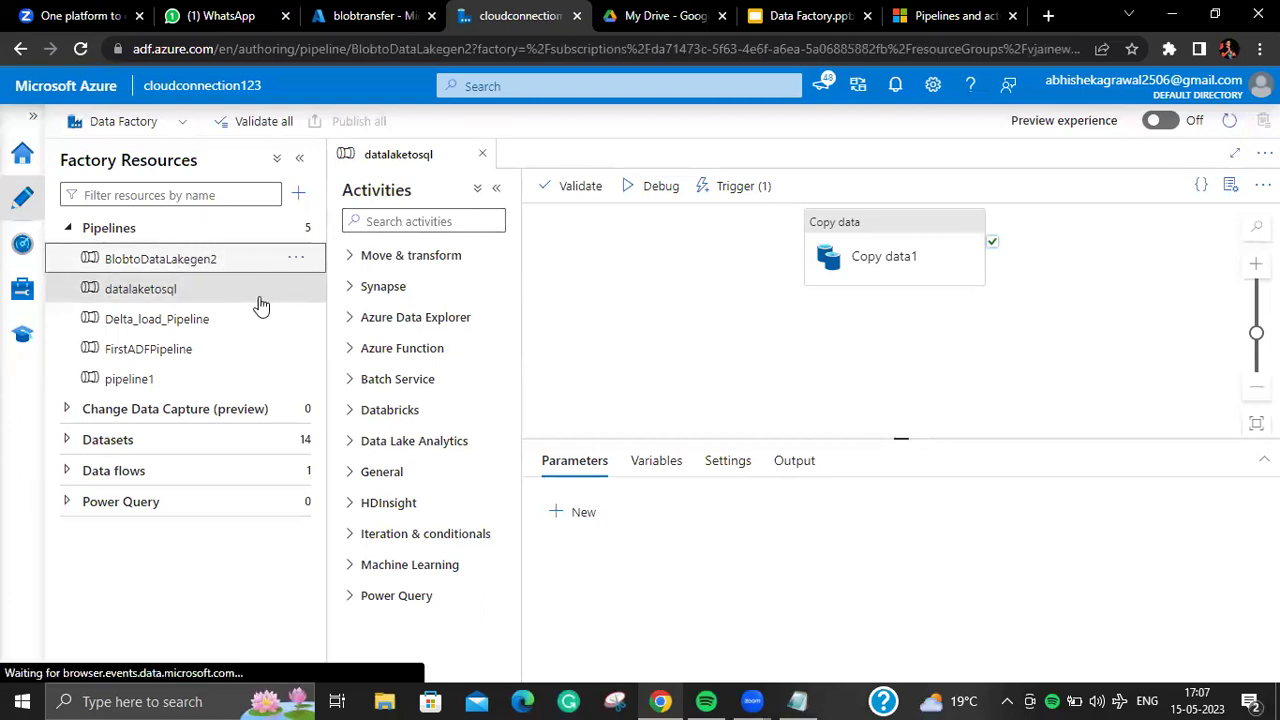
{"action": "left_click", "coordinate": [850, 250]}
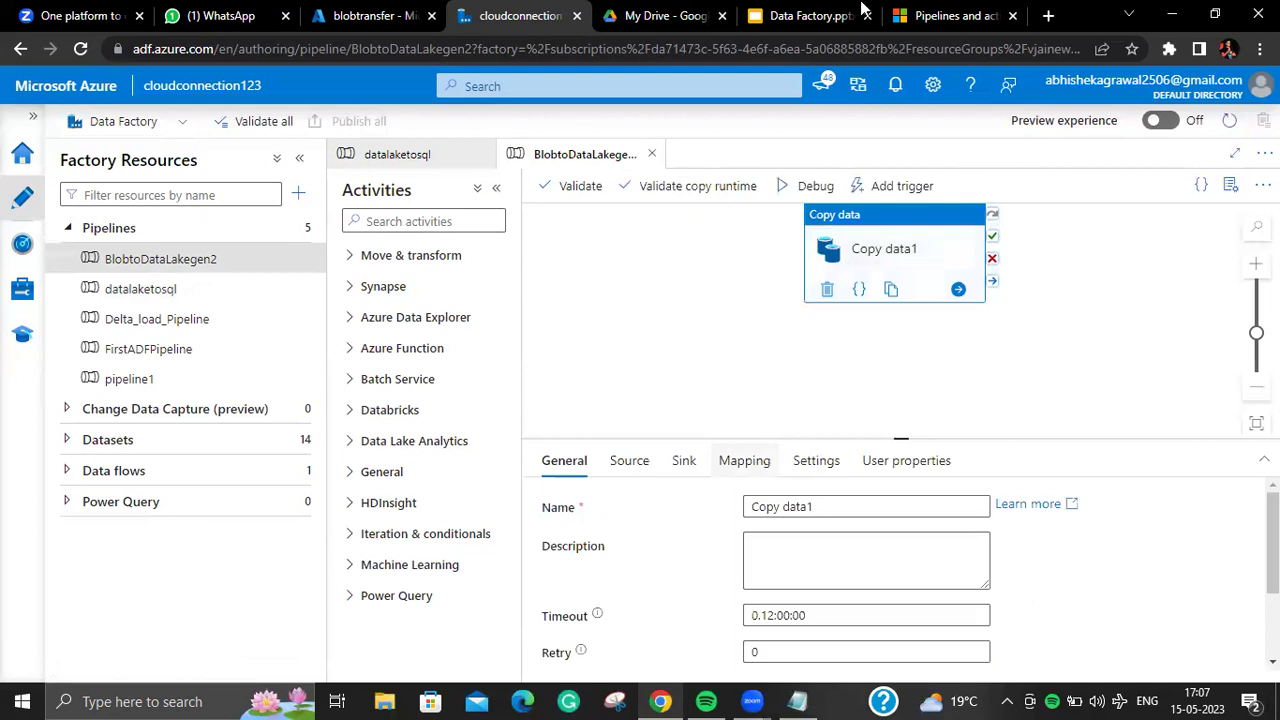
Step: Enlarge the properties panel and compare Copy data1's source and sink settings
{"action": "left_click", "coordinate": [629, 460]}
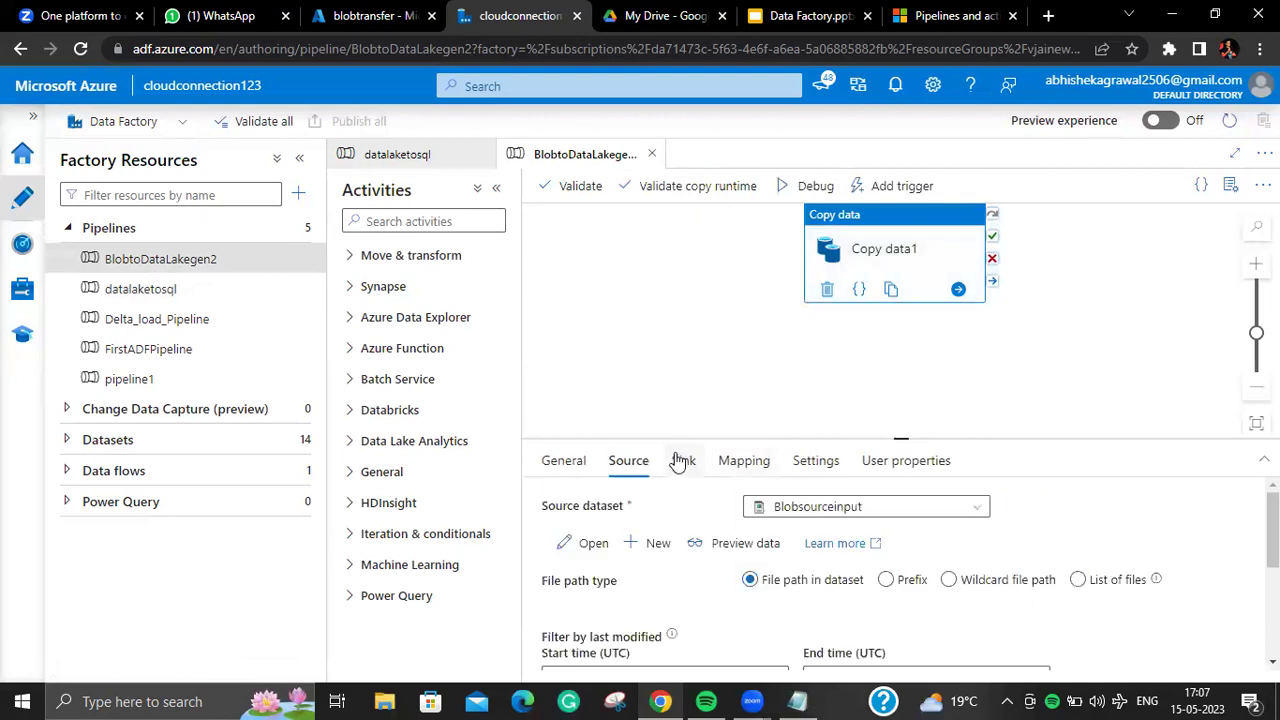
{"action": "left_click", "coordinate": [682, 460]}
{"action": "left_click", "coordinate": [628, 460]}
{"action": "left_click", "coordinate": [683, 460]}
{"action": "left_click", "coordinate": [628, 460]}
{"action": "left_click", "coordinate": [886, 436]}
{"action": "left_click_drag", "start_coordinate": [894, 437], "coordinate": [900, 350]}
{"action": "left_click", "coordinate": [926, 262]}
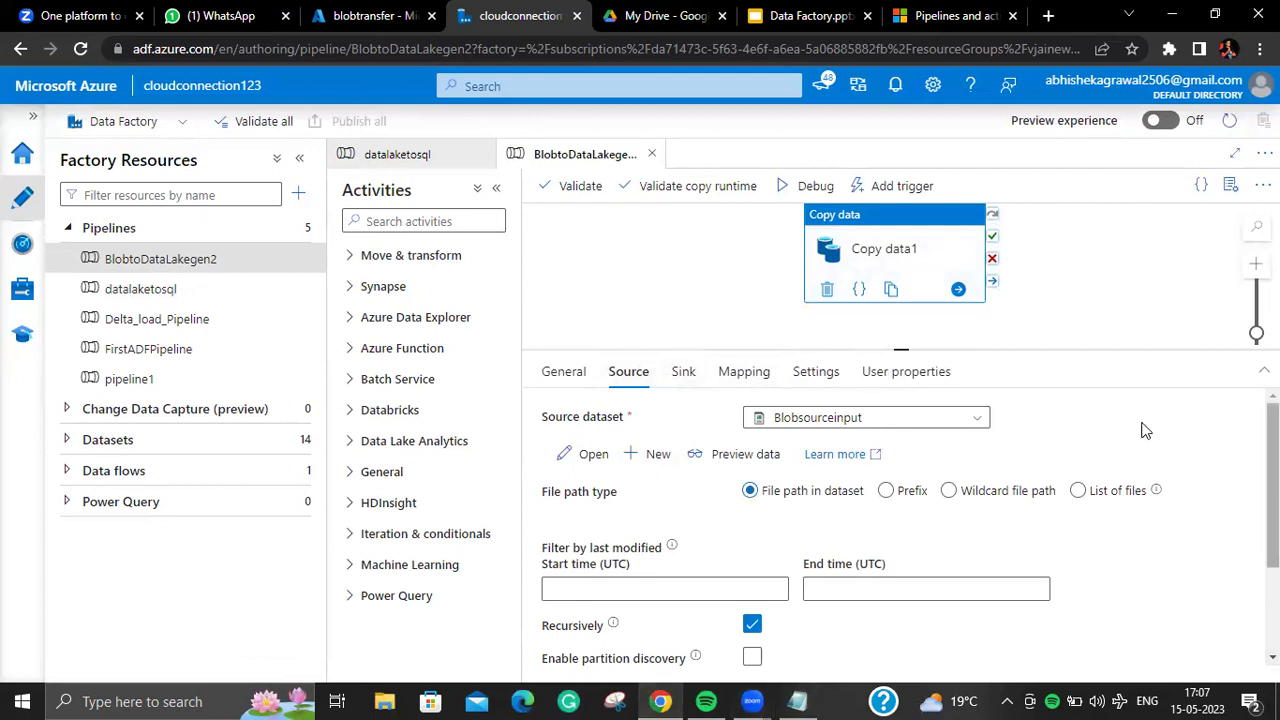
{"action": "left_click", "coordinate": [681, 377]}
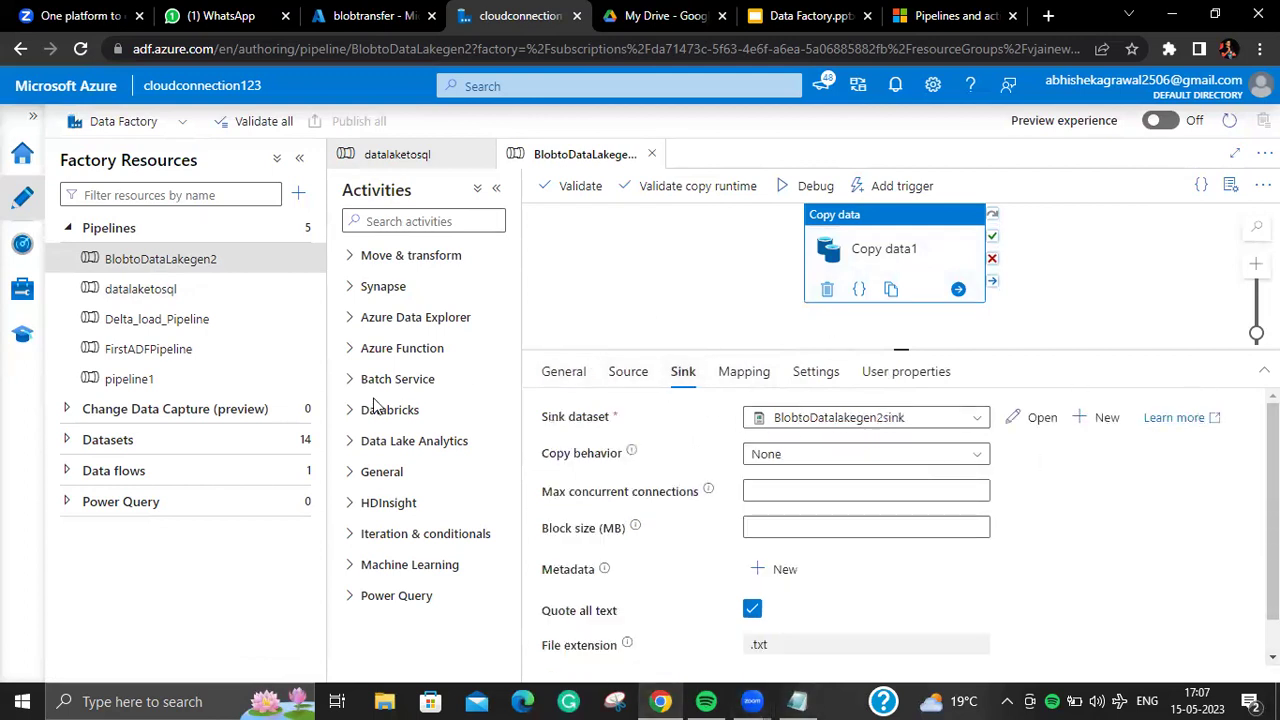
{"action": "left_click", "coordinate": [614, 377]}
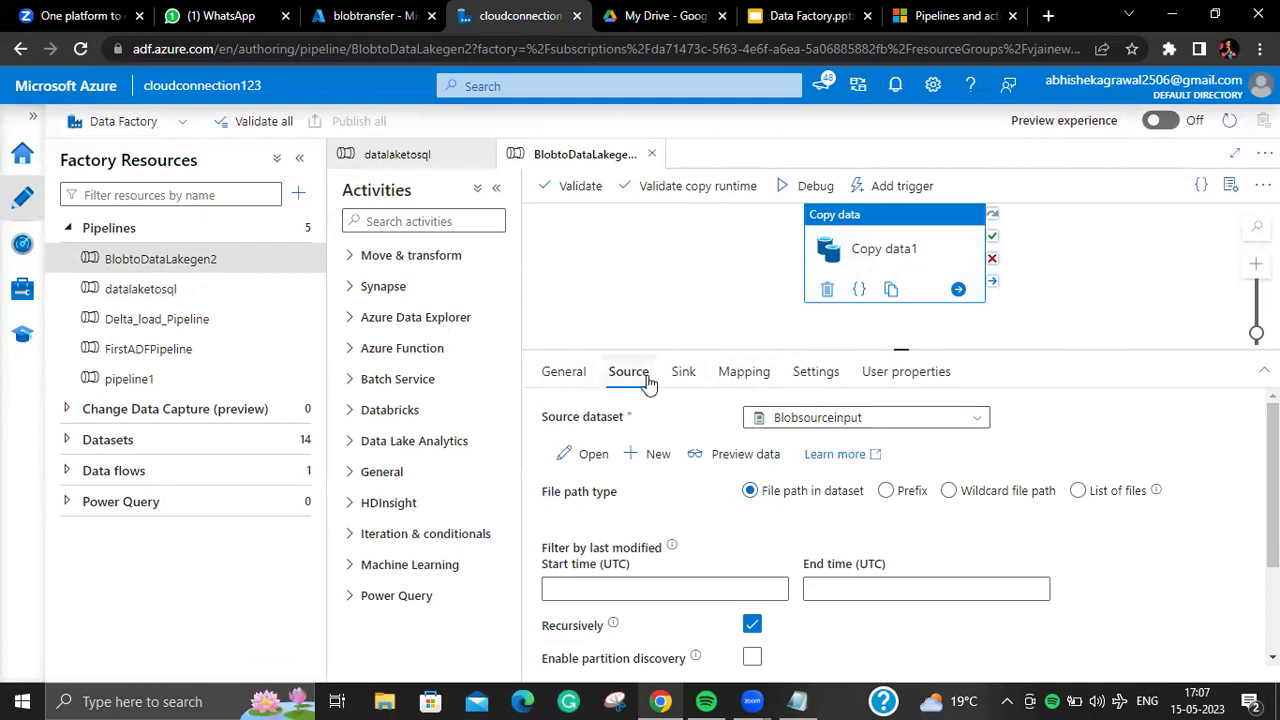
{"action": "left_click", "coordinate": [681, 380]}
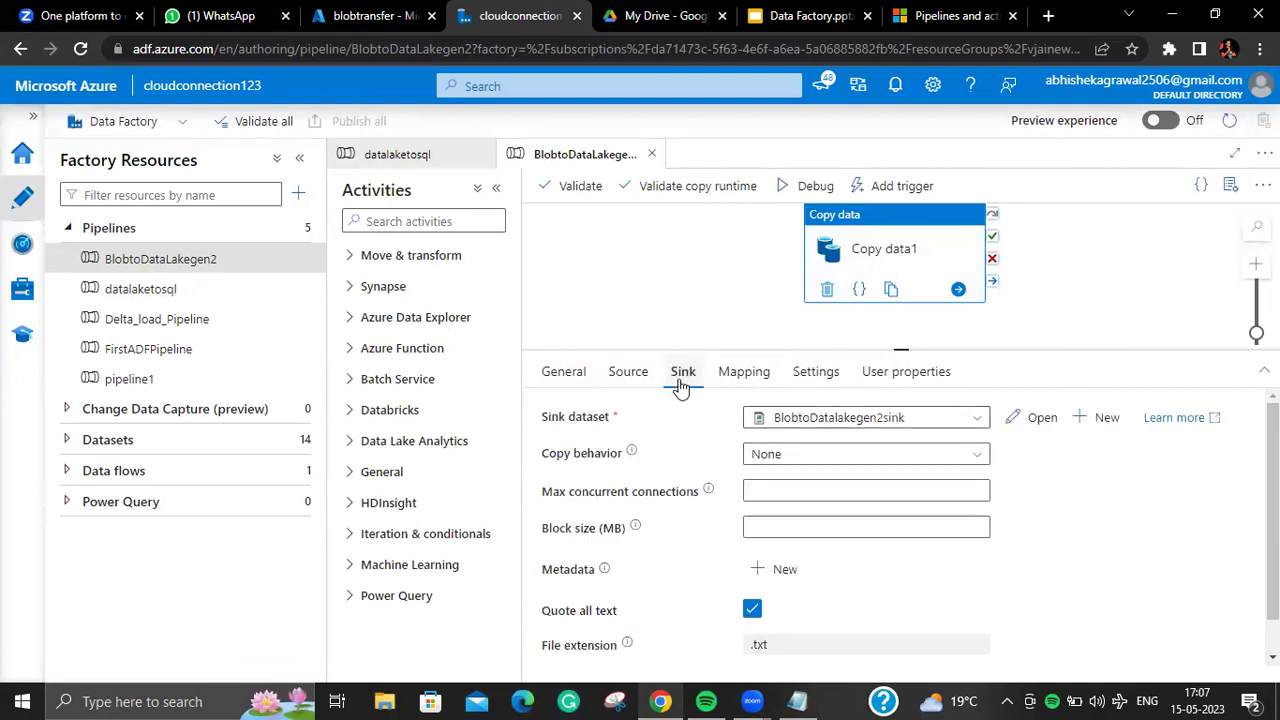
{"action": "left_click", "coordinate": [629, 377]}
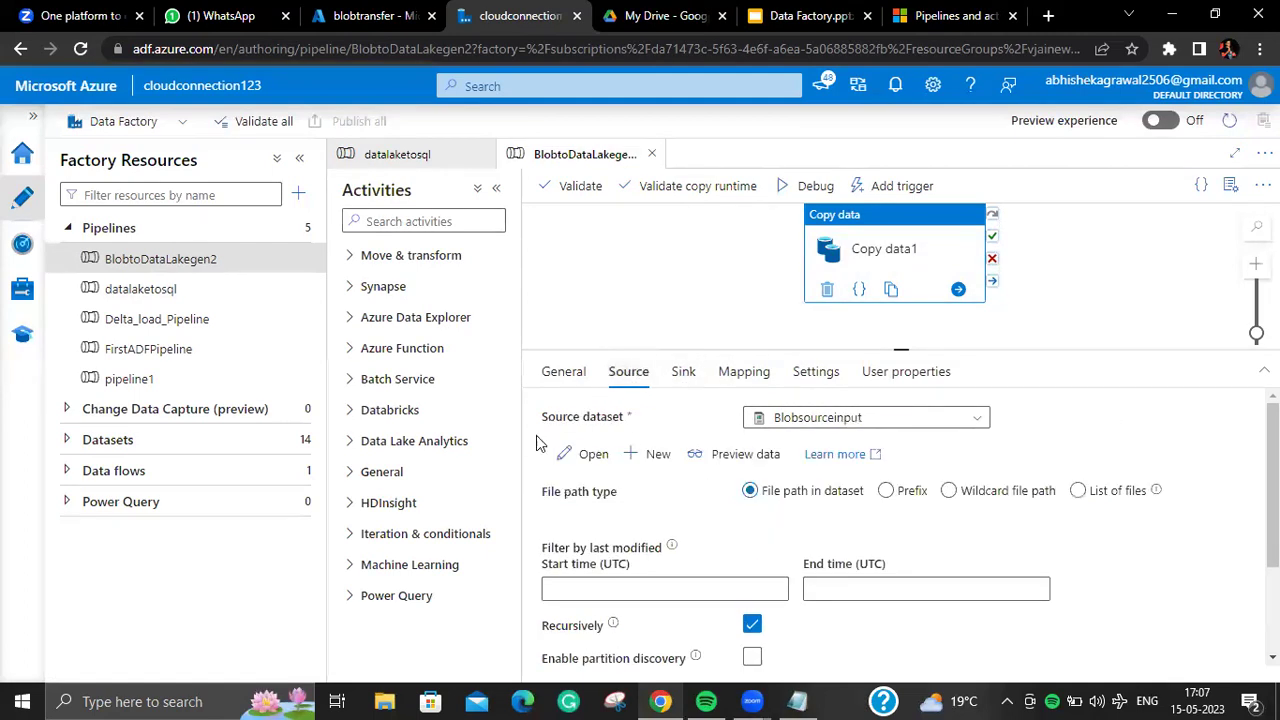
{"action": "left_click", "coordinate": [683, 374]}
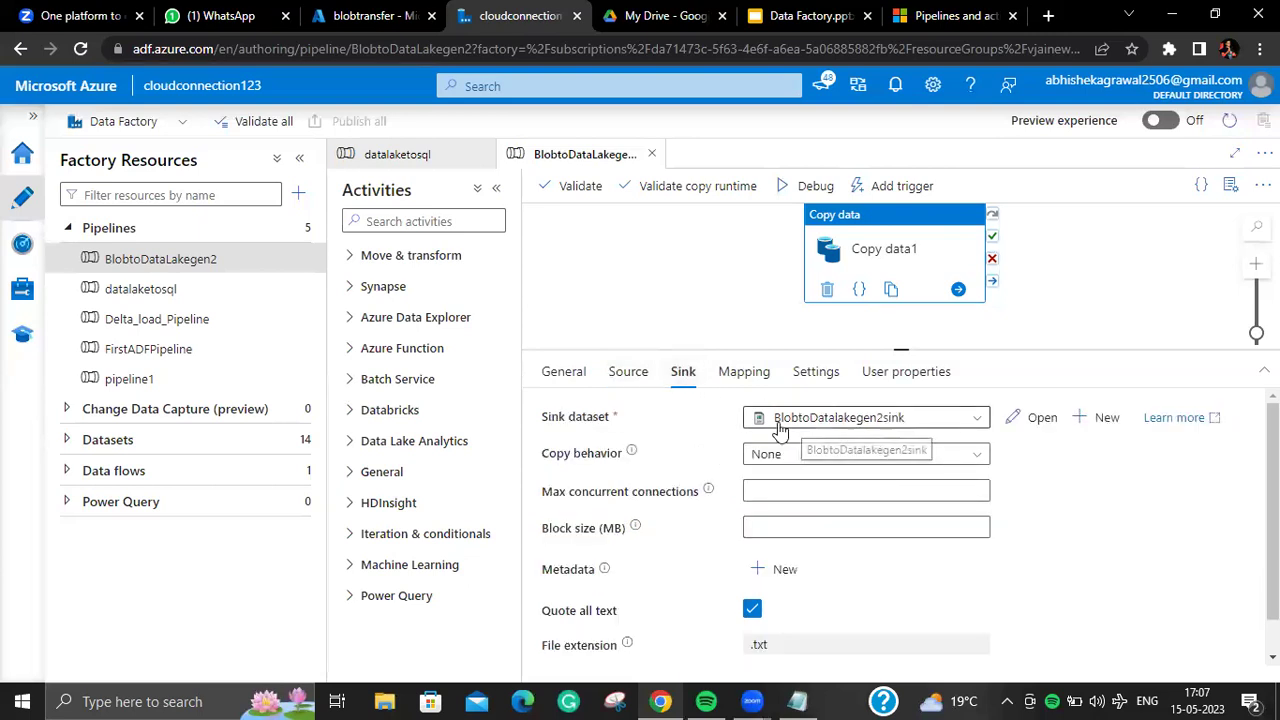
Step: Try AzureSqlTable1 as the sink dataset, then settle on Blobsourceinput
{"action": "left_click", "coordinate": [780, 424]}
{"action": "left_click", "coordinate": [779, 507]}
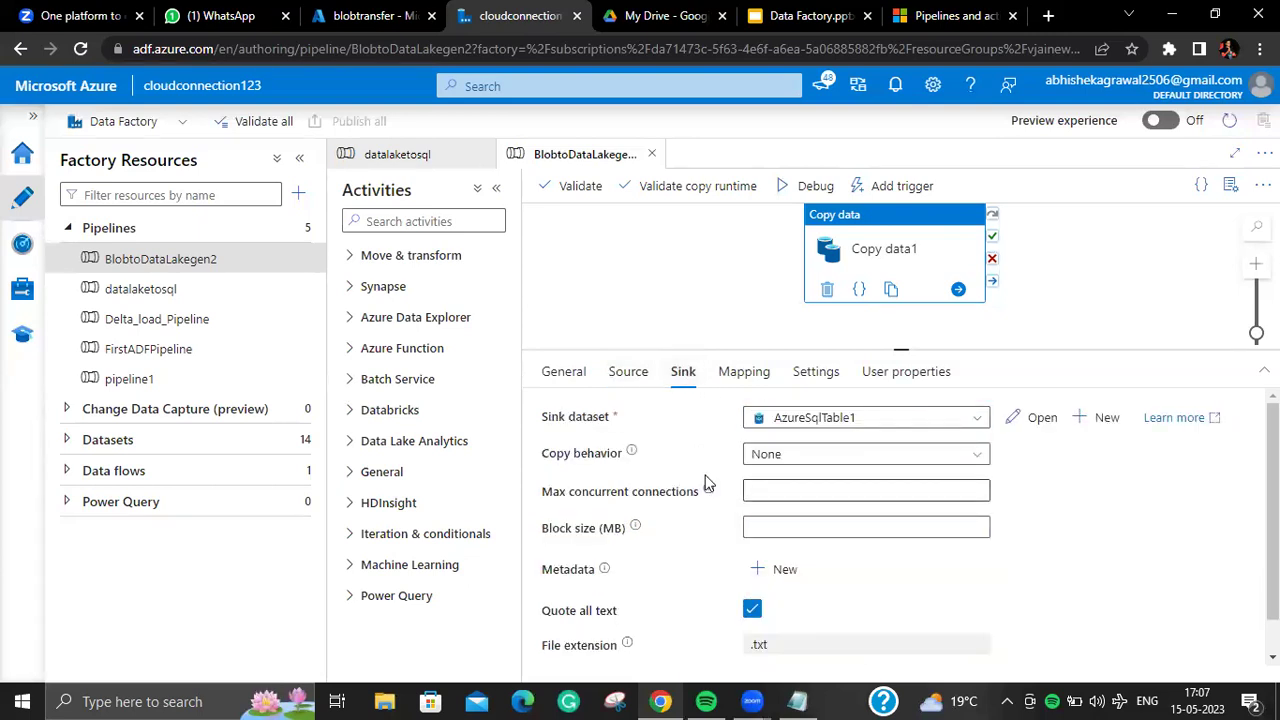
{"action": "left_click", "coordinate": [626, 377]}
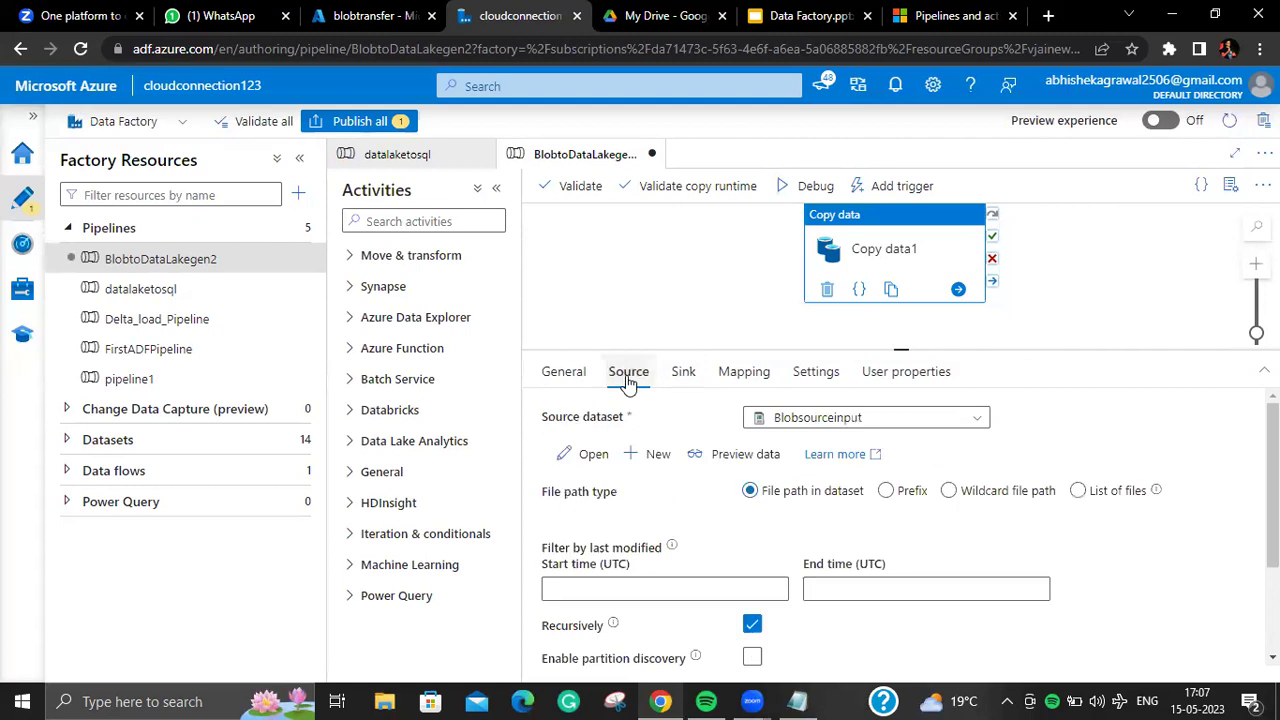
{"action": "left_click", "coordinate": [686, 377]}
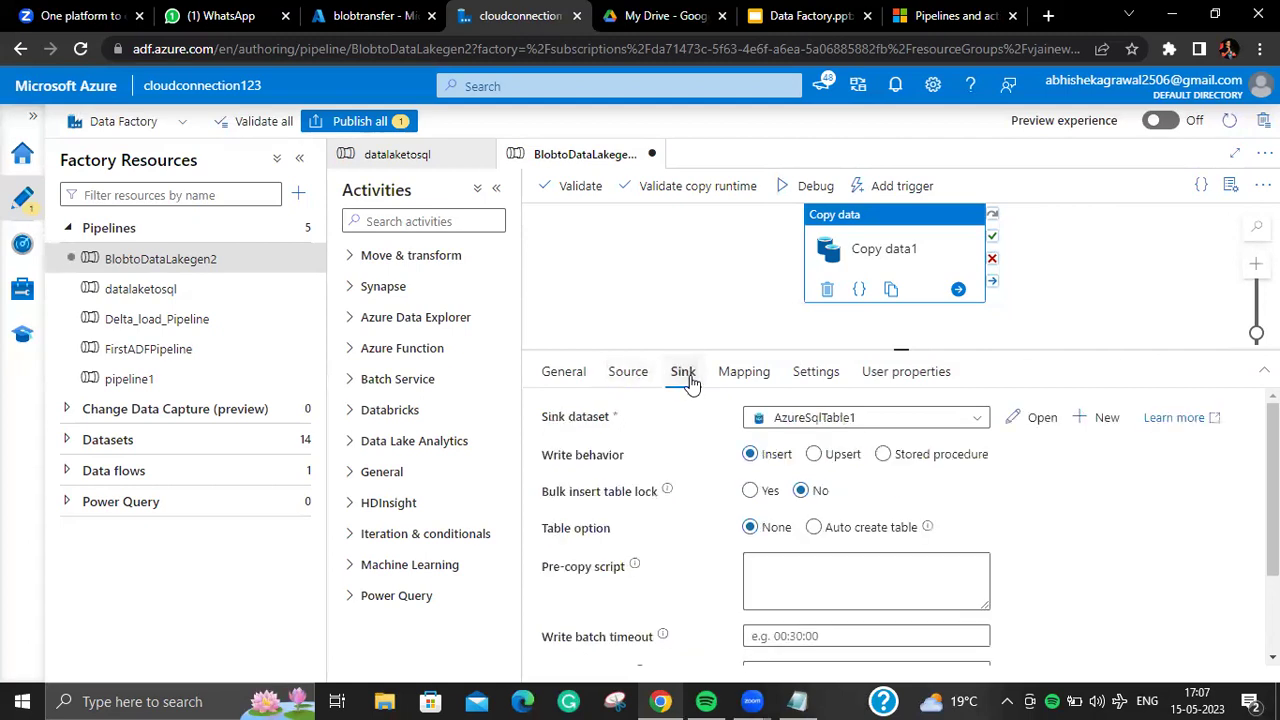
{"action": "left_click", "coordinate": [814, 428]}
{"action": "left_click", "coordinate": [786, 533]}
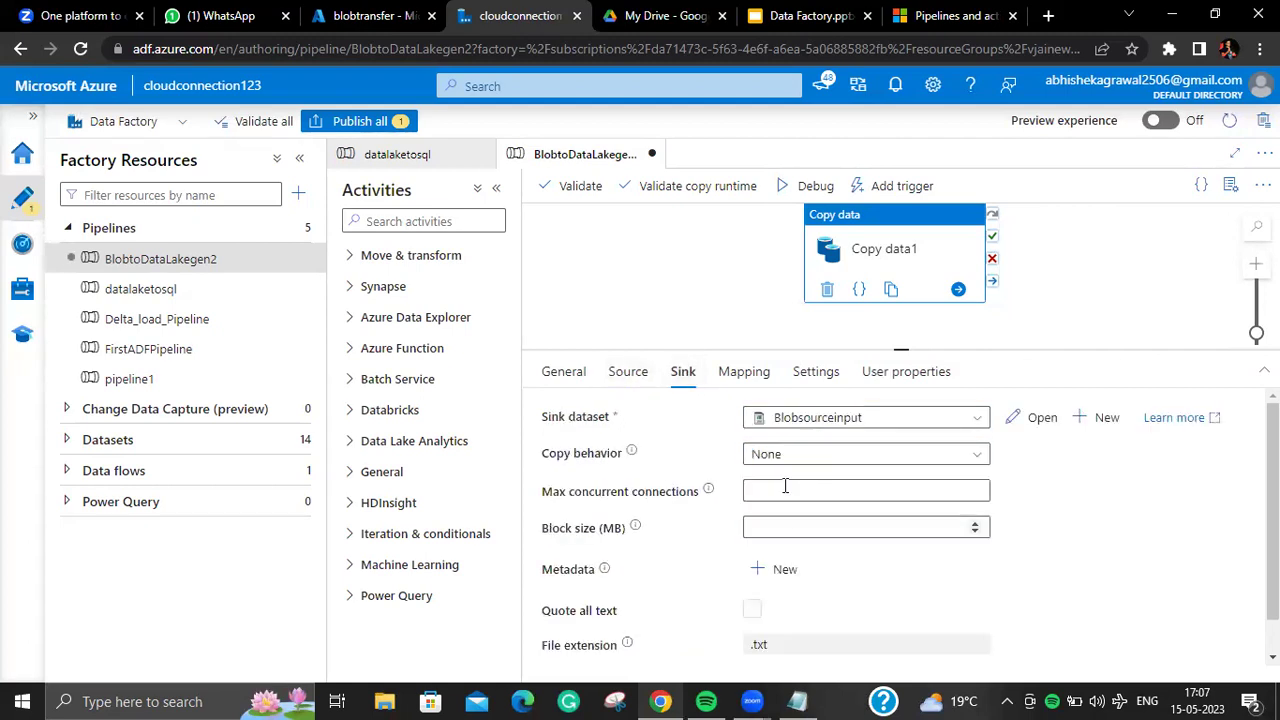
{"action": "left_click", "coordinate": [790, 428]}
{"action": "left_click", "coordinate": [790, 506]}
{"action": "left_click", "coordinate": [792, 427]}
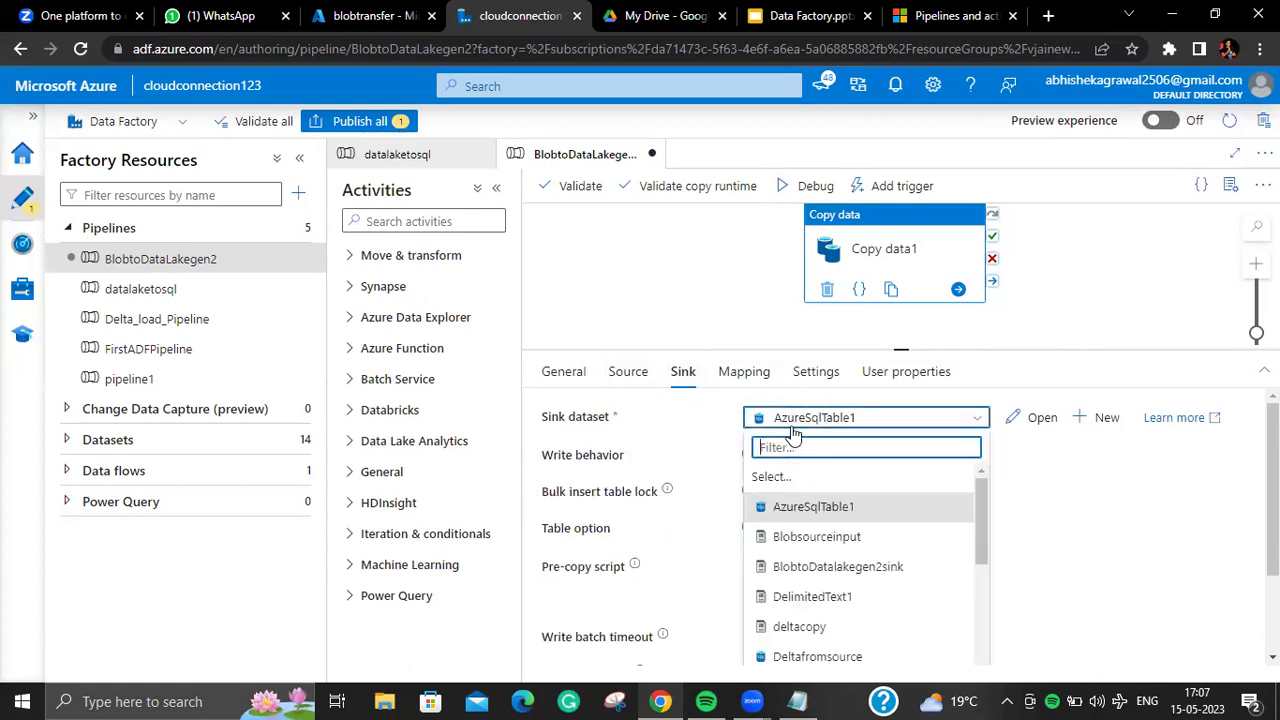
{"action": "left_click", "coordinate": [776, 531]}
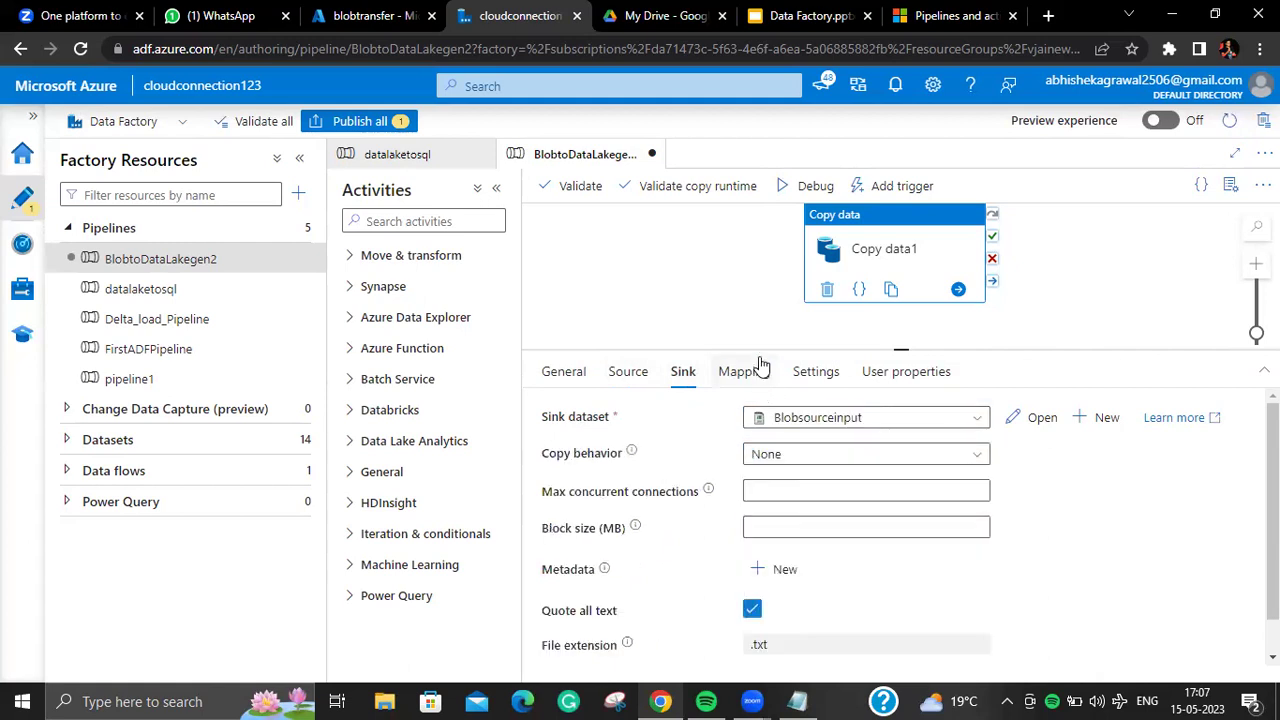
{"action": "left_click", "coordinate": [640, 372]}
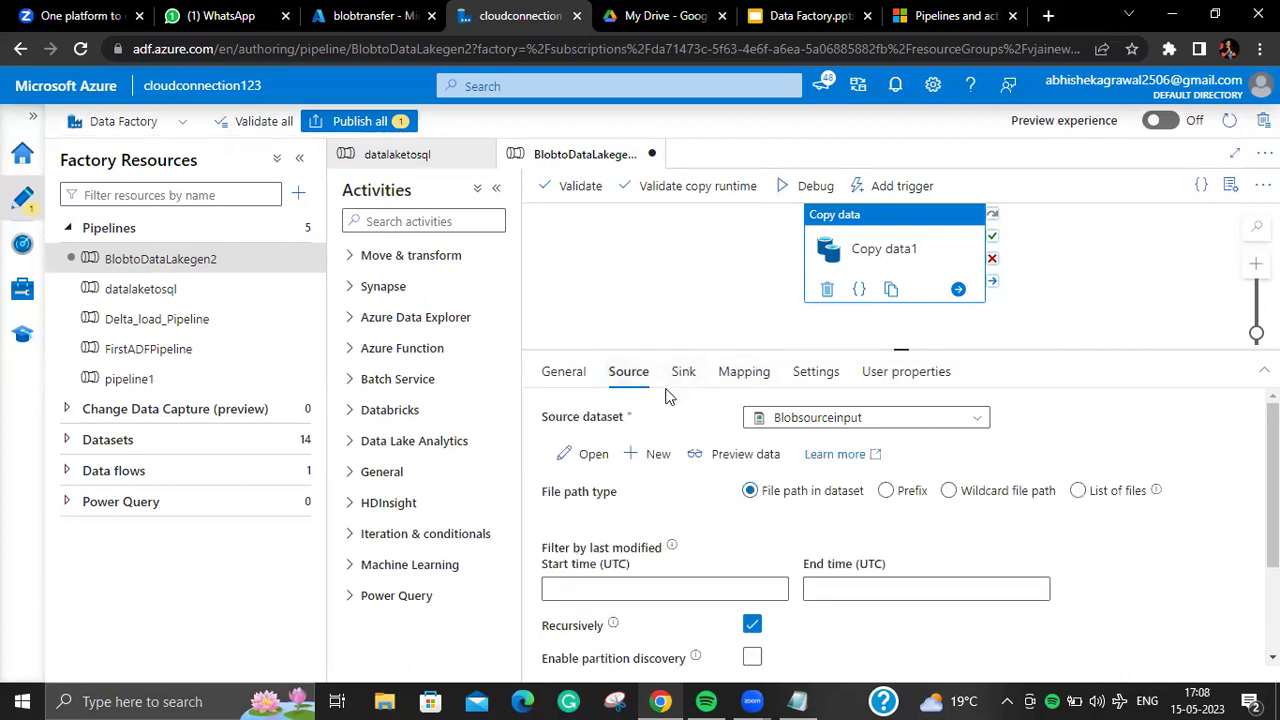
{"action": "left_click", "coordinate": [683, 372]}
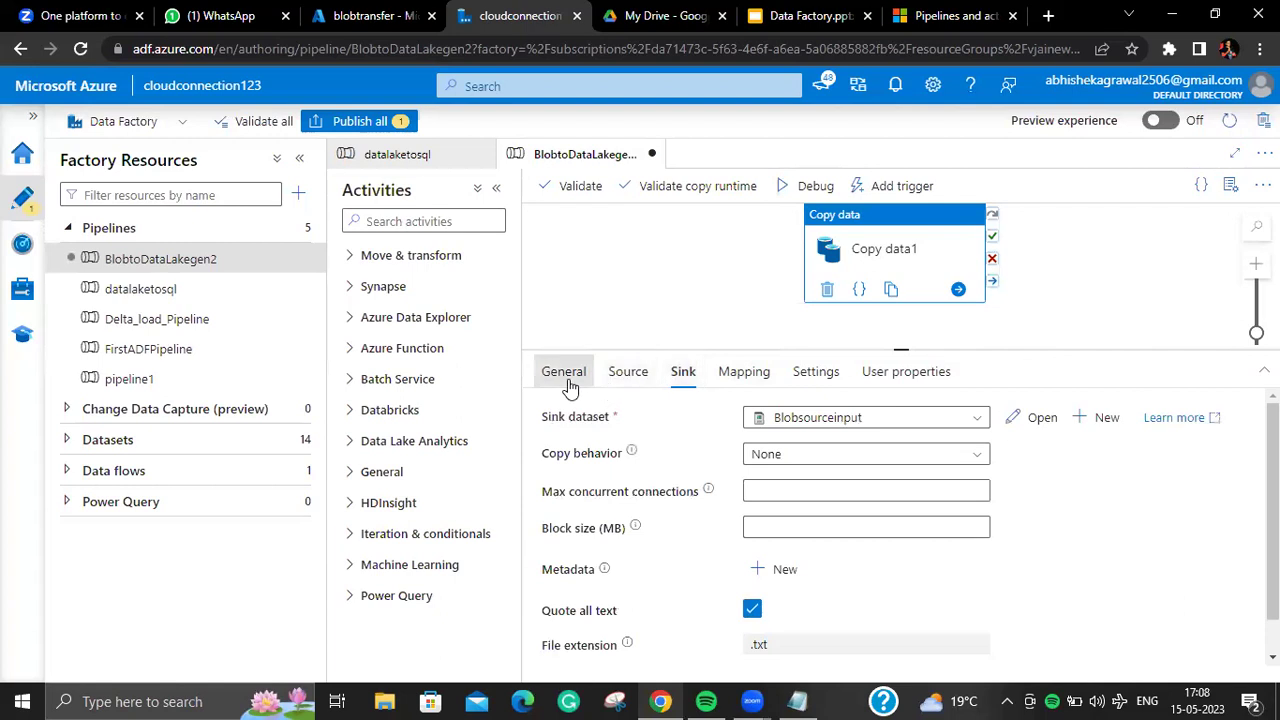
{"action": "left_click", "coordinate": [564, 372]}
Step: Clear the activity name and enter Copy Department as its new name
{"action": "triple_click", "coordinate": [849, 420]}
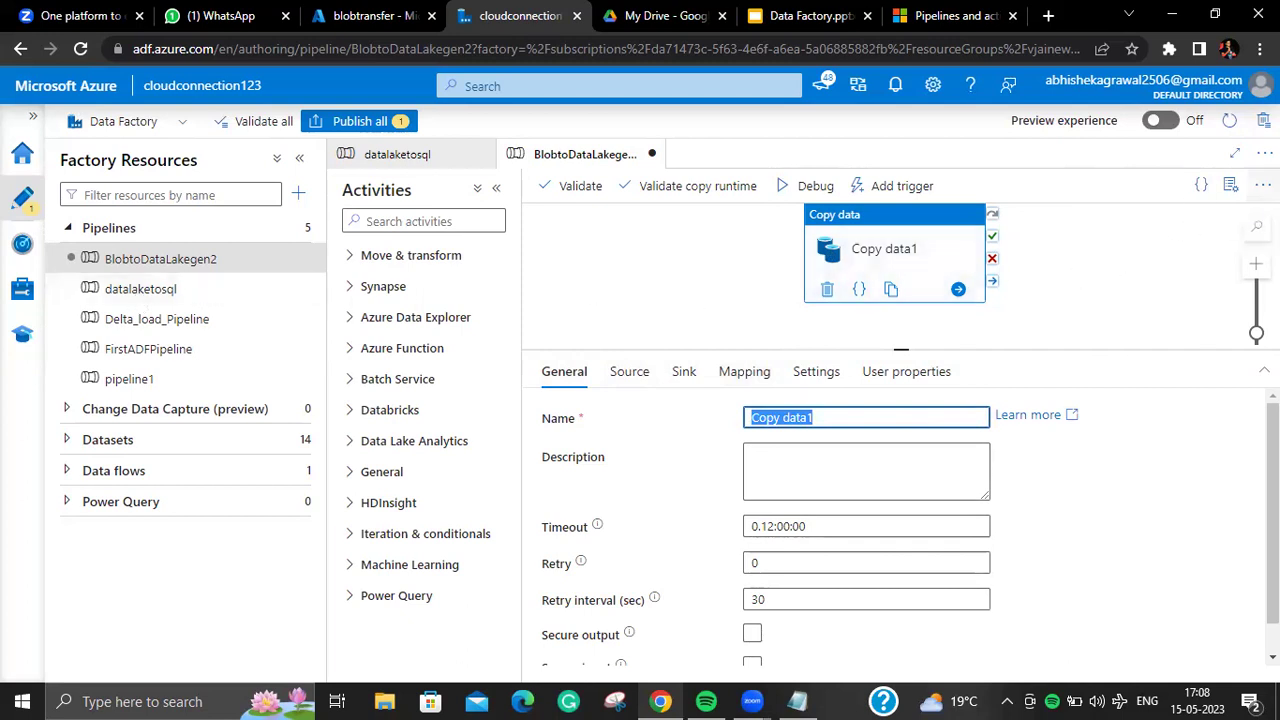
{"action": "left_click", "coordinate": [1232, 187]}
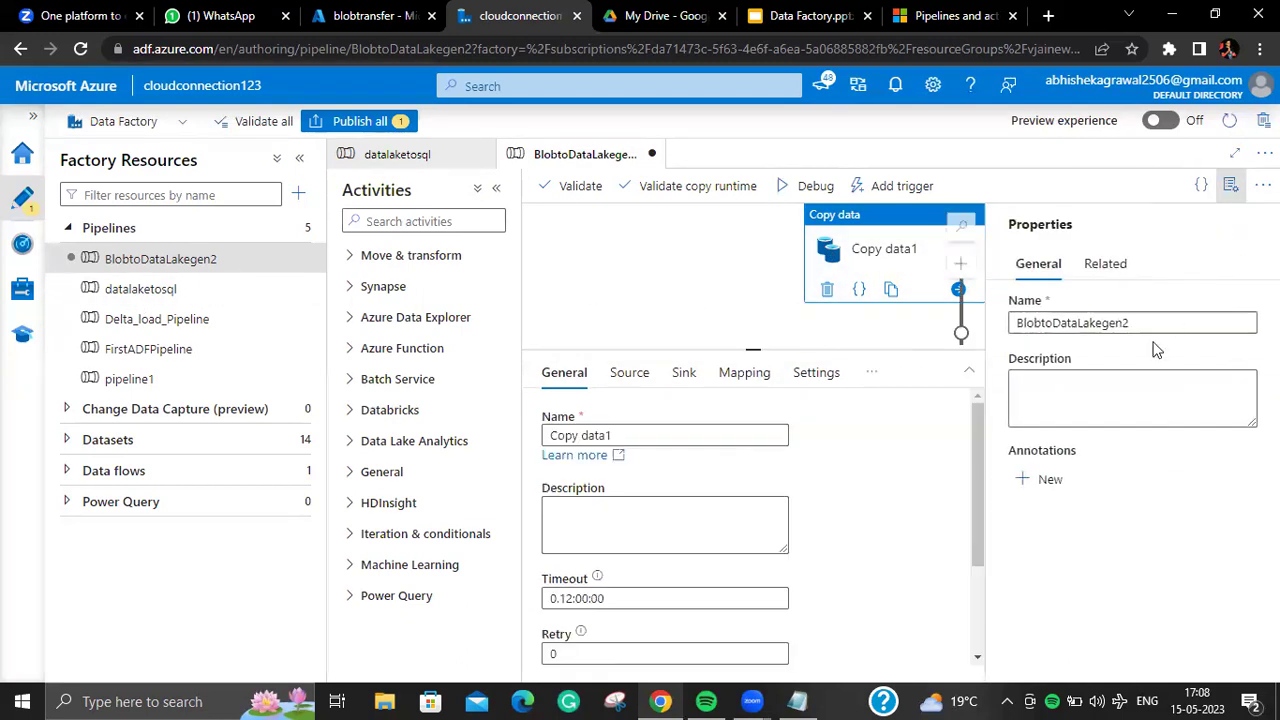
{"action": "left_click", "coordinate": [1232, 186]}
{"action": "left_click", "coordinate": [860, 413]}
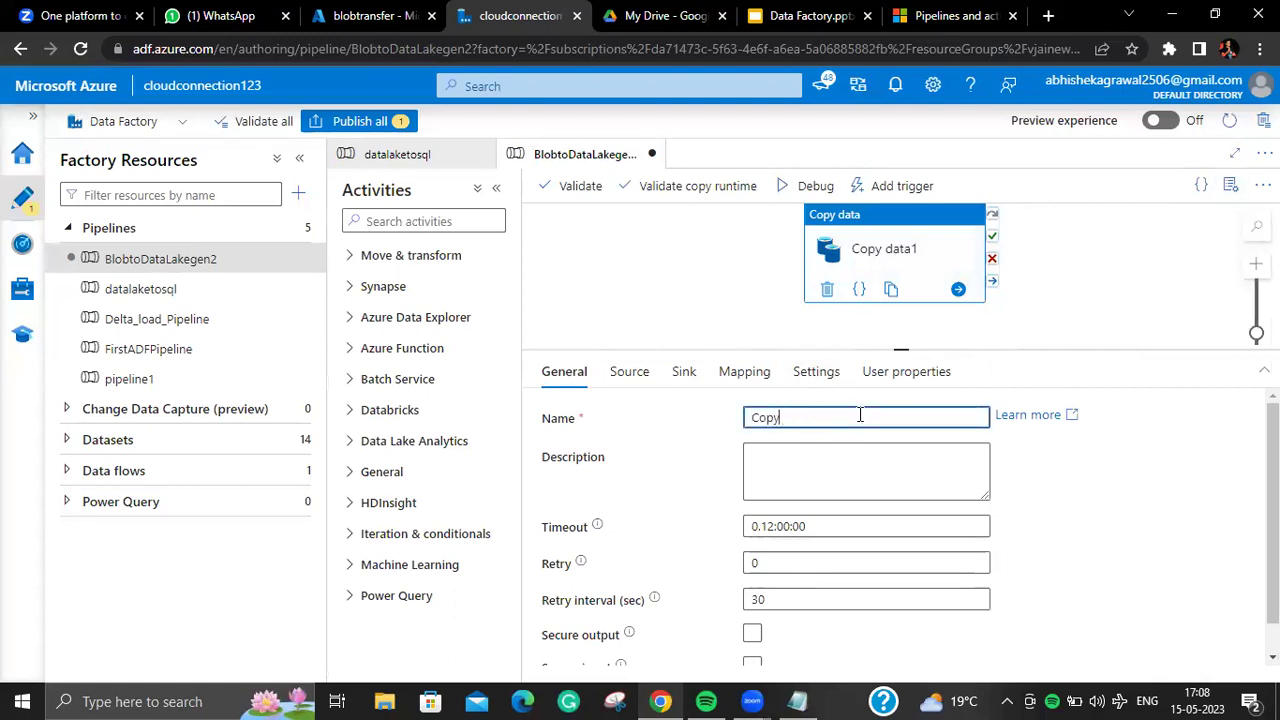
{"action": "key", "text": "BackSpace"}
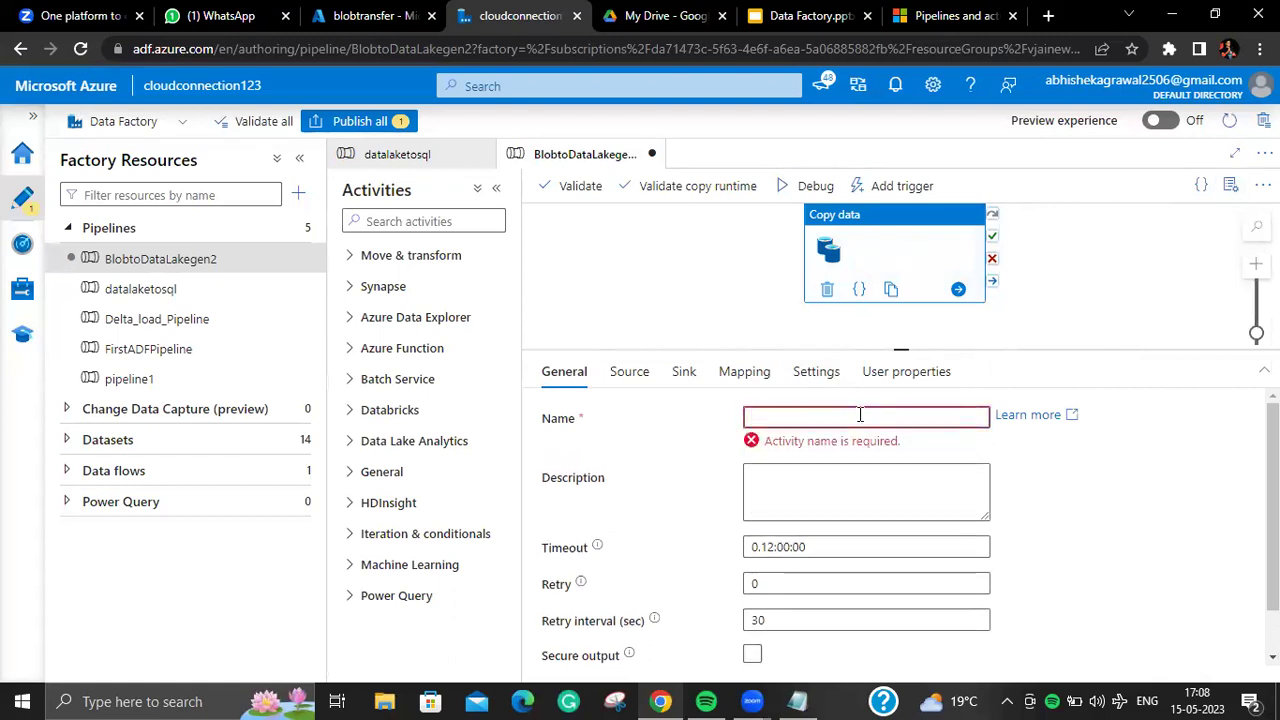
{"action": "type", "text": "C"}
{"action": "type", "text": "o"}
{"action": "type", "text": "opy"}
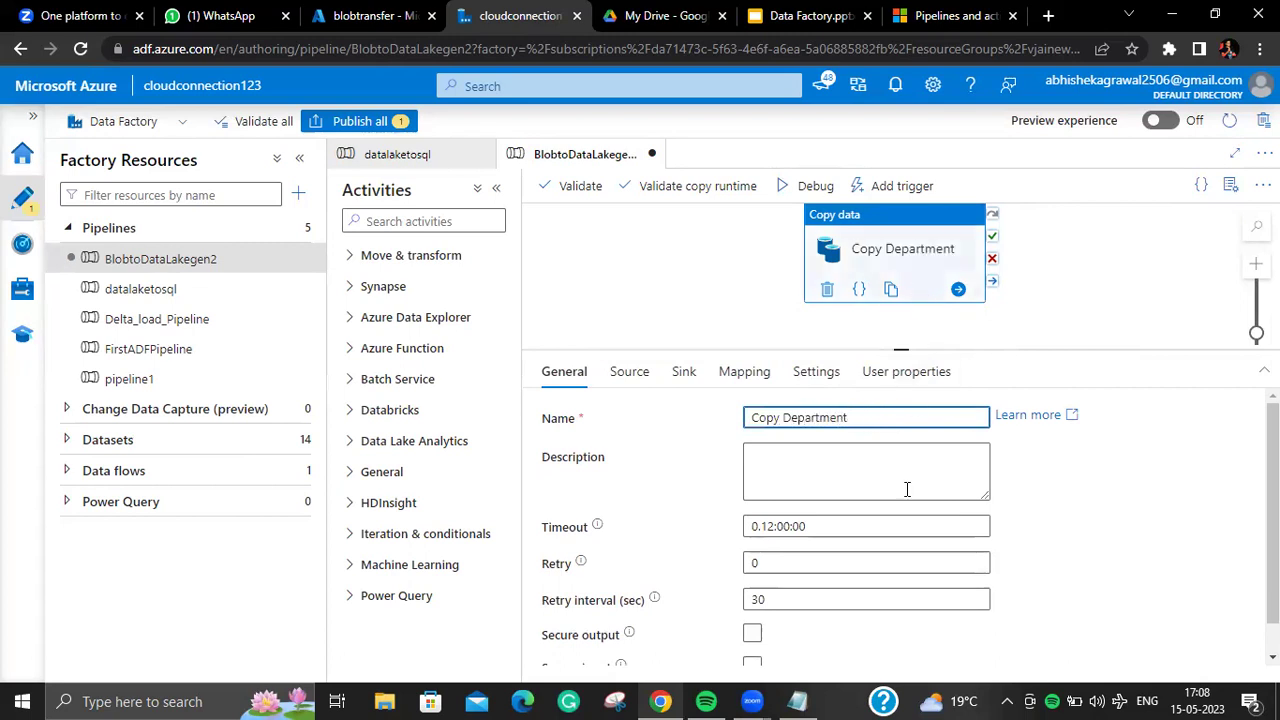
Step: Select the activity's description field and scroll down the settings
{"action": "left_click", "coordinate": [800, 470]}
{"action": "triple_click", "coordinate": [794, 482]}
{"action": "left_click", "coordinate": [794, 482]}
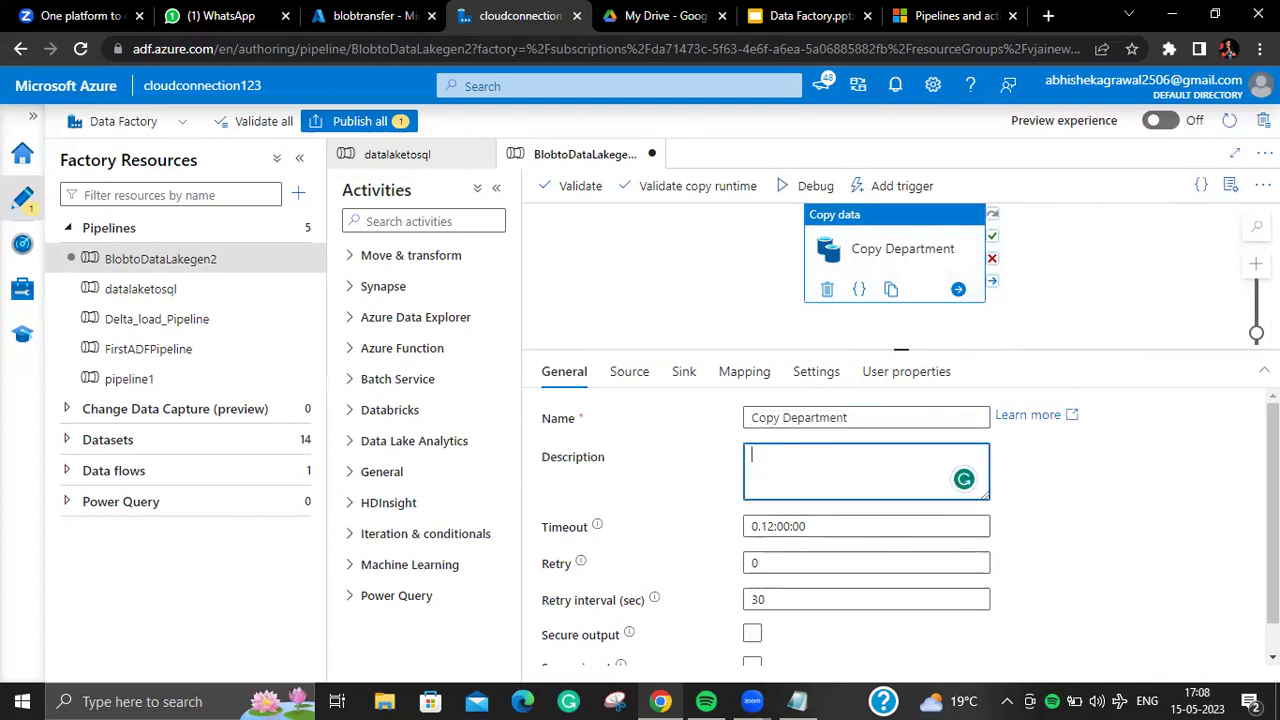
{"action": "scroll", "coordinate": [843, 516], "scroll_direction": "down", "scroll_amount": 1}
{"action": "left_click", "coordinate": [830, 498]}
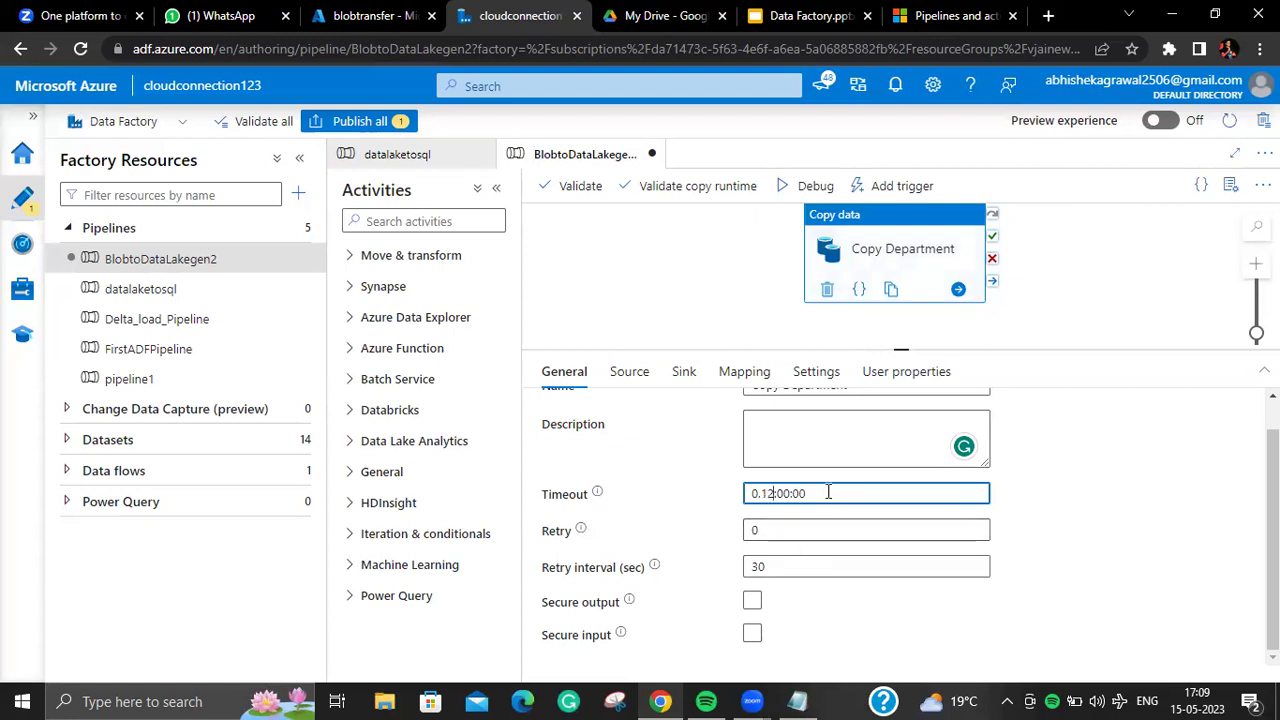
{"action": "left_click", "coordinate": [776, 531]}
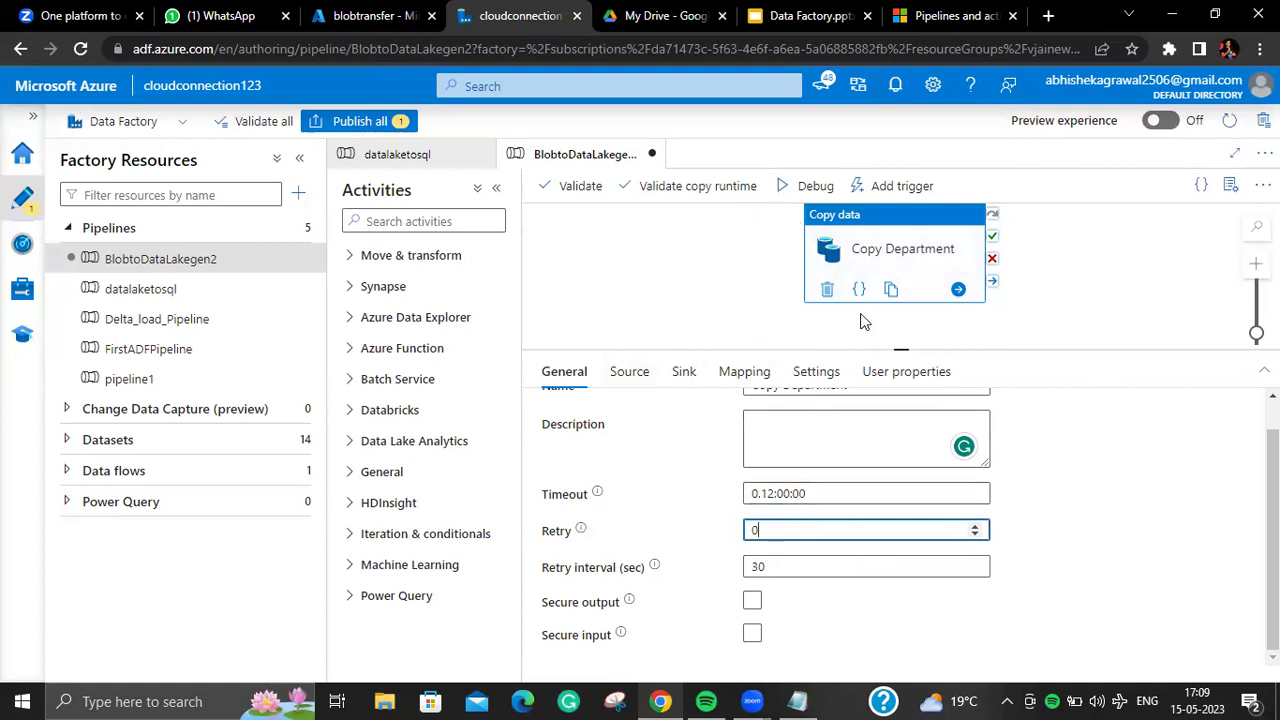
{"action": "left_click", "coordinate": [779, 567]}
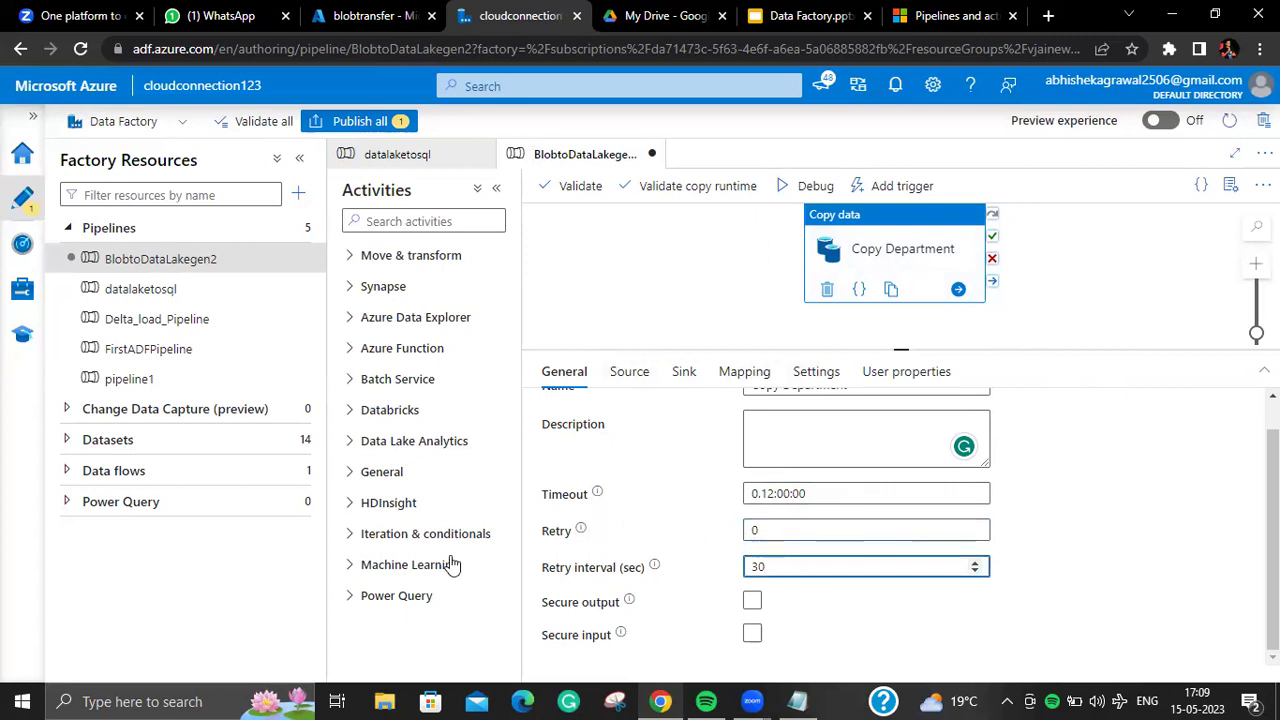
{"action": "left_click", "coordinate": [614, 497]}
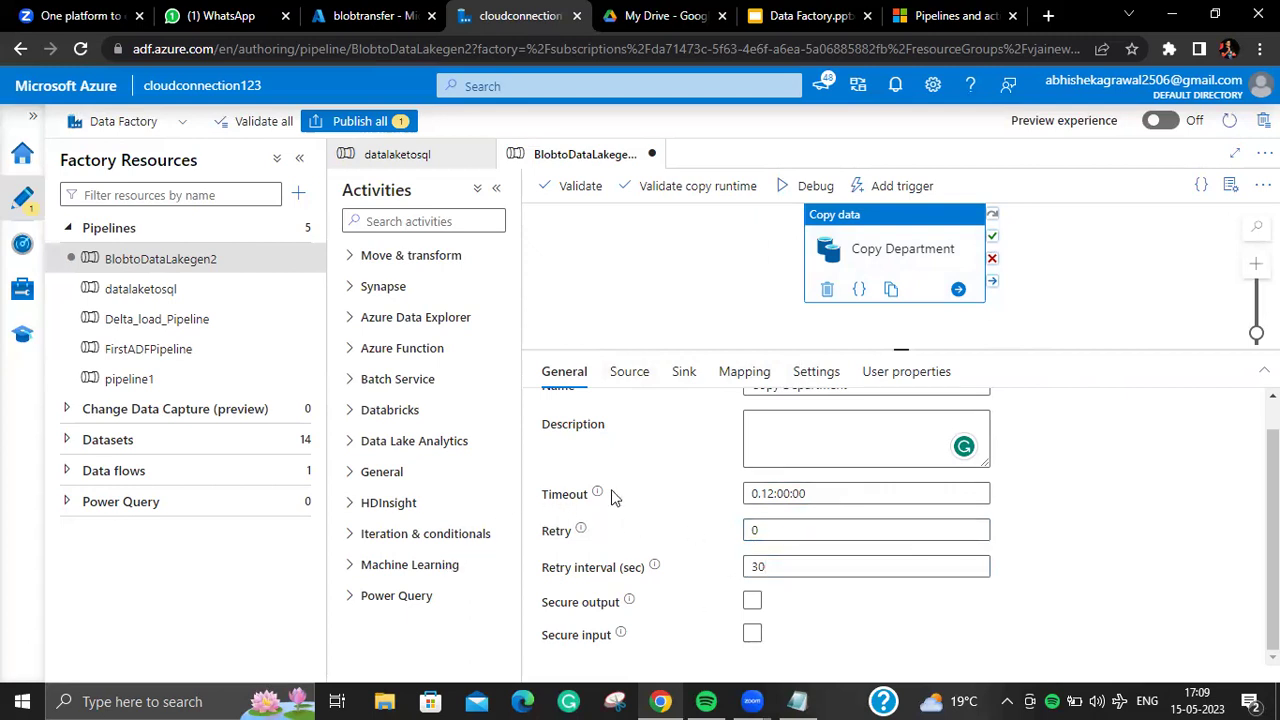
{"action": "left_click", "coordinate": [852, 450]}
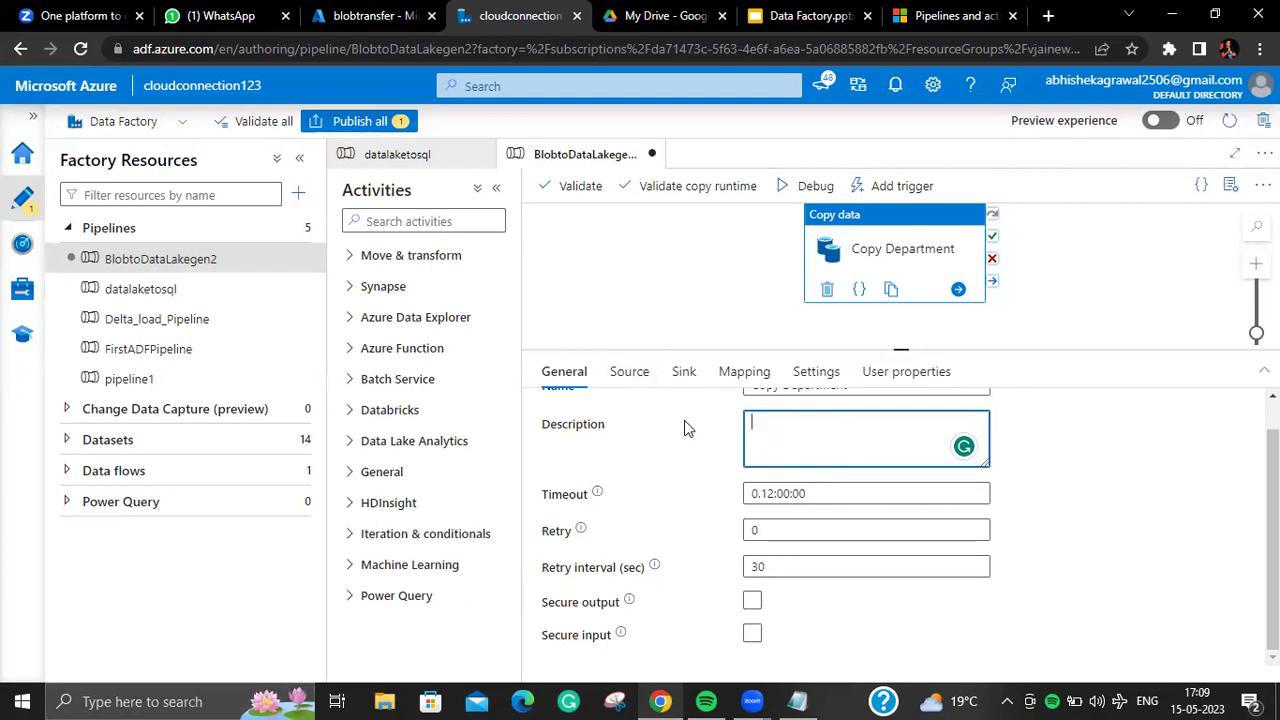
Step: Review Copy Department's source and sink settings in a taller panel, then bring up Mapping
{"action": "left_click", "coordinate": [629, 371]}
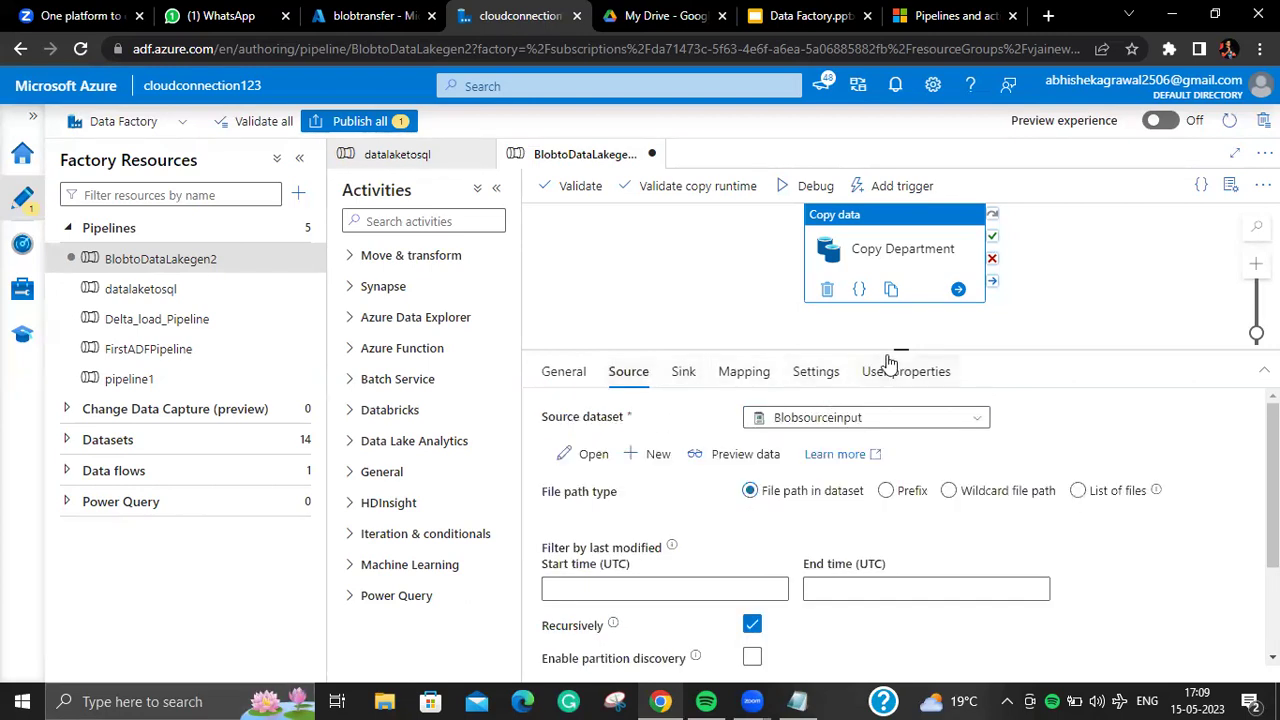
{"action": "left_click_drag", "start_coordinate": [903, 349], "coordinate": [903, 306]}
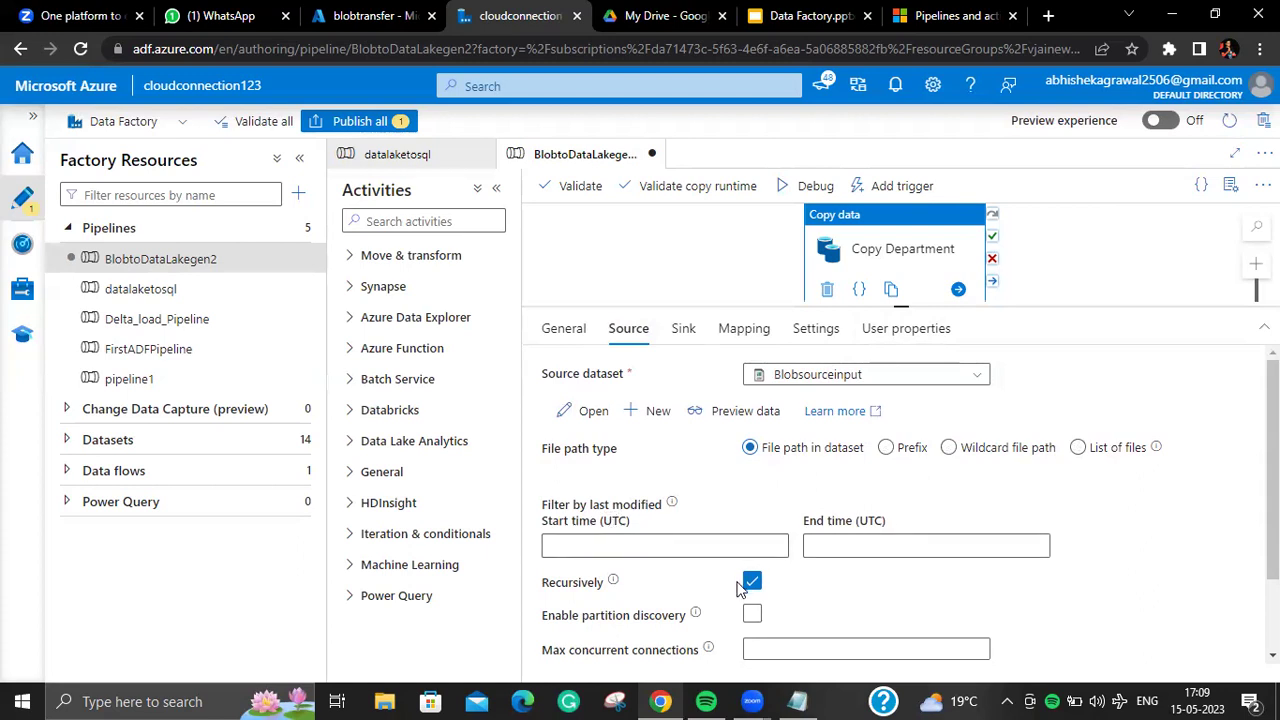
{"action": "scroll", "coordinate": [1272, 470], "scroll_direction": "down", "scroll_amount": 2}
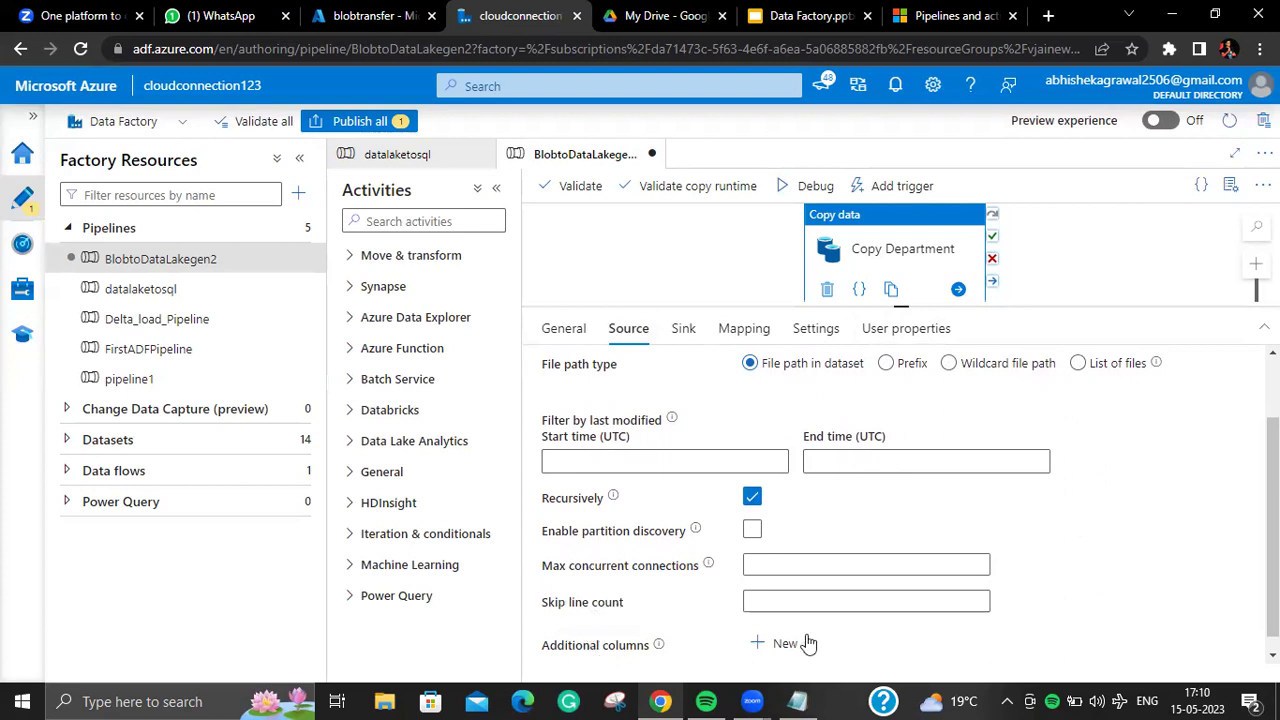
{"action": "mouse_move", "coordinate": [590, 560]}
{"action": "scroll", "coordinate": [862, 441], "scroll_direction": "up", "scroll_amount": 2}
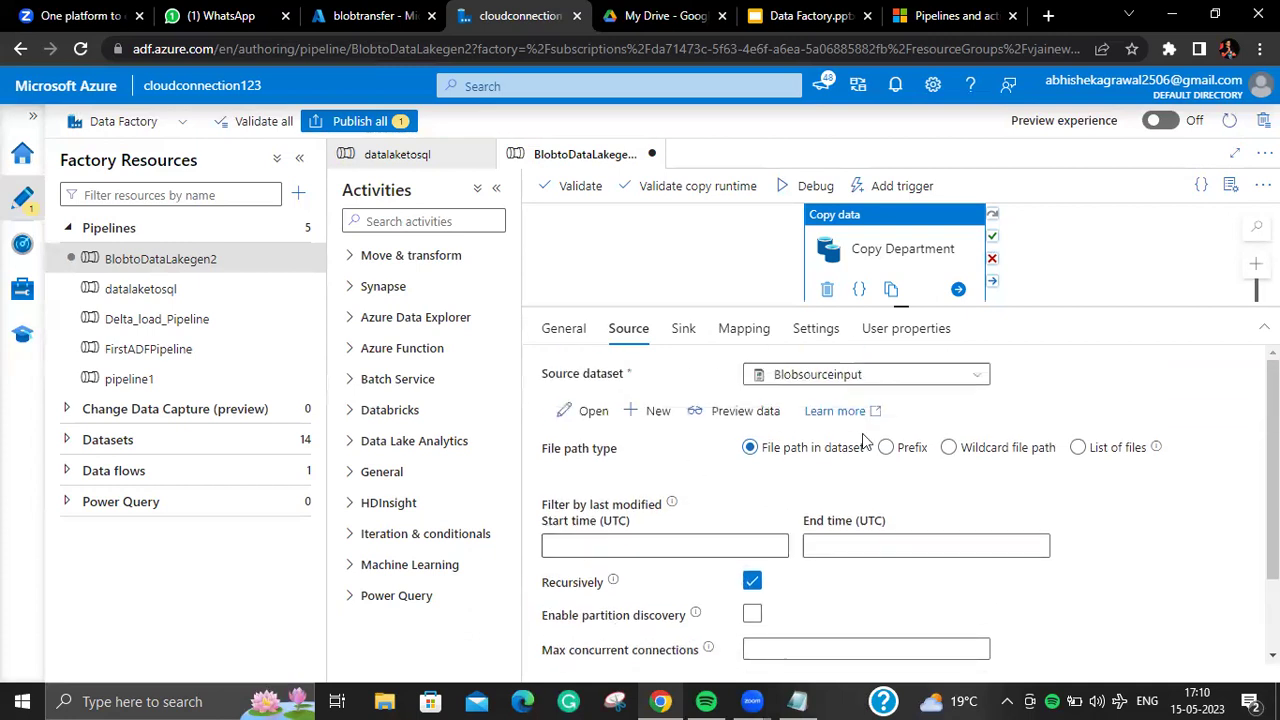
{"action": "left_click", "coordinate": [680, 326]}
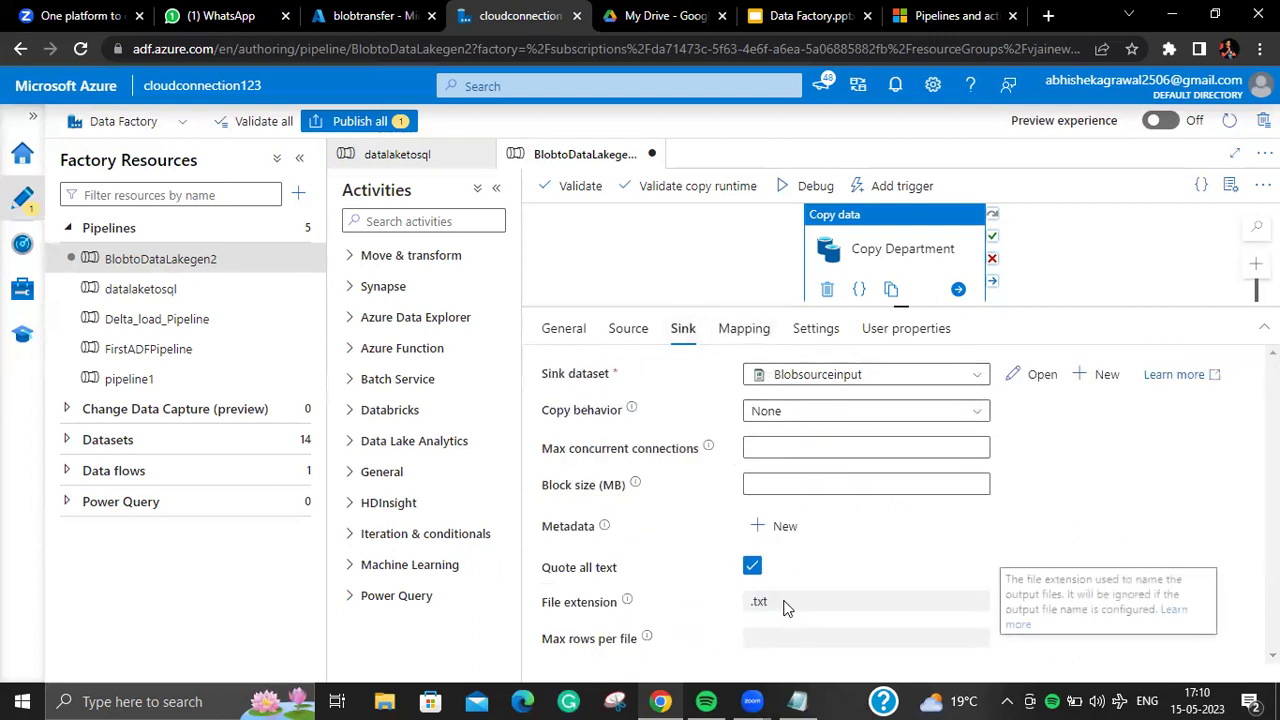
{"action": "left_click", "coordinate": [742, 332]}
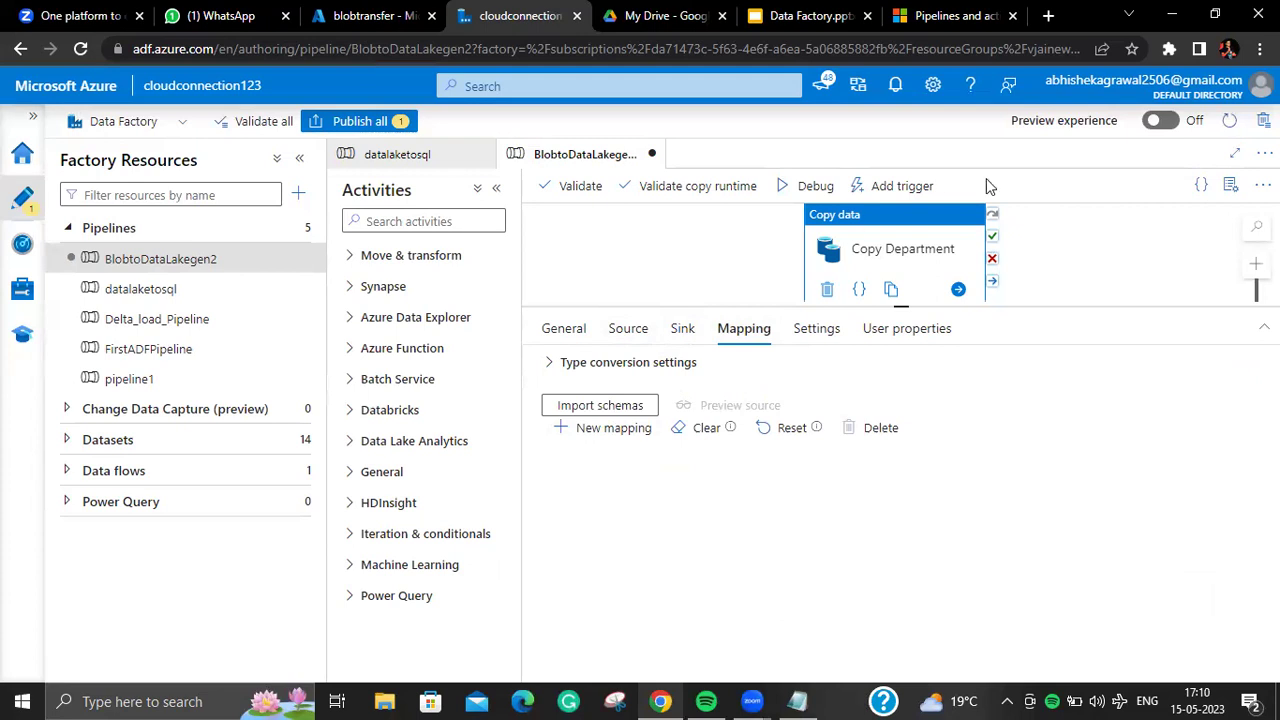
Step: Import schemas so Department_id and Name are mapped as Strings, checking source and sink
{"action": "left_click", "coordinate": [632, 408]}
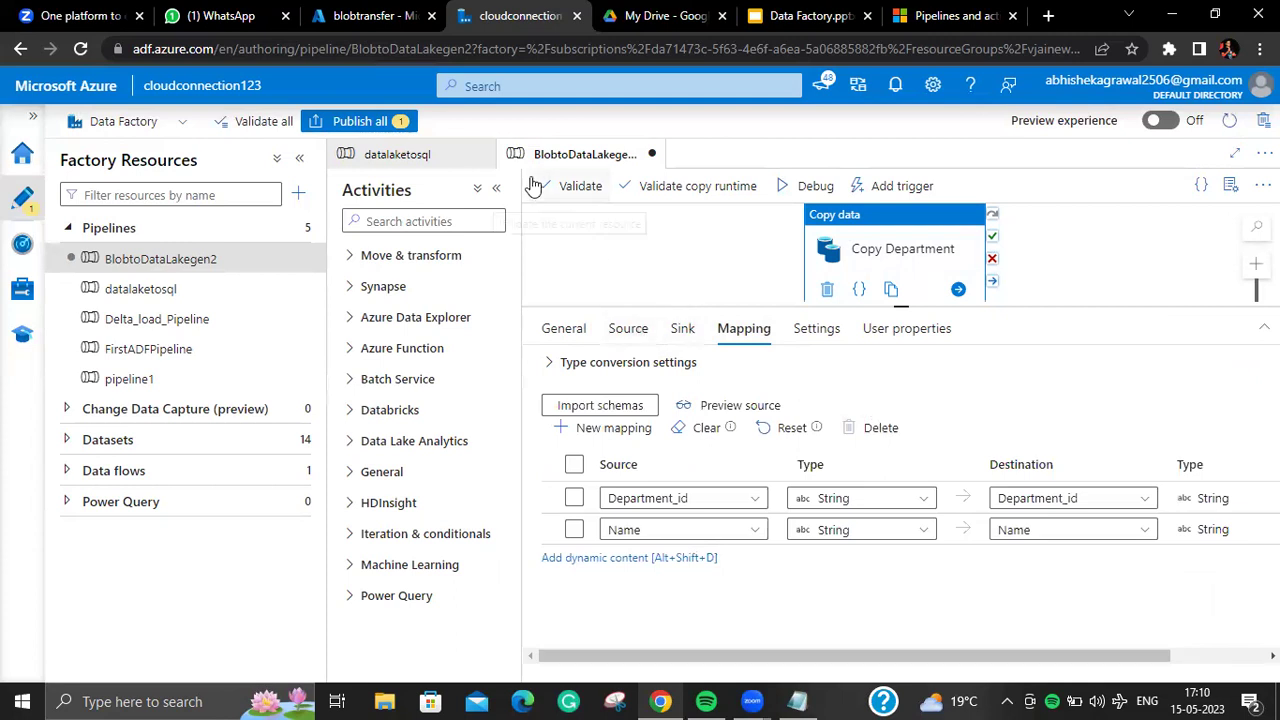
{"action": "left_click", "coordinate": [638, 337]}
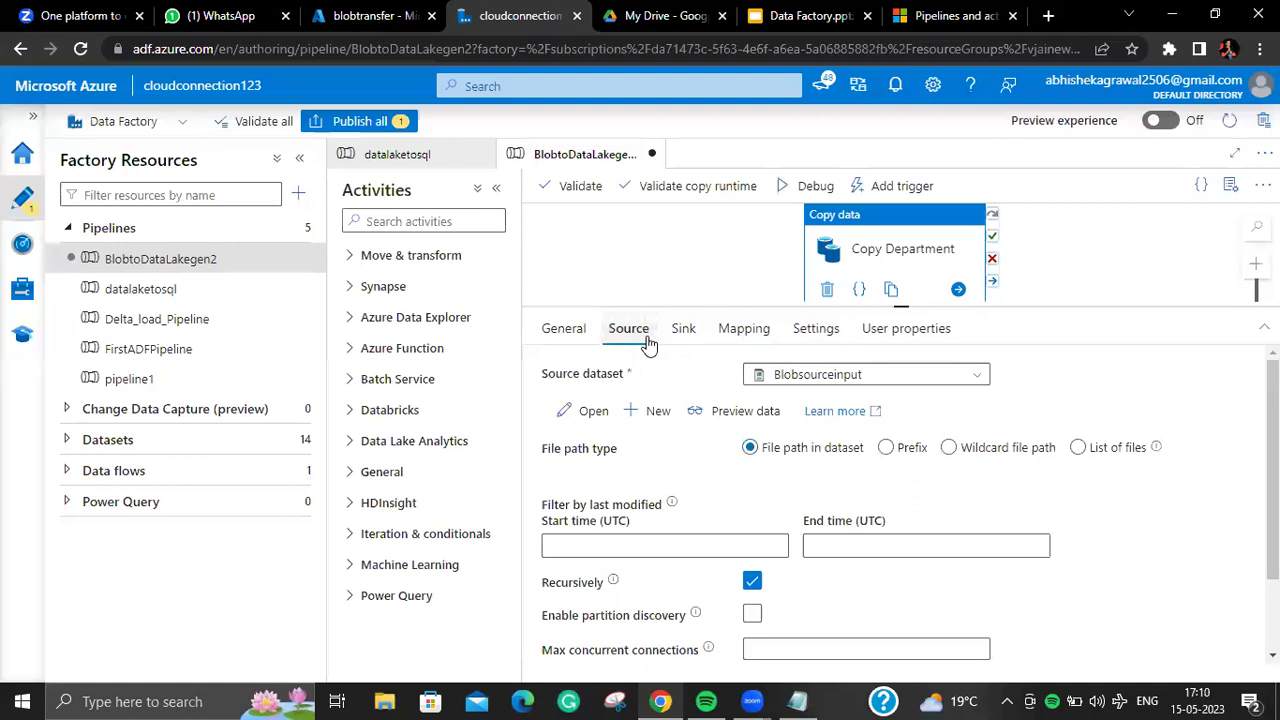
{"action": "left_click", "coordinate": [683, 333]}
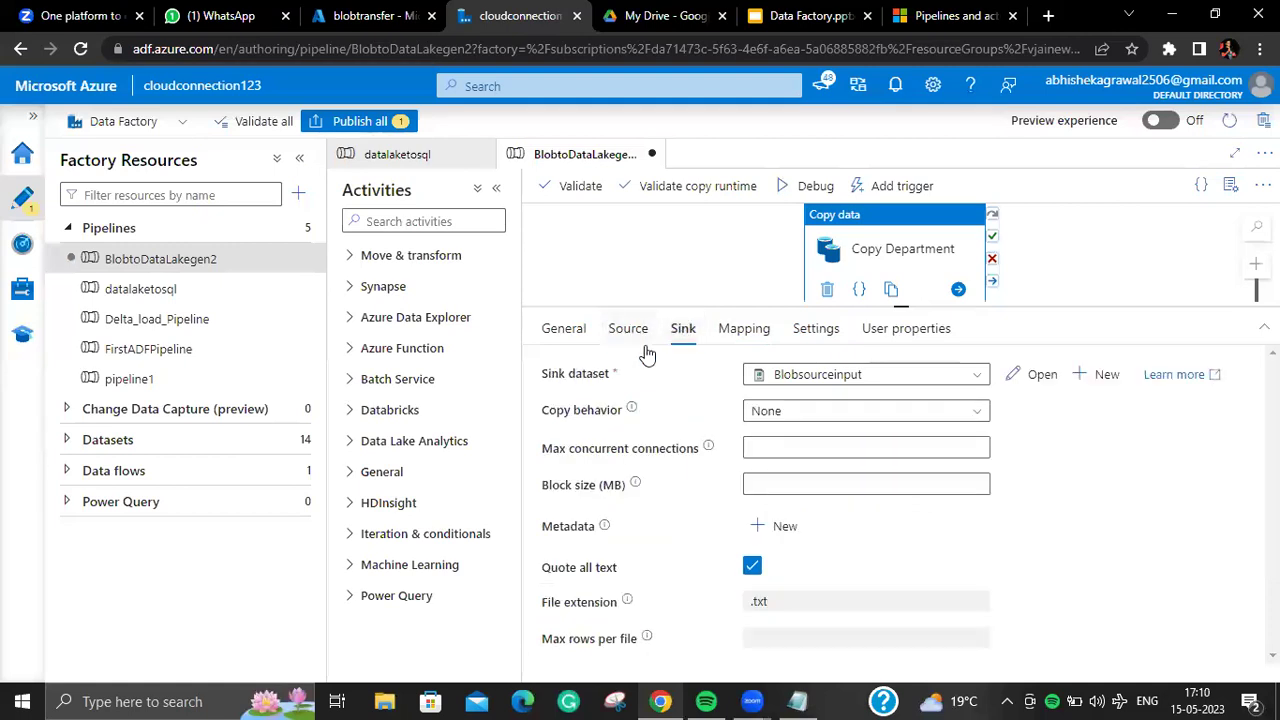
{"action": "left_click", "coordinate": [650, 341]}
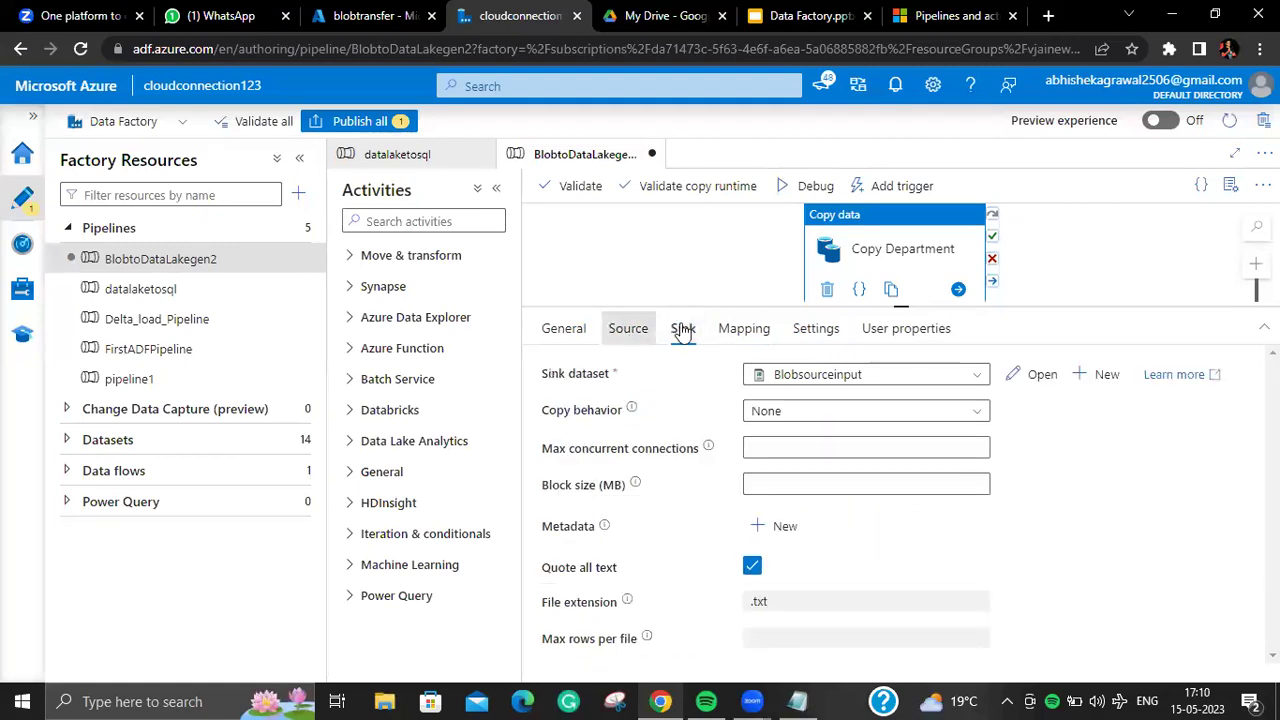
{"action": "left_click", "coordinate": [740, 340]}
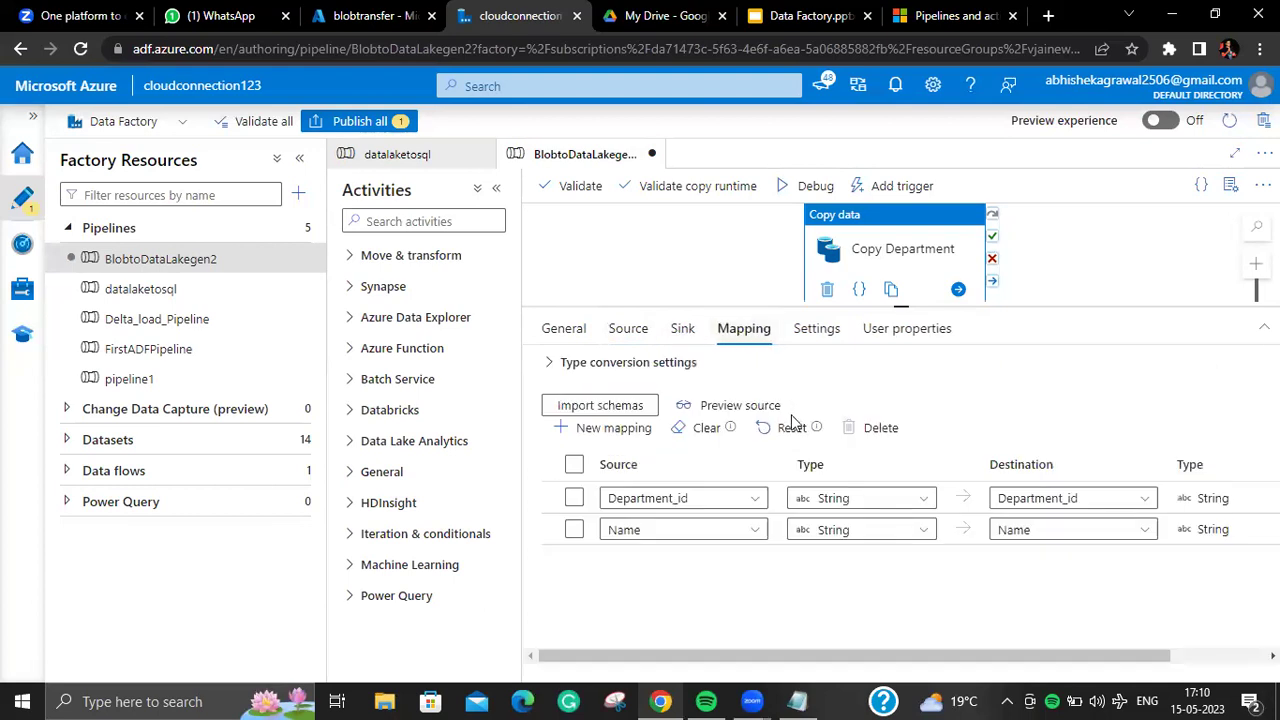
{"action": "left_click", "coordinate": [677, 496]}
Step: Switch to the blobtransfer storage container page in Azure Portal
{"action": "left_click", "coordinate": [350, 16]}
{"action": "left_click", "coordinate": [518, 16]}
{"action": "left_click", "coordinate": [372, 16]}
Step: Browse the storage accounts into actualgen2's containers, peek into input, and return to the list
{"action": "left_click", "coordinate": [286, 123]}
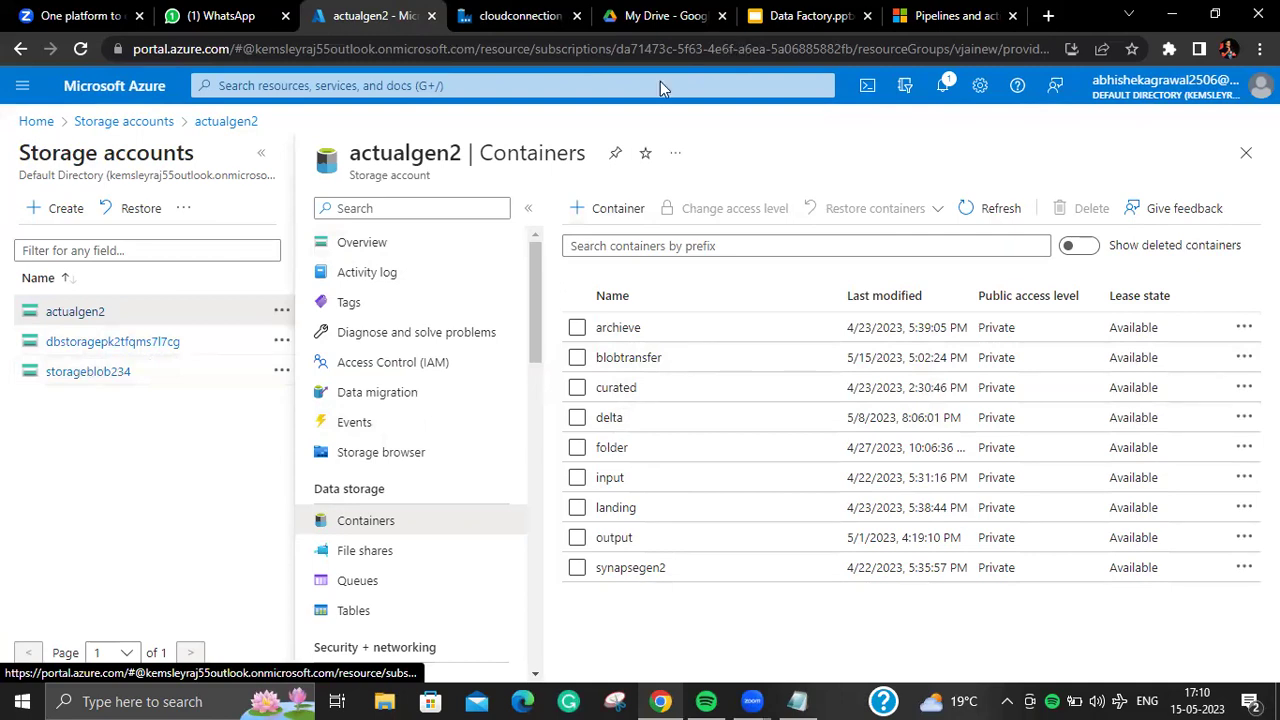
{"action": "left_click", "coordinate": [108, 370]}
{"action": "left_click", "coordinate": [100, 314]}
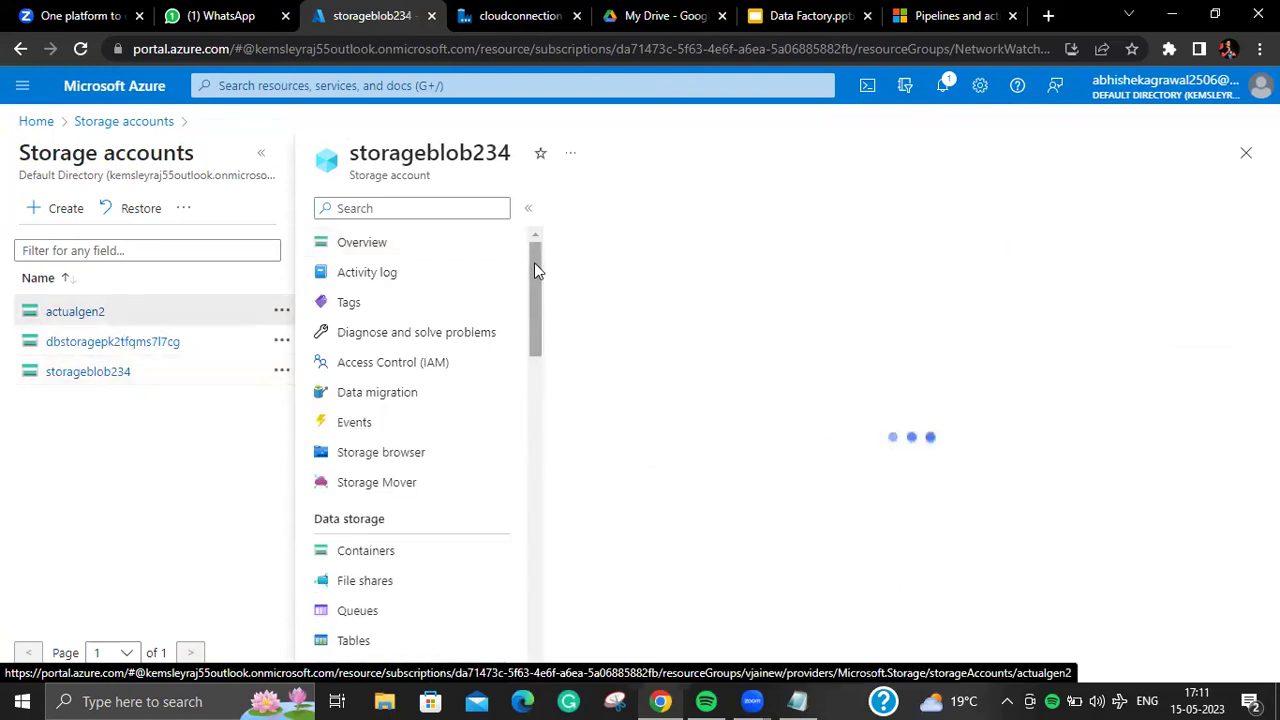
{"action": "mouse_move", "coordinate": [534, 270]}
{"action": "left_mouse_down"}
{"action": "mouse_move", "coordinate": [545, 288]}
{"action": "mouse_move", "coordinate": [546, 269]}
{"action": "left_mouse_up"}
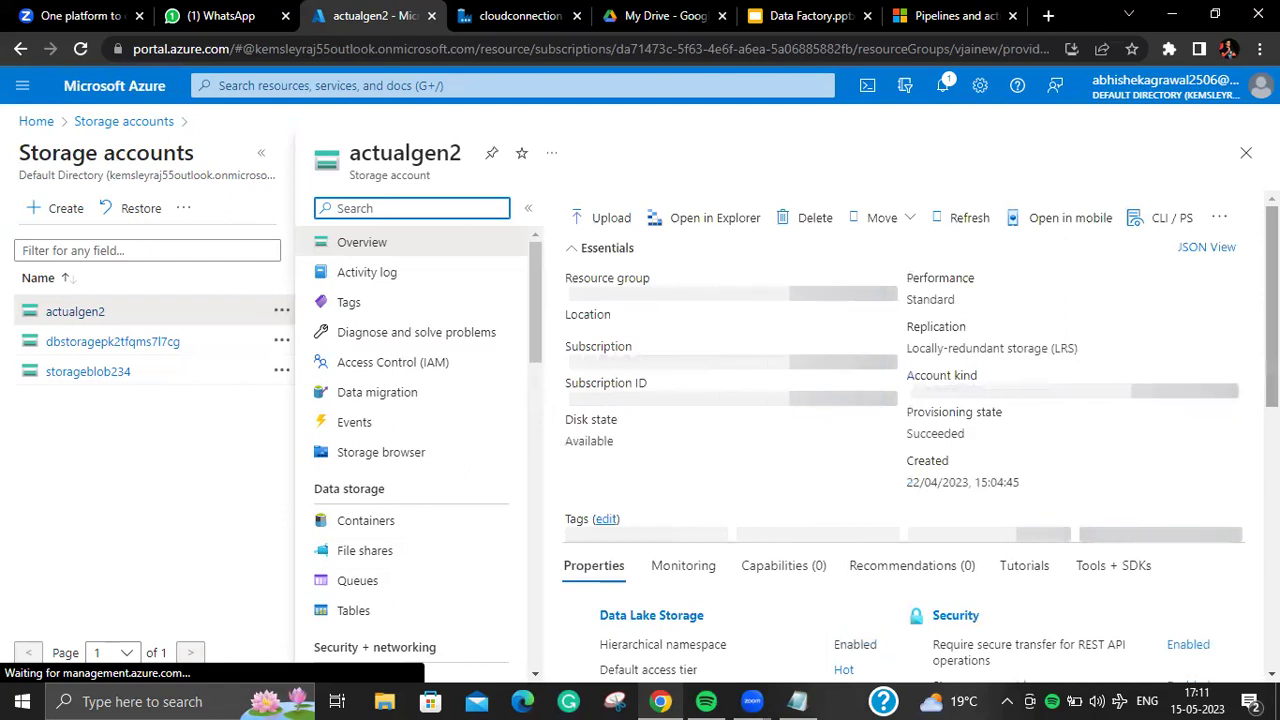
{"action": "scroll", "coordinate": [880, 491], "scroll_direction": "down", "scroll_amount": 1}
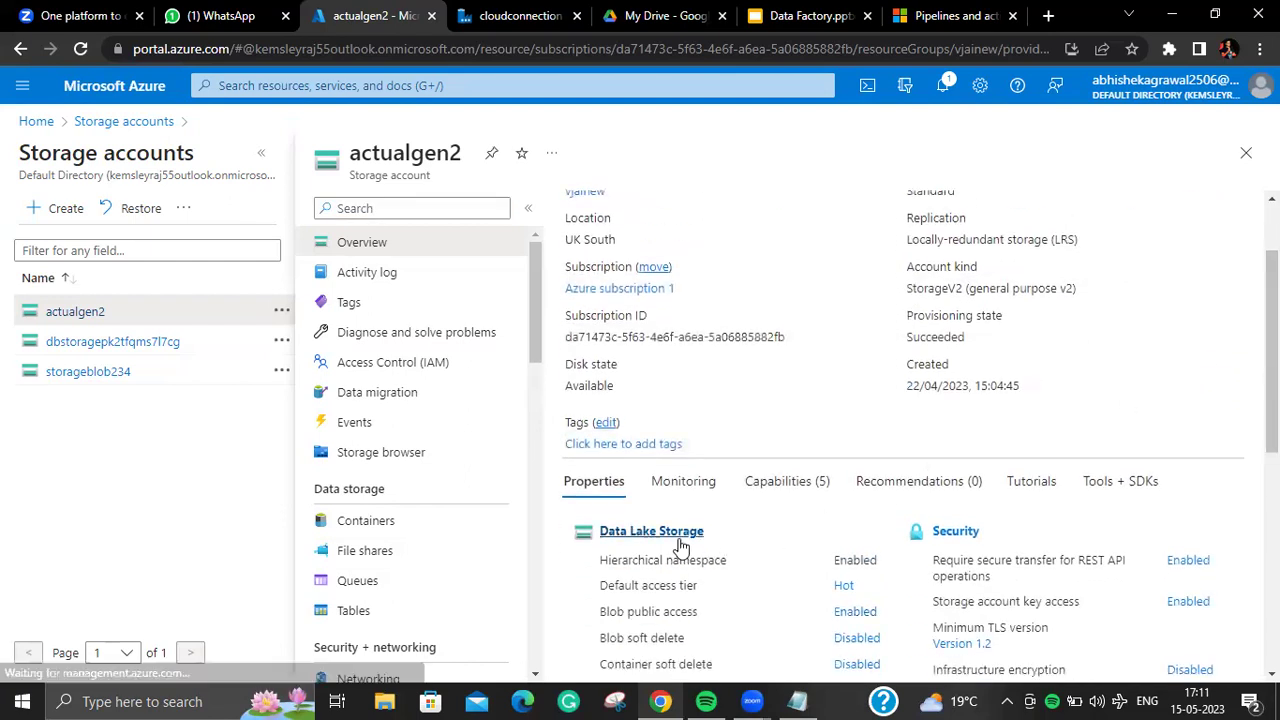
{"action": "left_click", "coordinate": [679, 540]}
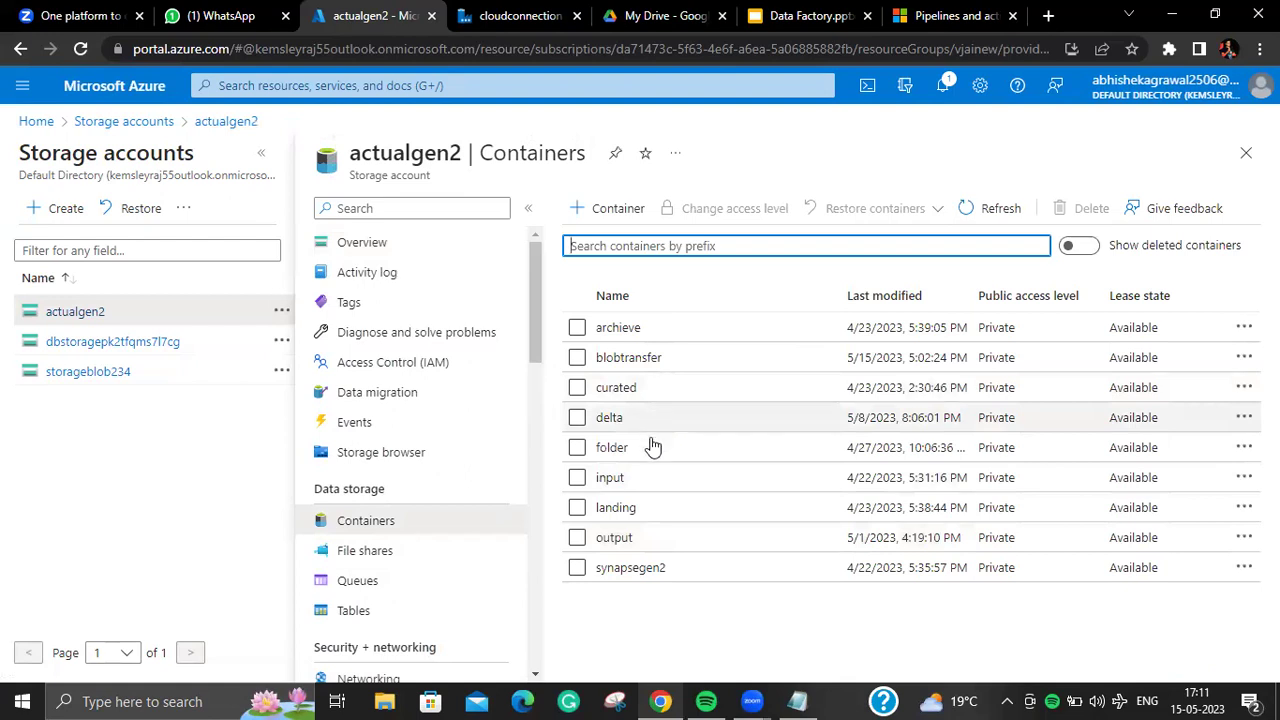
{"action": "left_click", "coordinate": [645, 477]}
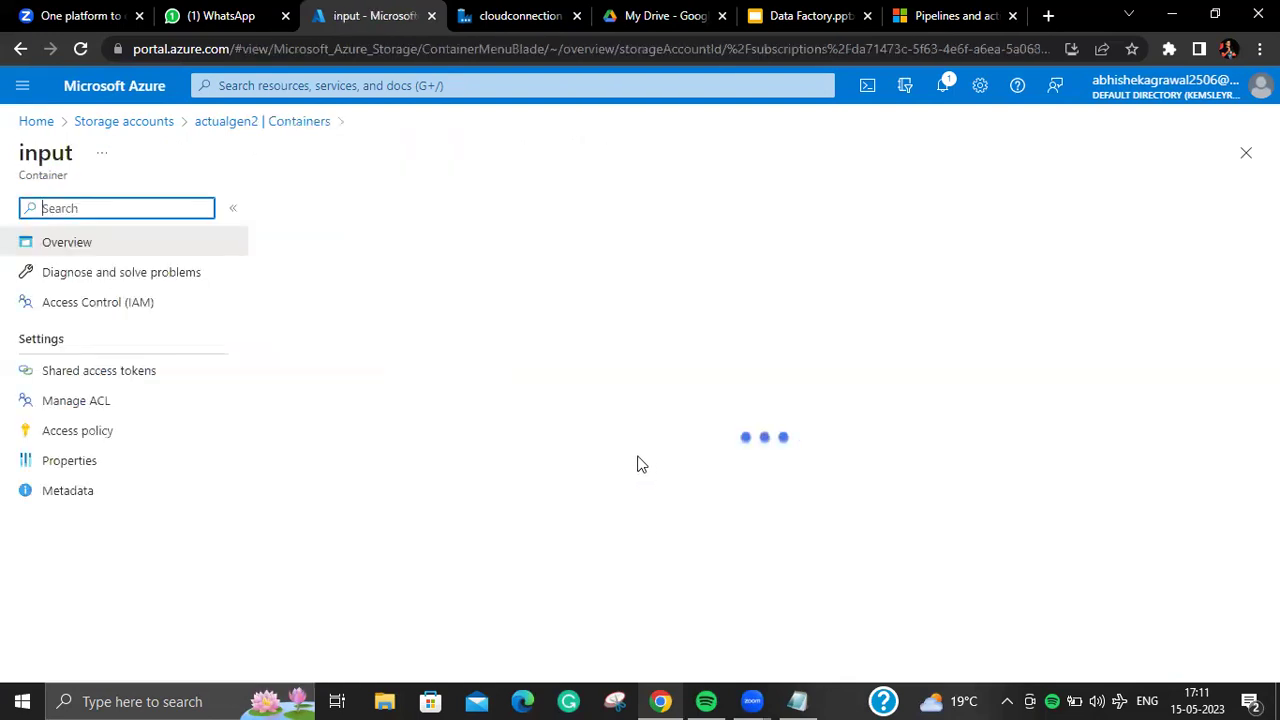
{"action": "left_click", "coordinate": [279, 123]}
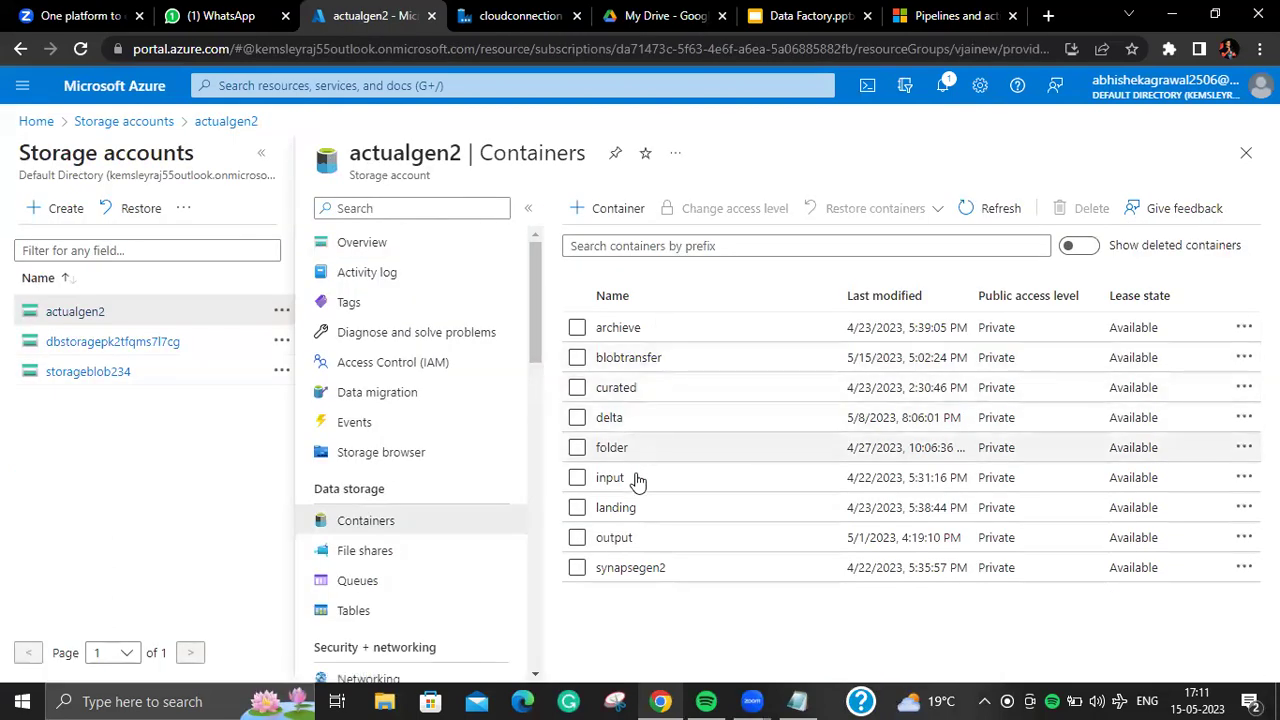
Step: Peek into output's Firstcopy folder, then view the input container's Department.csv contents
{"action": "left_click", "coordinate": [628, 540]}
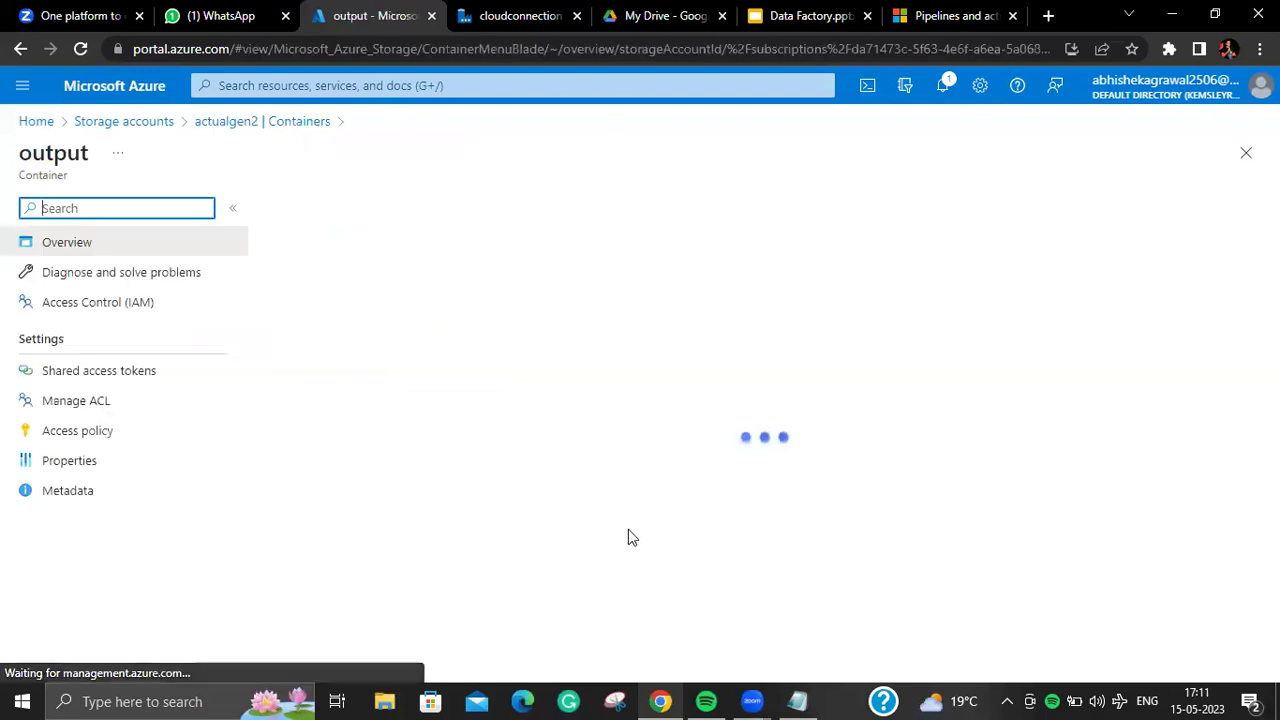
{"action": "left_click", "coordinate": [355, 374]}
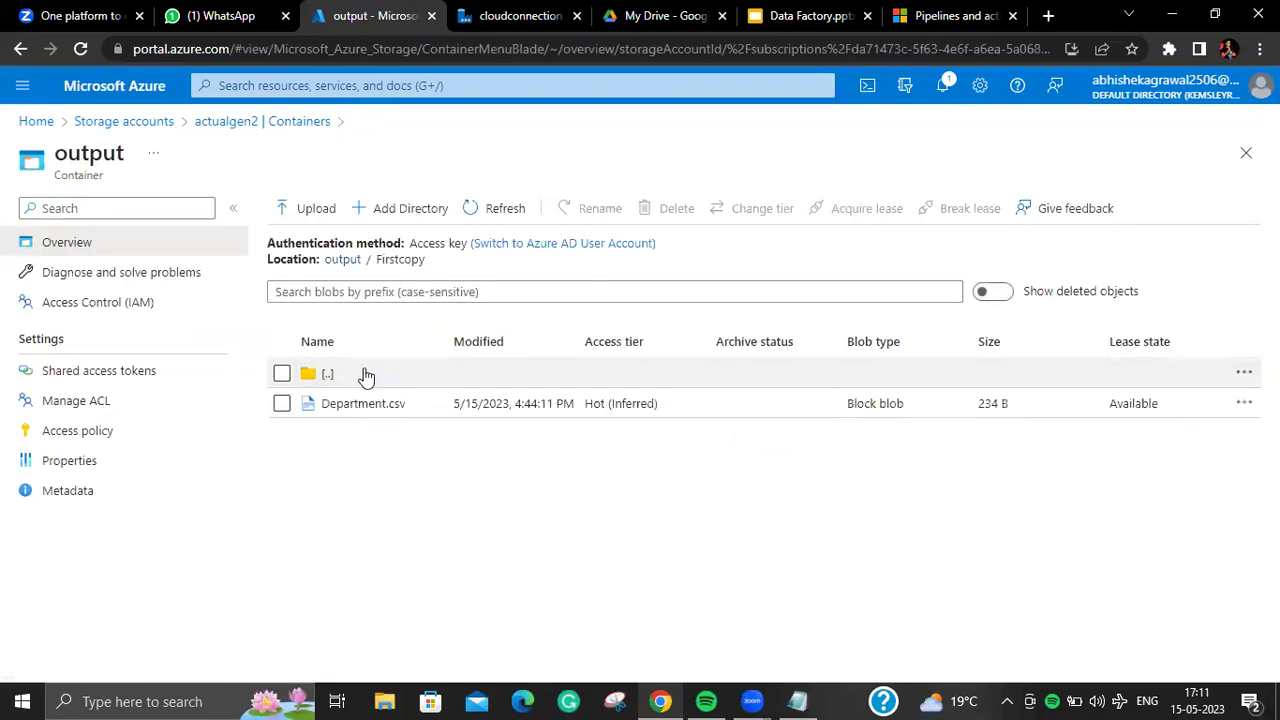
{"action": "left_click", "coordinate": [305, 124]}
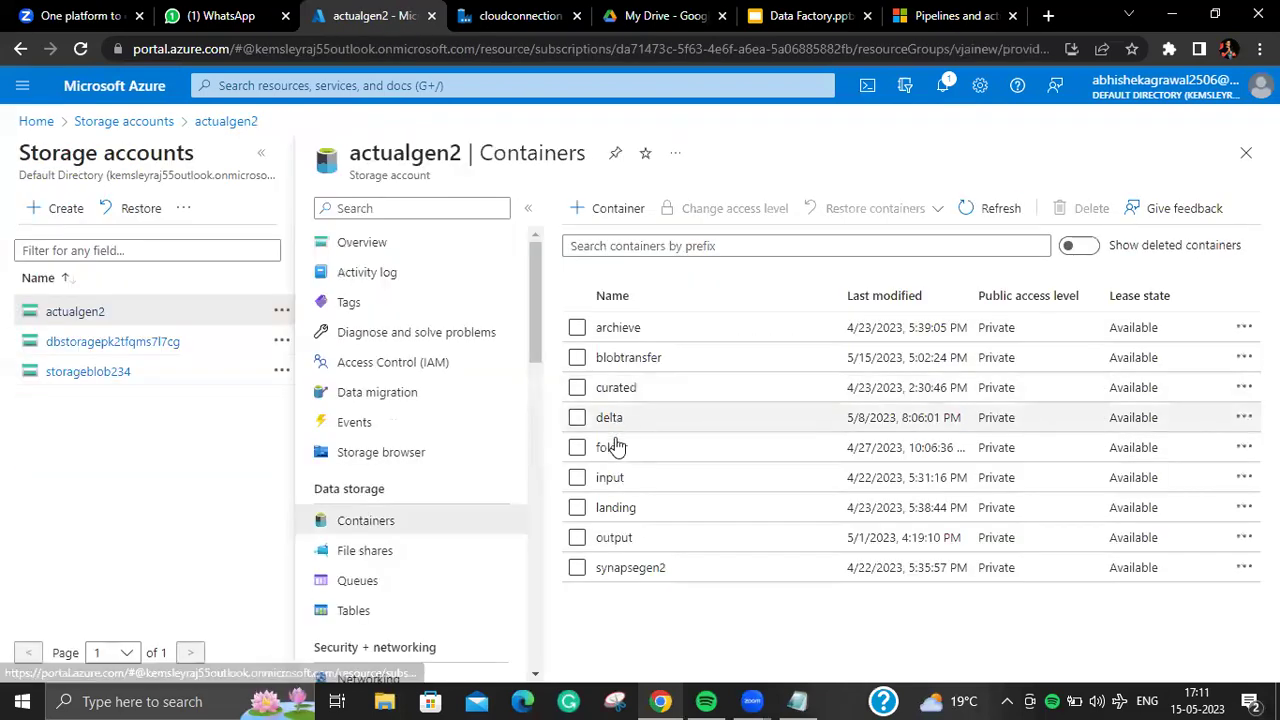
{"action": "left_click", "coordinate": [628, 491]}
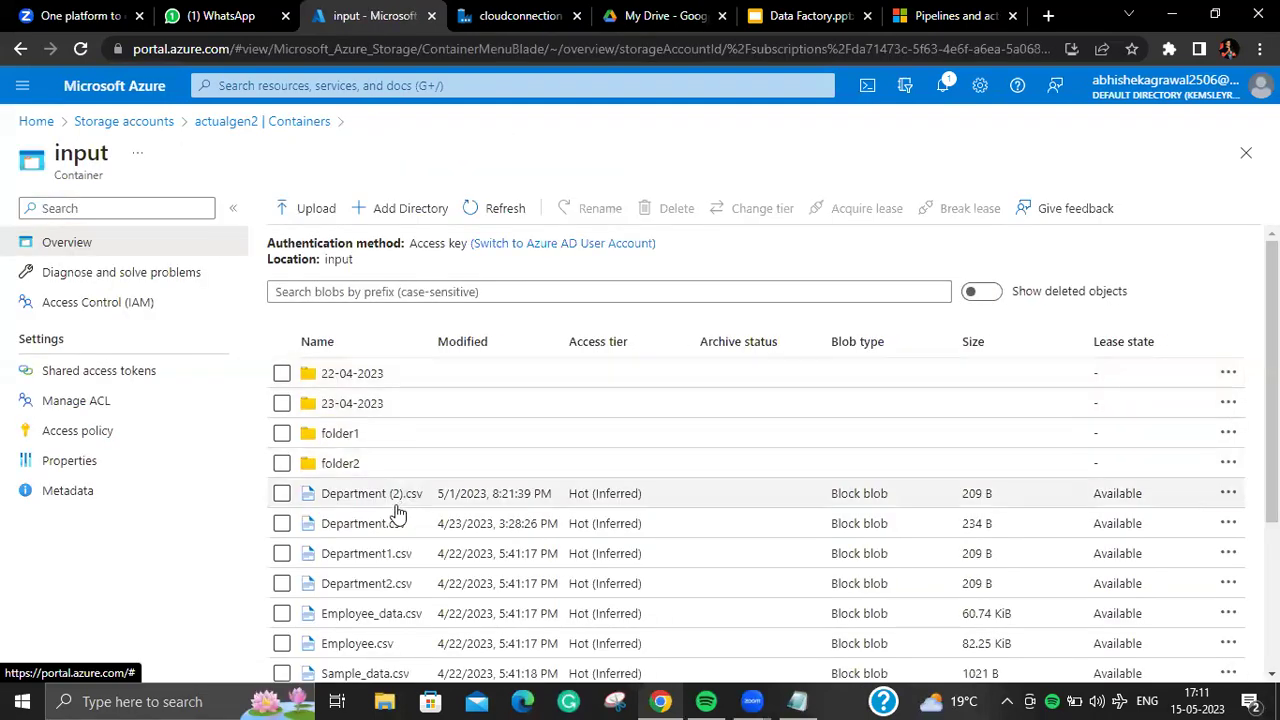
{"action": "left_click", "coordinate": [362, 523]}
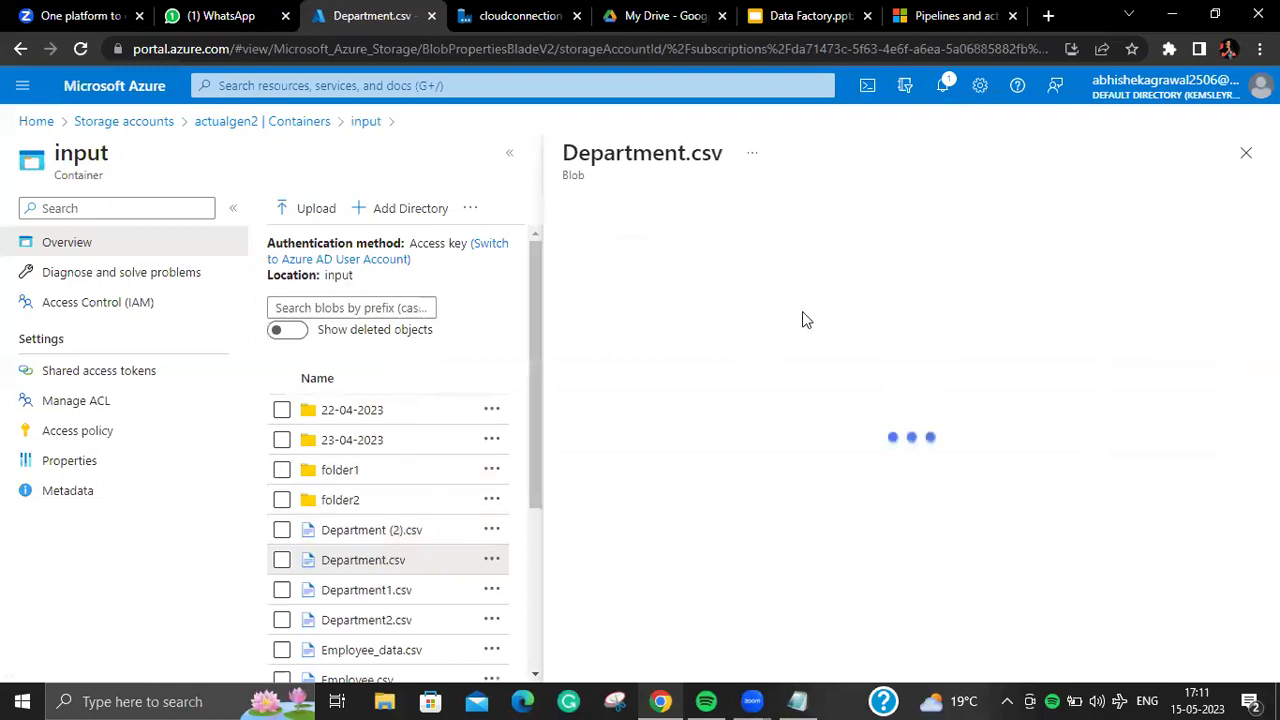
{"action": "left_click", "coordinate": [726, 255]}
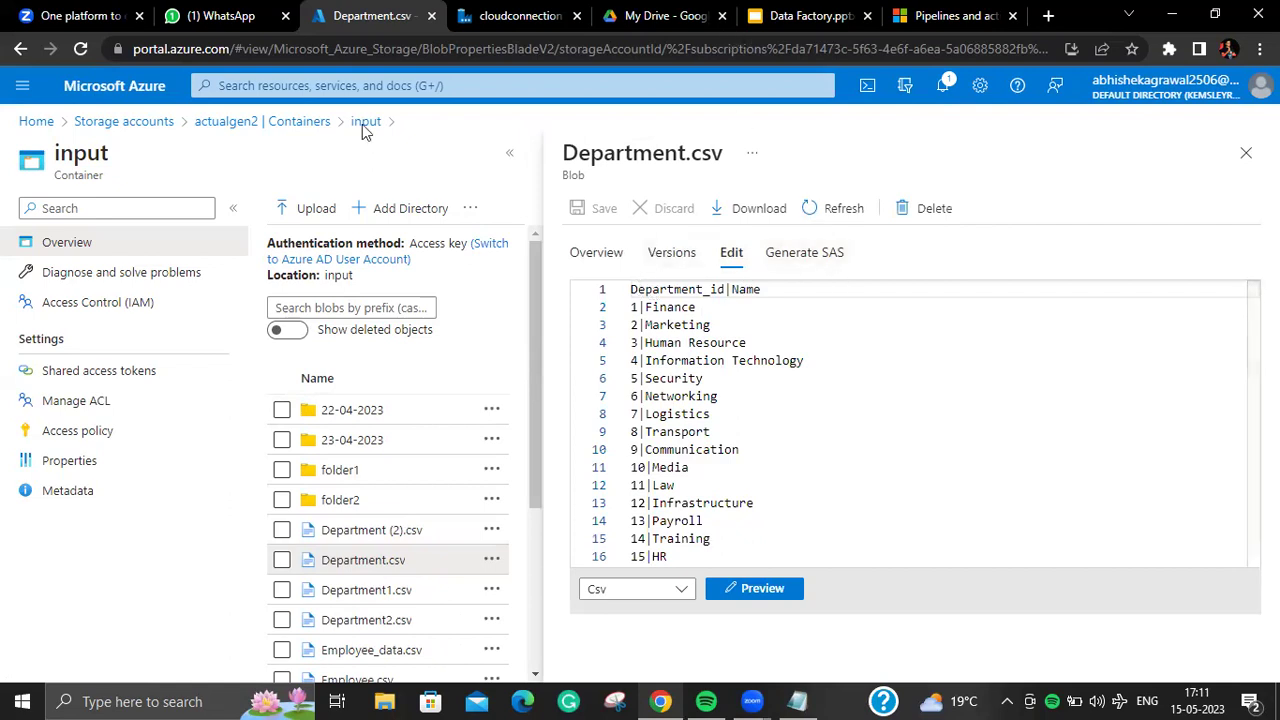
Step: Open output/Firstcopy/Department.csv and show the copied file's contents
{"action": "left_click", "coordinate": [313, 128]}
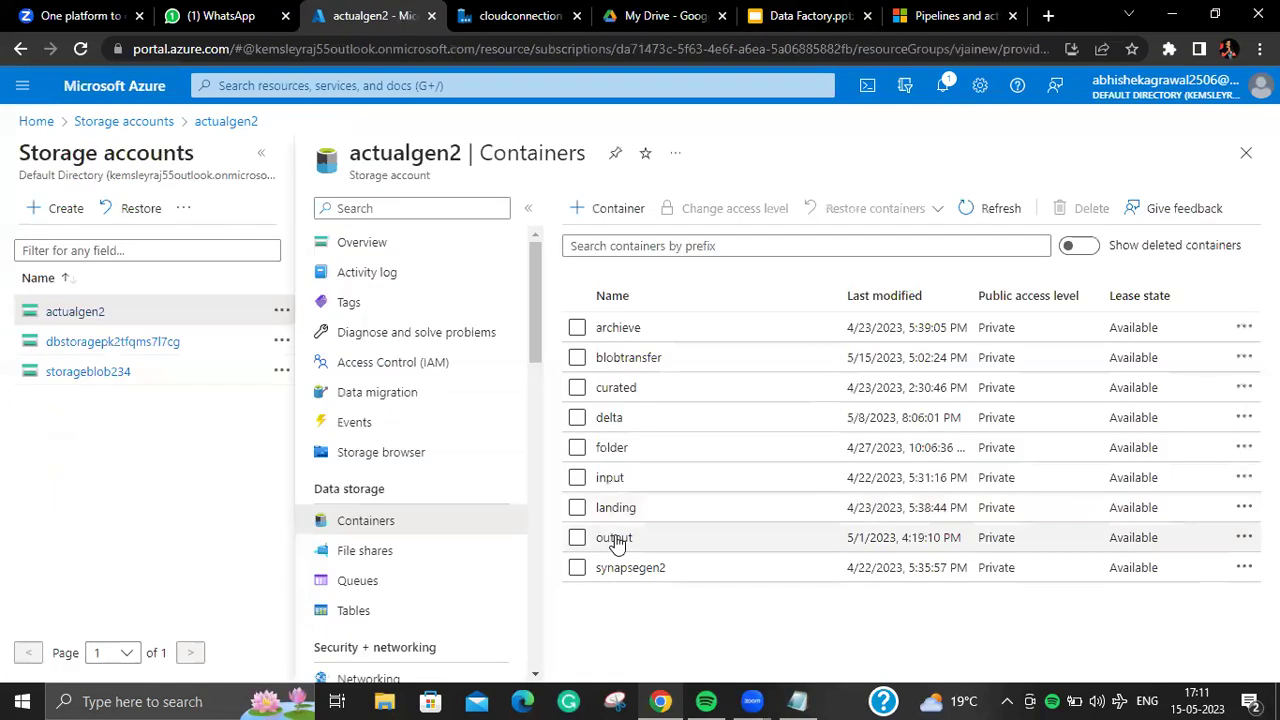
{"action": "left_click", "coordinate": [610, 534]}
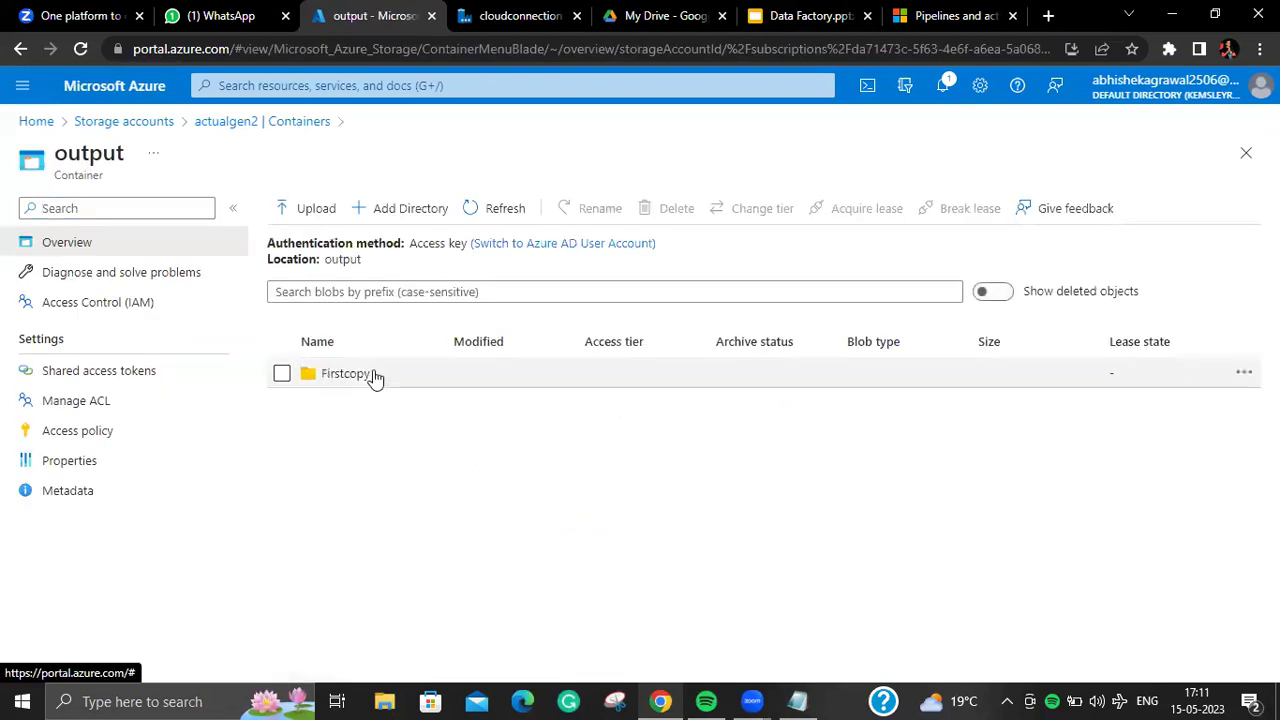
{"action": "left_click", "coordinate": [375, 376]}
{"action": "left_click", "coordinate": [363, 404]}
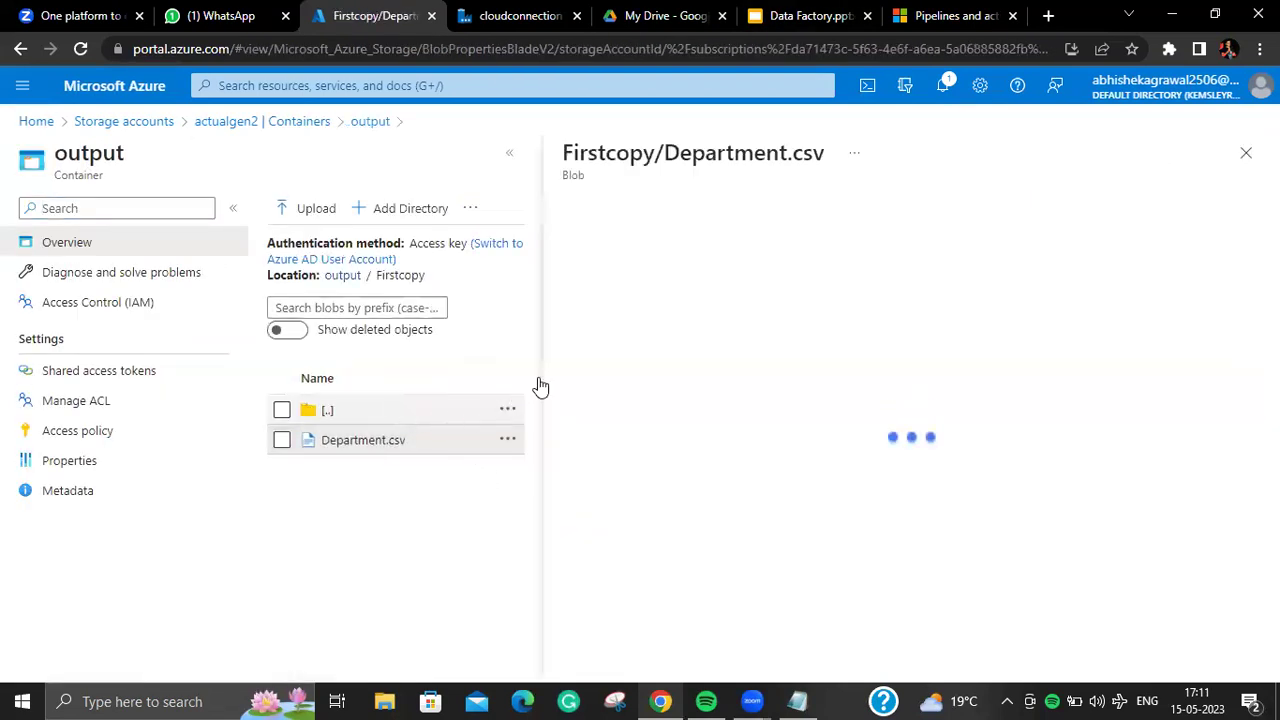
{"action": "left_click", "coordinate": [730, 252]}
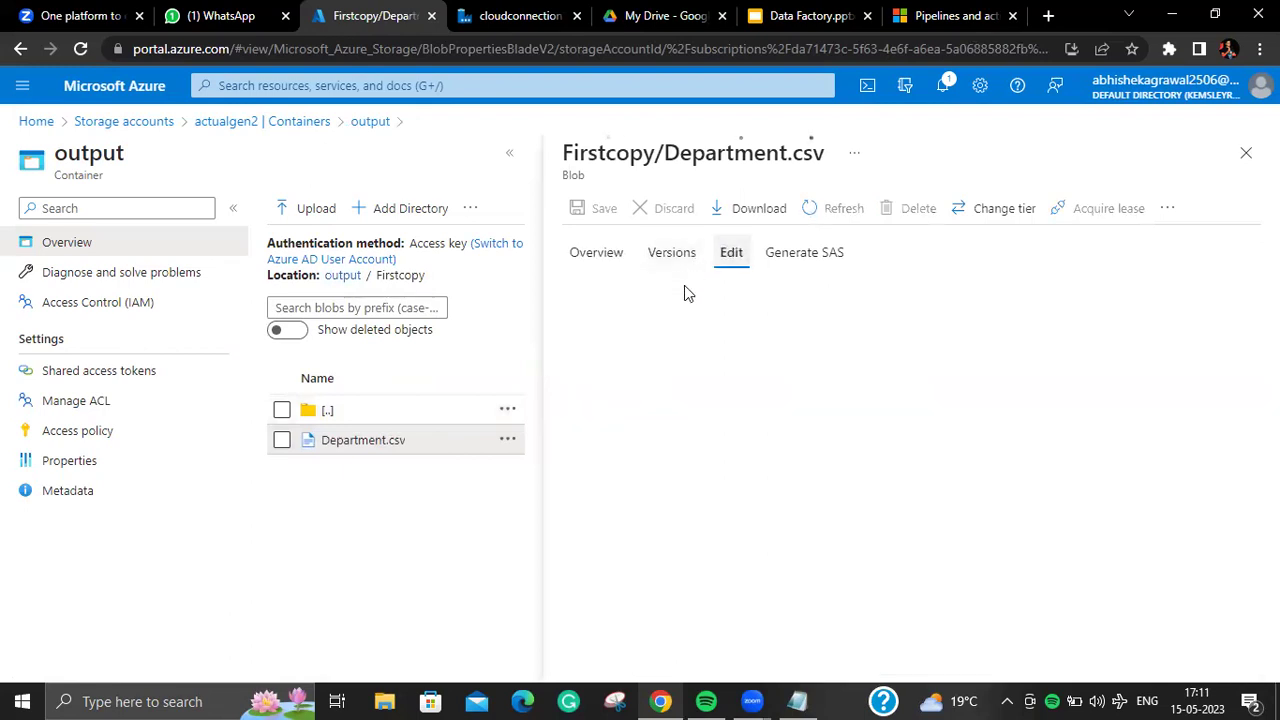
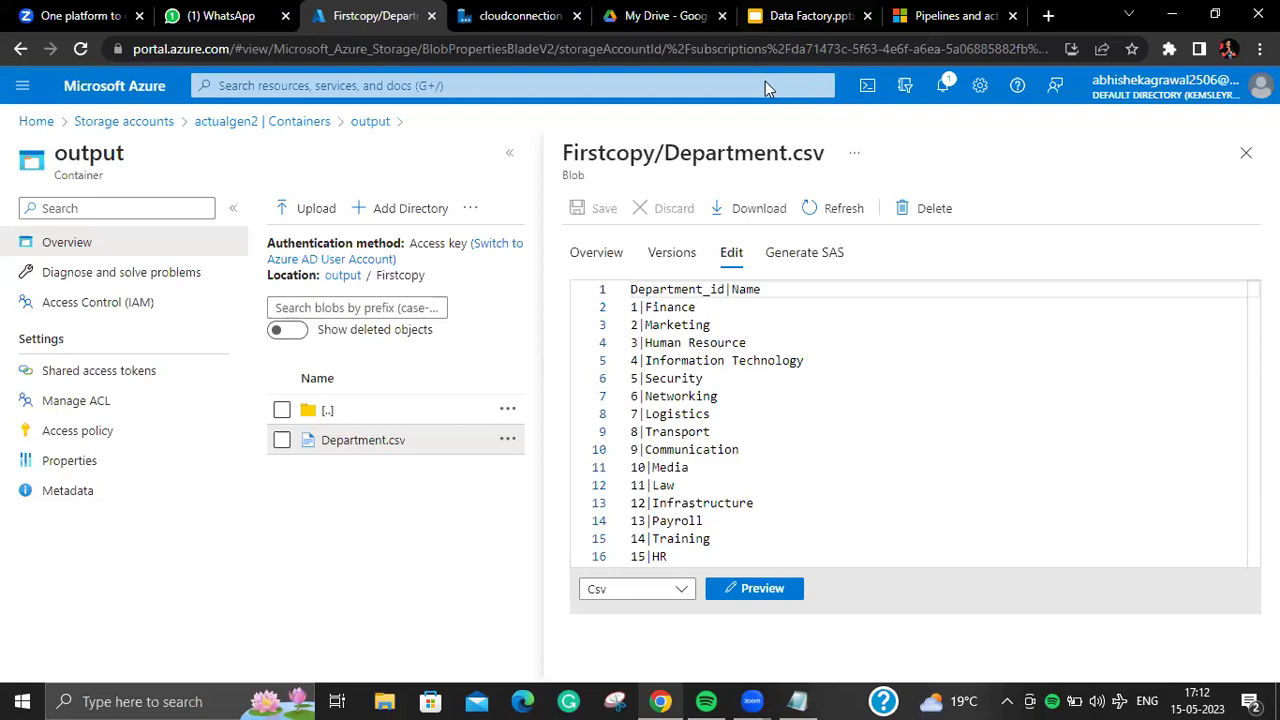
Step: Return to Data Factory's BlobtoDataLakegen2 pipeline showing Copy Department's Department_id and Name mapping
{"action": "left_click", "coordinate": [525, 14]}
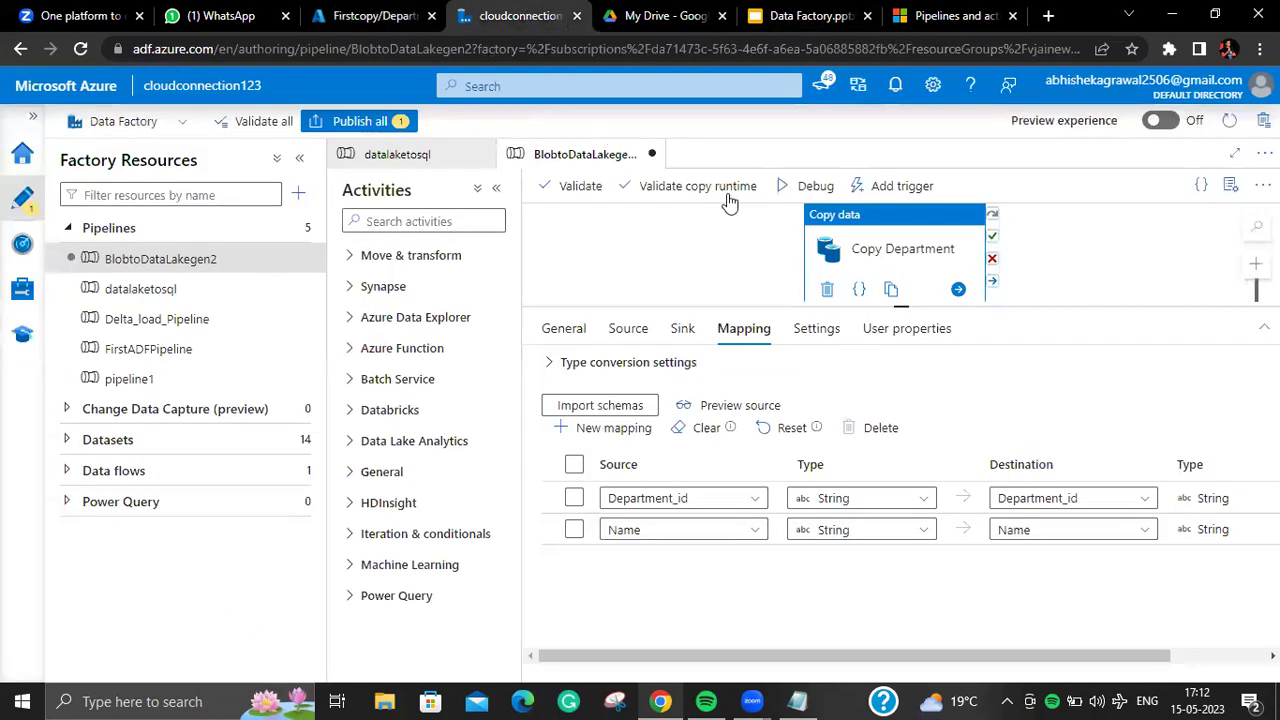
Step: Map row 1 source and destination to Name and row 2 destination to Department_id
{"action": "left_click", "coordinate": [758, 499]}
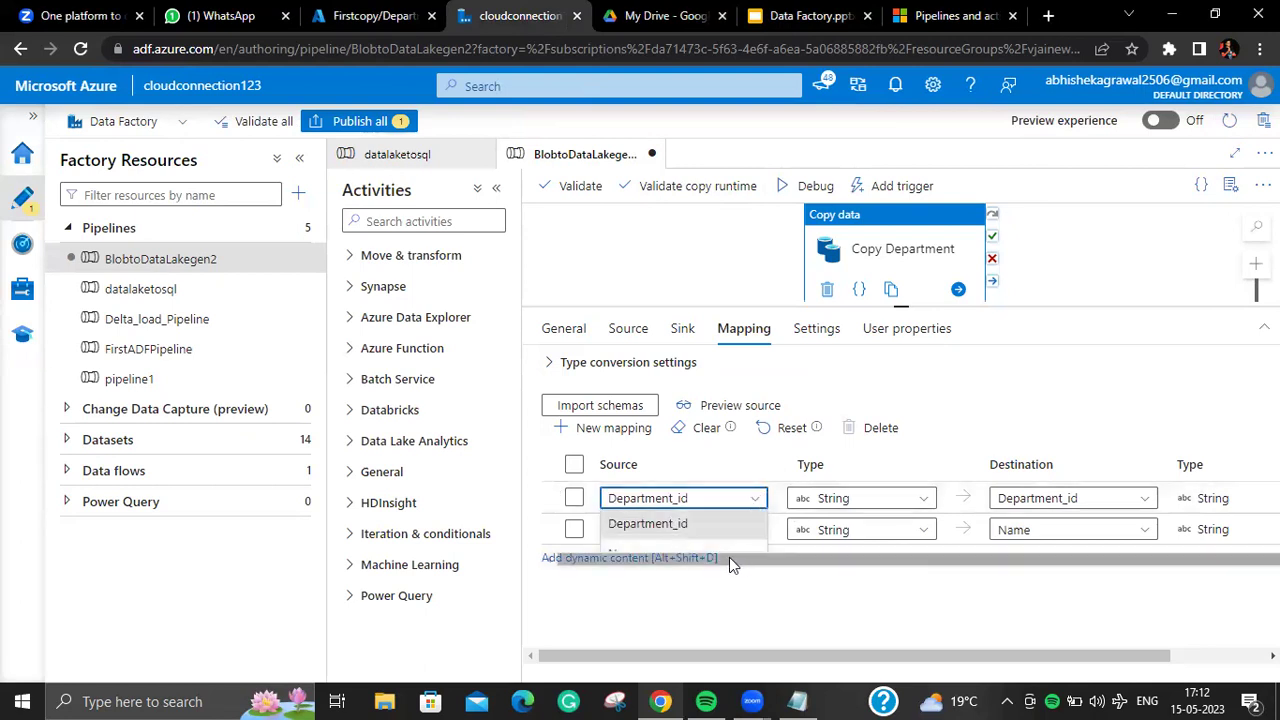
{"action": "left_click", "coordinate": [738, 555]}
{"action": "left_click_drag", "start_coordinate": [1120, 498], "coordinate": [1109, 560]}
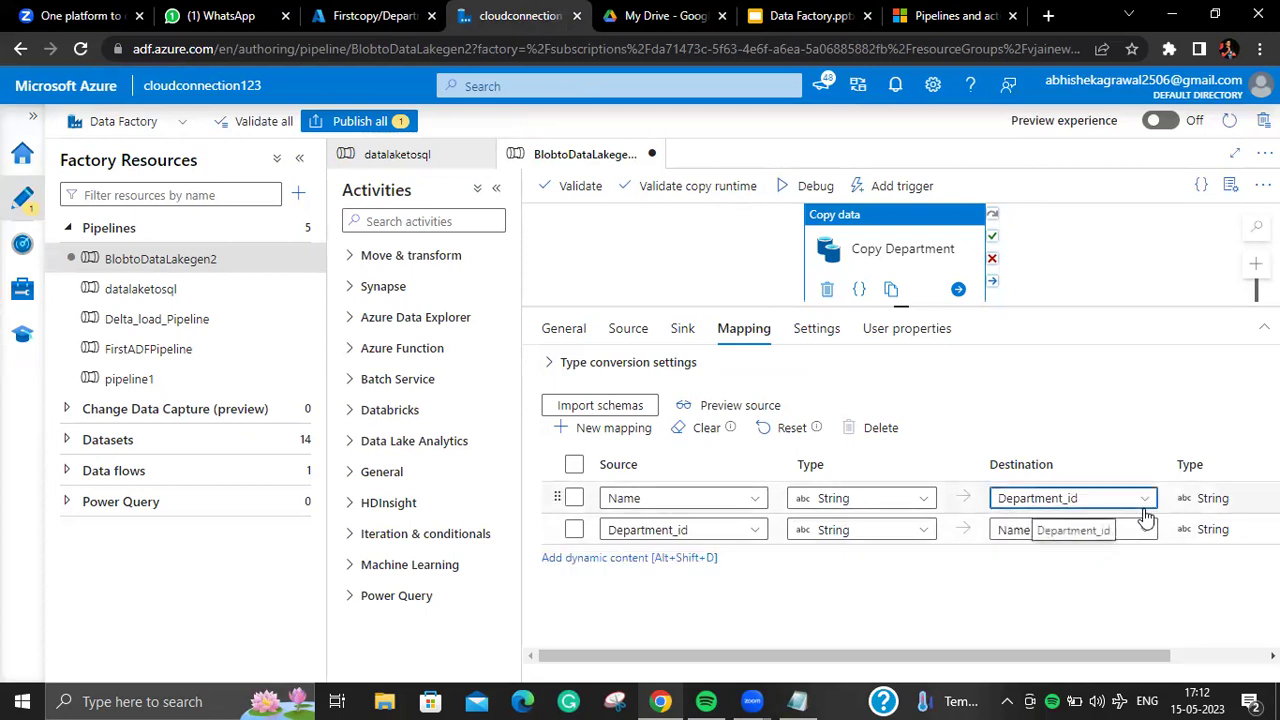
{"action": "left_click", "coordinate": [1143, 500]}
{"action": "left_click", "coordinate": [1084, 553]}
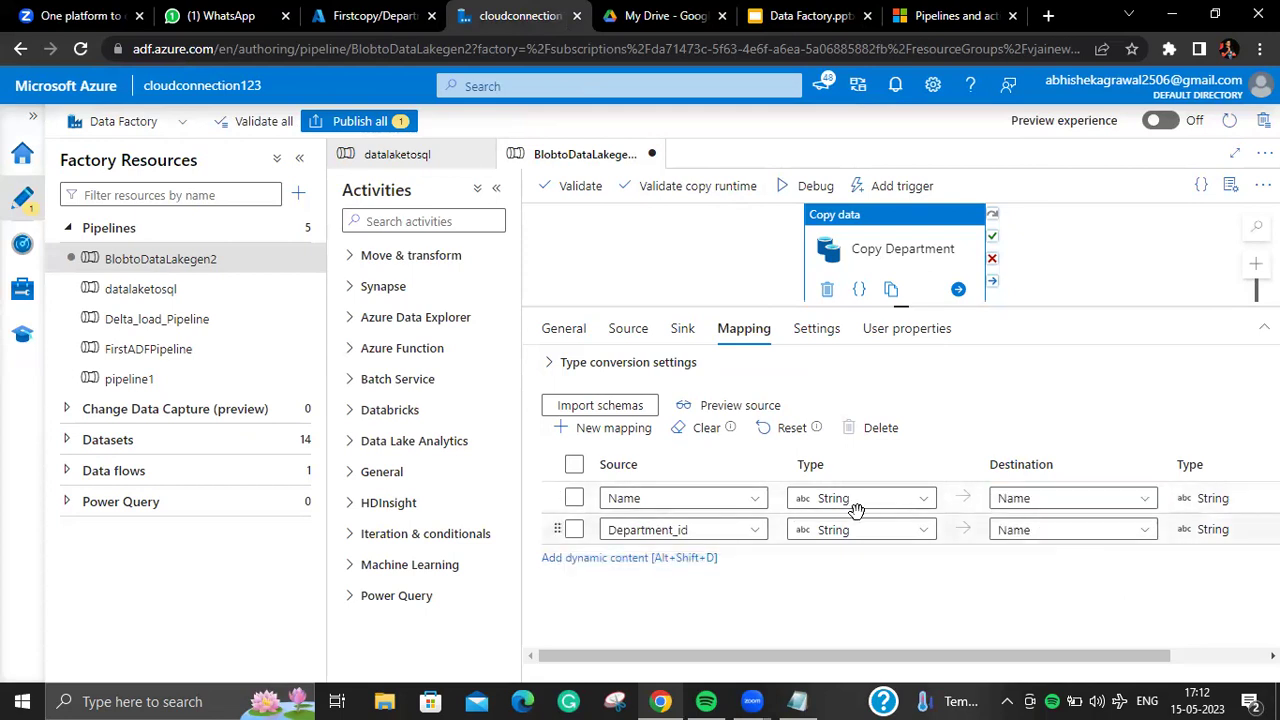
{"action": "left_click", "coordinate": [1145, 529]}
{"action": "left_click", "coordinate": [1108, 551]}
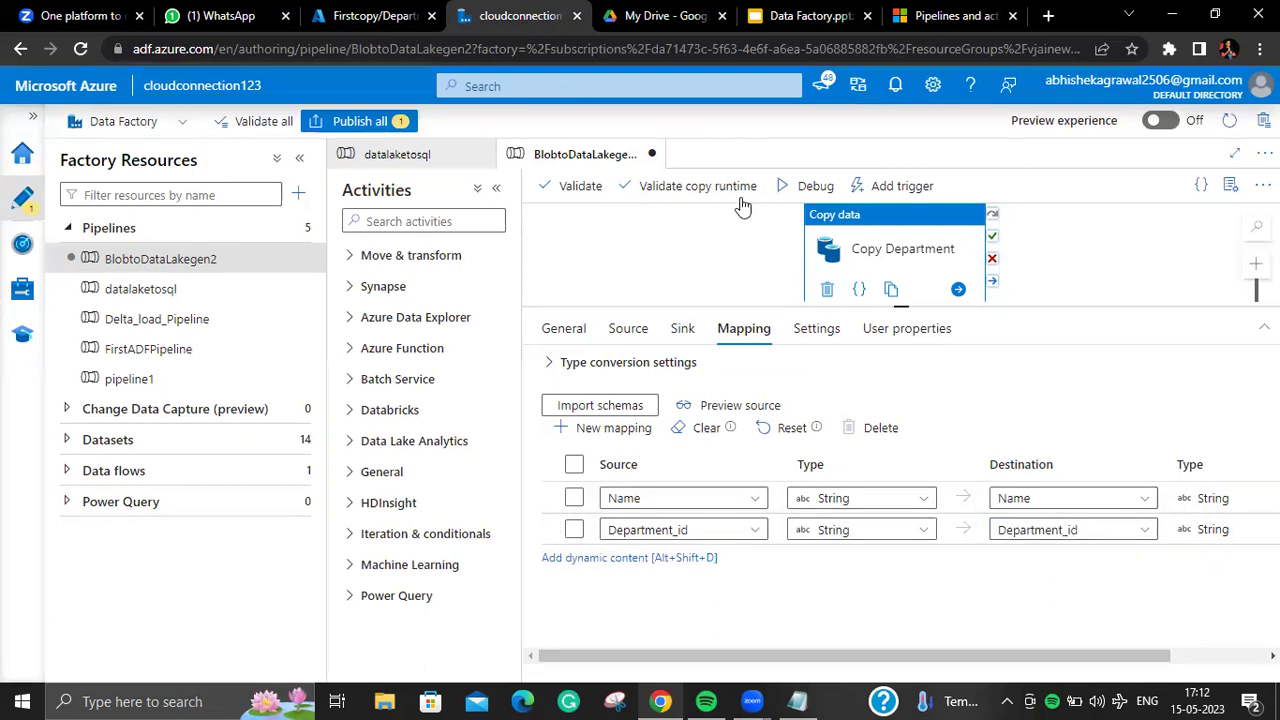
Step: Debug-run the pipeline and refresh until Copy Department succeeds in 00:00:13
{"action": "left_click", "coordinate": [806, 186]}
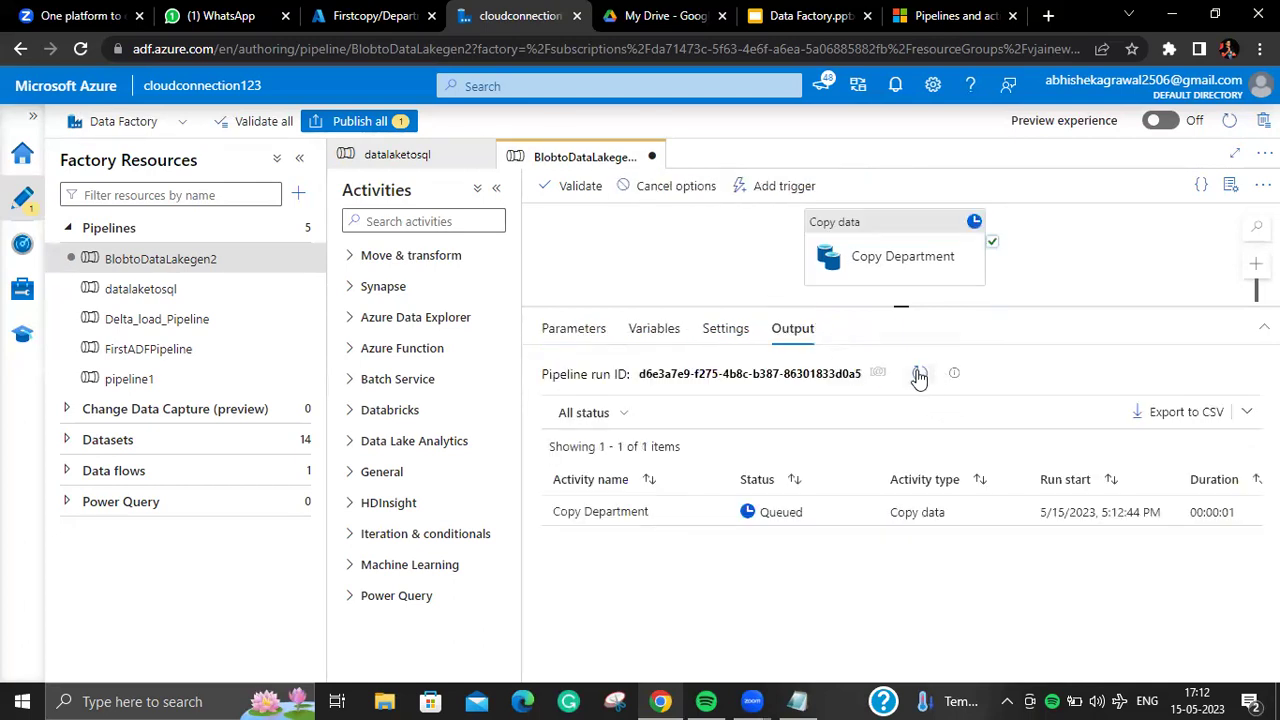
{"action": "left_click", "coordinate": [918, 375]}
{"action": "left_click", "coordinate": [918, 376]}
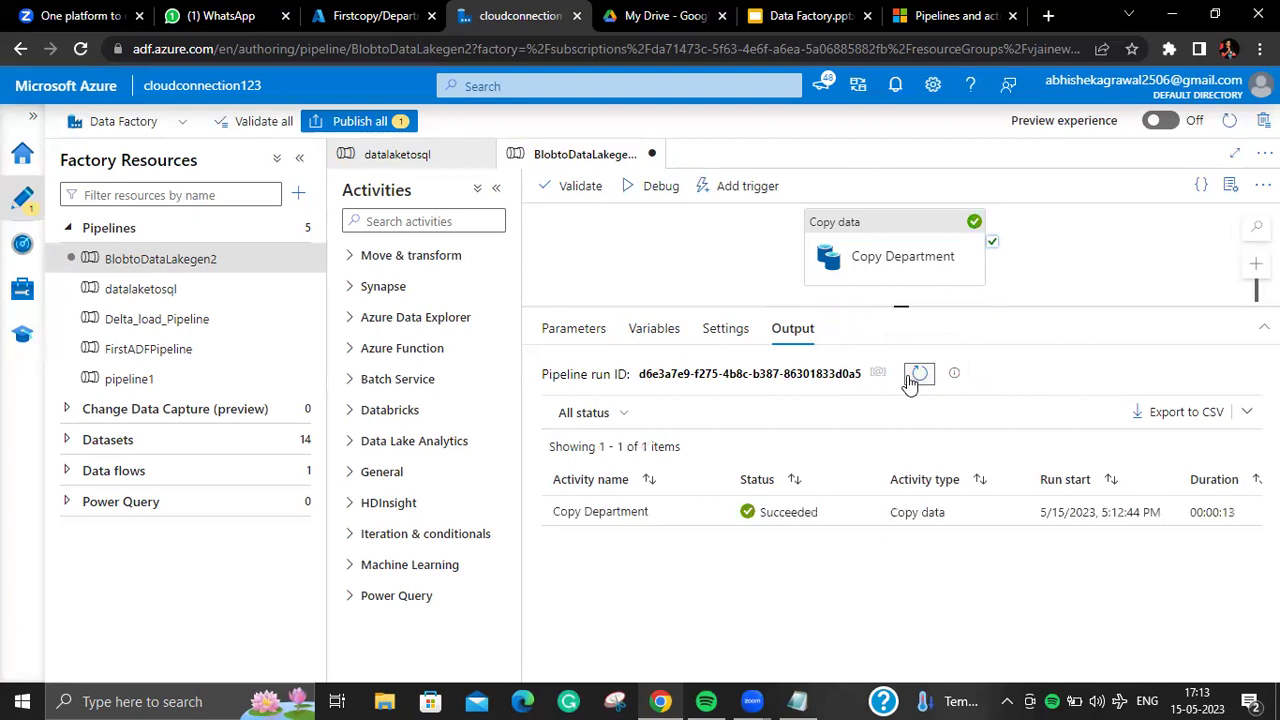
{"action": "left_click", "coordinate": [377, 20]}
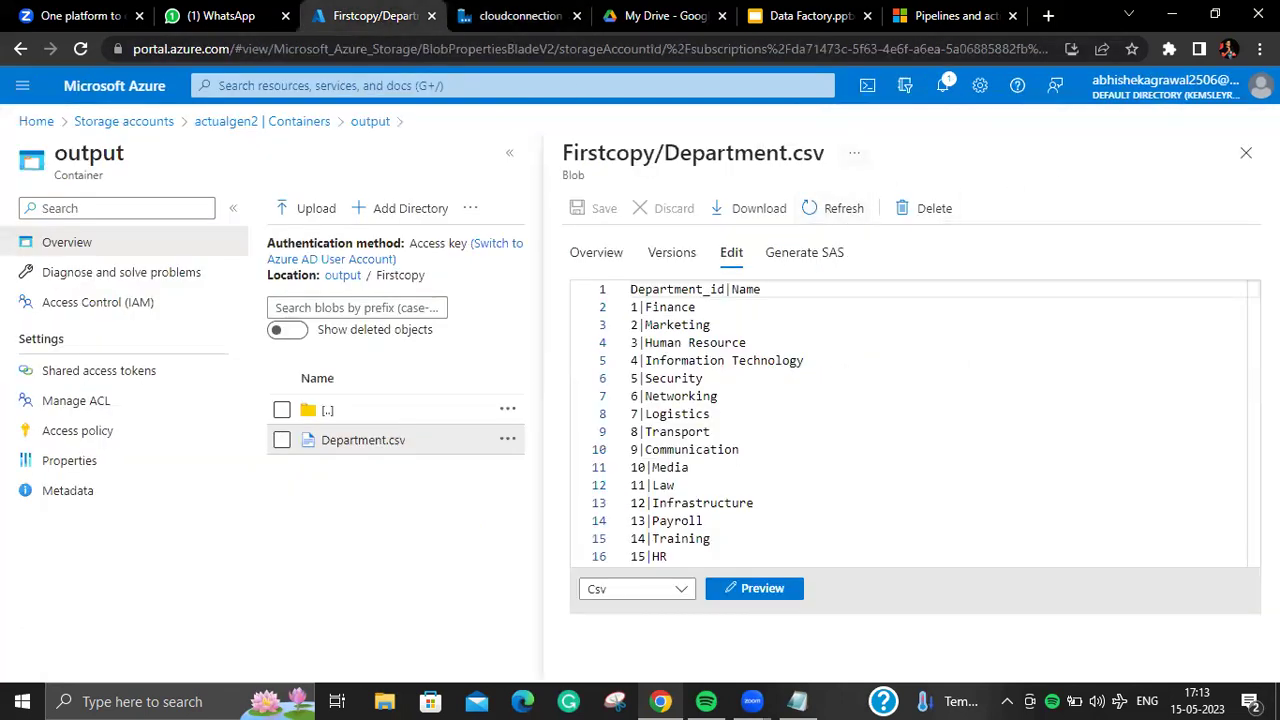
{"action": "left_click", "coordinate": [1246, 152]}
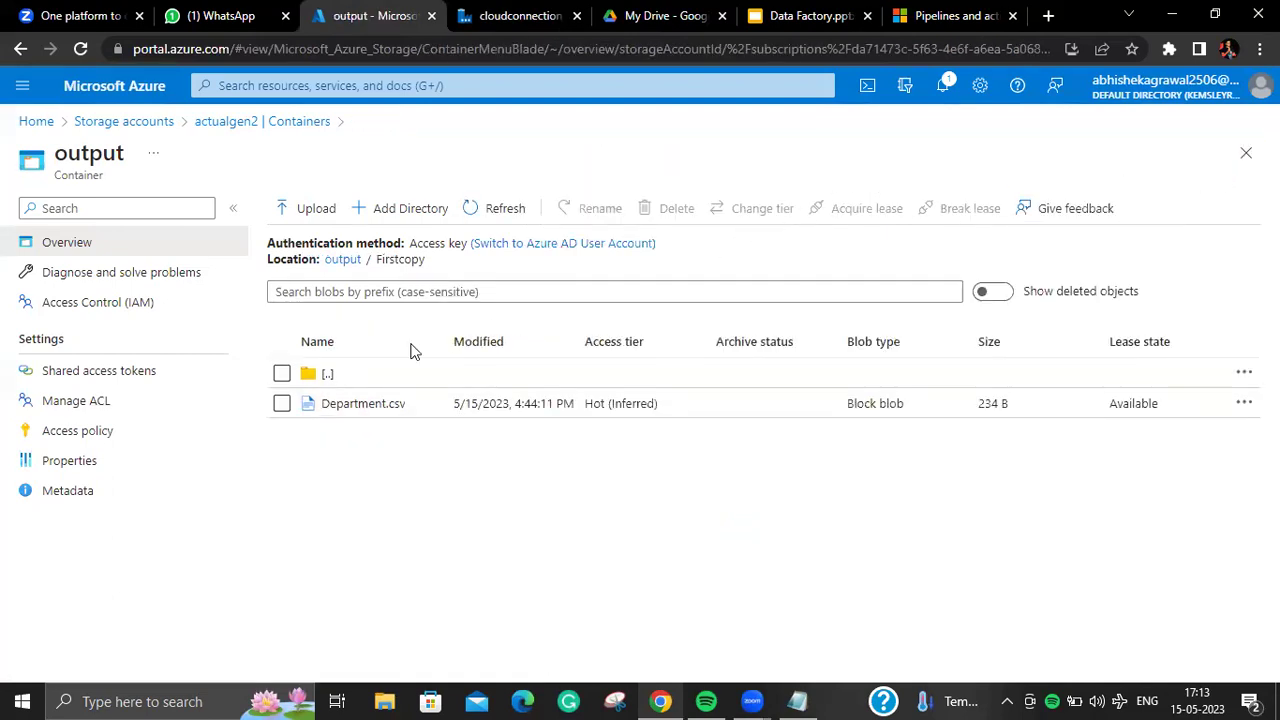
{"action": "left_click", "coordinate": [325, 412]}
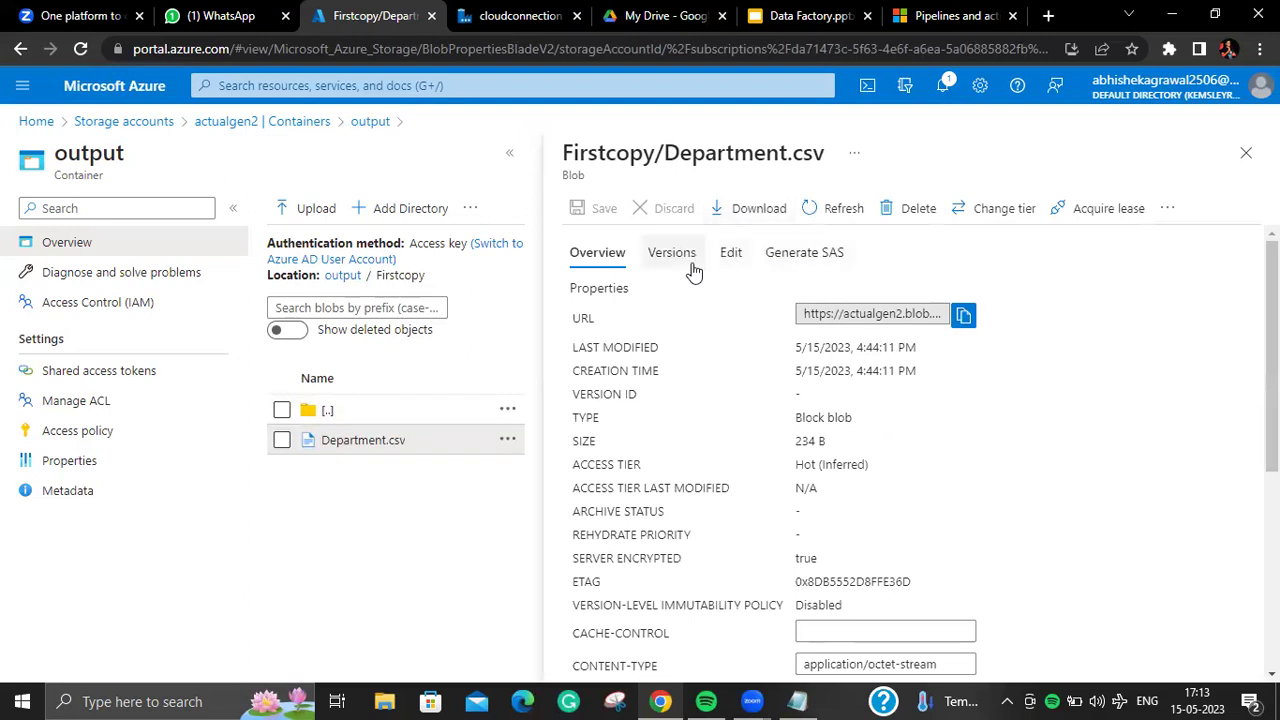
{"action": "left_click", "coordinate": [722, 258]}
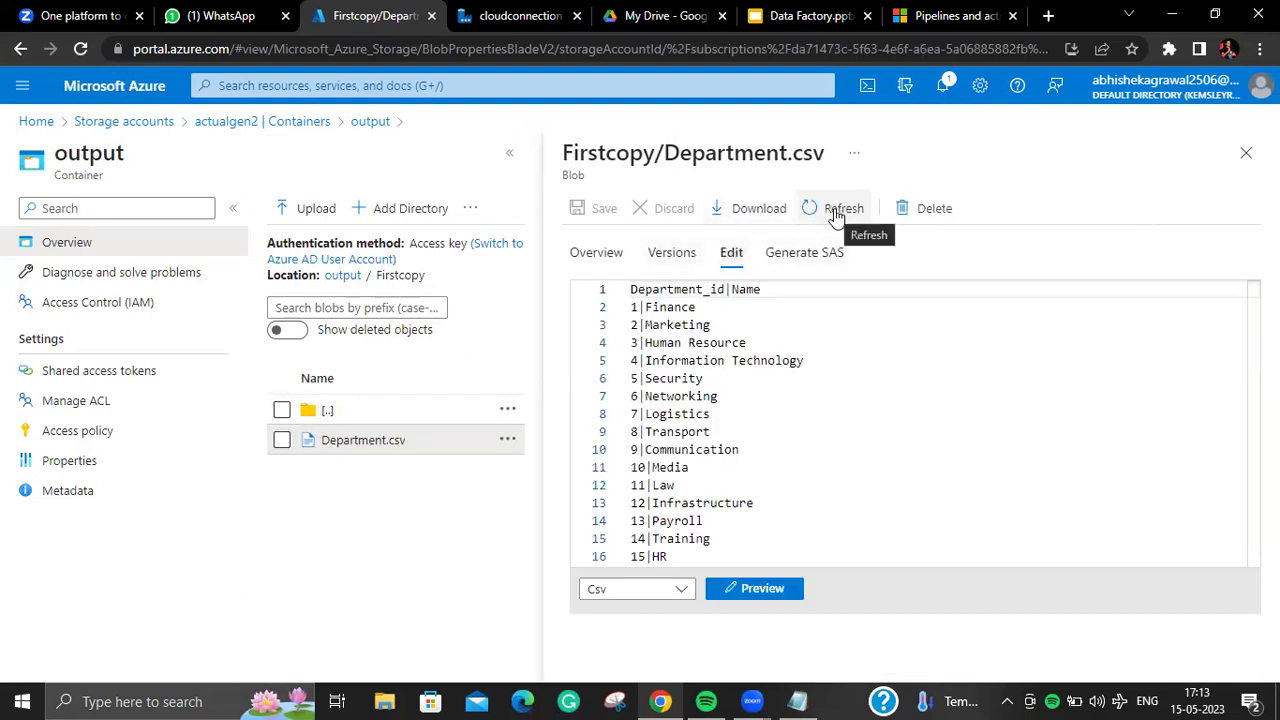
{"action": "left_click", "coordinate": [836, 212]}
{"action": "left_click", "coordinate": [518, 16]}
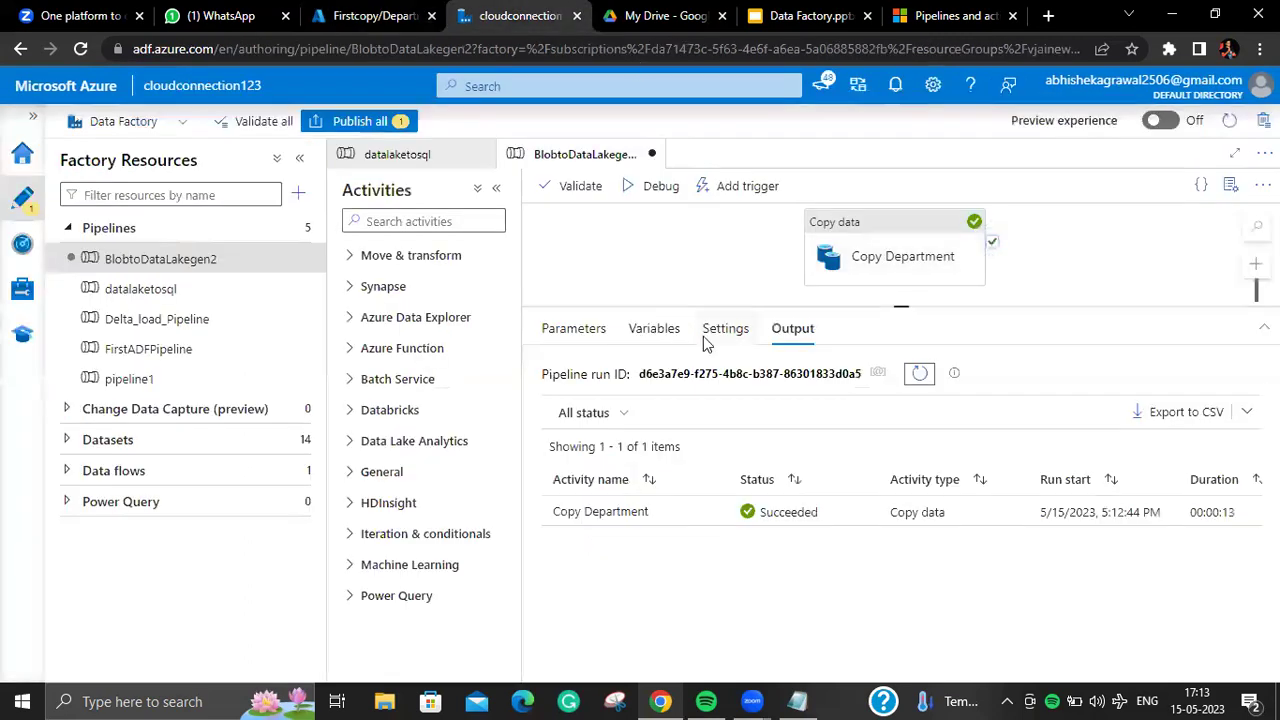
Step: Open Copy Department's sink dataset Blobsourceinput, then go back to the storage account in the portal
{"action": "left_click", "coordinate": [900, 258]}
{"action": "left_click", "coordinate": [740, 329]}
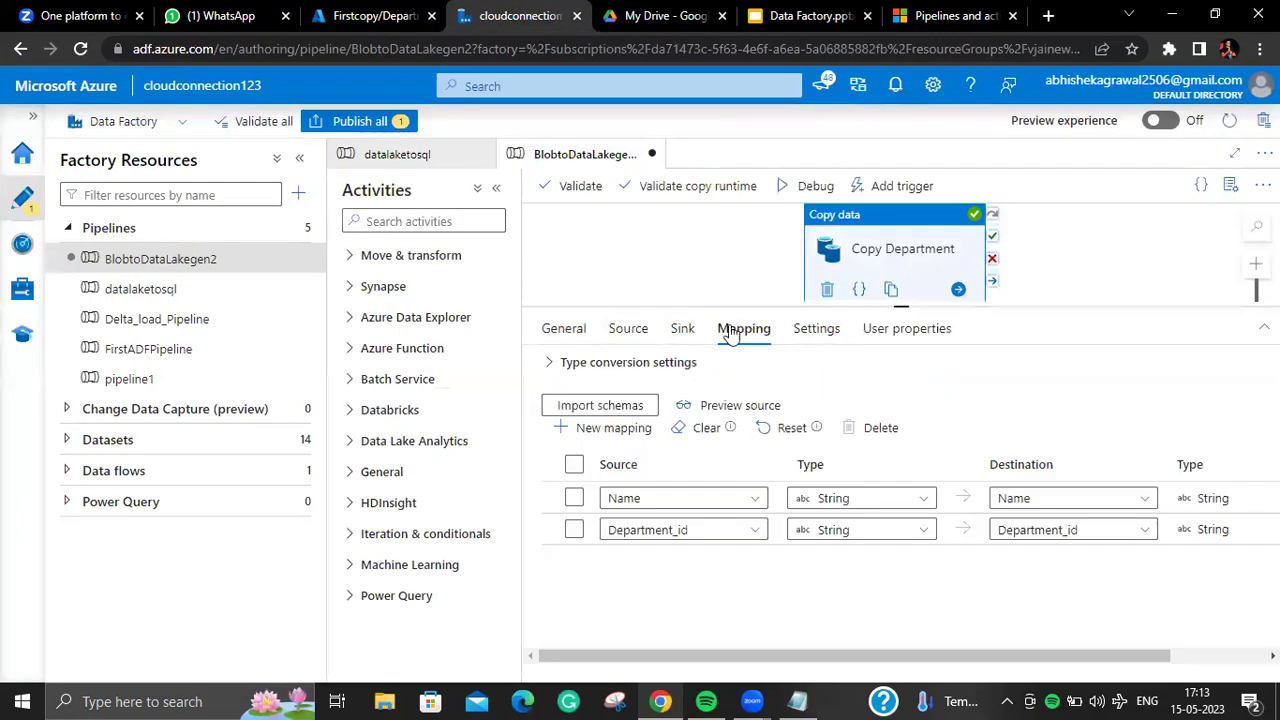
{"action": "left_click", "coordinate": [682, 330]}
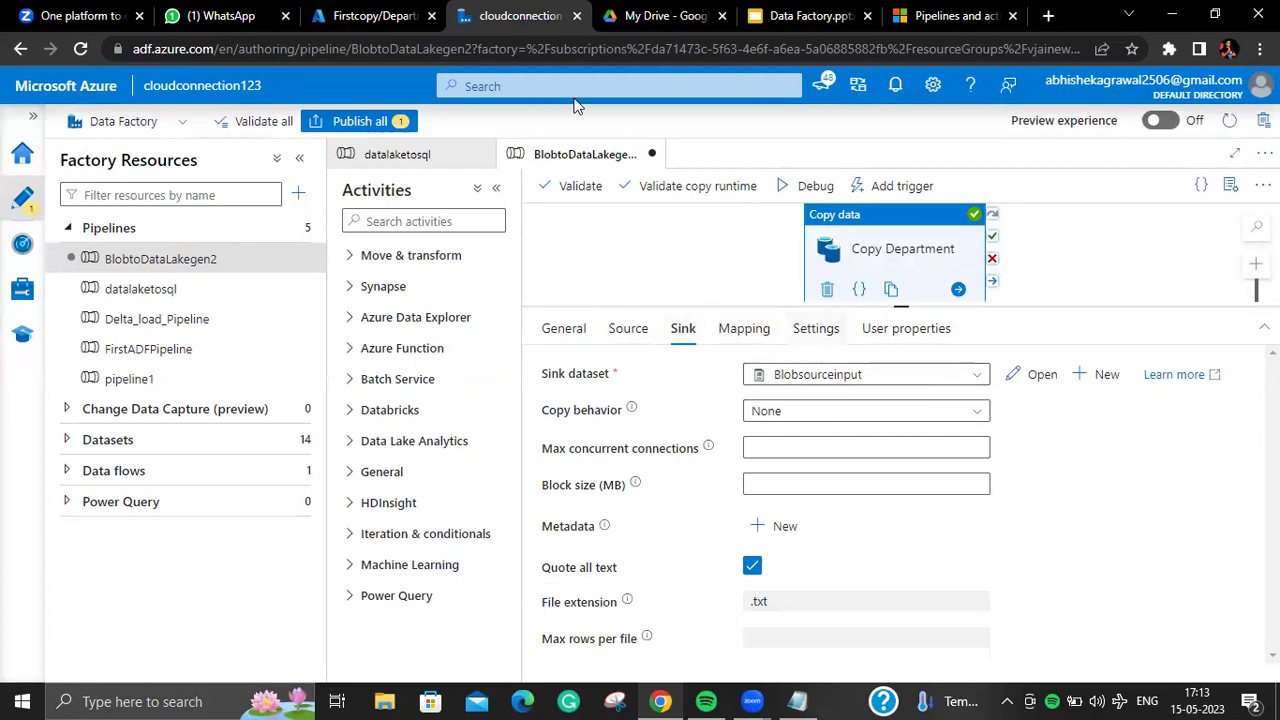
{"action": "left_click", "coordinate": [1017, 380]}
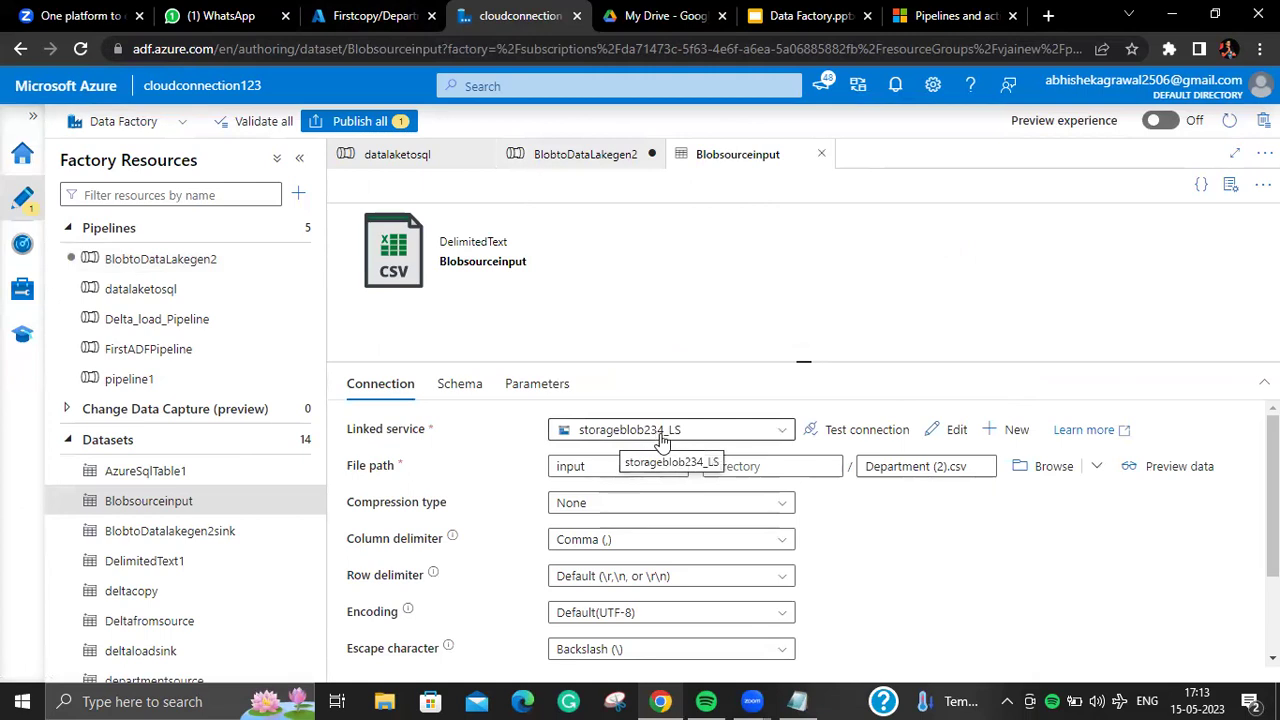
{"action": "left_click", "coordinate": [370, 16]}
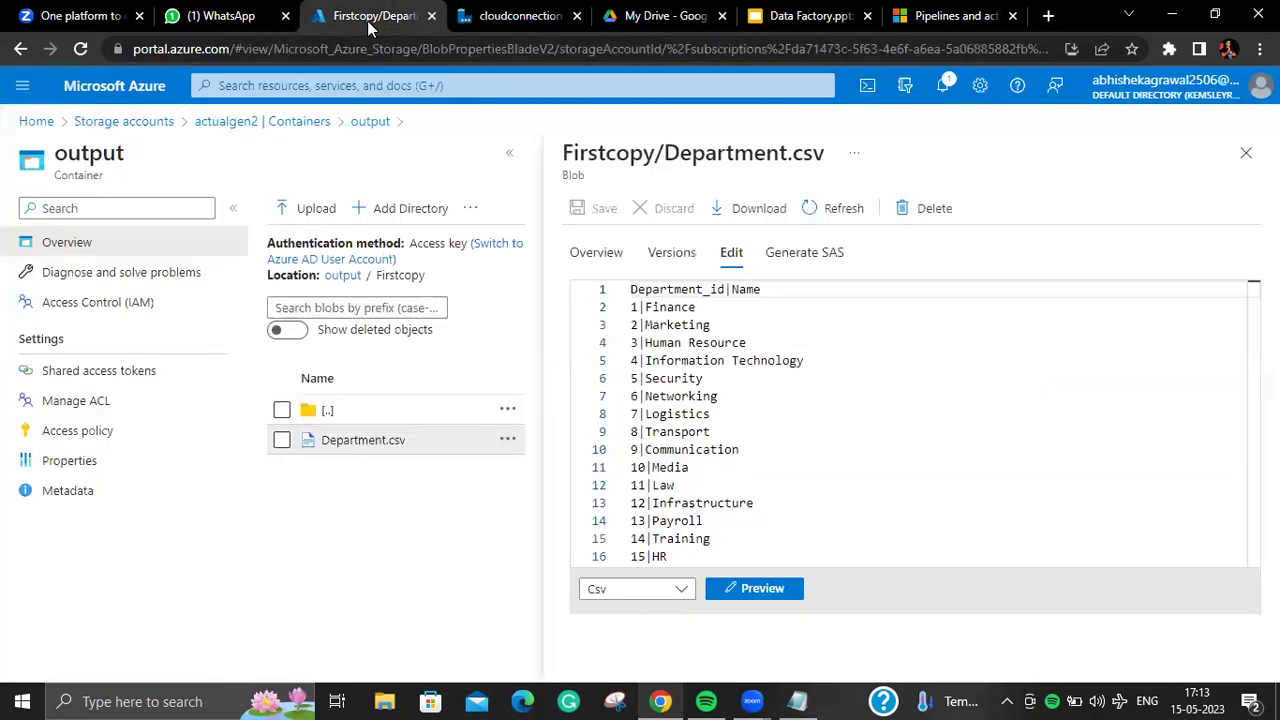
Step: Close the output blob and navigate to storageblob234's list of containers
{"action": "left_click", "coordinate": [1246, 152]}
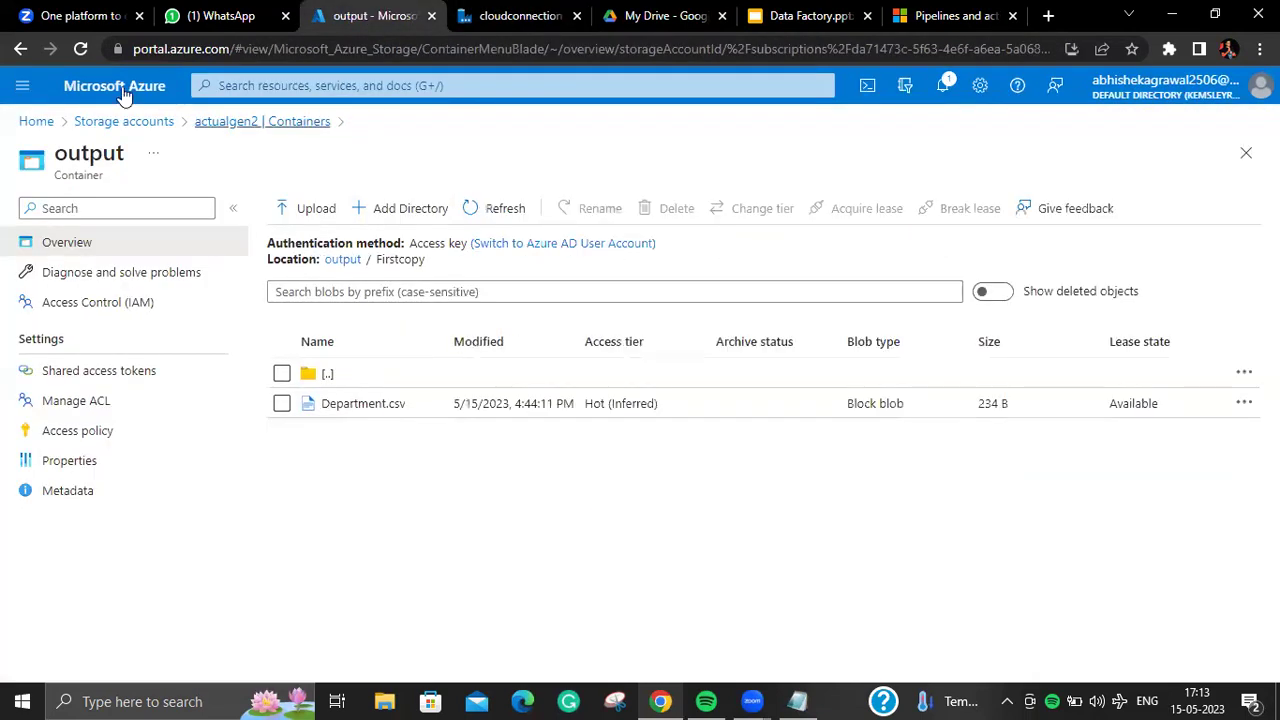
{"action": "left_click", "coordinate": [130, 121]}
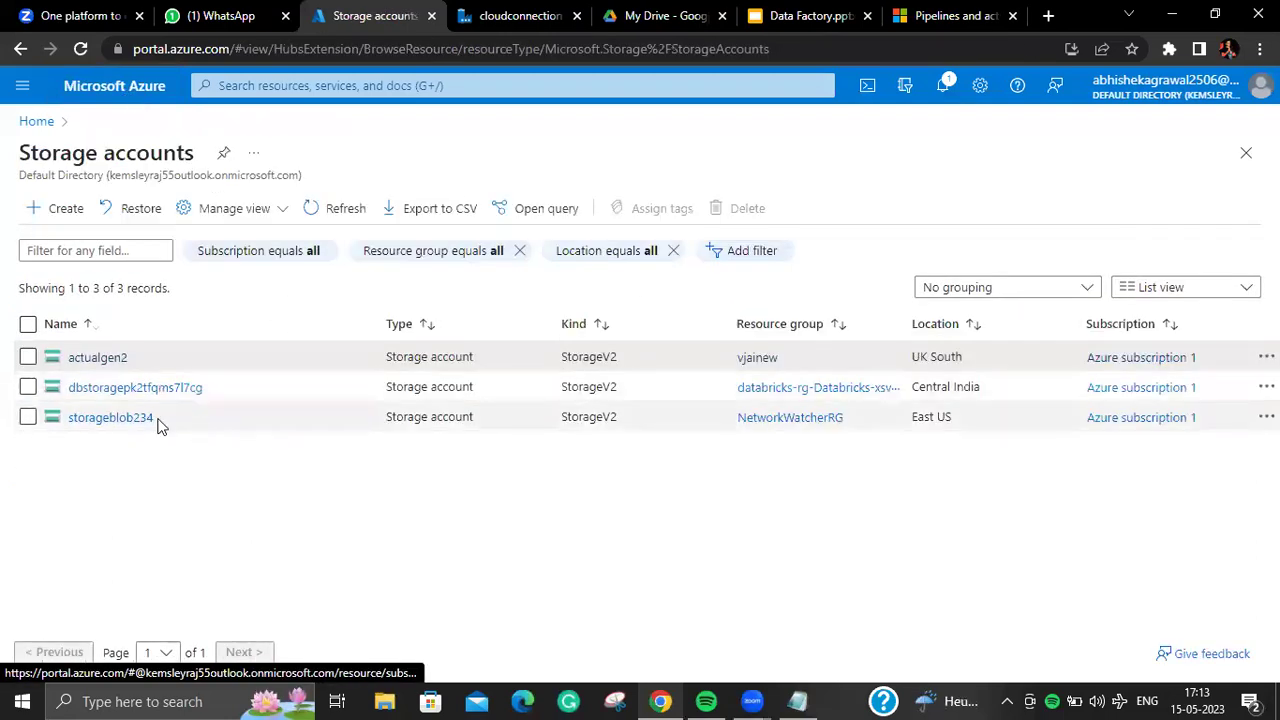
{"action": "left_click", "coordinate": [148, 418]}
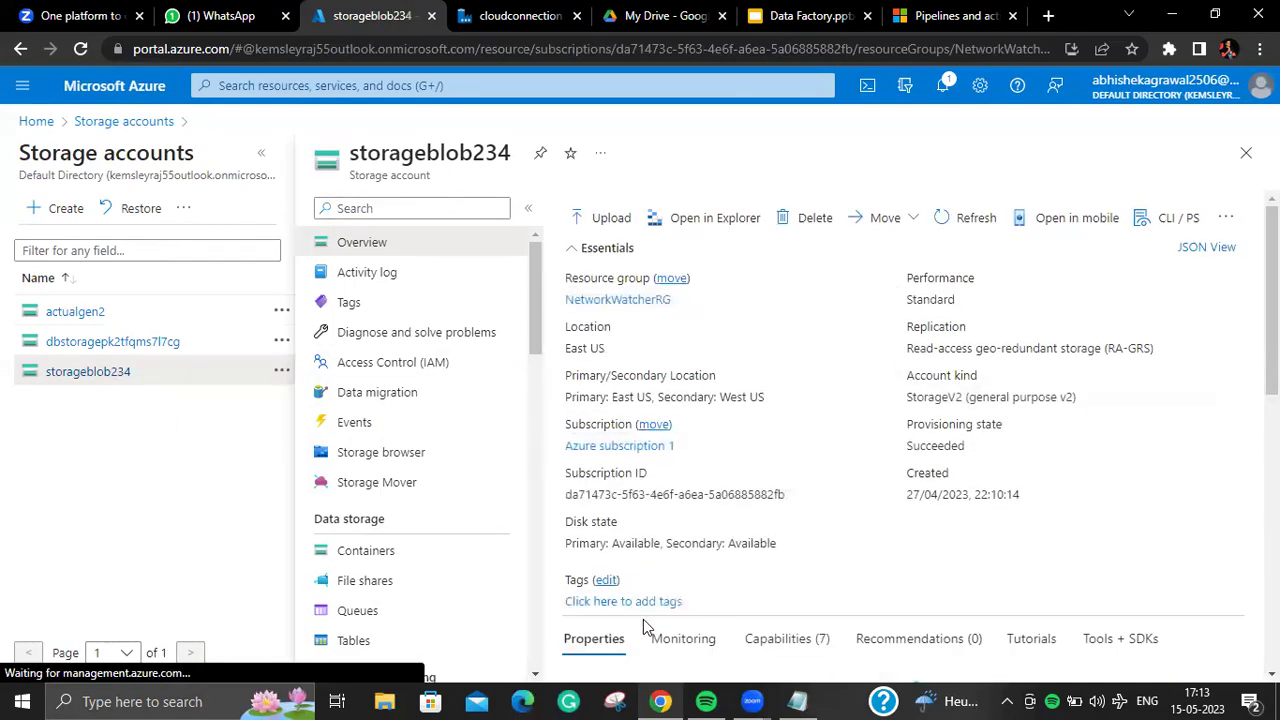
{"action": "scroll", "coordinate": [643, 620], "scroll_direction": "down", "scroll_amount": 4}
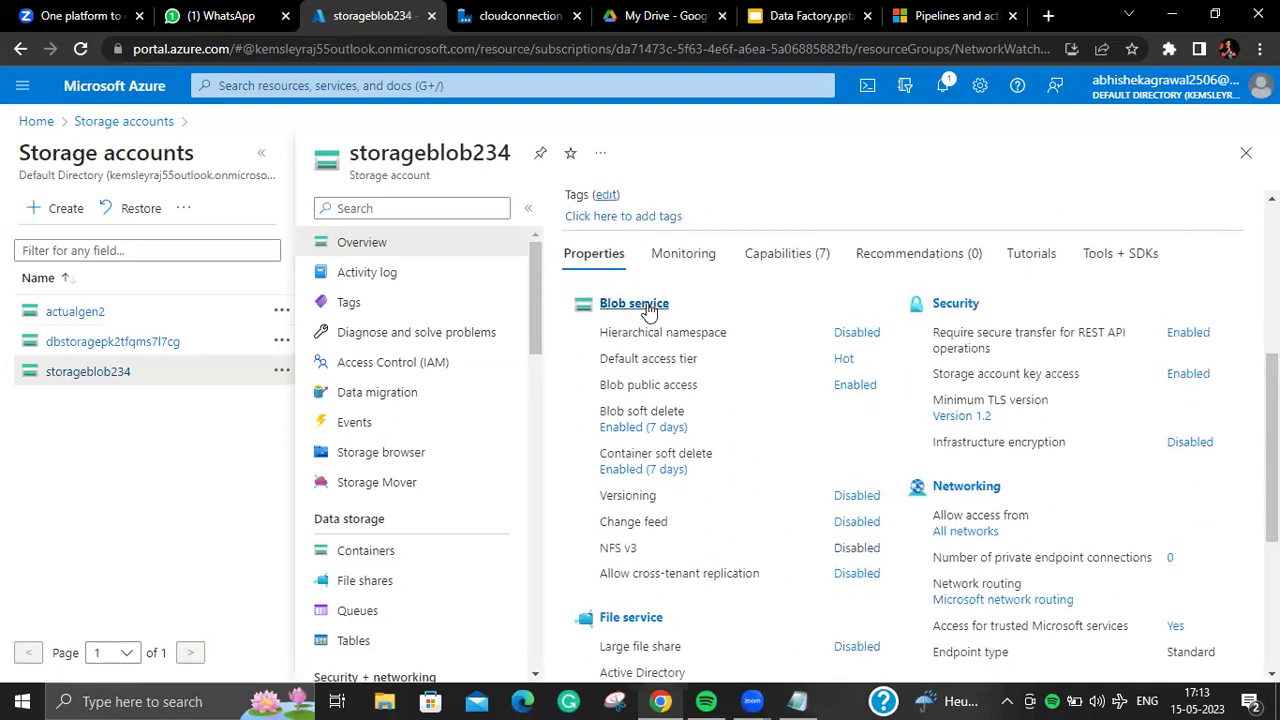
{"action": "left_click", "coordinate": [648, 306]}
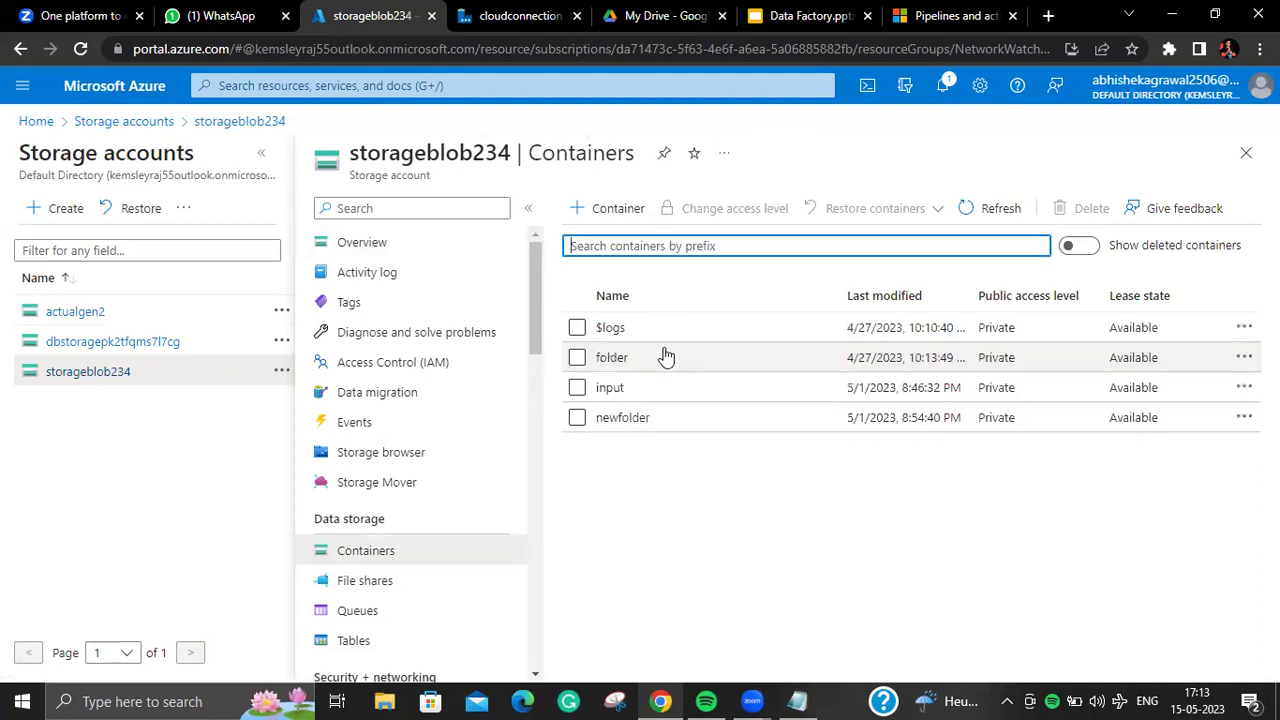
{"action": "left_click", "coordinate": [518, 20]}
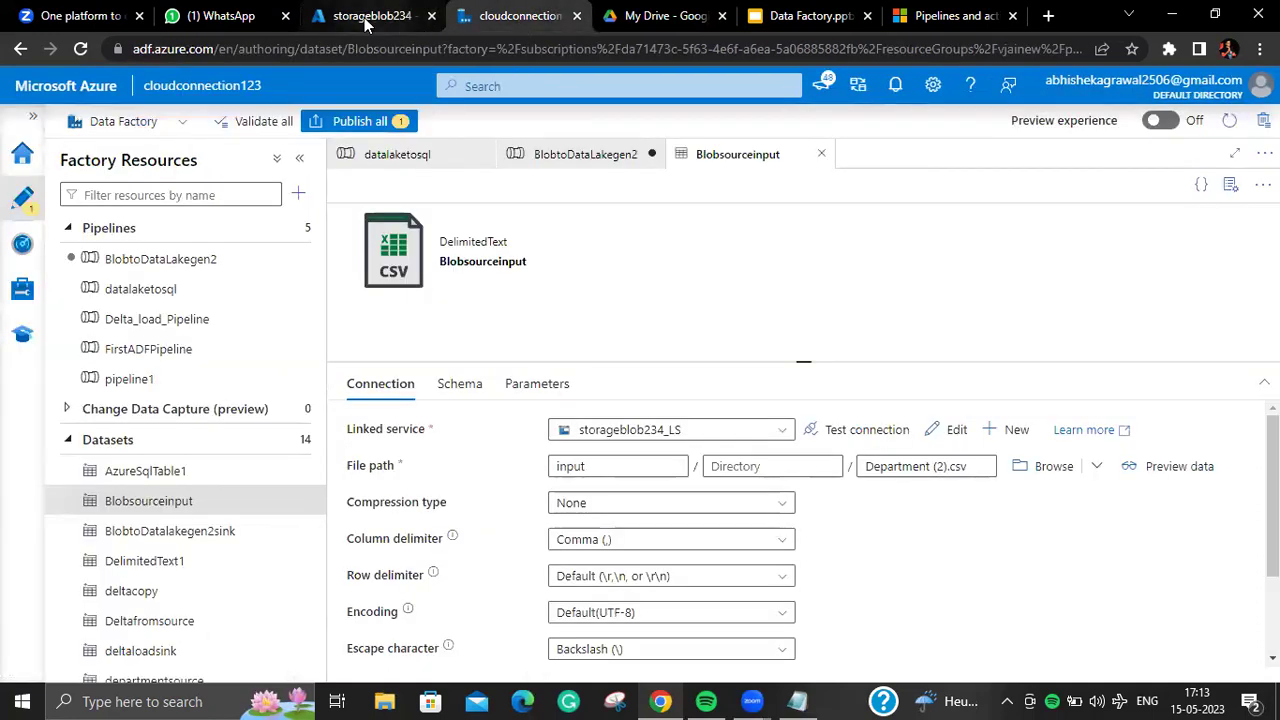
{"action": "left_click", "coordinate": [378, 16]}
Step: Open Department (2).csv in the input container, view its contents, and return to Data Factory
{"action": "left_click", "coordinate": [645, 400]}
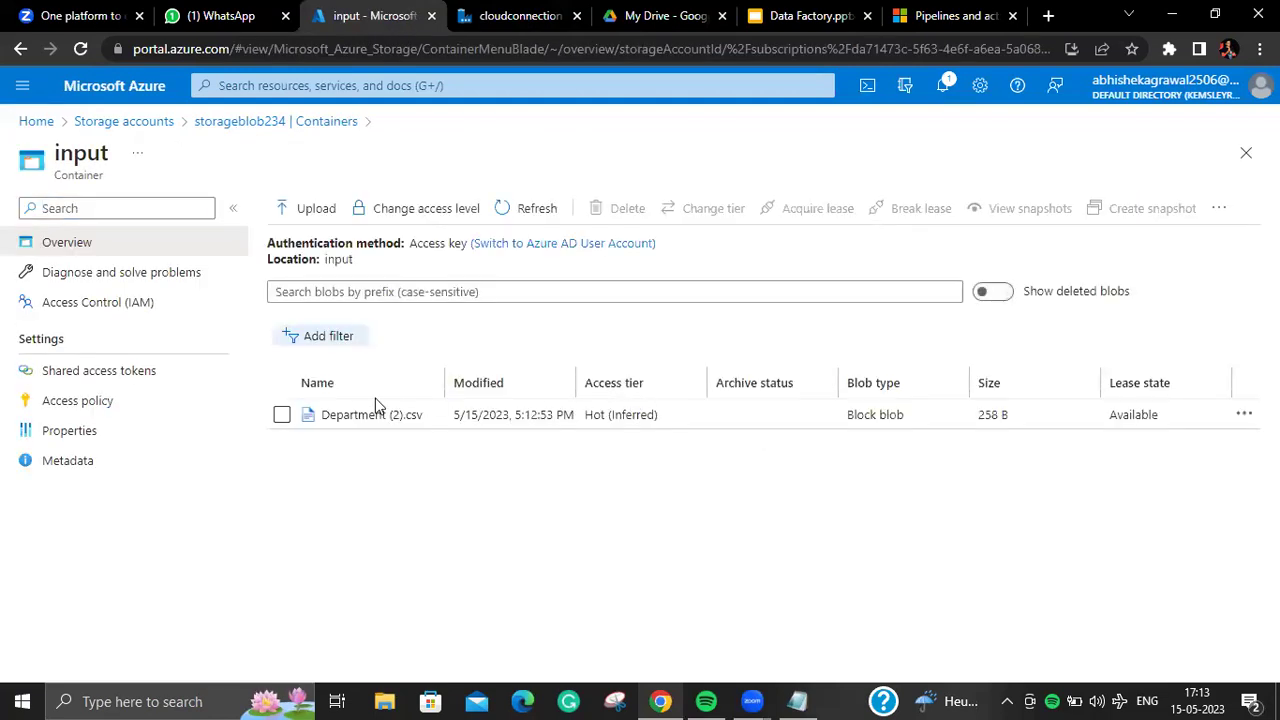
{"action": "left_click", "coordinate": [371, 414]}
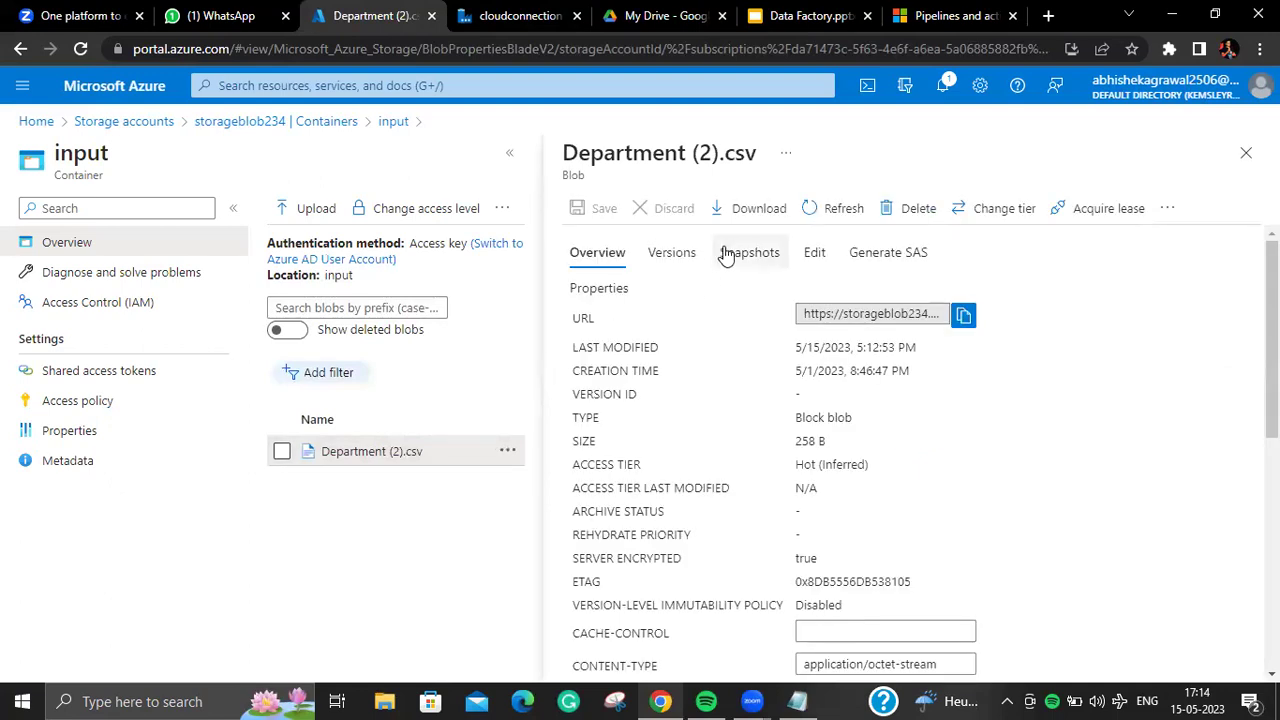
{"action": "left_click", "coordinate": [816, 253]}
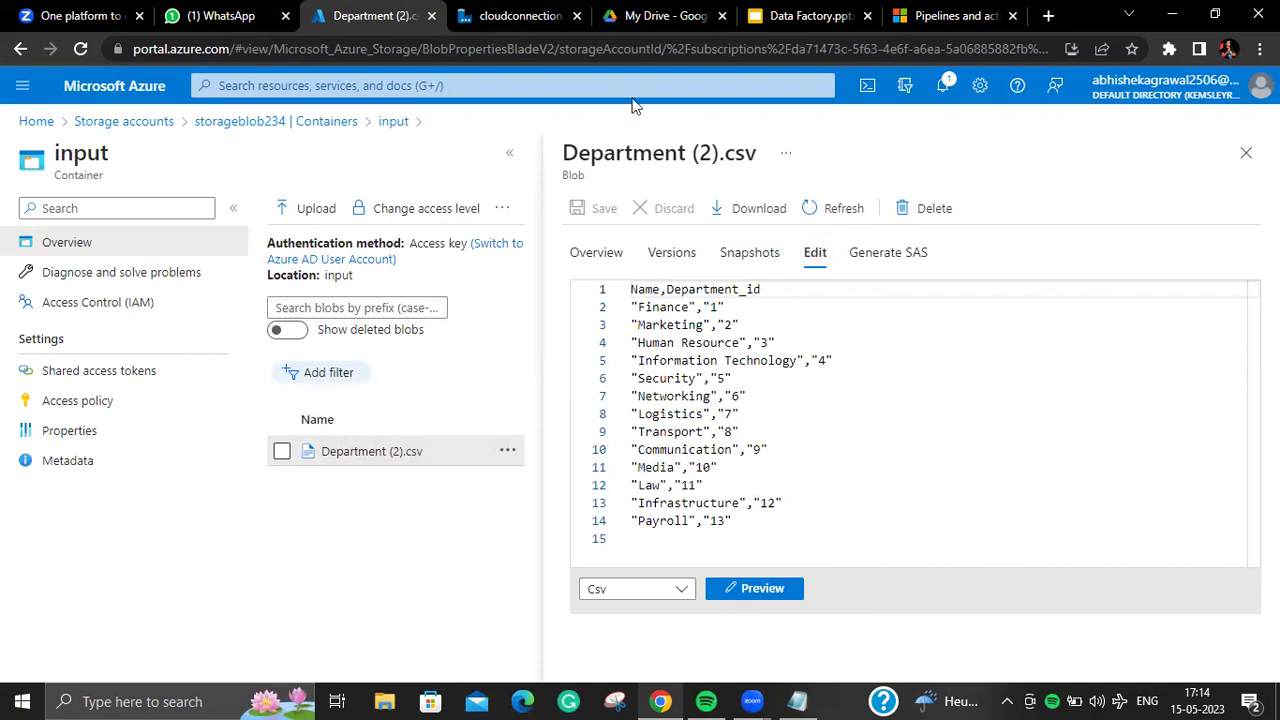
{"action": "left_click", "coordinate": [514, 21]}
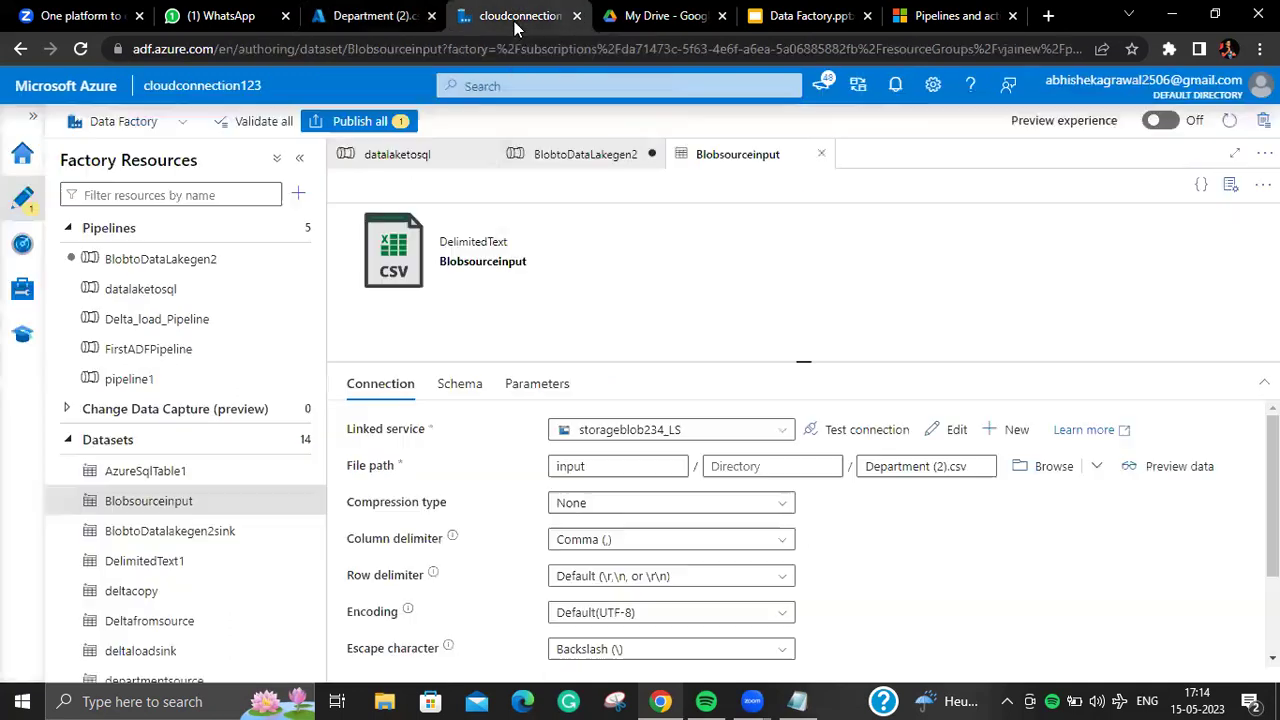
Step: Remove the Department_id row from Copy Department's column mapping
{"action": "left_click", "coordinate": [192, 257]}
{"action": "left_click", "coordinate": [643, 266]}
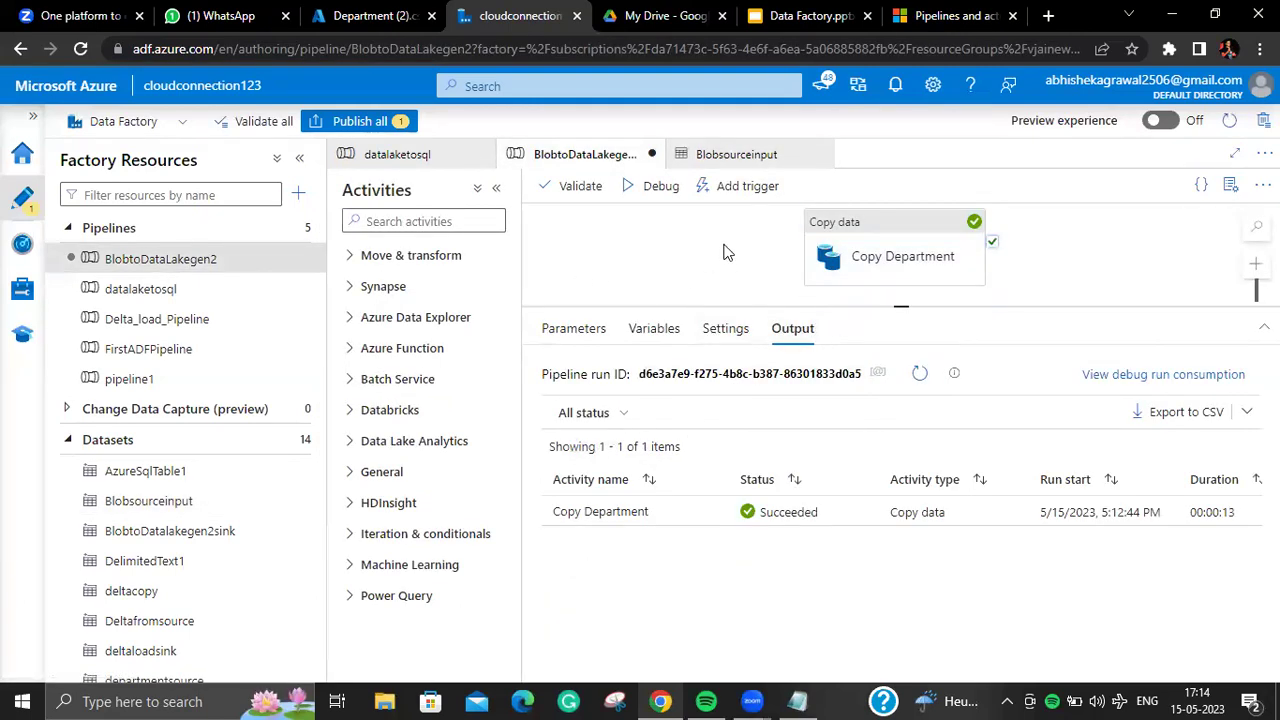
{"action": "left_click", "coordinate": [927, 252]}
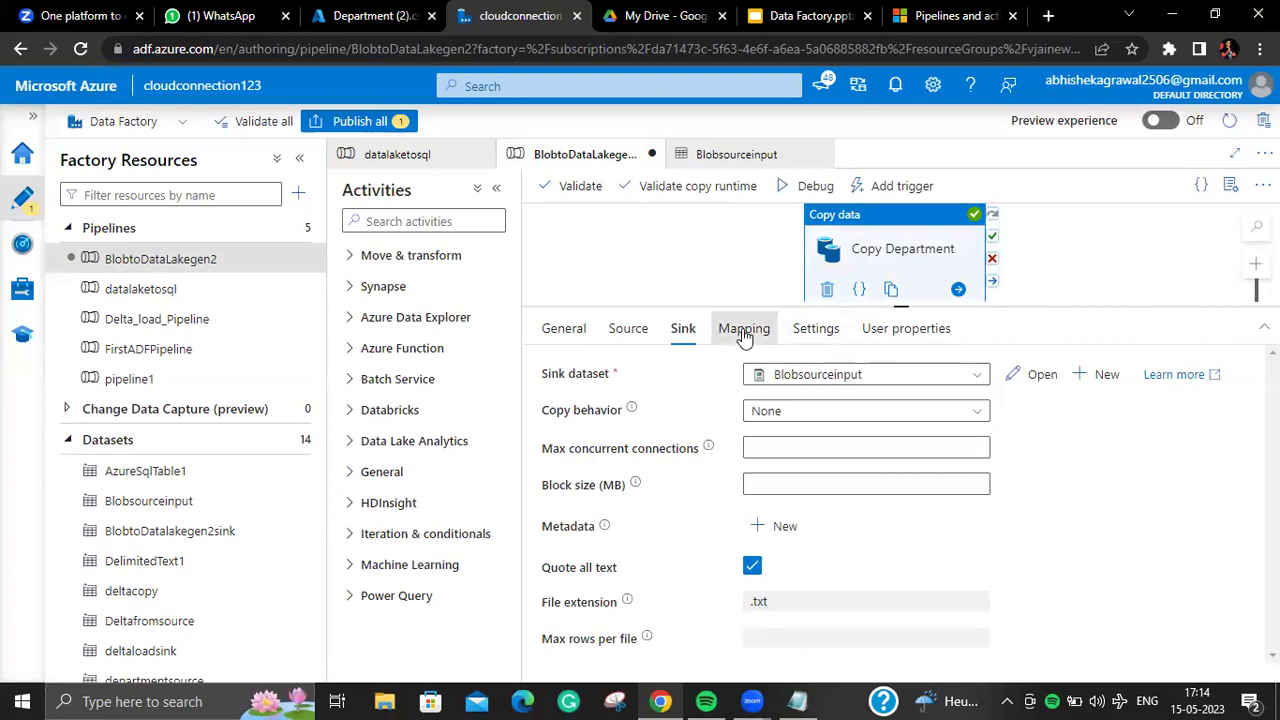
{"action": "left_click", "coordinate": [746, 330]}
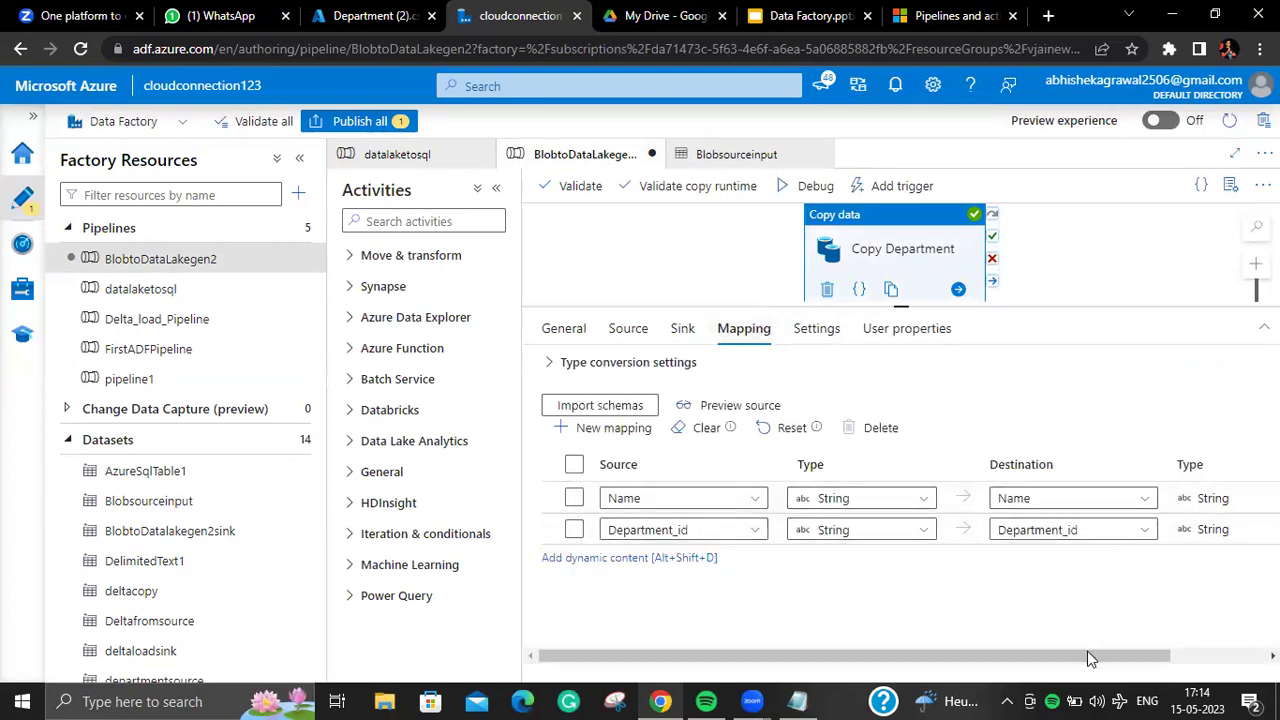
{"action": "left_click_drag", "start_coordinate": [1087, 655], "coordinate": [1181, 655]}
{"action": "left_click", "coordinate": [1258, 529]}
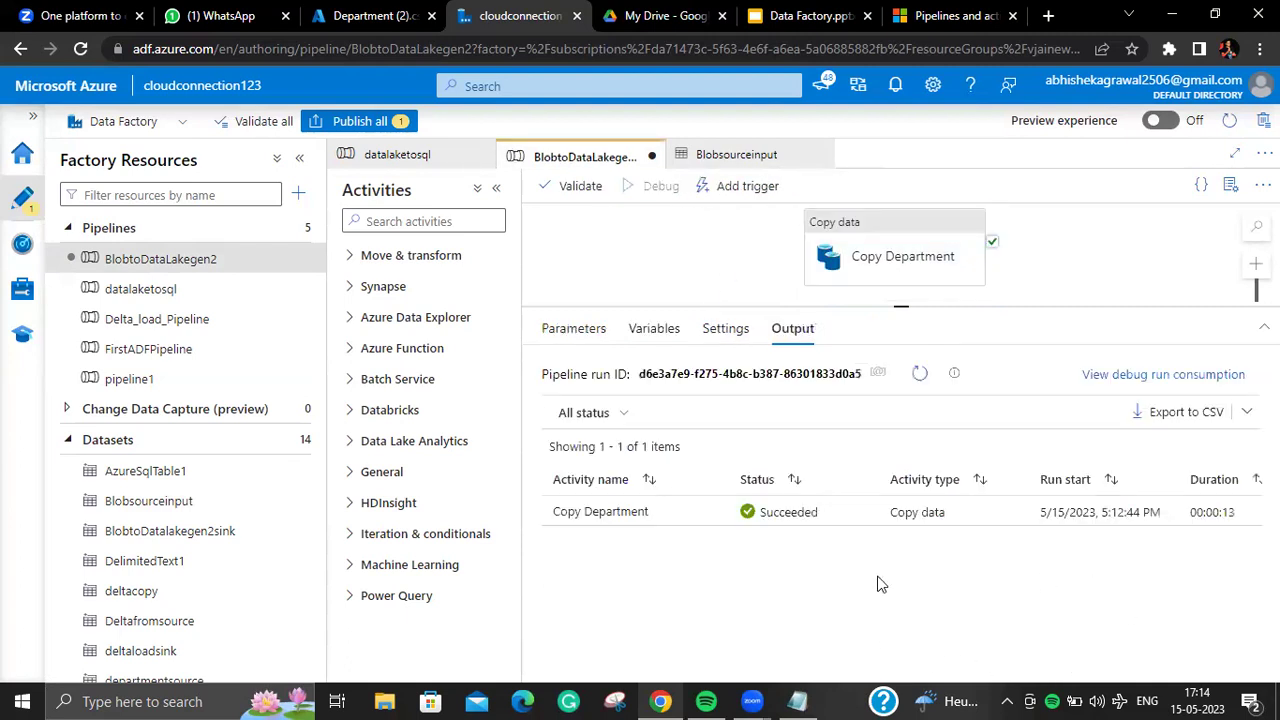
Step: Refresh the debug run until Copy Department succeeds, then reload Department (2).csv in the portal
{"action": "left_click", "coordinate": [918, 378]}
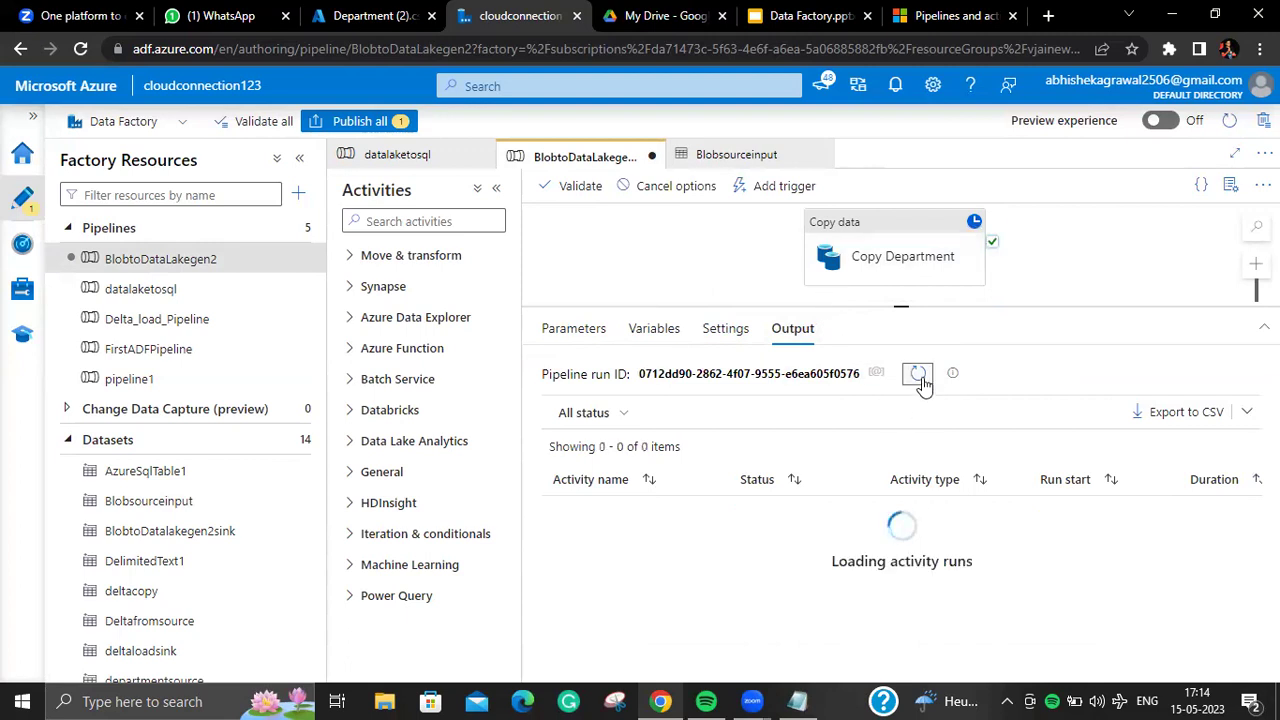
{"action": "left_click", "coordinate": [918, 376]}
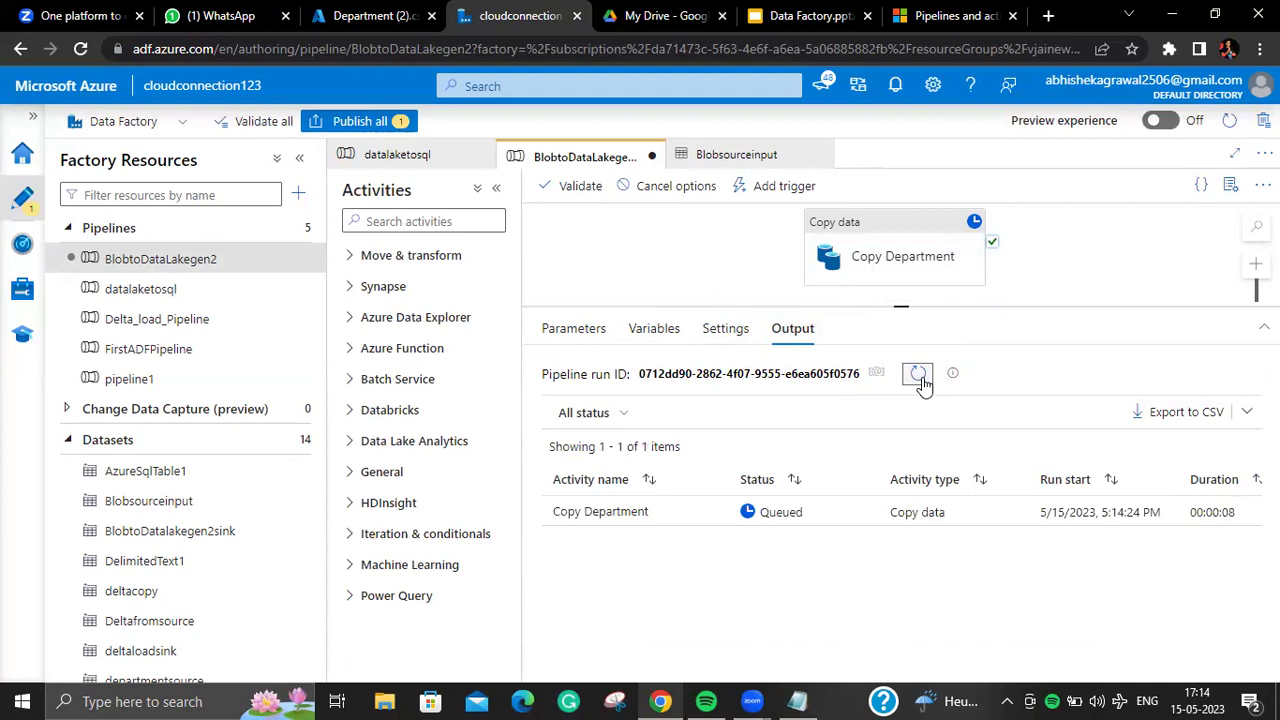
{"action": "left_click", "coordinate": [918, 378]}
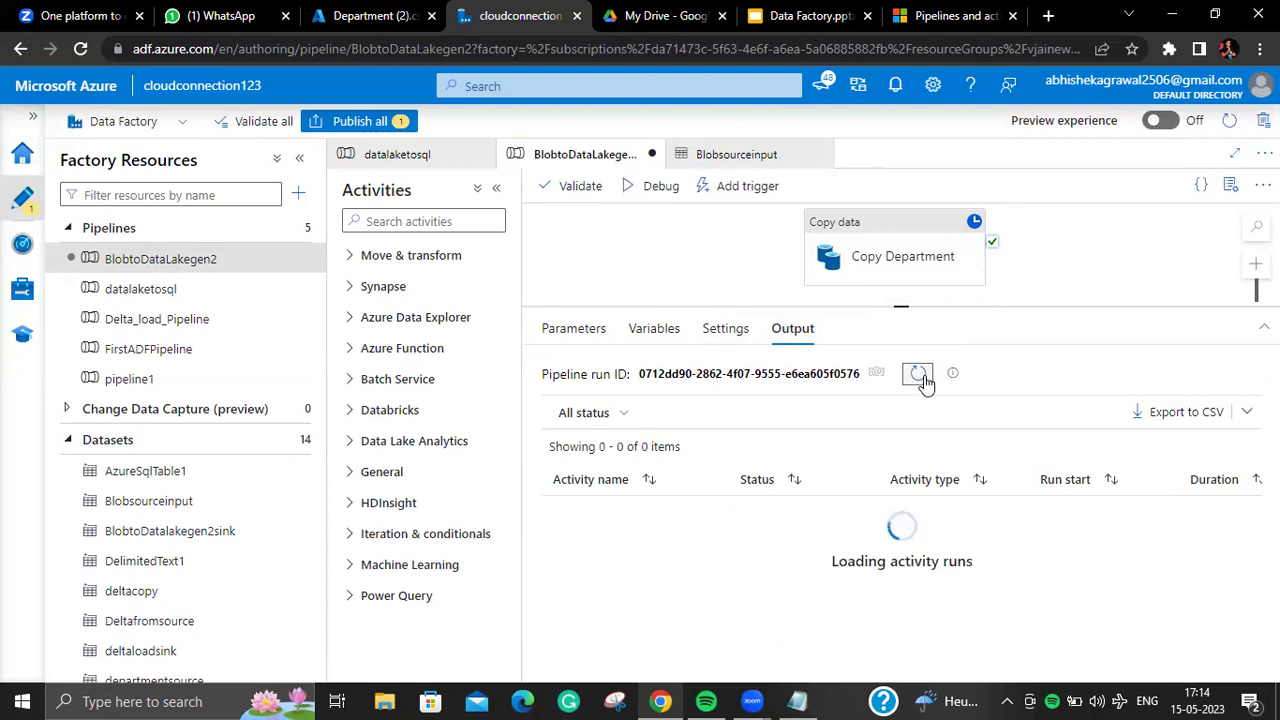
{"action": "left_click", "coordinate": [354, 18]}
{"action": "left_click", "coordinate": [848, 206]}
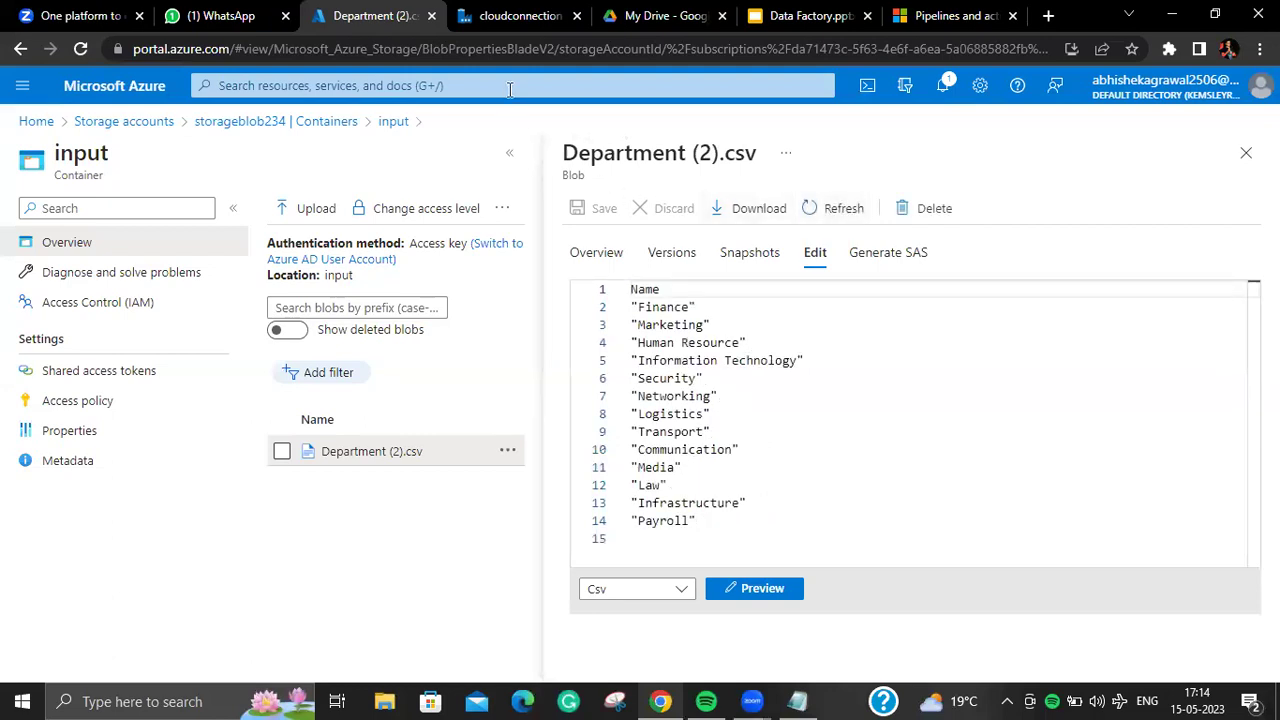
Step: Select Copy Department and expand, then collapse, its type conversion settings
{"action": "left_click", "coordinate": [520, 16]}
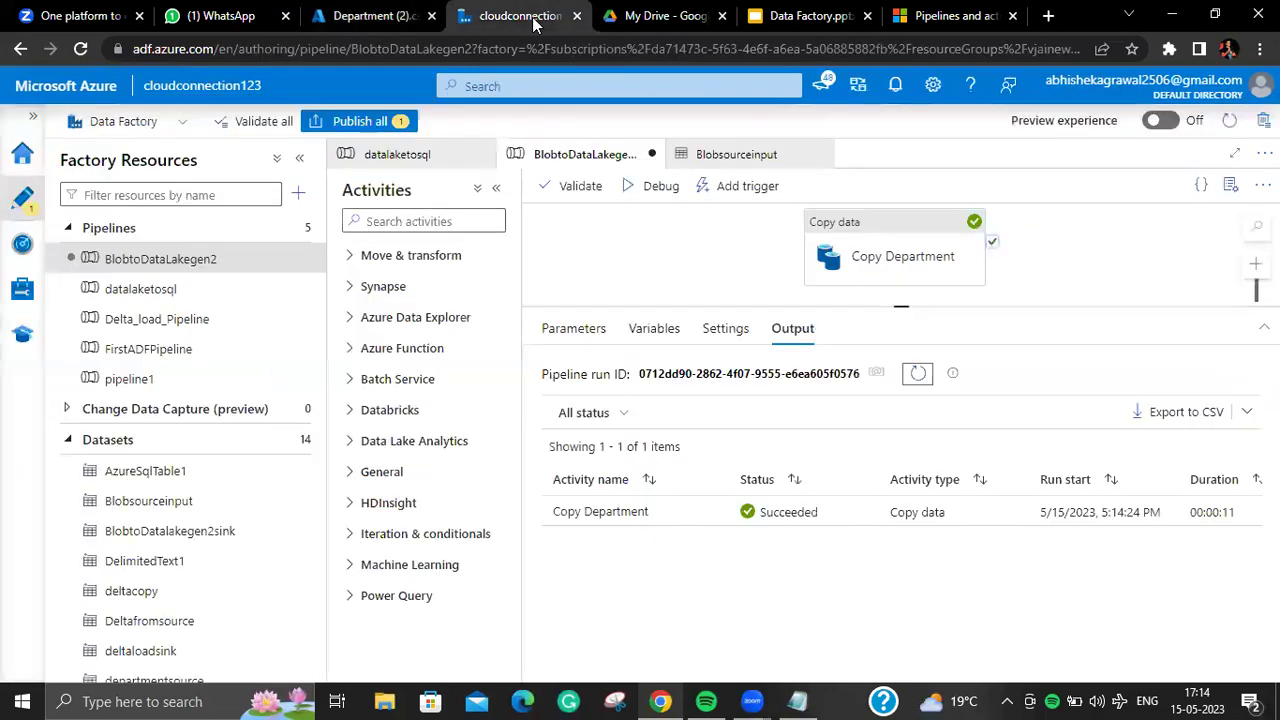
{"action": "left_click", "coordinate": [877, 220]}
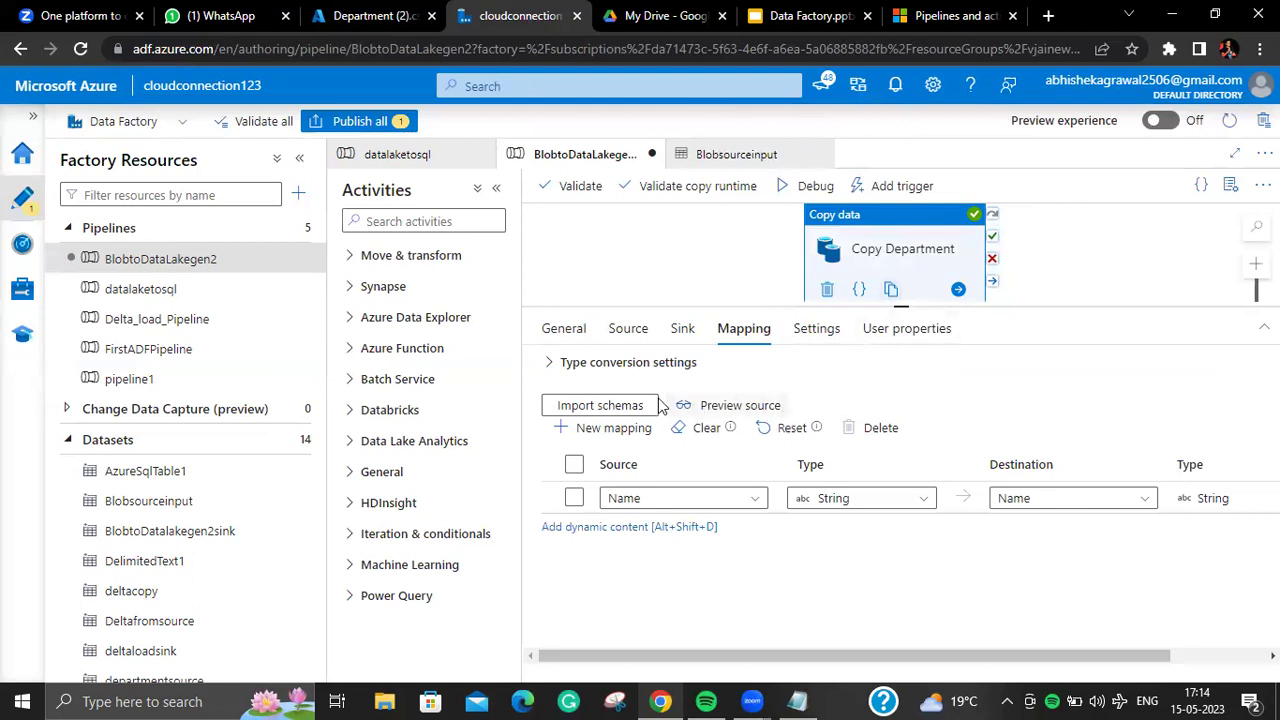
{"action": "left_click", "coordinate": [553, 364]}
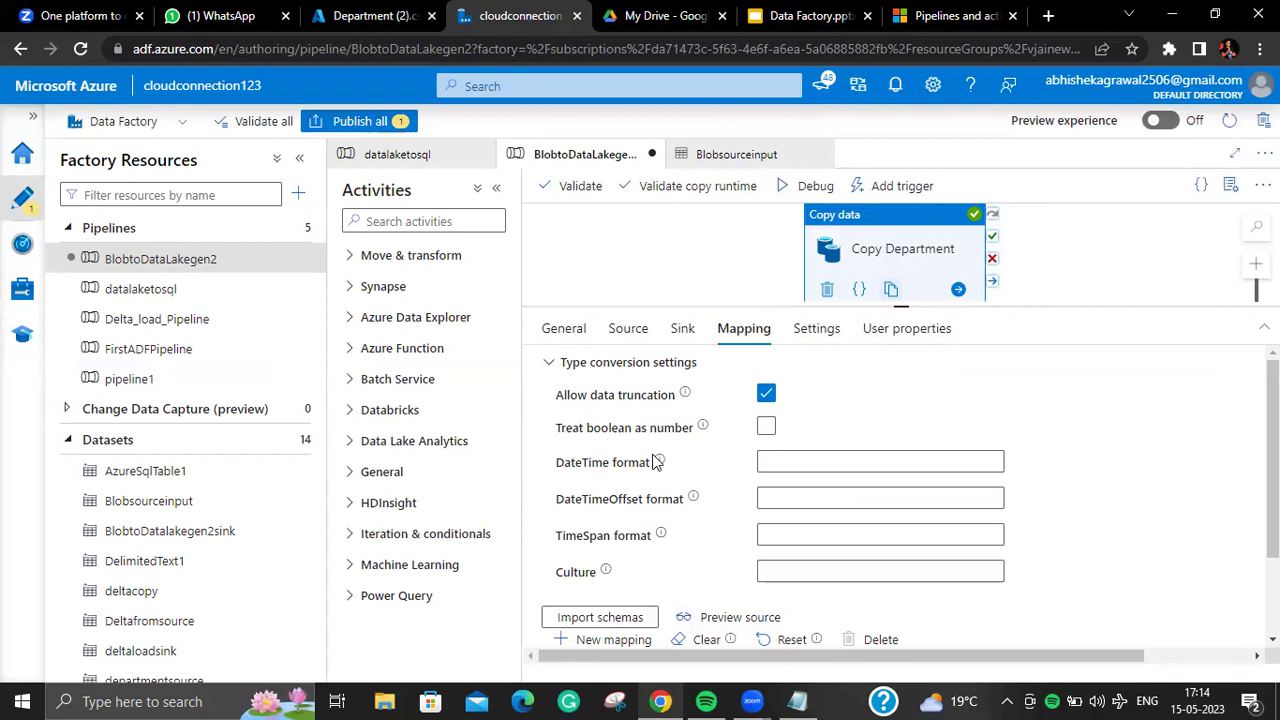
{"action": "mouse_move", "coordinate": [660, 463]}
{"action": "left_click", "coordinate": [551, 364]}
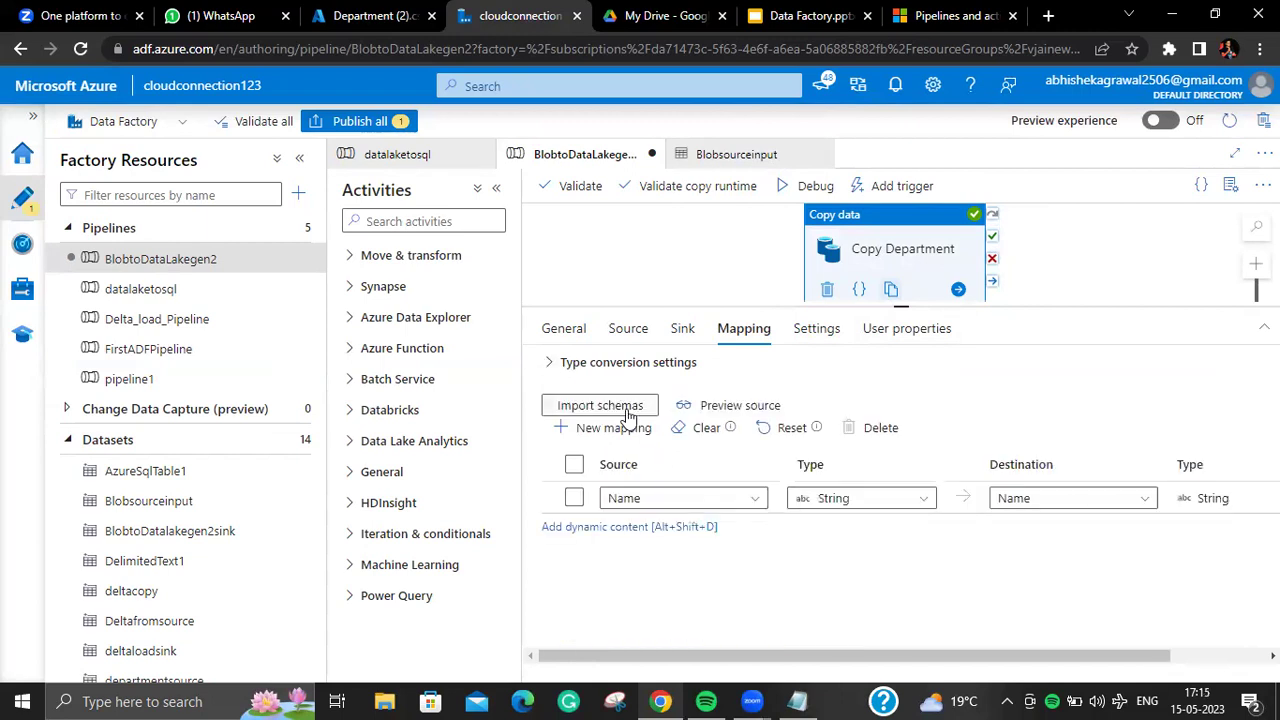
Step: Review the activity's Source and General settings, enlarging the pipeline canvas
{"action": "left_click", "coordinate": [627, 330]}
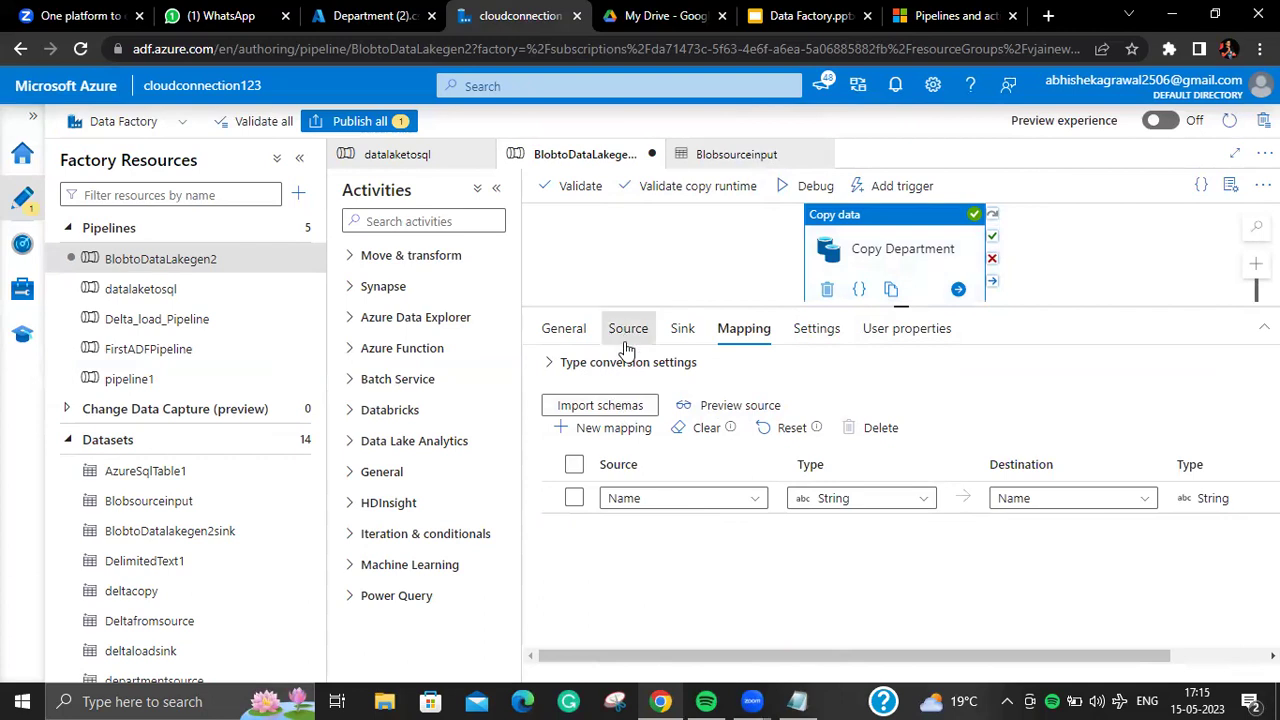
{"action": "scroll", "coordinate": [935, 450], "scroll_direction": "down", "scroll_amount": 1}
{"action": "scroll", "coordinate": [935, 450], "scroll_direction": "up", "scroll_amount": 1}
{"action": "left_click_drag", "start_coordinate": [909, 309], "coordinate": [909, 367]}
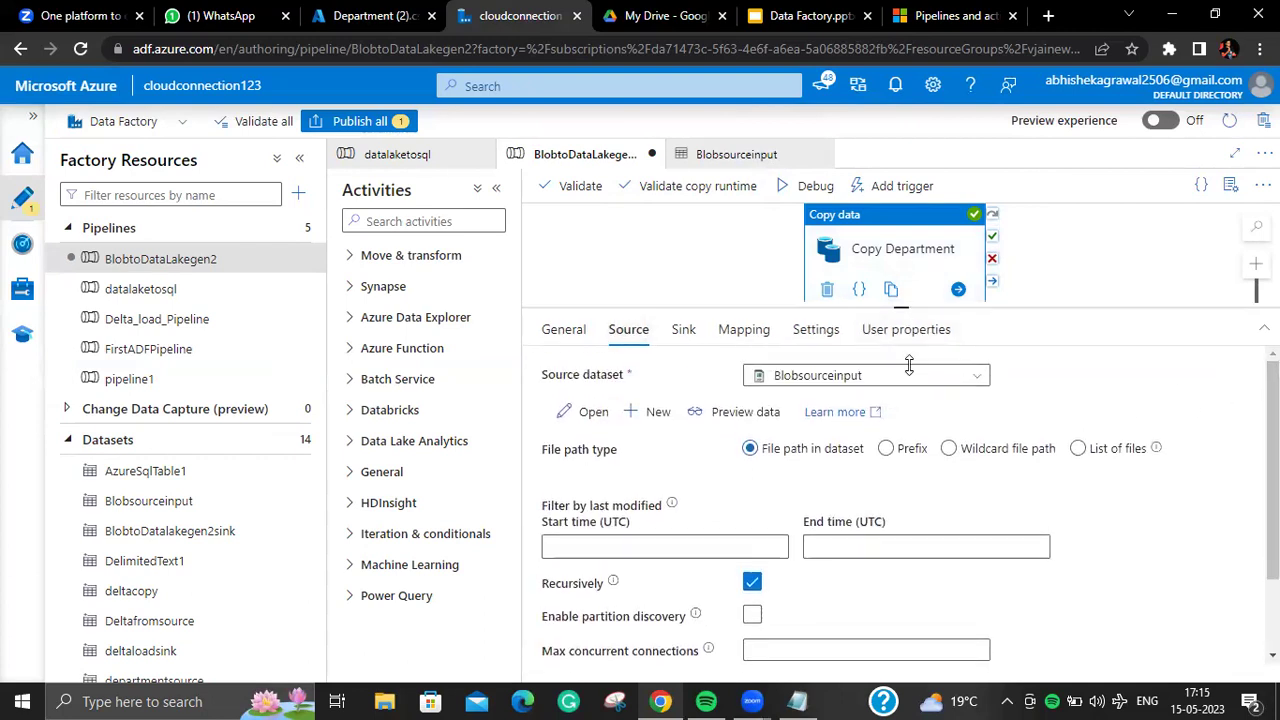
{"action": "left_click", "coordinate": [912, 510]}
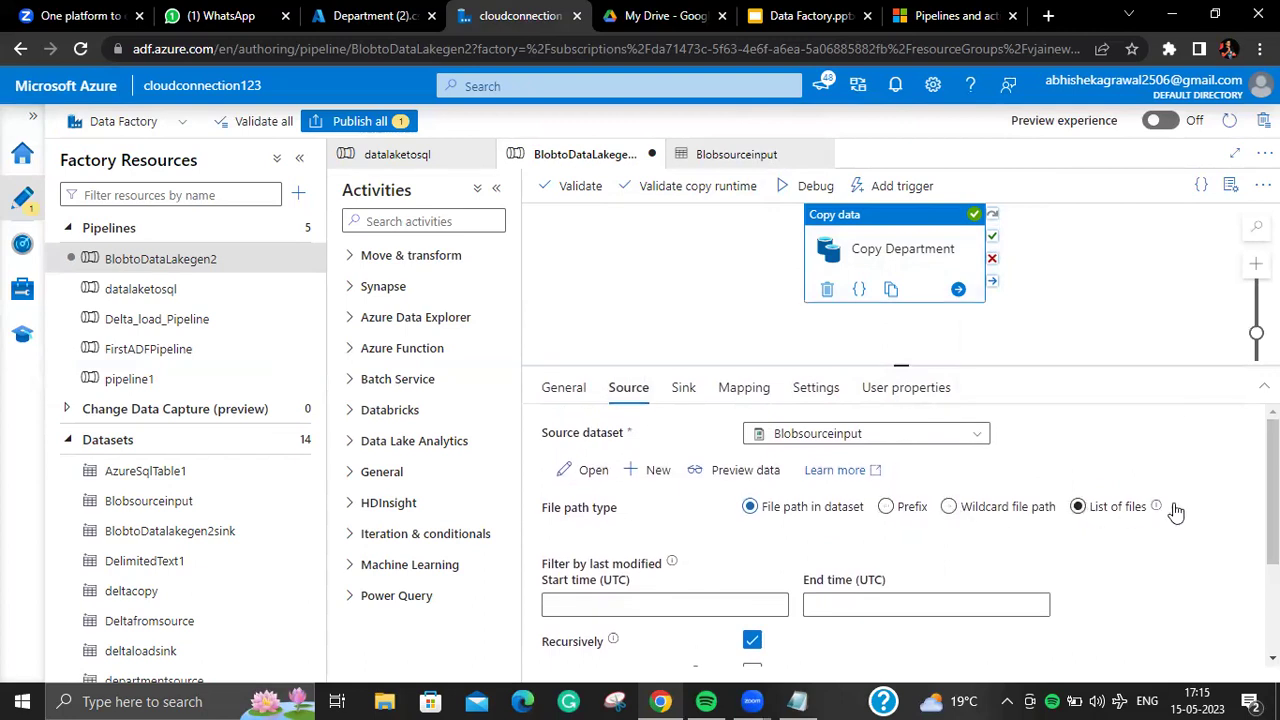
{"action": "scroll", "coordinate": [1272, 500], "scroll_direction": "down", "scroll_amount": 2}
{"action": "scroll", "coordinate": [1272, 500], "scroll_direction": "up", "scroll_amount": 2}
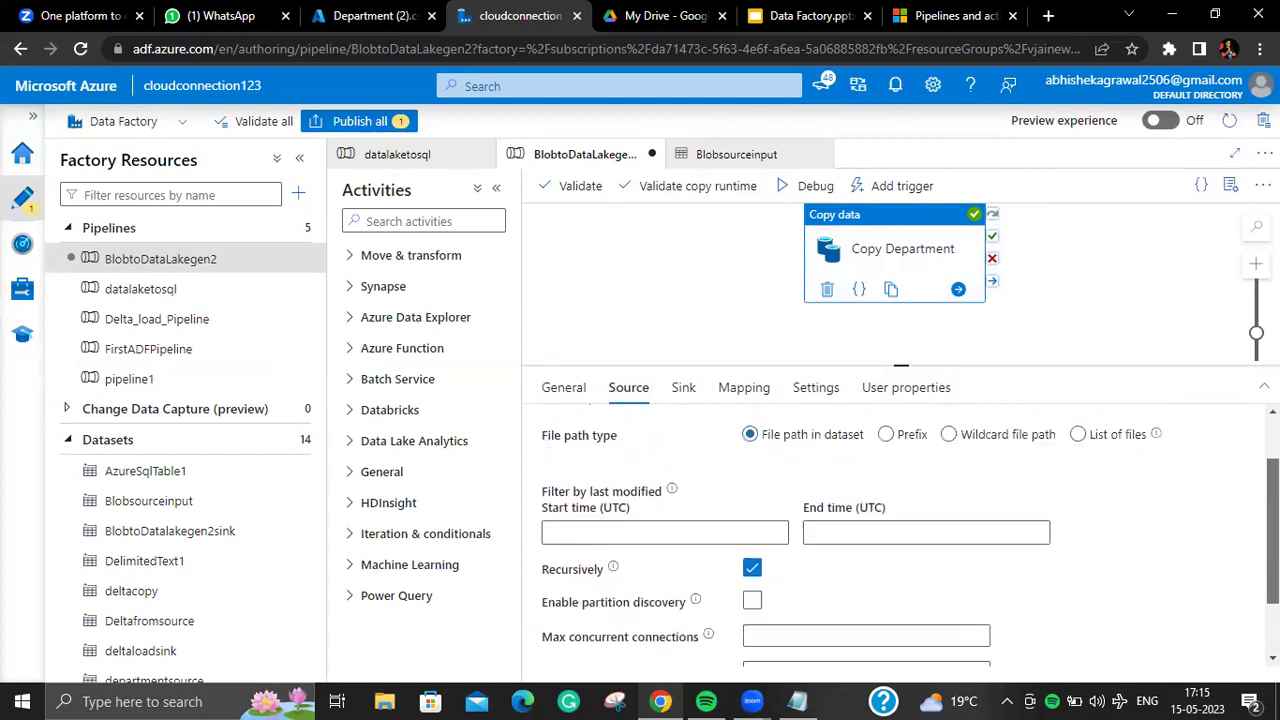
{"action": "left_click", "coordinate": [563, 387]}
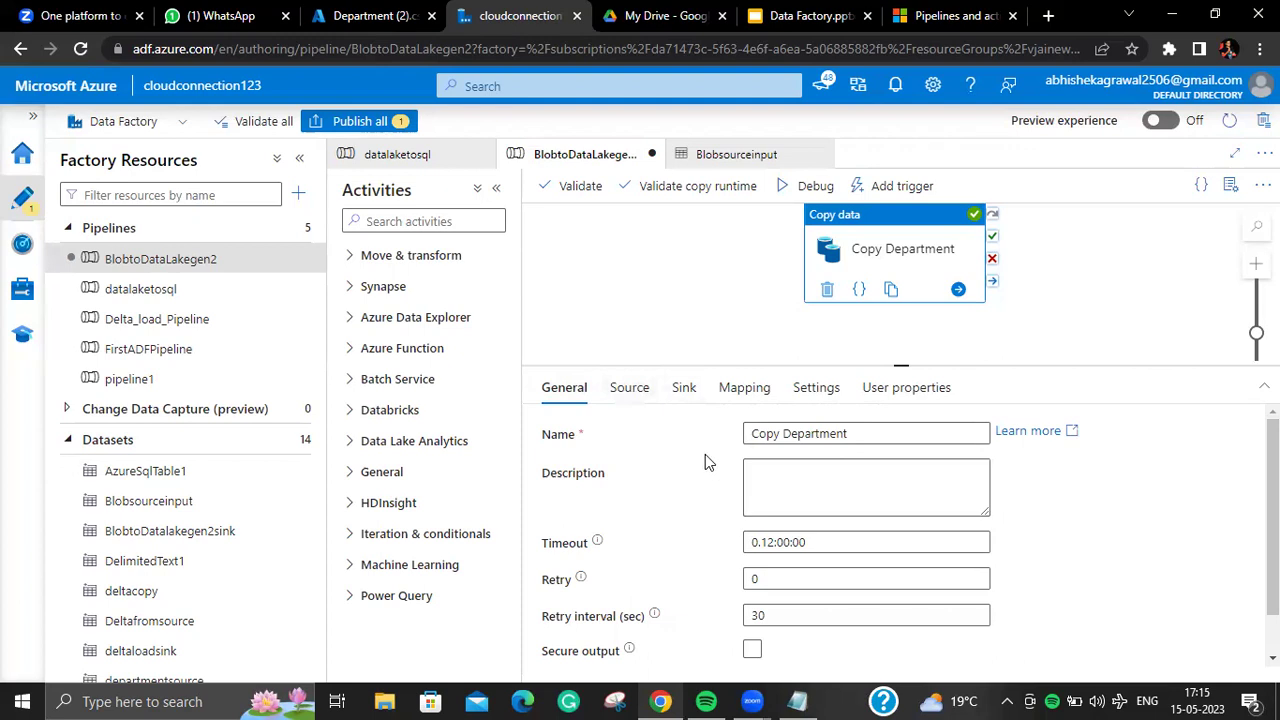
{"action": "left_click", "coordinate": [628, 385]}
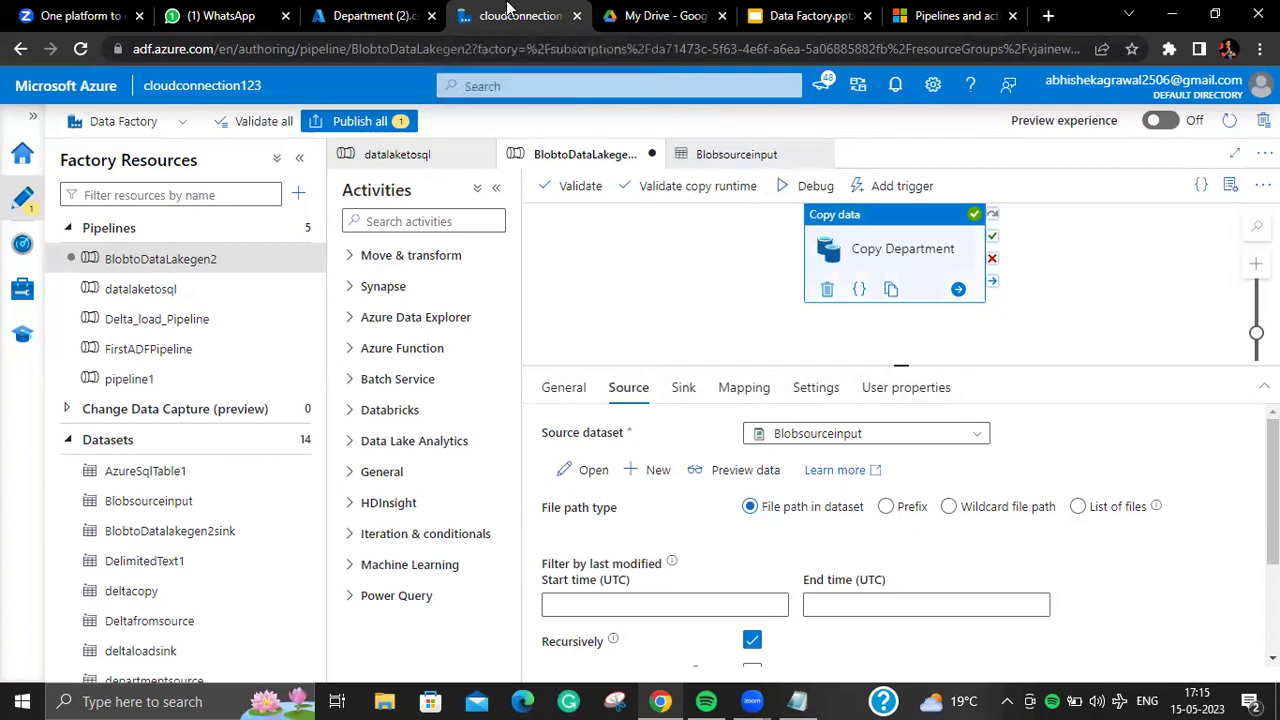
Step: Close Department (2).csv in the portal and reload the Data Factory Studio page
{"action": "left_click", "coordinate": [400, 22]}
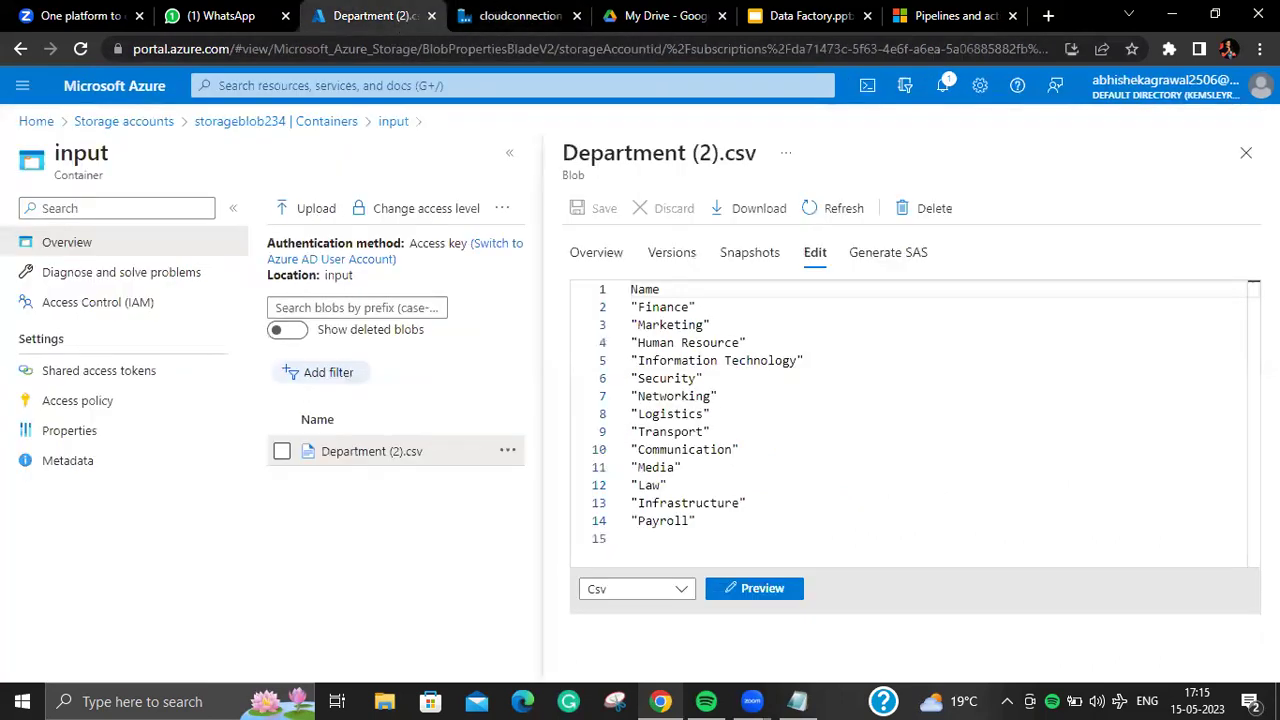
{"action": "left_click", "coordinate": [1246, 152]}
{"action": "left_click", "coordinate": [110, 122]}
{"action": "left_click", "coordinate": [515, 16]}
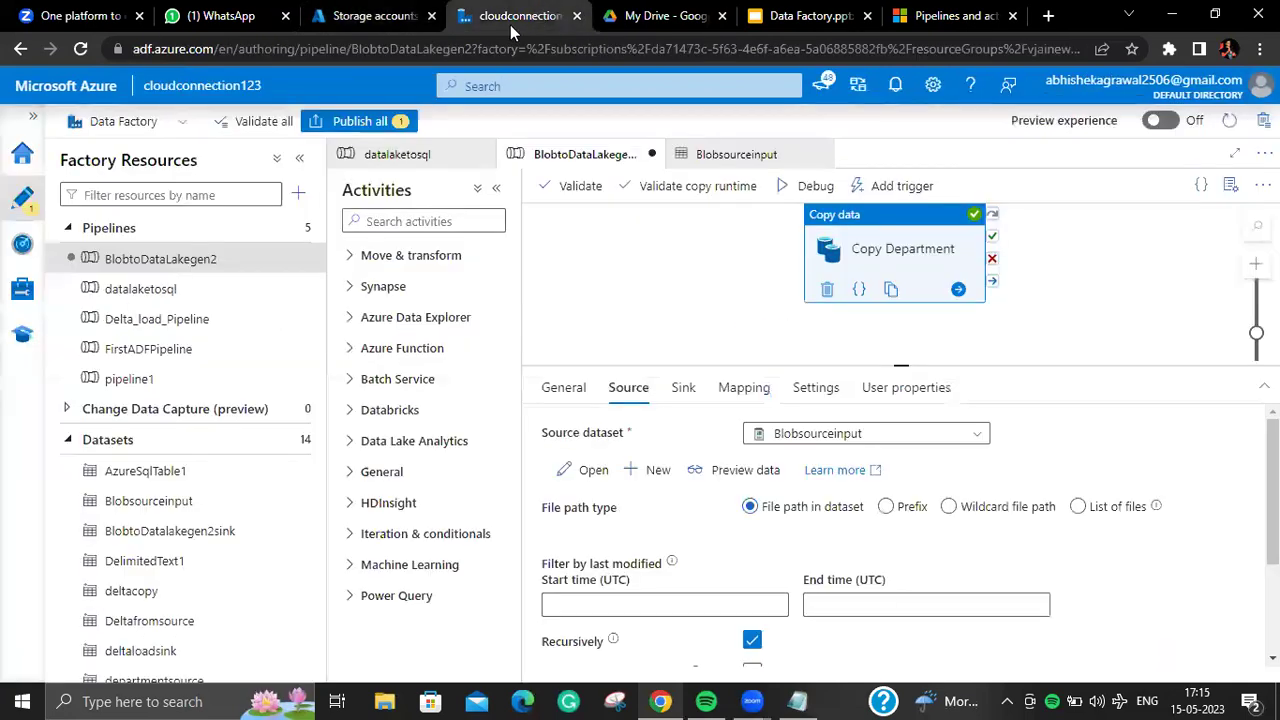
{"action": "left_click", "coordinate": [84, 50]}
{"action": "left_click", "coordinate": [752, 190]}
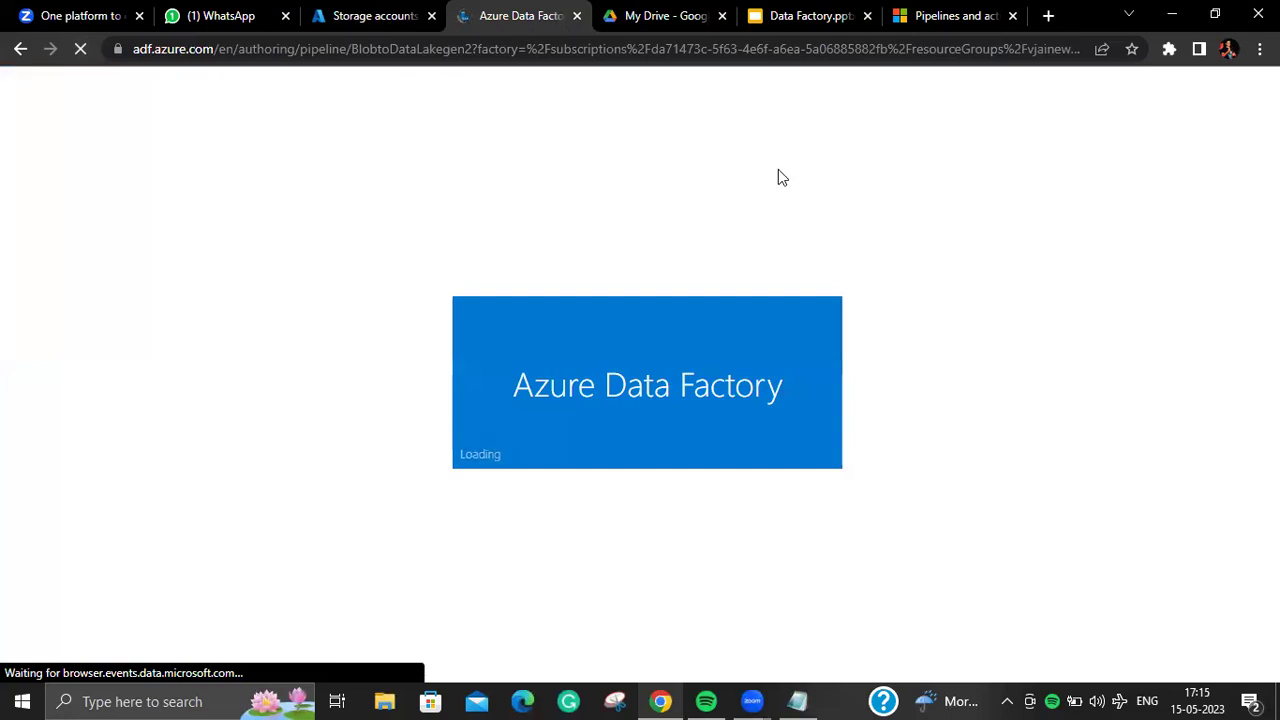
Step: Open the input container of the actualgen2 storage account
{"action": "left_click", "coordinate": [377, 21]}
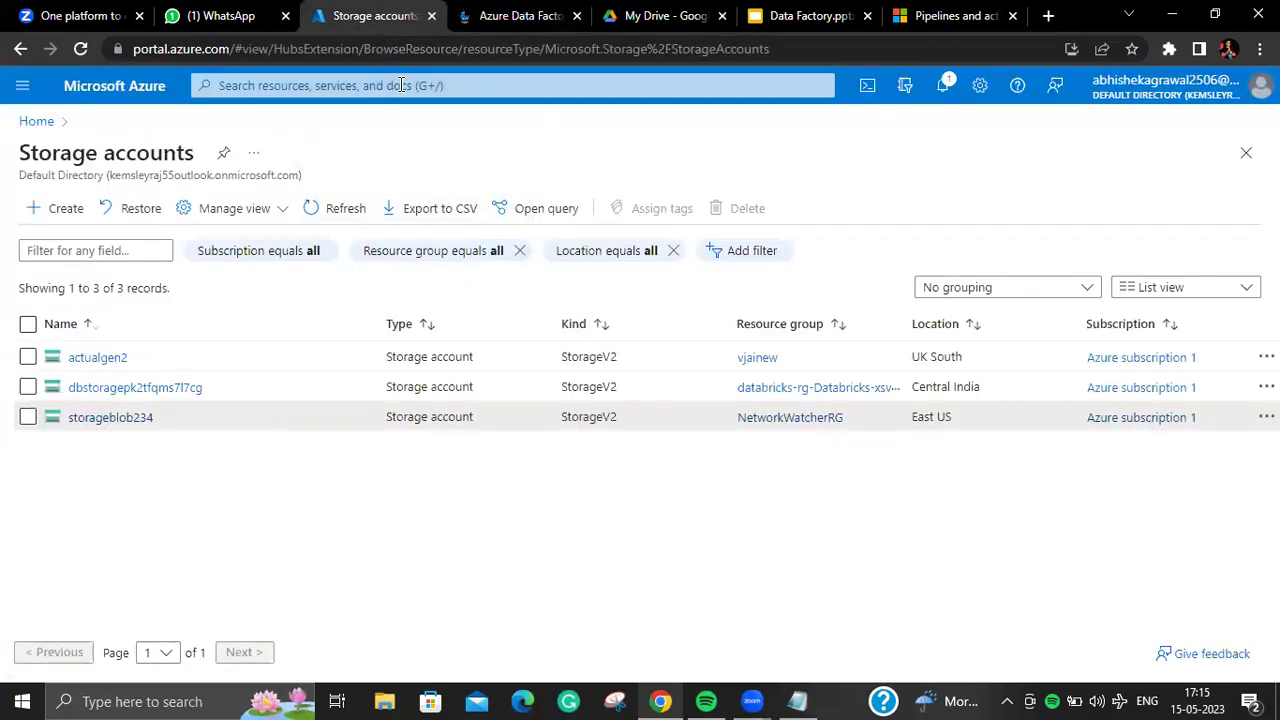
{"action": "left_click", "coordinate": [114, 357]}
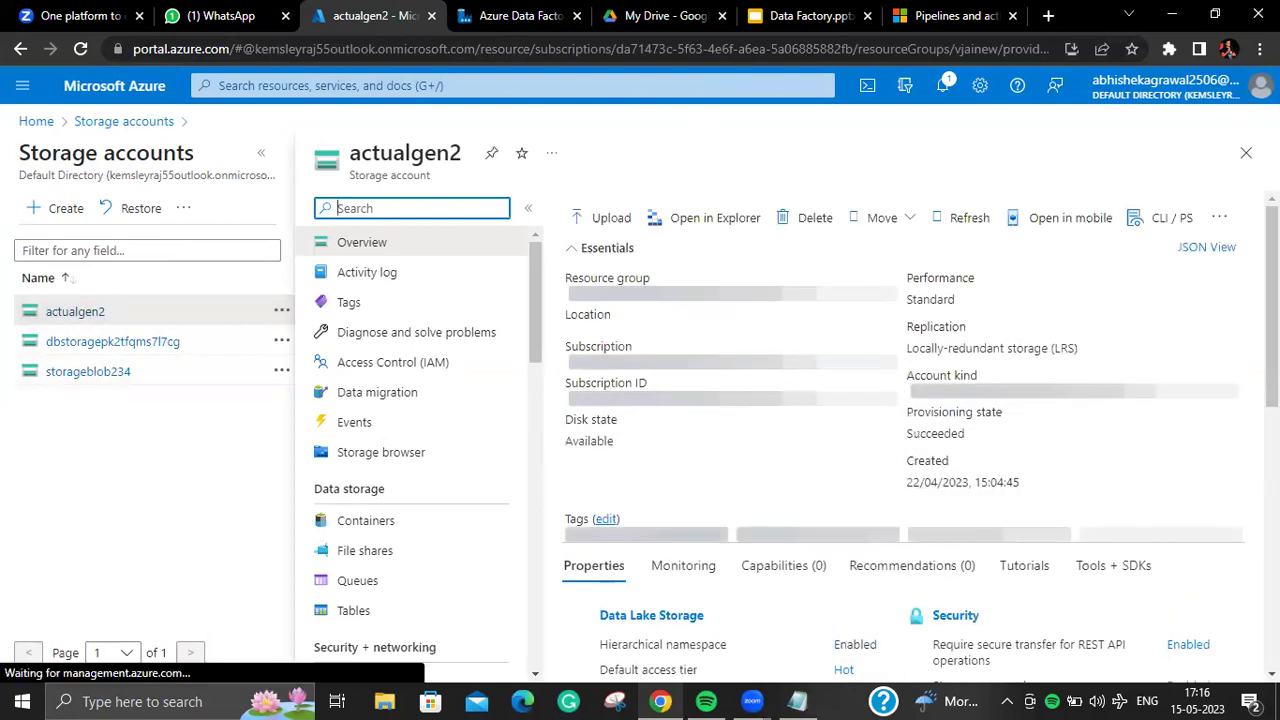
{"action": "scroll", "coordinate": [668, 198], "scroll_direction": "down", "scroll_amount": 2}
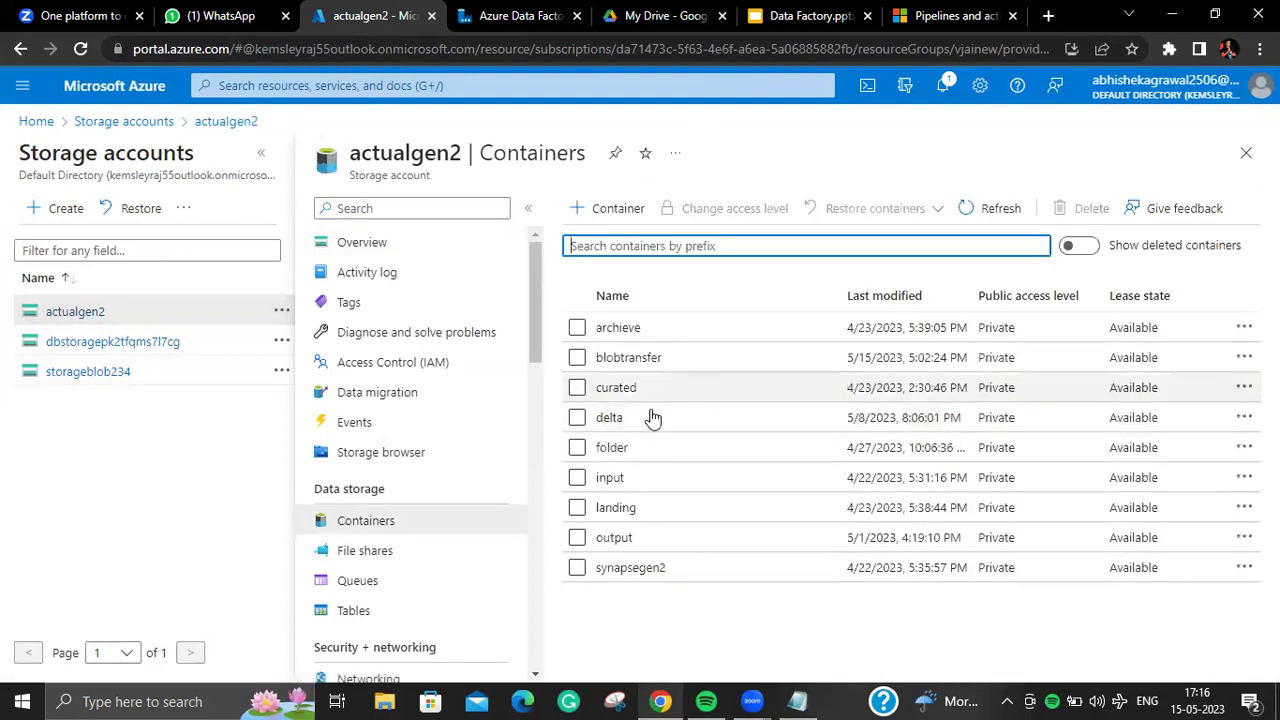
{"action": "left_click", "coordinate": [622, 484]}
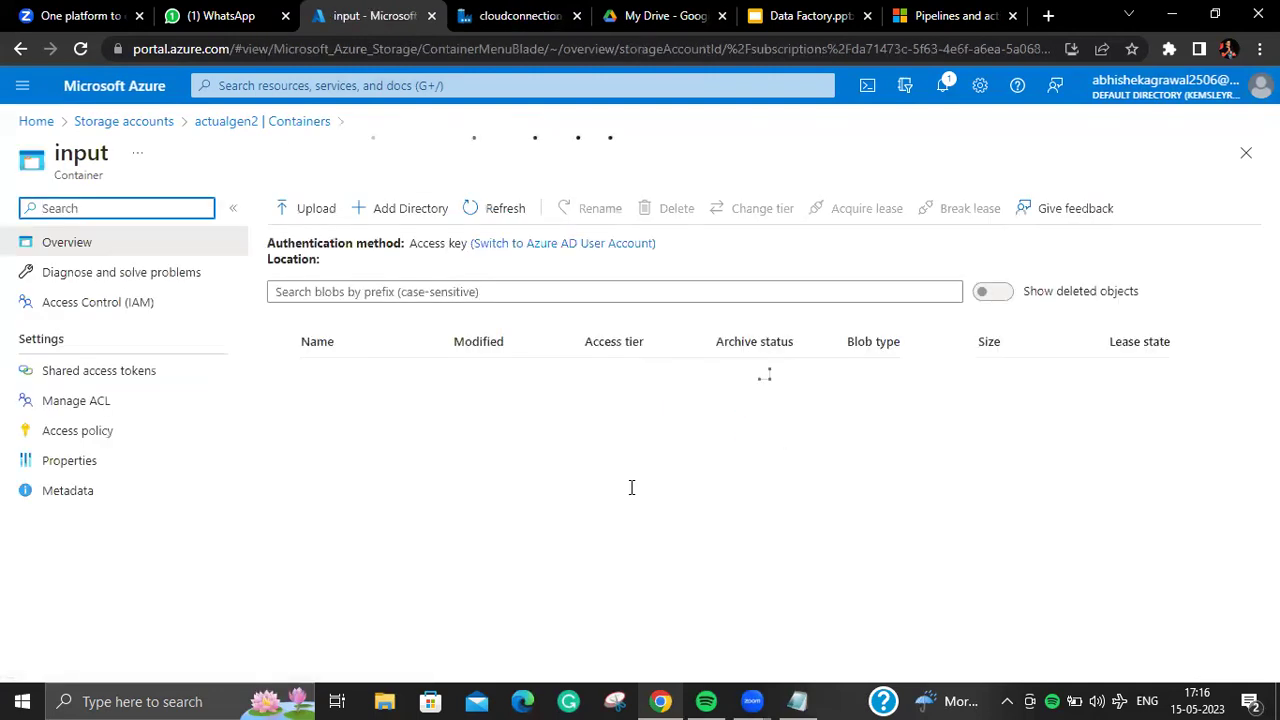
{"action": "key", "text": "ctrl+a"}
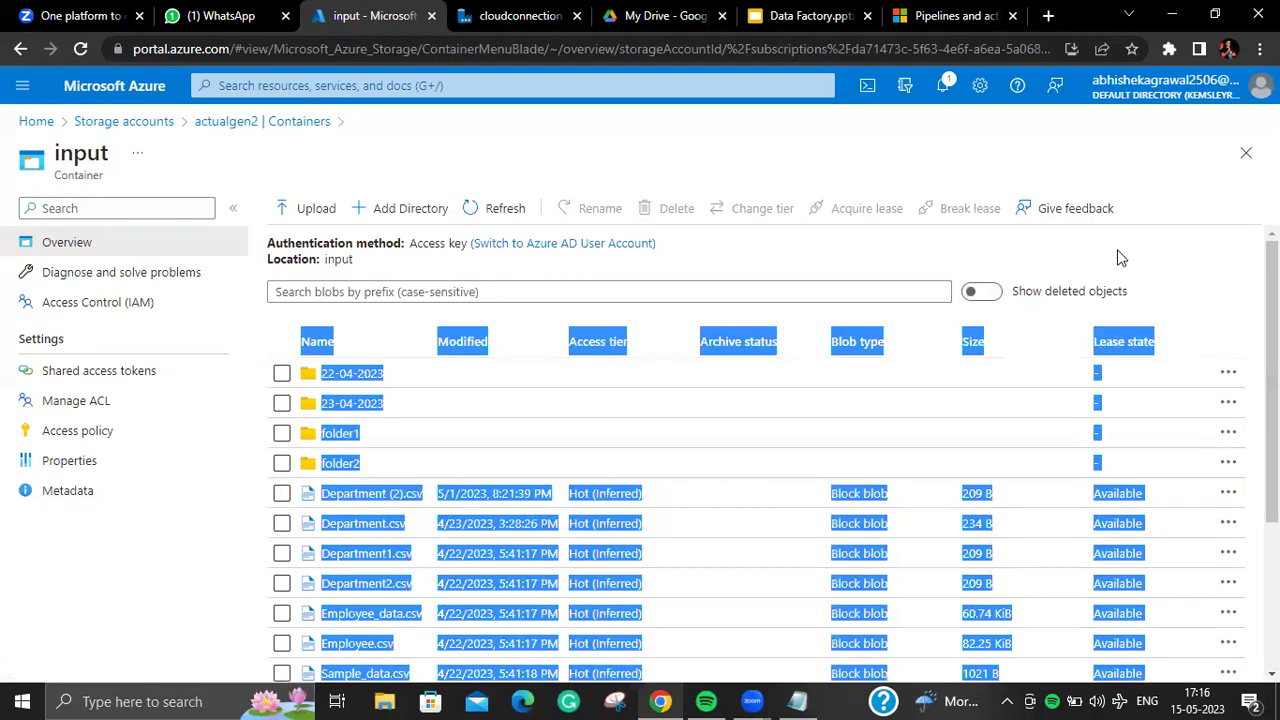
{"action": "left_click", "coordinate": [1247, 155]}
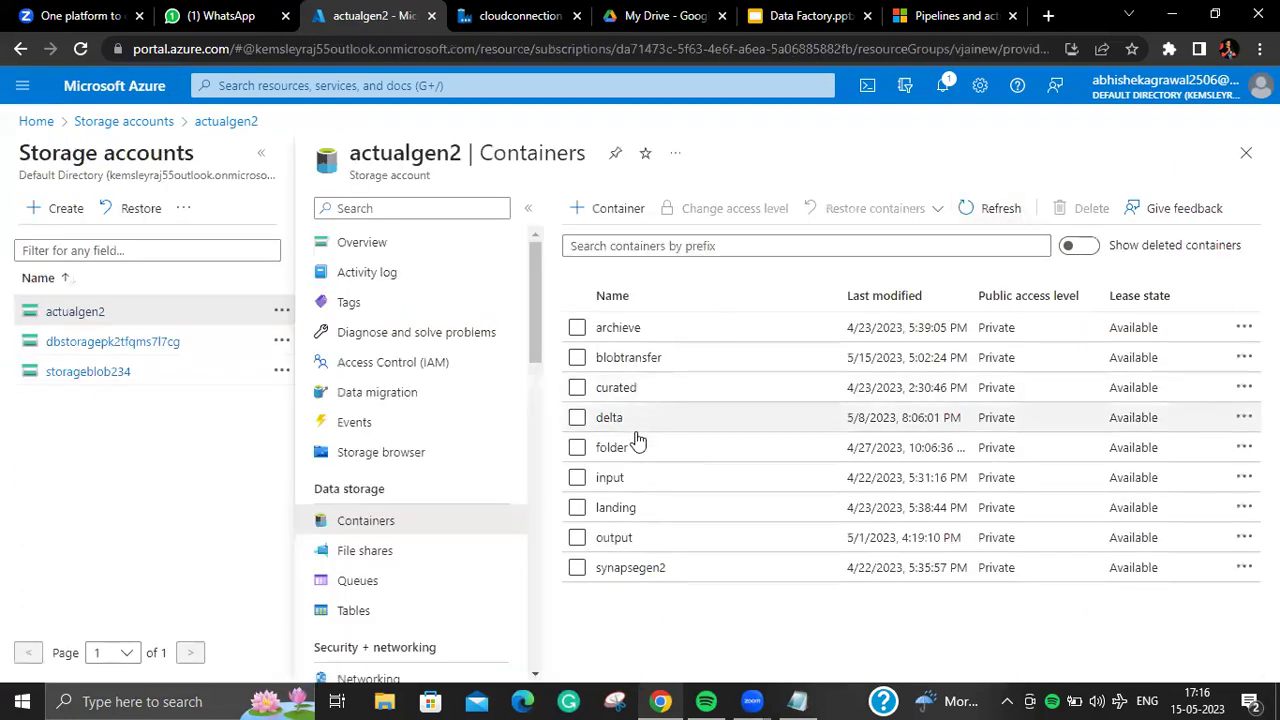
{"action": "left_click", "coordinate": [638, 477]}
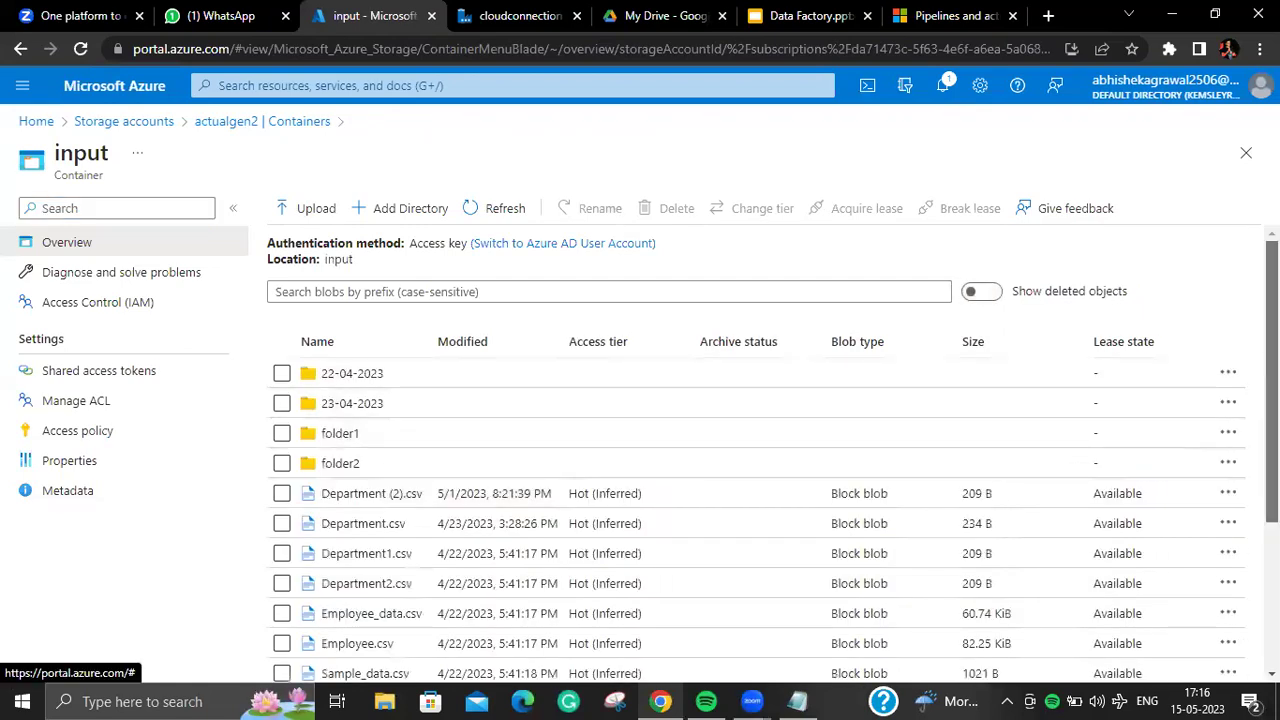
Step: Widen the Name column to show full file names, then search Windows for notepad
{"action": "scroll", "coordinate": [885, 418], "scroll_direction": "down", "scroll_amount": 3}
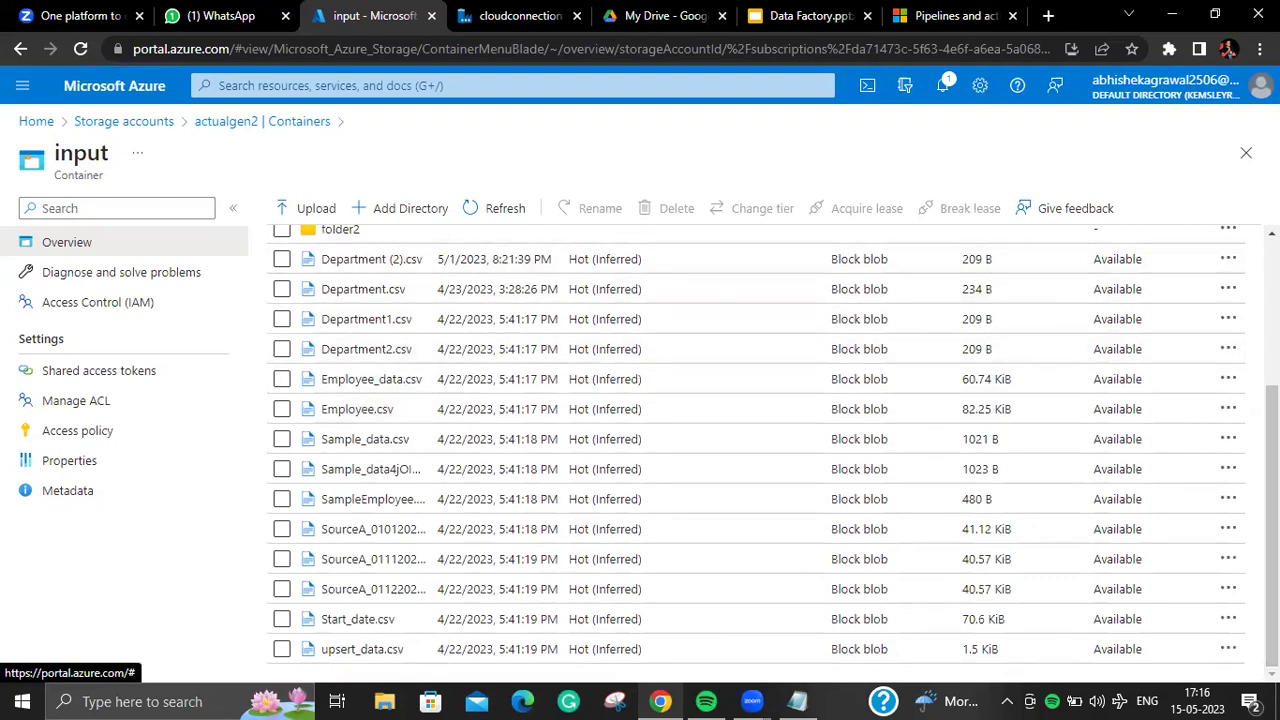
{"action": "scroll", "coordinate": [708, 305], "scroll_direction": "up", "scroll_amount": 3}
{"action": "left_click_drag", "start_coordinate": [434, 268], "coordinate": [702, 266]}
{"action": "scroll", "coordinate": [343, 426], "scroll_direction": "down", "scroll_amount": 1}
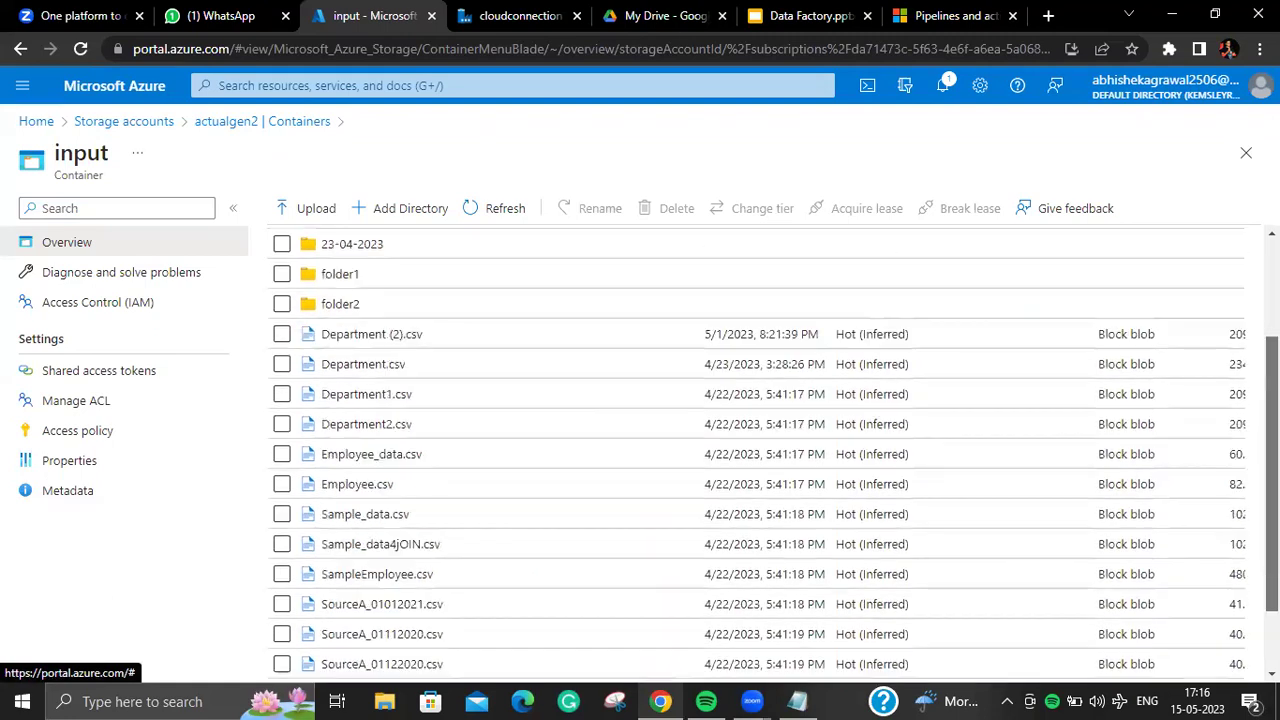
{"action": "left_click", "coordinate": [160, 700]}
{"action": "type", "text": "notepad"}
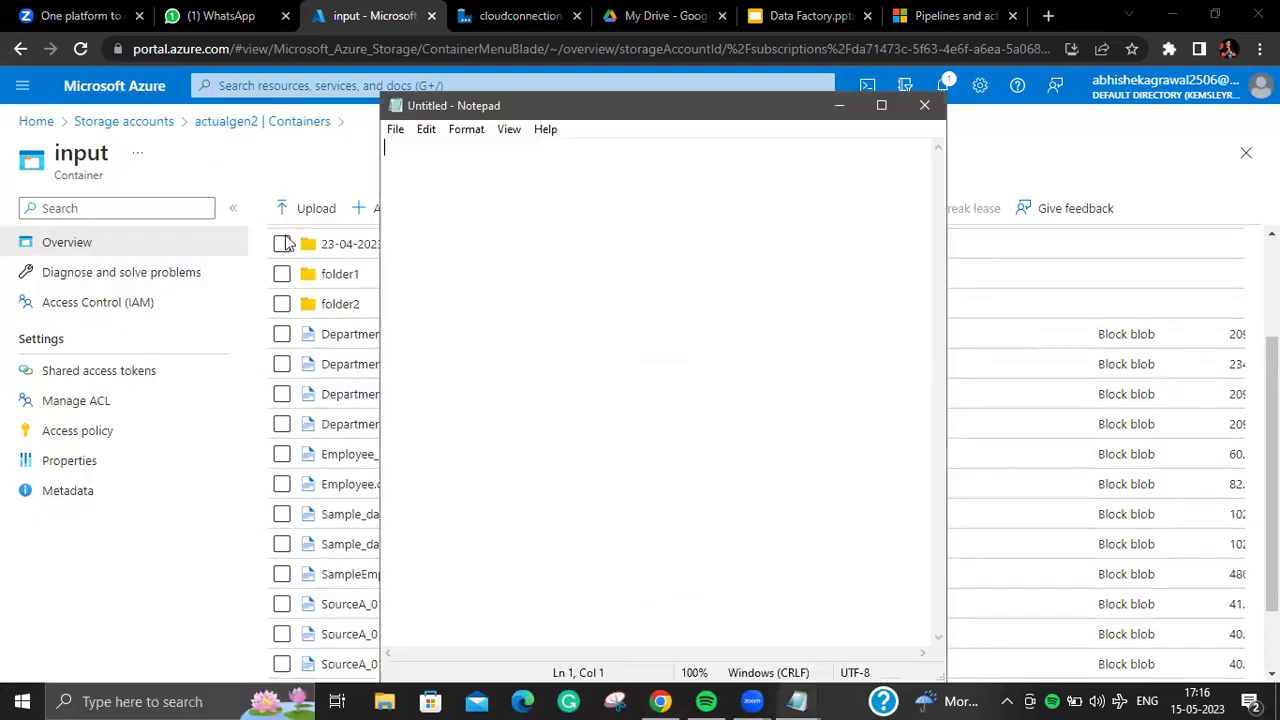
Step: Tile Notepad beside the browser and paste Department.csv, Employee.csv and Sample_data.csv on separate lines
{"action": "key", "text": "super+Right"}
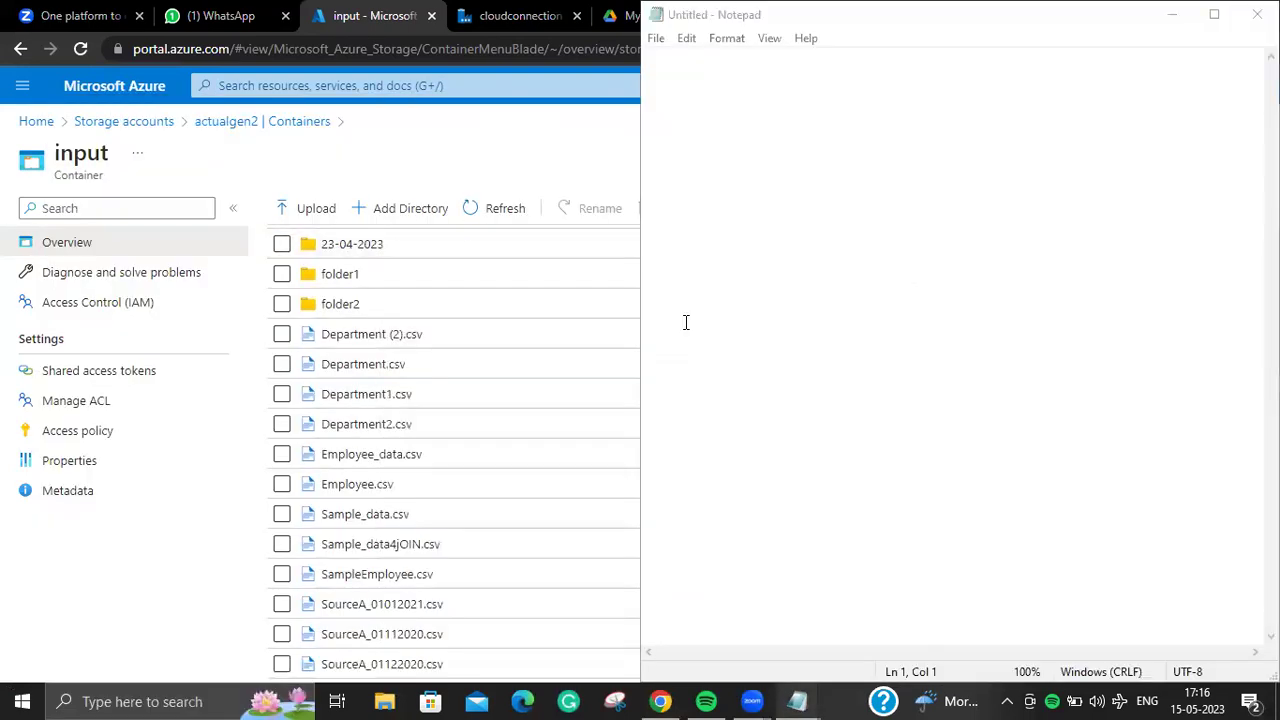
{"action": "left_click", "coordinate": [223, 266]}
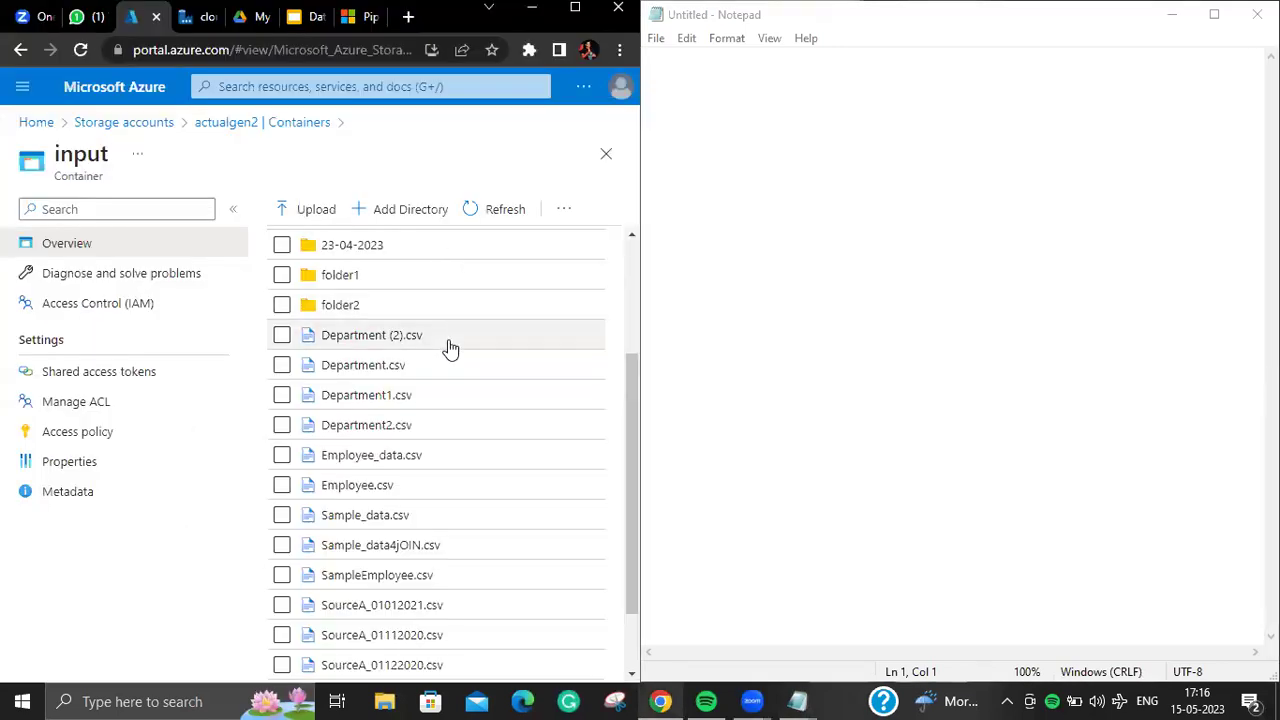
{"action": "left_click_drag", "start_coordinate": [430, 368], "coordinate": [318, 380]}
{"action": "key", "text": "ctrl+c"}
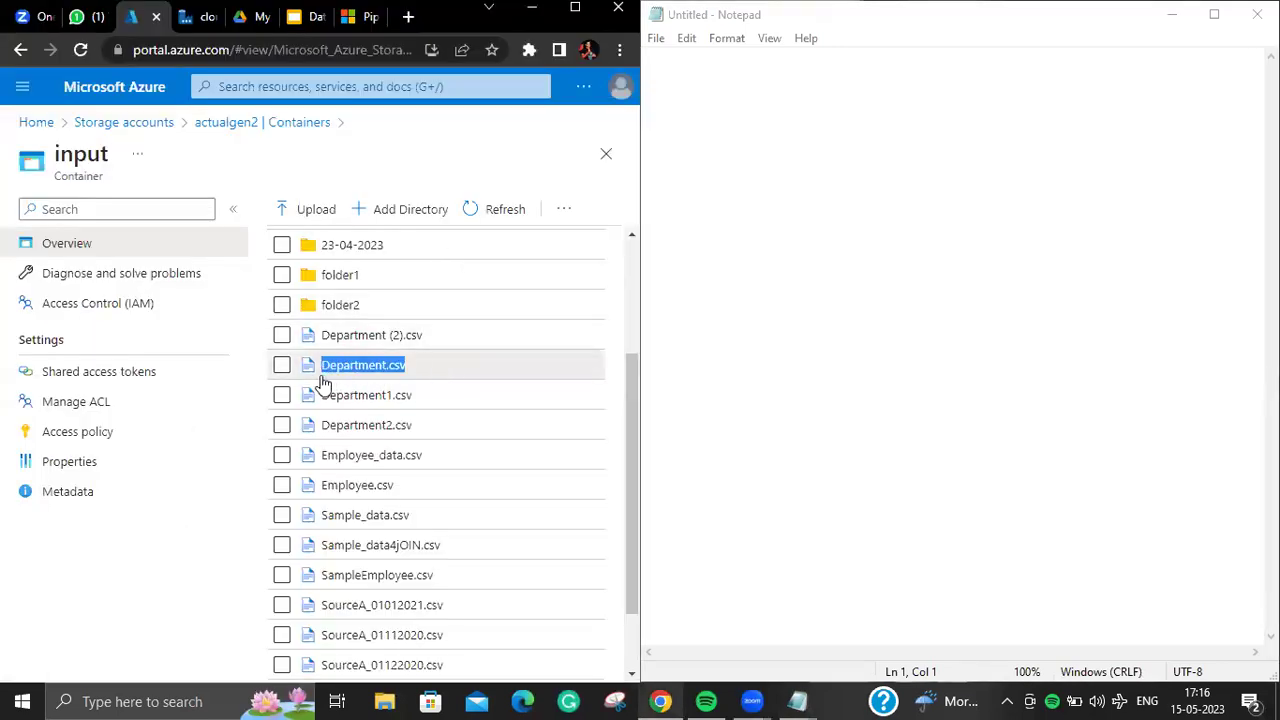
{"action": "left_click", "coordinate": [740, 78]}
{"action": "key", "text": "ctrl+v"}
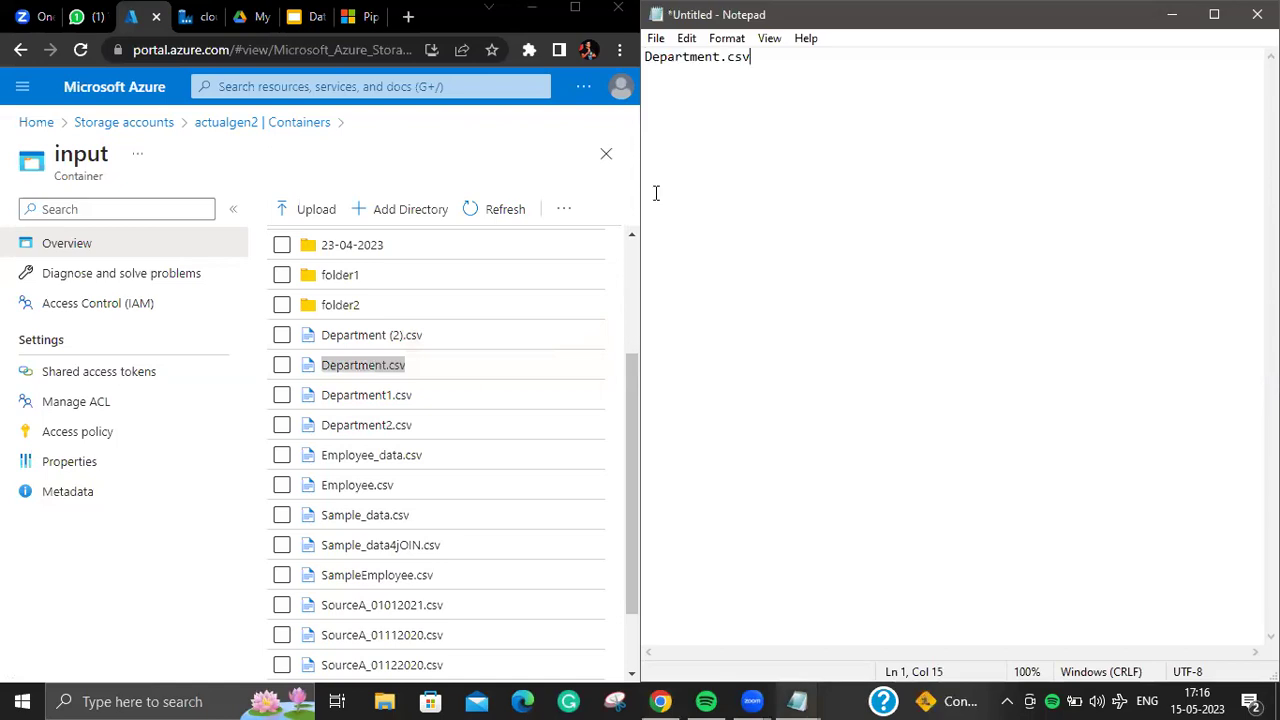
{"action": "left_click_drag", "start_coordinate": [400, 493], "coordinate": [306, 497]}
{"action": "key", "text": "ctrl+c"}
{"action": "left_click", "coordinate": [813, 55]}
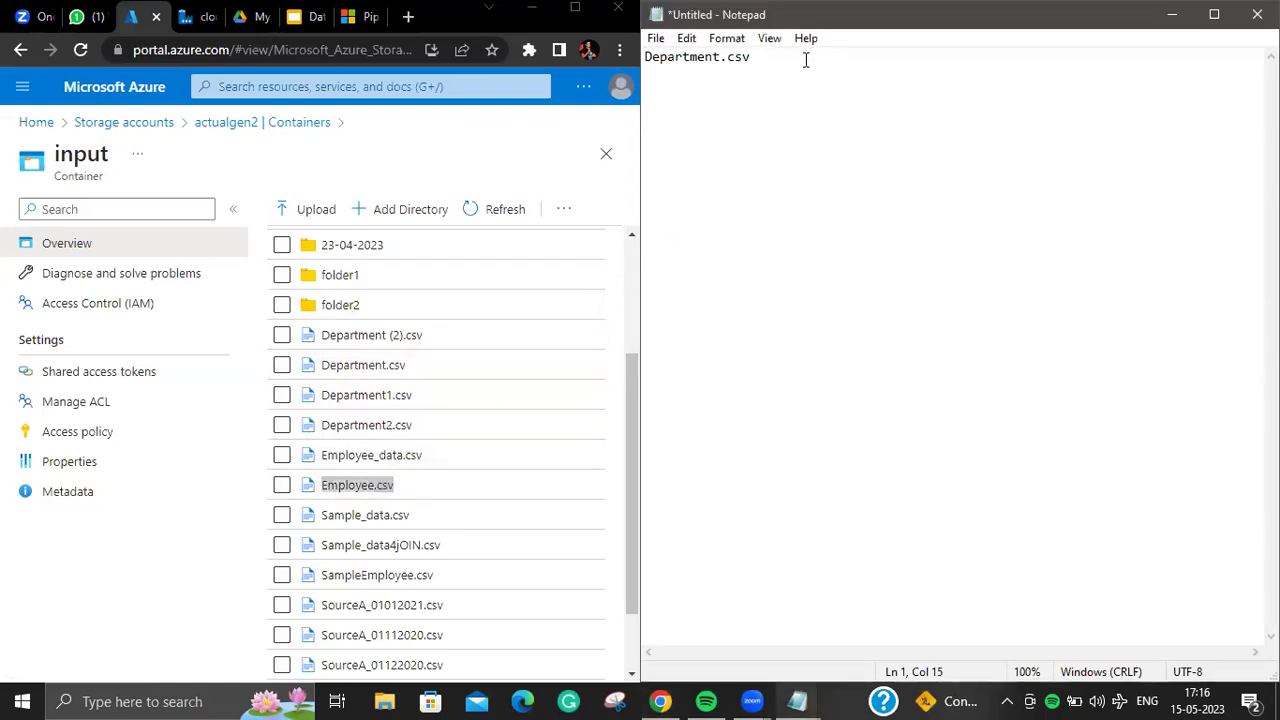
{"action": "key", "text": "ctrl+v"}
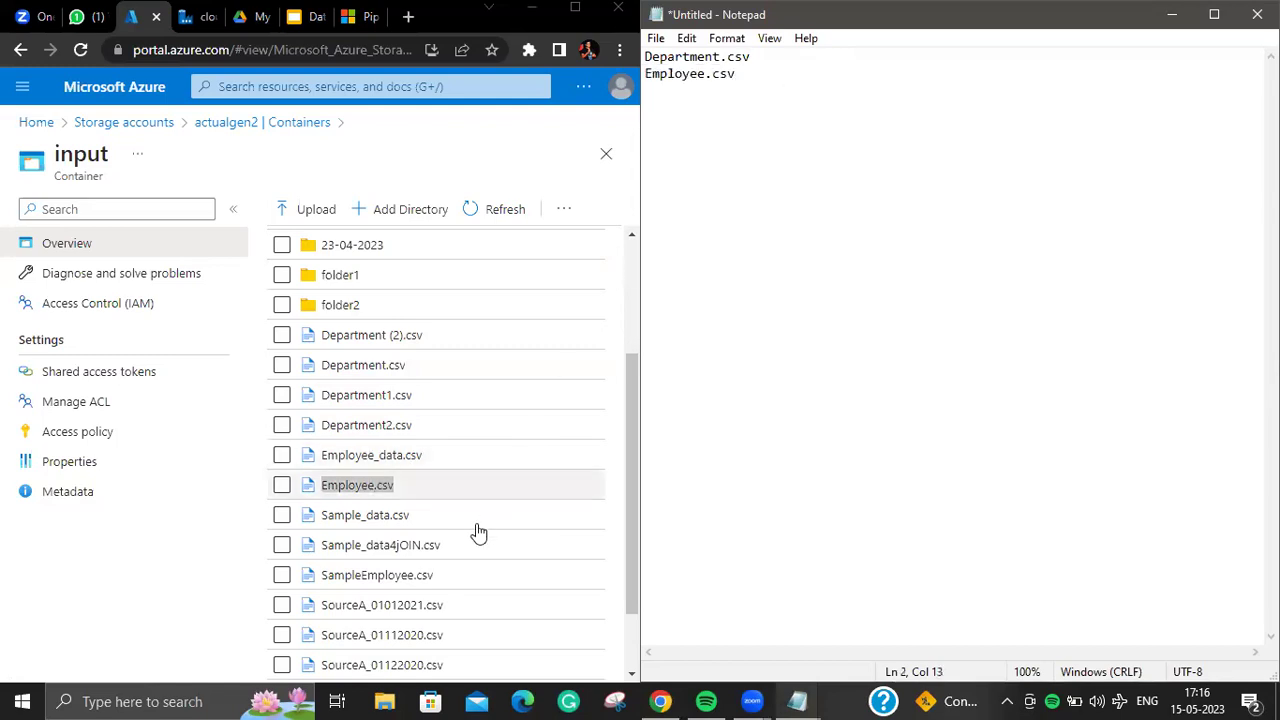
{"action": "left_click_drag", "start_coordinate": [430, 517], "coordinate": [296, 519]}
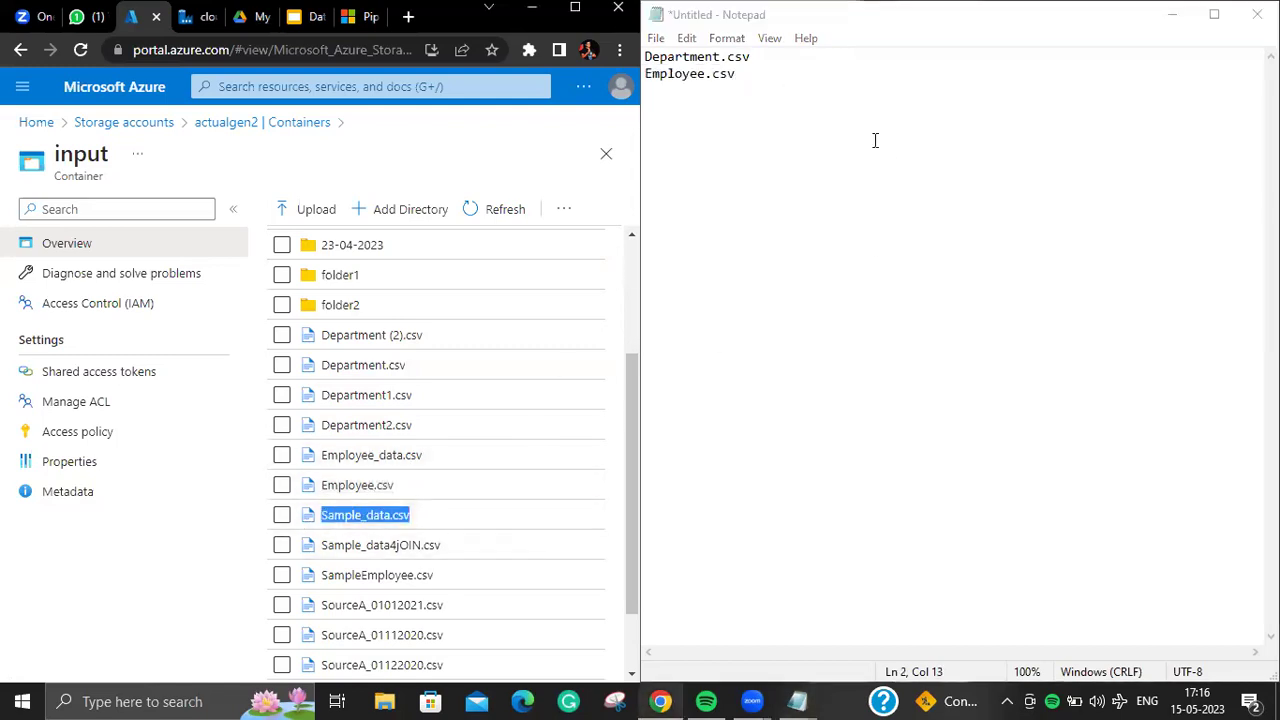
{"action": "left_click", "coordinate": [758, 79]}
{"action": "type", "text": "Sample_data.csv"}
Step: Save the list as listoffile in Downloads and minimize Notepad
{"action": "left_click", "coordinate": [656, 38]}
{"action": "left_click", "coordinate": [727, 136]}
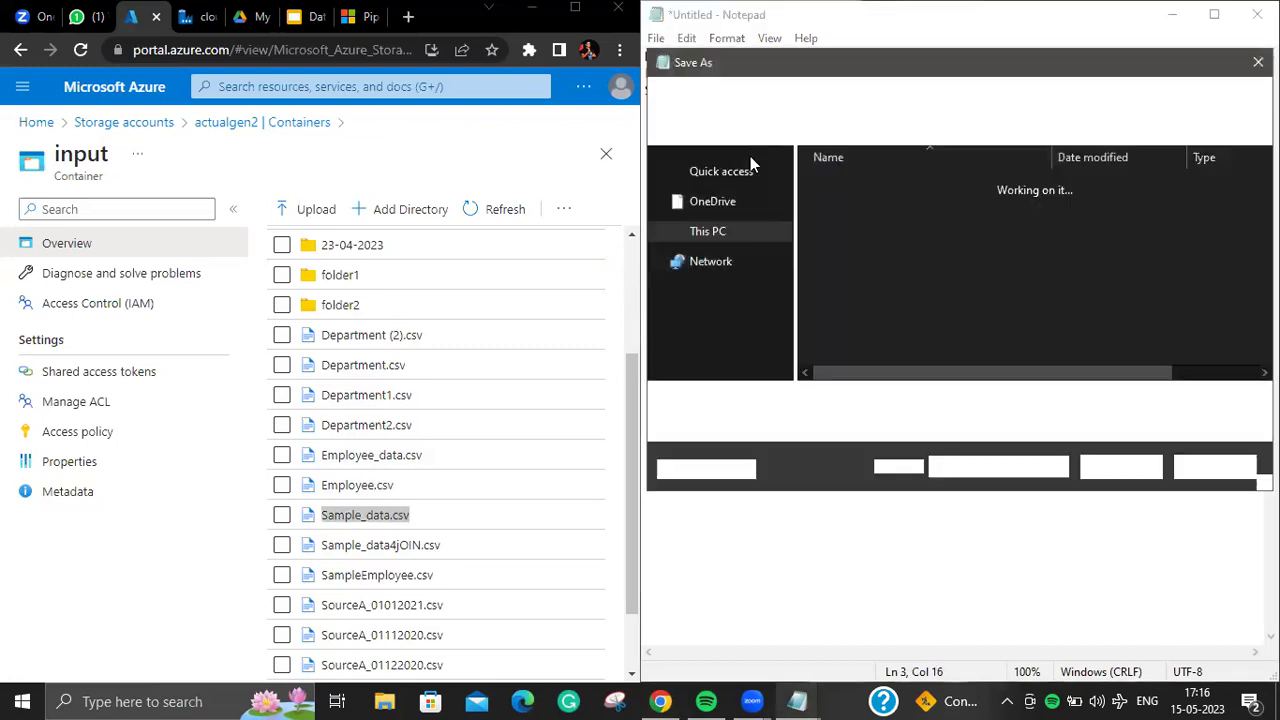
{"action": "left_click", "coordinate": [770, 256]}
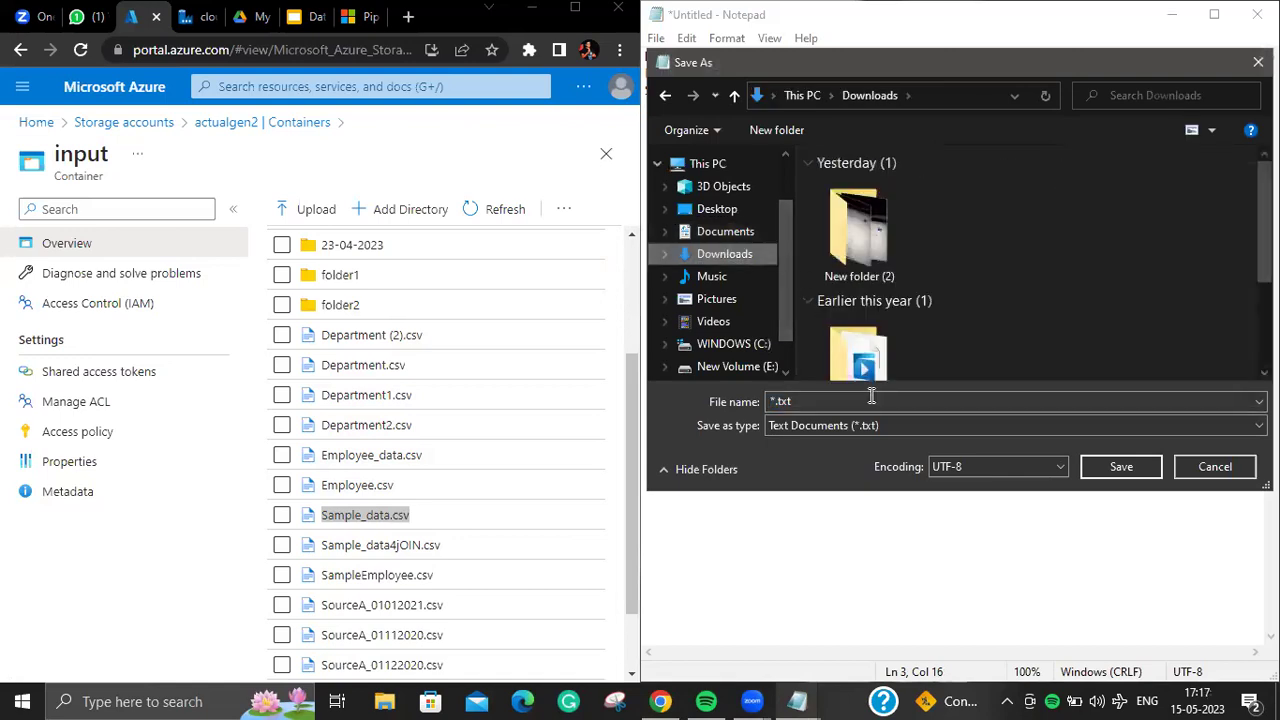
{"action": "type", "text": "lis"}
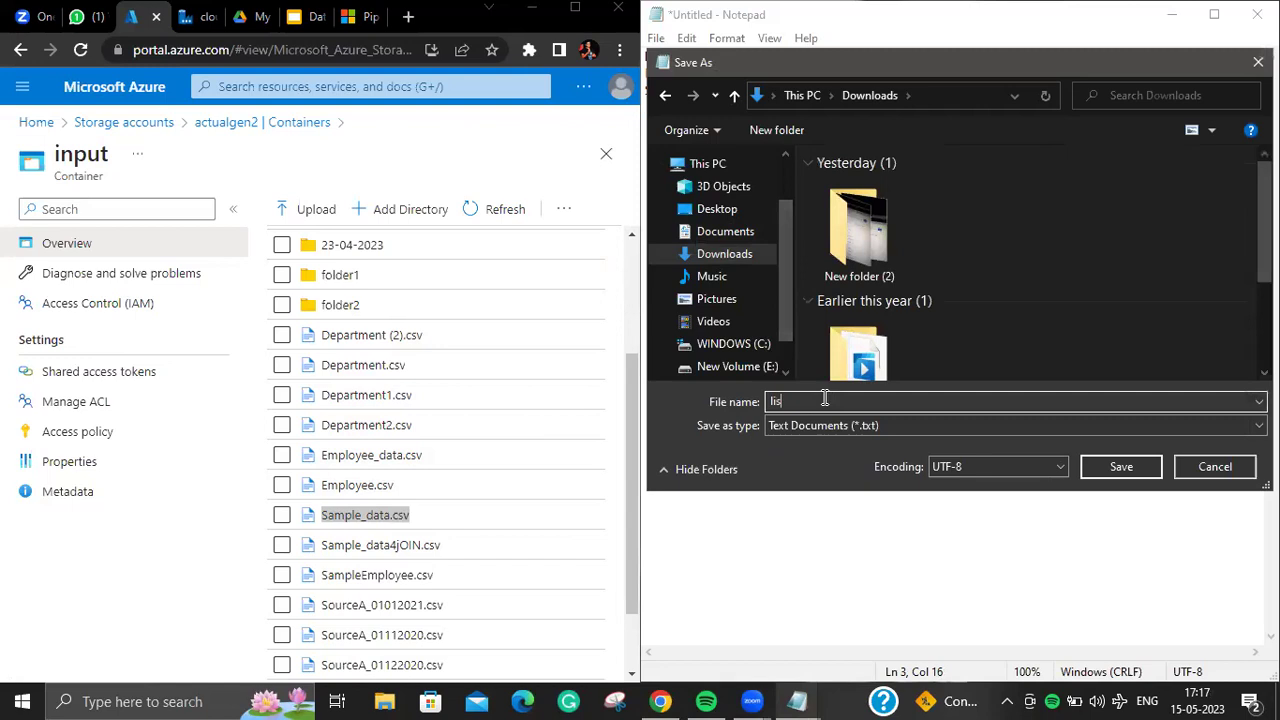
{"action": "type", "text": "toffile"}
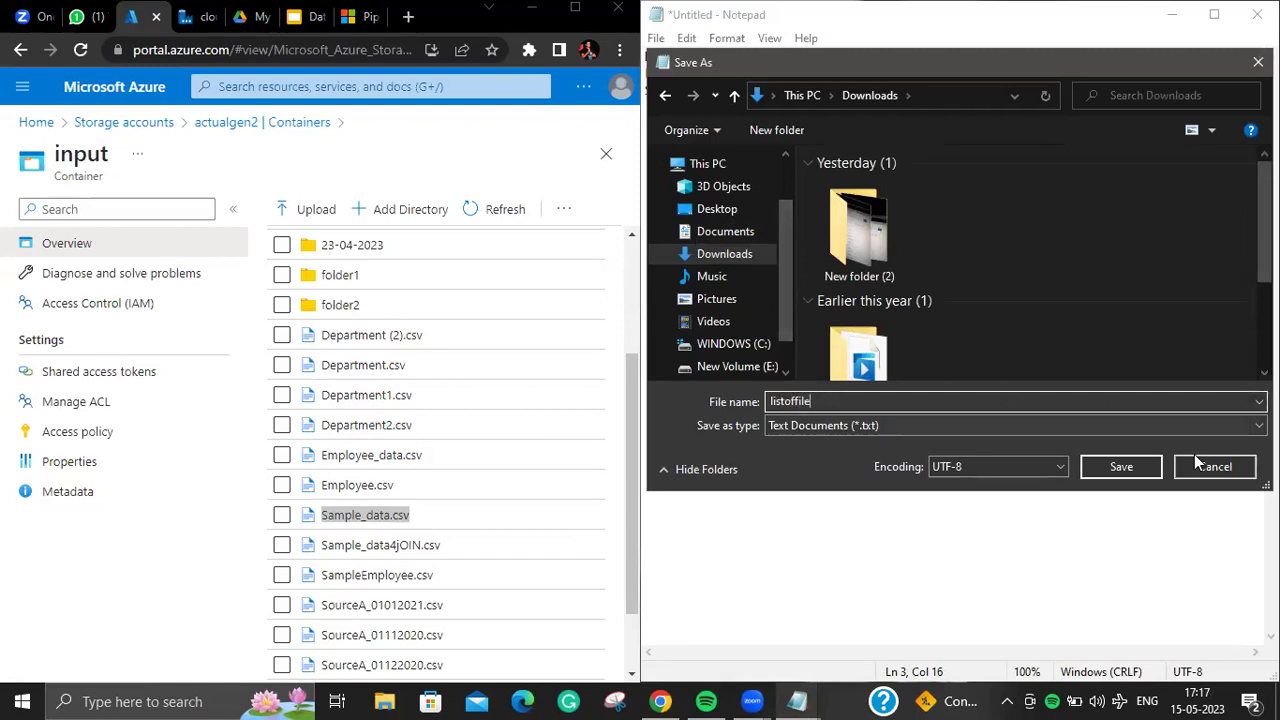
{"action": "left_click", "coordinate": [1113, 472]}
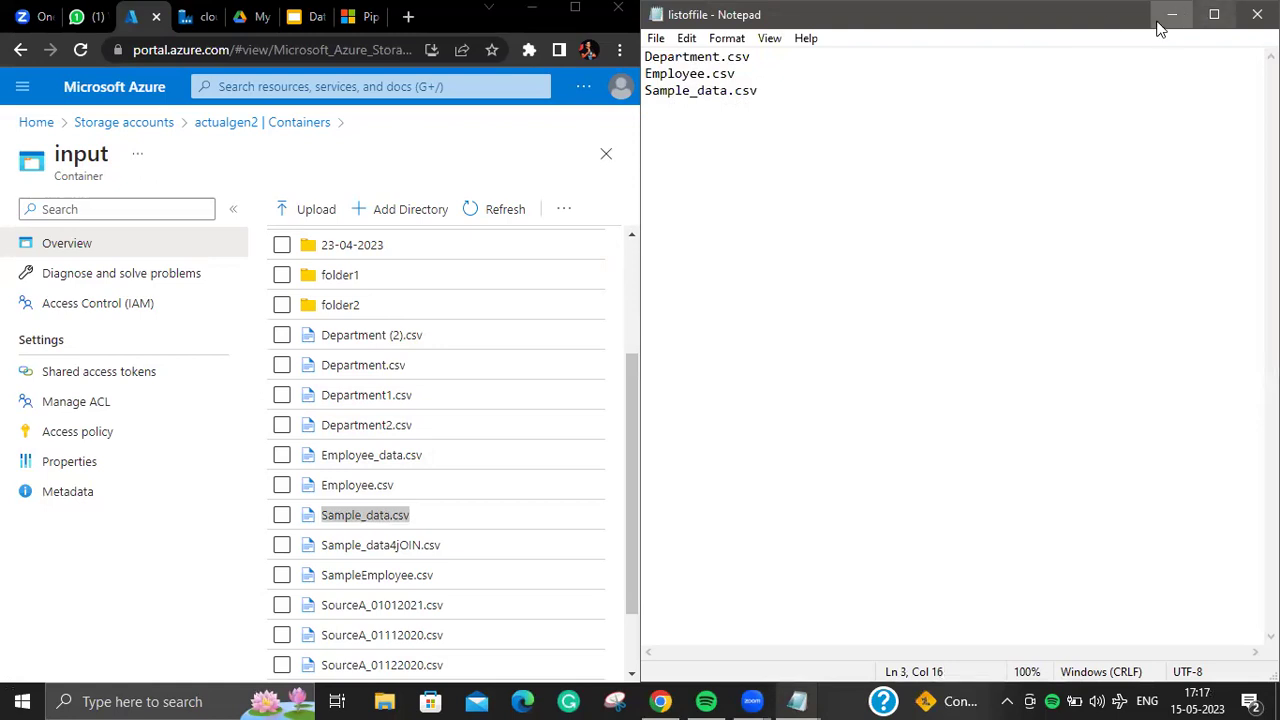
{"action": "left_click", "coordinate": [1172, 14]}
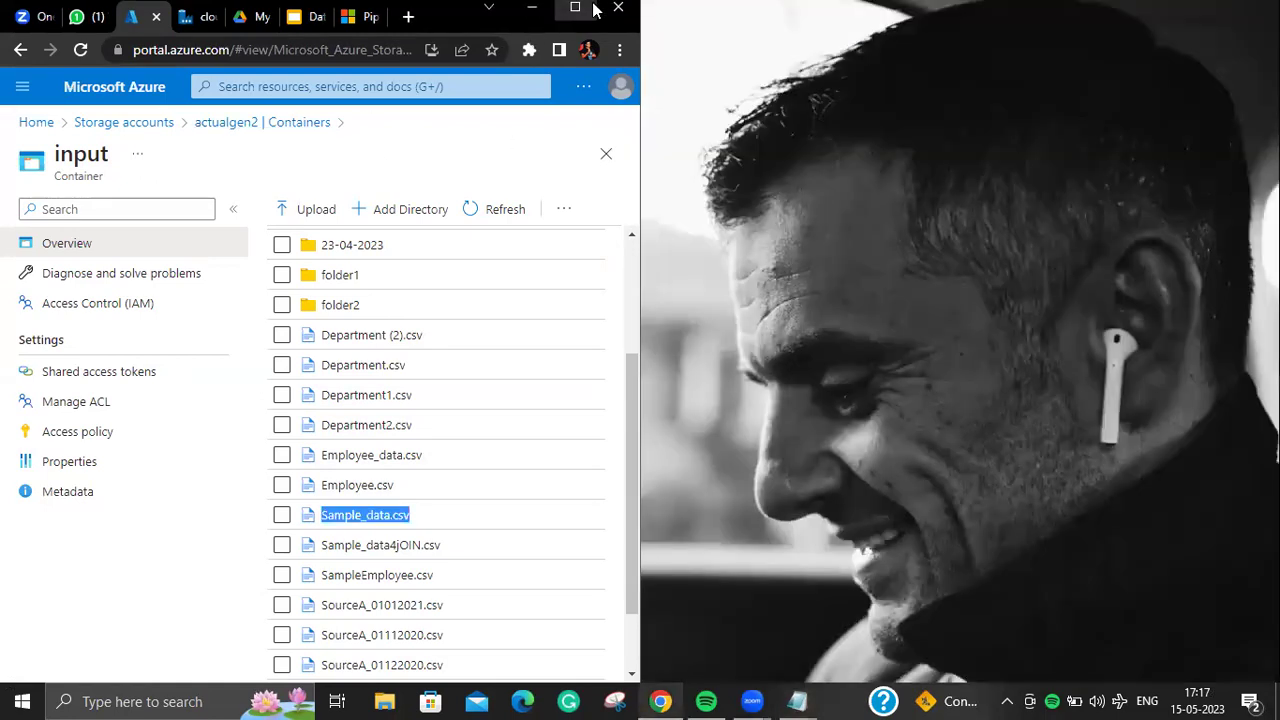
Step: Maximize the browser and reopen actualgen2's input container, dismissing the upload panel
{"action": "left_click", "coordinate": [575, 8]}
{"action": "left_click", "coordinate": [330, 124]}
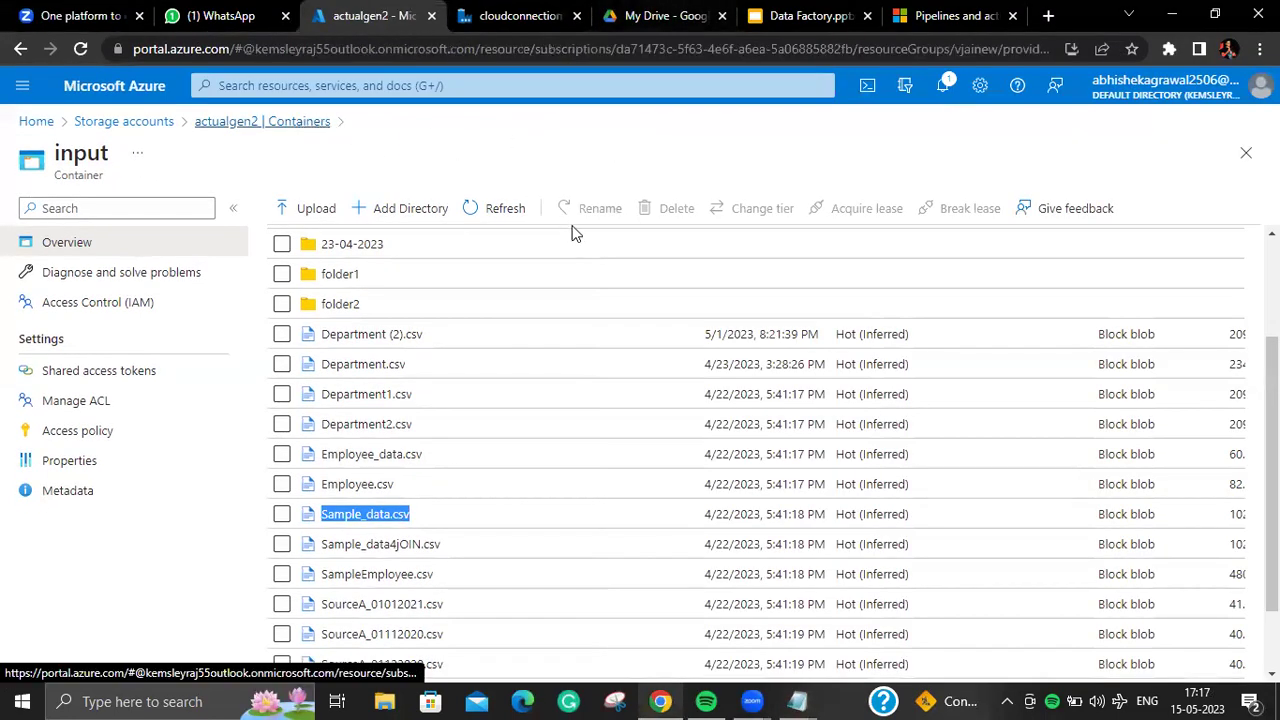
{"action": "left_click", "coordinate": [609, 478]}
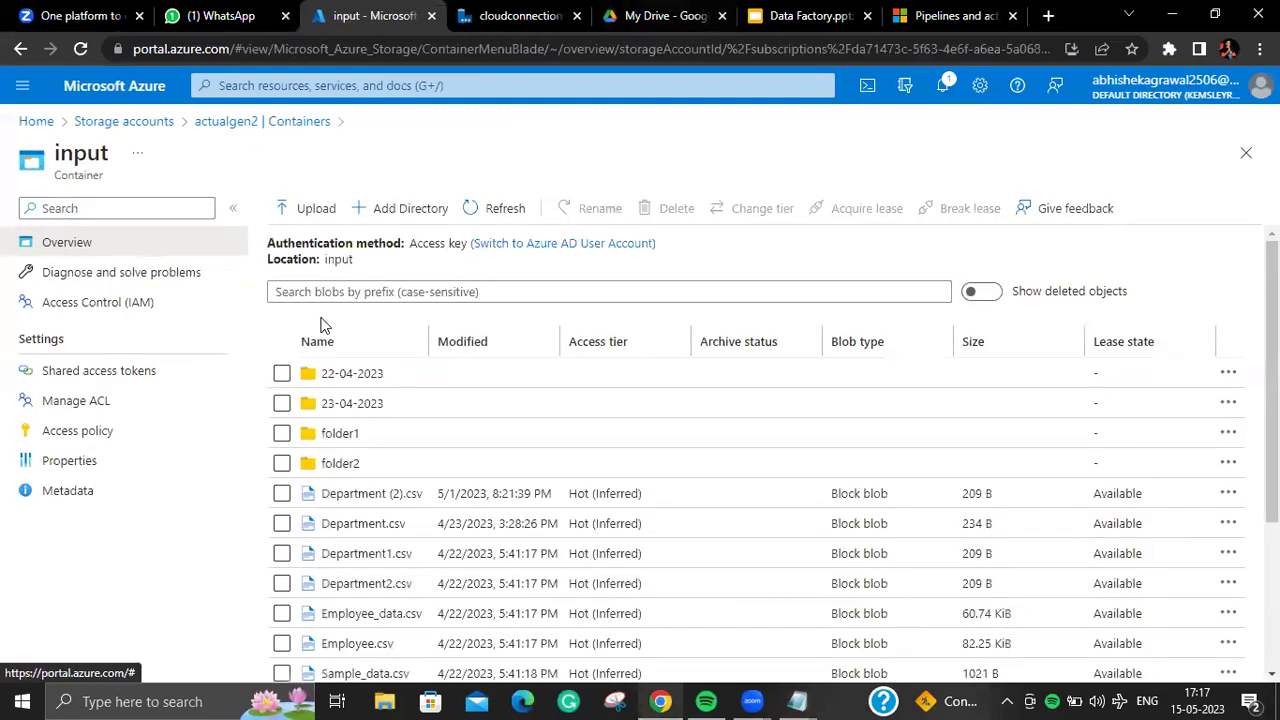
{"action": "left_click", "coordinate": [252, 122]}
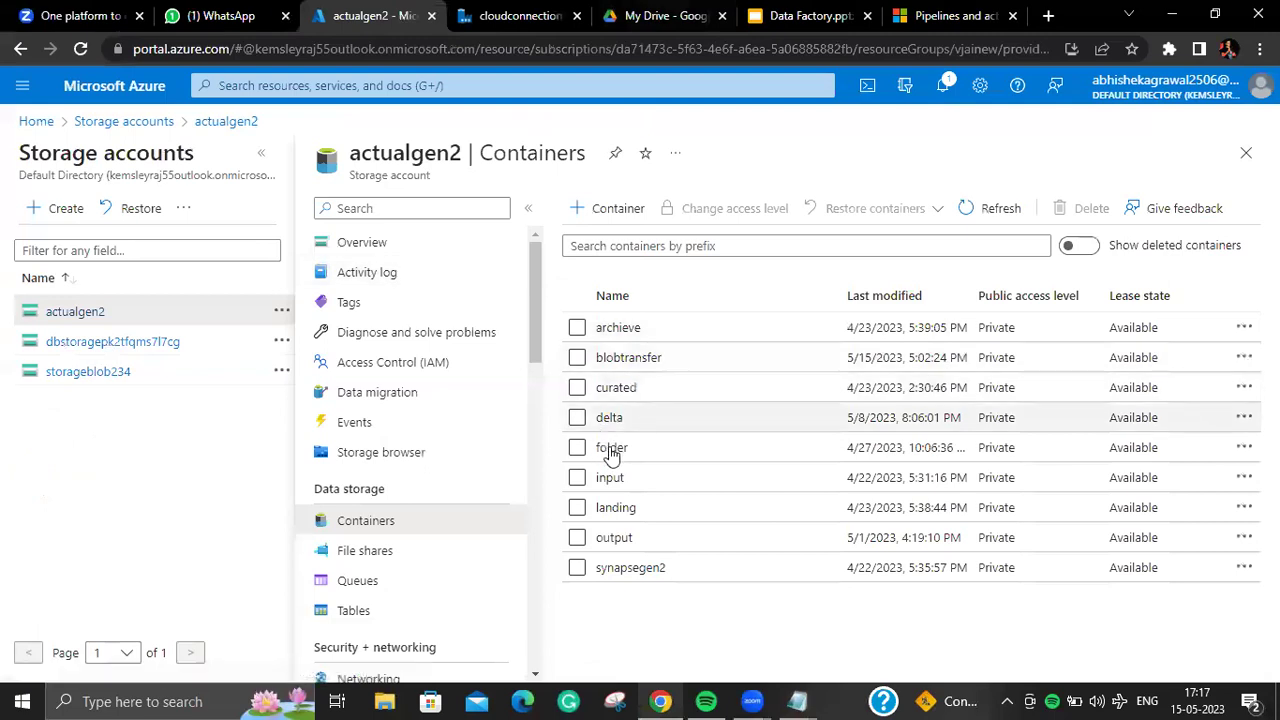
{"action": "left_click", "coordinate": [621, 484]}
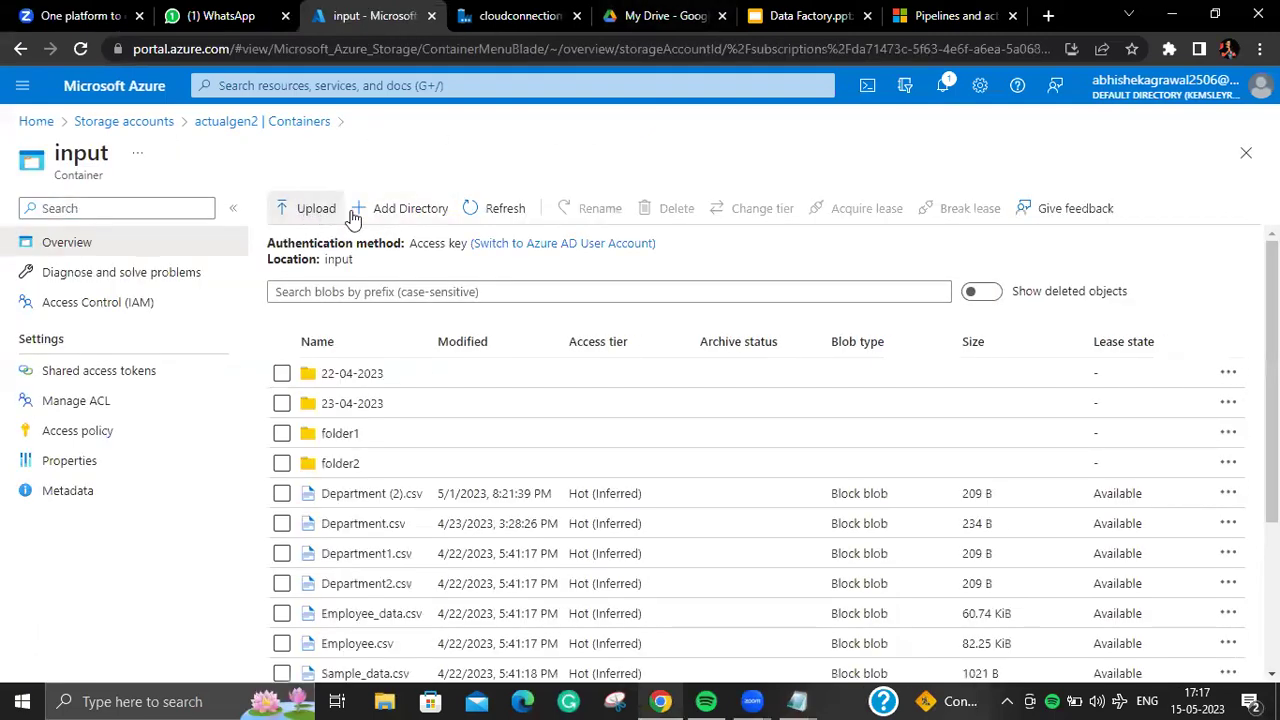
{"action": "left_click", "coordinate": [314, 212]}
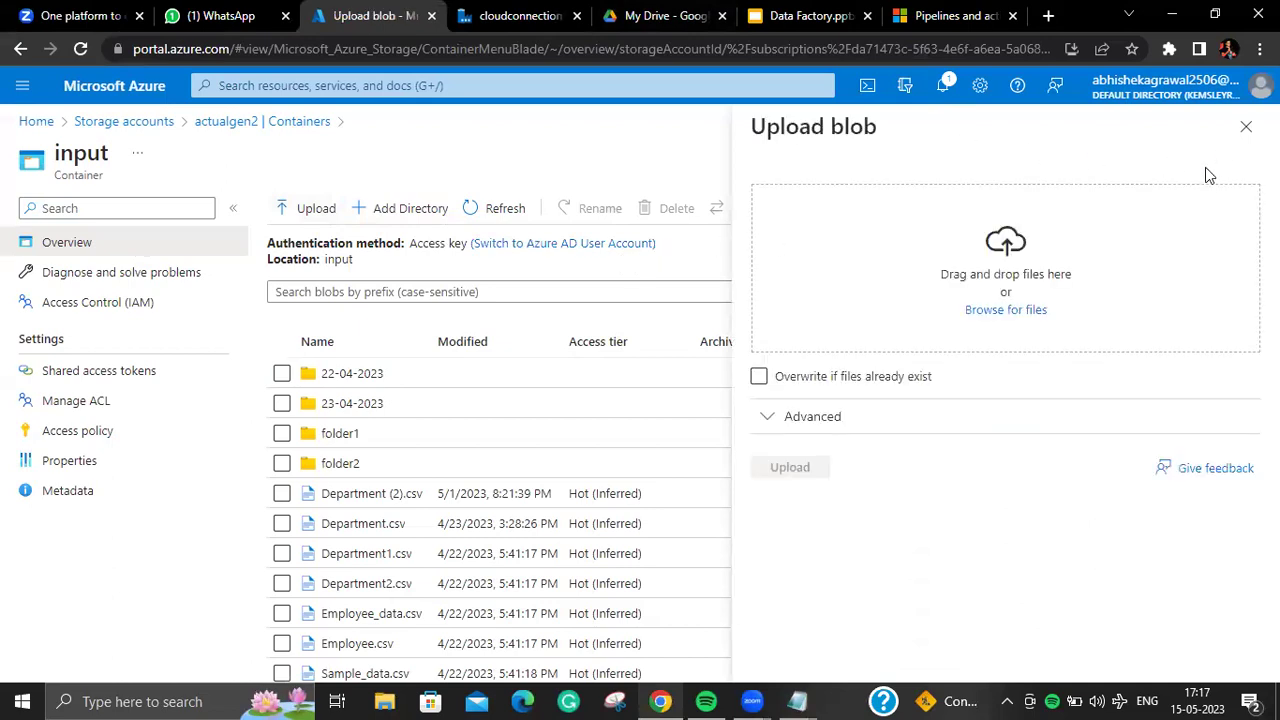
{"action": "left_click", "coordinate": [1246, 126]}
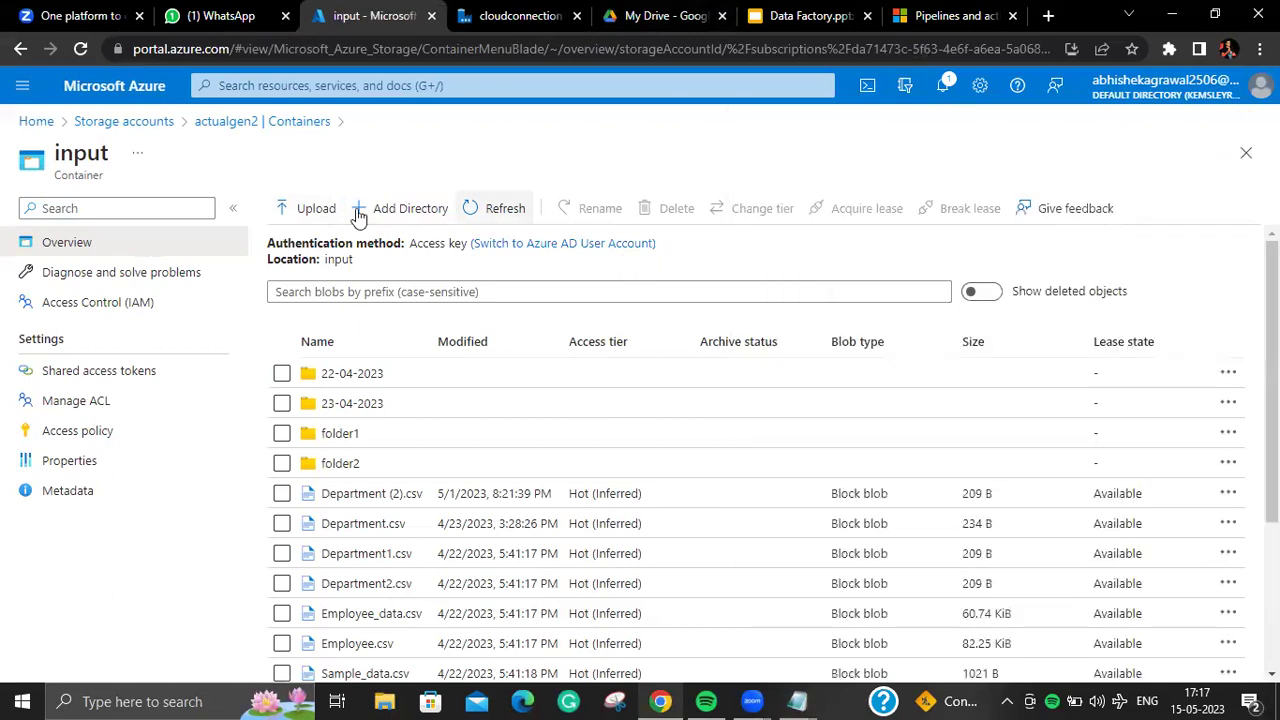
Step: Create a directory named listoffile, then peek into folder2 and return to the container root
{"action": "left_click", "coordinate": [438, 216]}
{"action": "type", "text": "l"}
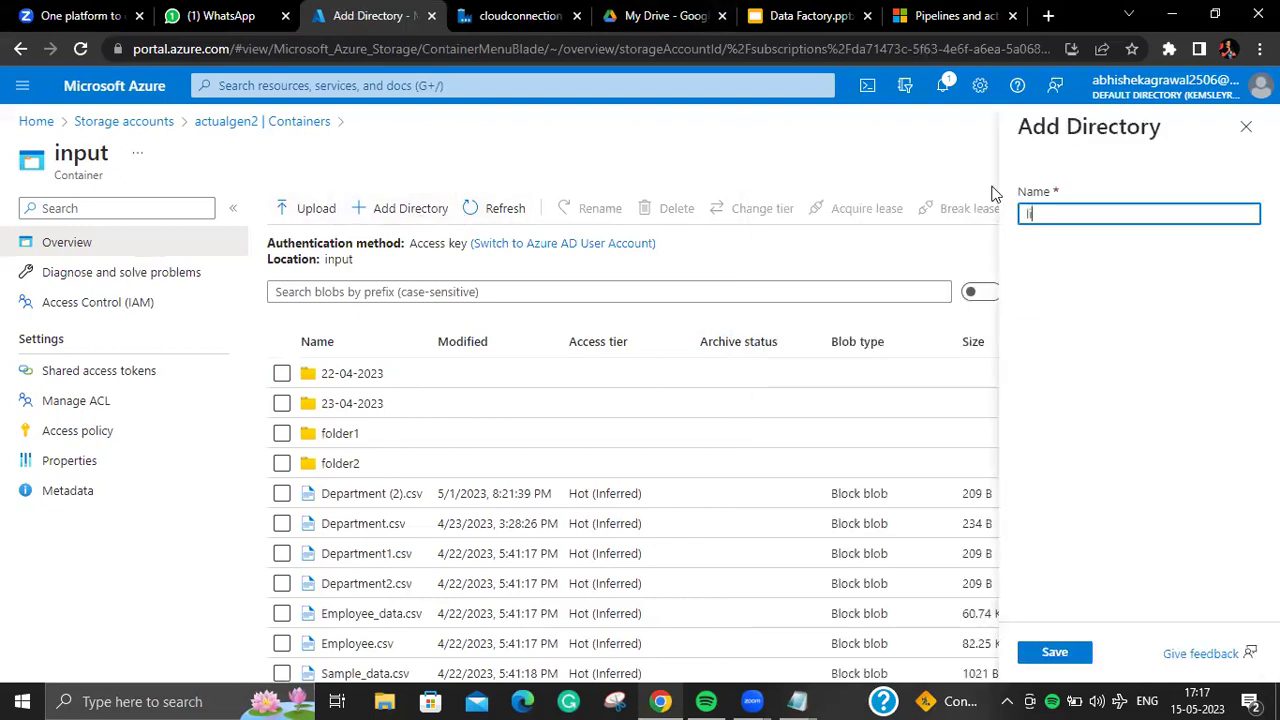
{"action": "type", "text": "istoffile"}
{"action": "left_click", "coordinate": [1078, 652]}
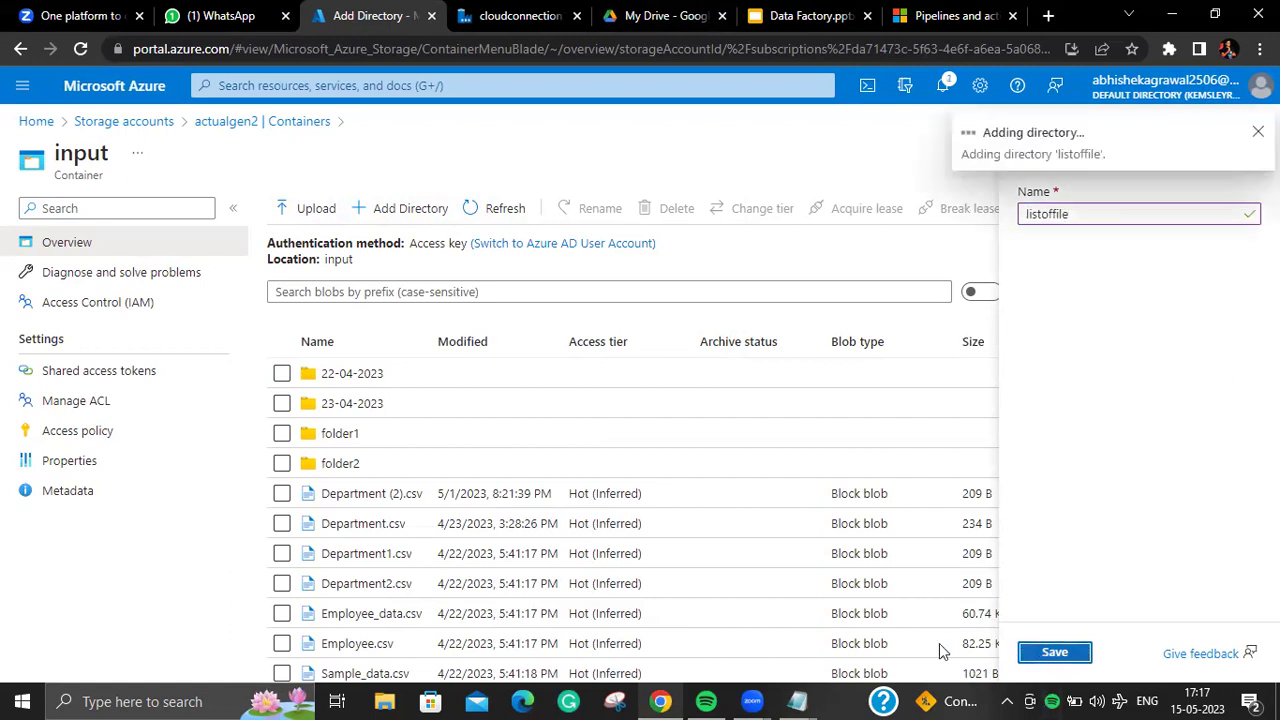
{"action": "left_click", "coordinate": [357, 461]}
{"action": "left_click", "coordinate": [338, 259]}
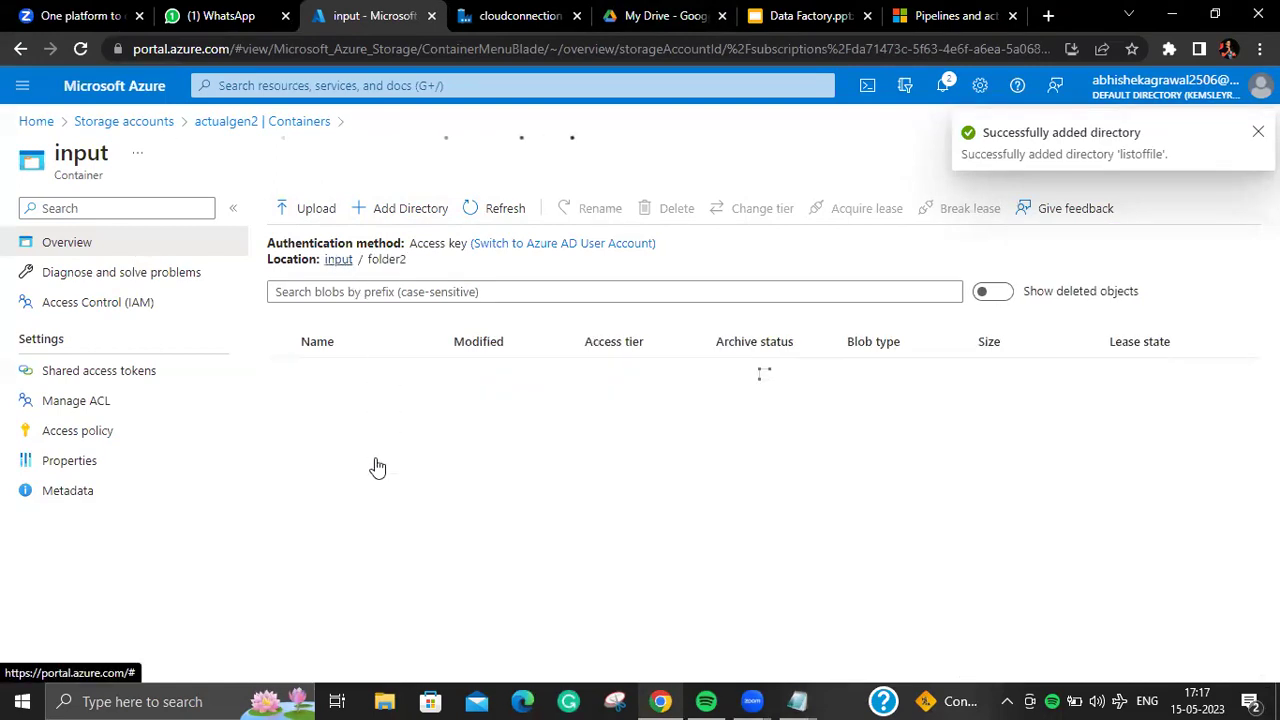
Step: Upload listoffile.txt (45 B) from the computer into input/listoffile, then switch back to Data Factory
{"action": "left_click", "coordinate": [345, 493]}
{"action": "left_click", "coordinate": [300, 208]}
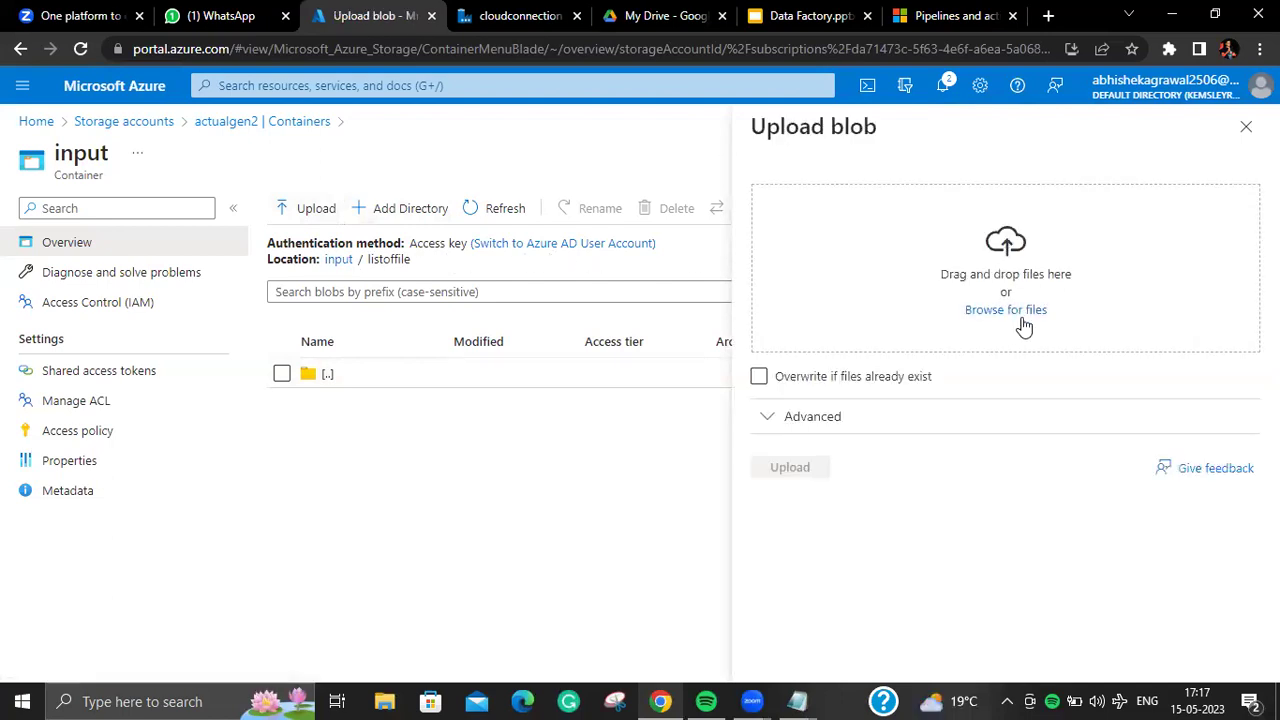
{"action": "left_click", "coordinate": [1015, 314]}
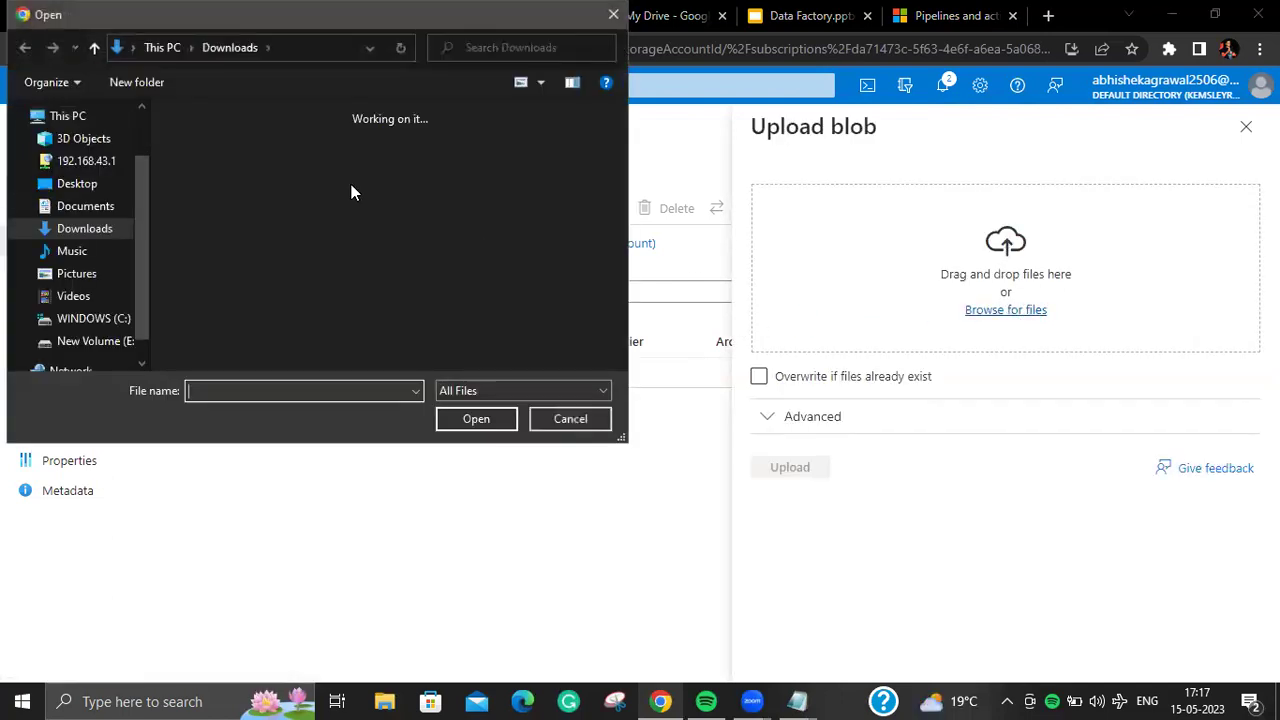
{"action": "left_click", "coordinate": [221, 188]}
{"action": "double_click", "coordinate": [221, 188]}
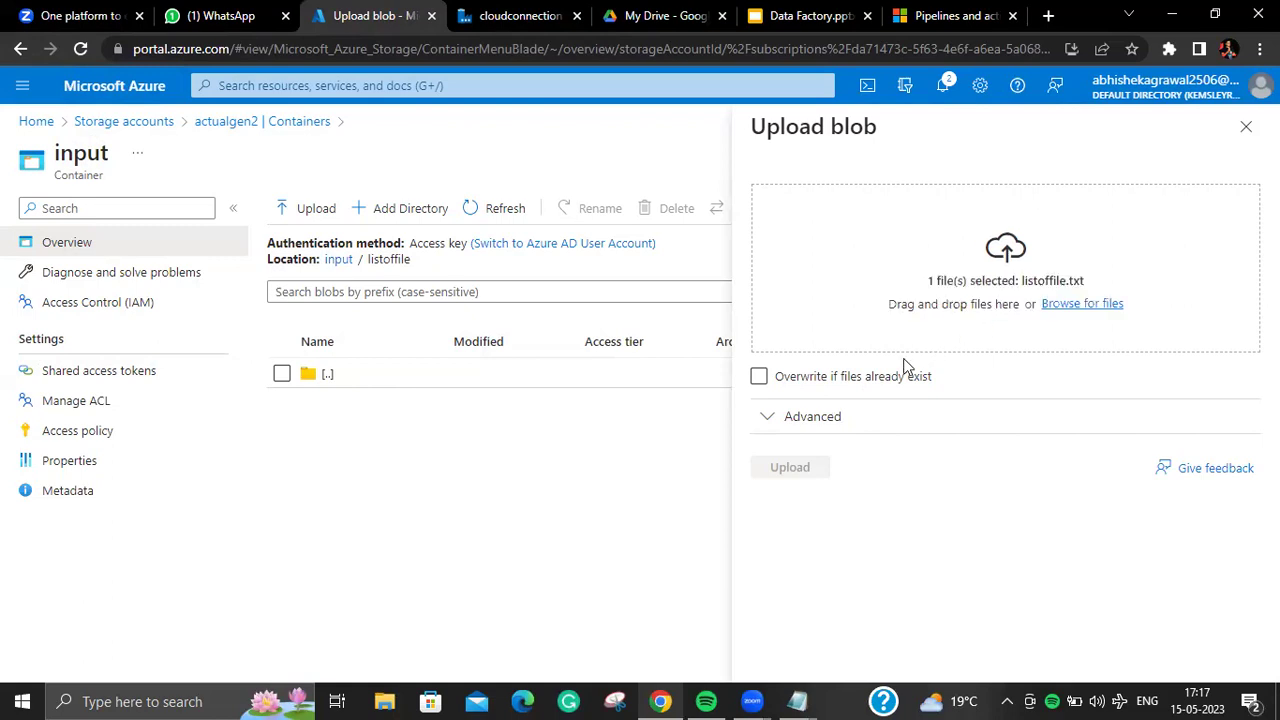
{"action": "left_click", "coordinate": [790, 468]}
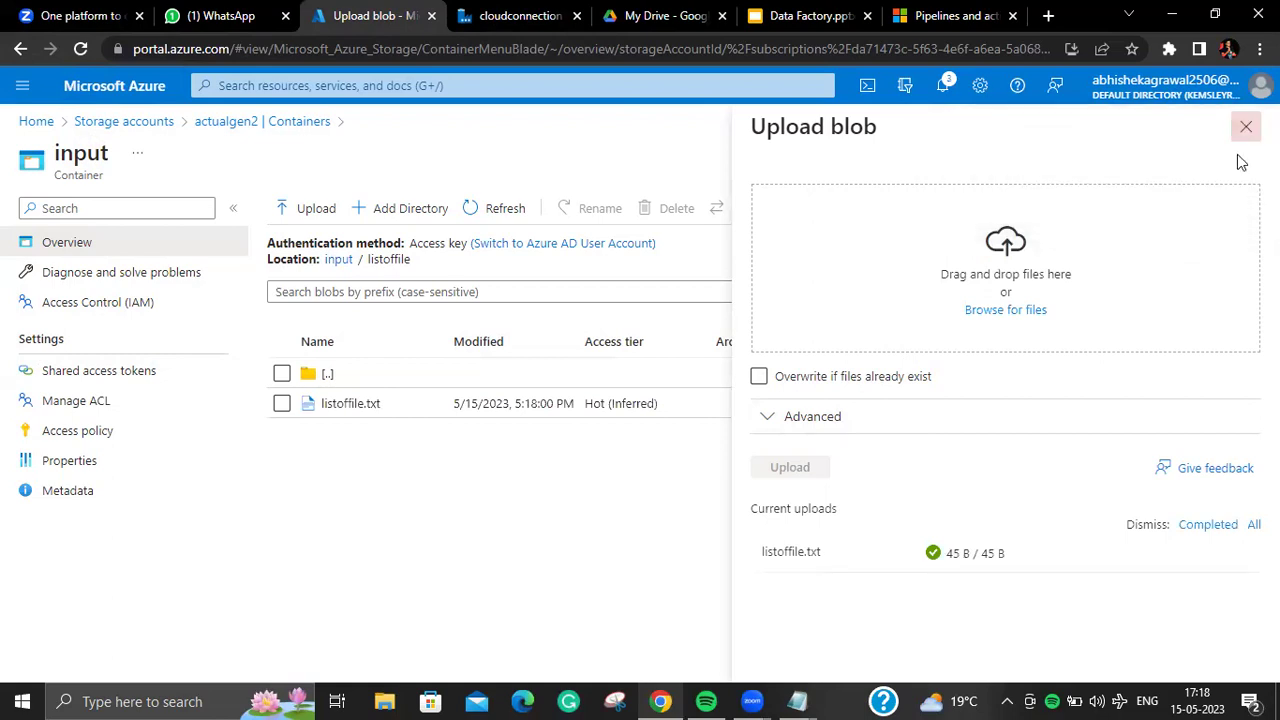
{"action": "left_click", "coordinate": [1246, 152]}
{"action": "left_click", "coordinate": [512, 16]}
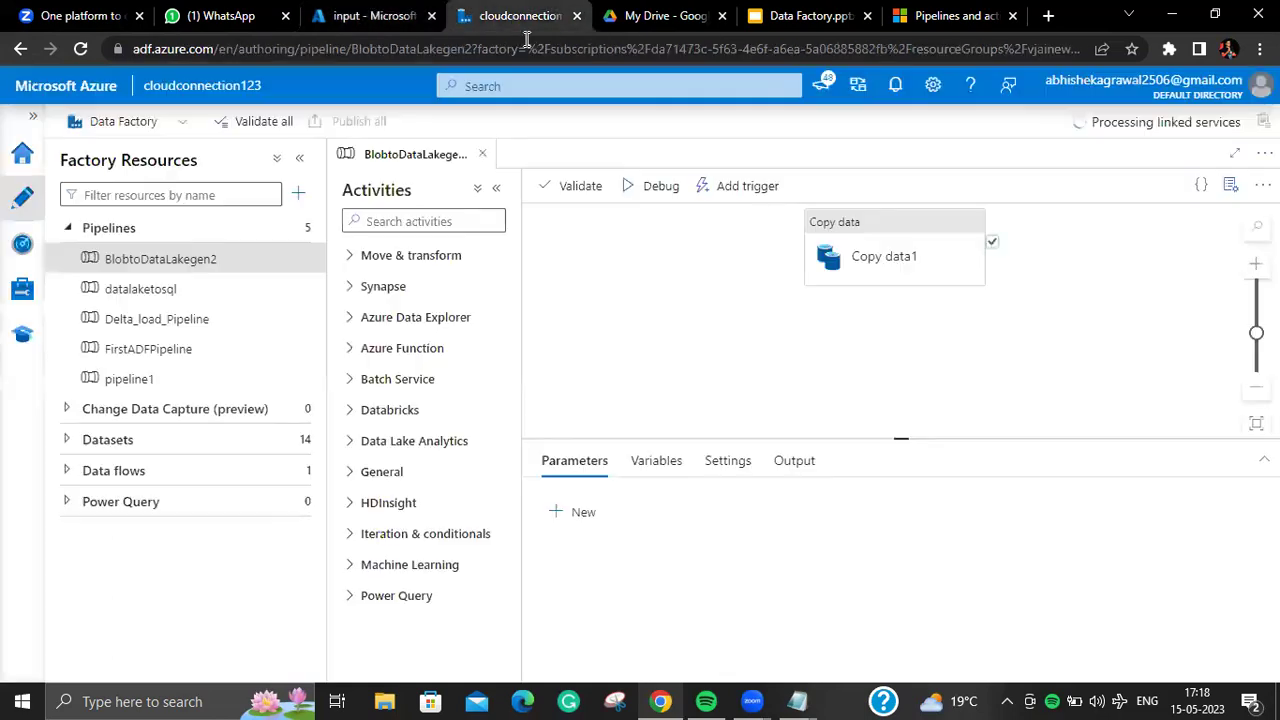
Step: Check the existing Copy data1 source settings, then create a new empty pipeline
{"action": "left_click", "coordinate": [892, 257]}
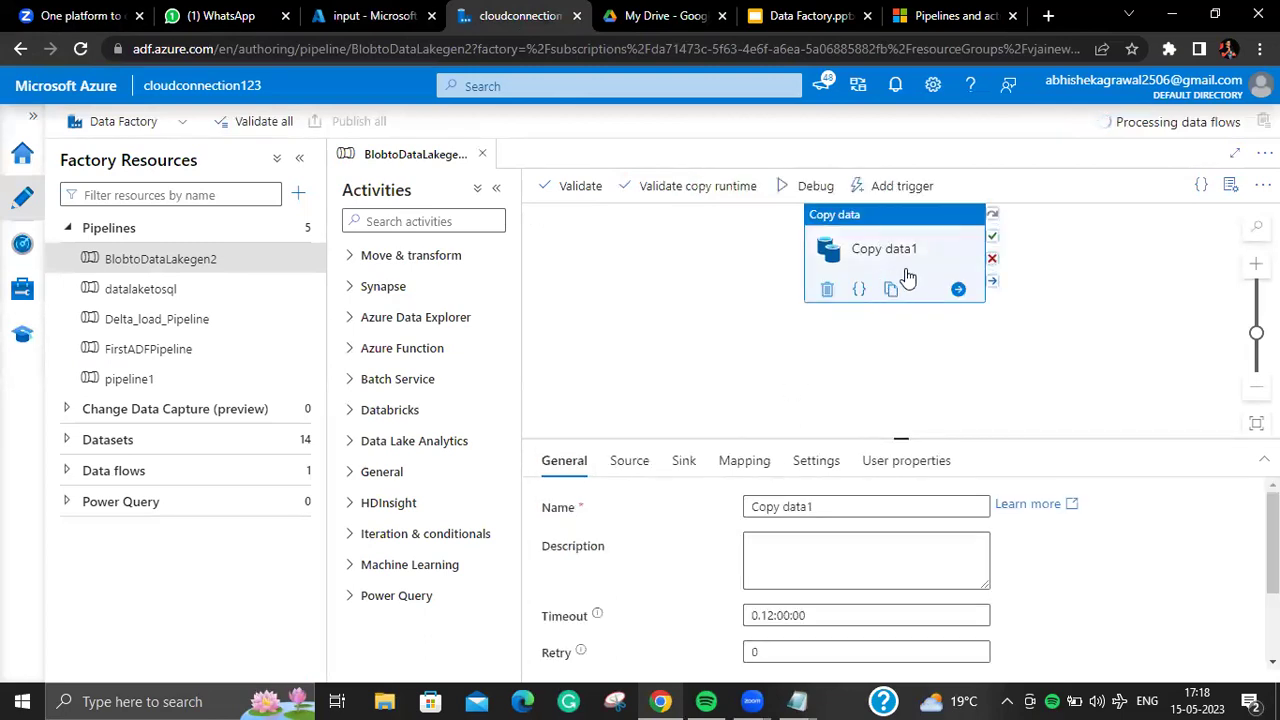
{"action": "left_click", "coordinate": [645, 461]}
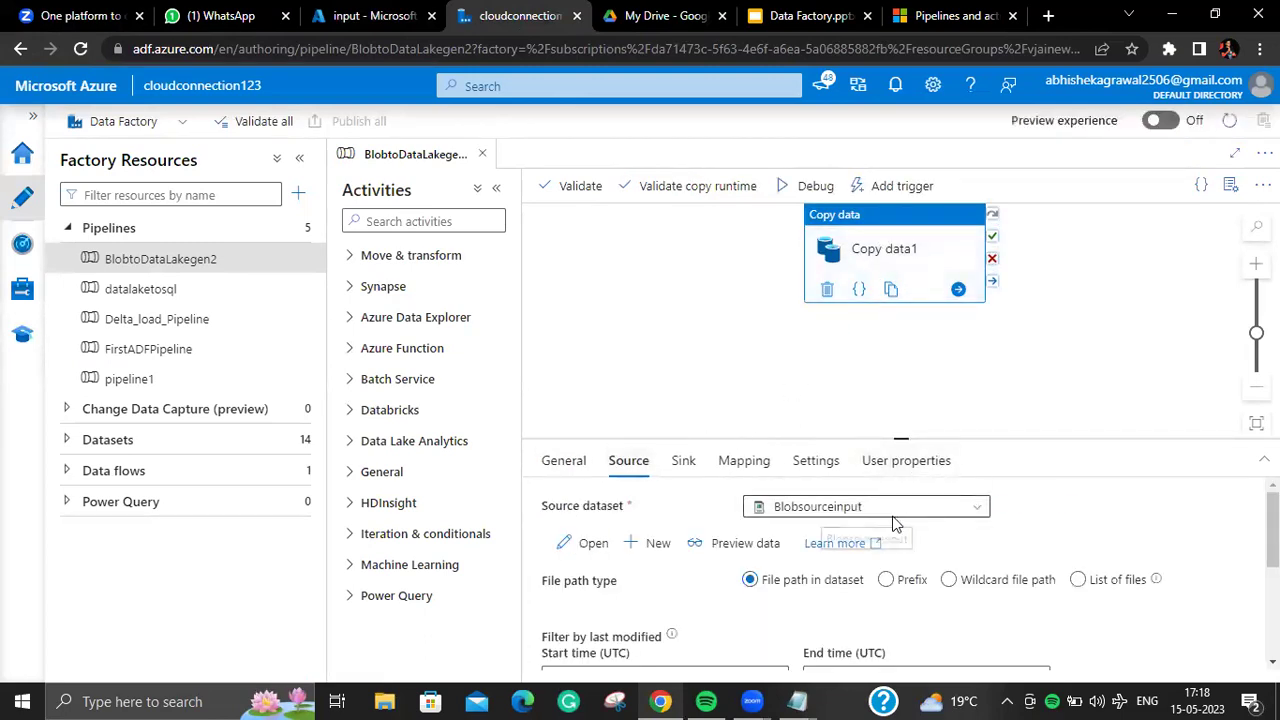
{"action": "left_click", "coordinate": [298, 193]}
{"action": "mouse_move", "coordinate": [371, 223]}
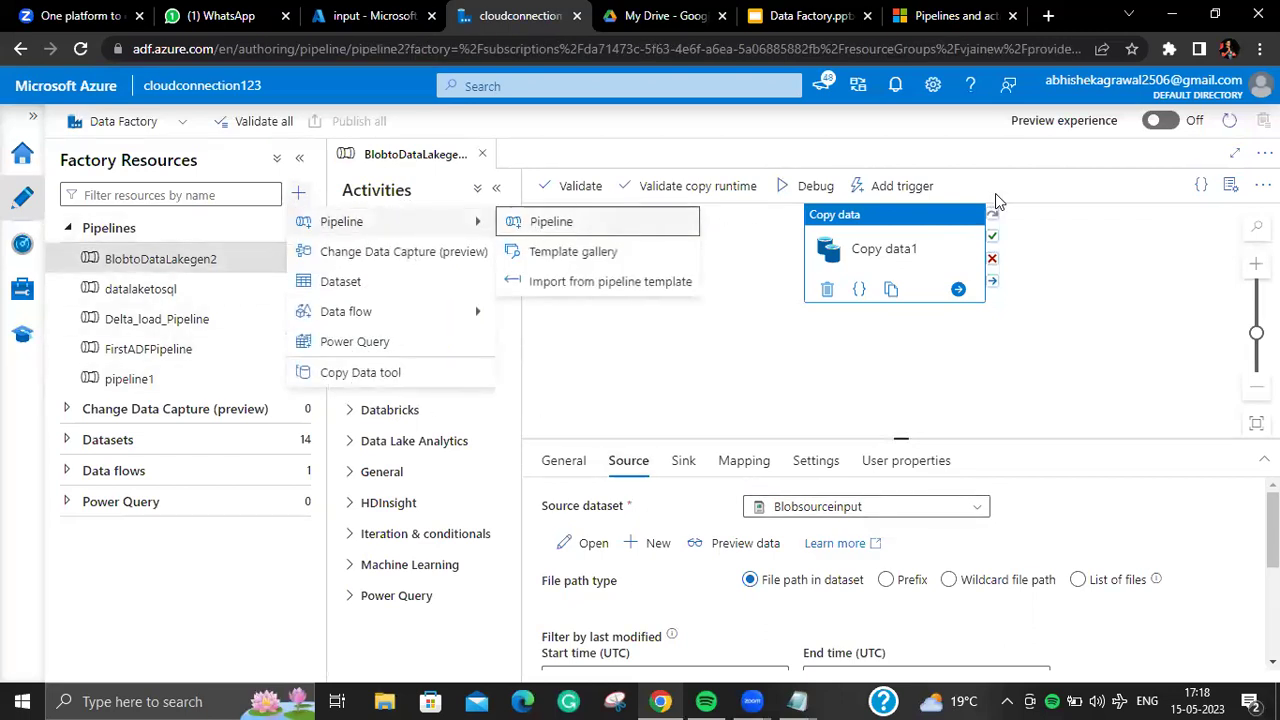
{"action": "key", "text": "Return"}
Step: Rename the new pipeline from pipeline2 to Listoffile
{"action": "left_click", "coordinate": [906, 355]}
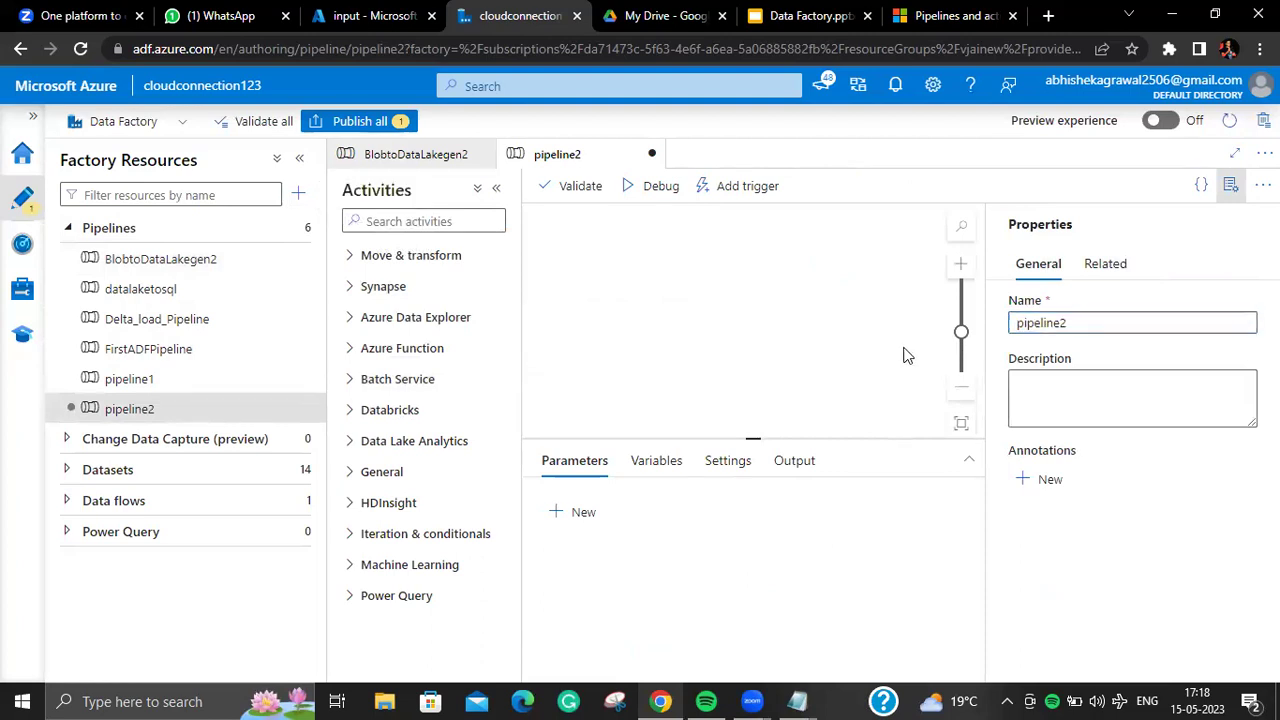
{"action": "double_click", "coordinate": [1094, 319]}
{"action": "left_click", "coordinate": [1094, 319]}
{"action": "double_click", "coordinate": [1094, 319]}
{"action": "key", "text": "BackSpace"}
{"action": "type", "text": "Listoffile"}
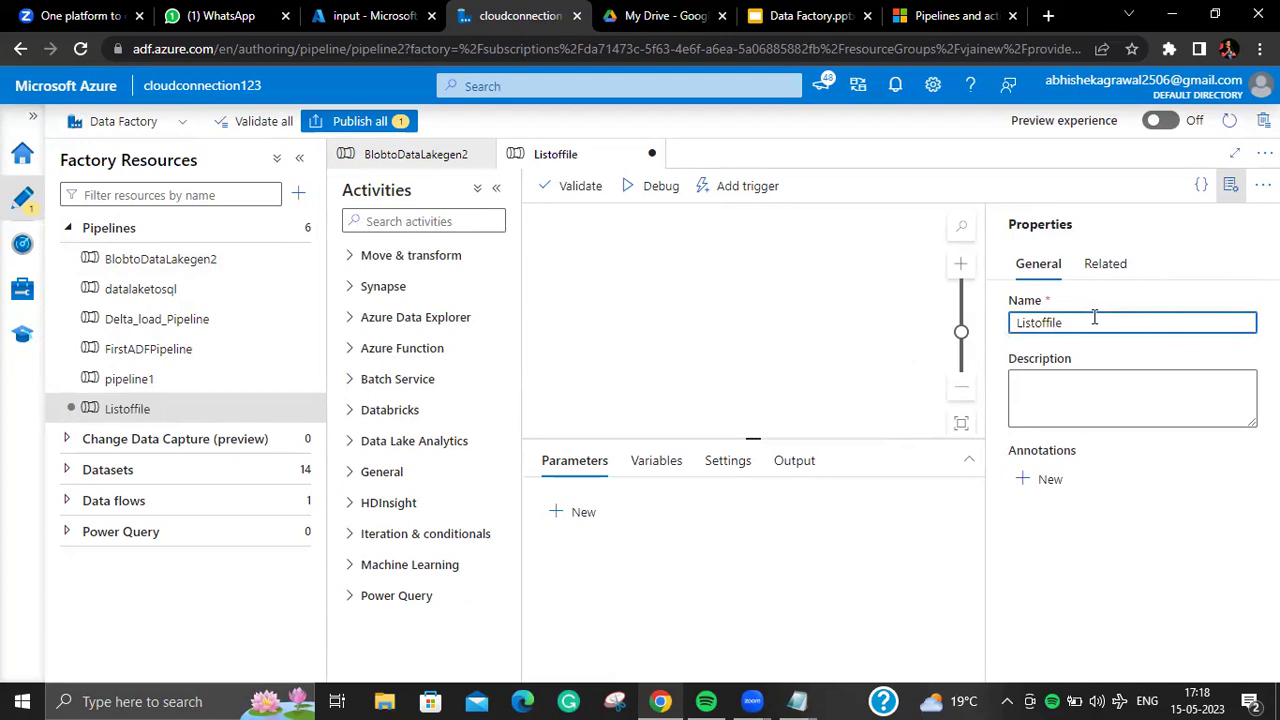
Step: Add a Copy data activity to the Listoffile canvas
{"action": "left_click", "coordinate": [1231, 185]}
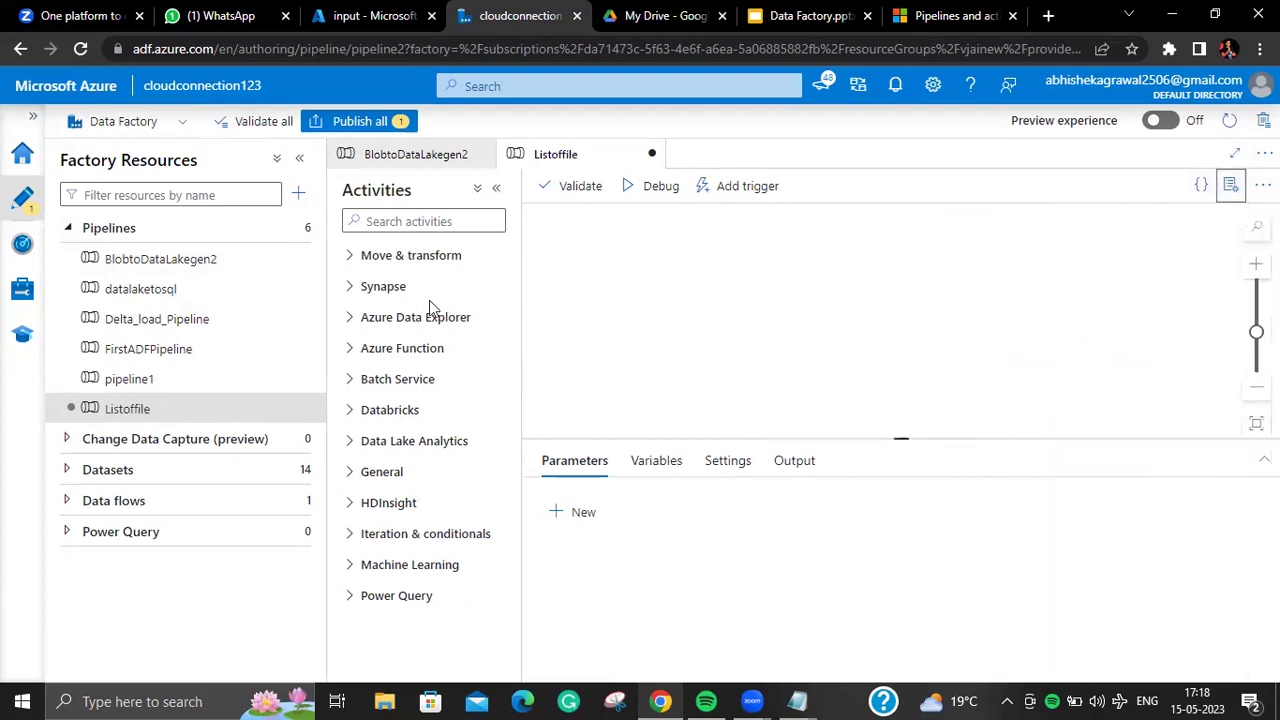
{"action": "left_click", "coordinate": [435, 222]}
{"action": "type", "text": "c"}
{"action": "left_click_drag", "start_coordinate": [474, 289], "coordinate": [800, 283]}
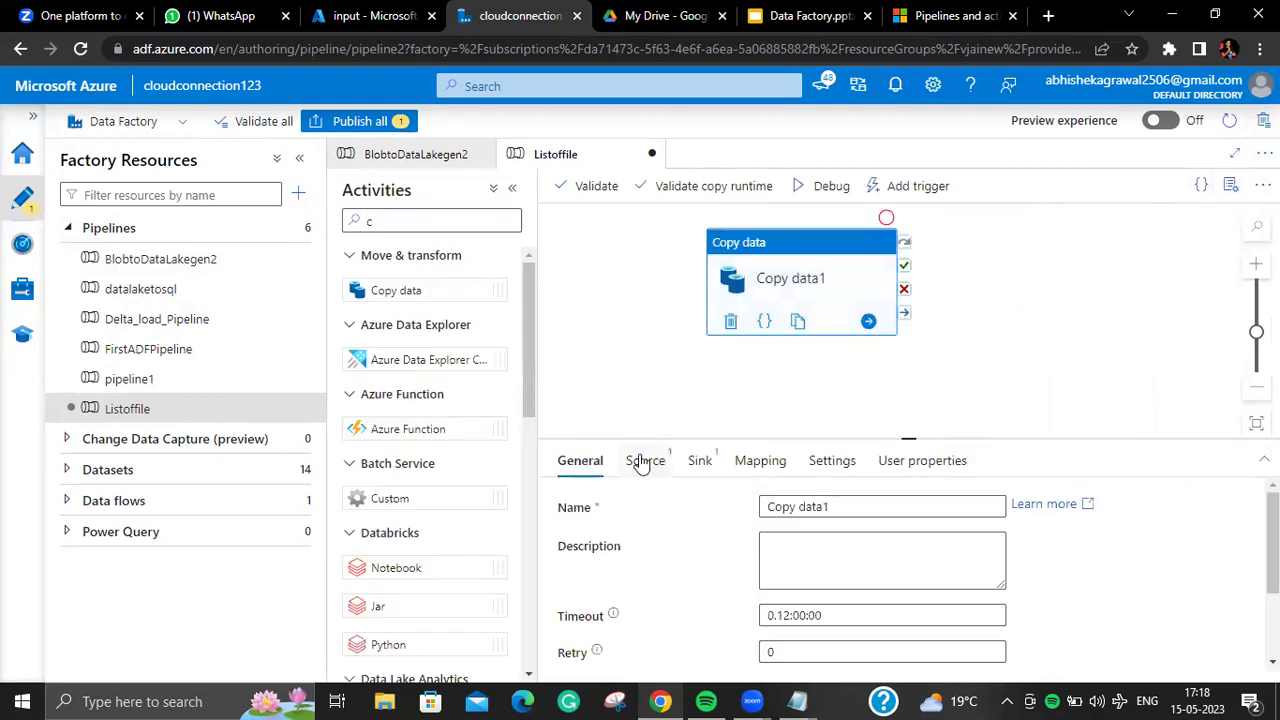
Step: Start a new Azure Data Lake Storage Gen2 DelimitedText source dataset named listoffilesource
{"action": "left_click", "coordinate": [644, 460]}
{"action": "left_click", "coordinate": [1028, 506]}
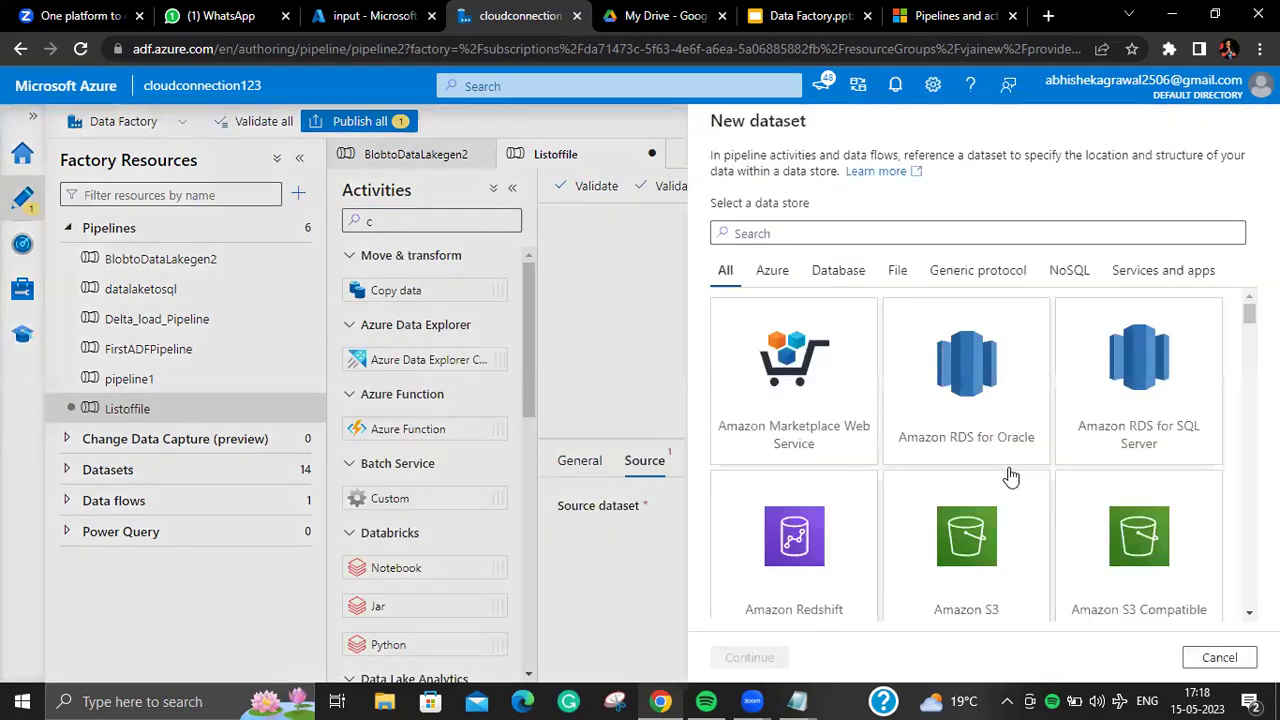
{"action": "type", "text": "da"}
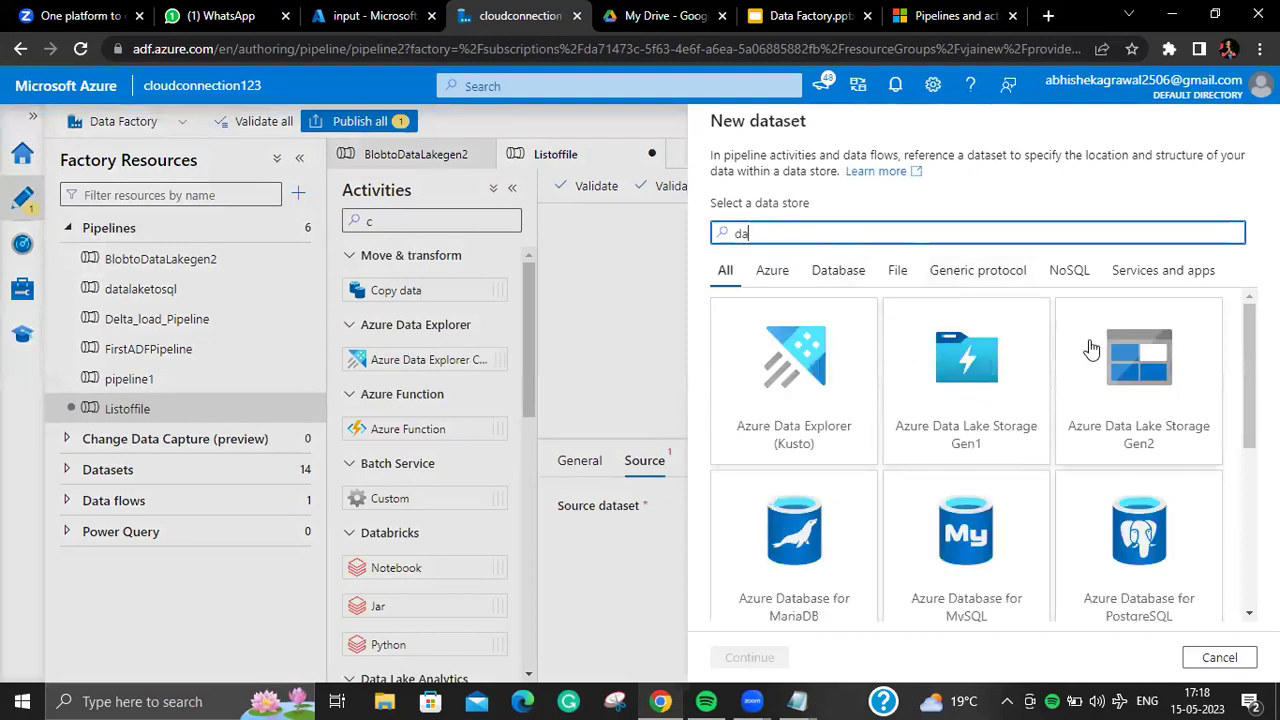
{"action": "left_click", "coordinate": [1100, 401]}
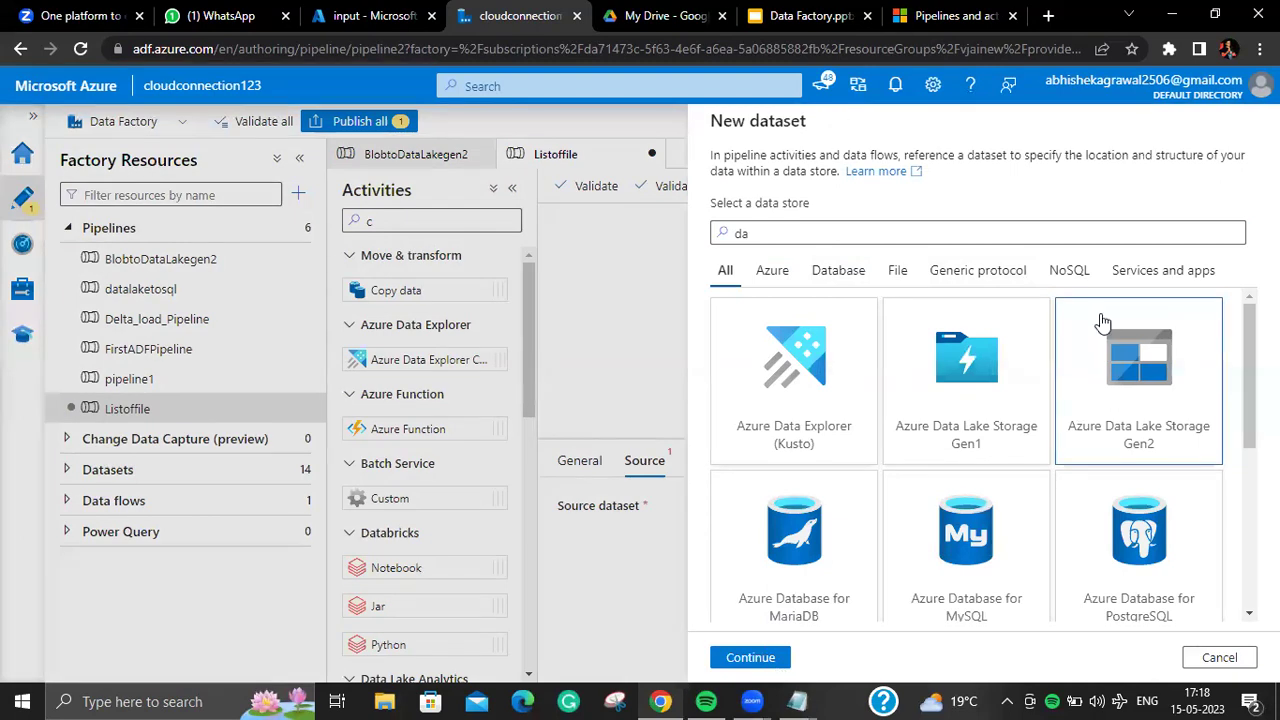
{"action": "left_click", "coordinate": [750, 657]}
{"action": "left_click", "coordinate": [737, 657]}
{"action": "left_click", "coordinate": [1029, 176]}
{"action": "key", "text": "ctrl+a"}
{"action": "key", "text": "BackSpace"}
{"action": "type", "text": "listoffi"}
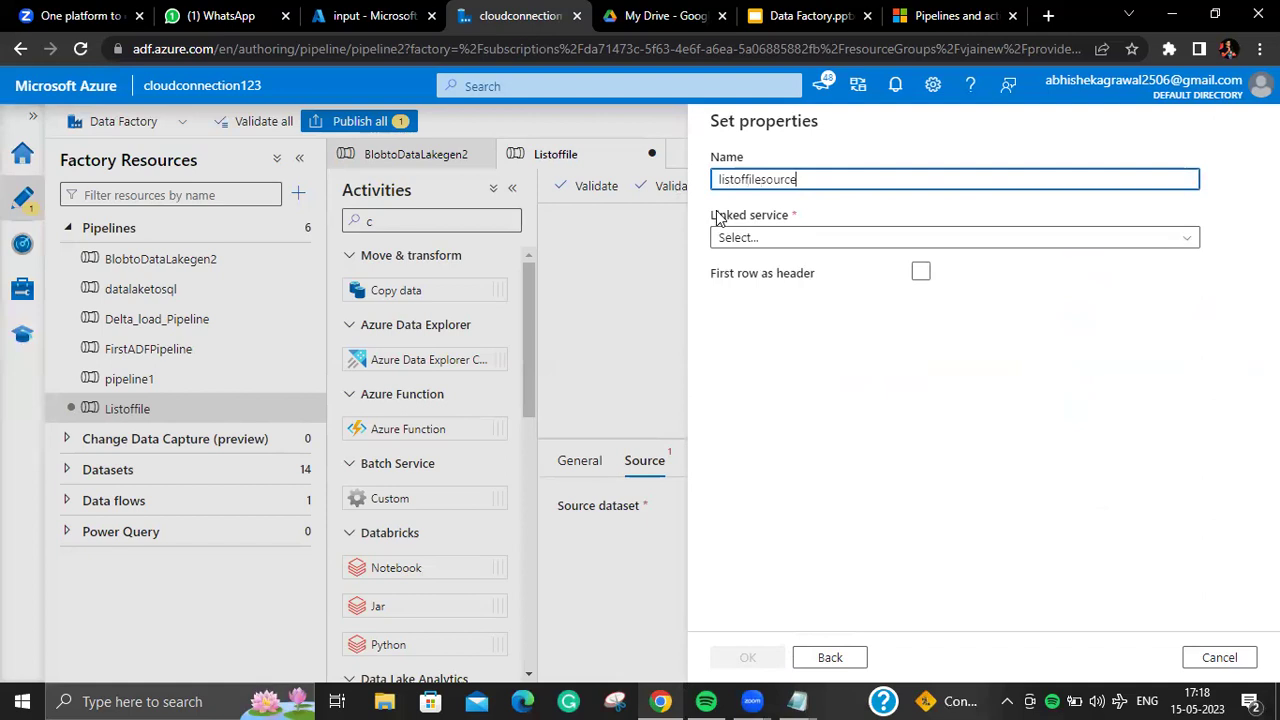
Step: Point listoffilesource at actualgen2's input folder with a header row and no schema import
{"action": "left_click", "coordinate": [884, 244]}
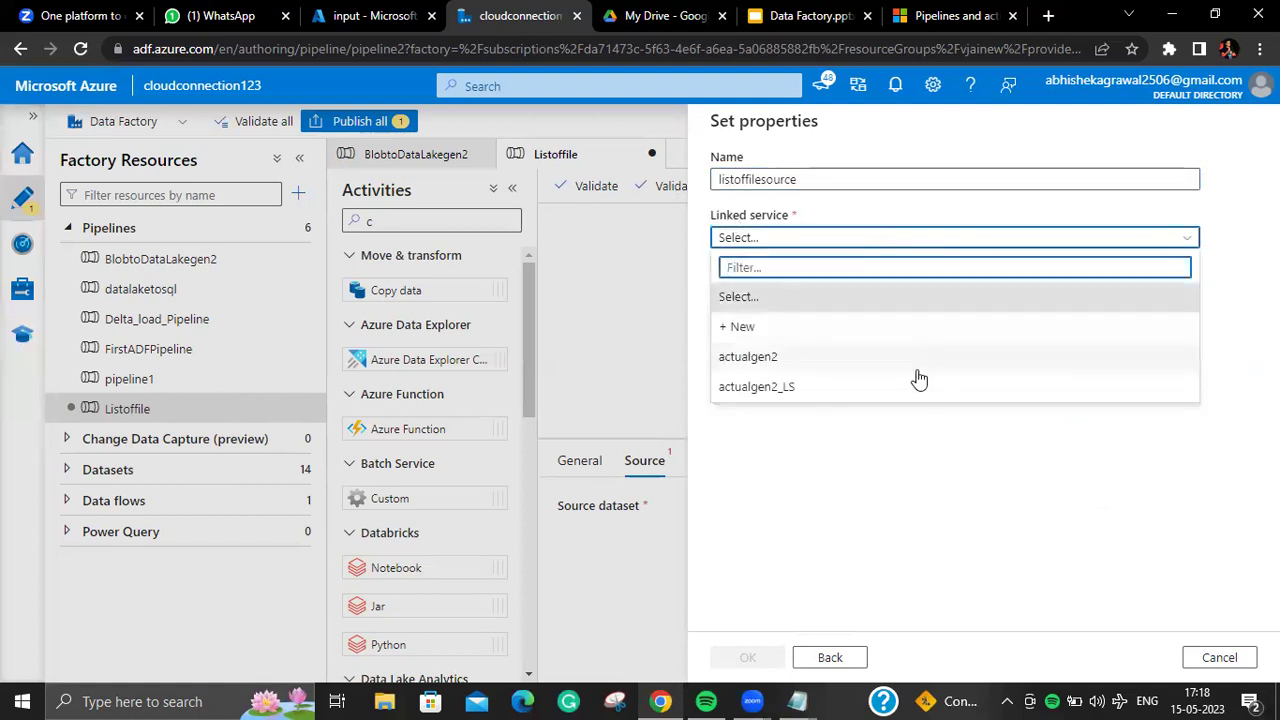
{"action": "left_click", "coordinate": [912, 360]}
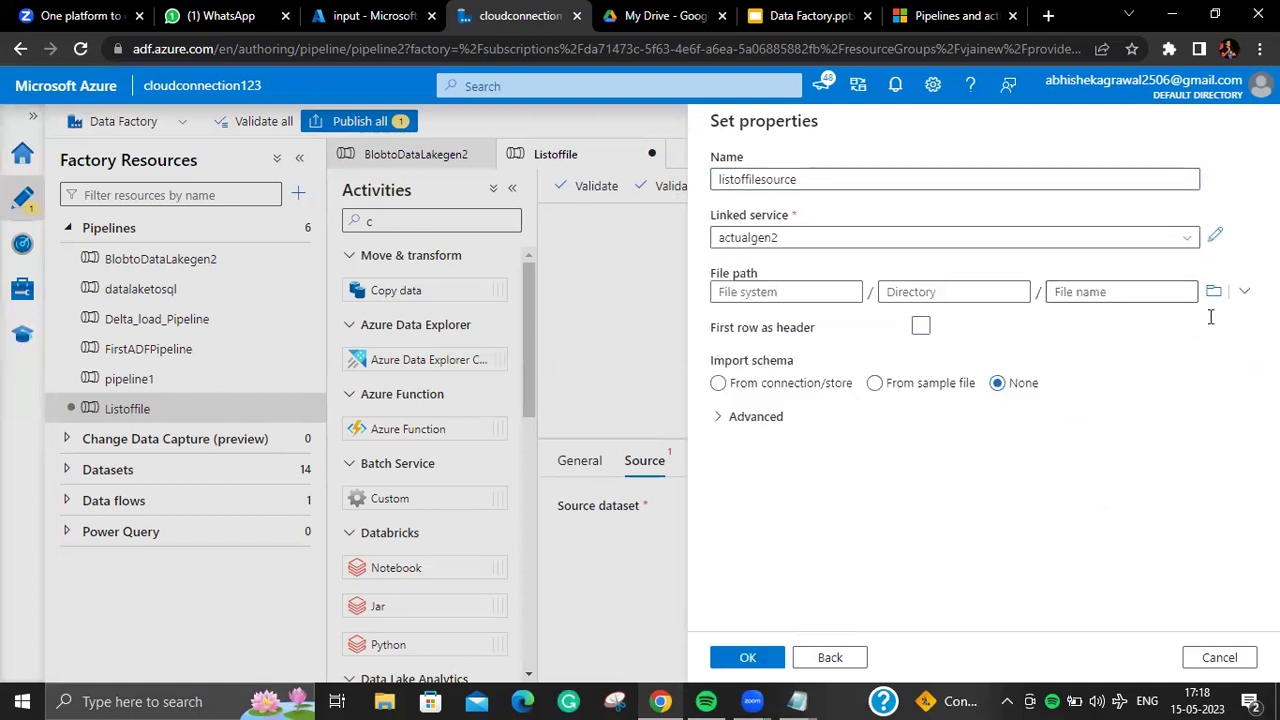
{"action": "left_click", "coordinate": [1214, 292]}
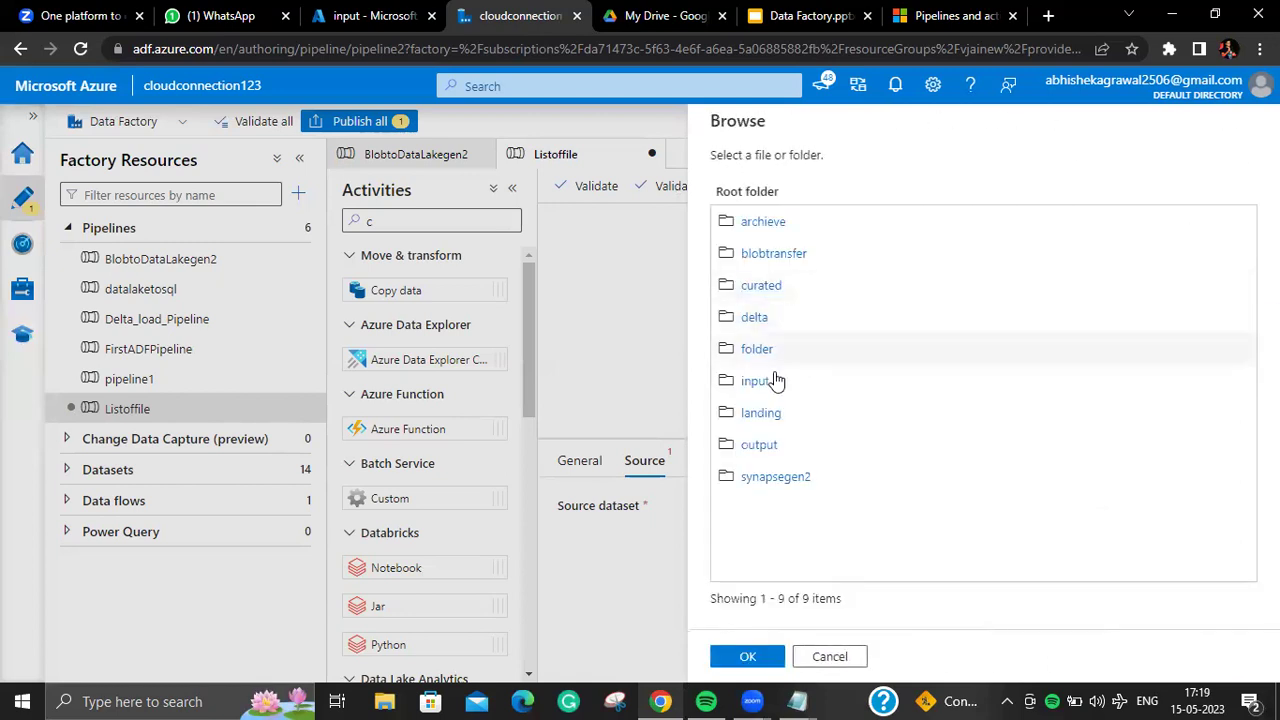
{"action": "left_click", "coordinate": [768, 383]}
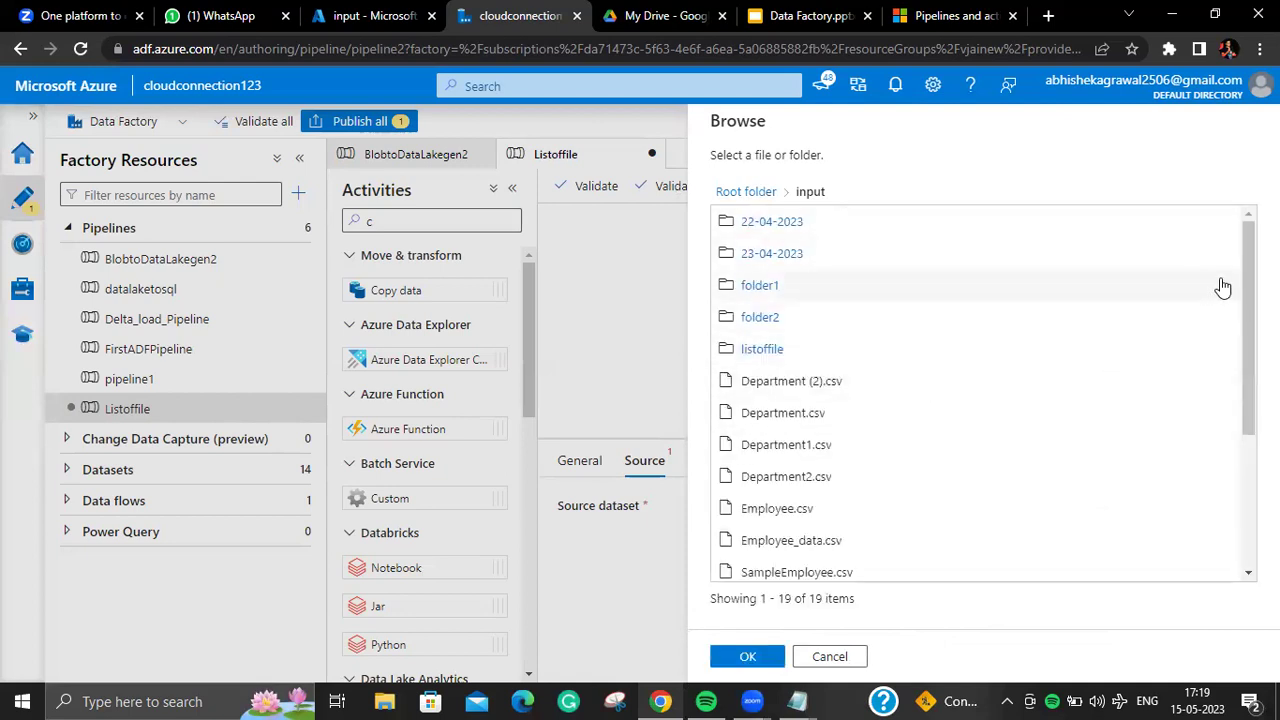
{"action": "scroll", "coordinate": [1180, 370], "scroll_direction": "down", "scroll_amount": 3}
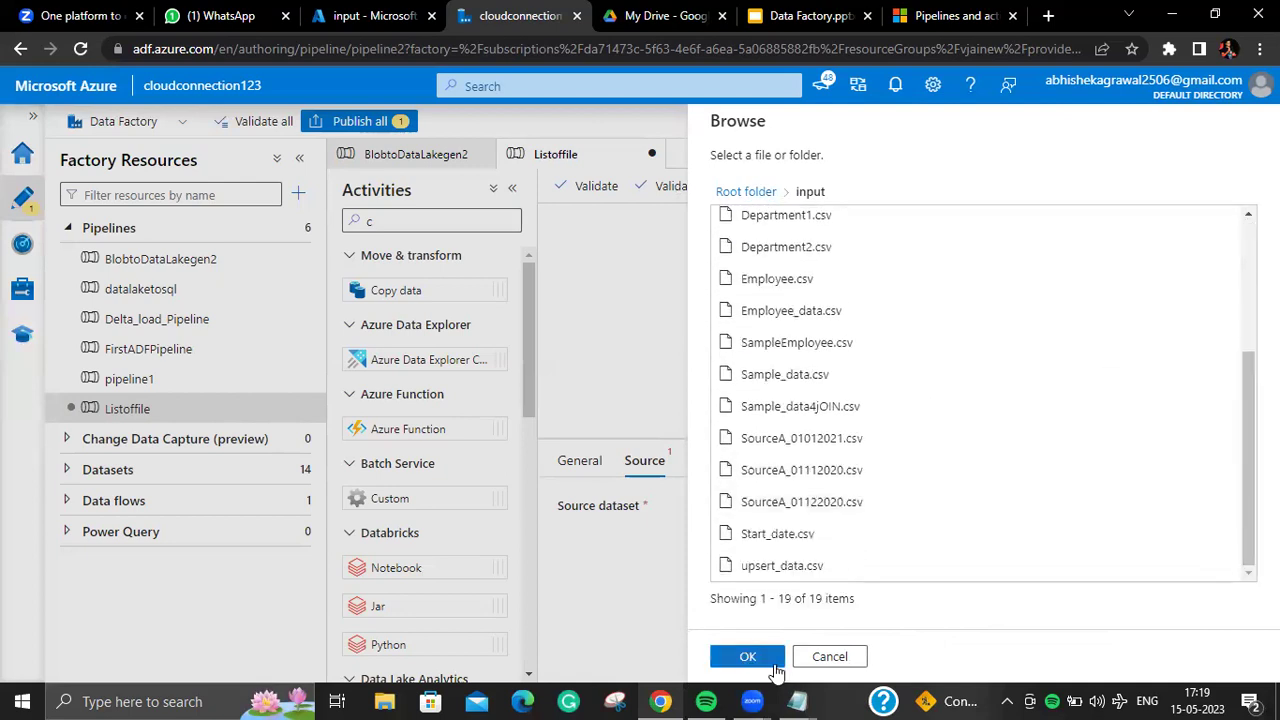
{"action": "left_click", "coordinate": [774, 666]}
{"action": "left_click", "coordinate": [1156, 290]}
{"action": "left_click", "coordinate": [918, 327]}
{"action": "left_click", "coordinate": [998, 384]}
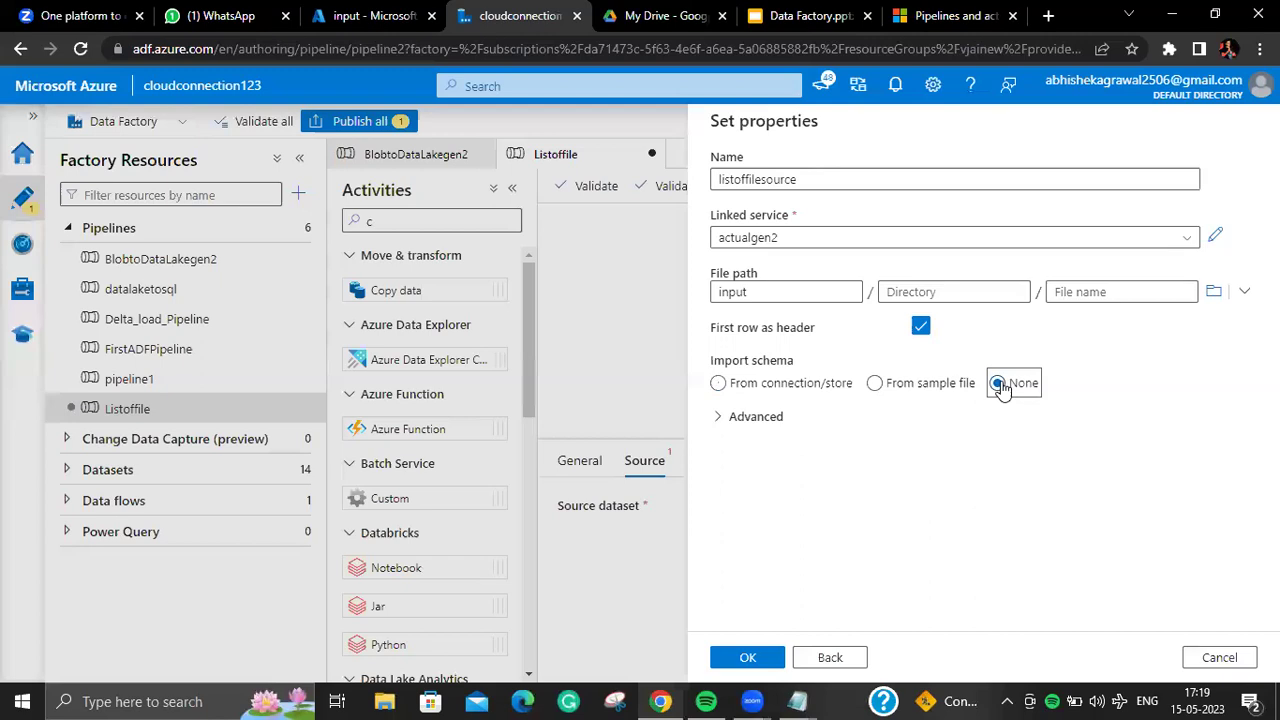
{"action": "left_click", "coordinate": [748, 657]}
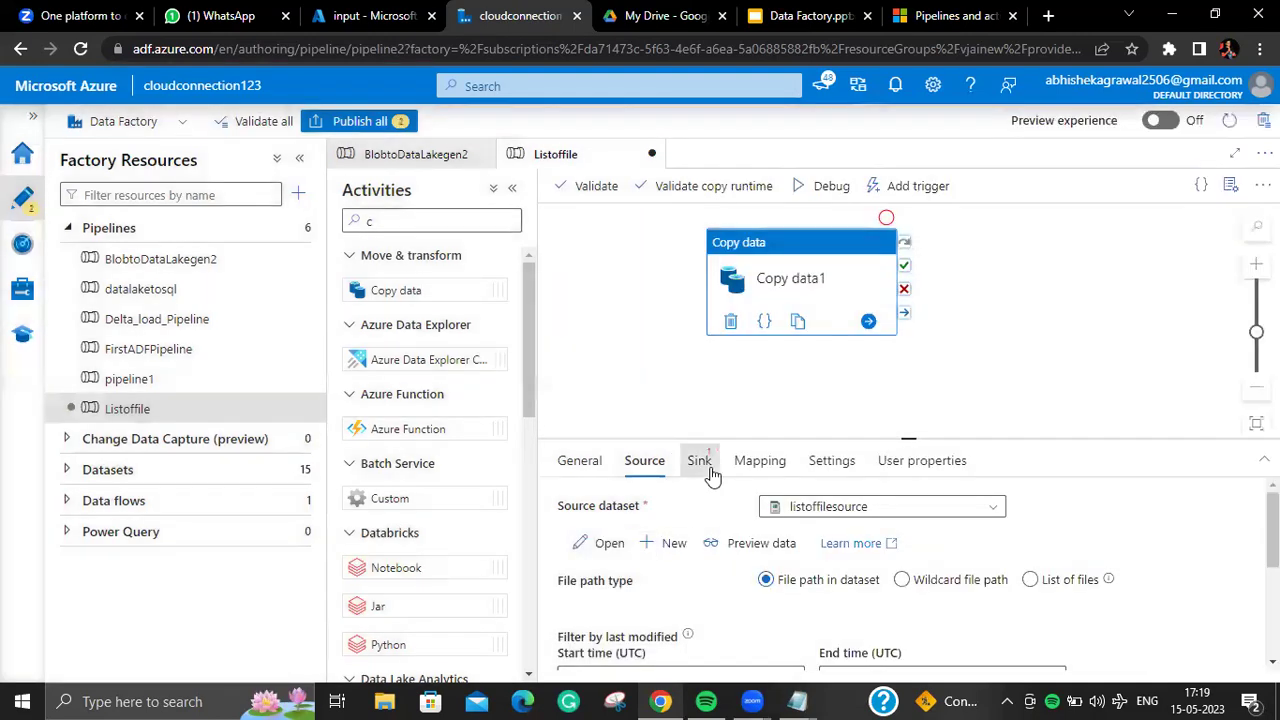
Step: Start a new Azure Data Lake Storage Gen2 DelimitedText sink dataset named listoffilesink
{"action": "left_click", "coordinate": [698, 460]}
{"action": "left_click", "coordinate": [1045, 506]}
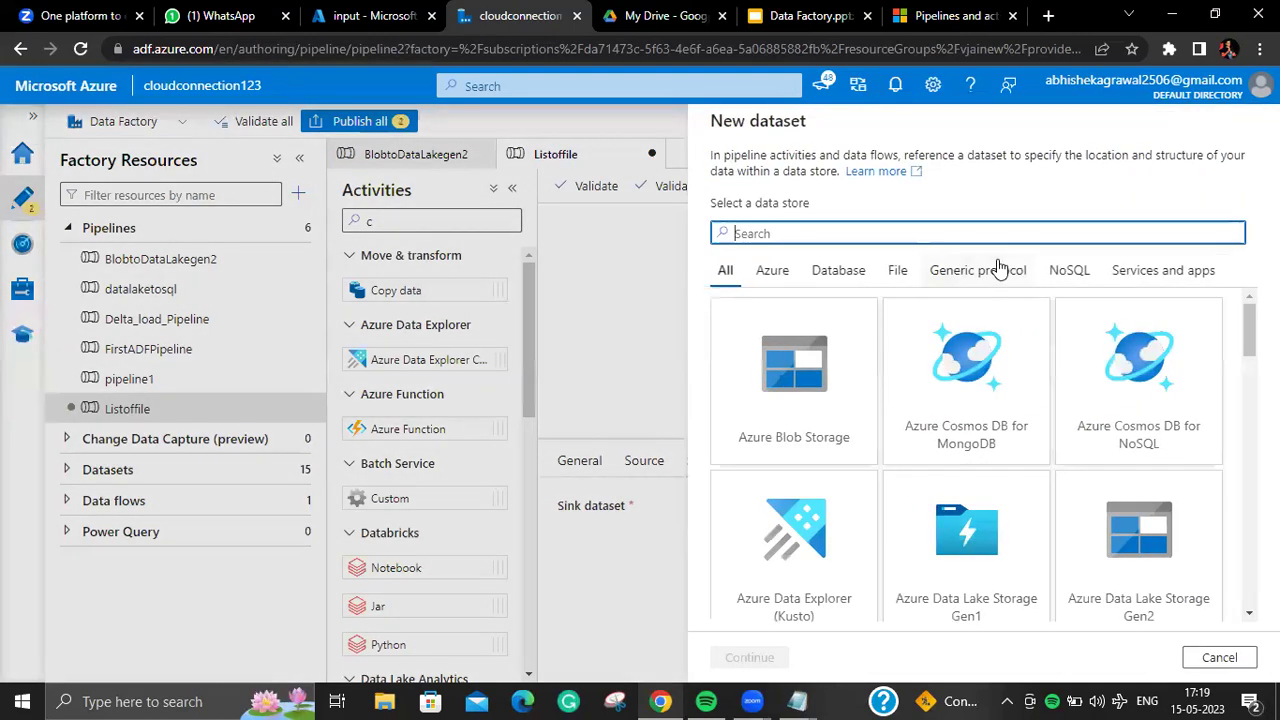
{"action": "type", "text": "o"}
{"action": "key", "text": "BackSpace"}
{"action": "type", "text": "data"}
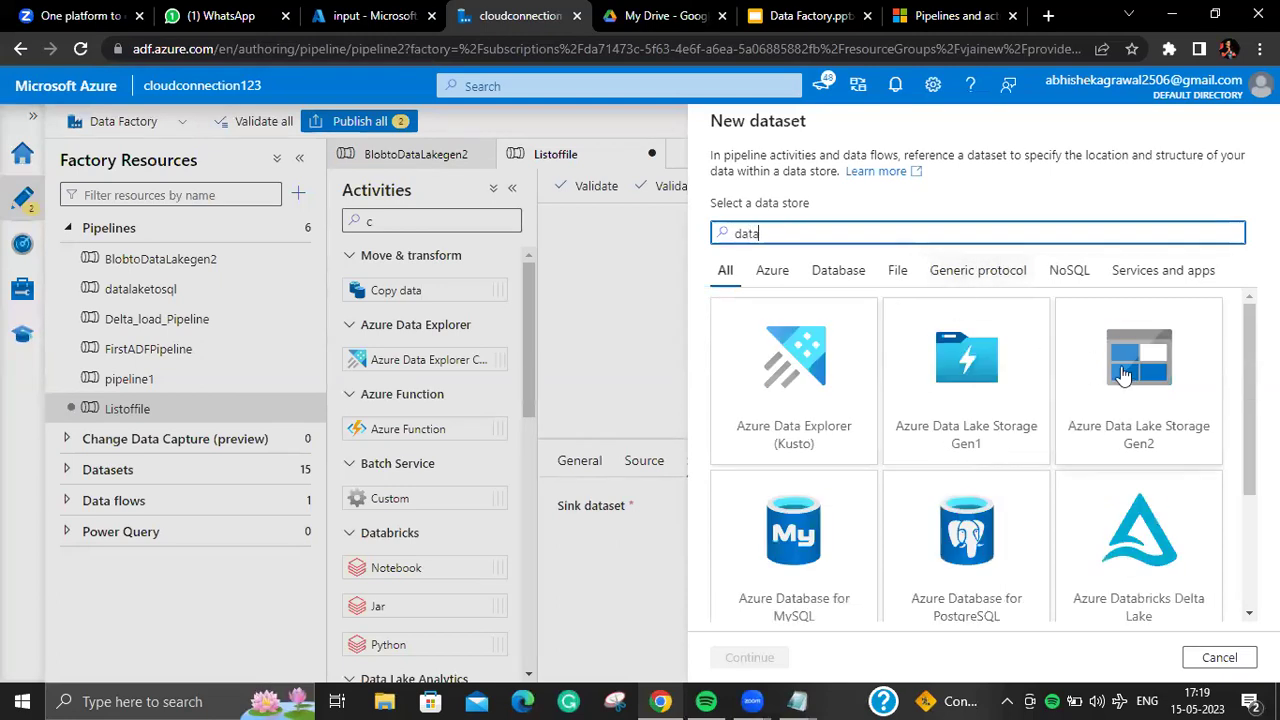
{"action": "left_click", "coordinate": [1125, 377]}
{"action": "left_click", "coordinate": [775, 658]}
{"action": "left_click", "coordinate": [1139, 258]}
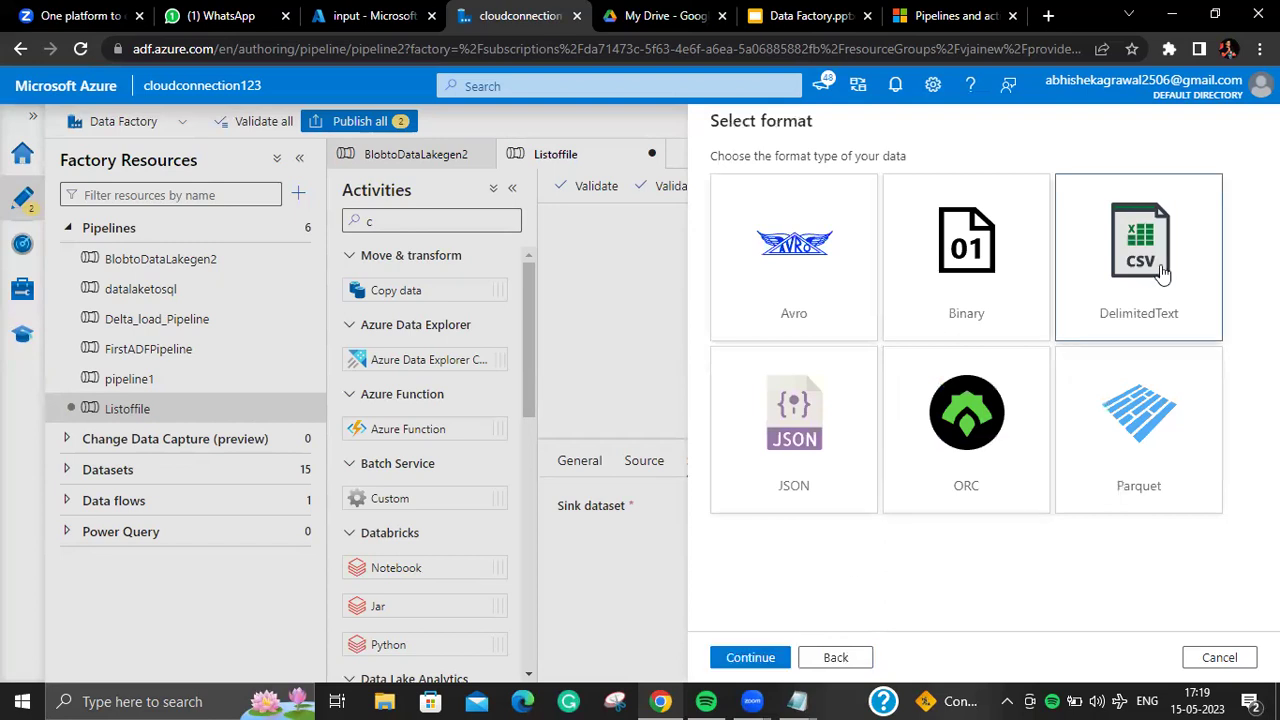
{"action": "left_click", "coordinate": [749, 657]}
{"action": "double_click", "coordinate": [969, 174]}
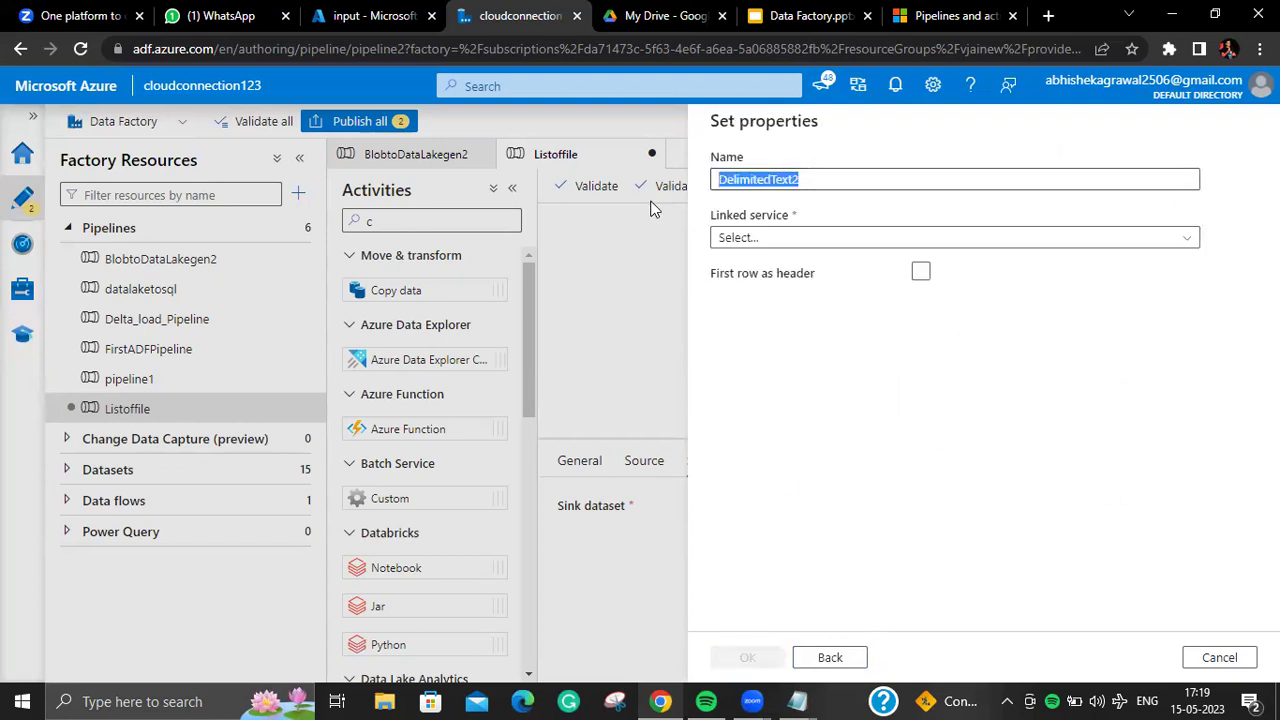
{"action": "key", "text": "ctrl+a"}
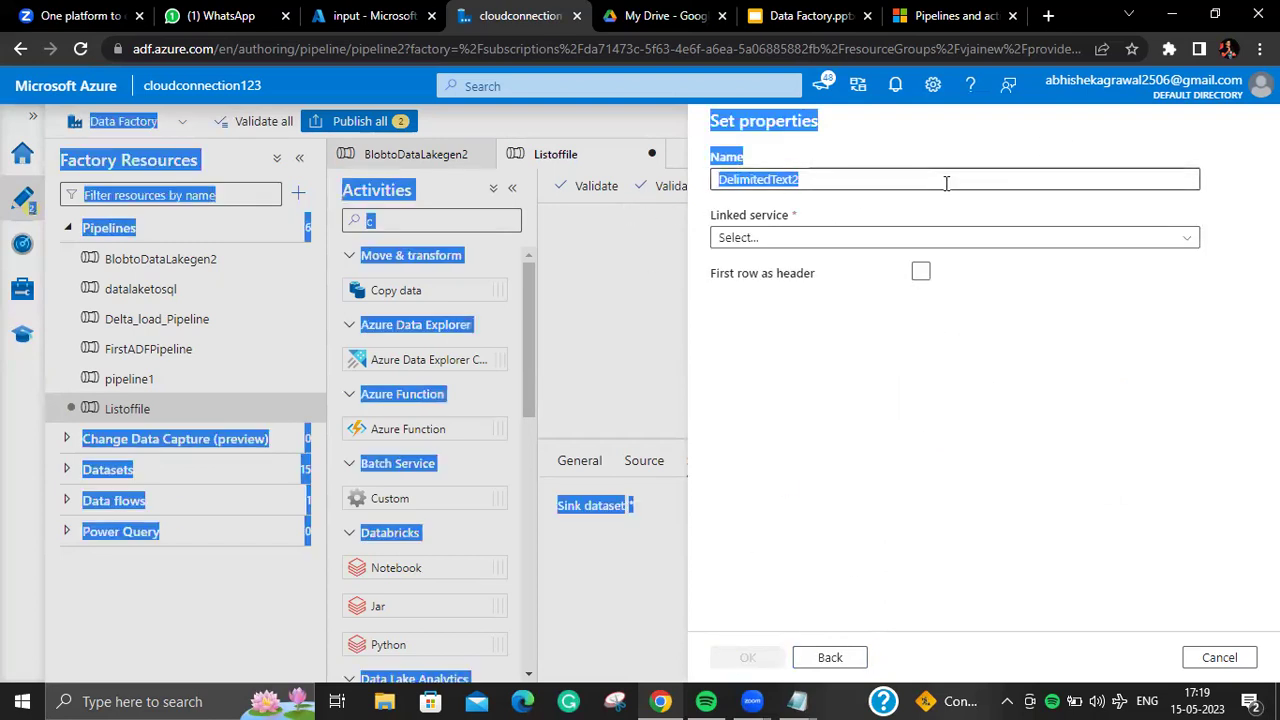
{"action": "left_click", "coordinate": [946, 183]}
{"action": "key", "text": "ctrl+a"}
{"action": "key", "text": "BackSpace"}
{"action": "type", "text": "l"}
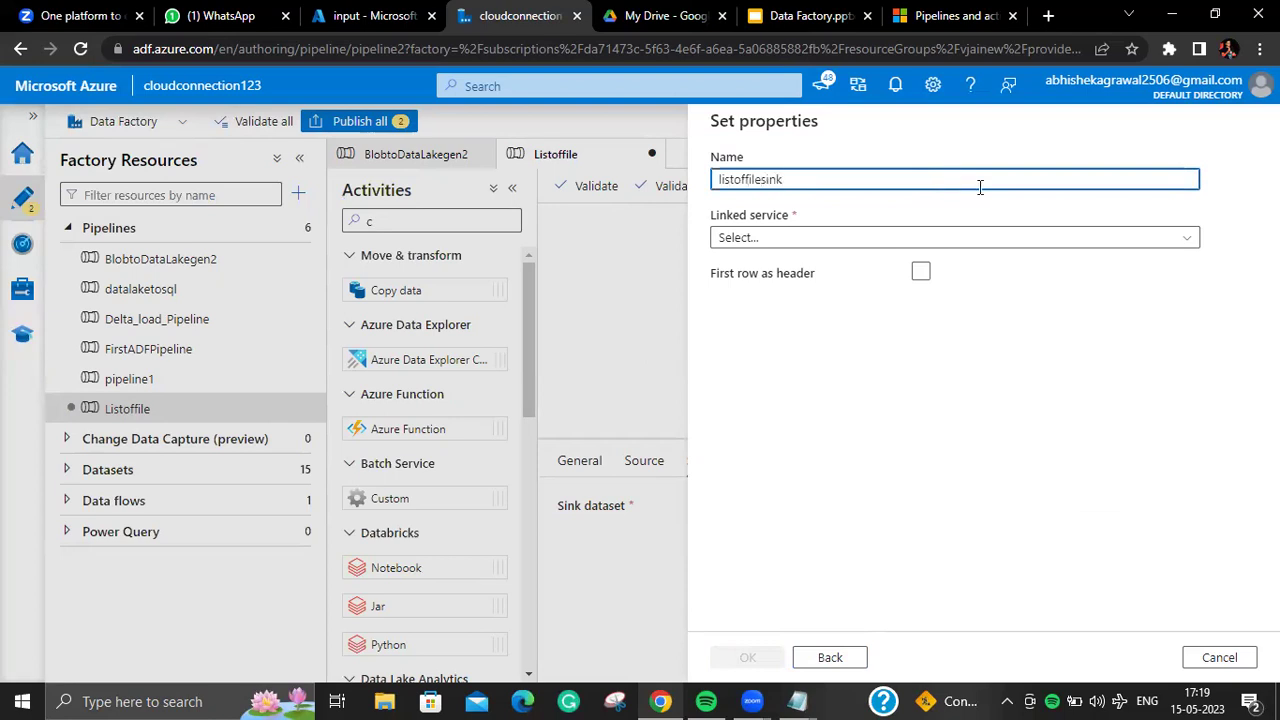
Step: Set listoffilesink to actualgen2_LS at output/listoffile, header row, no schema import
{"action": "left_click", "coordinate": [1017, 240]}
{"action": "left_click", "coordinate": [929, 384]}
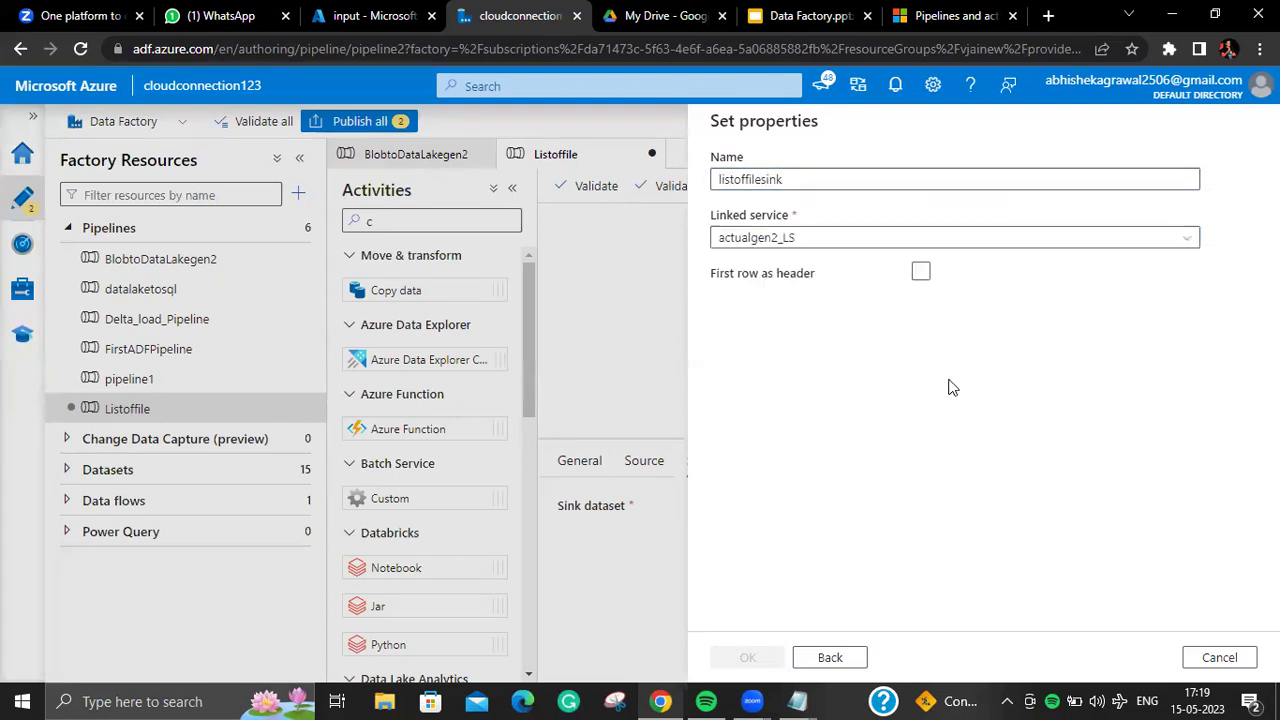
{"action": "left_click", "coordinate": [1214, 291]}
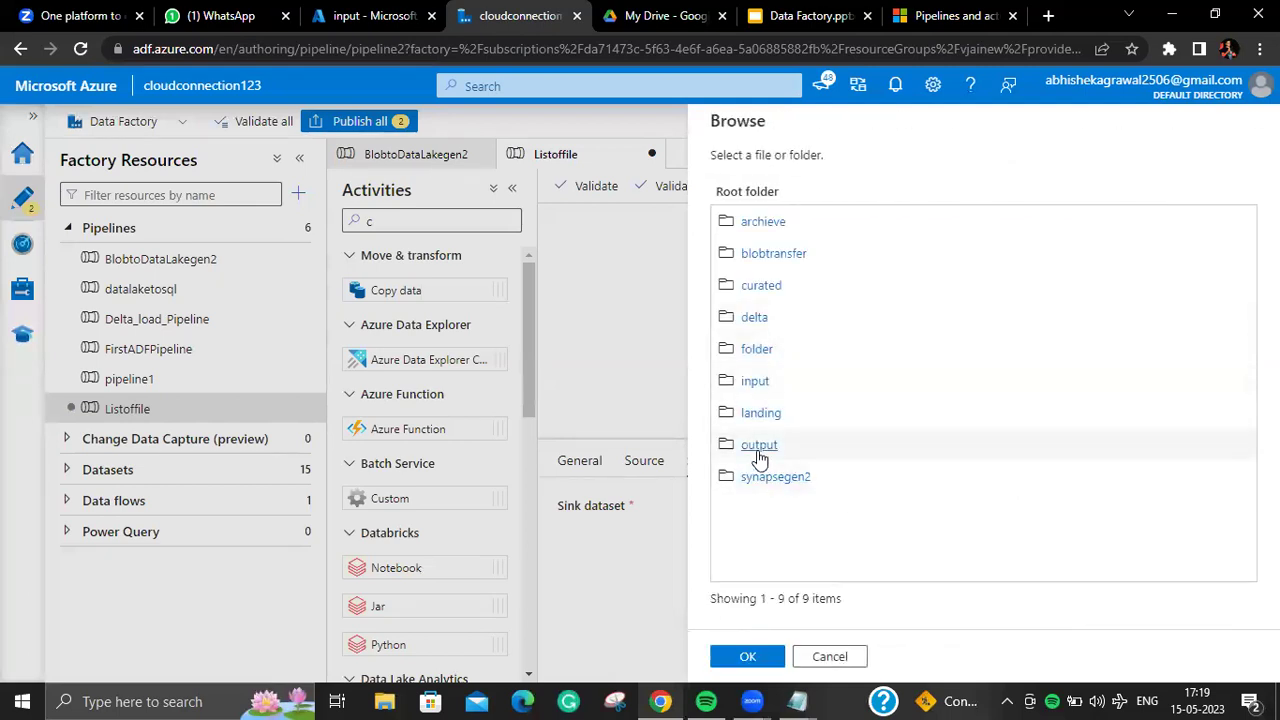
{"action": "left_click", "coordinate": [758, 448]}
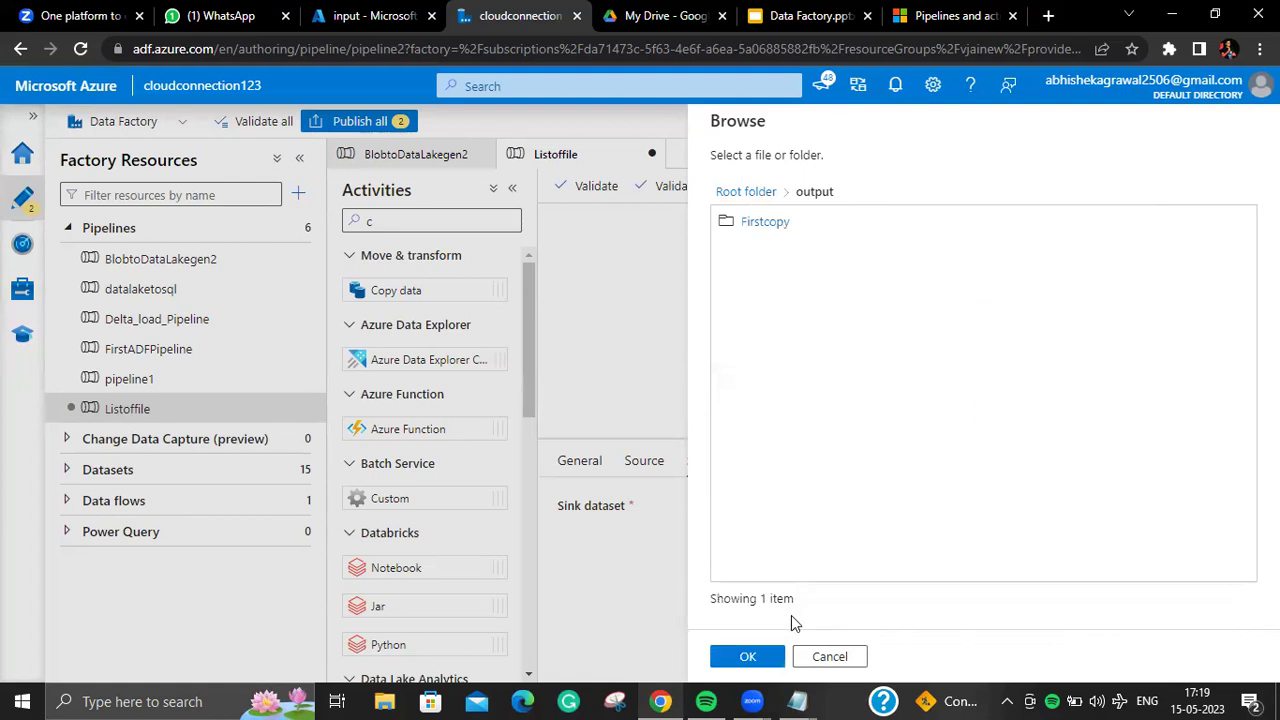
{"action": "left_click", "coordinate": [748, 656]}
{"action": "left_click", "coordinate": [1012, 294]}
{"action": "type", "text": "l"}
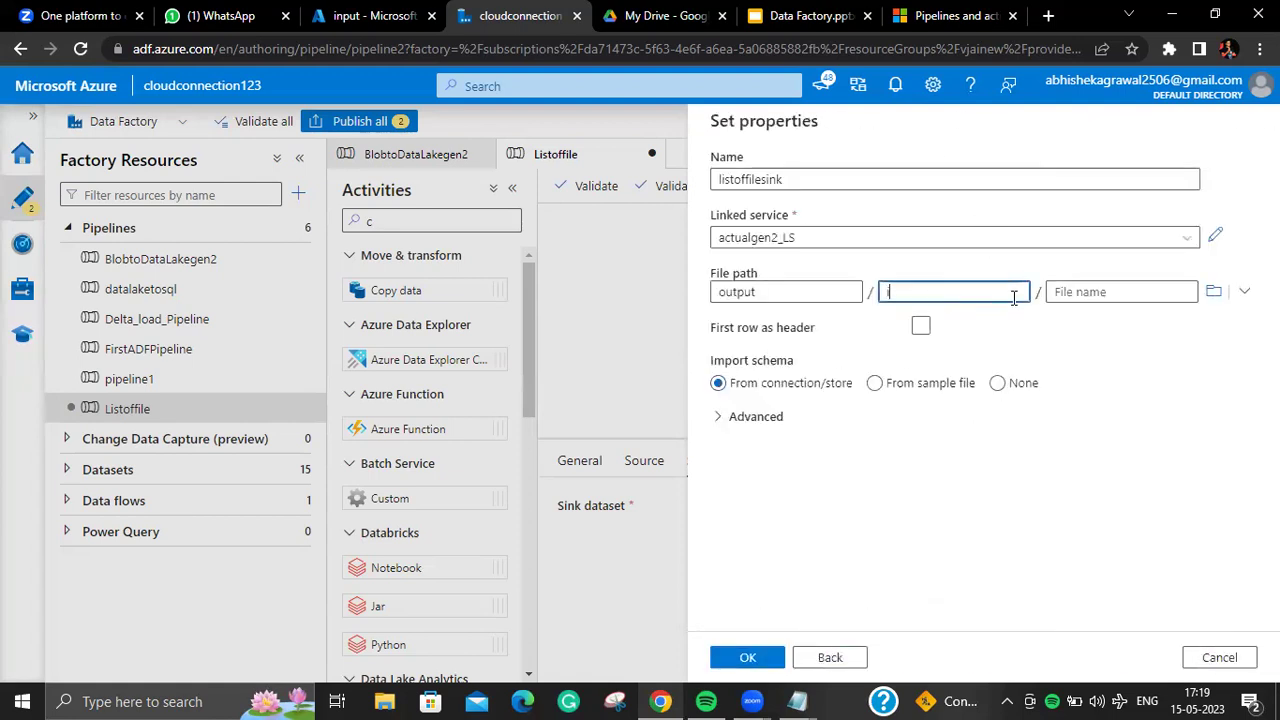
{"action": "key", "text": "BackSpace"}
{"action": "type", "text": "listoffile"}
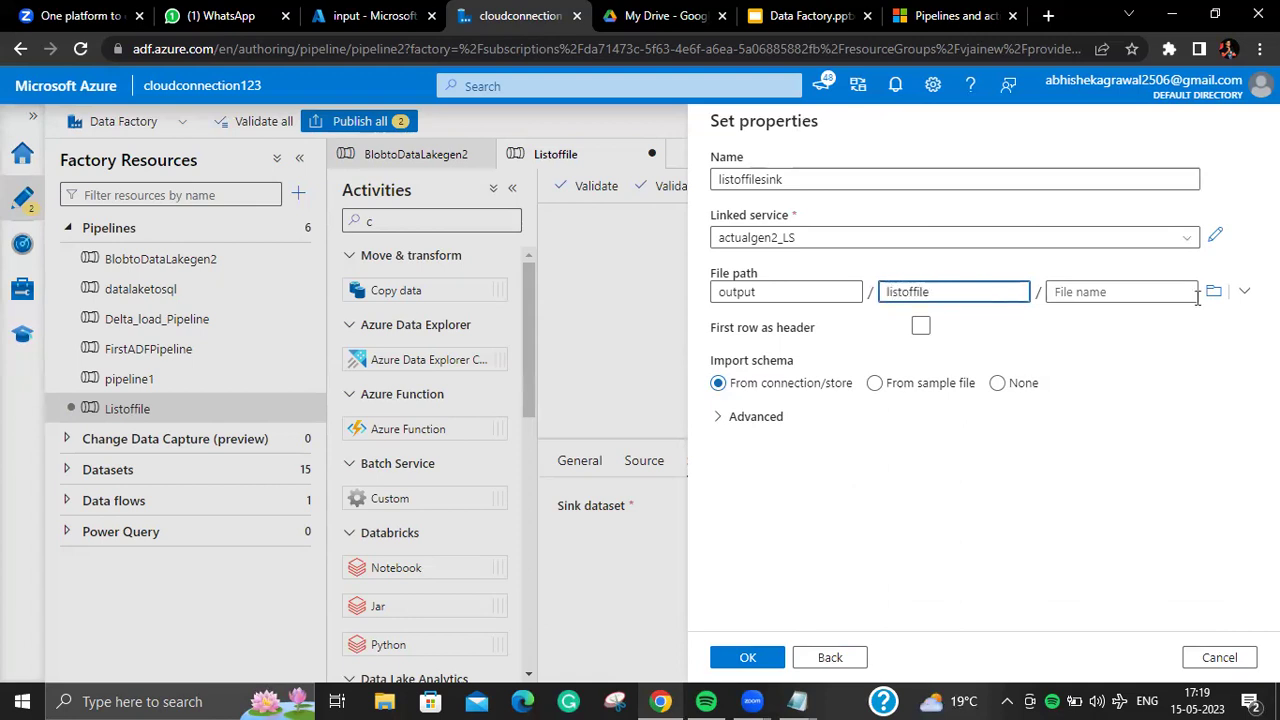
{"action": "left_click", "coordinate": [920, 327]}
{"action": "left_click", "coordinate": [997, 383]}
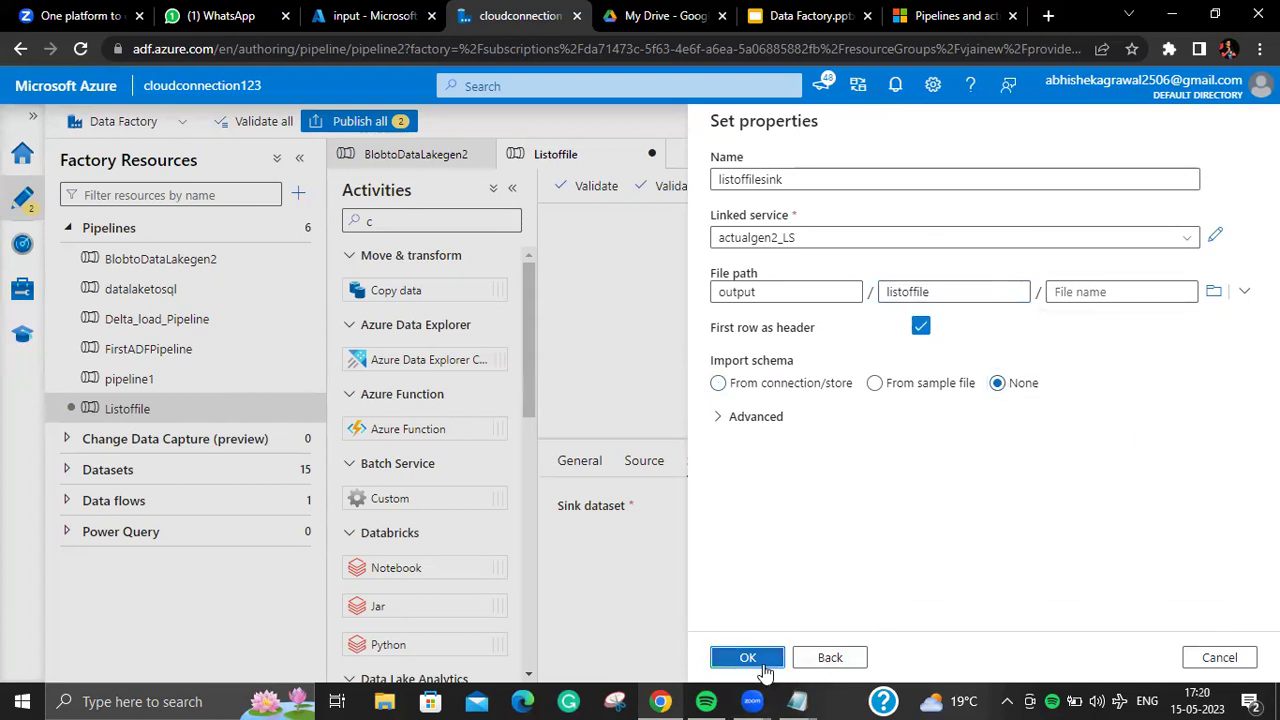
{"action": "left_click", "coordinate": [765, 660]}
Step: Make the copy source read from a list of files
{"action": "left_click", "coordinate": [644, 460]}
{"action": "left_click", "coordinate": [1045, 582]}
{"action": "scroll", "coordinate": [1100, 585], "scroll_direction": "down", "scroll_amount": 1}
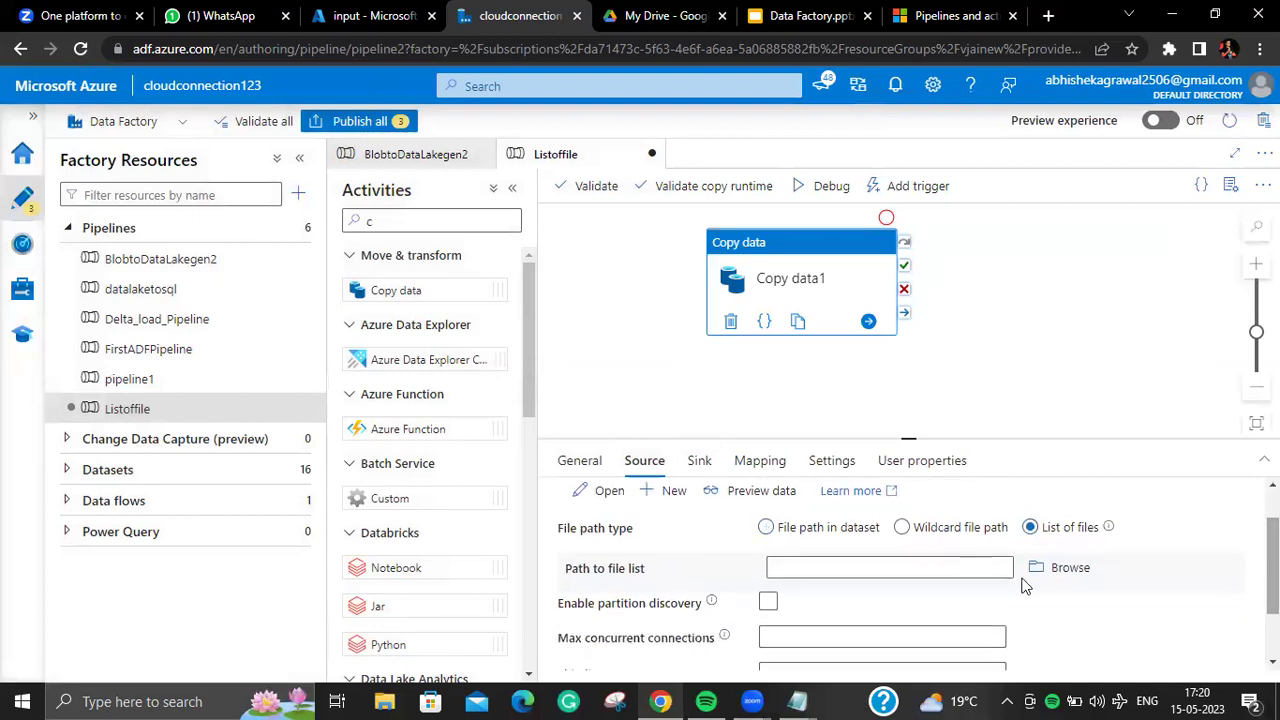
Step: Set the source's file list path to input/listoffile/listoffile.txt
{"action": "left_click", "coordinate": [1074, 570]}
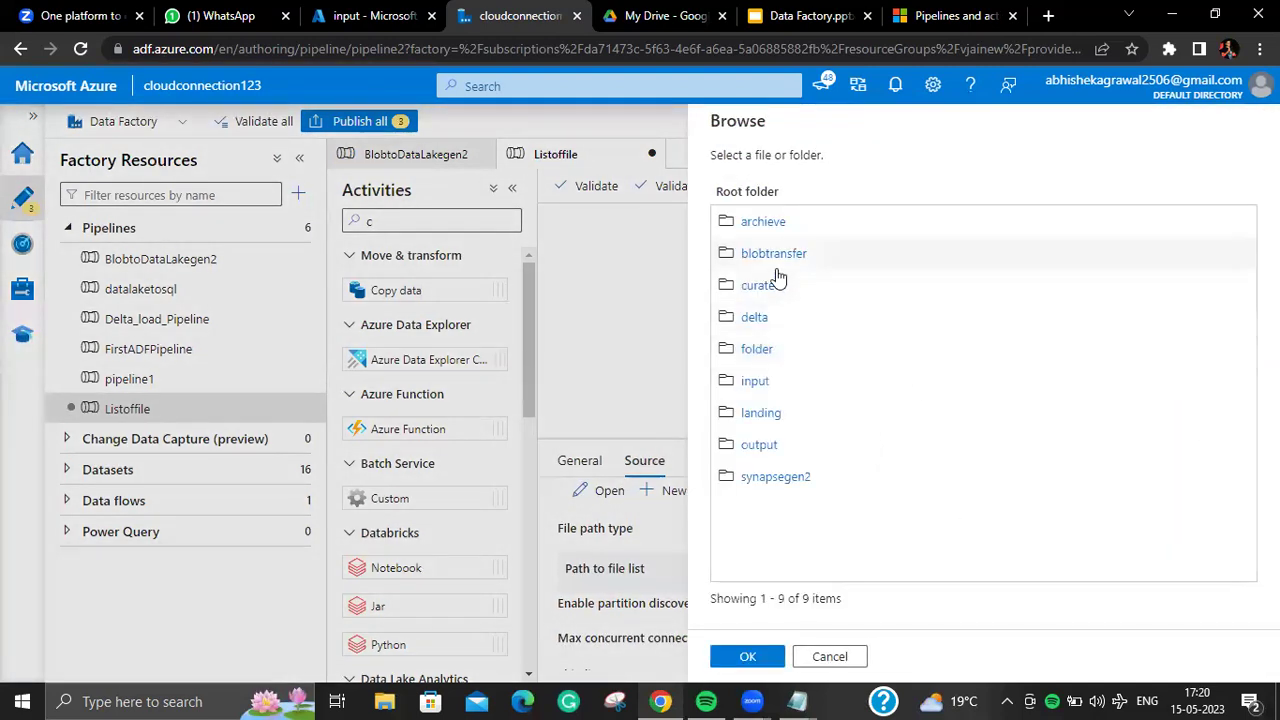
{"action": "left_click", "coordinate": [755, 382]}
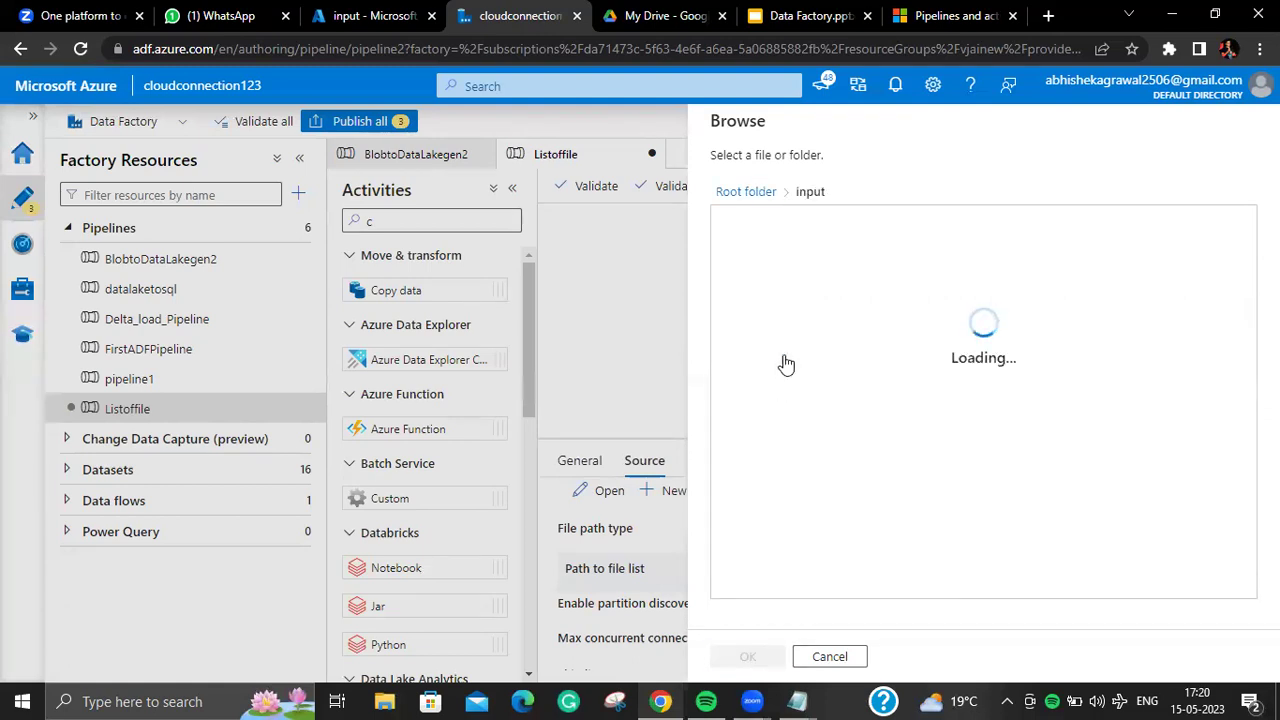
{"action": "left_click", "coordinate": [779, 347]}
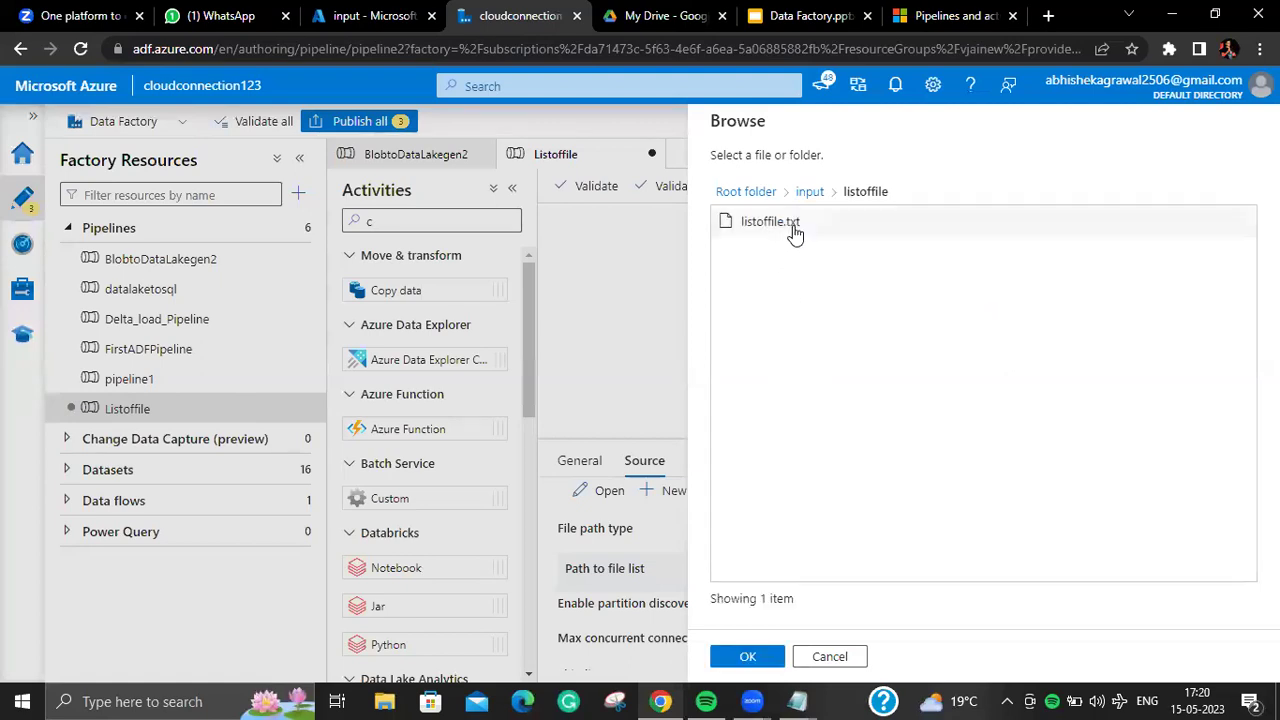
{"action": "left_click", "coordinate": [800, 228]}
{"action": "left_click", "coordinate": [778, 660]}
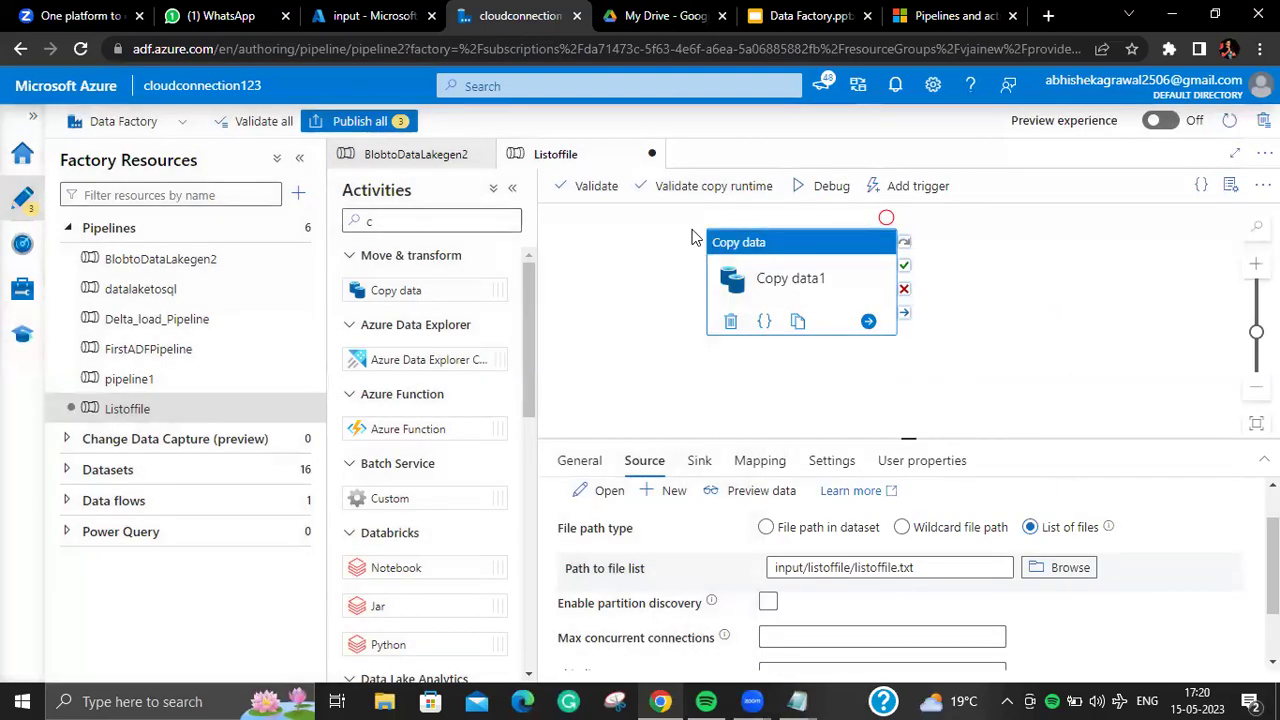
Step: Validate the Listoffile pipeline and start a debug run
{"action": "left_click", "coordinate": [594, 186]}
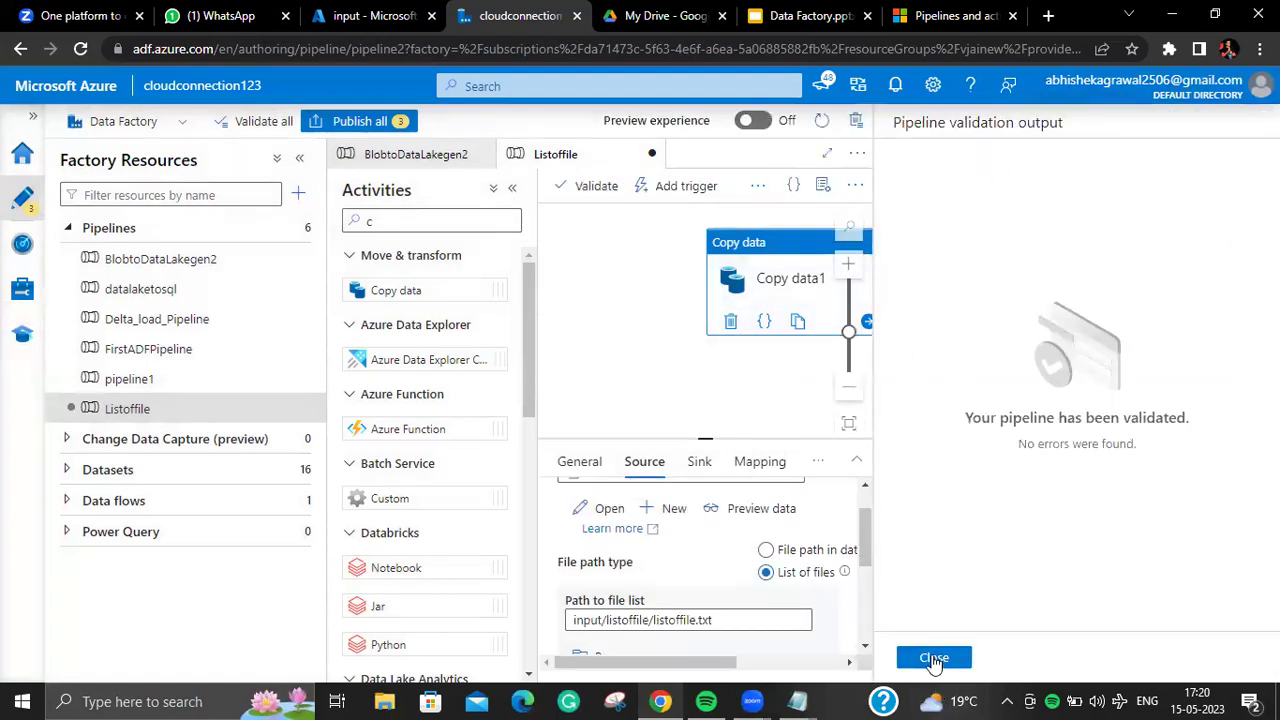
{"action": "left_click", "coordinate": [933, 658]}
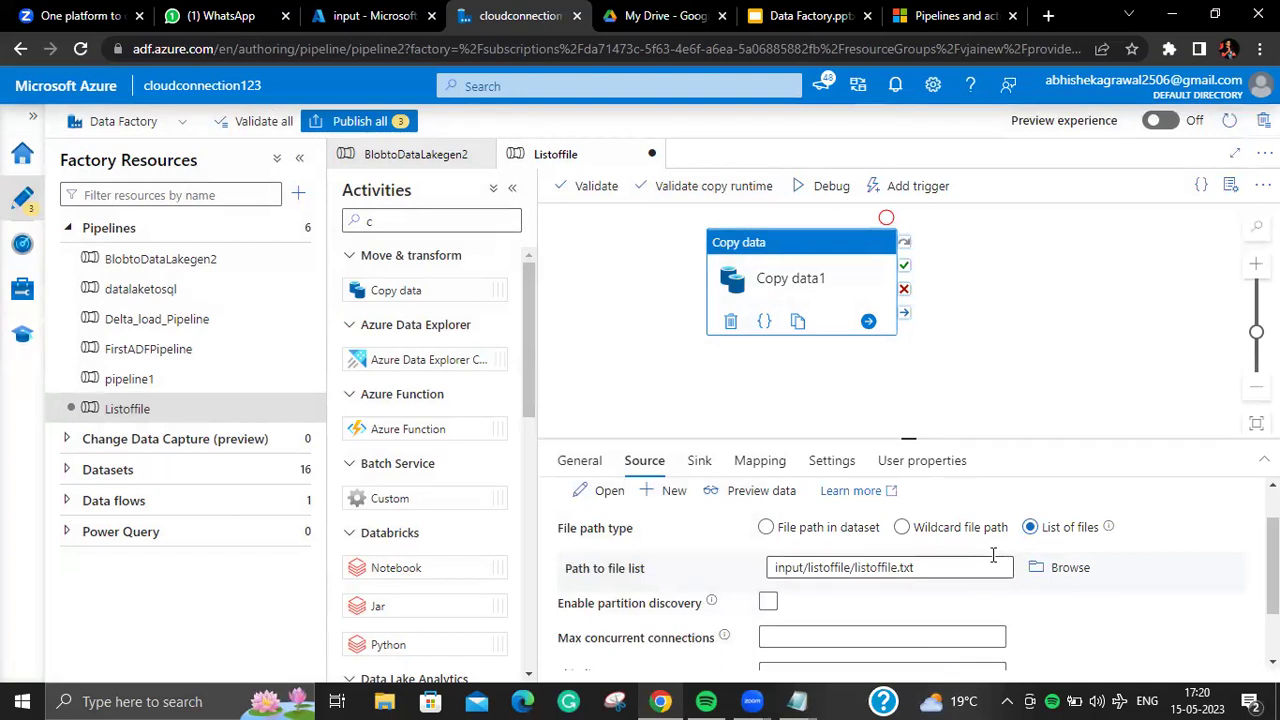
{"action": "scroll", "coordinate": [1178, 530], "scroll_direction": "up", "scroll_amount": 2}
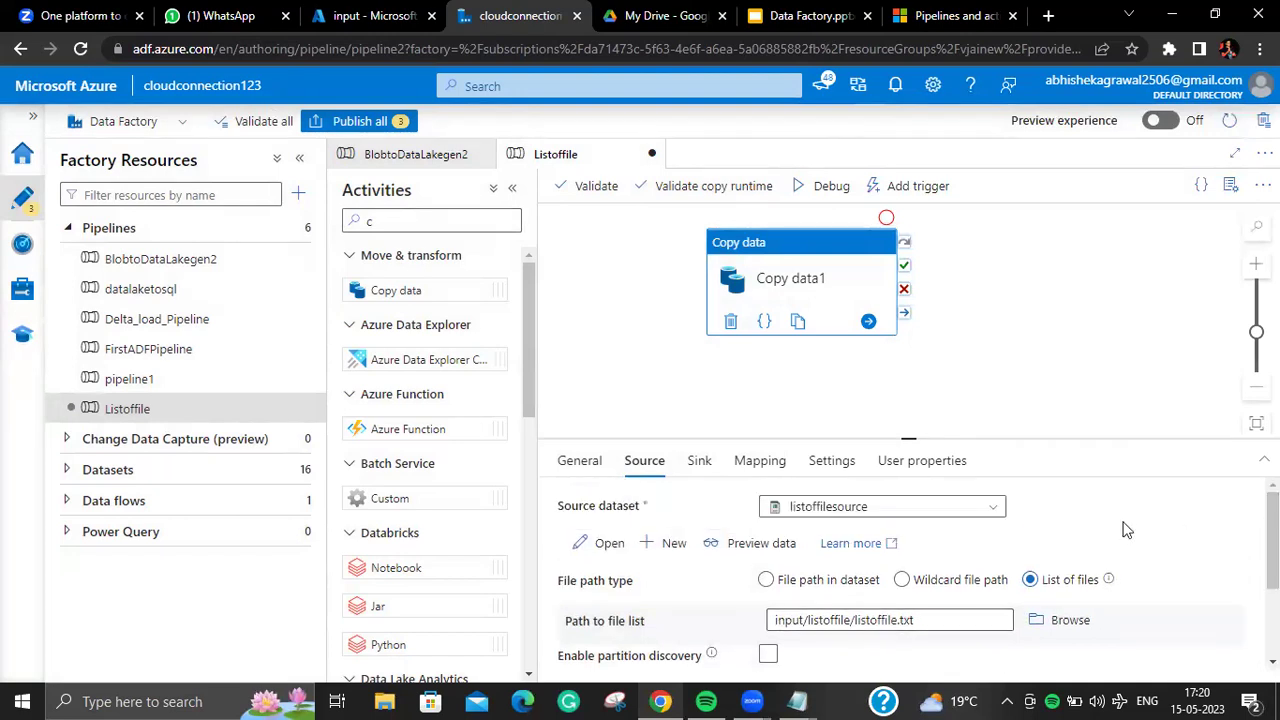
{"action": "left_click", "coordinate": [822, 186]}
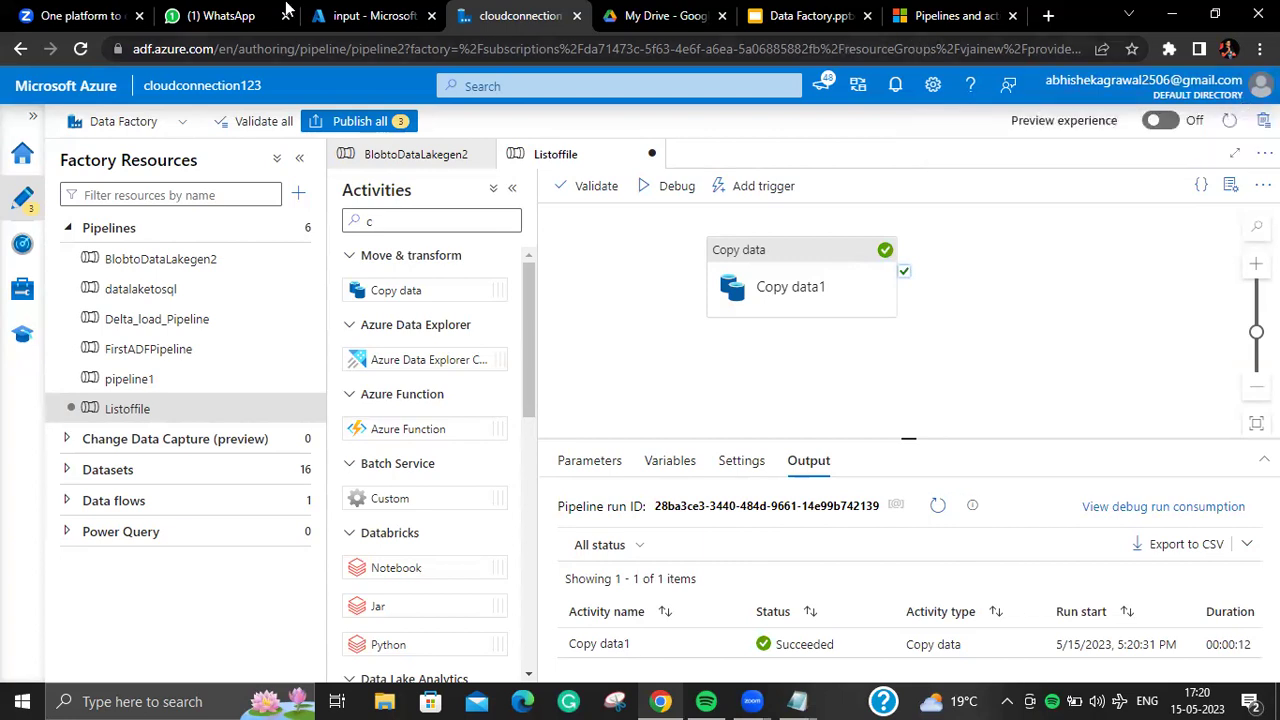
Step: Open the listoffile folder in actualgen2's output container
{"action": "left_click", "coordinate": [324, 18]}
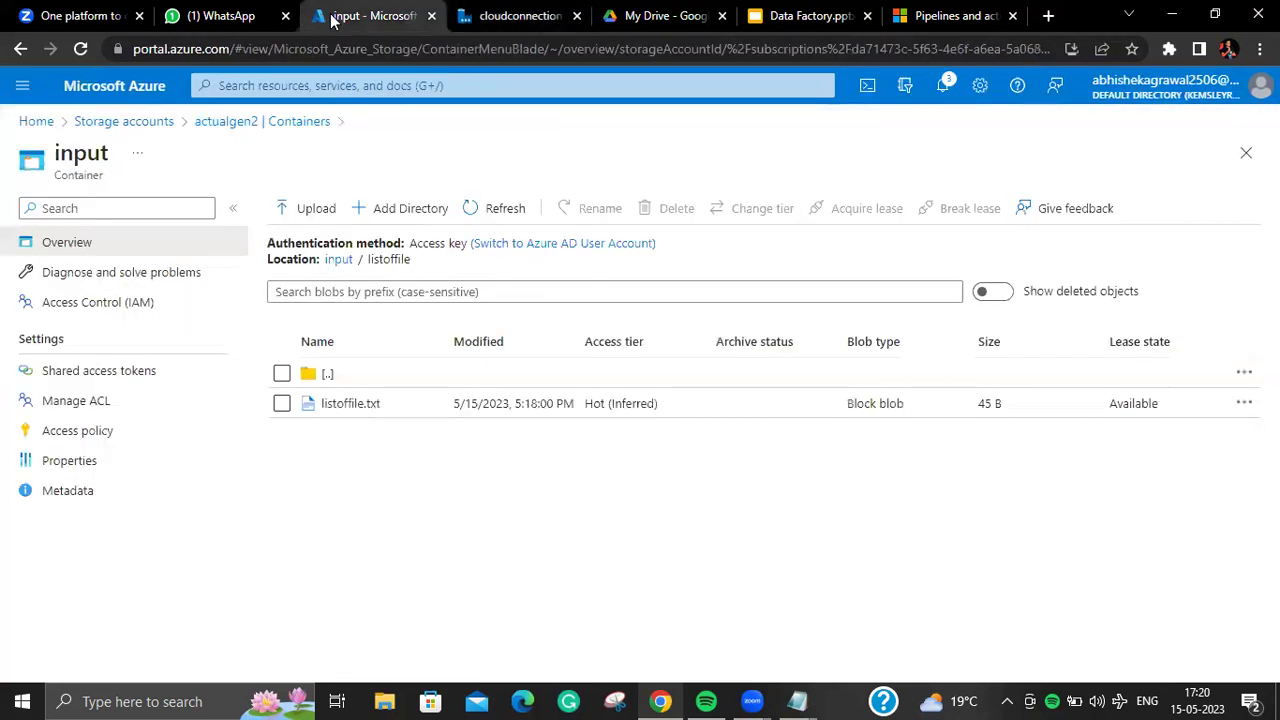
{"action": "left_click", "coordinate": [300, 122]}
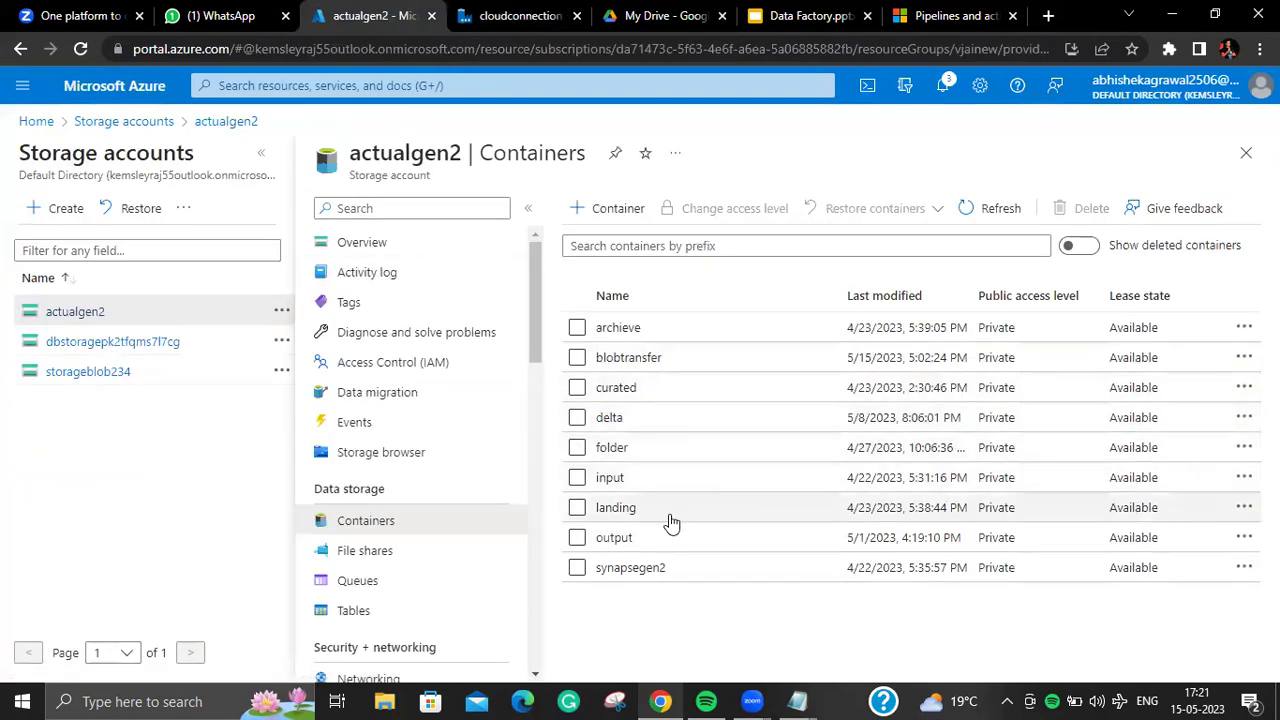
{"action": "left_click", "coordinate": [614, 538]}
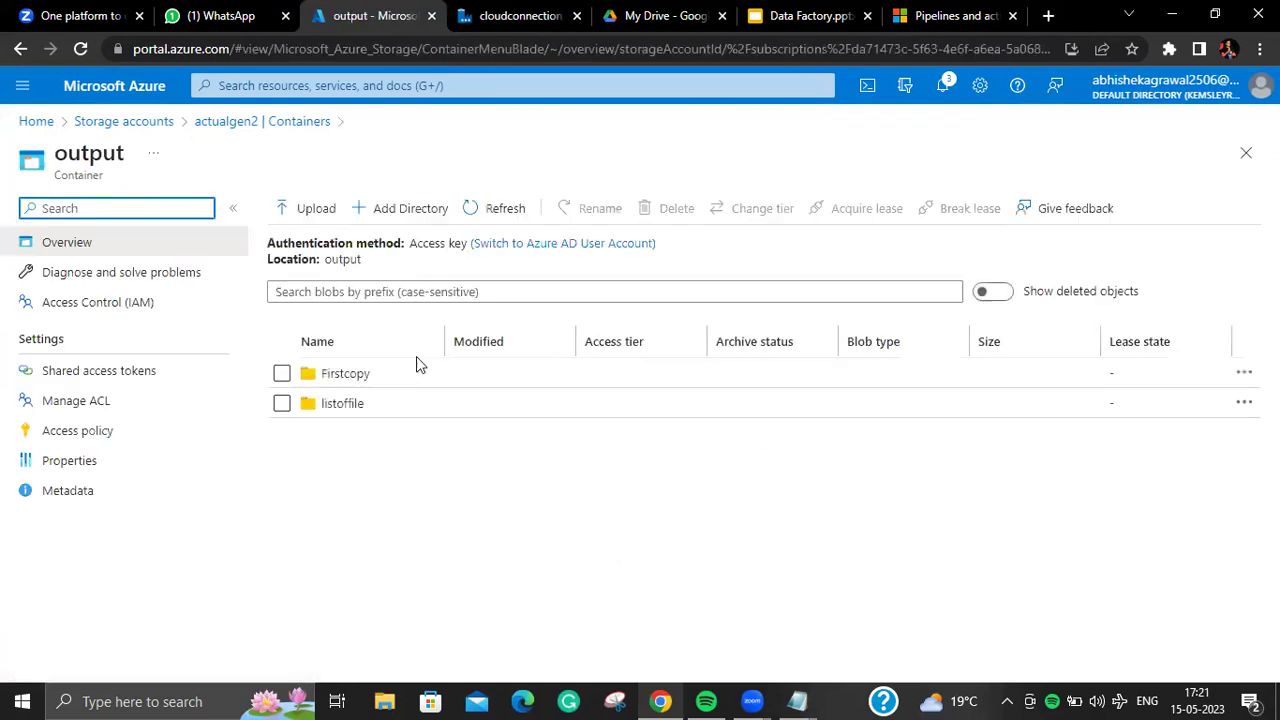
{"action": "left_click", "coordinate": [352, 404]}
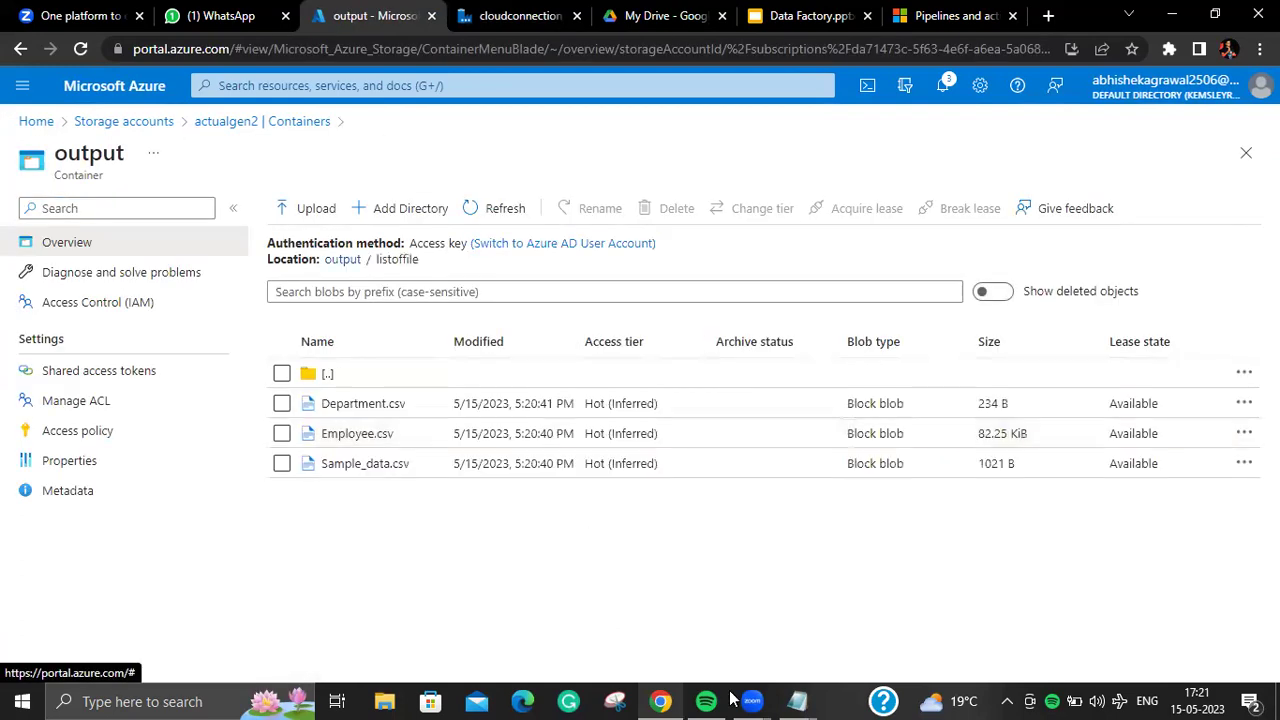
Step: Compare the copied files with the listoffile Notepad list, then return to Data Factory
{"action": "mouse_move", "coordinate": [798, 700]}
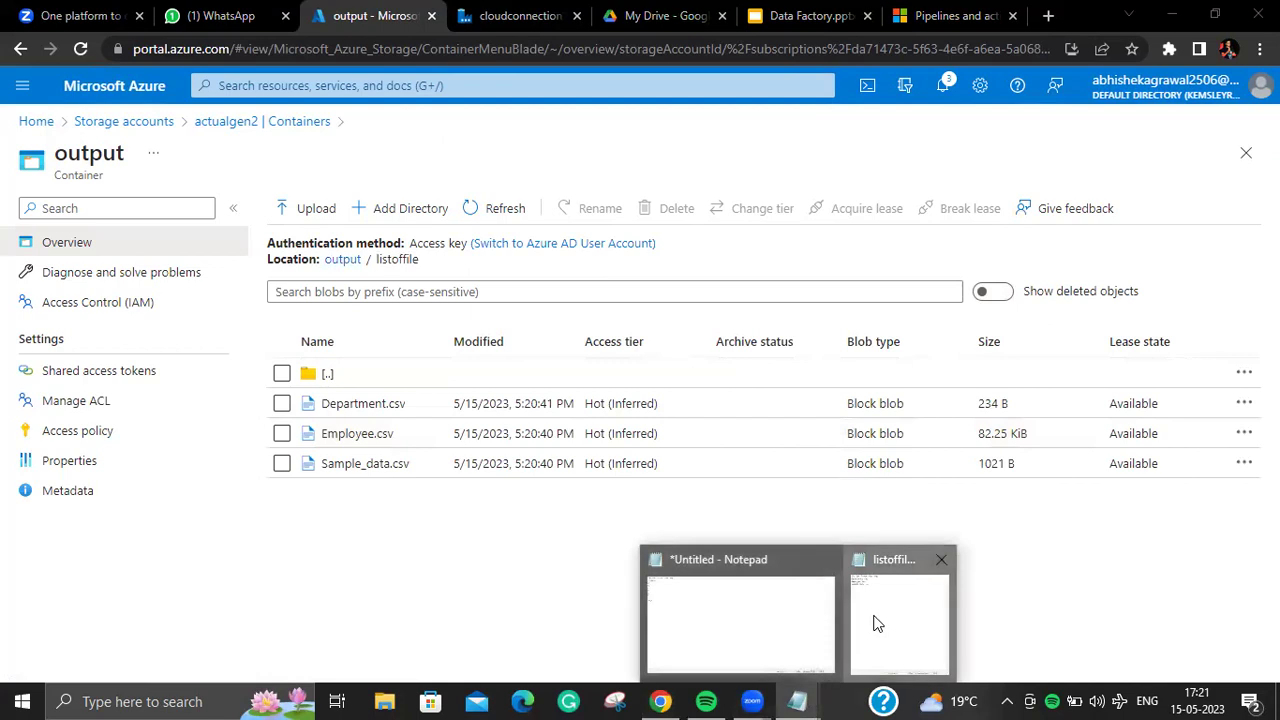
{"action": "left_click", "coordinate": [874, 620]}
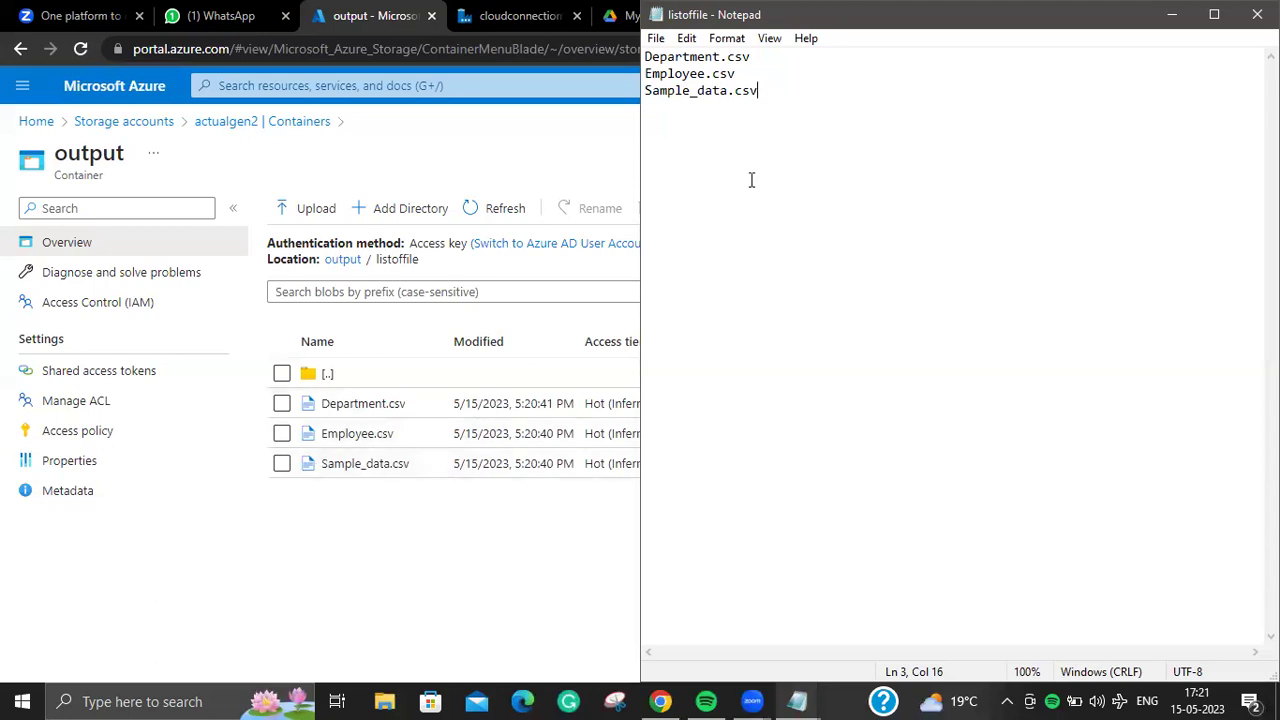
{"action": "left_click_drag", "start_coordinate": [638, 195], "coordinate": [781, 200]}
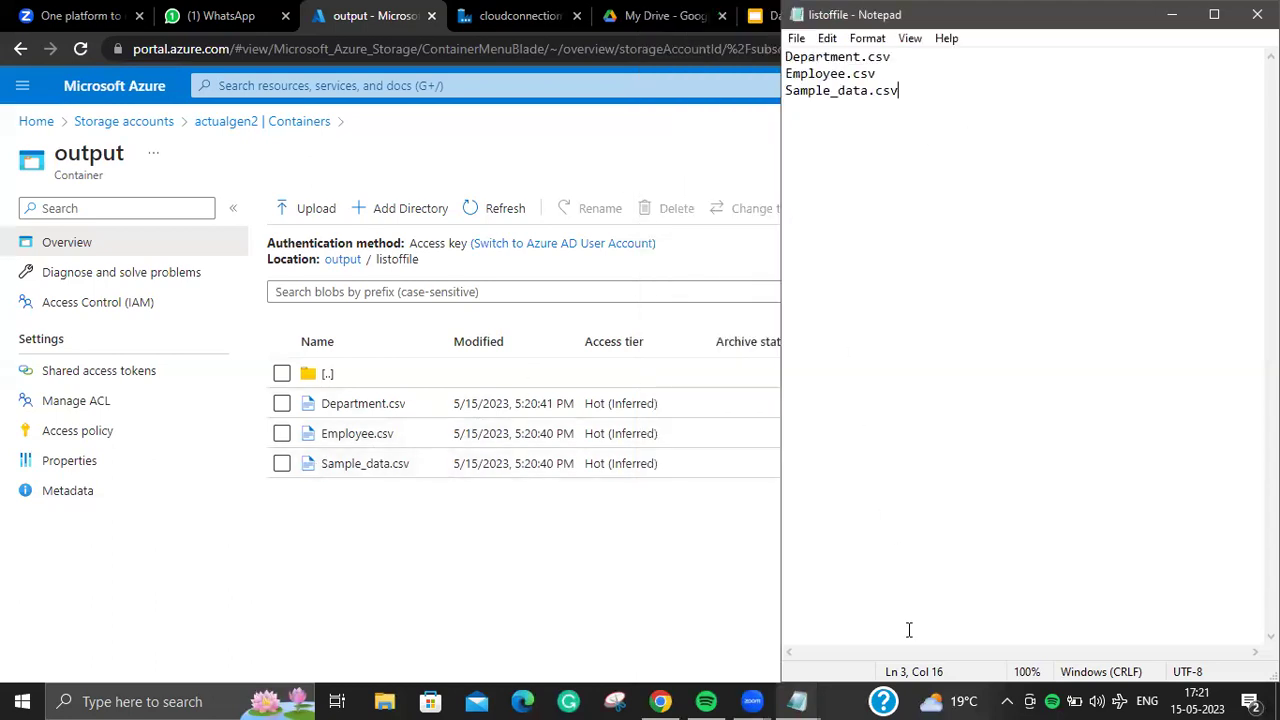
{"action": "left_click", "coordinate": [491, 38]}
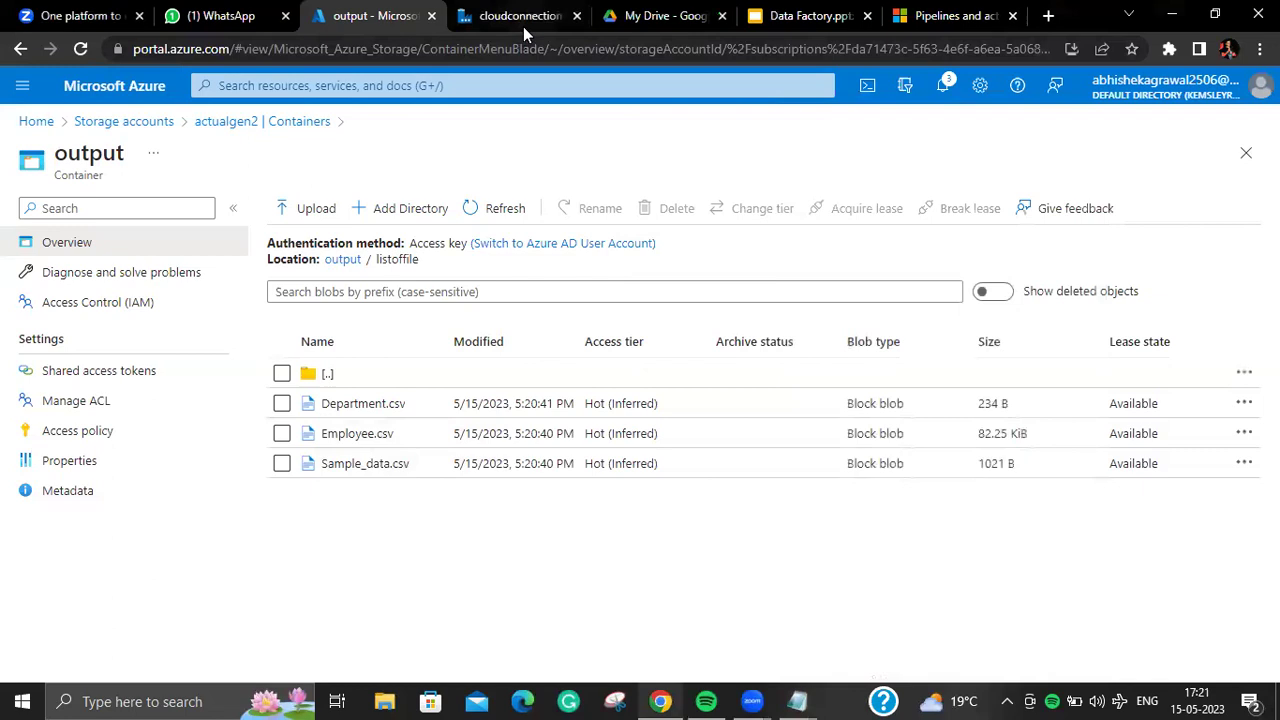
{"action": "left_click", "coordinate": [523, 26]}
Step: Publish the Listoffile pipeline with its listoffilesource and listoffilesink datasets
{"action": "left_click", "coordinate": [855, 281]}
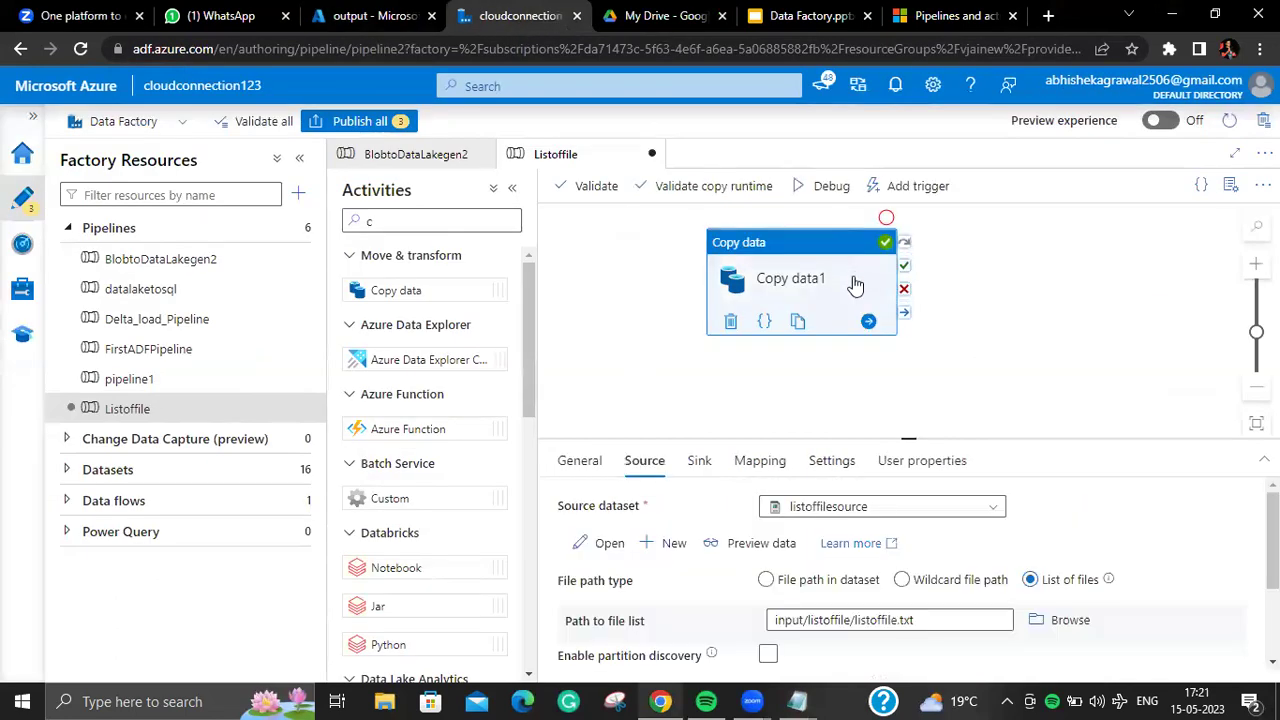
{"action": "left_click", "coordinate": [390, 121]}
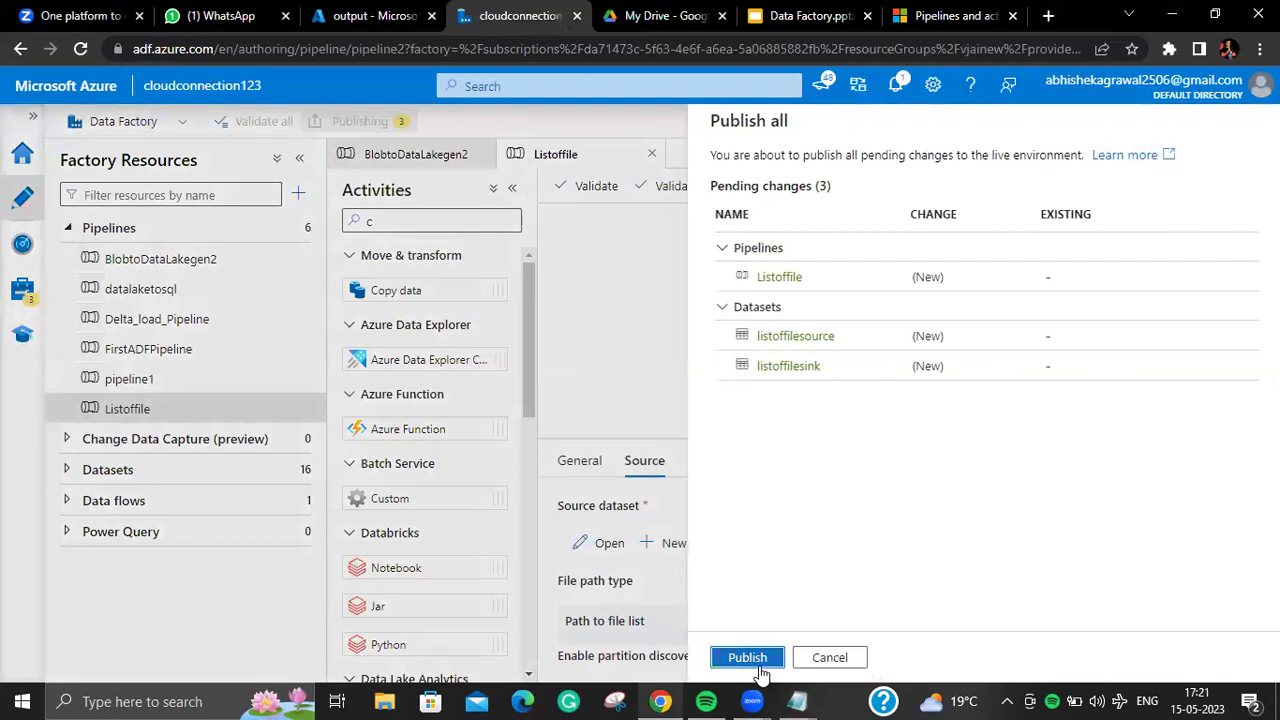
{"action": "left_click", "coordinate": [758, 662]}
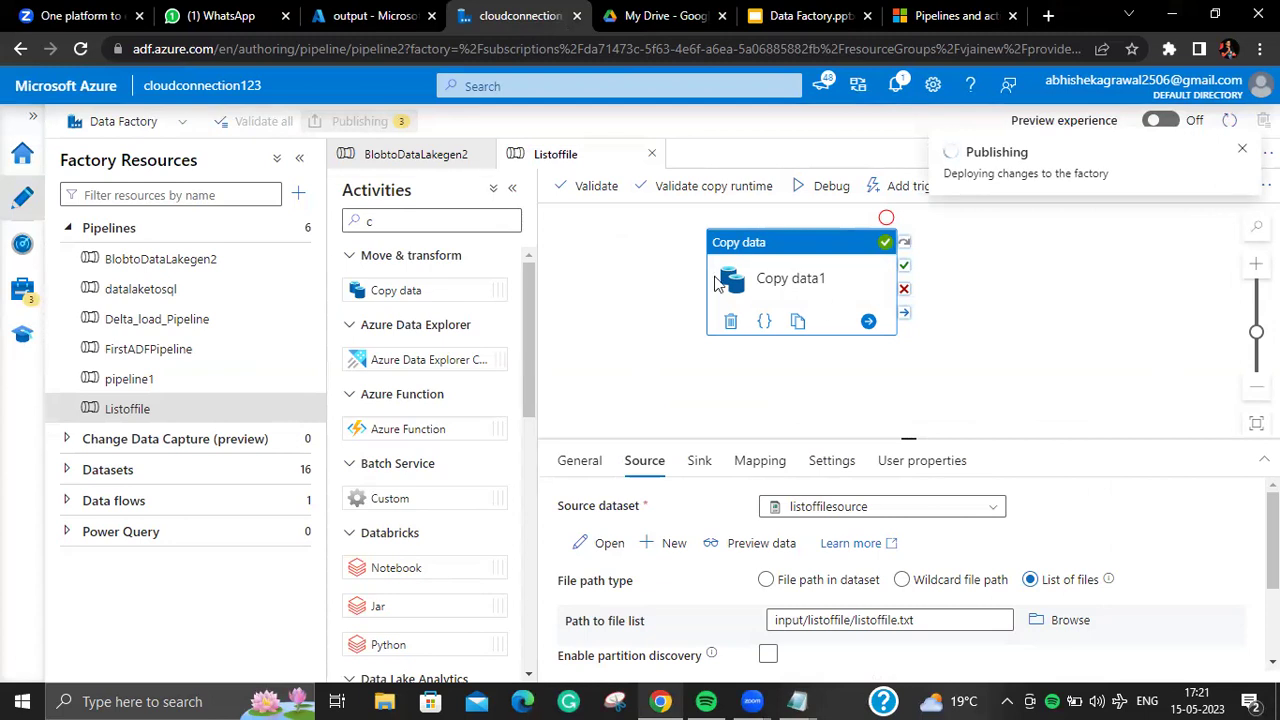
{"action": "key", "text": "ctrl+shift+Tab"}
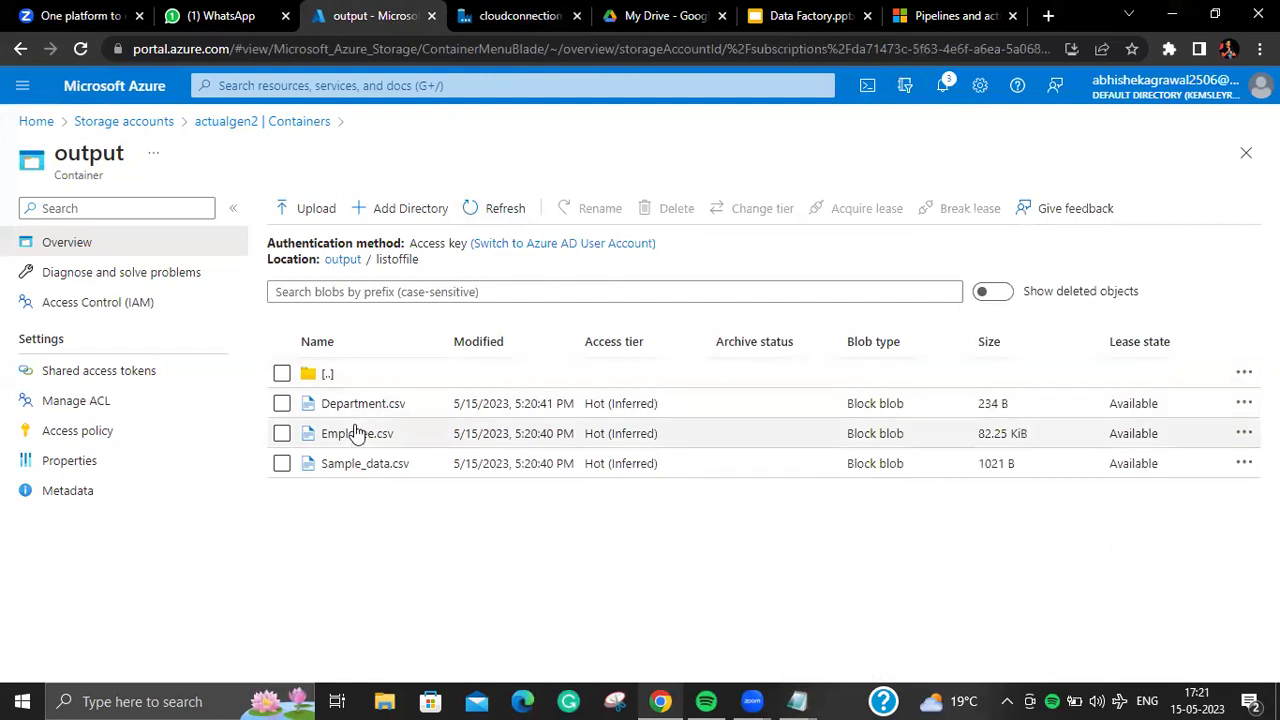
{"action": "key", "text": "ctrl+Tab"}
Step: Review the listoffilesource dataset and sink settings, then create a blank pipeline2
{"action": "left_click", "coordinate": [609, 545]}
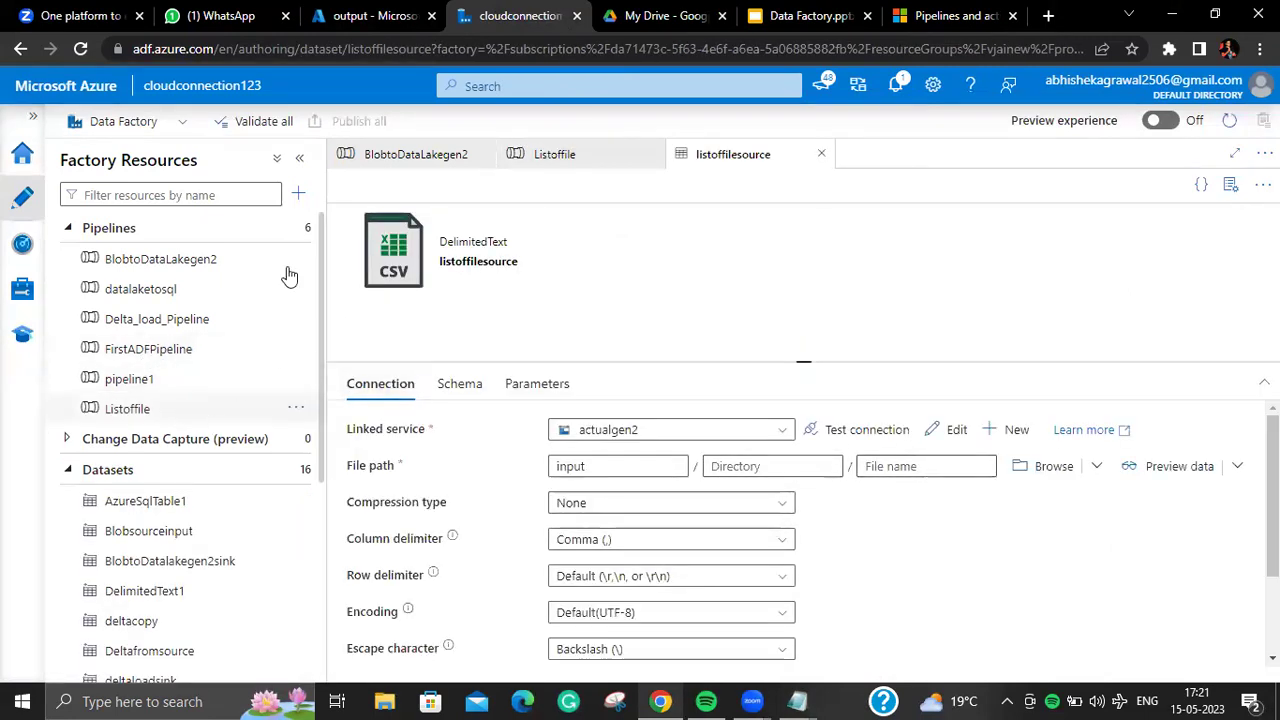
{"action": "left_click", "coordinate": [578, 160]}
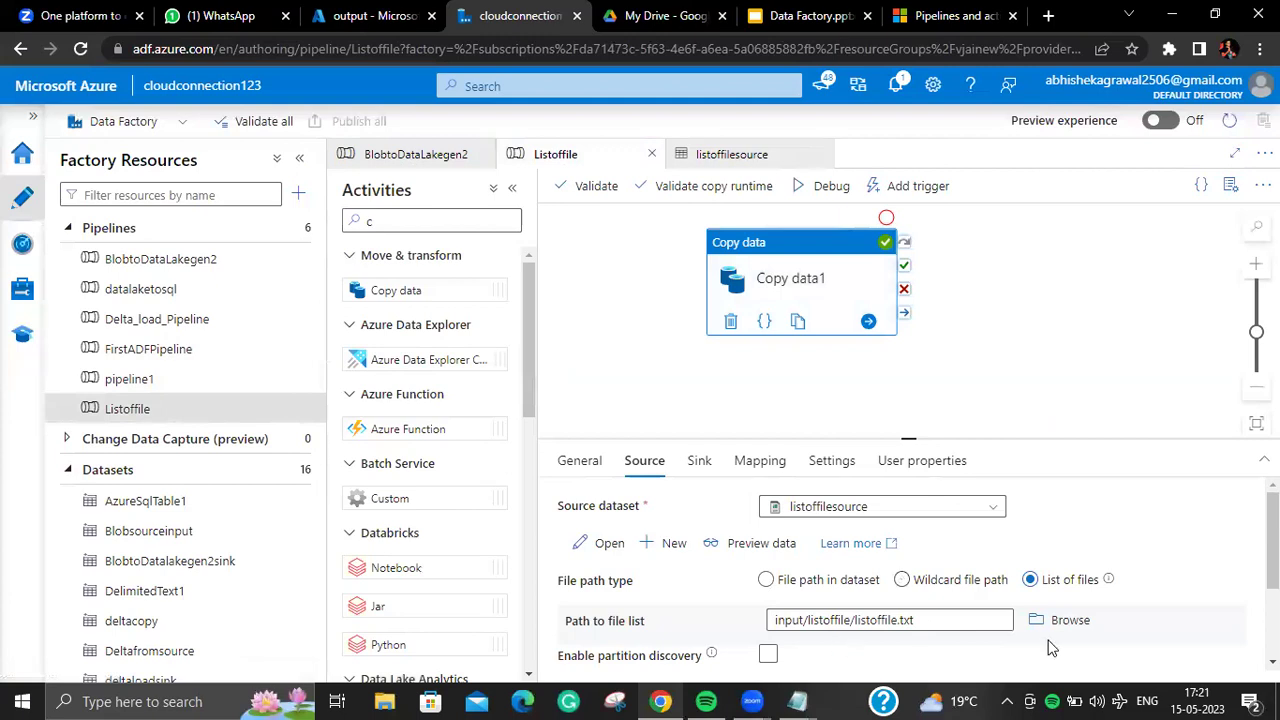
{"action": "left_click_drag", "start_coordinate": [866, 612], "coordinate": [960, 615]}
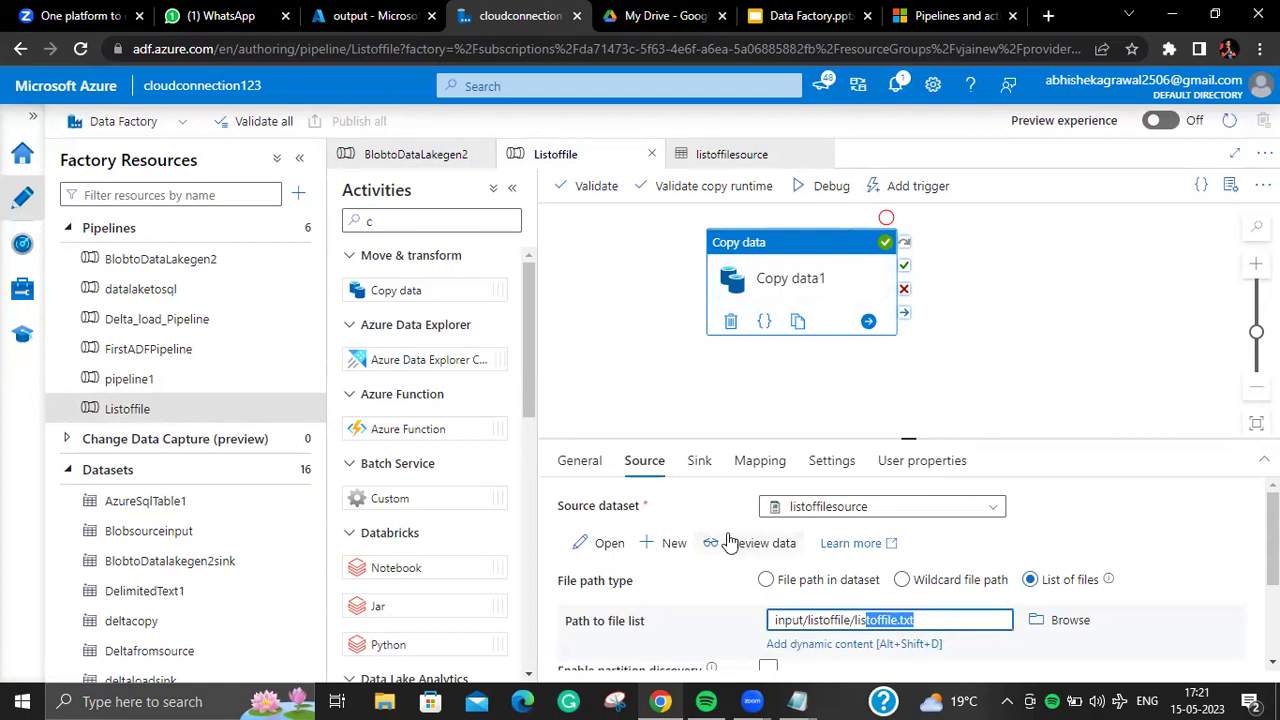
{"action": "left_click", "coordinate": [697, 460]}
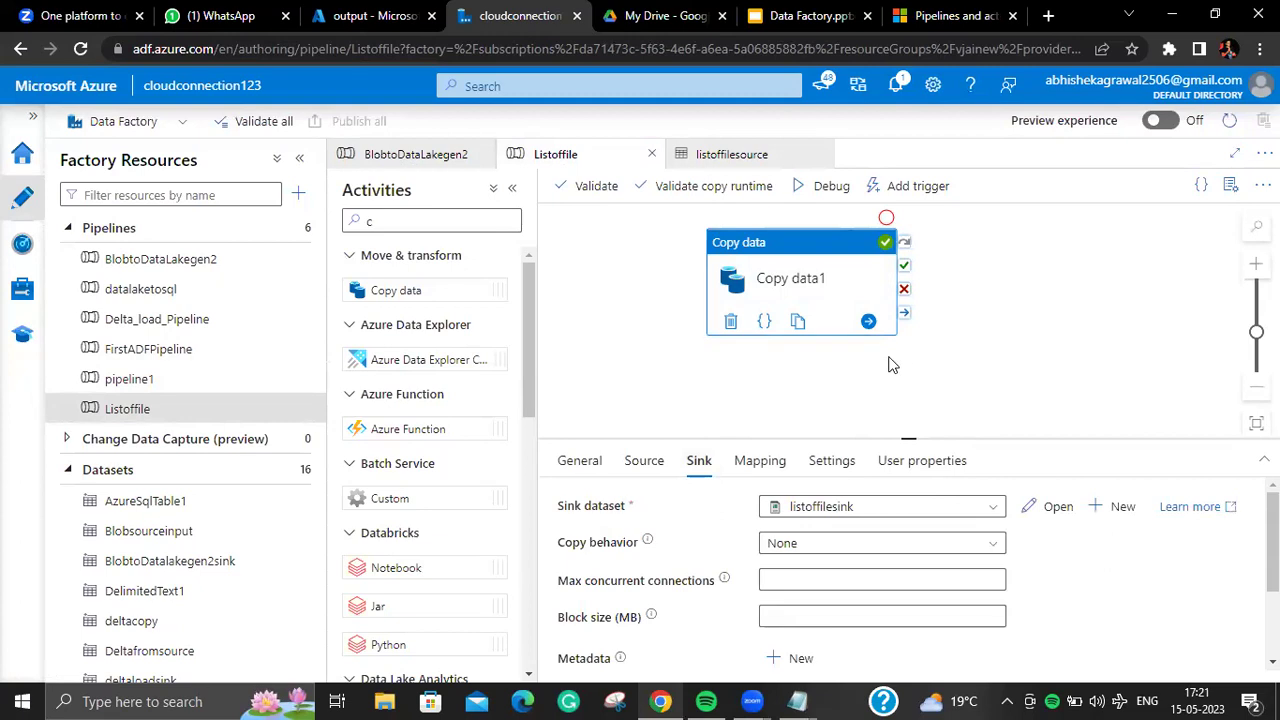
{"action": "left_click", "coordinate": [297, 229]}
{"action": "left_click", "coordinate": [450, 255]}
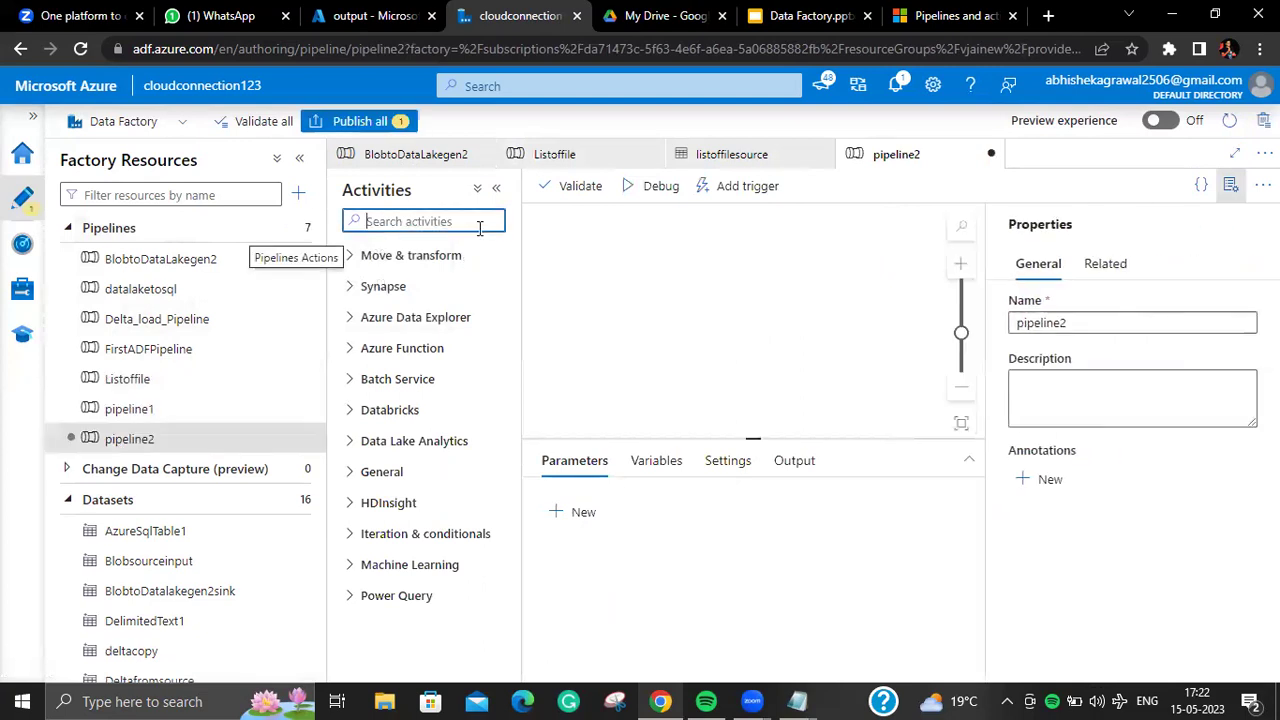
Step: Drop a Copy data activity onto pipeline2 and return to actualgen2's container list
{"action": "left_click", "coordinate": [480, 193]}
{"action": "type", "text": "co"}
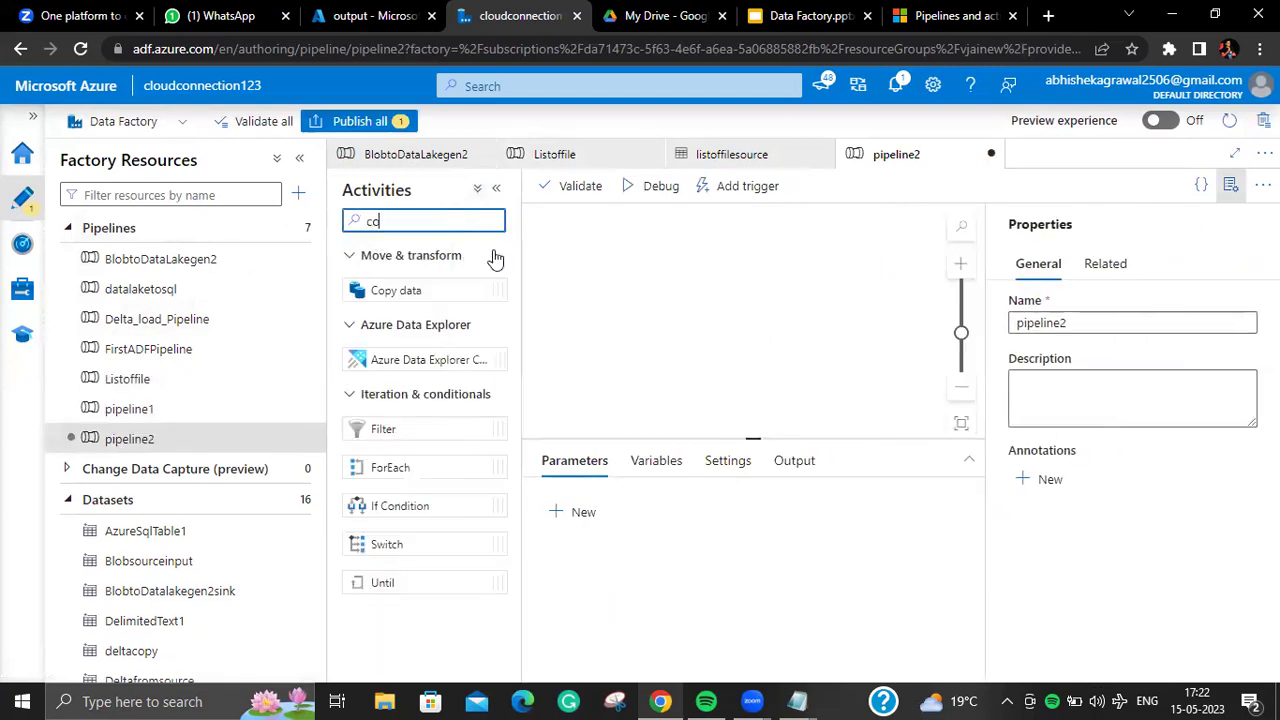
{"action": "left_click_drag", "start_coordinate": [385, 288], "coordinate": [871, 232]}
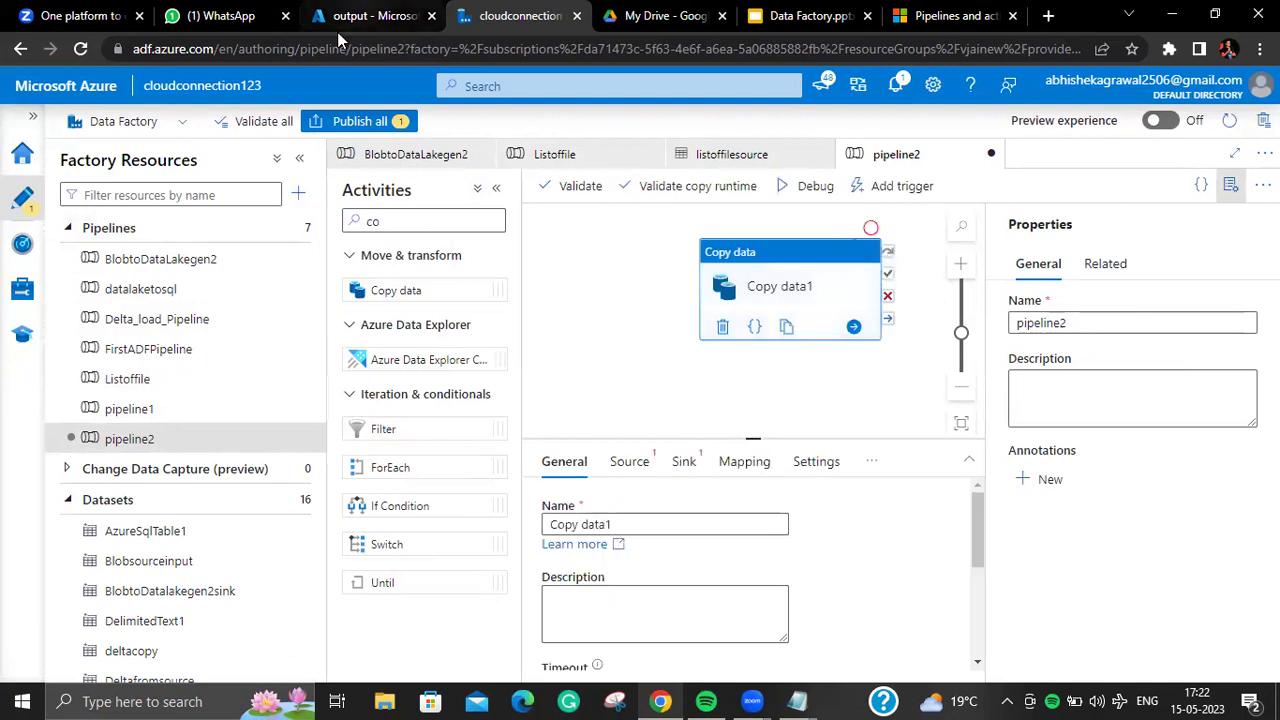
{"action": "left_click", "coordinate": [337, 32]}
{"action": "left_click", "coordinate": [306, 121]}
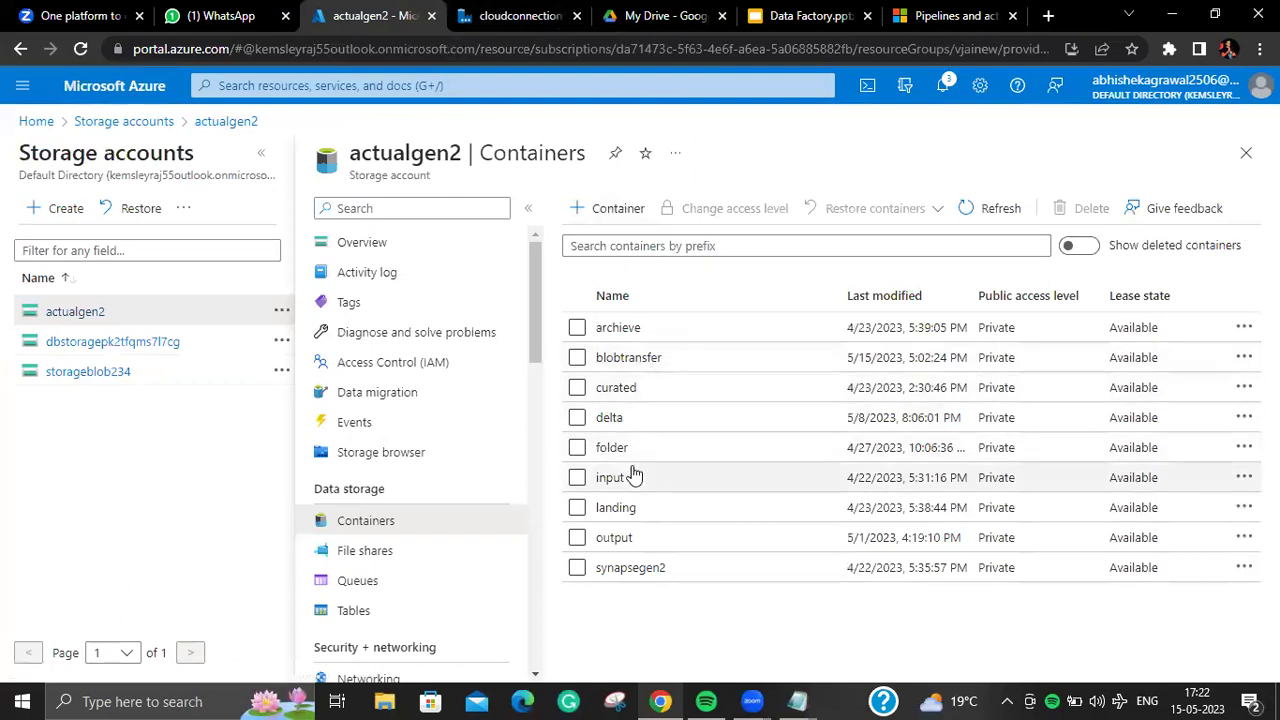
Step: Open folder1 inside actualgen2's input container
{"action": "left_click", "coordinate": [610, 477]}
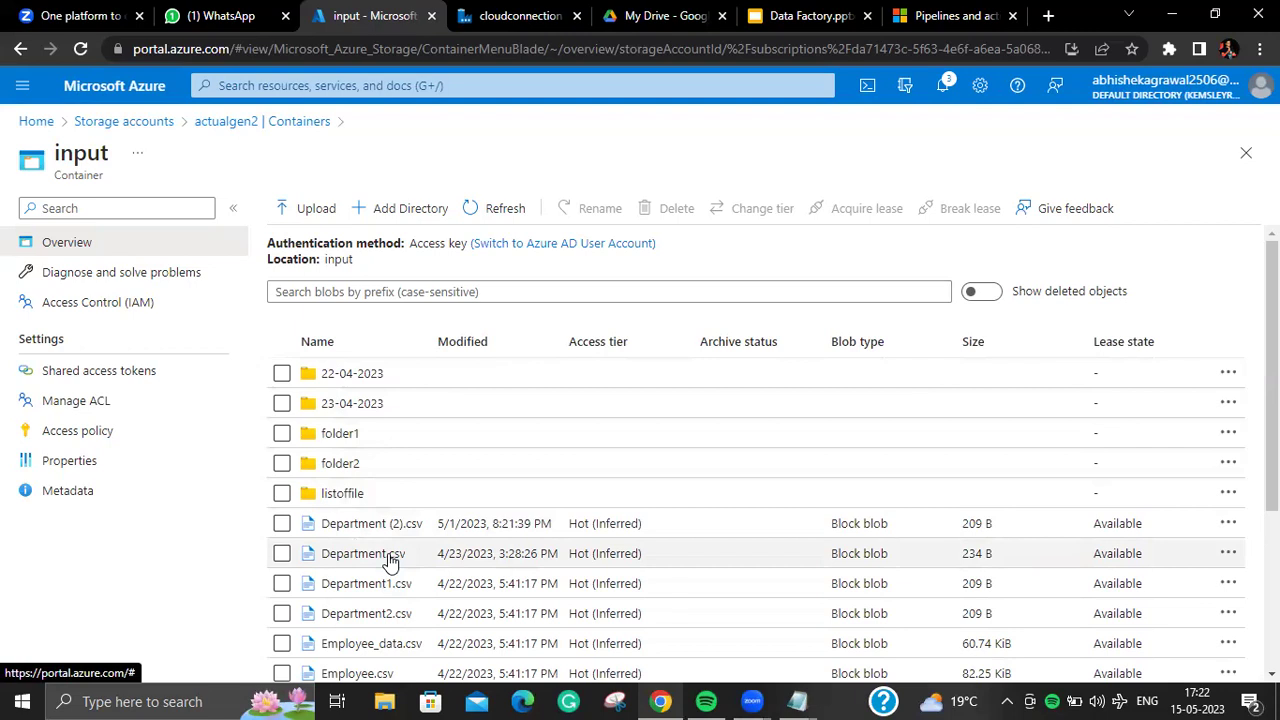
{"action": "left_click", "coordinate": [340, 433]}
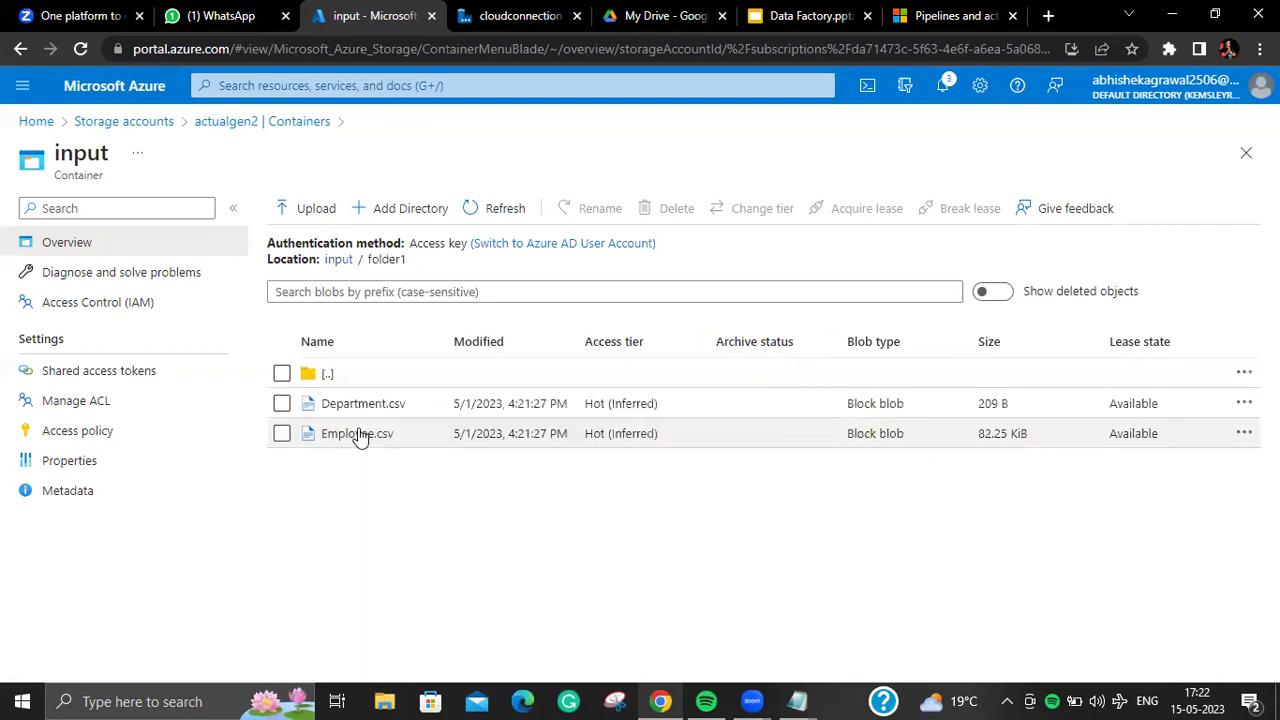
Step: Create folder2 inside folder1 and folder3 inside folder2
{"action": "left_click", "coordinate": [443, 210]}
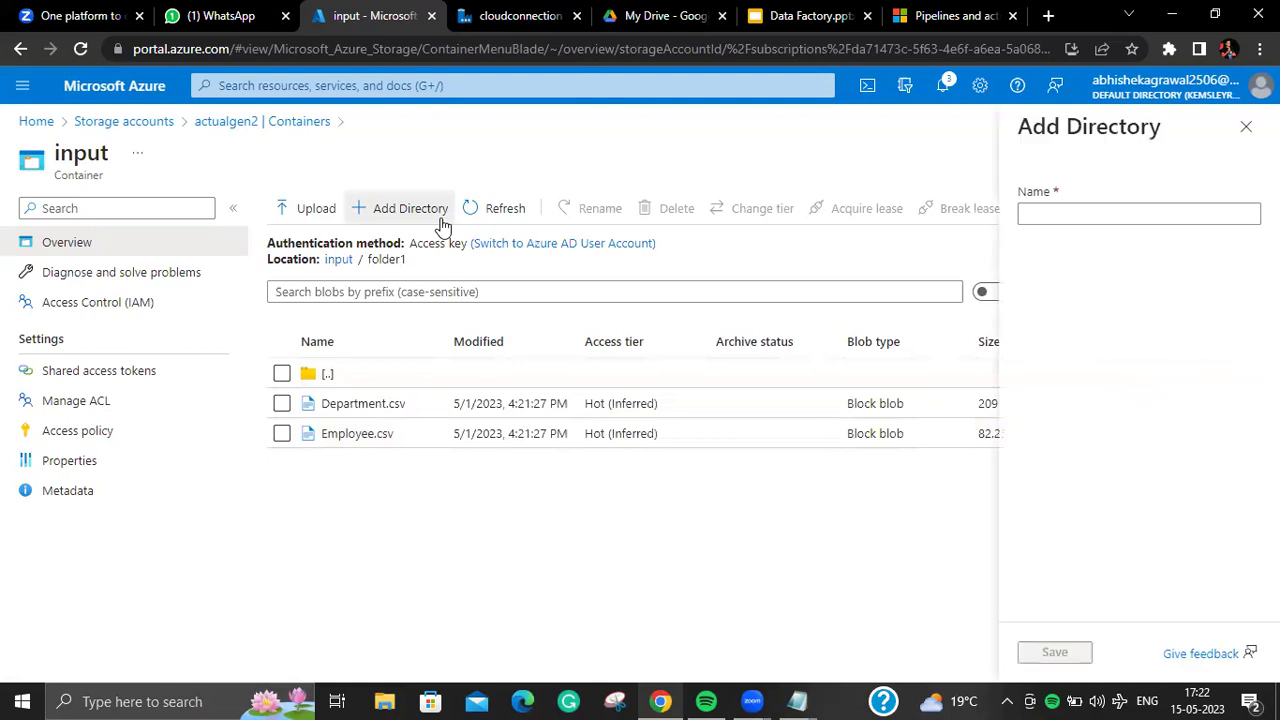
{"action": "type", "text": "folder2"}
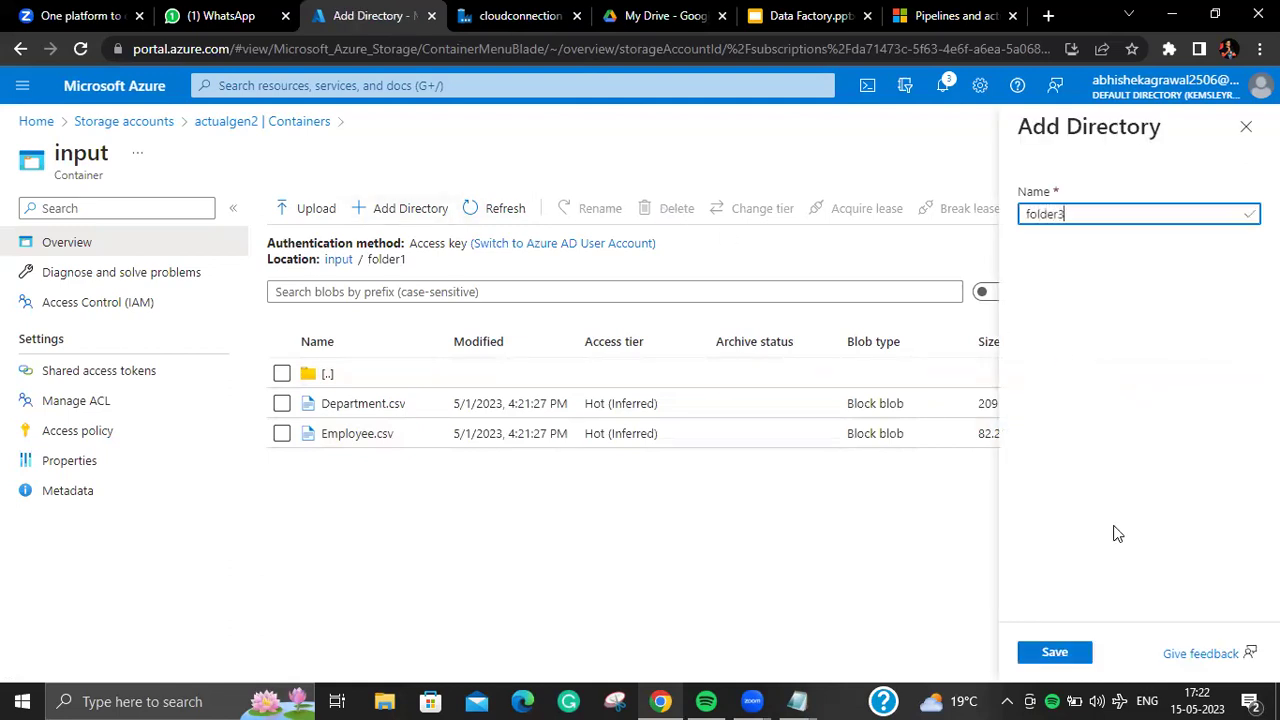
{"action": "left_click", "coordinate": [1052, 652]}
{"action": "left_click", "coordinate": [382, 412]}
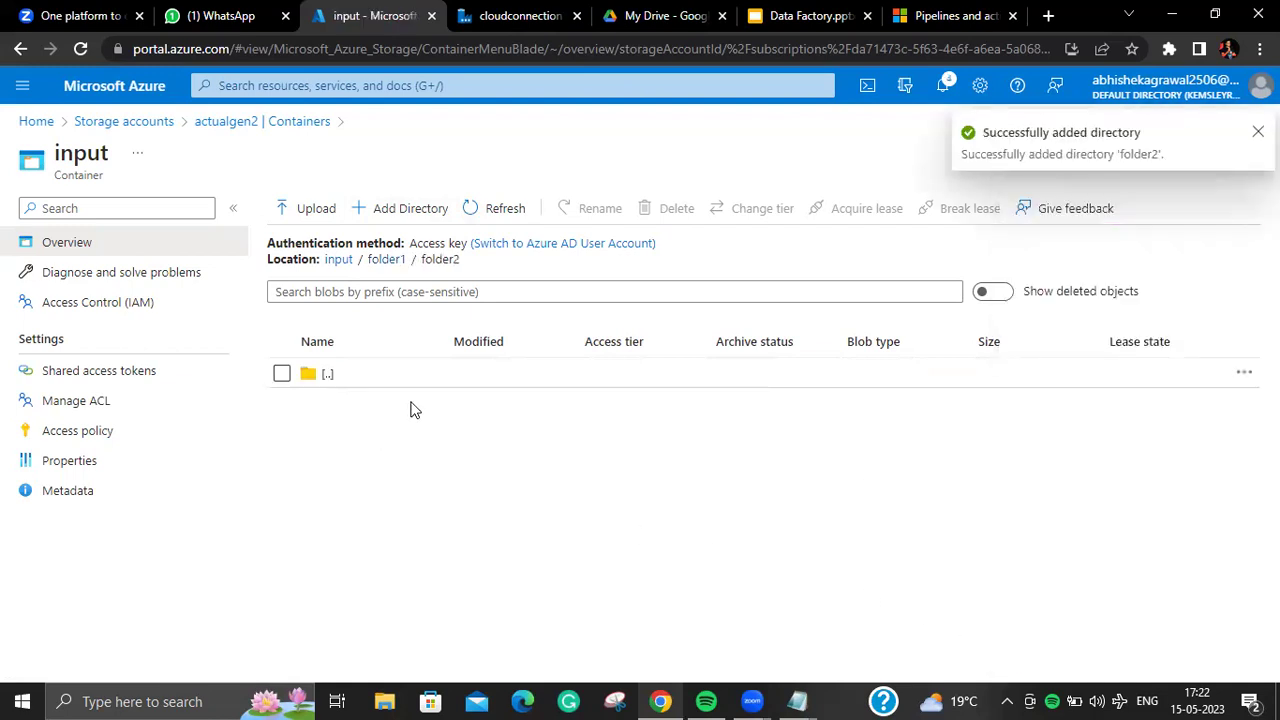
{"action": "left_click", "coordinate": [395, 210]}
{"action": "type", "text": "fold"}
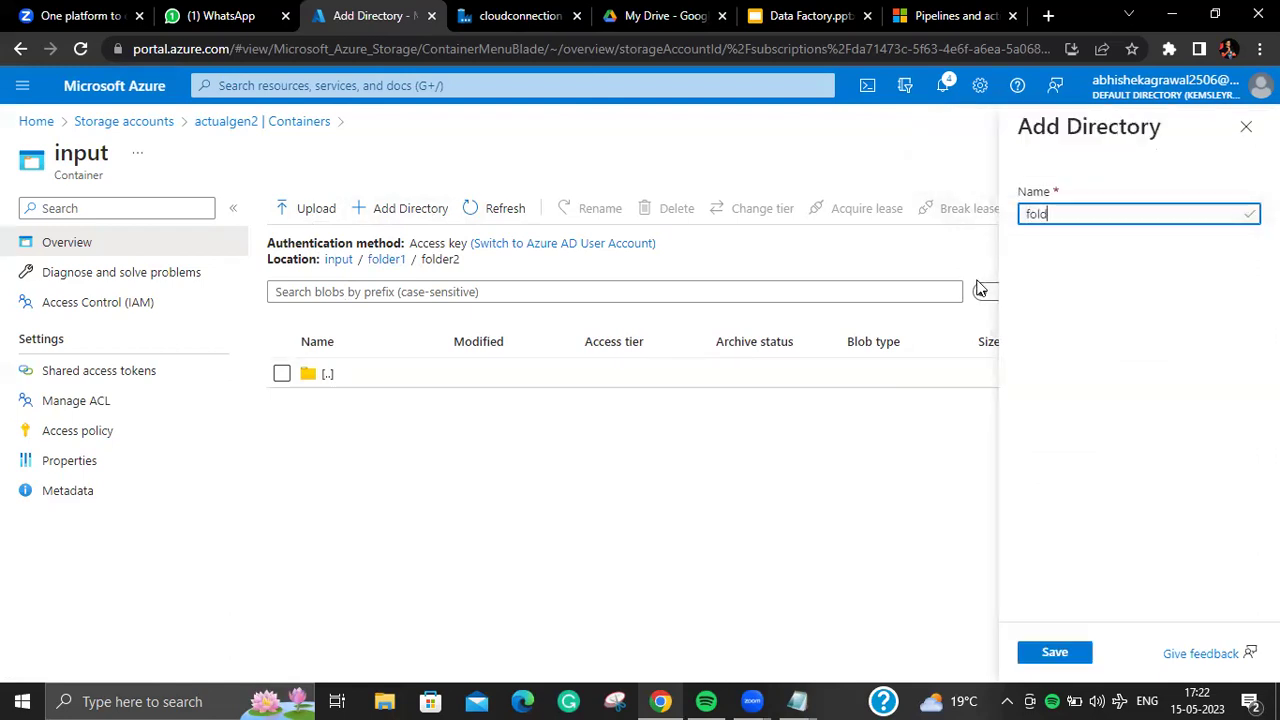
{"action": "type", "text": "er3"}
{"action": "left_click", "coordinate": [1050, 651]}
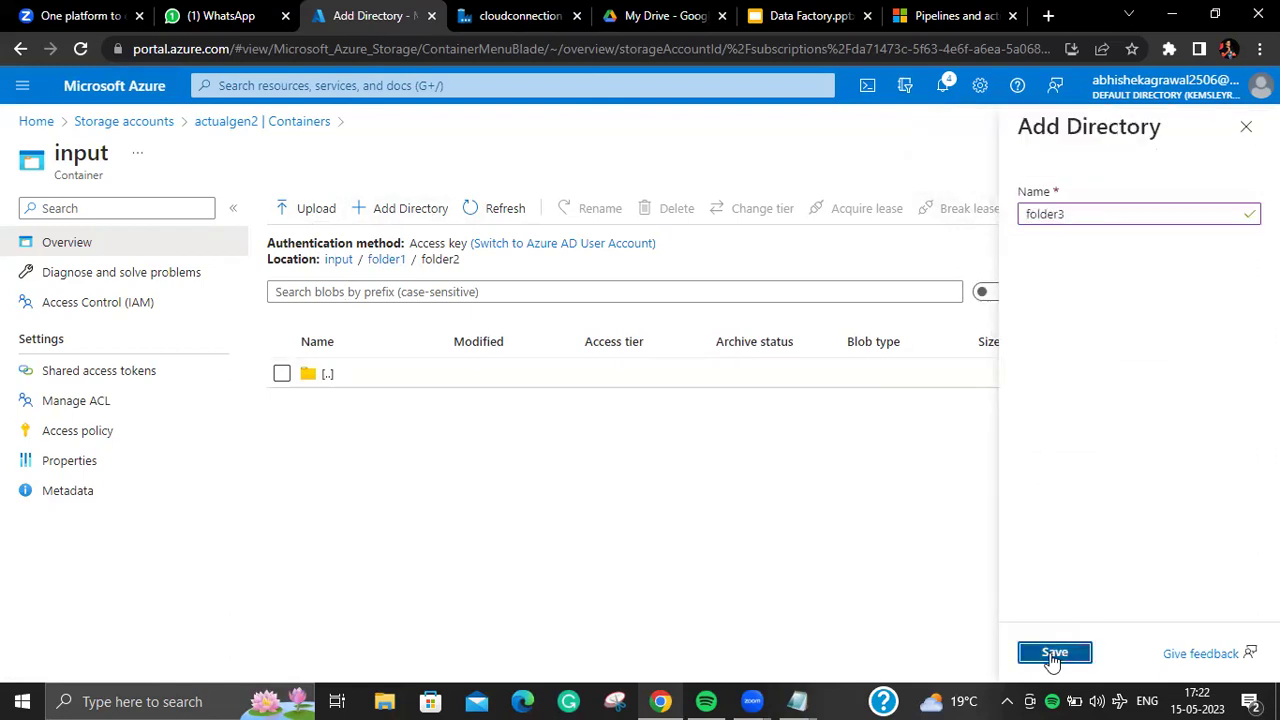
{"action": "left_click", "coordinate": [340, 403]}
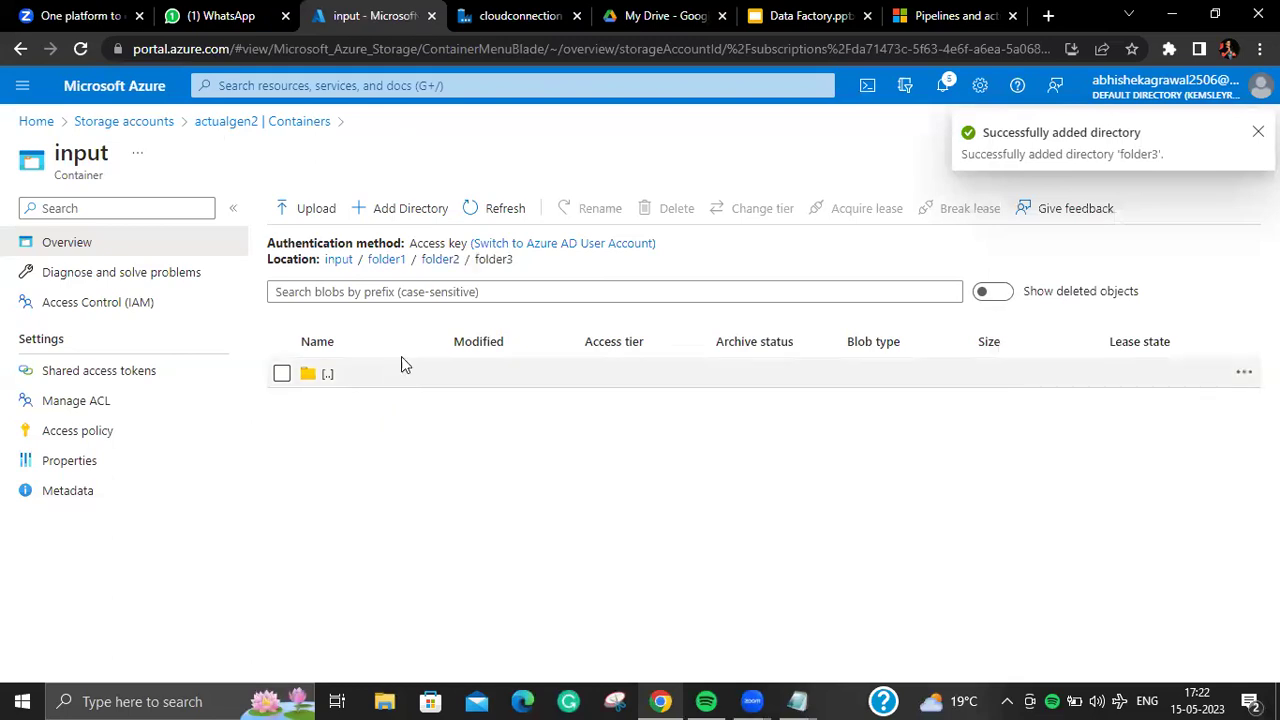
Step: Create folder4 inside folder3 and folder5 inside folder4, then go back to folder1
{"action": "left_click", "coordinate": [371, 208]}
{"action": "type", "text": "f"}
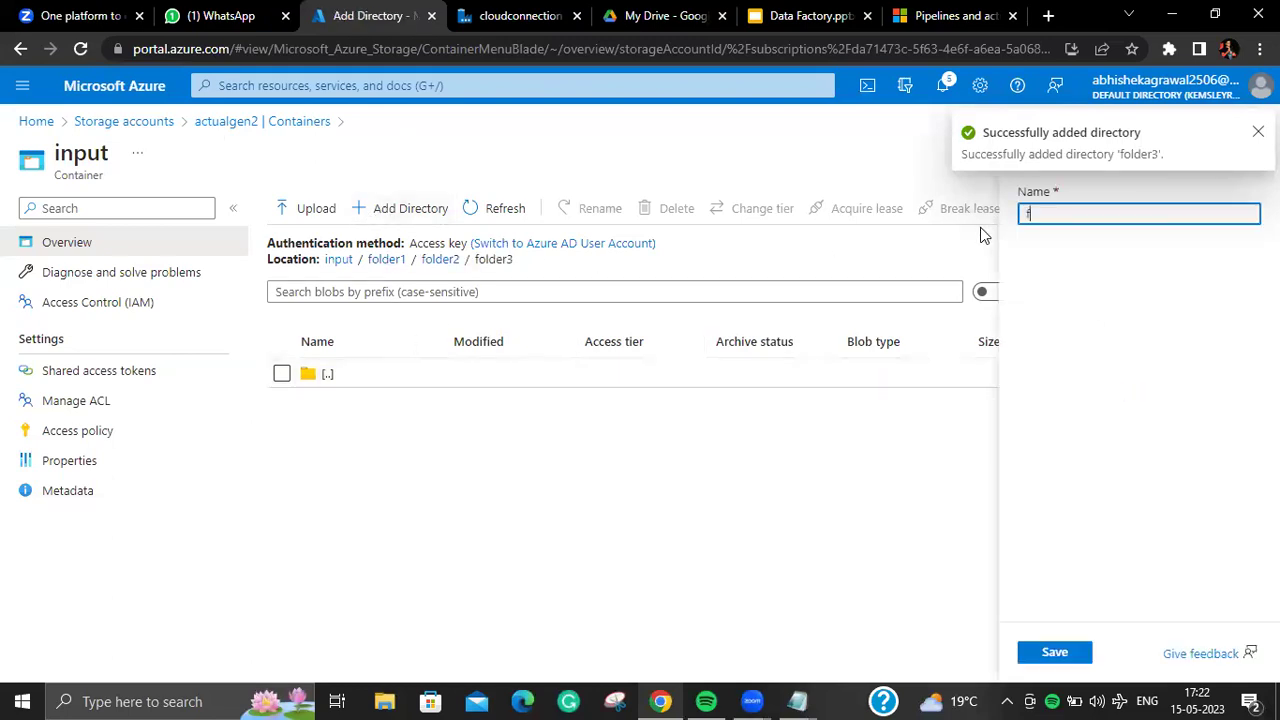
{"action": "type", "text": "olde"}
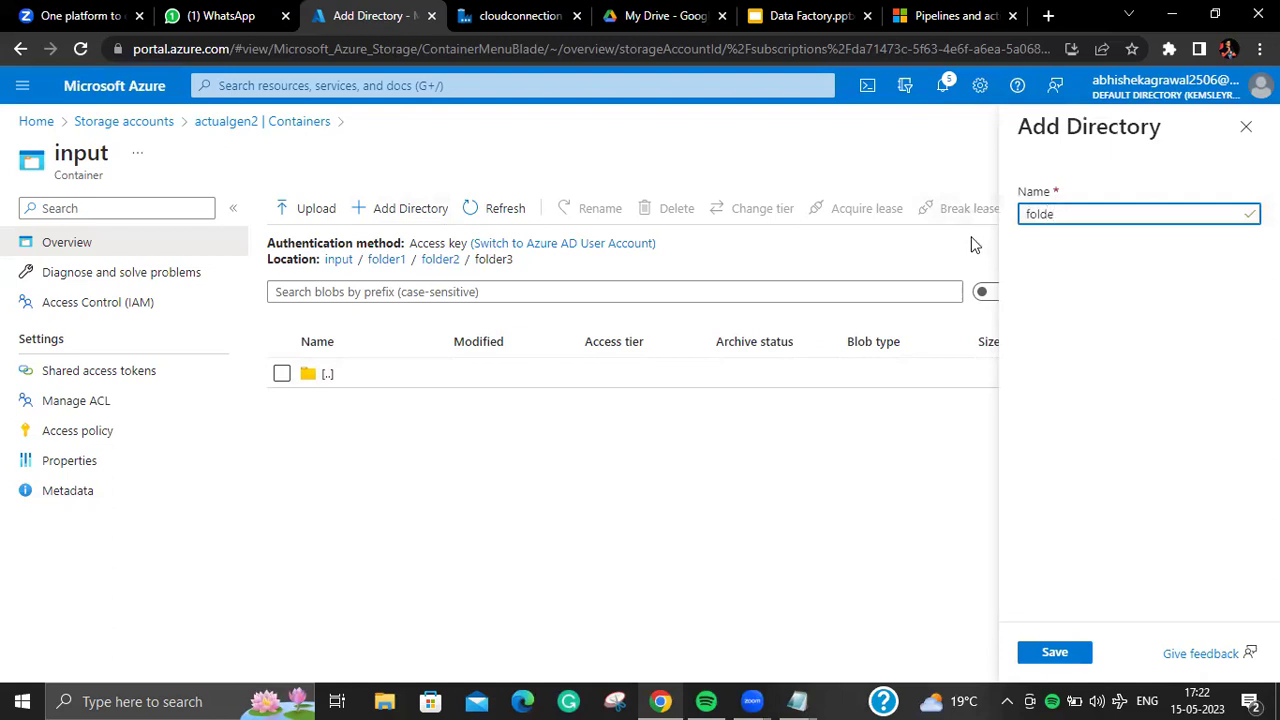
{"action": "type", "text": "r4"}
{"action": "left_click", "coordinate": [1055, 655]}
{"action": "left_click", "coordinate": [340, 403]}
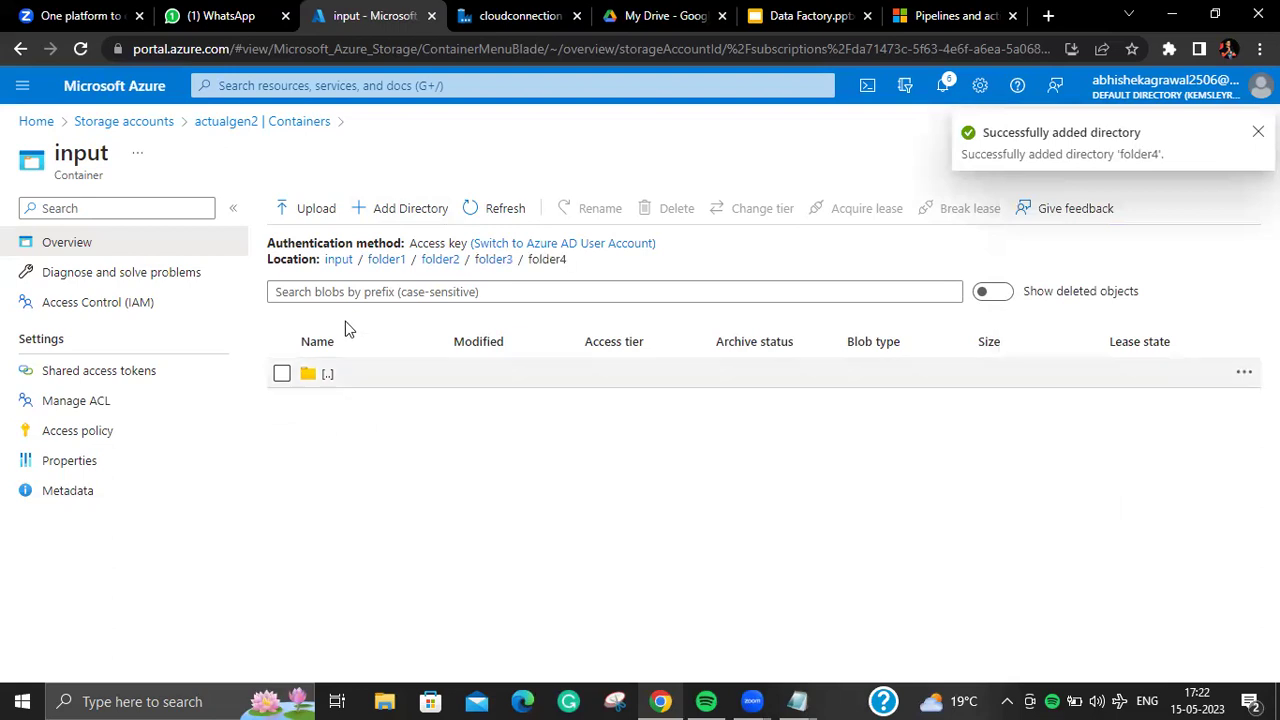
{"action": "left_click", "coordinate": [398, 208]}
{"action": "type", "text": "f"}
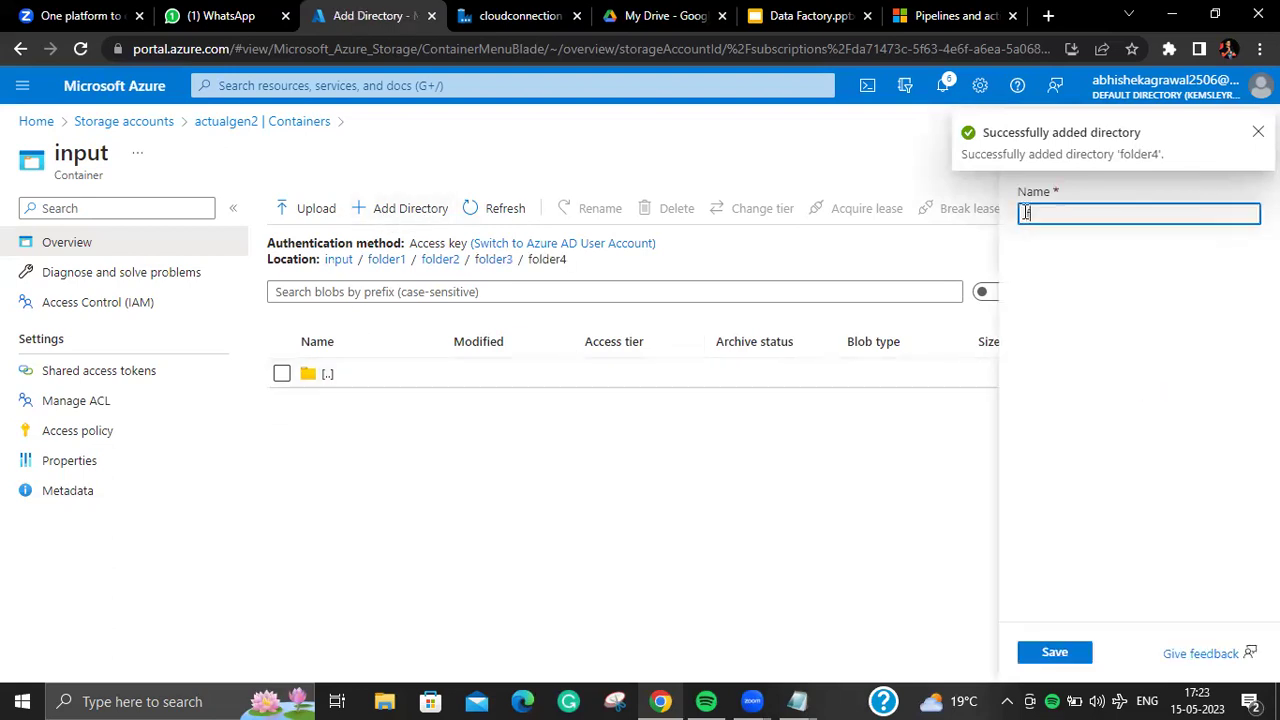
{"action": "type", "text": "older5"}
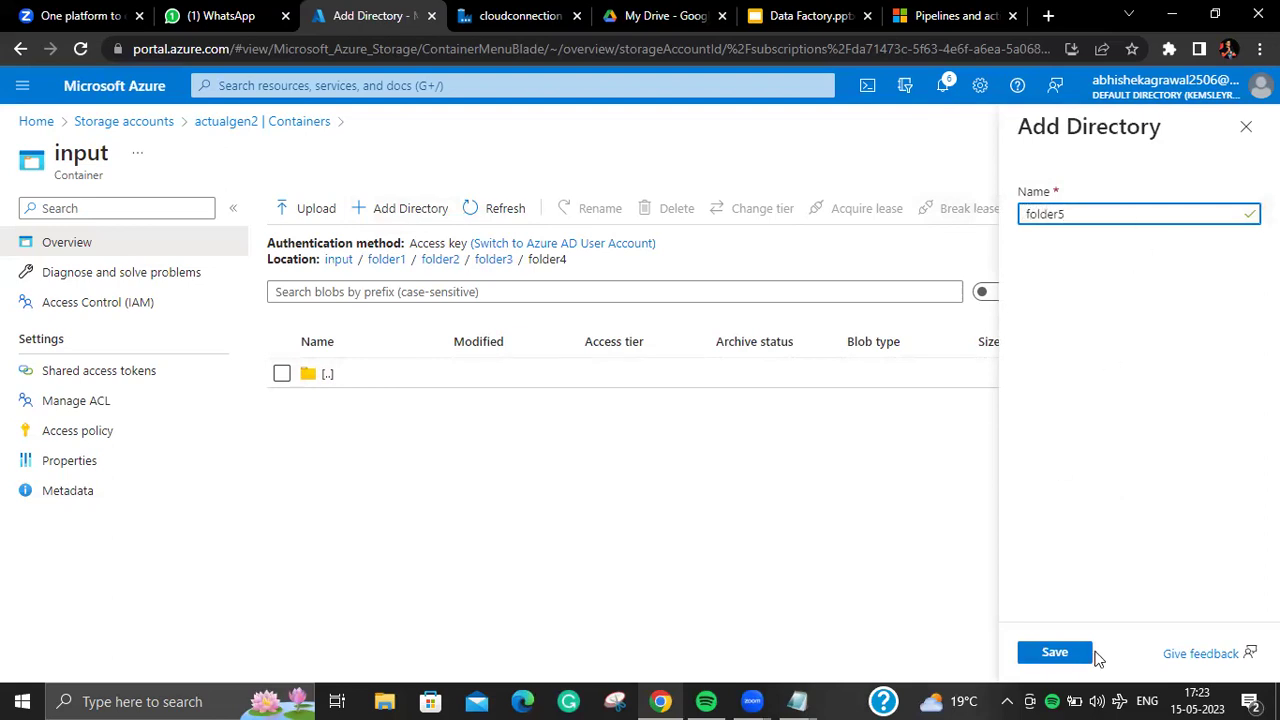
{"action": "left_click", "coordinate": [1086, 654]}
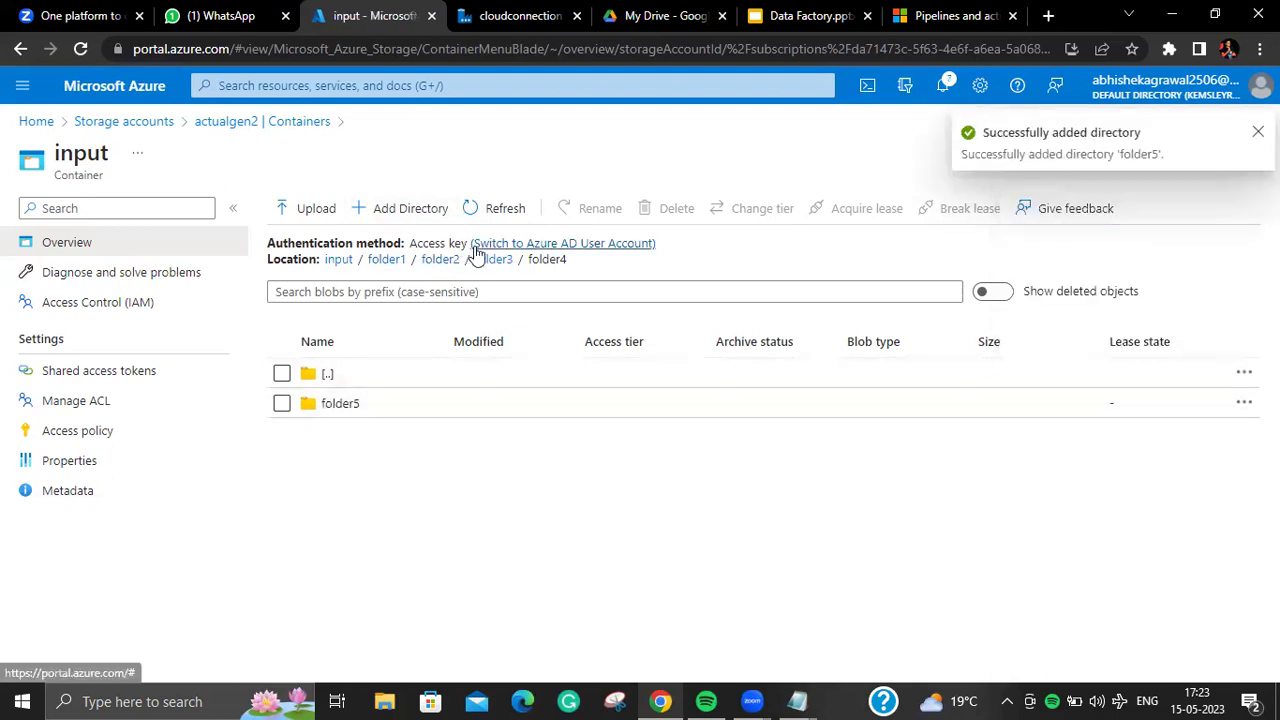
{"action": "left_click", "coordinate": [386, 260]}
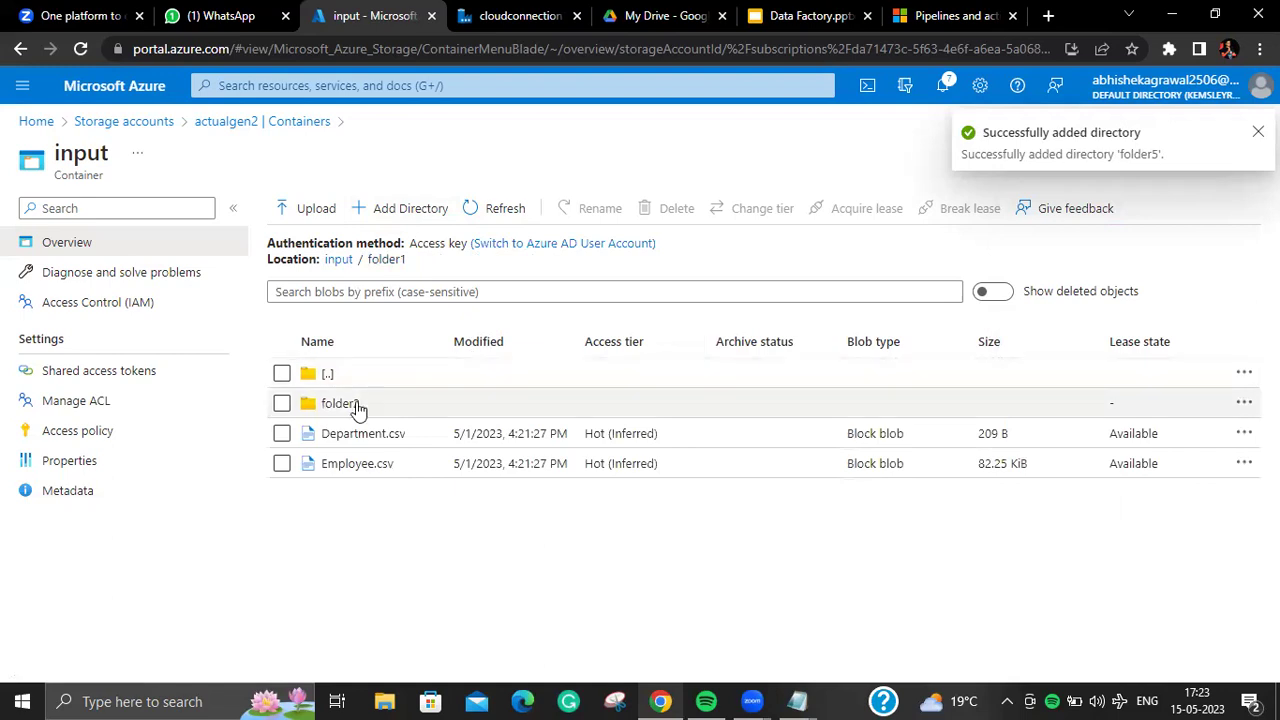
{"action": "left_click", "coordinate": [358, 405]}
Step: Upload Department1.csv from Documents > Class > Databricks > Project > CSV into folder2
{"action": "left_click", "coordinate": [338, 210]}
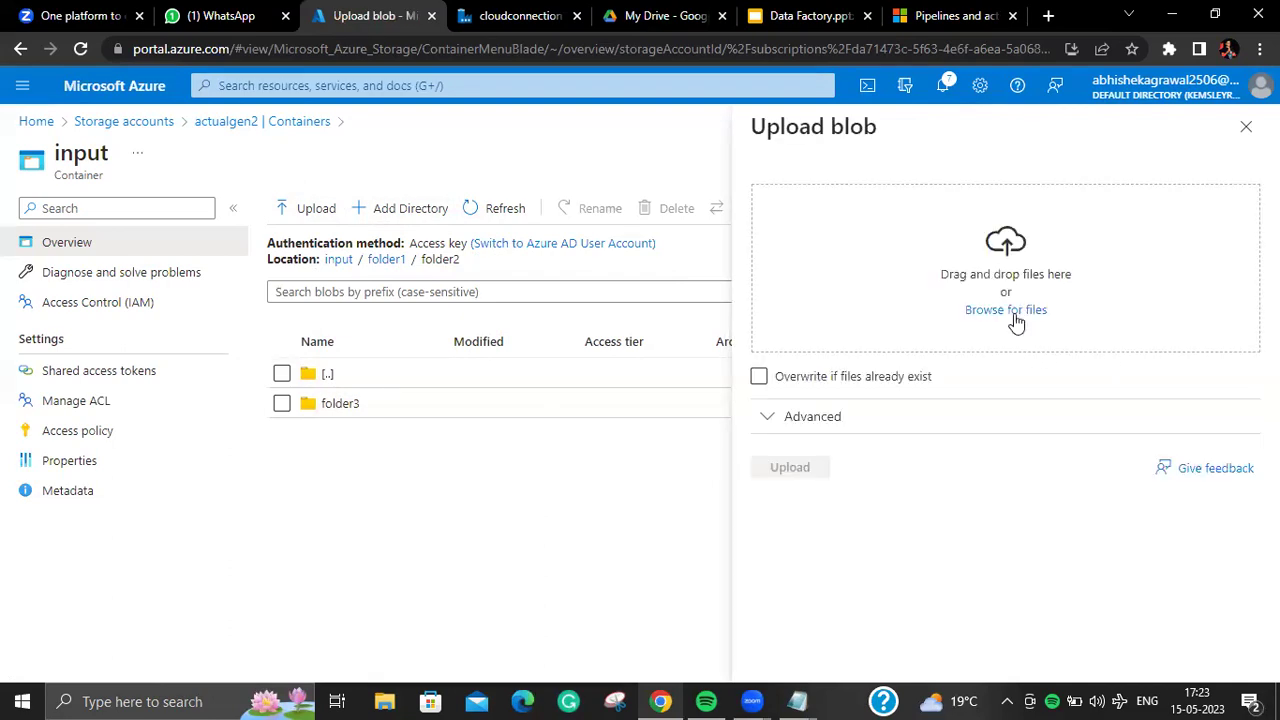
{"action": "left_click", "coordinate": [1016, 312]}
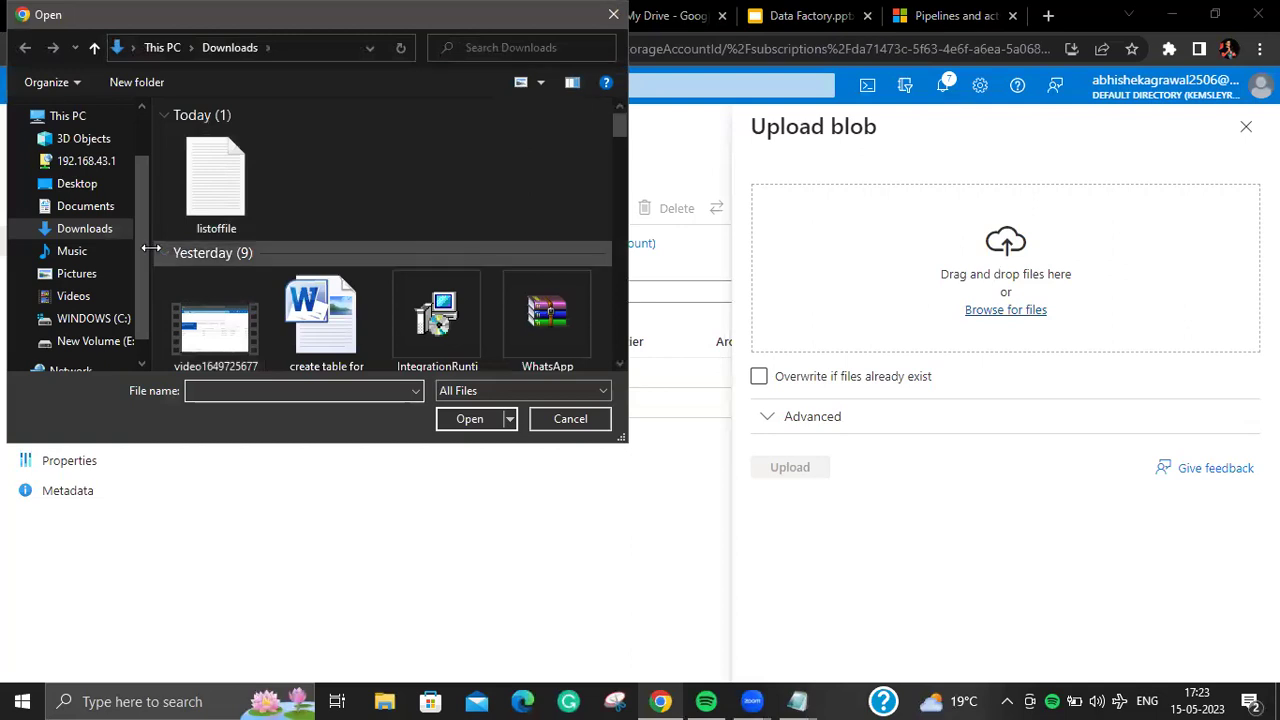
{"action": "left_click", "coordinate": [105, 207]}
{"action": "double_click", "coordinate": [233, 196]}
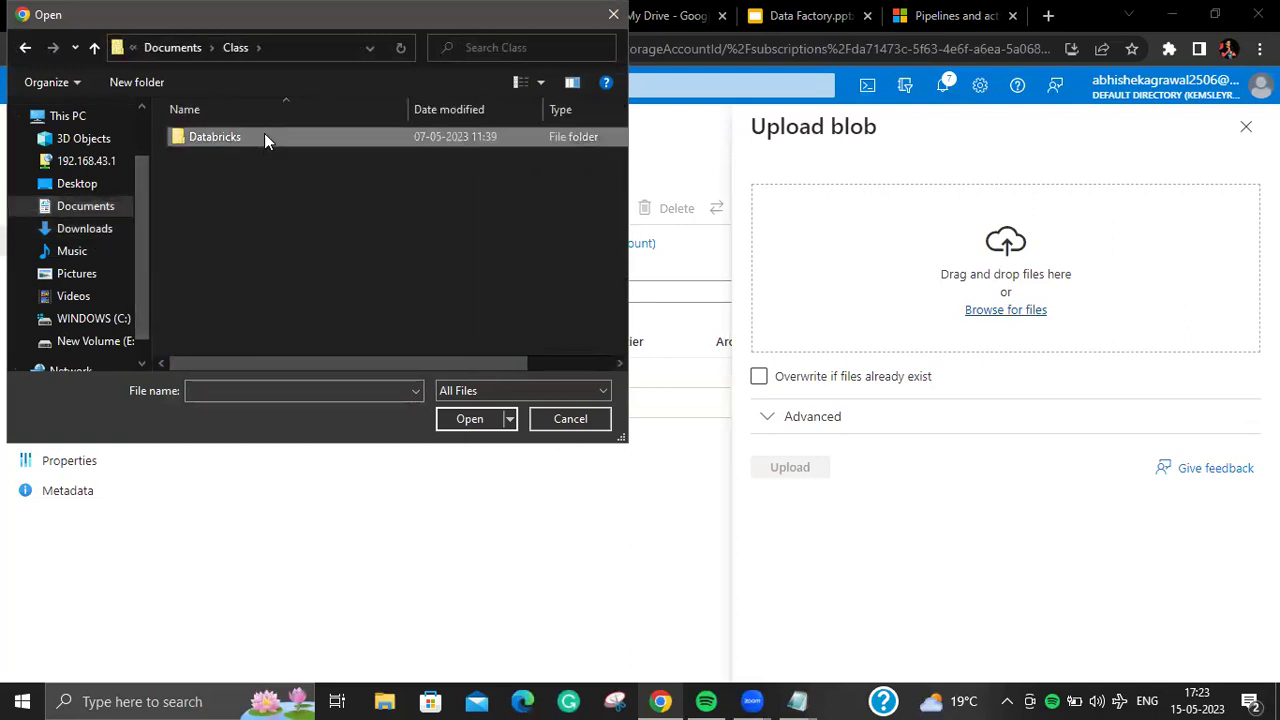
{"action": "double_click", "coordinate": [264, 137]}
{"action": "double_click", "coordinate": [265, 134]}
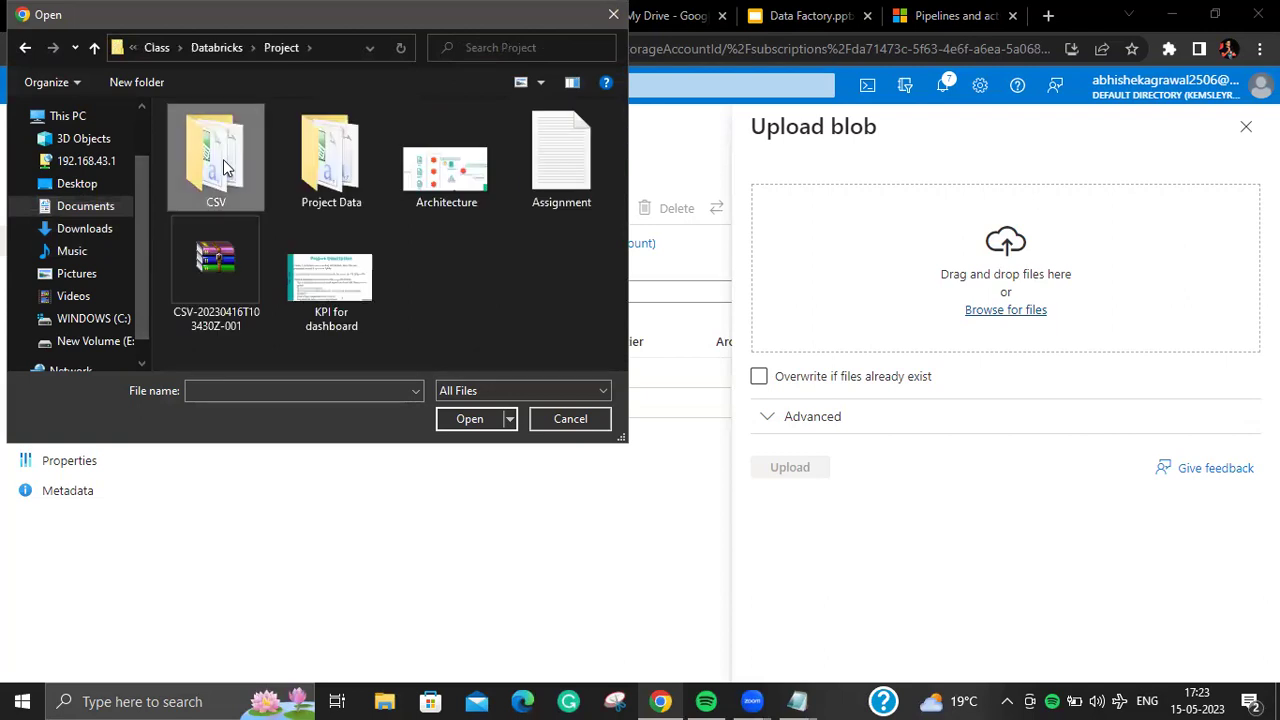
{"action": "double_click", "coordinate": [224, 167]}
{"action": "left_click", "coordinate": [223, 157]}
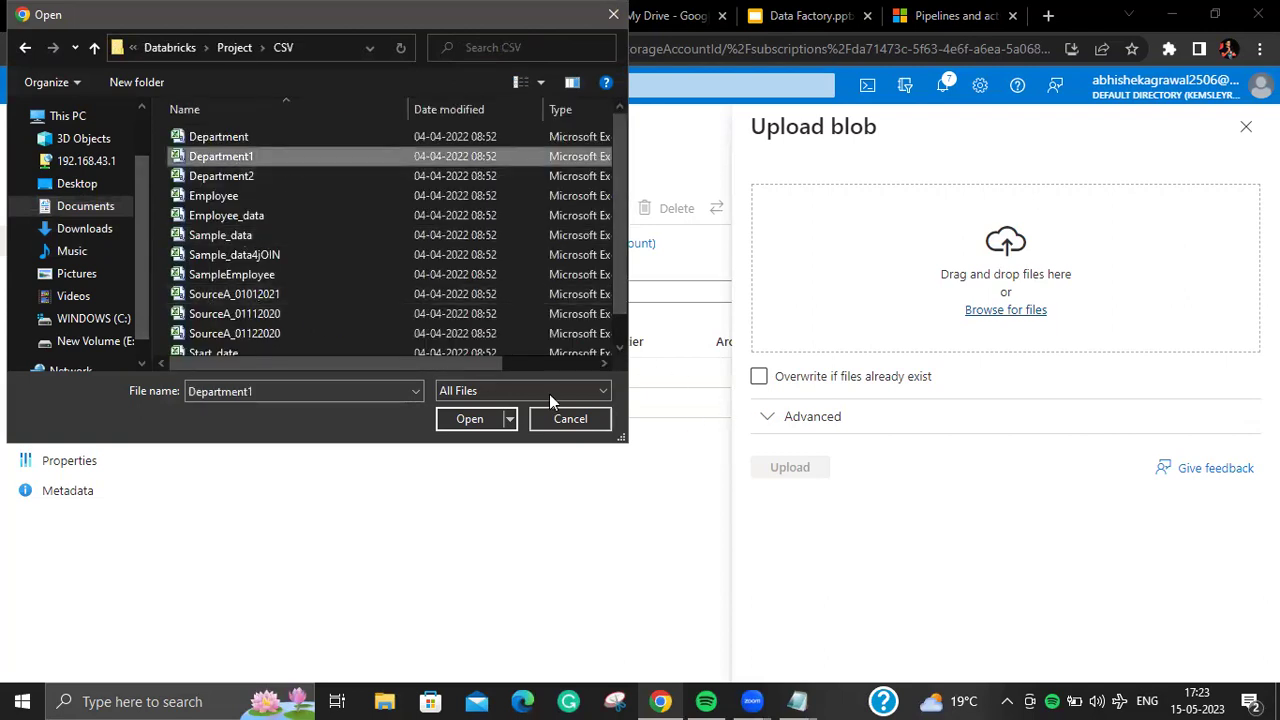
{"action": "left_click", "coordinate": [495, 419]}
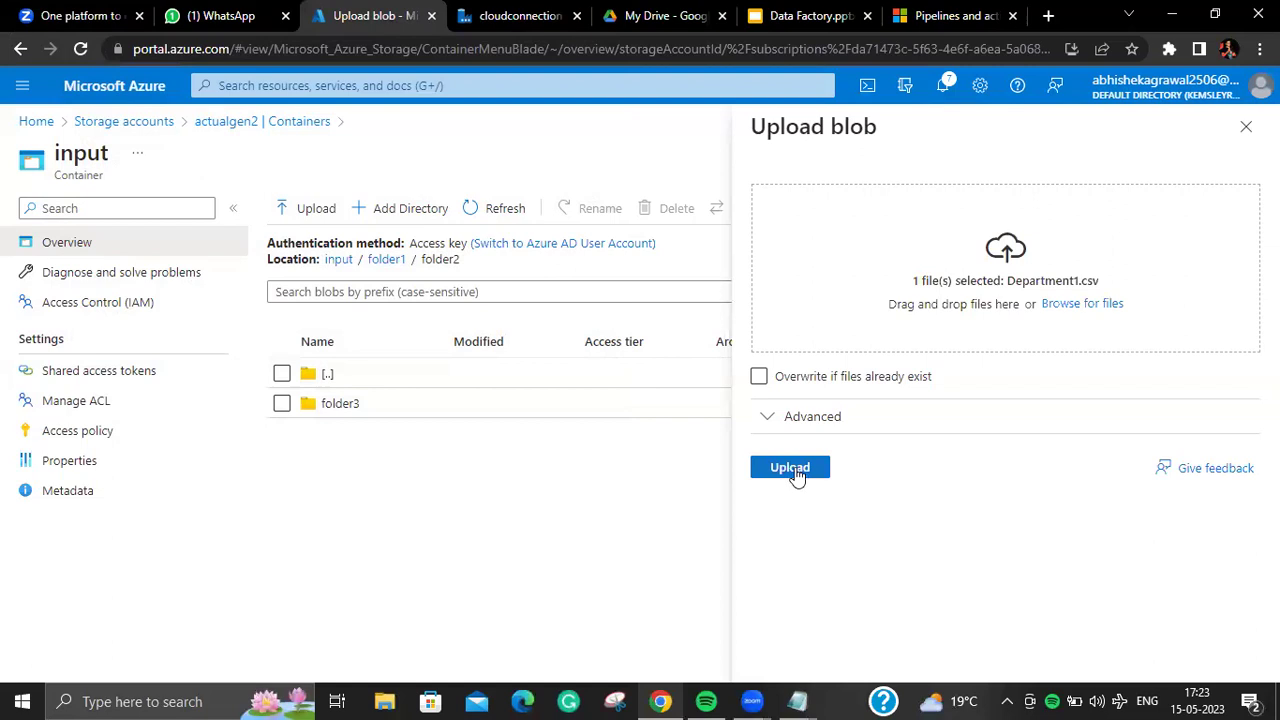
{"action": "left_click", "coordinate": [793, 469]}
Step: Upload Employee_data.csv into folder3
{"action": "left_click", "coordinate": [505, 430]}
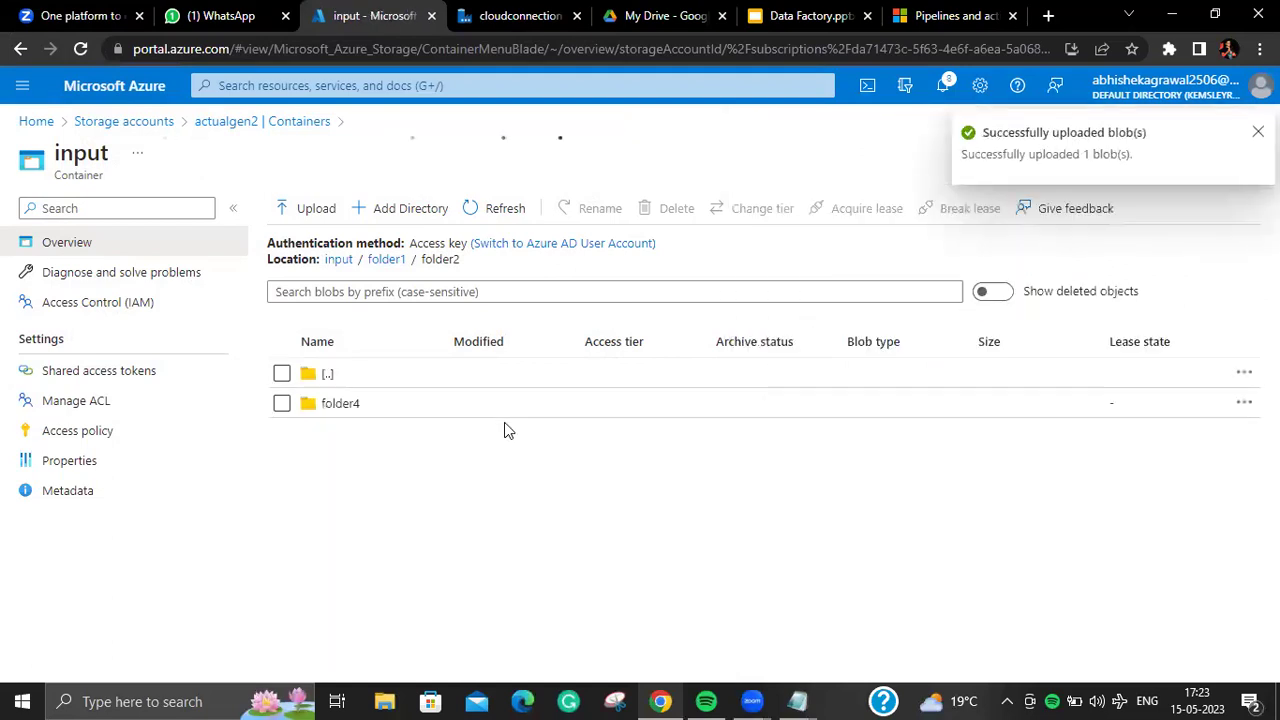
{"action": "left_click", "coordinate": [316, 208]}
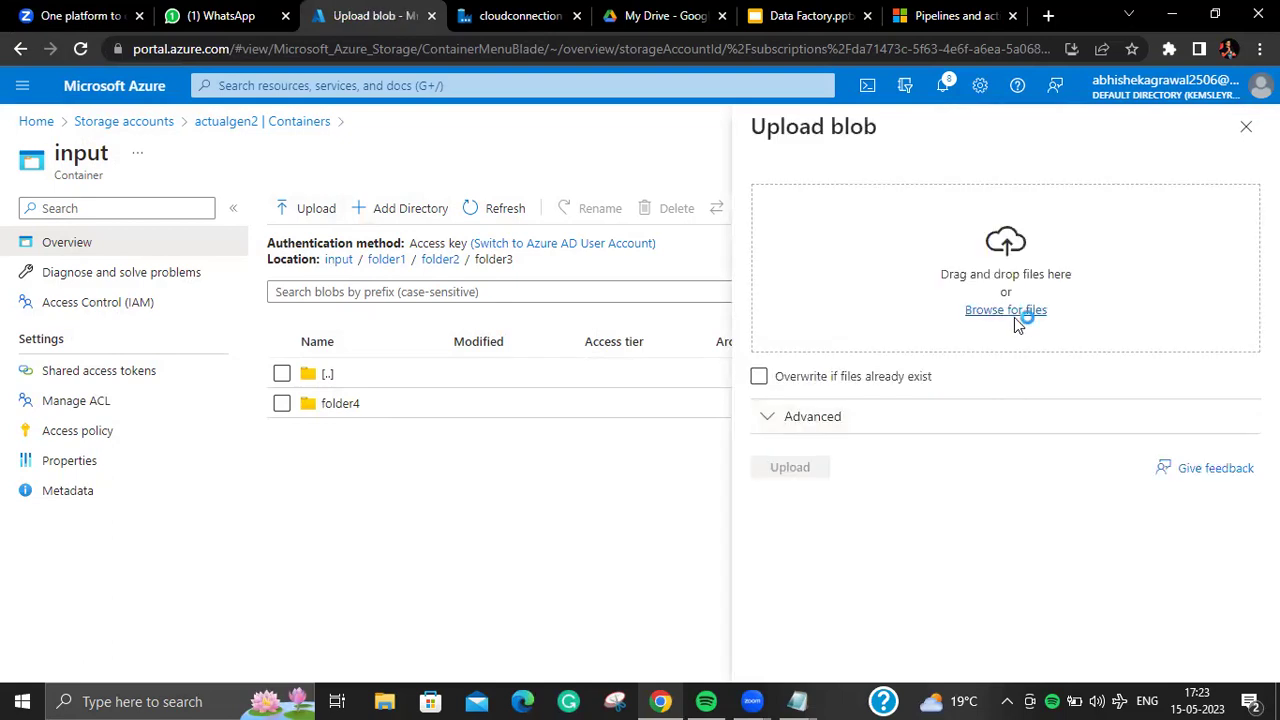
{"action": "left_click", "coordinate": [251, 215]}
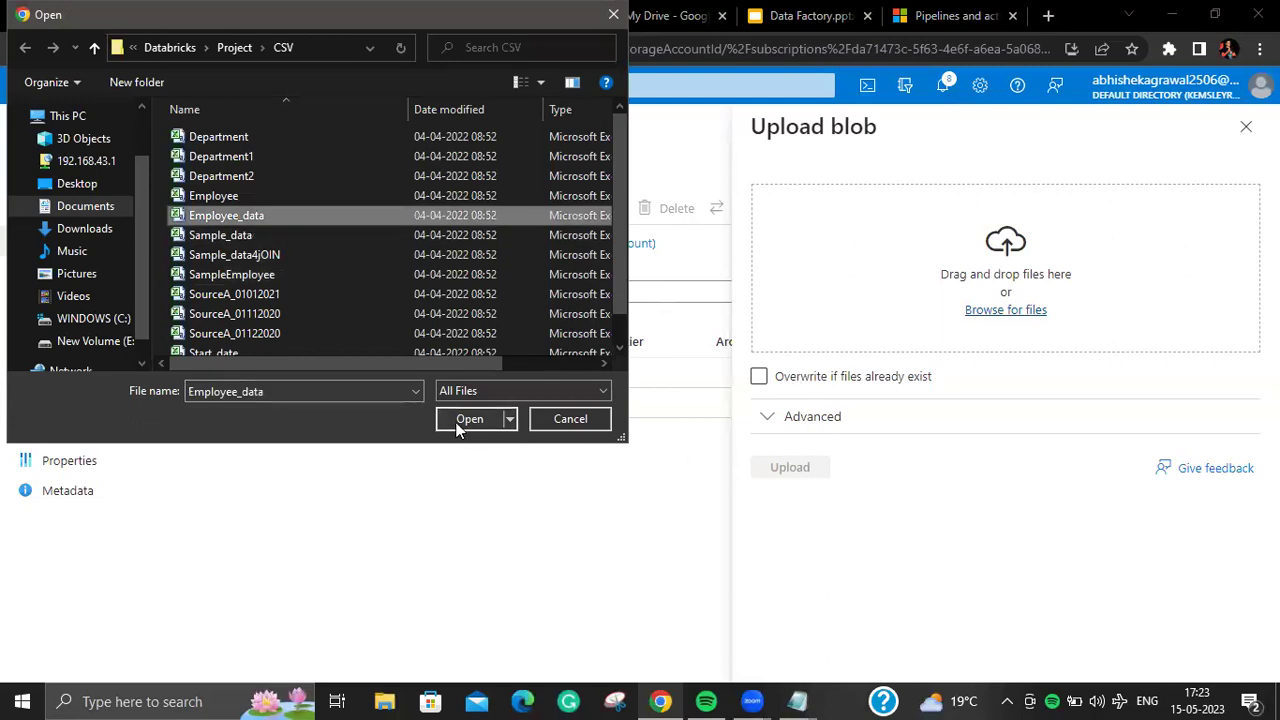
{"action": "left_click", "coordinate": [470, 419]}
{"action": "left_click", "coordinate": [829, 467]}
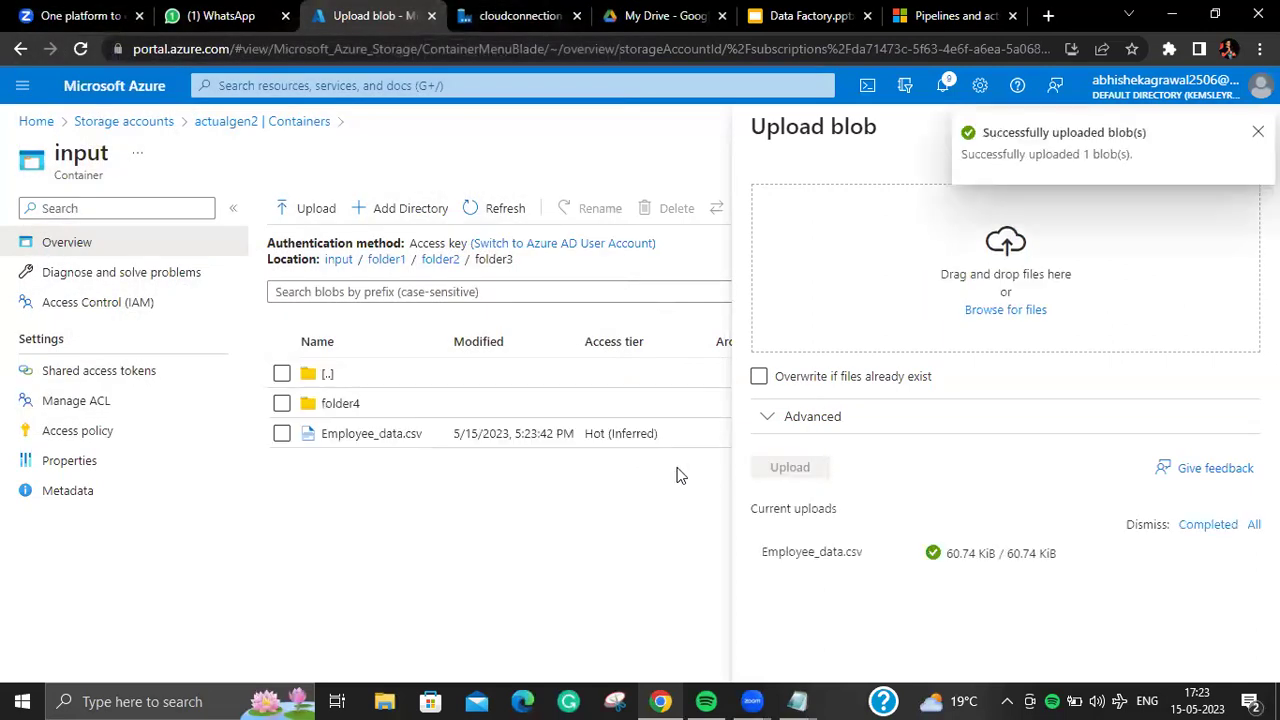
Step: Upload Employee_data.csv, Sample_data.csv, Sample_data4jOIN.csv and SampleEmployee.csv into folder4
{"action": "left_click", "coordinate": [380, 410]}
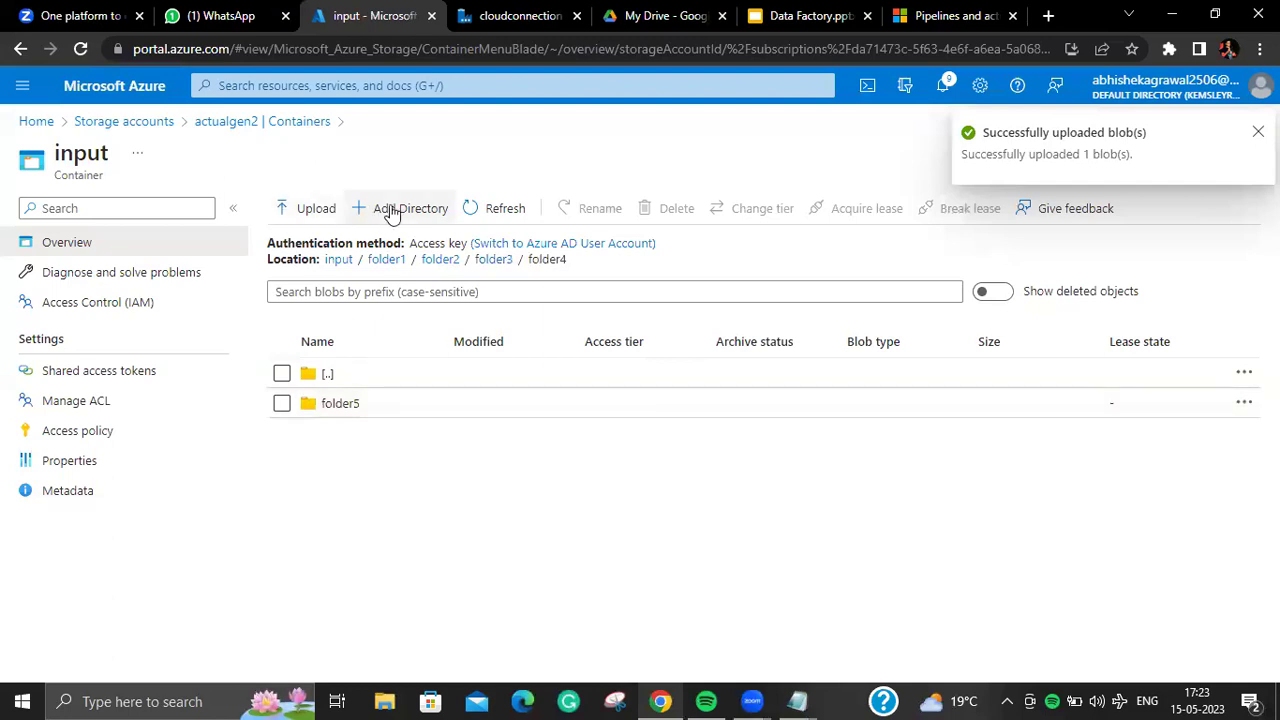
{"action": "left_click", "coordinate": [320, 209]}
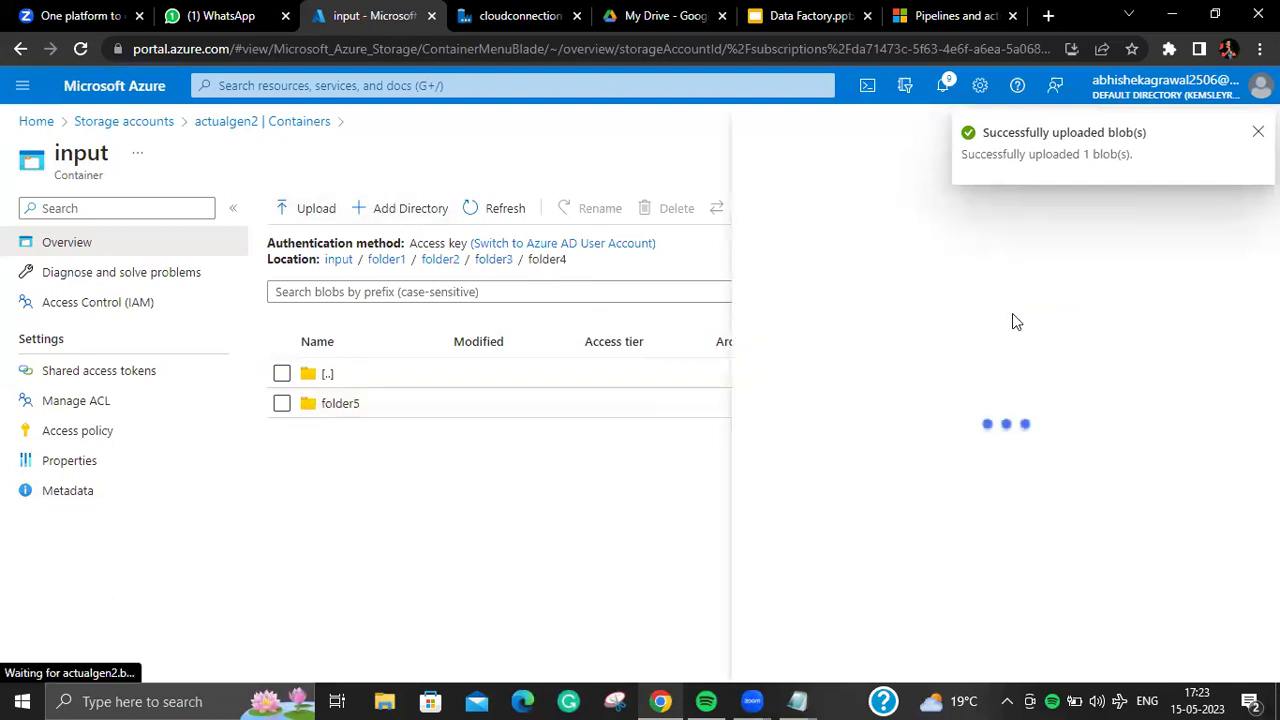
{"action": "left_click", "coordinate": [1258, 131]}
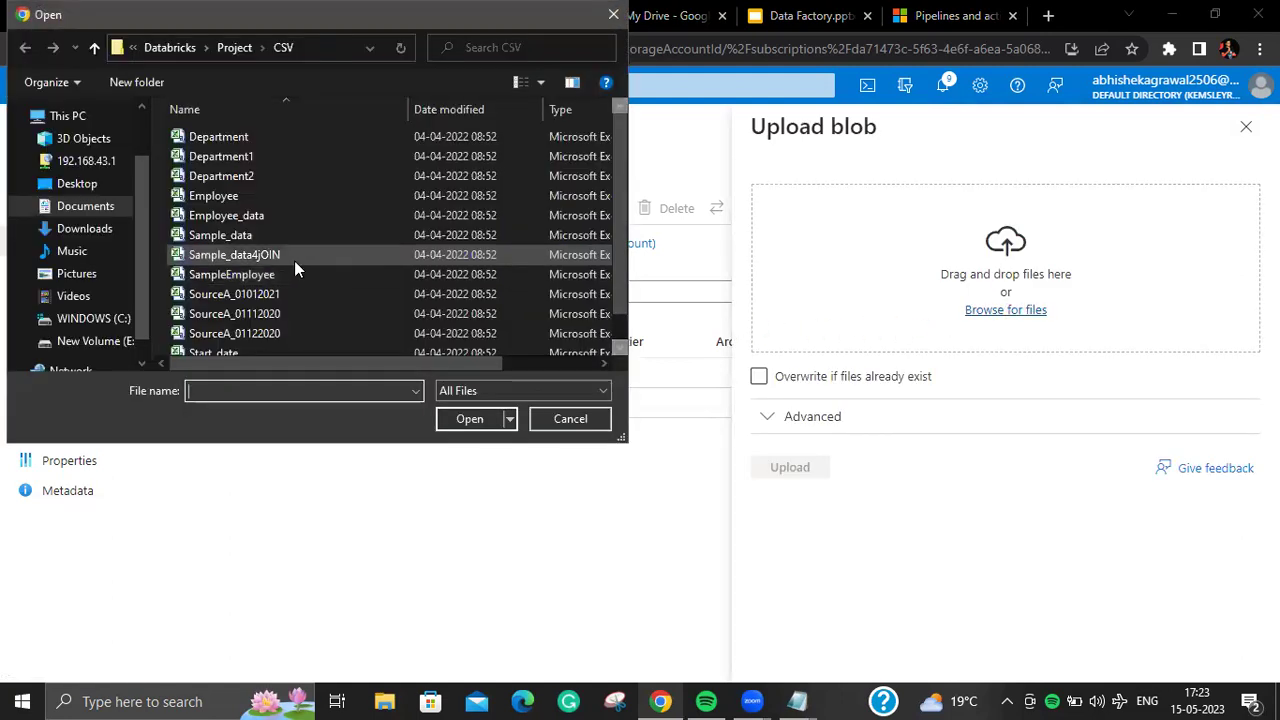
{"action": "left_click", "coordinate": [272, 212]}
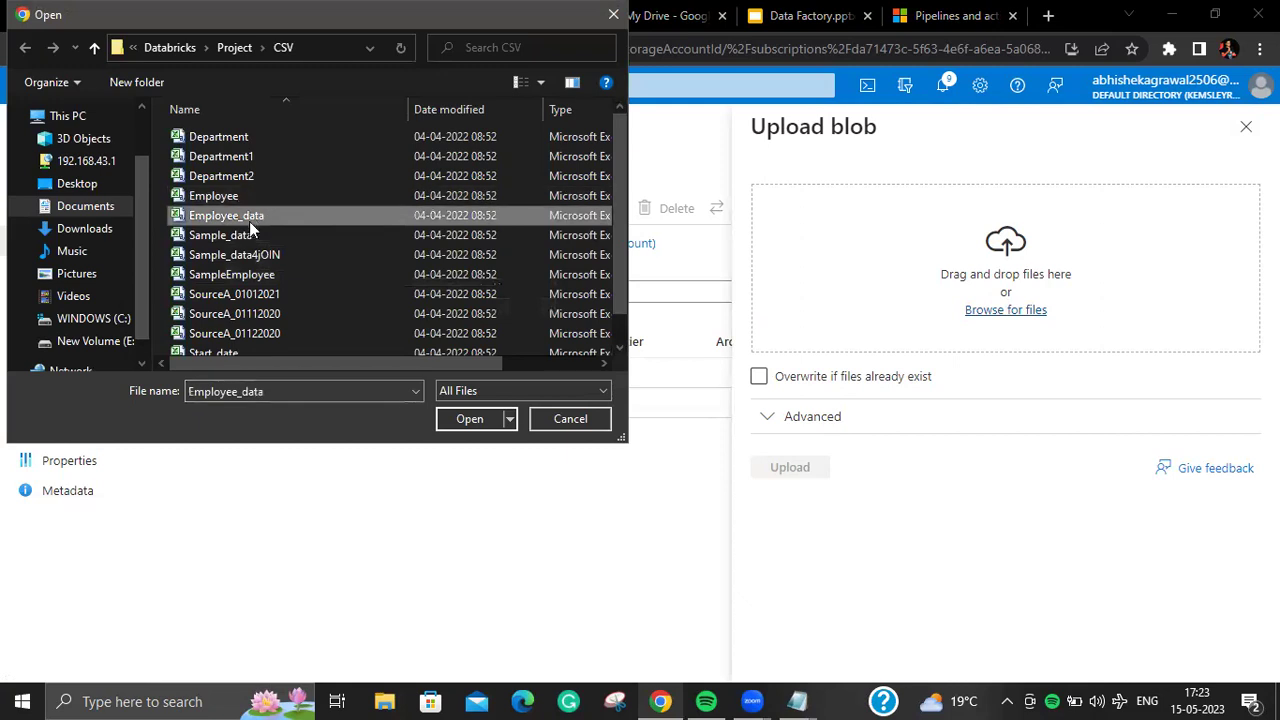
{"action": "left_click", "coordinate": [249, 235], "text": "ctrl"}
{"action": "left_click", "coordinate": [252, 255], "text": "ctrl"}
{"action": "left_click", "coordinate": [249, 275], "text": "ctrl"}
{"action": "left_click", "coordinate": [466, 419]}
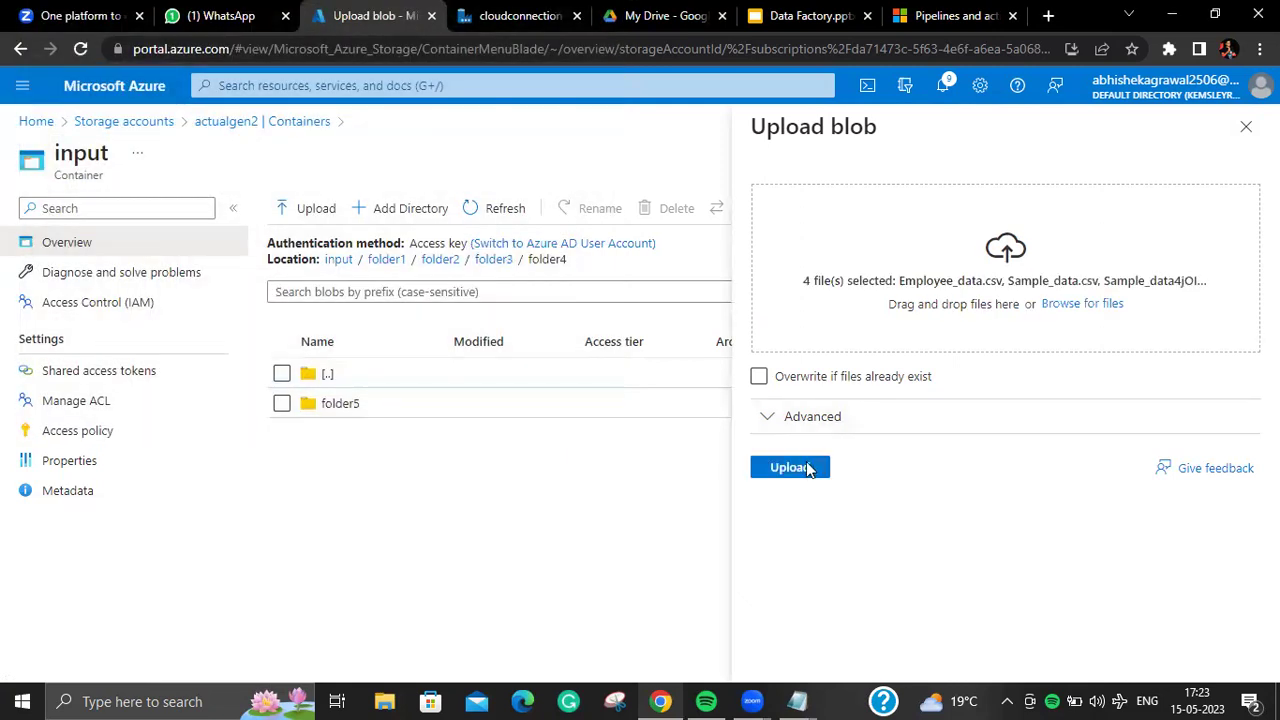
{"action": "left_click", "coordinate": [789, 467]}
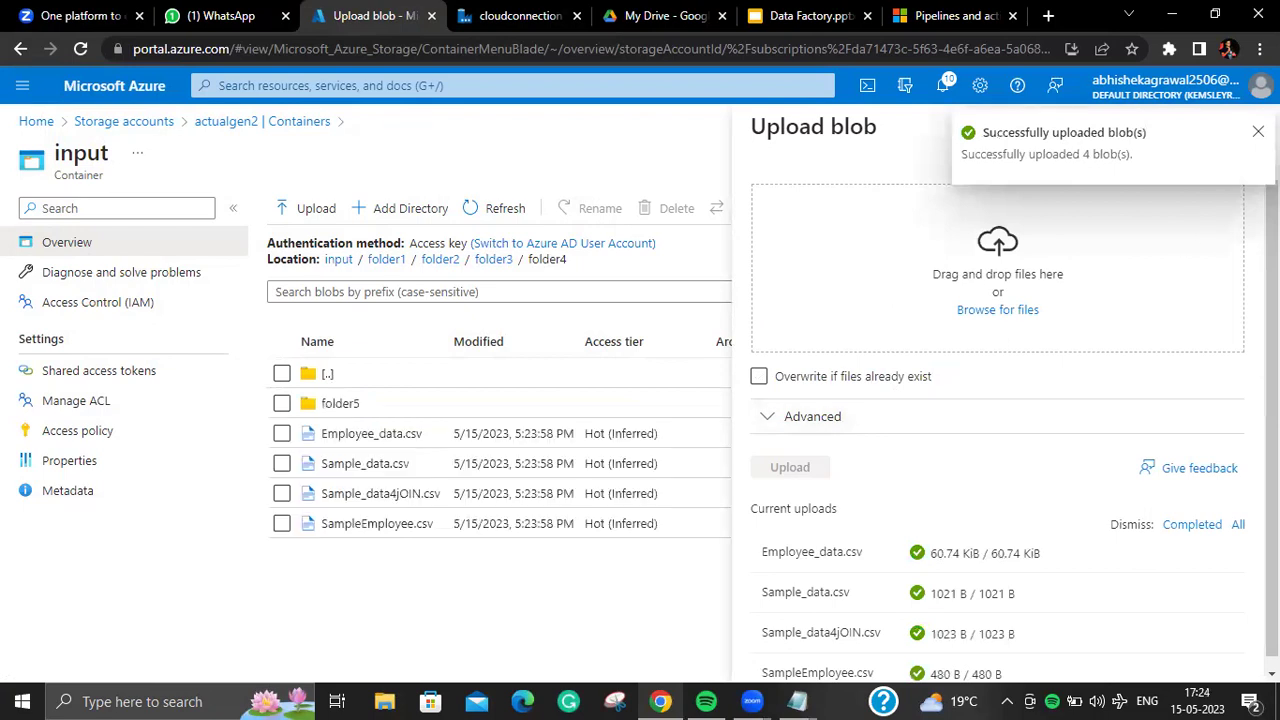
{"action": "left_click", "coordinate": [1246, 126]}
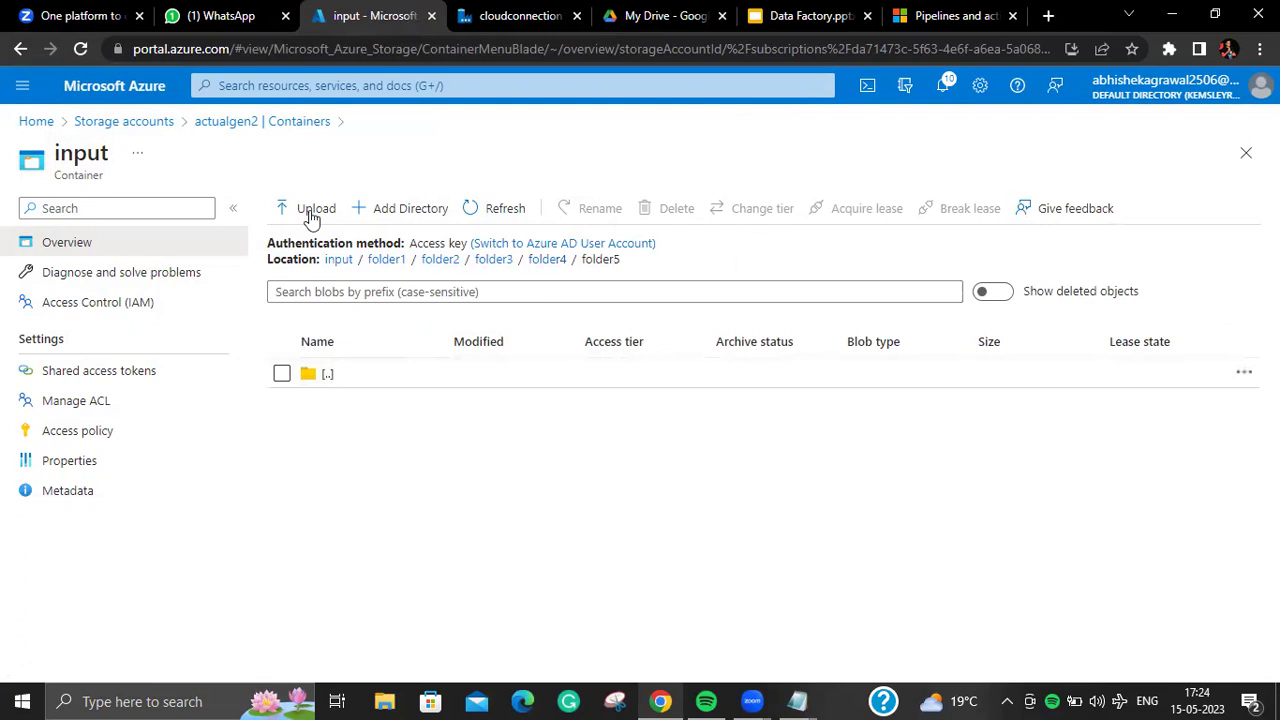
Step: Browse input > folder1 > folder2 > folder3 > folder4 to verify the uploads, then go back to folder1
{"action": "left_click", "coordinate": [254, 124]}
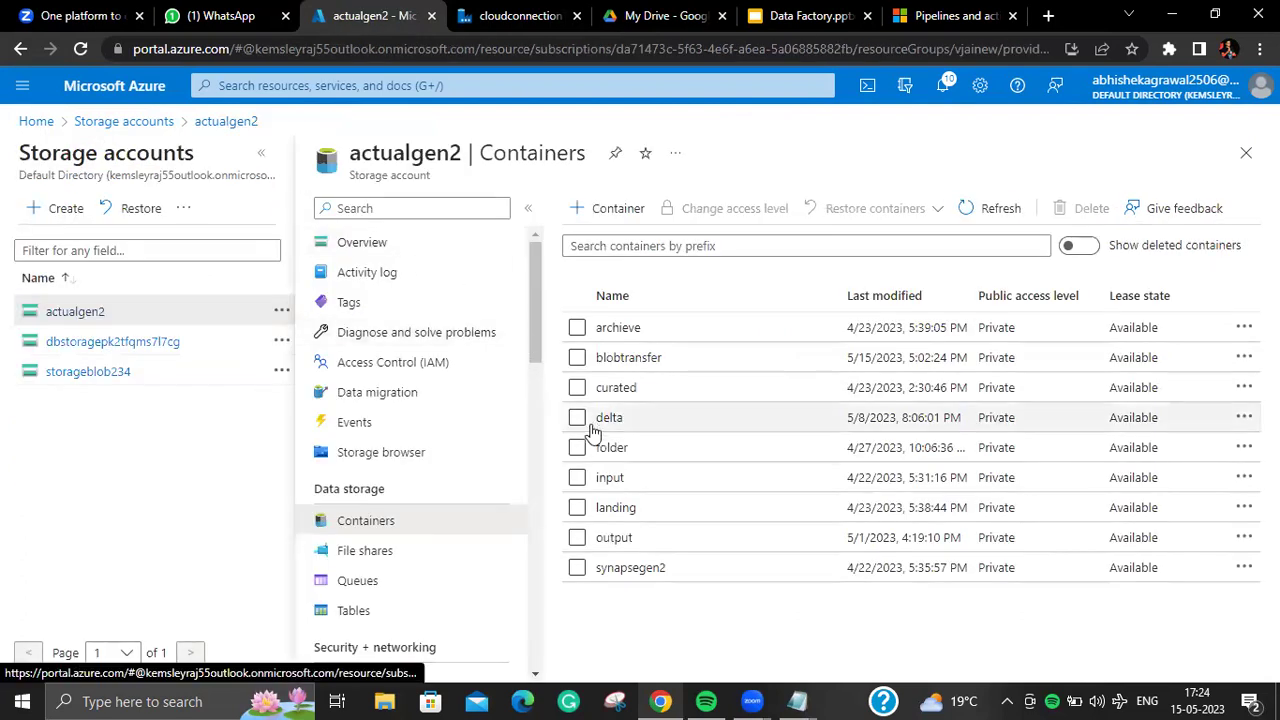
{"action": "left_click", "coordinate": [612, 480]}
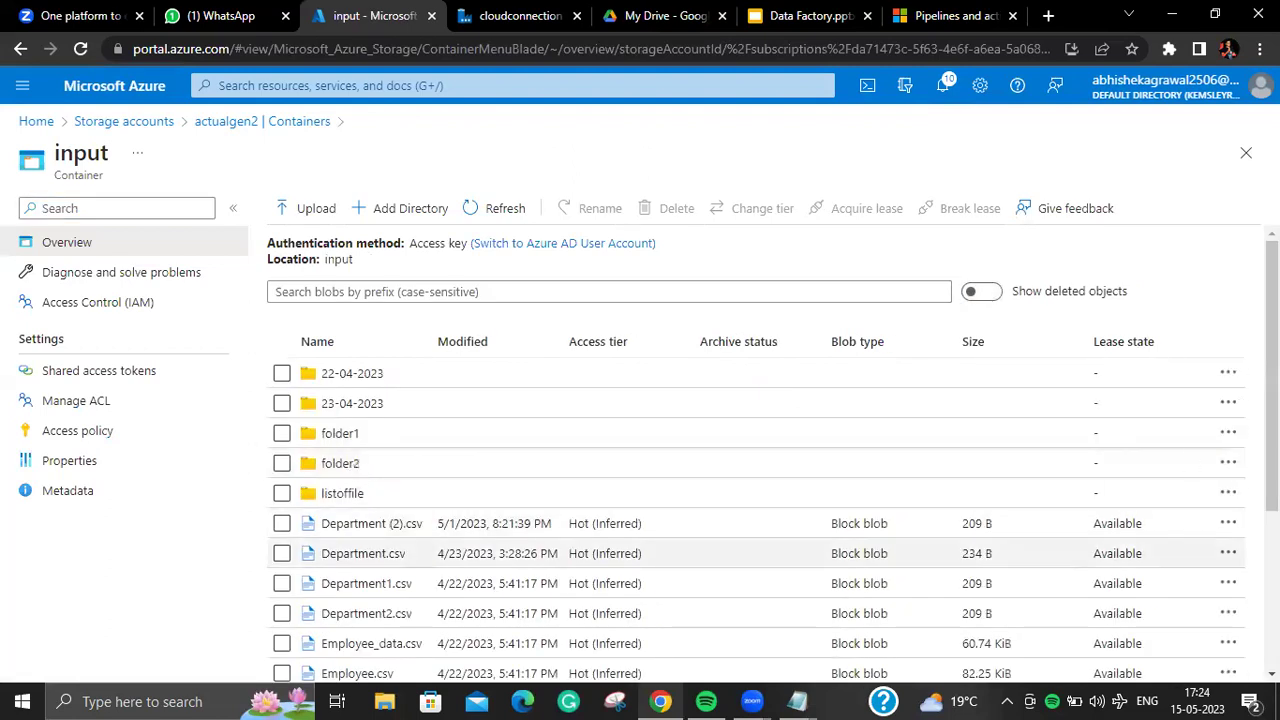
{"action": "scroll", "coordinate": [356, 465], "scroll_direction": "down", "scroll_amount": 2}
{"action": "scroll", "coordinate": [756, 450], "scroll_direction": "down", "scroll_amount": 1}
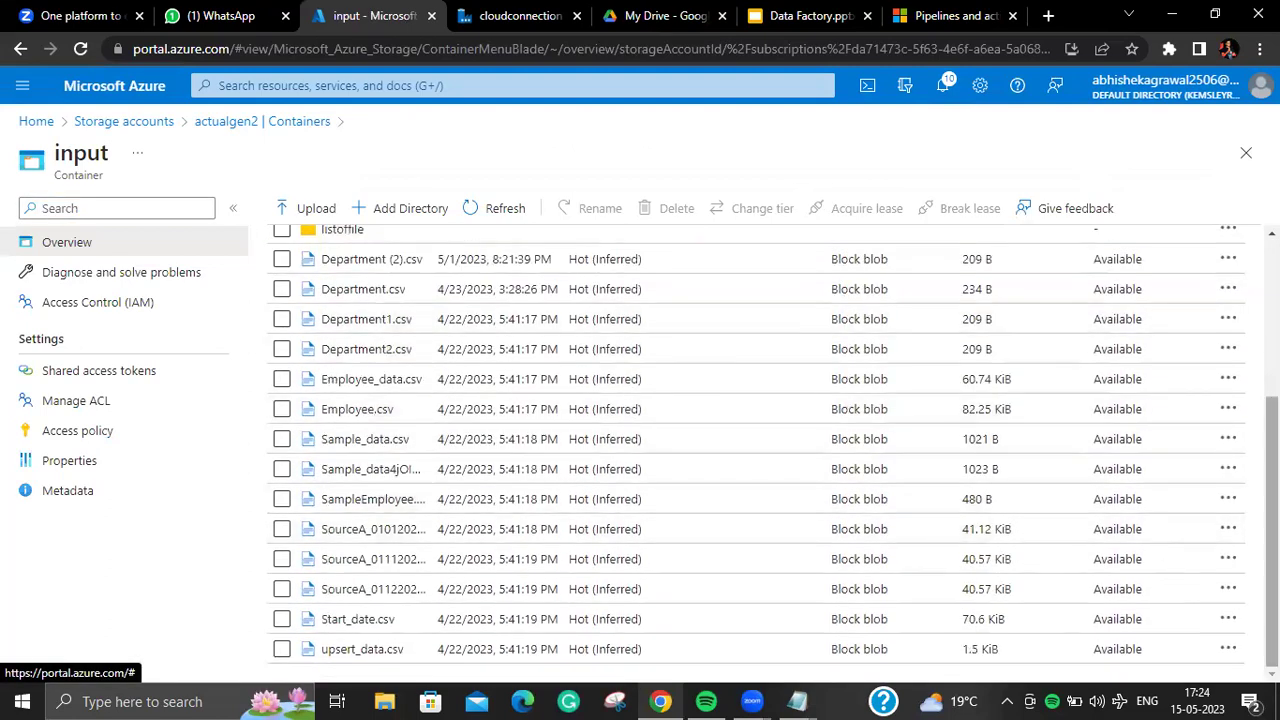
{"action": "scroll", "coordinate": [756, 450], "scroll_direction": "up", "scroll_amount": 2}
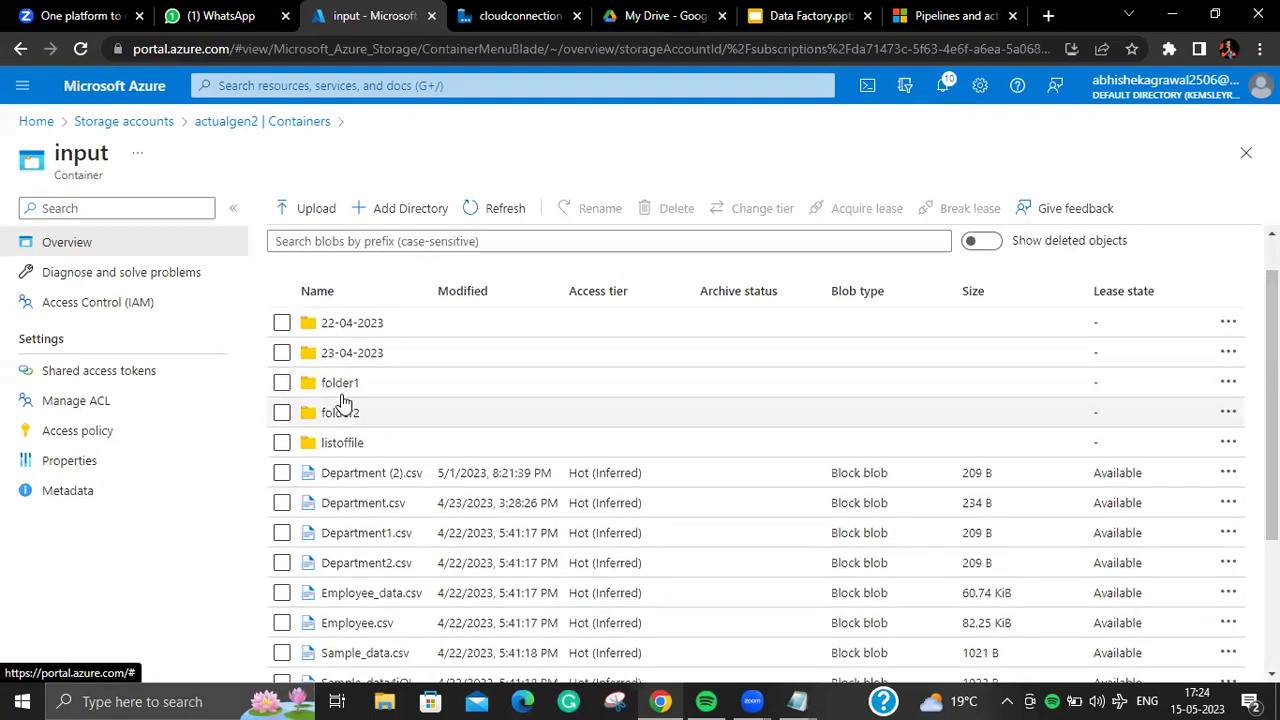
{"action": "left_click", "coordinate": [352, 392]}
{"action": "left_click", "coordinate": [354, 398]}
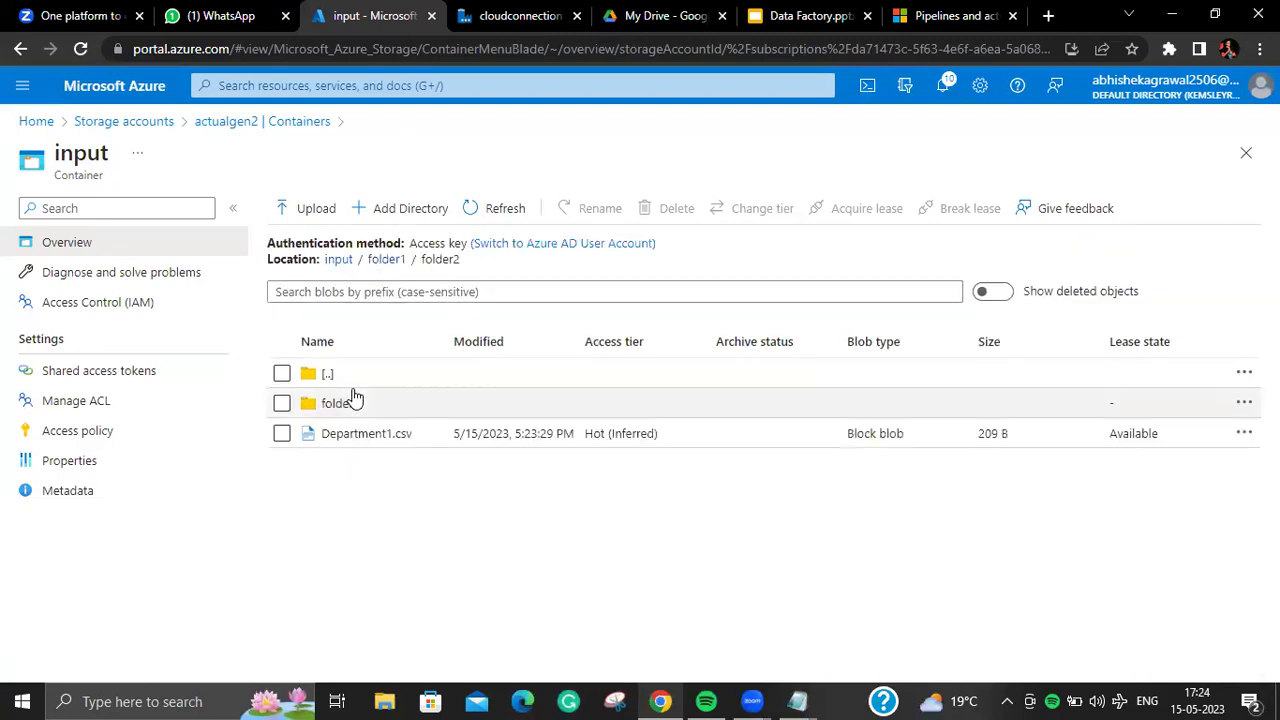
{"action": "left_click", "coordinate": [354, 398]}
{"action": "left_click", "coordinate": [351, 401]}
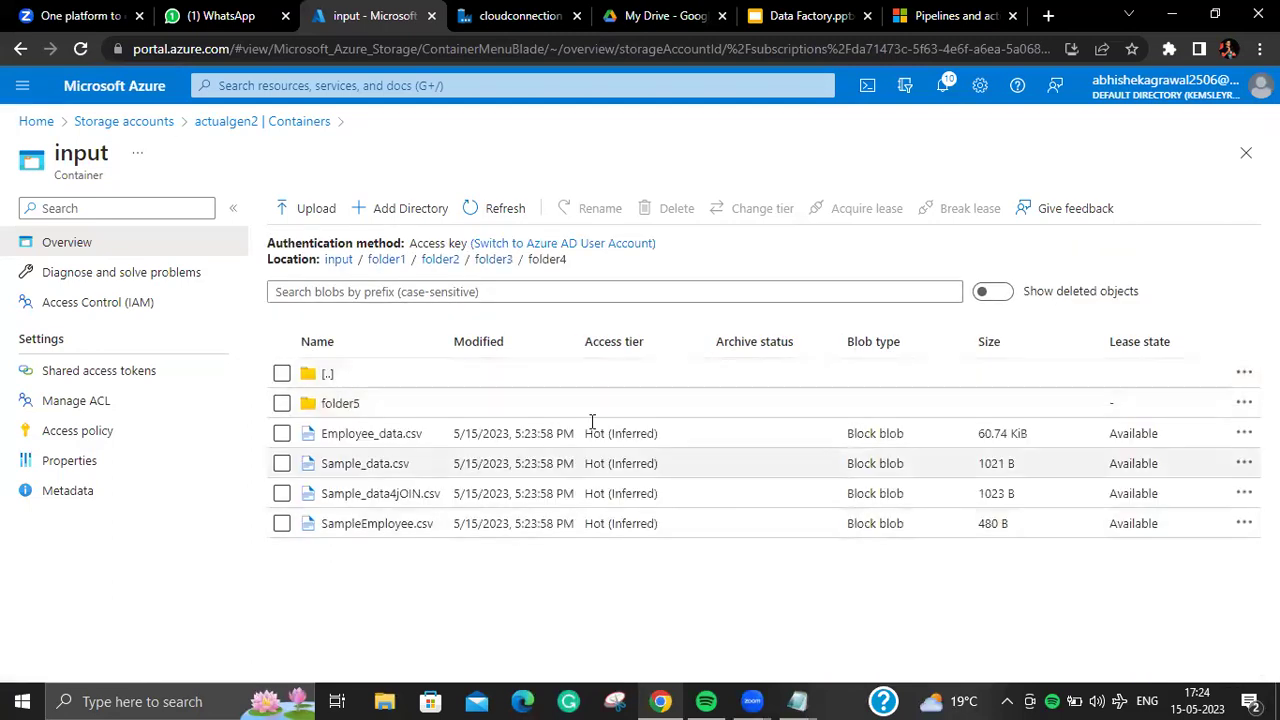
{"action": "left_click", "coordinate": [387, 259]}
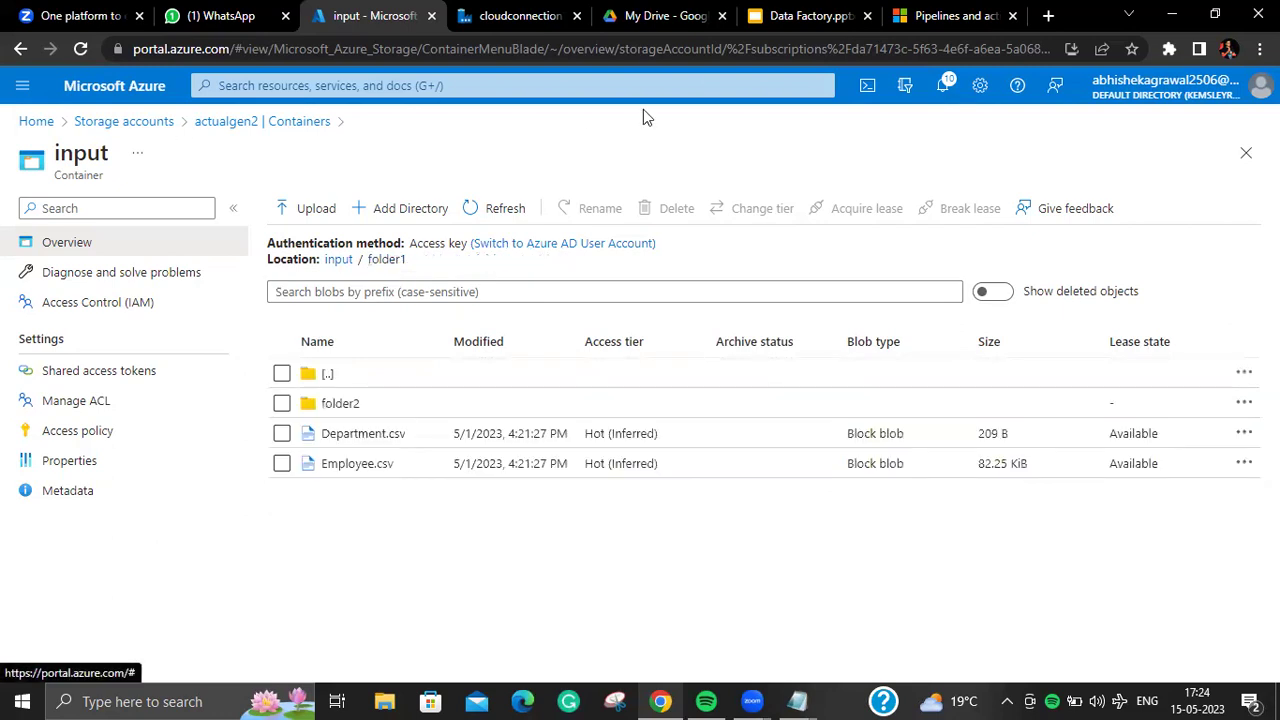
{"action": "left_click", "coordinate": [508, 16]}
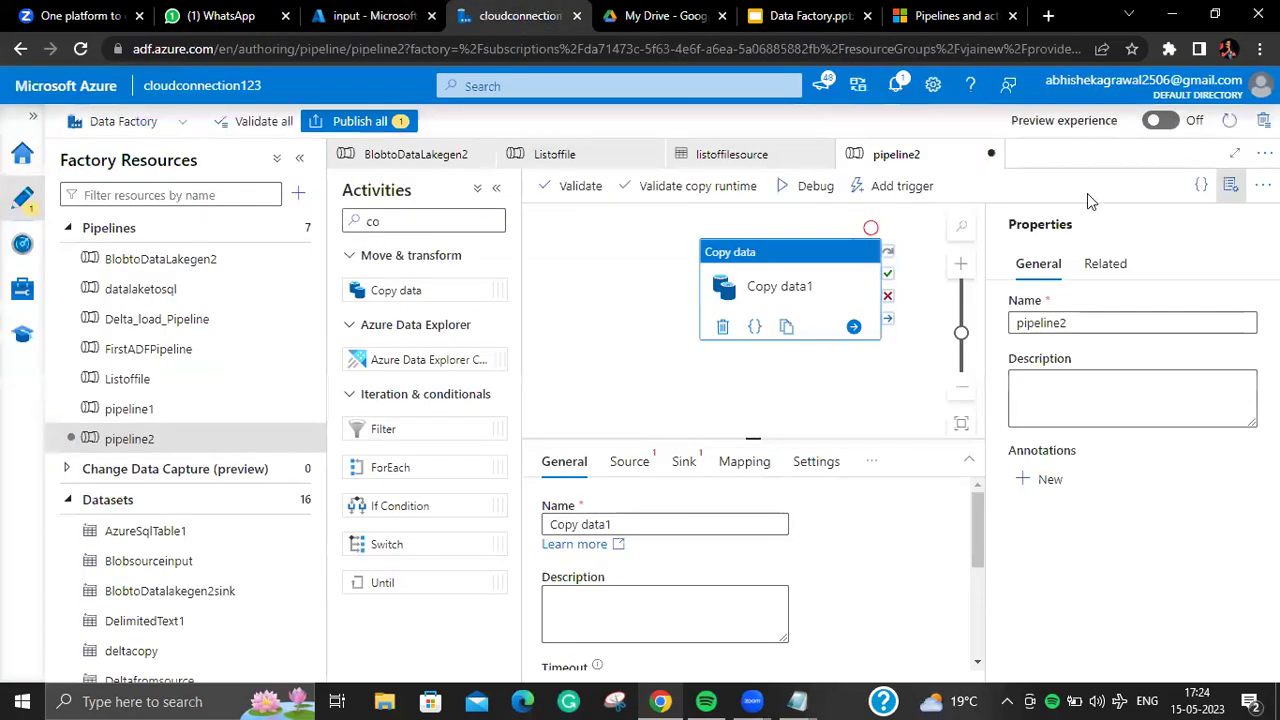
Step: Look over the copy activity source settings in the BlobtoDataLakegen2 pipeline
{"action": "left_click", "coordinate": [1222, 186]}
{"action": "left_click", "coordinate": [640, 461]}
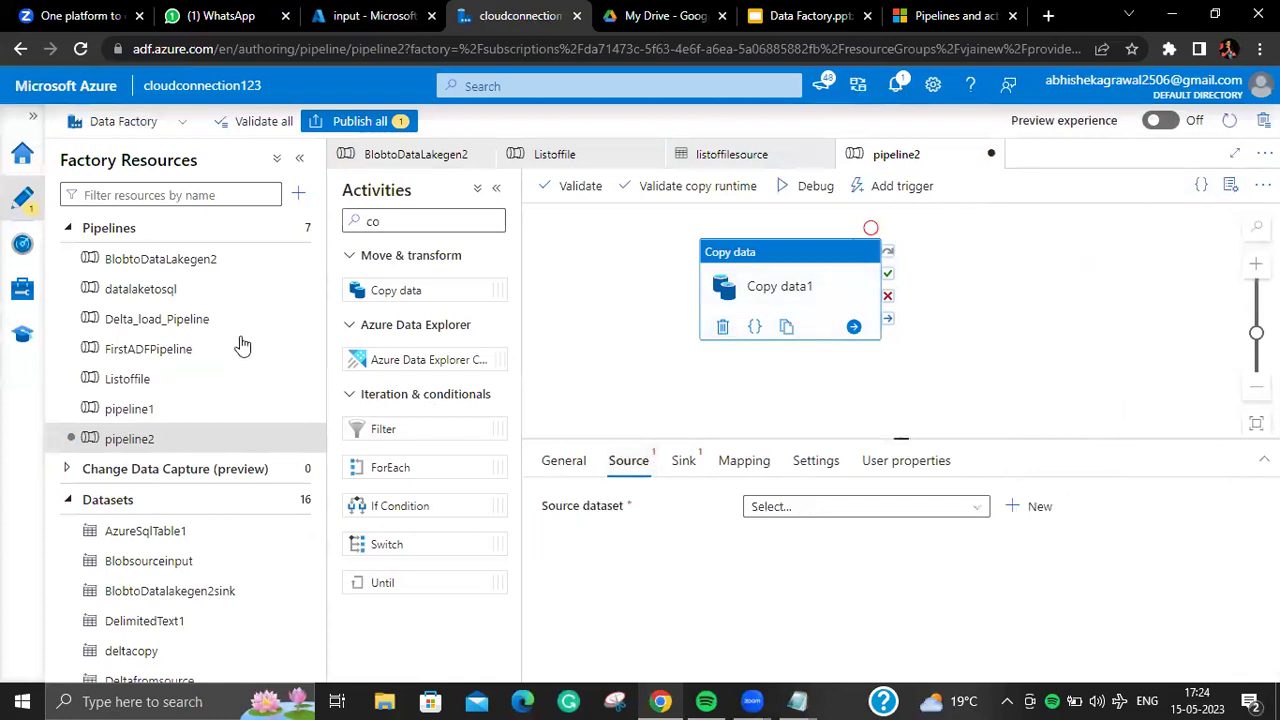
{"action": "left_click", "coordinate": [286, 258]}
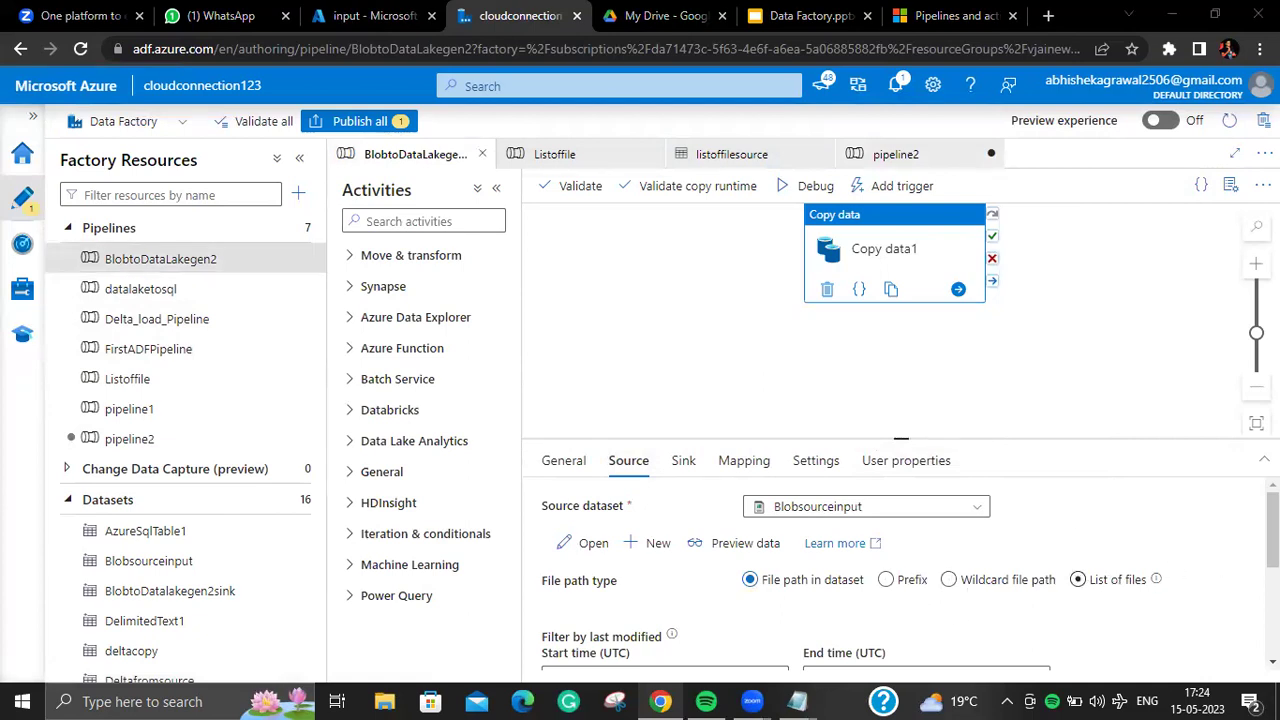
{"action": "scroll", "coordinate": [1150, 580], "scroll_direction": "down", "scroll_amount": 1}
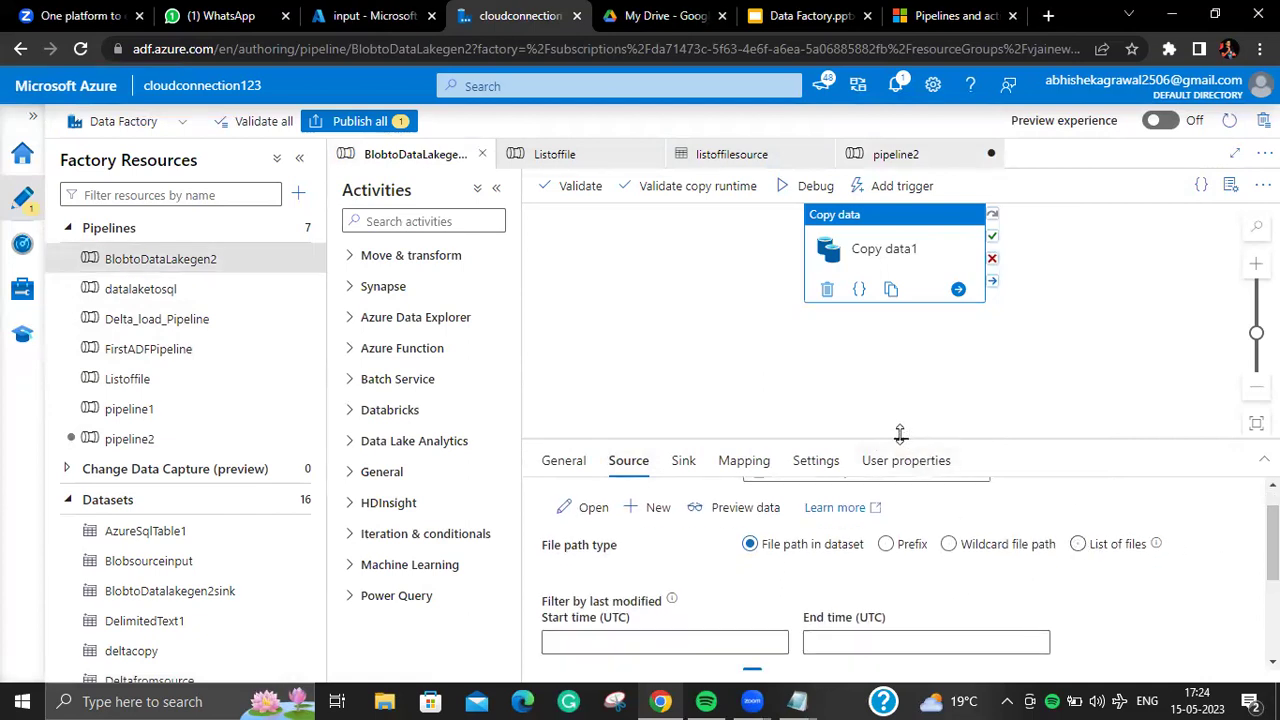
{"action": "left_click_drag", "start_coordinate": [900, 438], "coordinate": [900, 296]}
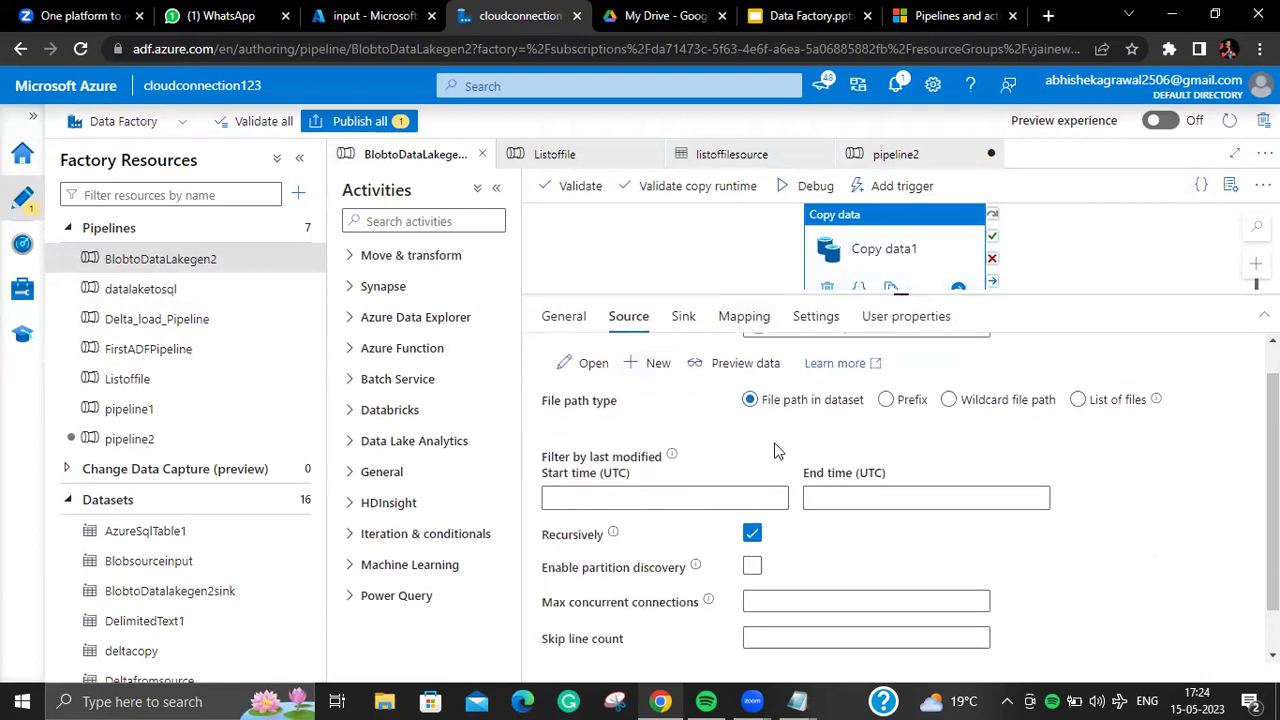
{"action": "scroll", "coordinate": [1147, 436], "scroll_direction": "up", "scroll_amount": 1}
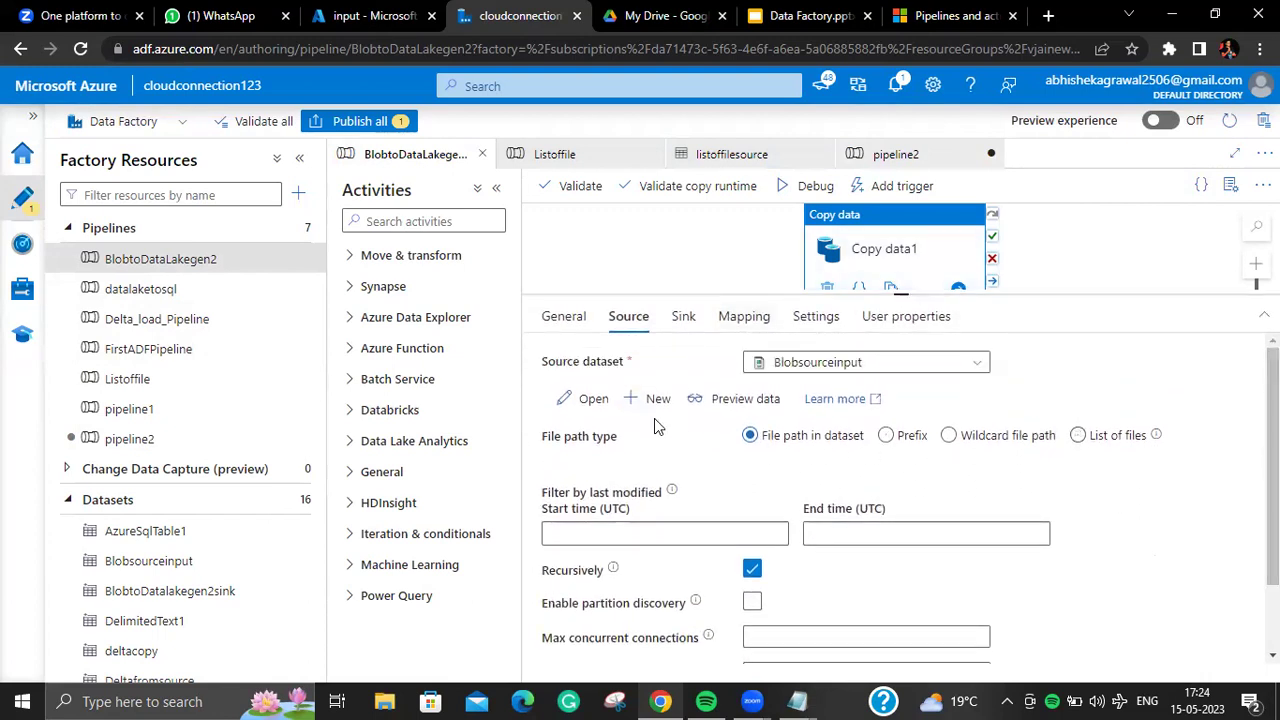
Step: Open FirstADFPipeline's Copy data1 source dataset reading input/Department.csv, then create a new pipeline
{"action": "left_click", "coordinate": [212, 358]}
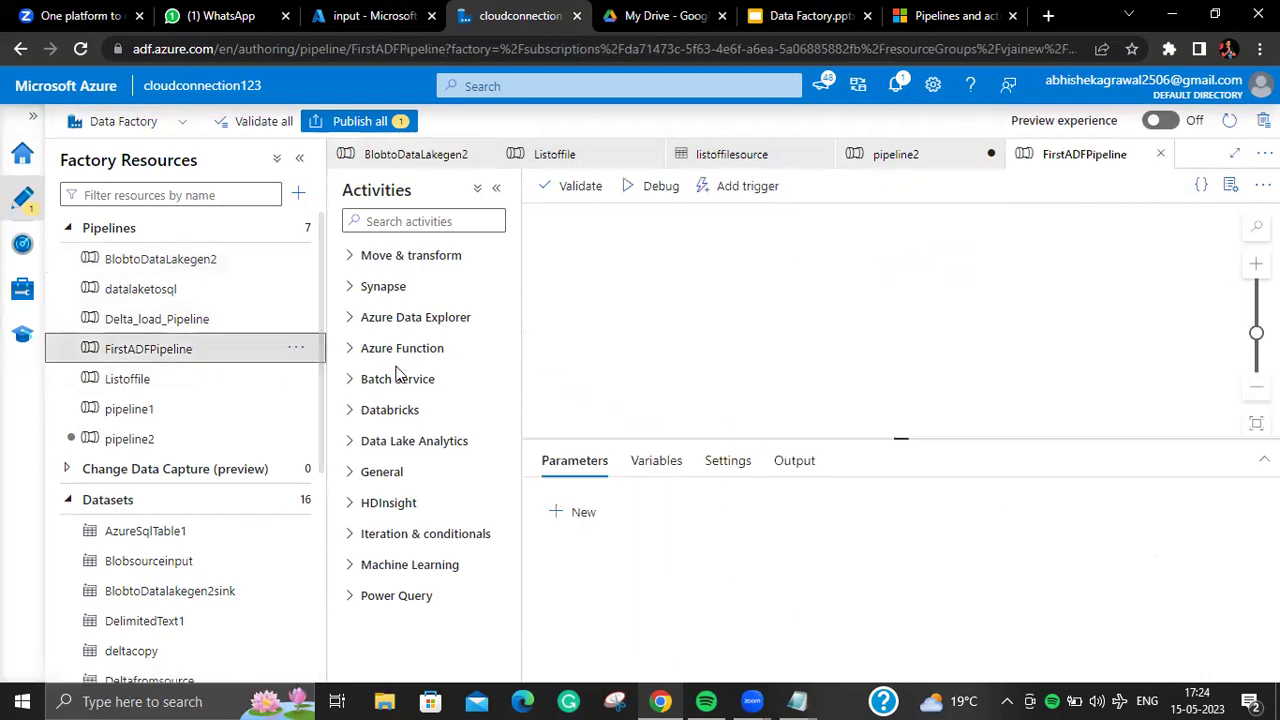
{"action": "left_click", "coordinate": [907, 263]}
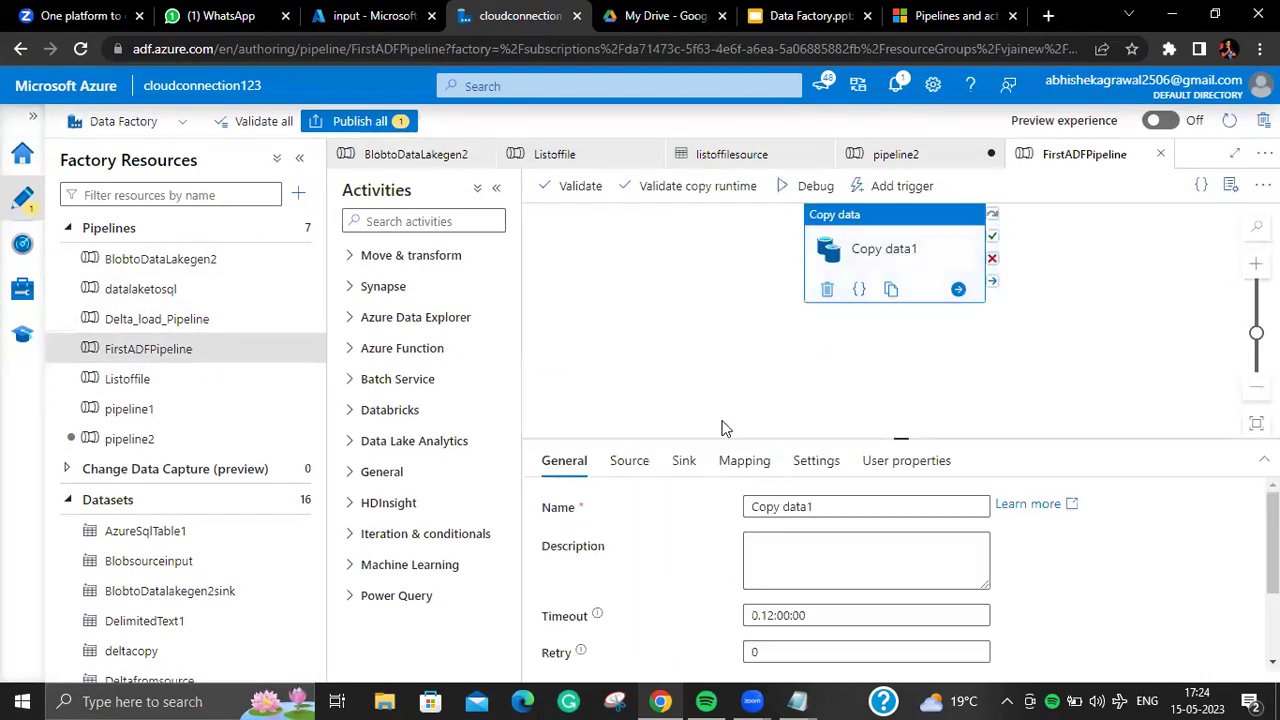
{"action": "left_click", "coordinate": [623, 468]}
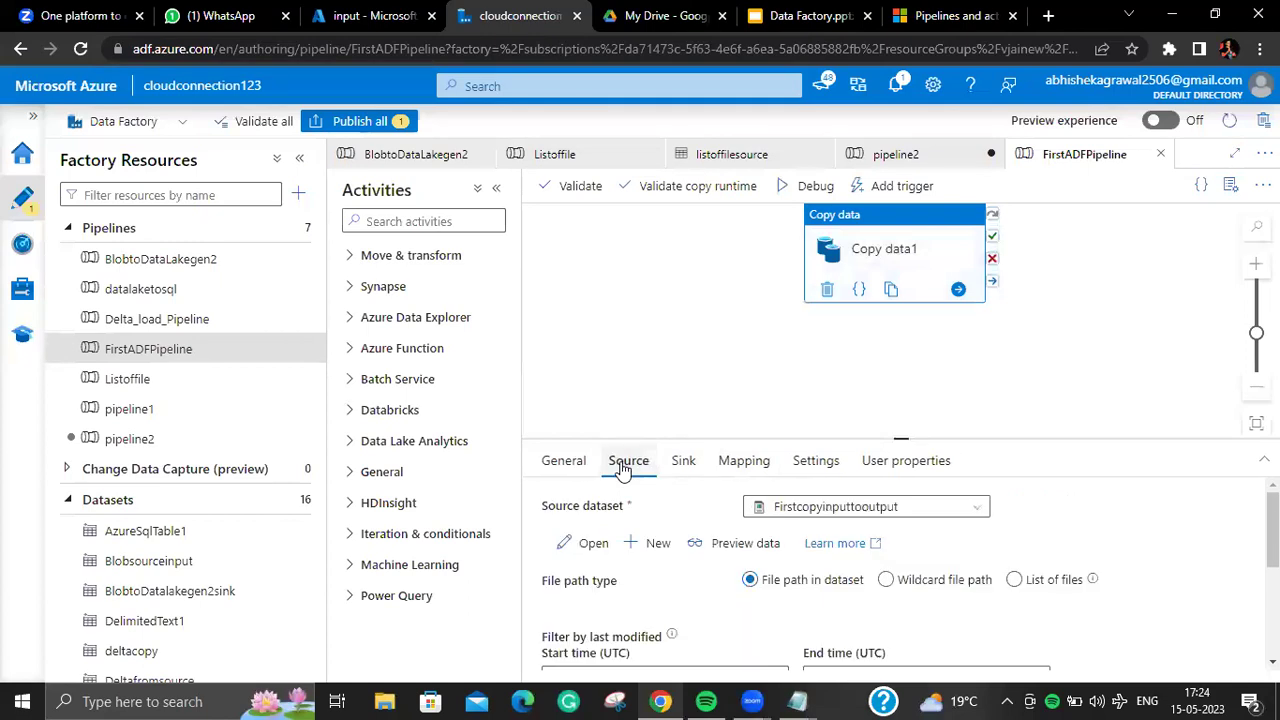
{"action": "left_click", "coordinate": [588, 543]}
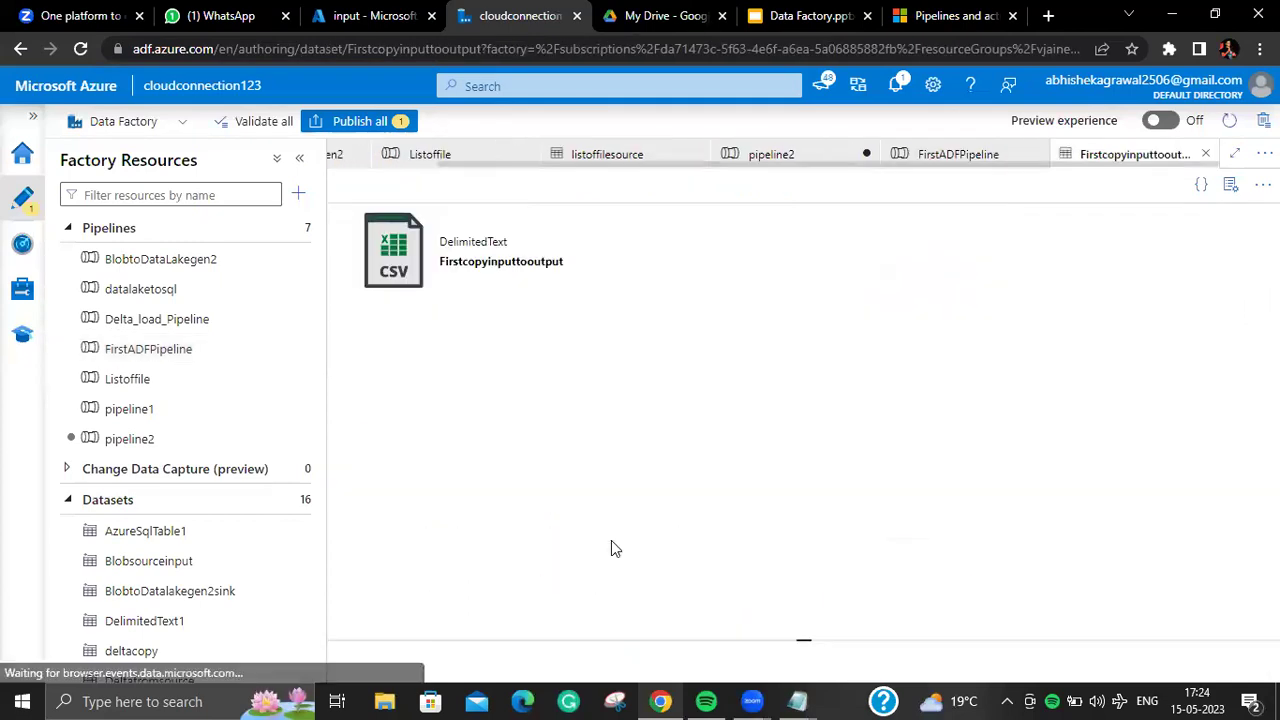
{"action": "left_click", "coordinate": [298, 193]}
{"action": "mouse_move", "coordinate": [398, 226]}
{"action": "left_click", "coordinate": [612, 222]}
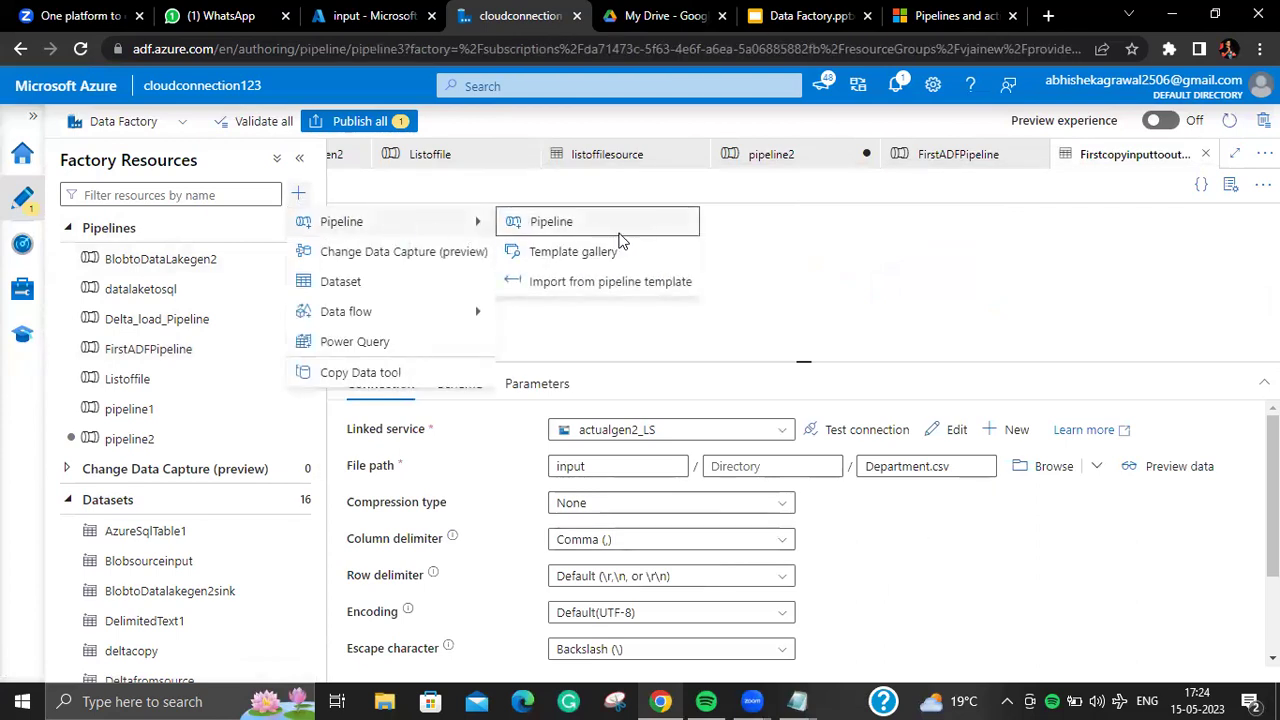
Step: Search Activities for 'c' and place a Copy data activity on the pipeline3 canvas
{"action": "left_click", "coordinate": [435, 222]}
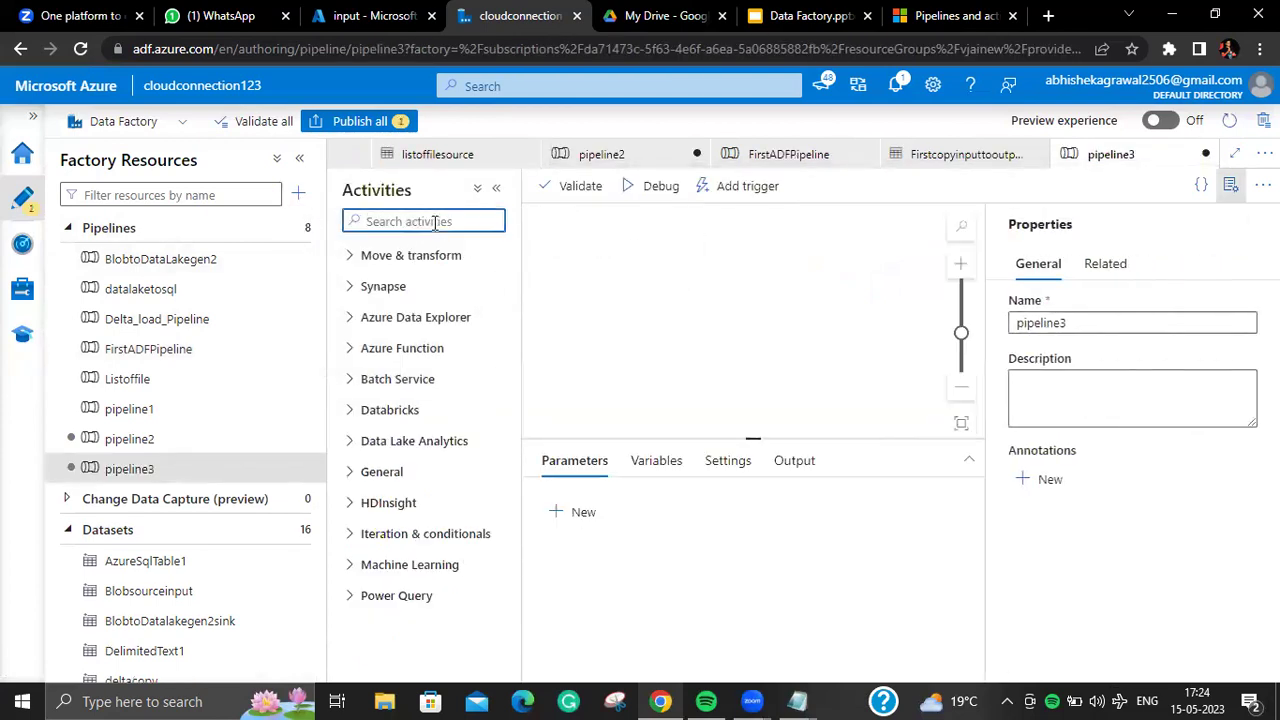
{"action": "type", "text": "c"}
{"action": "left_click_drag", "start_coordinate": [480, 284], "coordinate": [823, 278]}
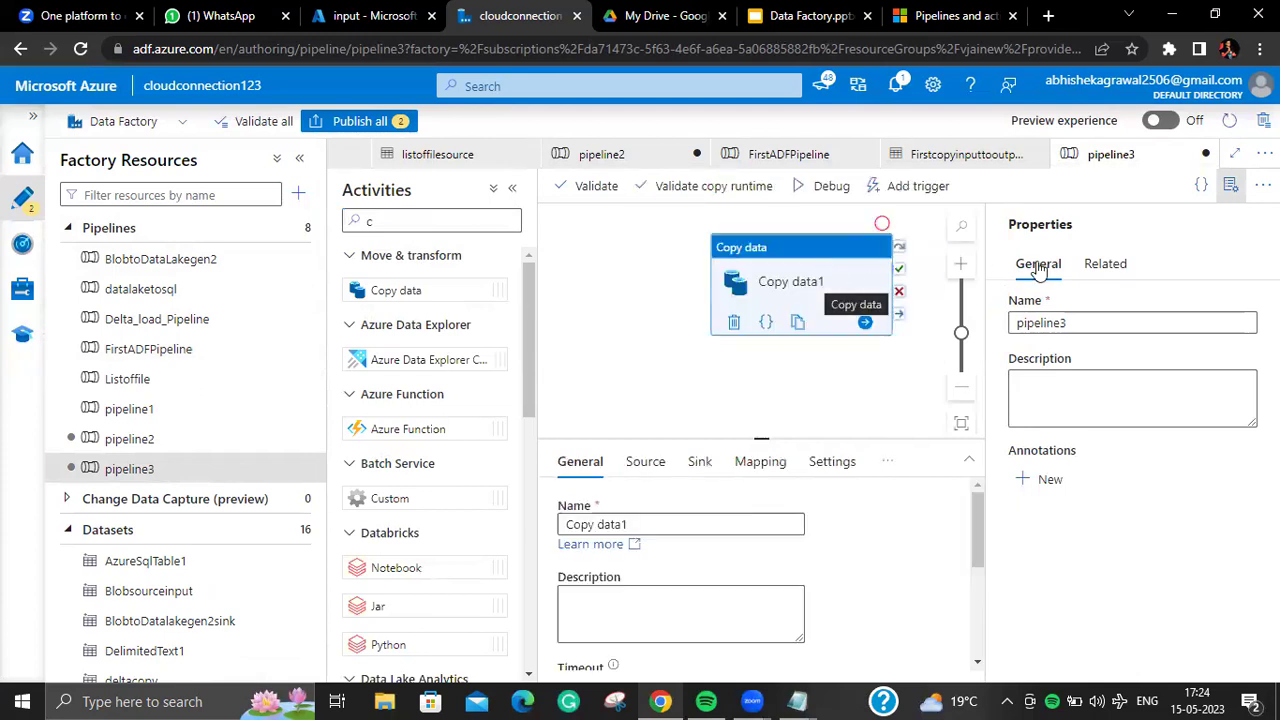
{"action": "left_click", "coordinate": [1230, 197]}
Step: Rename the activity from Copy data1 to Recursivecopy
{"action": "left_click_drag", "start_coordinate": [849, 505], "coordinate": [760, 510]}
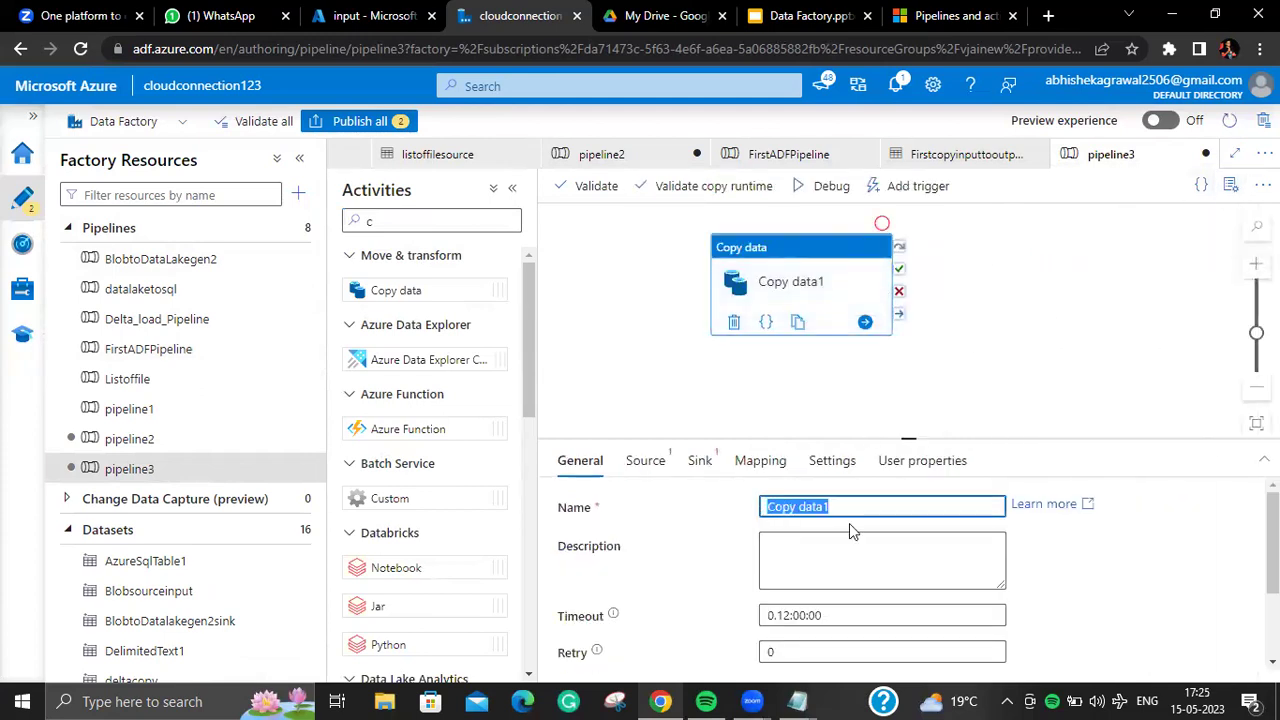
{"action": "key", "text": "BackSpace"}
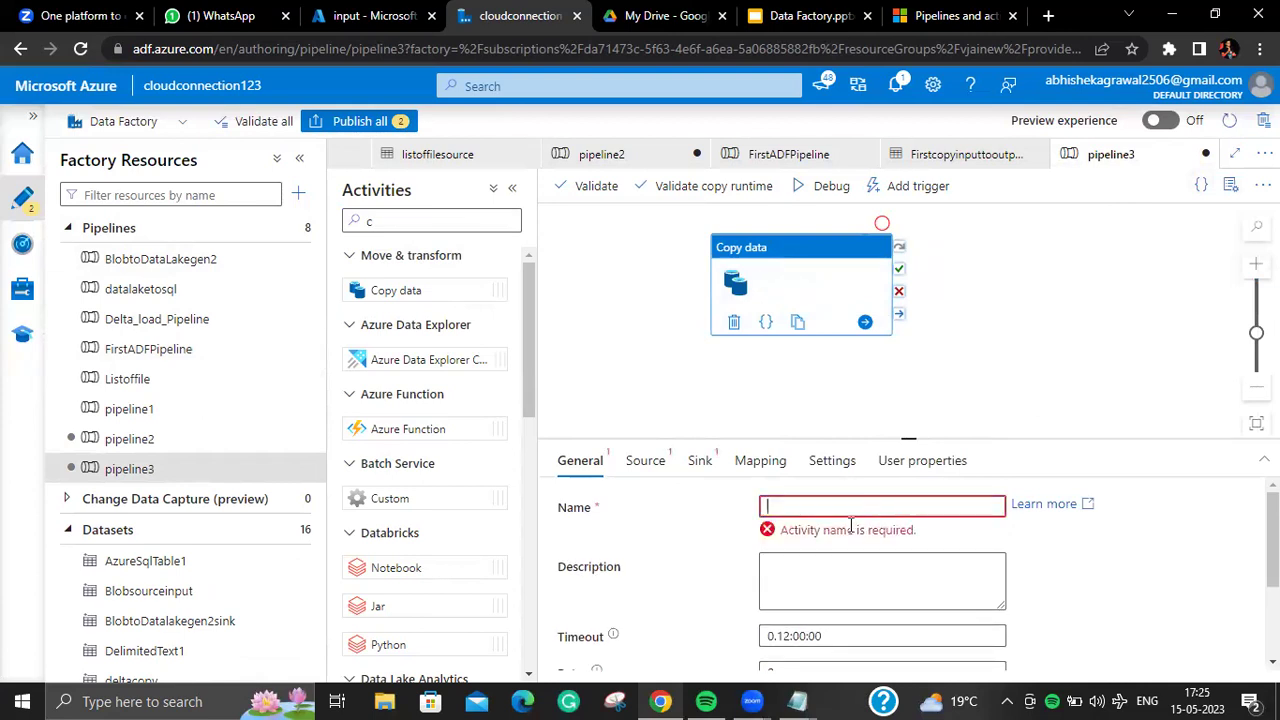
{"action": "type", "text": "Recur"}
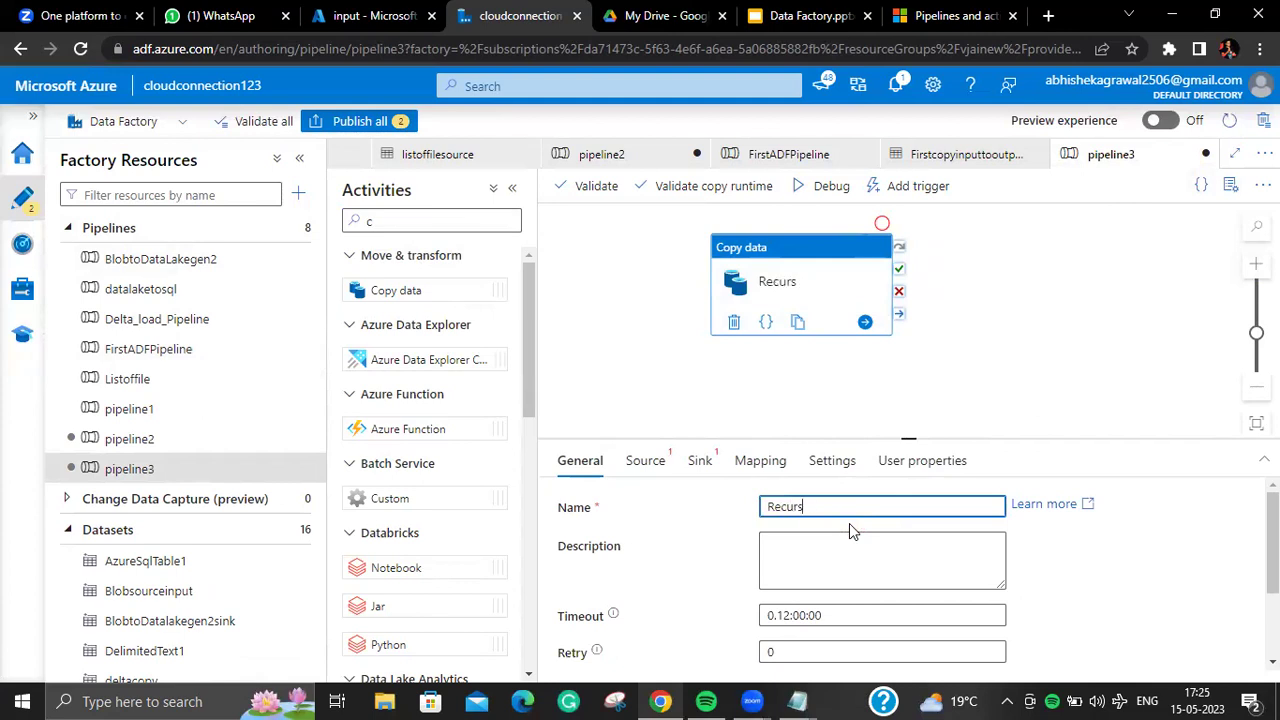
{"action": "type", "text": "i"}
{"action": "left_click", "coordinate": [644, 460]}
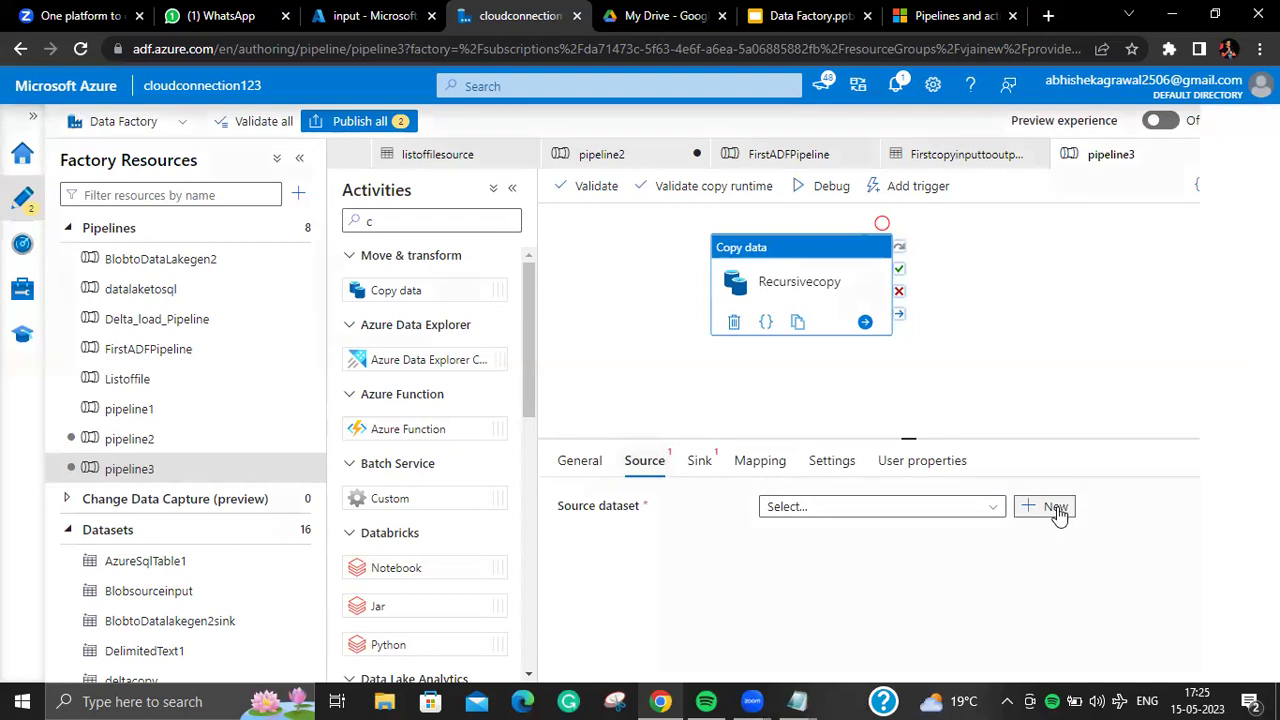
Step: Start a new Azure Data Lake Storage Gen2 DelimitedText source dataset named recursivecopysource
{"action": "left_click", "coordinate": [1055, 507]}
{"action": "type", "text": "da"}
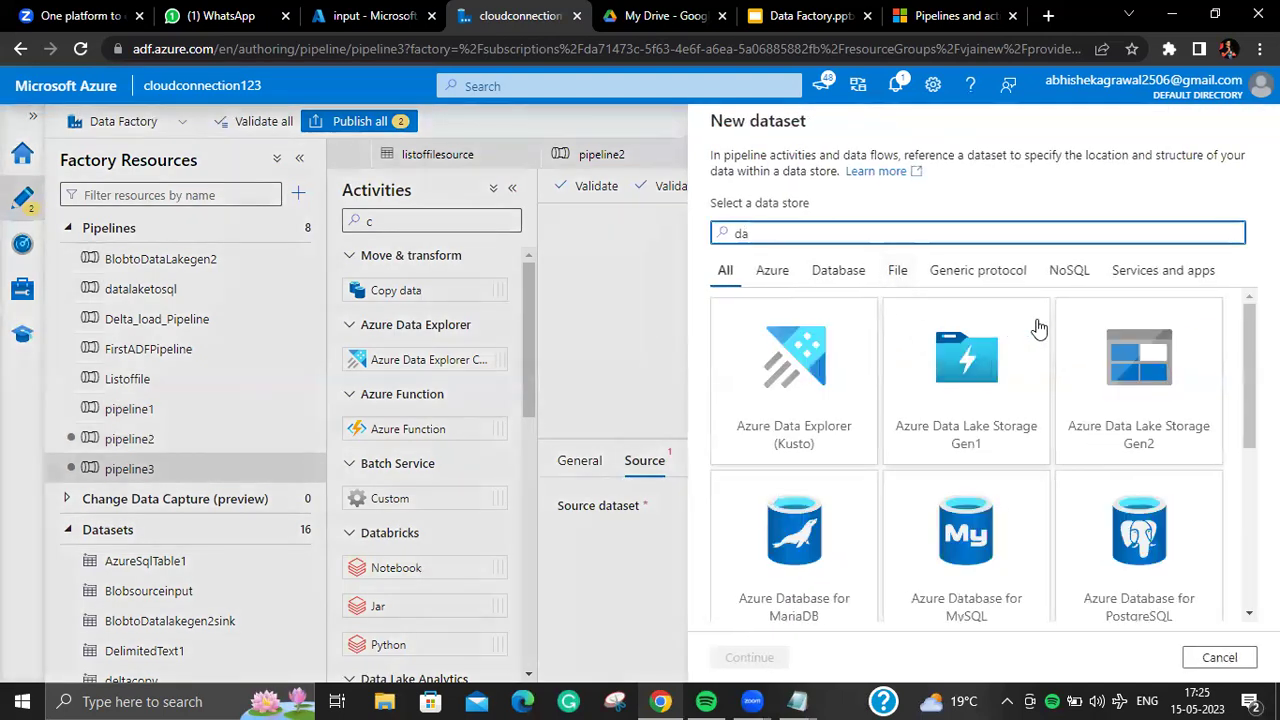
{"action": "left_click", "coordinate": [1100, 360]}
{"action": "left_click", "coordinate": [760, 665]}
{"action": "left_click", "coordinate": [1112, 286]}
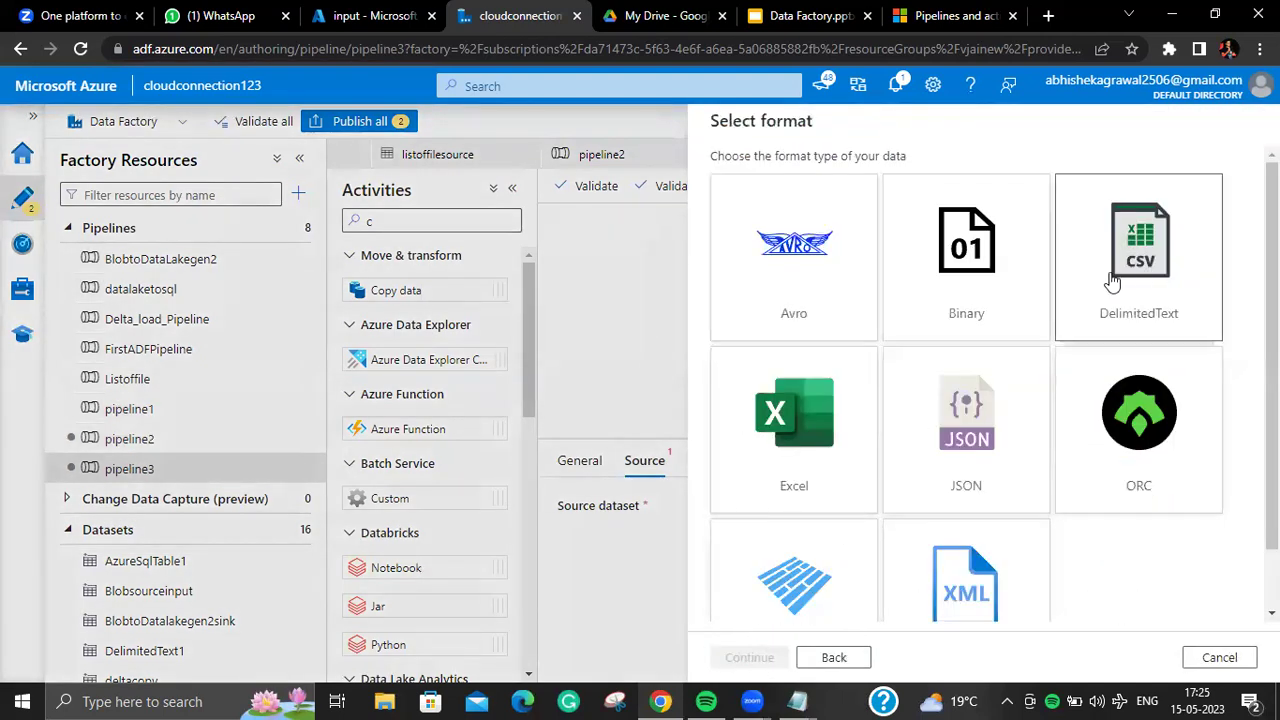
{"action": "left_click", "coordinate": [766, 668]}
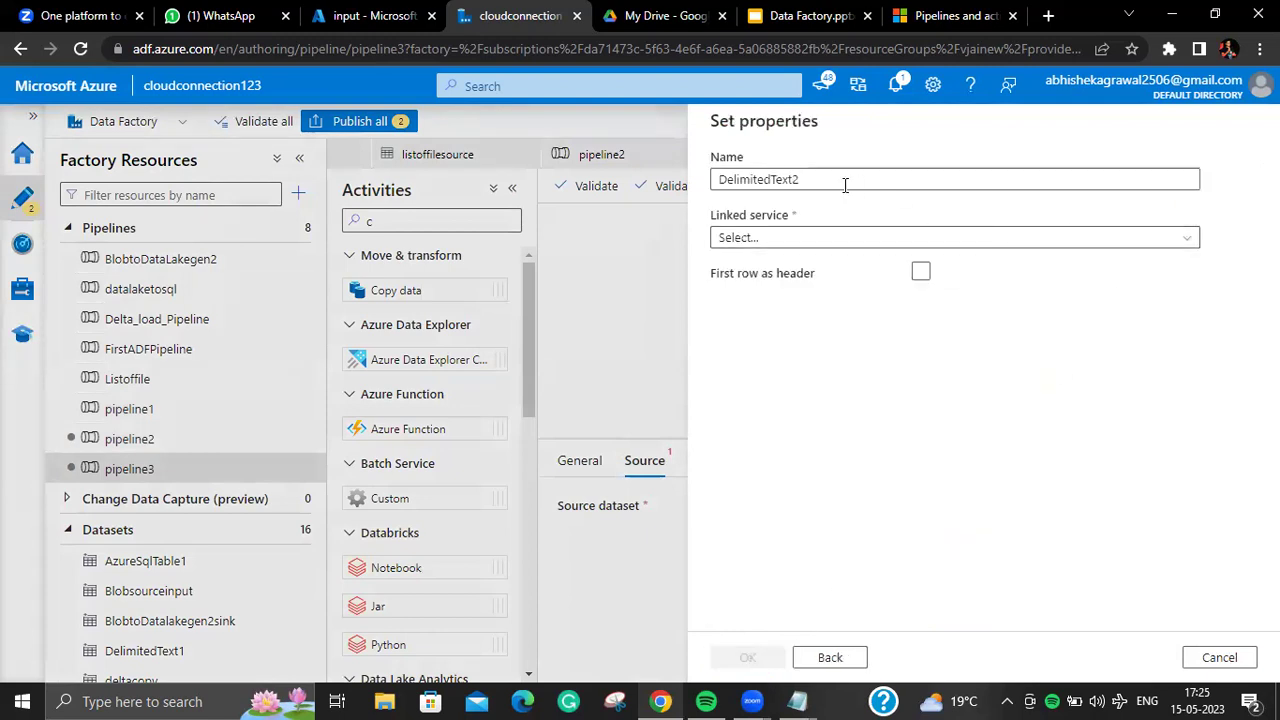
{"action": "left_click_drag", "start_coordinate": [849, 179], "coordinate": [620, 190]}
{"action": "type", "text": "recursivecopysource"}
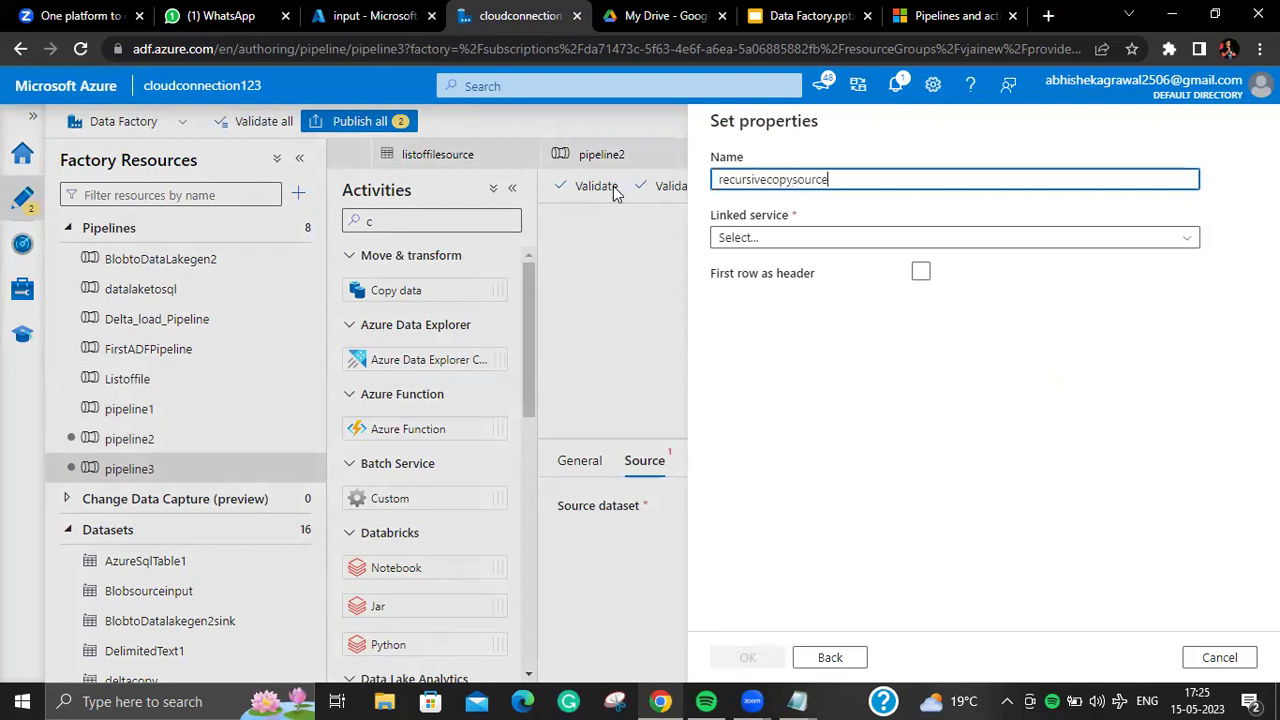
Step: Link it to actualgen2_LS at input/folder1 with first row as header and create it
{"action": "left_click", "coordinate": [943, 240]}
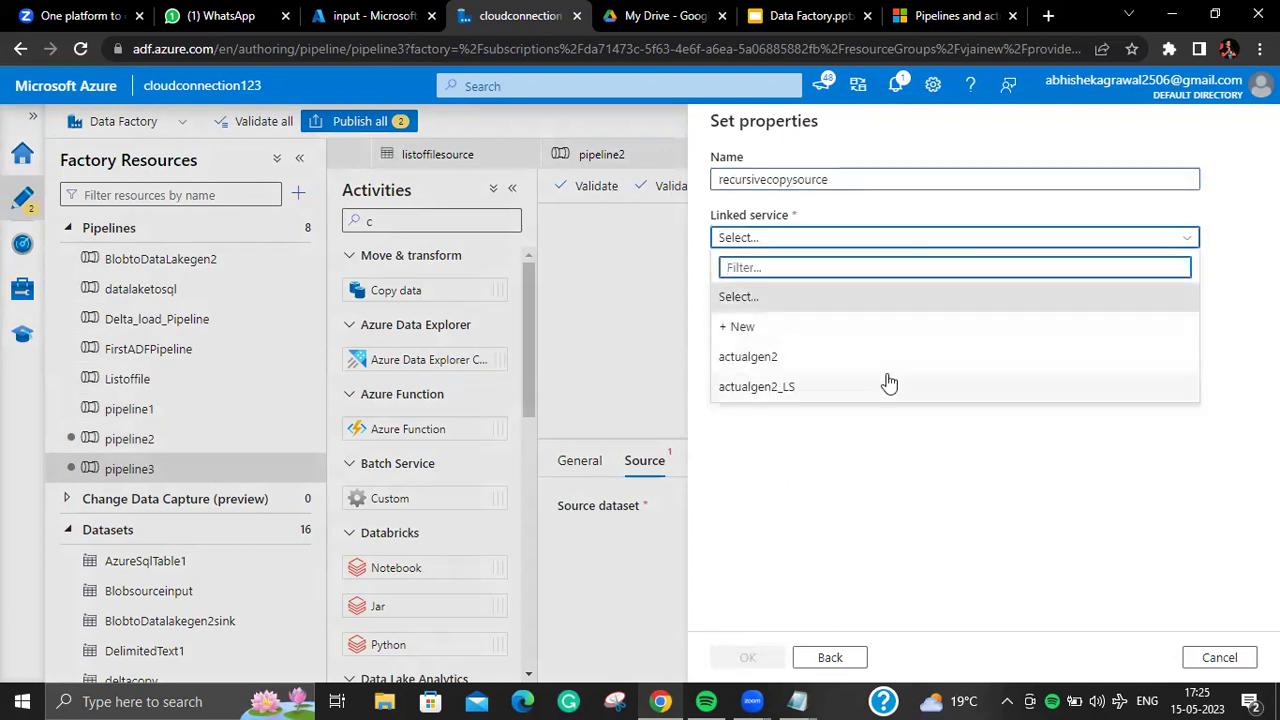
{"action": "left_click", "coordinate": [890, 381]}
{"action": "left_click", "coordinate": [1220, 288]}
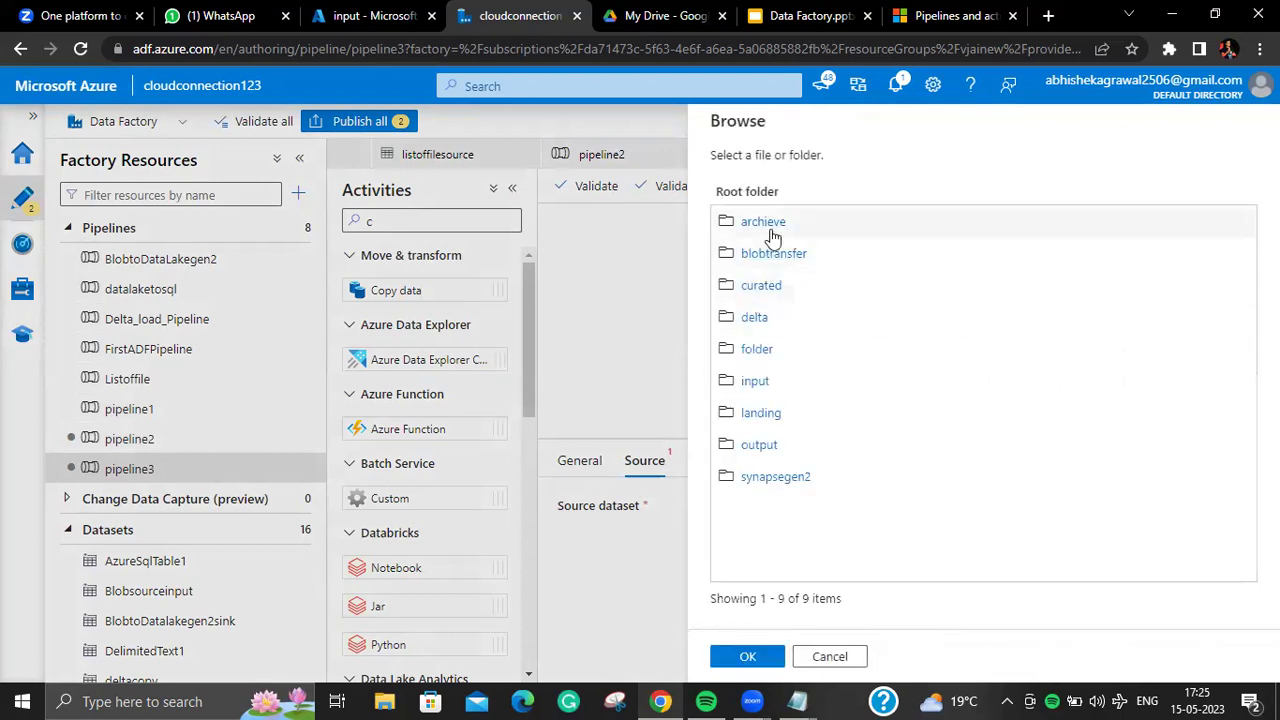
{"action": "left_click", "coordinate": [756, 381]}
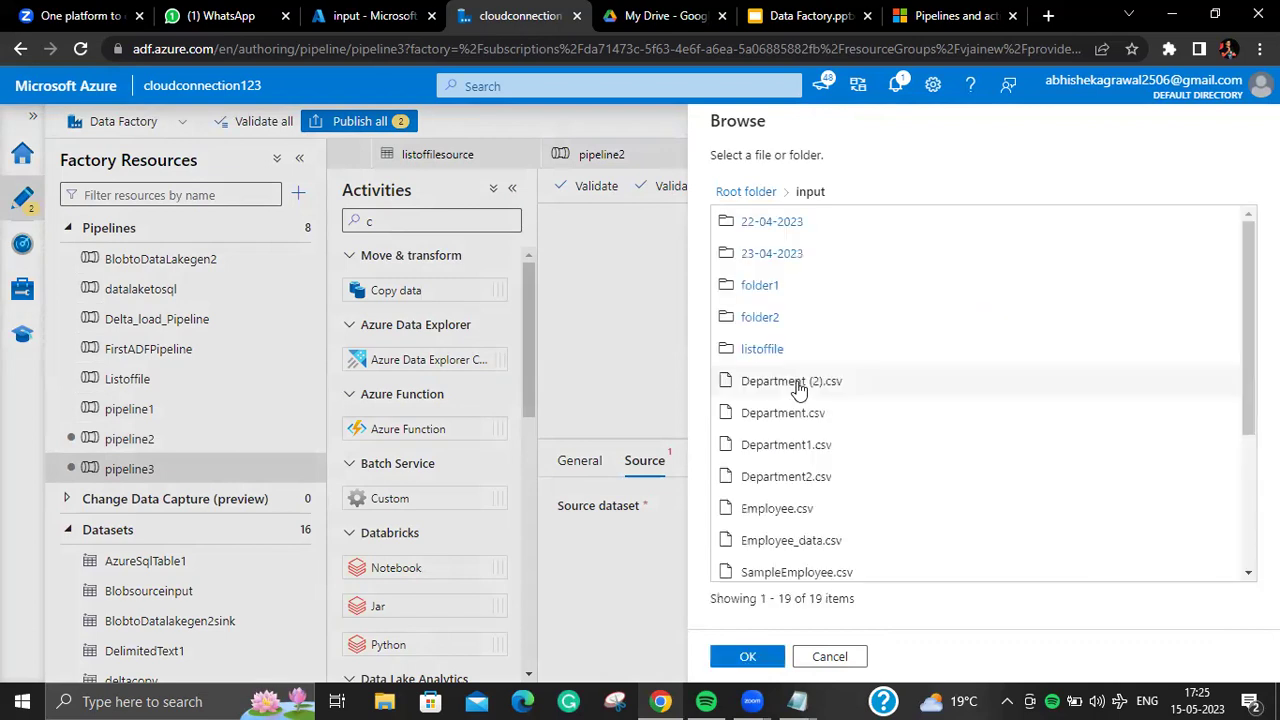
{"action": "left_click", "coordinate": [770, 288]}
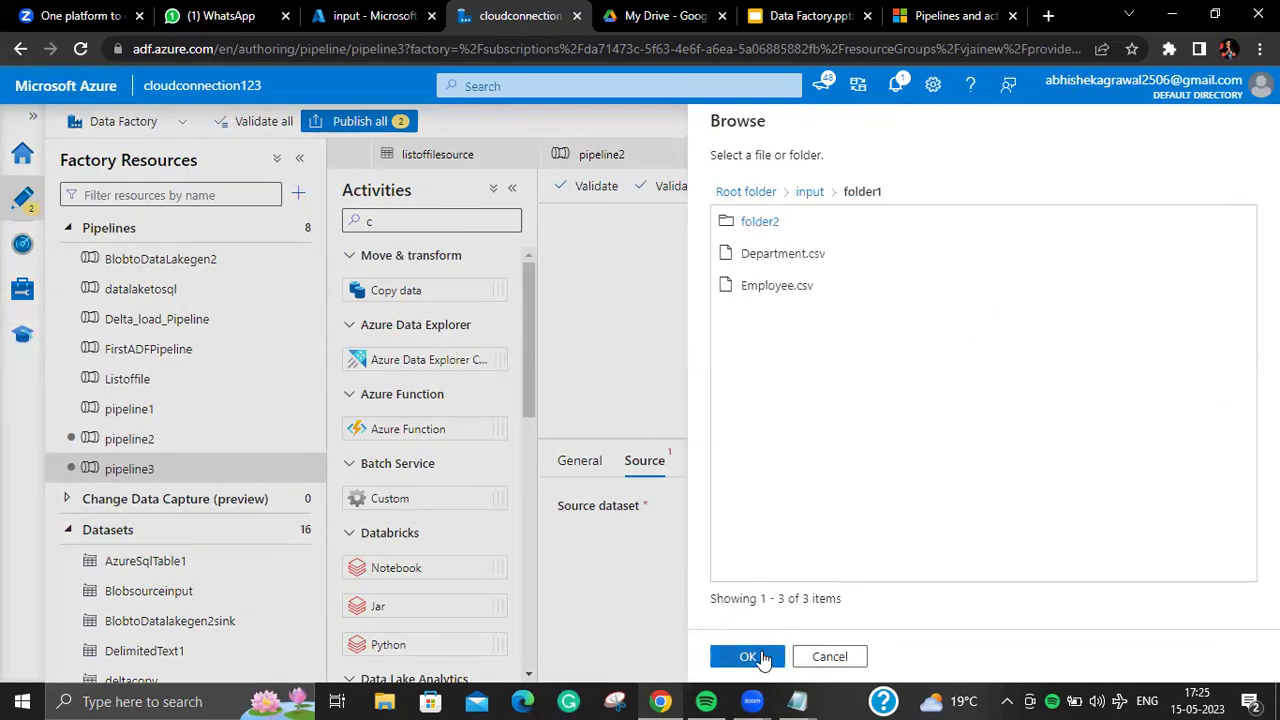
{"action": "left_click", "coordinate": [750, 657]}
{"action": "left_click", "coordinate": [918, 328]}
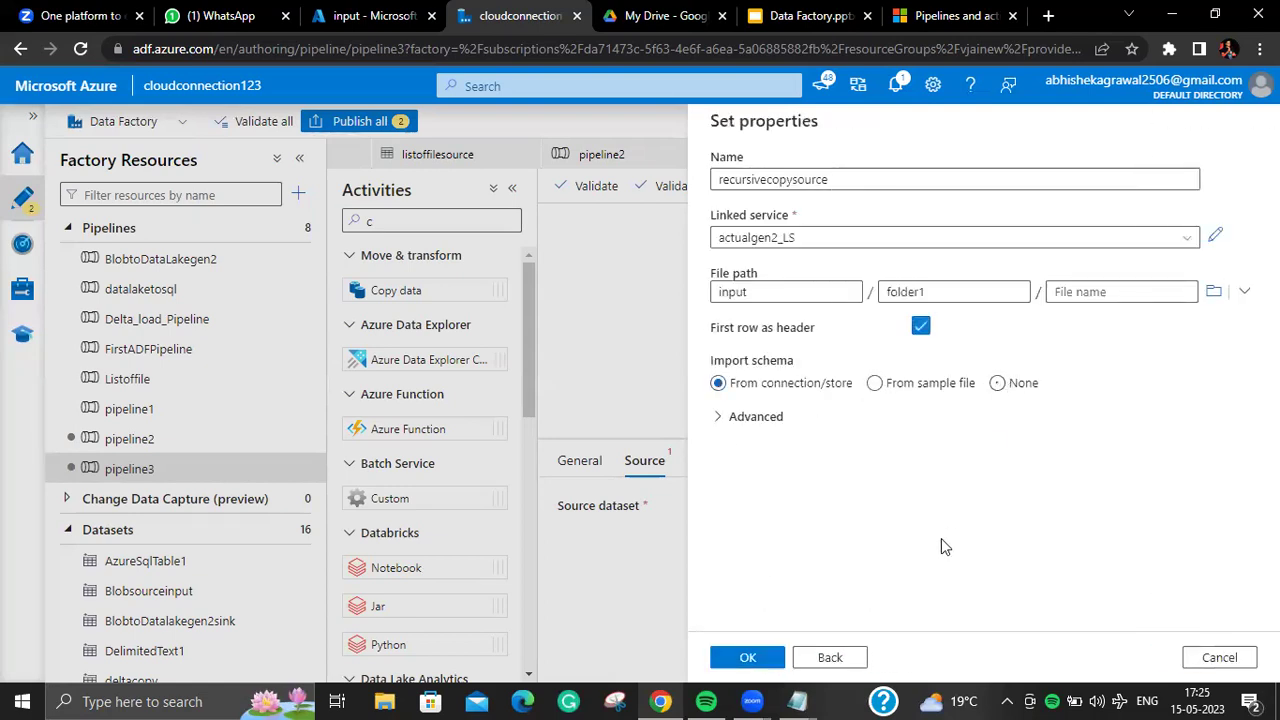
{"action": "left_click", "coordinate": [777, 660]}
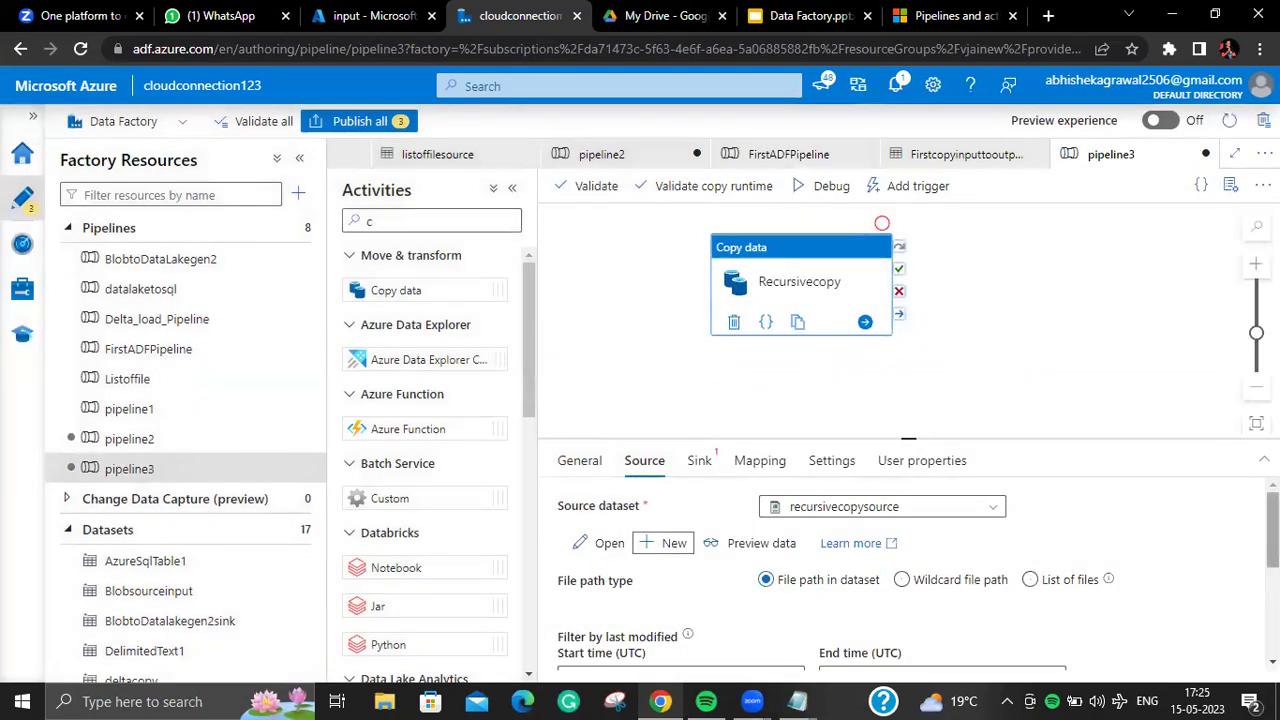
{"action": "scroll", "coordinate": [700, 590], "scroll_direction": "down", "scroll_amount": 1}
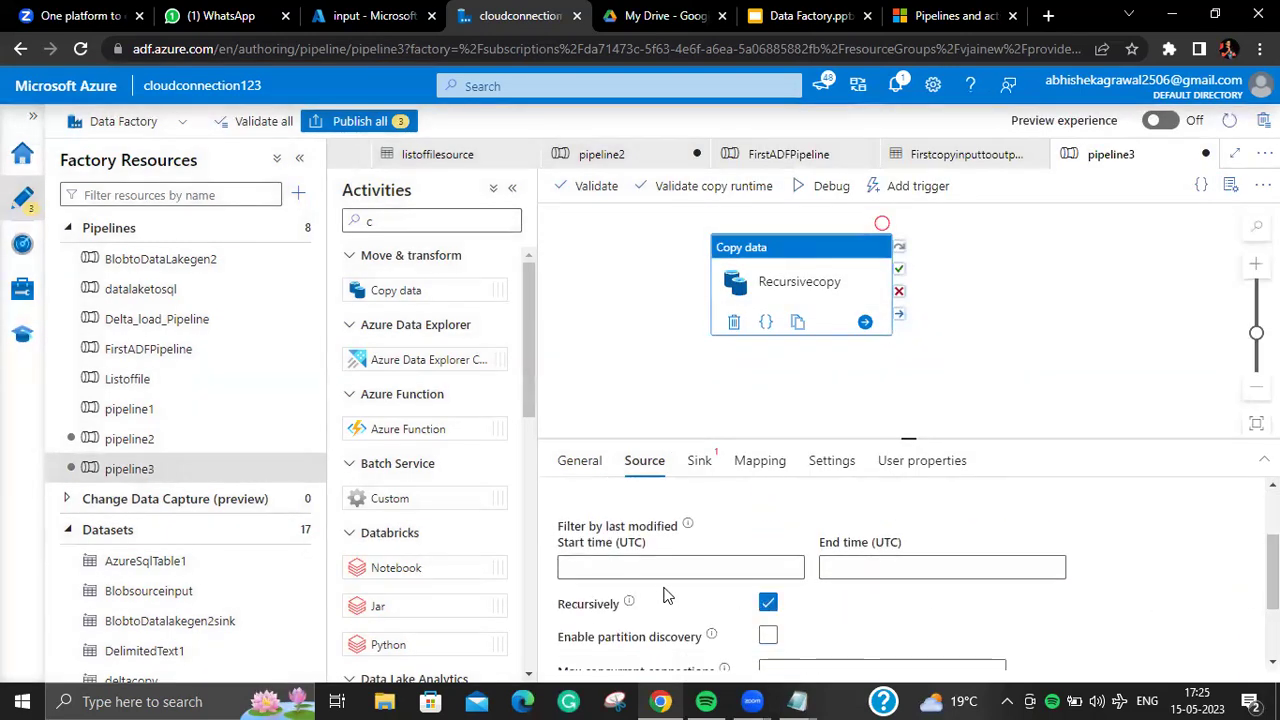
Step: Keep File path in dataset as the source file option and enable Recursively
{"action": "mouse_move", "coordinate": [629, 607]}
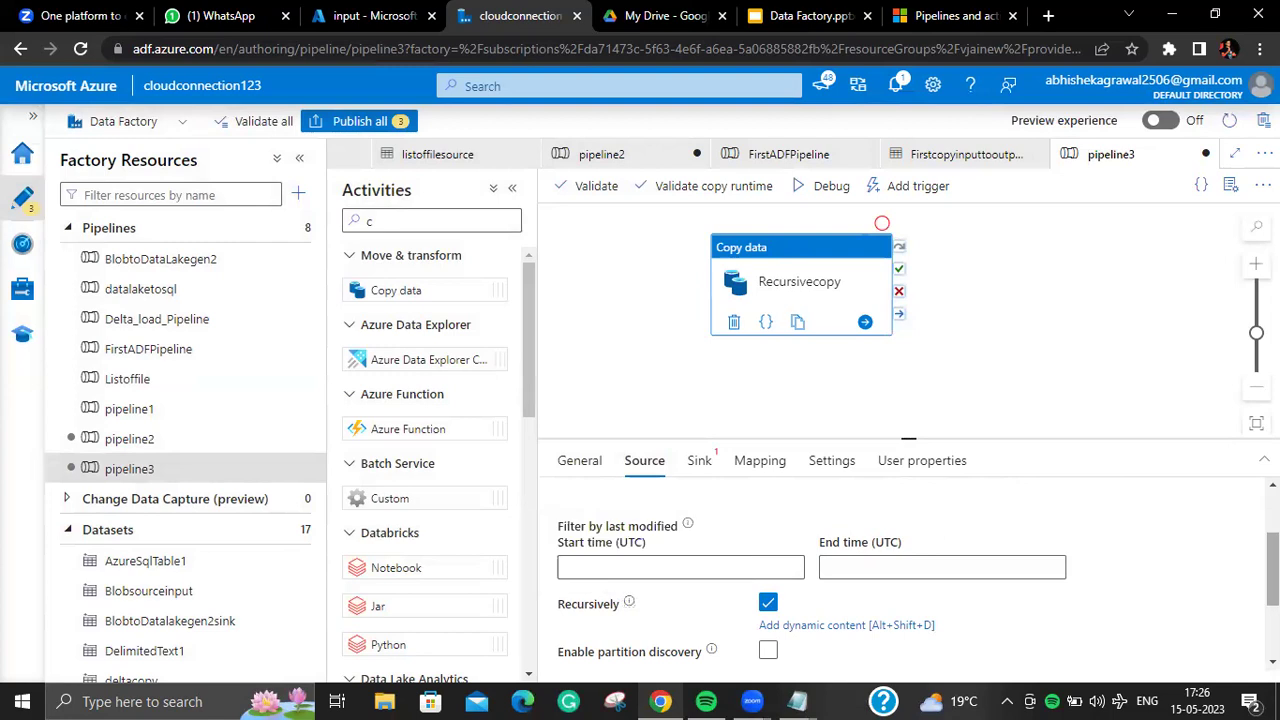
{"action": "scroll", "coordinate": [900, 570], "scroll_direction": "up", "scroll_amount": 3}
{"action": "scroll", "coordinate": [900, 570], "scroll_direction": "down", "scroll_amount": 2}
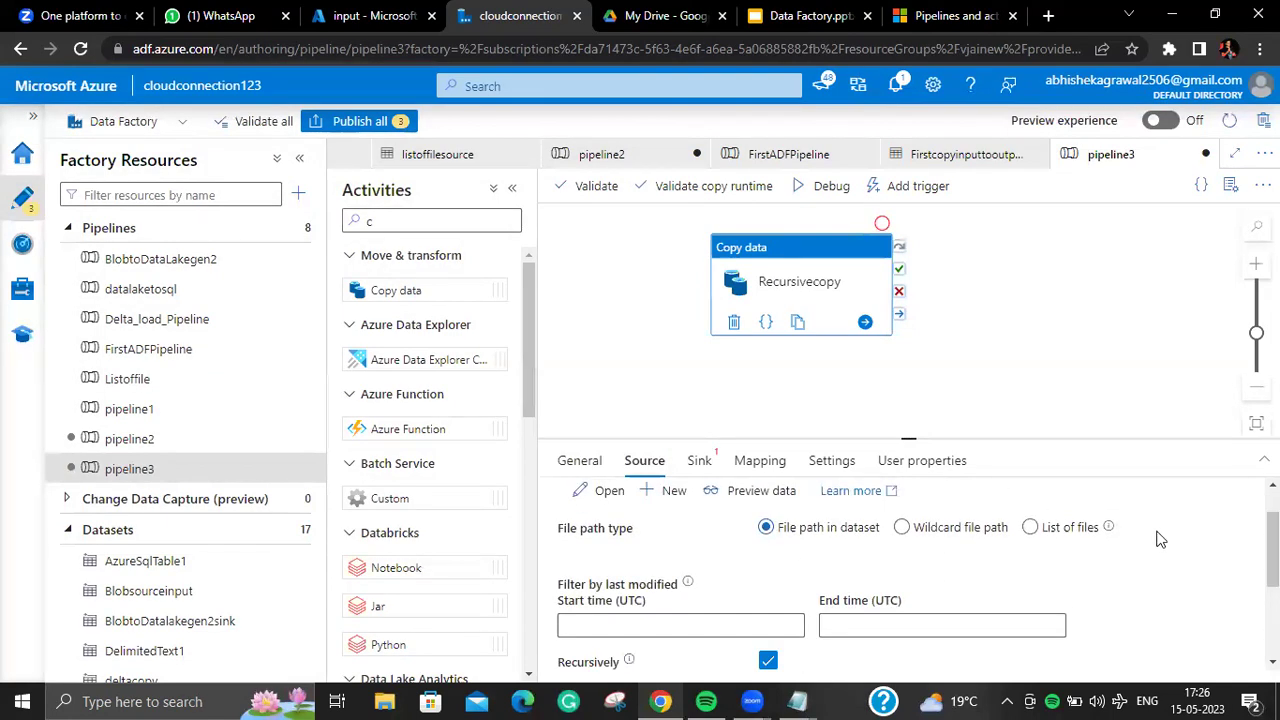
{"action": "left_click", "coordinate": [1043, 537]}
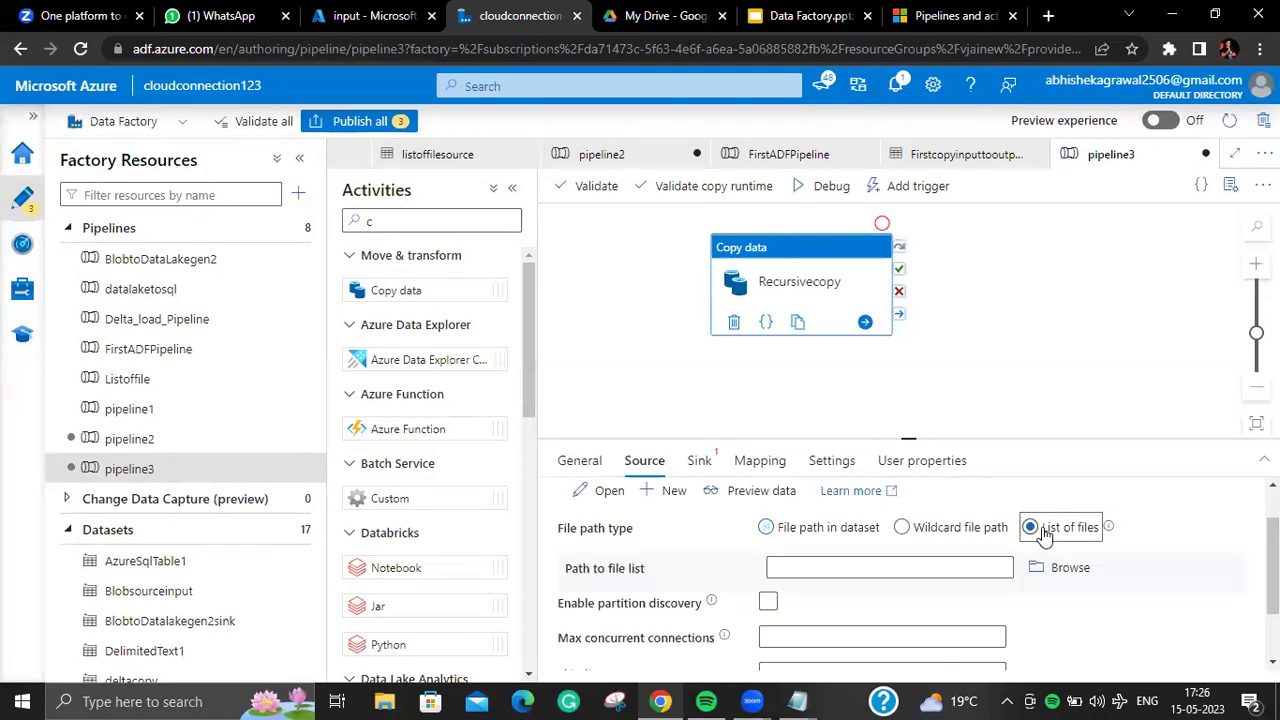
{"action": "left_click", "coordinate": [784, 537]}
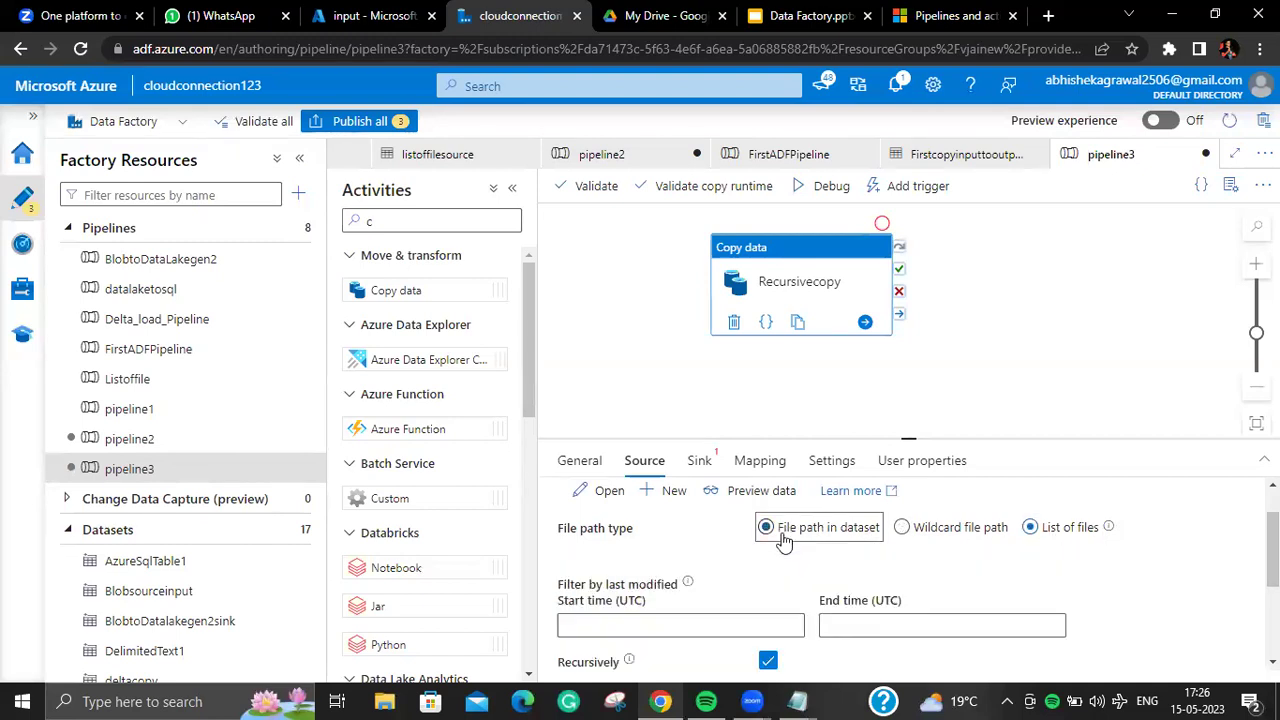
{"action": "left_click", "coordinate": [1166, 536]}
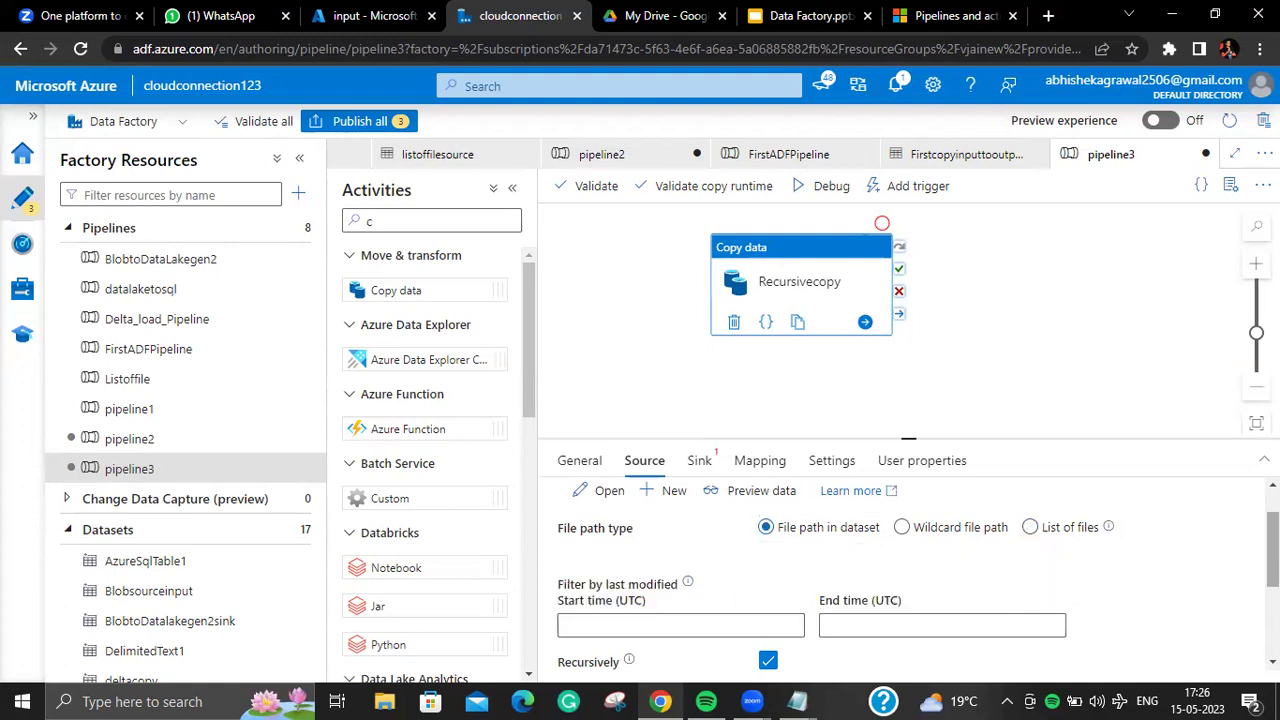
{"action": "left_click", "coordinate": [700, 461]}
{"action": "left_click", "coordinate": [648, 463]}
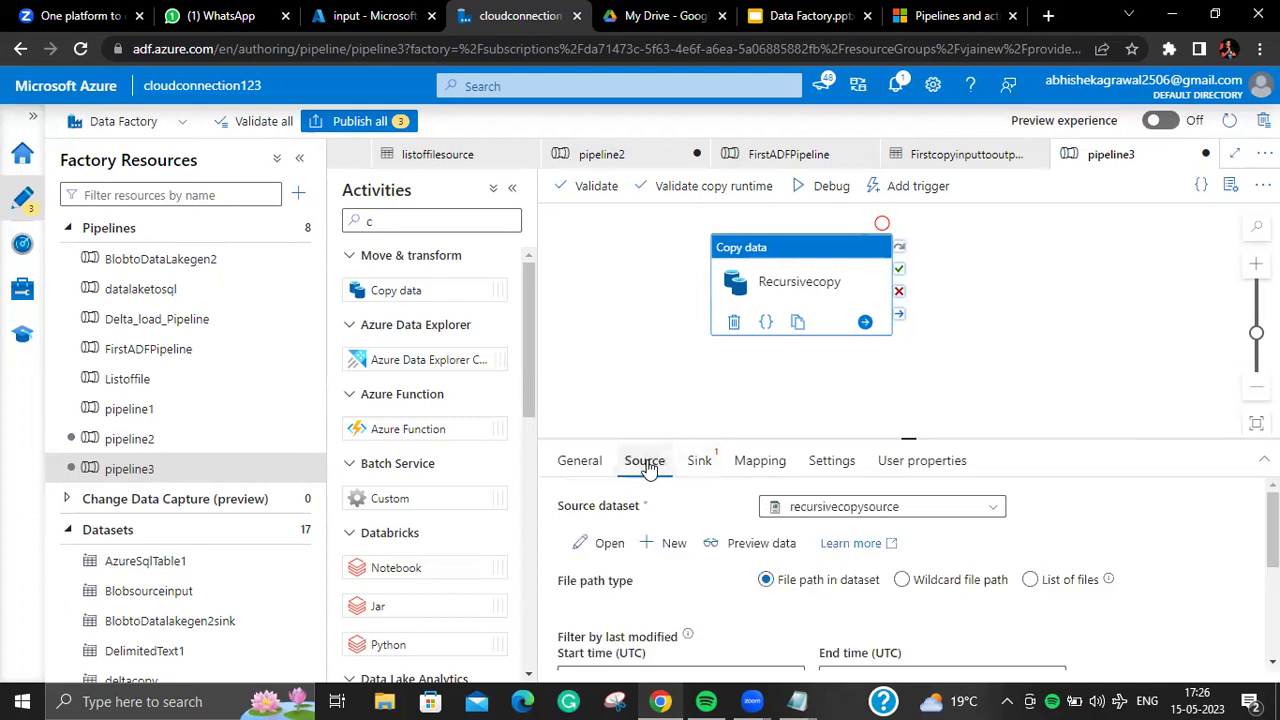
{"action": "scroll", "coordinate": [1272, 540], "scroll_direction": "down", "scroll_amount": 1}
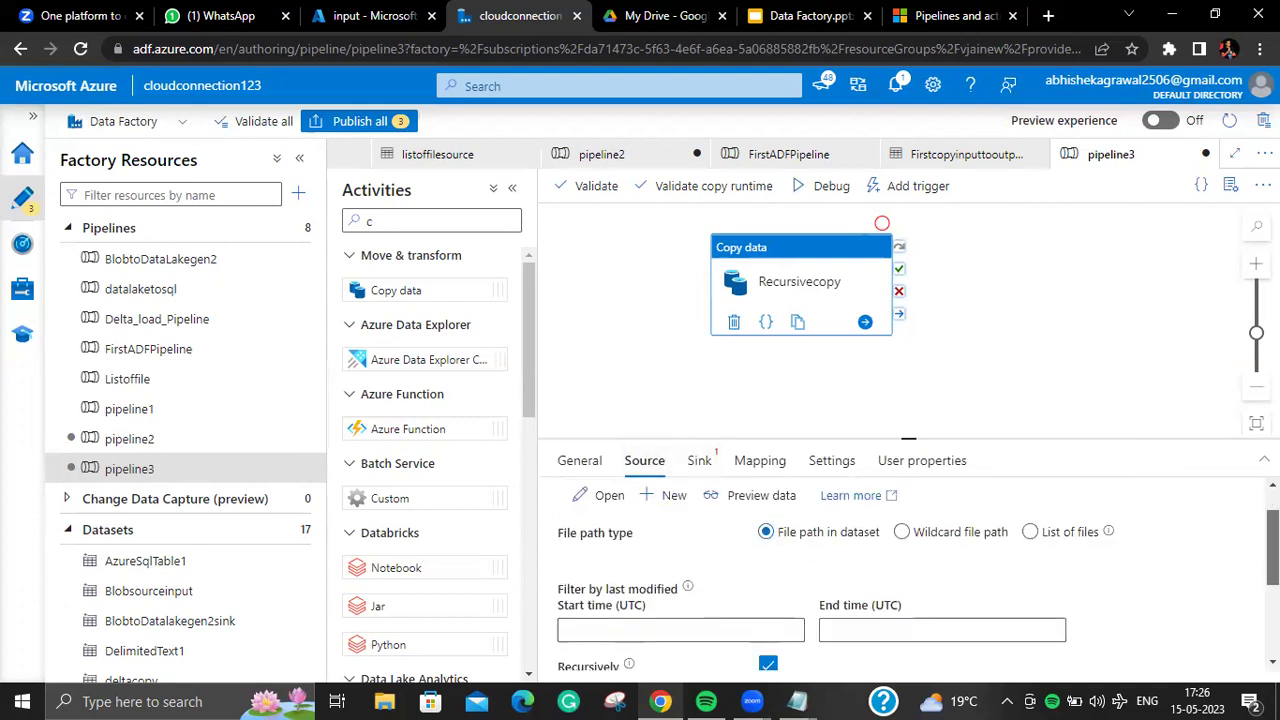
Step: Start a new Azure Data Lake Storage Gen2 DelimitedText dataset for the sink
{"action": "left_click", "coordinate": [700, 460]}
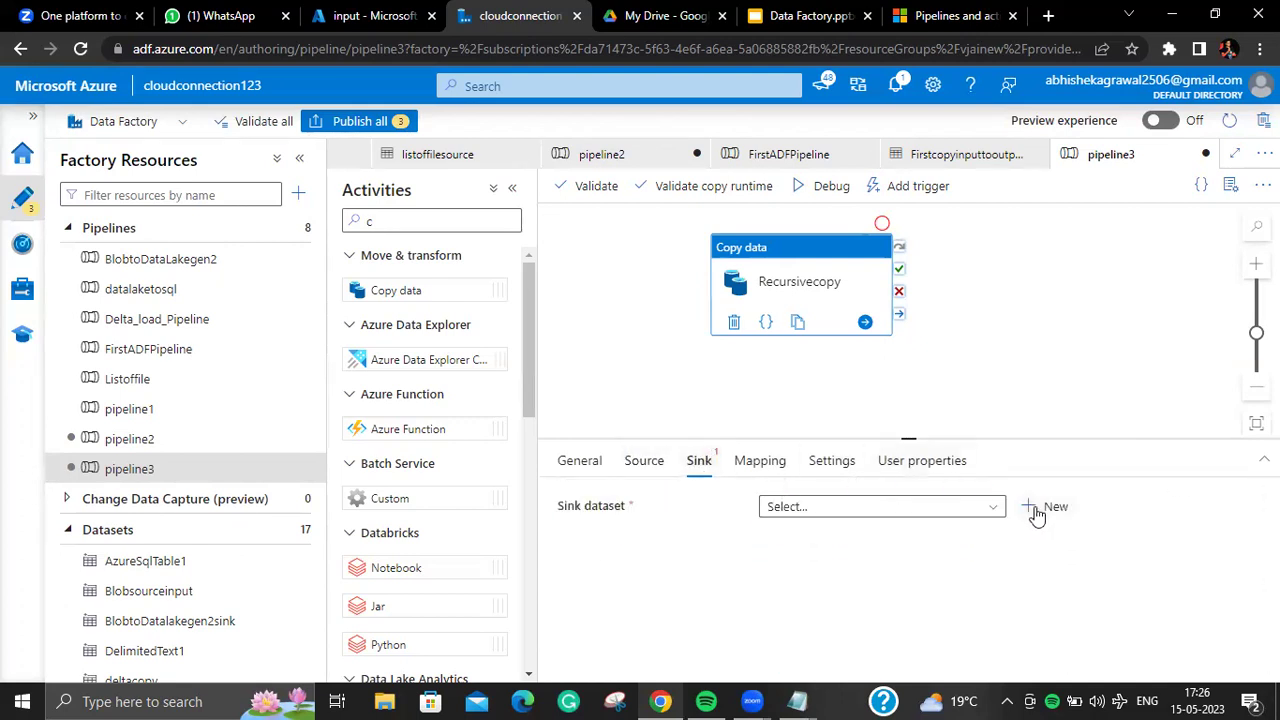
{"action": "left_click", "coordinate": [1047, 507]}
{"action": "type", "text": "da"}
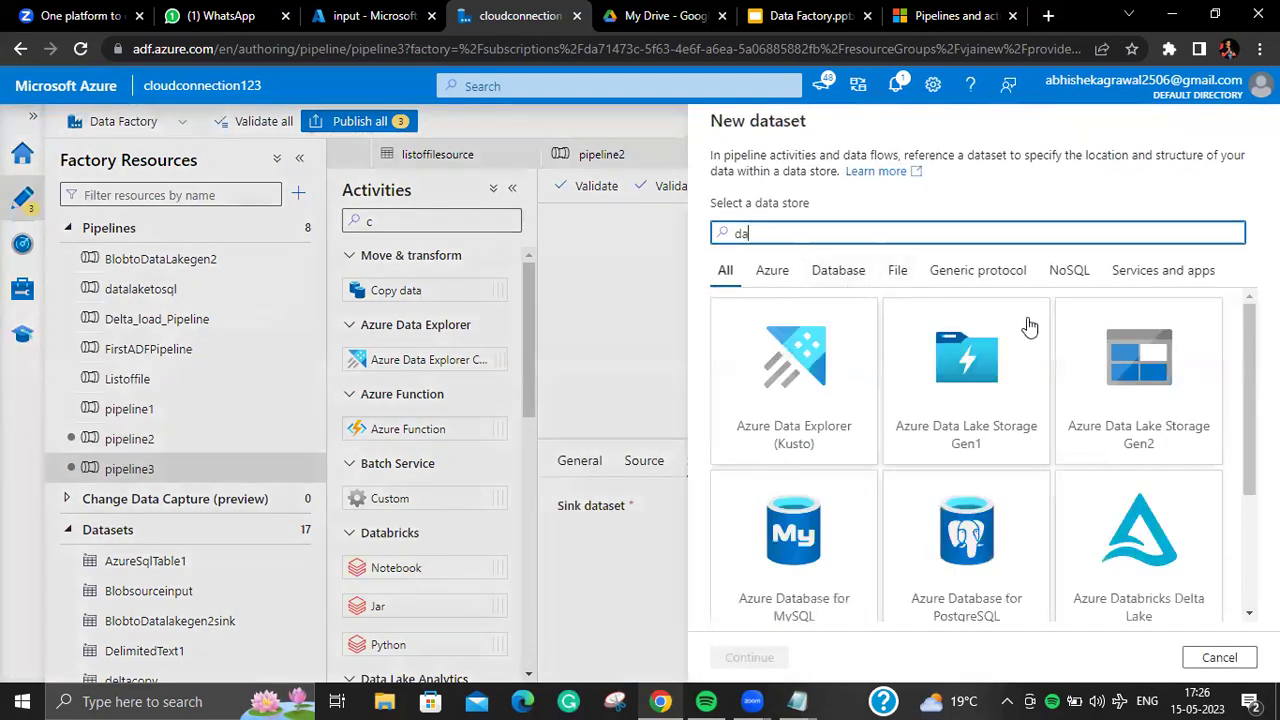
{"action": "left_click", "coordinate": [1140, 355]}
{"action": "left_click", "coordinate": [750, 657]}
{"action": "left_click", "coordinate": [1118, 288]}
{"action": "left_click", "coordinate": [750, 657]}
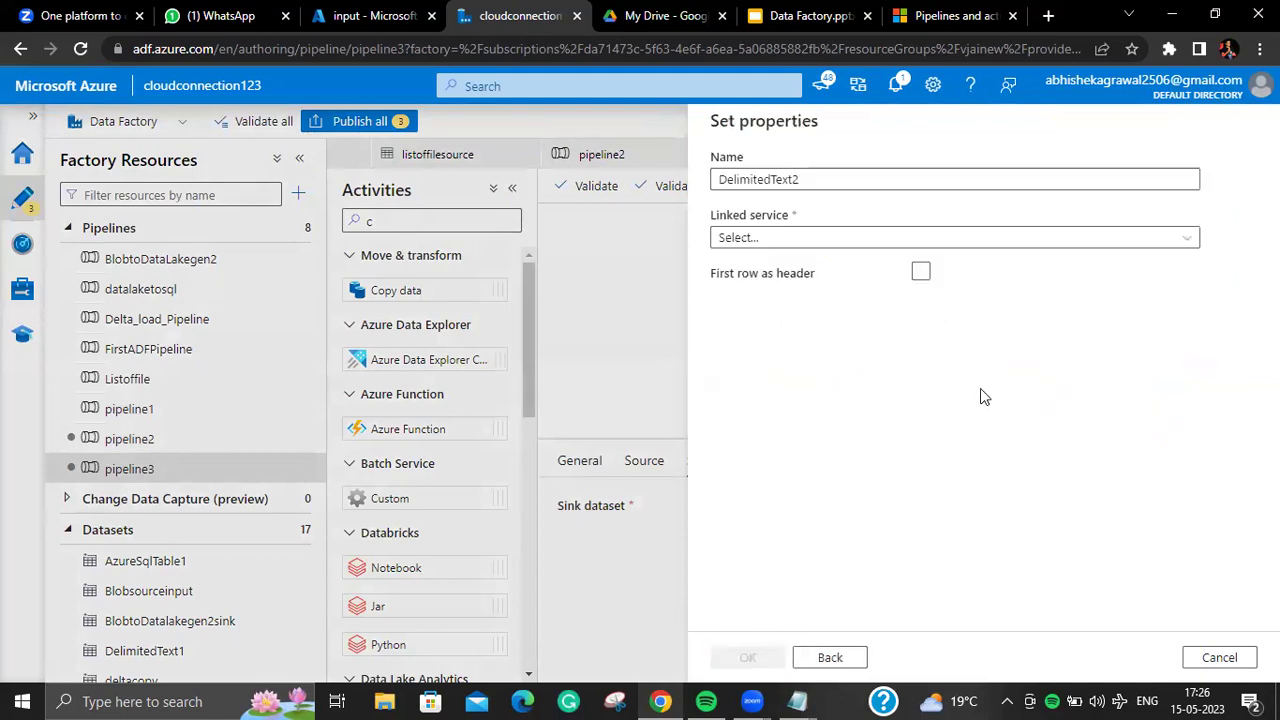
Step: Point it via actualgen2_LS at output/recursive with first row as header, no schema import, and save
{"action": "left_click", "coordinate": [1094, 240]}
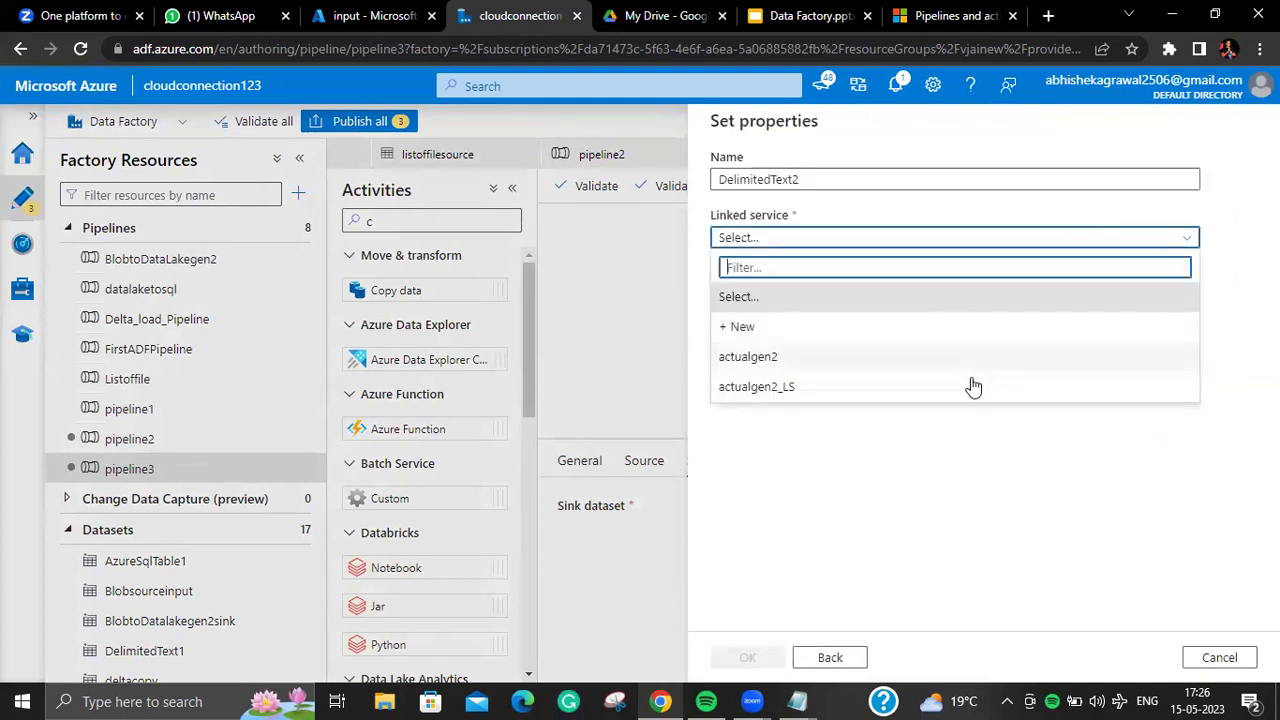
{"action": "left_click", "coordinate": [971, 386]}
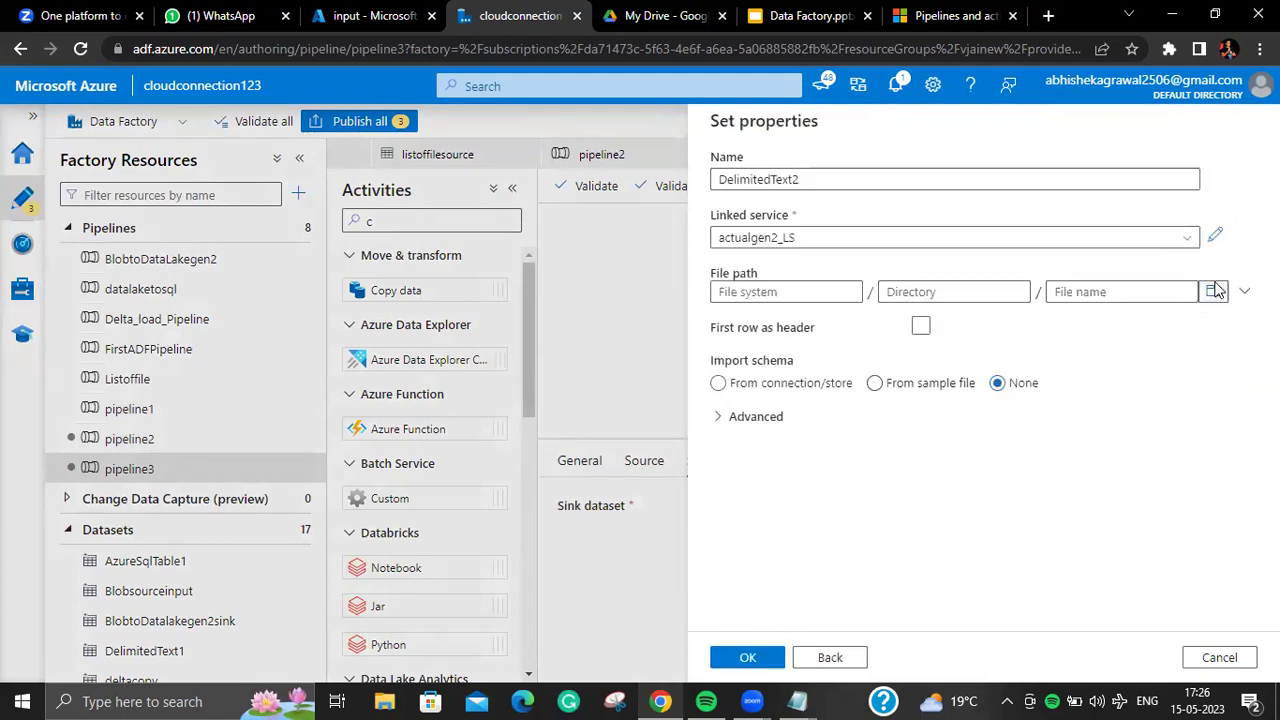
{"action": "left_click", "coordinate": [1213, 291]}
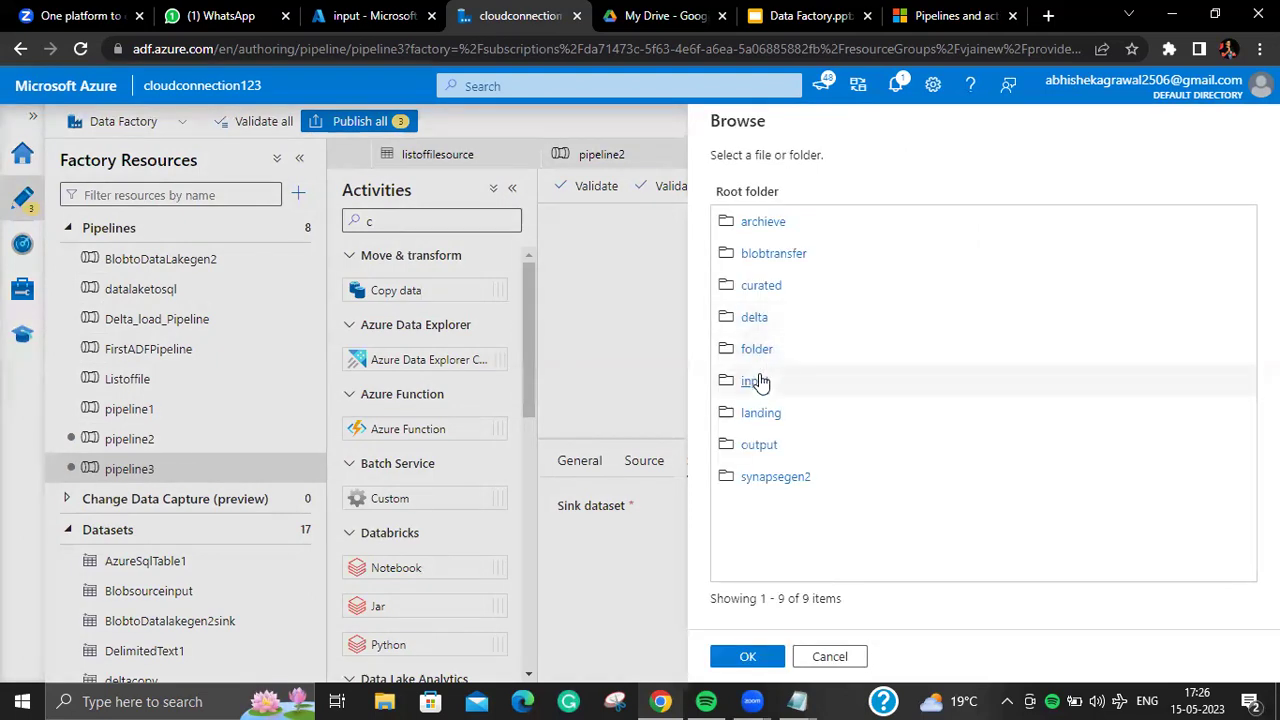
{"action": "left_click", "coordinate": [762, 449]}
{"action": "left_click", "coordinate": [762, 449]}
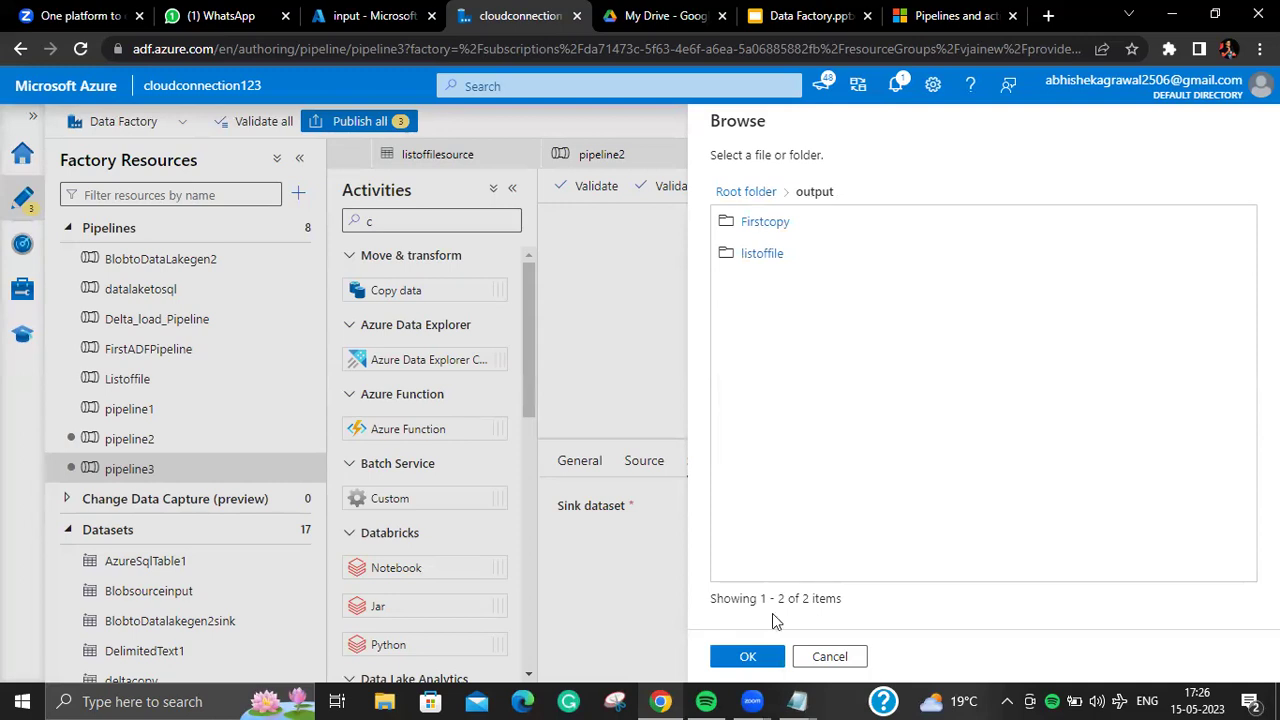
{"action": "left_click", "coordinate": [748, 657]}
{"action": "left_click", "coordinate": [1002, 291]}
{"action": "type", "text": "recursive"}
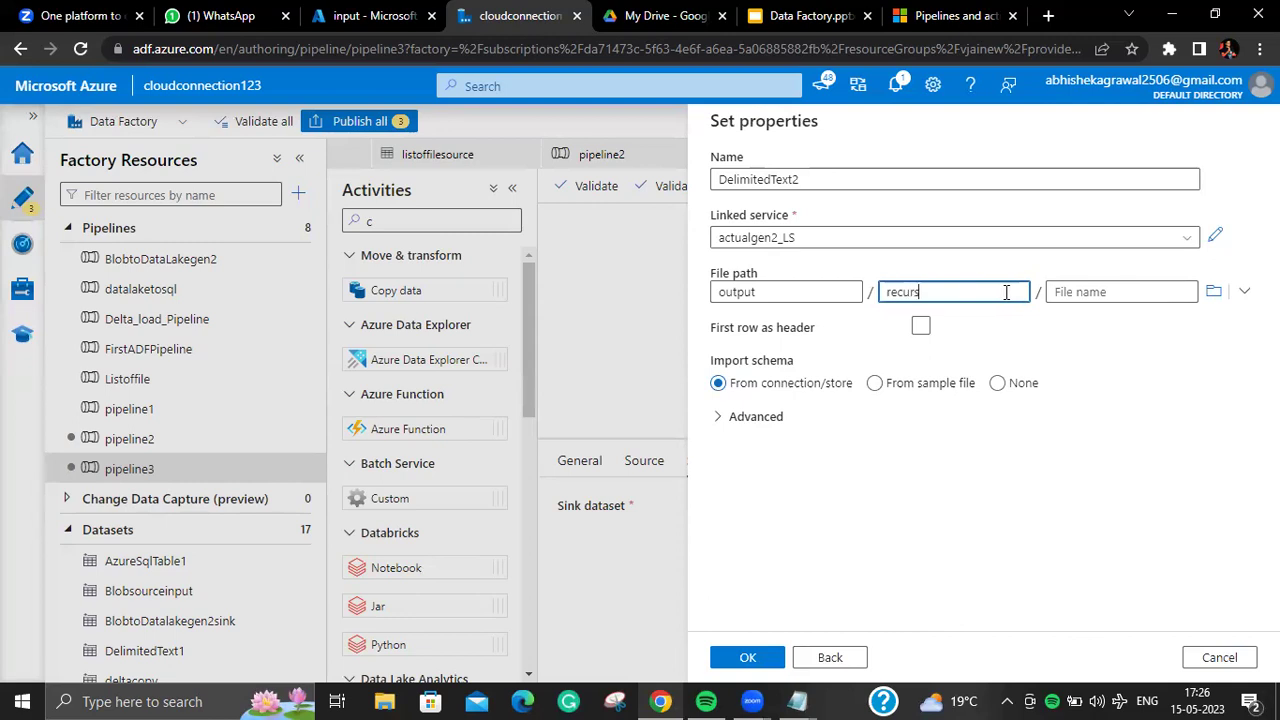
{"action": "left_click", "coordinate": [921, 343]}
{"action": "left_click", "coordinate": [919, 328]}
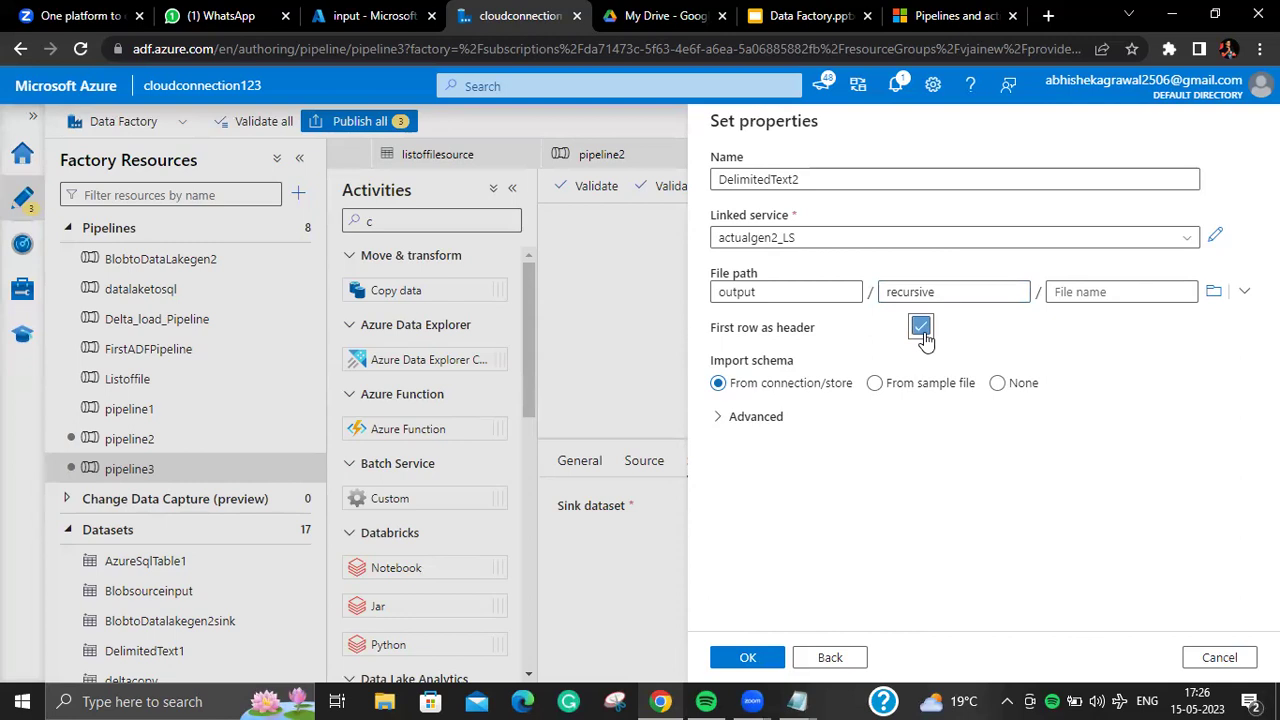
{"action": "left_click", "coordinate": [998, 385]}
{"action": "left_click", "coordinate": [752, 668]}
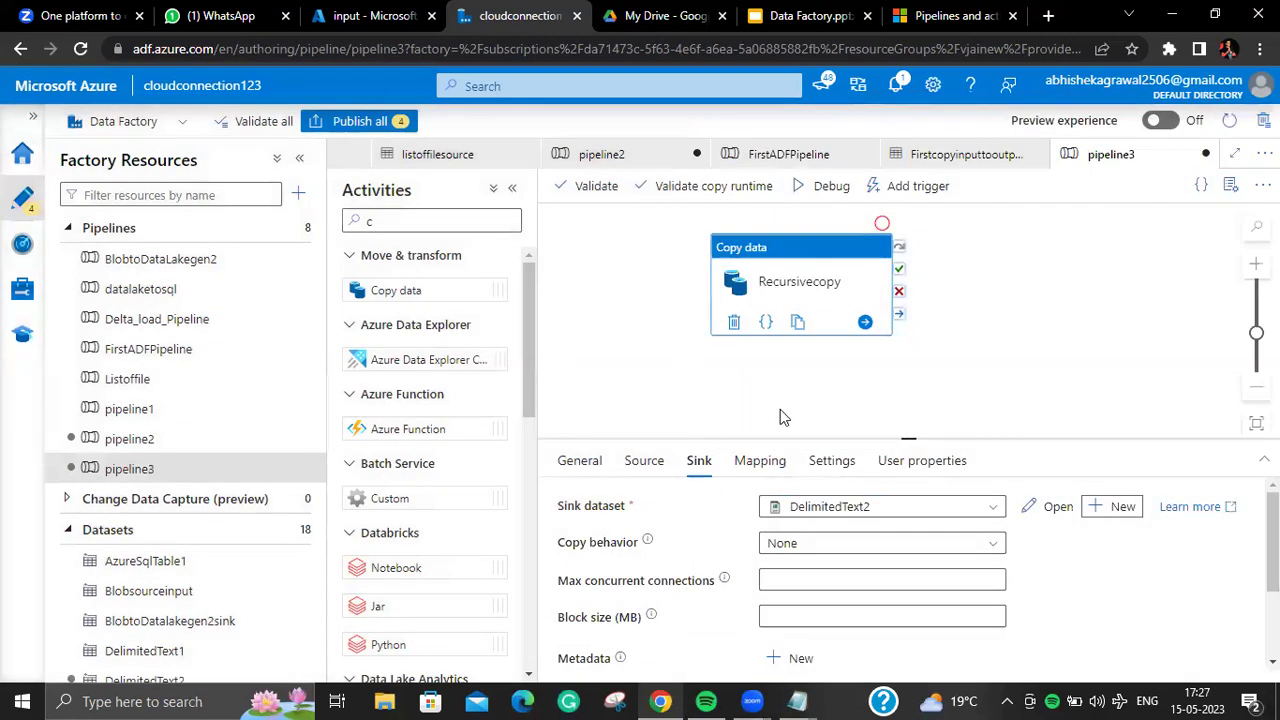
Step: Validate pipeline3 and note the error requiring a wildcard file name for the folder source
{"action": "left_click", "coordinate": [647, 464]}
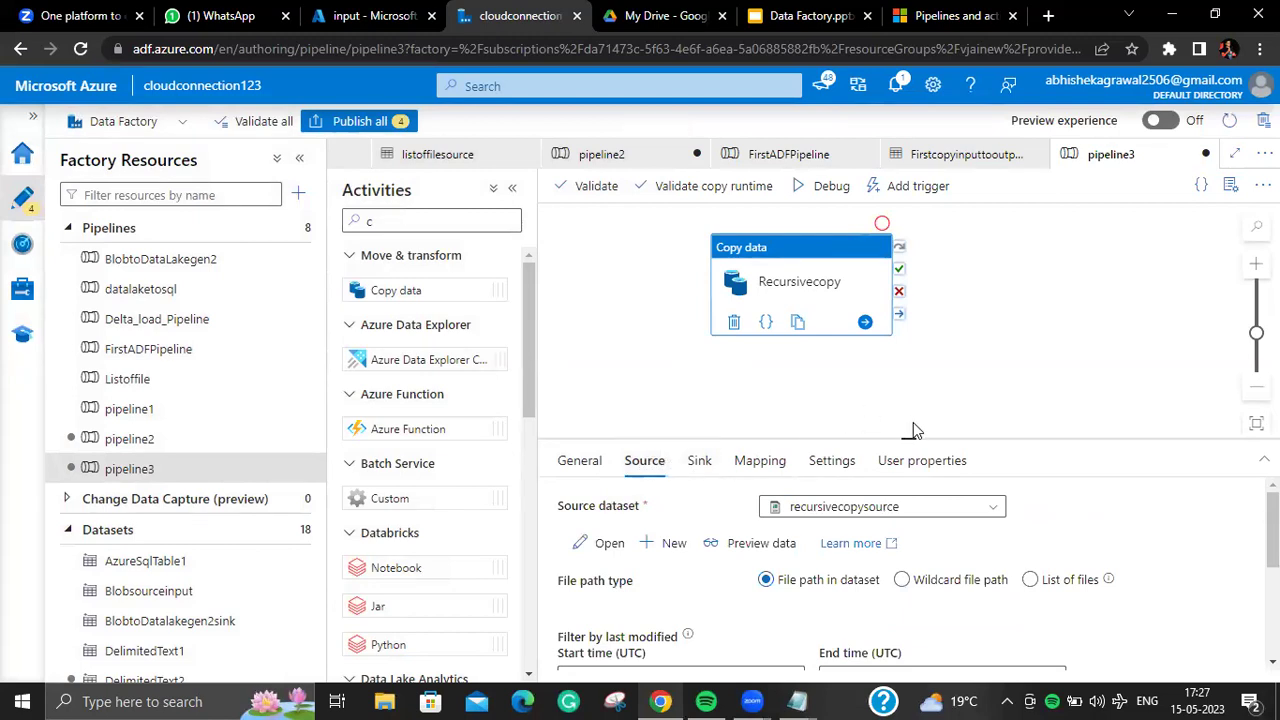
{"action": "scroll", "coordinate": [780, 520], "scroll_direction": "down", "scroll_amount": 2}
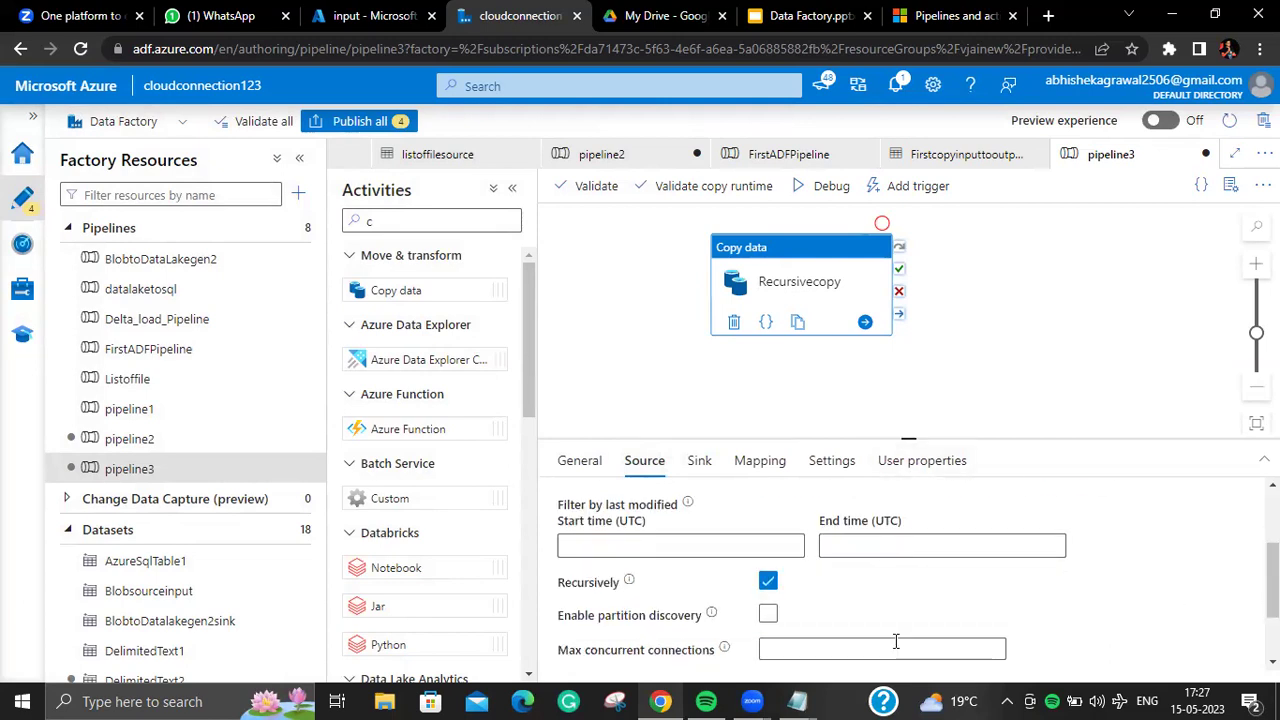
{"action": "left_click", "coordinate": [826, 186]}
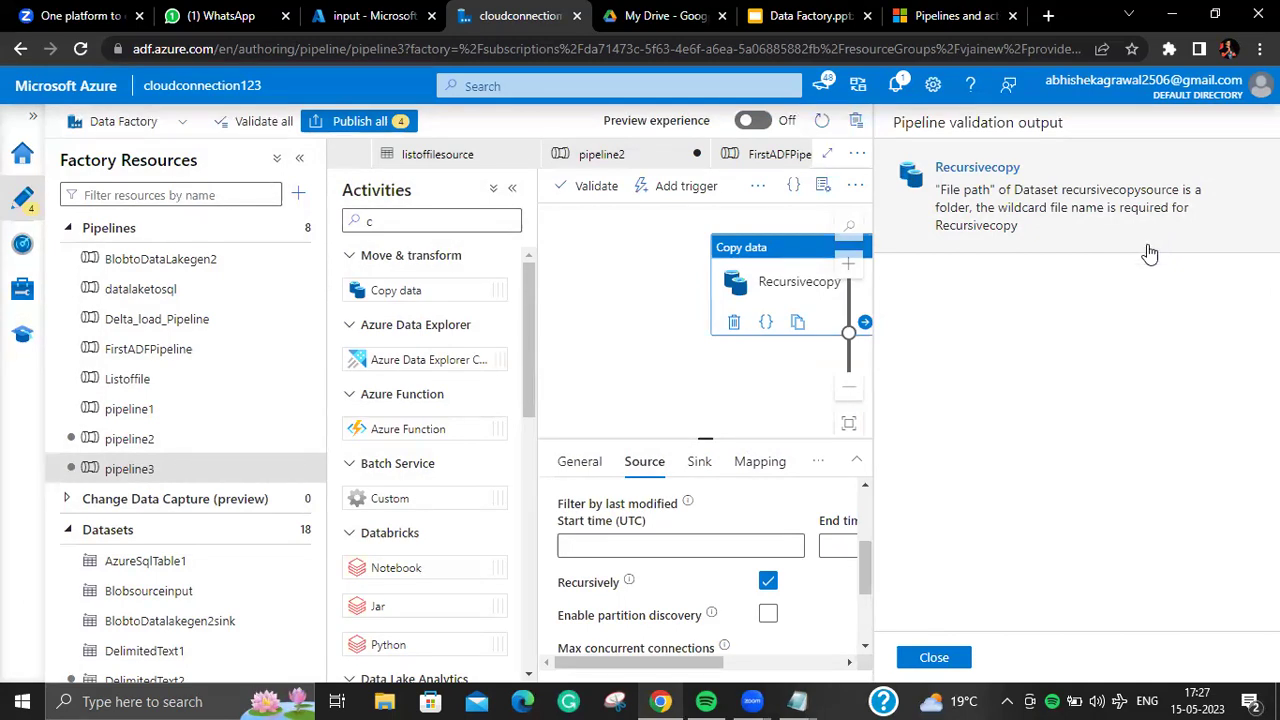
{"action": "left_click", "coordinate": [934, 661]}
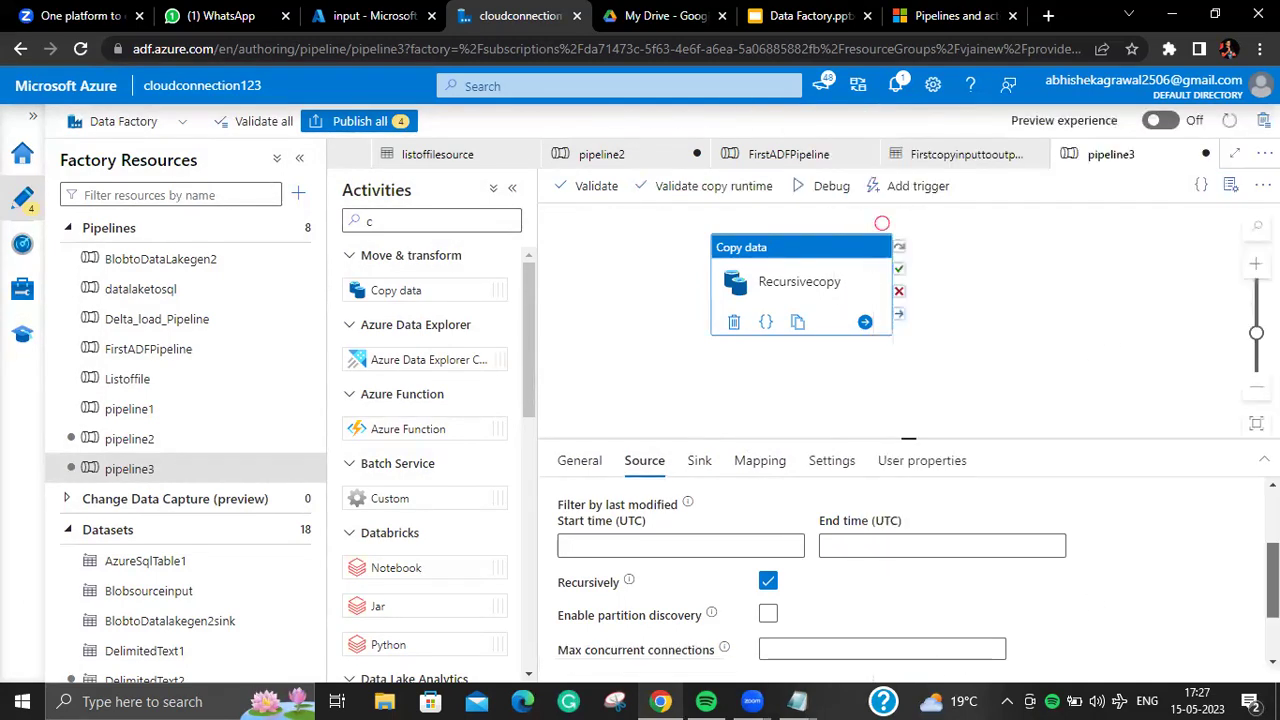
{"action": "scroll", "coordinate": [900, 575], "scroll_direction": "up", "scroll_amount": 3}
{"action": "scroll", "coordinate": [900, 575], "scroll_direction": "down", "scroll_amount": 1}
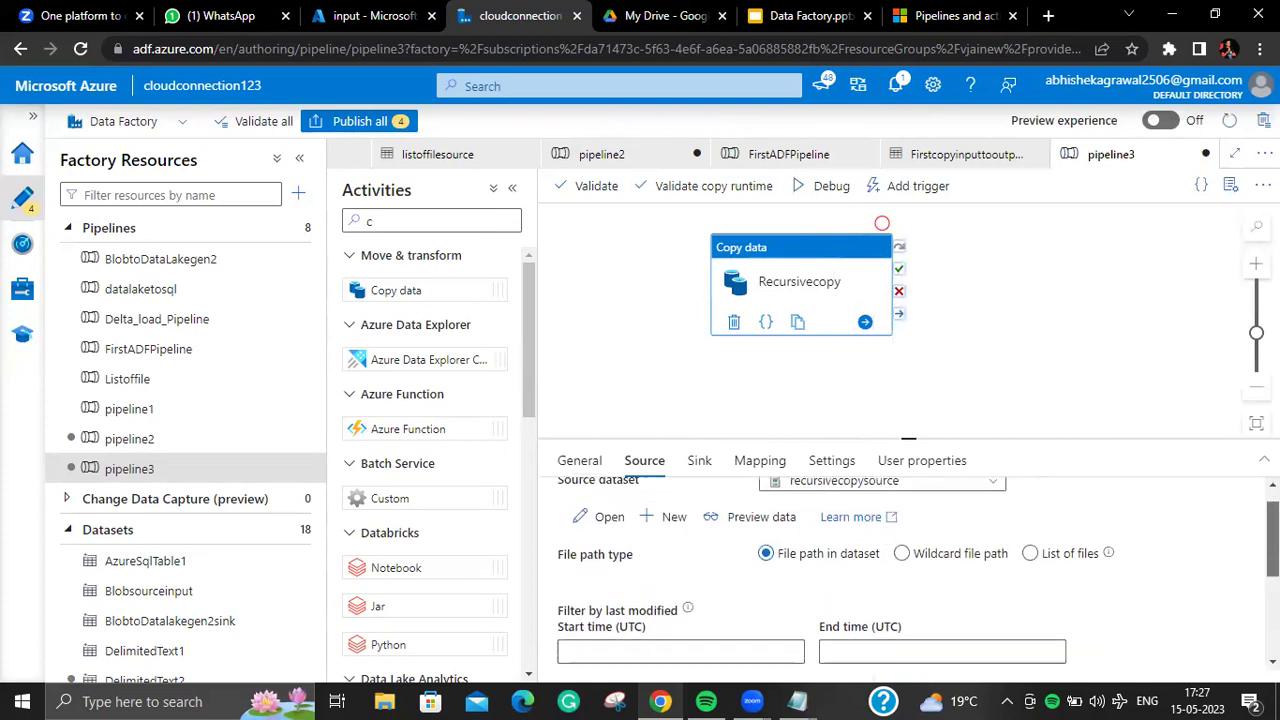
{"action": "scroll", "coordinate": [970, 610], "scroll_direction": "down", "scroll_amount": 3}
{"action": "scroll", "coordinate": [970, 610], "scroll_direction": "up", "scroll_amount": 3}
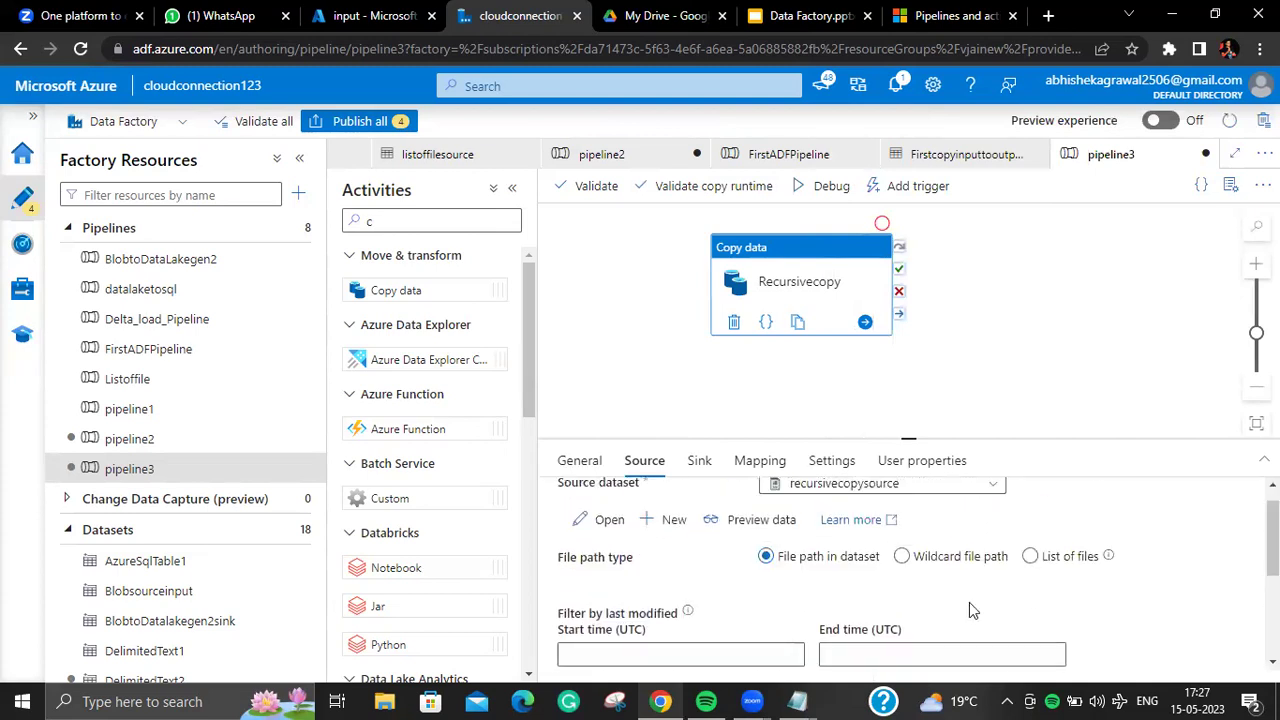
Step: Switch the source to Wildcard file path and check the source dataset's folder
{"action": "left_click", "coordinate": [903, 557]}
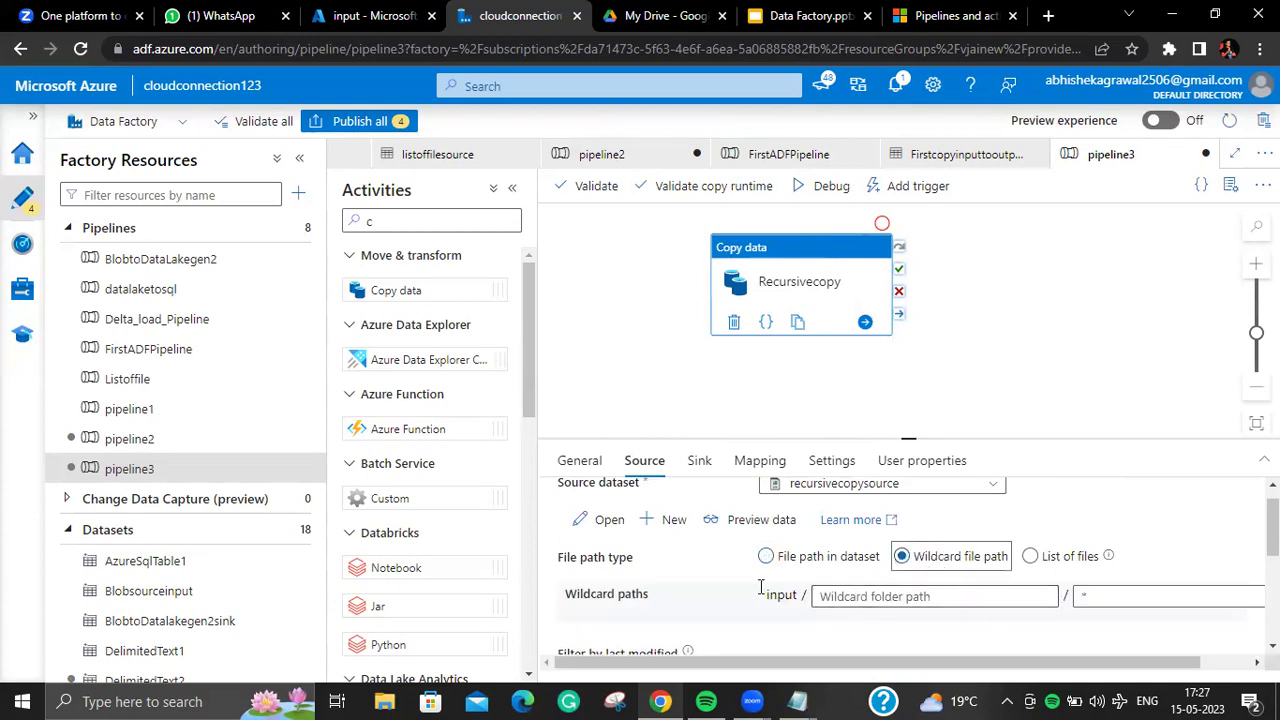
{"action": "left_click", "coordinate": [588, 527]}
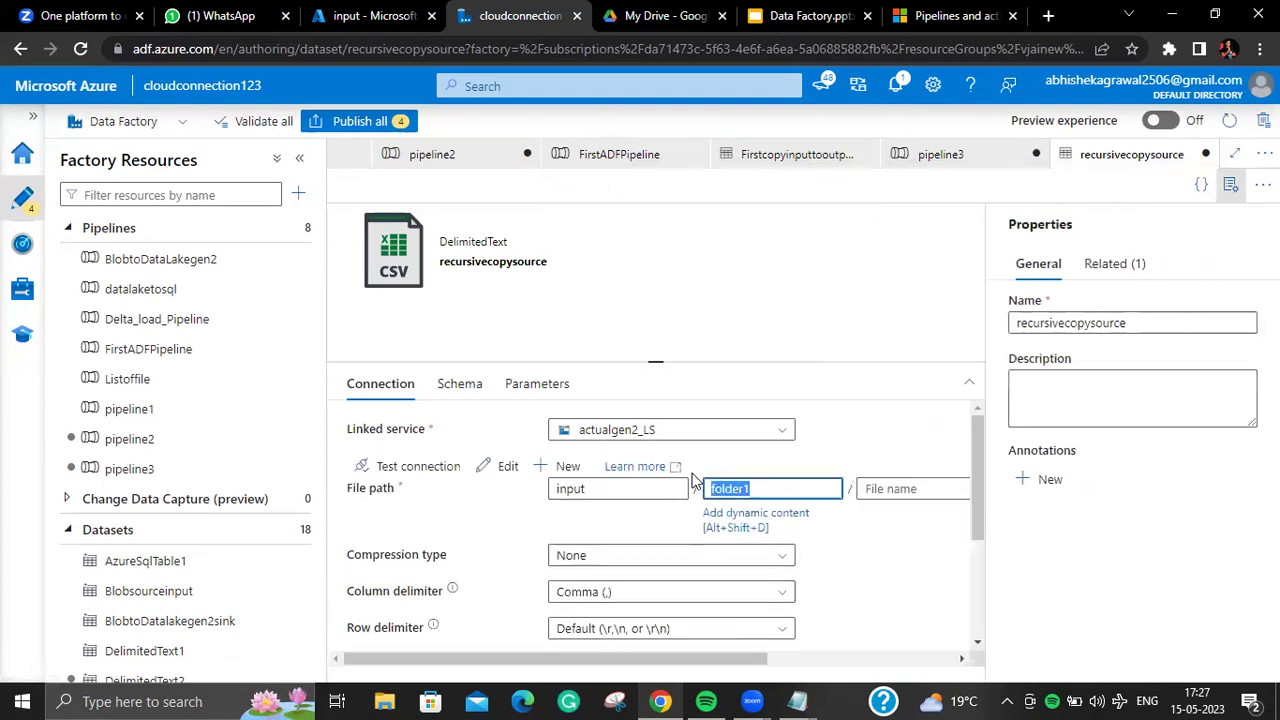
{"action": "left_click", "coordinate": [215, 442]}
{"action": "left_click", "coordinate": [218, 470]}
Step: Enter a wildcard folder path and *.csv as the wildcard file name
{"action": "left_click", "coordinate": [870, 597]}
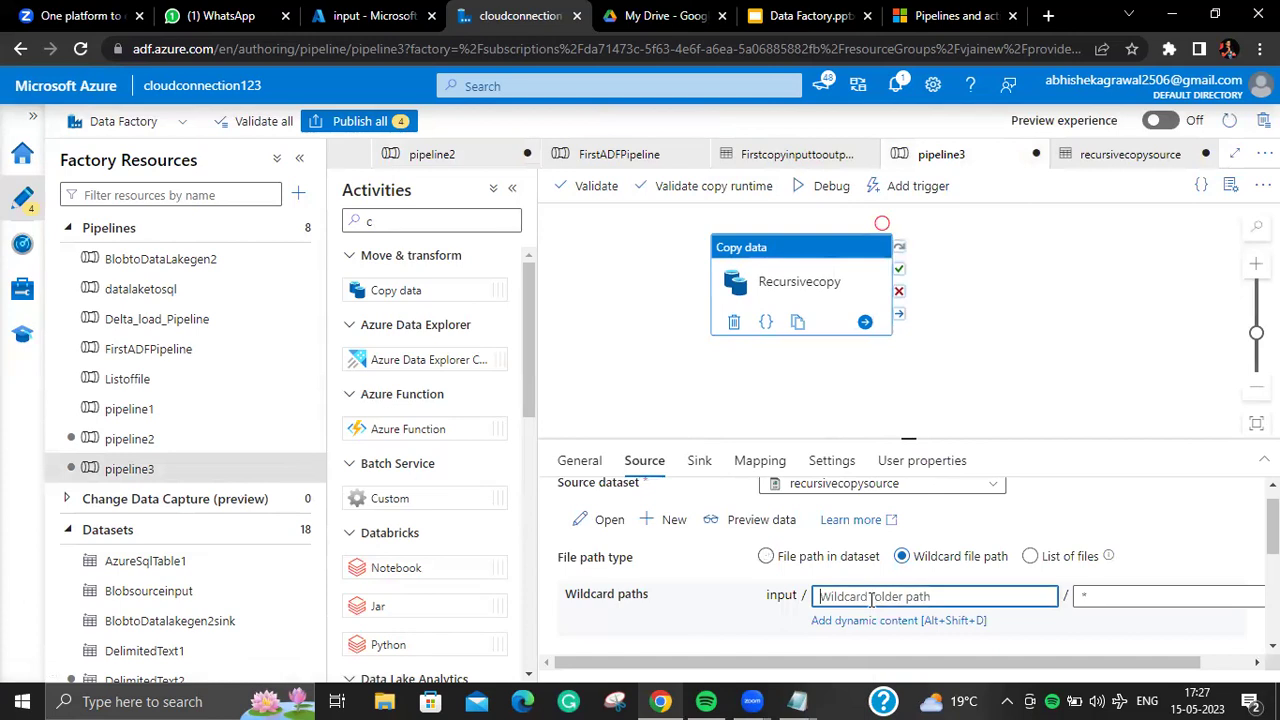
{"action": "type", "text": "folder"}
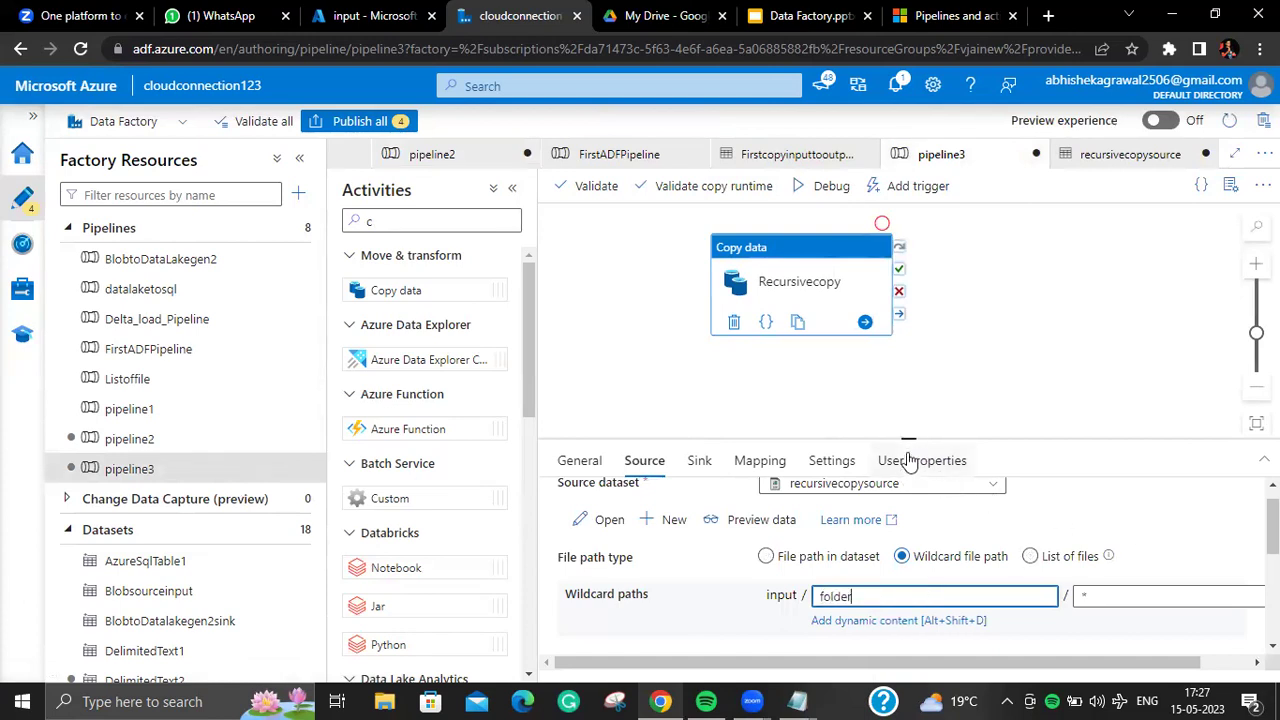
{"action": "left_click_drag", "start_coordinate": [907, 440], "coordinate": [908, 343]}
{"action": "left_click", "coordinate": [1133, 500]}
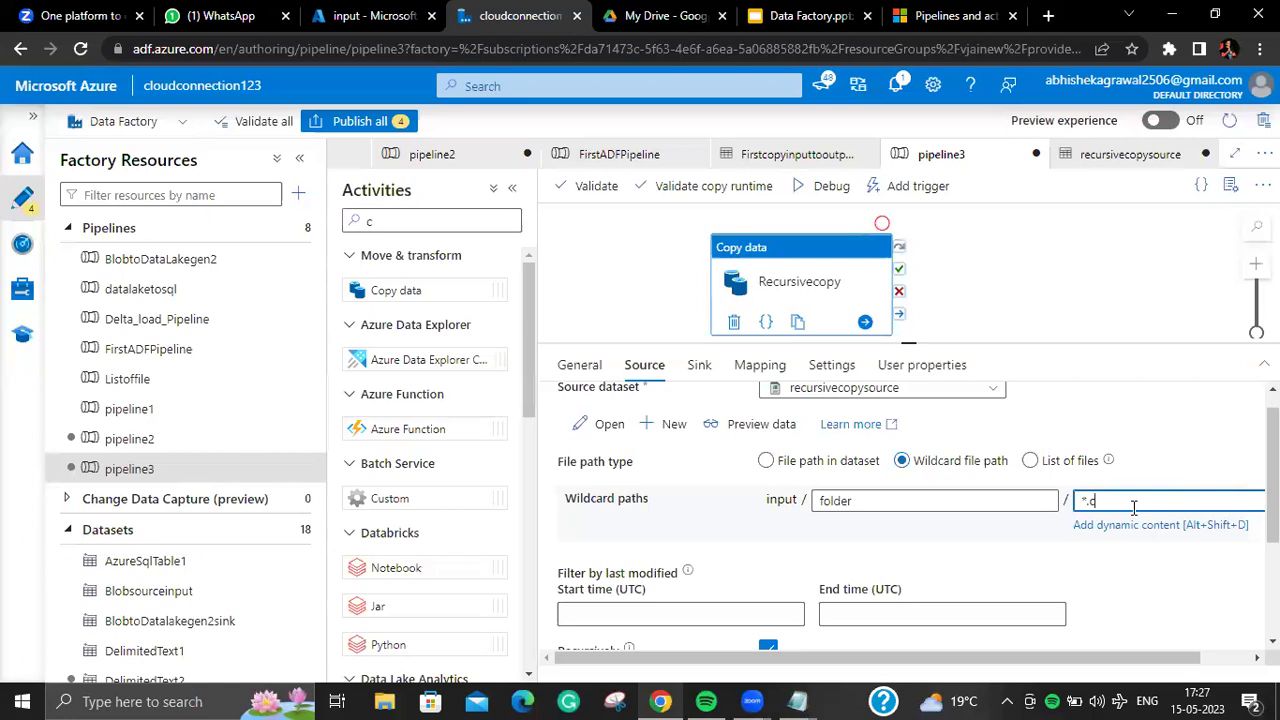
{"action": "type", "text": "*.csv"}
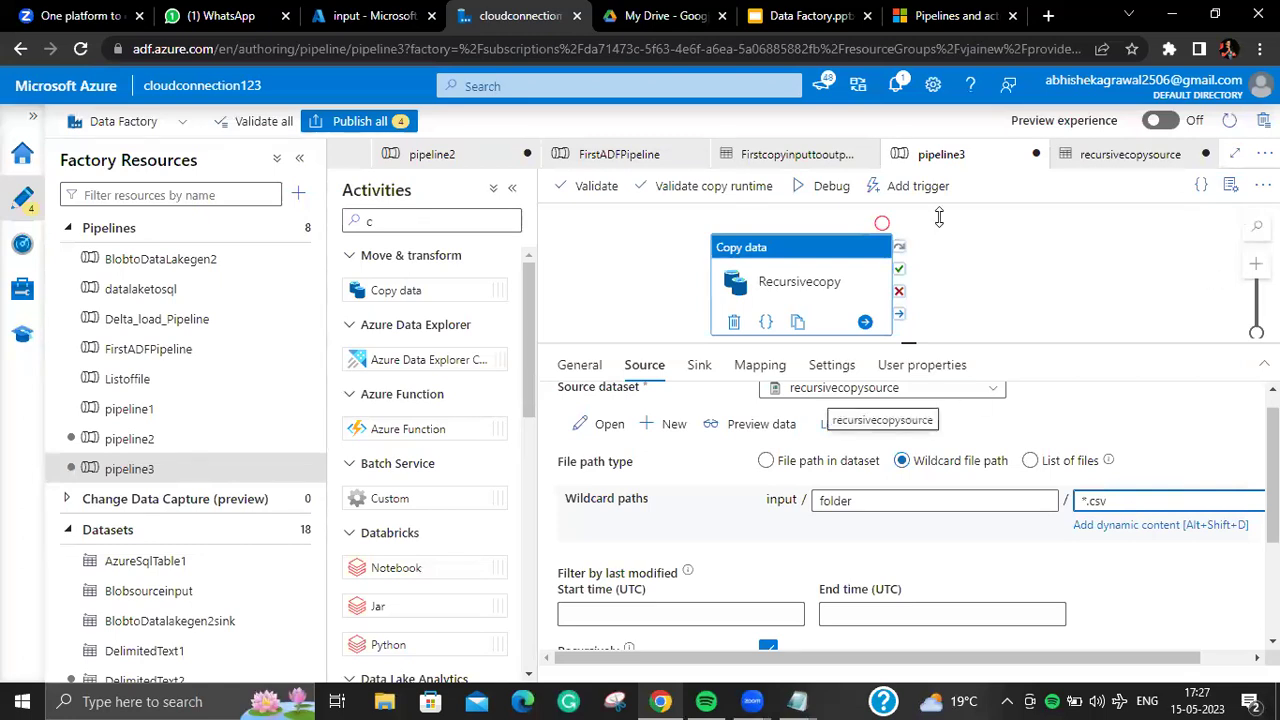
{"action": "left_click", "coordinate": [879, 499]}
{"action": "left_click", "coordinate": [1112, 500]}
{"action": "left_click_drag", "start_coordinate": [1112, 500], "coordinate": [1086, 505]}
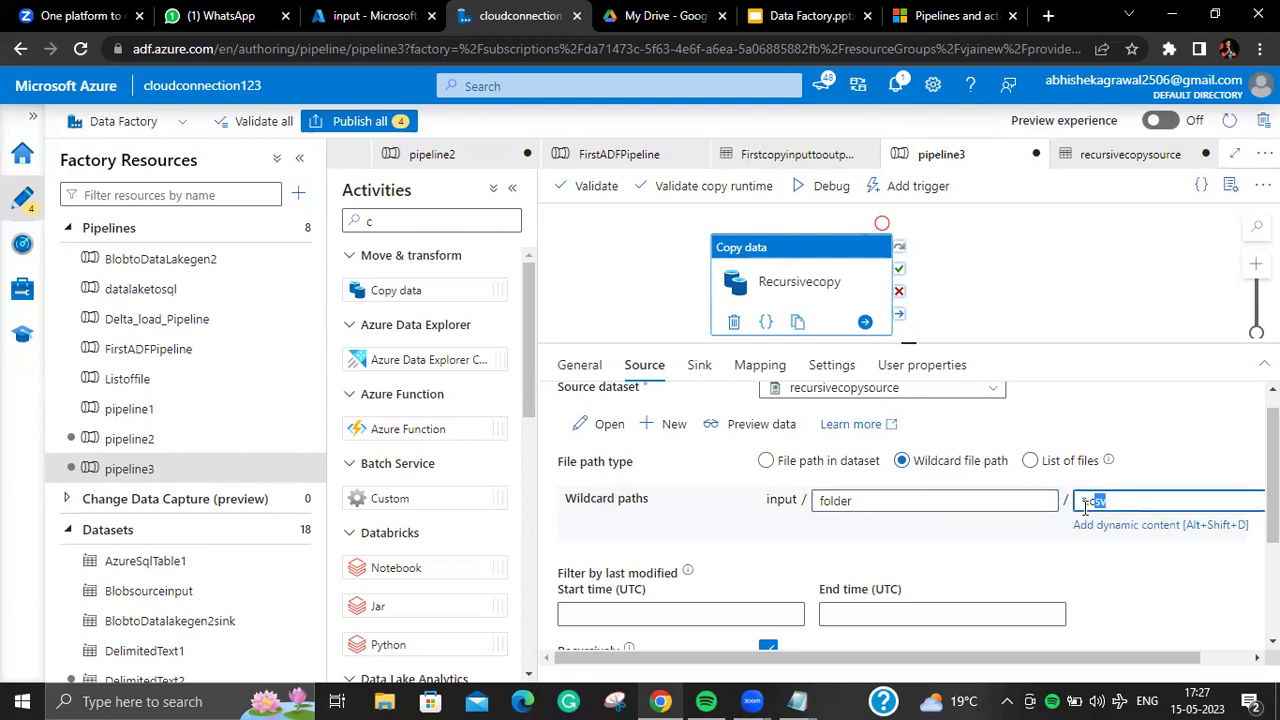
{"action": "left_click_drag", "start_coordinate": [948, 508], "coordinate": [797, 517]}
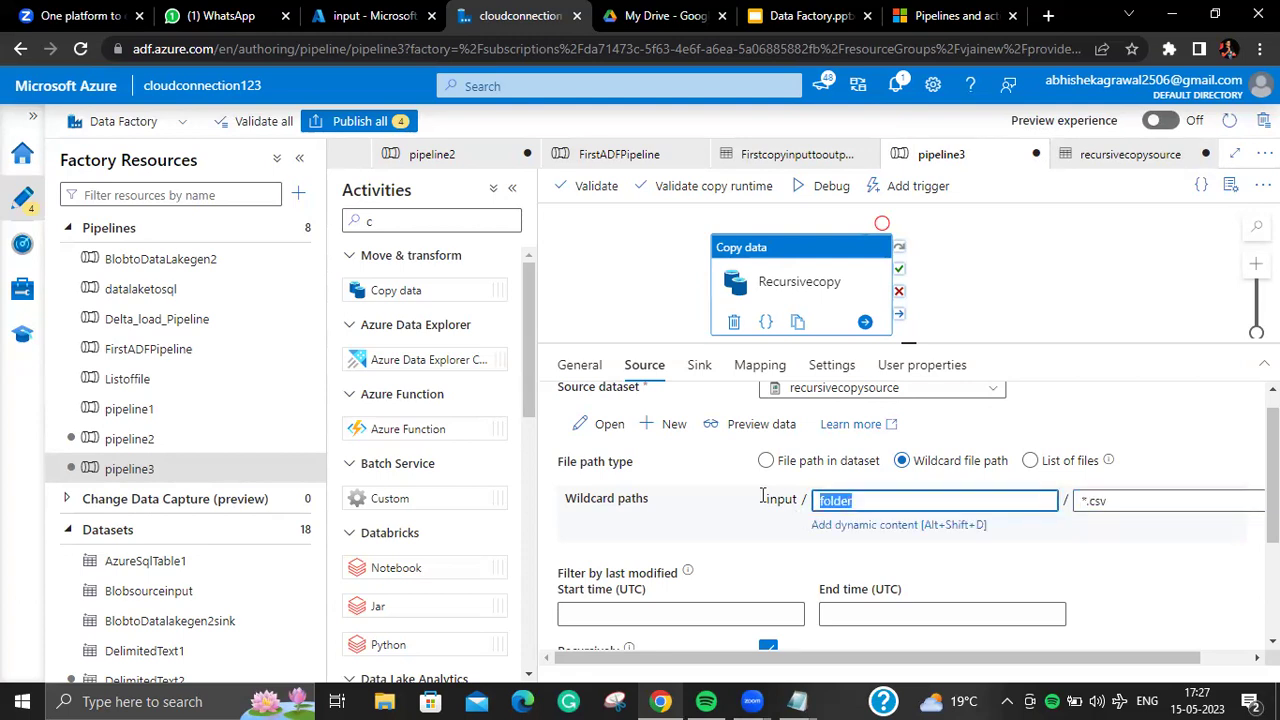
Step: Correct the wildcard folder name to folder1 and validate pipeline3
{"action": "left_click", "coordinate": [610, 428]}
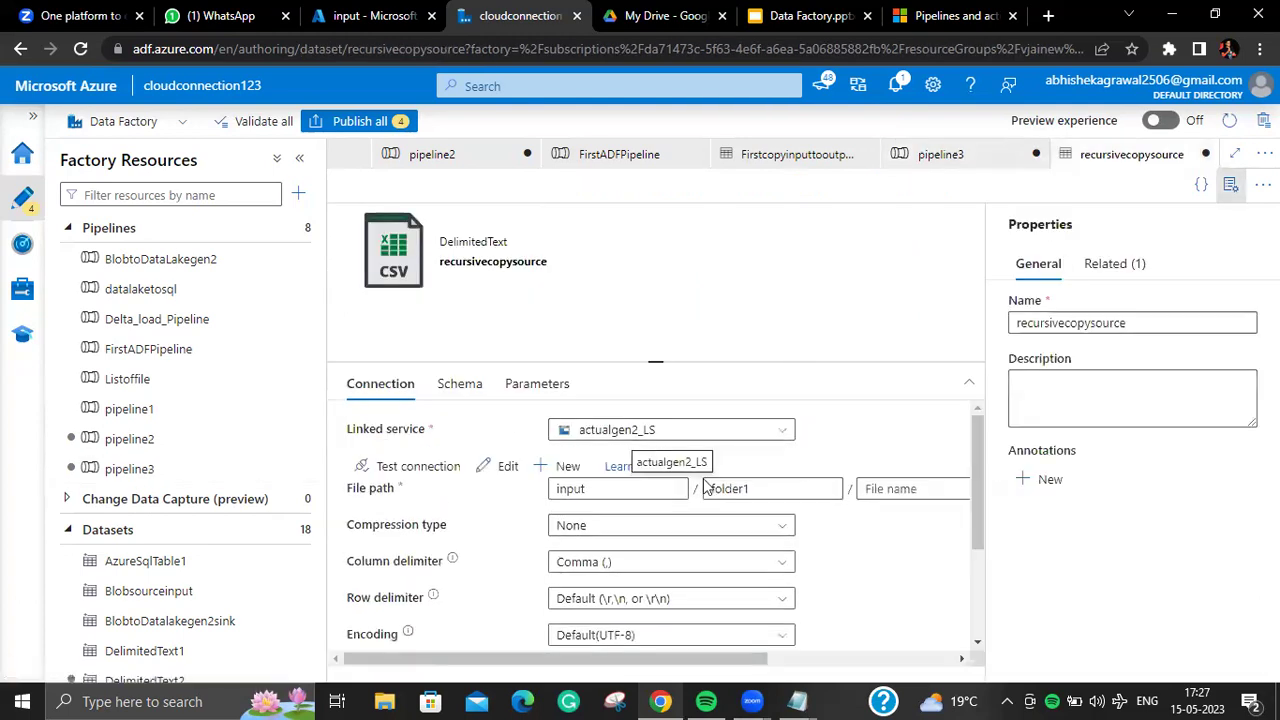
{"action": "left_click", "coordinate": [160, 469]}
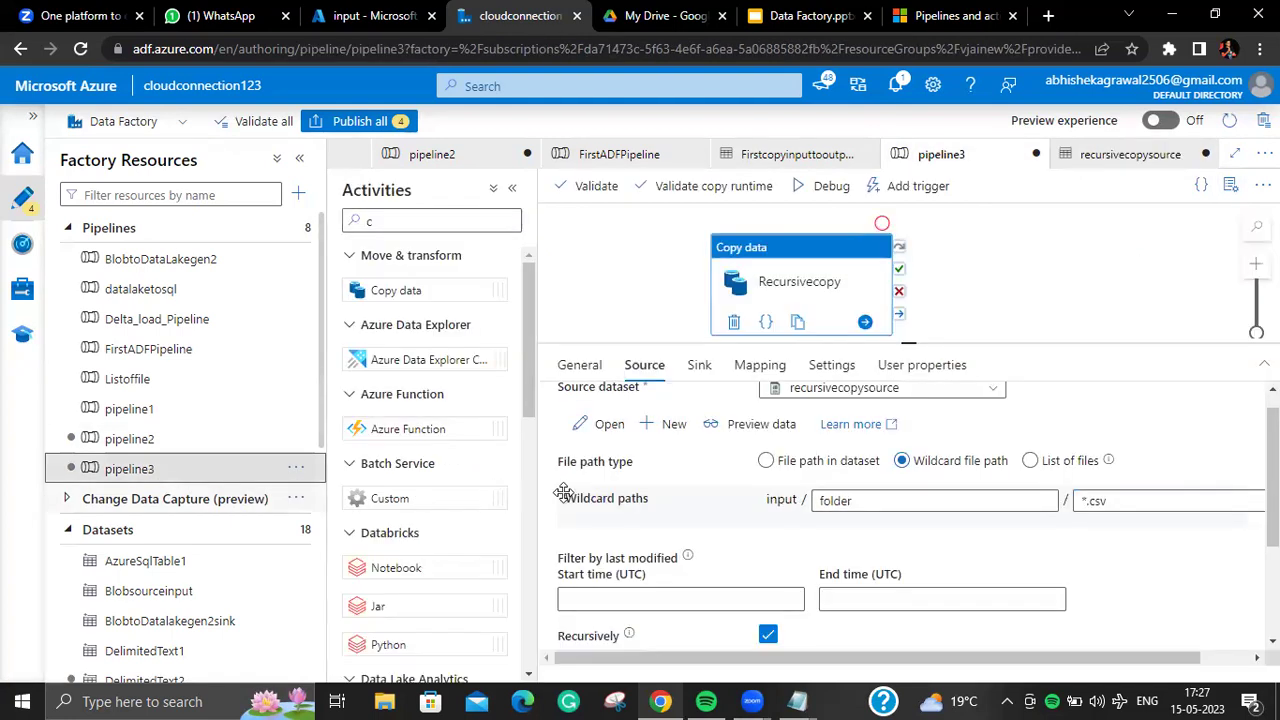
{"action": "left_click", "coordinate": [877, 497]}
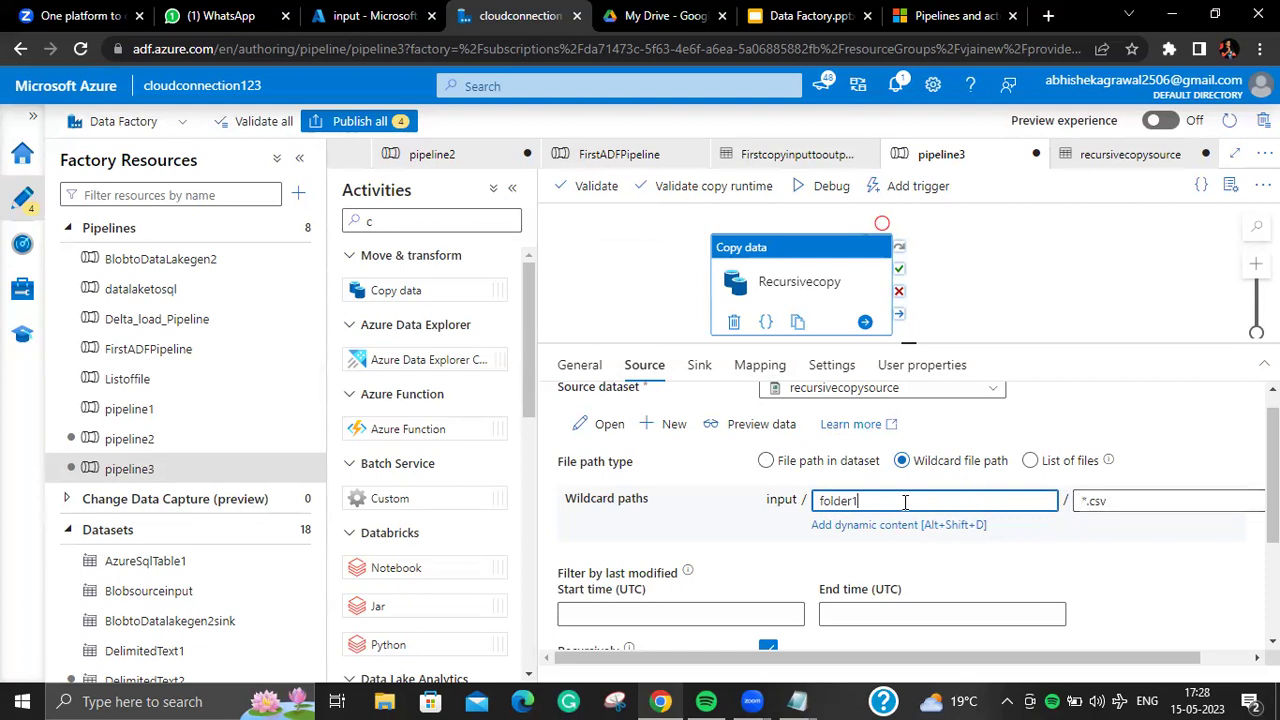
{"action": "left_click", "coordinate": [597, 198]}
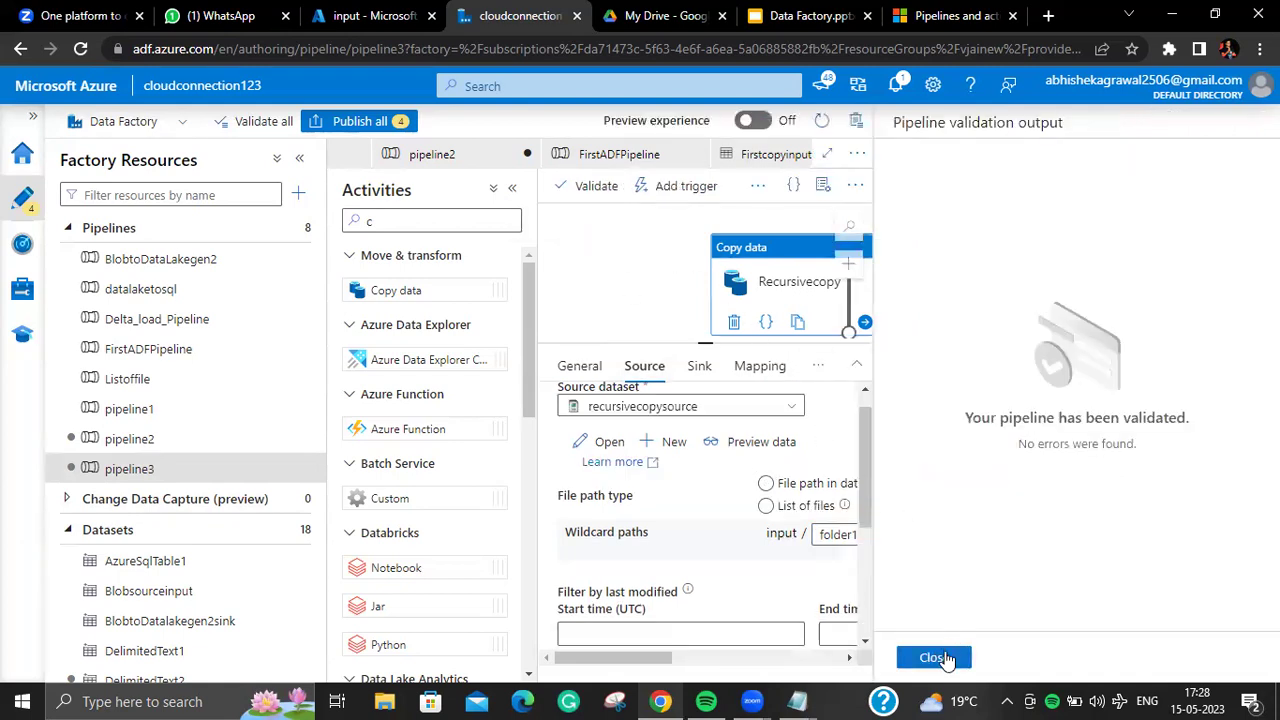
Step: Close the error-free validation results and launch a debug run of pipeline3
{"action": "left_click", "coordinate": [935, 658]}
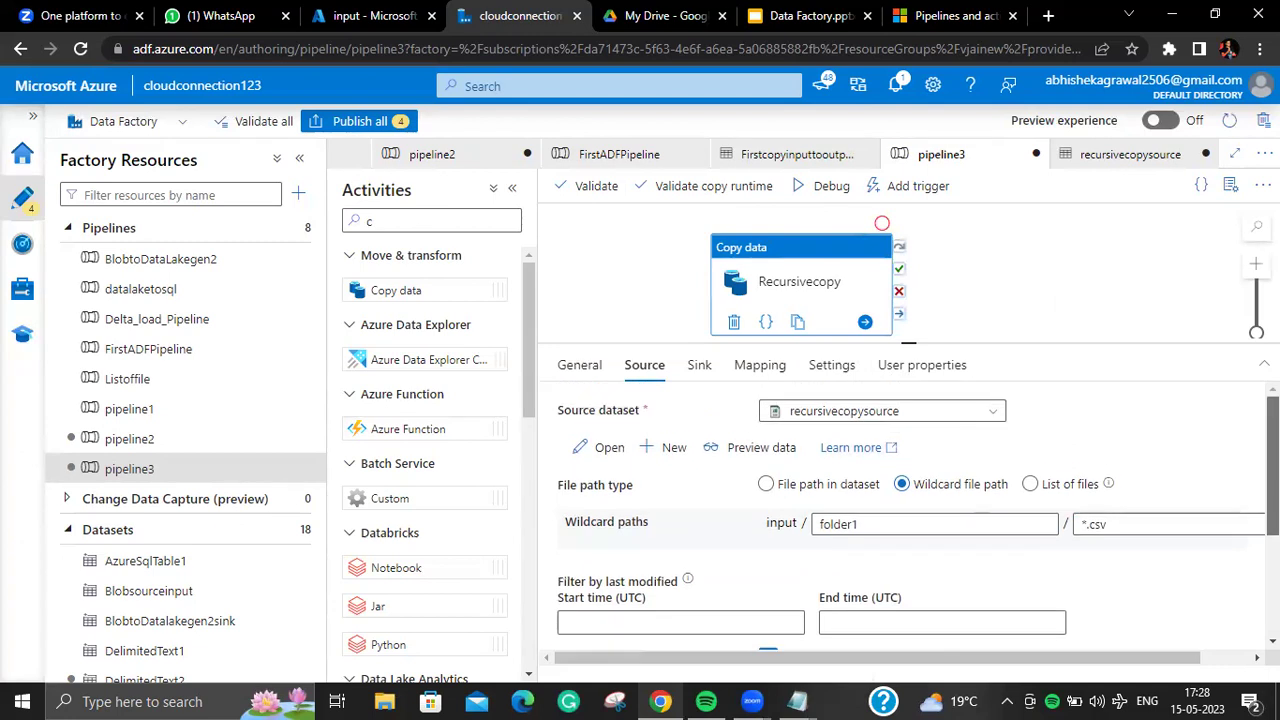
{"action": "left_click", "coordinate": [822, 185]}
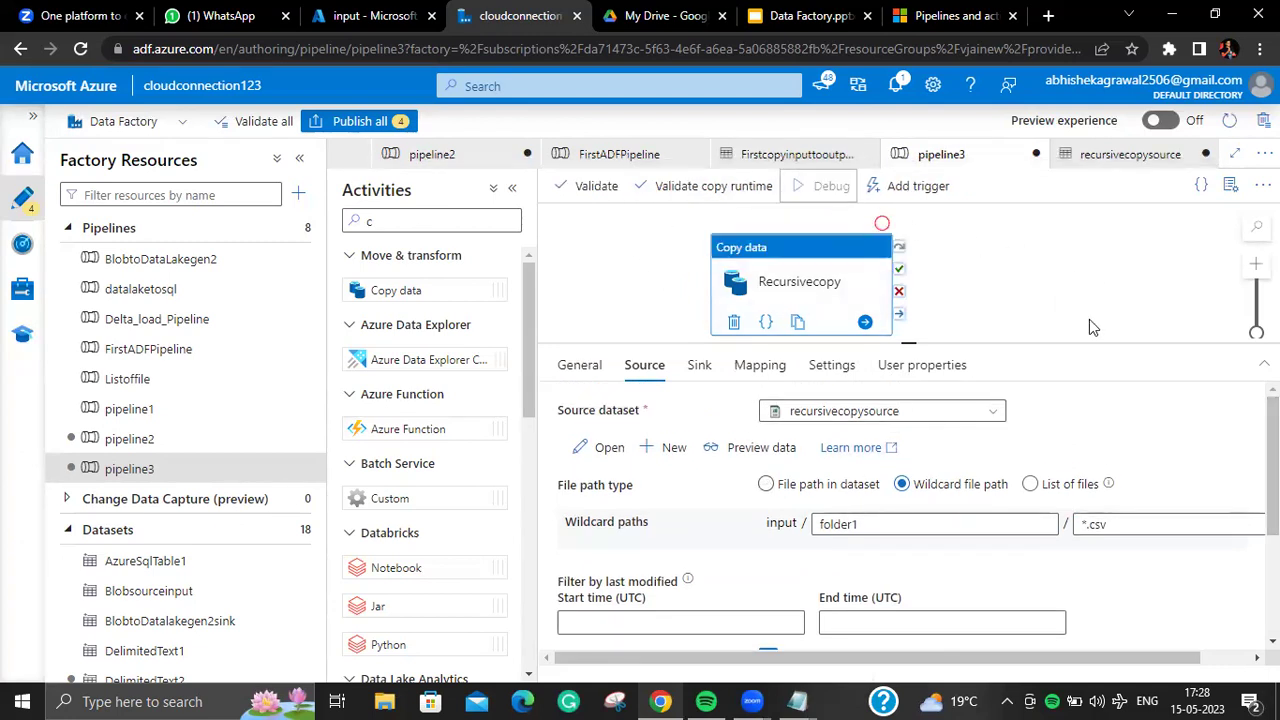
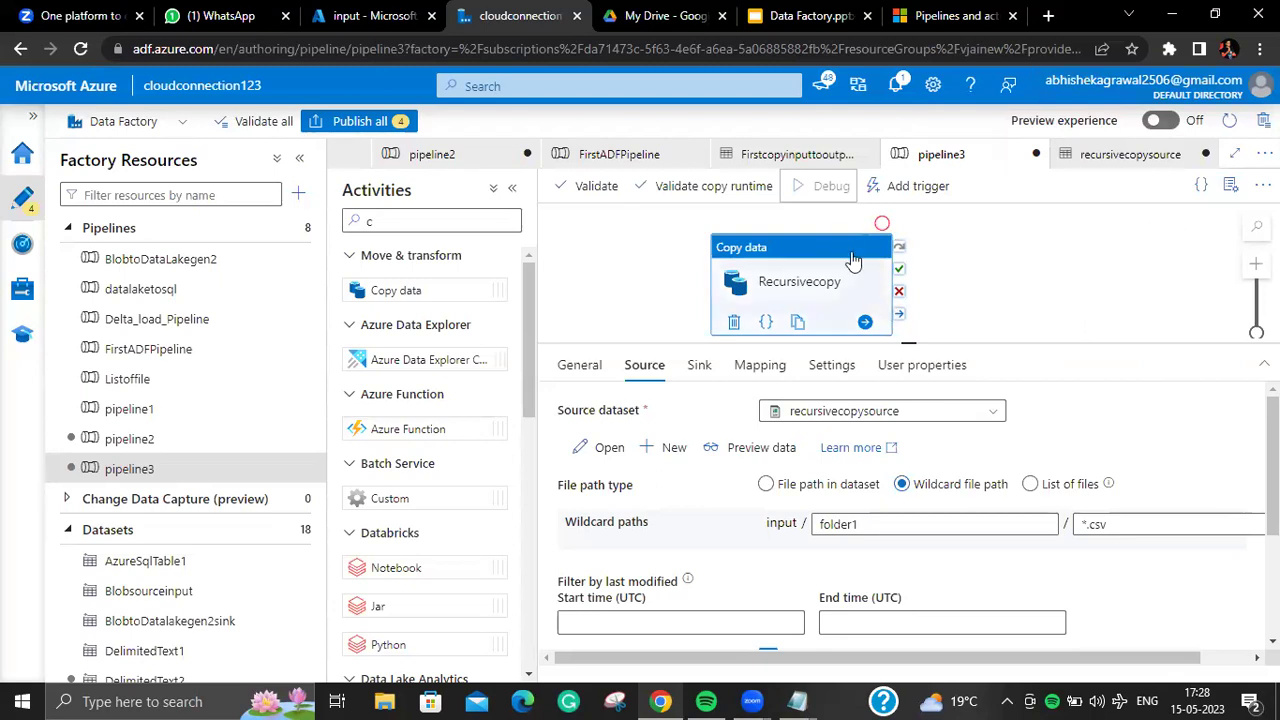
Step: Review Recursivecopy's wildcard source settings, then bring up the Monitor hub's pipeline runs list
{"action": "left_click", "coordinate": [607, 284]}
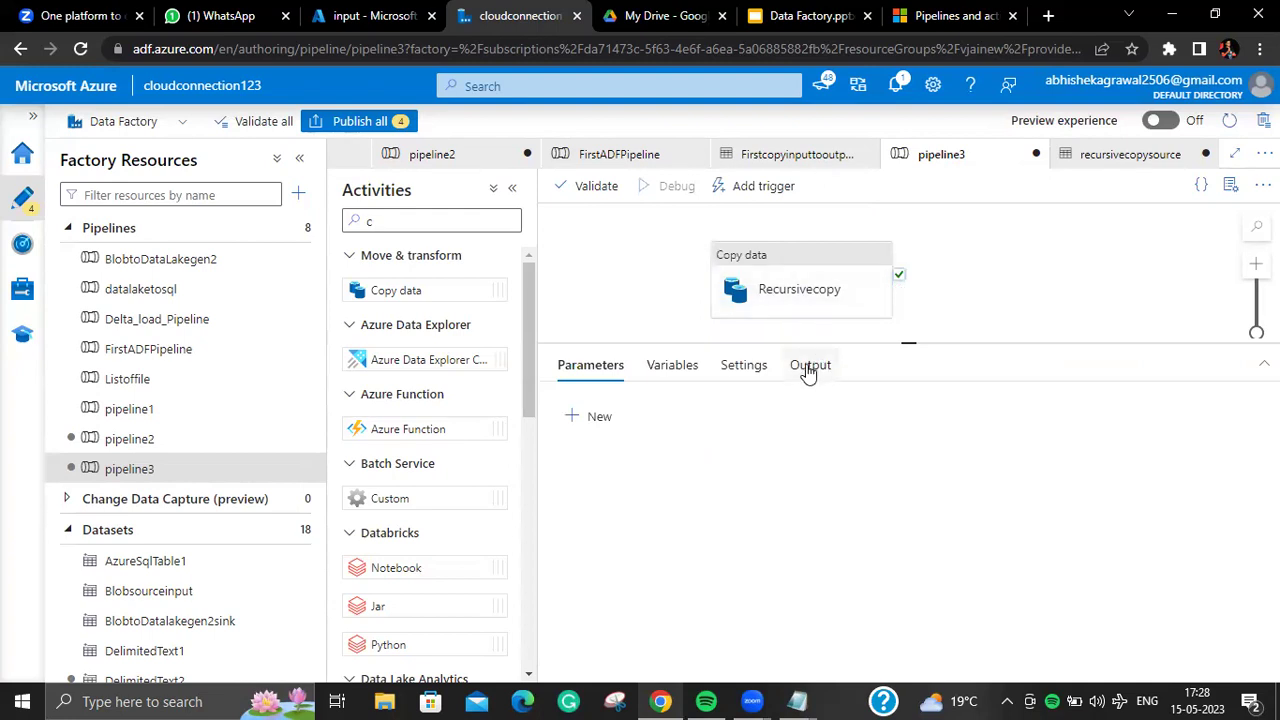
{"action": "left_click", "coordinate": [790, 285]}
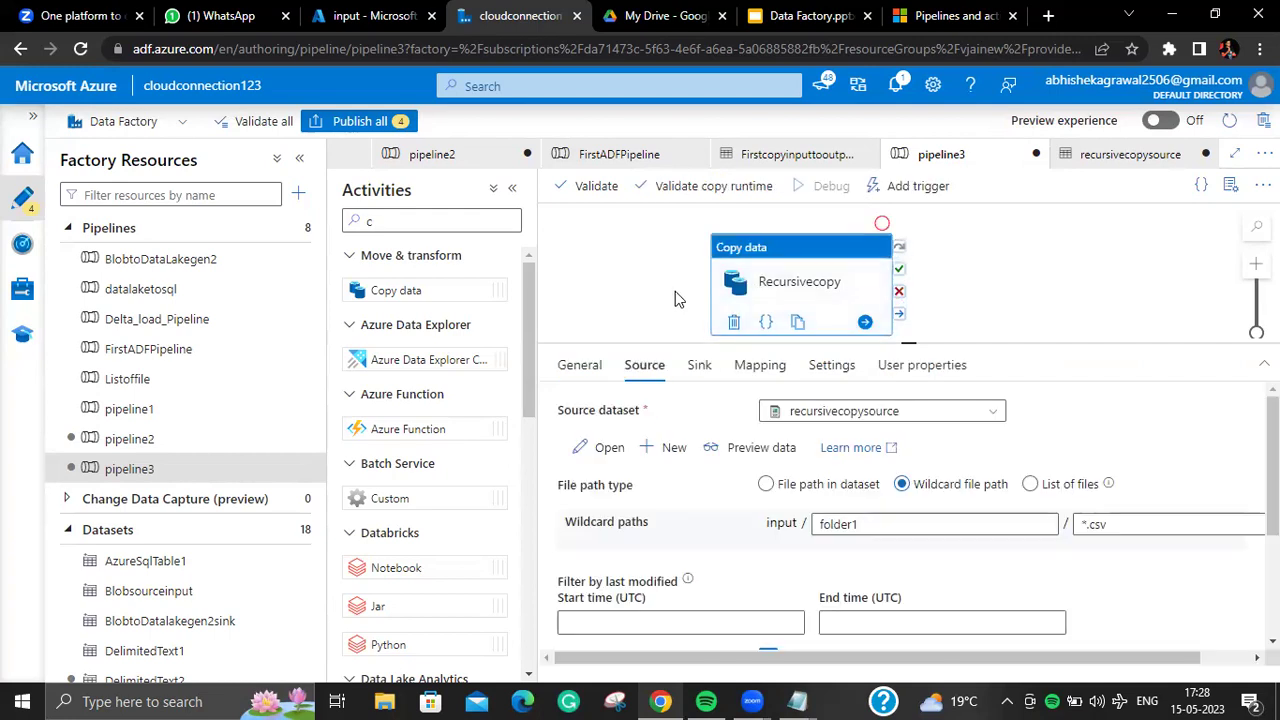
{"action": "left_click", "coordinate": [675, 291]}
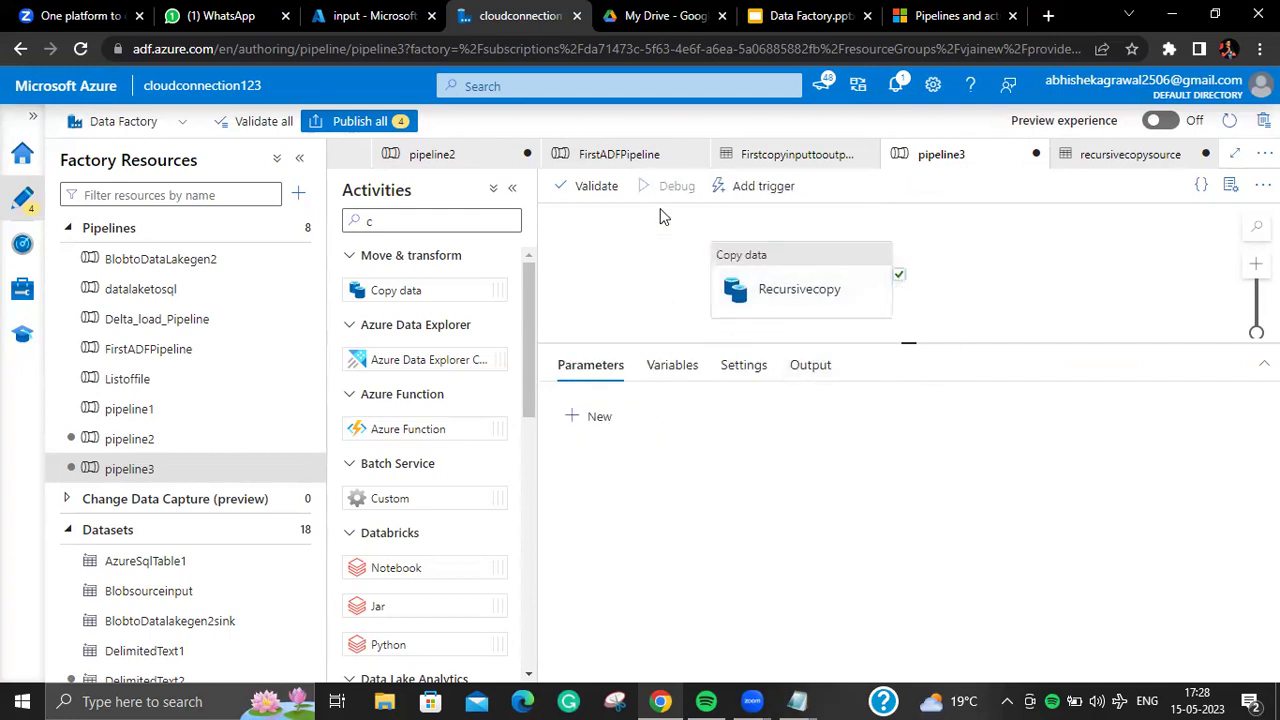
{"action": "left_click", "coordinate": [815, 285]}
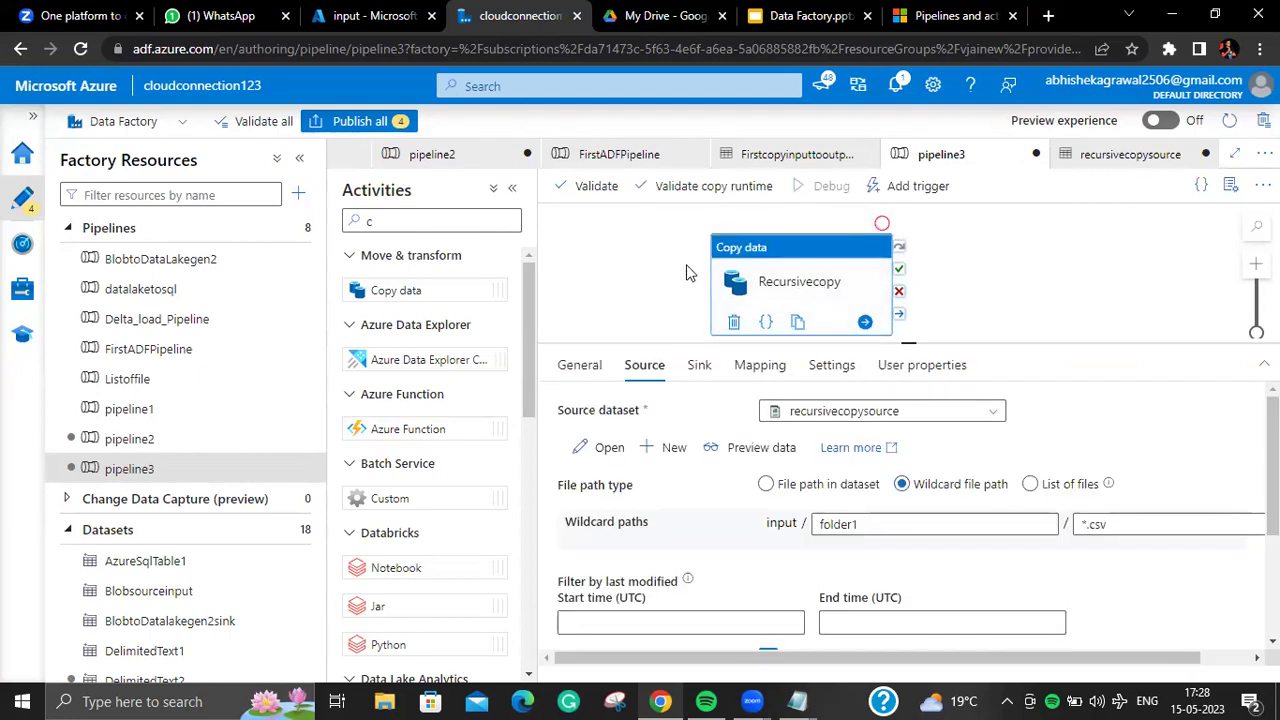
{"action": "left_click", "coordinate": [925, 284]}
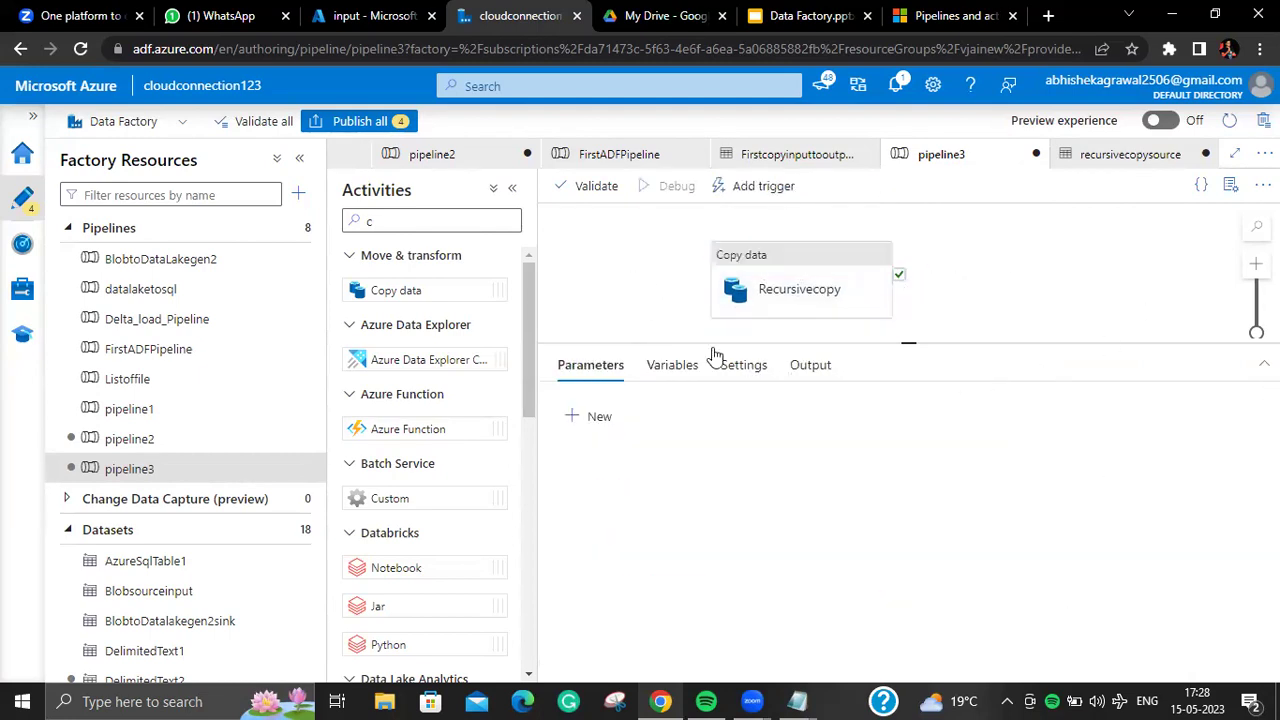
{"action": "left_click", "coordinate": [22, 244]}
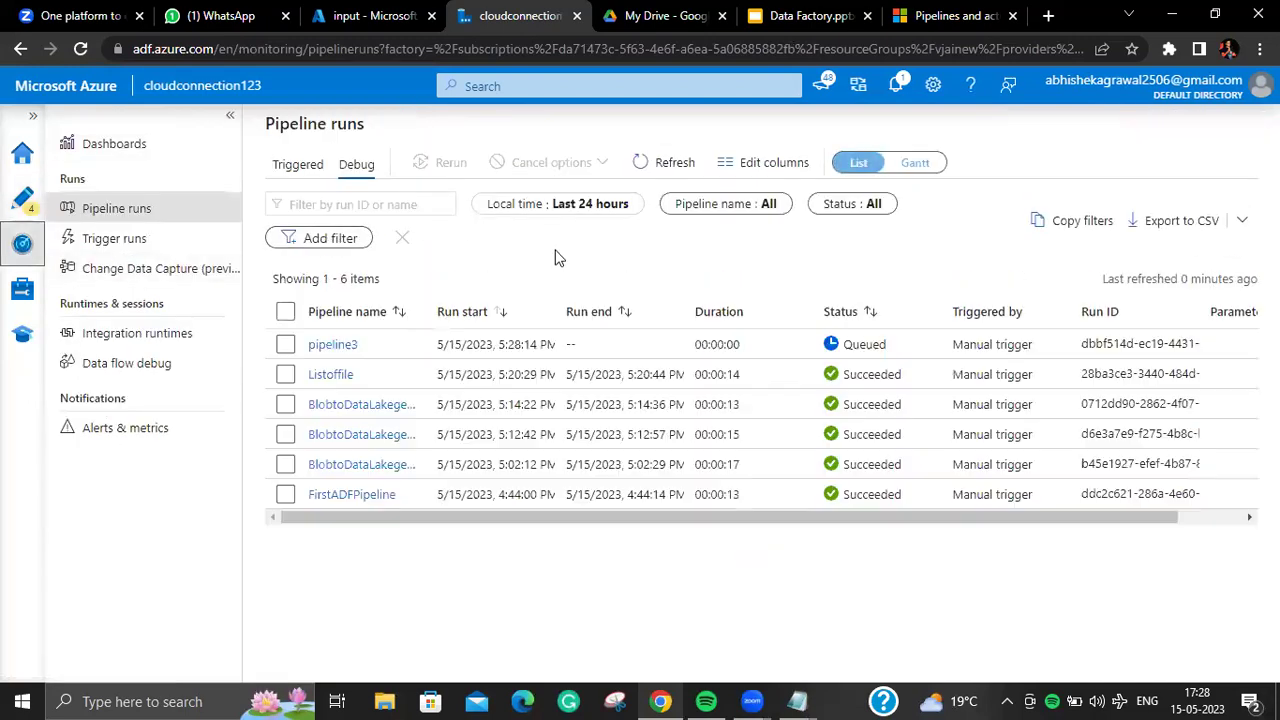
Step: Inspect the pipeline3 run's activity details in Monitor, comparing triggered and debug runs
{"action": "left_click", "coordinate": [340, 346]}
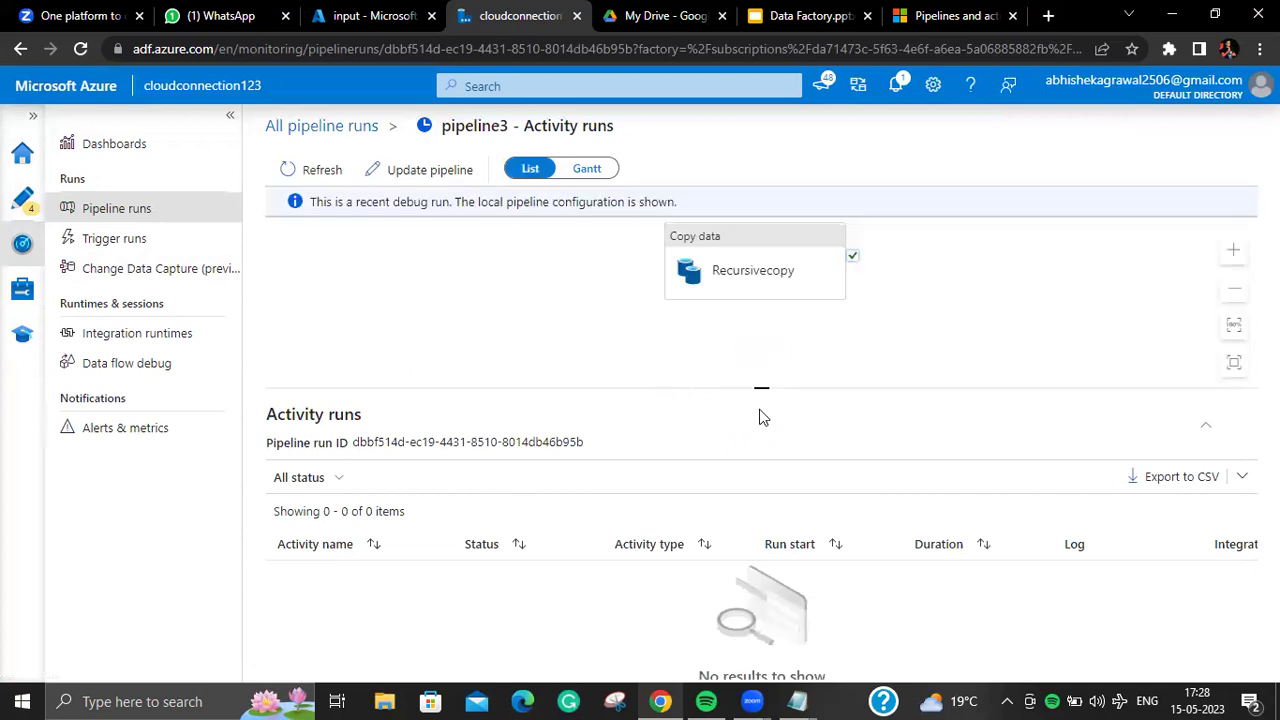
{"action": "left_click", "coordinate": [22, 198]}
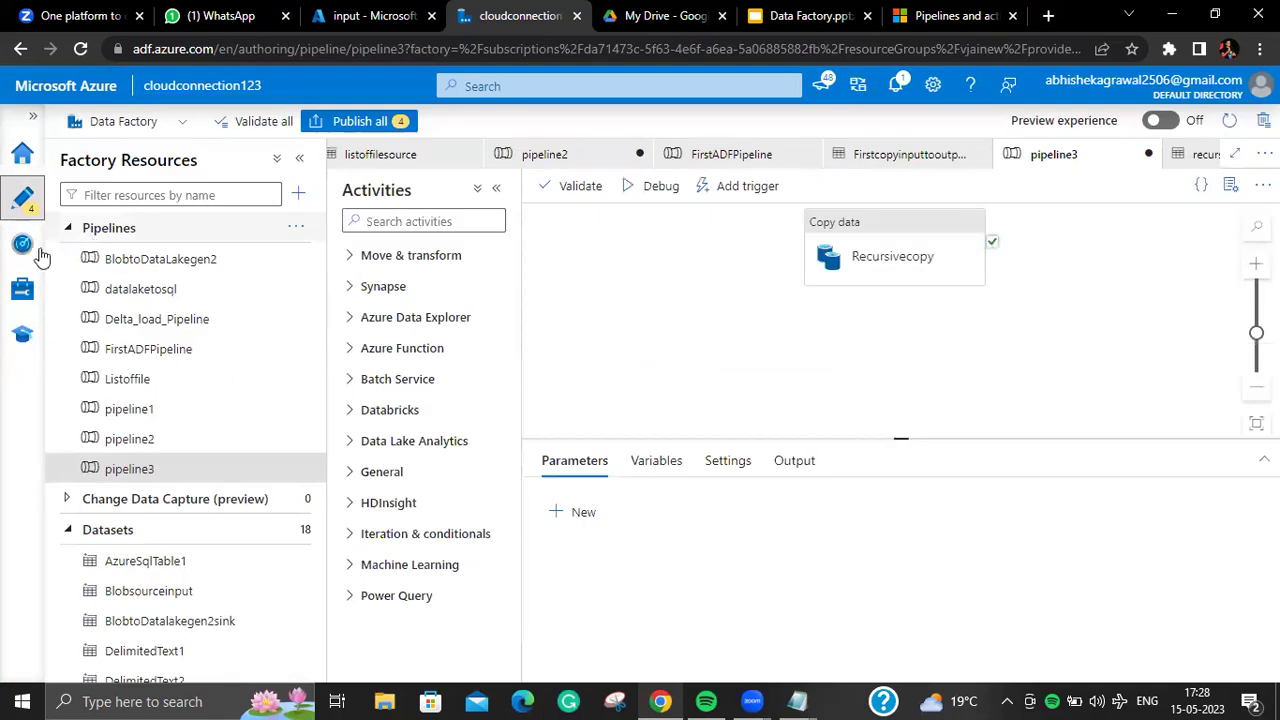
{"action": "left_click", "coordinate": [34, 247]}
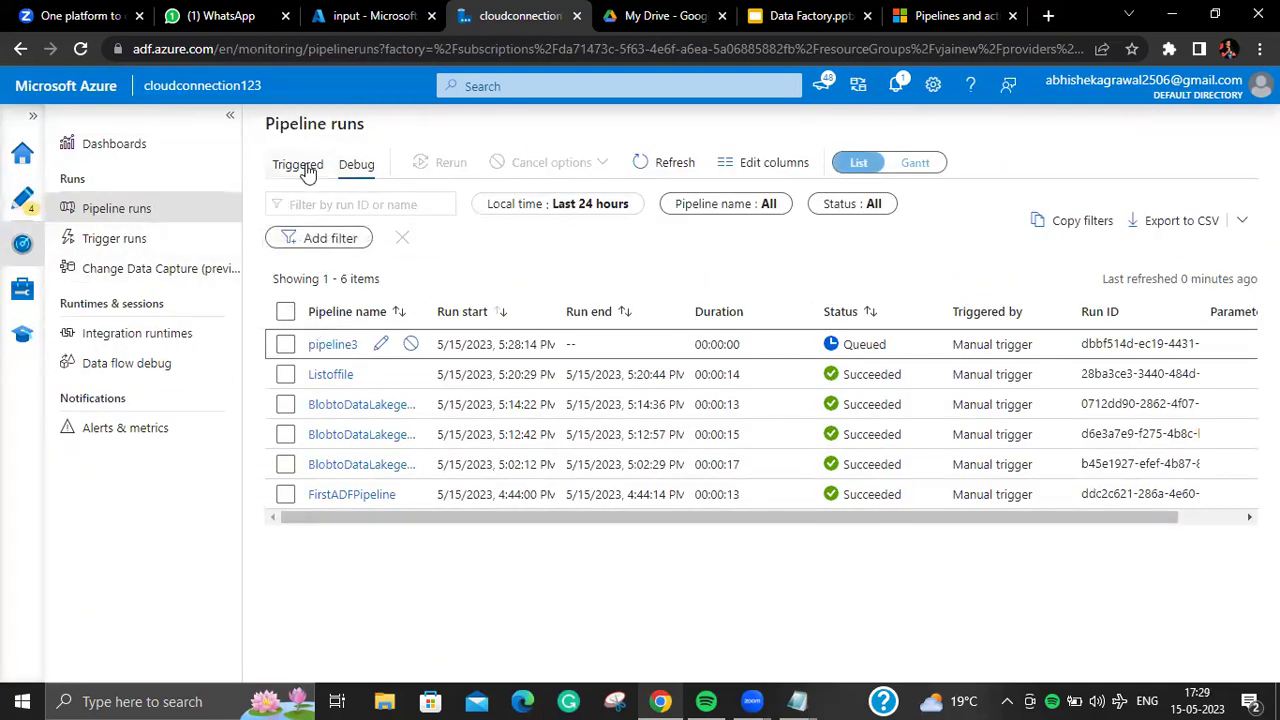
{"action": "left_click", "coordinate": [300, 164]}
{"action": "left_click", "coordinate": [345, 162]}
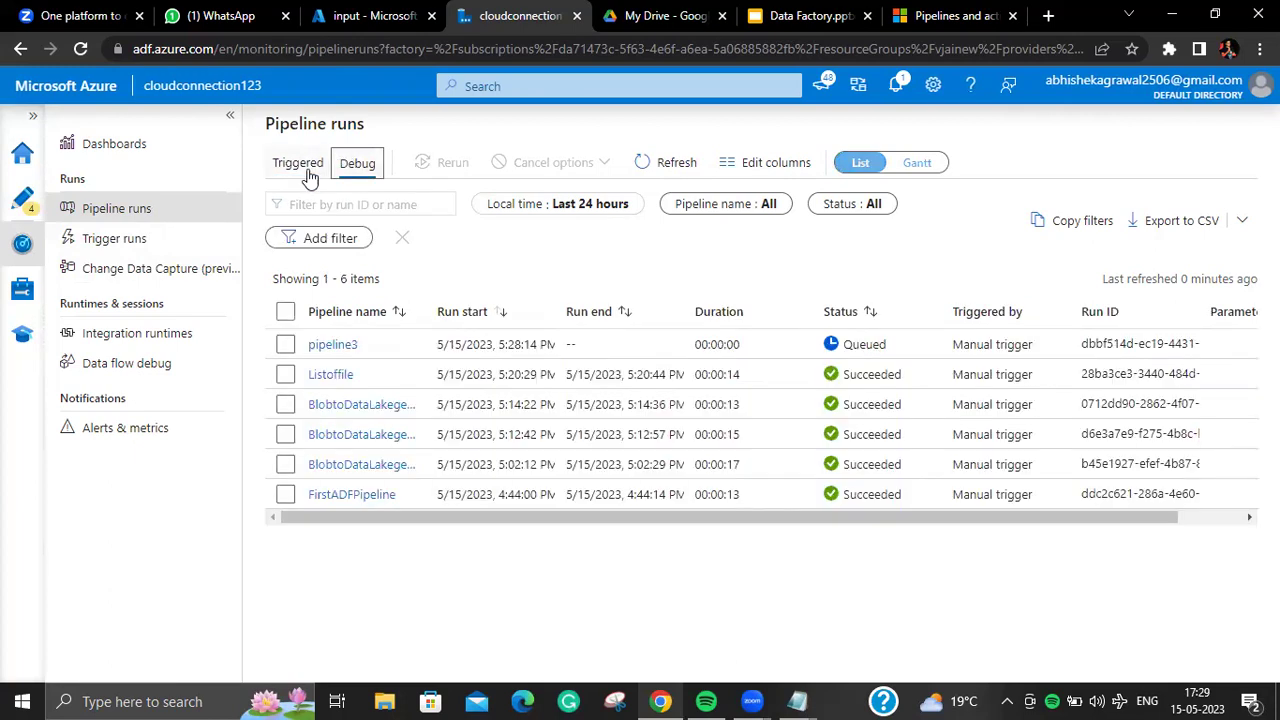
{"action": "left_click", "coordinate": [326, 346]}
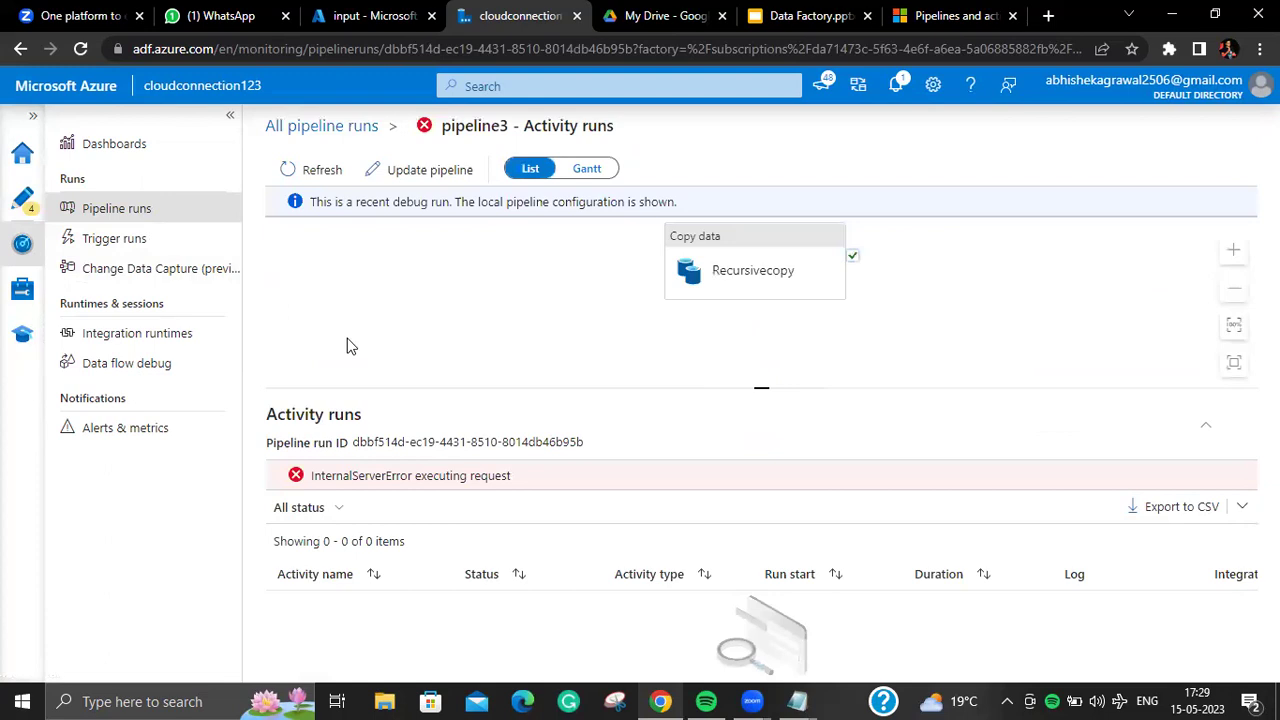
Step: Back in Author, close Properties and watch Output until Recursivecopy succeeds in 00:00:12
{"action": "left_click", "coordinate": [22, 197]}
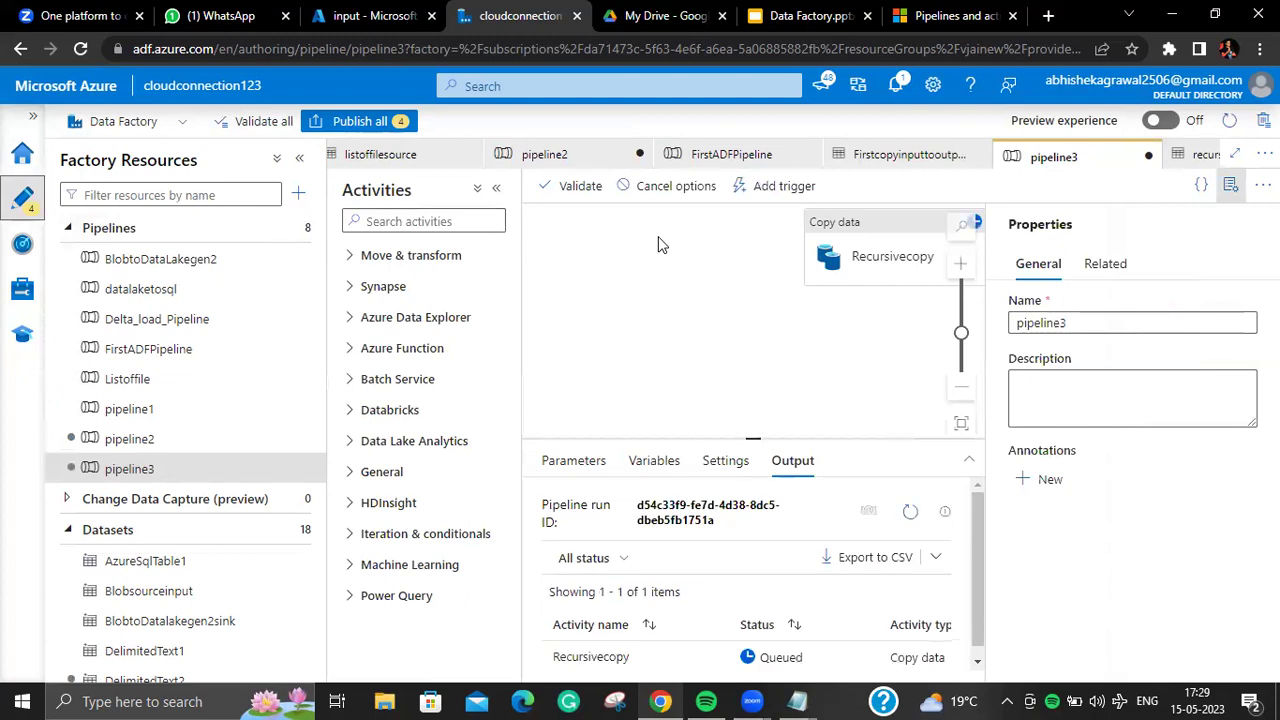
{"action": "left_click", "coordinate": [1230, 185]}
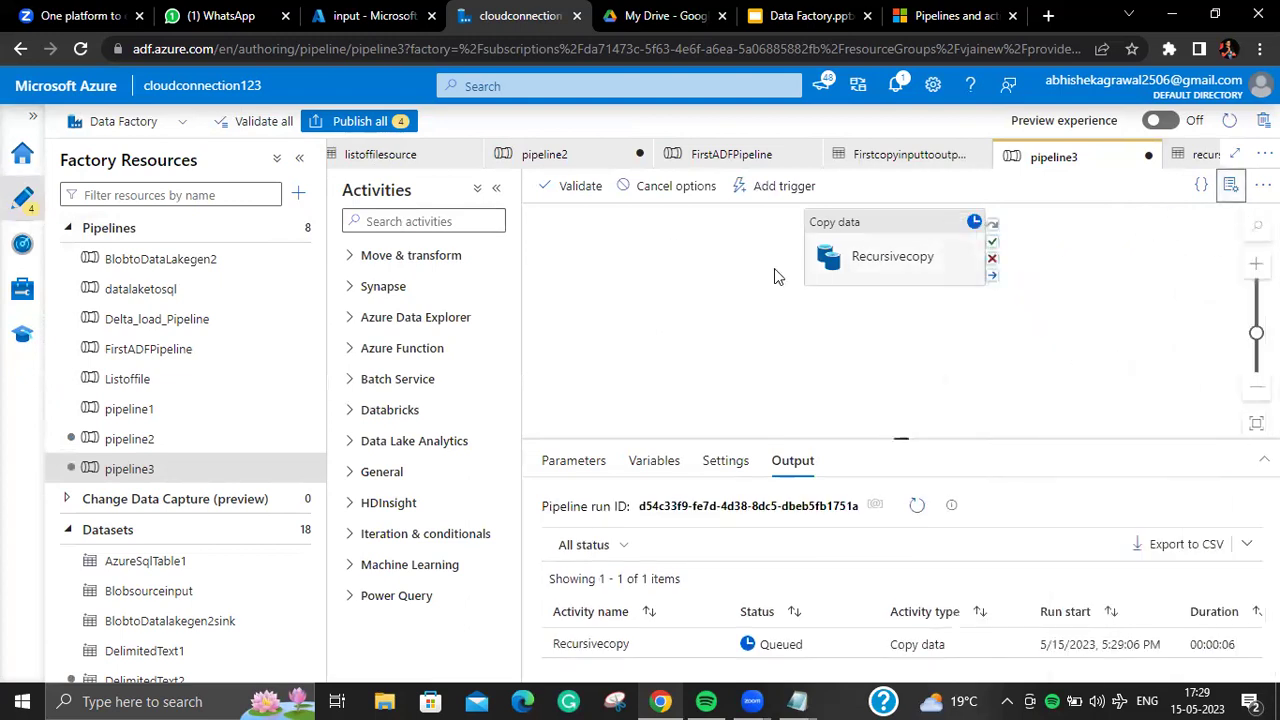
{"action": "left_click", "coordinate": [670, 188]}
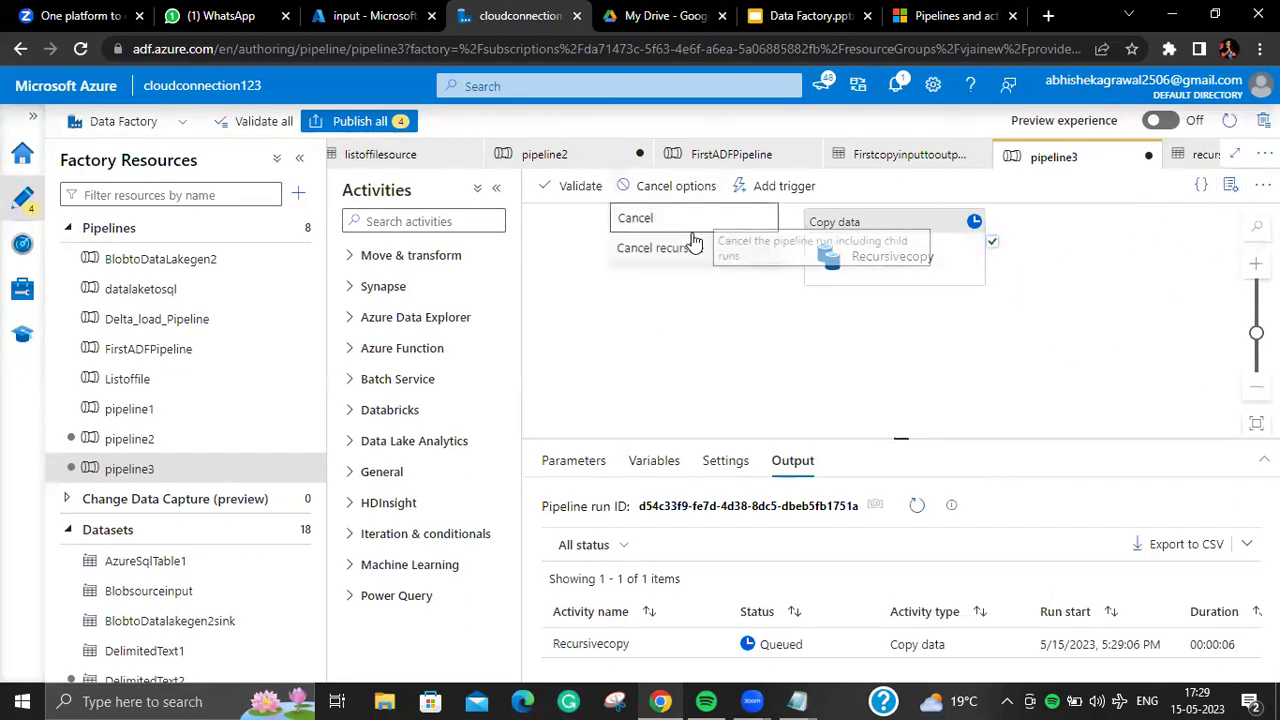
{"action": "left_click", "coordinate": [660, 248]}
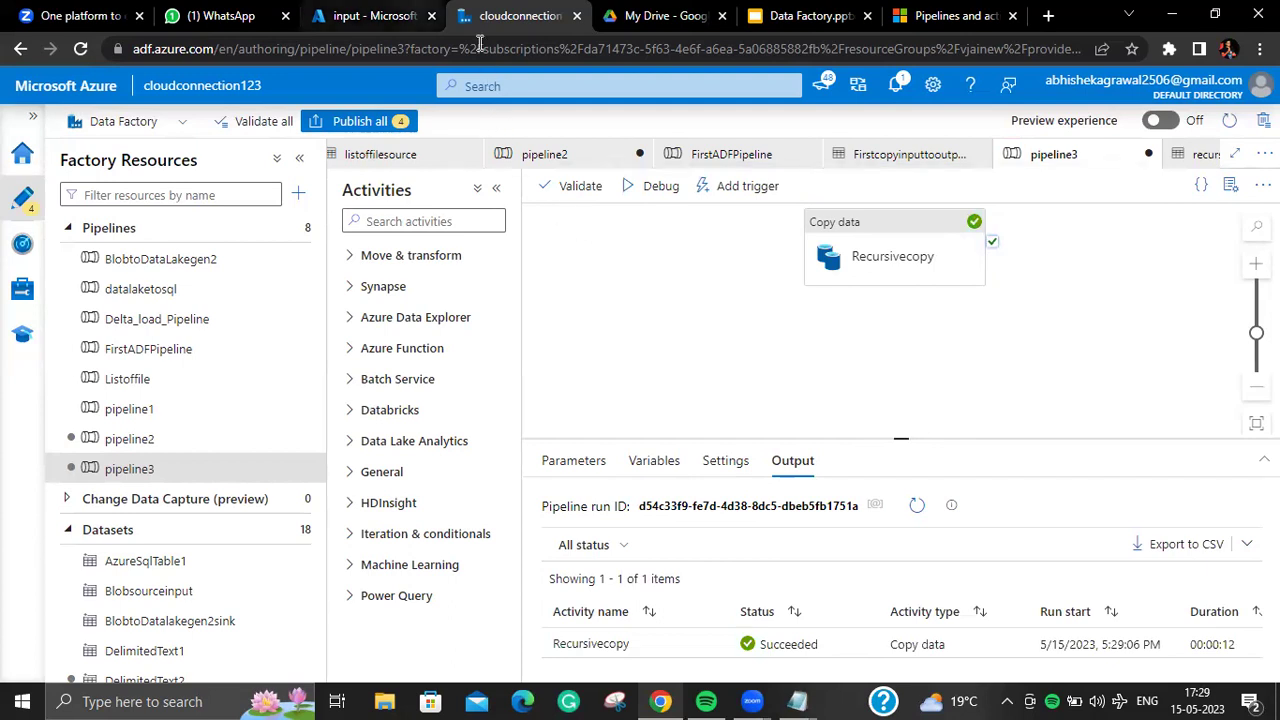
{"action": "left_click", "coordinate": [372, 16]}
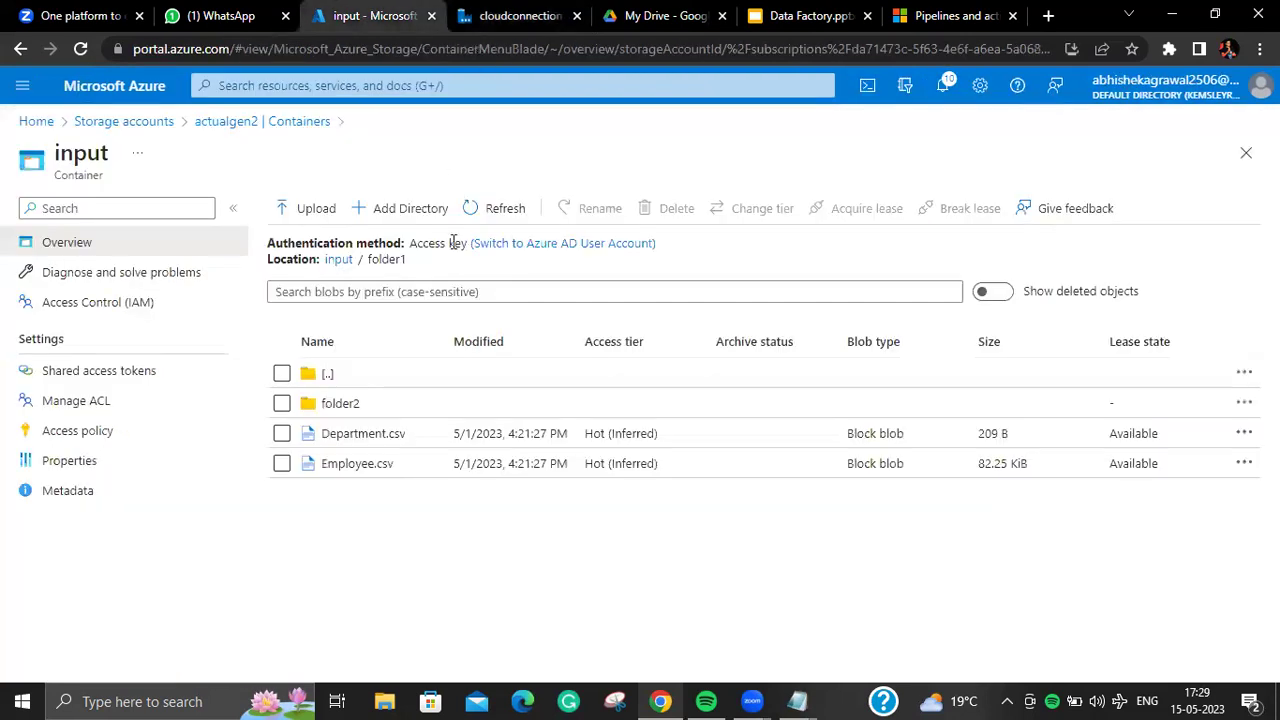
Step: Check the copied CSVs in output/recursive/folder2/folder3/folder4
{"action": "left_click", "coordinate": [272, 130]}
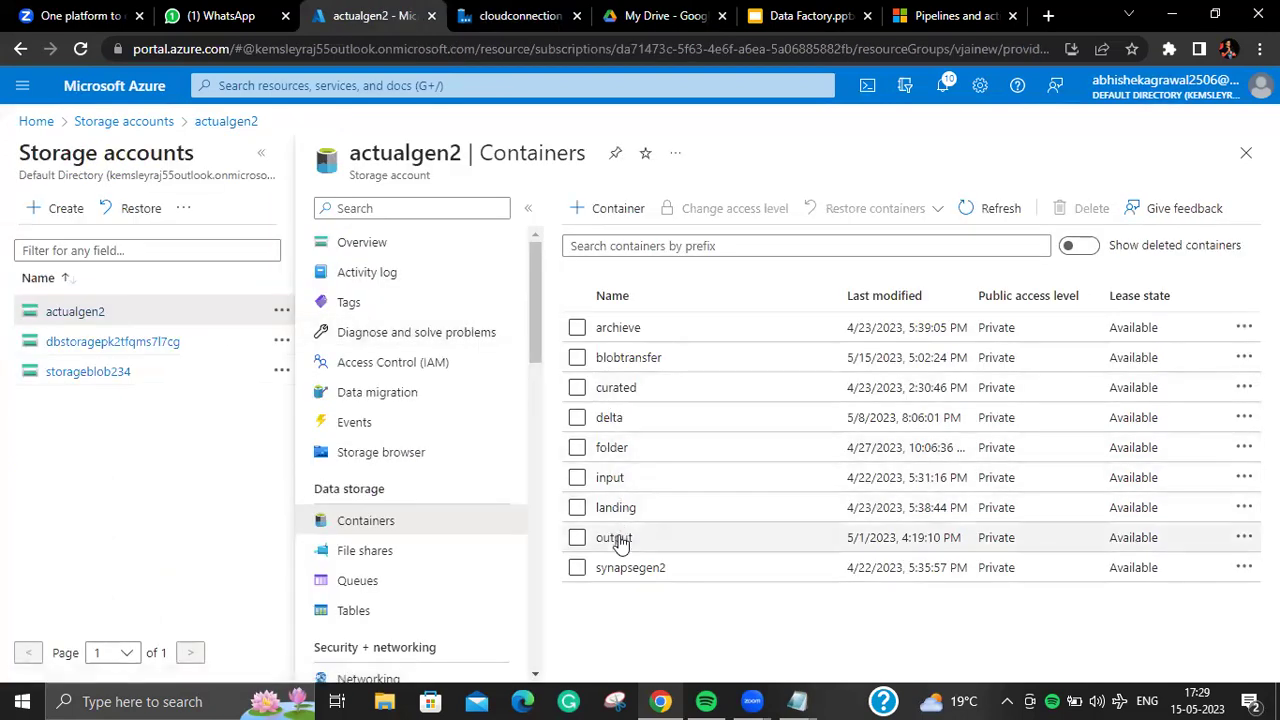
{"action": "left_click", "coordinate": [614, 538]}
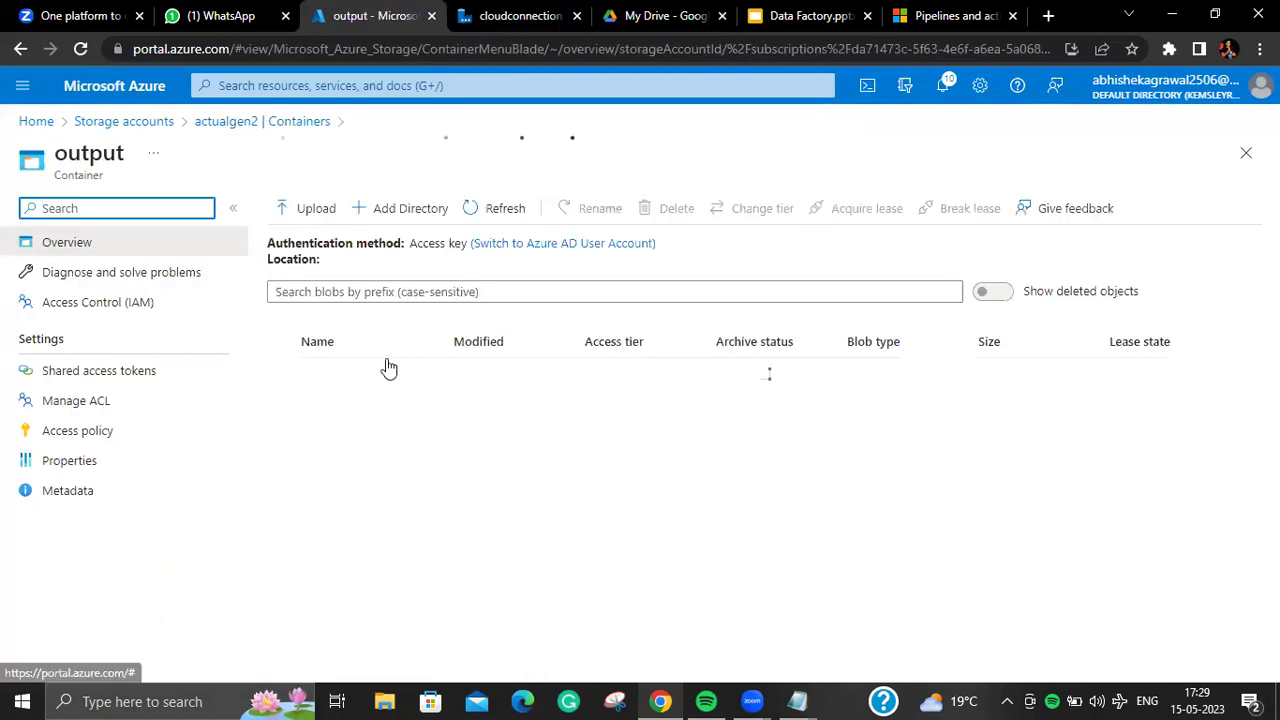
{"action": "left_click", "coordinate": [367, 376]}
{"action": "left_click", "coordinate": [350, 266]}
{"action": "left_click", "coordinate": [362, 436]}
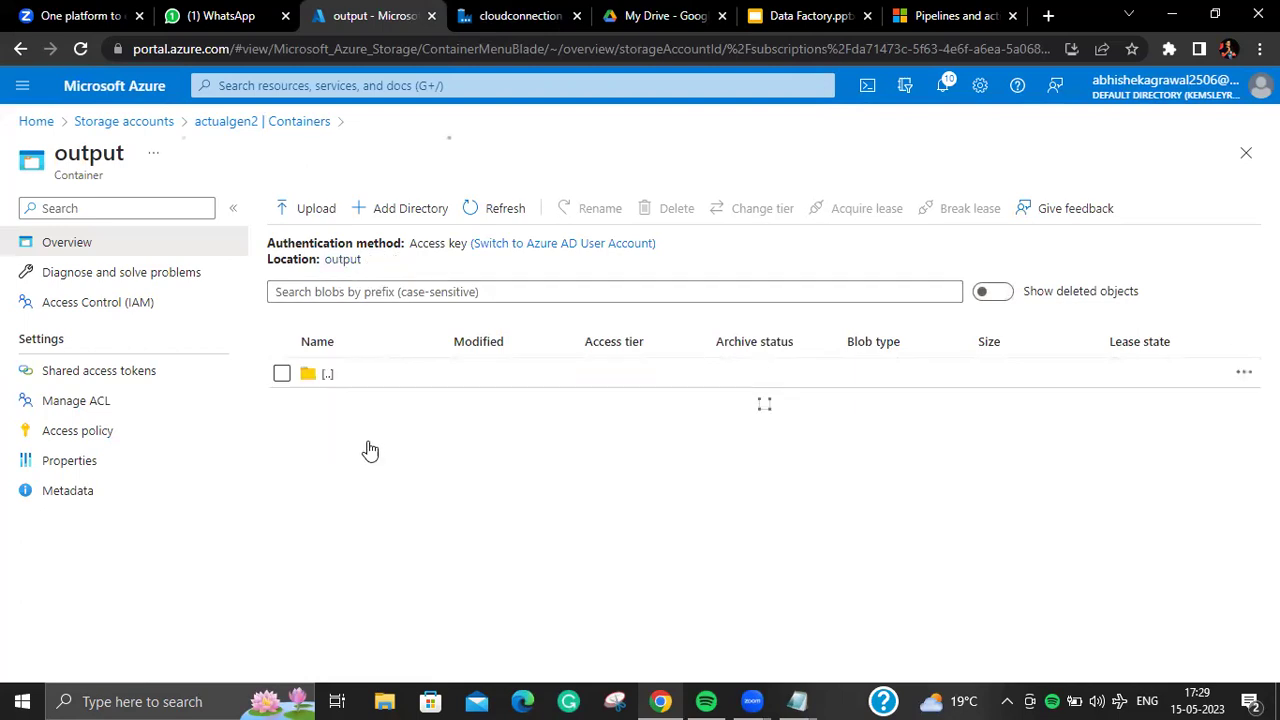
{"action": "left_click", "coordinate": [377, 408]}
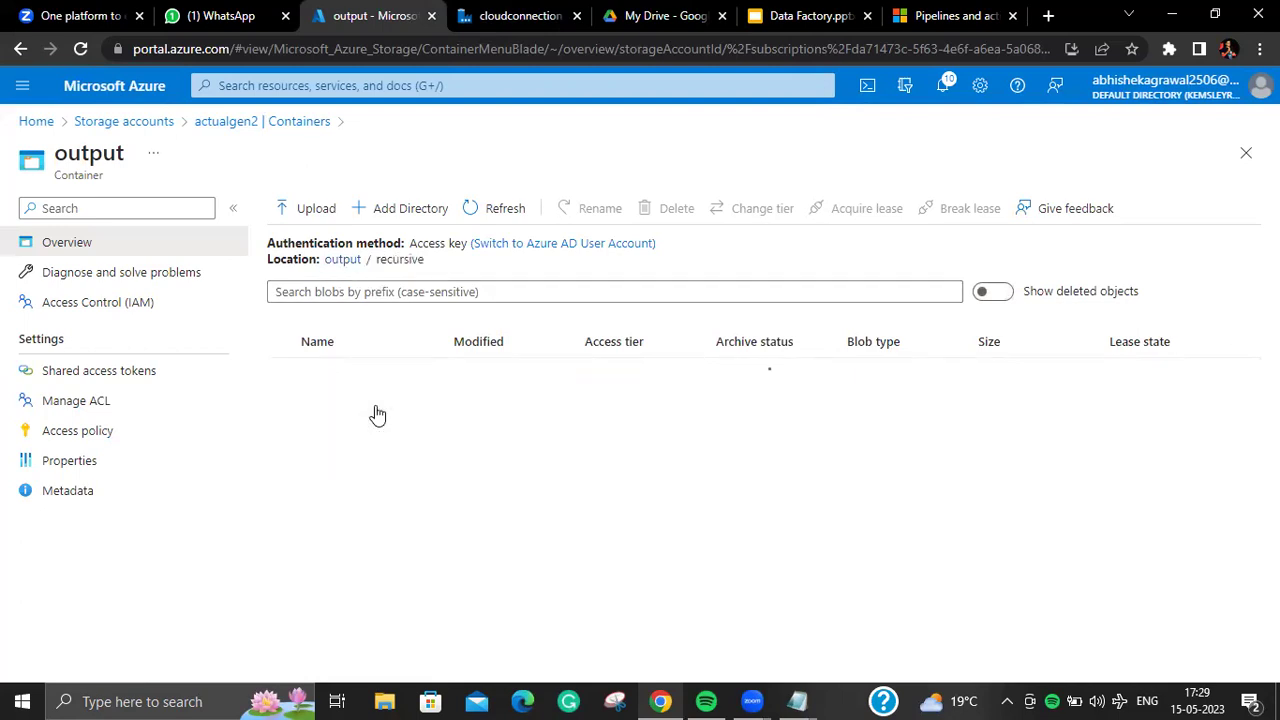
{"action": "left_click", "coordinate": [377, 408]}
{"action": "left_click", "coordinate": [377, 408]}
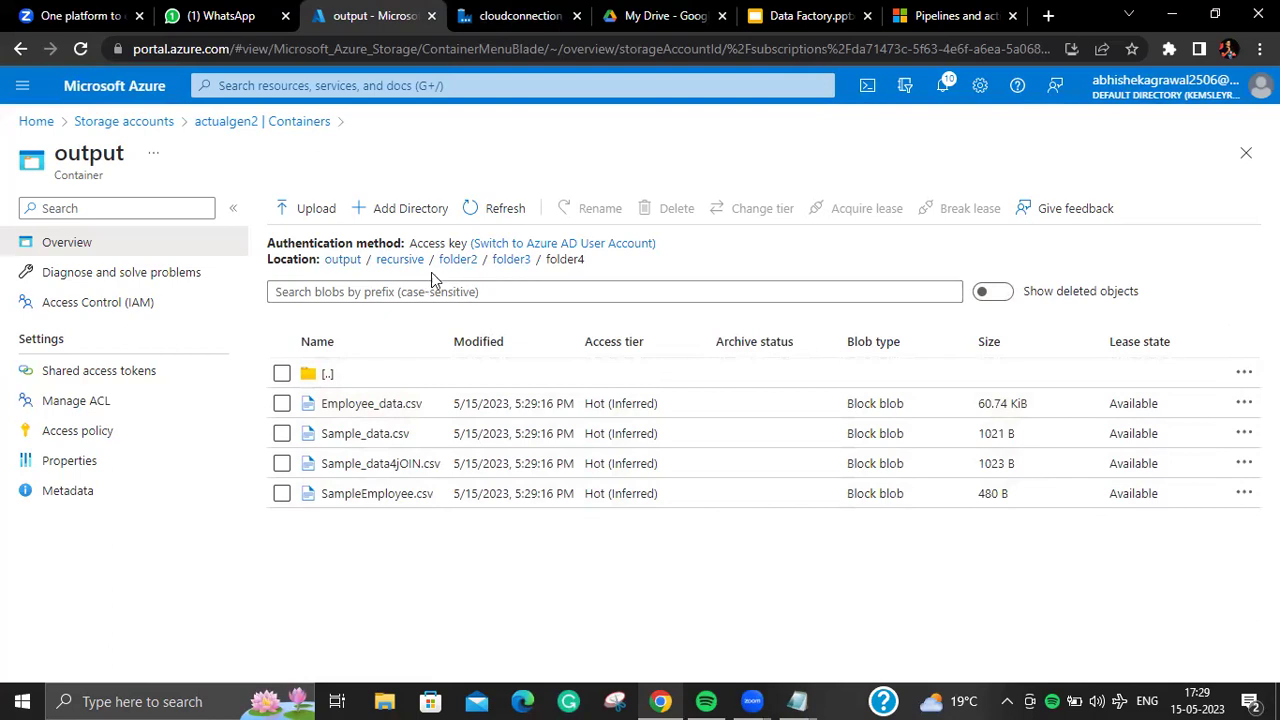
Step: Browse the input container from folder1 down to folder5 and back up to folder1
{"action": "left_click", "coordinate": [228, 123]}
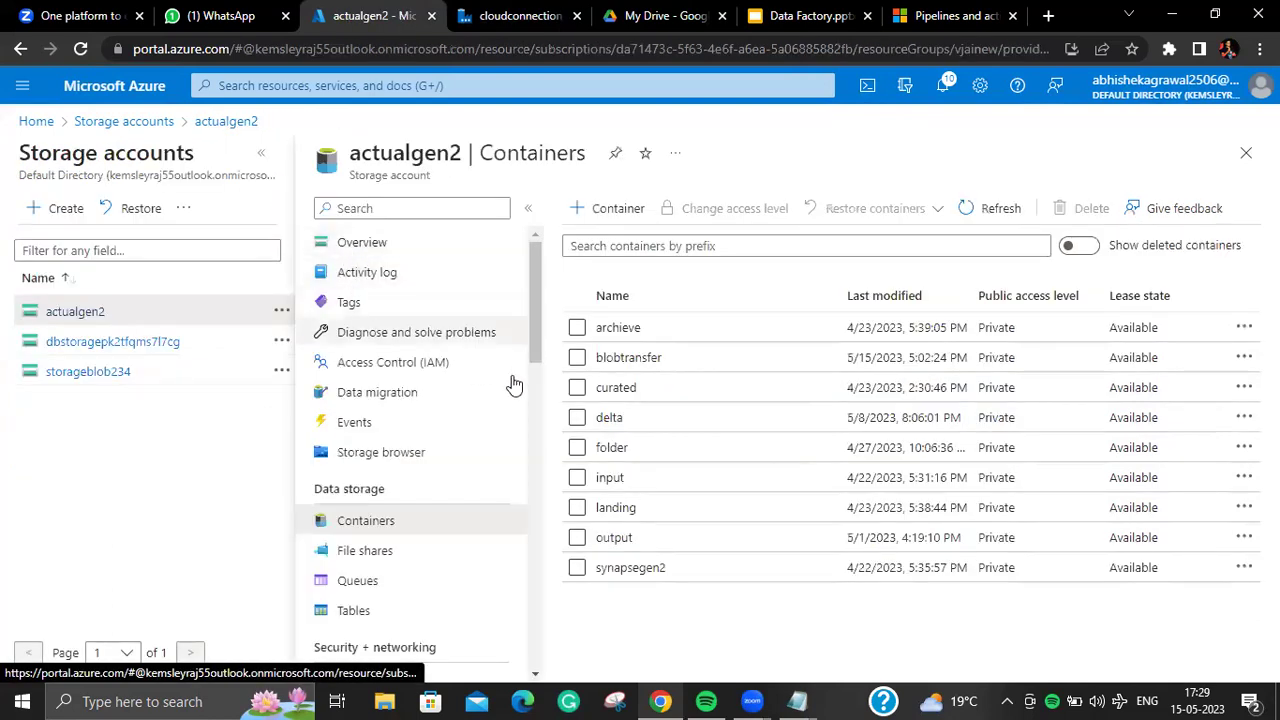
{"action": "left_click", "coordinate": [602, 475]}
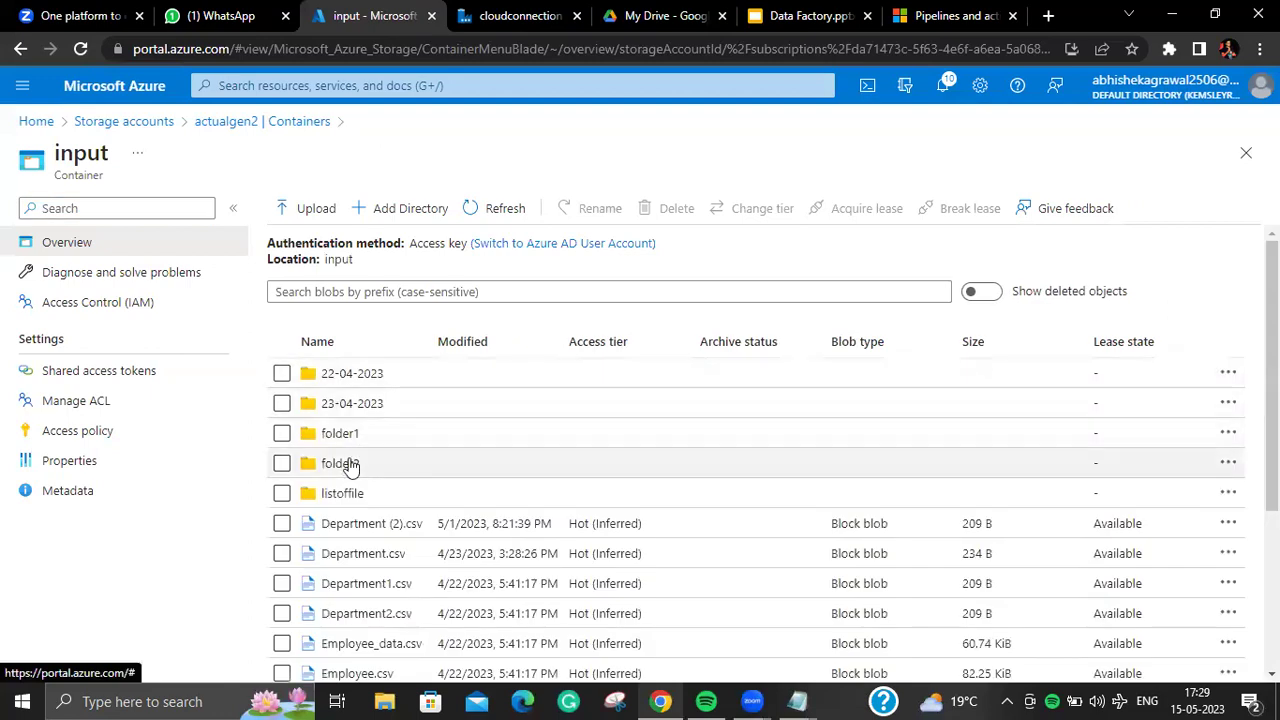
{"action": "left_click", "coordinate": [352, 438]}
{"action": "left_click", "coordinate": [383, 418]}
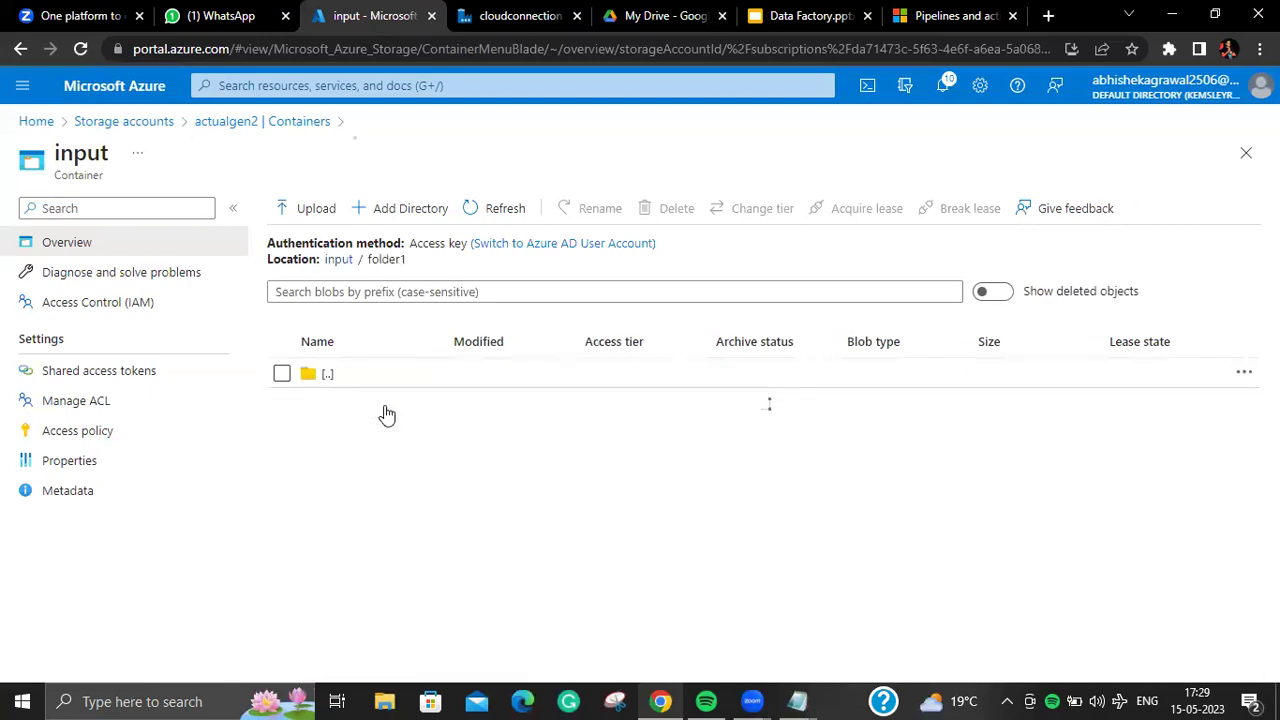
{"action": "left_click", "coordinate": [387, 414]}
{"action": "left_click", "coordinate": [387, 414]}
{"action": "left_click", "coordinate": [387, 414]}
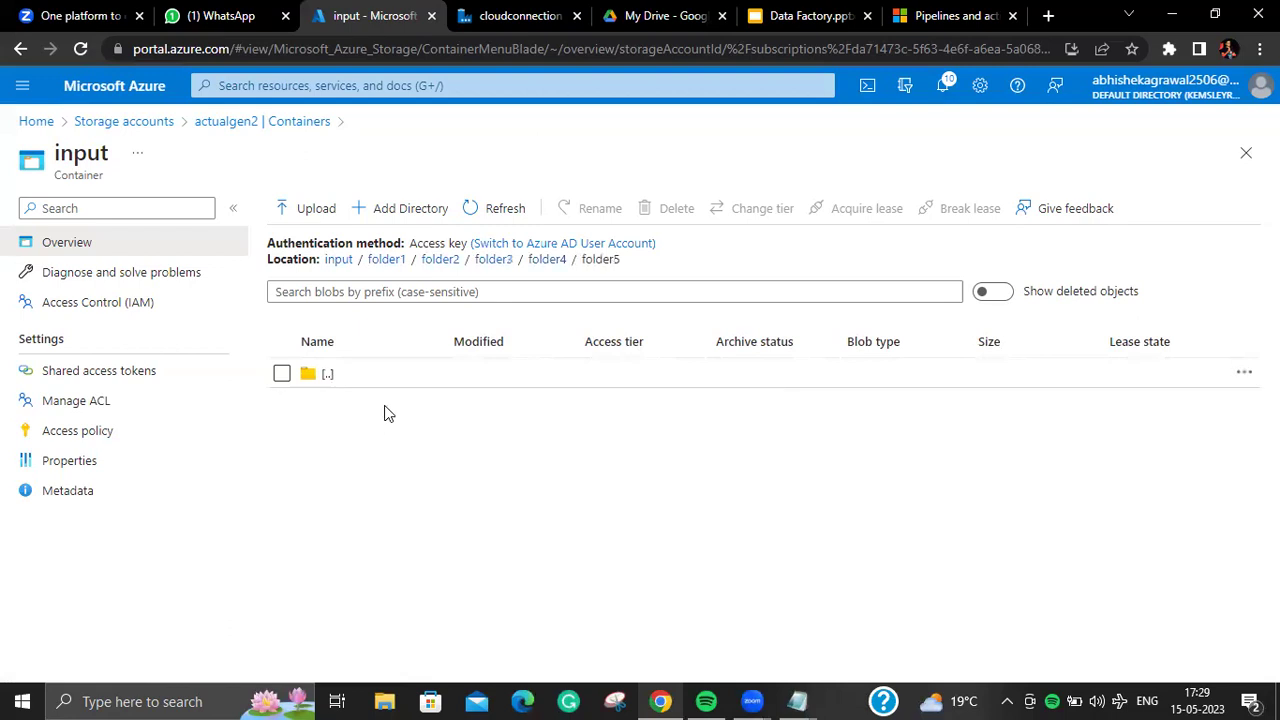
{"action": "left_click", "coordinate": [386, 260]}
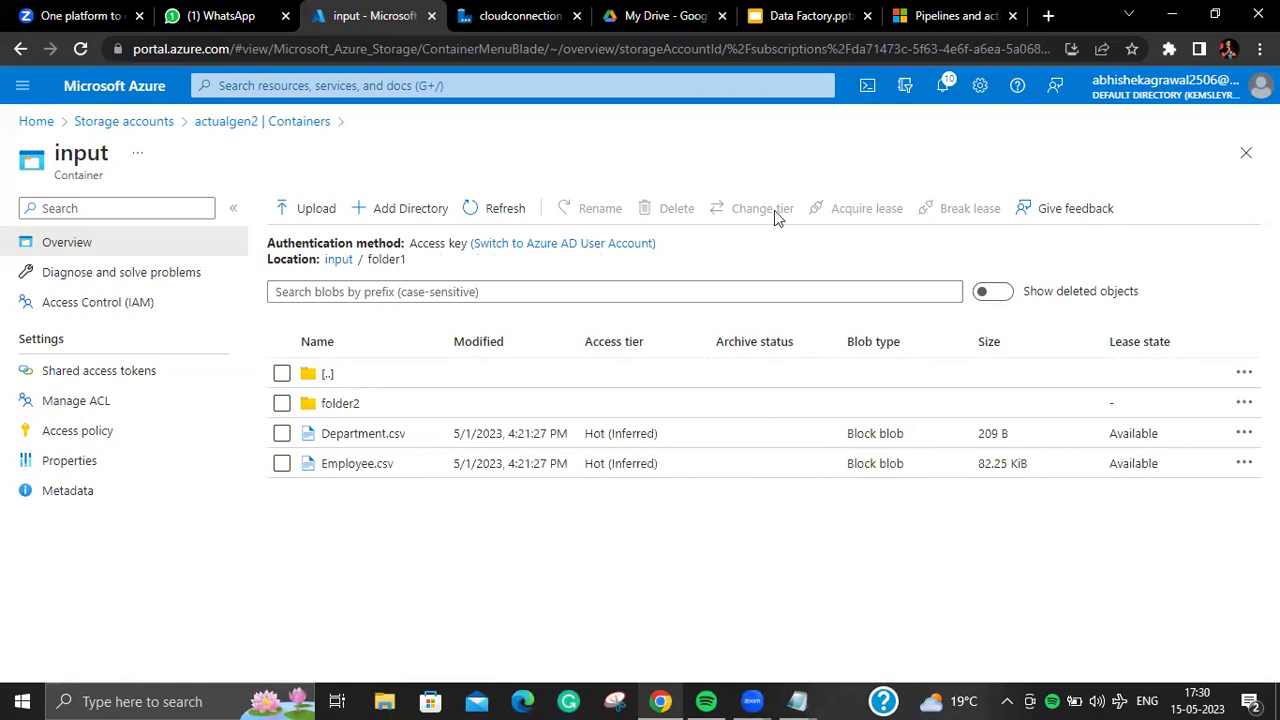
Step: Return to the input container's root and highlight its Department.csv files
{"action": "left_click", "coordinate": [490, 20]}
{"action": "left_click", "coordinate": [355, 25]}
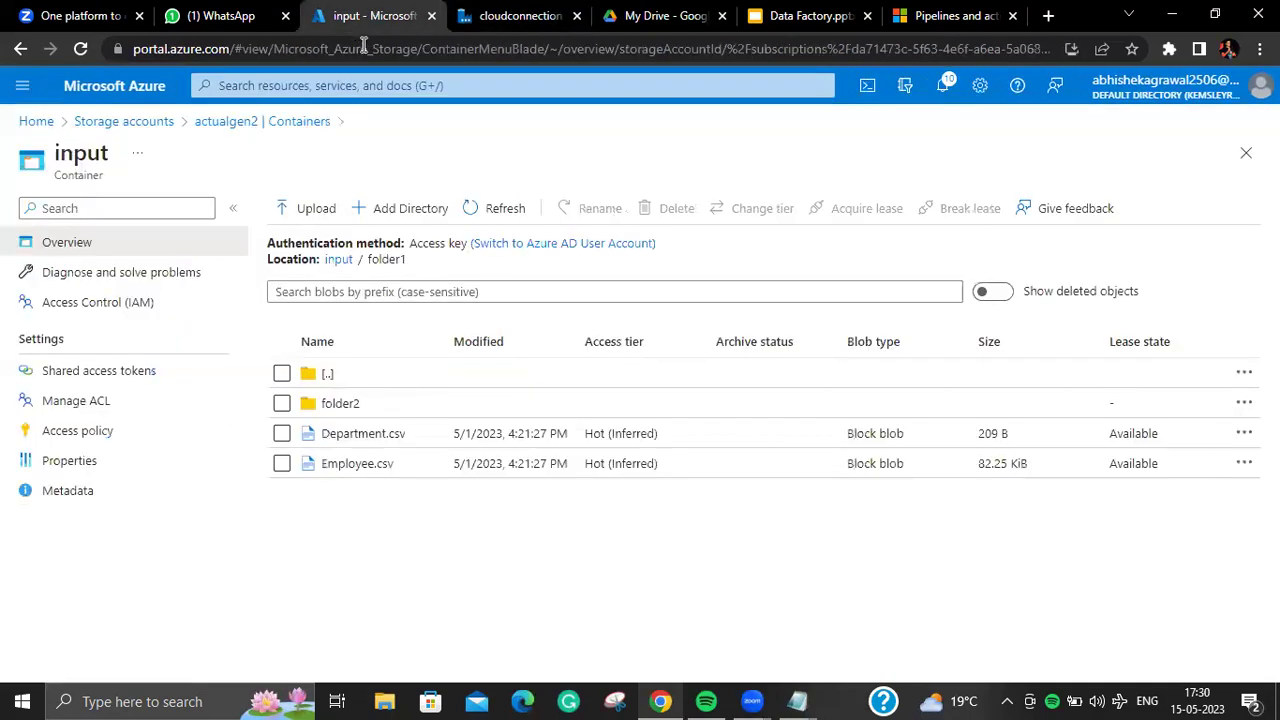
{"action": "left_click", "coordinate": [338, 259]}
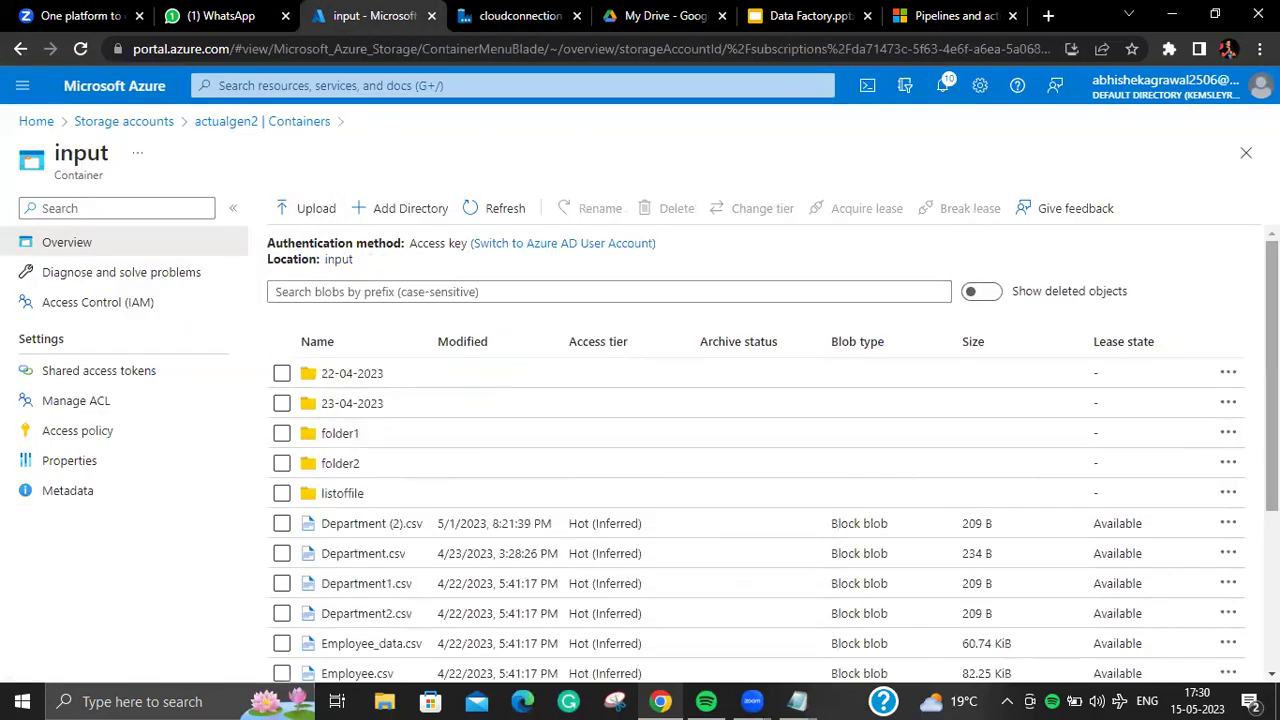
{"action": "scroll", "coordinate": [1069, 471], "scroll_direction": "down", "scroll_amount": 3}
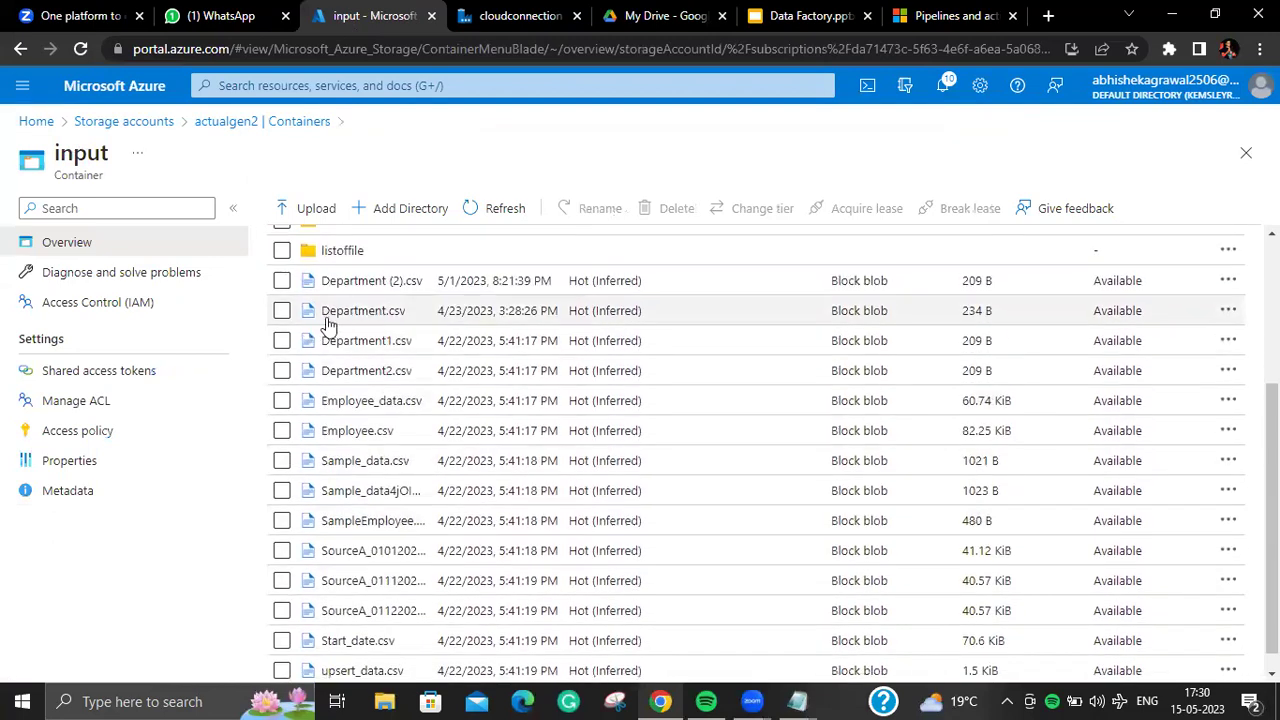
{"action": "left_click_drag", "start_coordinate": [320, 316], "coordinate": [397, 334]}
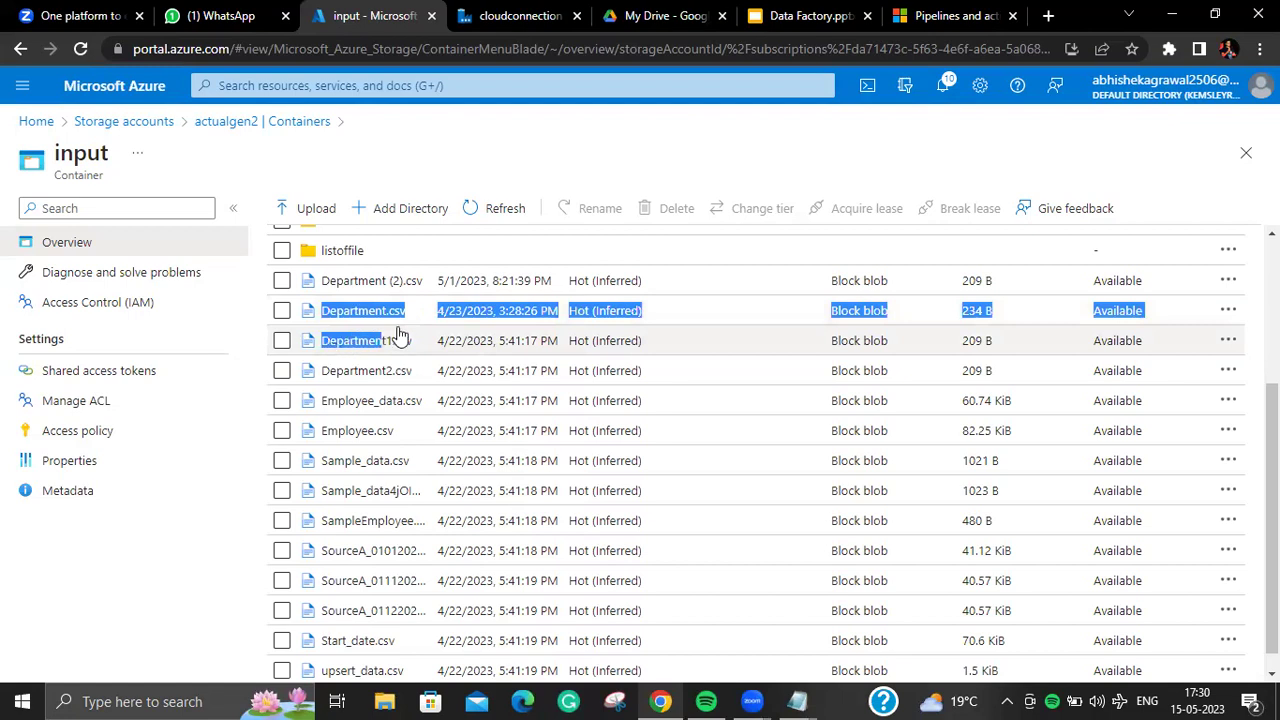
Step: Select the Recursivecopy activity and bring up its Source settings
{"action": "left_click", "coordinate": [484, 20]}
{"action": "mouse_move", "coordinate": [931, 249]}
{"action": "left_click", "coordinate": [935, 272]}
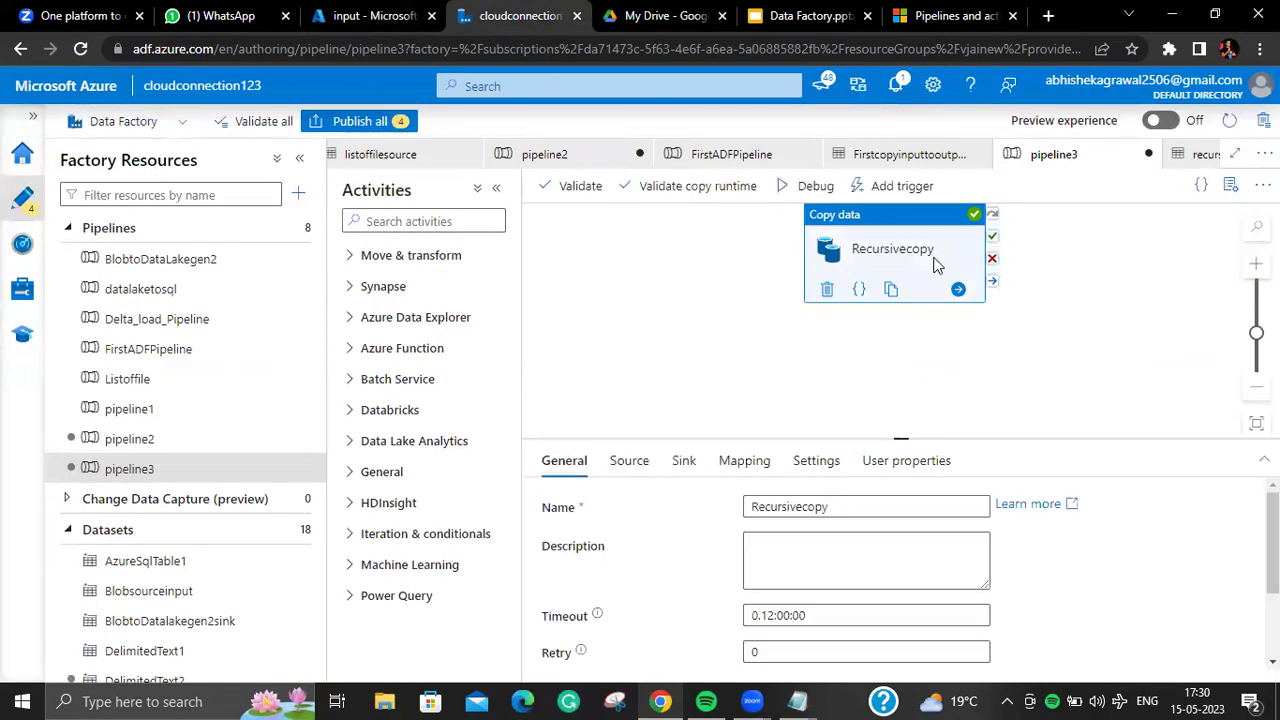
{"action": "left_click", "coordinate": [645, 460]}
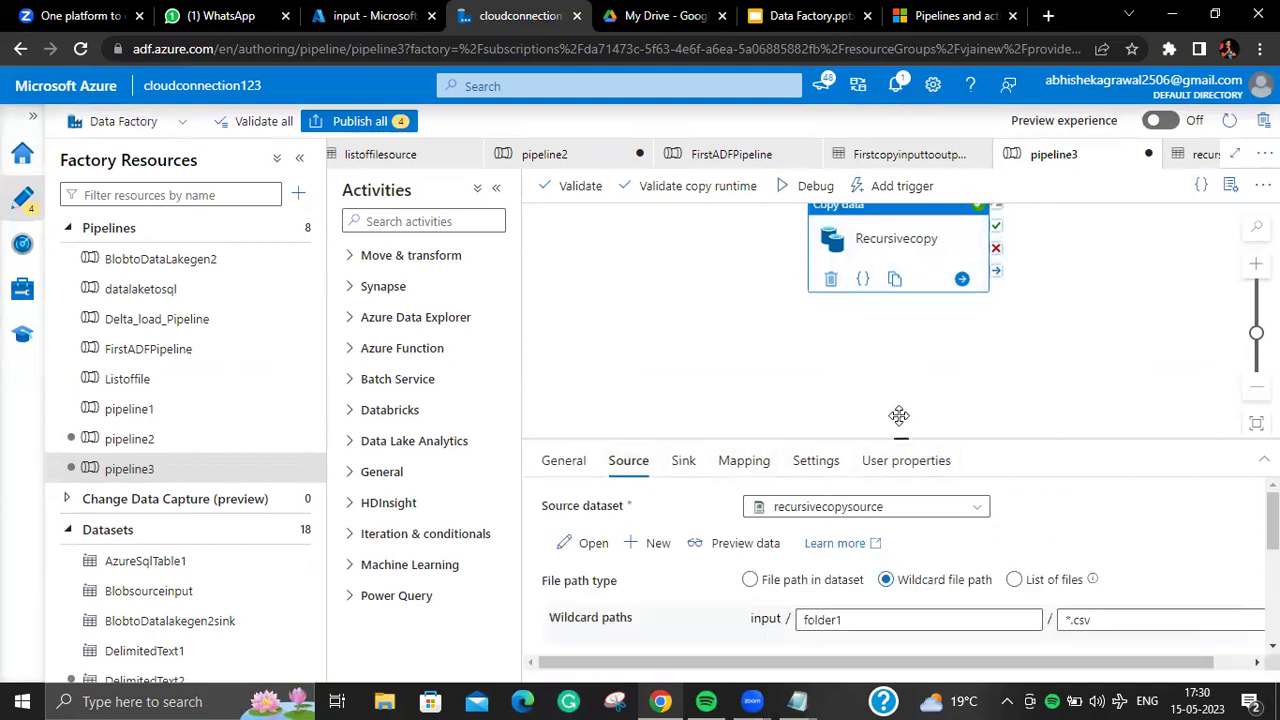
{"action": "left_click", "coordinate": [903, 459]}
{"action": "left_click_drag", "start_coordinate": [897, 391], "coordinate": [900, 384]}
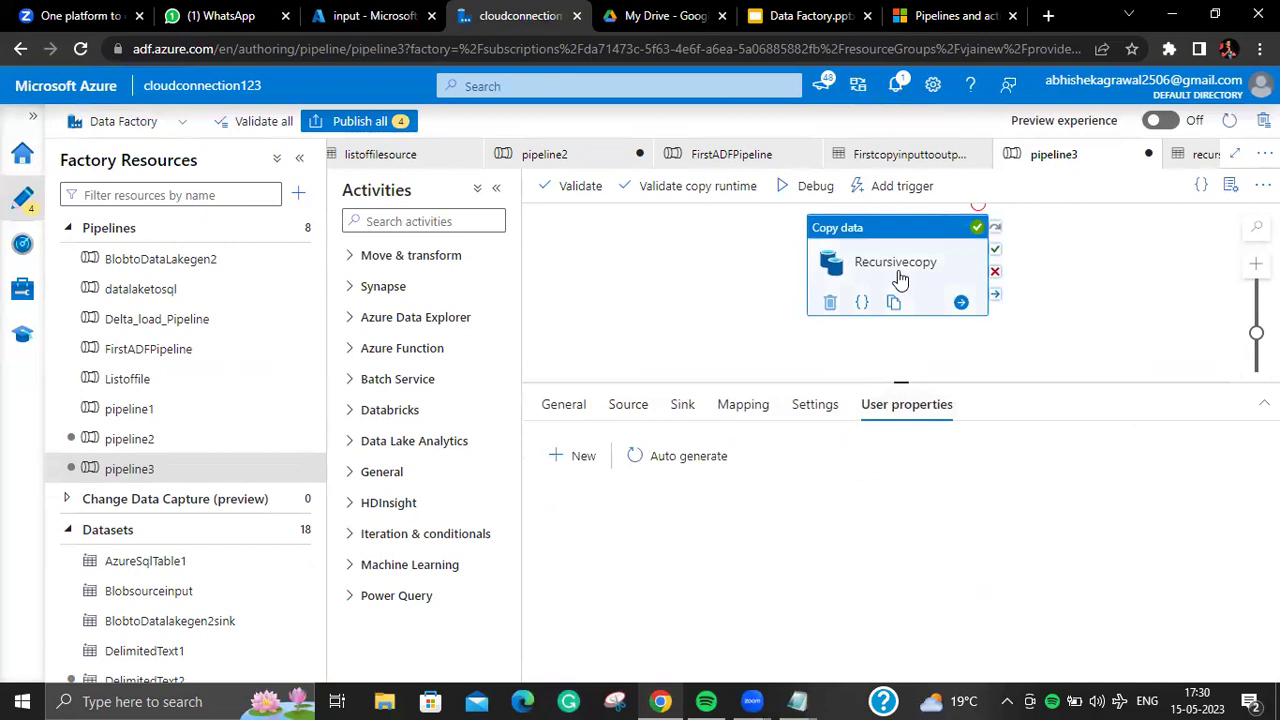
{"action": "left_click", "coordinate": [645, 408]}
Step: Change the wildcard file name from *.csv to Department*
{"action": "left_click_drag", "start_coordinate": [1120, 560], "coordinate": [1055, 585]}
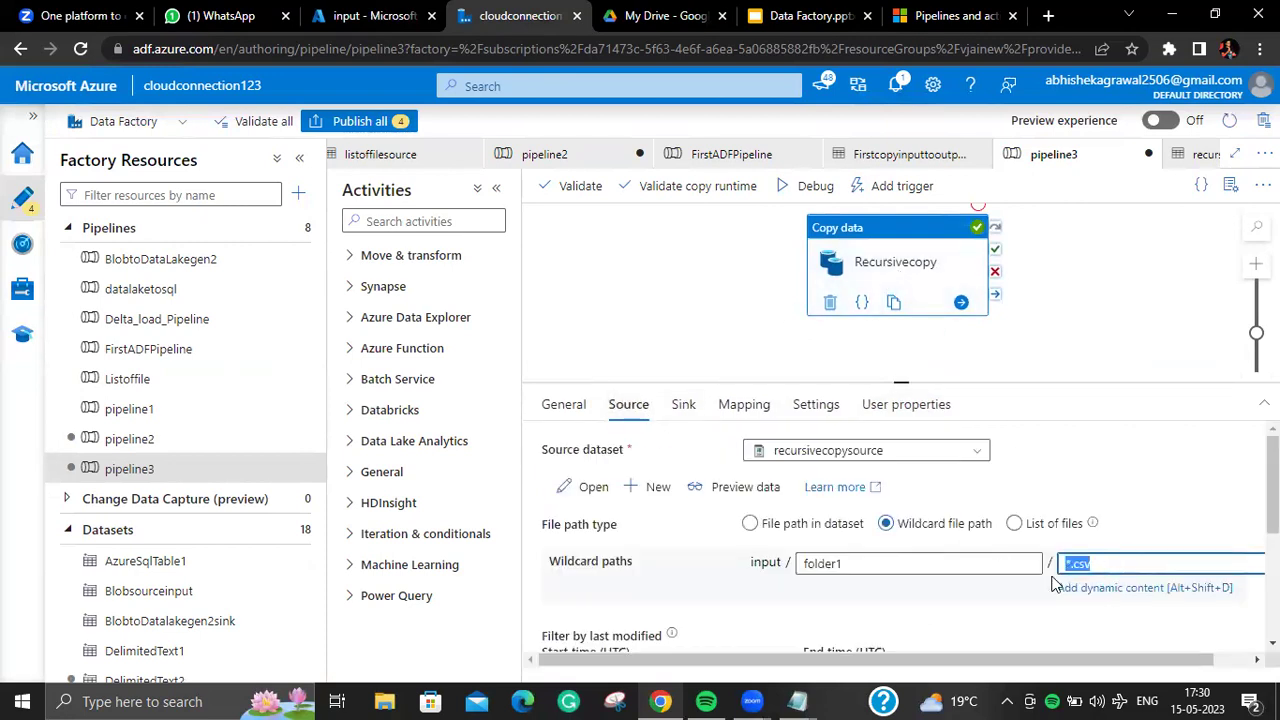
{"action": "key", "text": "BackSpace"}
{"action": "type", "text": "Department*"}
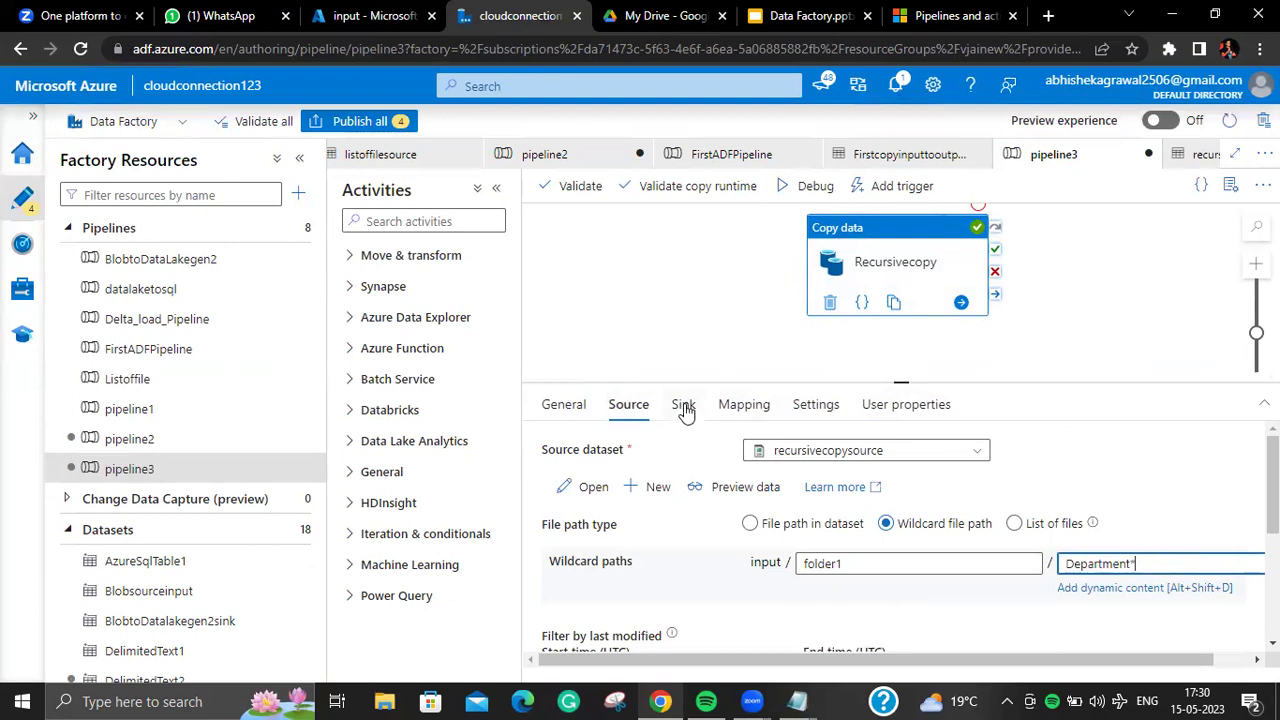
{"action": "left_click_drag", "start_coordinate": [902, 379], "coordinate": [902, 315]}
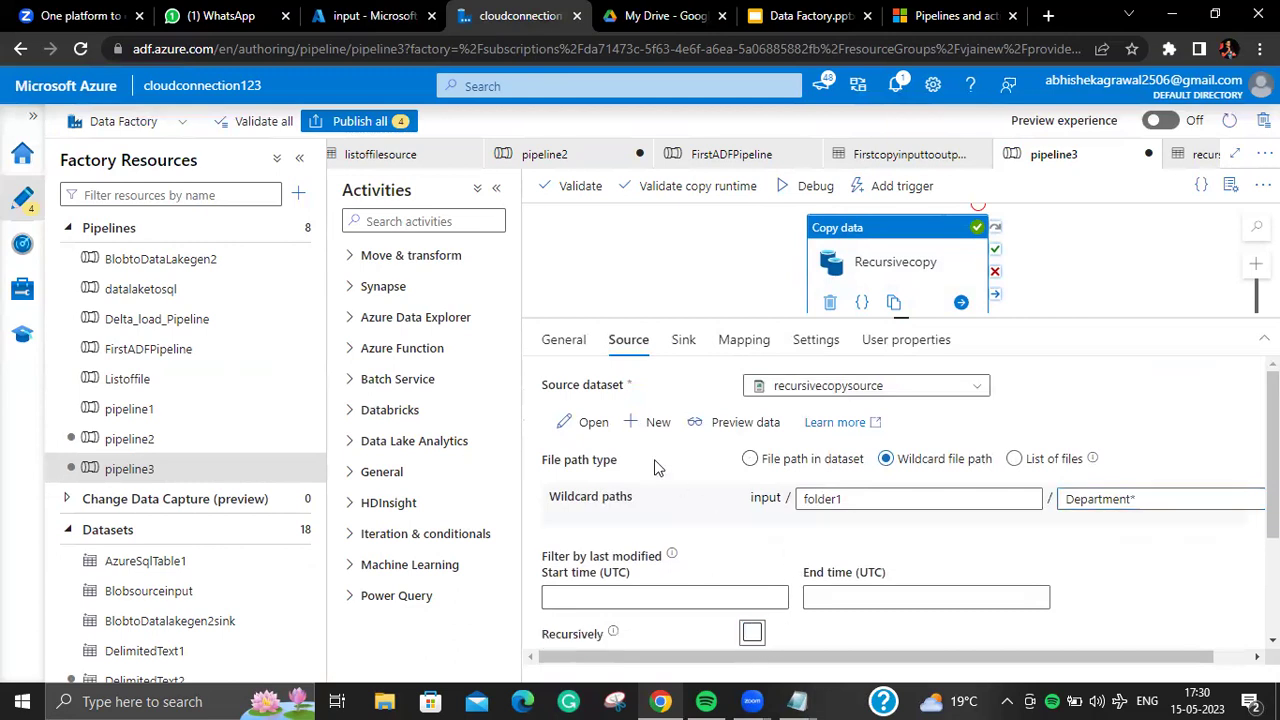
{"action": "left_click", "coordinate": [593, 422]}
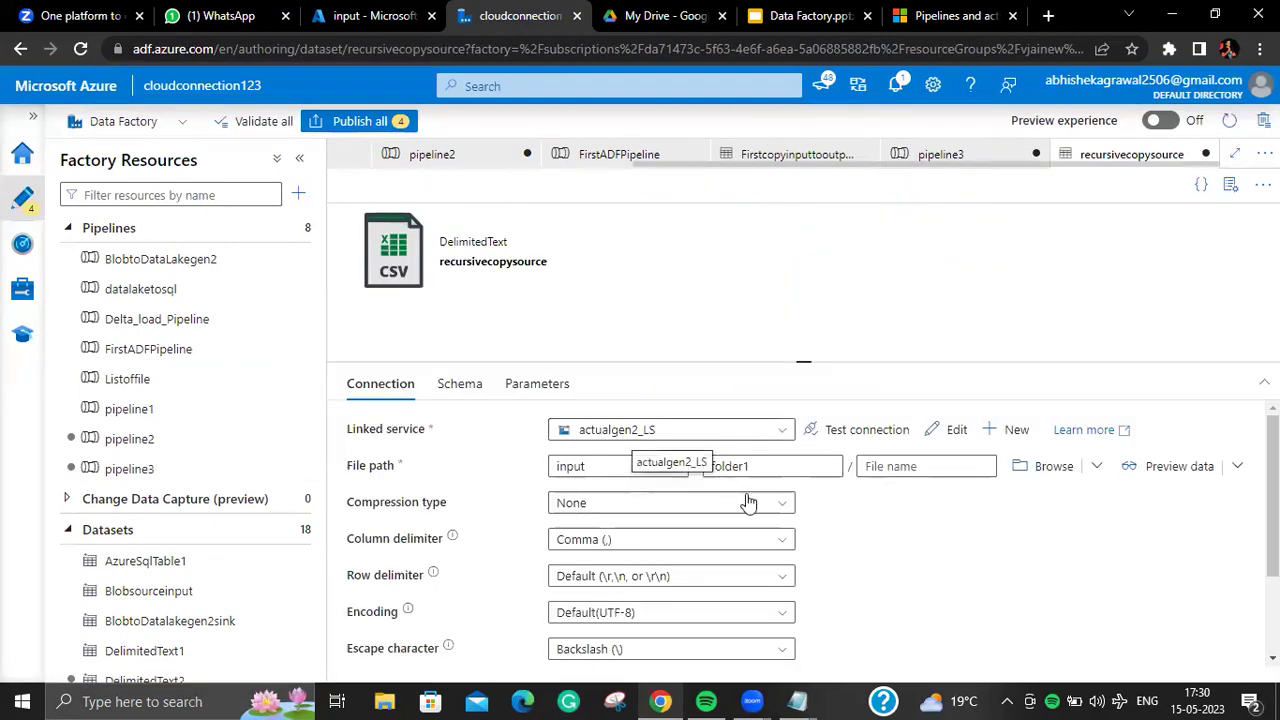
Step: Clear folder1 from the recursivecopysource dataset's directory, leaving only the input container
{"action": "left_click", "coordinate": [776, 488]}
{"action": "left_click_drag", "start_coordinate": [752, 488], "coordinate": [705, 488]}
{"action": "key", "text": "BackSpace"}
Step: Check the input container's file list in the portal, then return to pipeline3 with properties hidden
{"action": "left_click", "coordinate": [200, 444]}
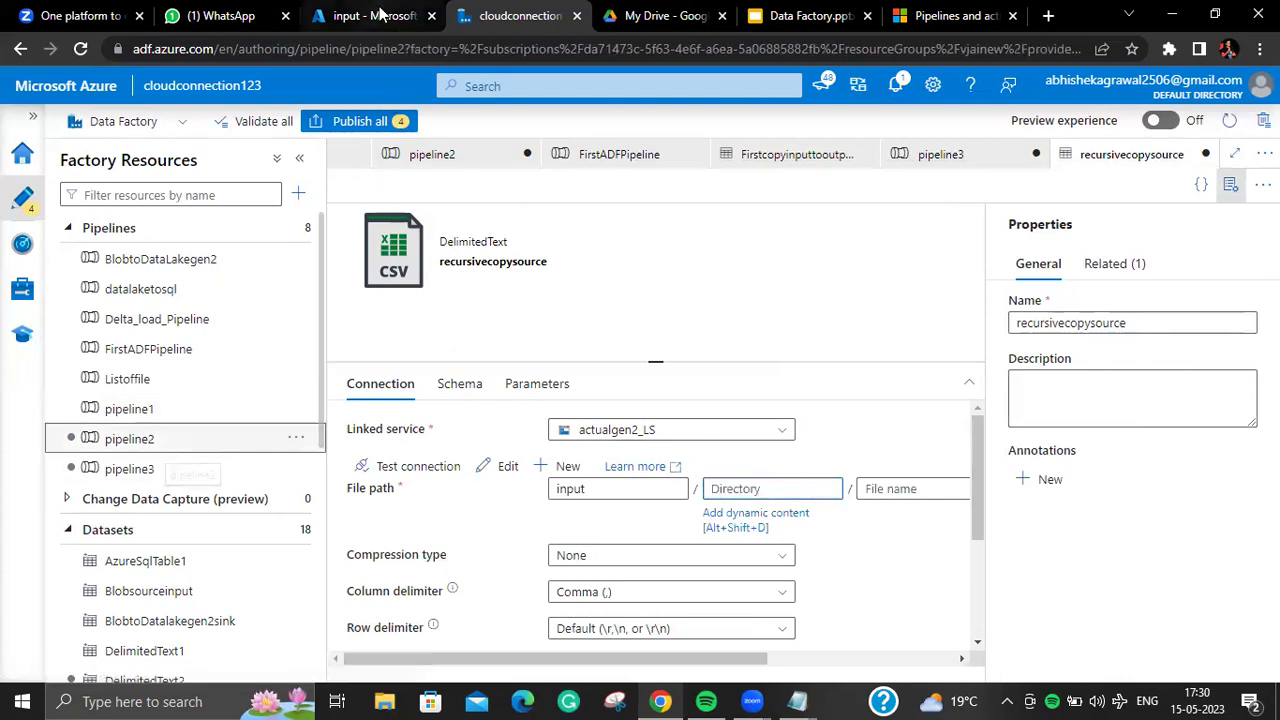
{"action": "left_click", "coordinate": [382, 15]}
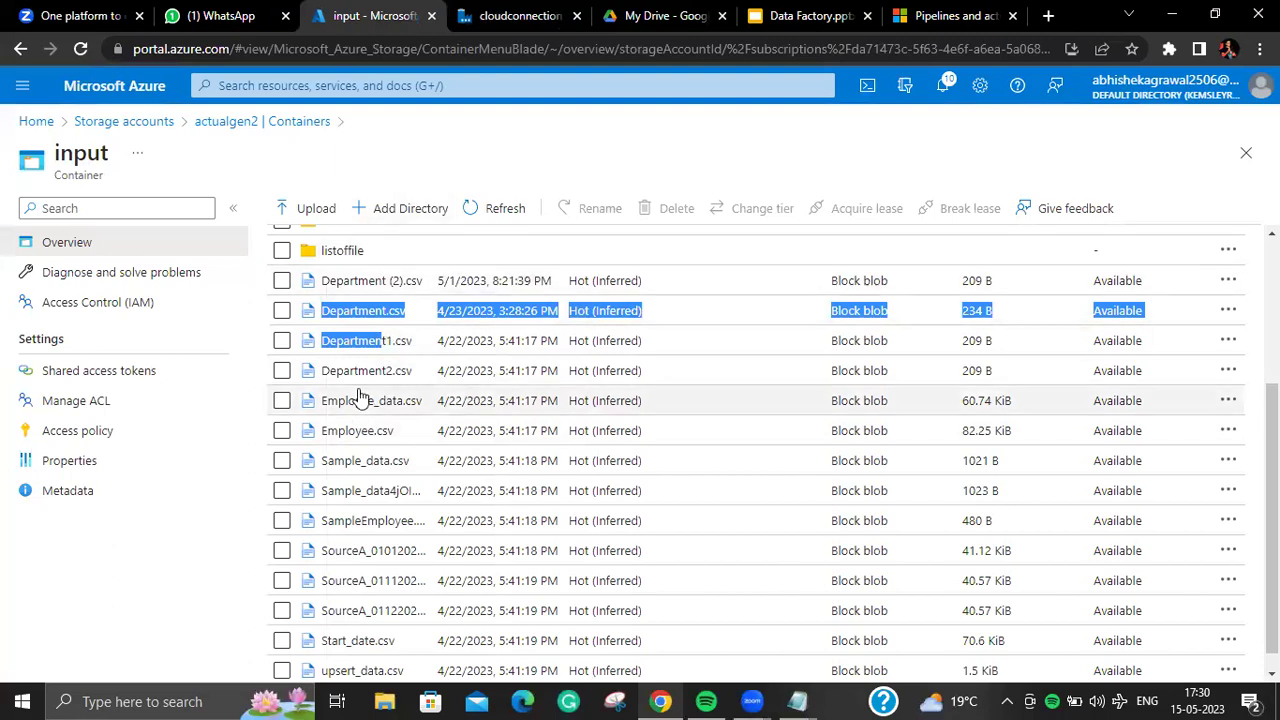
{"action": "scroll", "coordinate": [366, 400], "scroll_direction": "up", "scroll_amount": 3}
{"action": "left_click", "coordinate": [542, 22]}
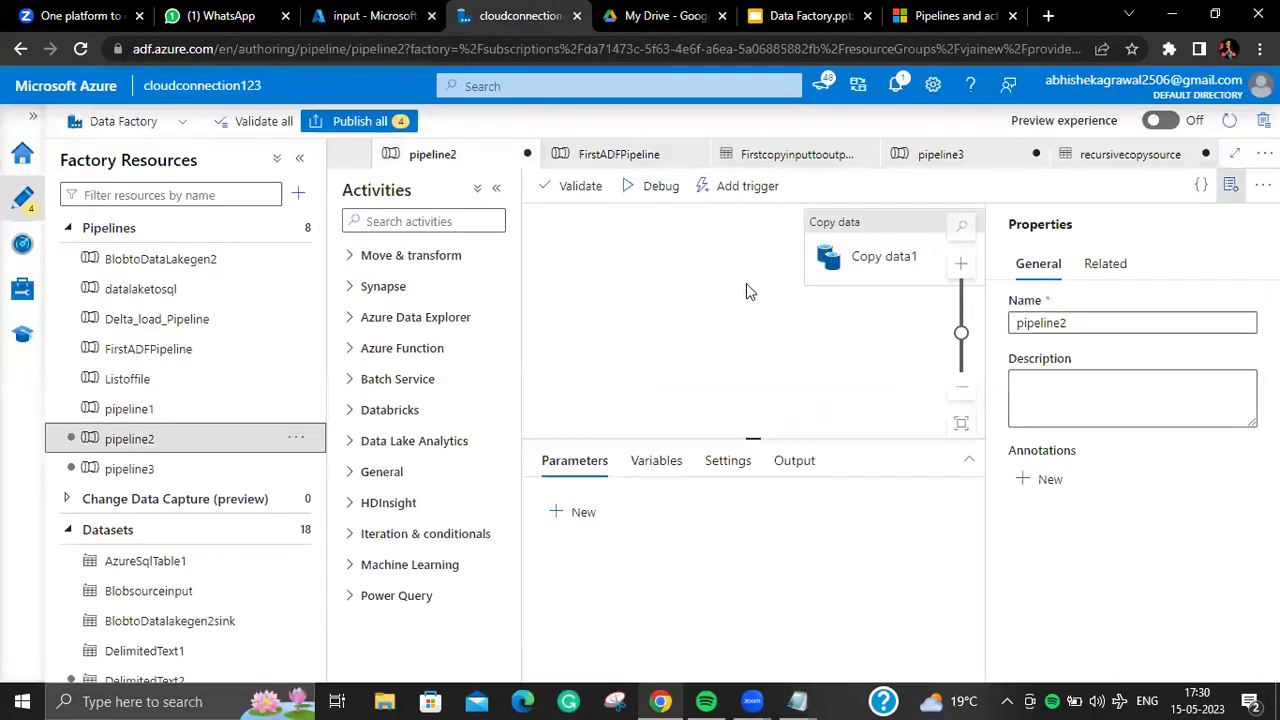
{"action": "left_click", "coordinate": [1231, 185]}
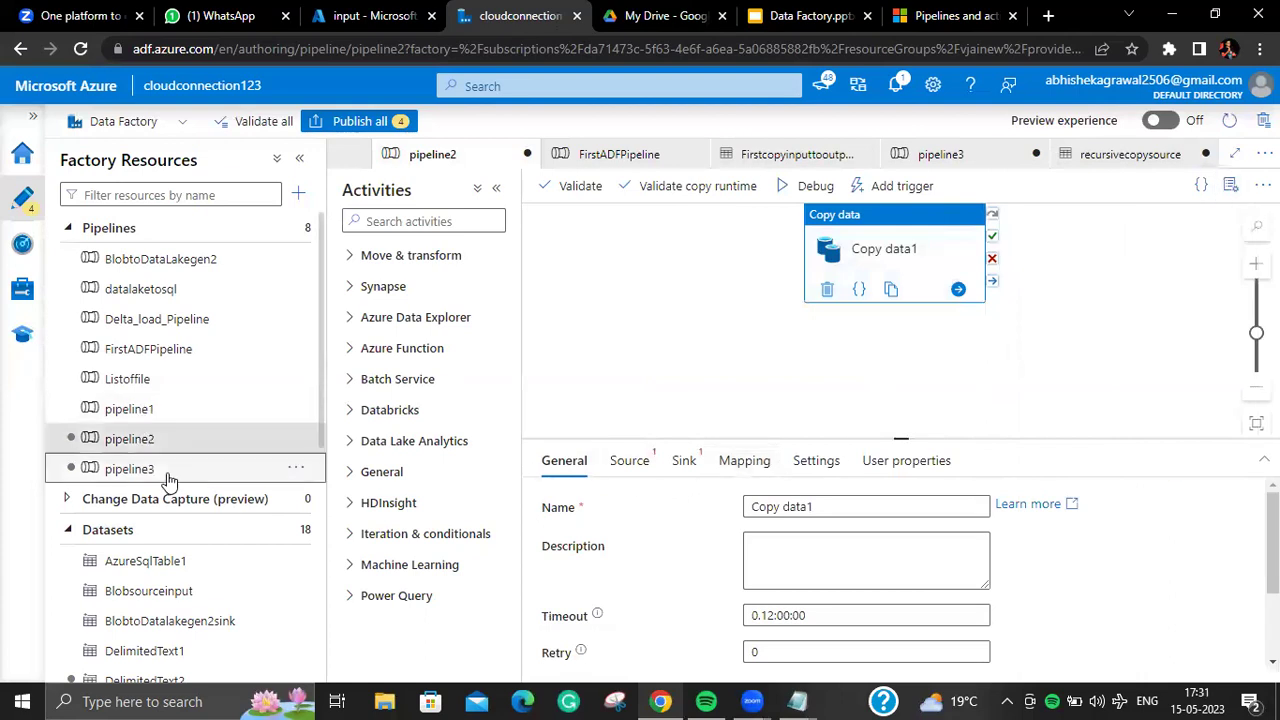
{"action": "left_click", "coordinate": [145, 470]}
Step: Change the DelimitedText2 sink dataset's directory from recursive to wildcard
{"action": "left_click", "coordinate": [686, 340]}
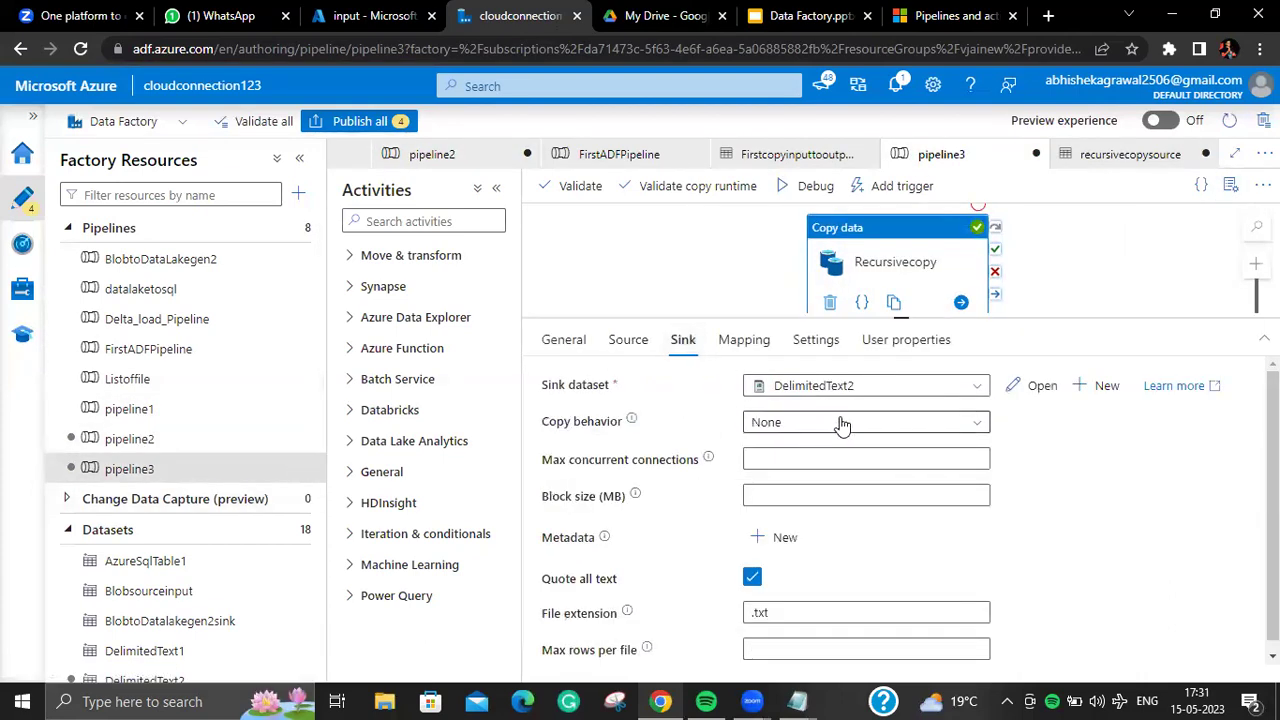
{"action": "left_click", "coordinate": [1040, 384]}
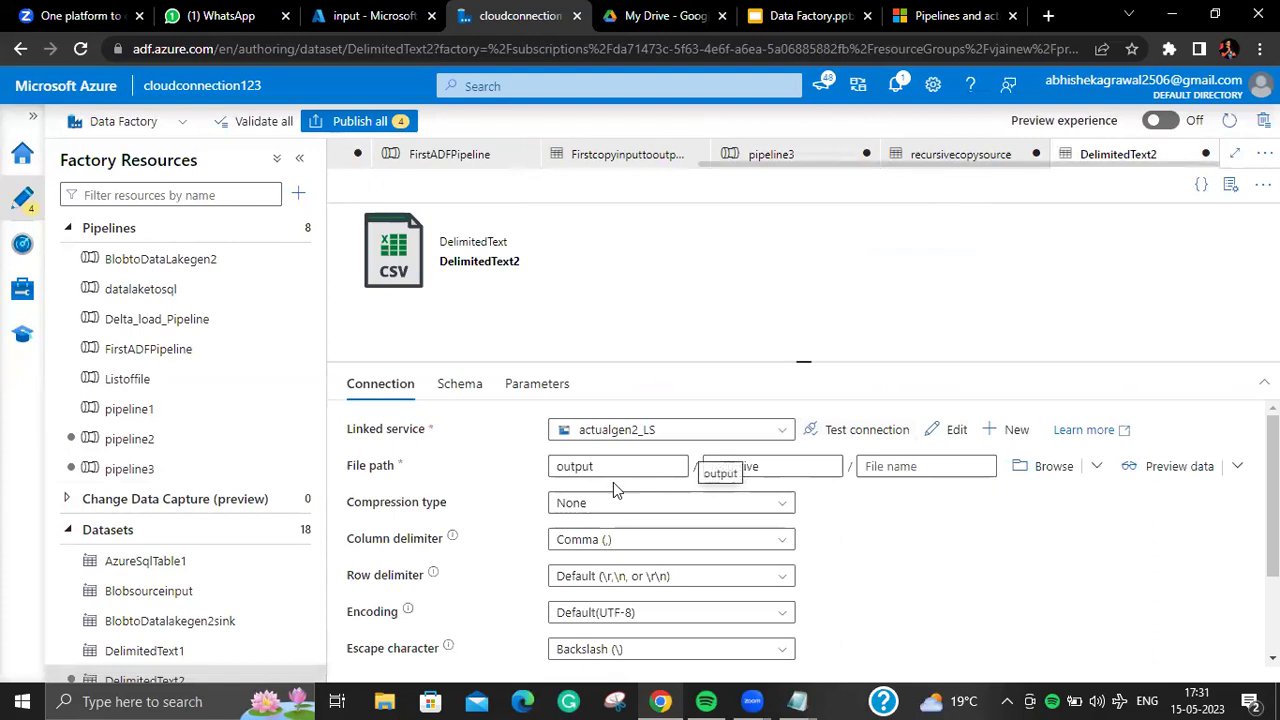
{"action": "left_click", "coordinate": [620, 467]}
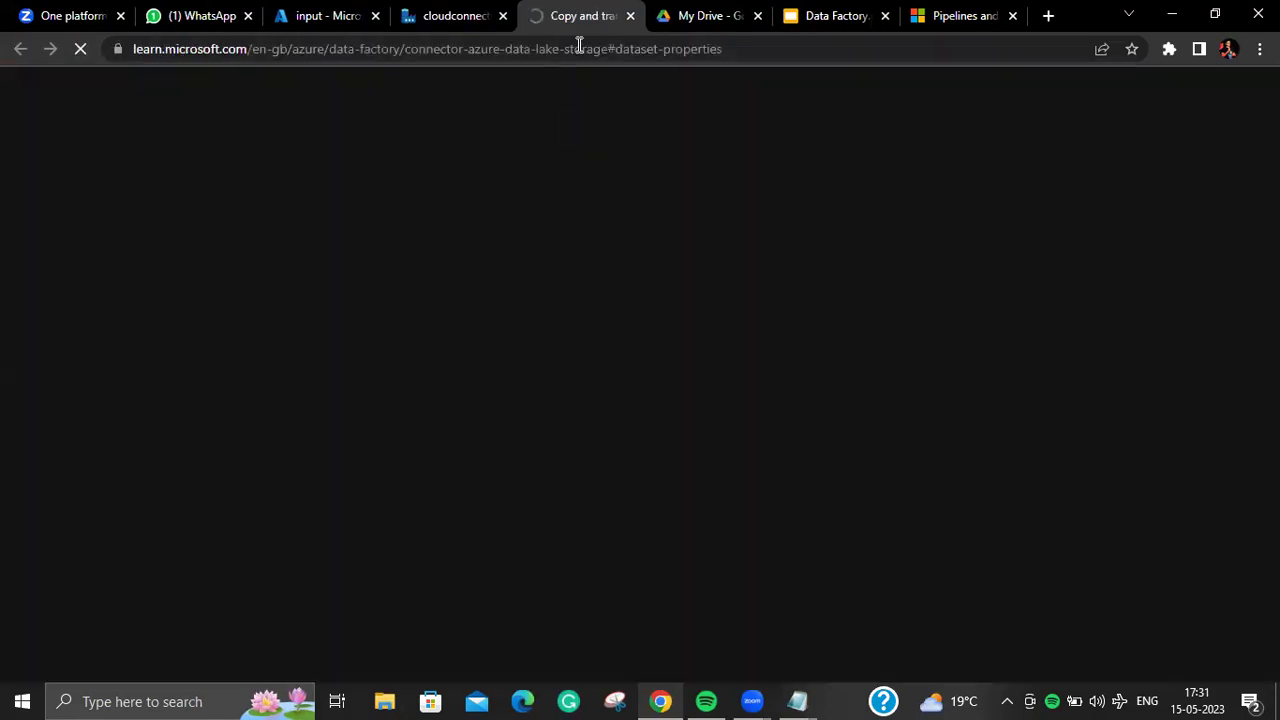
{"action": "left_click", "coordinate": [630, 16]}
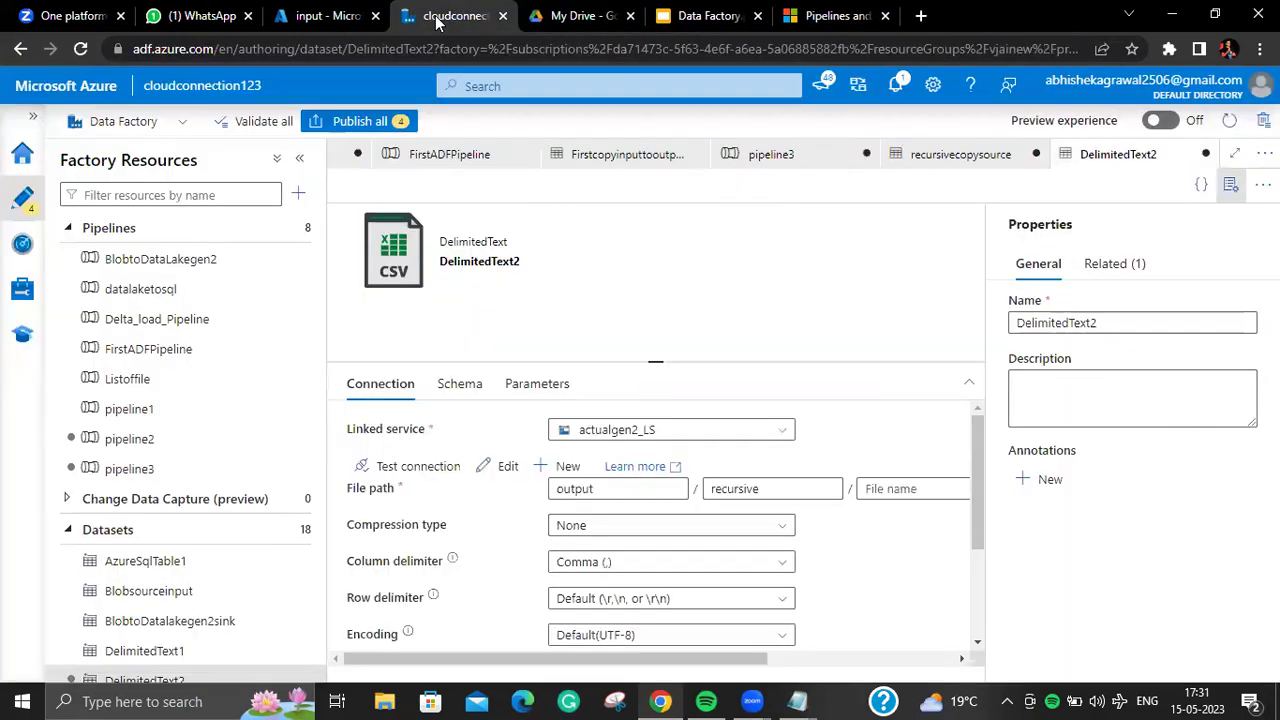
{"action": "left_click", "coordinate": [780, 493]}
{"action": "double_click", "coordinate": [782, 493]}
{"action": "type", "text": "wildcard"}
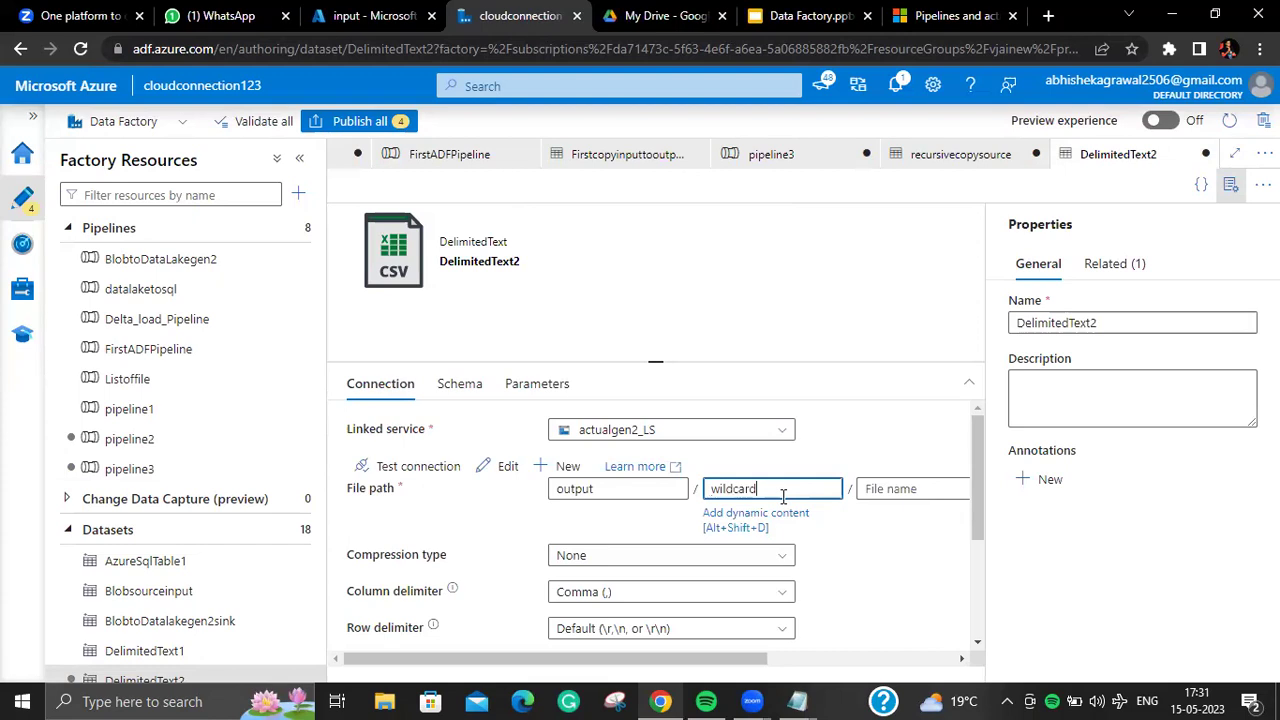
Step: Switch between pipeline2 and pipeline3, ending back on pipeline3
{"action": "left_click", "coordinate": [184, 448]}
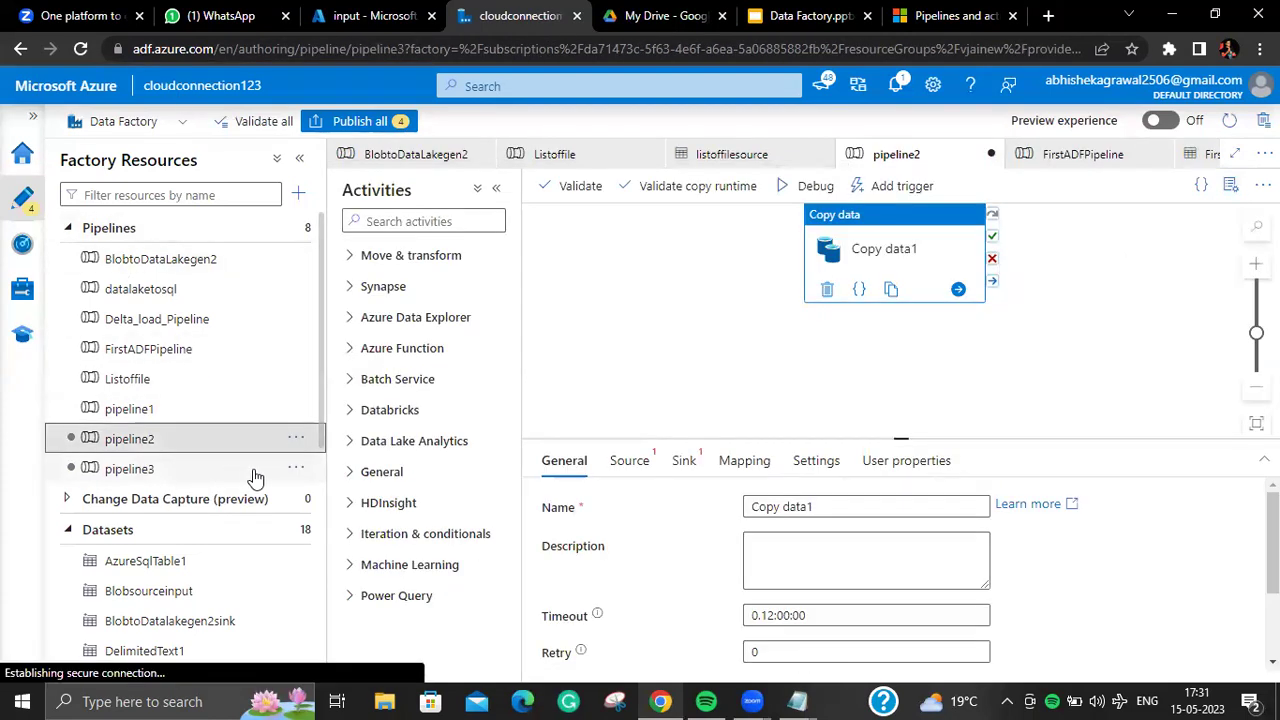
{"action": "left_click", "coordinate": [254, 472]}
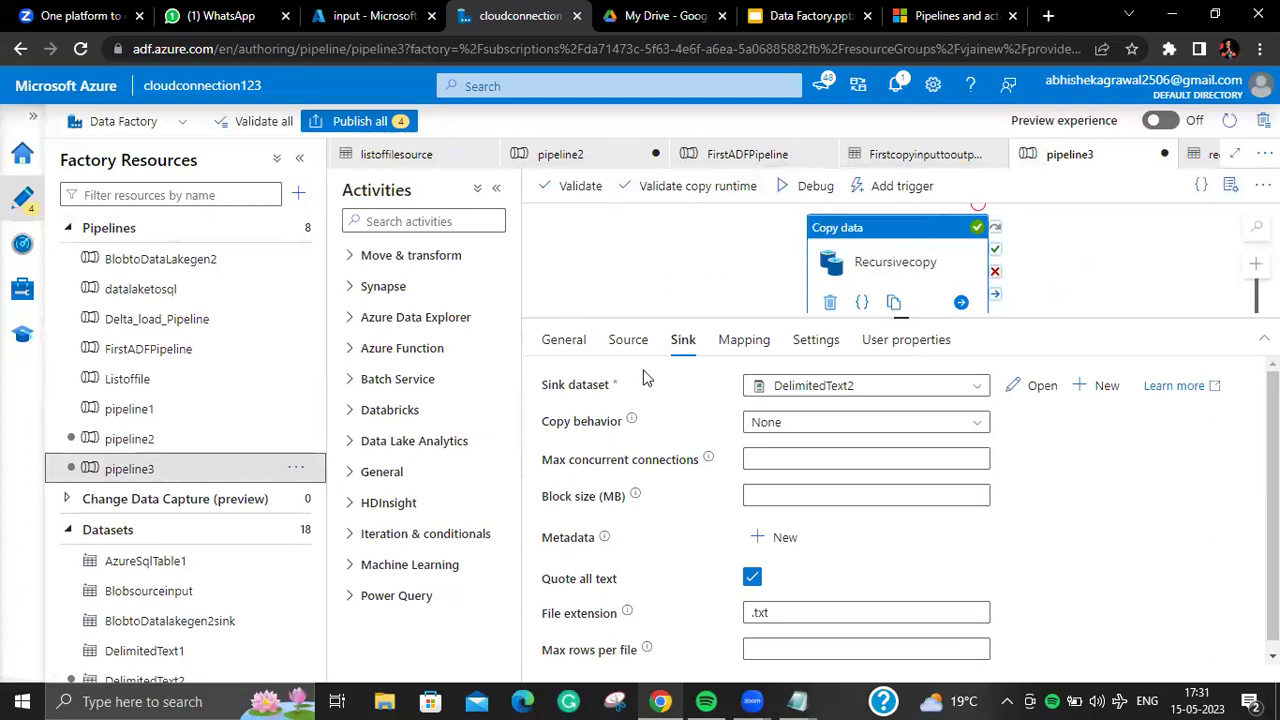
{"action": "left_click", "coordinate": [143, 447]}
{"action": "left_click", "coordinate": [150, 467]}
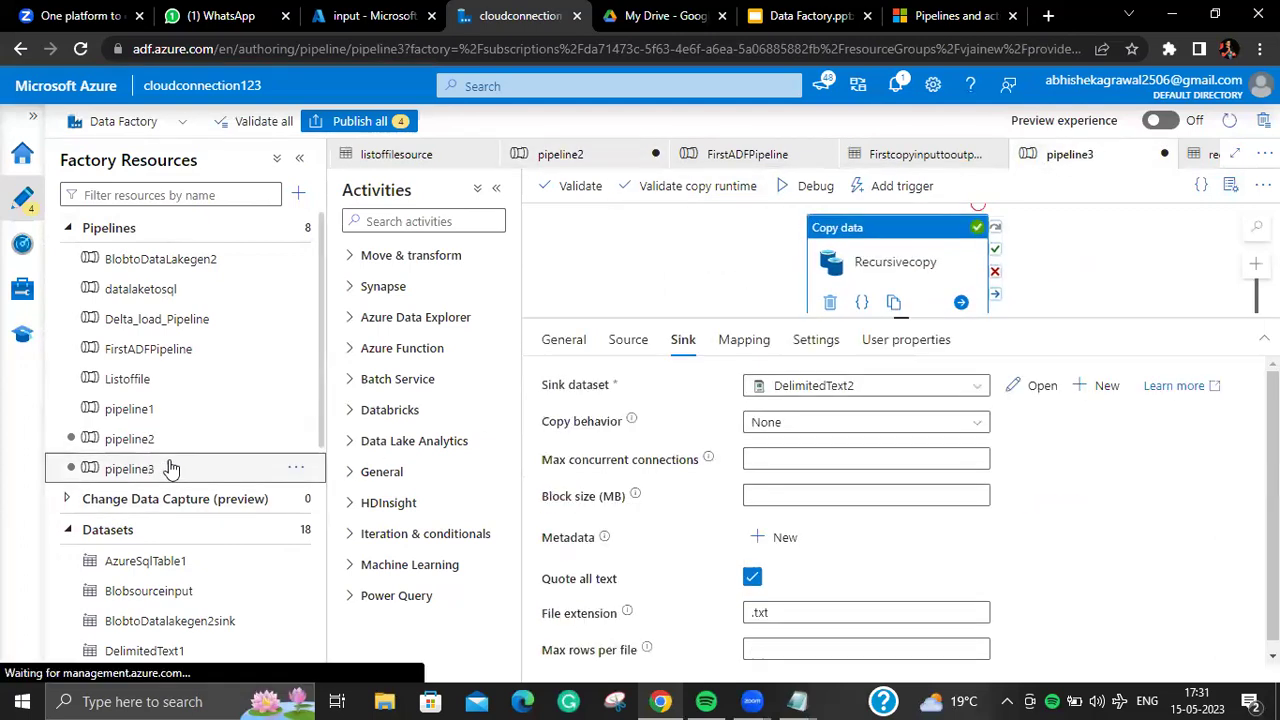
Step: Debug pipeline3 and refresh the output until Recursivecopy succeeds in 00:00:11
{"action": "left_click", "coordinate": [632, 341]}
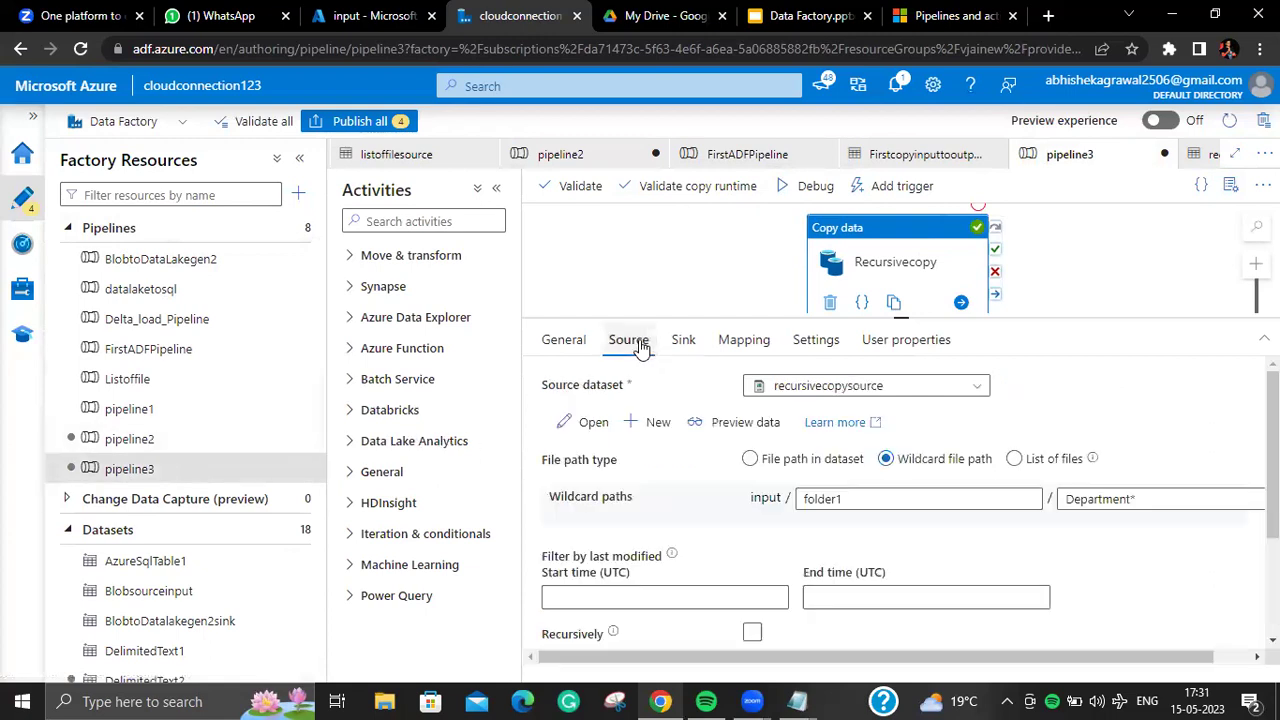
{"action": "left_click", "coordinate": [808, 186]}
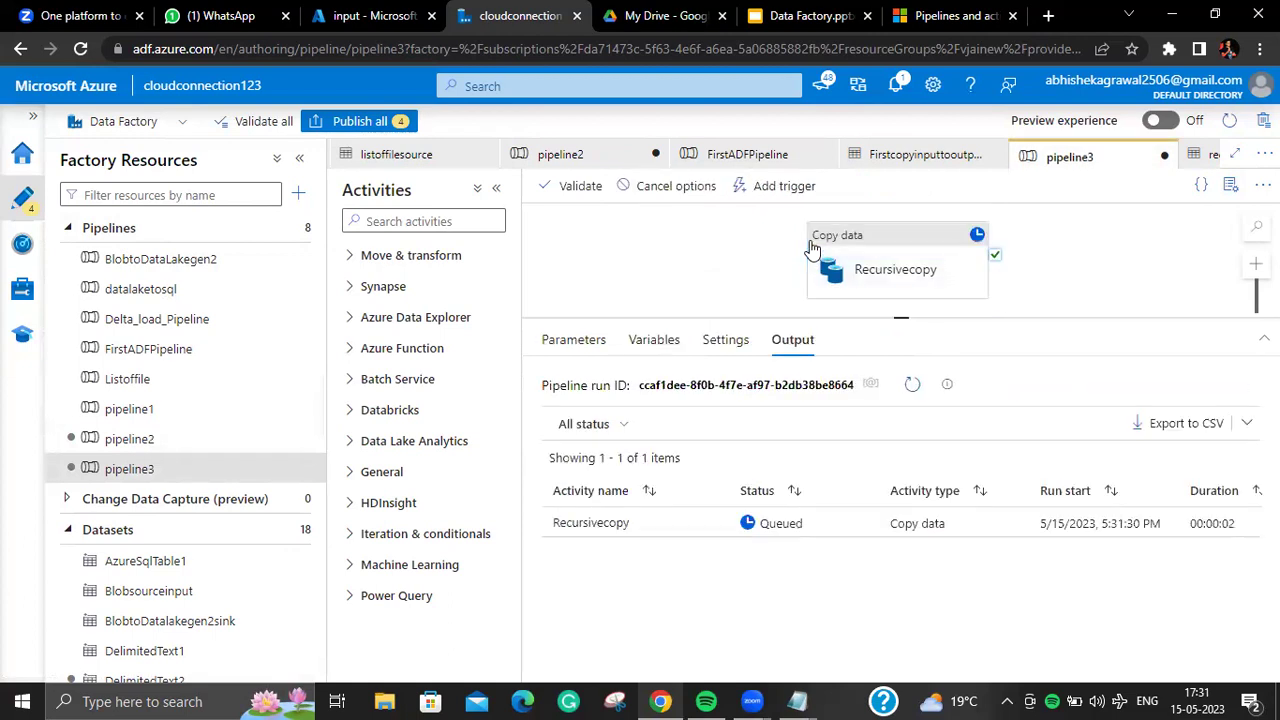
{"action": "left_click", "coordinate": [899, 393]}
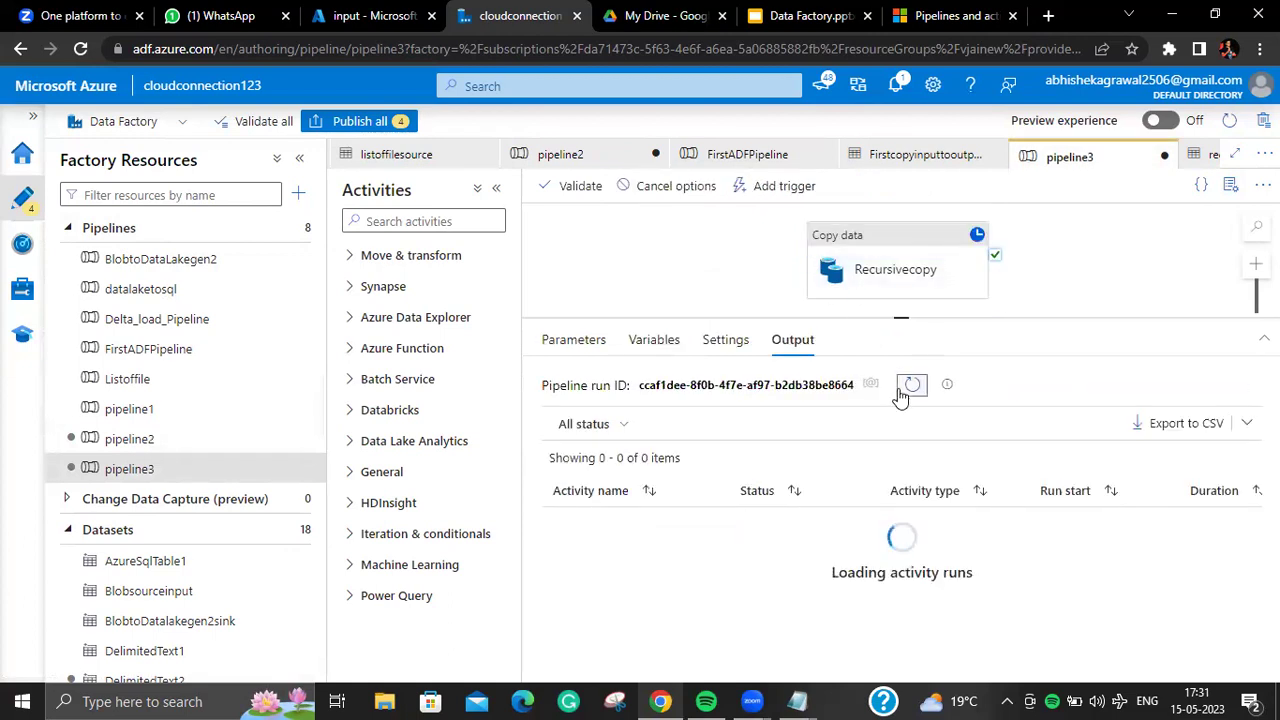
{"action": "left_click", "coordinate": [911, 386]}
{"action": "left_click", "coordinate": [907, 388]}
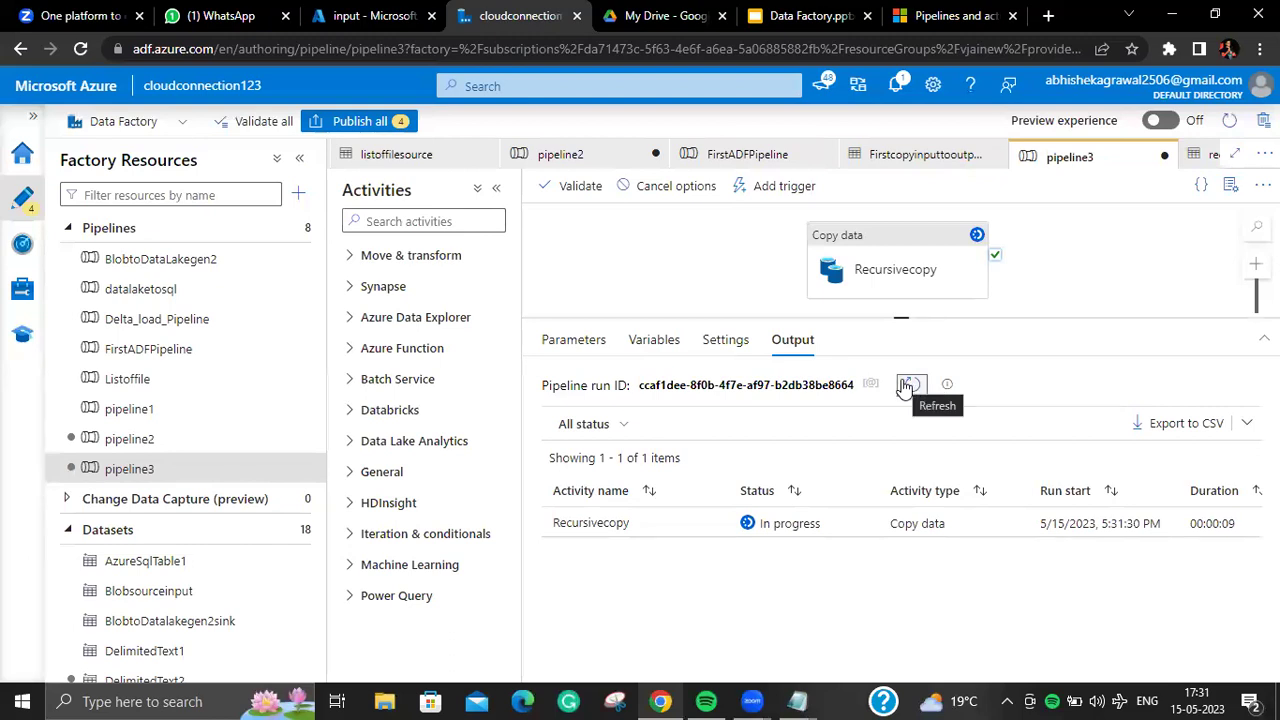
{"action": "left_click", "coordinate": [907, 388]}
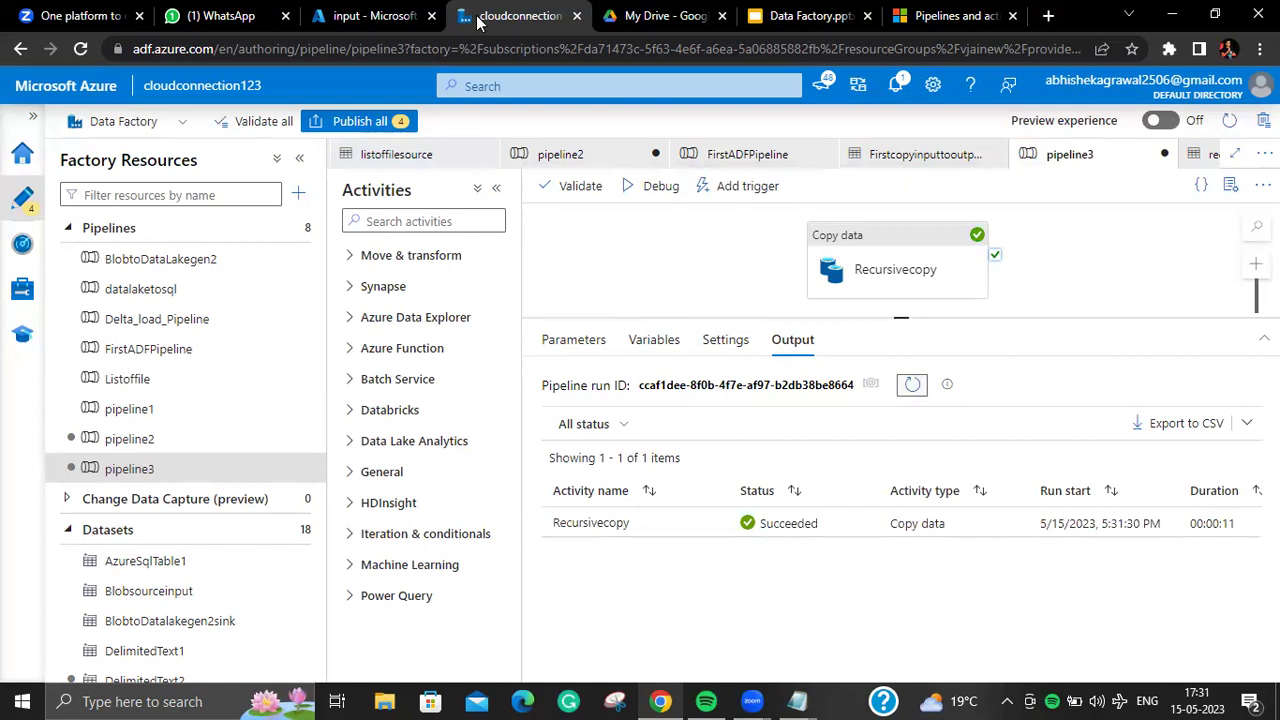
Step: Check the copied Department files in the output container's wildcard folder
{"action": "left_click", "coordinate": [372, 18]}
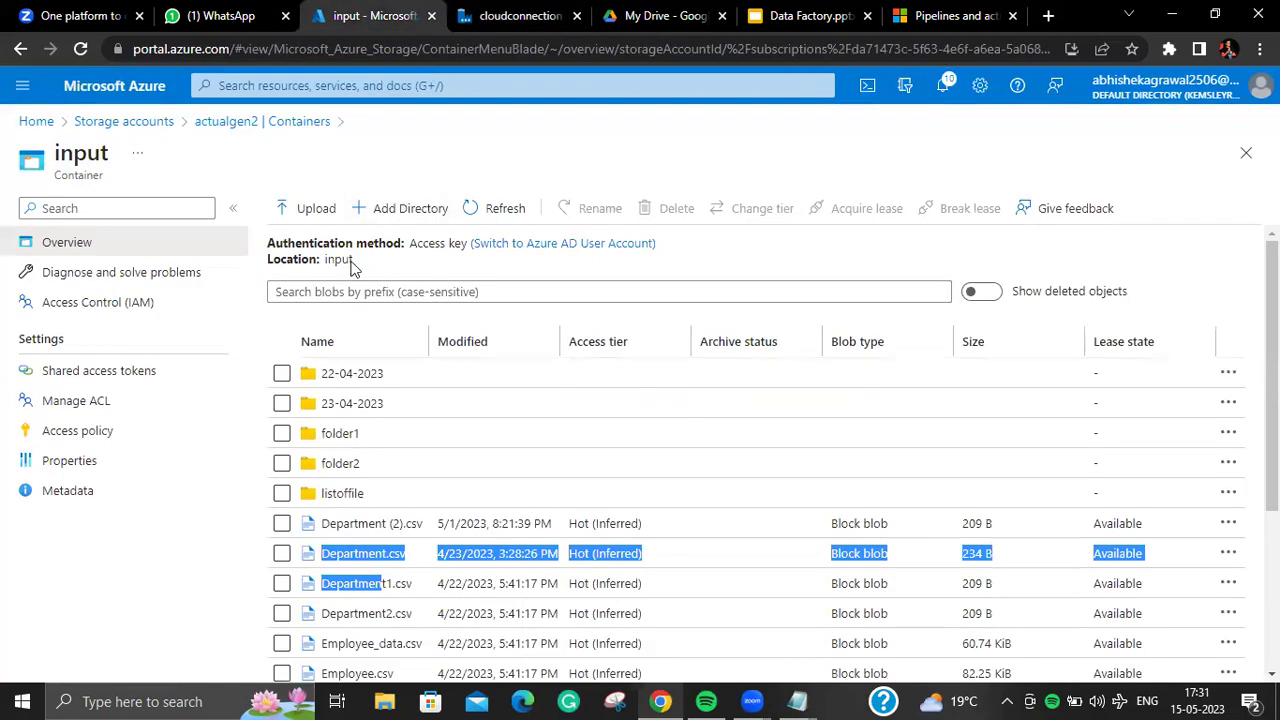
{"action": "left_click", "coordinate": [305, 122]}
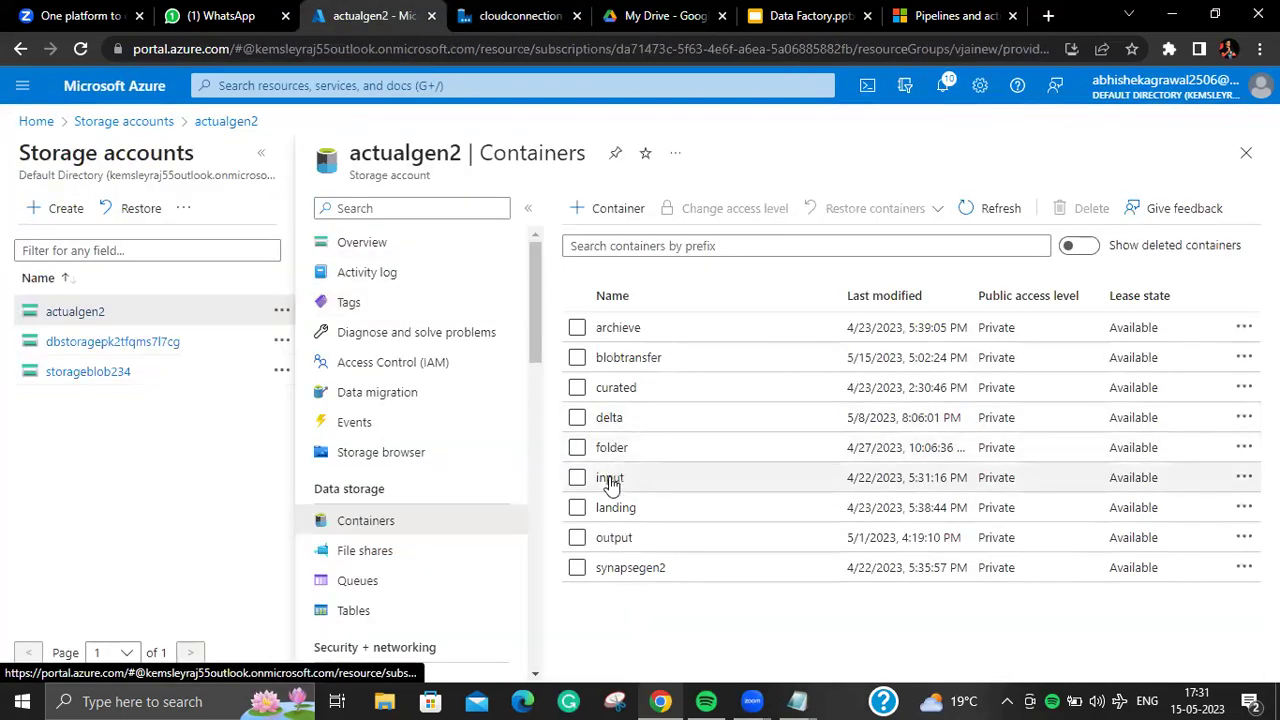
{"action": "left_click", "coordinate": [613, 537]}
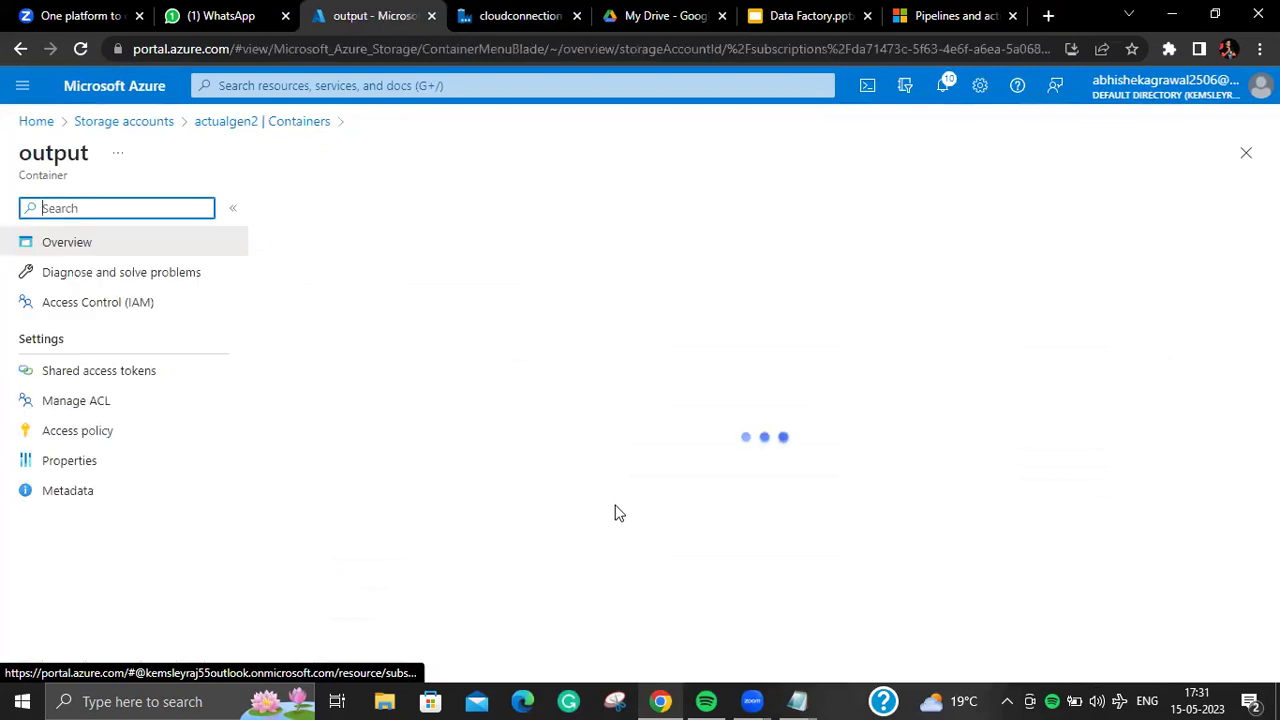
{"action": "left_click", "coordinate": [345, 463]}
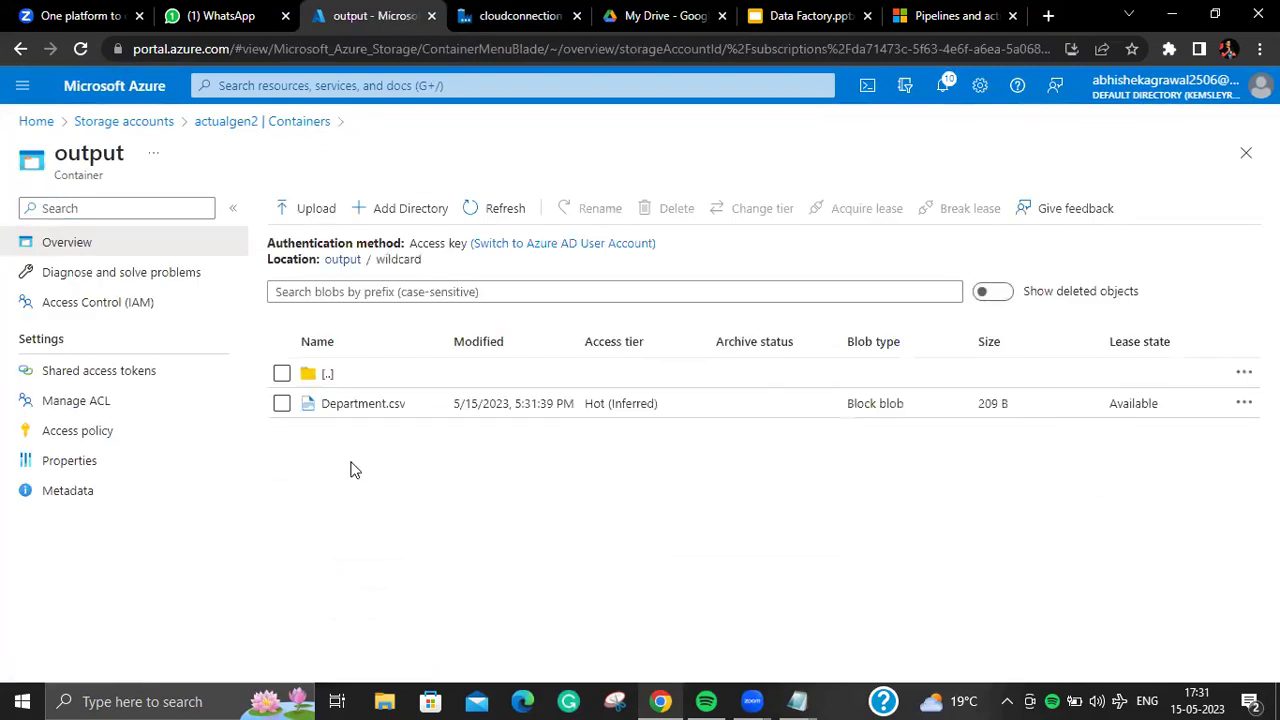
{"action": "left_click_drag", "start_coordinate": [410, 400], "coordinate": [305, 404]}
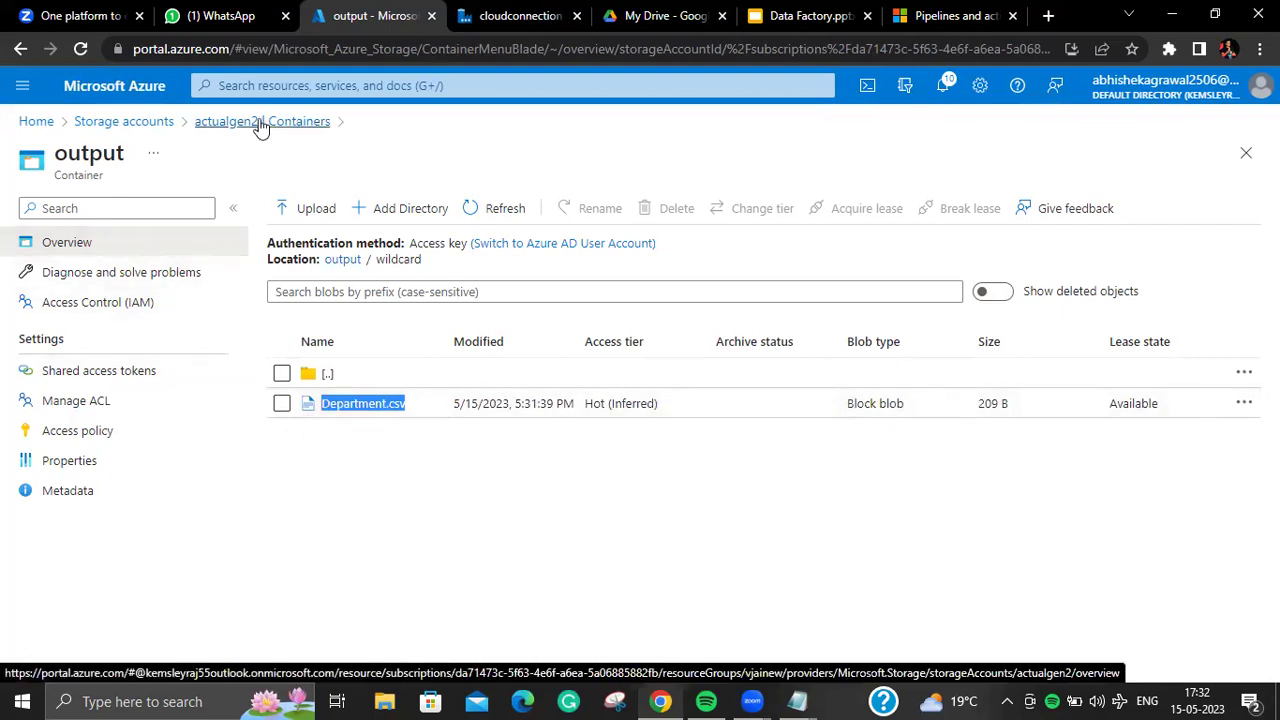
Step: Filter the input container's blobs by the prefix 'Department'
{"action": "left_click", "coordinate": [260, 123]}
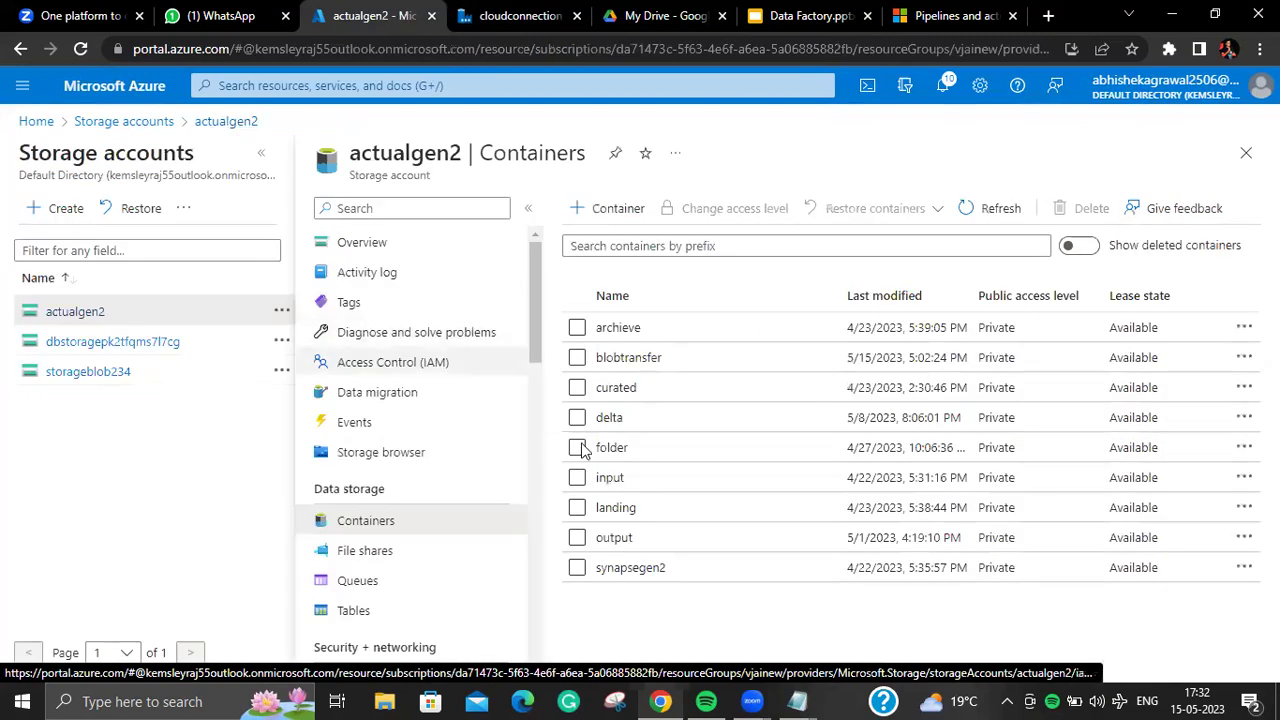
{"action": "left_click", "coordinate": [612, 478]}
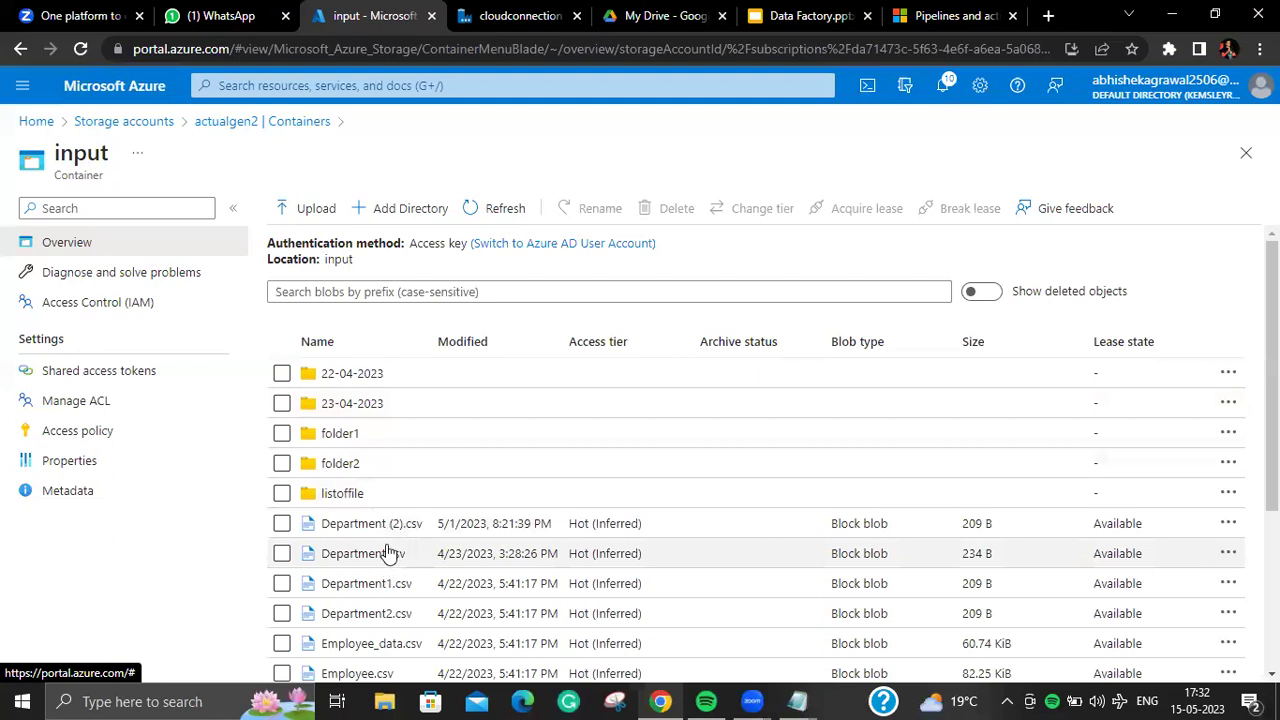
{"action": "left_click_drag", "start_coordinate": [388, 535], "coordinate": [318, 533]}
{"action": "key", "text": "ctrl+c"}
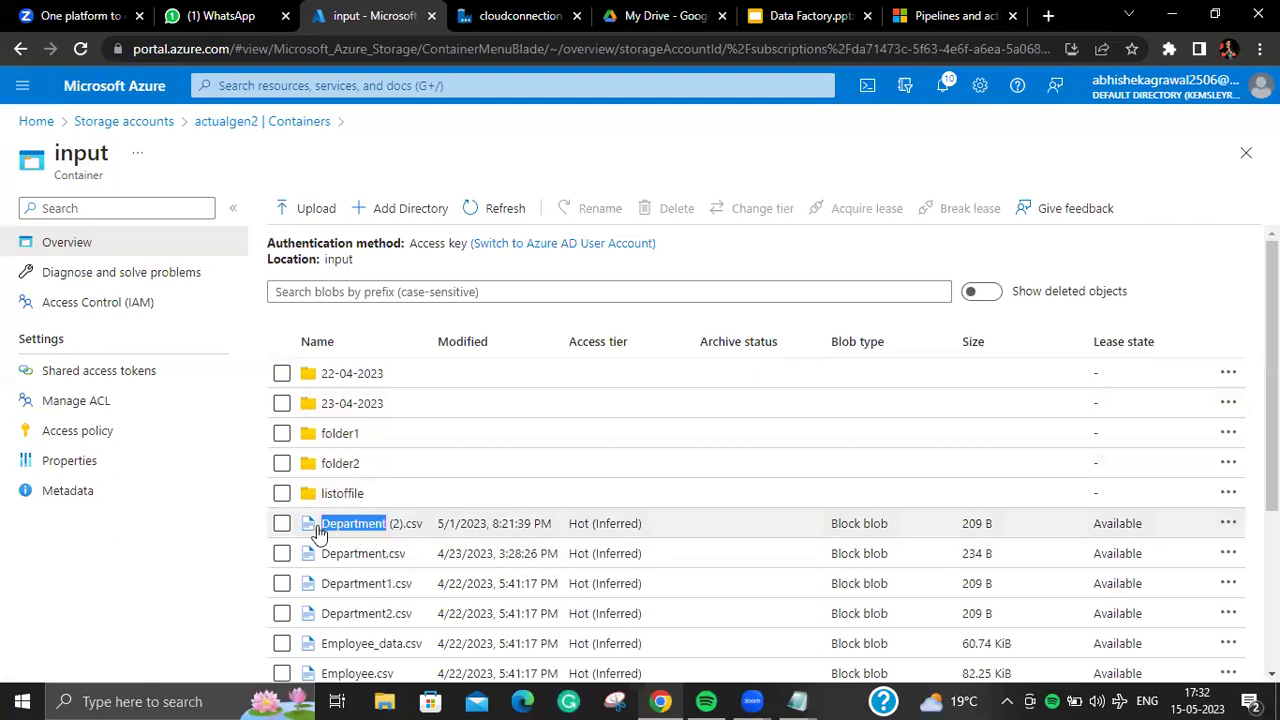
{"action": "left_click", "coordinate": [393, 286]}
{"action": "key", "text": "ctrl+v"}
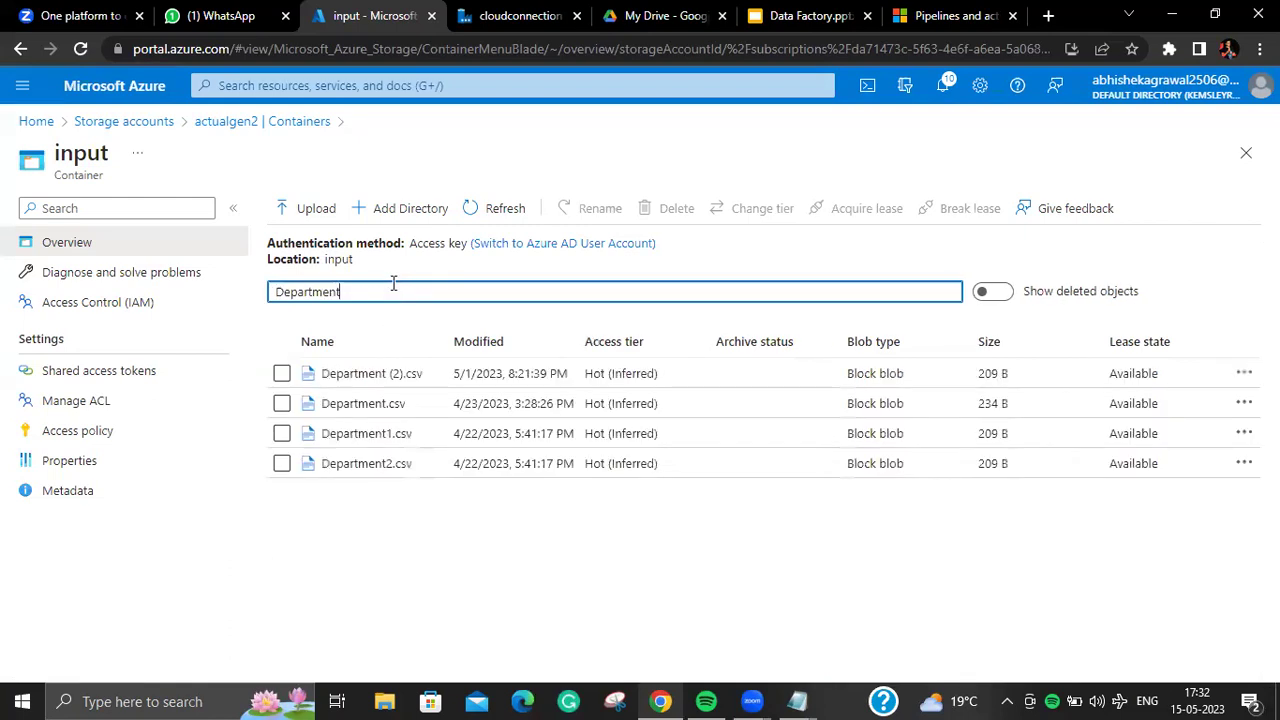
{"action": "left_click", "coordinate": [528, 16]}
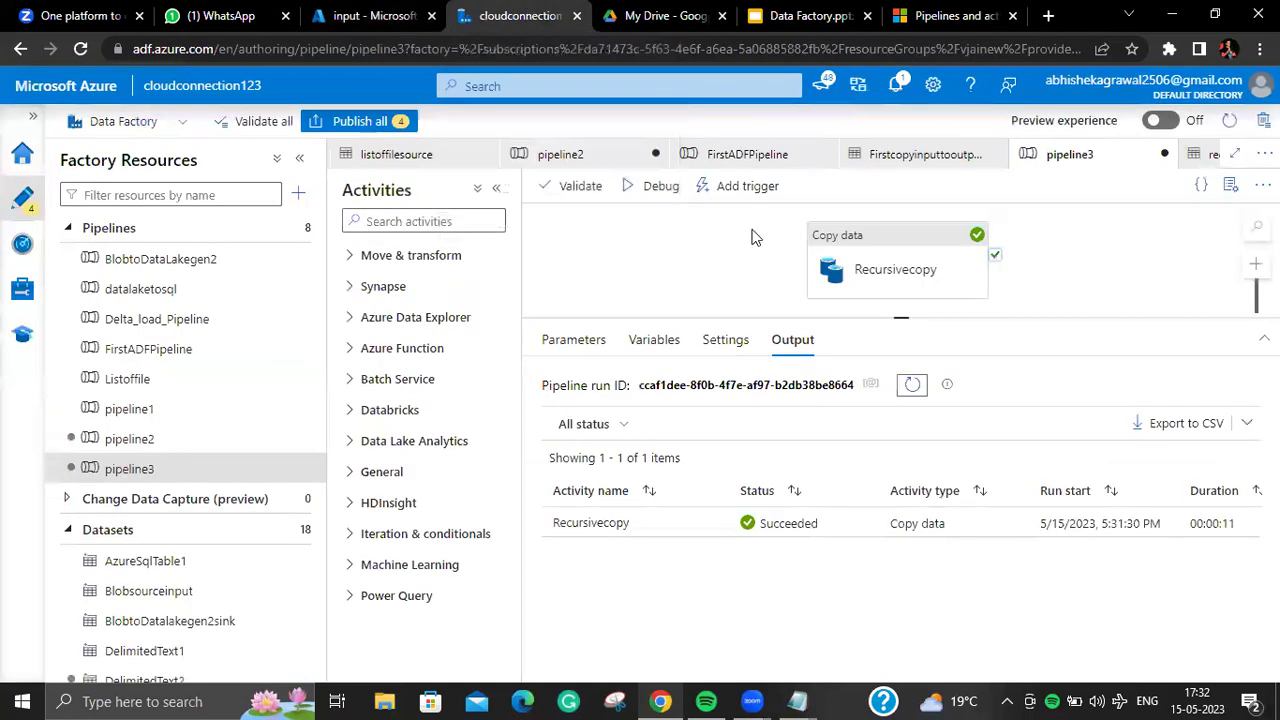
Step: Delete folder1 from Recursivecopy's wildcard folder path, keeping Department* as the file name
{"action": "left_click", "coordinate": [855, 257]}
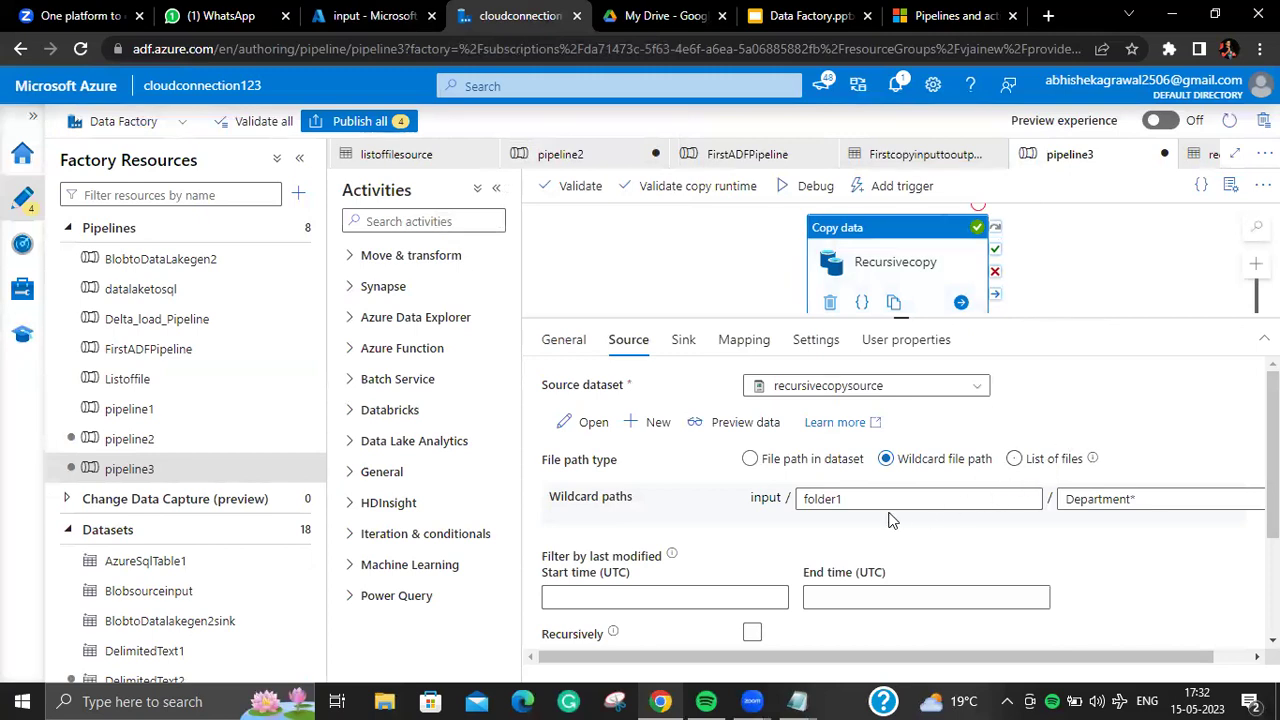
{"action": "left_click_drag", "start_coordinate": [878, 500], "coordinate": [771, 498]}
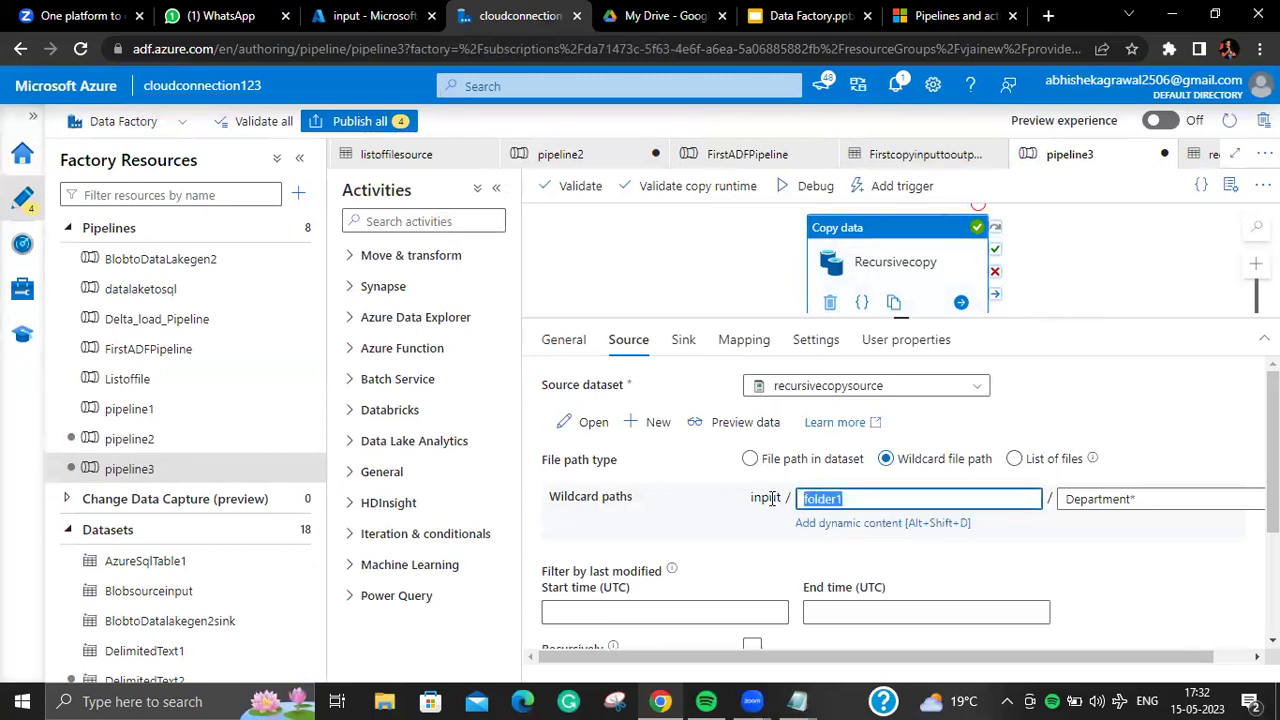
{"action": "left_click", "coordinate": [399, 19]}
{"action": "left_click", "coordinate": [518, 17]}
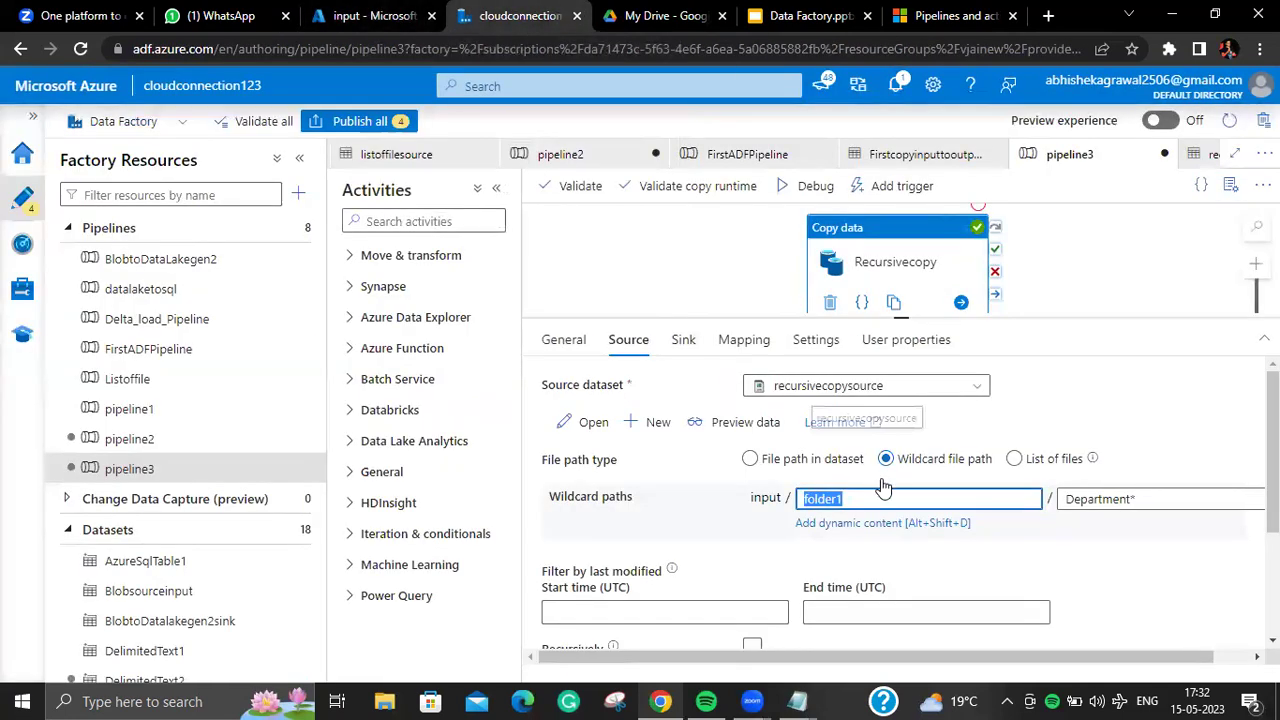
{"action": "key", "text": "BackSpace"}
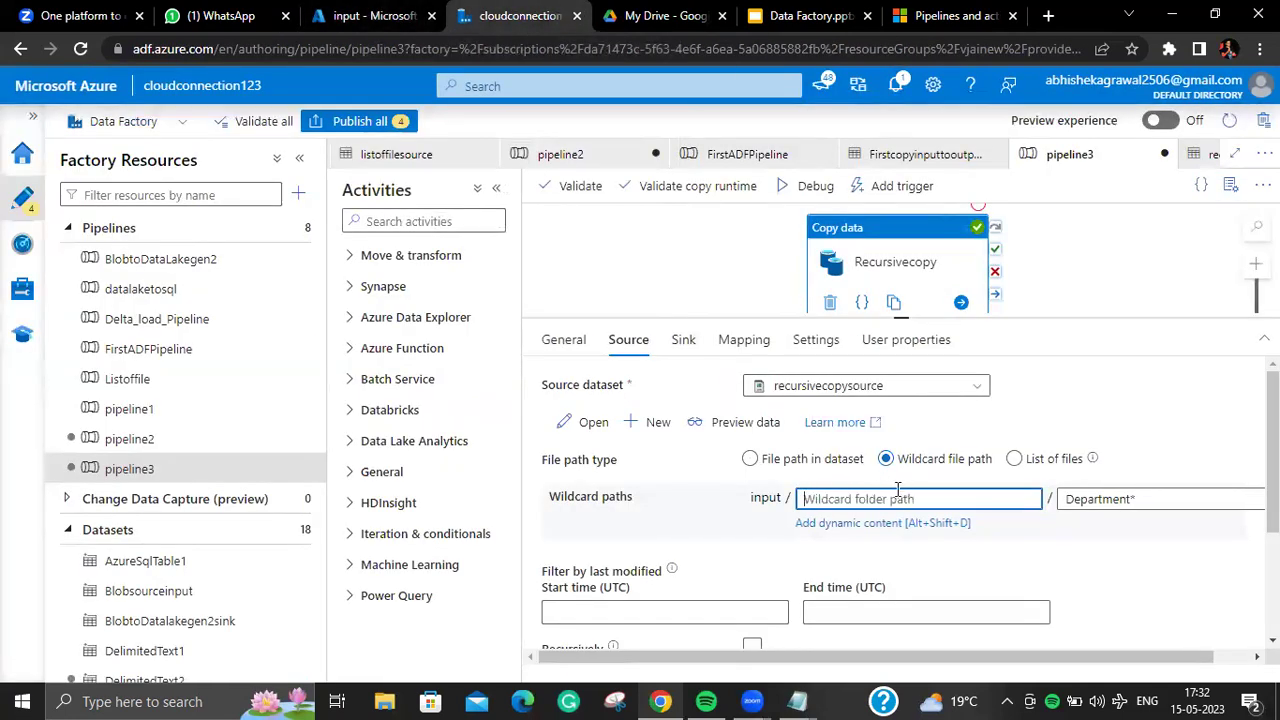
{"action": "left_click", "coordinate": [1150, 500]}
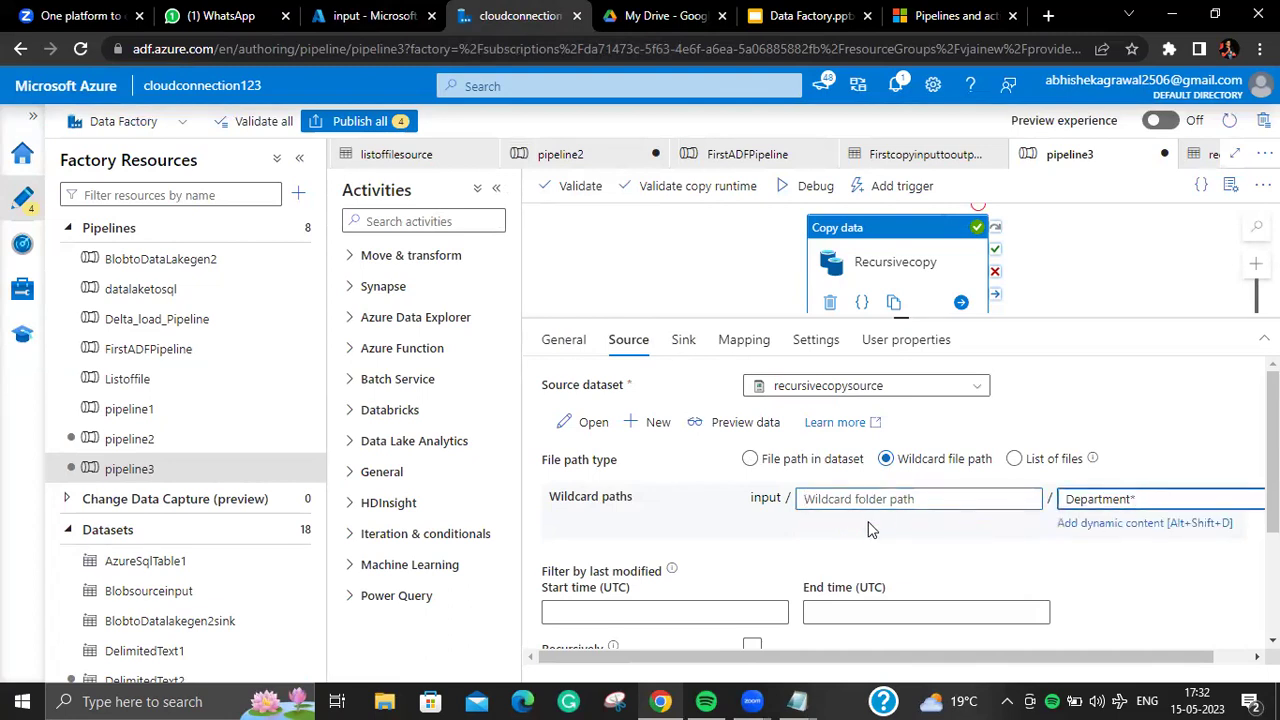
{"action": "left_click", "coordinate": [683, 339]}
{"action": "left_click", "coordinate": [620, 343]}
Step: Go from the actualgen2 containers list into input/folder1 to see Department.csv and Employee.csv
{"action": "left_click", "coordinate": [395, 16]}
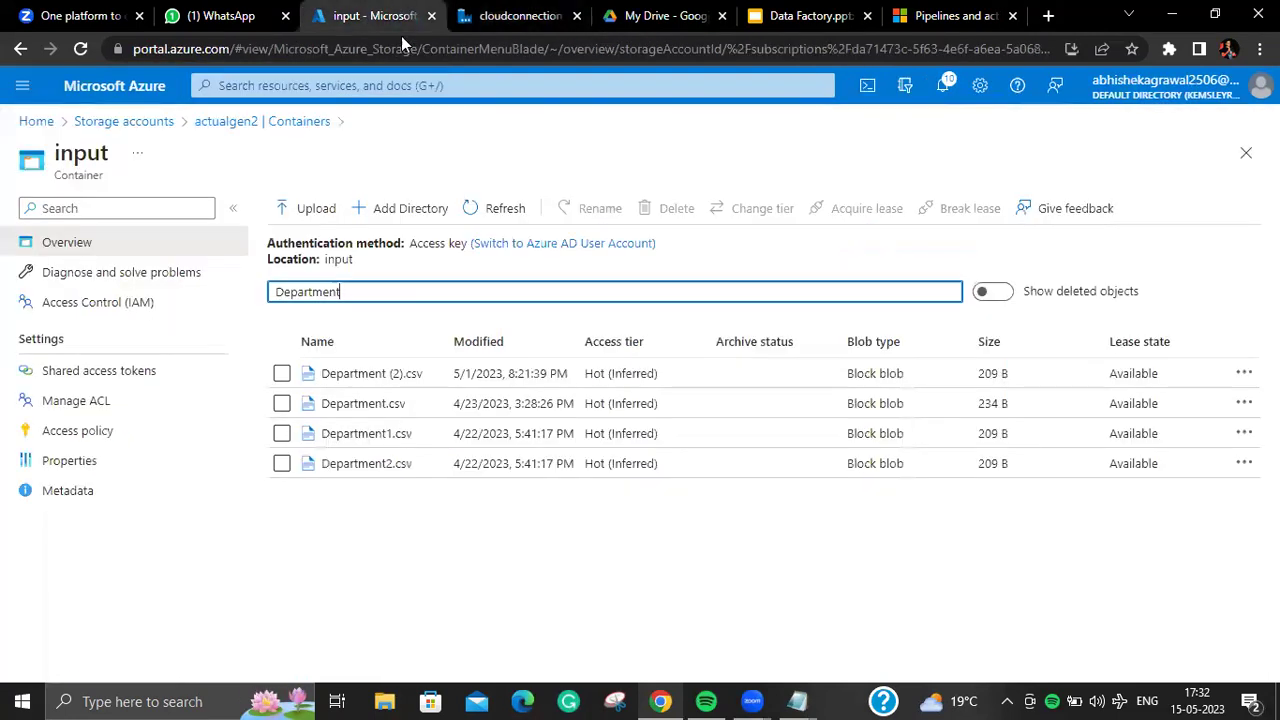
{"action": "left_click", "coordinate": [289, 122]}
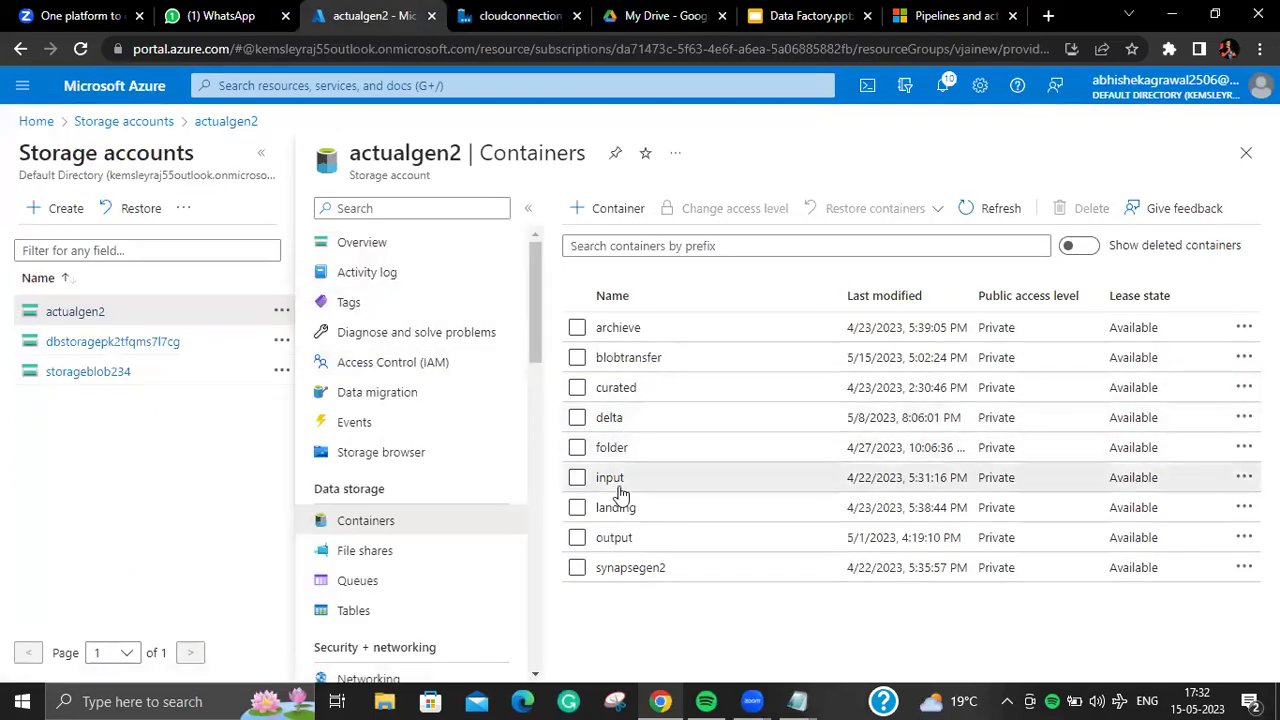
{"action": "left_click", "coordinate": [606, 480]}
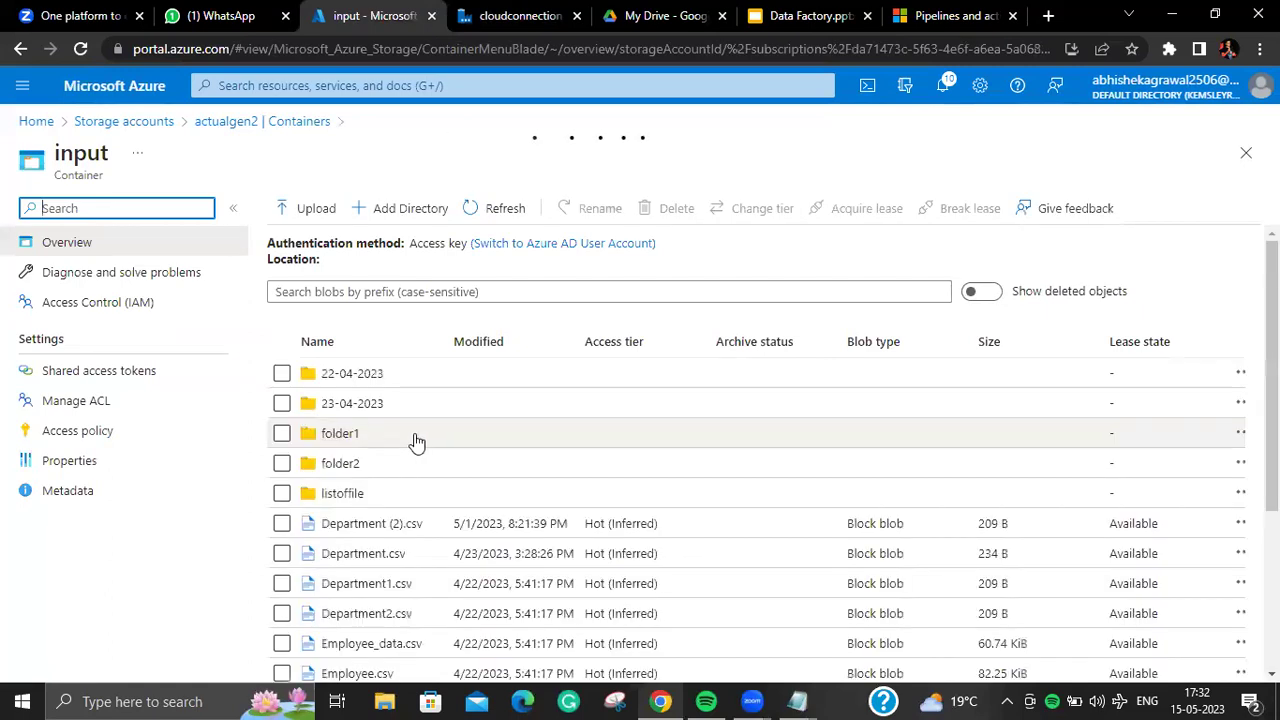
{"action": "left_click", "coordinate": [362, 436]}
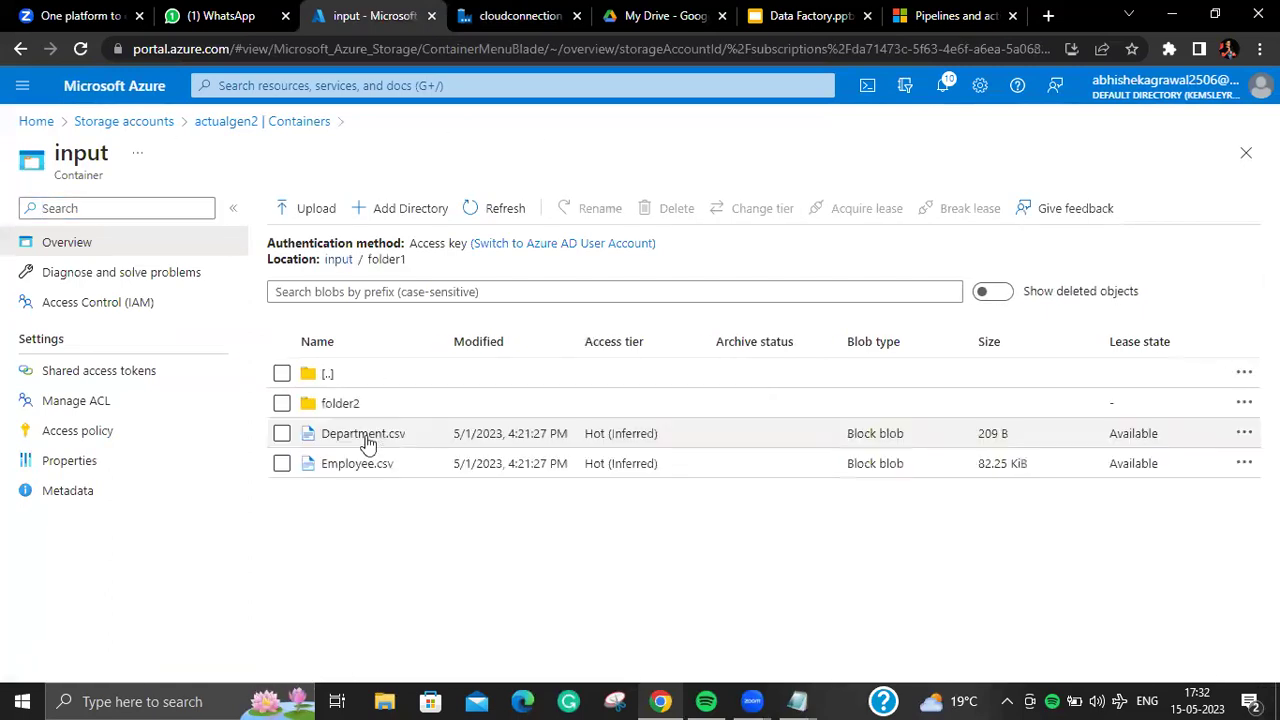
{"action": "left_click", "coordinate": [465, 20]}
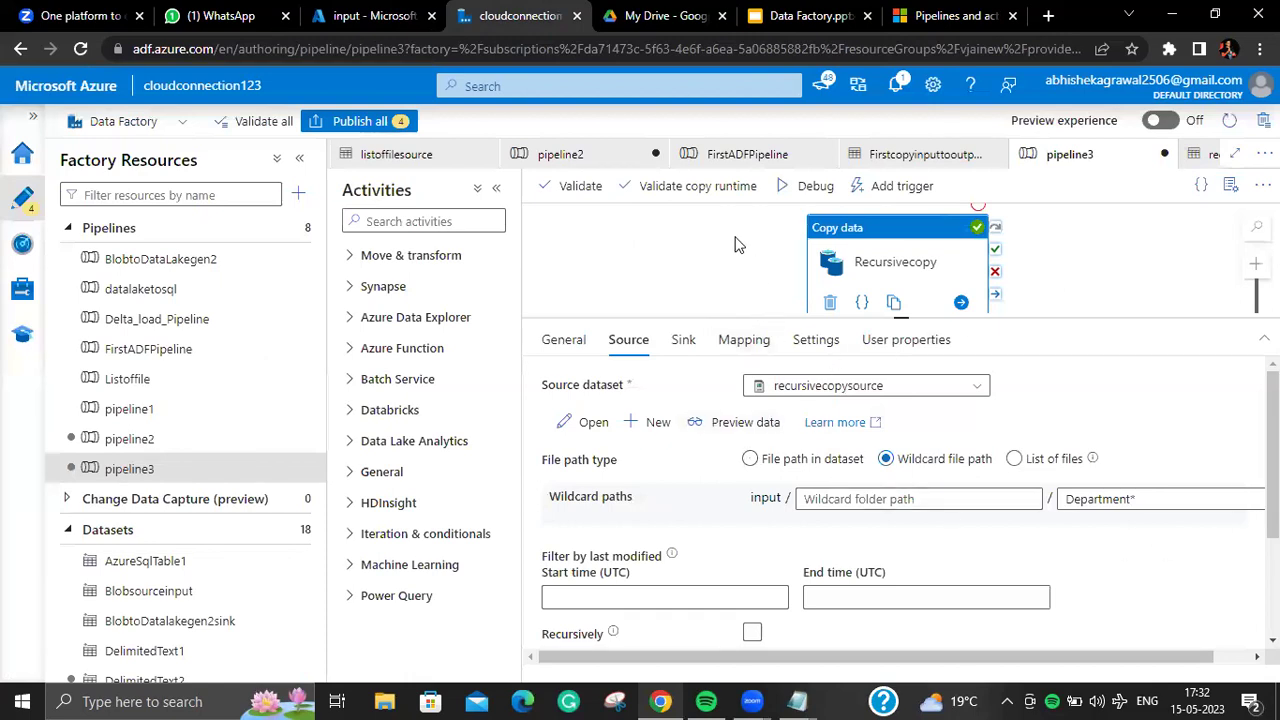
Step: Debug-run pipeline3 and refresh the output until Recursivecopy shows Succeeded in 00:00:11
{"action": "left_click", "coordinate": [797, 186]}
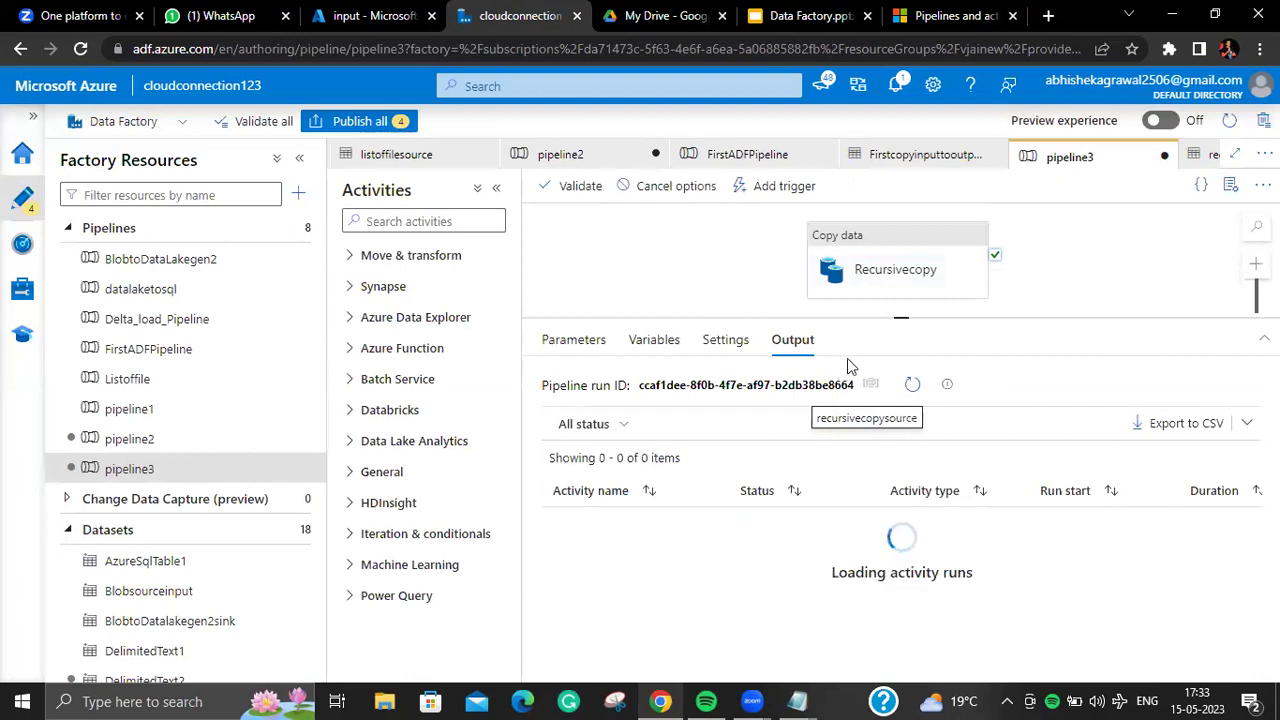
{"action": "left_click", "coordinate": [912, 386]}
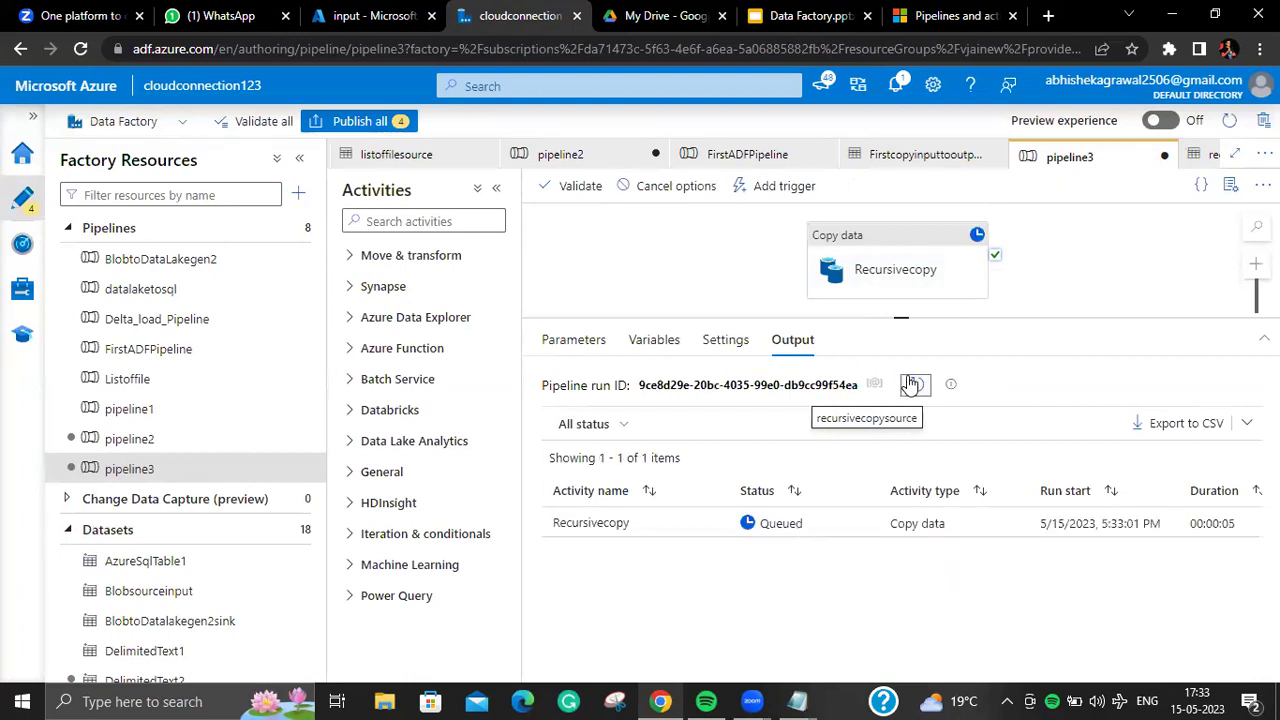
{"action": "left_click", "coordinate": [912, 386]}
{"action": "left_click", "coordinate": [912, 386]}
{"action": "left_click", "coordinate": [912, 386]}
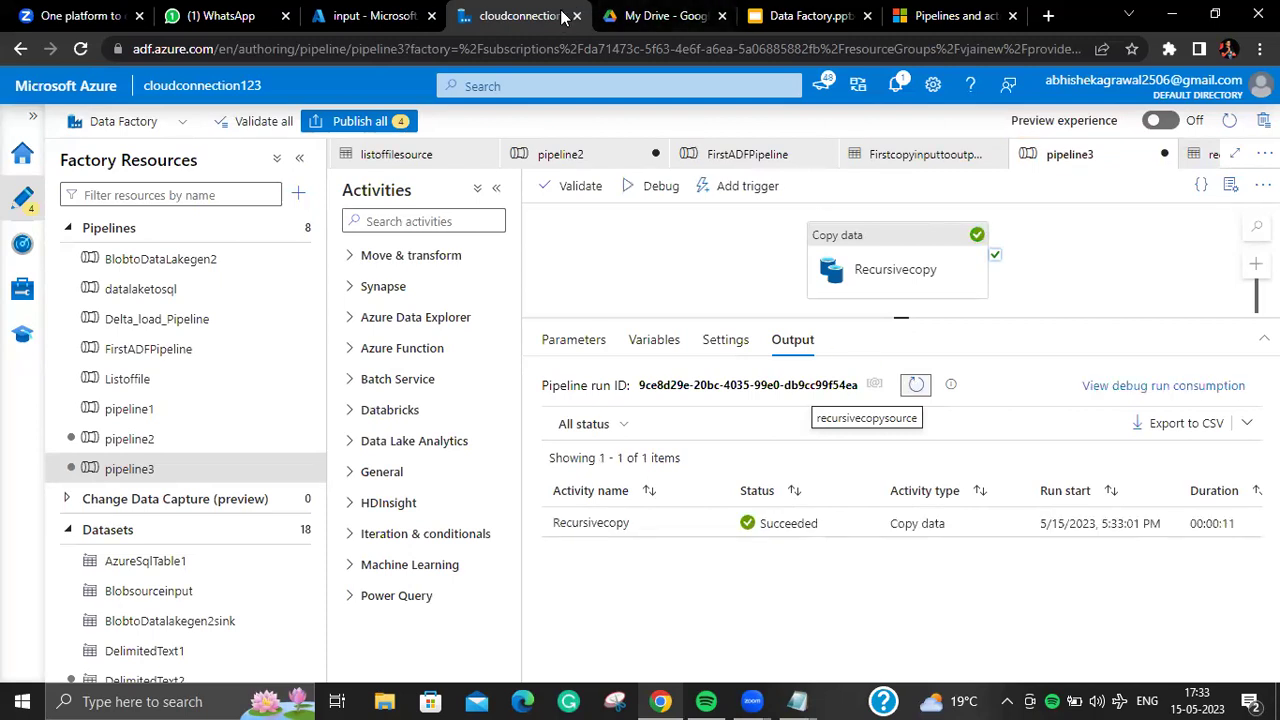
{"action": "left_click", "coordinate": [353, 15]}
{"action": "left_click", "coordinate": [495, 15]}
Step: Verify four Department CSVs in output / wildcard, then reopen Recursivecopy's source settings
{"action": "left_click", "coordinate": [380, 22]}
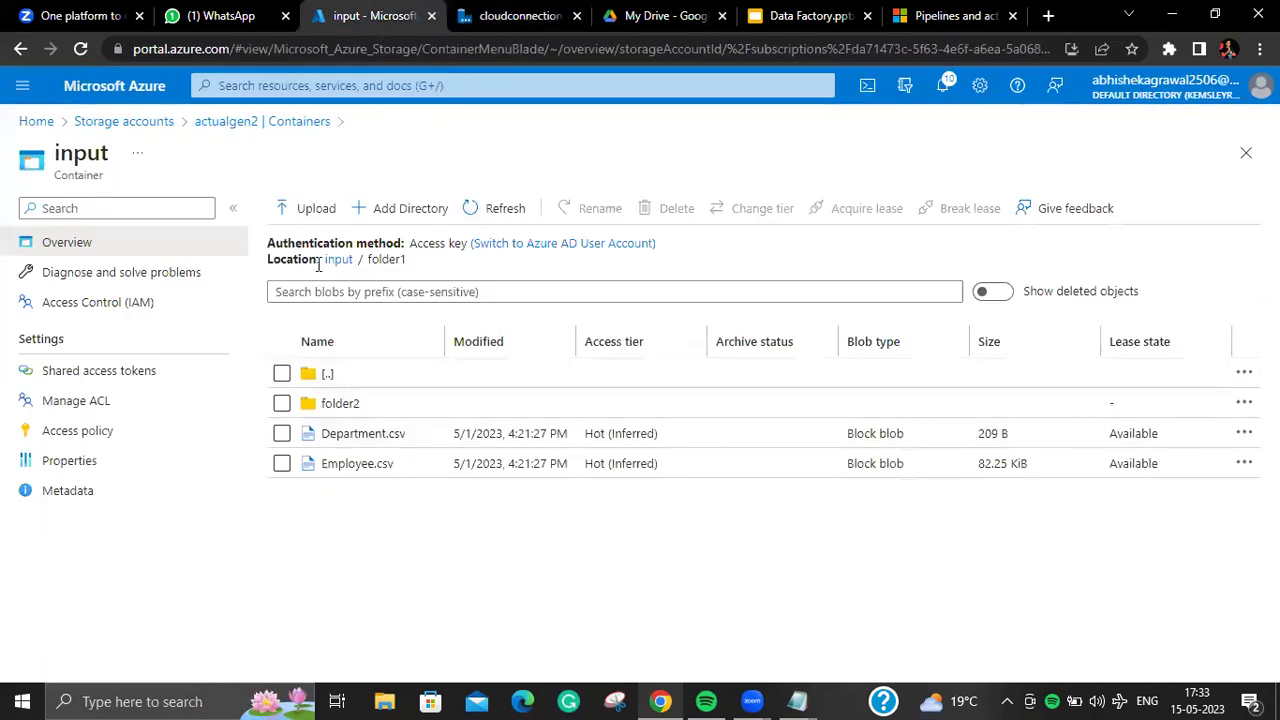
{"action": "left_click", "coordinate": [272, 124]}
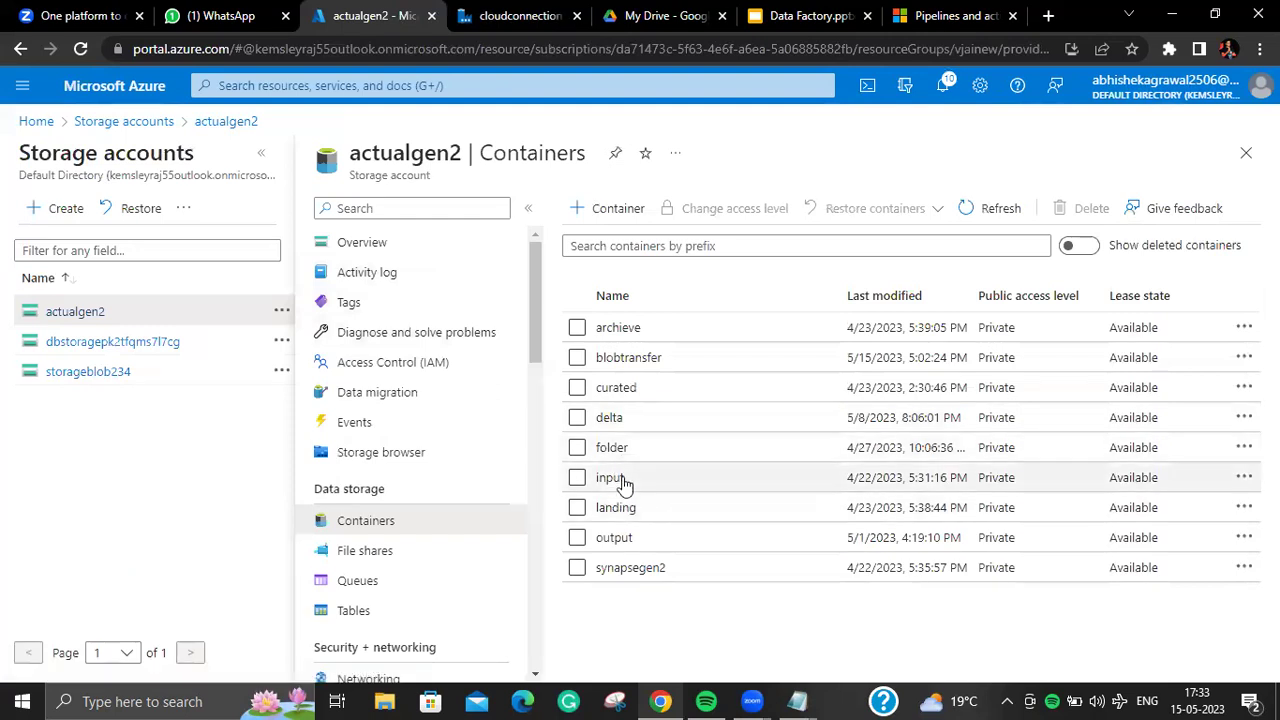
{"action": "left_click", "coordinate": [630, 540]}
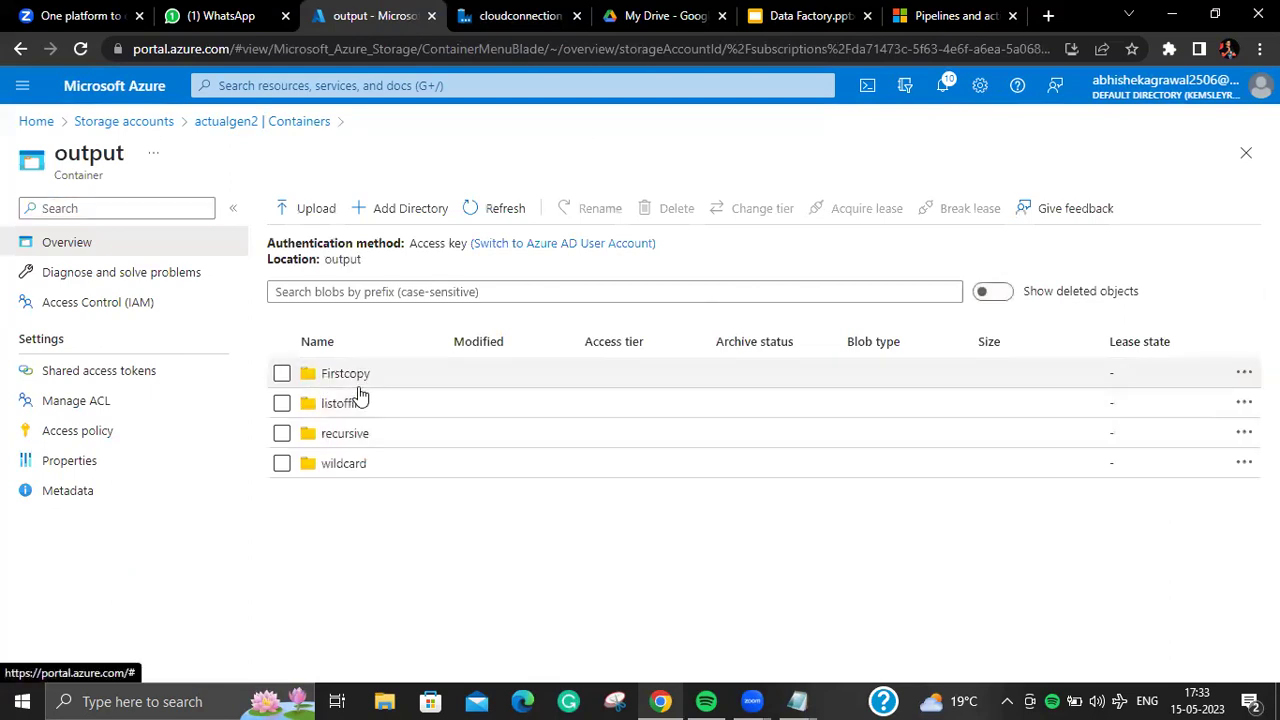
{"action": "left_click", "coordinate": [345, 464]}
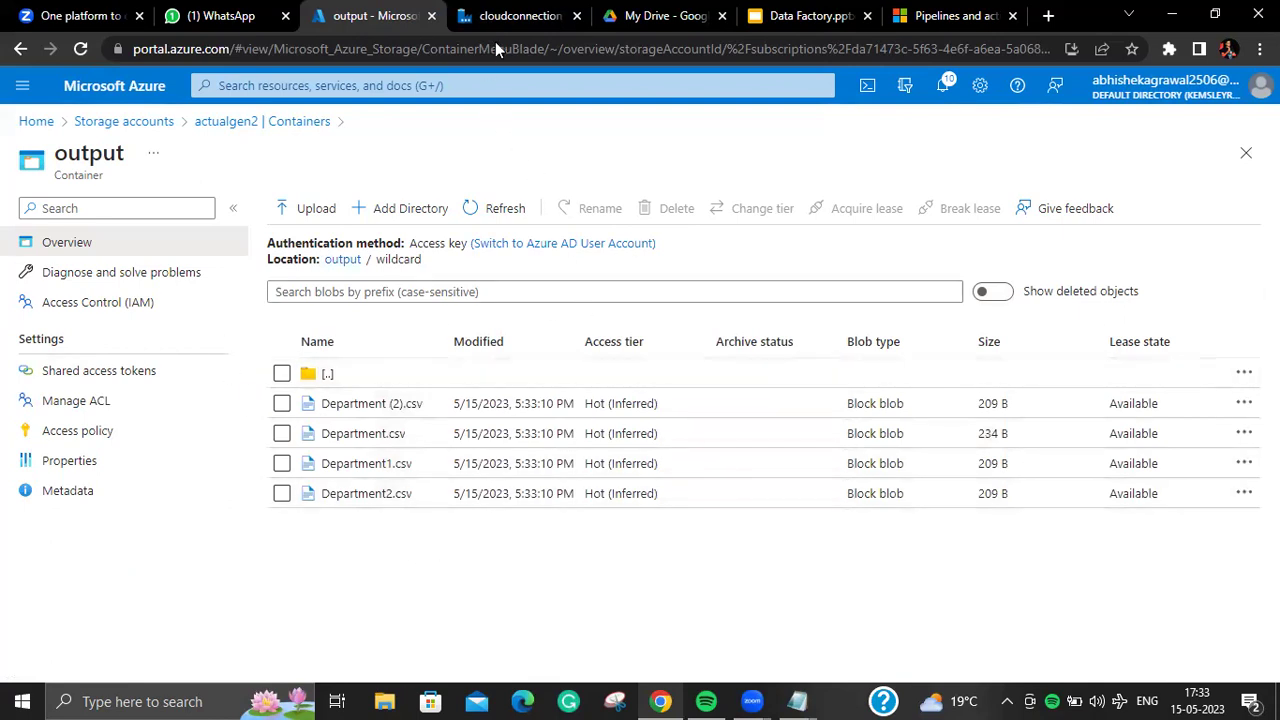
{"action": "left_click", "coordinate": [514, 17]}
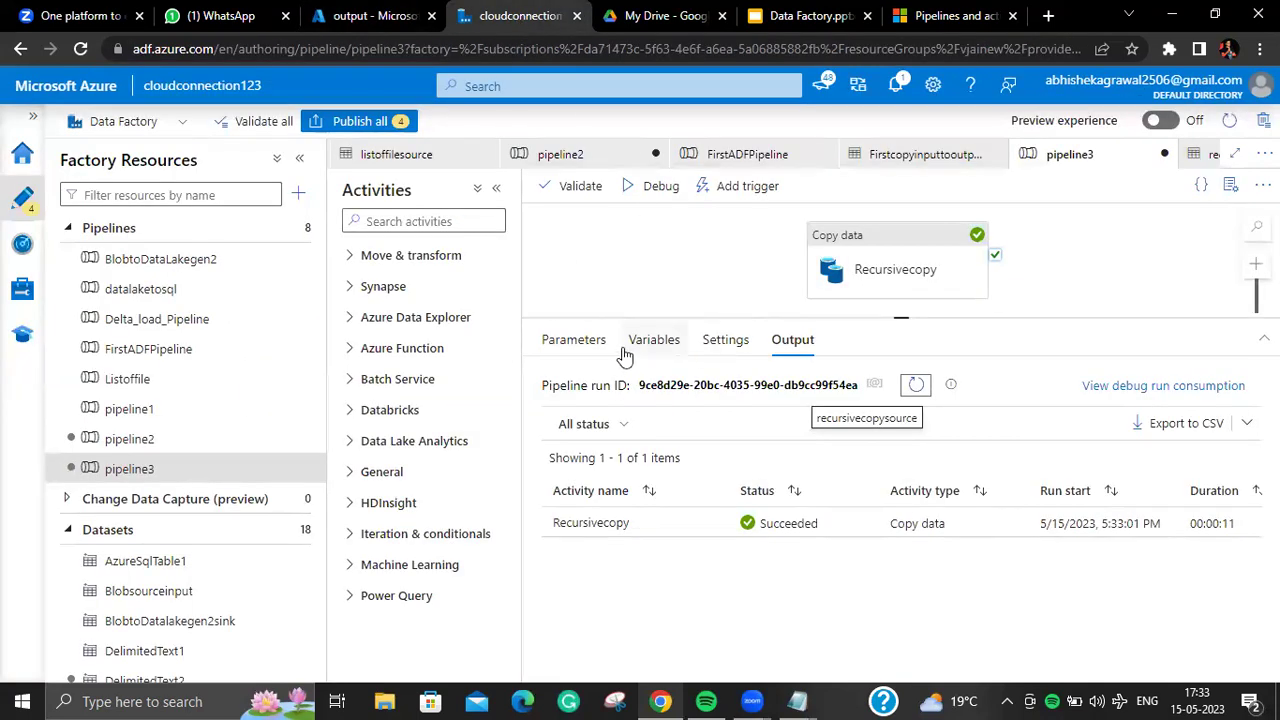
{"action": "left_click", "coordinate": [880, 250]}
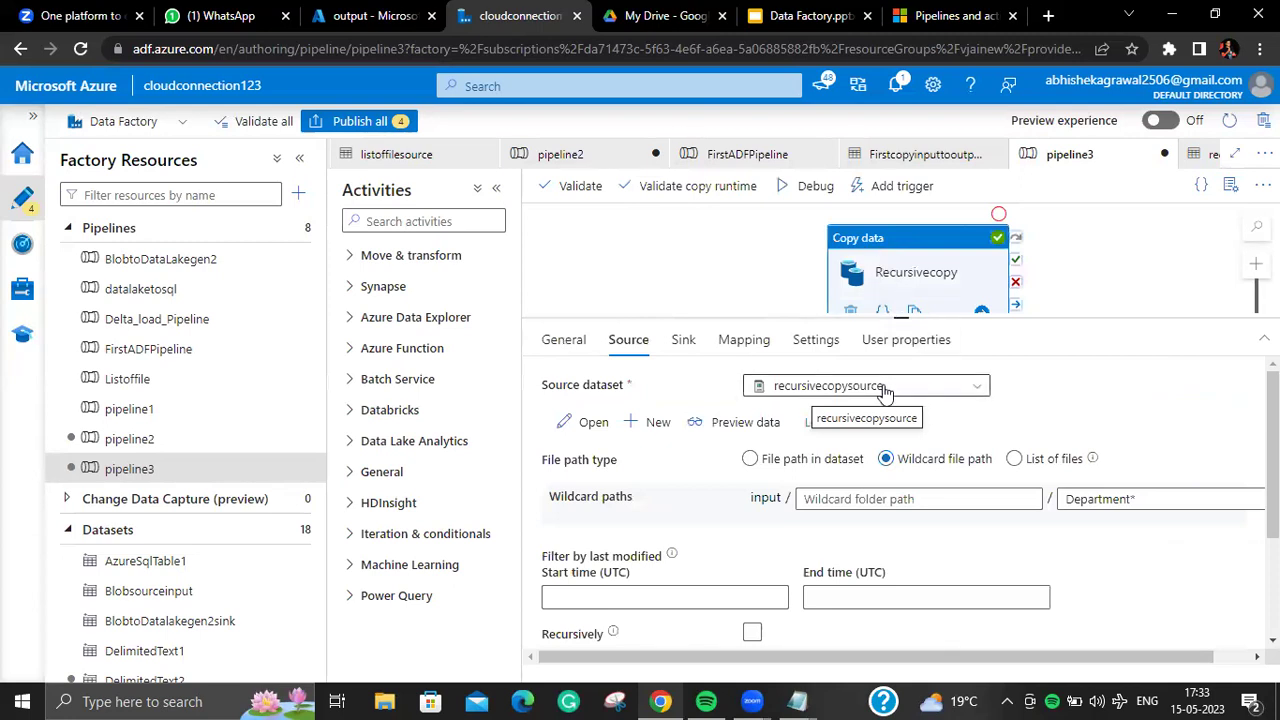
Step: Switch to WhatsApp Web and check today's date on the taskbar calendar
{"action": "left_click", "coordinate": [278, 30]}
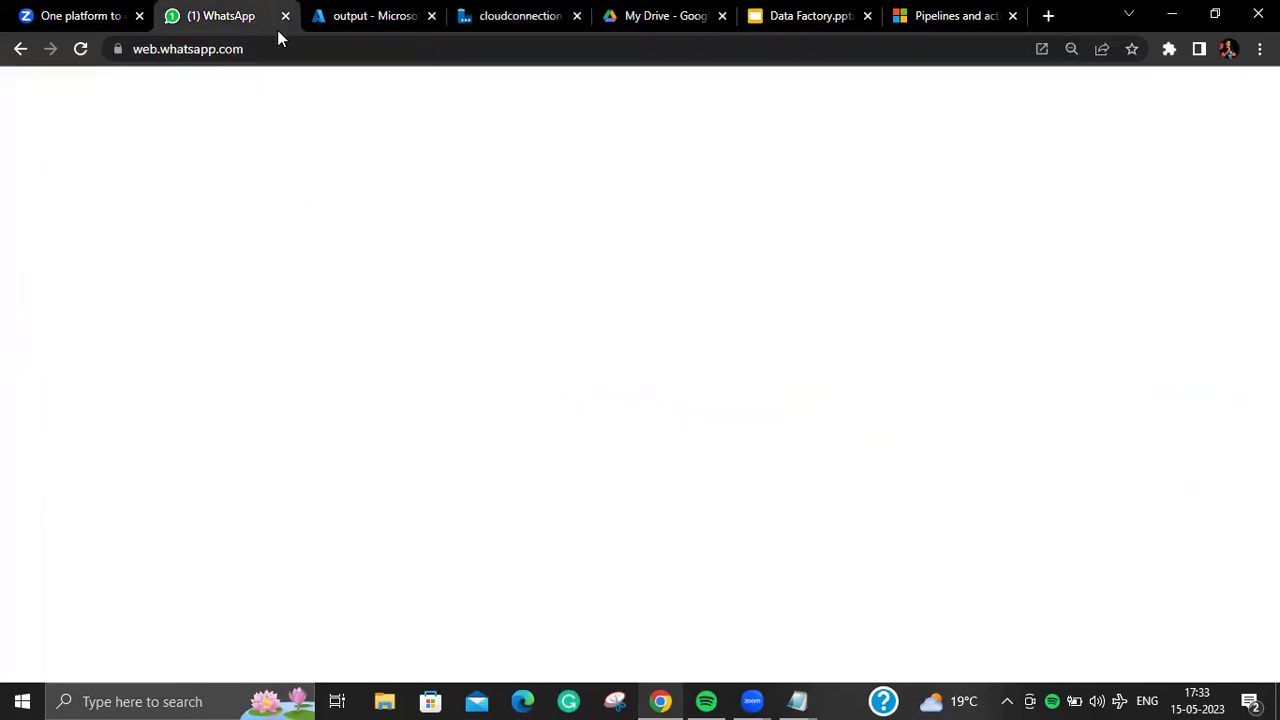
{"action": "left_click", "coordinate": [1190, 697]}
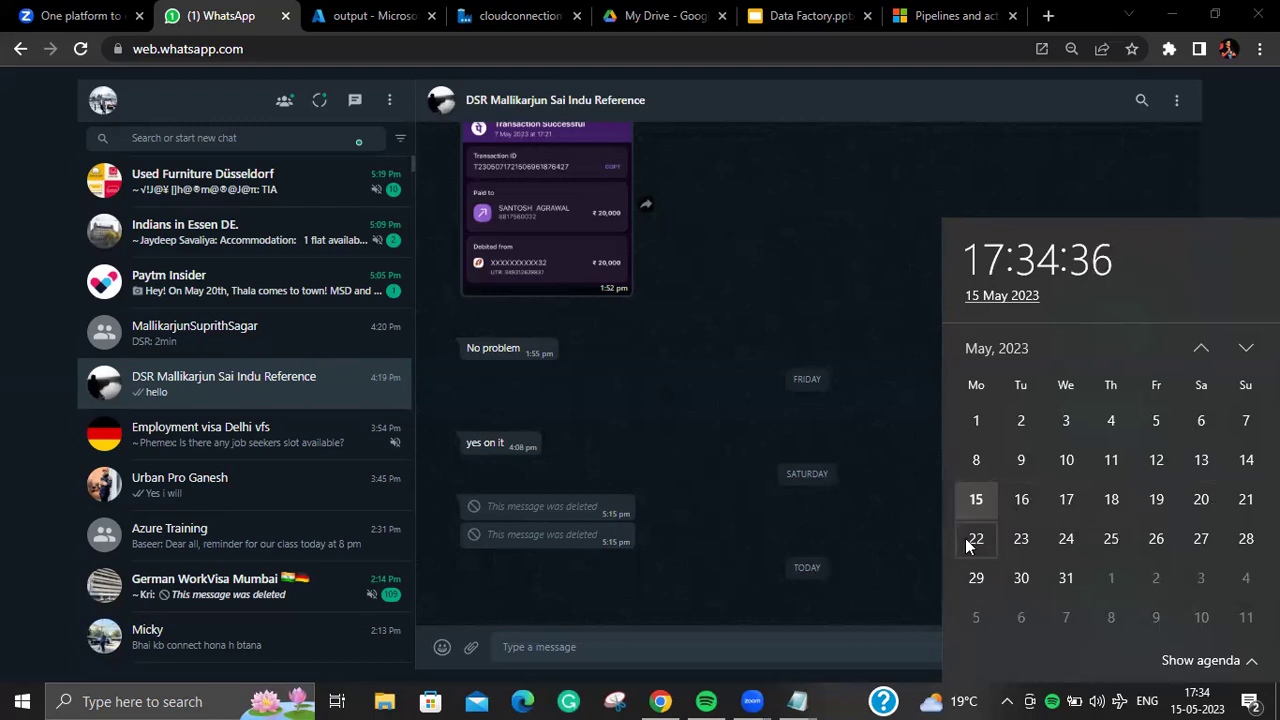
{"action": "left_click", "coordinate": [658, 645]}
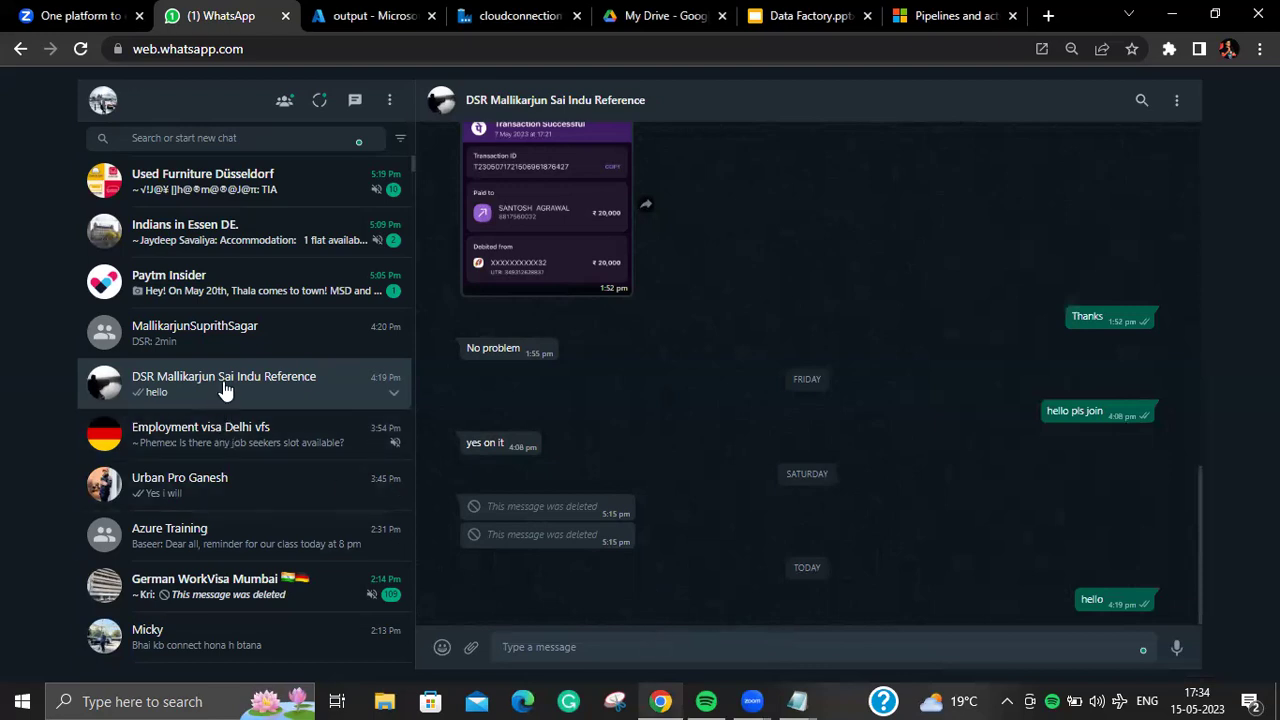
Step: In the class group chat, paste the five-line install task list into the draft
{"action": "left_click", "coordinate": [312, 352]}
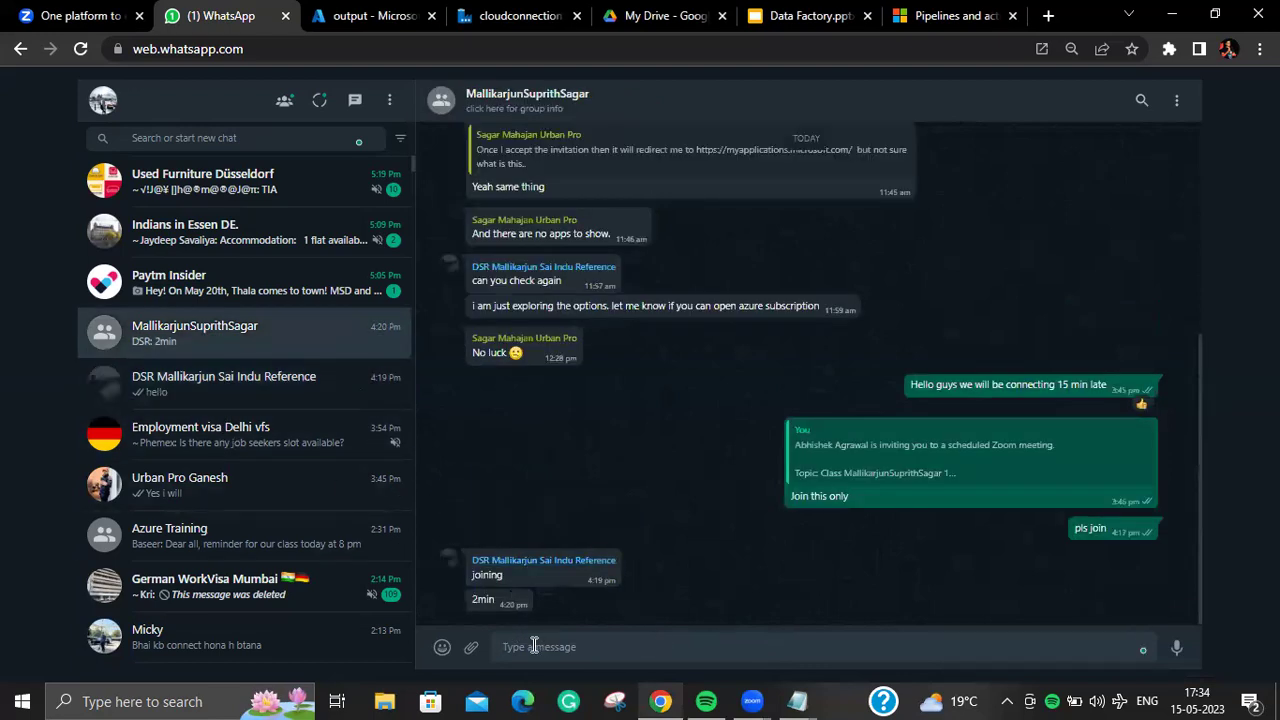
{"action": "type", "text": "1)"}
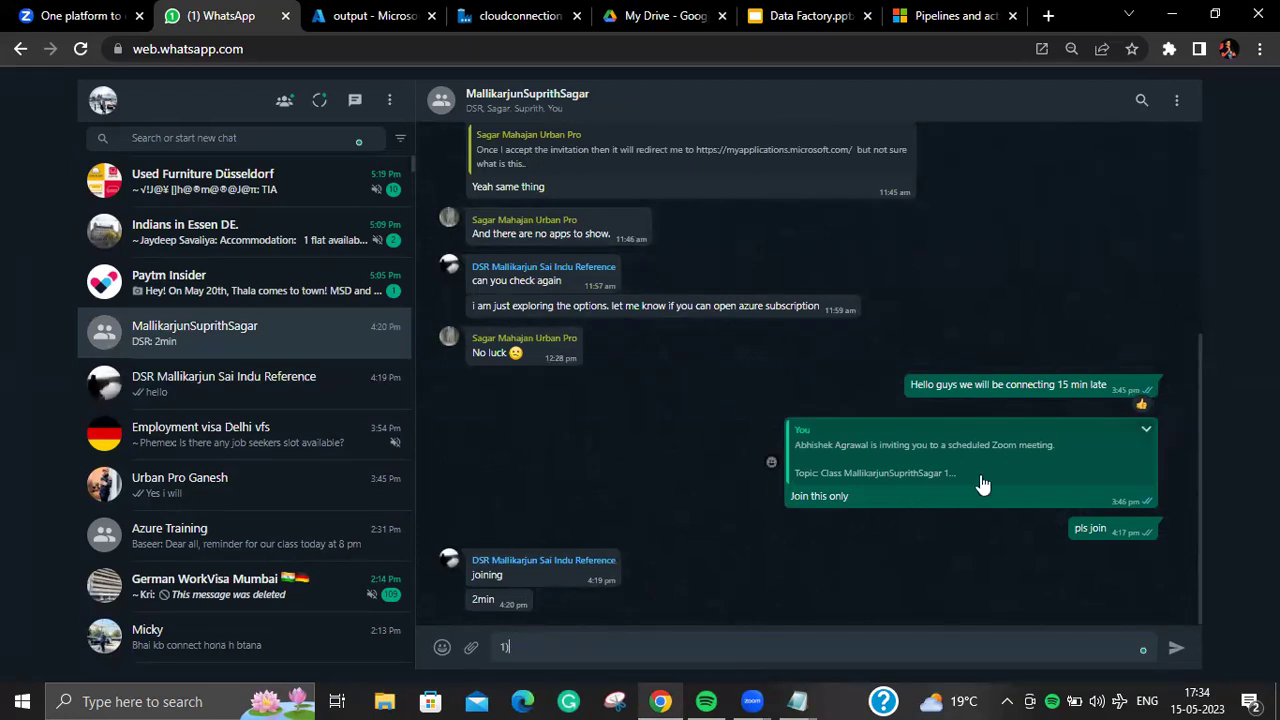
{"action": "scroll", "coordinate": [980, 484], "scroll_direction": "up", "scroll_amount": 4}
{"action": "scroll", "coordinate": [980, 484], "scroll_direction": "up", "scroll_amount": 10}
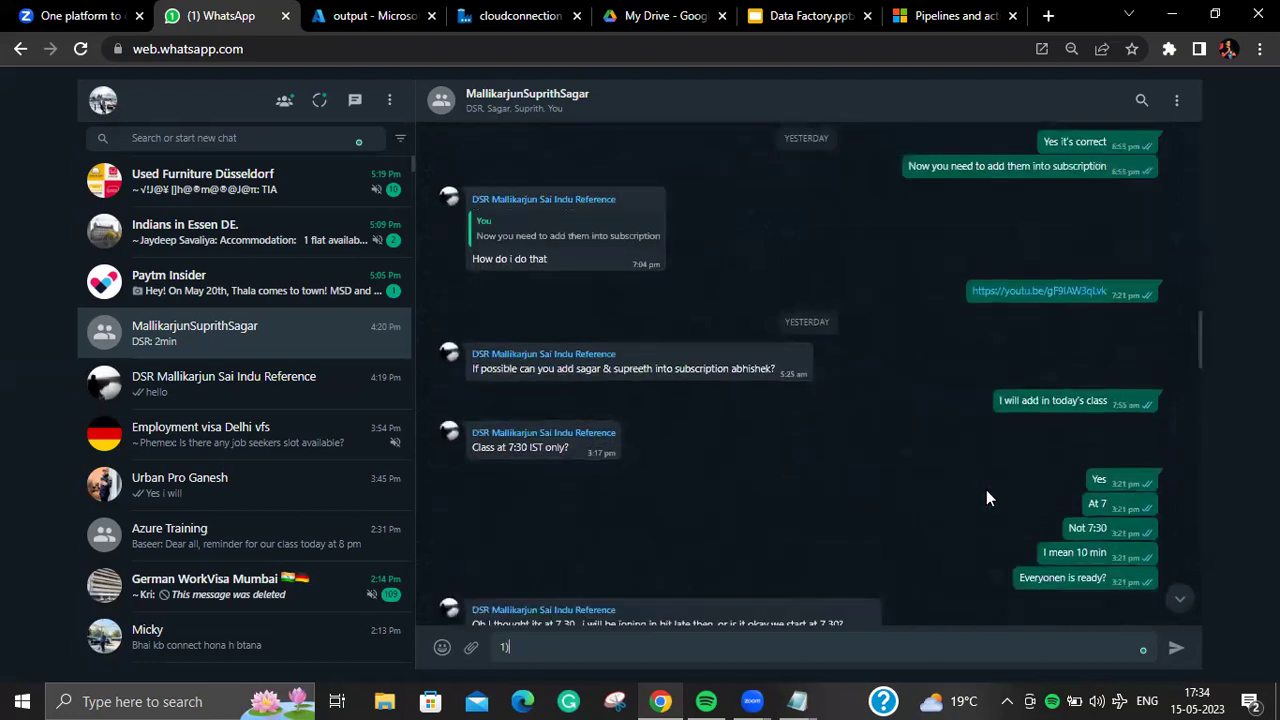
{"action": "mouse_move", "coordinate": [1202, 427]}
{"action": "left_mouse_down"}
{"action": "mouse_move", "coordinate": [1200, 618]}
{"action": "mouse_move", "coordinate": [1201, 422]}
{"action": "mouse_move", "coordinate": [1203, 439]}
{"action": "left_mouse_up"}
{"action": "left_click_drag", "start_coordinate": [1110, 540], "coordinate": [813, 480]}
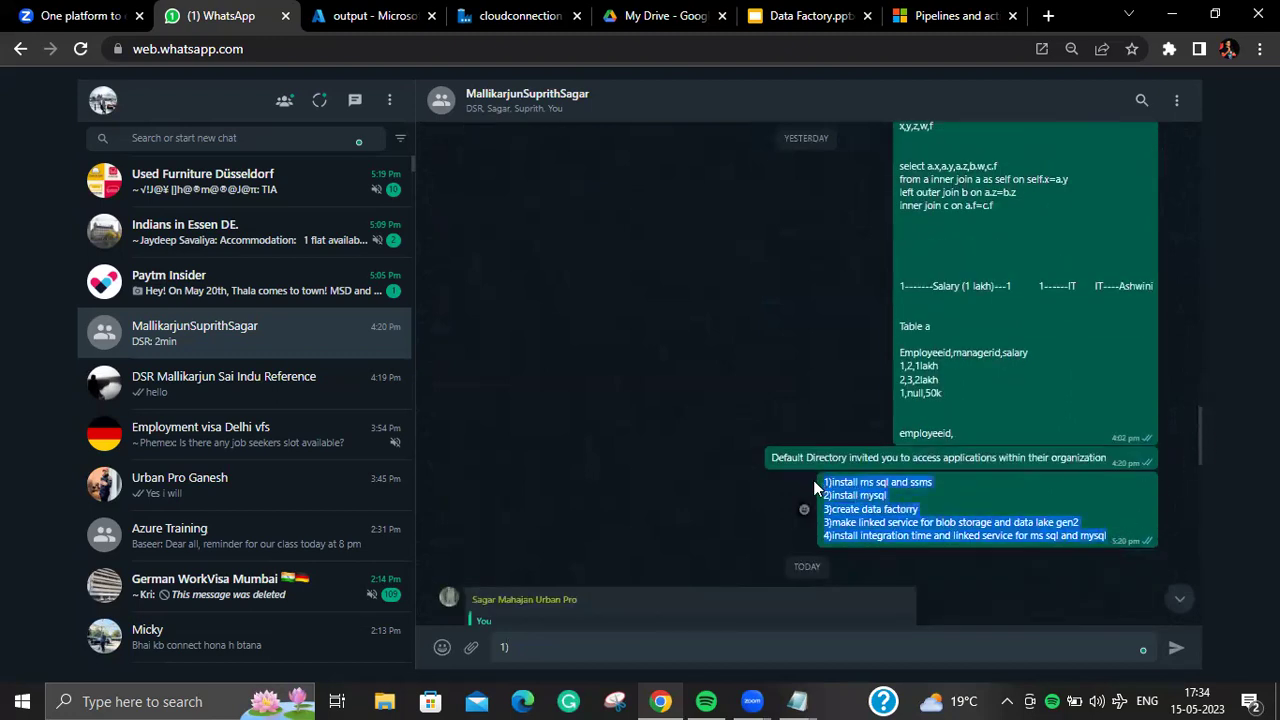
{"action": "left_click", "coordinate": [639, 650]}
{"action": "key", "text": "BackSpace"}
{"action": "key", "text": "BackSpace"}
{"action": "type", "text": "1)install ms sql and ssms 2)install mysql 3)create data factorry 3)make linked service for blob storage and data lake gen2 4)install integration time and linked service for ms sql and mysql"}
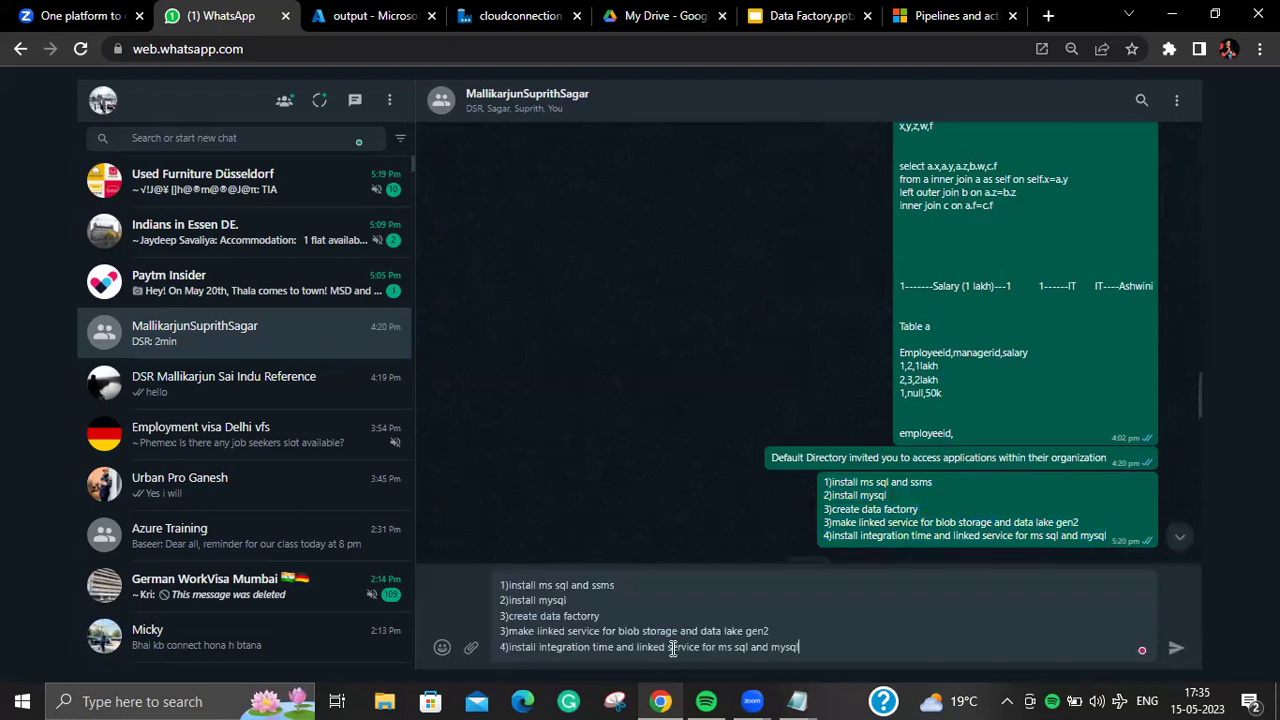
{"action": "key", "text": "shift+Return"}
{"action": "key", "text": "shift+Return"}
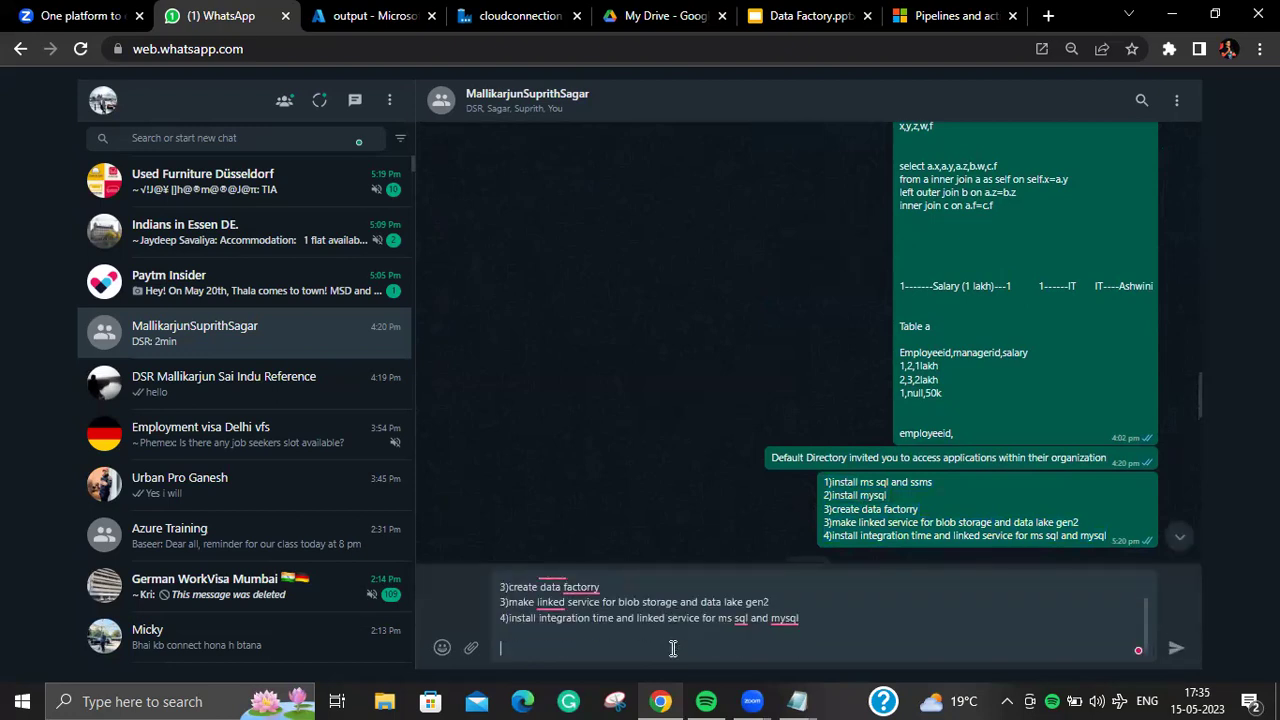
Step: Add item 5: 'create a dummy data in ms sql and move the file to data lakegen2'
{"action": "type", "text": "5)cre"}
{"action": "key", "text": "BackSpace"}
{"action": "key", "text": "BackSpace"}
{"action": "key", "text": "BackSpace"}
{"action": "type", "text": "create a d"}
{"action": "type", "text": "ummy data"}
{"action": "type", "text": " in data"}
{"action": "key", "text": "BackSpace"}
{"action": "key", "text": "BackSpace"}
{"action": "key", "text": "BackSpace"}
{"action": "key", "text": "BackSpace"}
{"action": "type", "text": "ms sql"}
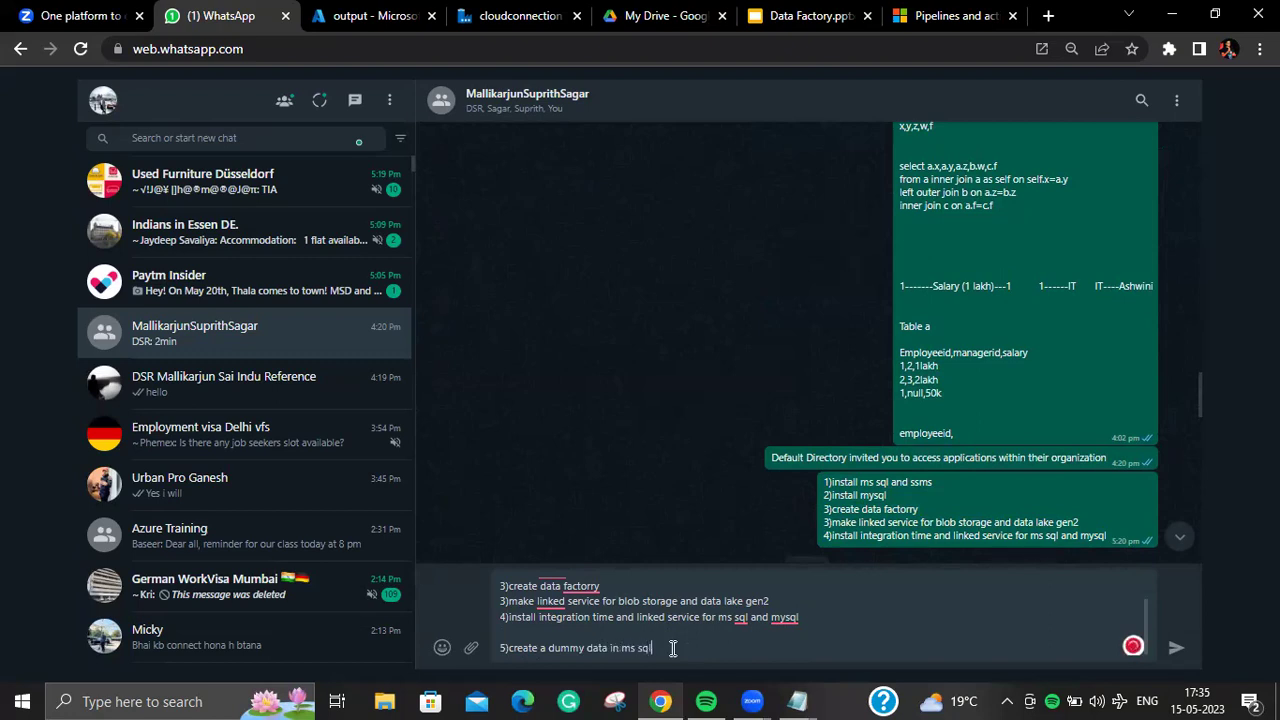
{"action": "type", "text": " and move the file to data lakegen2"}
{"action": "key", "text": "shift+Return"}
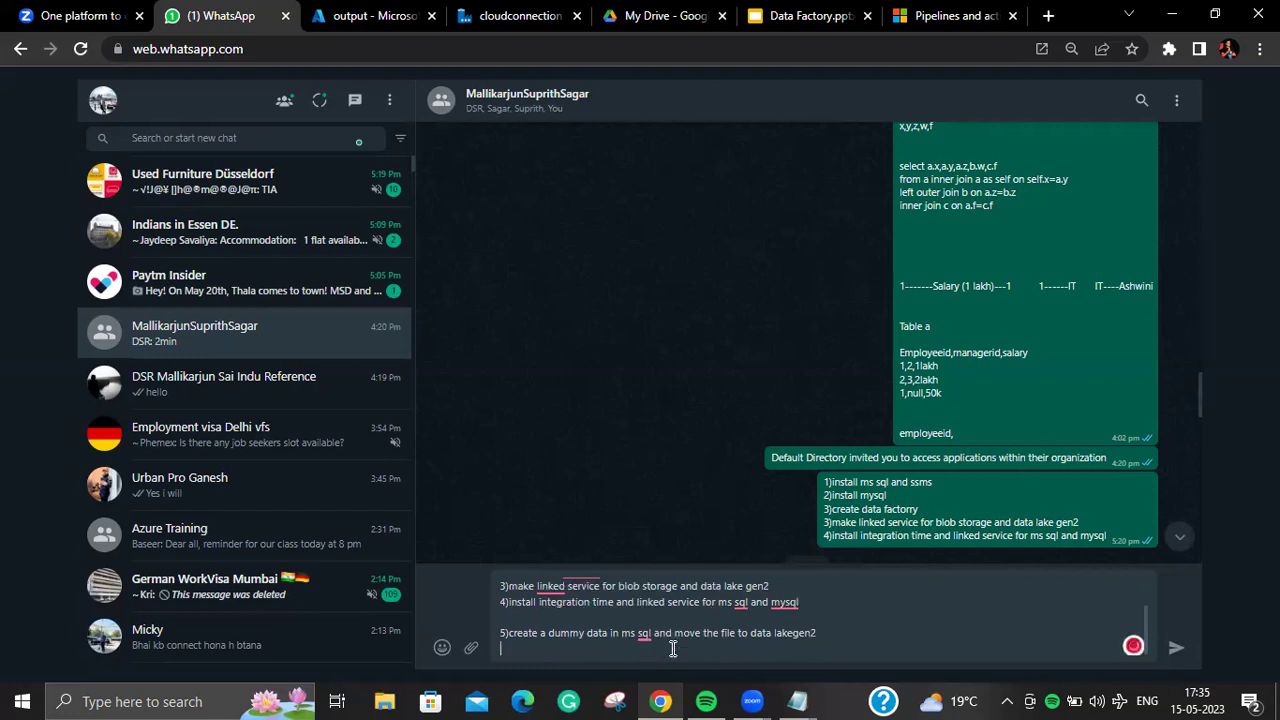
Step: Add item 6 'copy the data from input to output container' and begin item 7
{"action": "type", "text": "6)"}
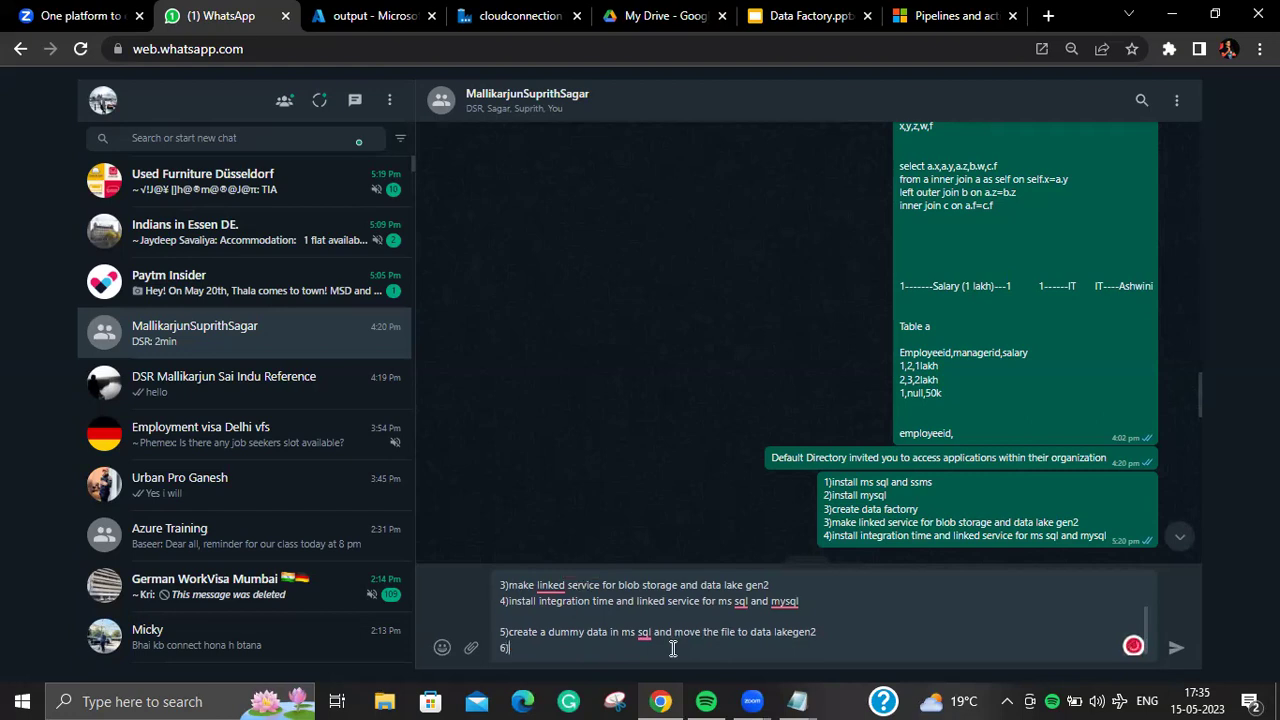
{"action": "type", "text": "copy the data frok"}
{"action": "key", "text": "BackSpace"}
{"action": "type", "text": "m"}
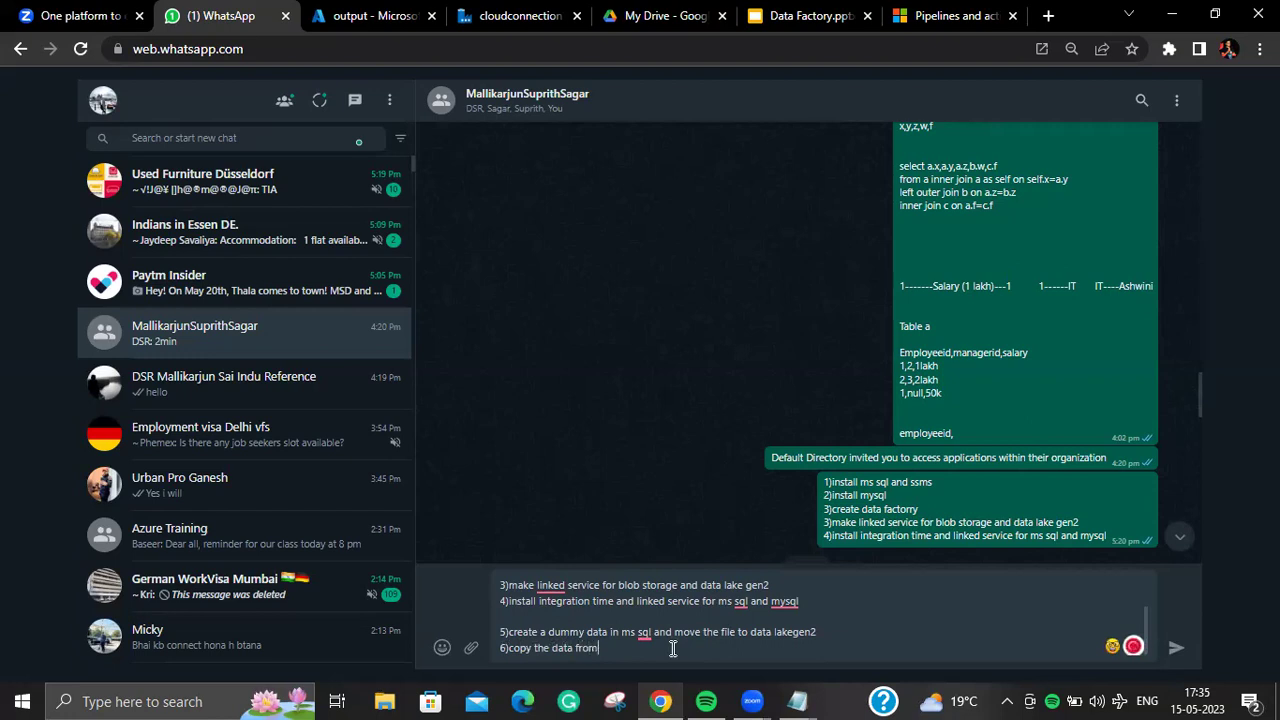
{"action": "type", "text": " input to out"}
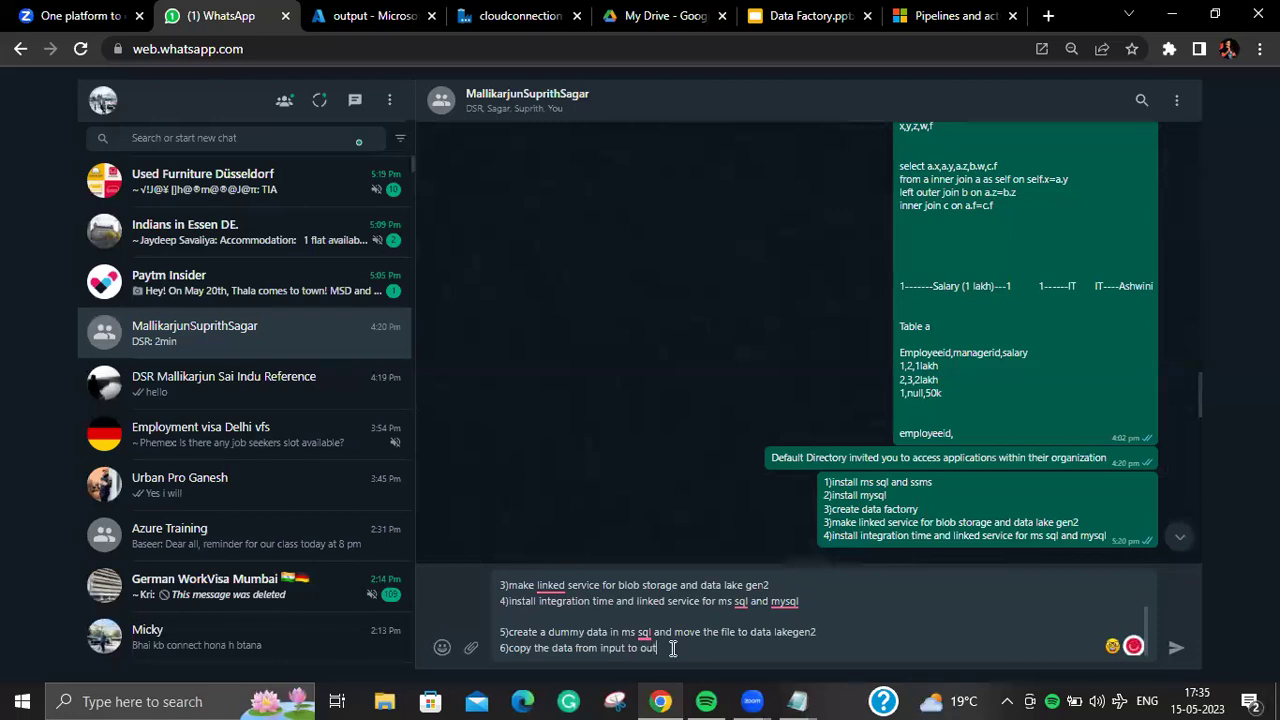
{"action": "type", "text": "put container"}
{"action": "key", "text": "shift+Return"}
{"action": "type", "text": "7)copy the data f"}
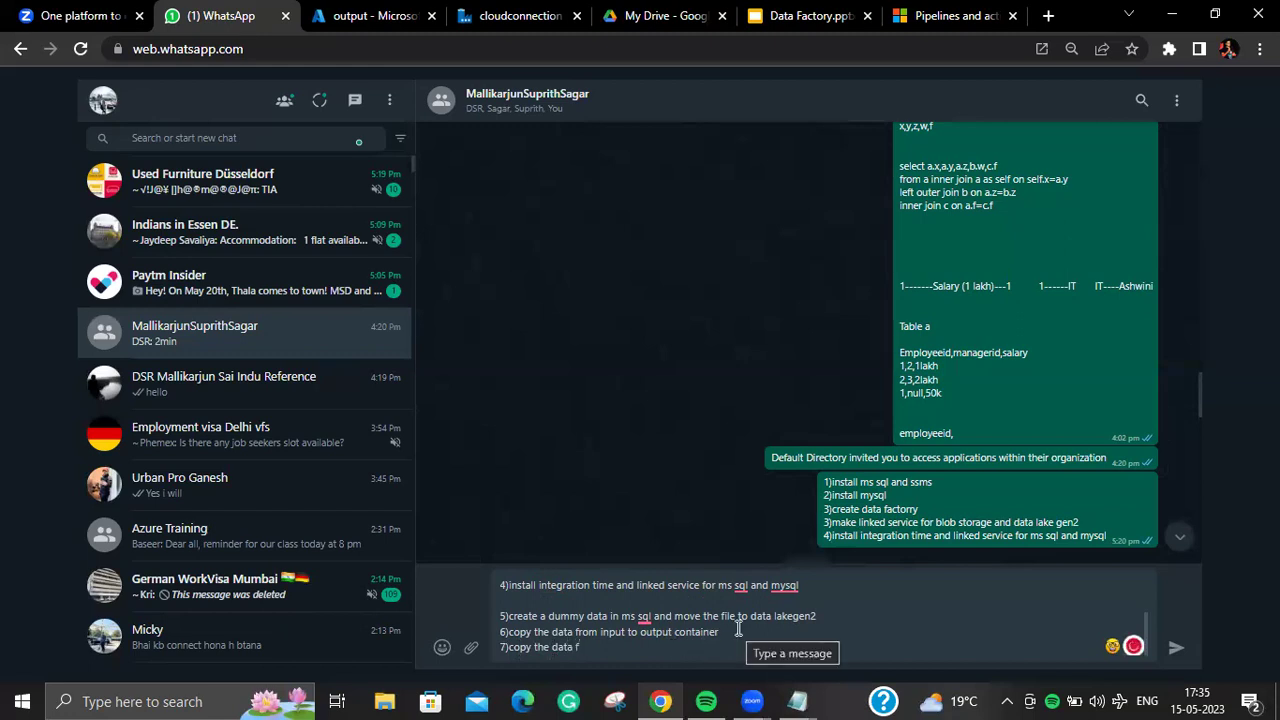
Step: Finish item 7 so it covers copying data from blob to data lakegen2
{"action": "left_click", "coordinate": [738, 630]}
{"action": "type", "text": "(data lake ge"}
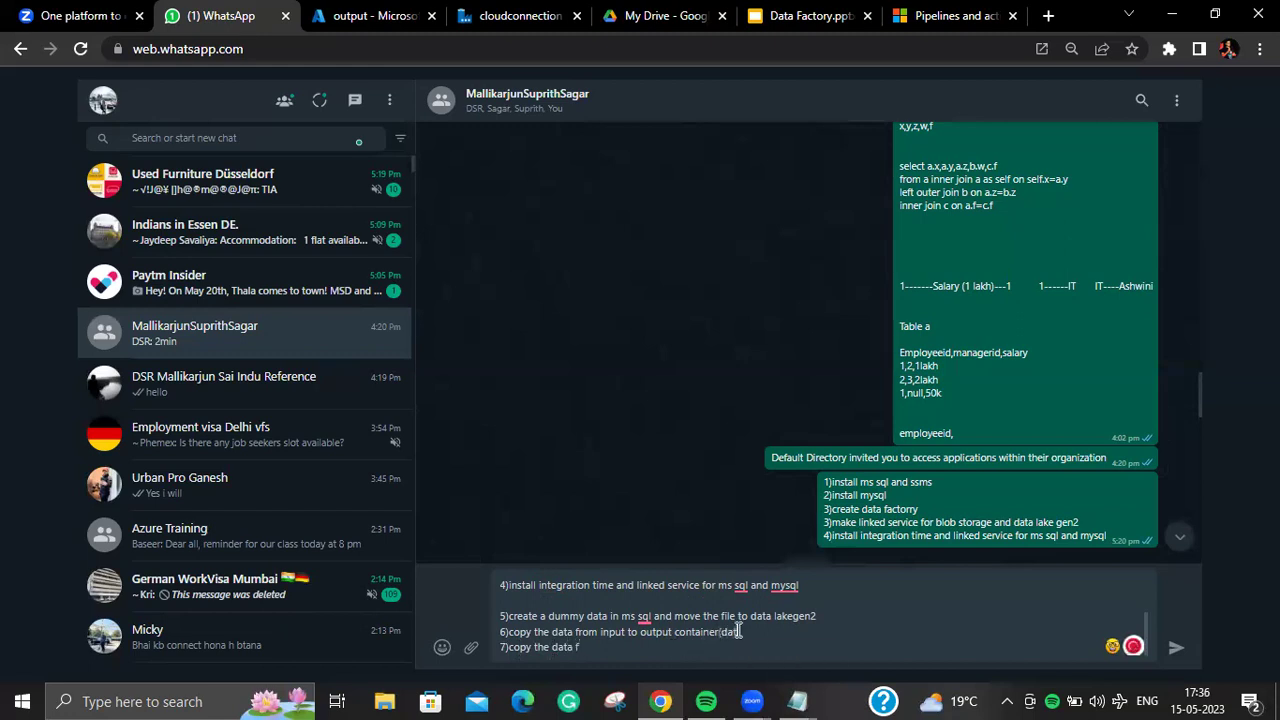
{"action": "type", "text": "n2)"}
{"action": "type", "text": "rom"}
{"action": "type", "text": "blob to "}
{"action": "type", "text": "data lakege"}
{"action": "type", "text": "n2"}
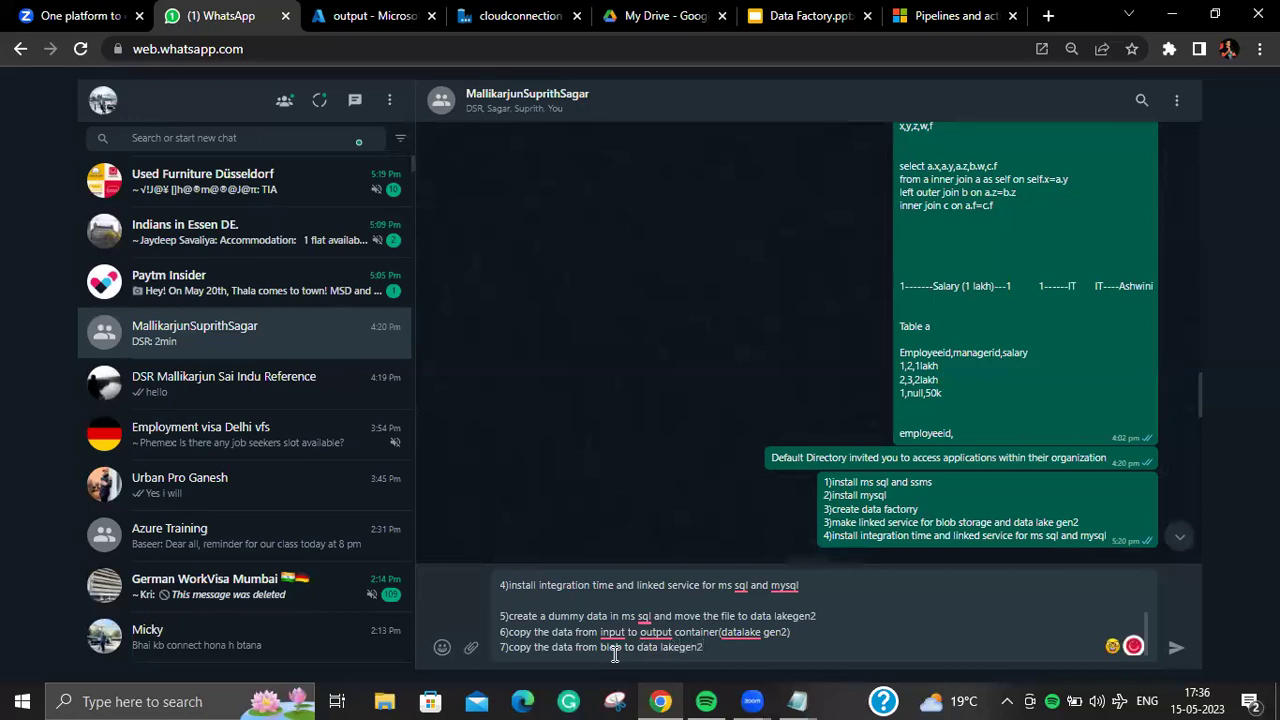
{"action": "key", "text": "shift+Return"}
Step: Add item 8: reuse the same dataset to create a pipeline (input of data lakegen2---blob)
{"action": "type", "text": "8)try to"}
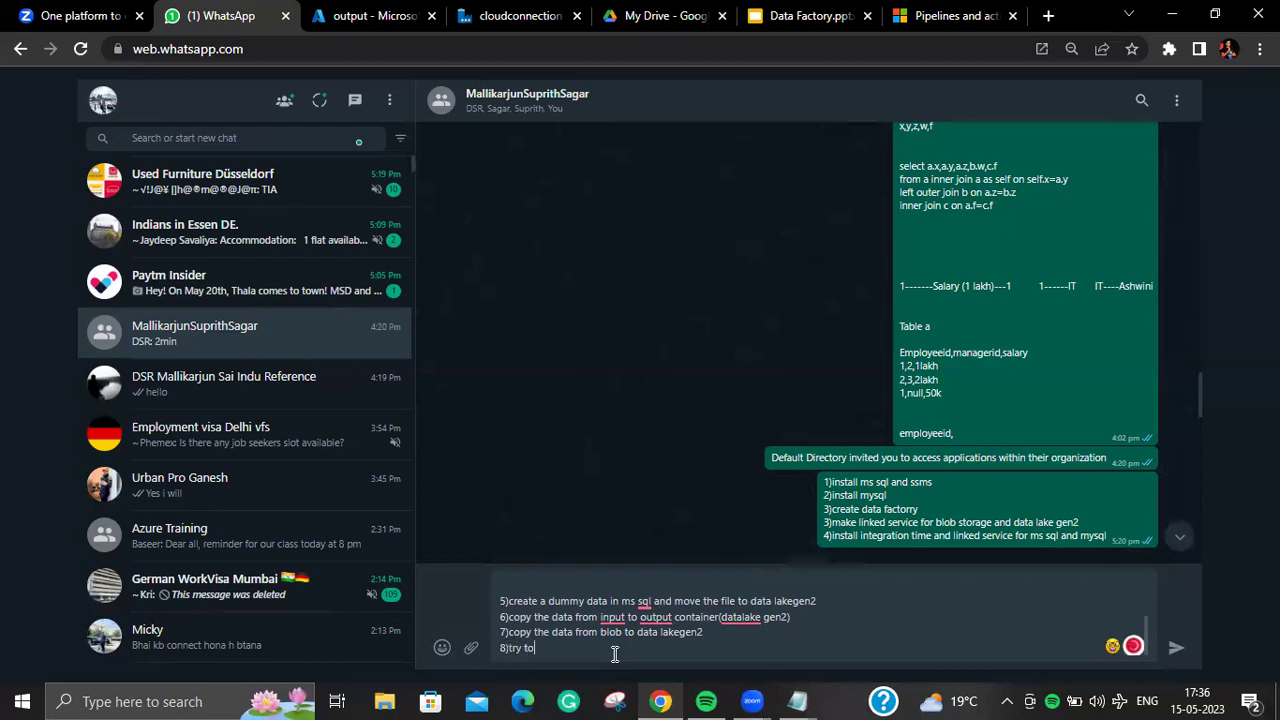
{"action": "type", "text": " use the same dataset and create"}
{"action": "type", "text": "a pipeline (p"}
{"action": "key", "text": "BackSpace"}
{"action": "type", "text": "inpu"}
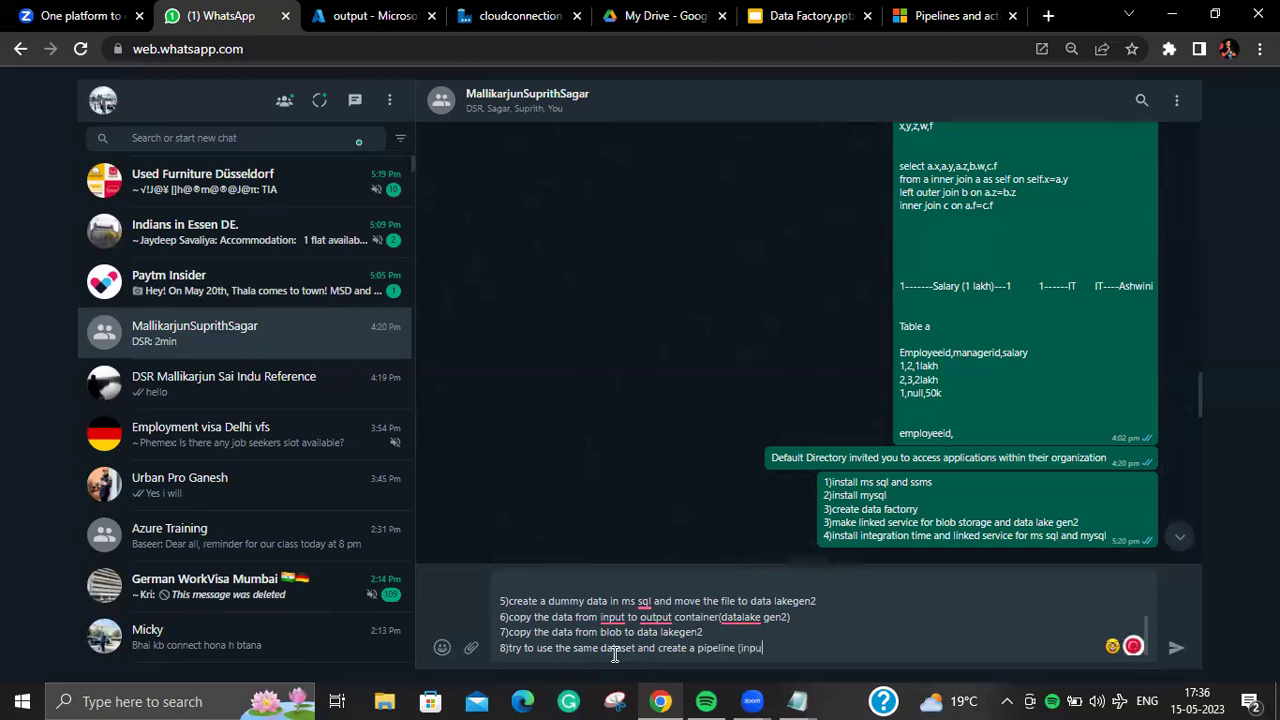
{"action": "type", "text": "t of data lakegen2---blob)"}
Step: Add item 9 'use mapping and delete and reanrange the column' and item 10 'use list of file and copy the data'
{"action": "key", "text": "shift+Return"}
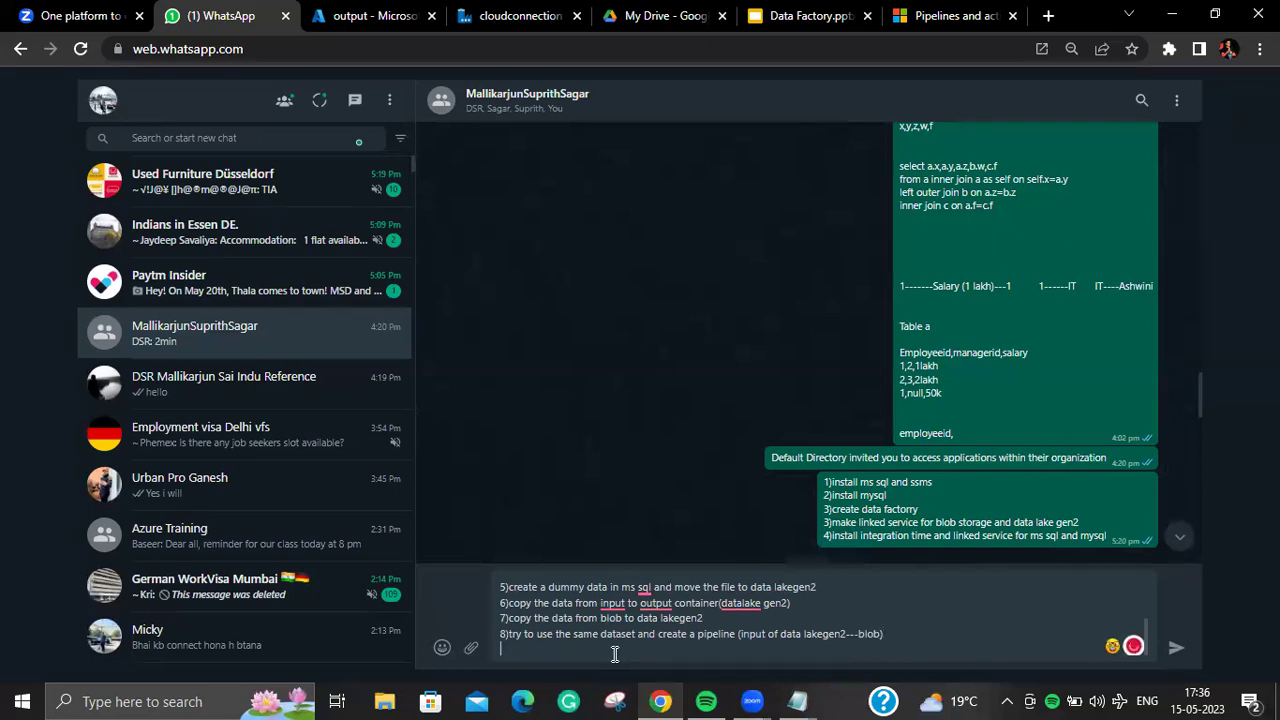
{"action": "type", "text": "9)"}
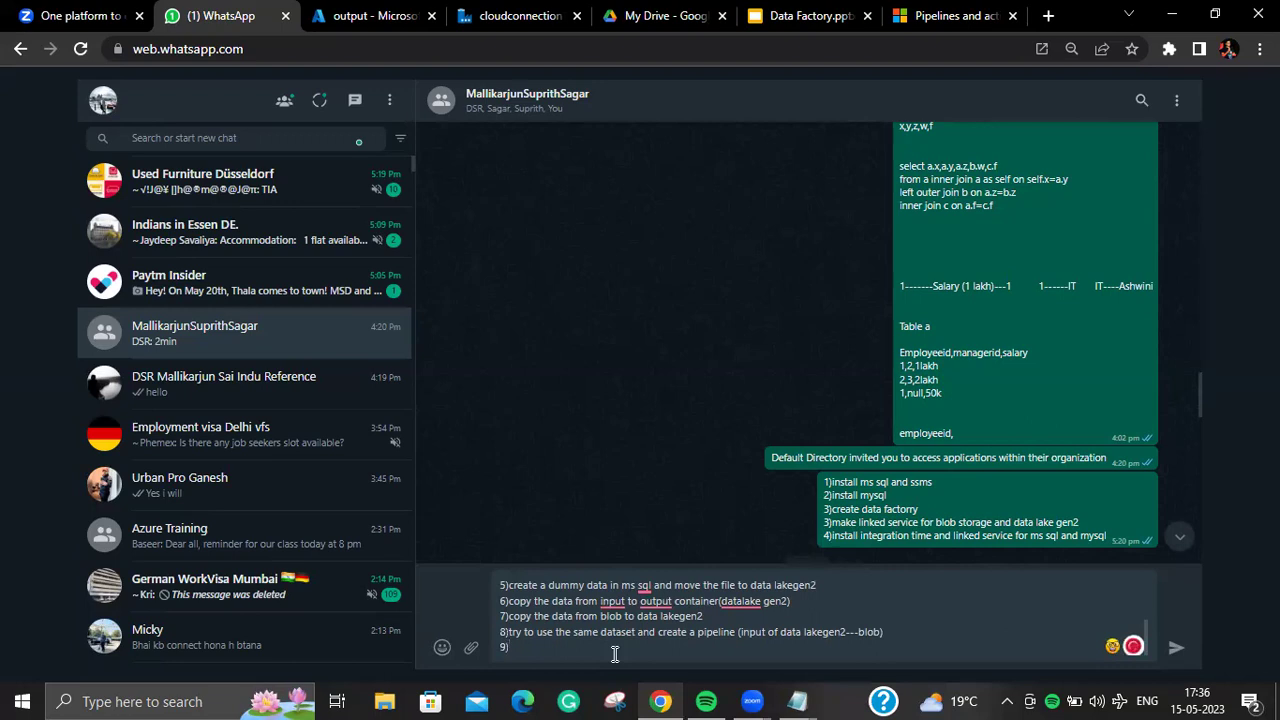
{"action": "type", "text": "use mapping and delete and rean"}
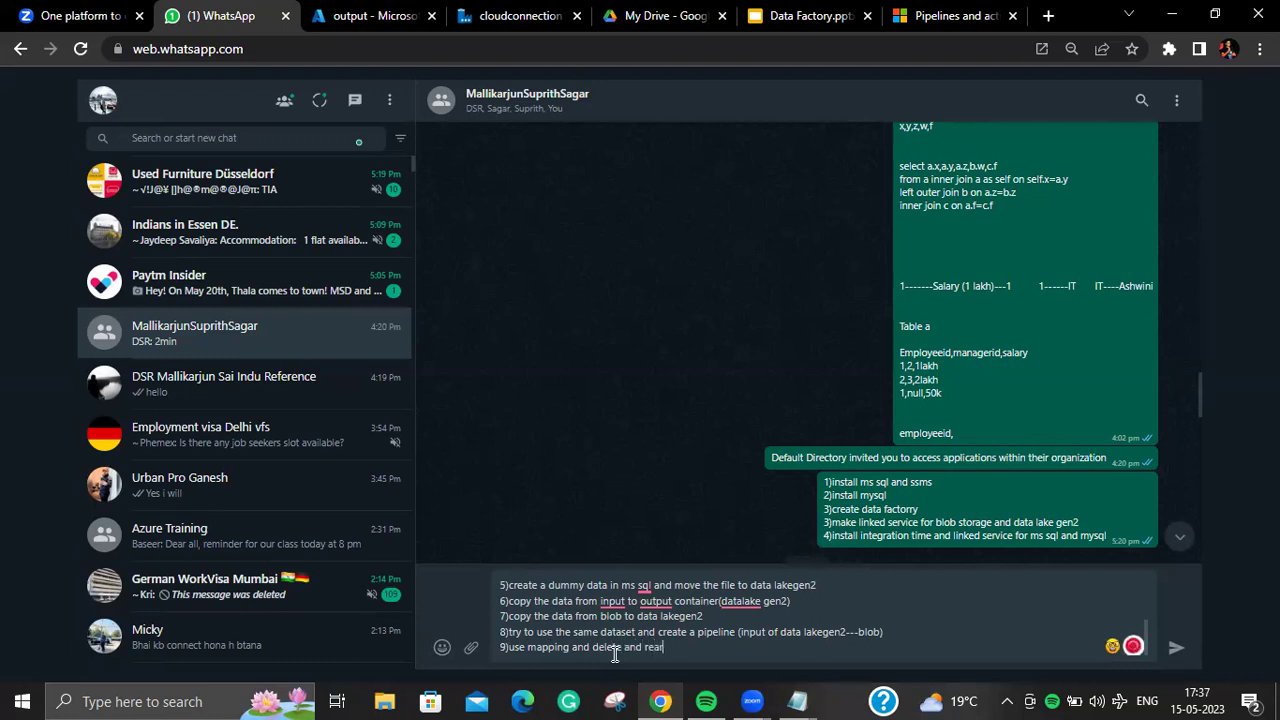
{"action": "type", "text": "range the column"}
{"action": "key", "text": "shift+Return"}
{"action": "type", "text": "10)"}
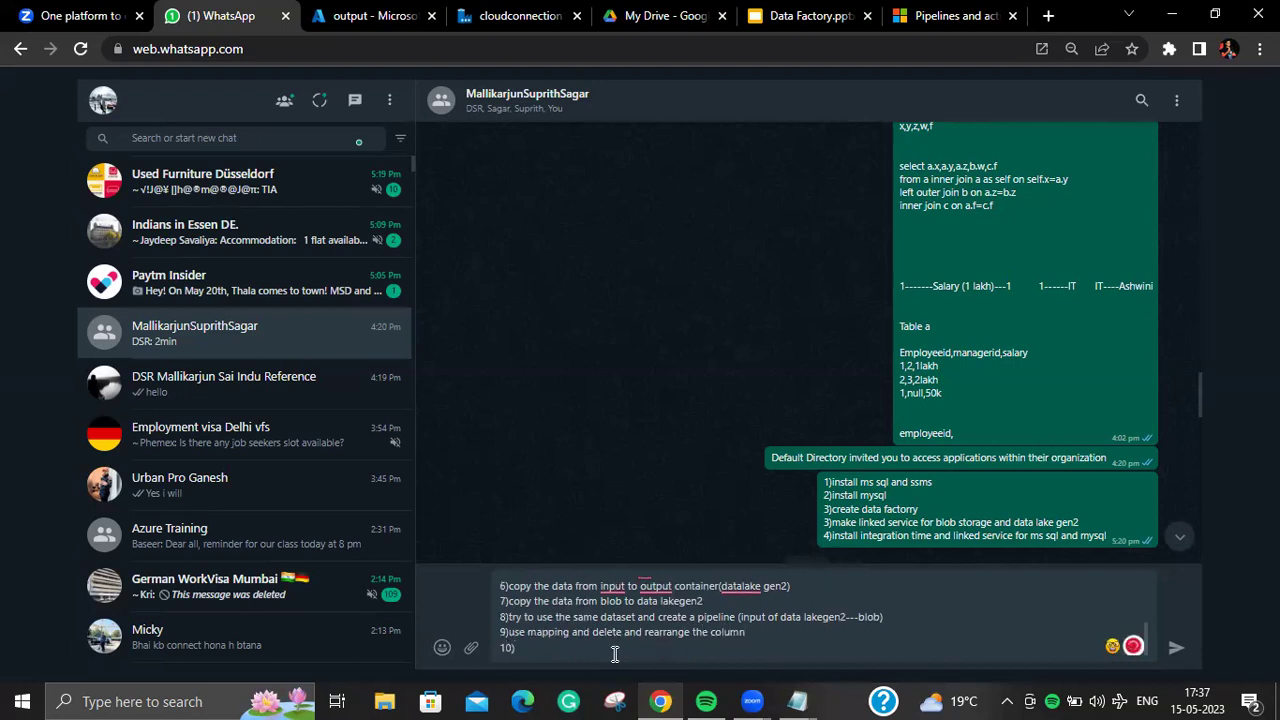
{"action": "type", "text": "use wildcard"}
{"action": "key", "text": "BackSpace"}
{"action": "key", "text": "BackSpace"}
{"action": "key", "text": "BackSpace"}
{"action": "key", "text": "BackSpace"}
{"action": "key", "text": "BackSpace"}
{"action": "key", "text": "BackSpace"}
{"action": "key", "text": "BackSpace"}
{"action": "key", "text": "BackSpace"}
{"action": "key", "text": "BackSpace"}
{"action": "type", "text": "list of file and copy the data"}
Step: Begin item 11 with the 'wildcard( *cs' pattern
{"action": "key", "text": "shift+Return"}
{"action": "type", "text": "11)use"}
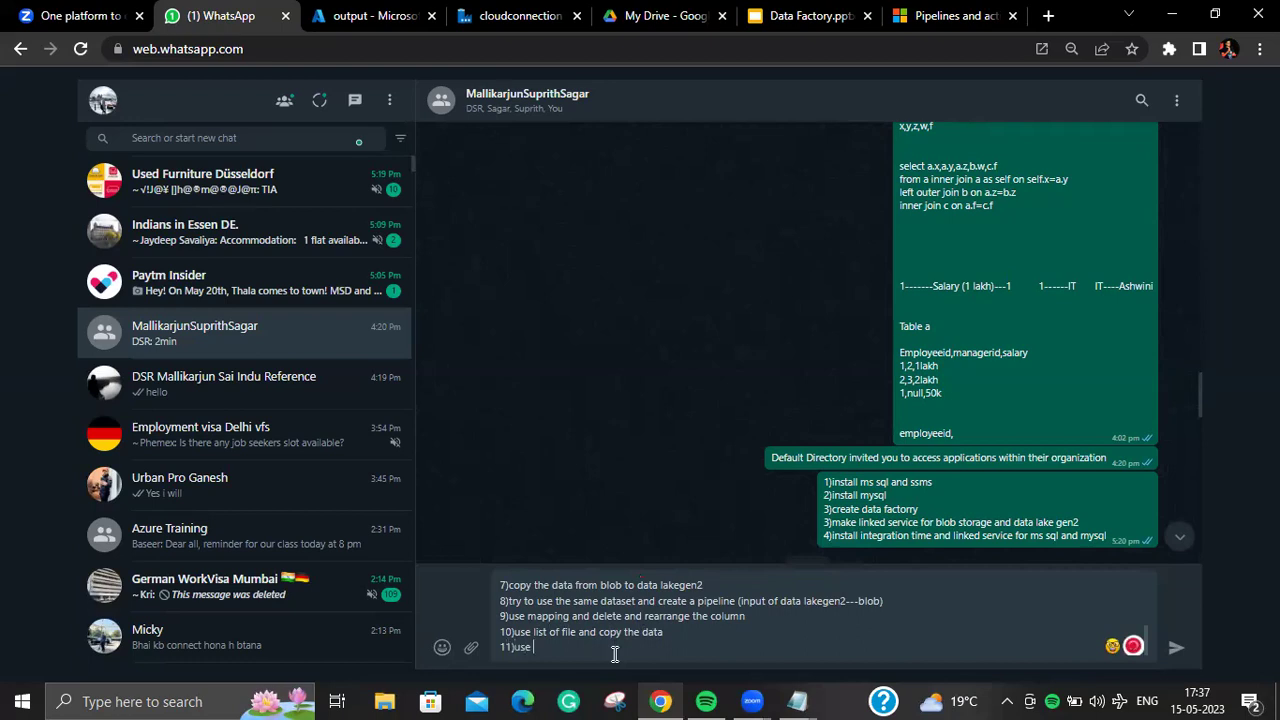
{"action": "type", "text": "curs"}
{"action": "key", "text": "BackSpace"}
{"action": "key", "text": "BackSpace"}
{"action": "key", "text": "BackSpace"}
{"action": "key", "text": "BackSpace"}
{"action": "key", "text": "BackSpace"}
{"action": "key", "text": "BackSpace"}
{"action": "key", "text": "BackSpace"}
{"action": "key", "text": "BackSpace"}
{"action": "type", "text": "wildcard( *csv"}
Step: Navigate Drive to Zoom Recording › Sample Files and Learning Material › Sample Files and copy its URL
{"action": "left_click", "coordinate": [651, 22]}
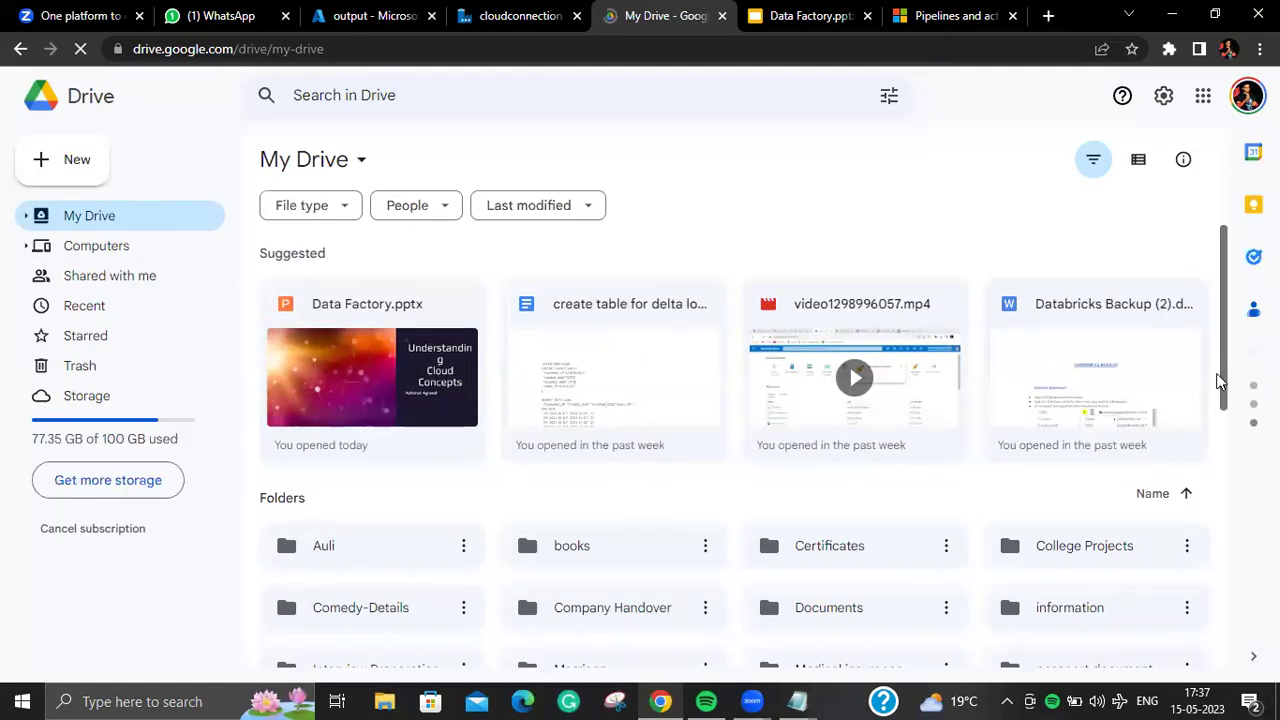
{"action": "scroll", "coordinate": [1218, 373], "scroll_direction": "down", "scroll_amount": 2}
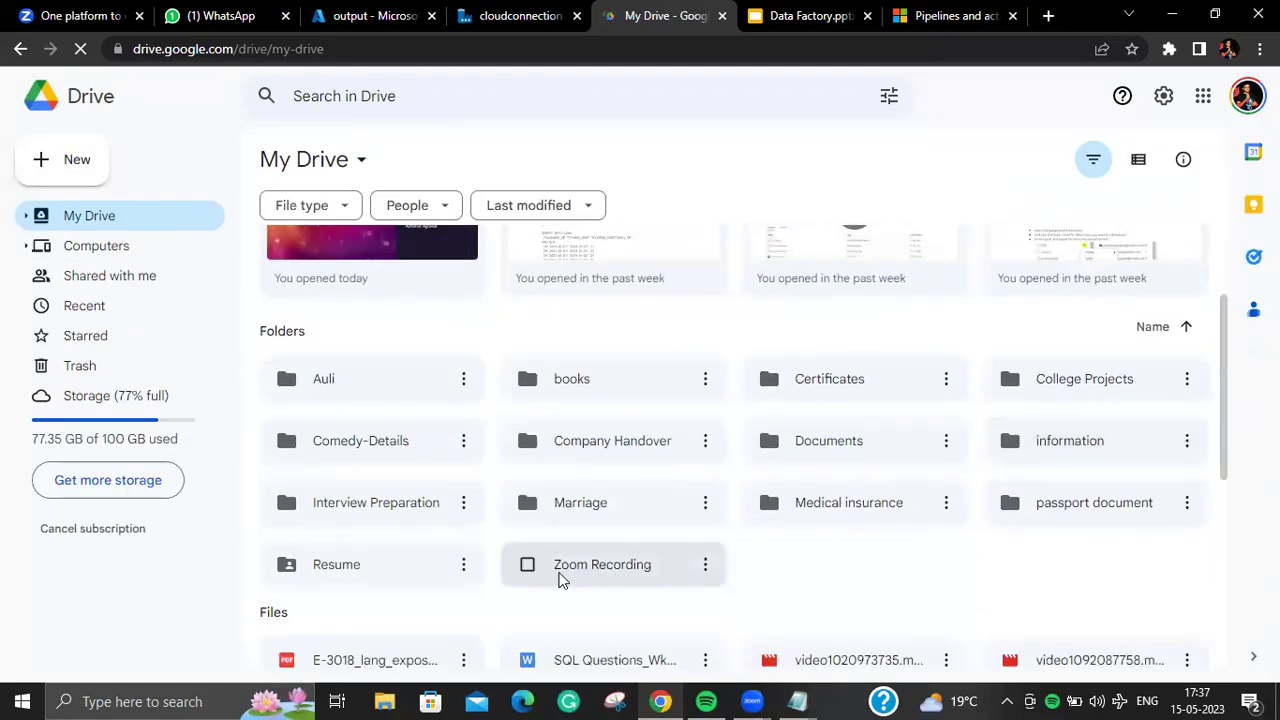
{"action": "double_click", "coordinate": [560, 577]}
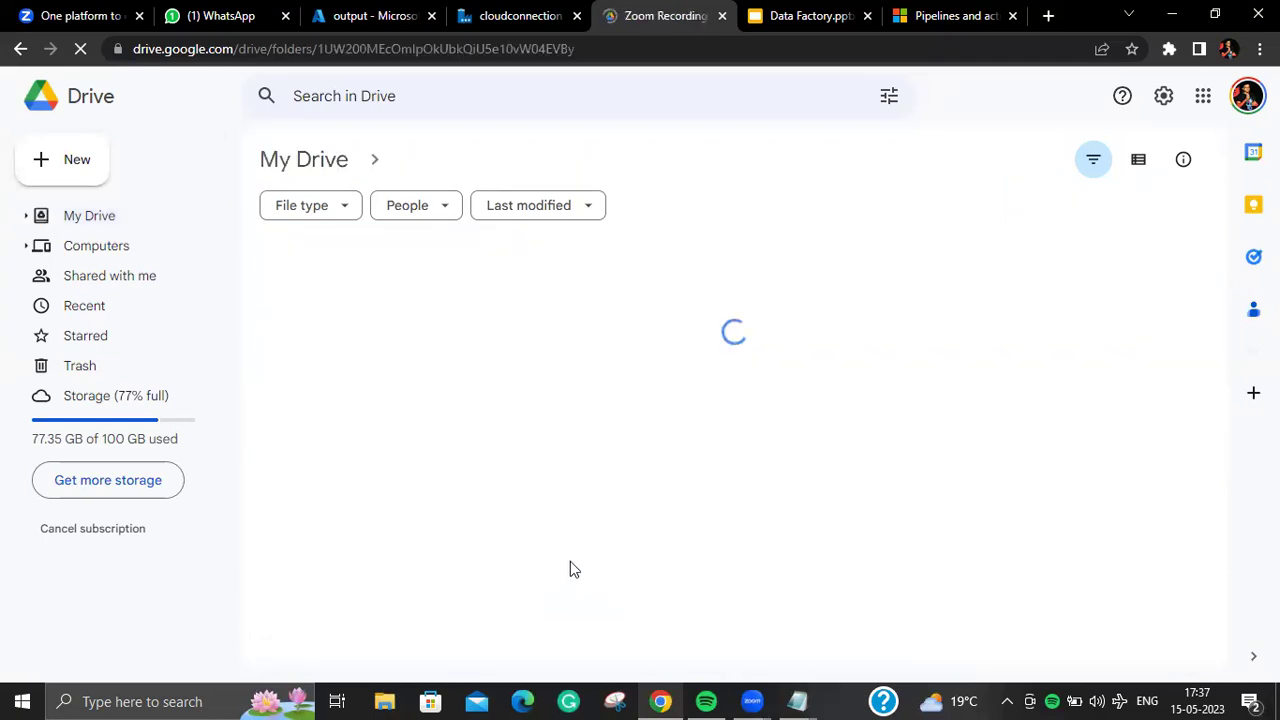
{"action": "double_click", "coordinate": [387, 430]}
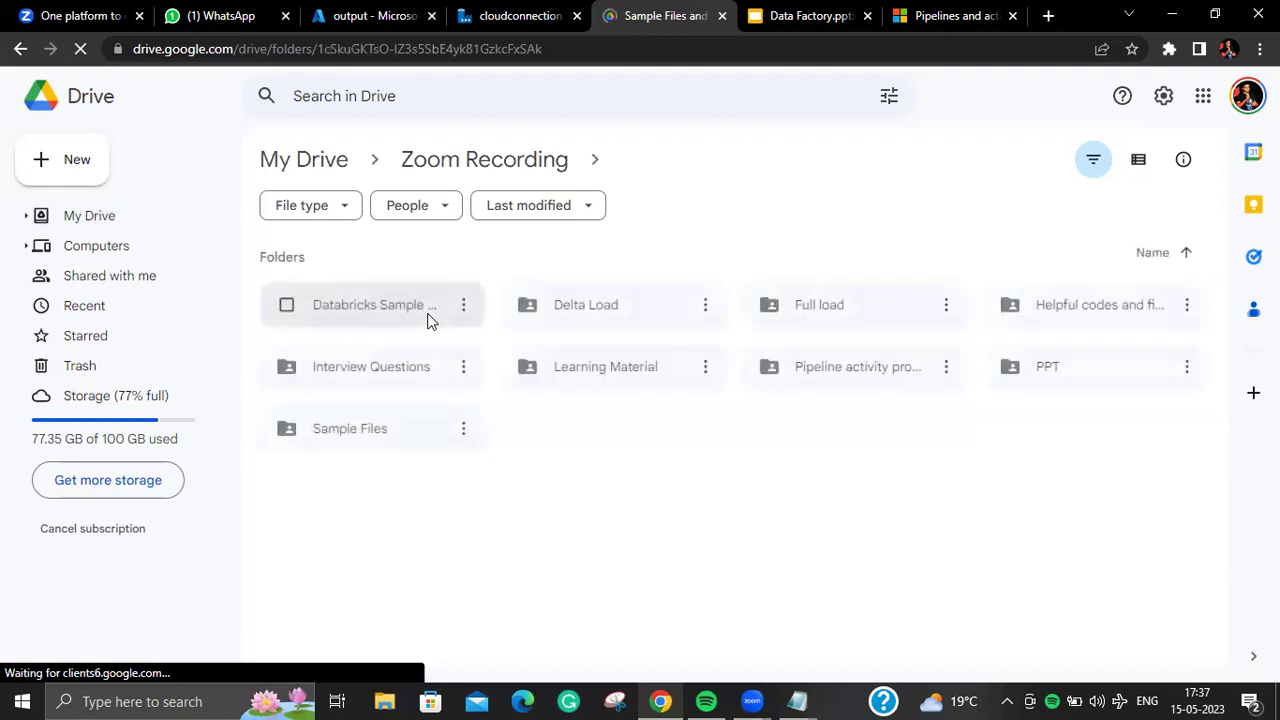
{"action": "left_click", "coordinate": [390, 426]}
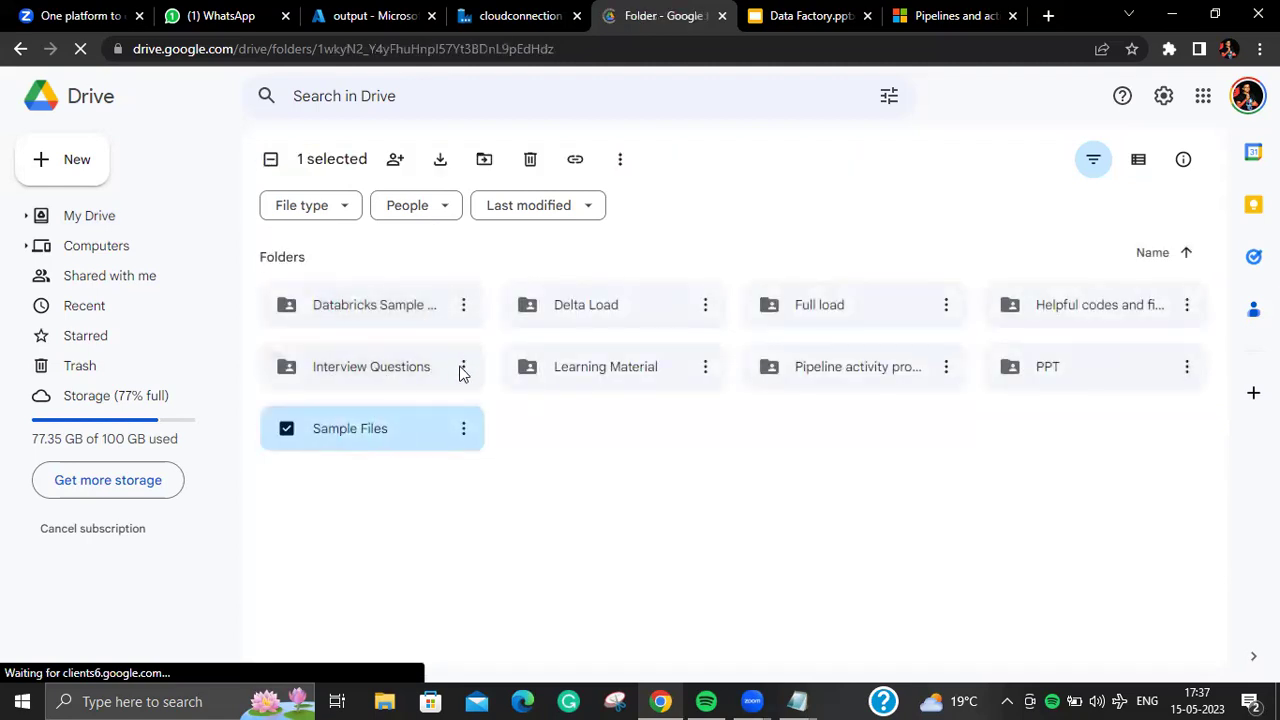
{"action": "left_click", "coordinate": [673, 48]}
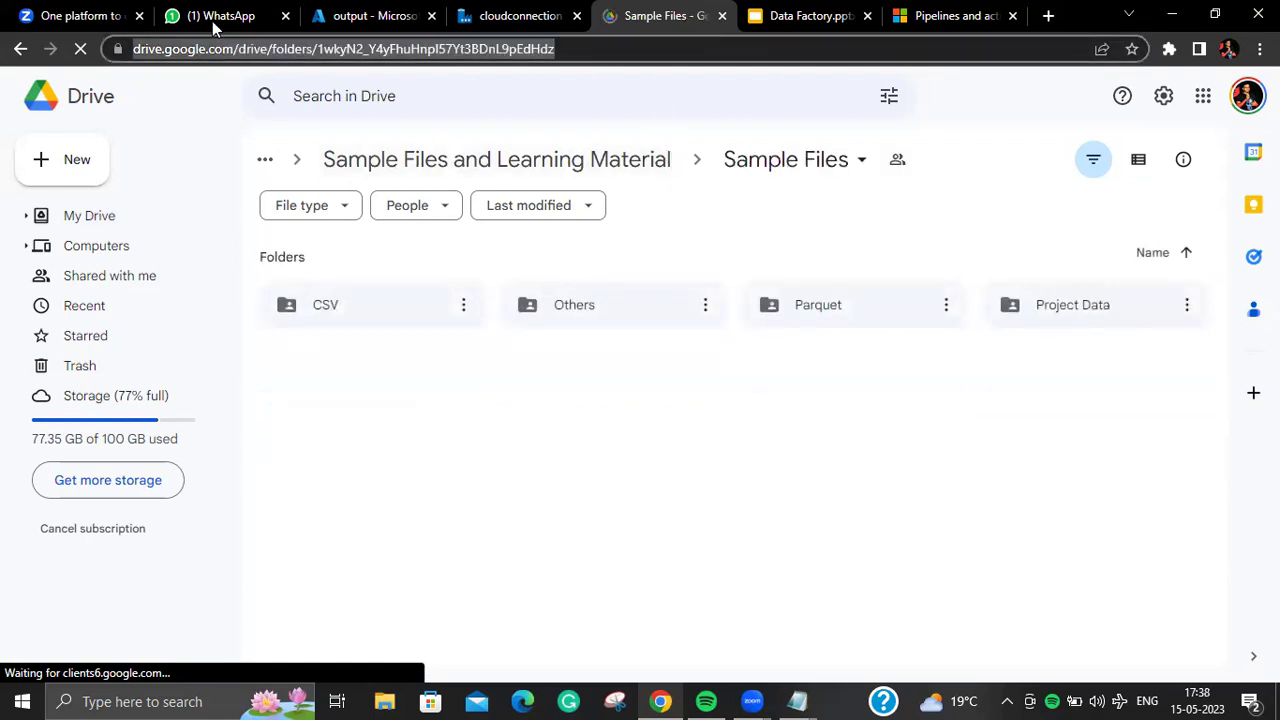
{"action": "left_click", "coordinate": [218, 18]}
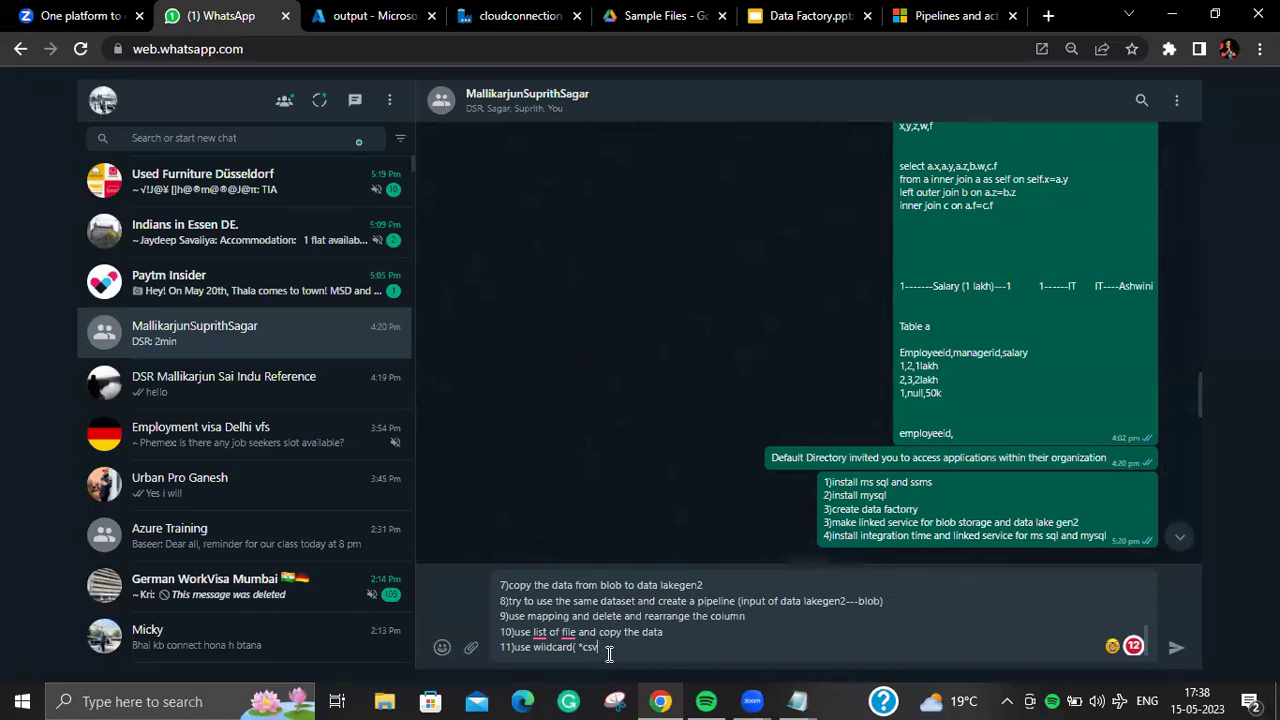
{"action": "key", "text": "shift+Return"}
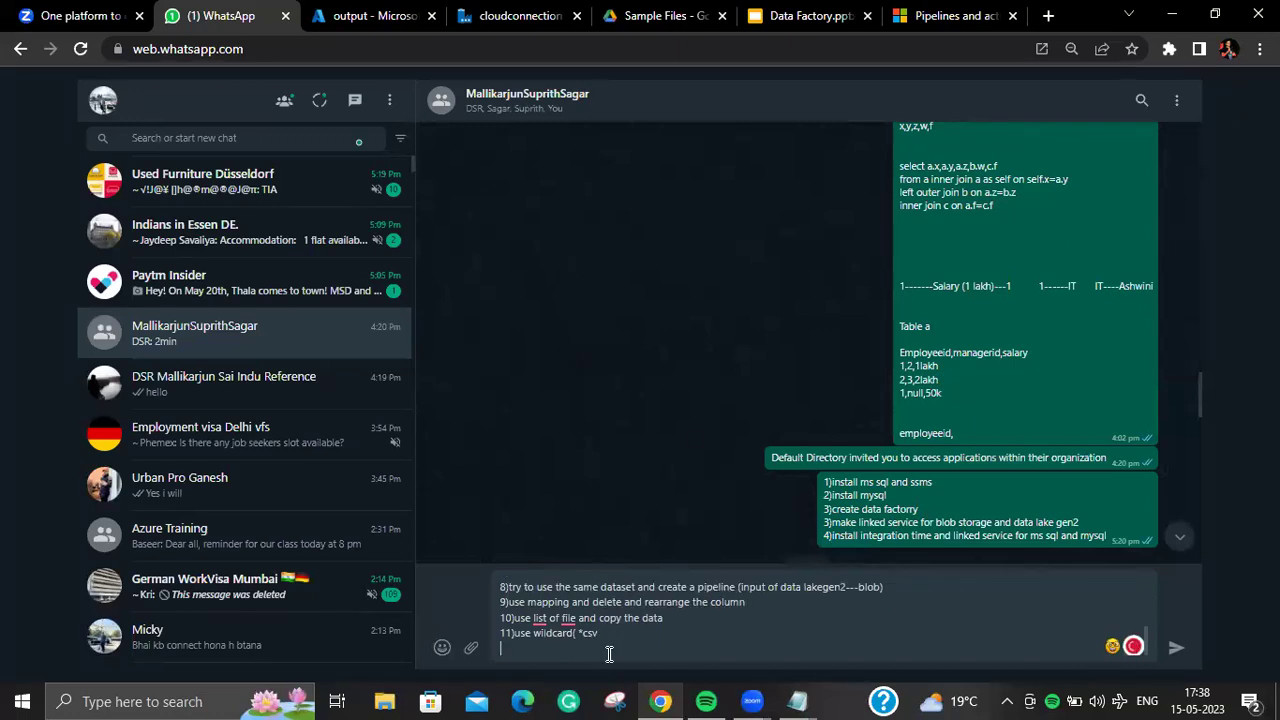
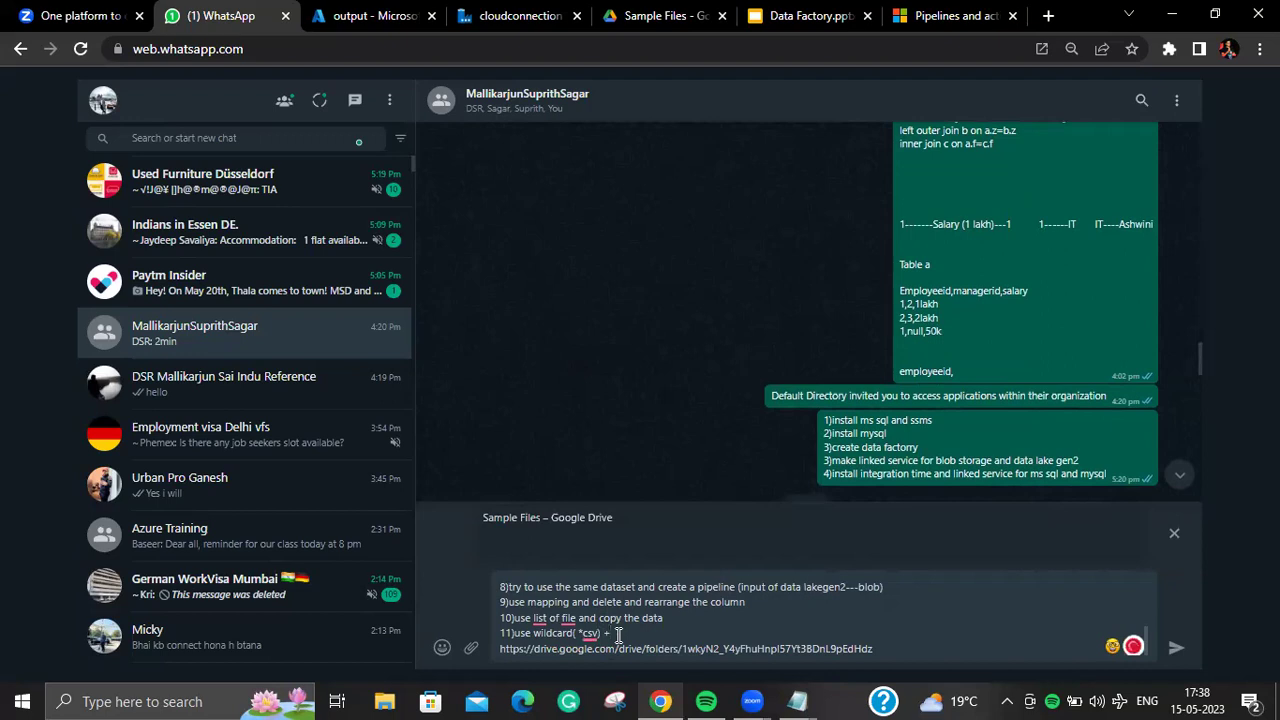
{"action": "type", "text": "*partment*0"}
{"action": "key", "text": "BackSpace"}
{"action": "left_click", "coordinate": [520, 15]}
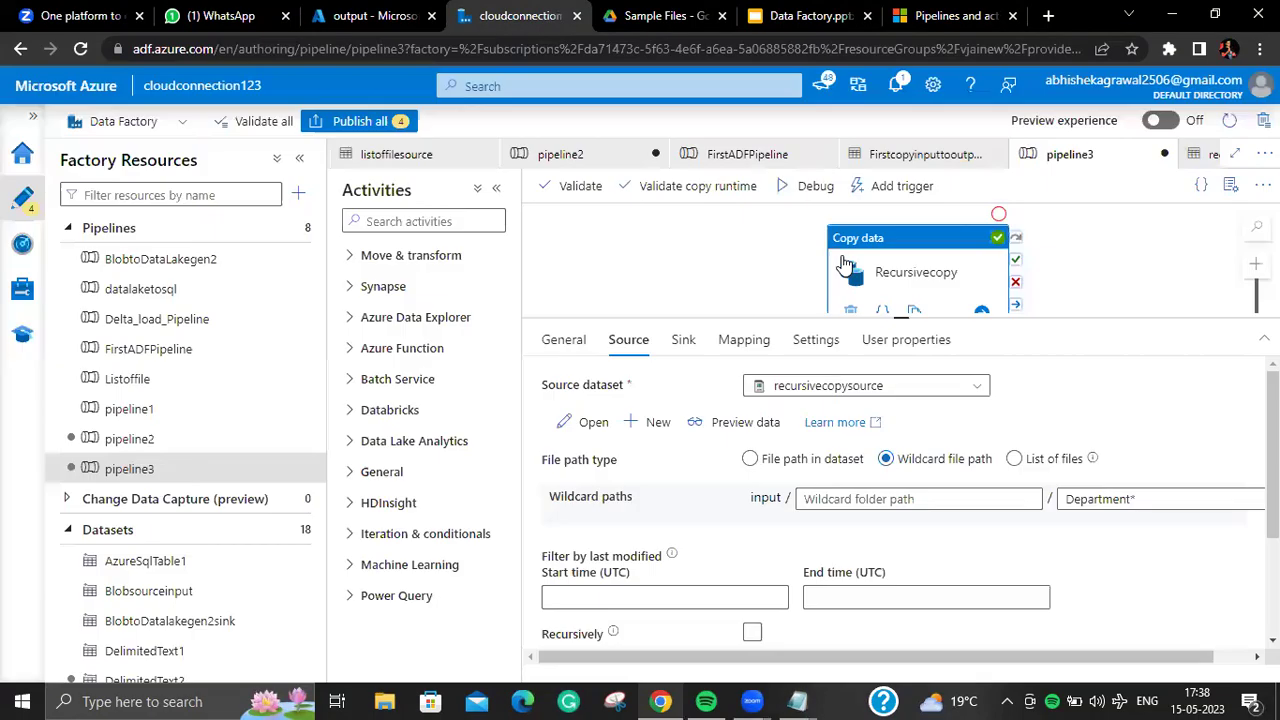
Step: Keep Blobsourceinput as Recursivecopy's source and review the prefix and wildcard folder path options
{"action": "left_click", "coordinate": [870, 390]}
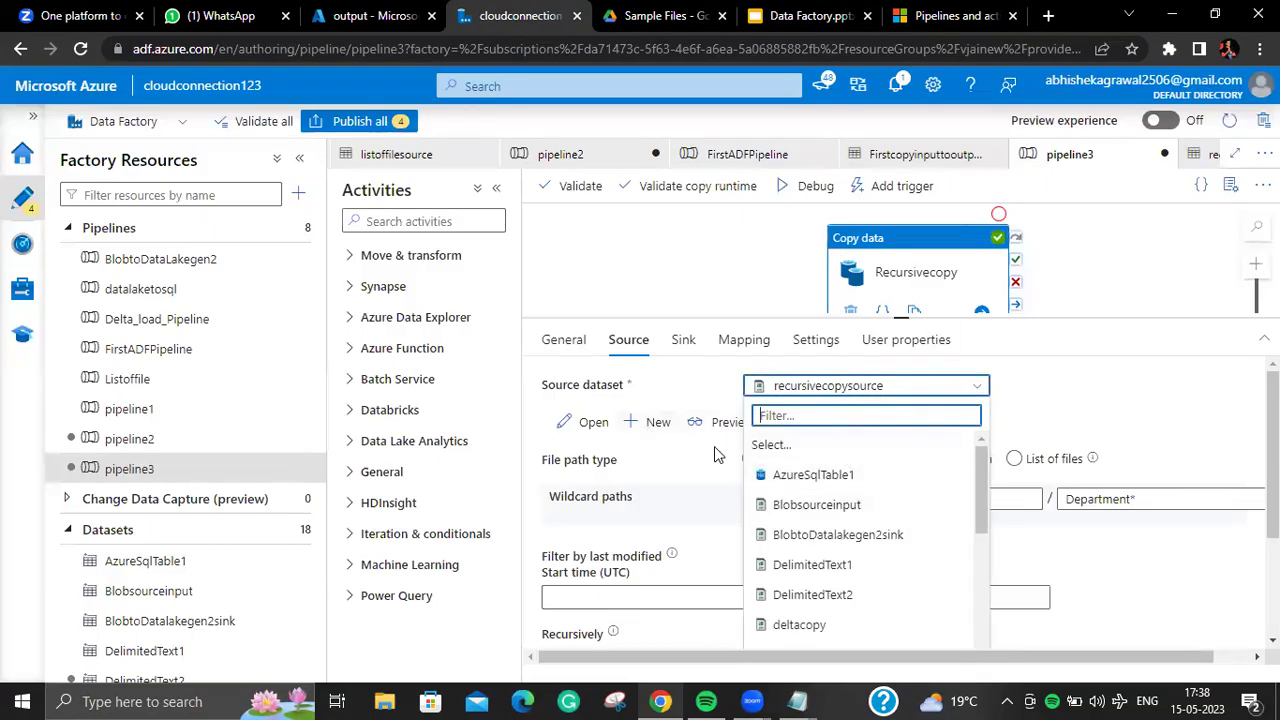
{"action": "left_click", "coordinate": [800, 504]}
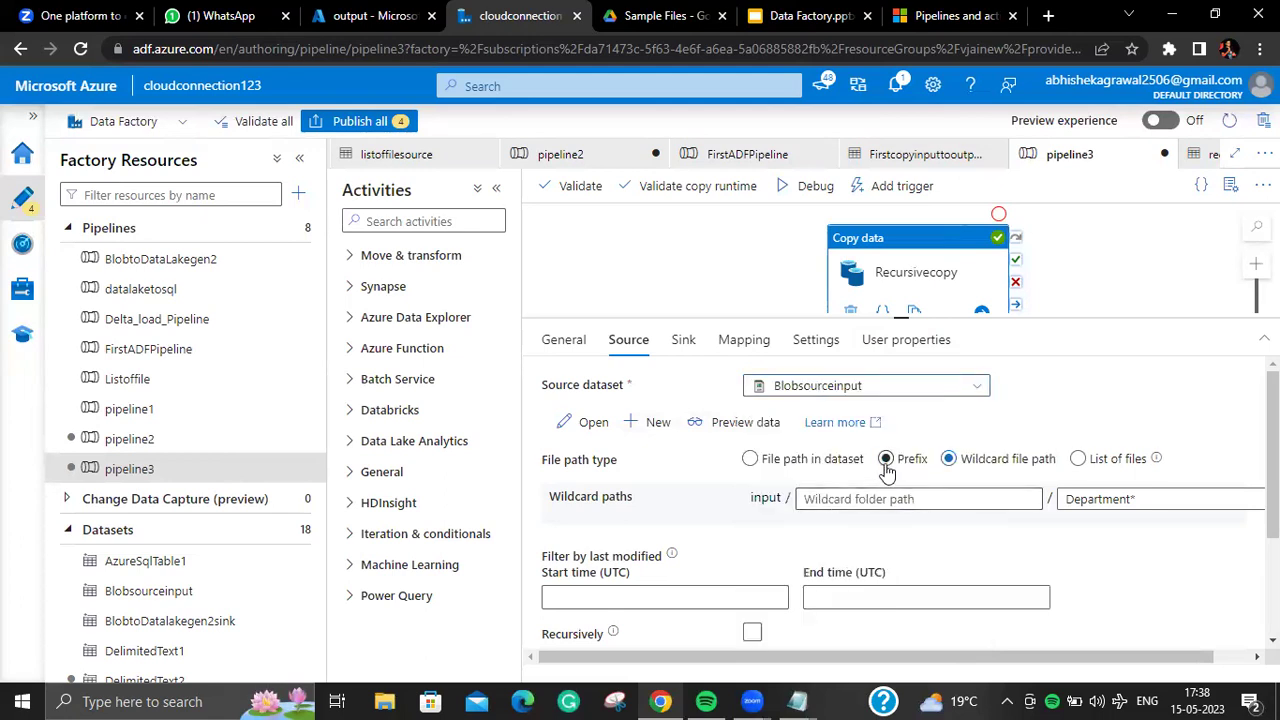
{"action": "left_click", "coordinate": [880, 390]}
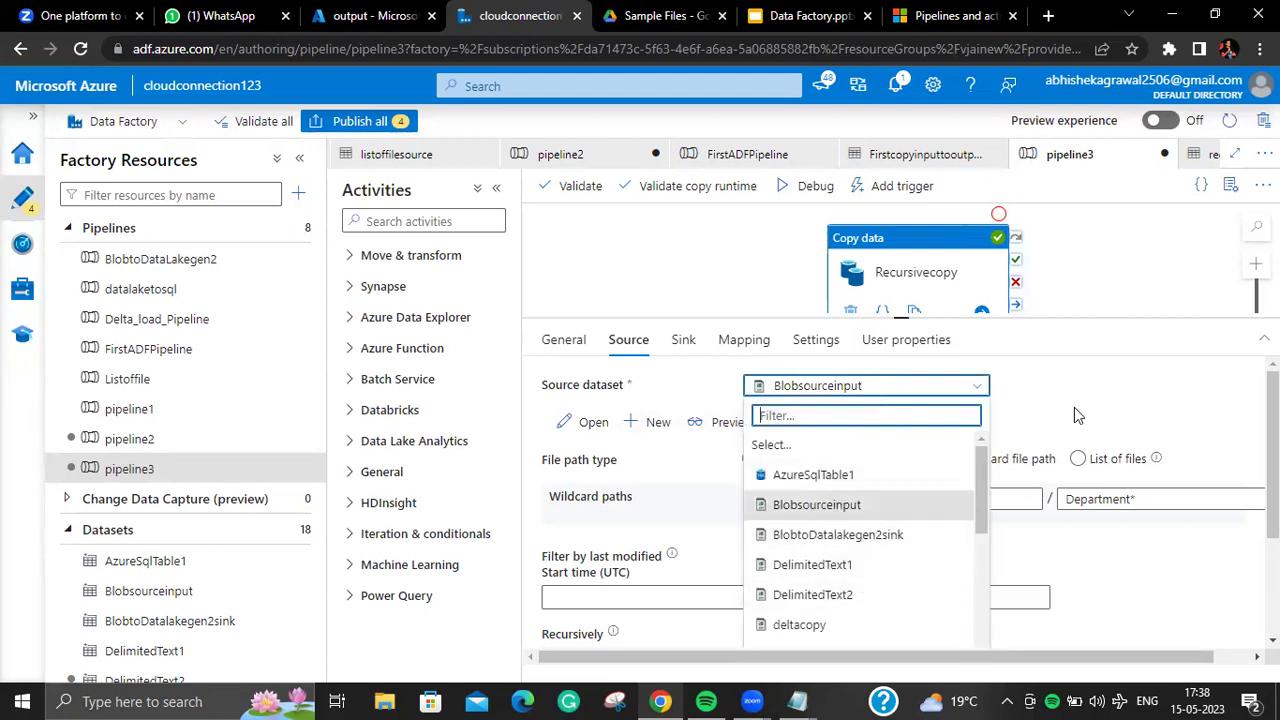
{"action": "left_click", "coordinate": [1074, 407]}
{"action": "left_click", "coordinate": [899, 466]}
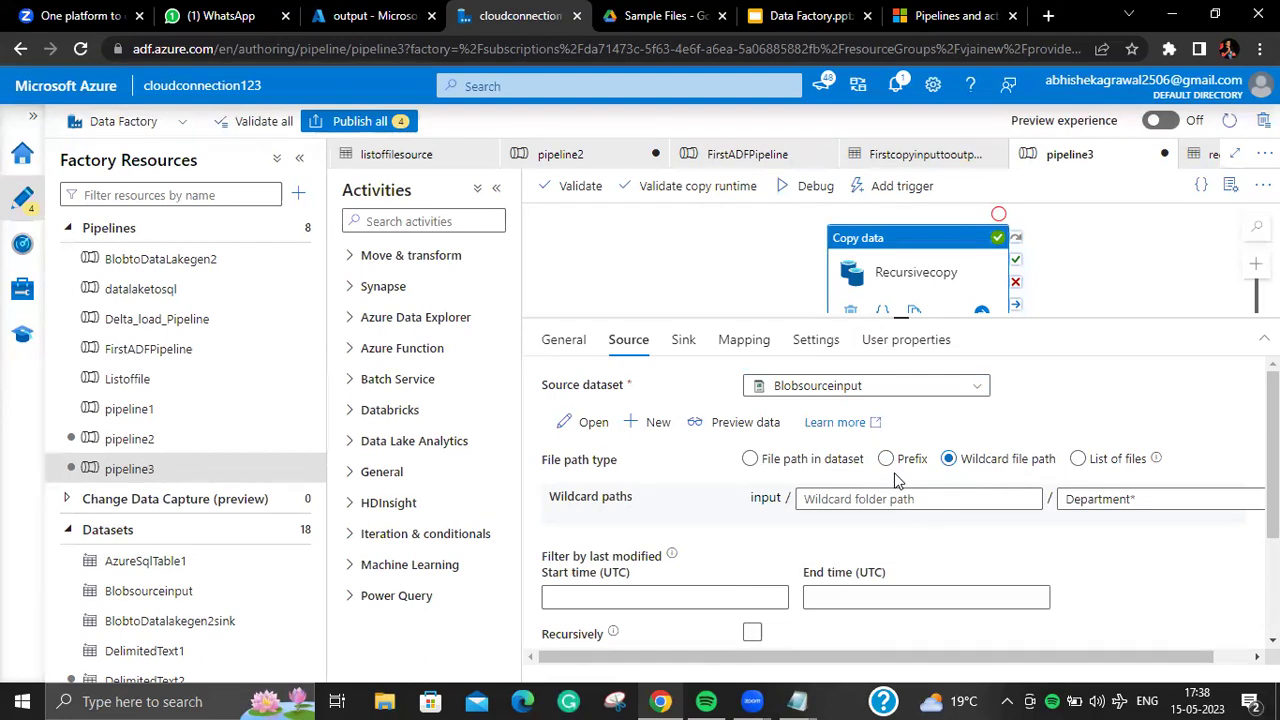
{"action": "left_click", "coordinate": [897, 470]}
{"action": "left_click", "coordinate": [909, 498]}
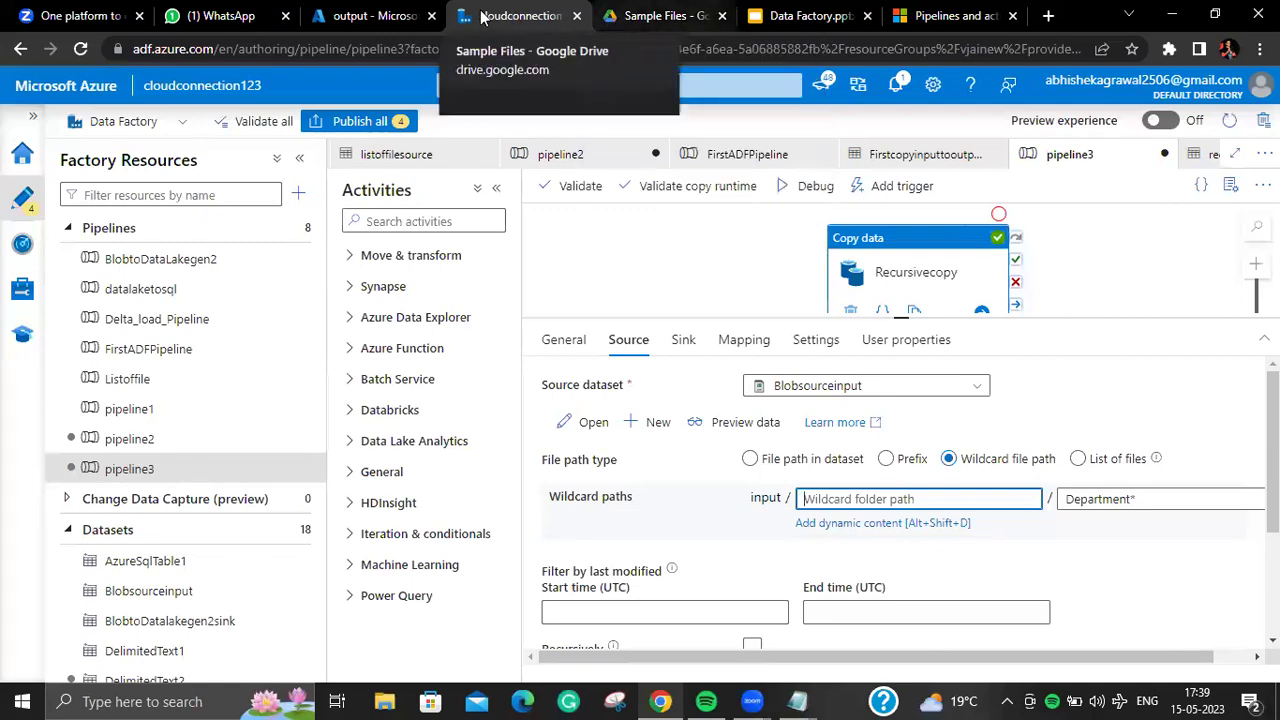
{"action": "left_click", "coordinate": [203, 16]}
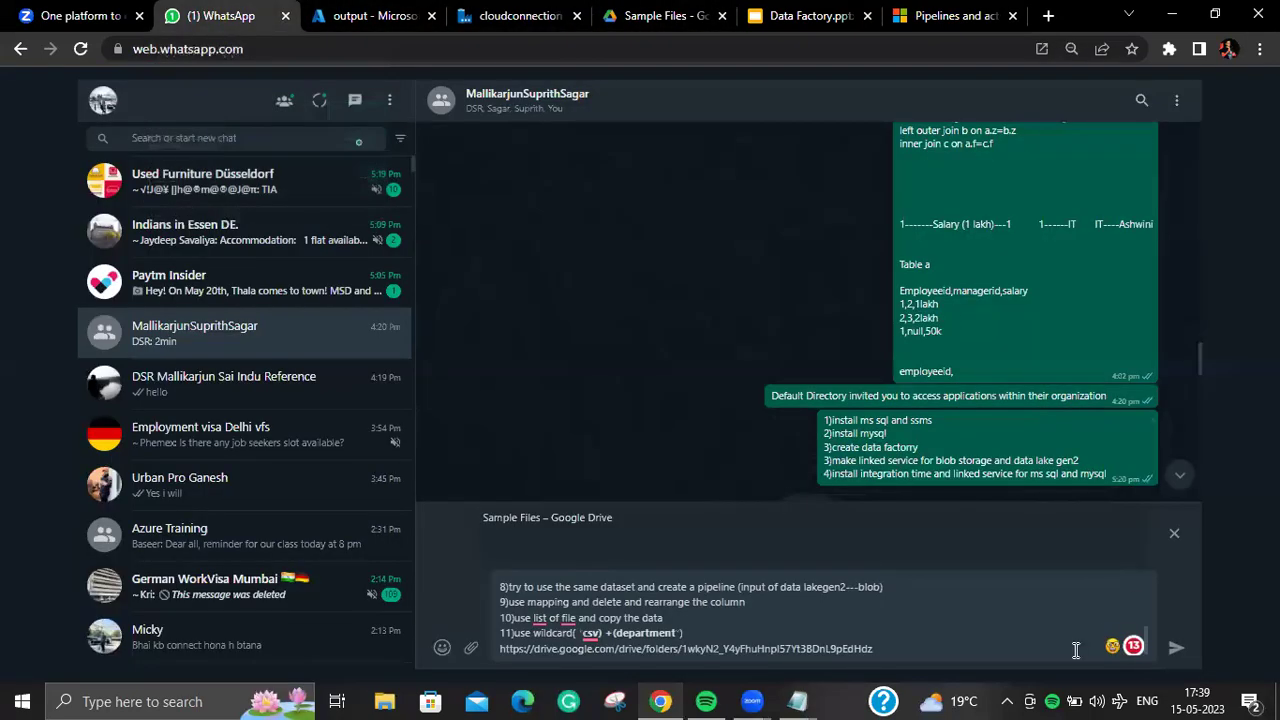
Step: Switch to the cloudconnection Data Factory tab showing Recursivecopy's input / Department* source
{"action": "left_click", "coordinate": [551, 14]}
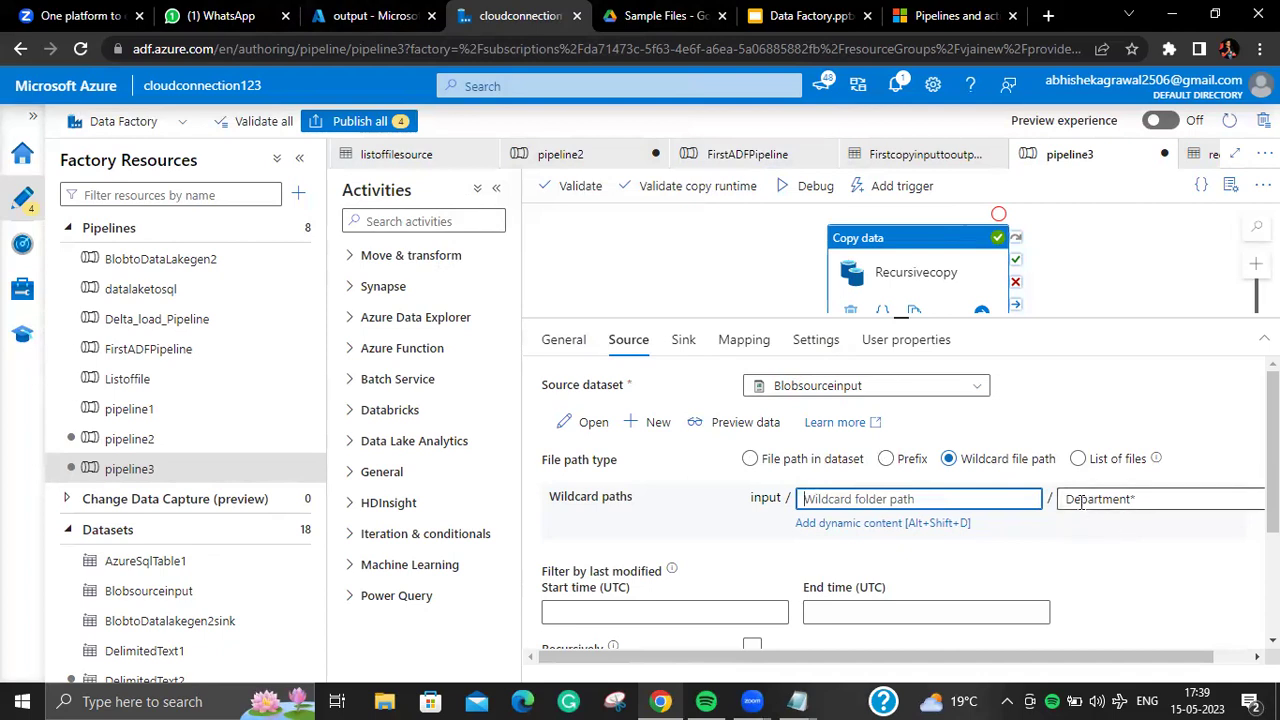
{"action": "left_click", "coordinate": [887, 460]}
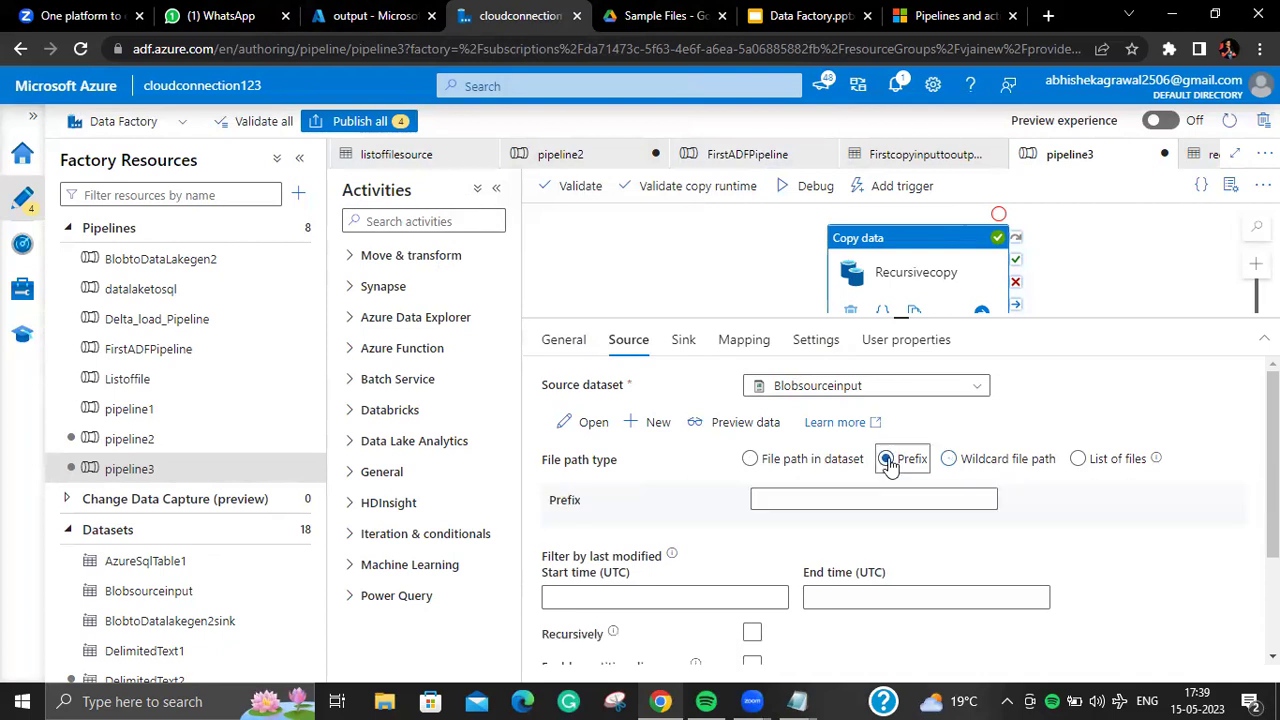
{"action": "left_click", "coordinate": [905, 508]}
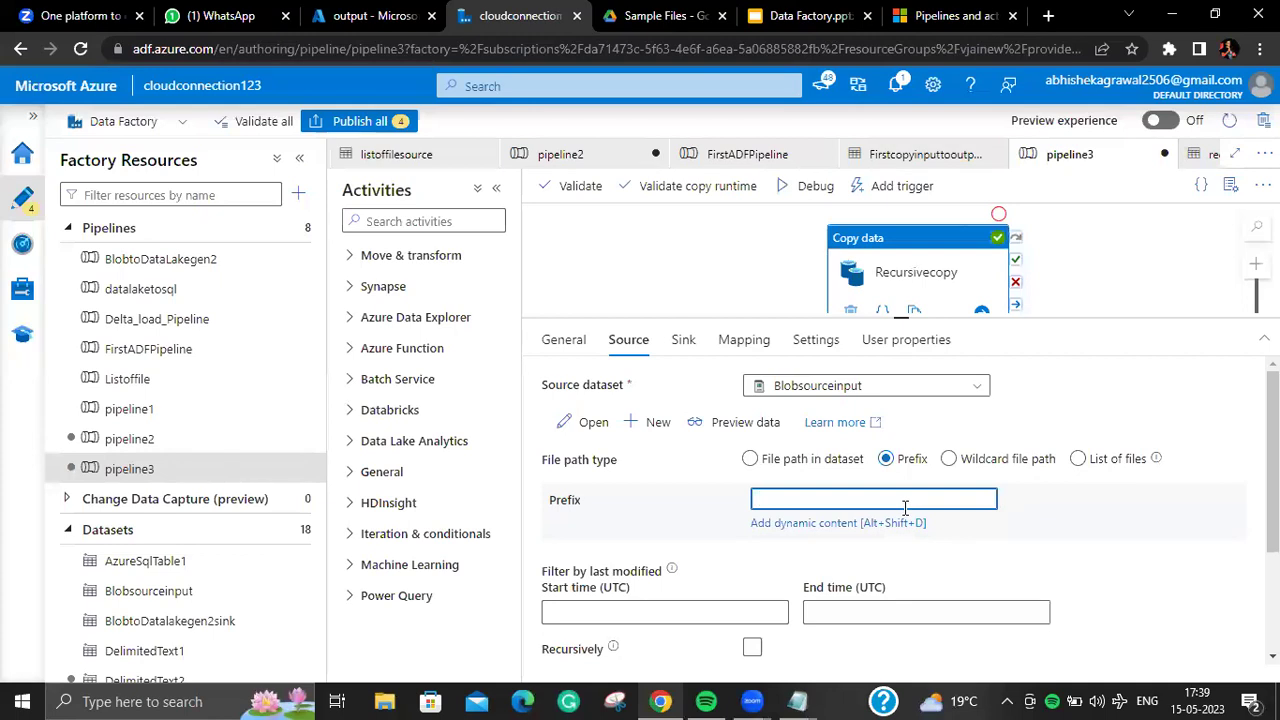
{"action": "type", "text": "Departmen"}
{"action": "left_click", "coordinate": [962, 466]}
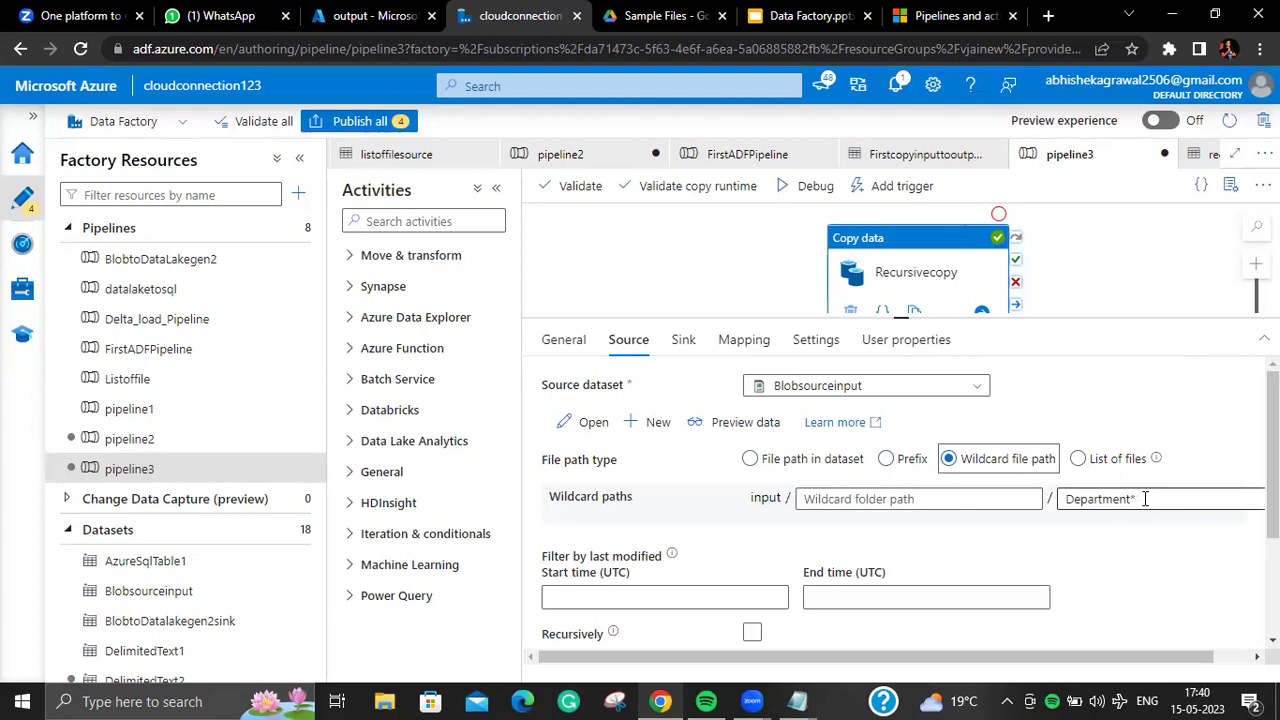
{"action": "left_click_drag", "start_coordinate": [1140, 499], "coordinate": [1049, 499]}
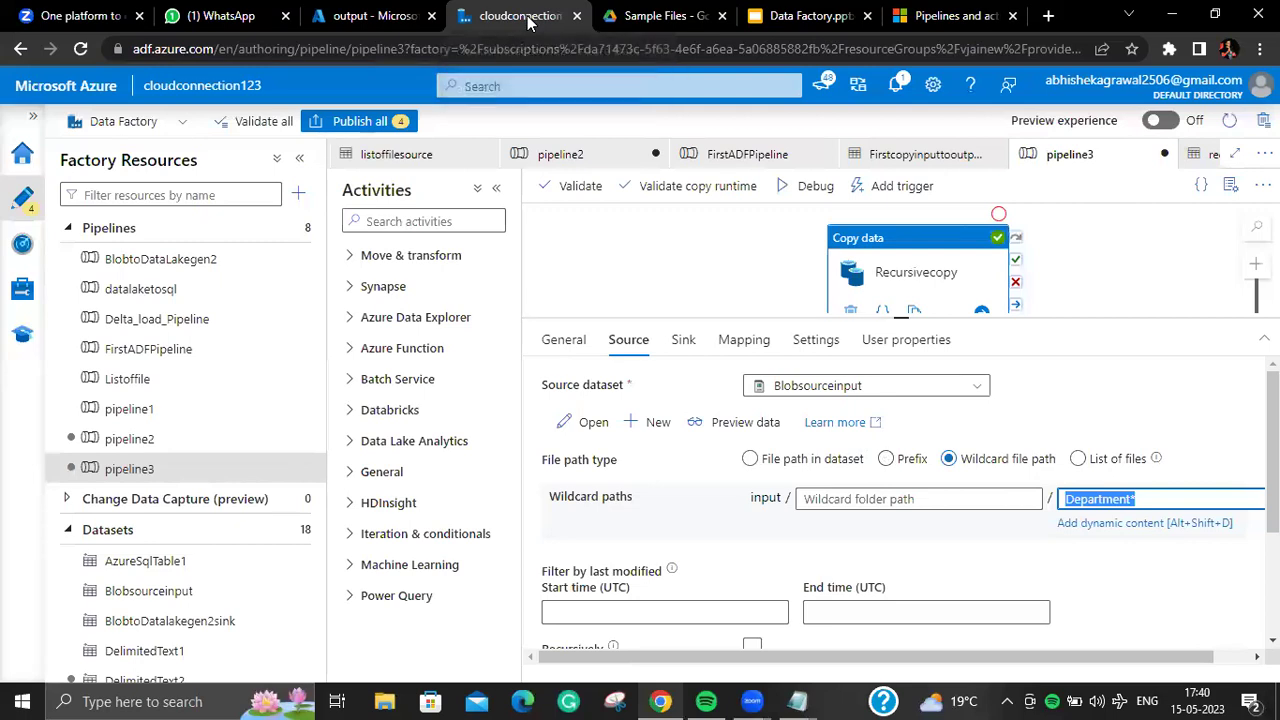
Step: Add items 12 'prefix for blob storage' and 13 'recursive copy', and start item 14 with 'use'
{"action": "left_click", "coordinate": [225, 16]}
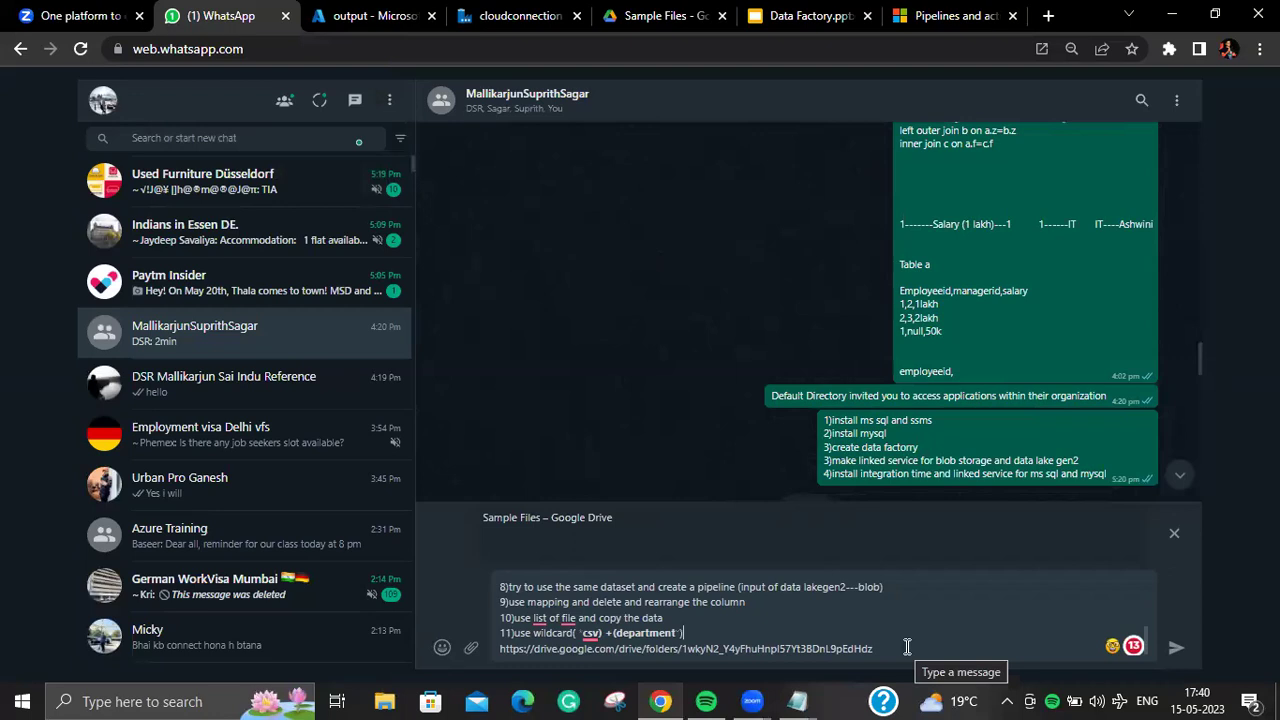
{"action": "key", "text": "shift+Return"}
{"action": "type", "text": "12)prefix fo"}
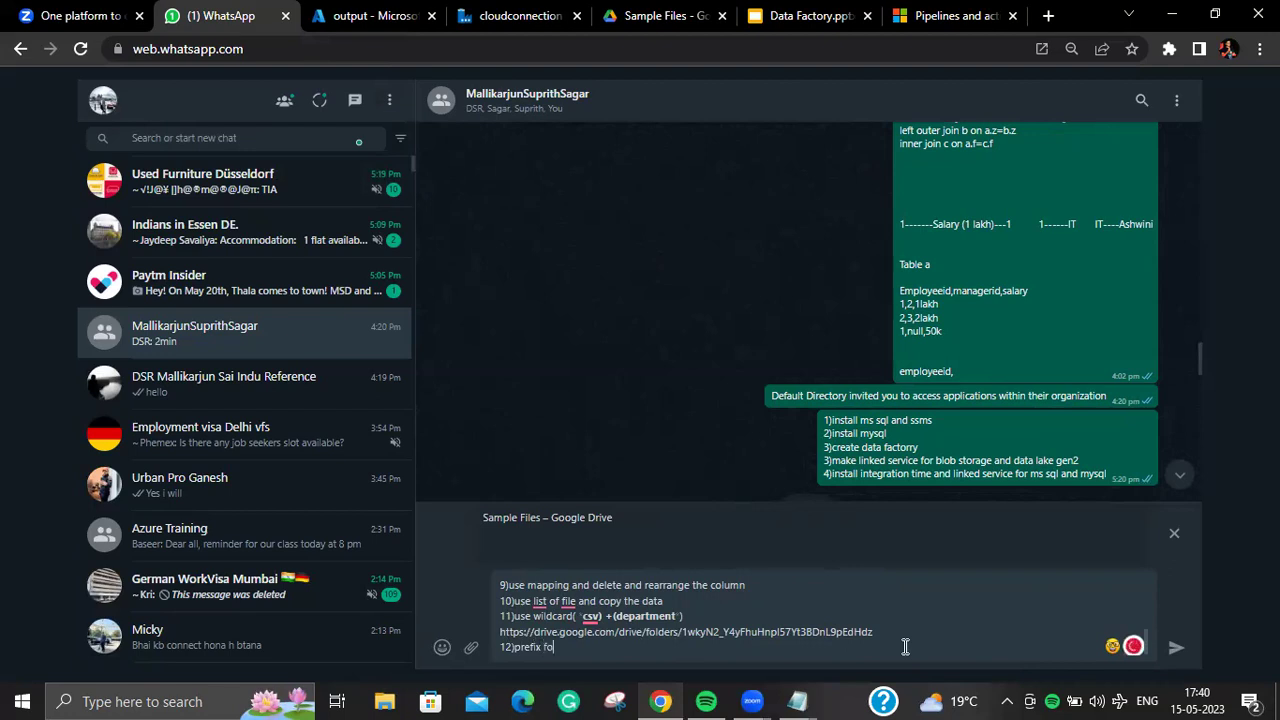
{"action": "type", "text": "r blob storage"}
{"action": "key", "text": "shift+Return"}
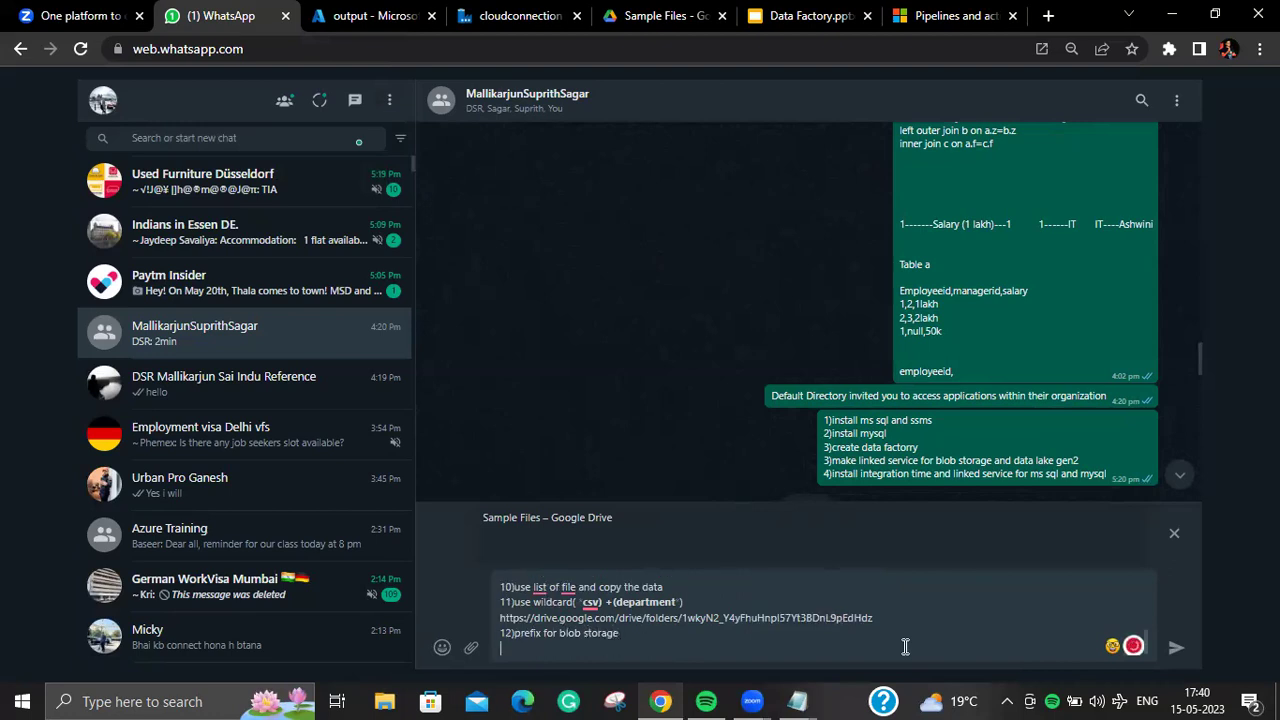
{"action": "type", "text": "13"}
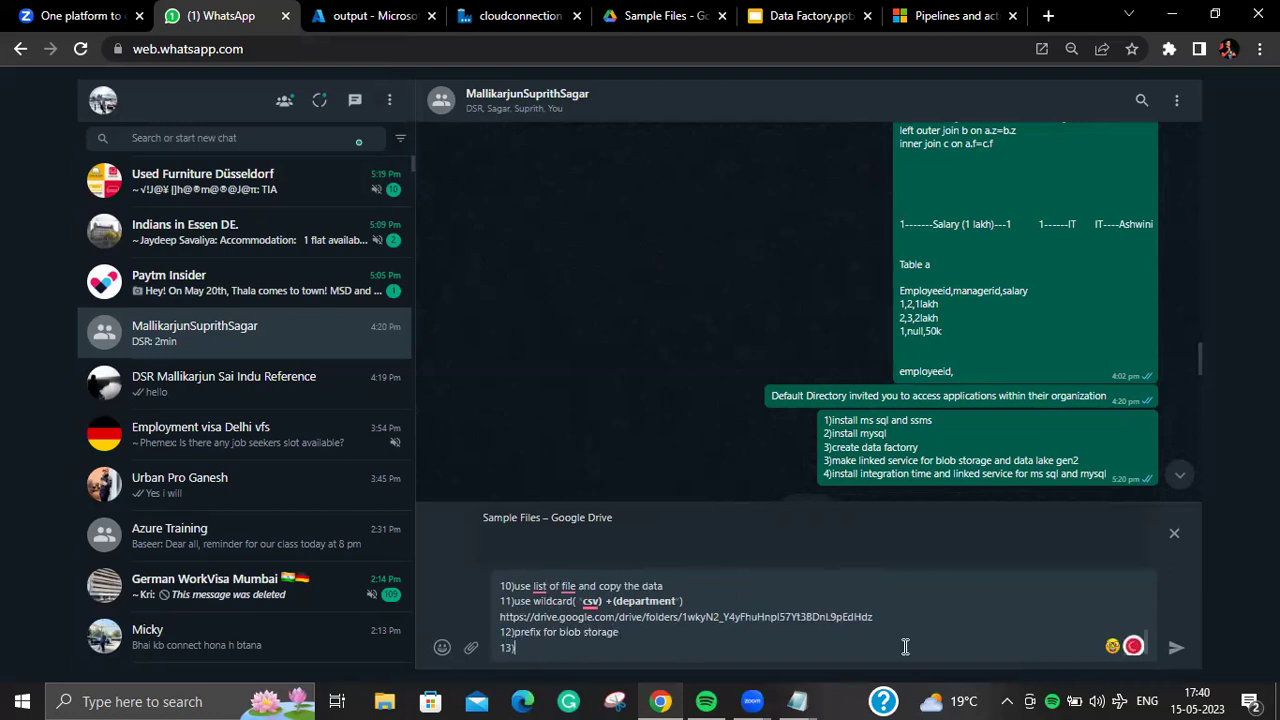
{"action": "type", "text": ")recursive copy"}
{"action": "key", "text": "shift+Return"}
{"action": "type", "text": "14"}
{"action": "type", "text": "use"}
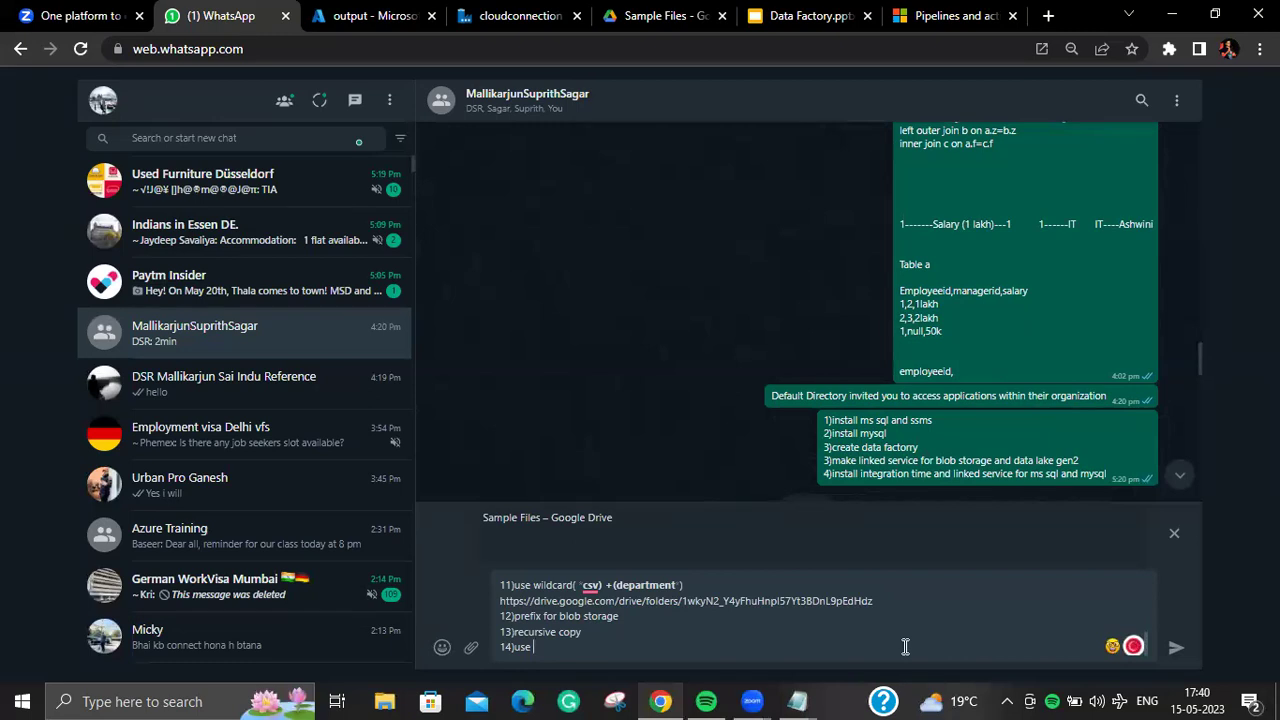
{"action": "left_click", "coordinate": [515, 15]}
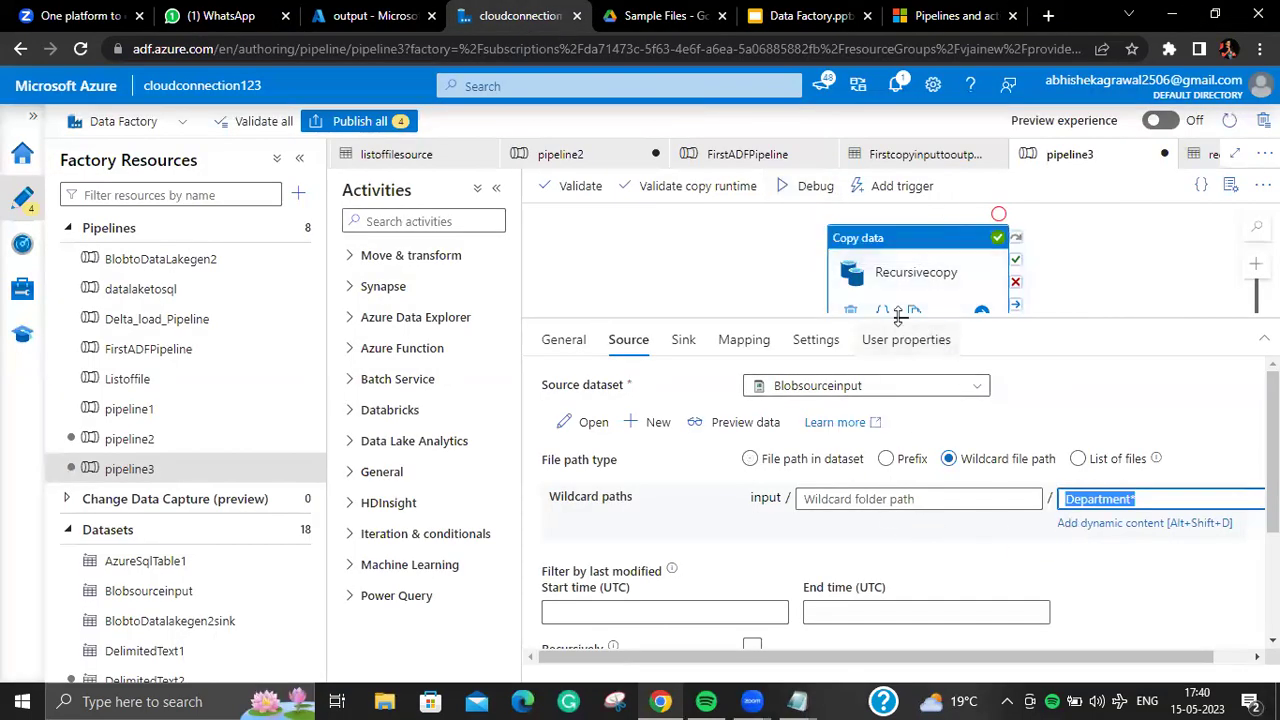
Step: Open the date picker for Recursivecopy's last-modified Start time (UTC), then switch to the output container page
{"action": "left_click_drag", "start_coordinate": [897, 302], "coordinate": [898, 255]}
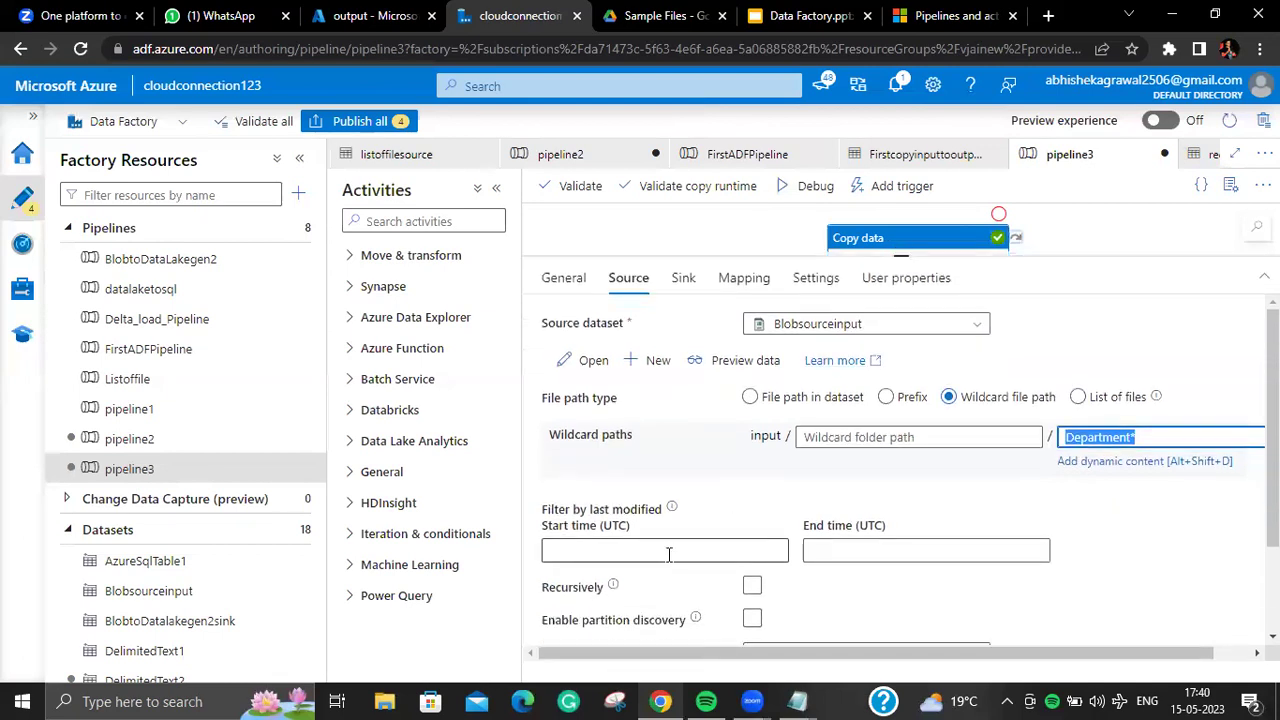
{"action": "left_click", "coordinate": [668, 554]}
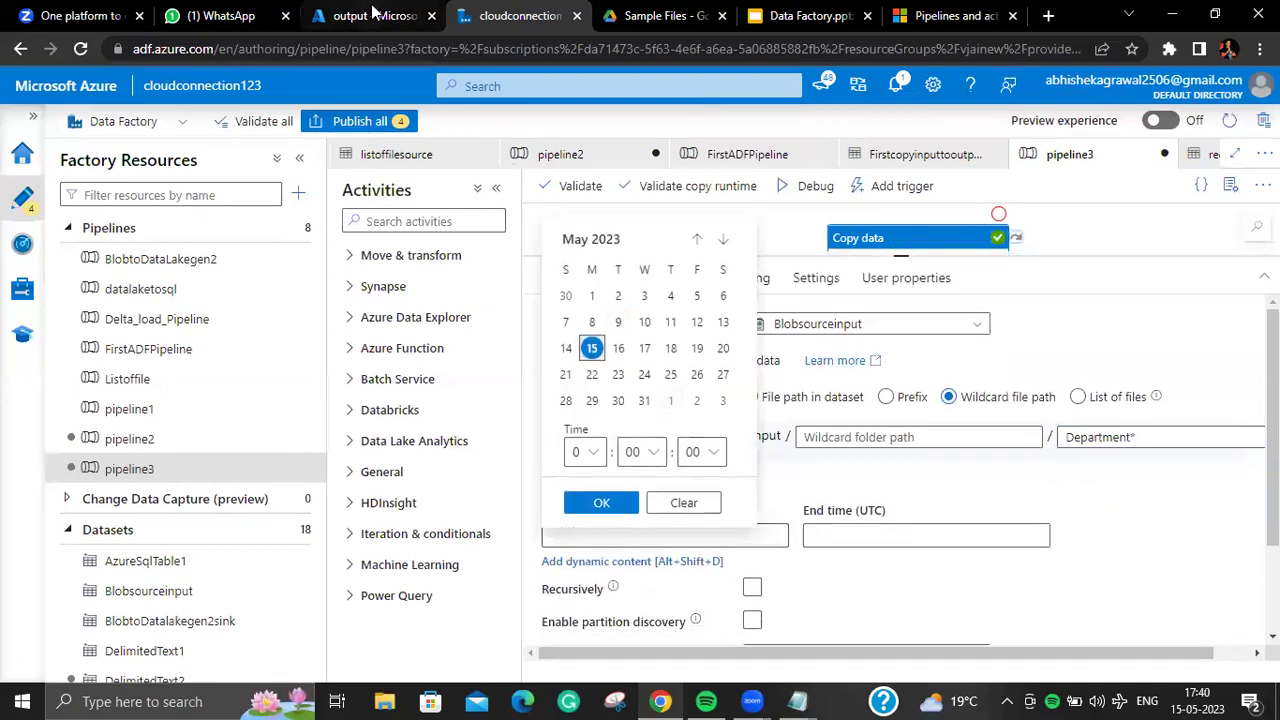
{"action": "left_click", "coordinate": [376, 15]}
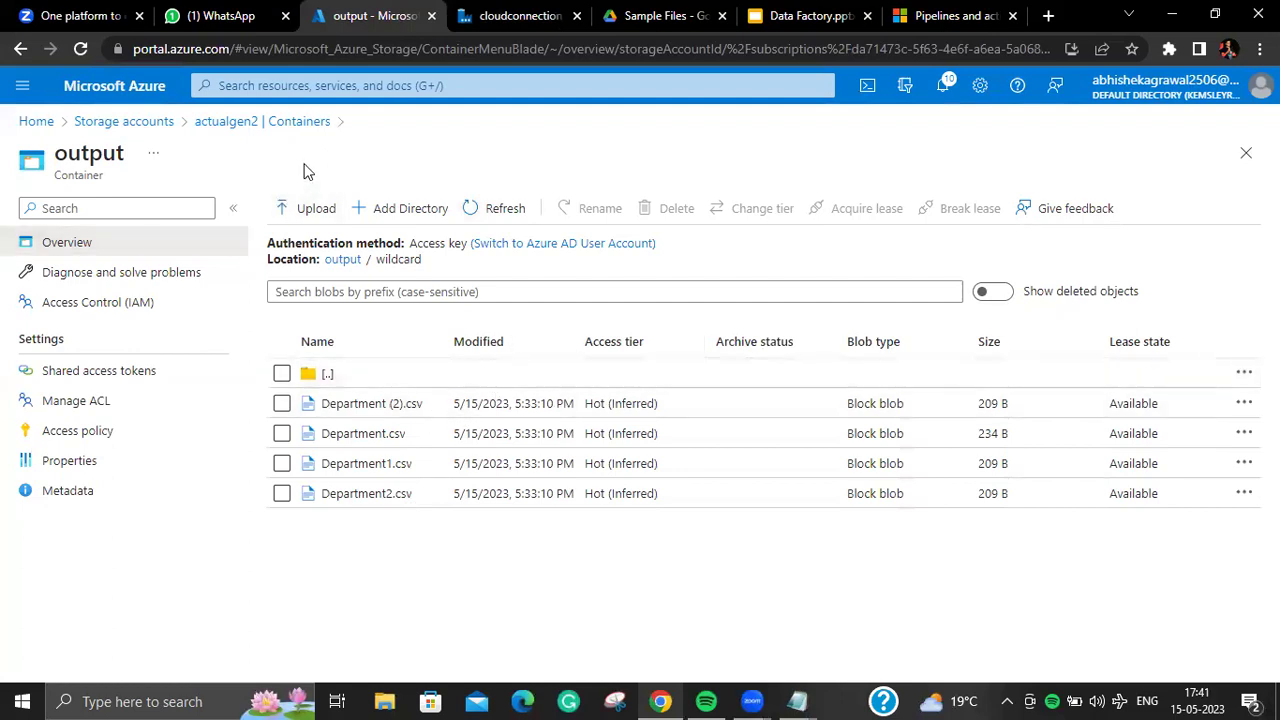
Step: Browse the Department files in the actualgen2 input container in the Azure Portal
{"action": "left_click", "coordinate": [313, 128]}
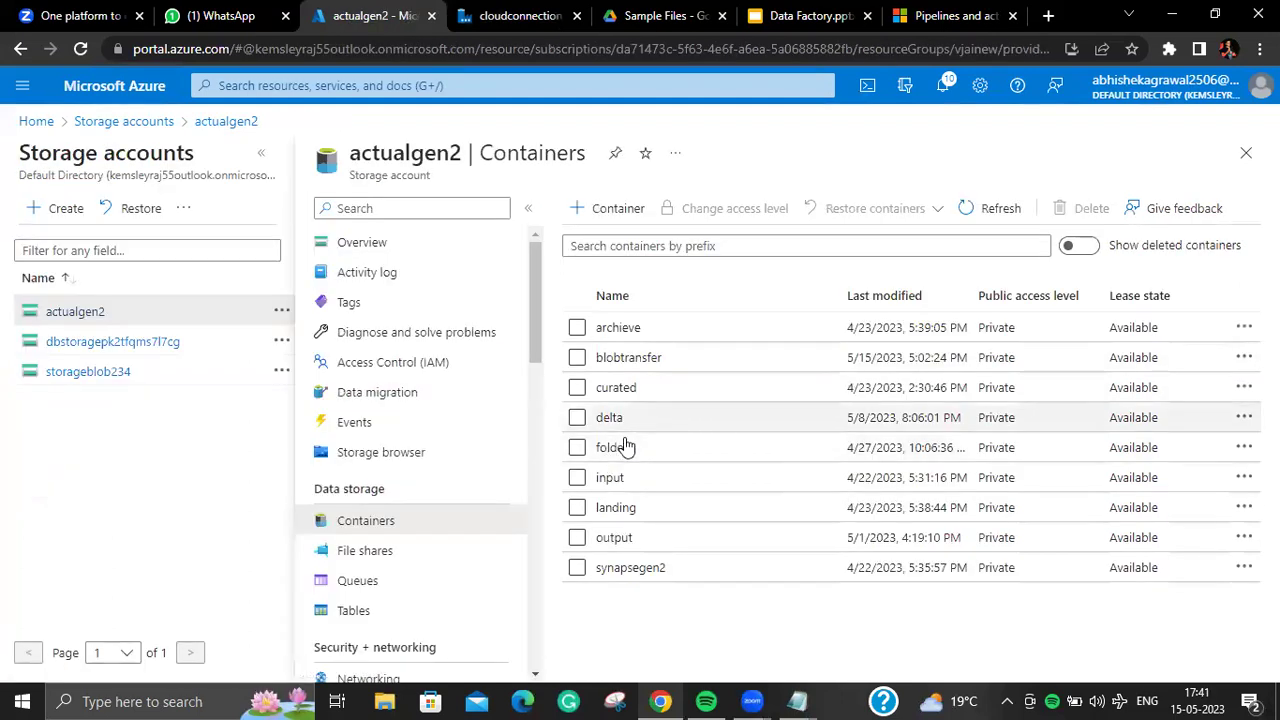
{"action": "left_click", "coordinate": [610, 477]}
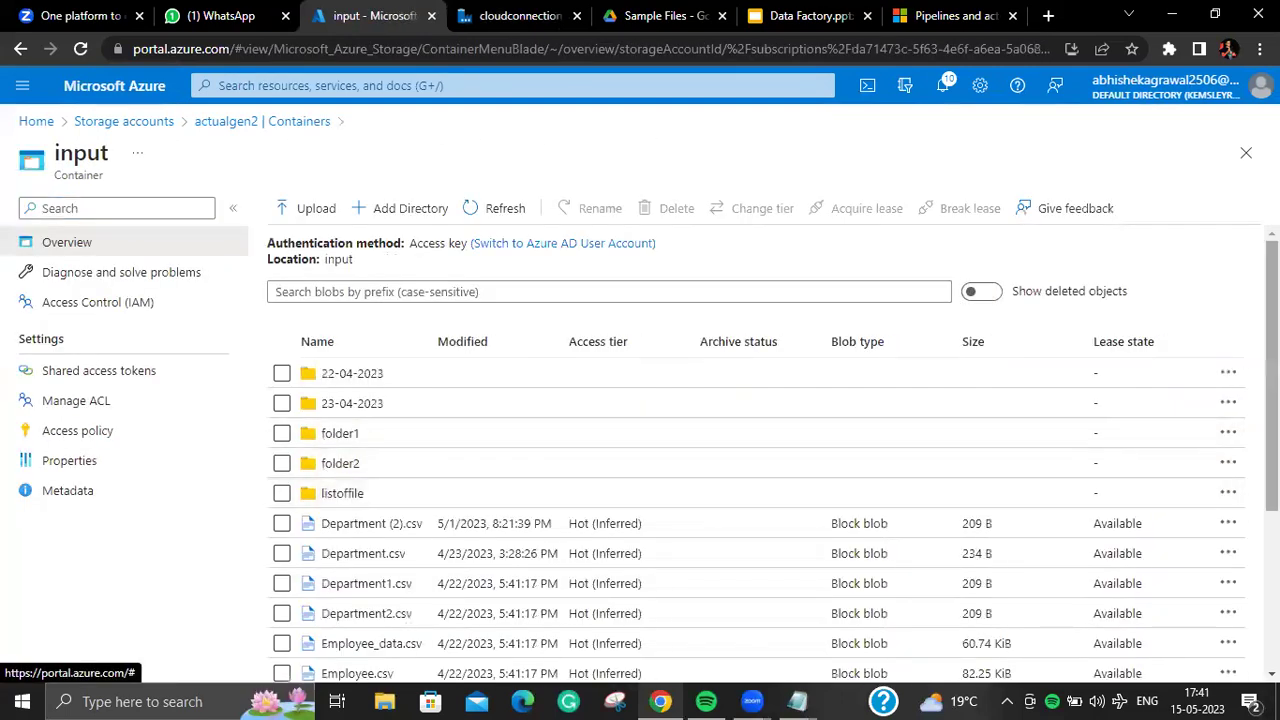
{"action": "scroll", "coordinate": [591, 449], "scroll_direction": "down", "scroll_amount": 1}
{"action": "scroll", "coordinate": [543, 337], "scroll_direction": "down", "scroll_amount": 3}
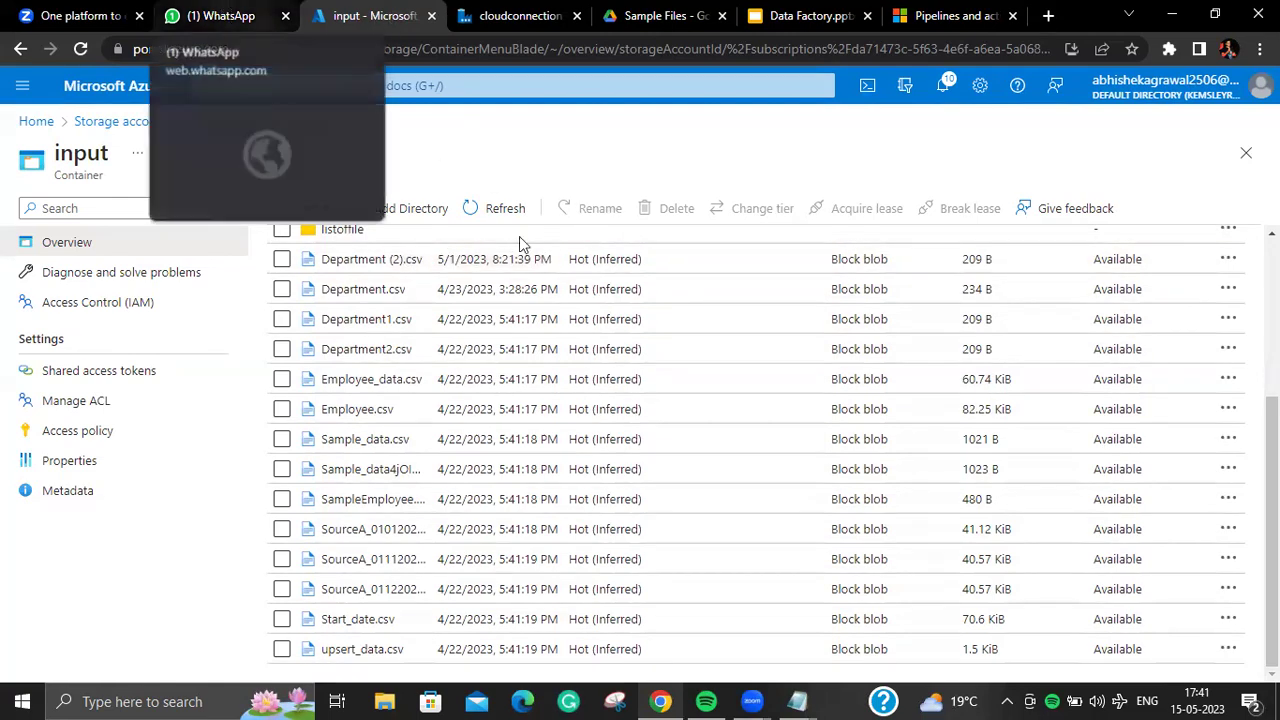
{"action": "left_click", "coordinate": [220, 16]}
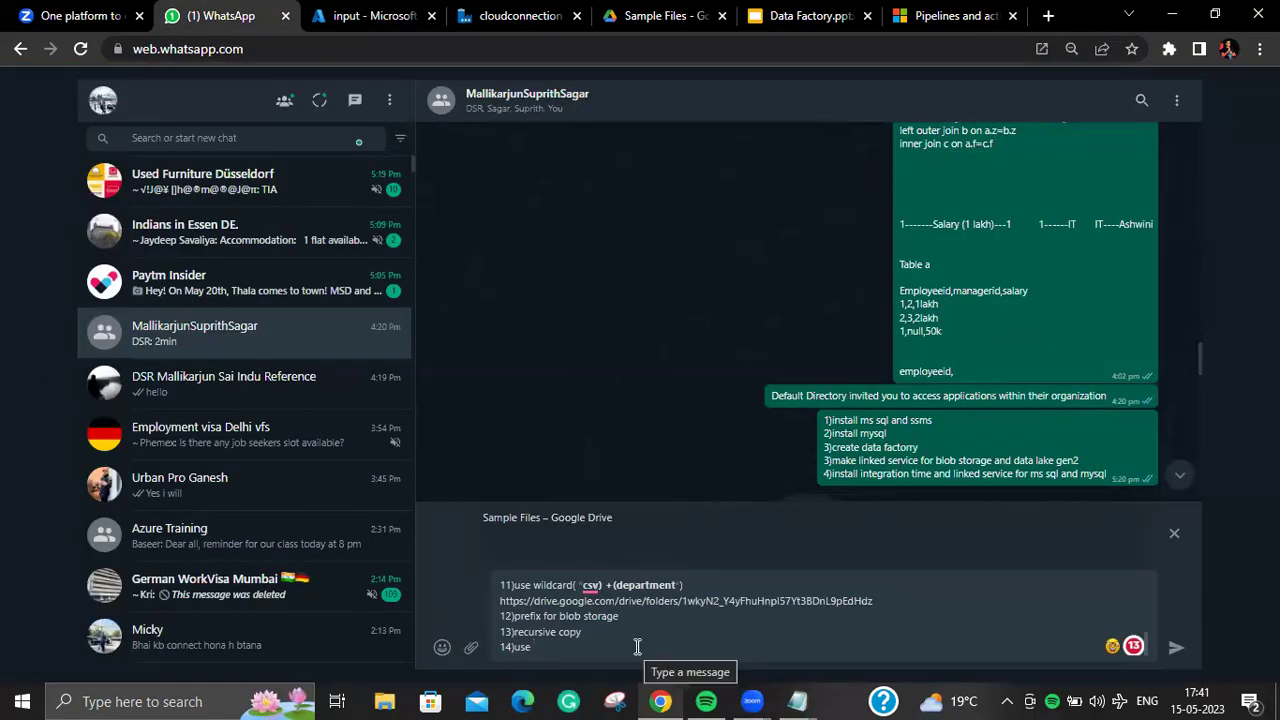
Step: Add item 14 'use last modified and make a filter' to the task list draft and begin item 15
{"action": "type", "text": "sst"}
{"action": "key", "text": "BackSpace"}
{"action": "key", "text": "BackSpace"}
{"action": "type", "text": "a"}
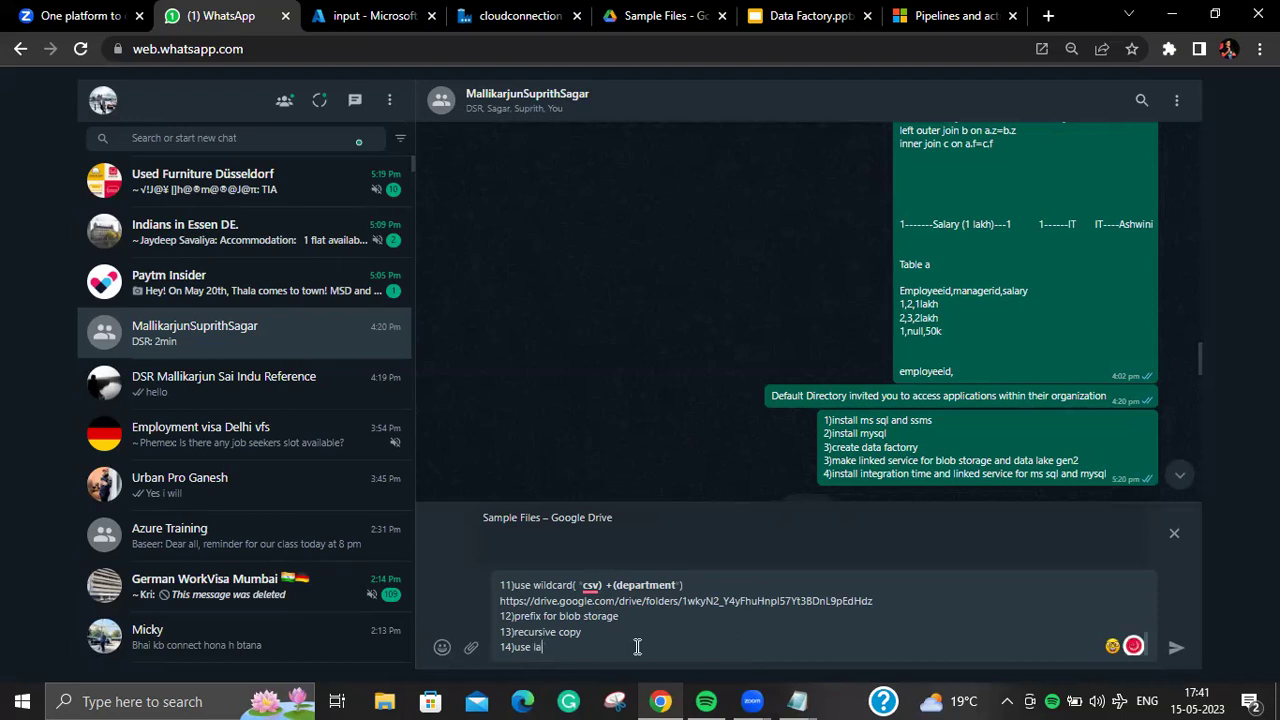
{"action": "type", "text": "st modified and make a filter"}
{"action": "key", "text": "shift+Return"}
{"action": "type", "text": "1"}
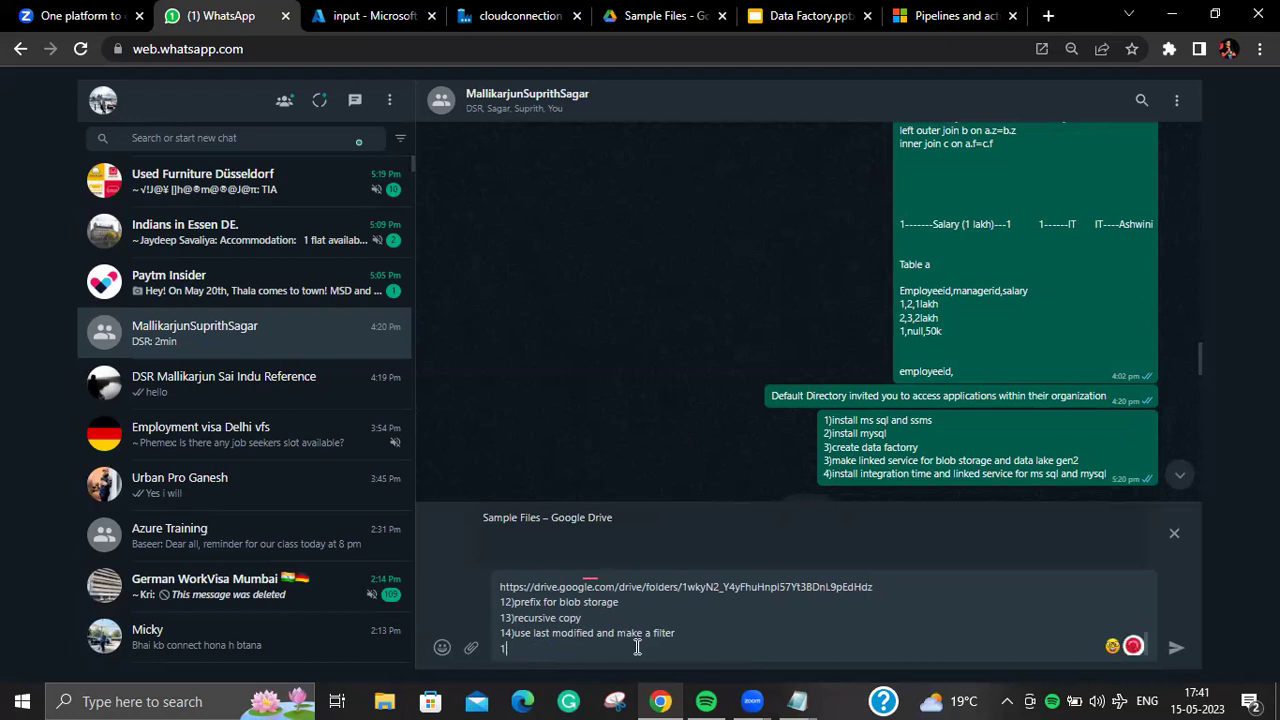
{"action": "type", "text": "5)"}
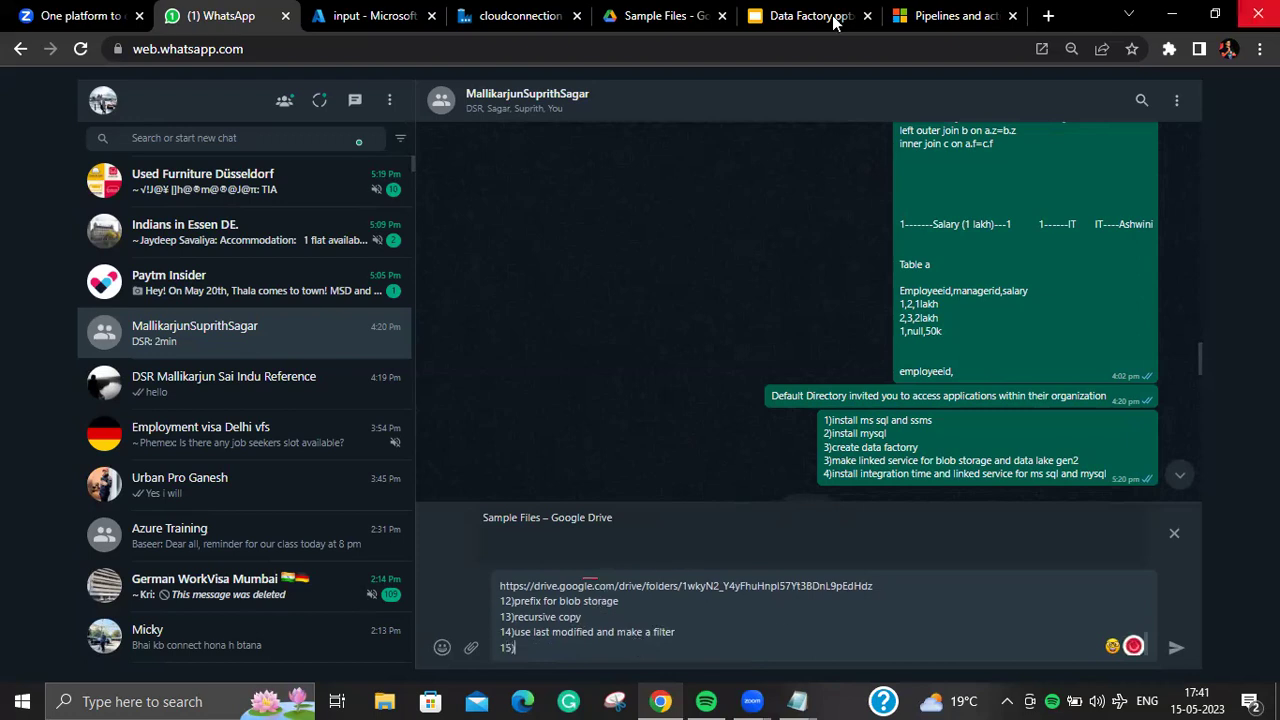
{"action": "left_click", "coordinate": [490, 15]}
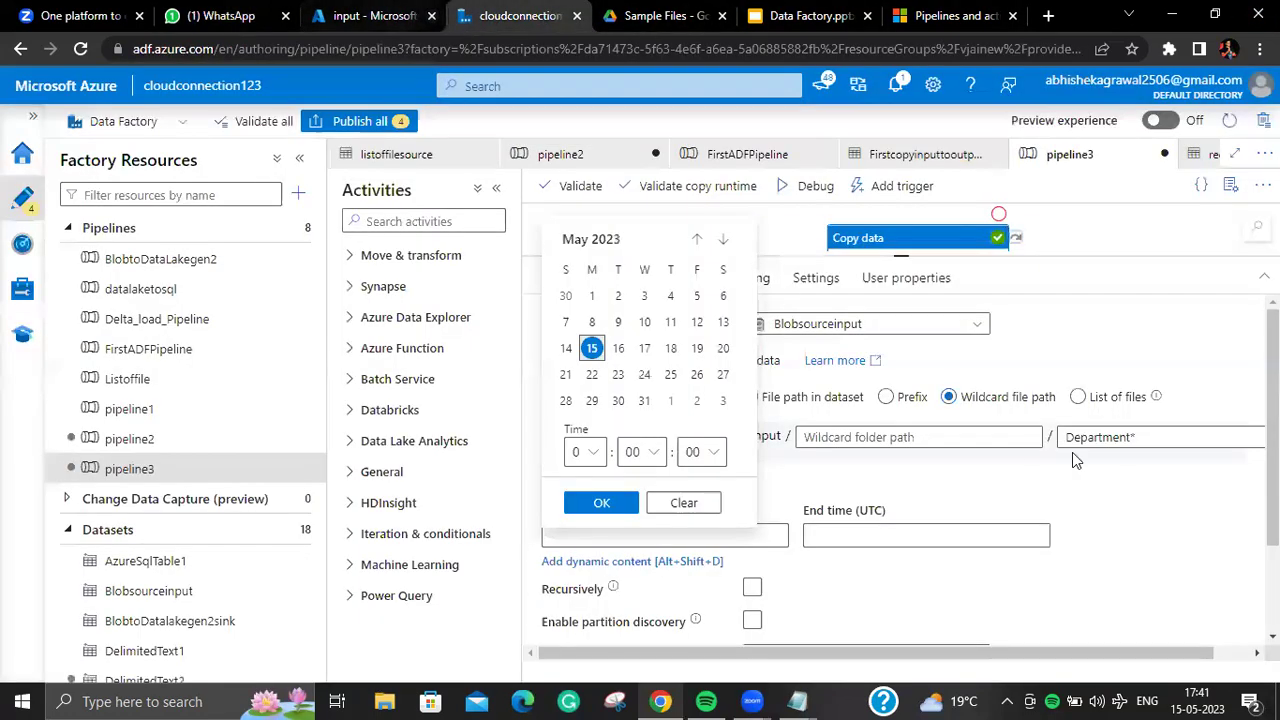
Step: Confirm 5/15/2023, 12:00:00 AM as Recursivecopy's last-modified start time and review the Source settings
{"action": "left_click", "coordinate": [1147, 379]}
{"action": "scroll", "coordinate": [1095, 500], "scroll_direction": "down", "scroll_amount": 2}
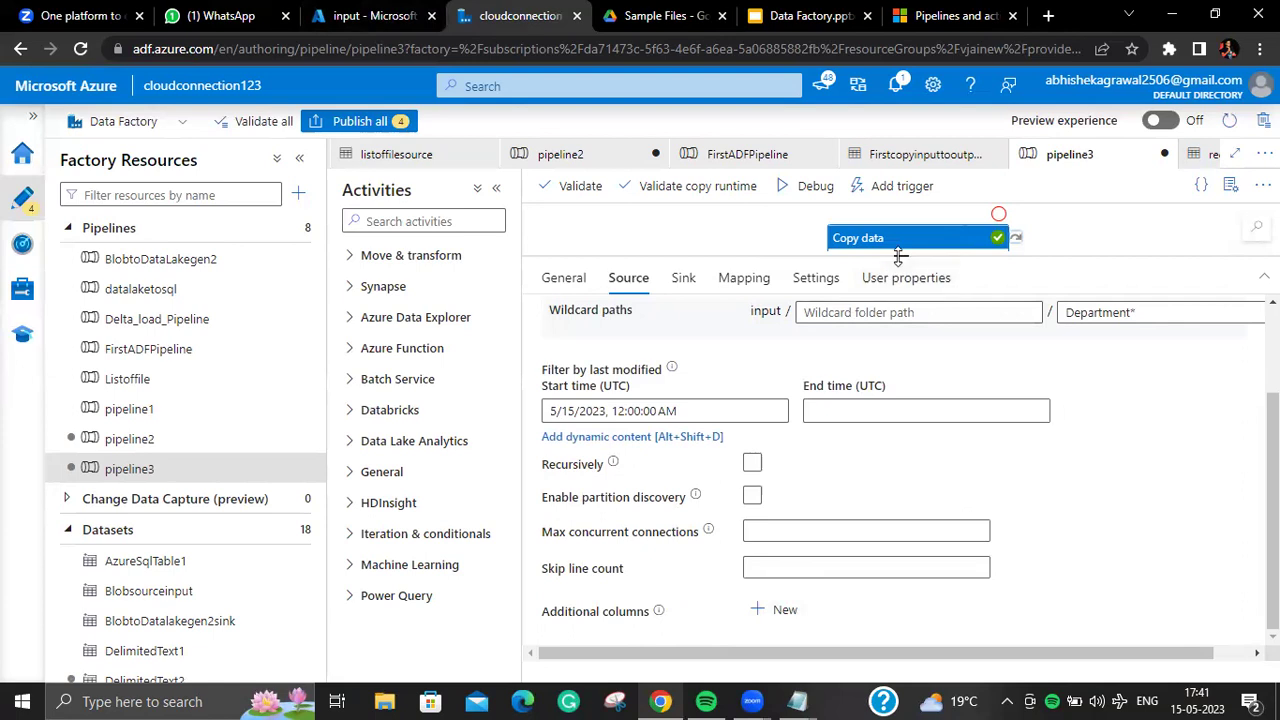
{"action": "left_click_drag", "start_coordinate": [900, 257], "coordinate": [903, 449]}
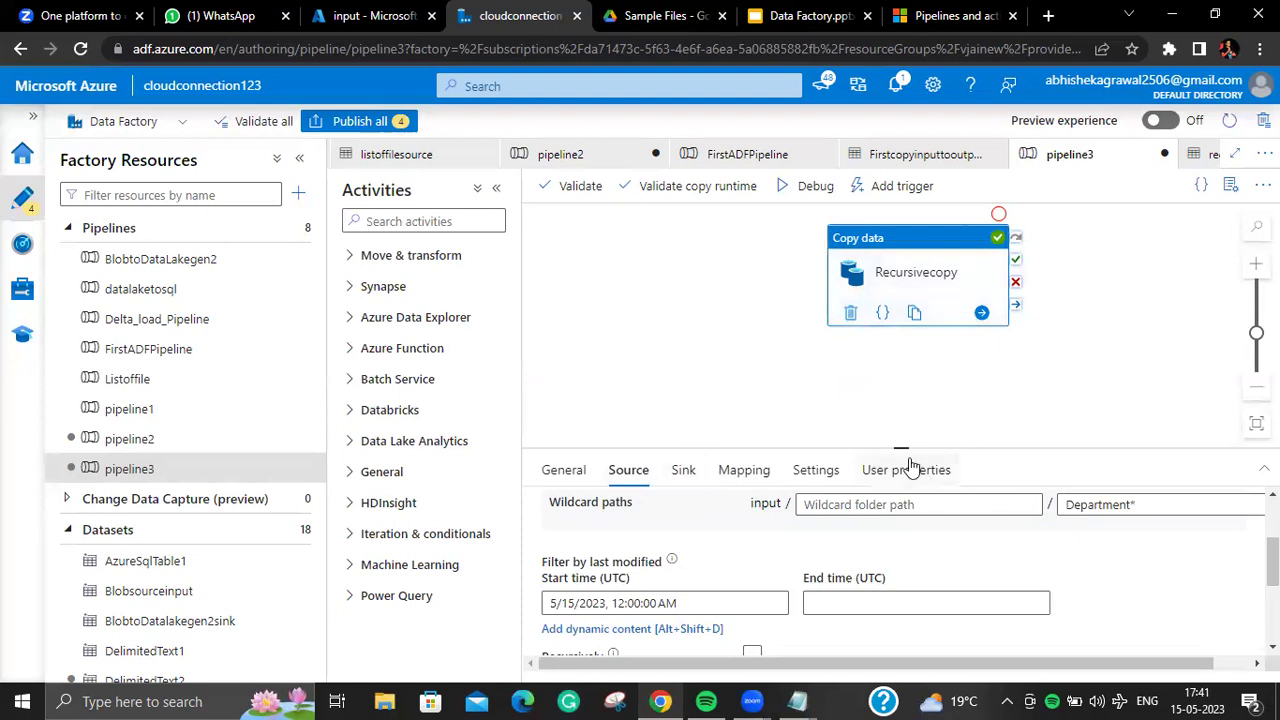
{"action": "left_click_drag", "start_coordinate": [903, 449], "coordinate": [902, 323]}
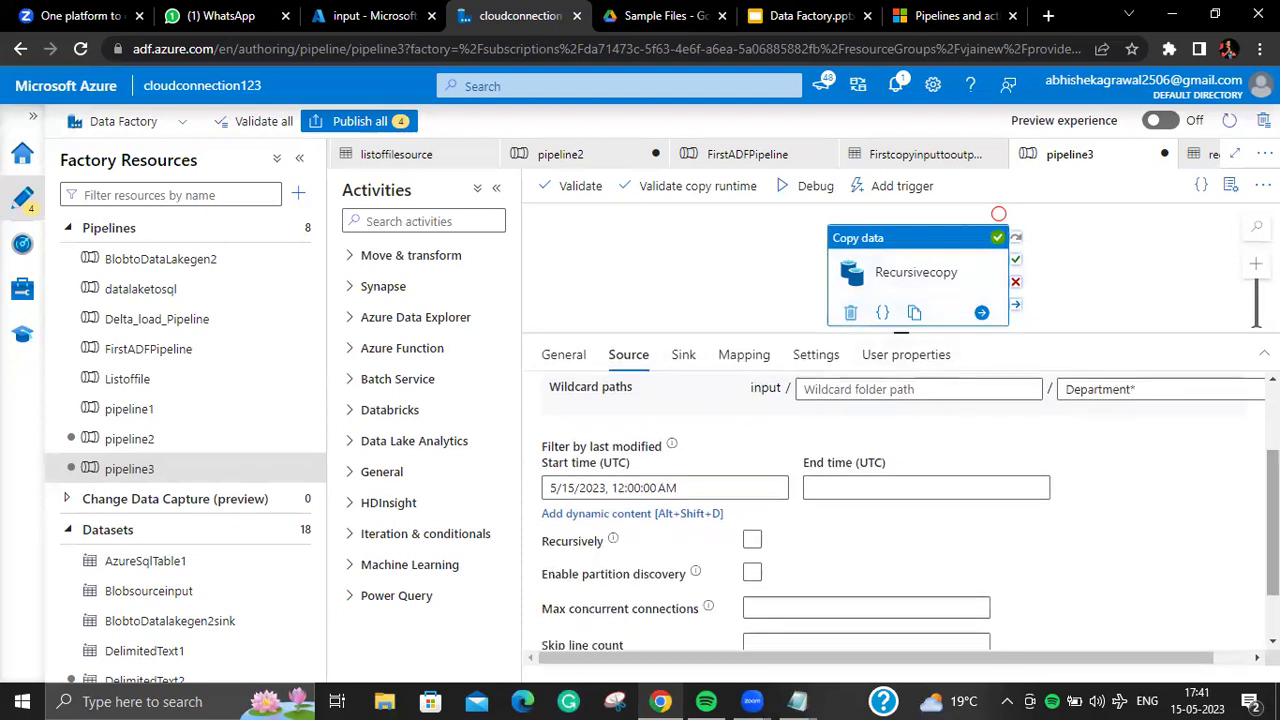
{"action": "scroll", "coordinate": [1000, 500], "scroll_direction": "down", "scroll_amount": 2}
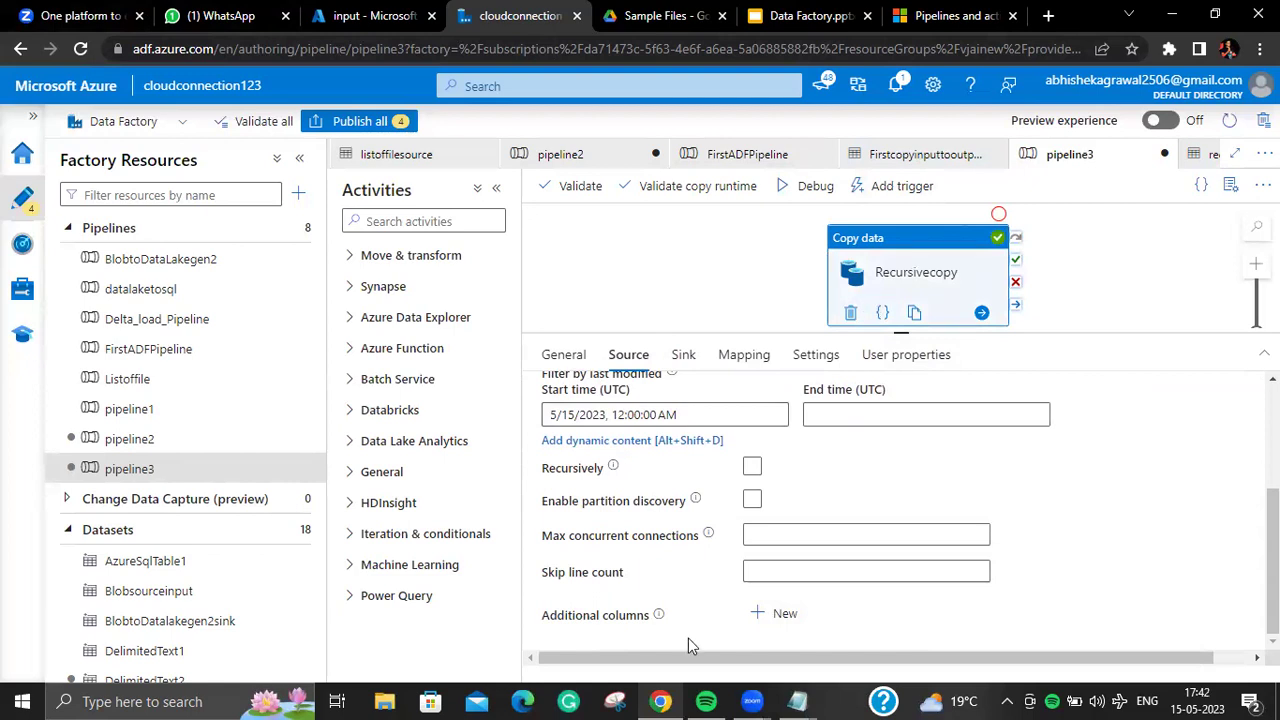
{"action": "left_click", "coordinate": [175, 12]}
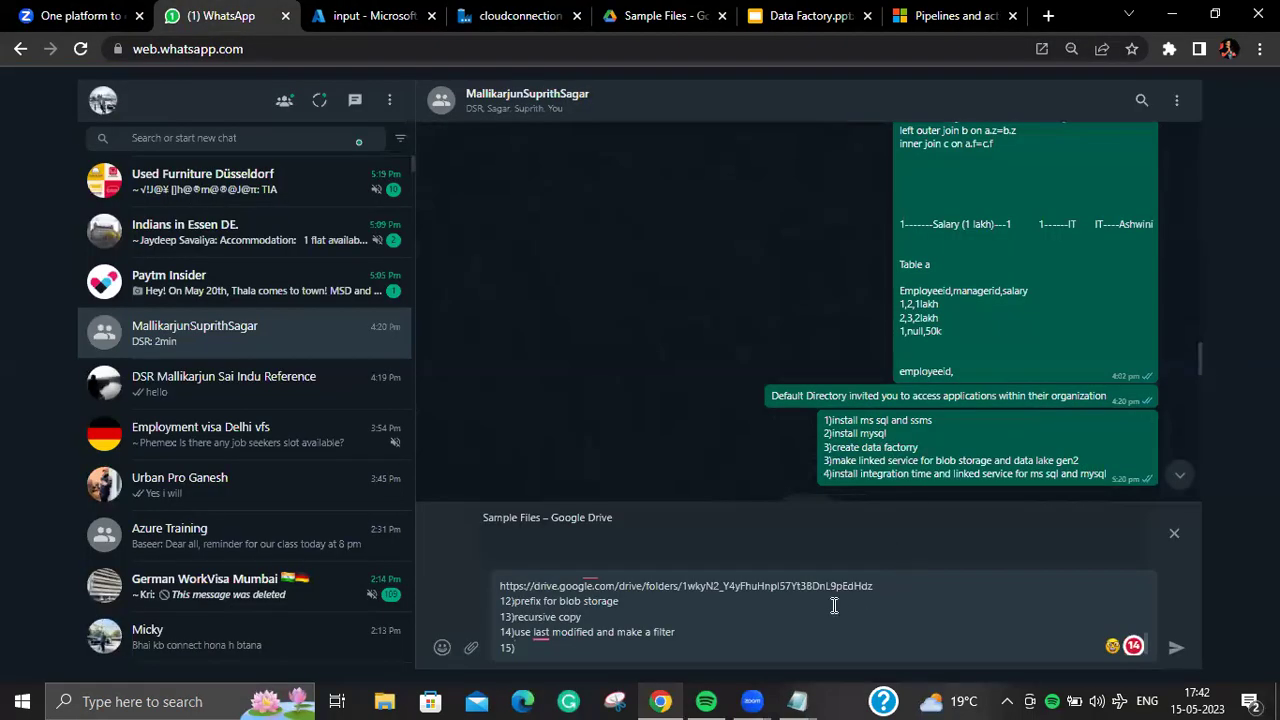
Step: Add item 15 'use additional column (add filename)' to the draft and start line 16
{"action": "left_click", "coordinate": [577, 652]}
{"action": "type", "text": "ad"}
{"action": "key", "text": "BackSpace"}
{"action": "type", "text": "use additional column"}
{"action": "mouse_move", "coordinate": [576, 648]}
{"action": "key", "text": "shift+Return"}
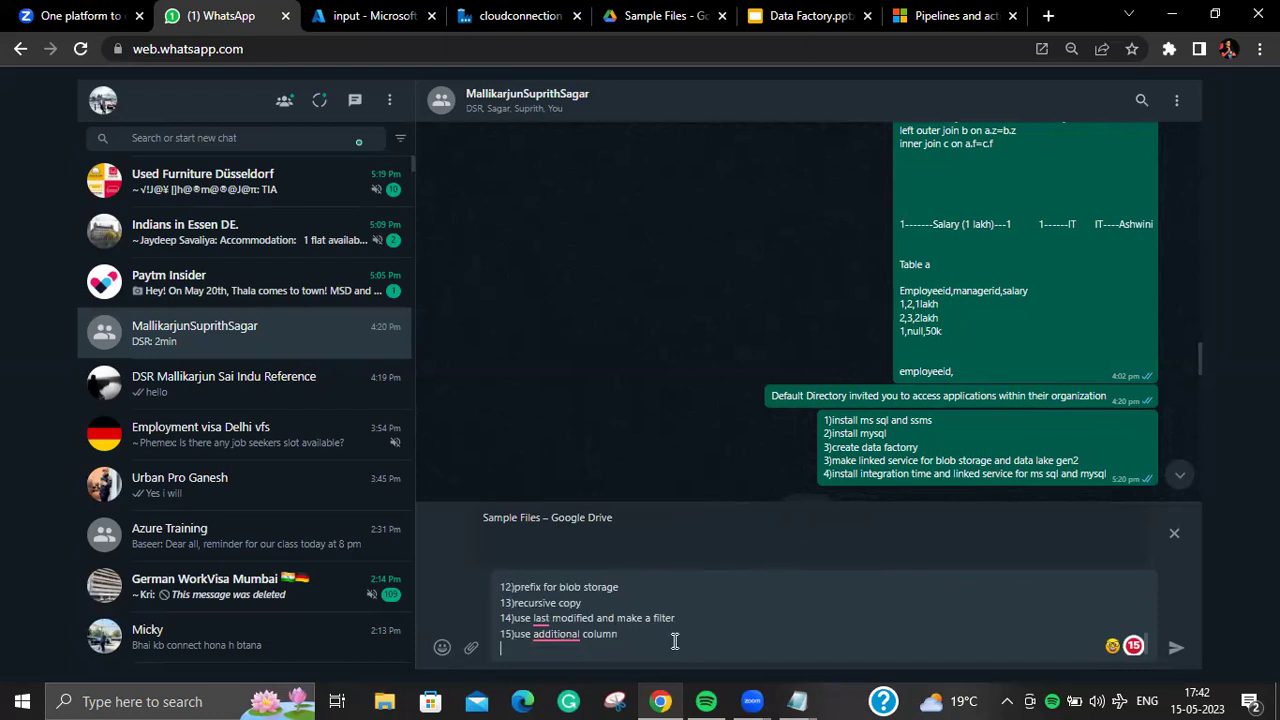
{"action": "type", "text": "16)"}
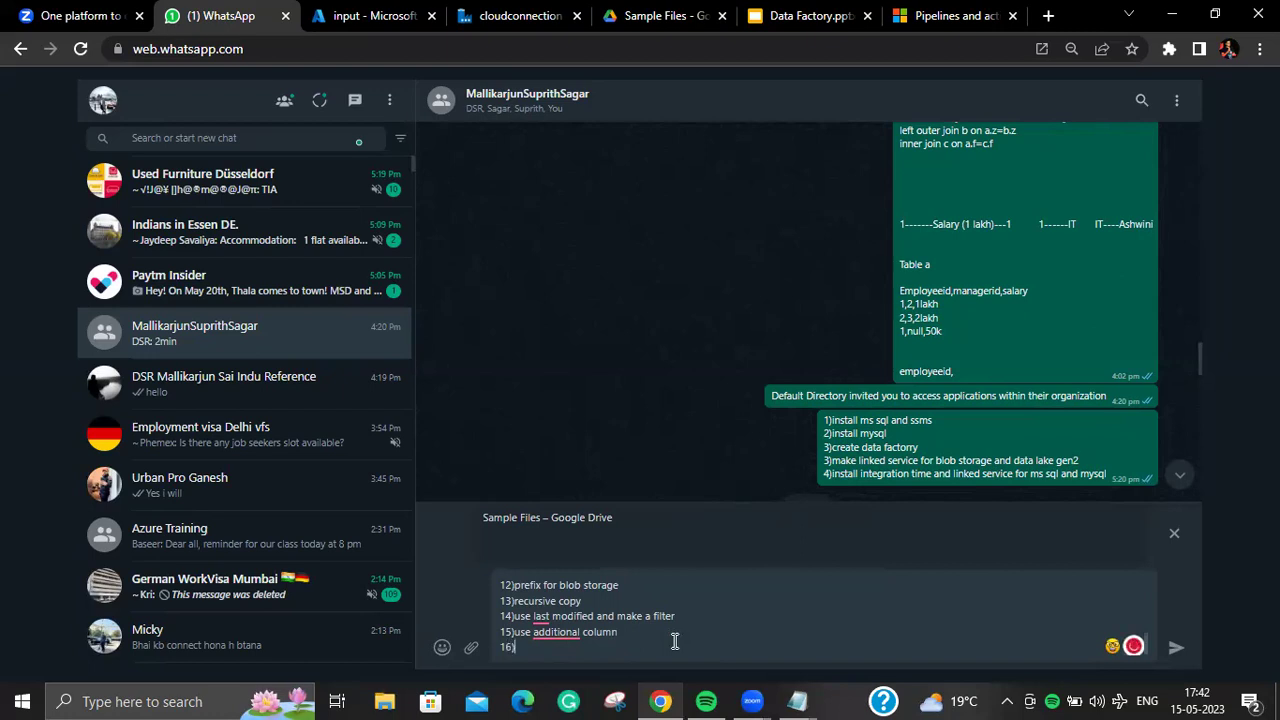
{"action": "type", "text": "(add filename)"}
Step: Open File Explorer maximized on Quick access to view frequent folders and recent files
{"action": "left_click", "coordinate": [1172, 15]}
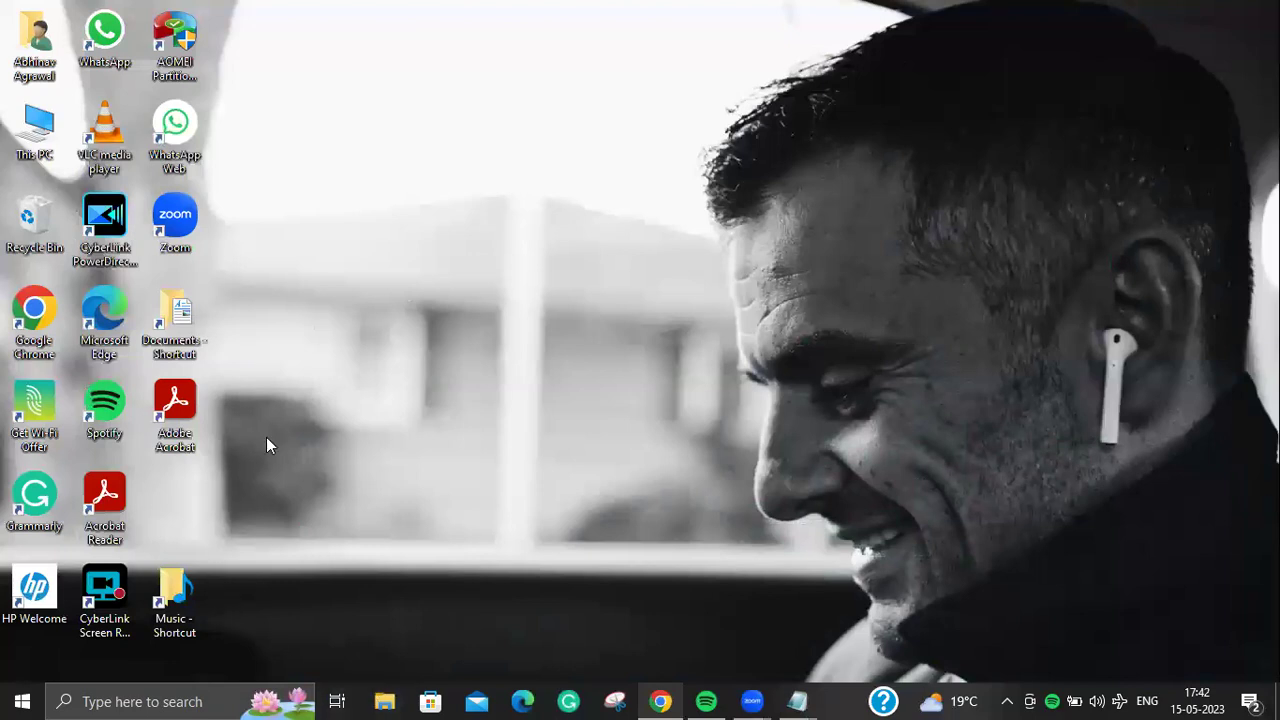
{"action": "key", "text": "super+e"}
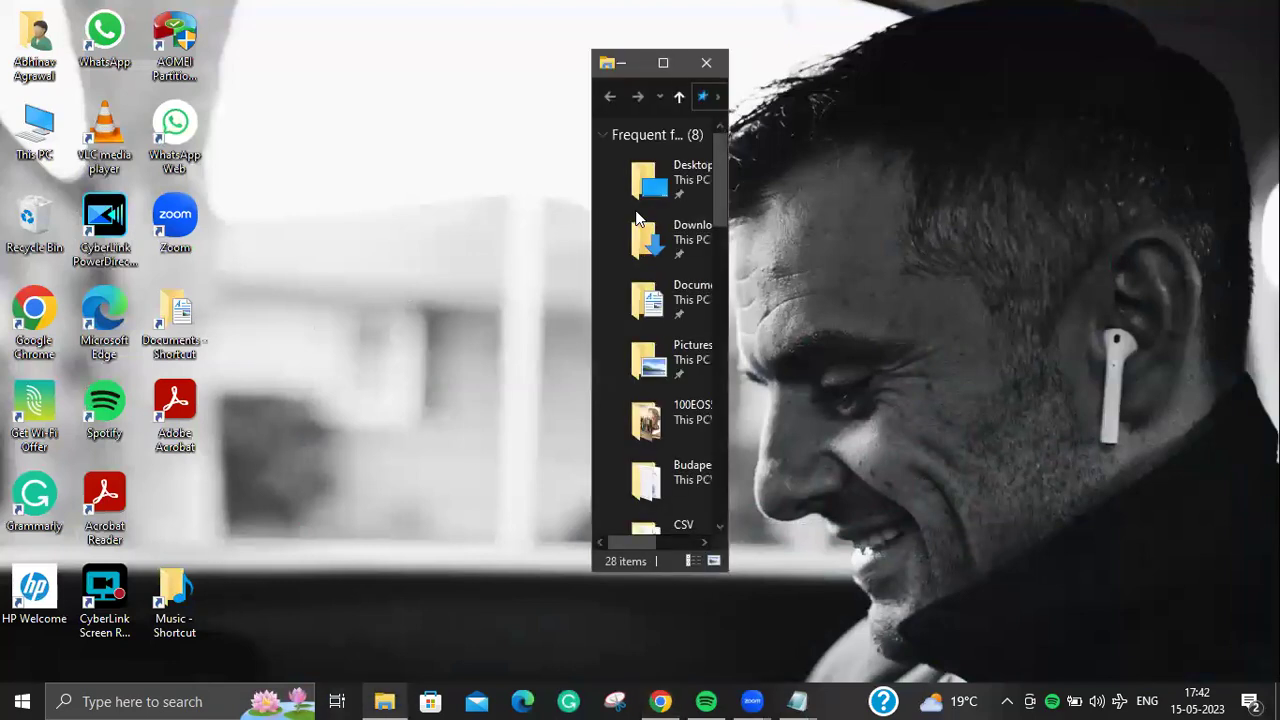
{"action": "left_click", "coordinate": [674, 66]}
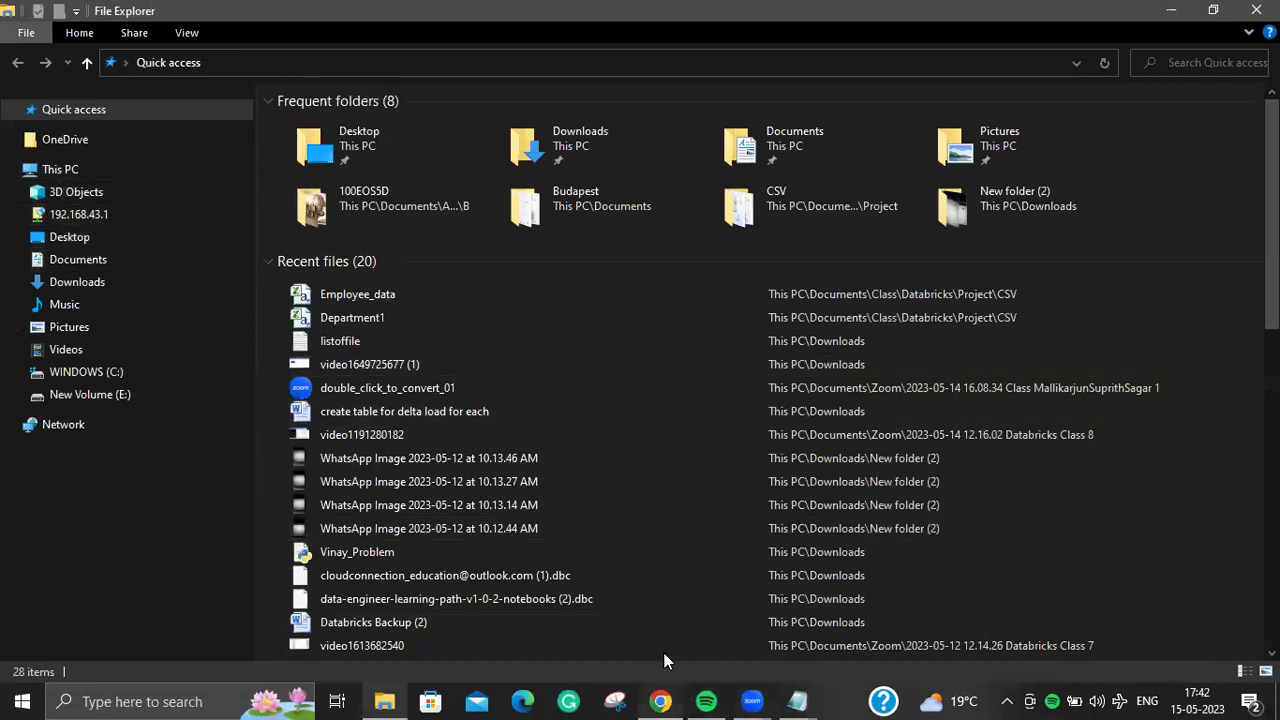
{"action": "left_click", "coordinate": [660, 701]}
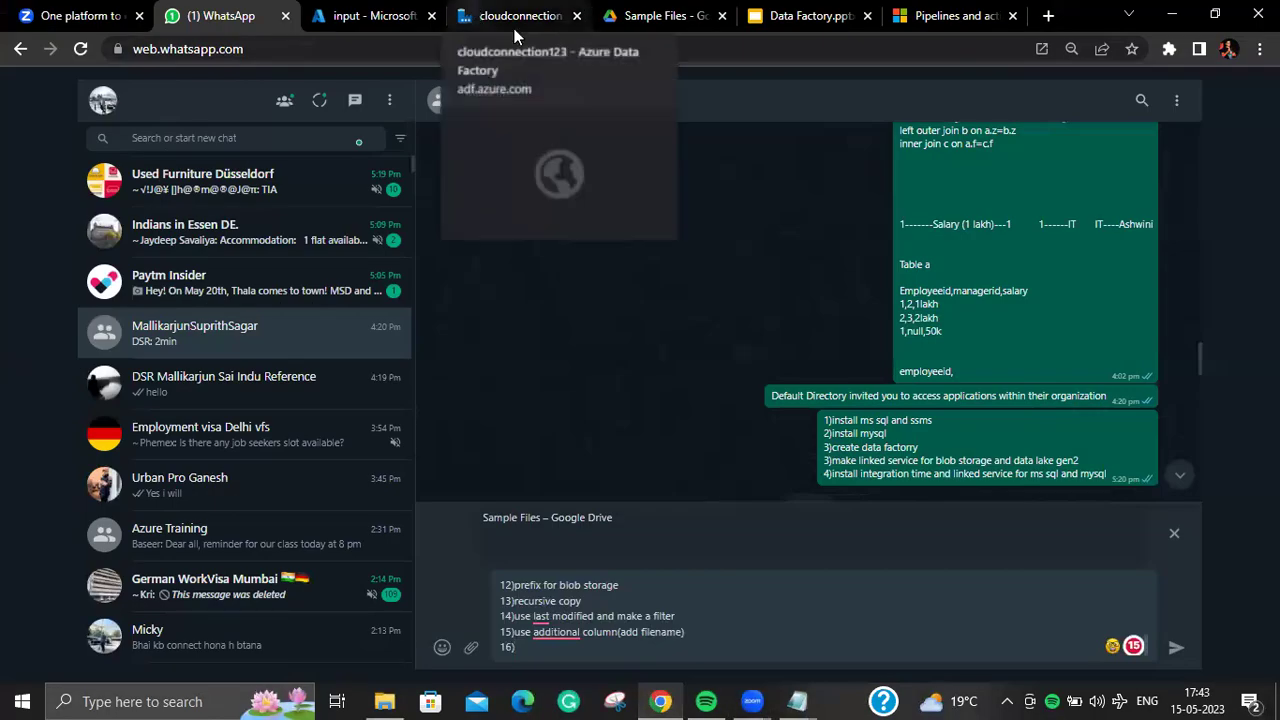
Step: Start a new source dataset in pipeline3 and search the data stores for 'fil'
{"action": "left_click", "coordinate": [514, 28]}
{"action": "scroll", "coordinate": [880, 500], "scroll_direction": "up", "scroll_amount": 3}
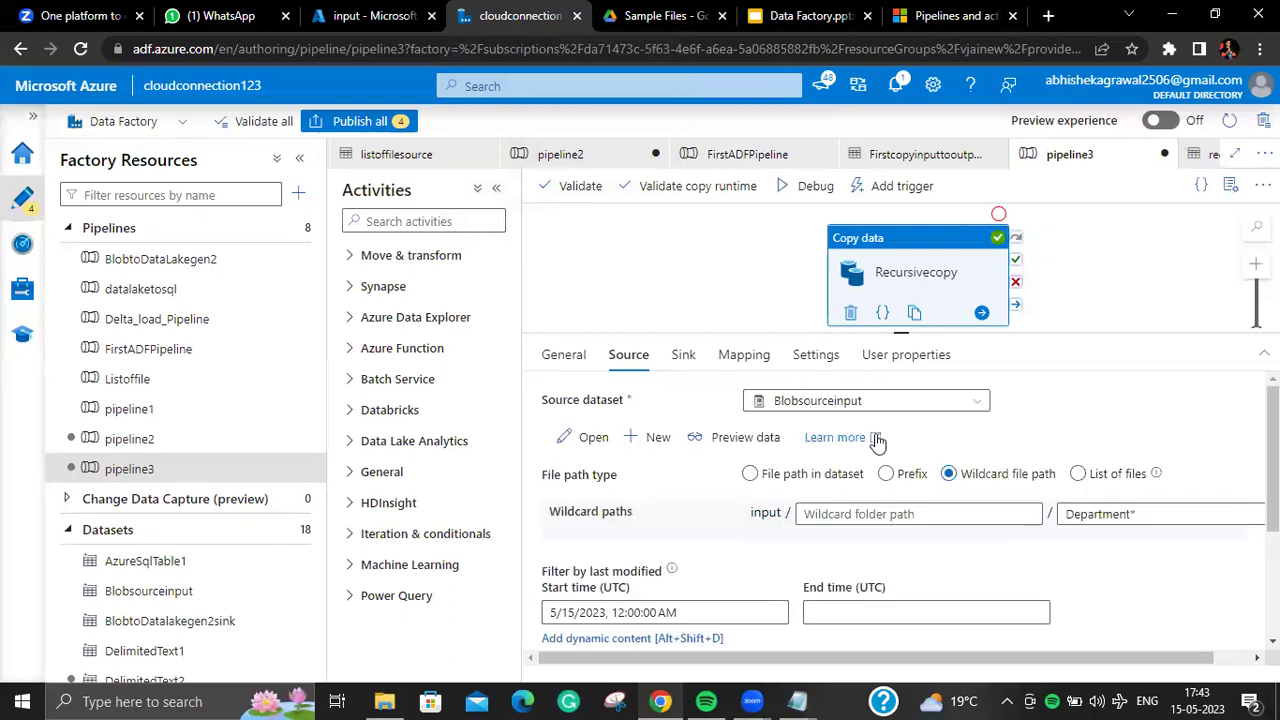
{"action": "left_click", "coordinate": [656, 437]}
{"action": "left_click", "coordinate": [903, 232]}
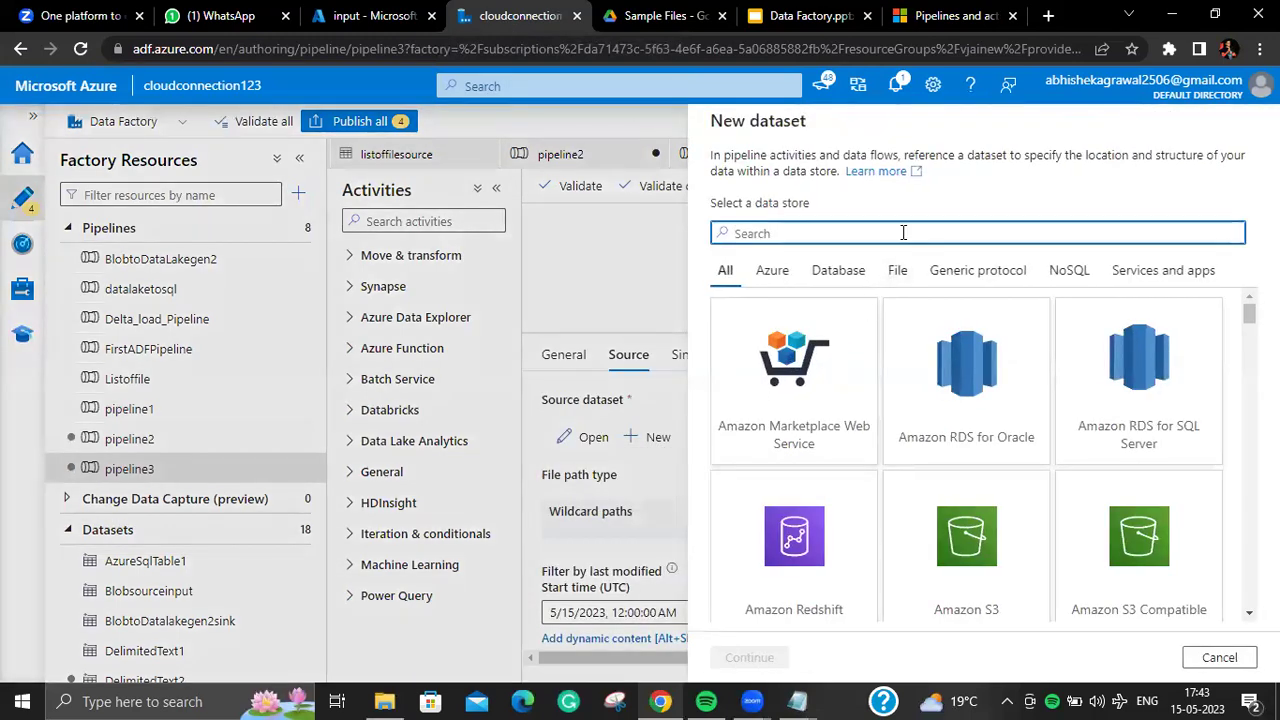
{"action": "type", "text": "fil"}
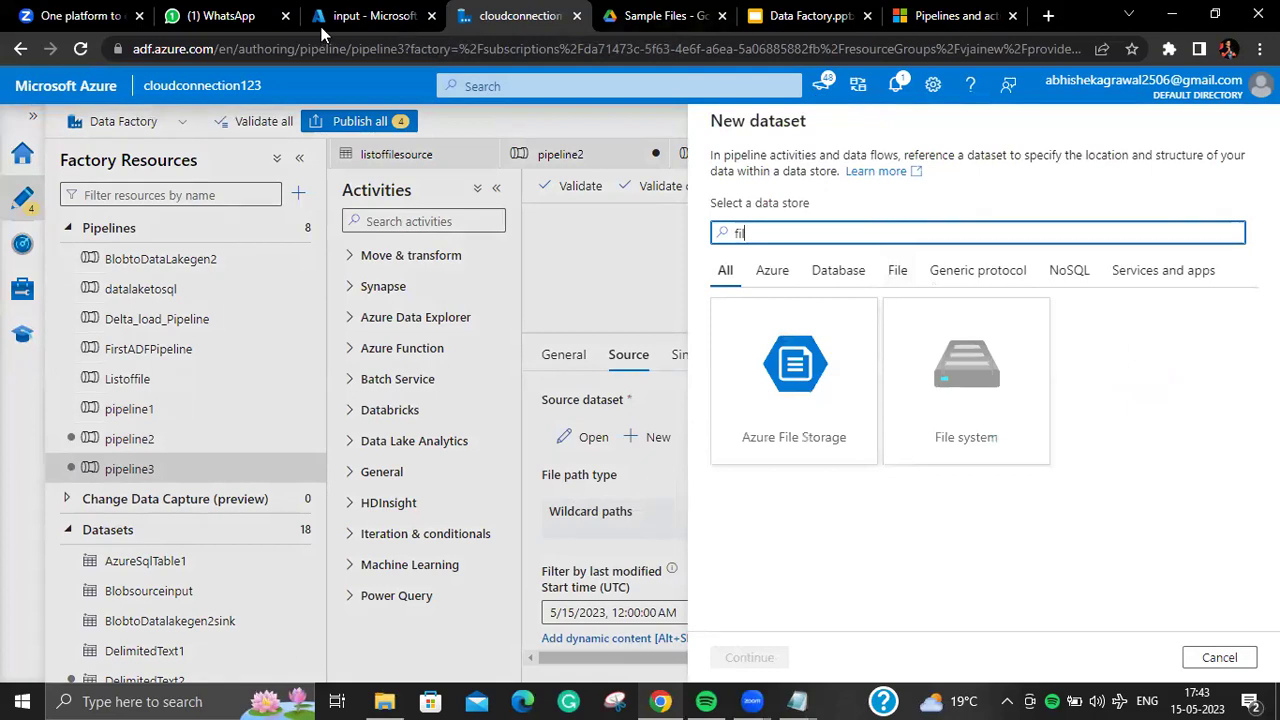
{"action": "left_click", "coordinate": [221, 16]}
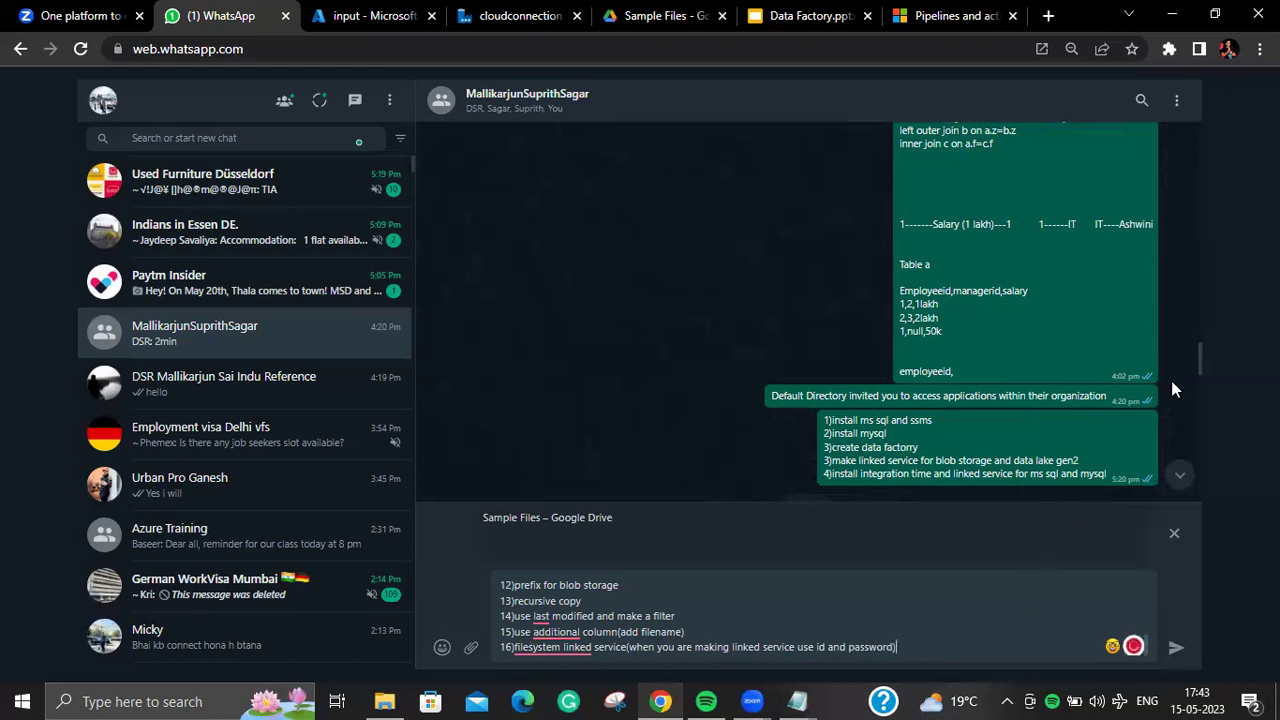
Step: Open the Properties of the recent Department1 file in File Explorer
{"action": "left_click", "coordinate": [1172, 15]}
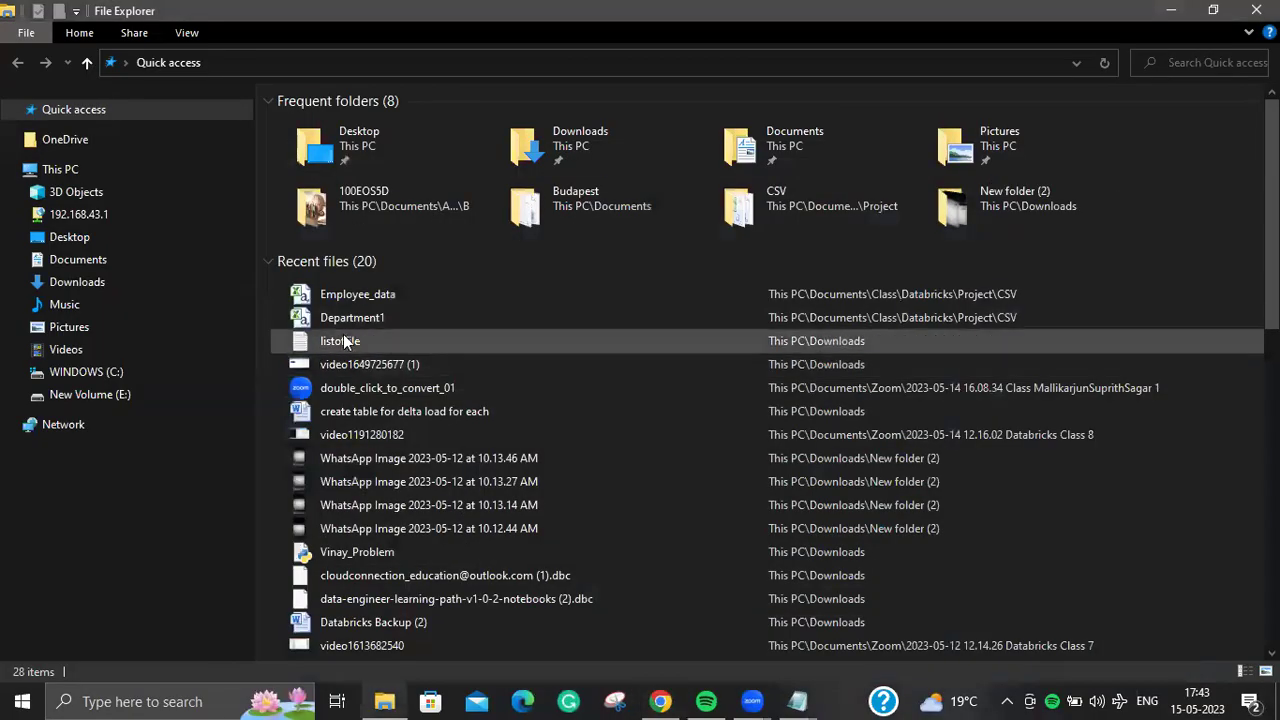
{"action": "double_click", "coordinate": [362, 312]}
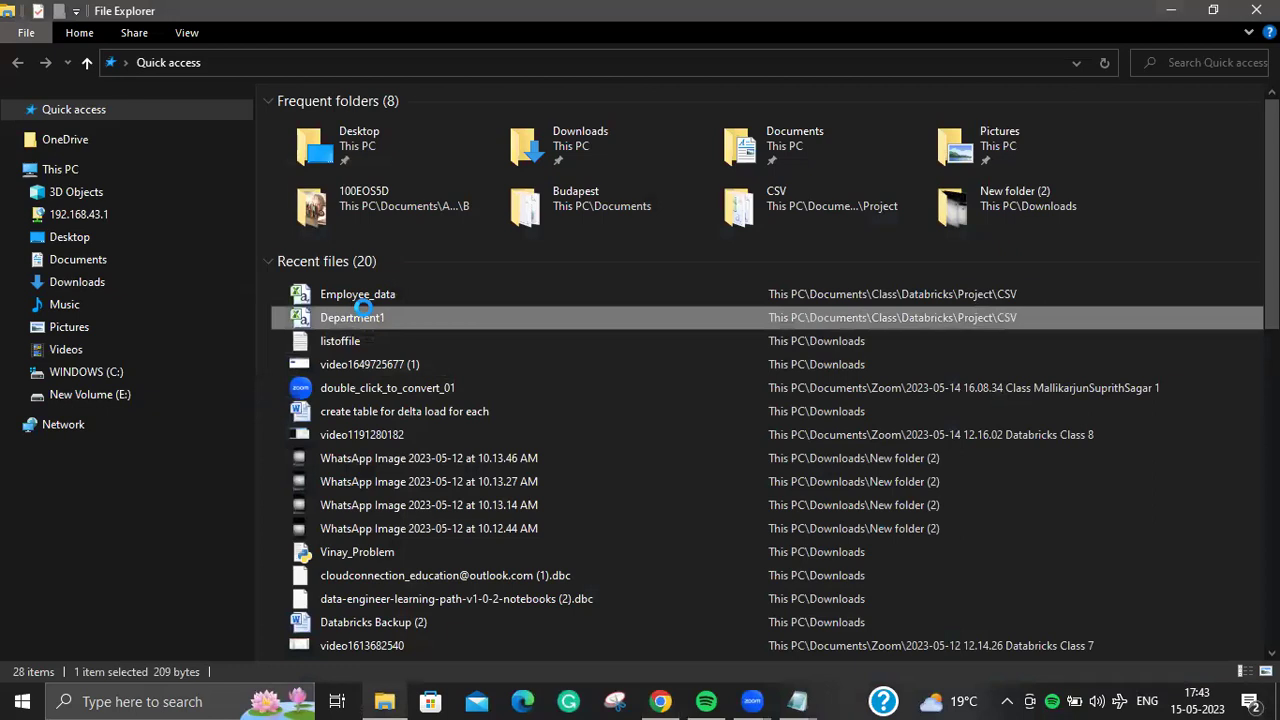
{"action": "right_click", "coordinate": [364, 310]}
{"action": "left_click", "coordinate": [470, 666]}
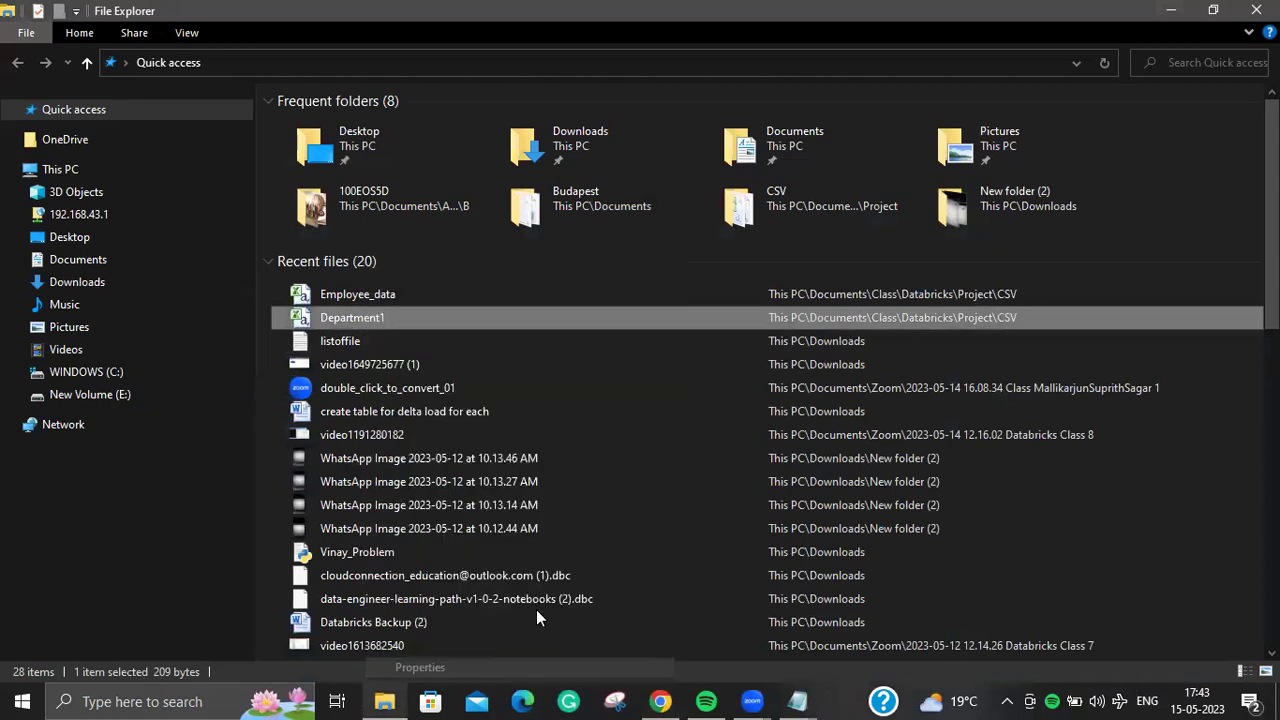
{"action": "left_click", "coordinate": [491, 242]}
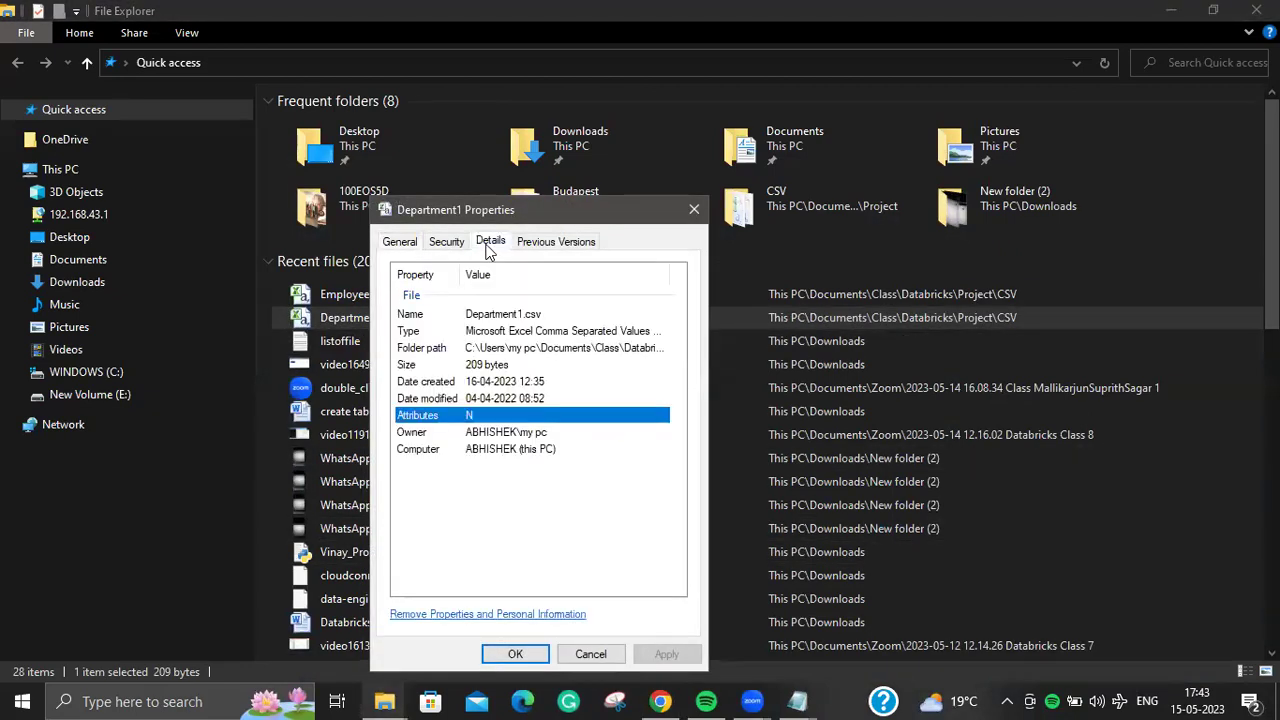
{"action": "left_click", "coordinate": [459, 246]}
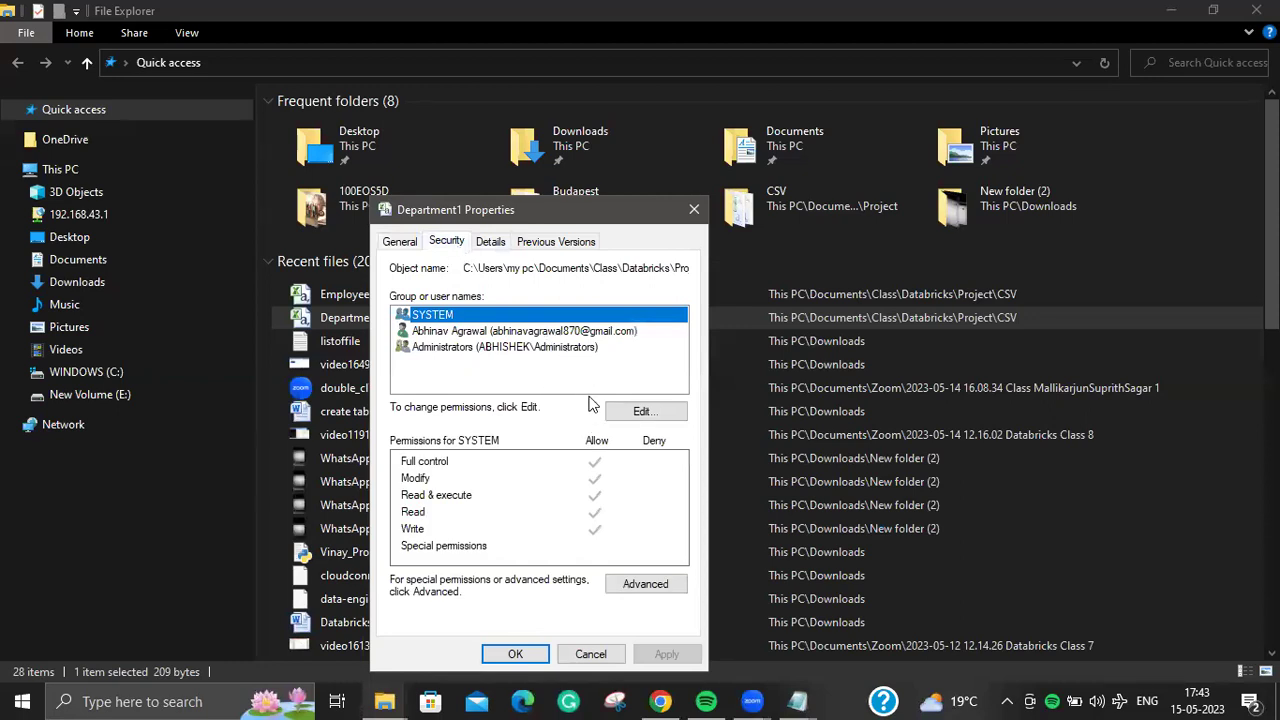
{"action": "left_click", "coordinate": [582, 331]}
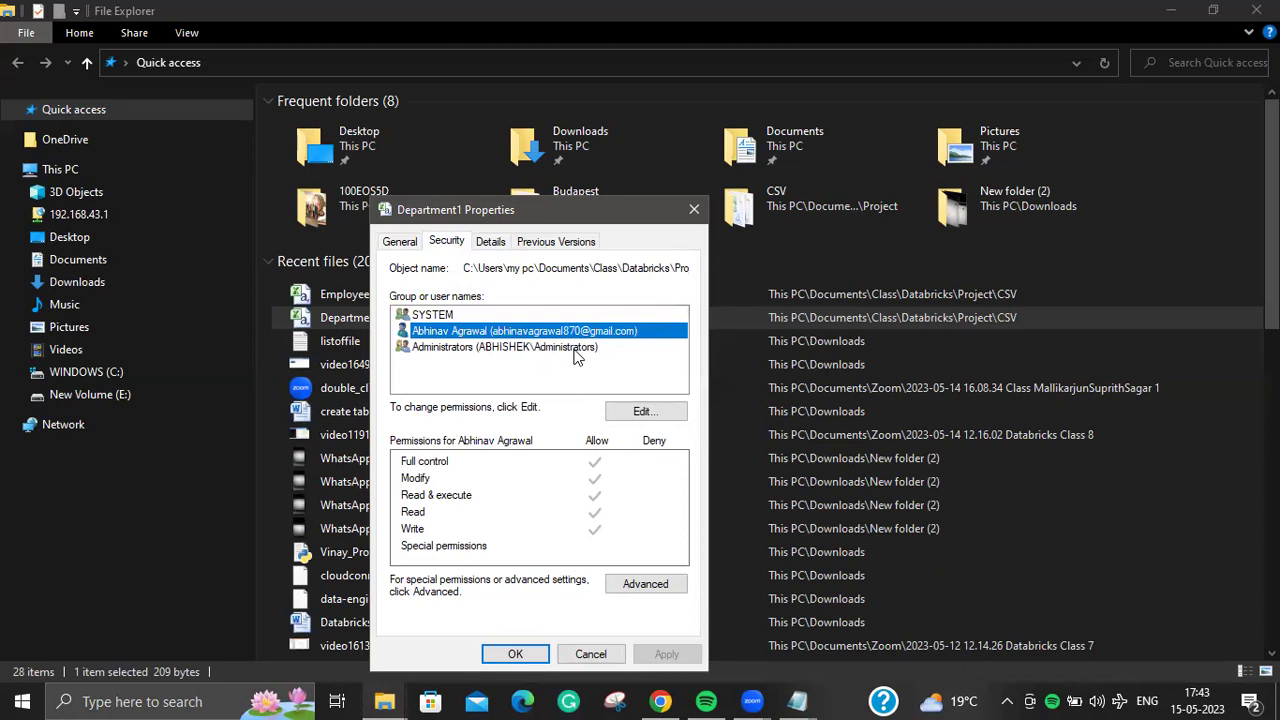
{"action": "left_click", "coordinate": [575, 349]}
{"action": "left_click", "coordinate": [626, 410]}
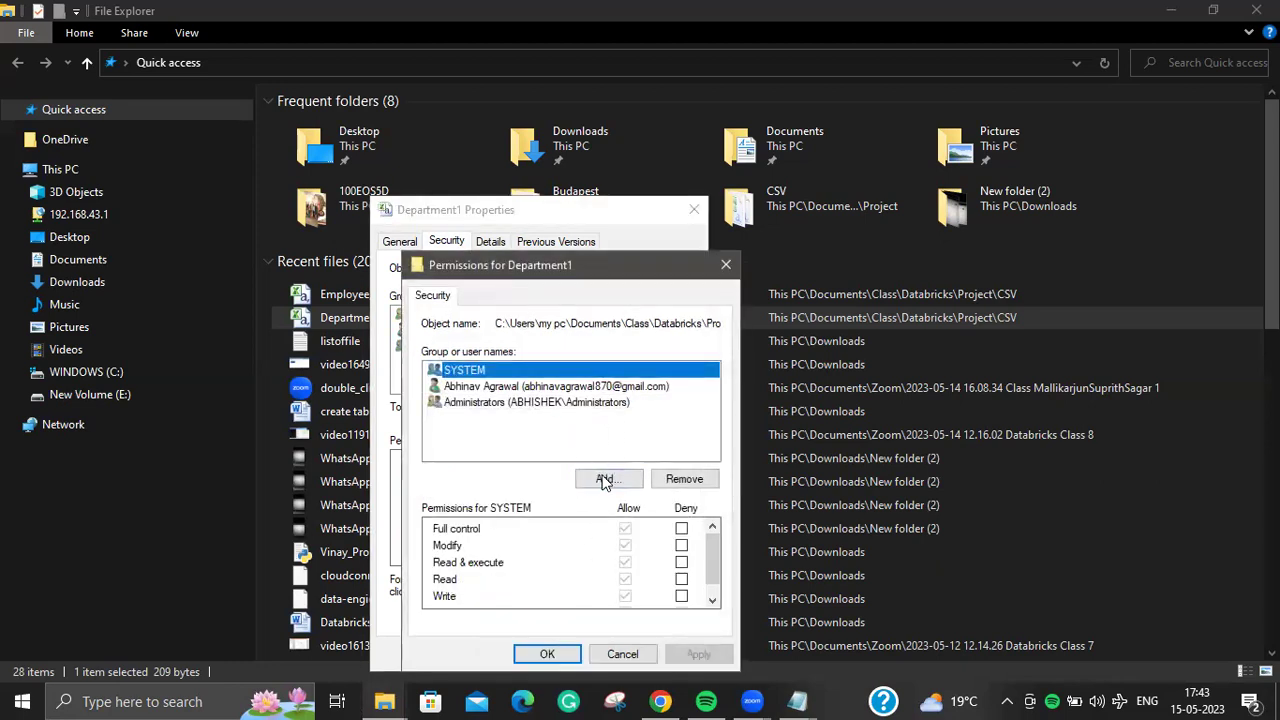
{"action": "left_click_drag", "start_coordinate": [501, 324], "coordinate": [687, 307]}
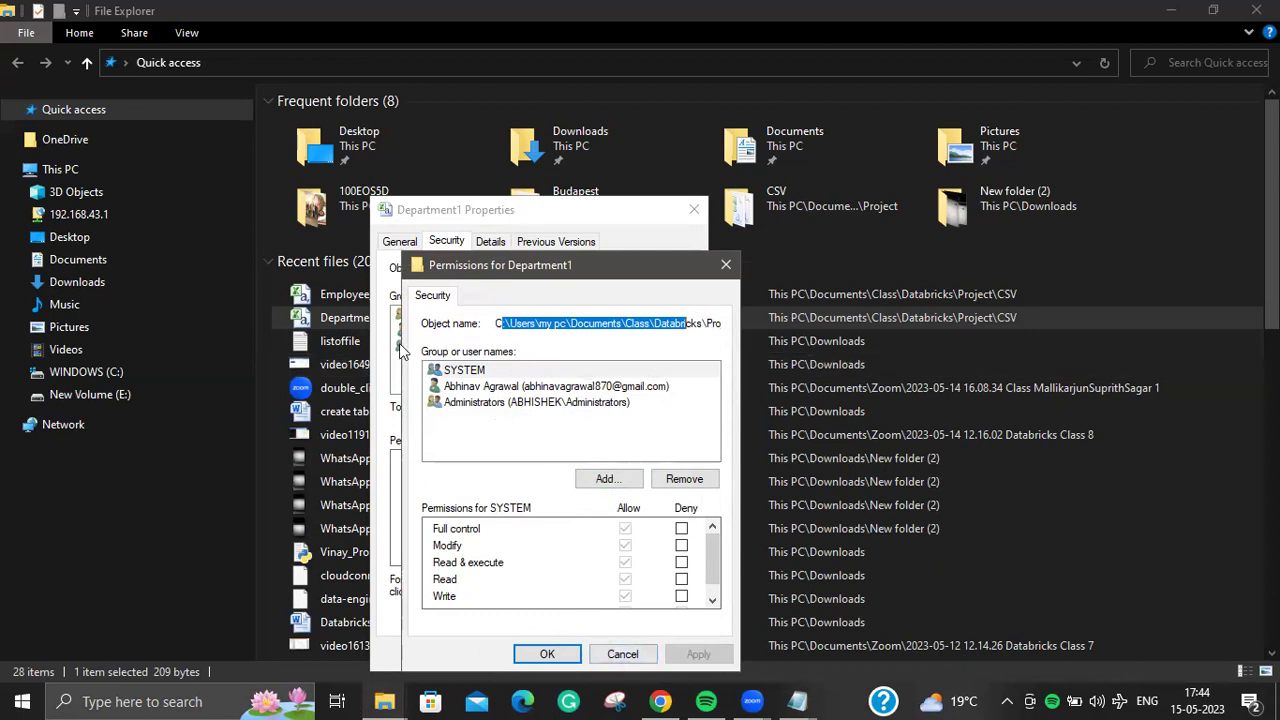
{"action": "left_click", "coordinate": [605, 653]}
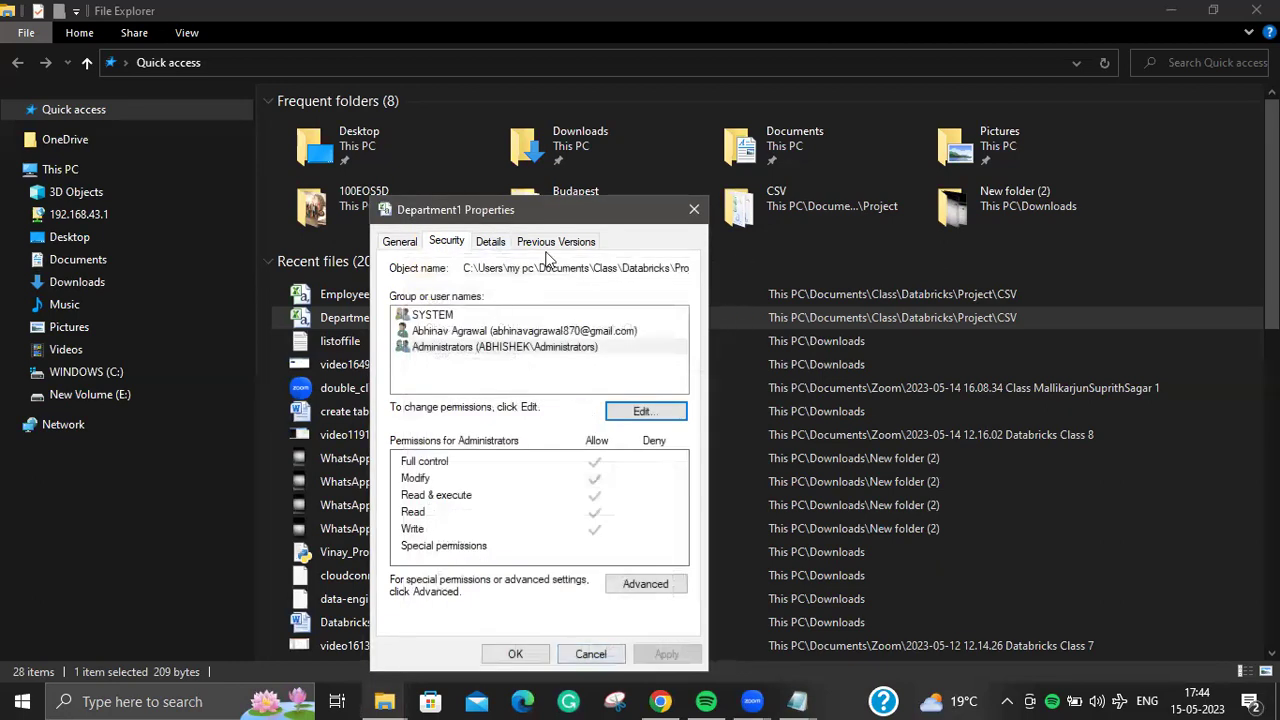
{"action": "left_click", "coordinate": [600, 653]}
Step: Send the 16-step task list with the Sample Files link to the group chat
{"action": "left_click", "coordinate": [670, 700]}
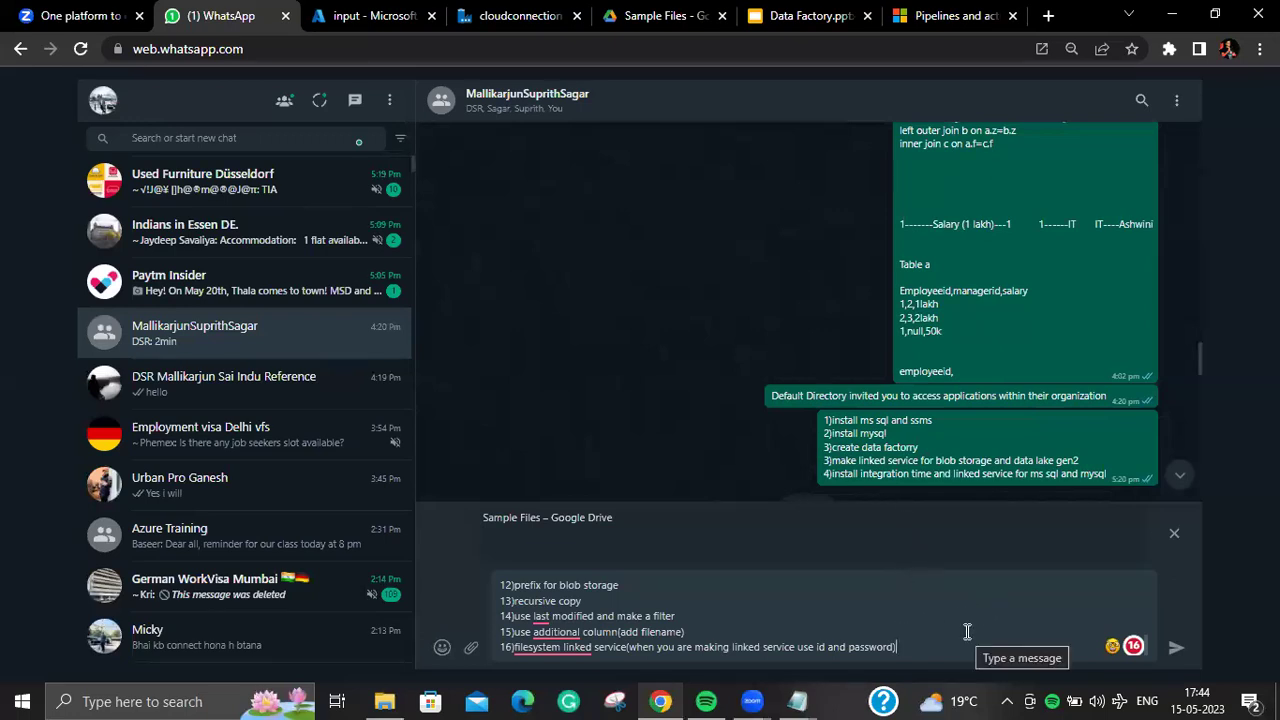
{"action": "key", "text": "Return"}
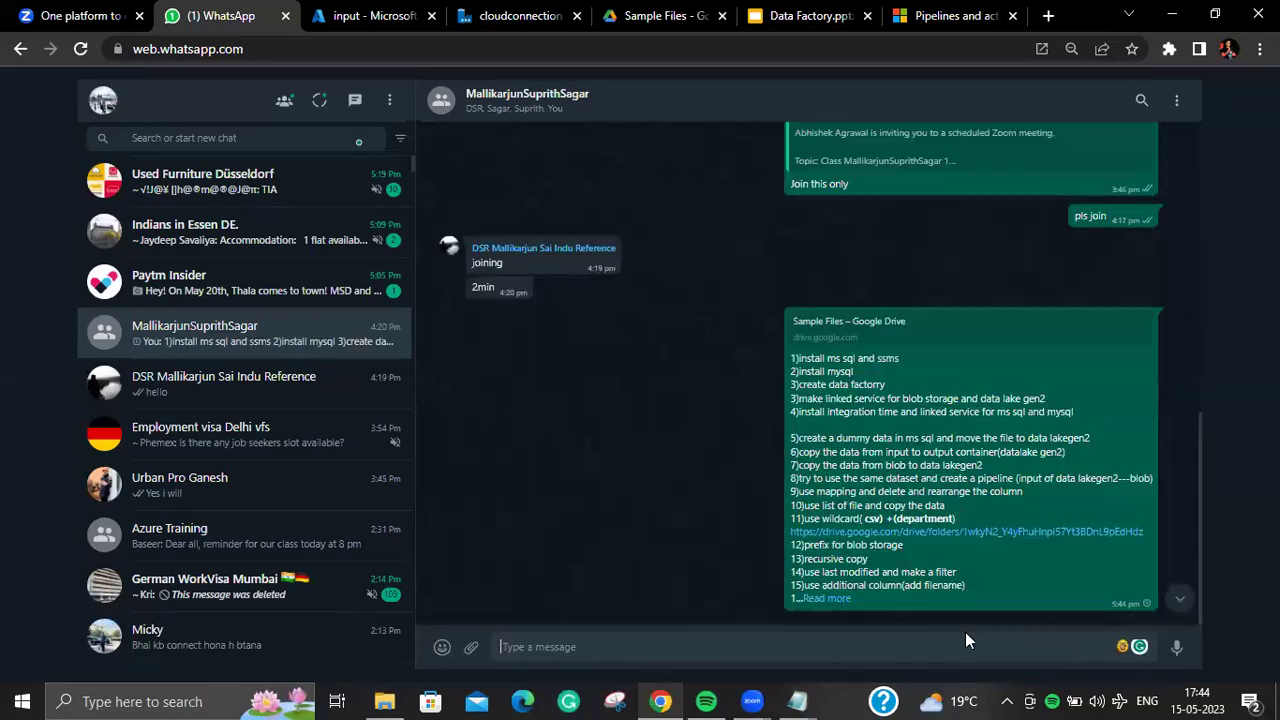
{"action": "type", "text": "arun"}
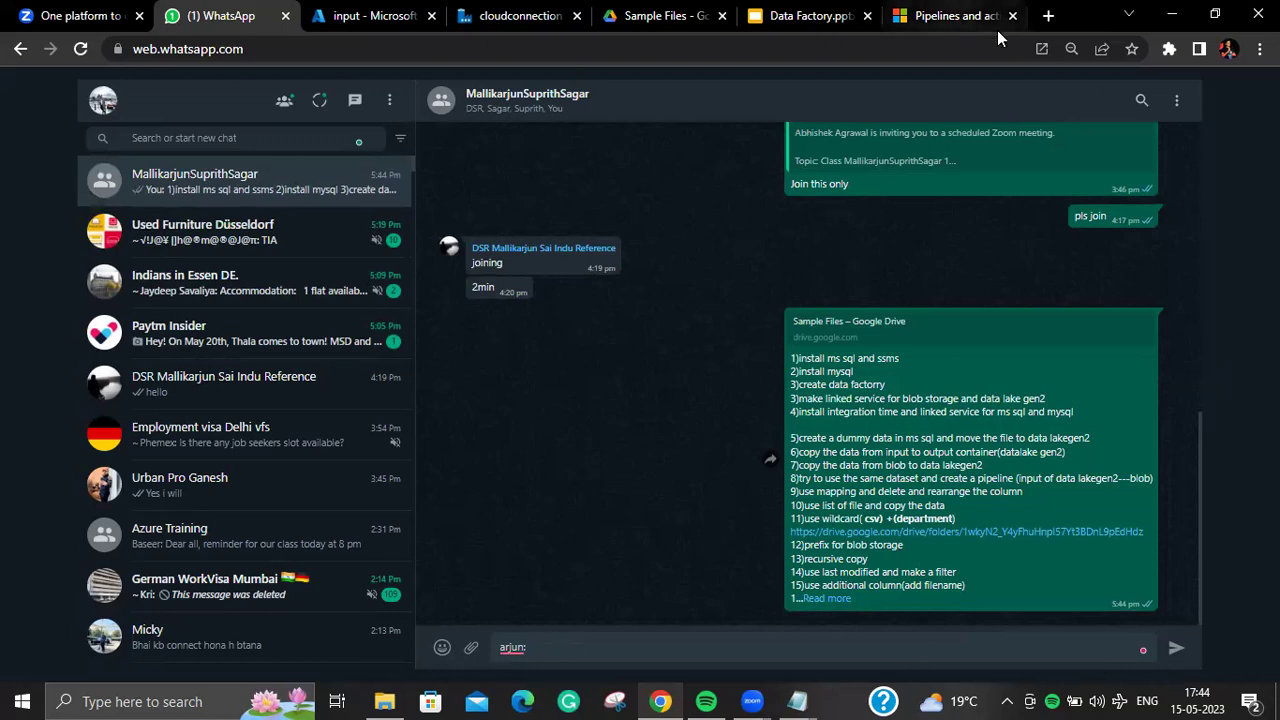
Step: Open a new browser tab and begin entering a web address
{"action": "left_click", "coordinate": [1048, 15]}
{"action": "left_click", "coordinate": [999, 52]}
{"action": "type", "text": "2"}
{"action": "key", "text": "BackSpace"}
Step: Load the W3Schools SQL SELECT tutorial via 'w3s' and select its page address
{"action": "type", "text": "w3s"}
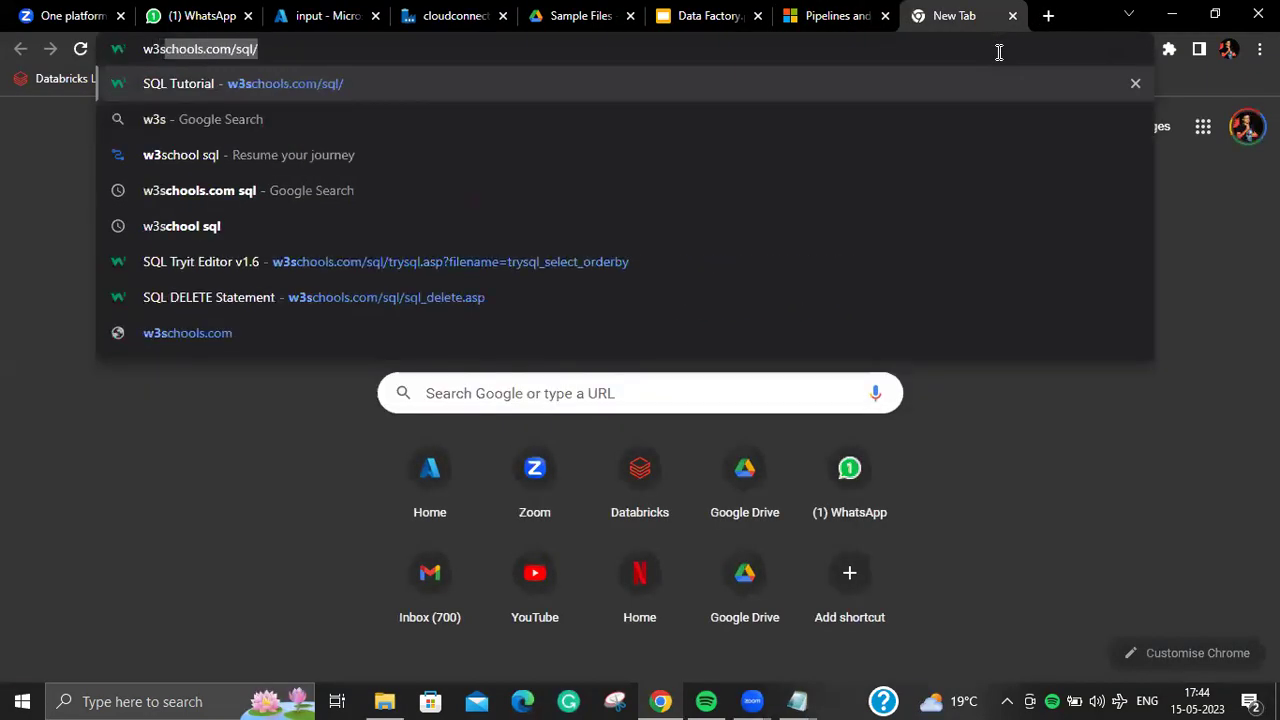
{"action": "key", "text": "Return"}
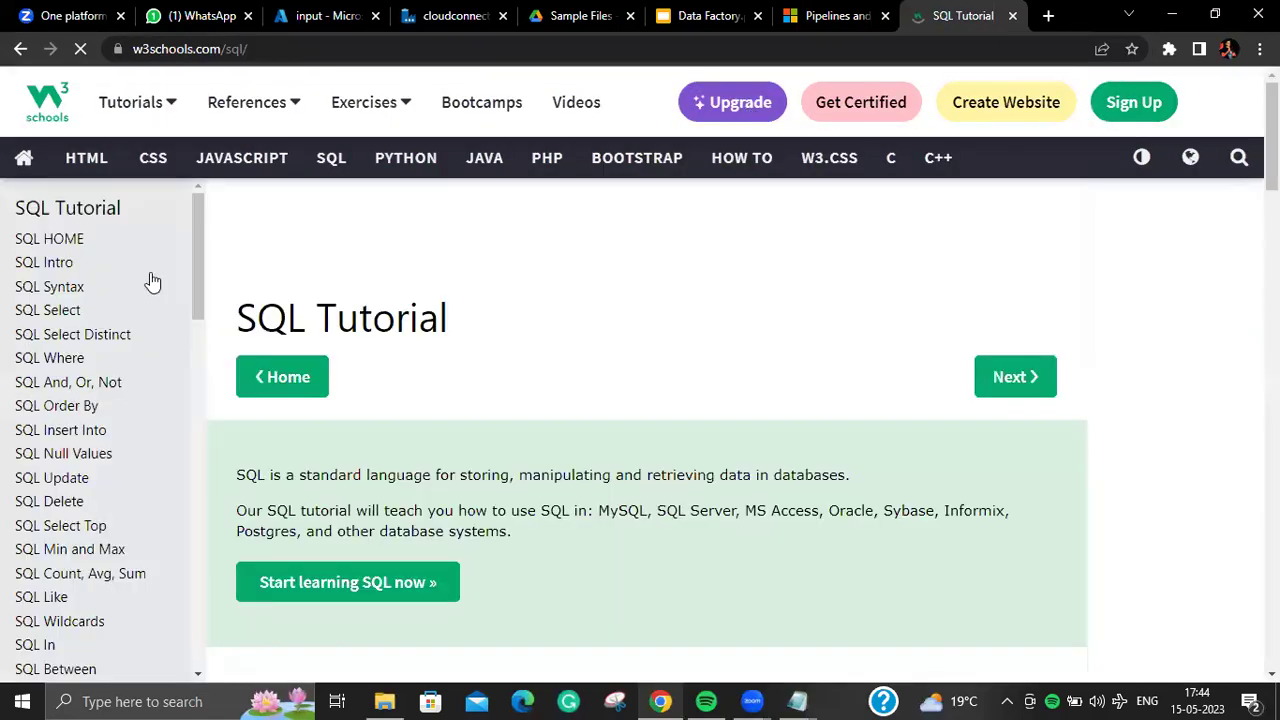
{"action": "left_click_drag", "start_coordinate": [199, 255], "coordinate": [197, 304]}
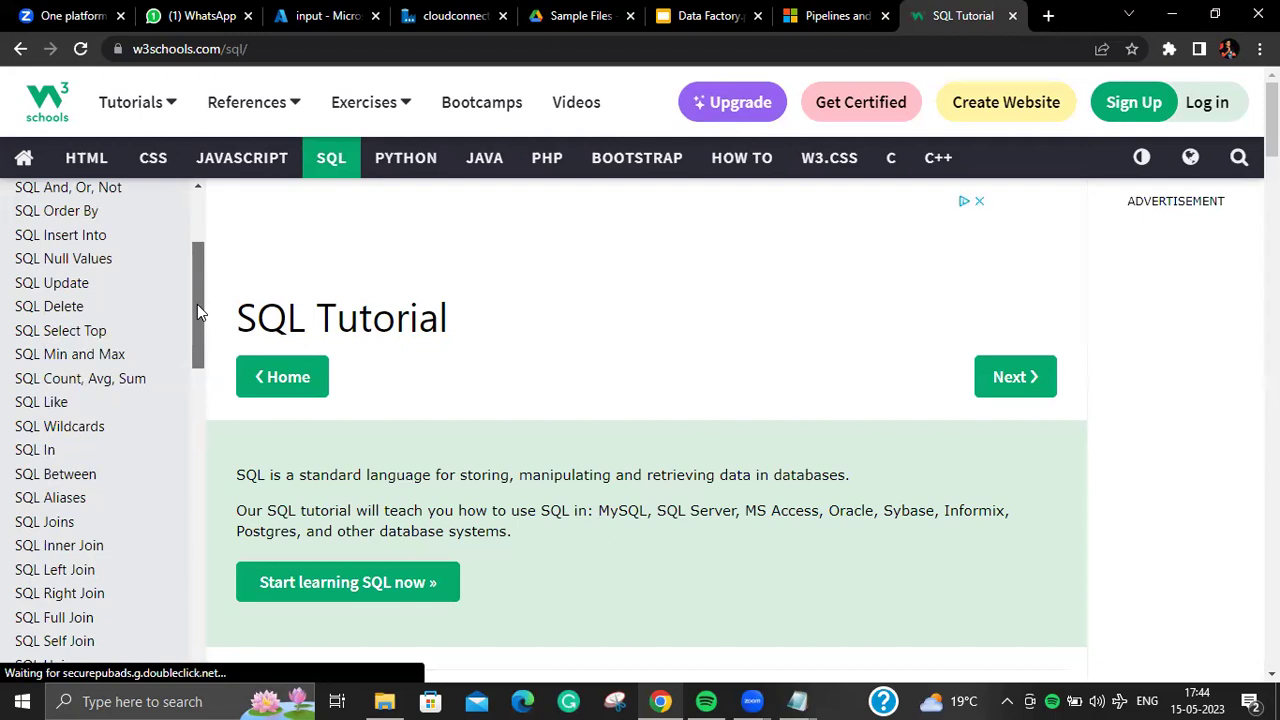
{"action": "left_click", "coordinate": [346, 50]}
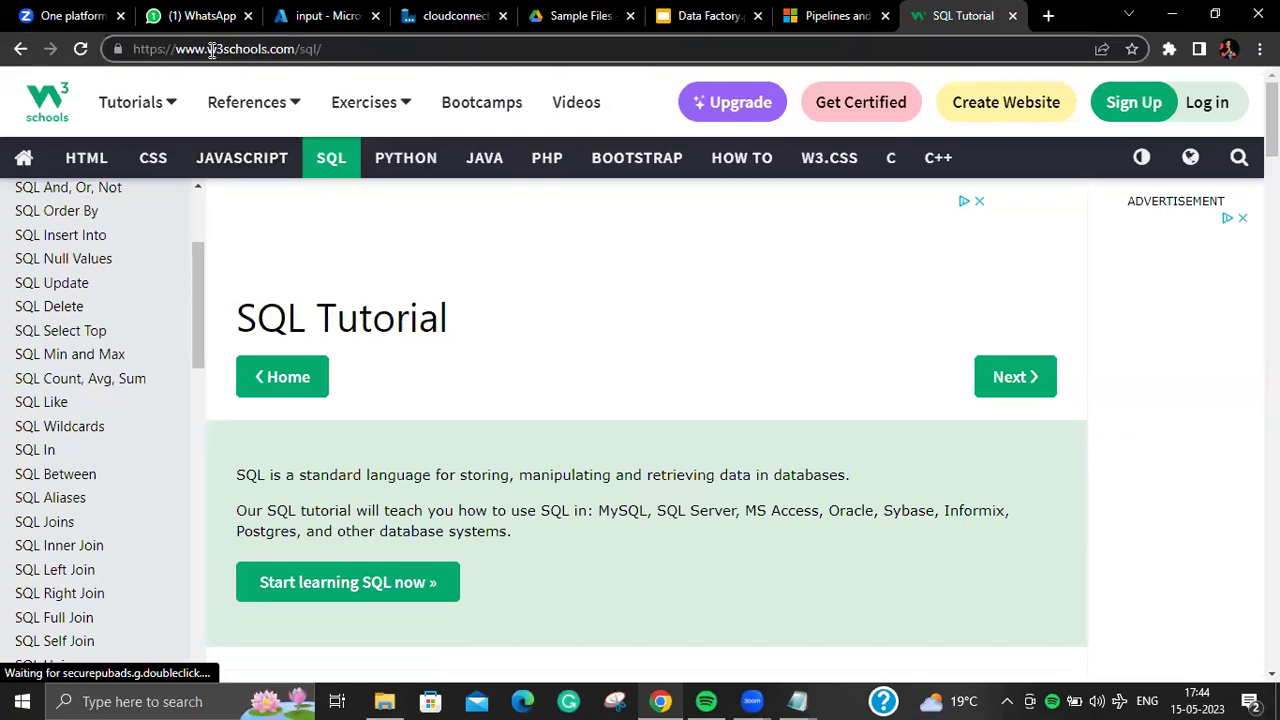
{"action": "left_click_drag", "start_coordinate": [346, 50], "coordinate": [97, 49]}
{"action": "left_click", "coordinate": [384, 50]}
{"action": "key", "text": "ctrl+a"}
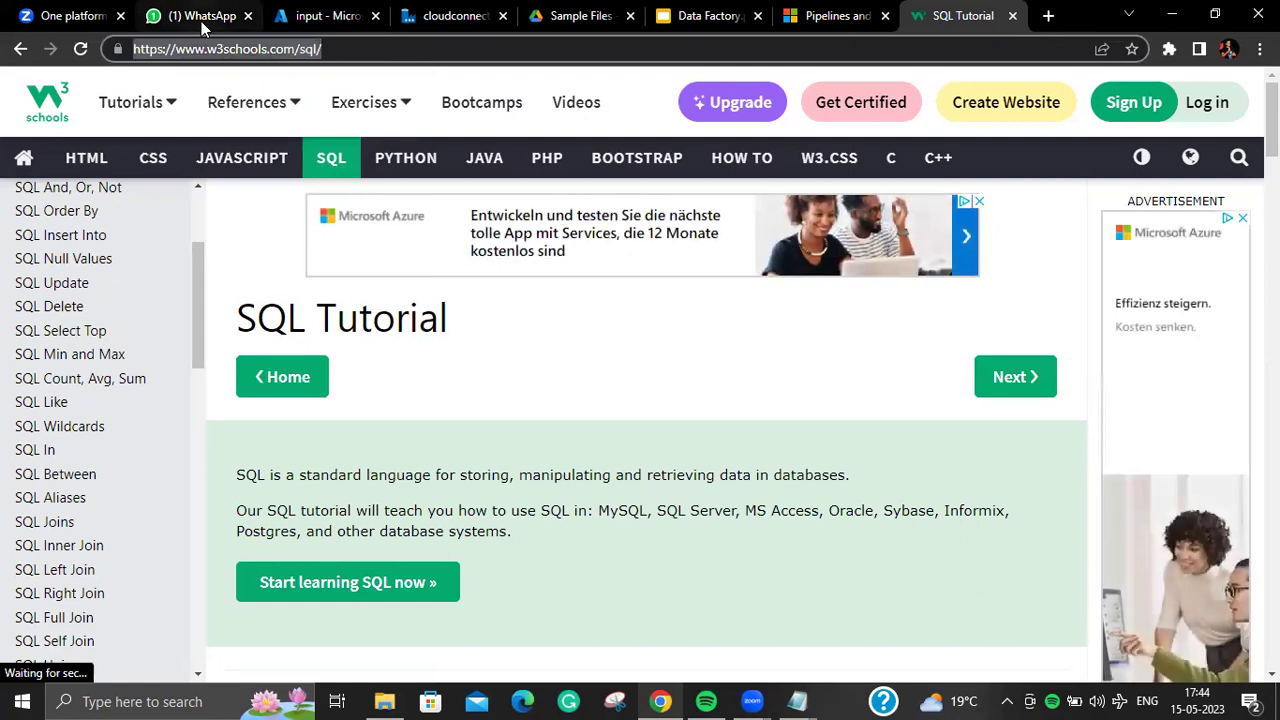
Step: Open the SELECT Column Example in the Try-it editor
{"action": "left_click_drag", "start_coordinate": [200, 251], "coordinate": [208, 224]}
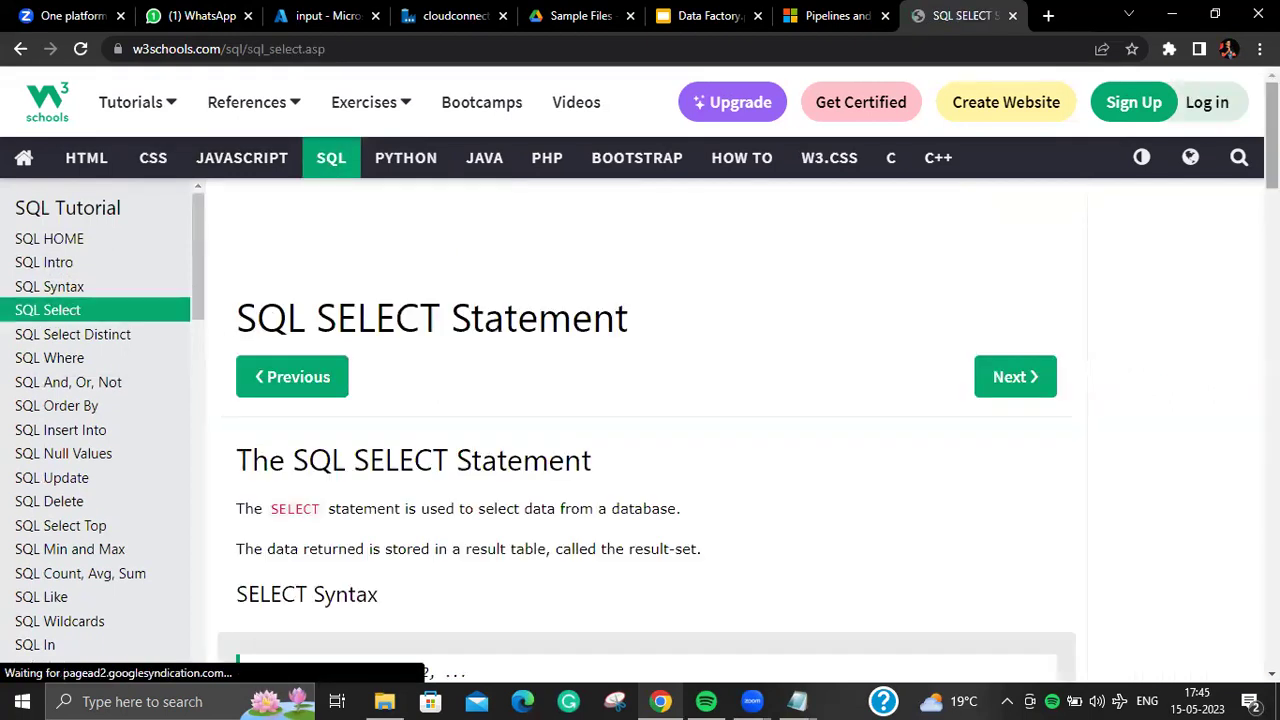
{"action": "scroll", "coordinate": [1105, 208], "scroll_direction": "down", "scroll_amount": 4}
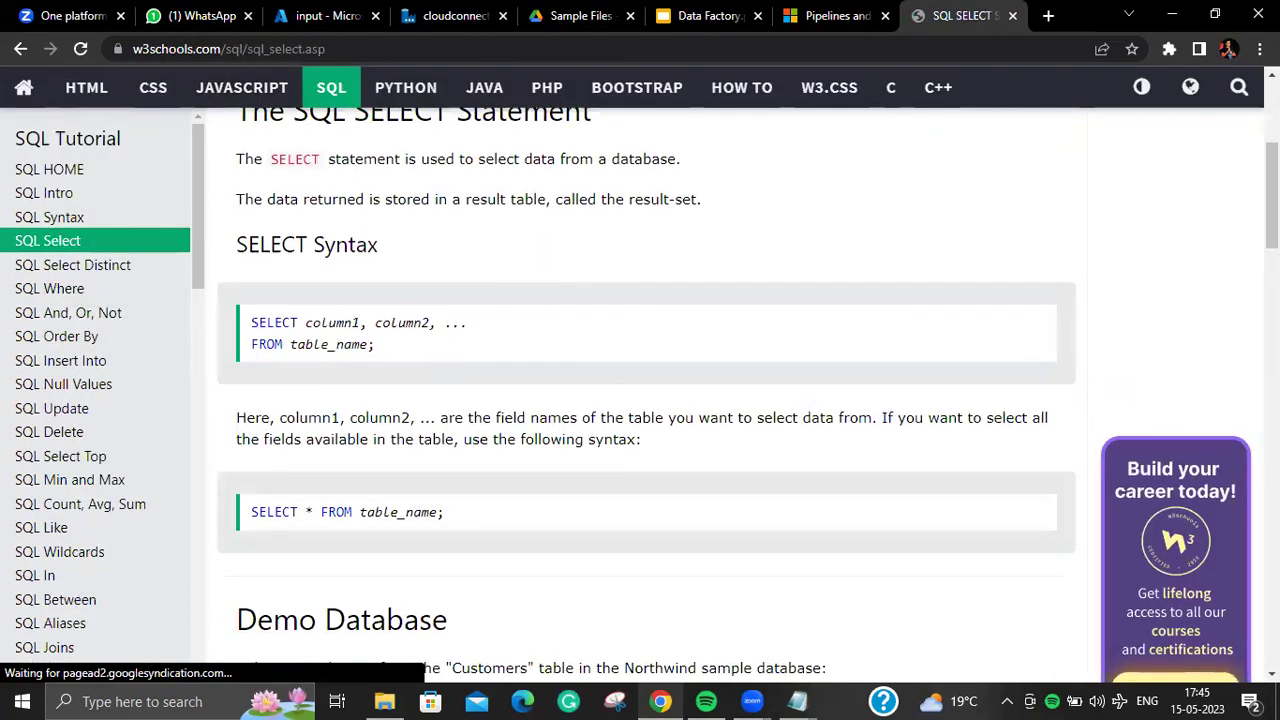
{"action": "scroll", "coordinate": [1237, 300], "scroll_direction": "down", "scroll_amount": 9}
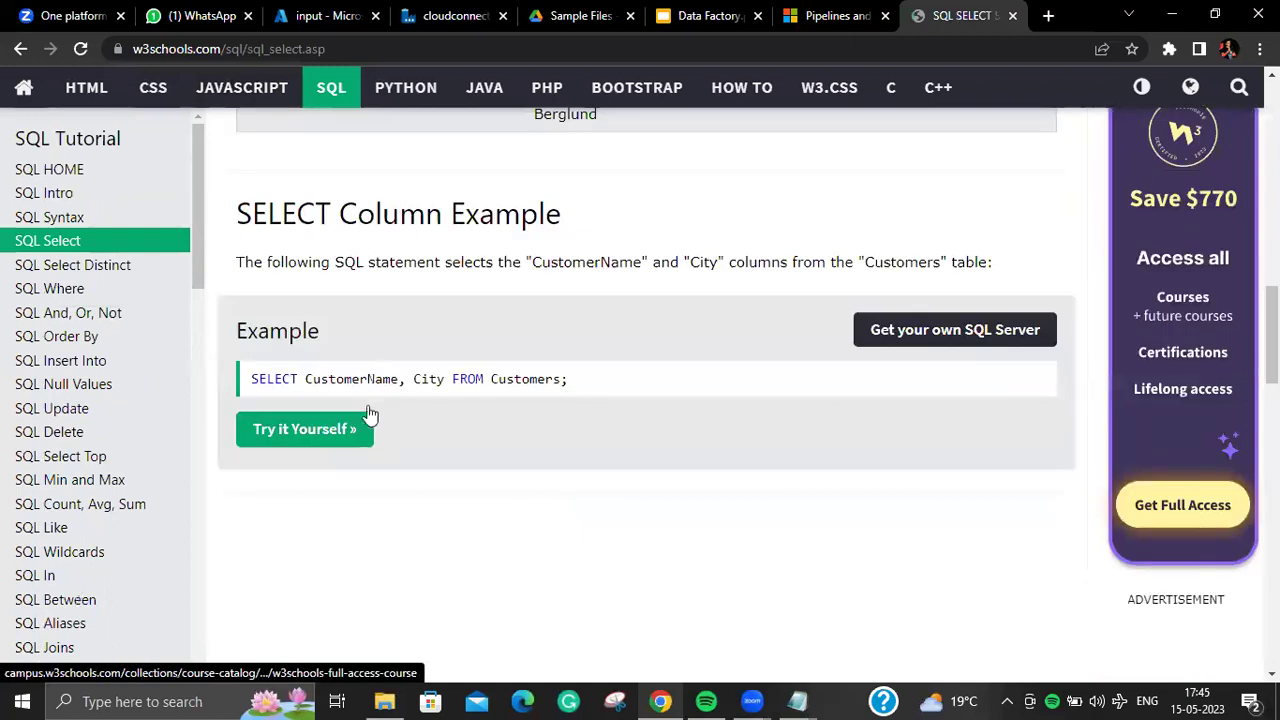
{"action": "left_click", "coordinate": [361, 438]}
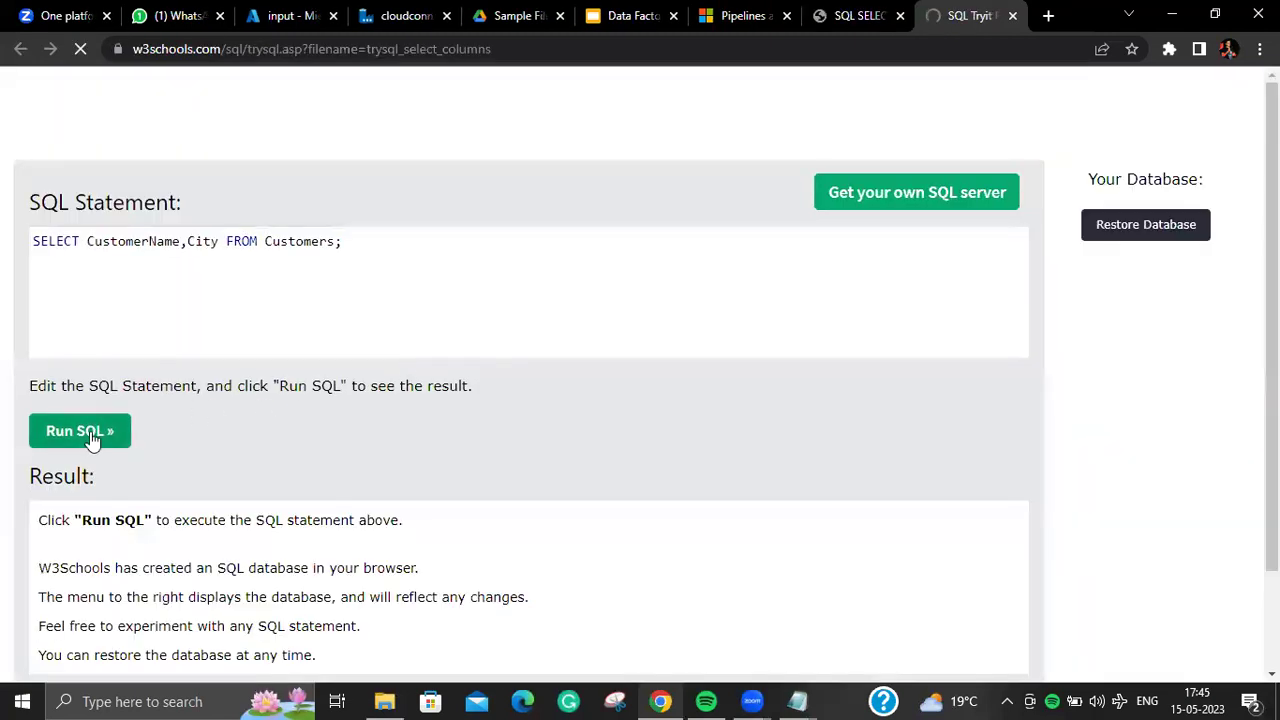
Step: Run 'SELECT CustomerName,City FROM Customers;' to list 91 records, then select the query text
{"action": "left_click", "coordinate": [92, 435]}
{"action": "left_click", "coordinate": [371, 257]}
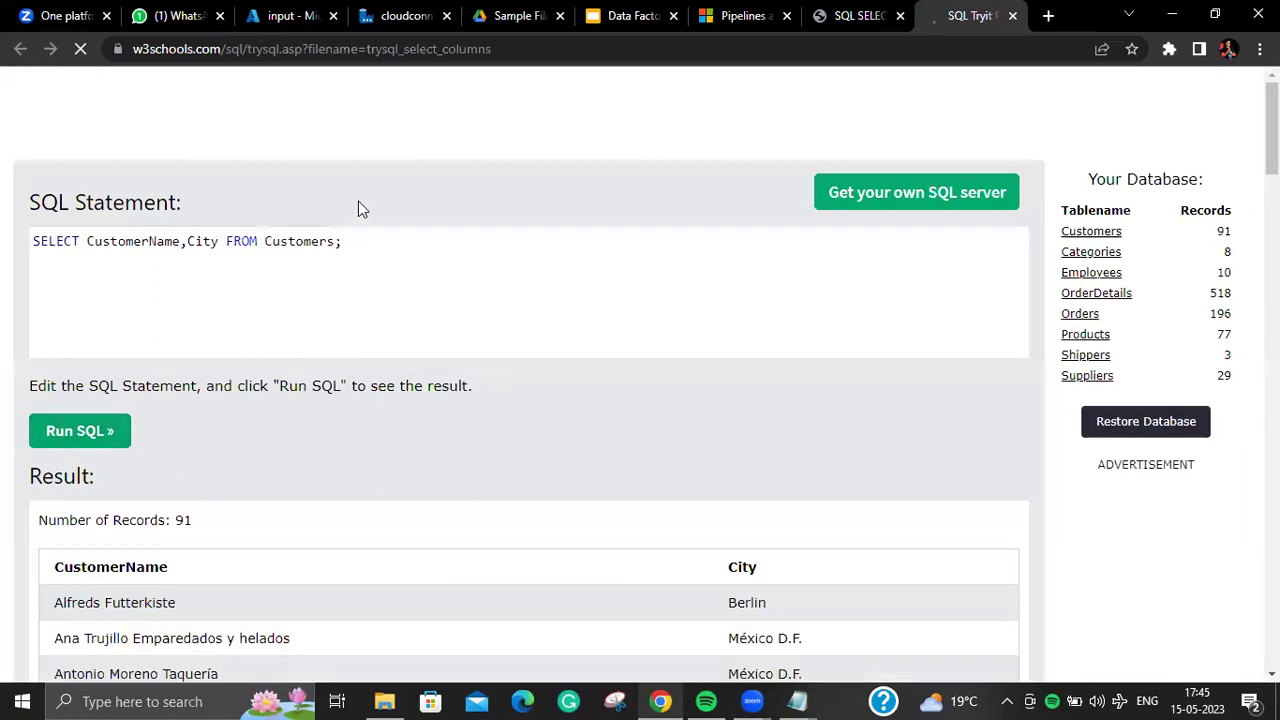
{"action": "key", "text": "ctrl+a"}
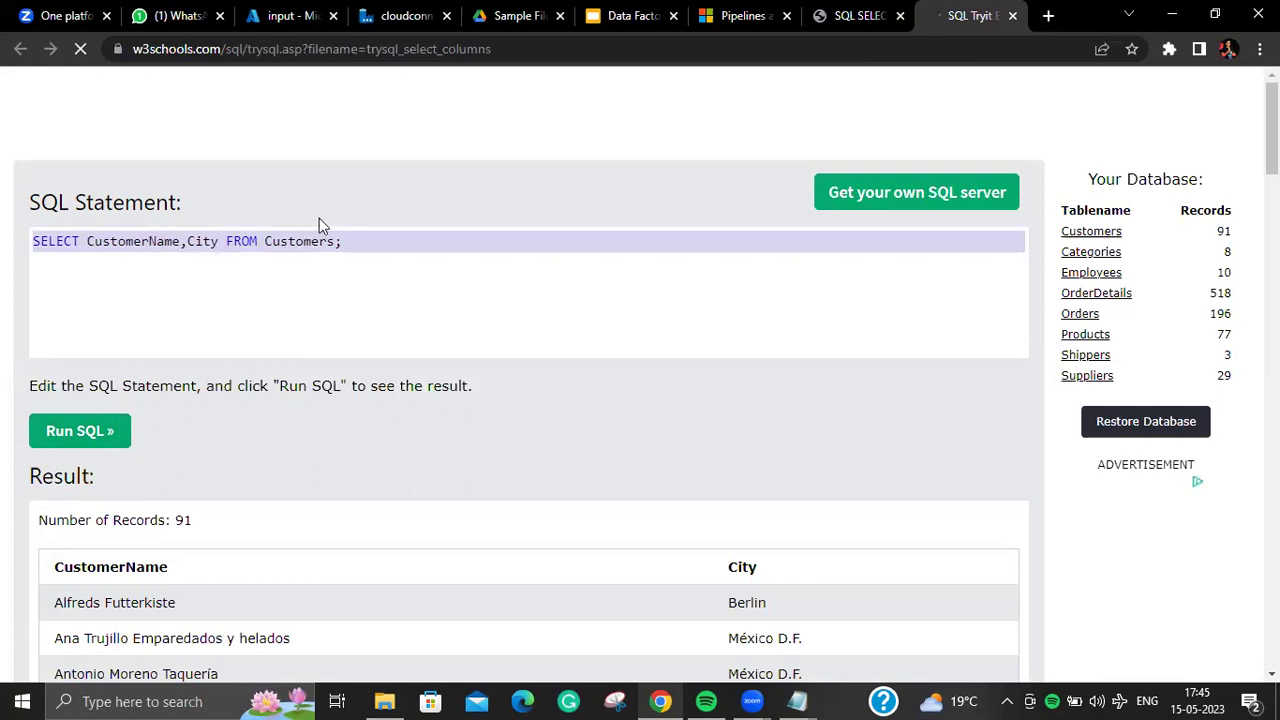
{"action": "left_click", "coordinate": [343, 240]}
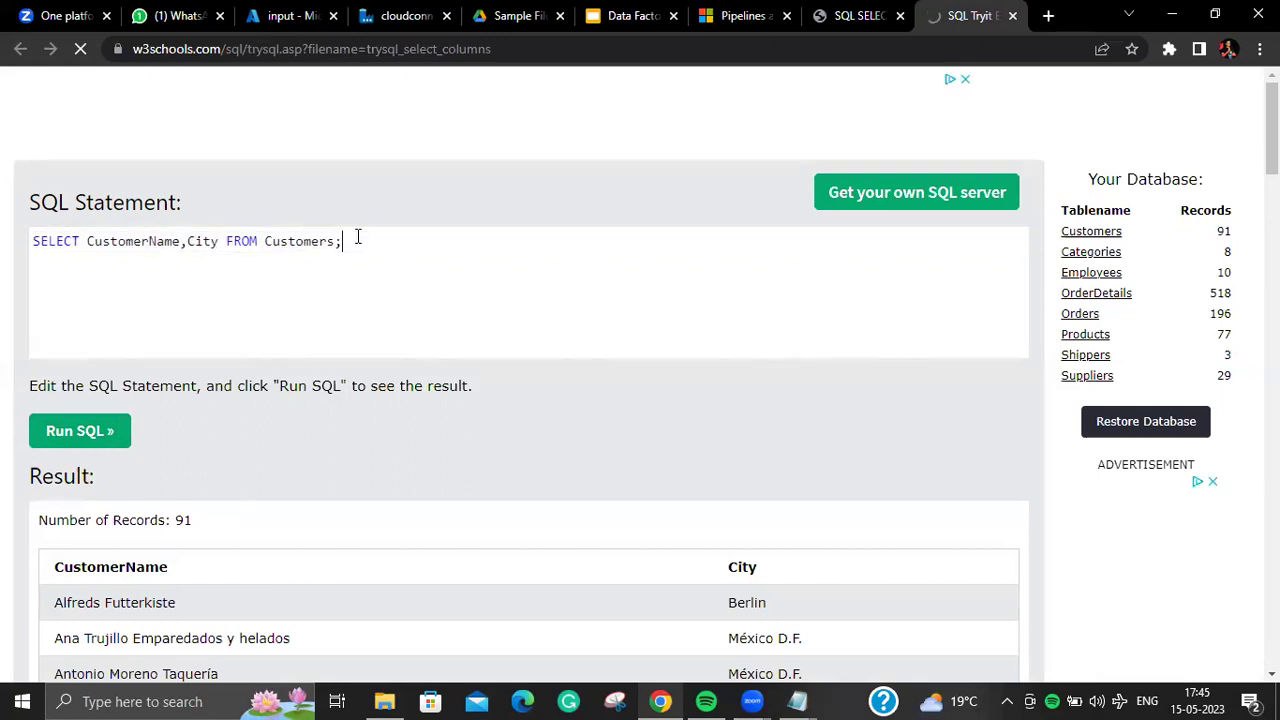
{"action": "left_click_drag", "start_coordinate": [343, 240], "coordinate": [30, 250]}
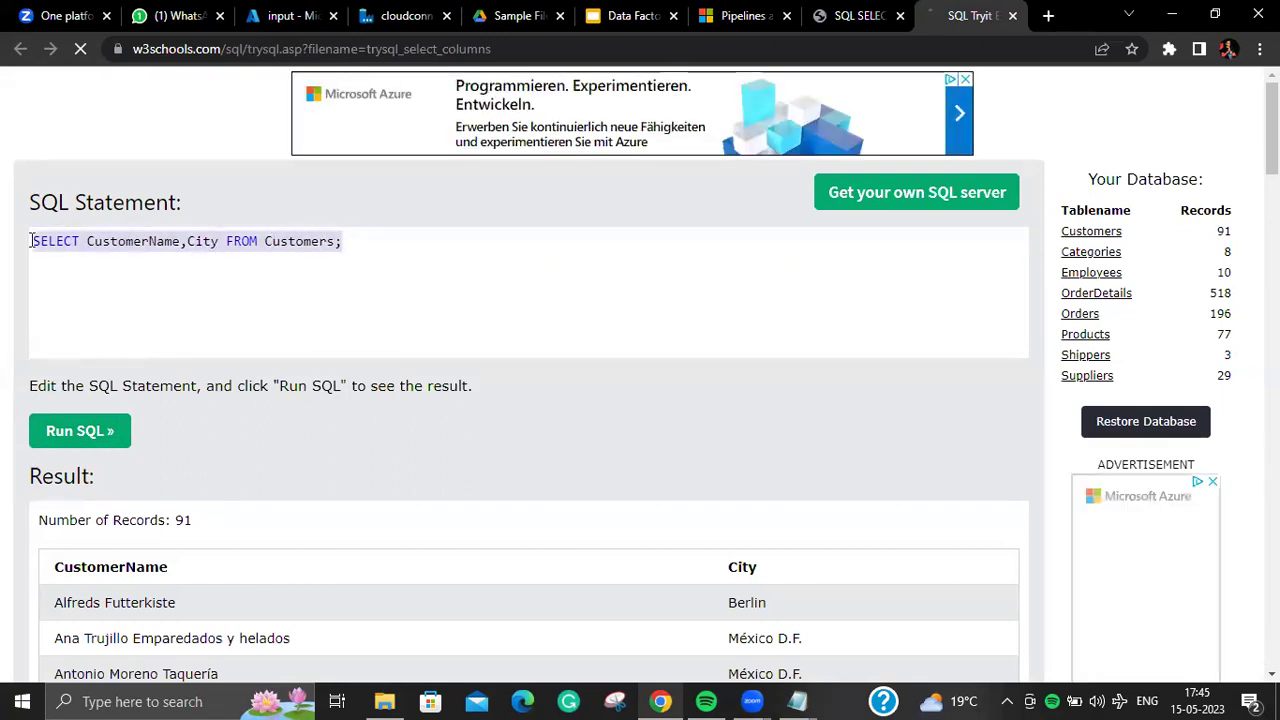
{"action": "left_click", "coordinate": [297, 268]}
{"action": "left_click_drag", "start_coordinate": [343, 246], "coordinate": [62, 218]}
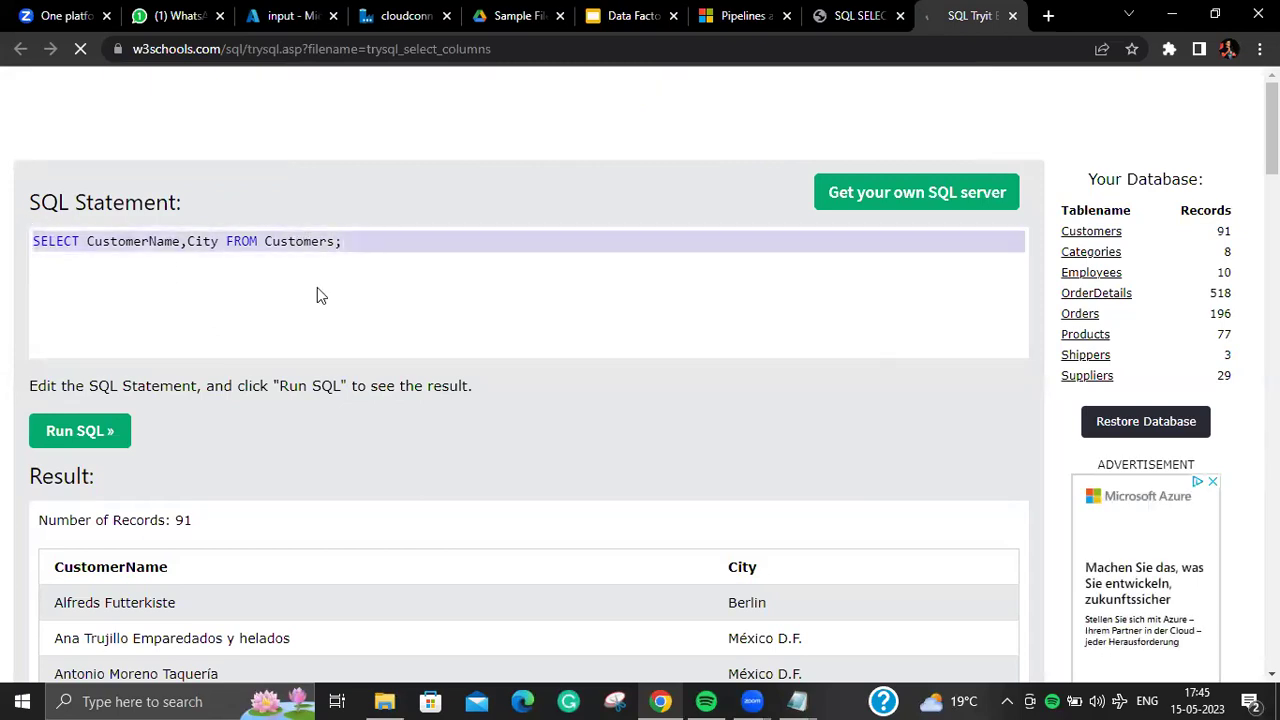
{"action": "left_click", "coordinate": [389, 257]}
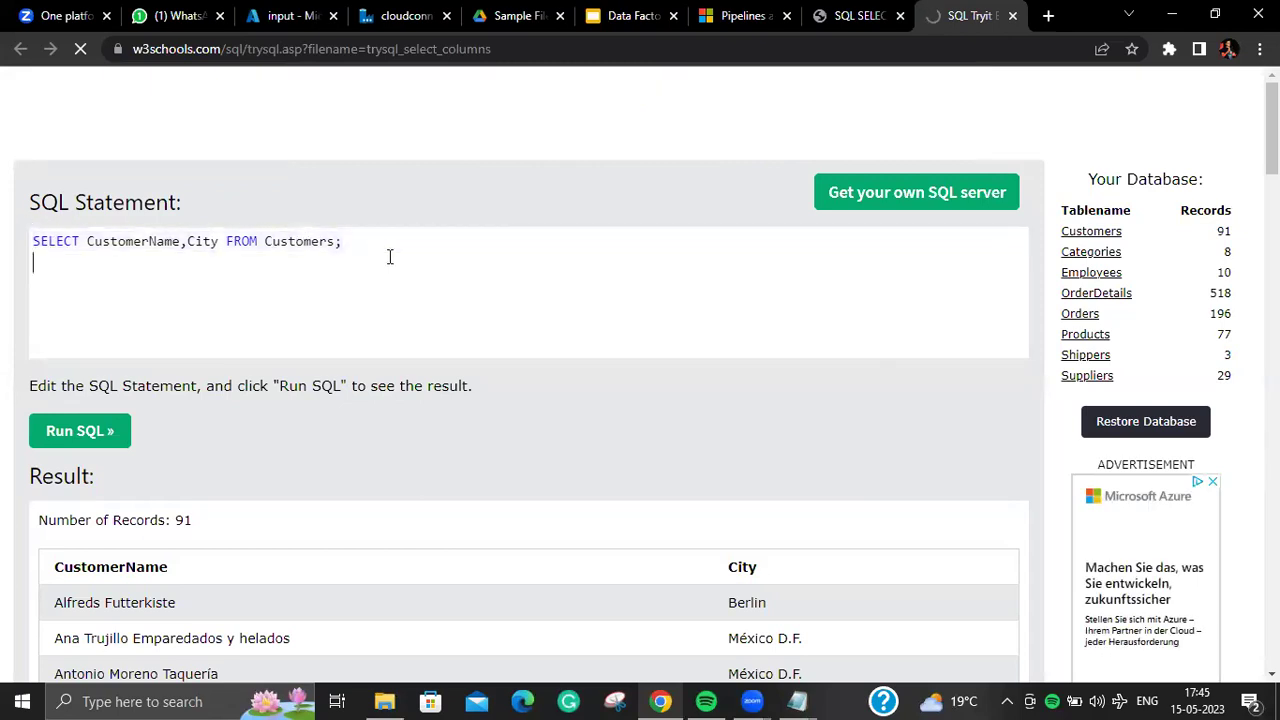
{"action": "left_click", "coordinate": [1197, 701]}
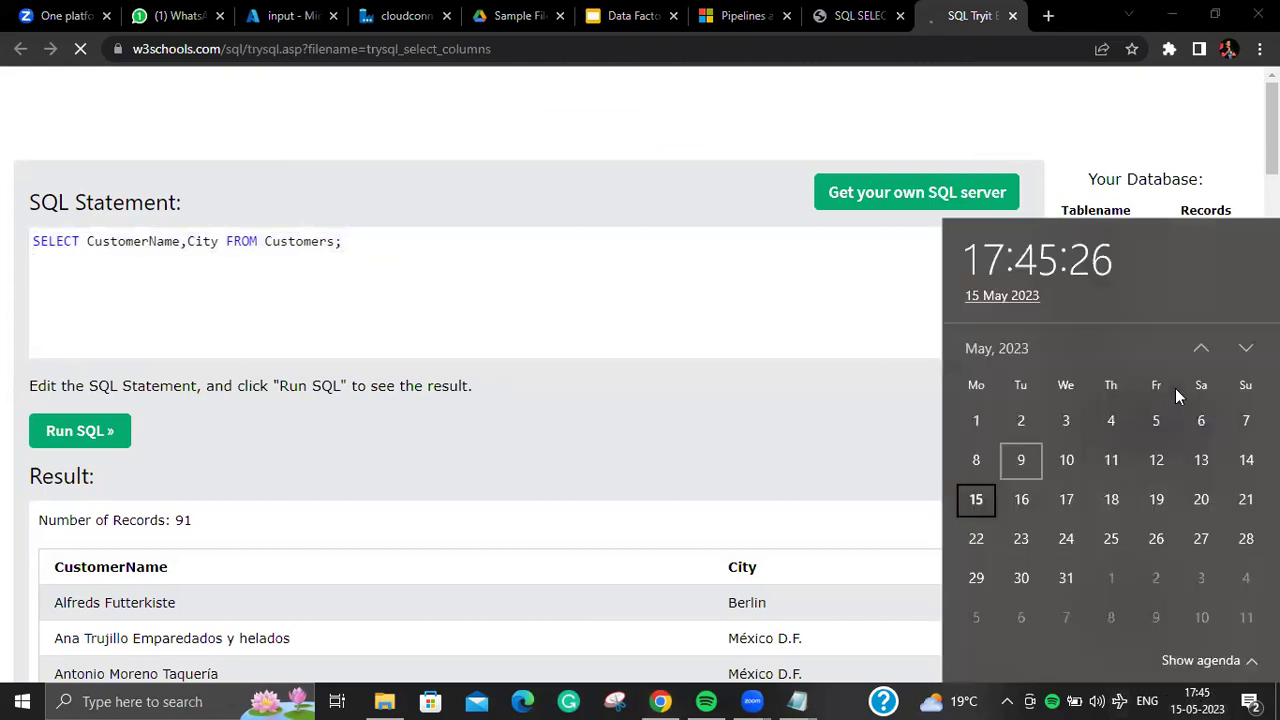
{"action": "left_click", "coordinate": [465, 302]}
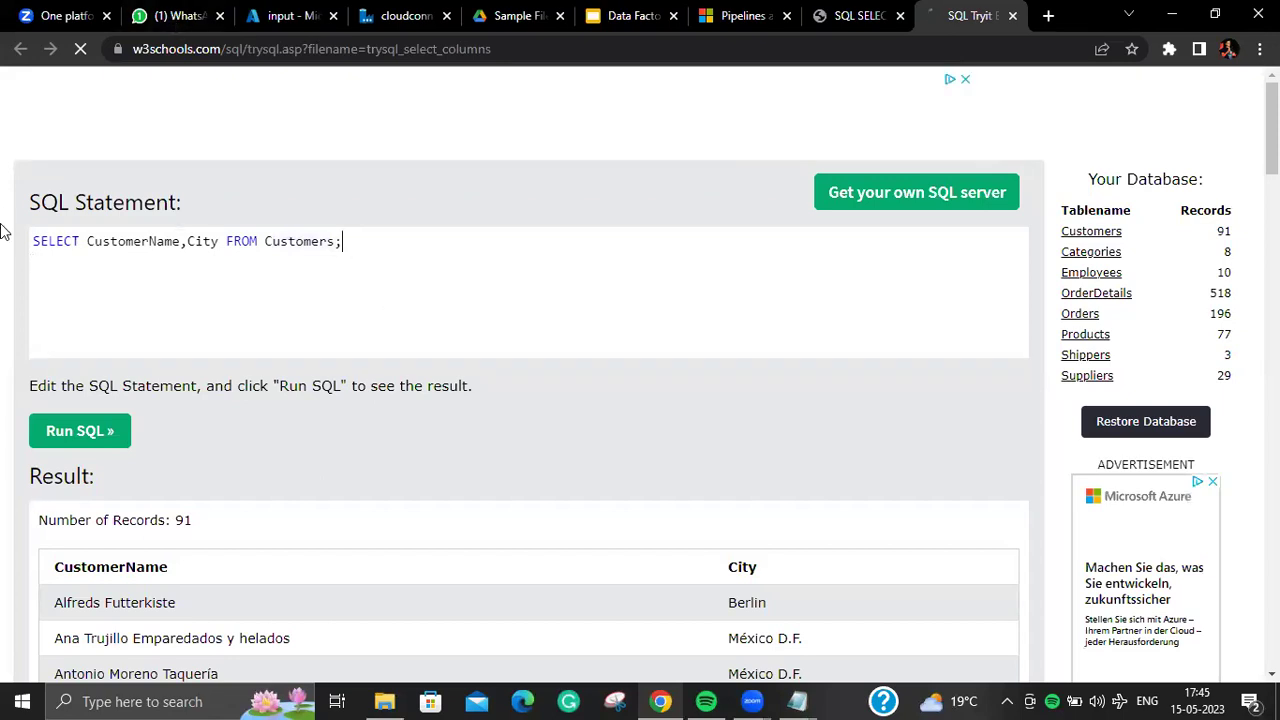
{"action": "left_click_drag", "start_coordinate": [30, 238], "coordinate": [248, 331]}
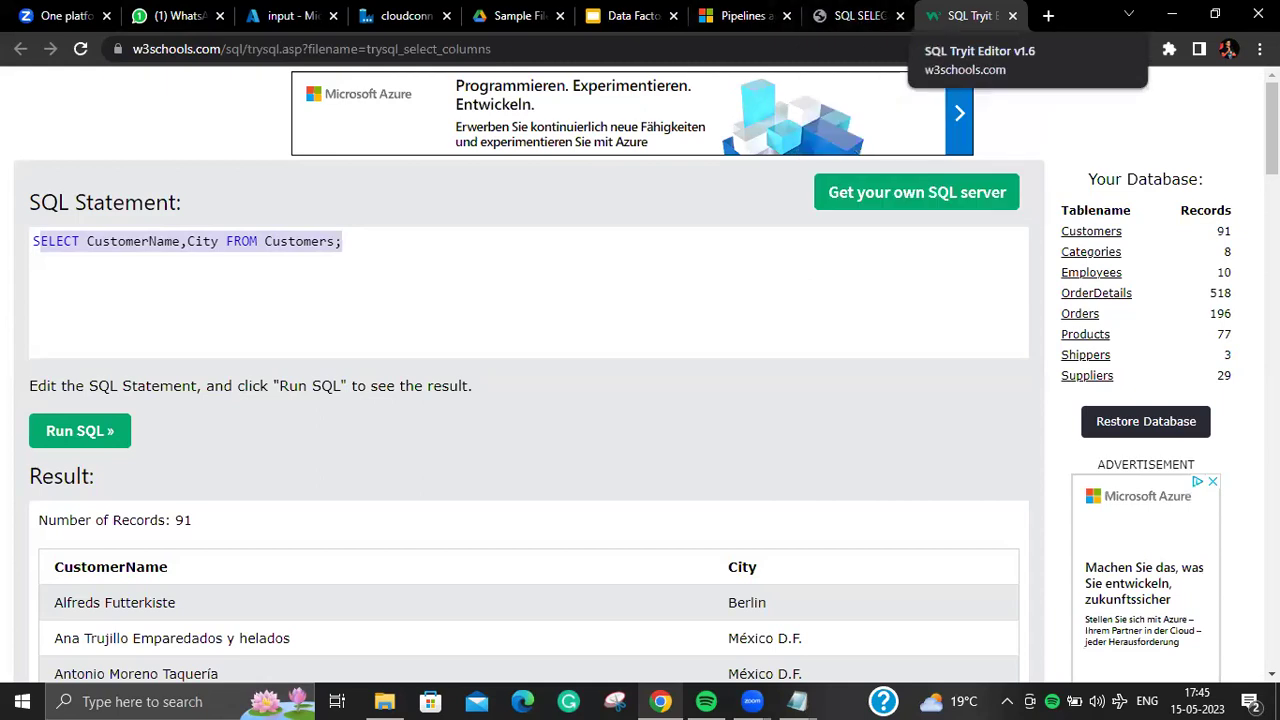
Step: Switch between the Try-it editor and tutorial tabs, ending on the SQL SELECT tutorial
{"action": "left_click", "coordinate": [860, 16]}
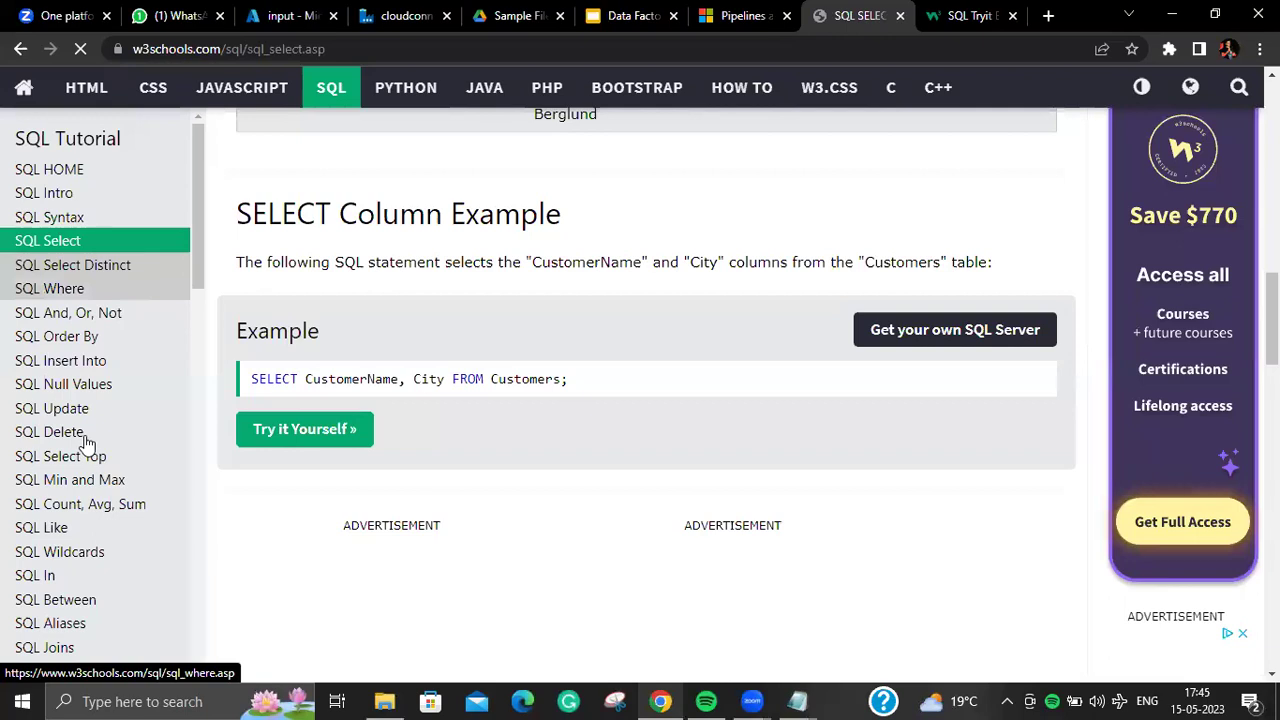
{"action": "left_click", "coordinate": [968, 16]}
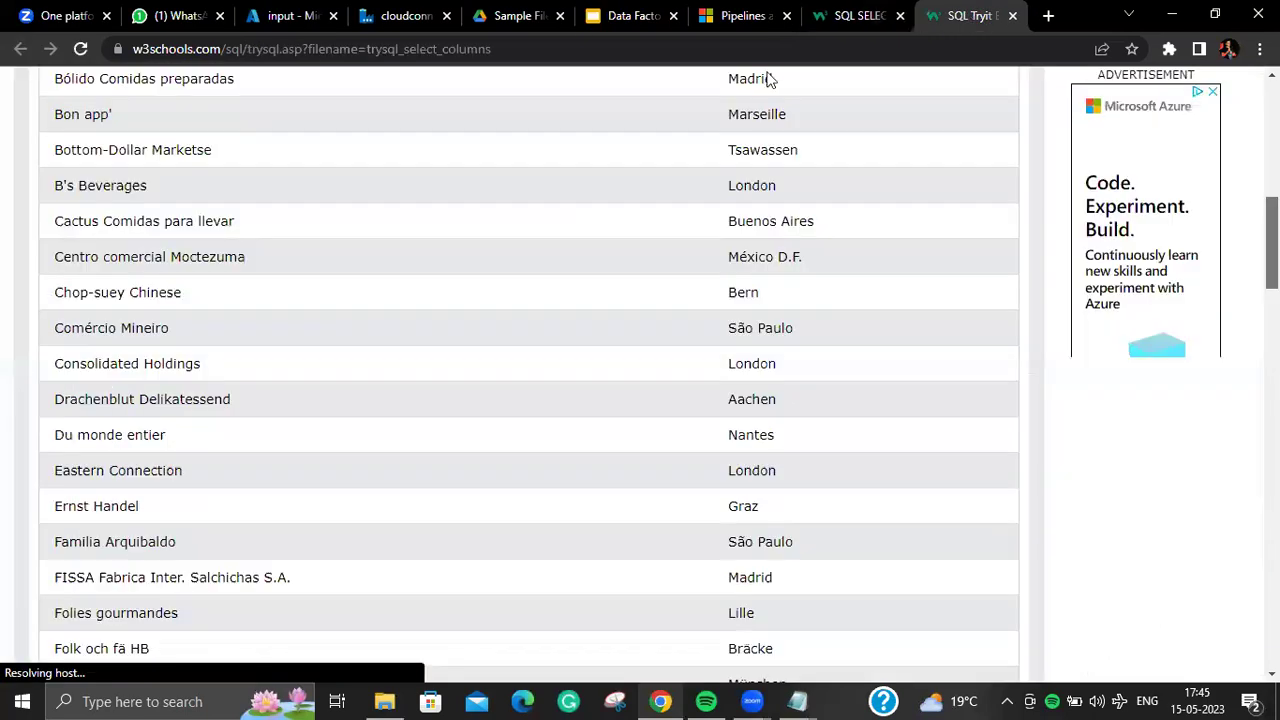
{"action": "scroll", "coordinate": [768, 78], "scroll_direction": "up", "scroll_amount": 10}
{"action": "scroll", "coordinate": [491, 271], "scroll_direction": "up", "scroll_amount": 1}
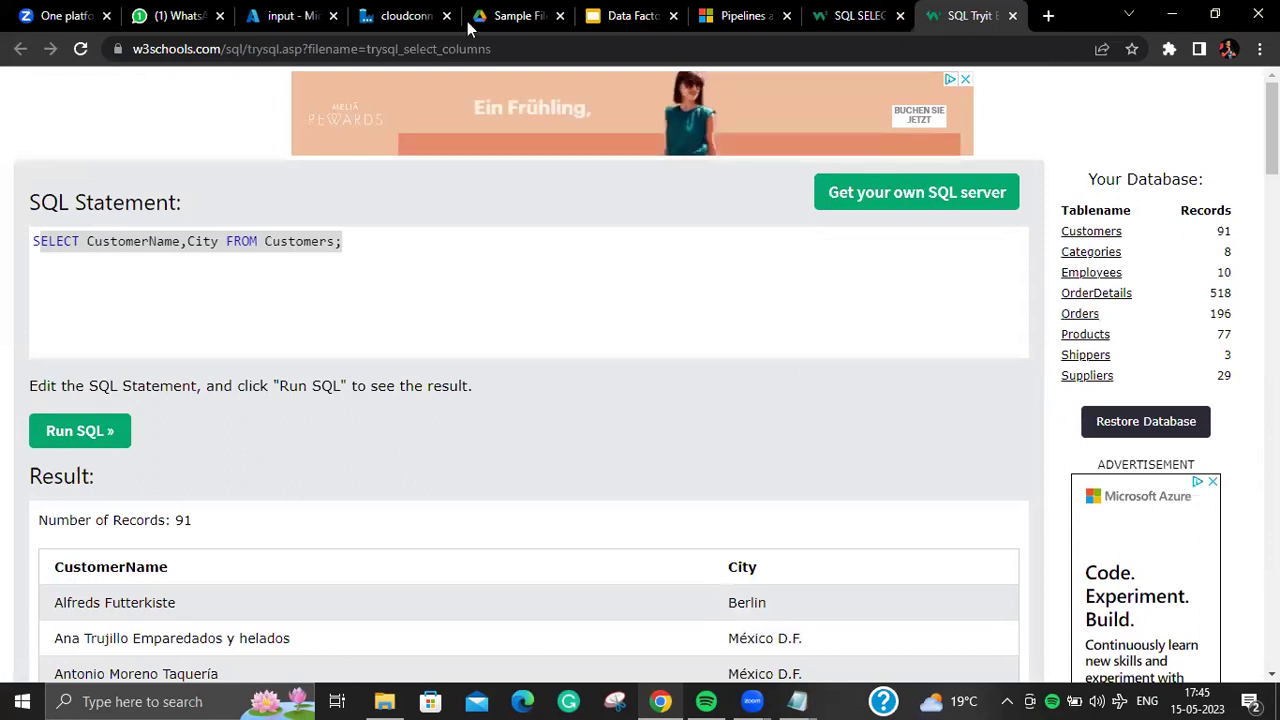
{"action": "left_click", "coordinate": [197, 20]}
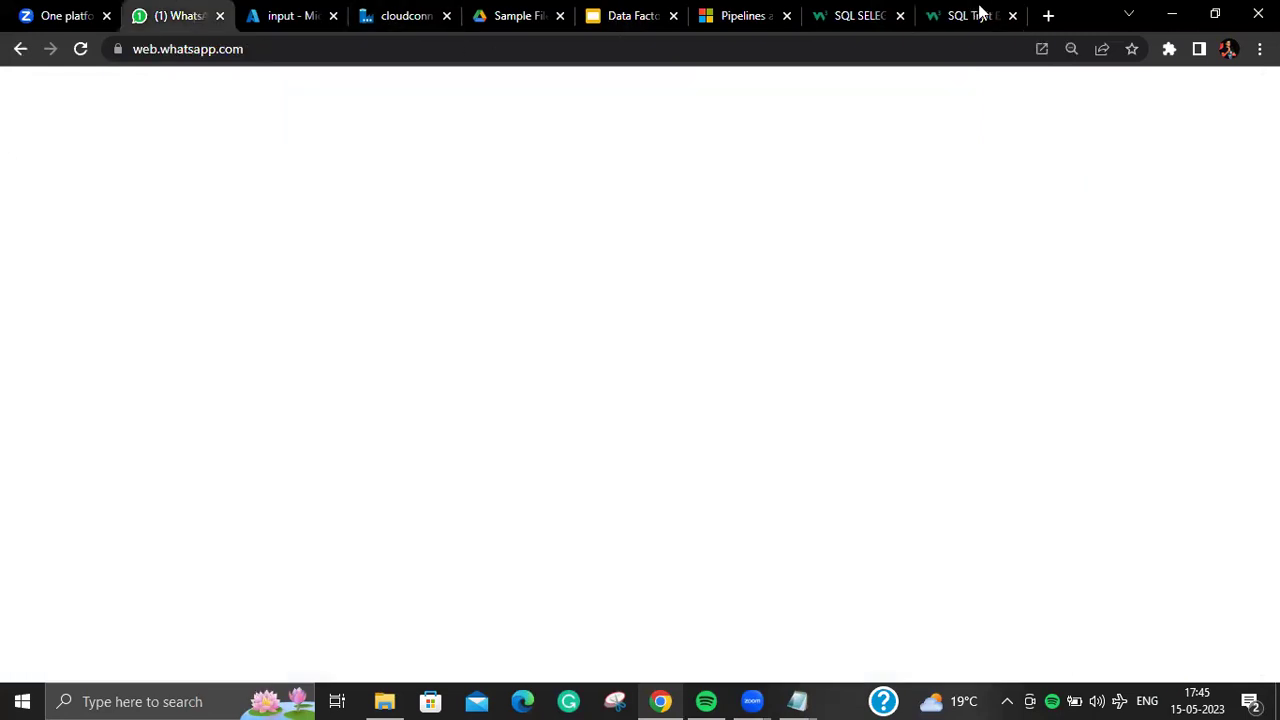
{"action": "left_click", "coordinate": [979, 12]}
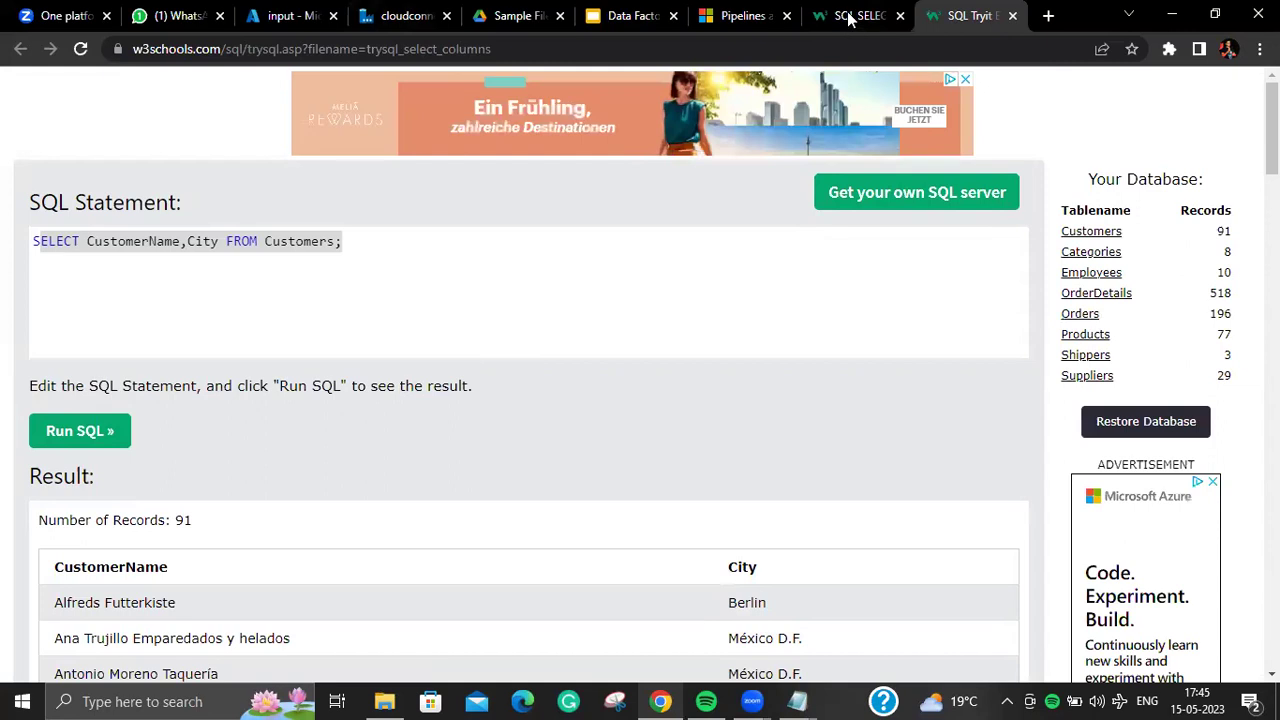
{"action": "left_click", "coordinate": [849, 17]}
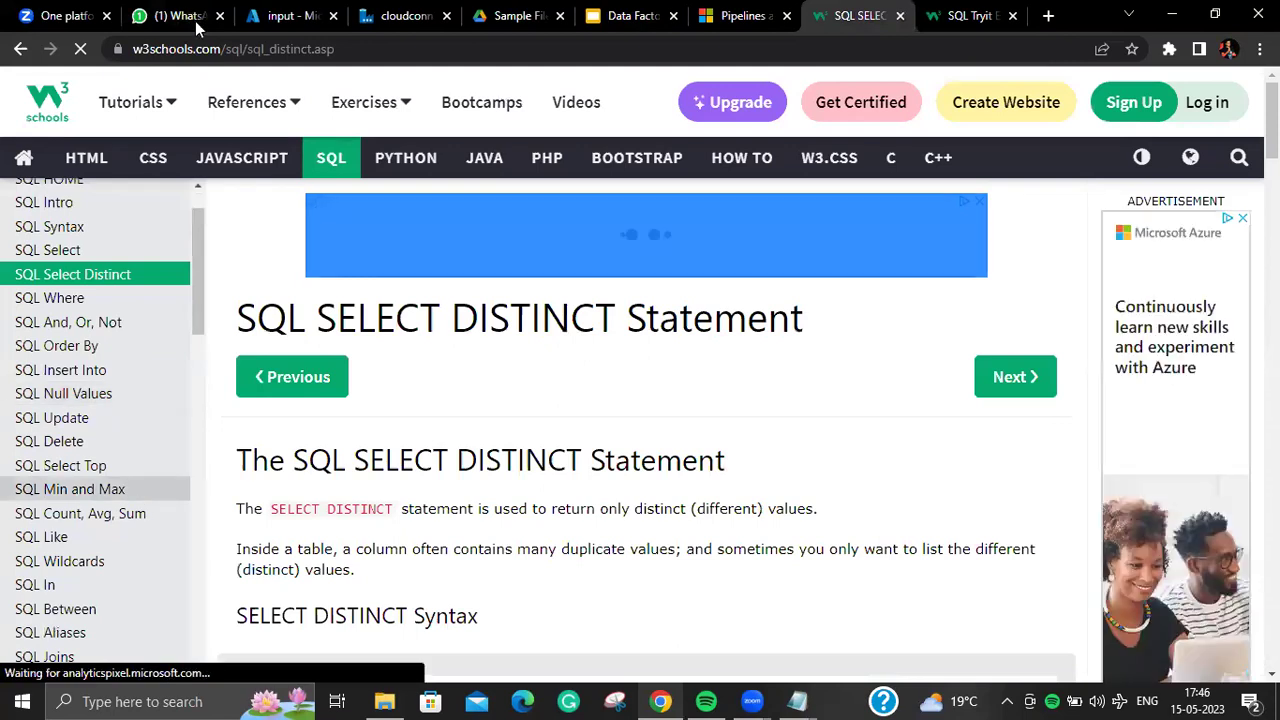
Step: Send the class group a 'very important' note, addressed to two classmates, with the SQL Tryit Editor link
{"action": "key", "text": "ctrl+2"}
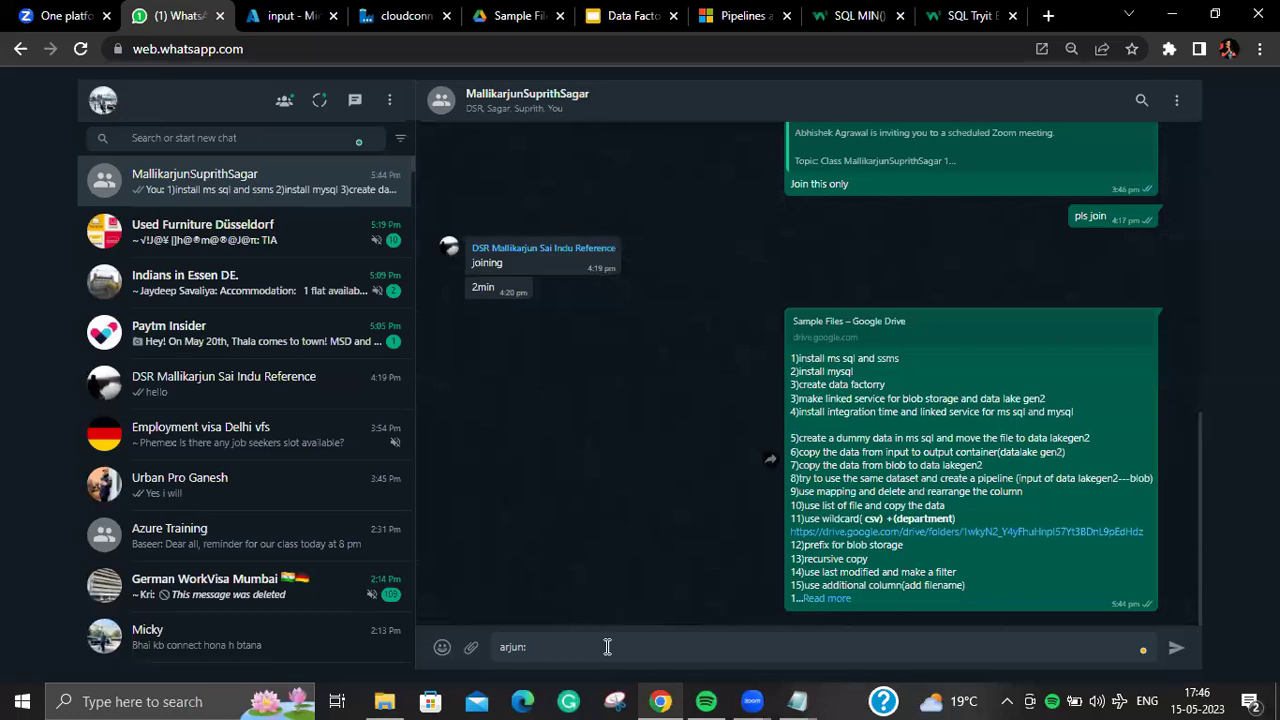
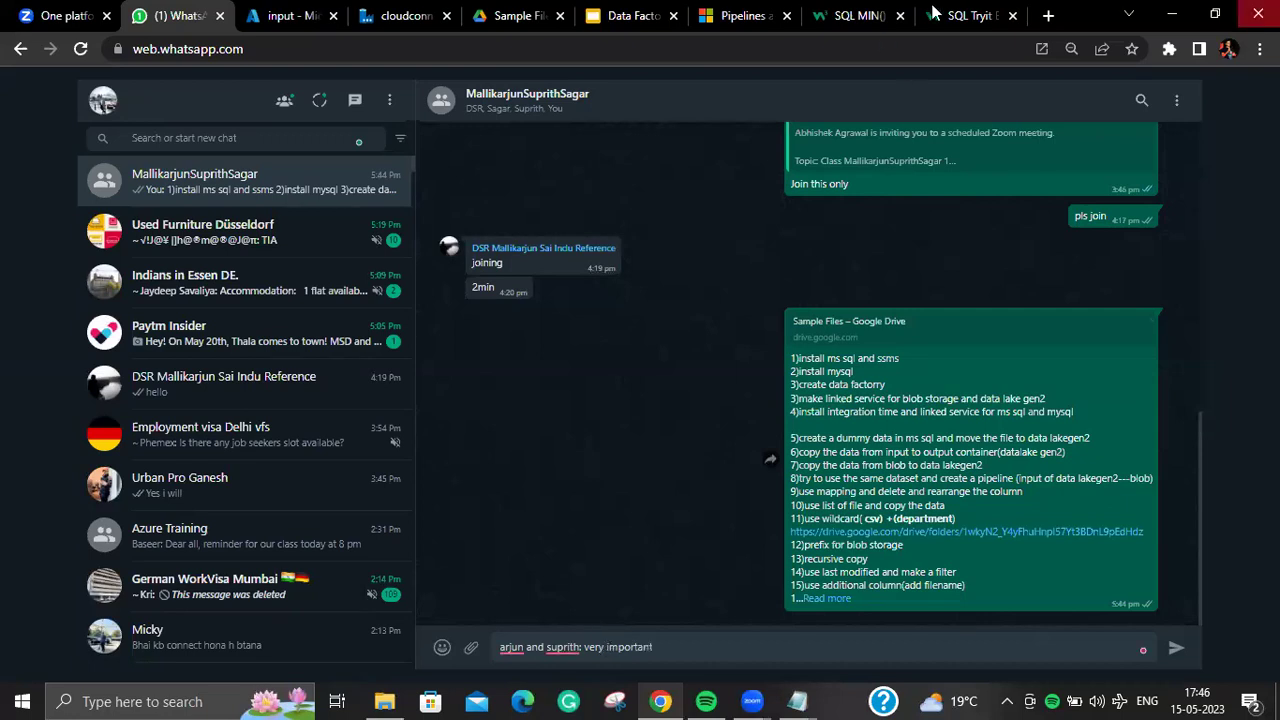
{"action": "left_click", "coordinate": [970, 16]}
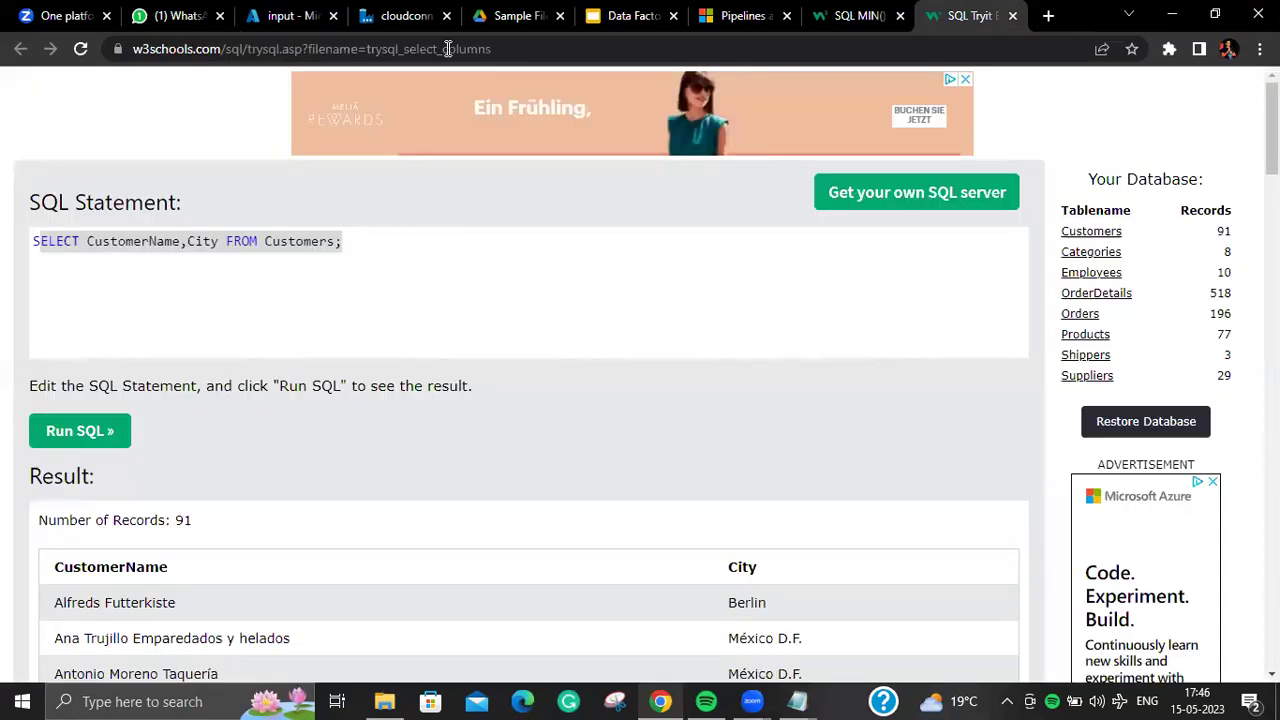
{"action": "left_click", "coordinate": [184, 17]}
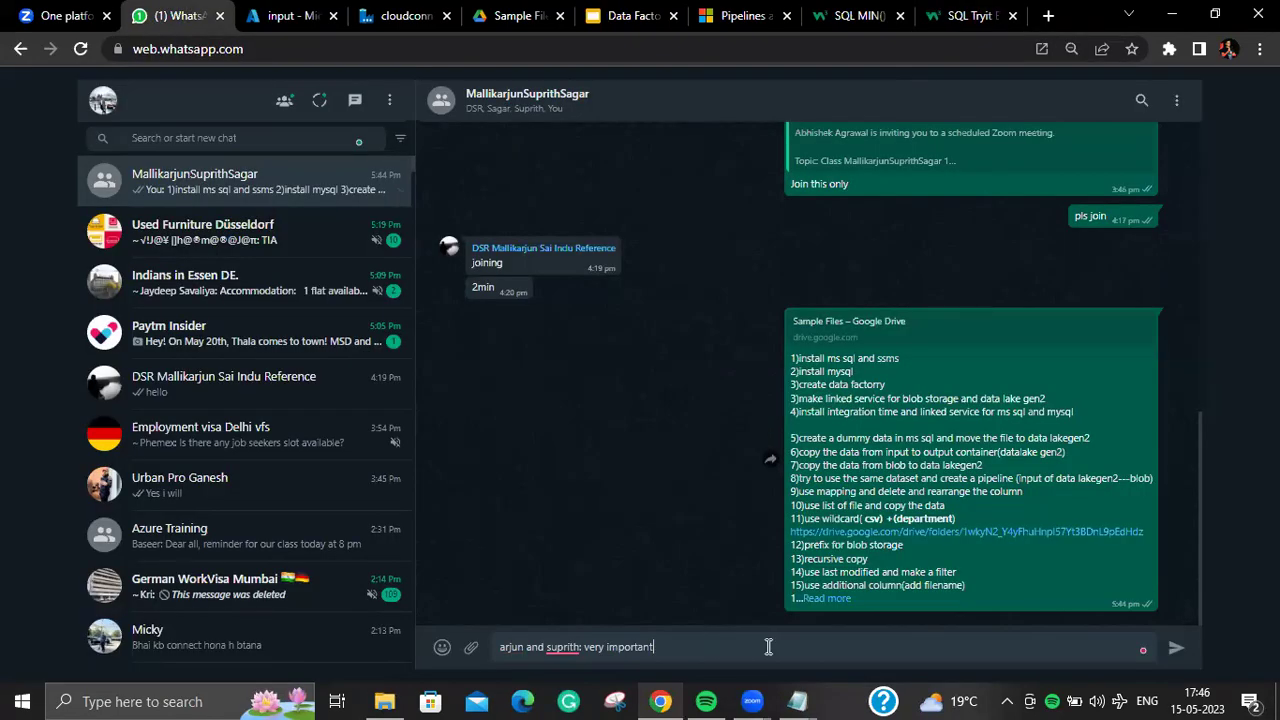
{"action": "type", "text": "https://www.w3schools.com/sql/trysql.asp?filename=trysql_select_columns"}
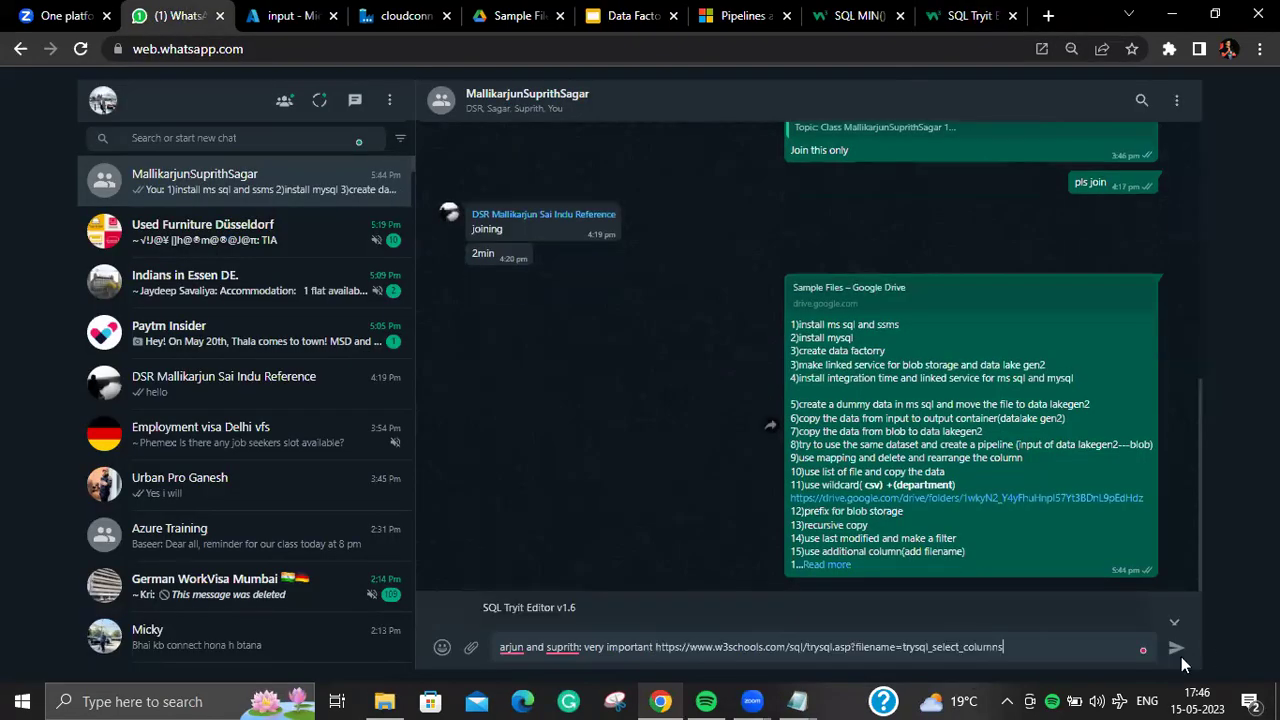
{"action": "left_click", "coordinate": [1174, 650]}
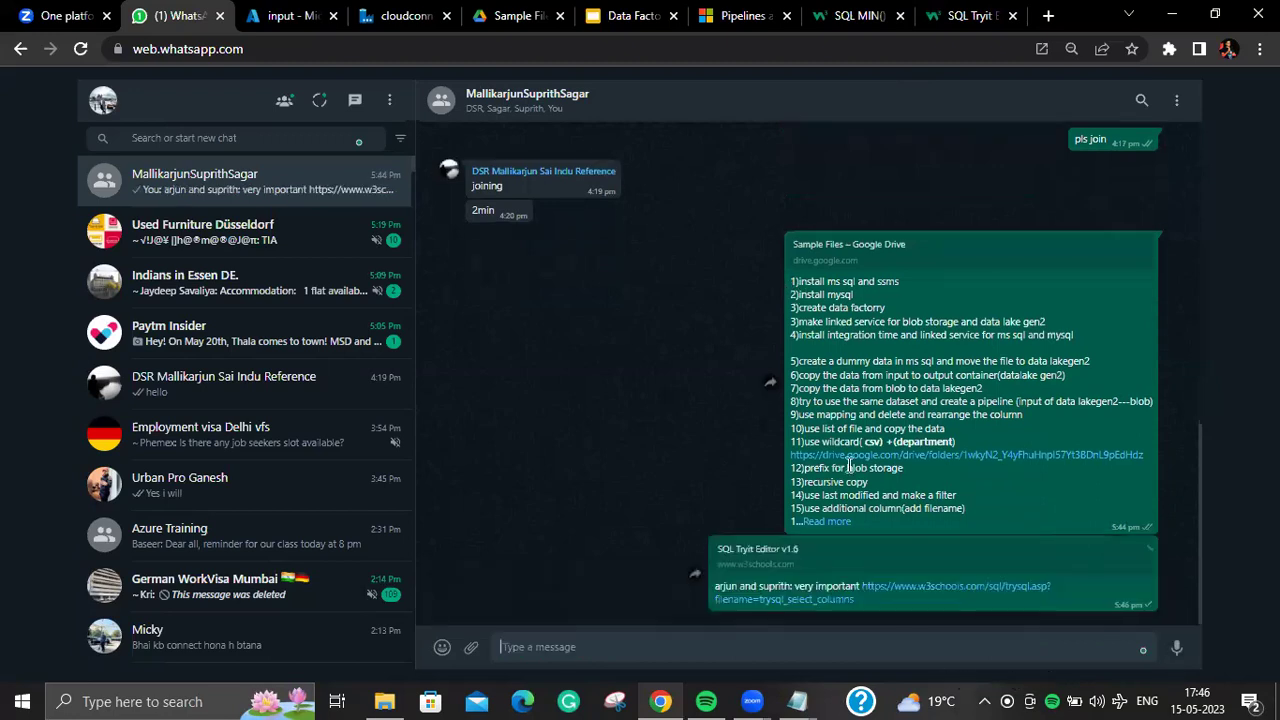
Step: Expand the earlier task list message with Read more to show every item
{"action": "left_click_drag", "start_coordinate": [848, 465], "coordinate": [848, 552]}
{"action": "left_click", "coordinate": [829, 524]}
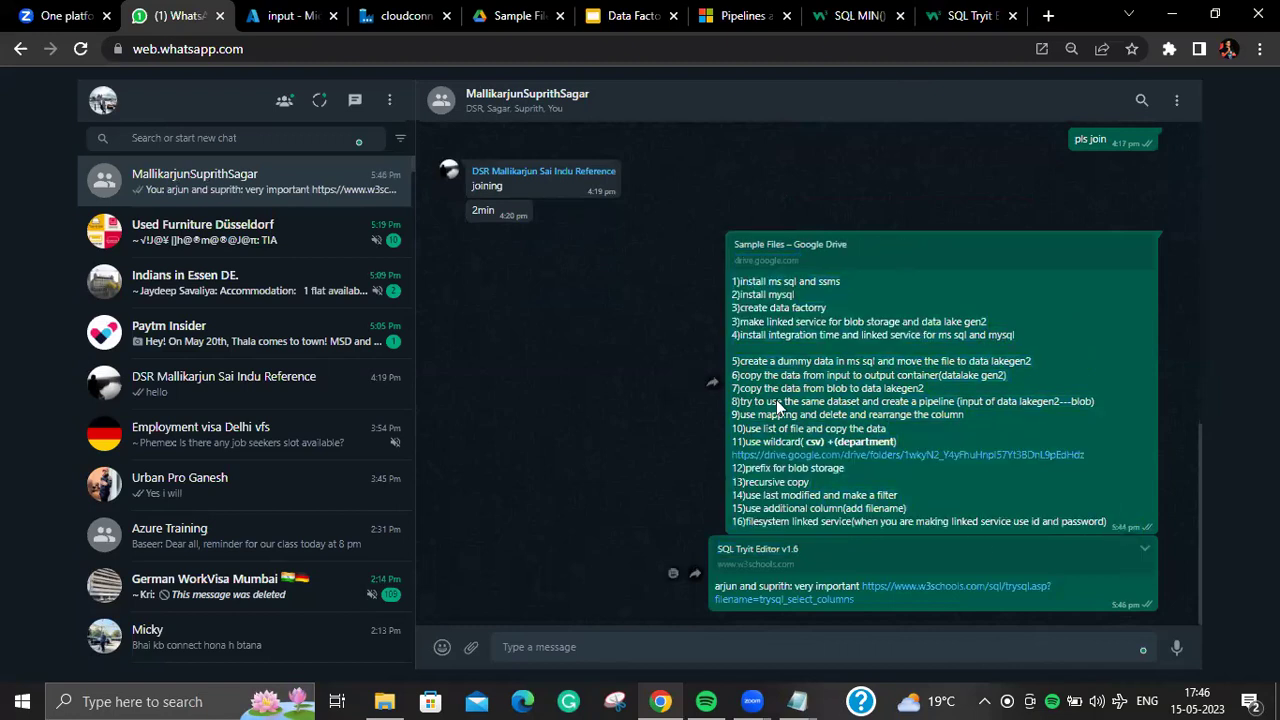
{"action": "triple_click", "coordinate": [737, 277]}
{"action": "left_click", "coordinate": [737, 277]}
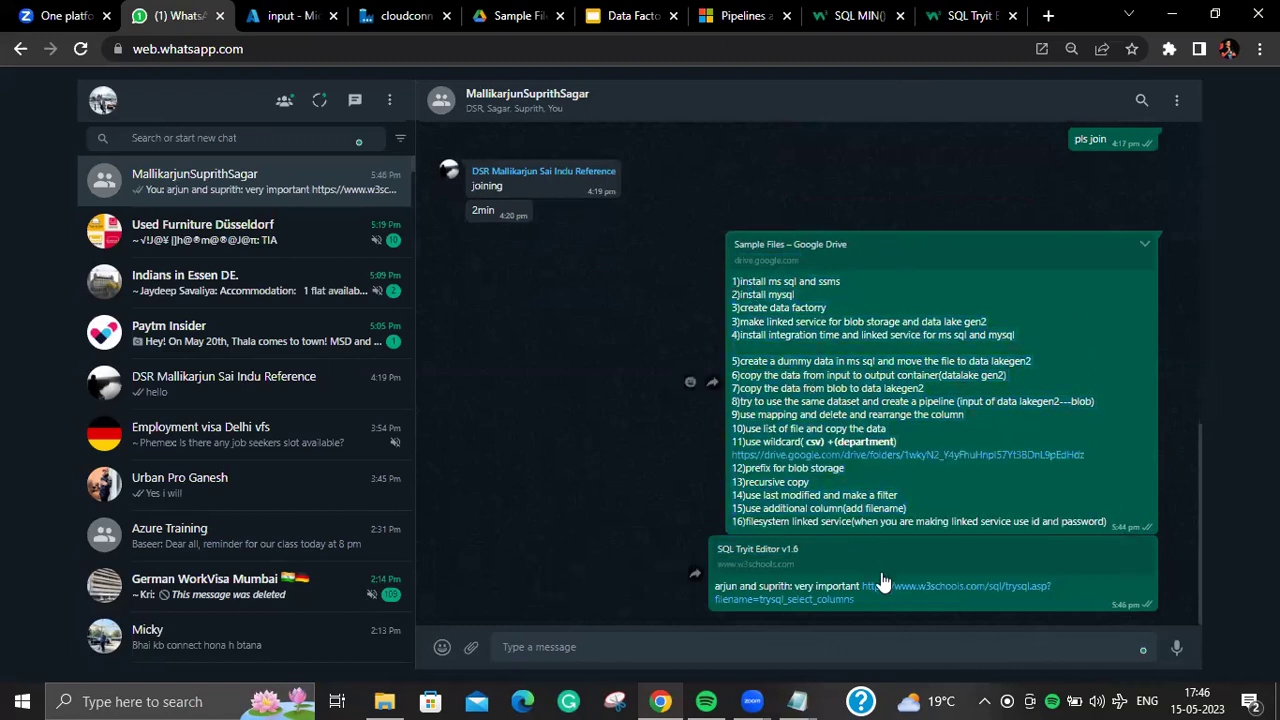
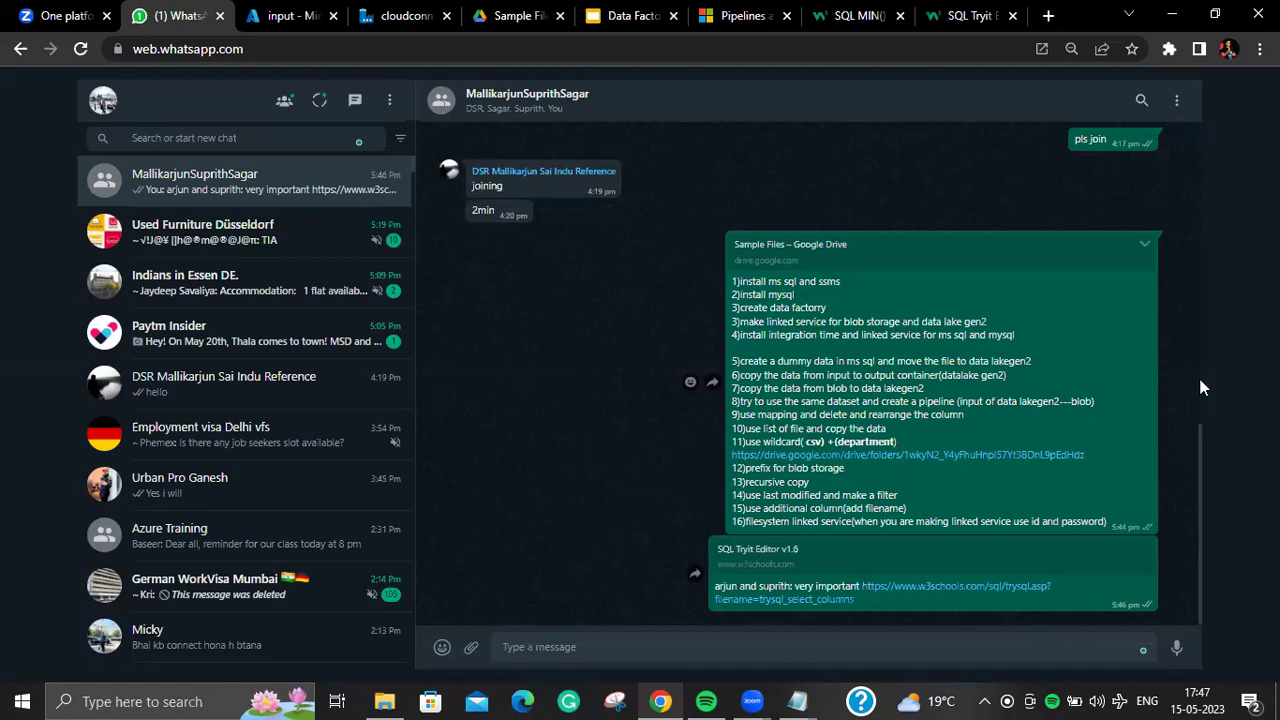
Step: Switch from WhatsApp Web to the cloudconnection123 Azure Data Factory tab
{"action": "left_click", "coordinate": [403, 18]}
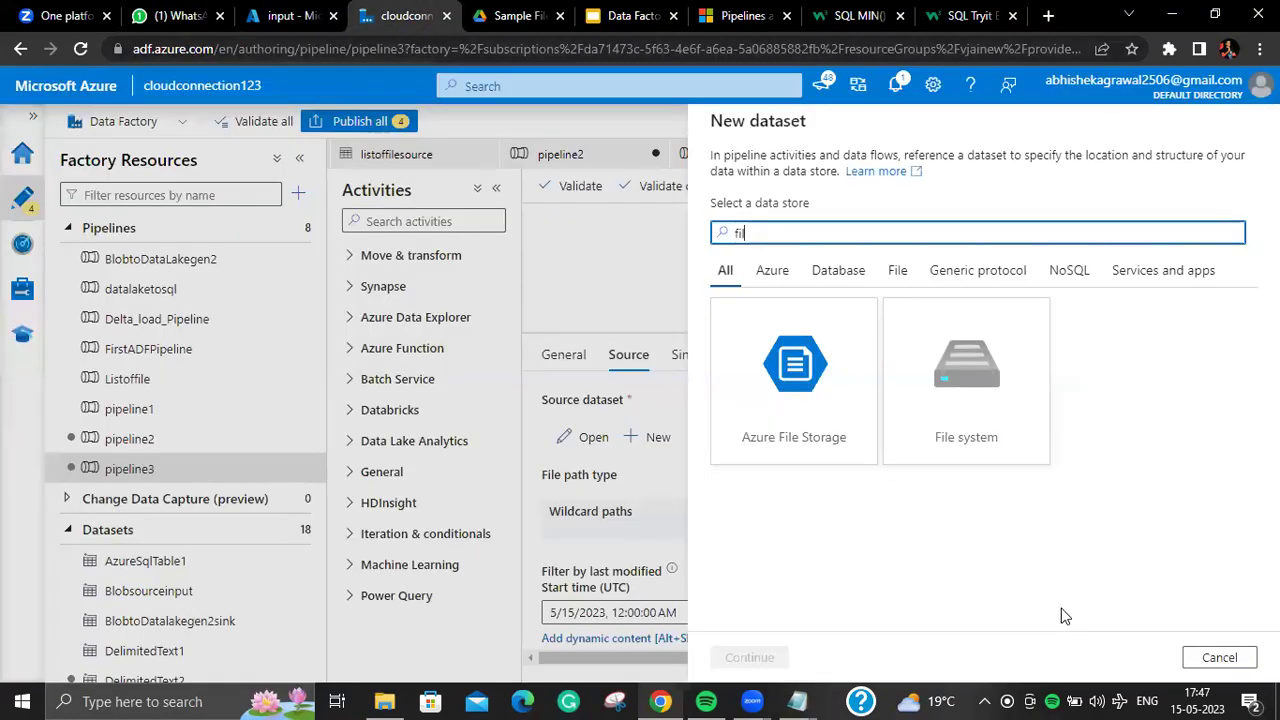
Step: Discard pipeline3's unfinished dataset and create pipeline4 with a Copy data activity
{"action": "left_click", "coordinate": [1219, 657]}
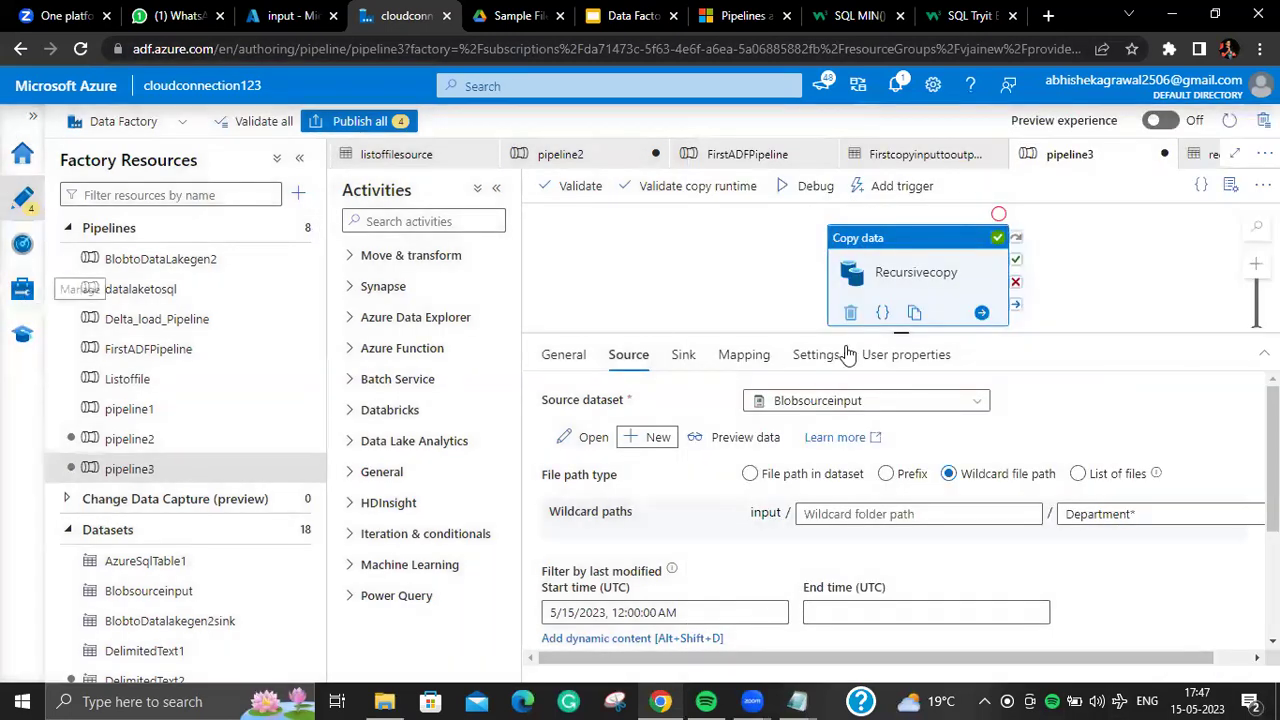
{"action": "left_click", "coordinate": [290, 228]}
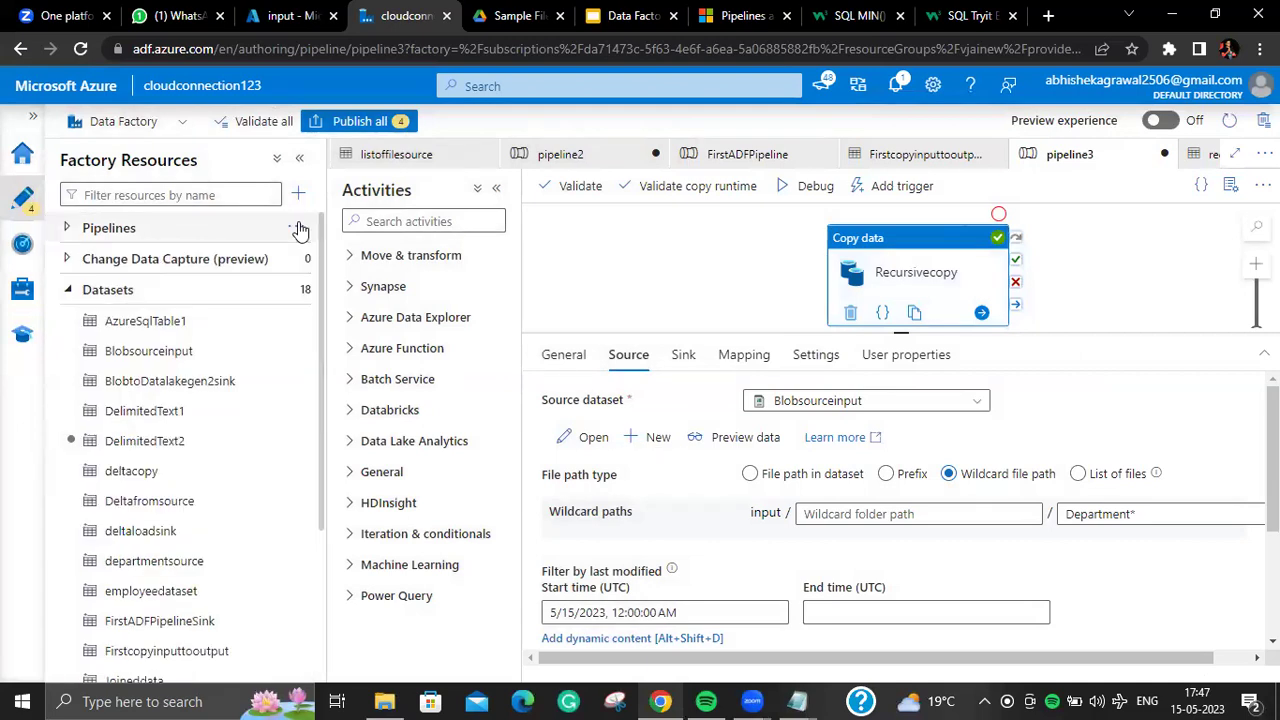
{"action": "left_click", "coordinate": [308, 228]}
{"action": "left_click", "coordinate": [420, 254]}
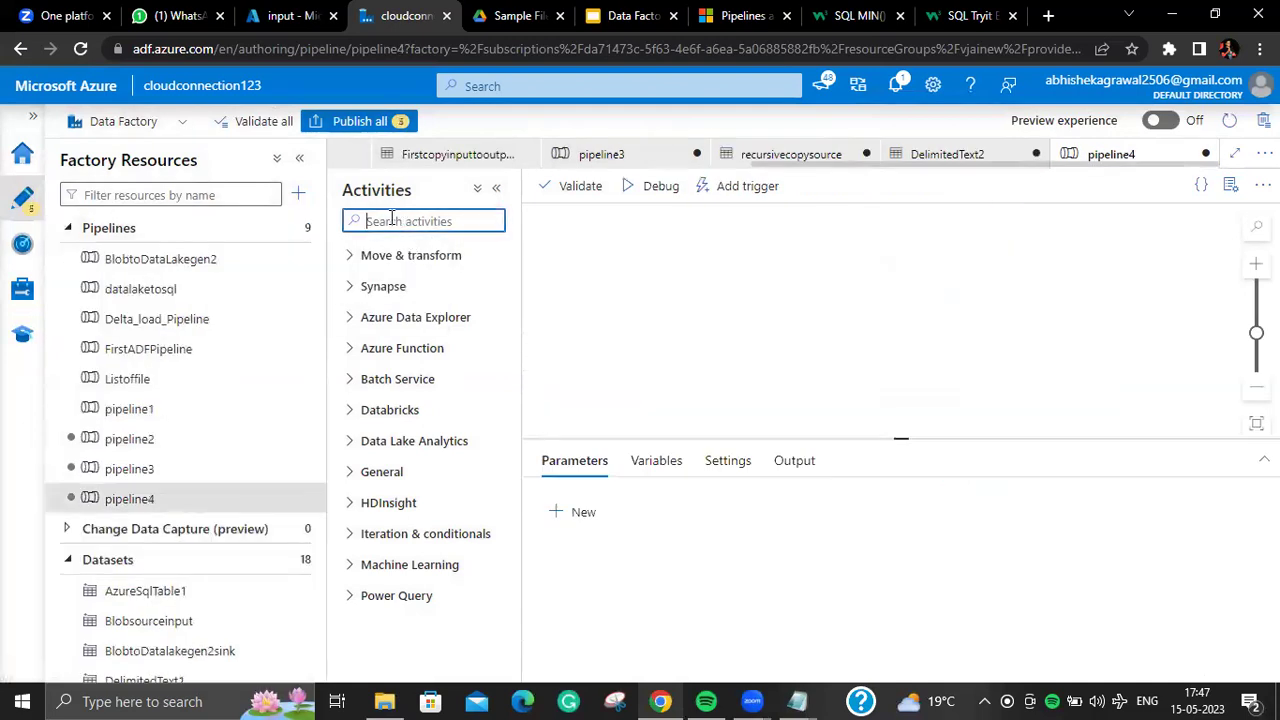
{"action": "type", "text": "co"}
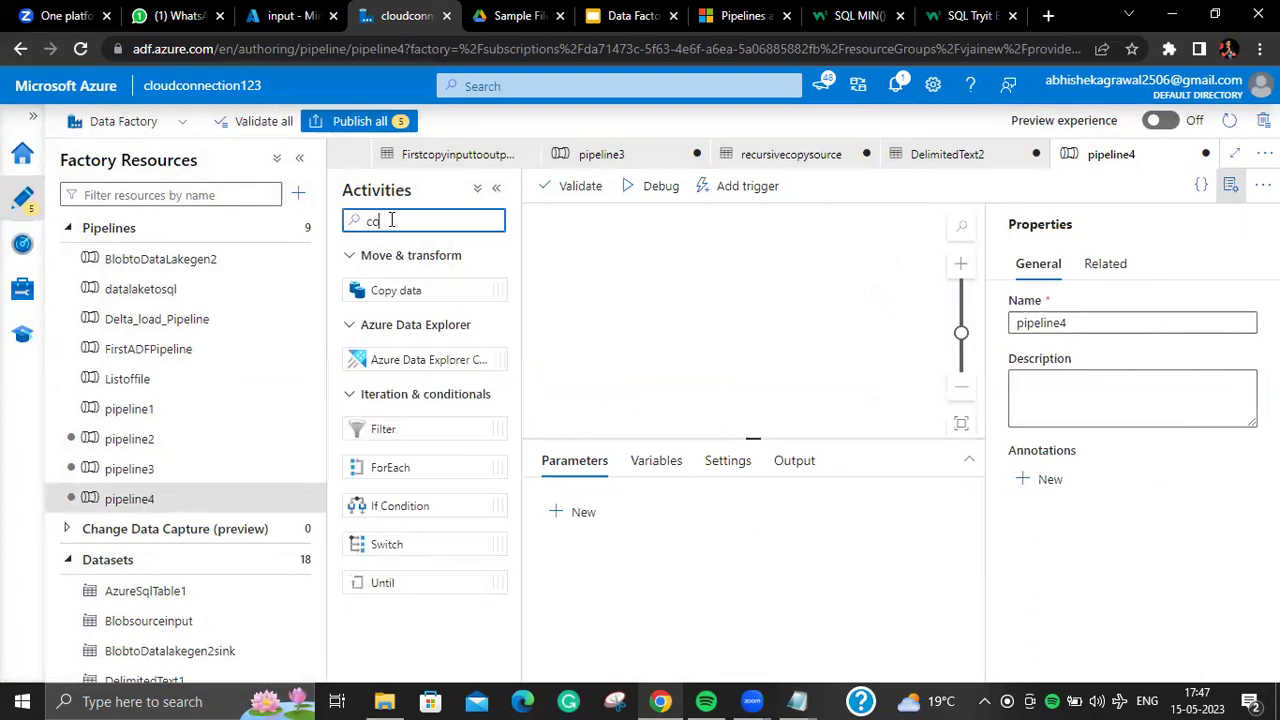
{"action": "left_click_drag", "start_coordinate": [432, 285], "coordinate": [720, 269]}
{"action": "left_click_drag", "start_coordinate": [367, 270], "coordinate": [730, 272]}
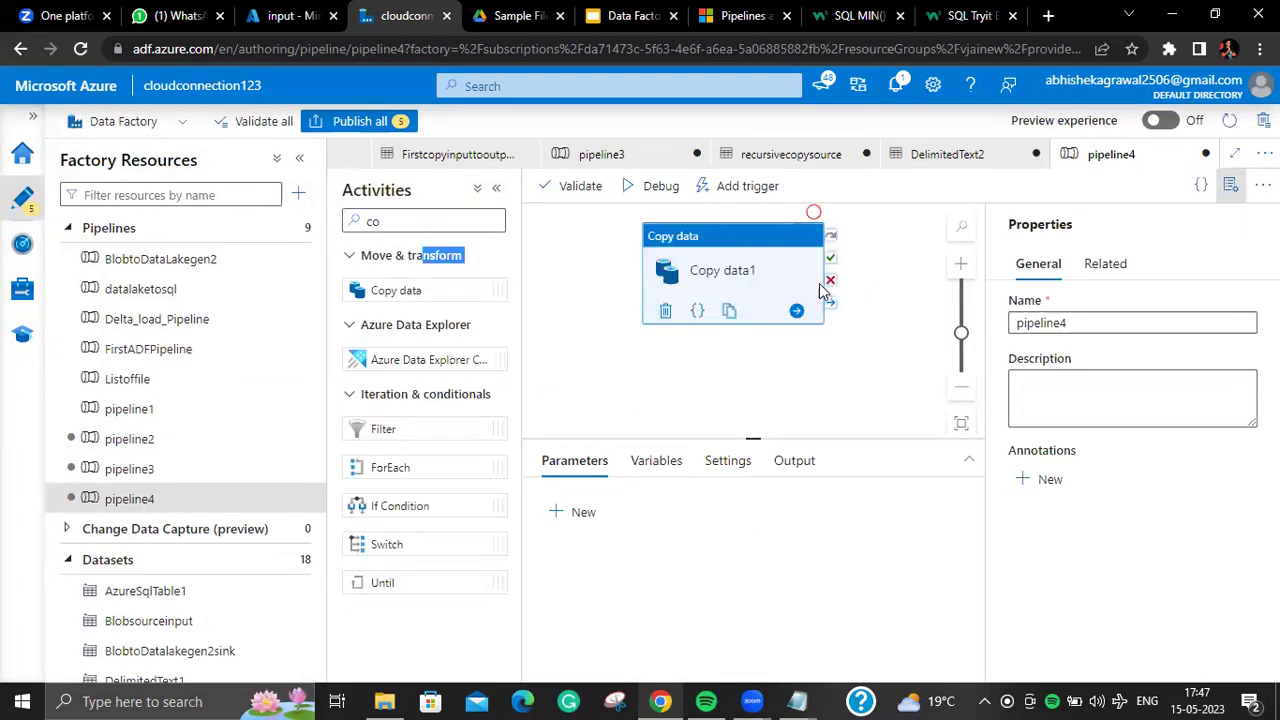
Step: Start a new ADLS Gen2 DelimitedText source dataset and begin a new linked service for it
{"action": "left_click", "coordinate": [628, 461]}
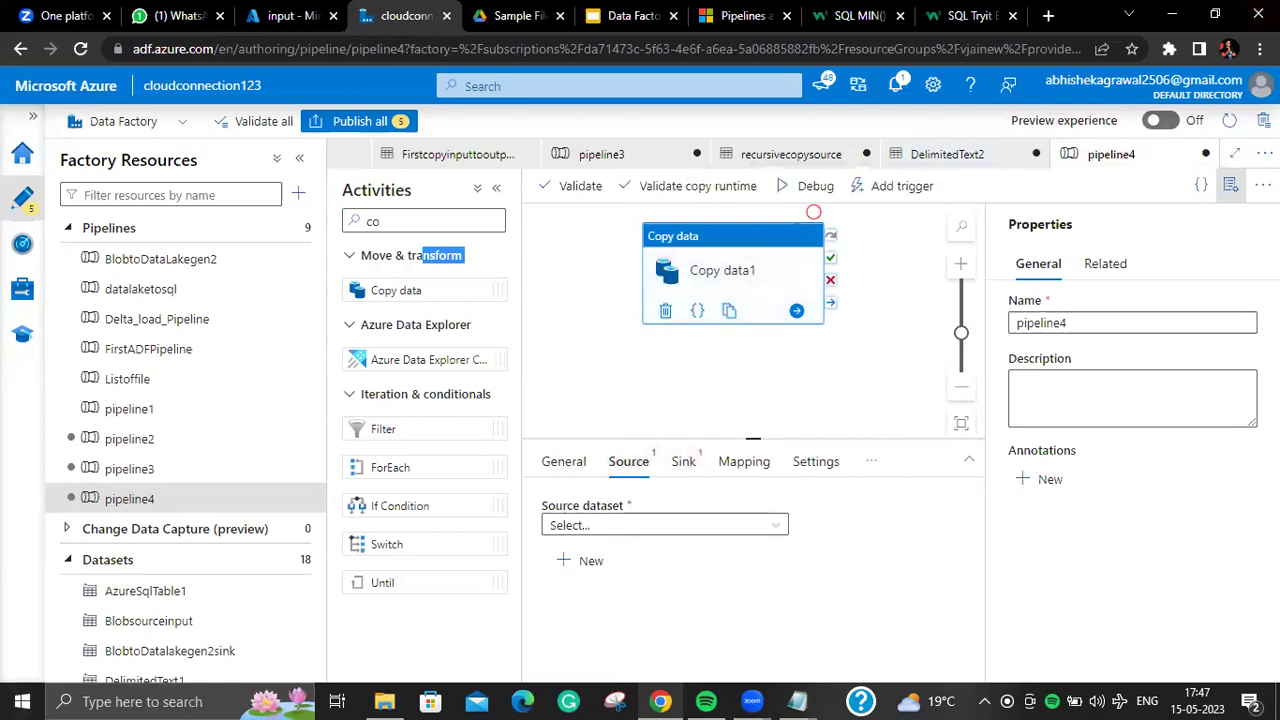
{"action": "left_click", "coordinate": [1230, 185]}
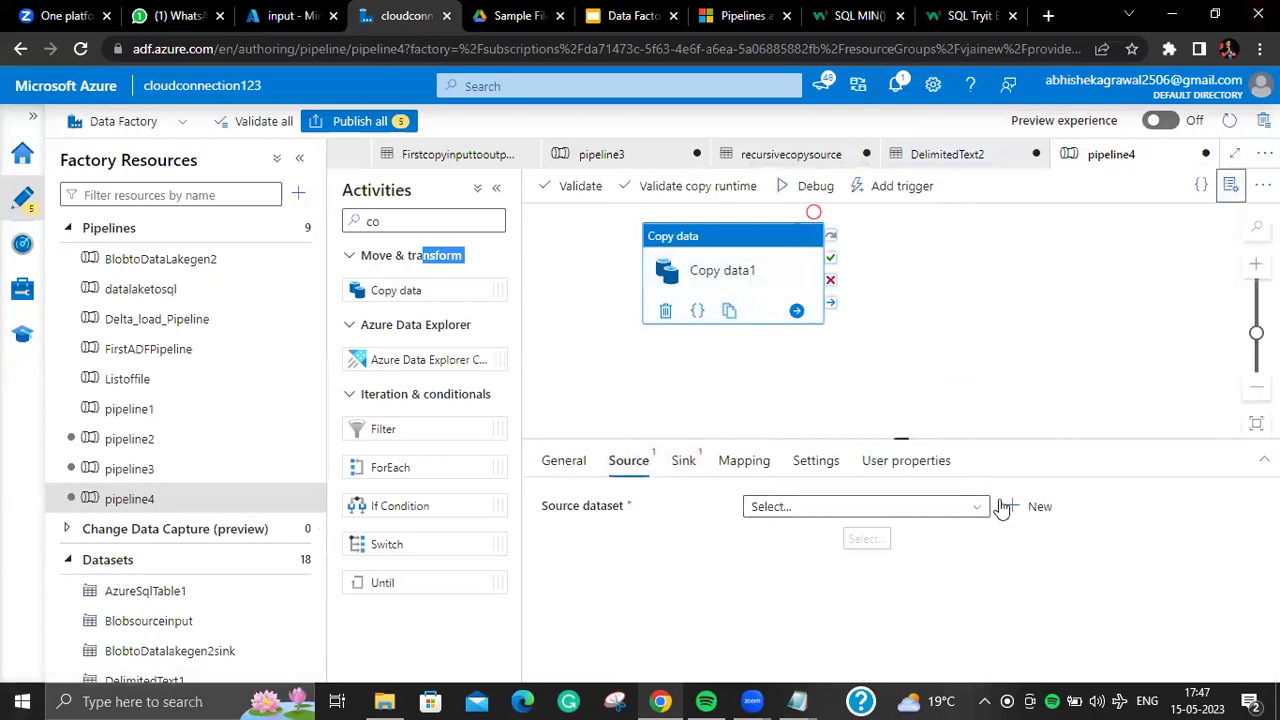
{"action": "left_click", "coordinate": [1030, 506]}
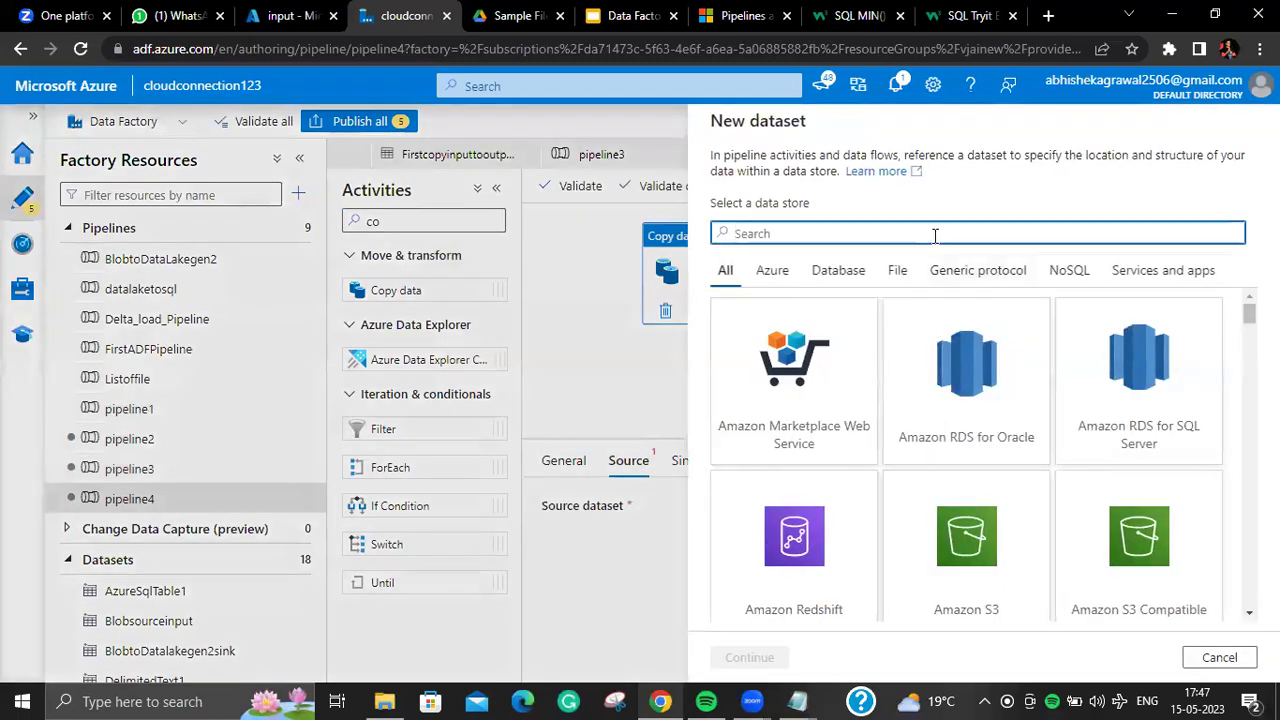
{"action": "type", "text": "da"}
{"action": "left_click", "coordinate": [1208, 418]}
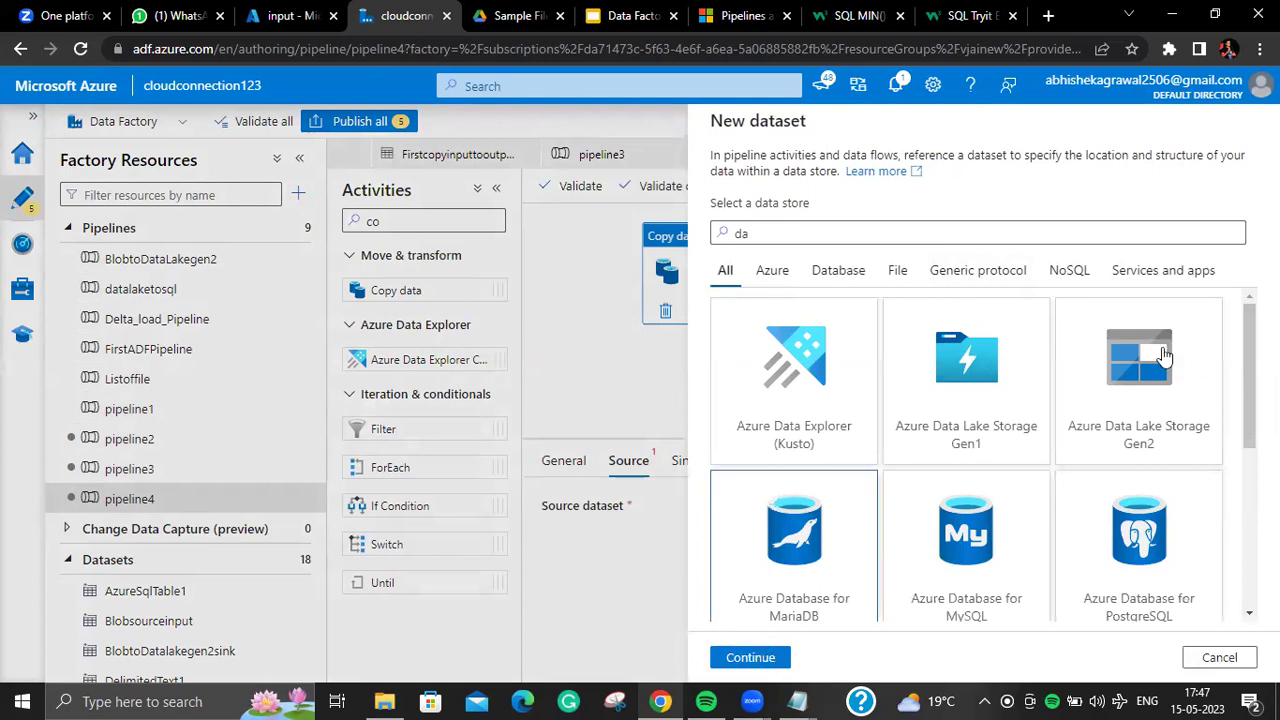
{"action": "left_click", "coordinate": [770, 650]}
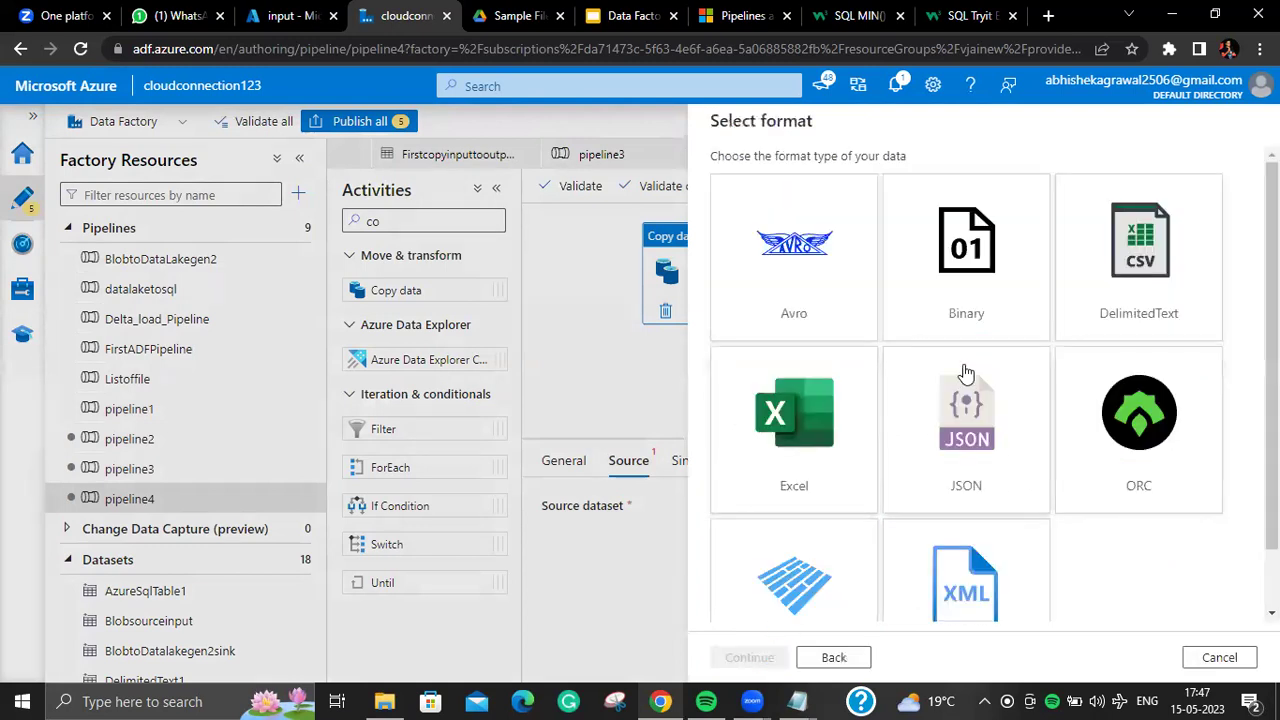
{"action": "left_click", "coordinate": [766, 659]}
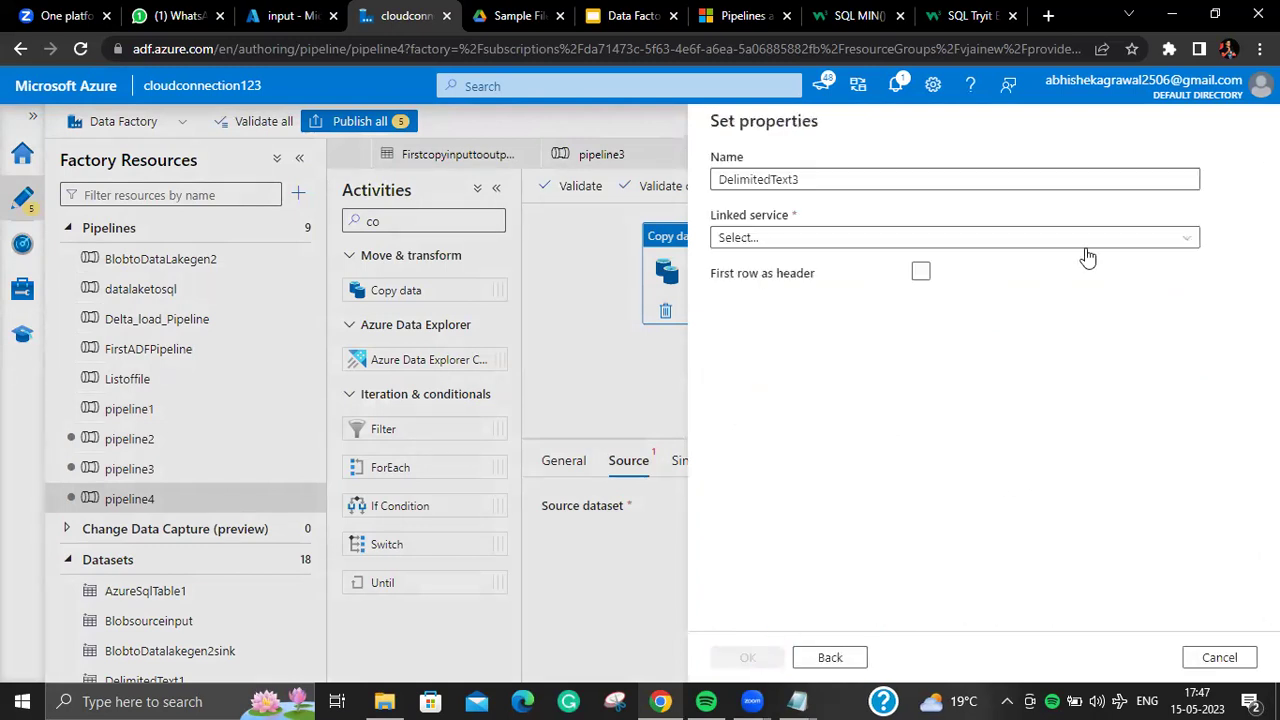
{"action": "left_click", "coordinate": [1031, 240]}
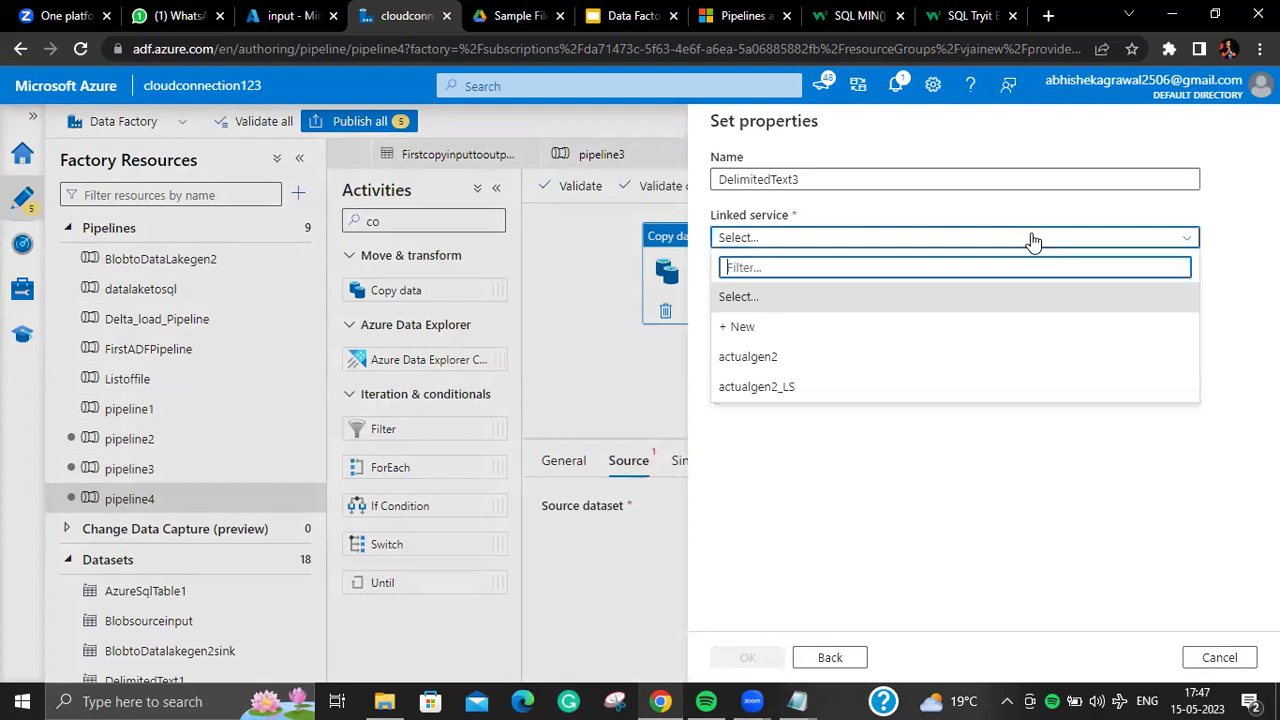
{"action": "left_click", "coordinate": [1010, 328]}
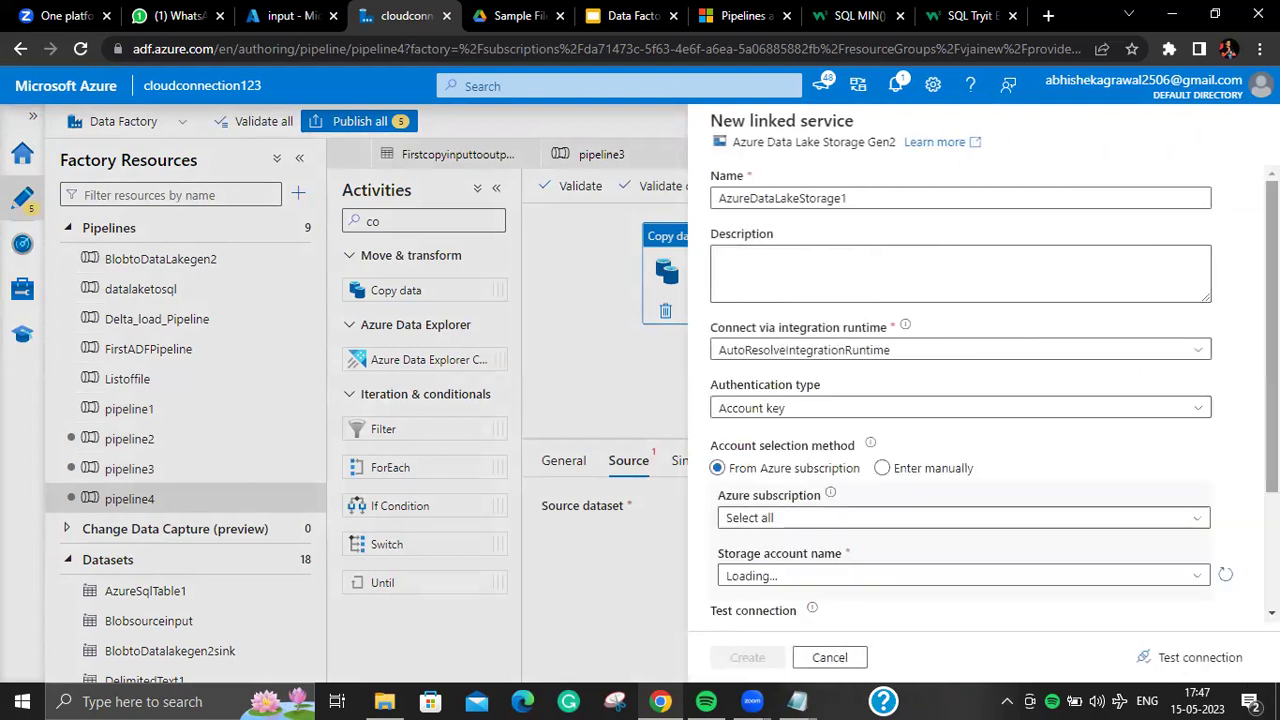
Step: Point the new linked service at the actualgen2 storage account
{"action": "scroll", "coordinate": [993, 390], "scroll_direction": "down", "scroll_amount": 1}
{"action": "scroll", "coordinate": [993, 390], "scroll_direction": "up", "scroll_amount": 1}
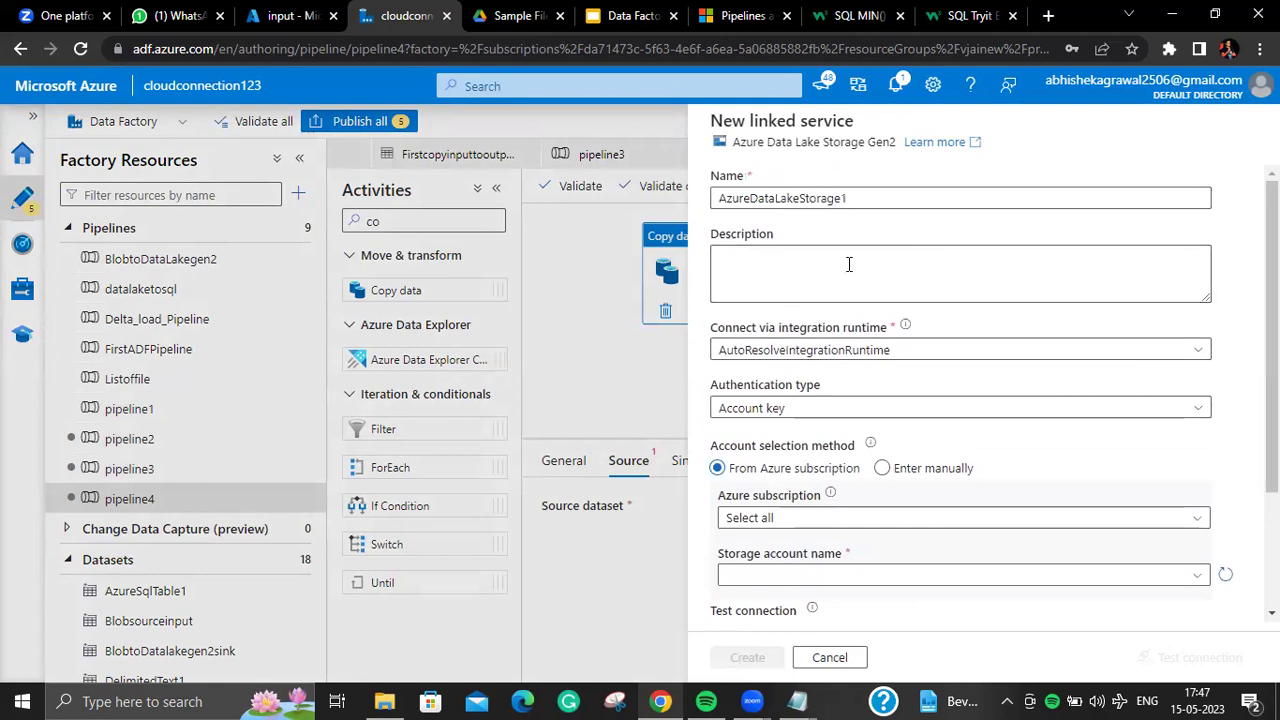
{"action": "left_click_drag", "start_coordinate": [850, 198], "coordinate": [703, 198]}
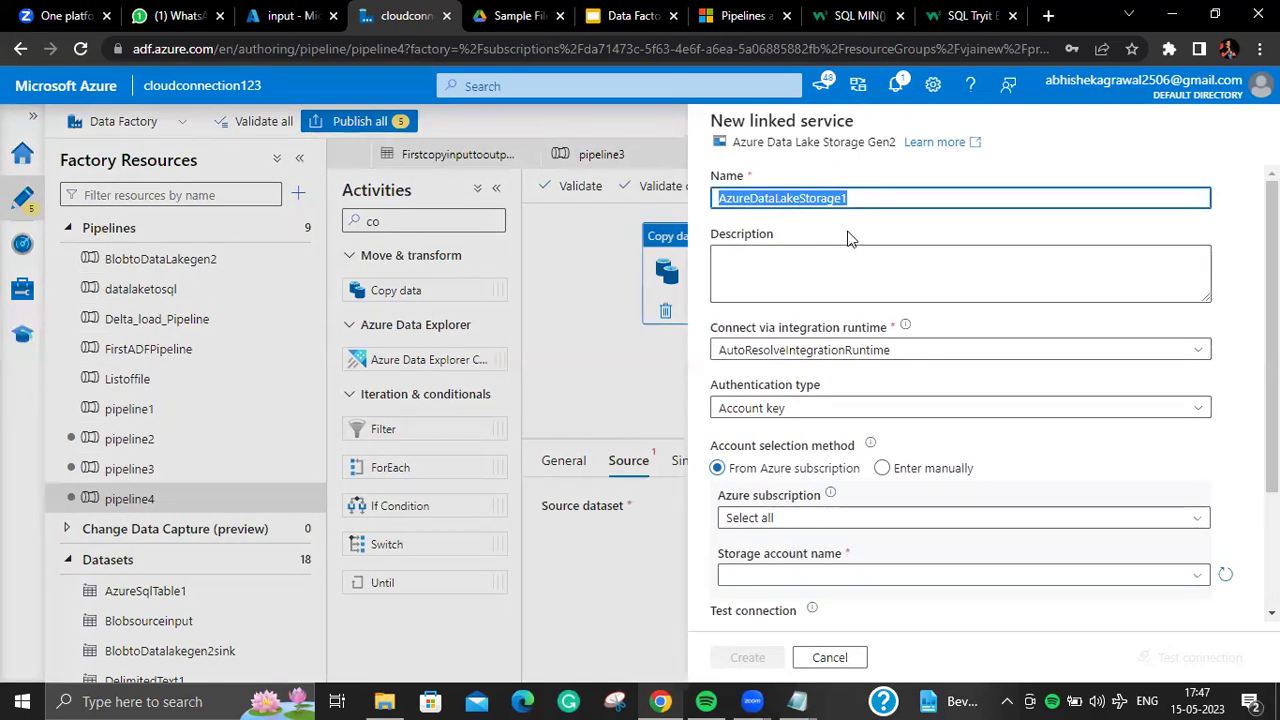
{"action": "scroll", "coordinate": [930, 450], "scroll_direction": "down", "scroll_amount": 2}
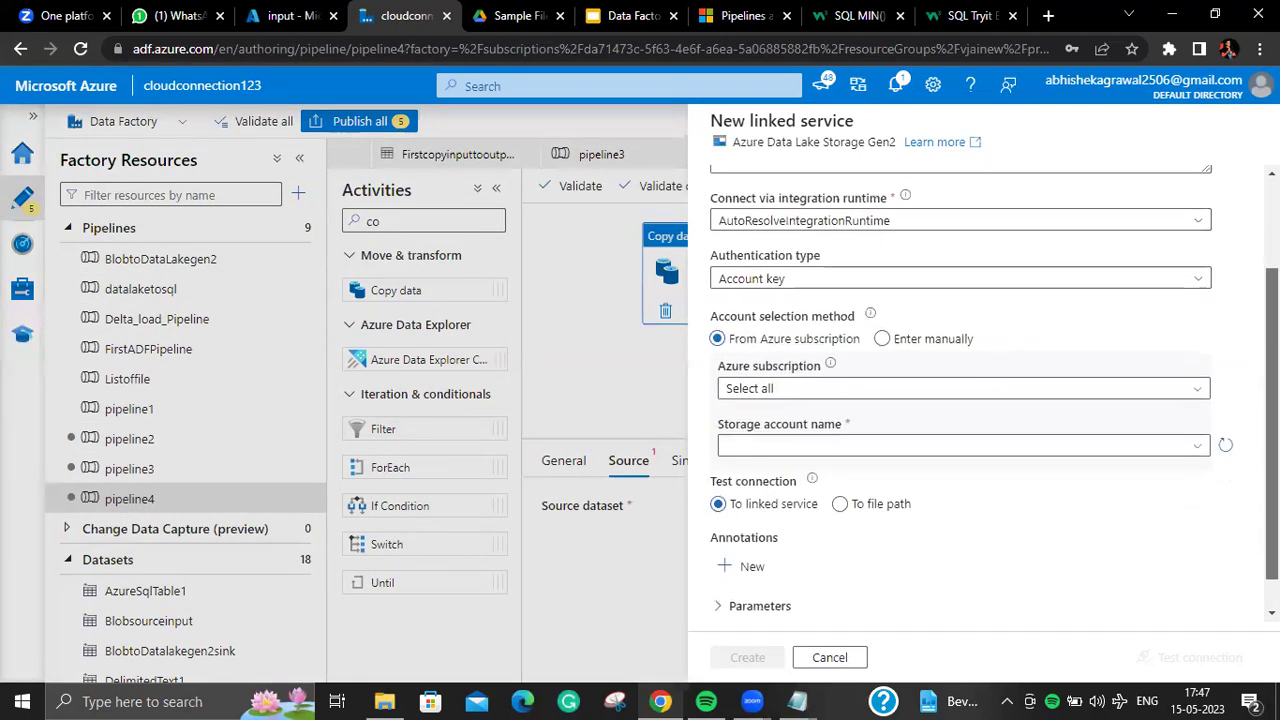
{"action": "left_click", "coordinate": [930, 445]}
{"action": "left_click", "coordinate": [920, 467]}
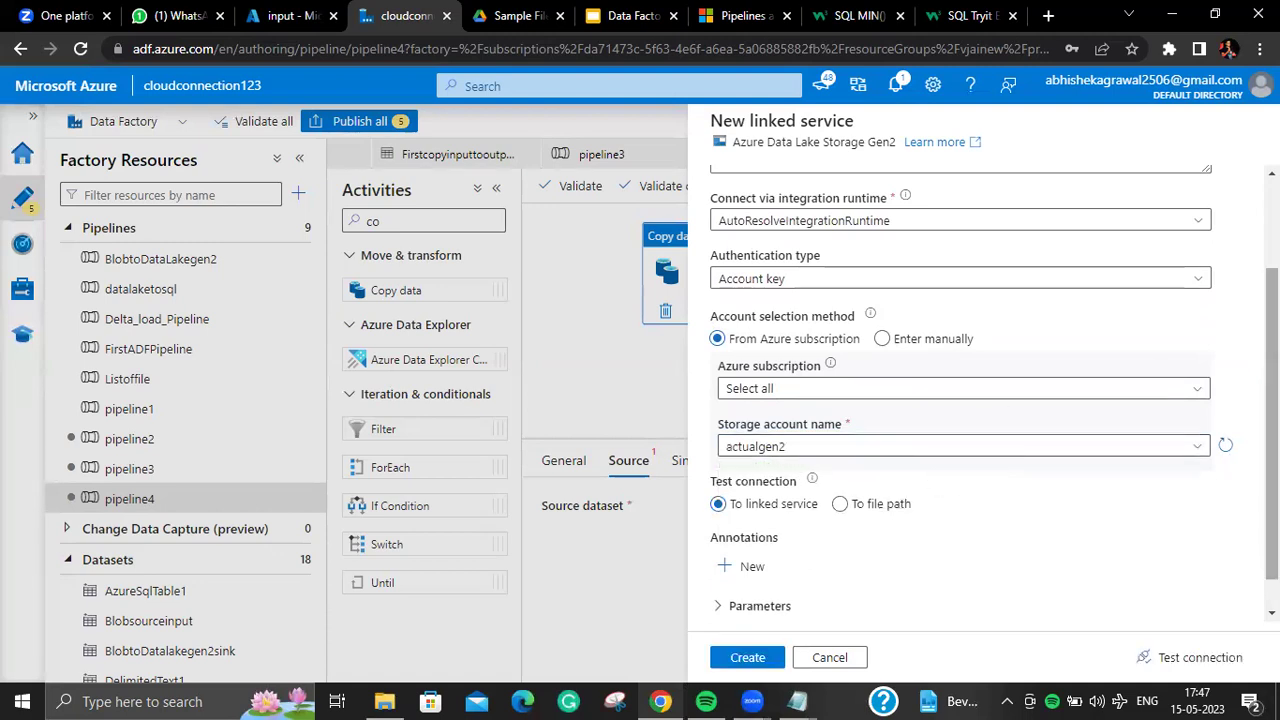
{"action": "scroll", "coordinate": [870, 222], "scroll_direction": "up", "scroll_amount": 2}
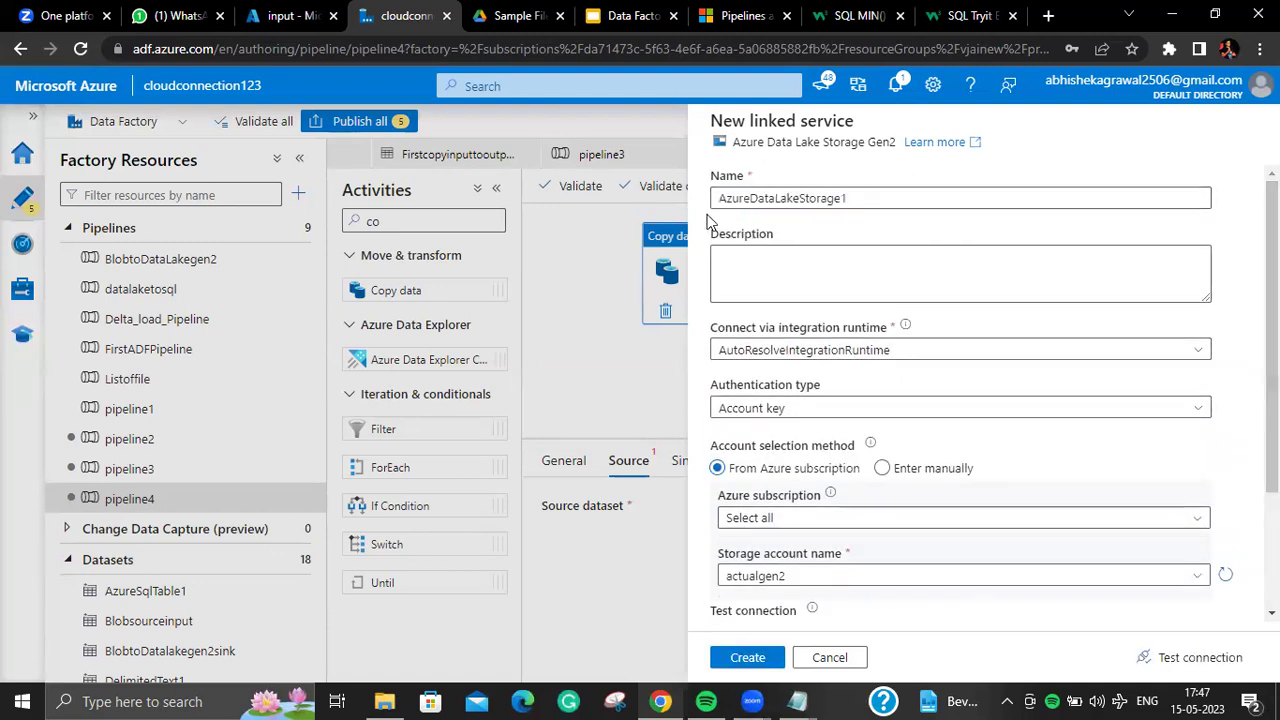
Step: Name the linked service actualgen2_LSR, test the connection, and create it
{"action": "key", "text": "ctrl+a"}
{"action": "left_click", "coordinate": [853, 197]}
{"action": "key", "text": "ctrl+a"}
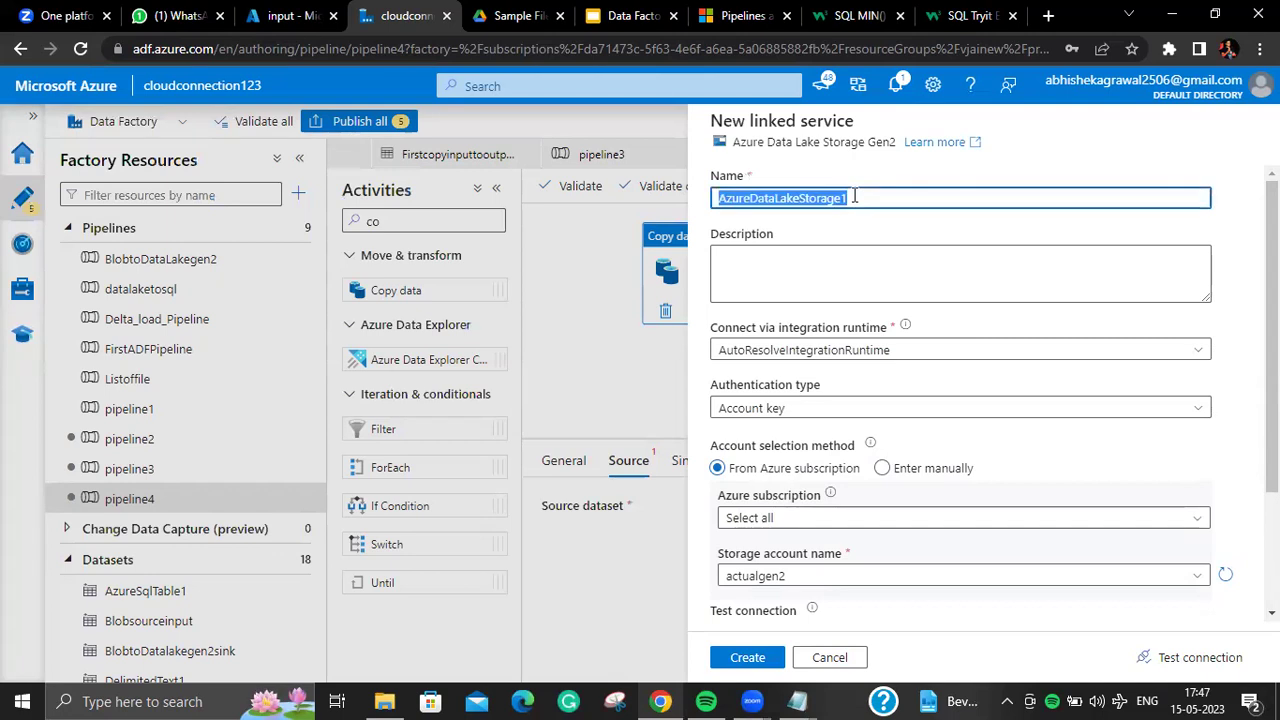
{"action": "key", "text": "BackSpace"}
{"action": "type", "text": "act"}
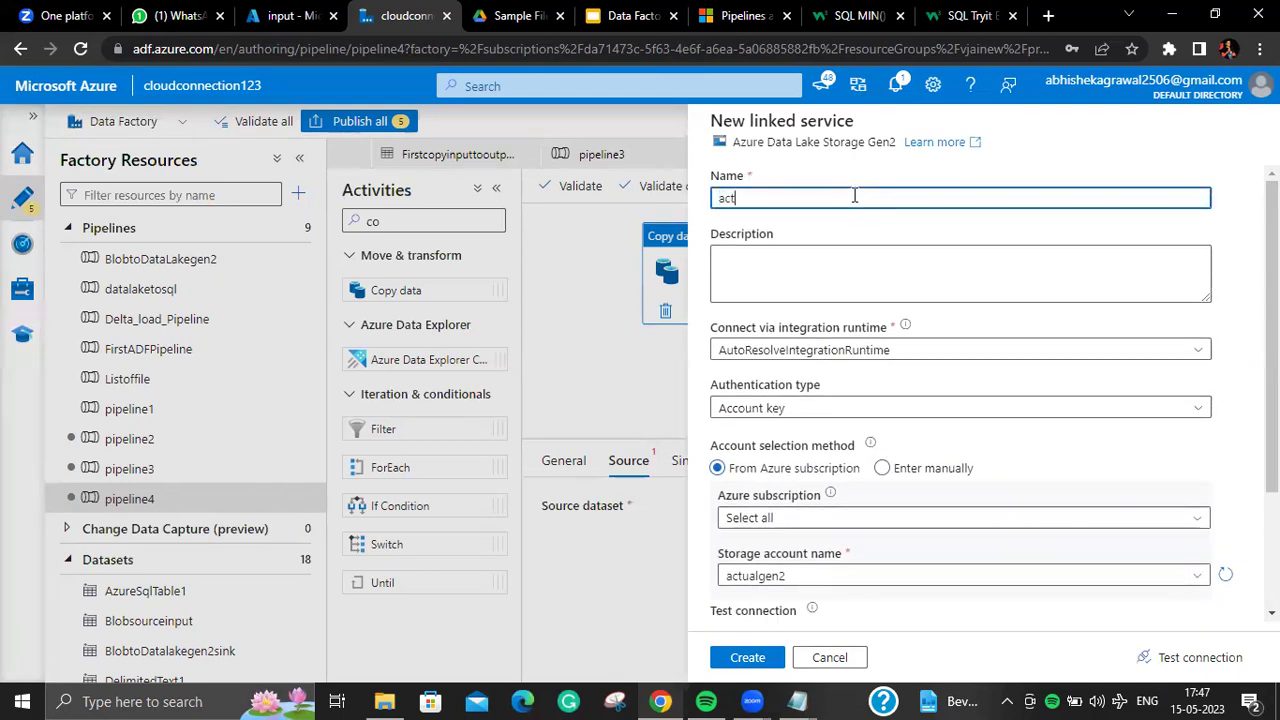
{"action": "type", "text": "ualhe"}
{"action": "key", "text": "BackSpace"}
{"action": "key", "text": "BackSpace"}
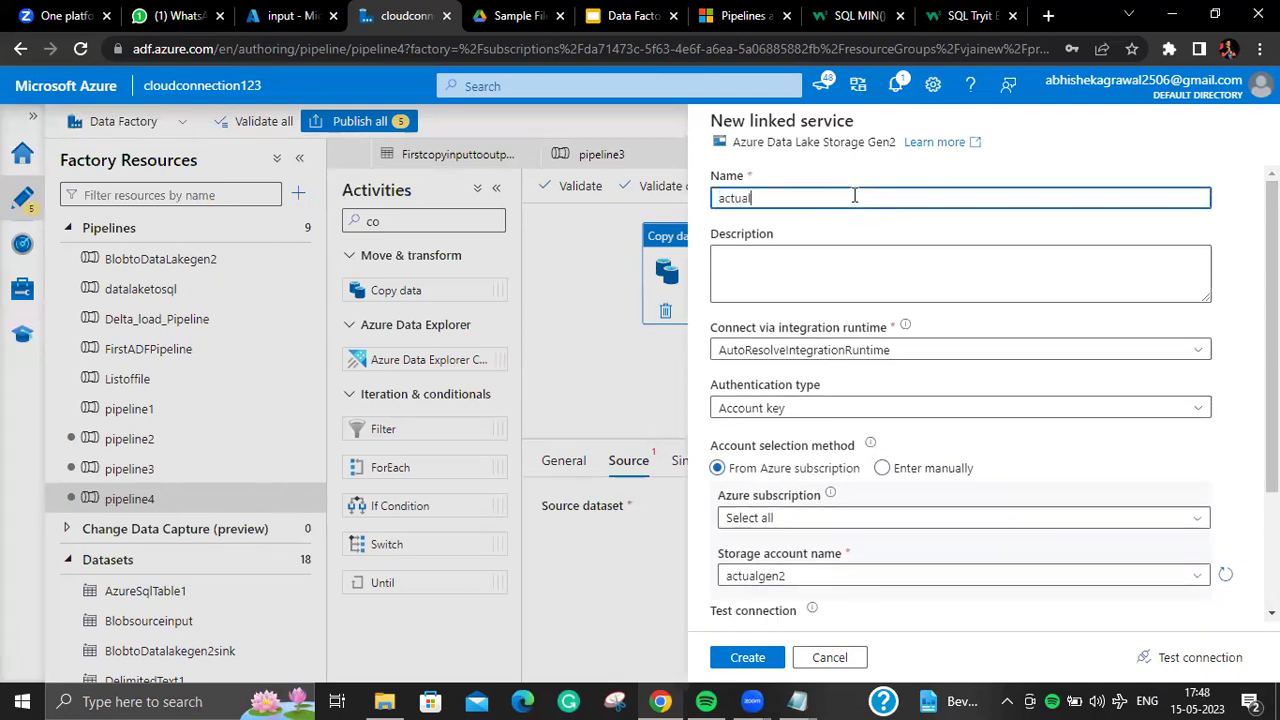
{"action": "type", "text": "gen2_LS"}
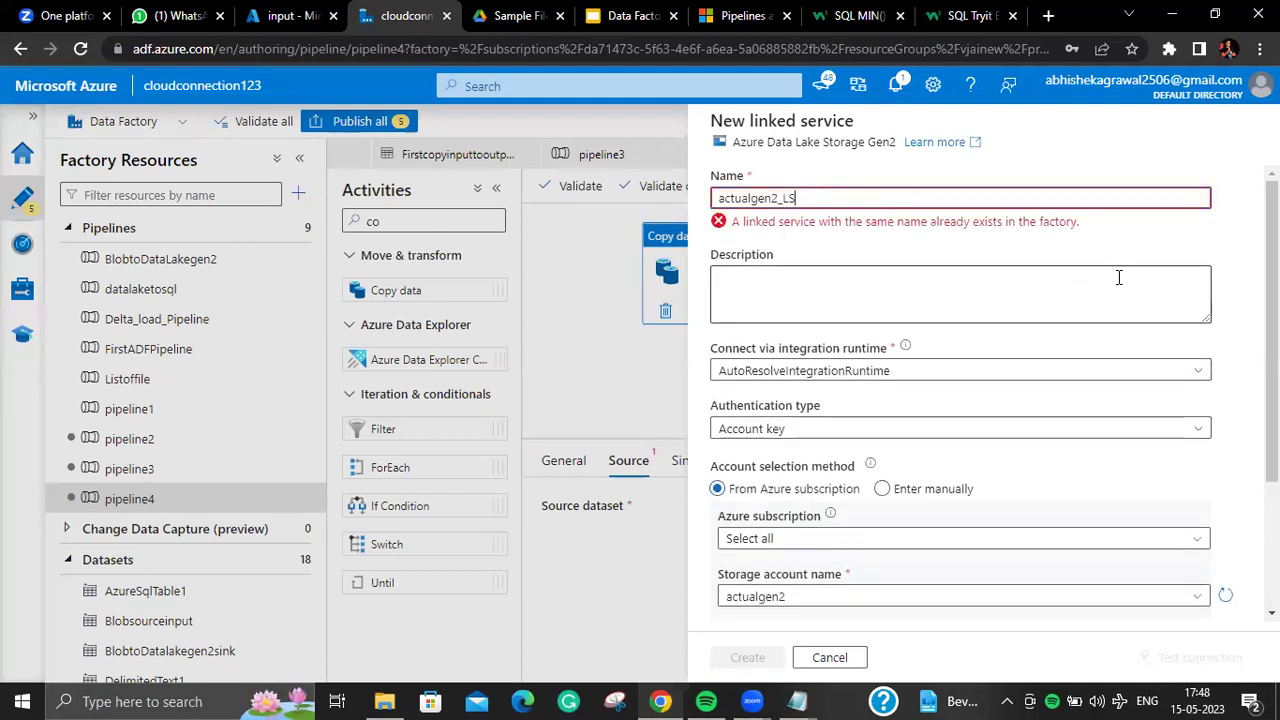
{"action": "type", "text": "R"}
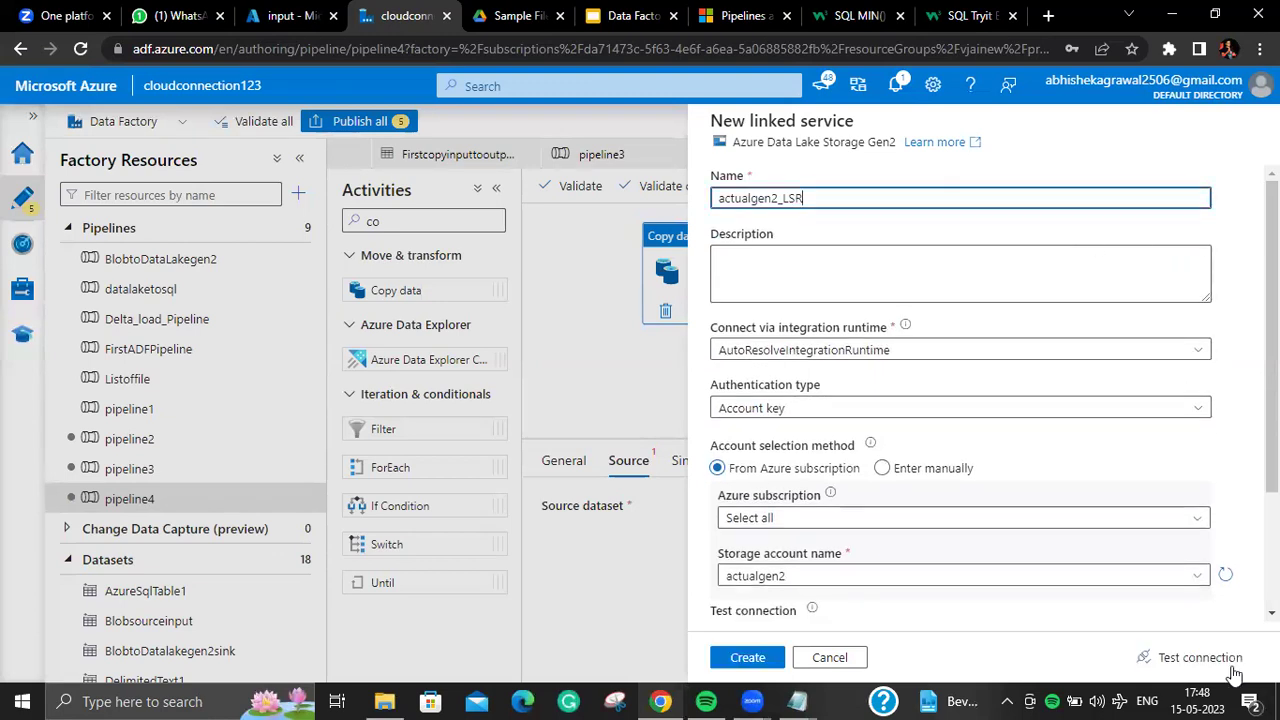
{"action": "left_click", "coordinate": [1178, 664]}
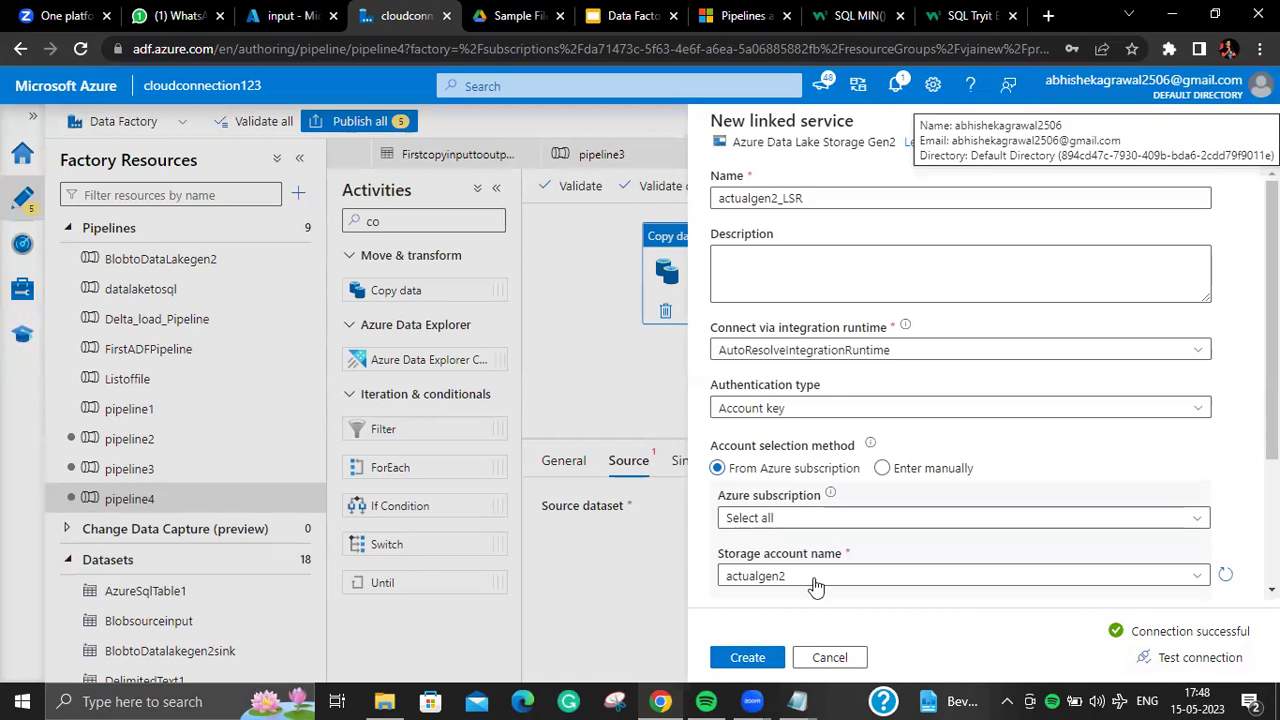
{"action": "left_click", "coordinate": [700, 658]}
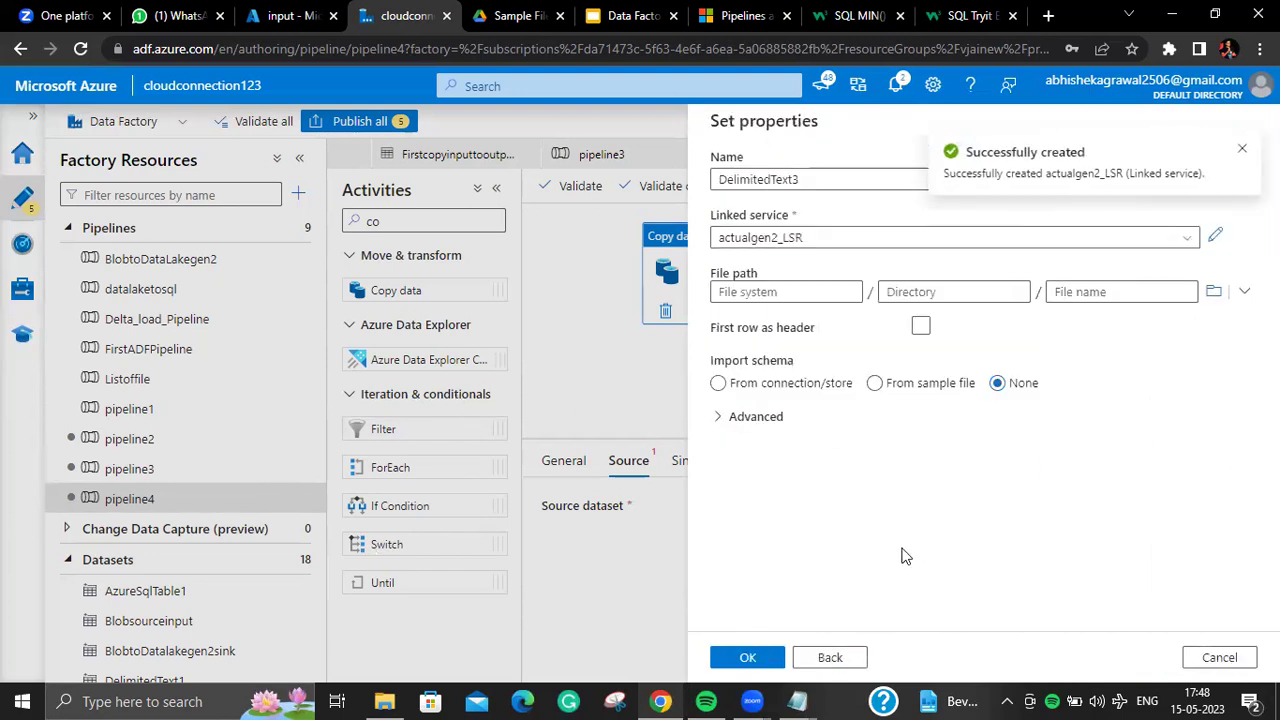
Step: Set the DelimitedText3 dataset's file path to landing and finish creating it
{"action": "left_click", "coordinate": [1213, 291]}
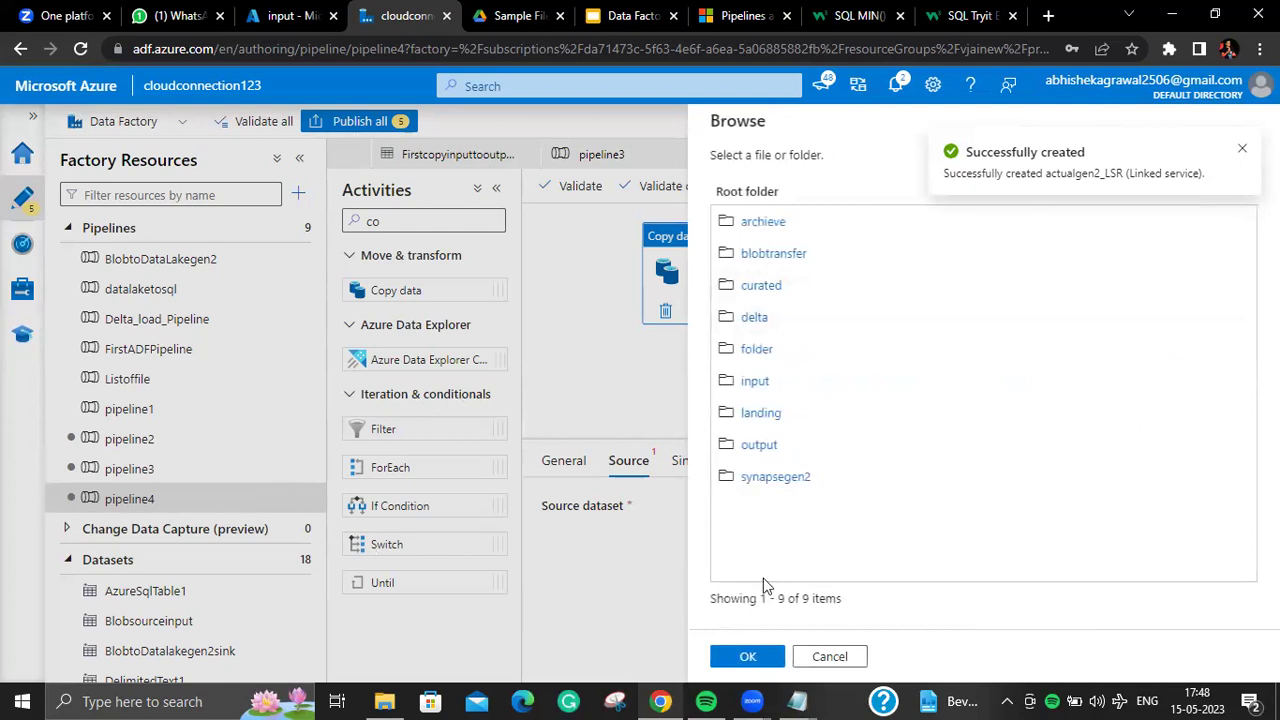
{"action": "left_click", "coordinate": [750, 658]}
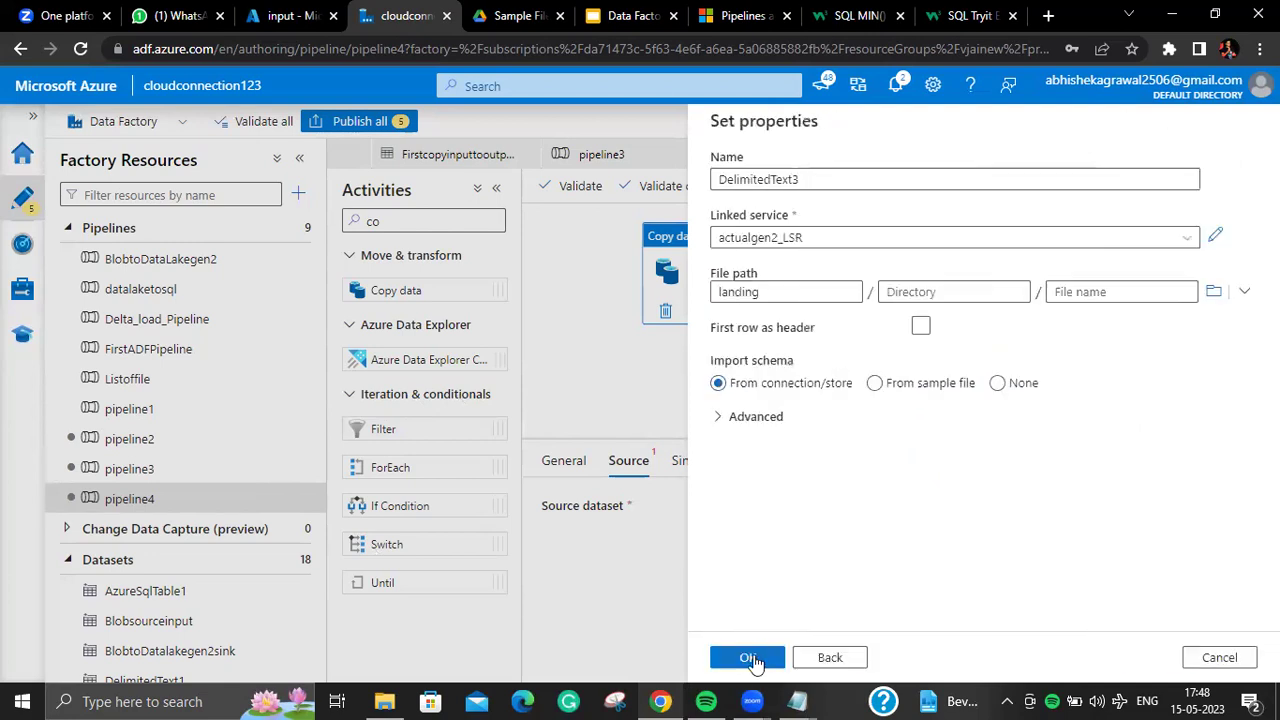
{"action": "left_click", "coordinate": [779, 656]}
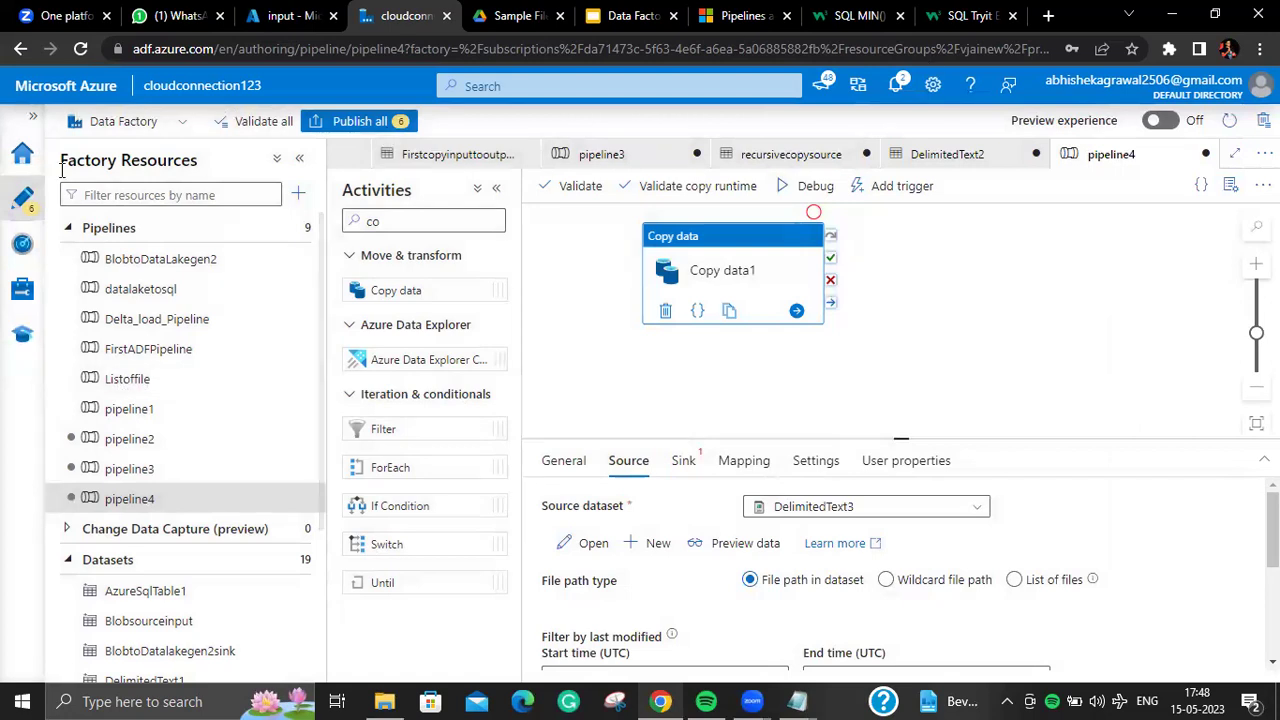
Step: Start a new linked service under Manage, then switch to the input container tab
{"action": "left_click", "coordinate": [22, 288]}
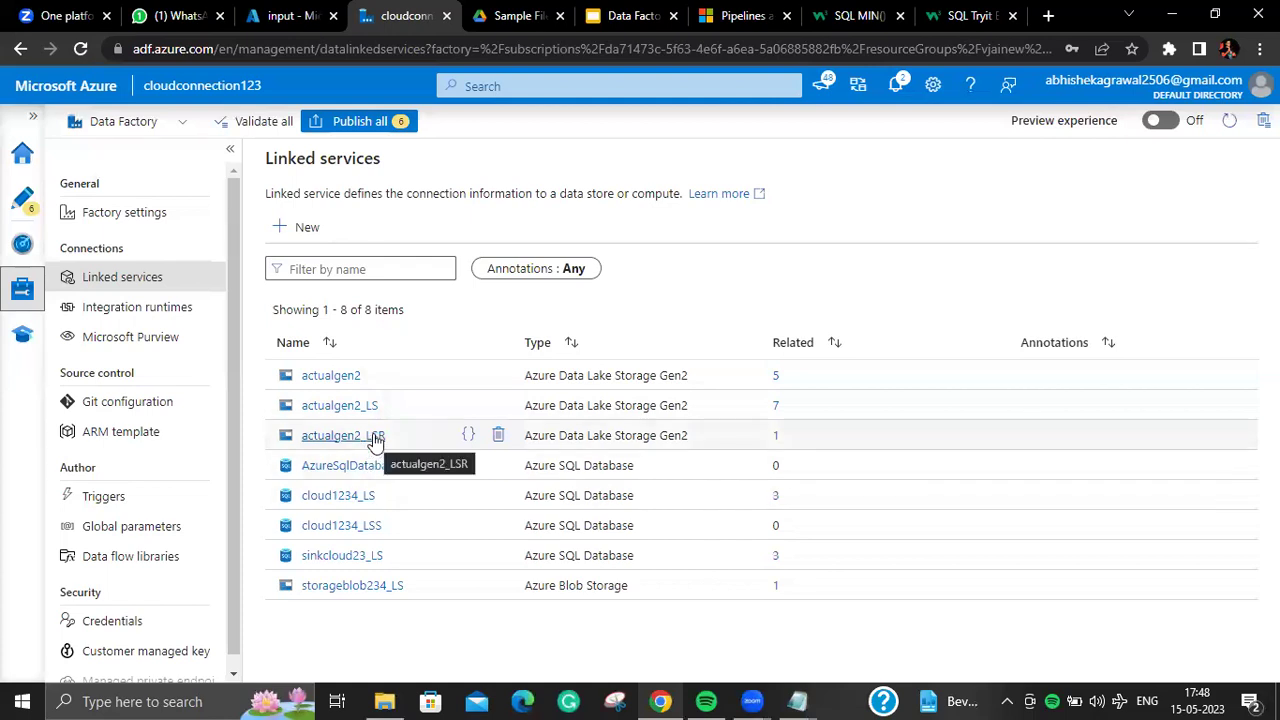
{"action": "left_click", "coordinate": [303, 227]}
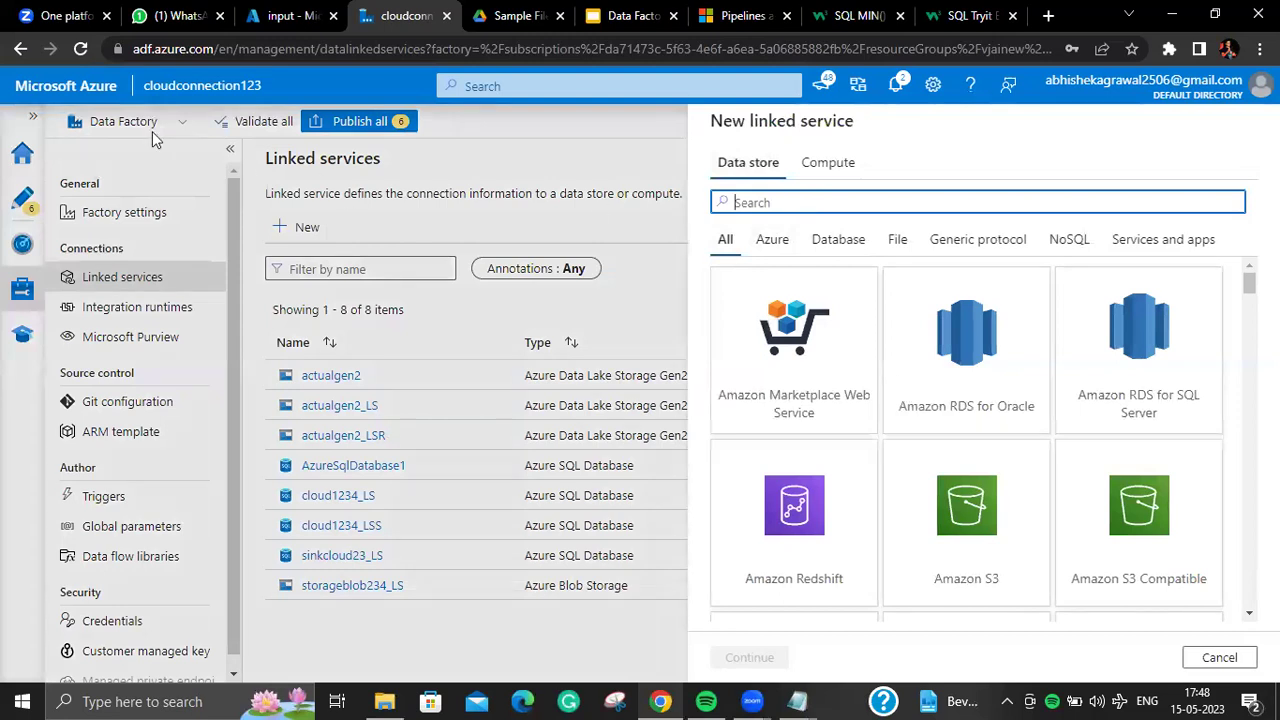
{"action": "left_click", "coordinate": [290, 16]}
{"action": "left_click", "coordinate": [387, 18]}
{"action": "left_click", "coordinate": [300, 16]}
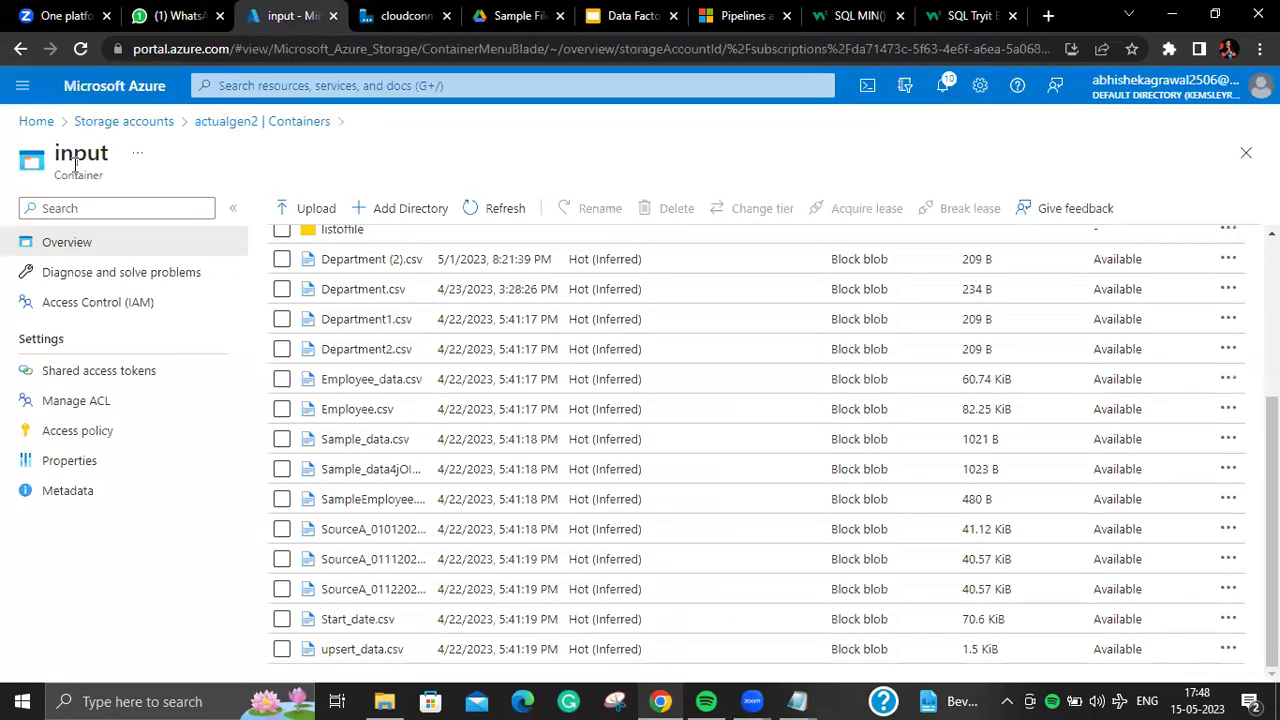
Step: Browse data factories and storage accounts, ending on SQL databases cloud1234, sinkcloud23 and vjaisqlnew
{"action": "left_click", "coordinate": [37, 121]}
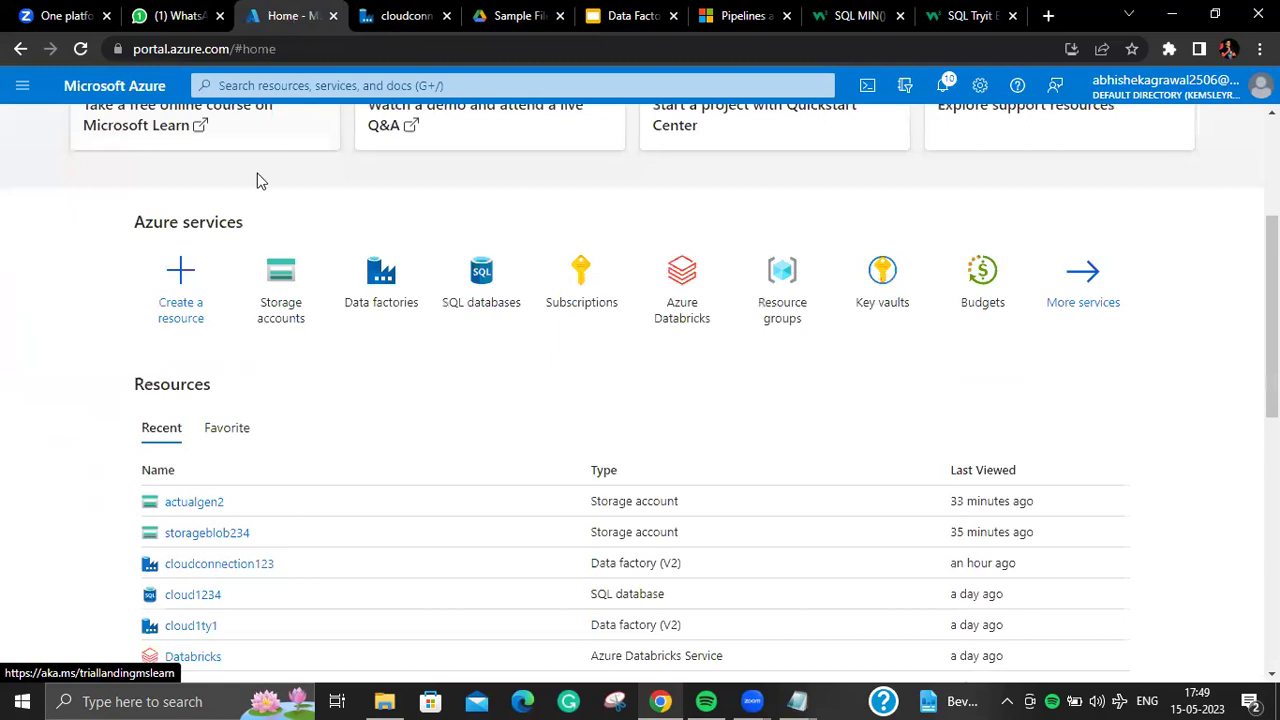
{"action": "left_click", "coordinate": [367, 263]}
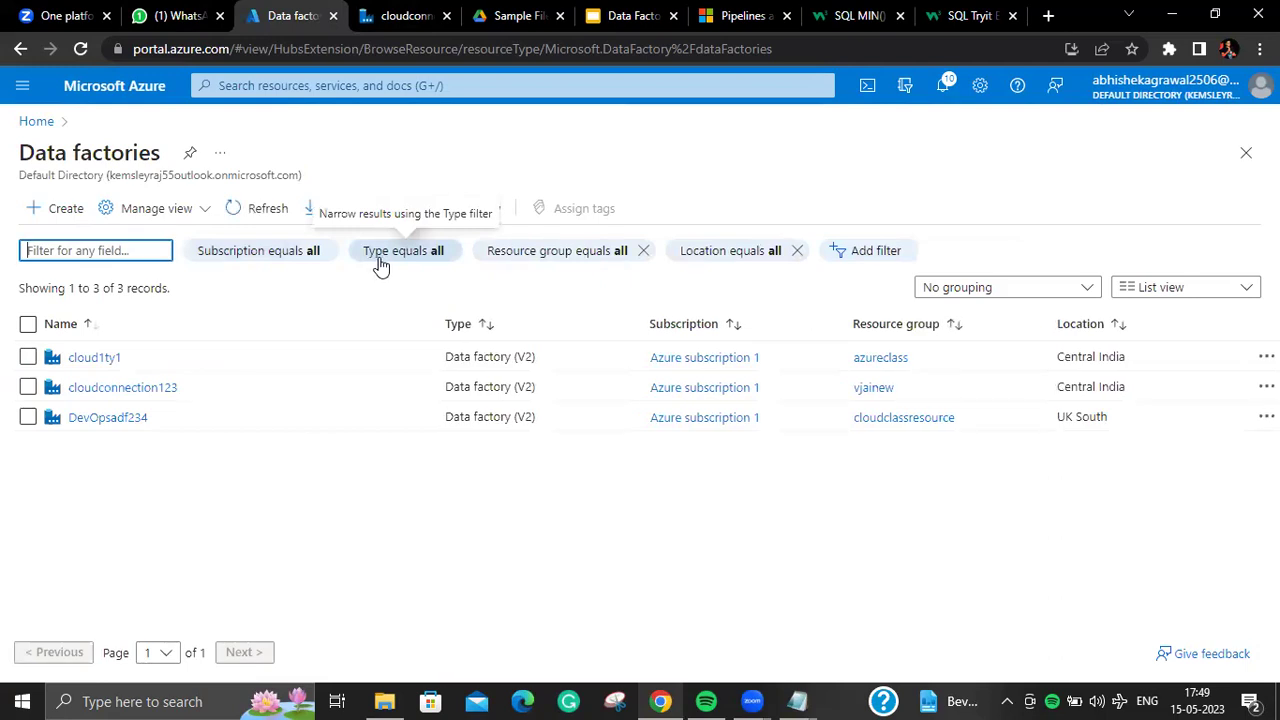
{"action": "left_click", "coordinate": [36, 121]}
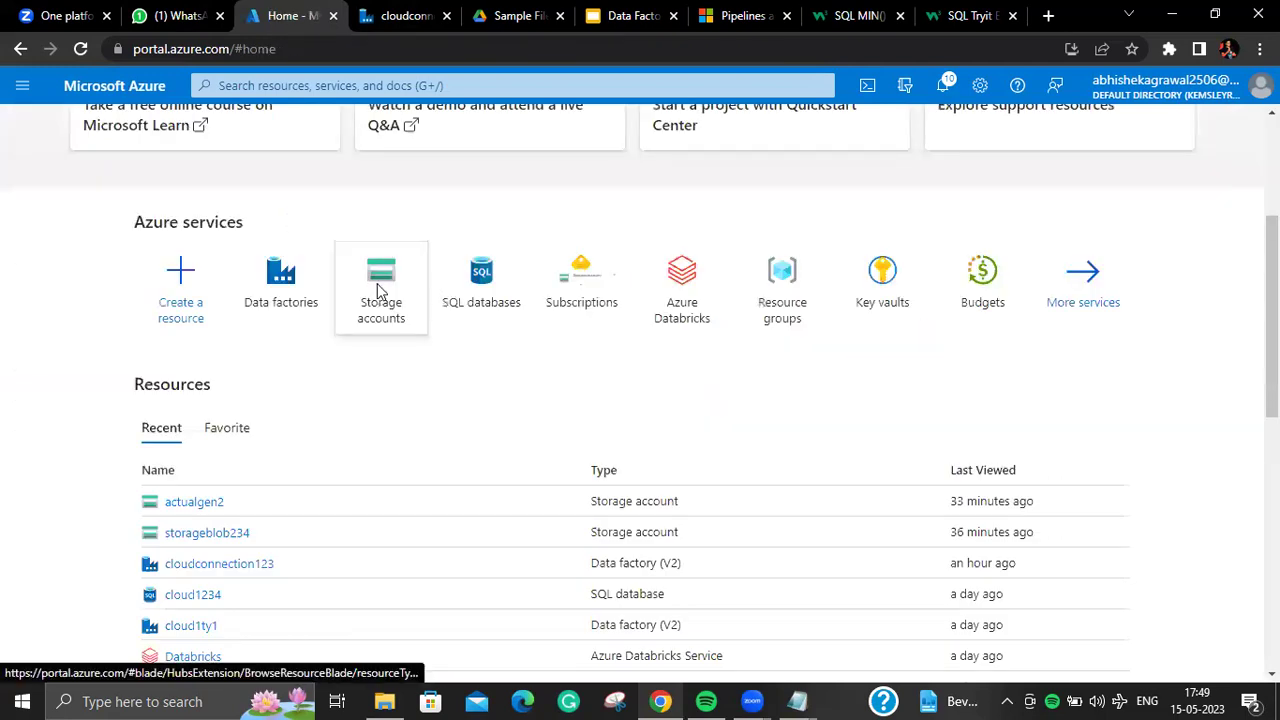
{"action": "left_click", "coordinate": [377, 291]}
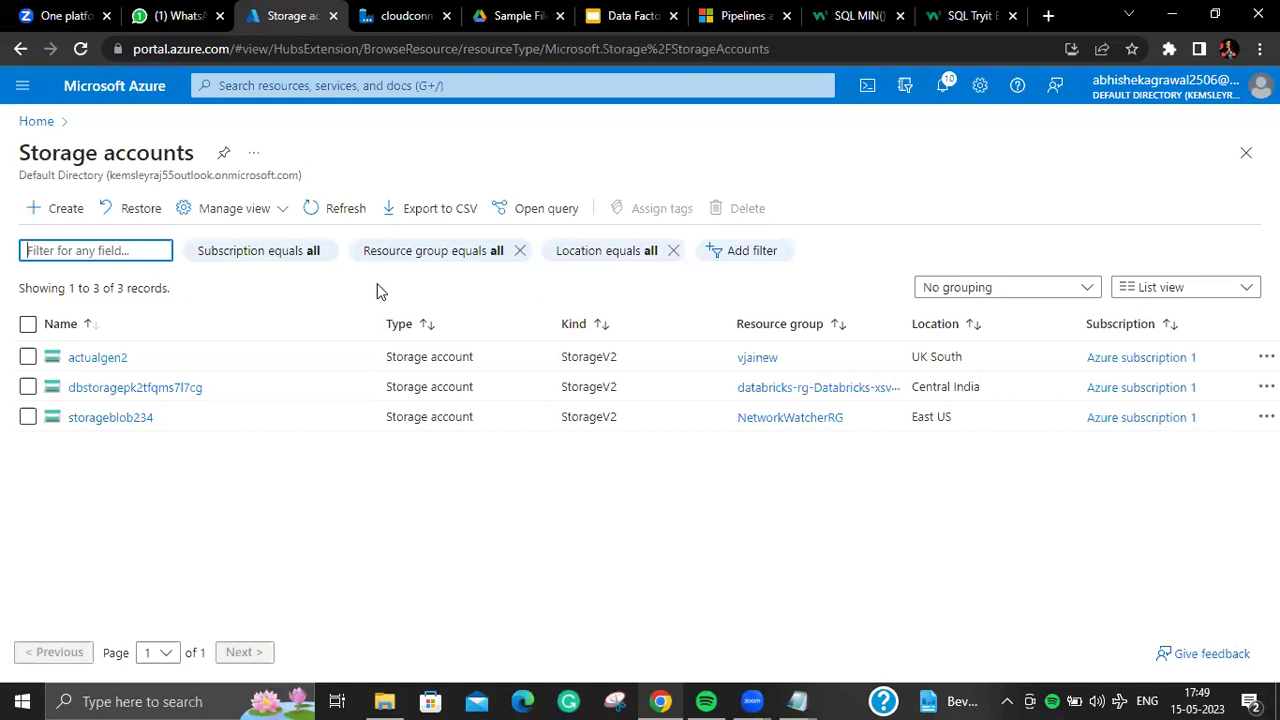
{"action": "left_click", "coordinate": [38, 122]}
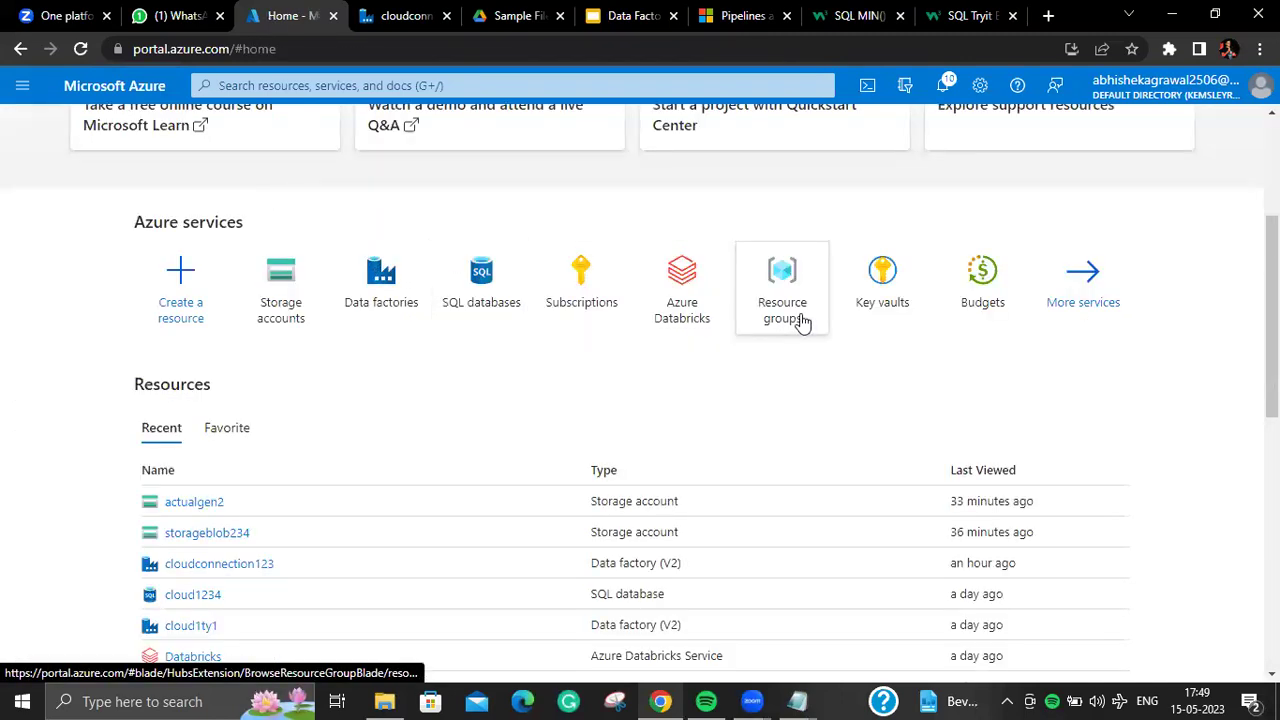
{"action": "mouse_move", "coordinate": [803, 322]}
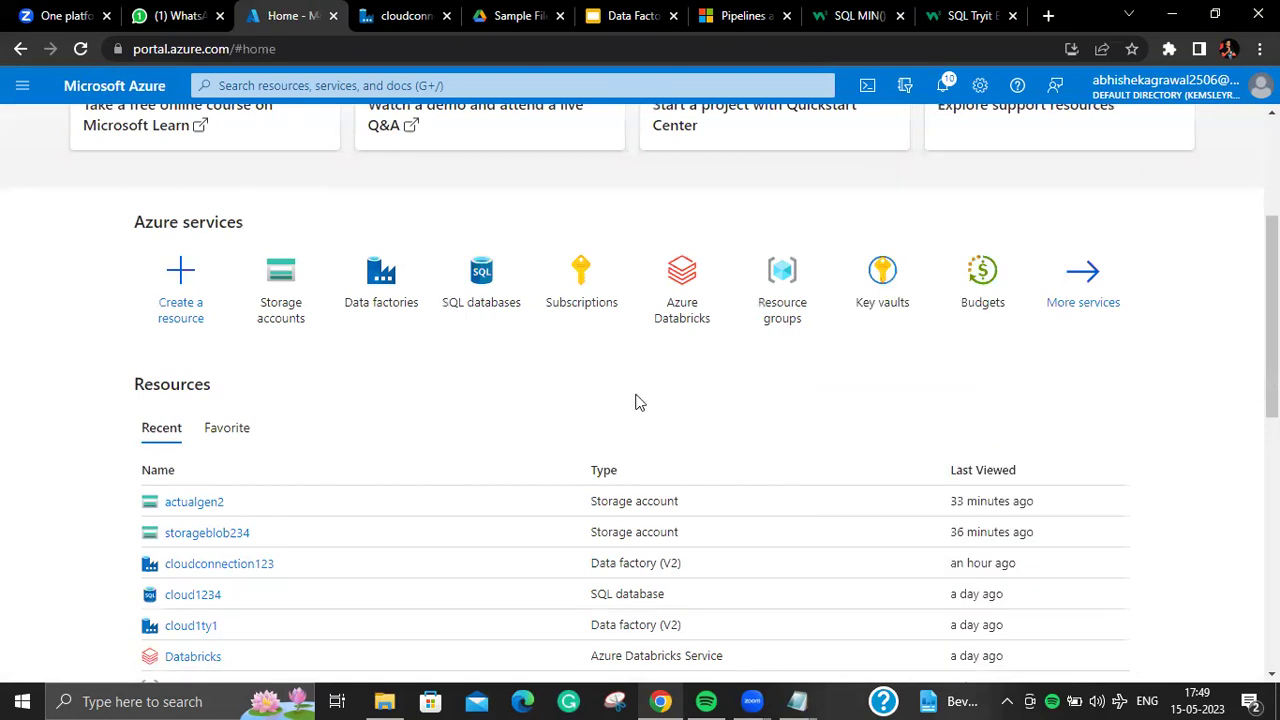
{"action": "left_click", "coordinate": [513, 312]}
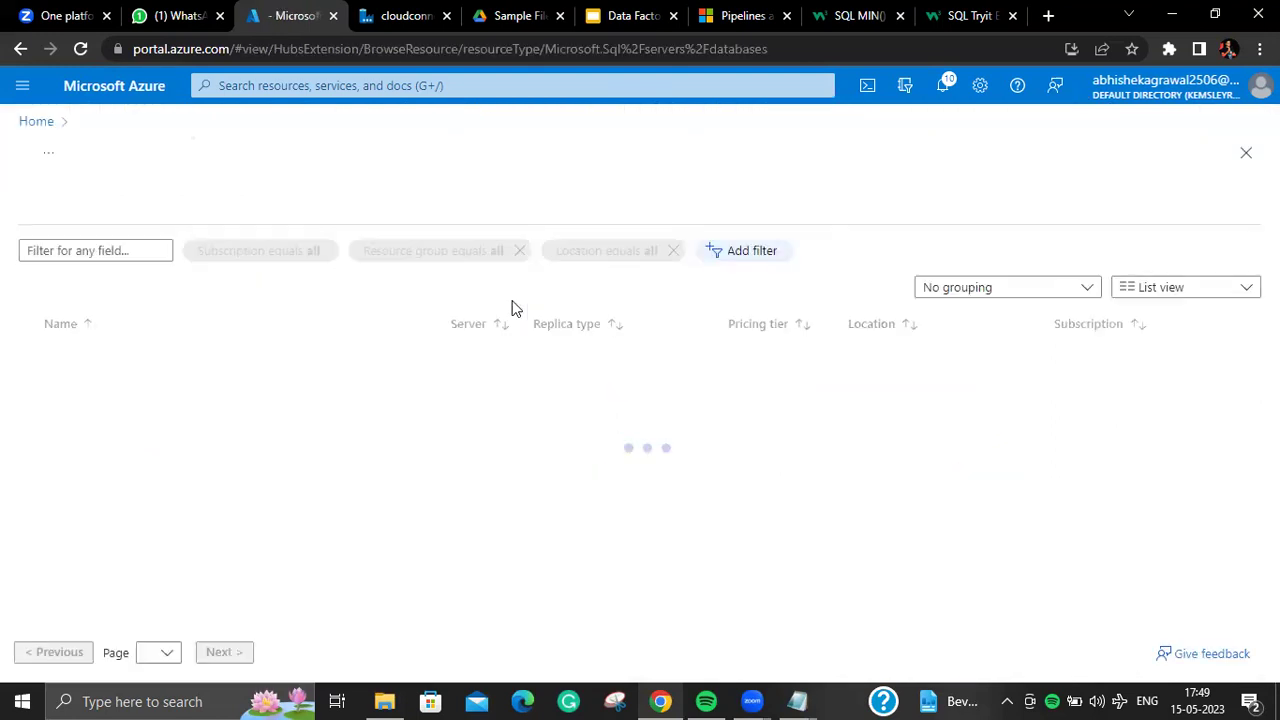
Step: Revisit the data factories and SQL databases lists from Home, then switch to the WhatsApp chat
{"action": "left_click", "coordinate": [36, 121]}
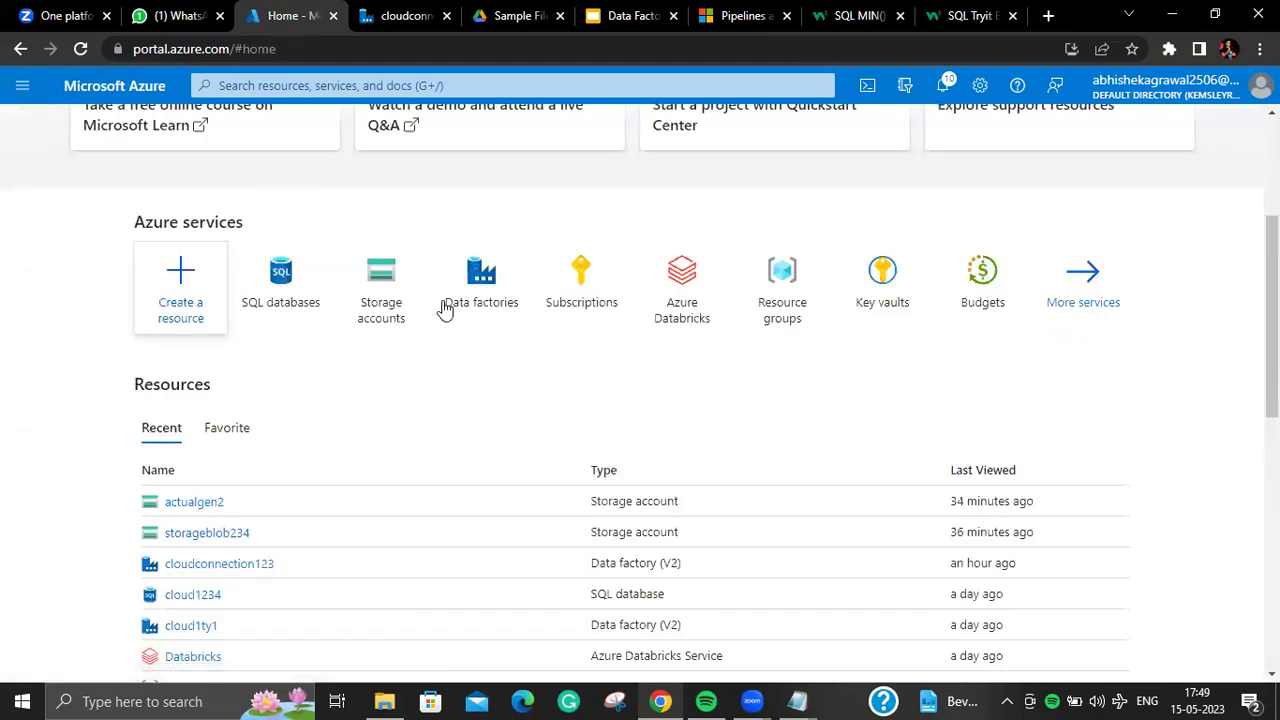
{"action": "mouse_move", "coordinate": [431, 256]}
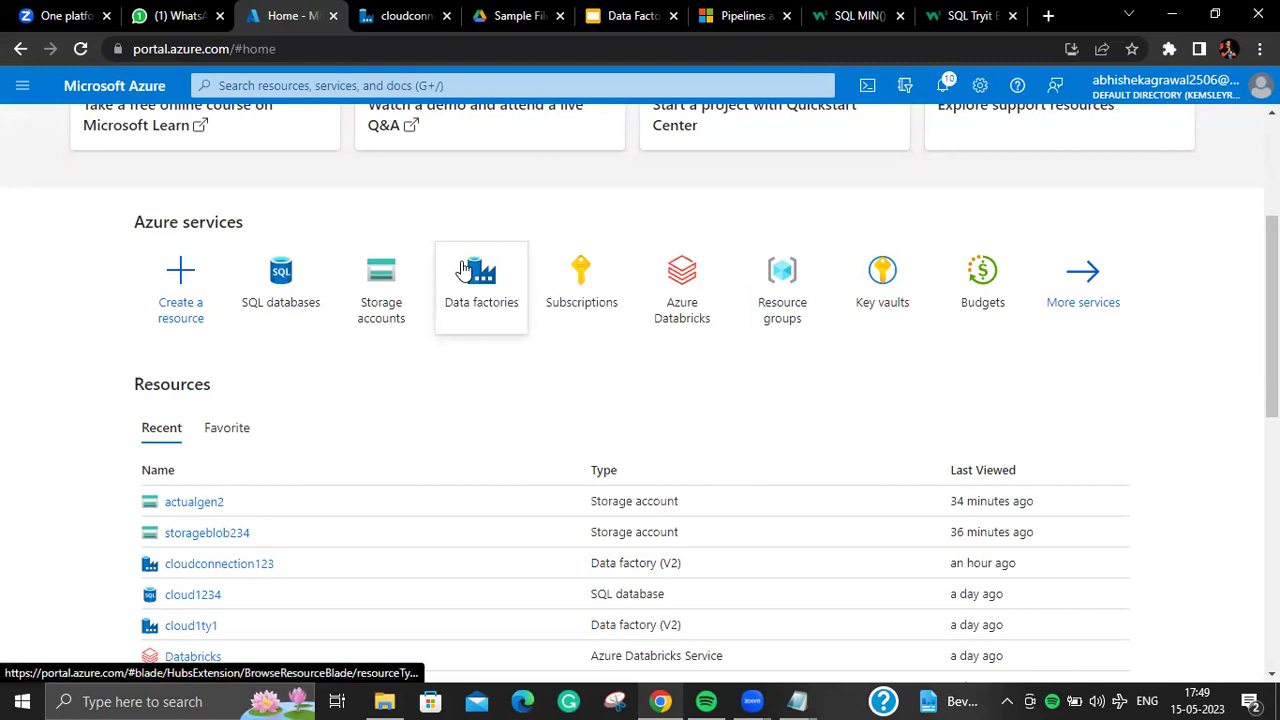
{"action": "mouse_move", "coordinate": [463, 268]}
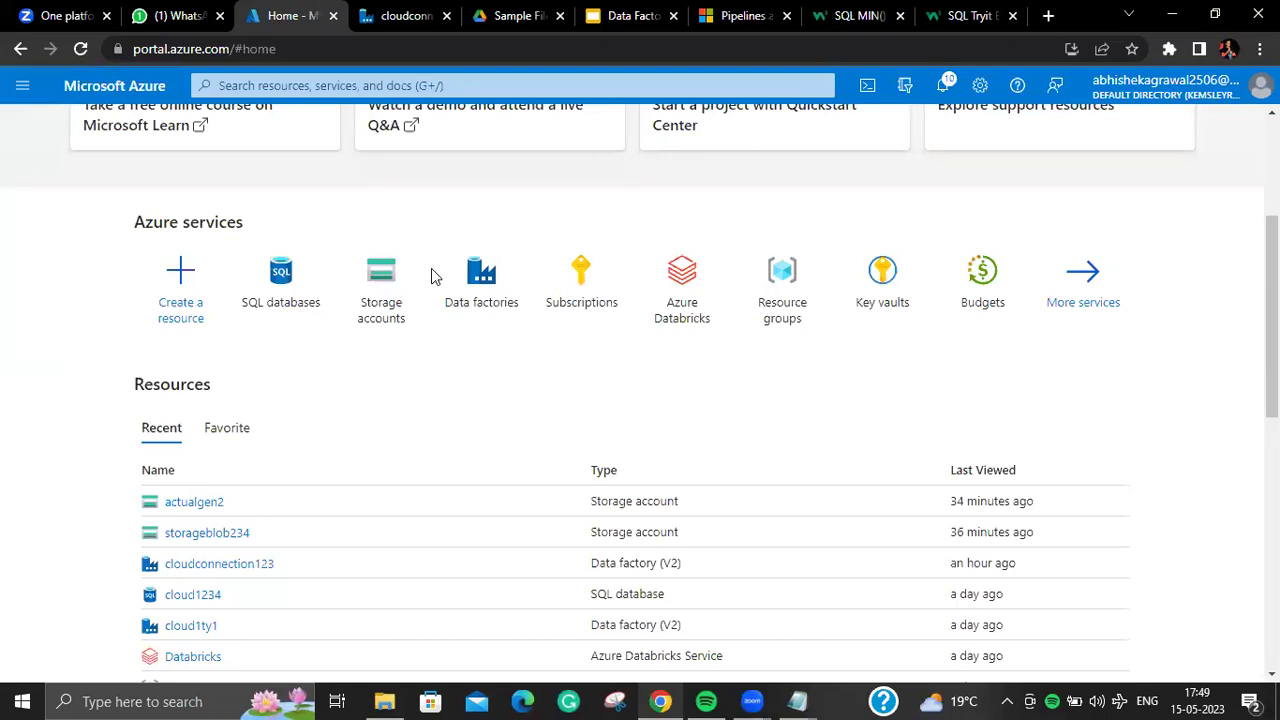
{"action": "left_click", "coordinate": [455, 300]}
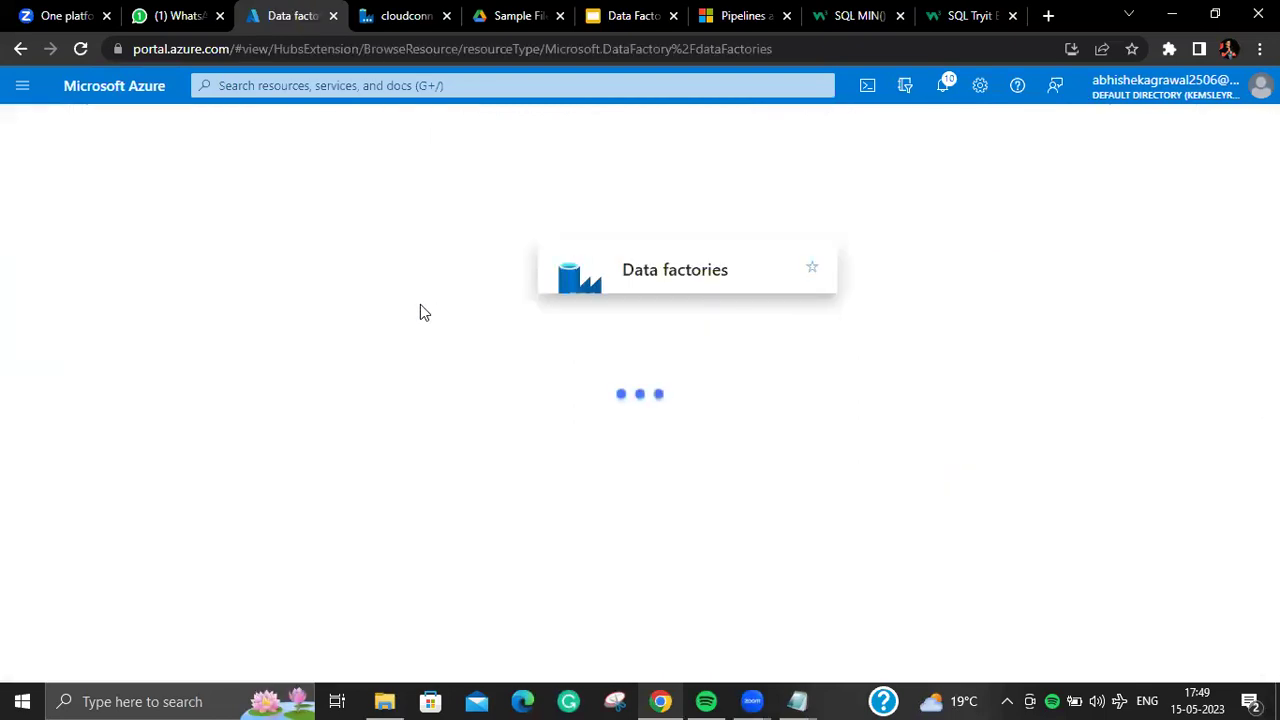
{"action": "left_click", "coordinate": [50, 128]}
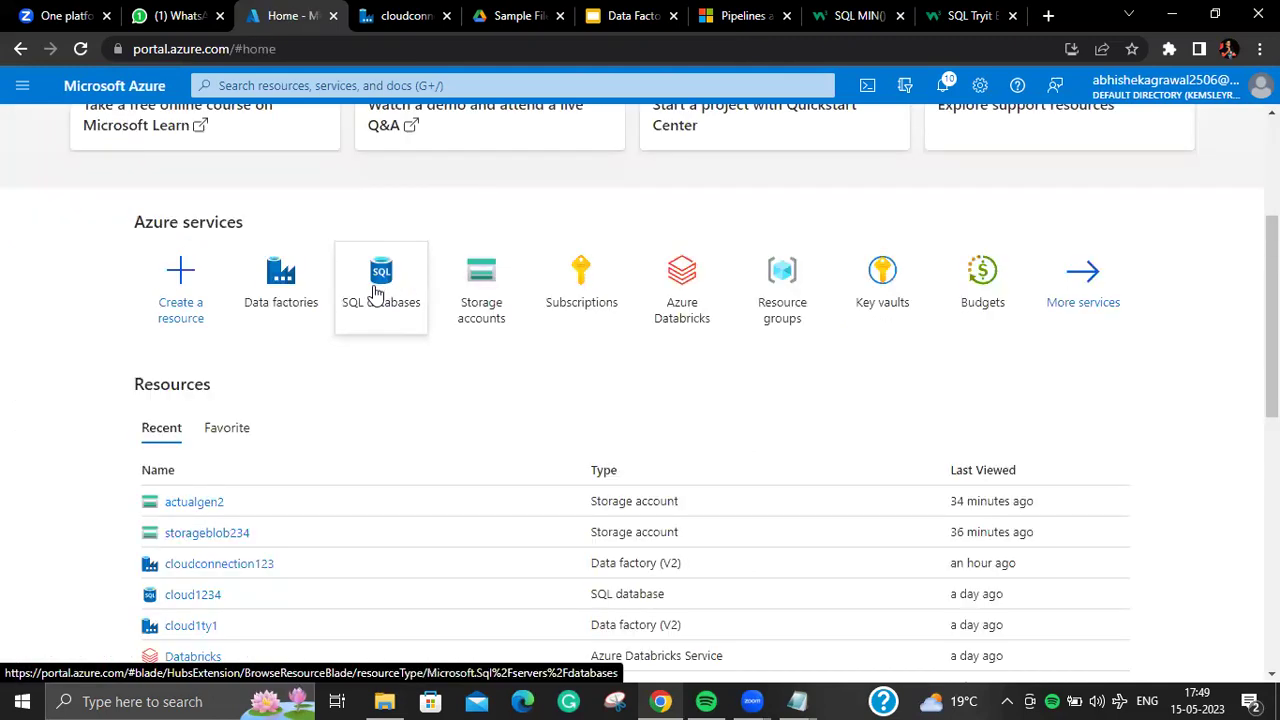
{"action": "mouse_move", "coordinate": [377, 290]}
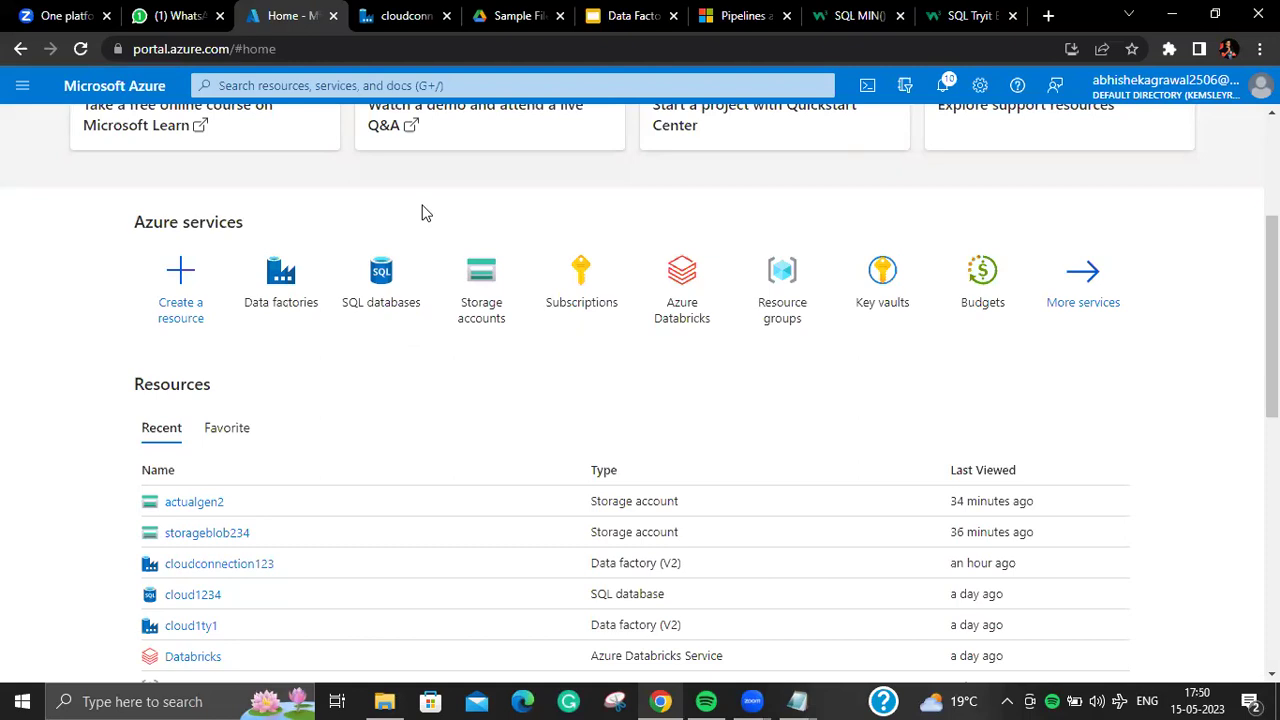
{"action": "left_click", "coordinate": [380, 308]}
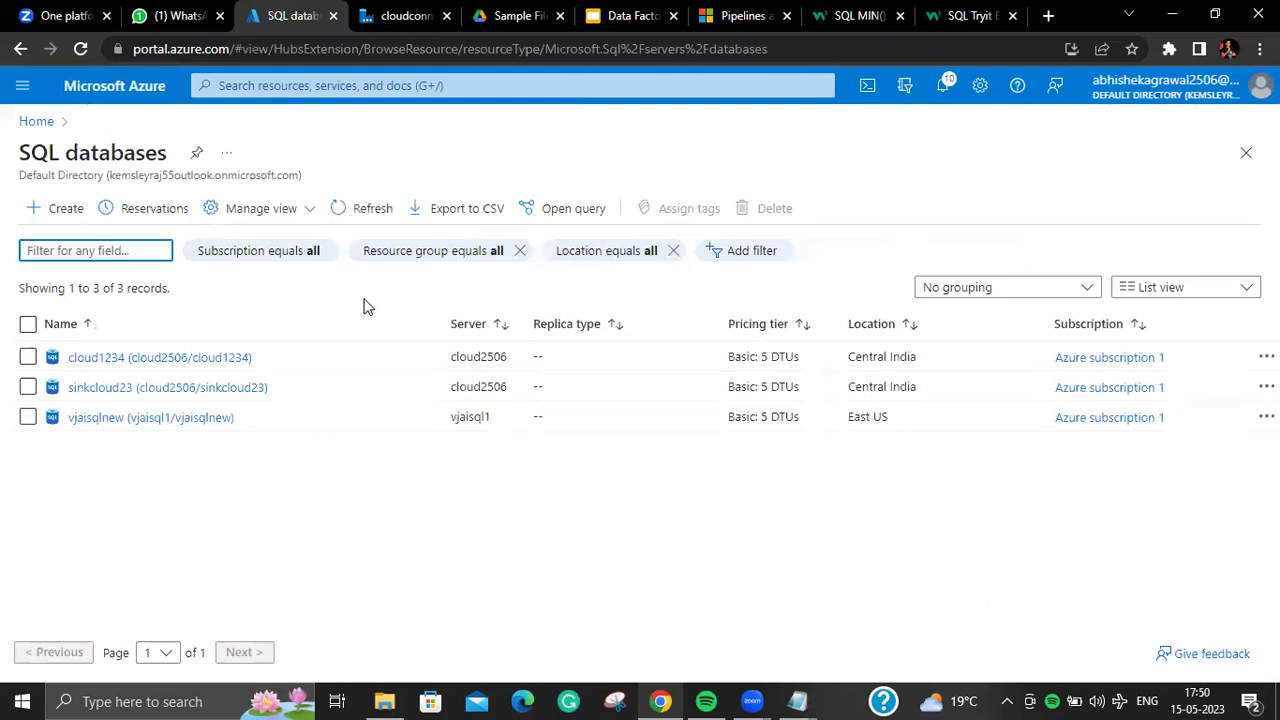
{"action": "left_click", "coordinate": [36, 121]}
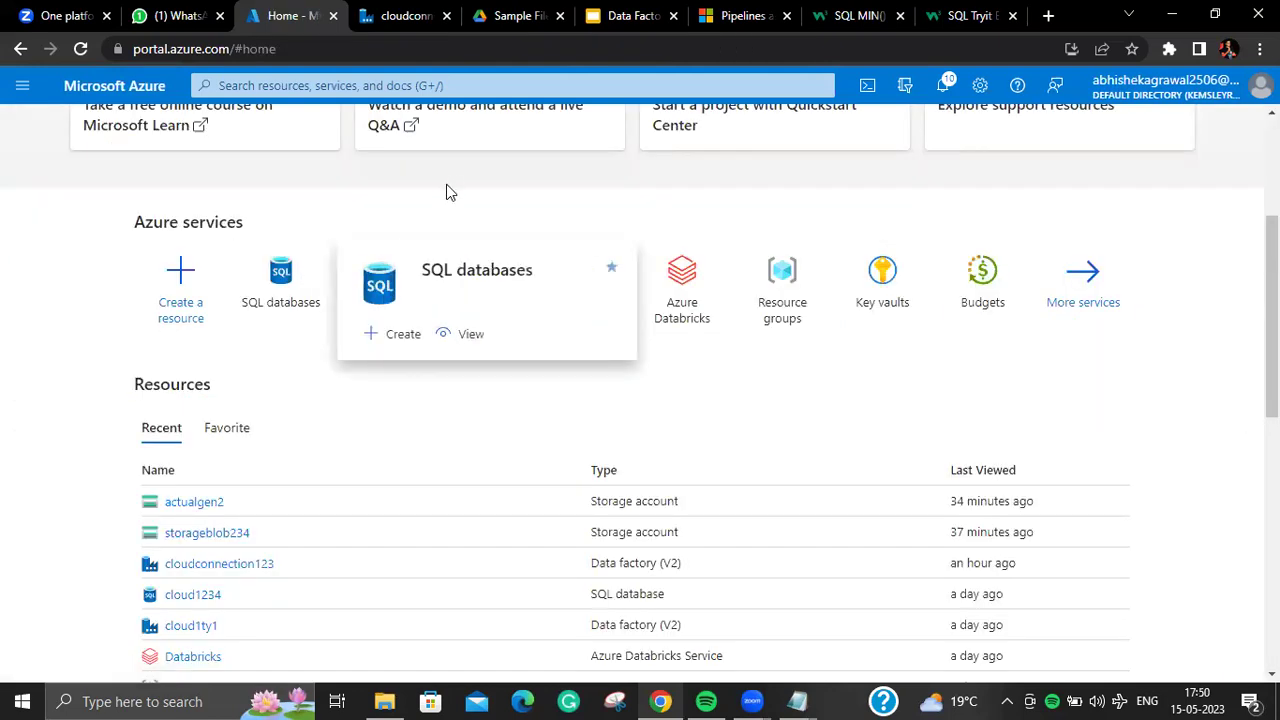
{"action": "left_click", "coordinate": [163, 16]}
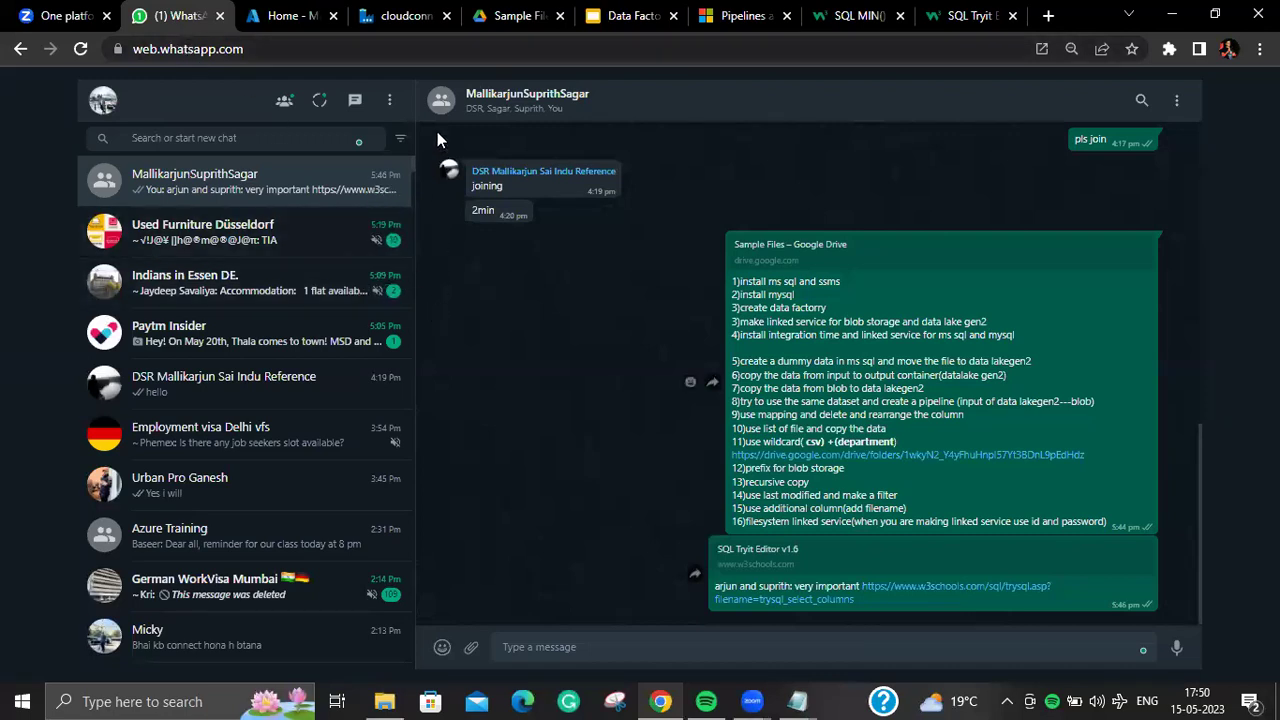
Step: Go through the Data Factory tab back to the Azure portal home page
{"action": "left_click", "coordinate": [410, 22]}
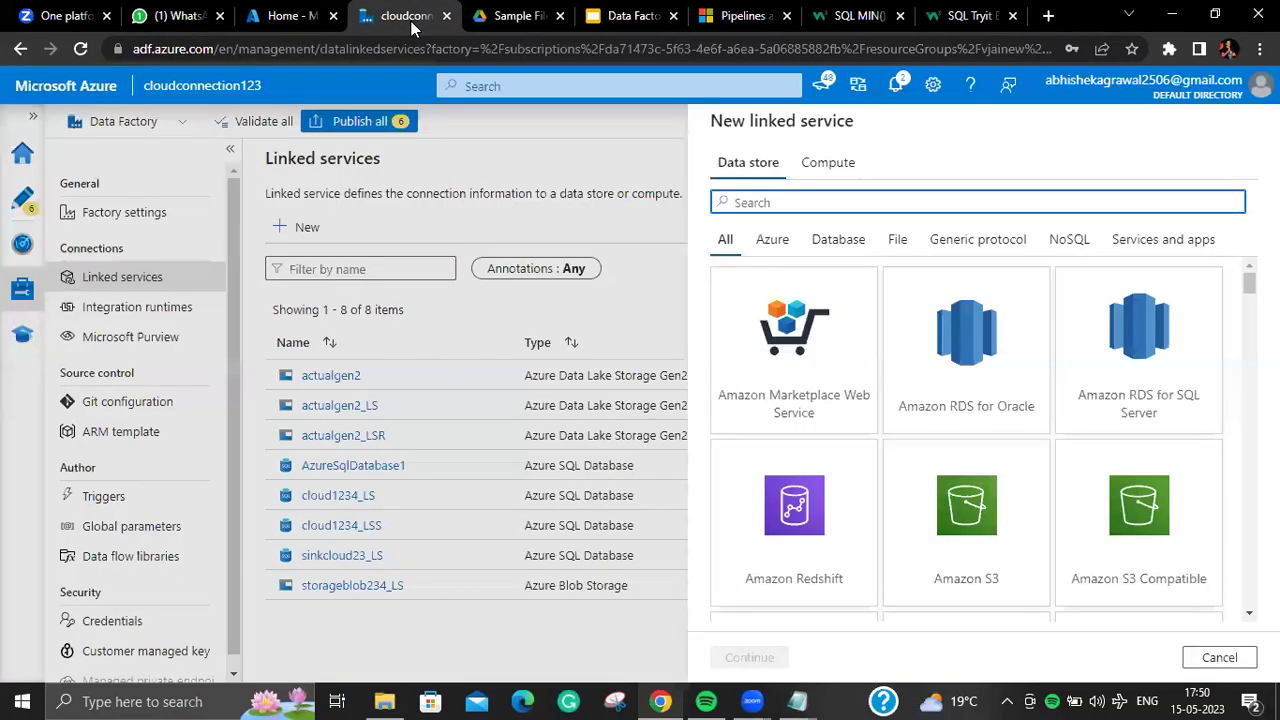
{"action": "left_click", "coordinate": [261, 22]}
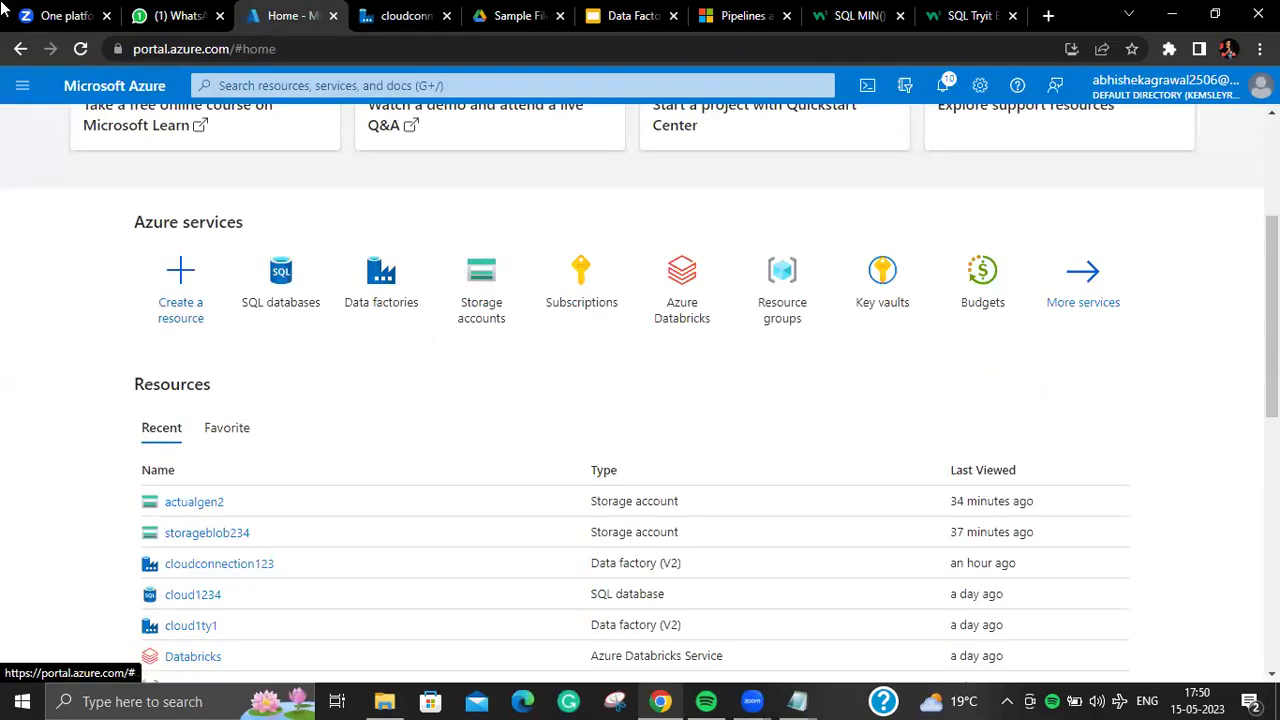
{"action": "left_click", "coordinate": [1240, 92]}
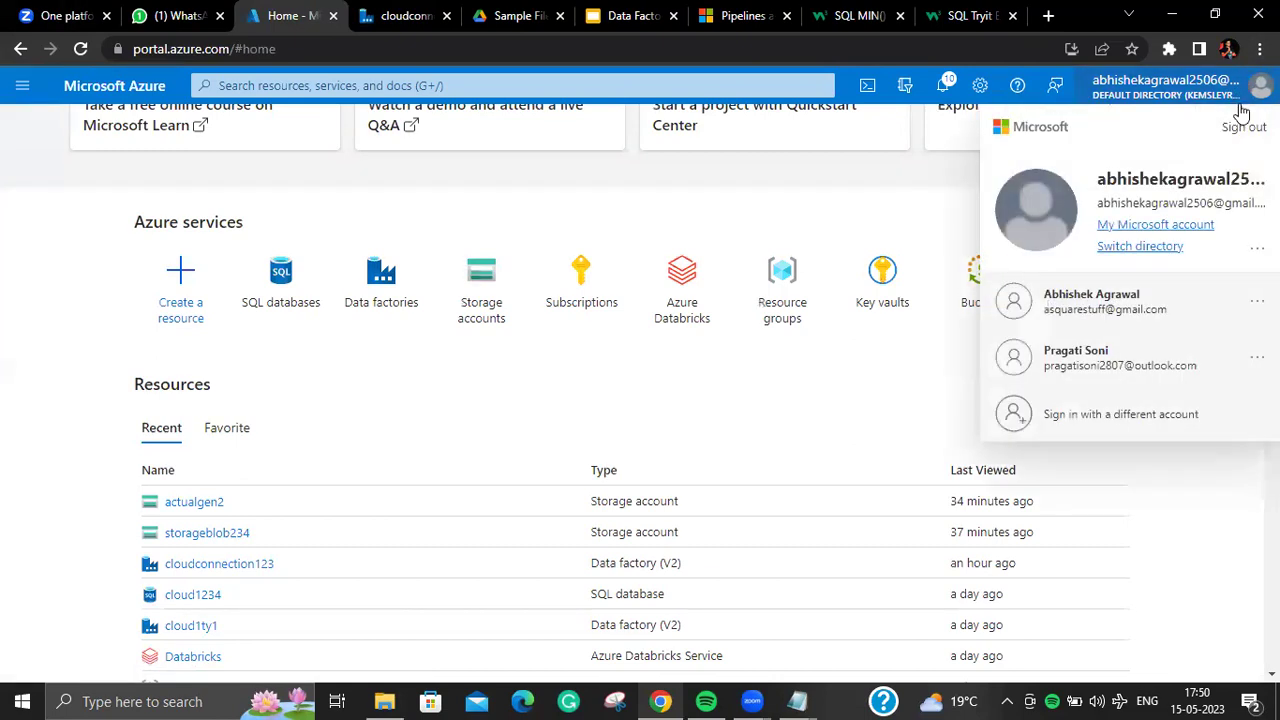
{"action": "left_click", "coordinate": [1140, 246]}
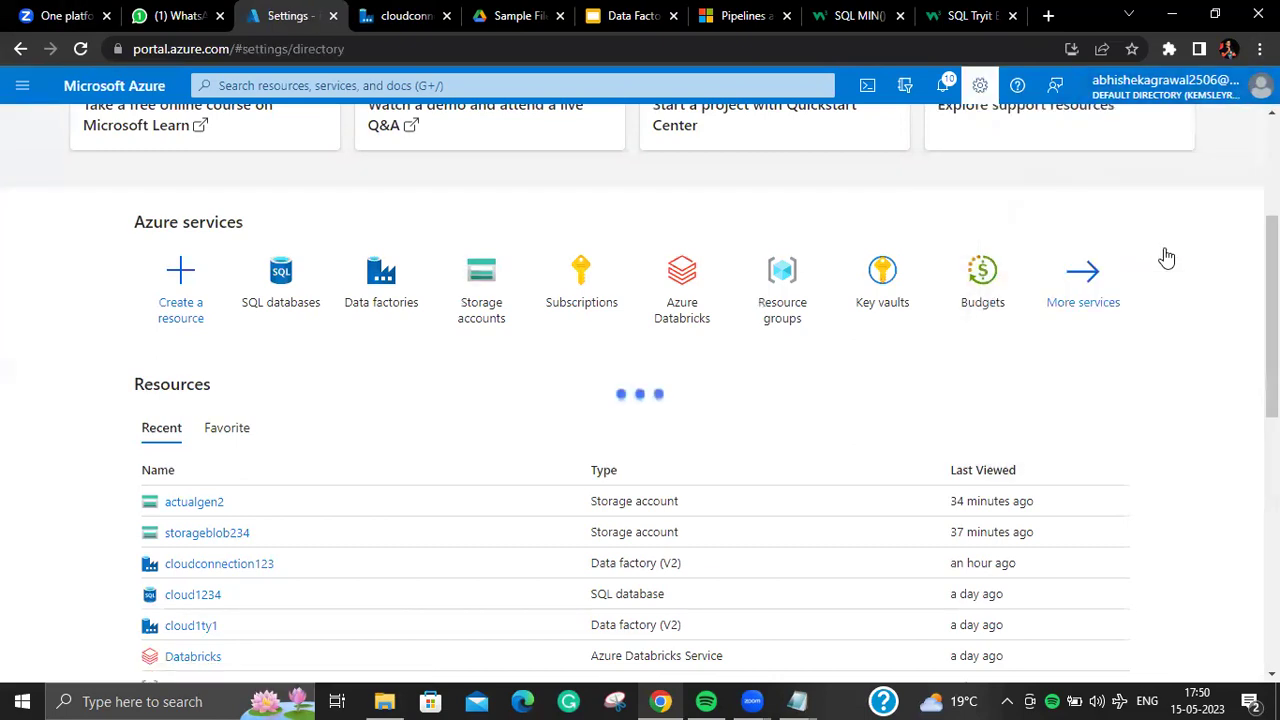
{"action": "scroll", "coordinate": [757, 548], "scroll_direction": "down", "scroll_amount": 1}
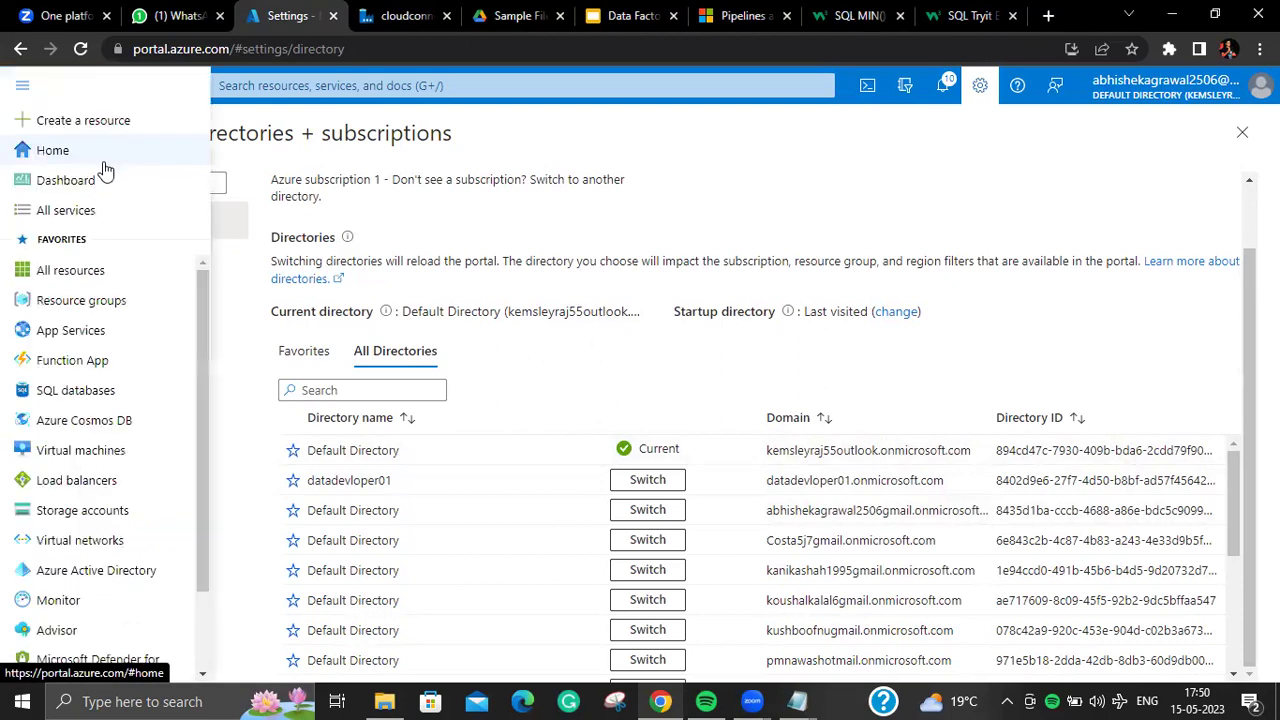
{"action": "left_click", "coordinate": [90, 150]}
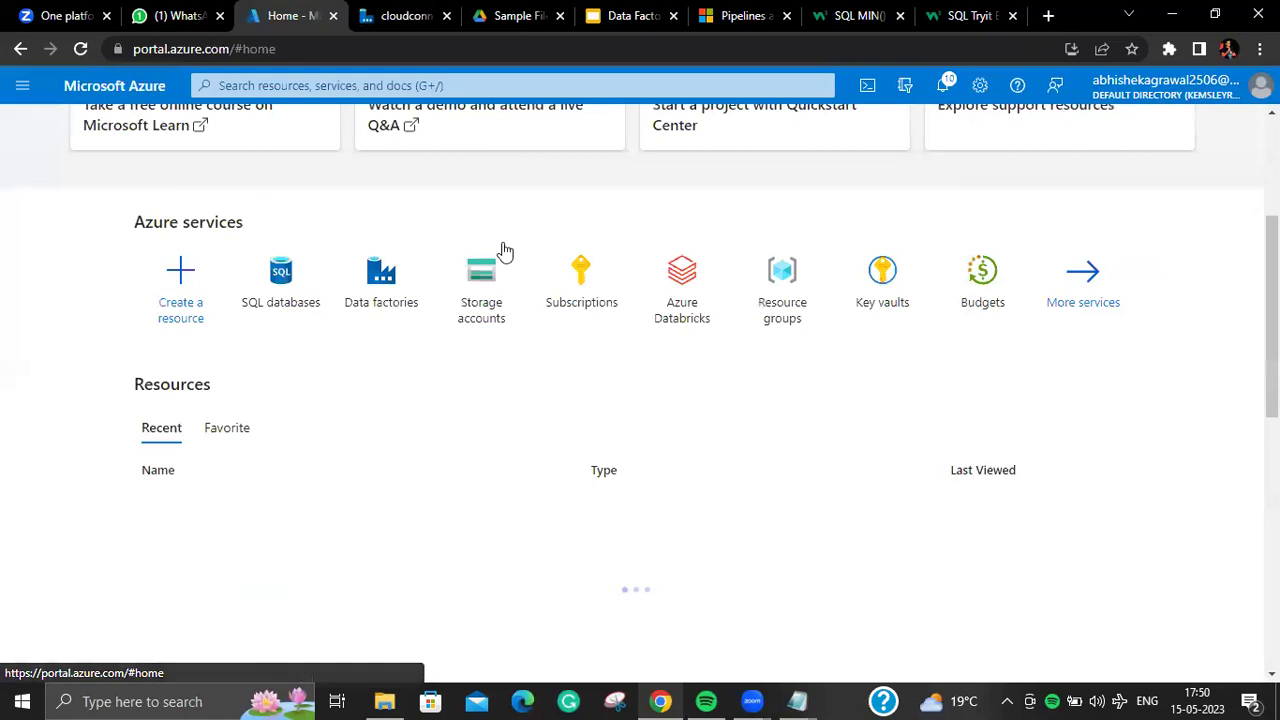
Step: Check Azure subscription 1's current cost of 4.00
{"action": "left_click", "coordinate": [583, 308]}
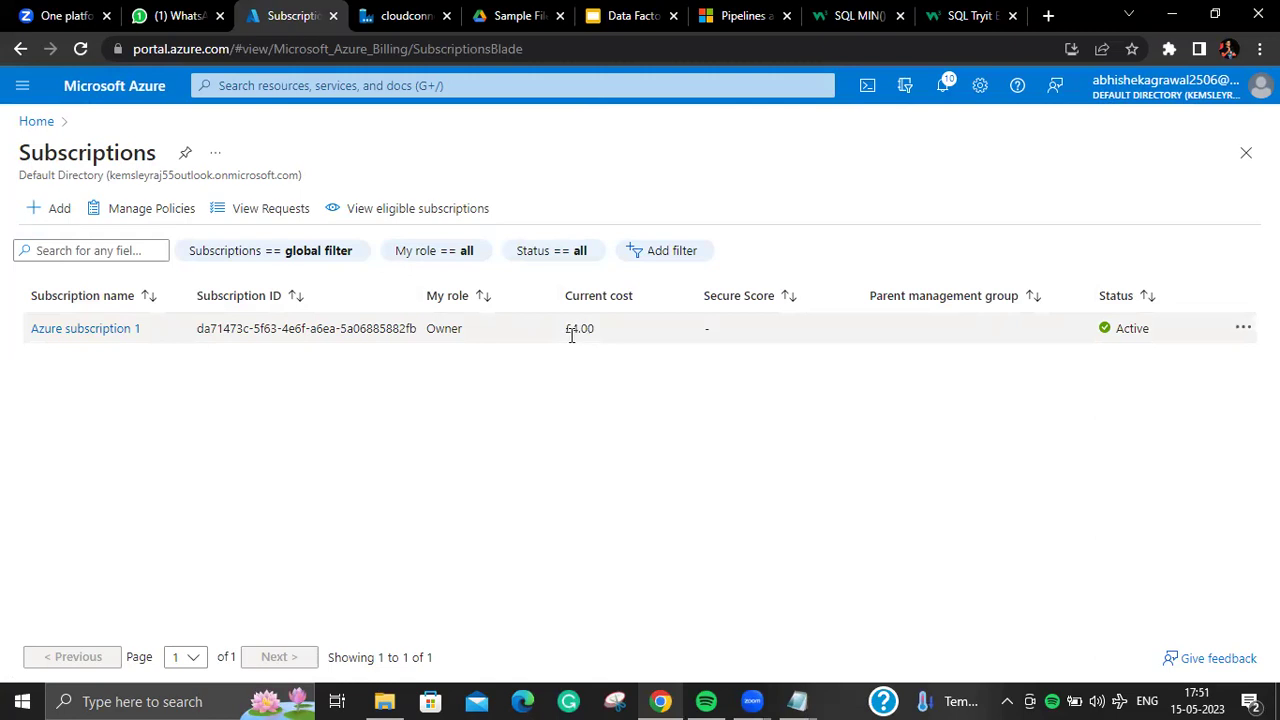
{"action": "double_click", "coordinate": [612, 340]}
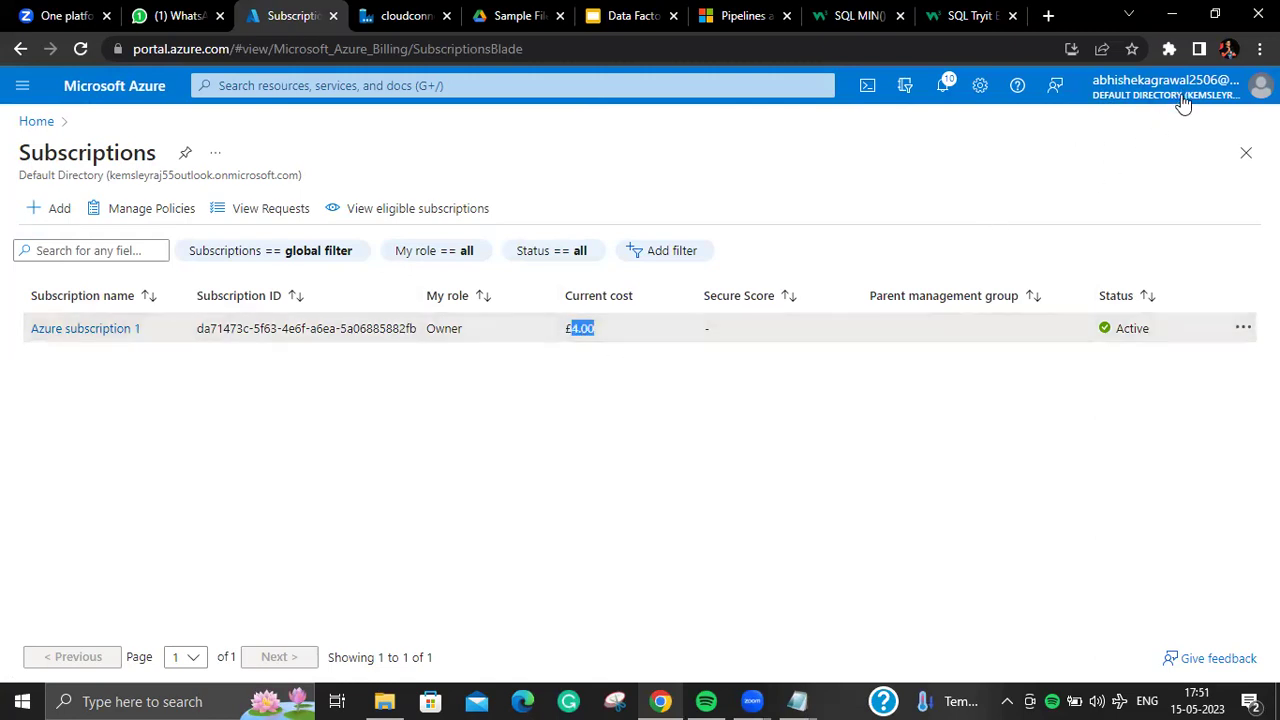
{"action": "left_click", "coordinate": [598, 332]}
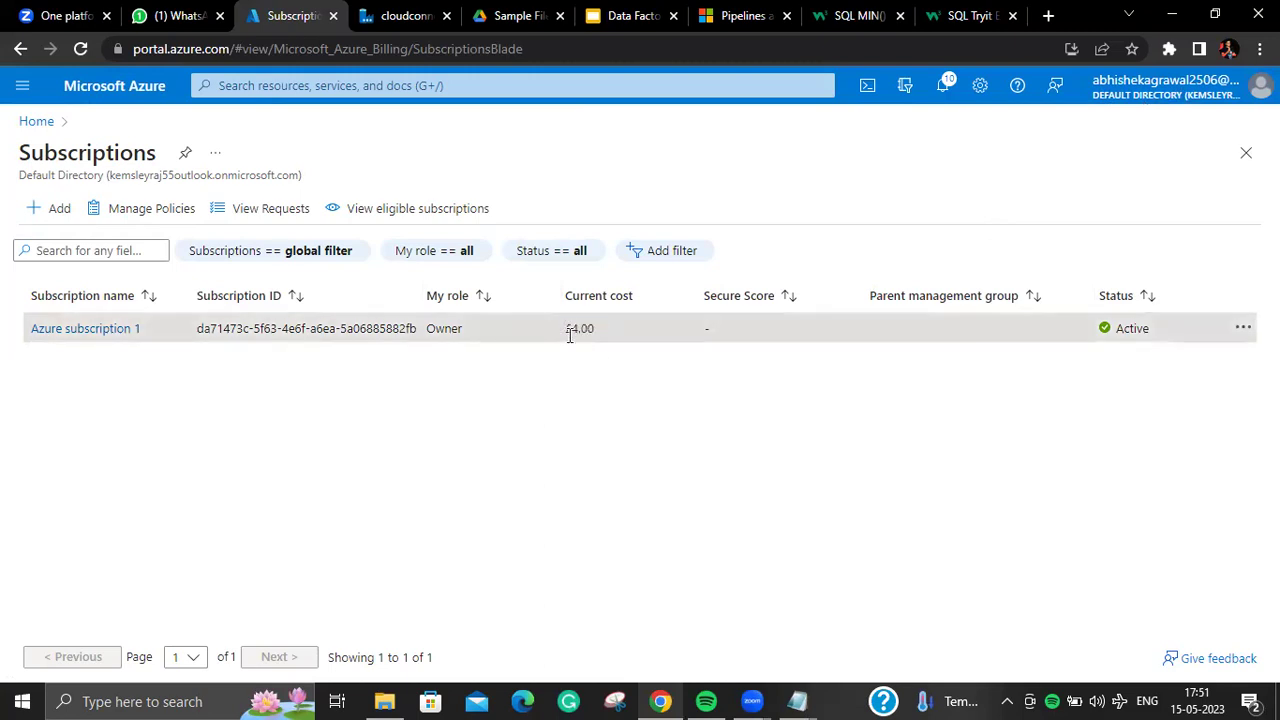
Step: Return to the portal home page and show the Windows calendar
{"action": "left_click", "coordinate": [38, 122]}
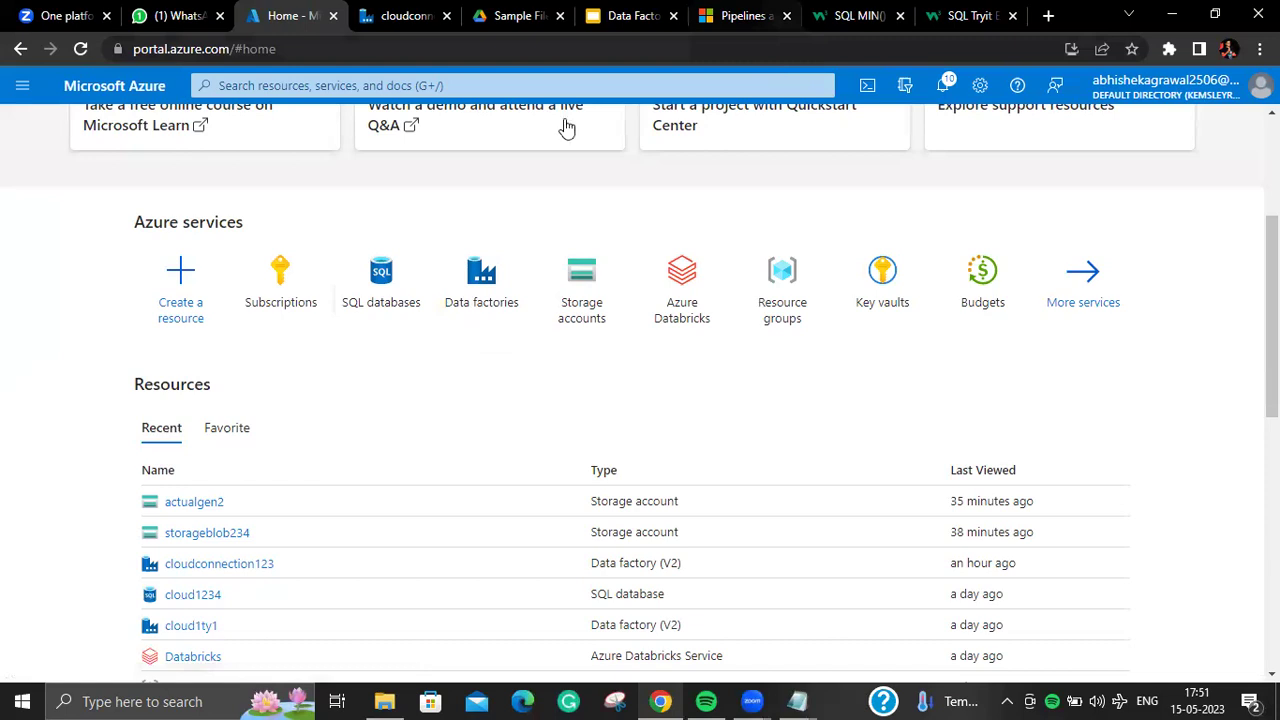
{"action": "left_click", "coordinate": [400, 16]}
{"action": "left_click", "coordinate": [272, 16]}
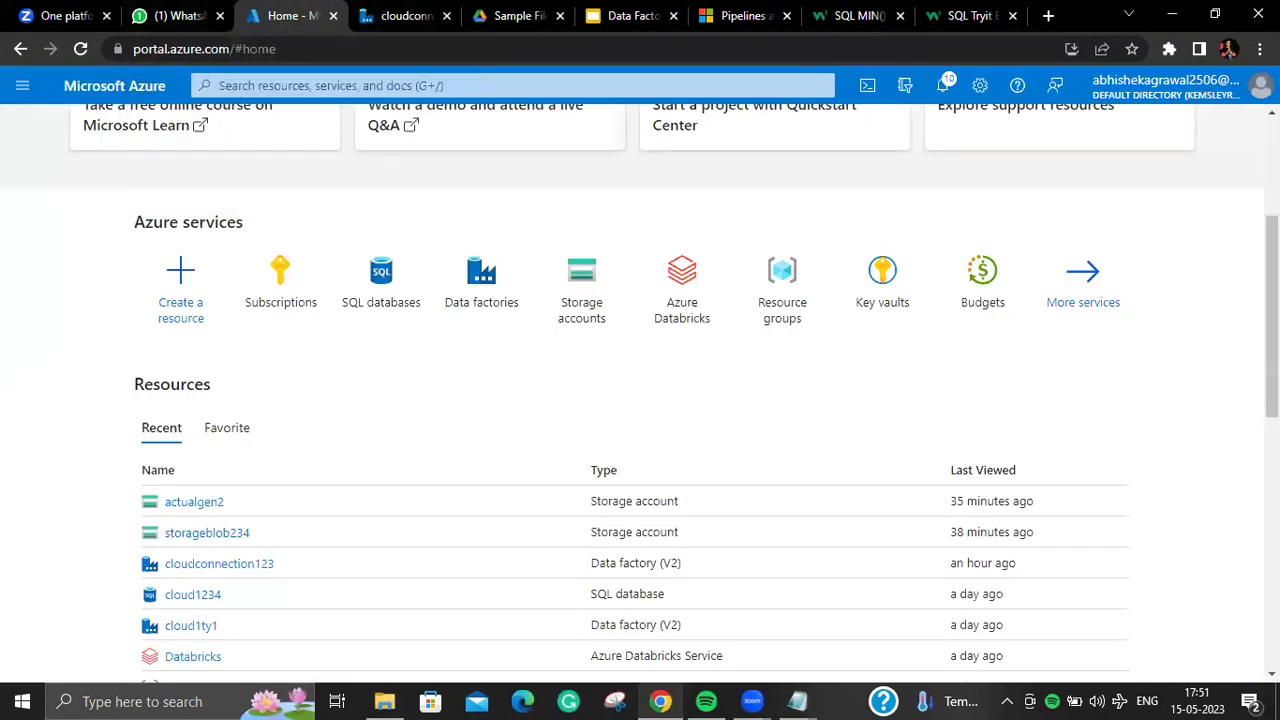
{"action": "left_click", "coordinate": [1197, 700]}
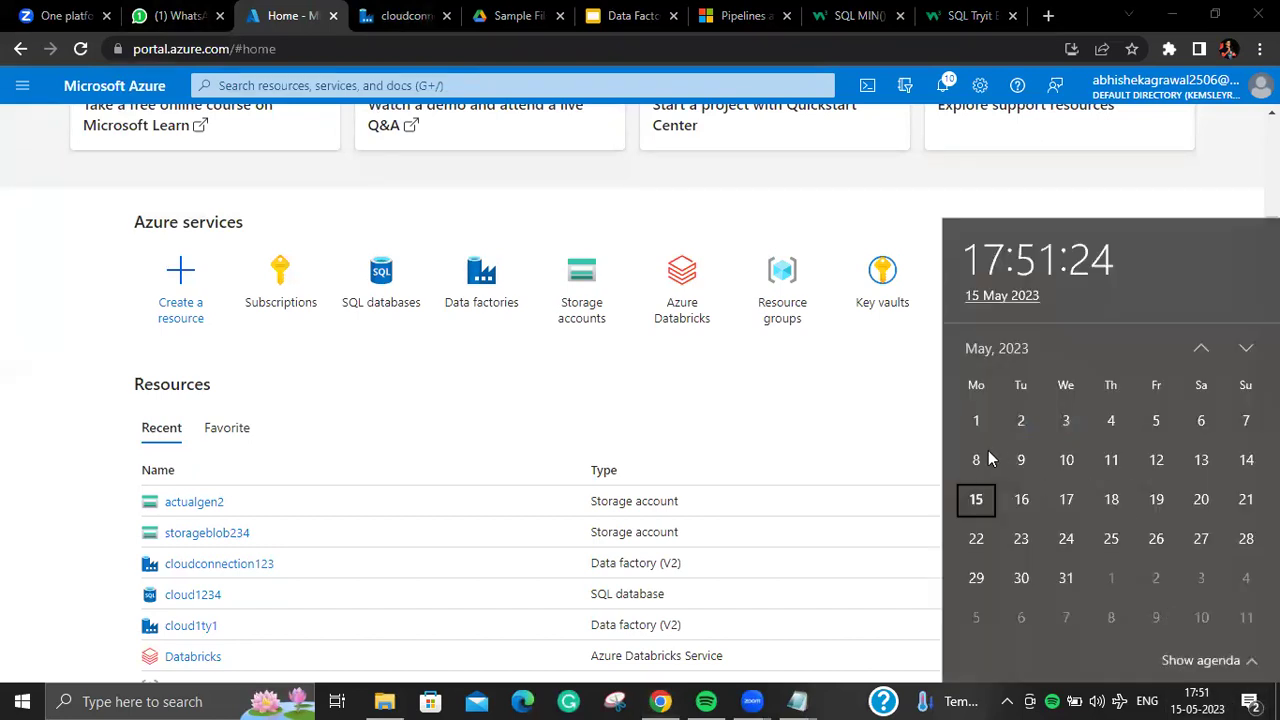